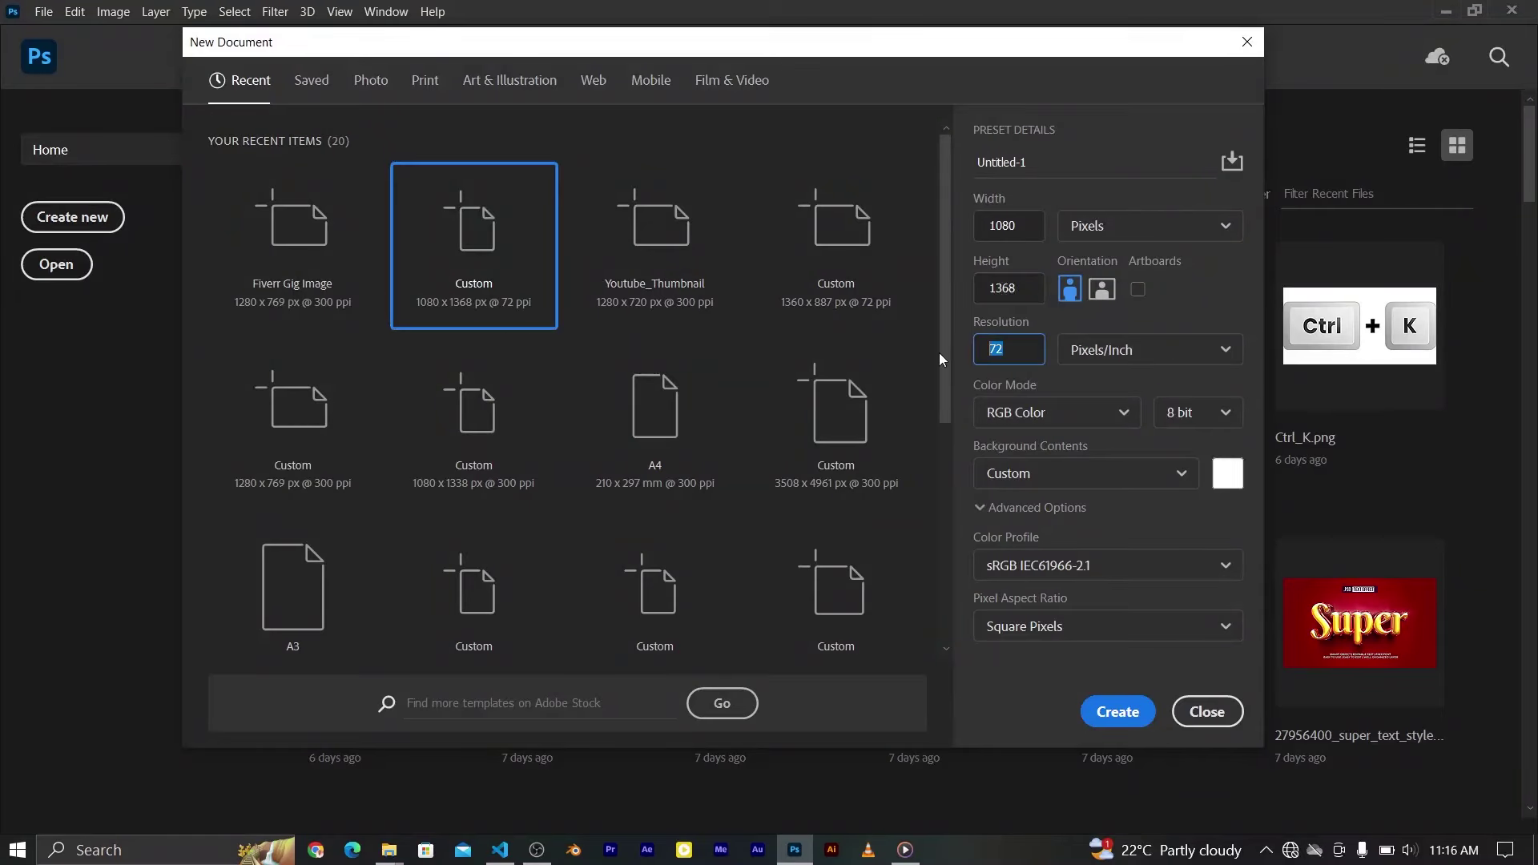
# Create a new document with 300 entered and the Working sRGB colour profile
pyautogui.write('300')
pyautogui.click(1098, 565)
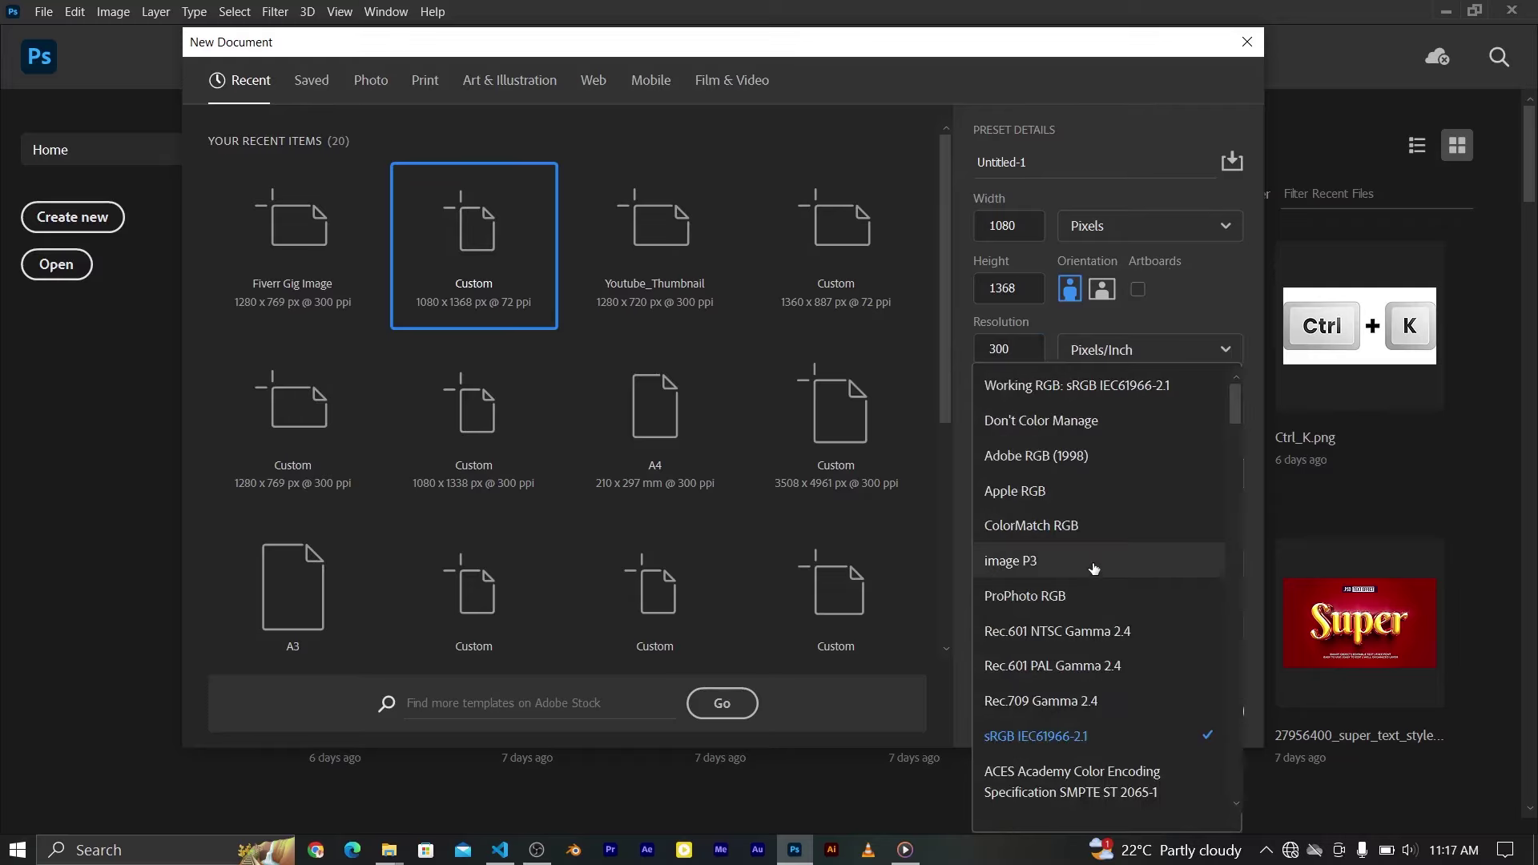
pyautogui.click(1090, 389)
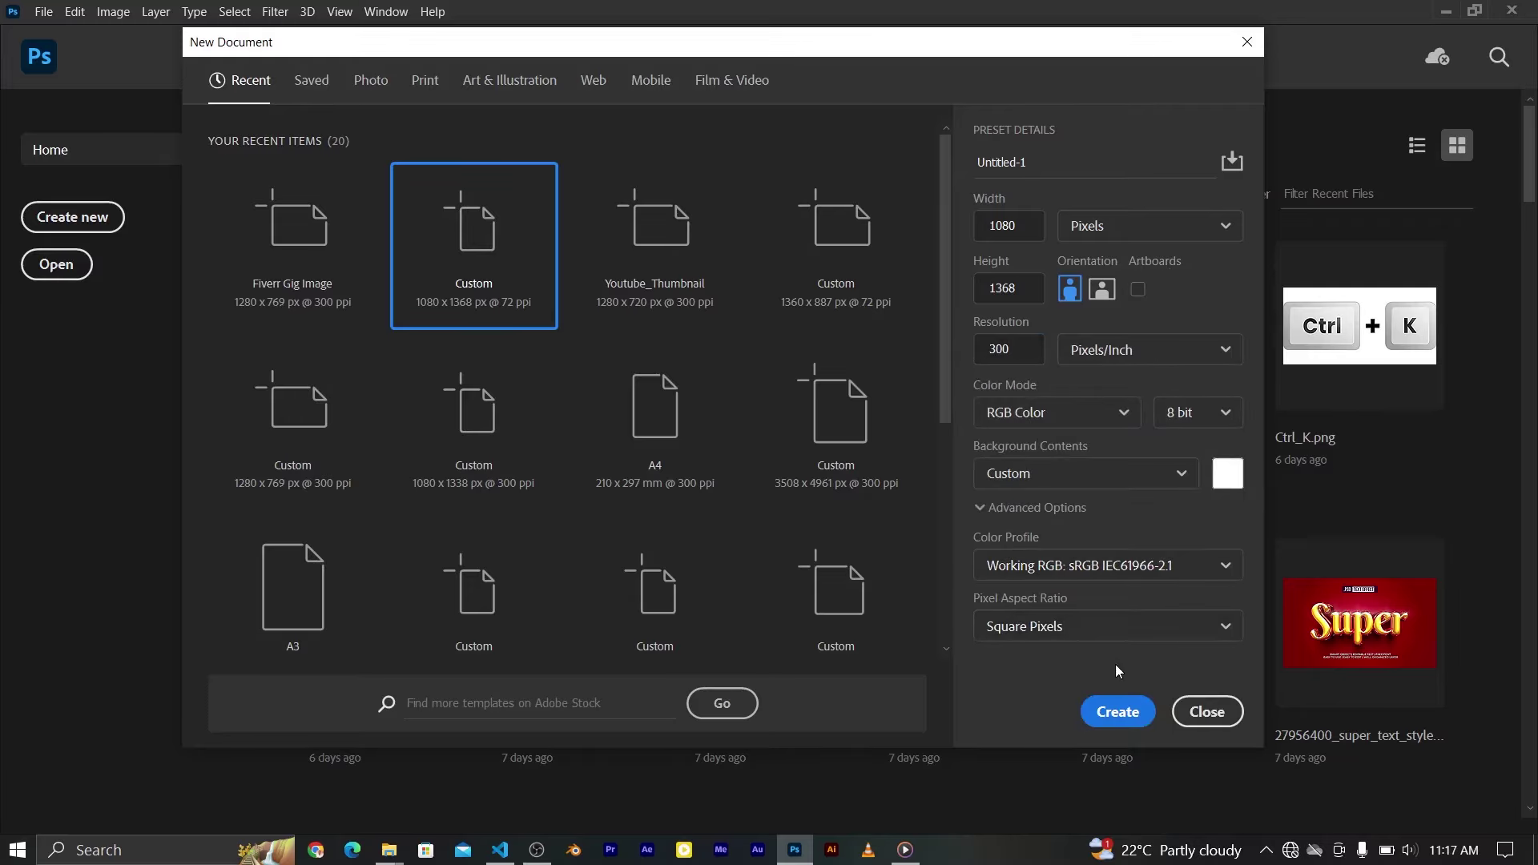
pyautogui.click(1120, 713)
# Draw a red rectangle covering the left half of the canvas
pyautogui.click(11, 109)
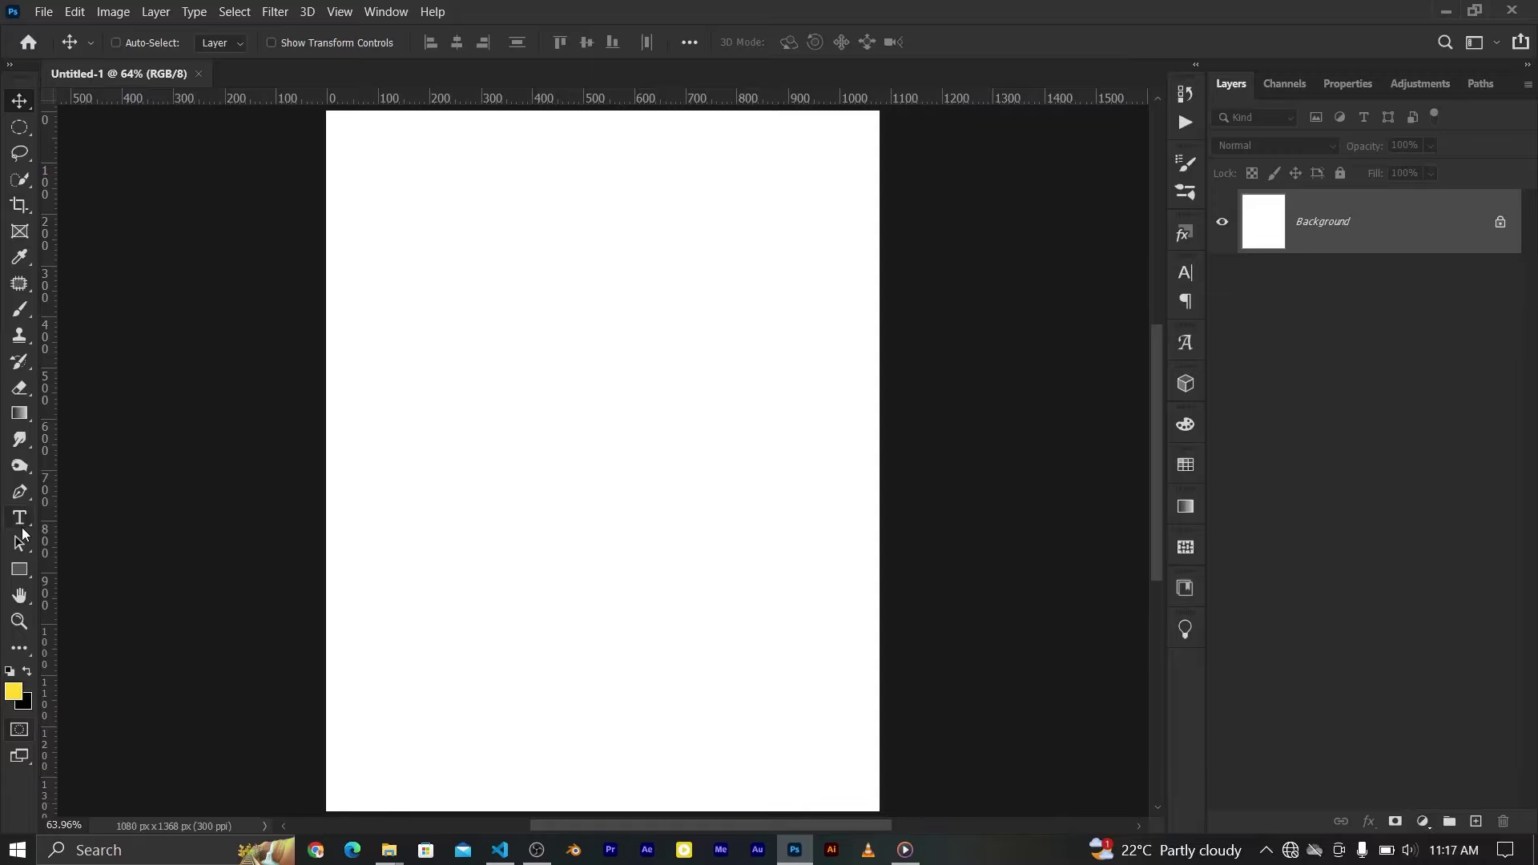
pyautogui.click(19, 570)
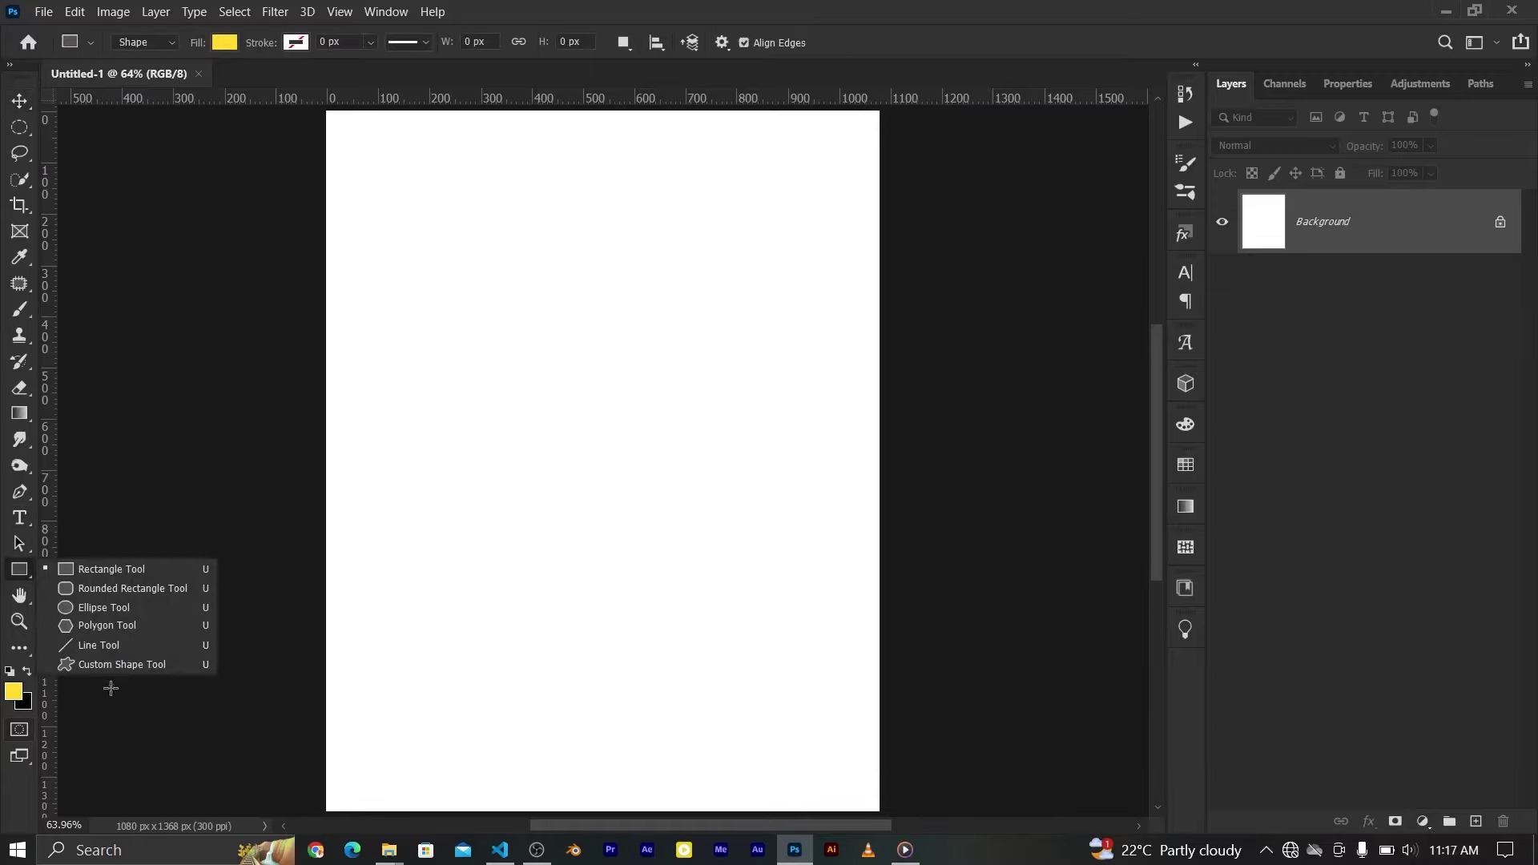
pyautogui.click(108, 625)
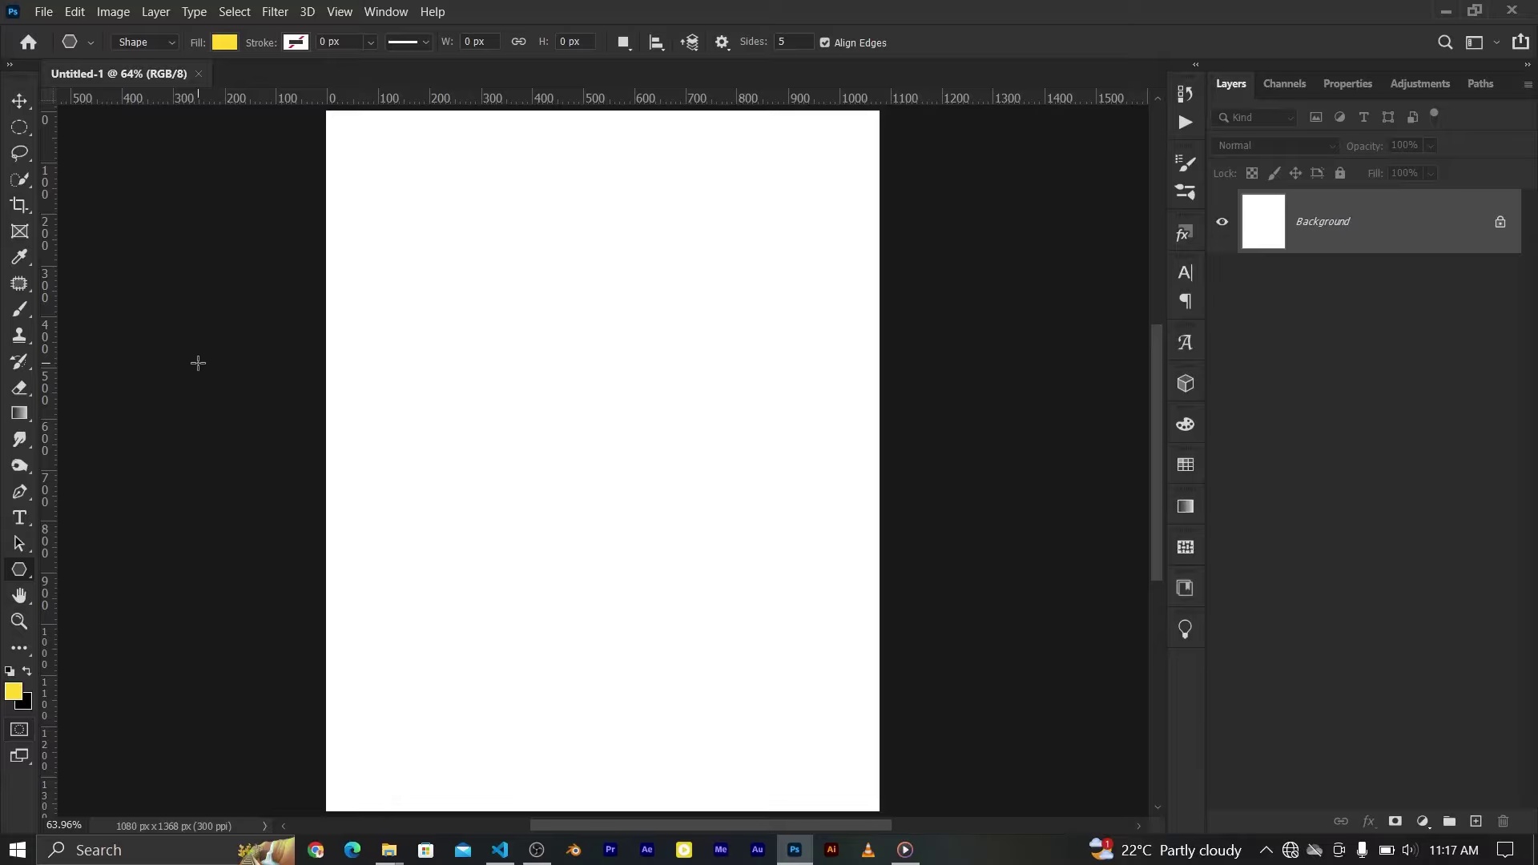
pyautogui.rightClick(22, 580)
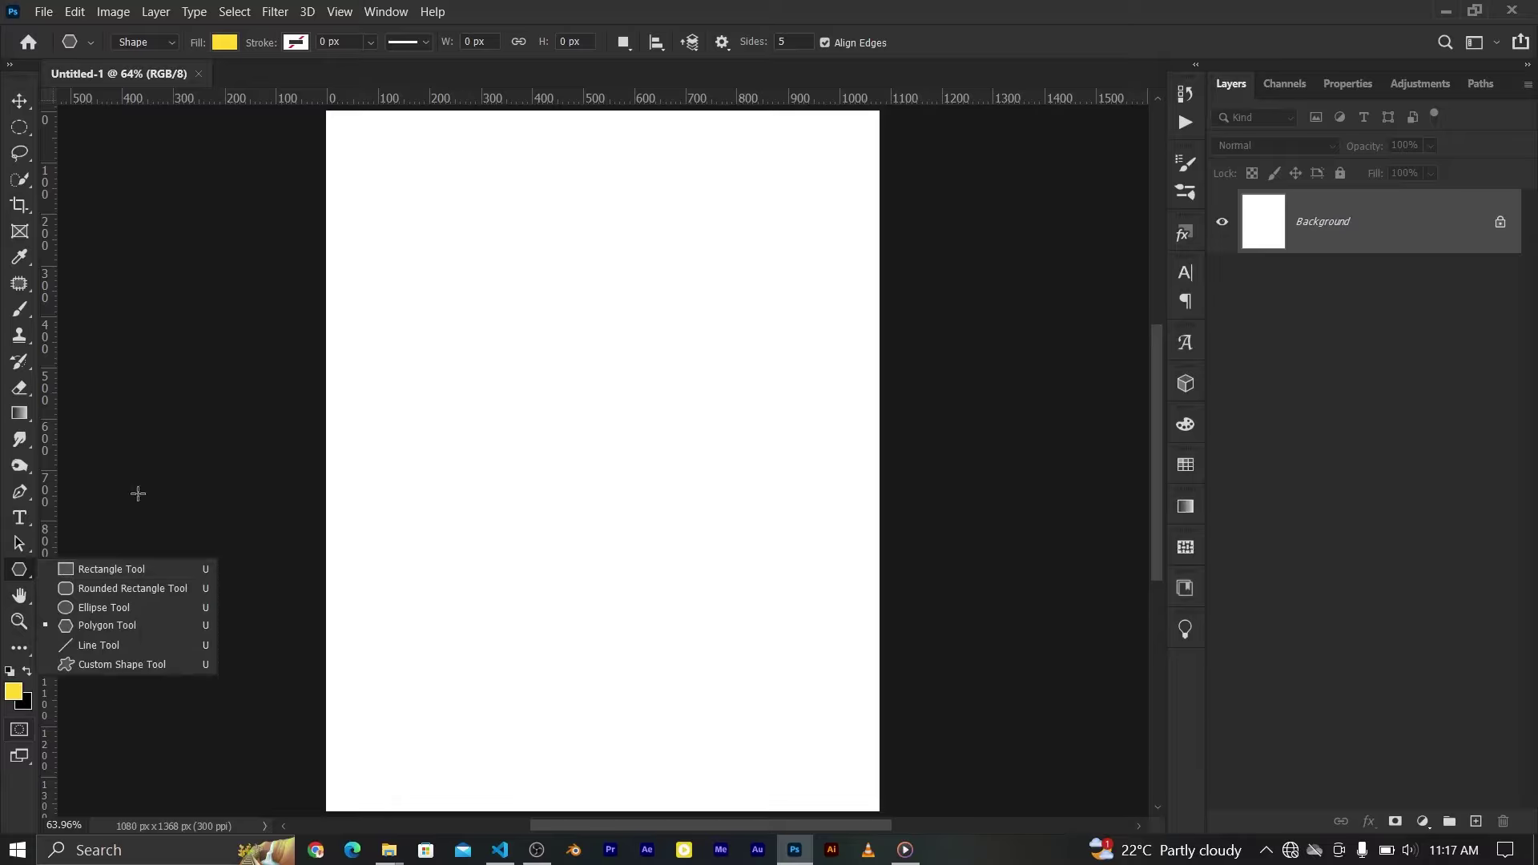
pyautogui.click(97, 568)
pyautogui.moveTo(326, 111); pyautogui.dragTo(613, 811)
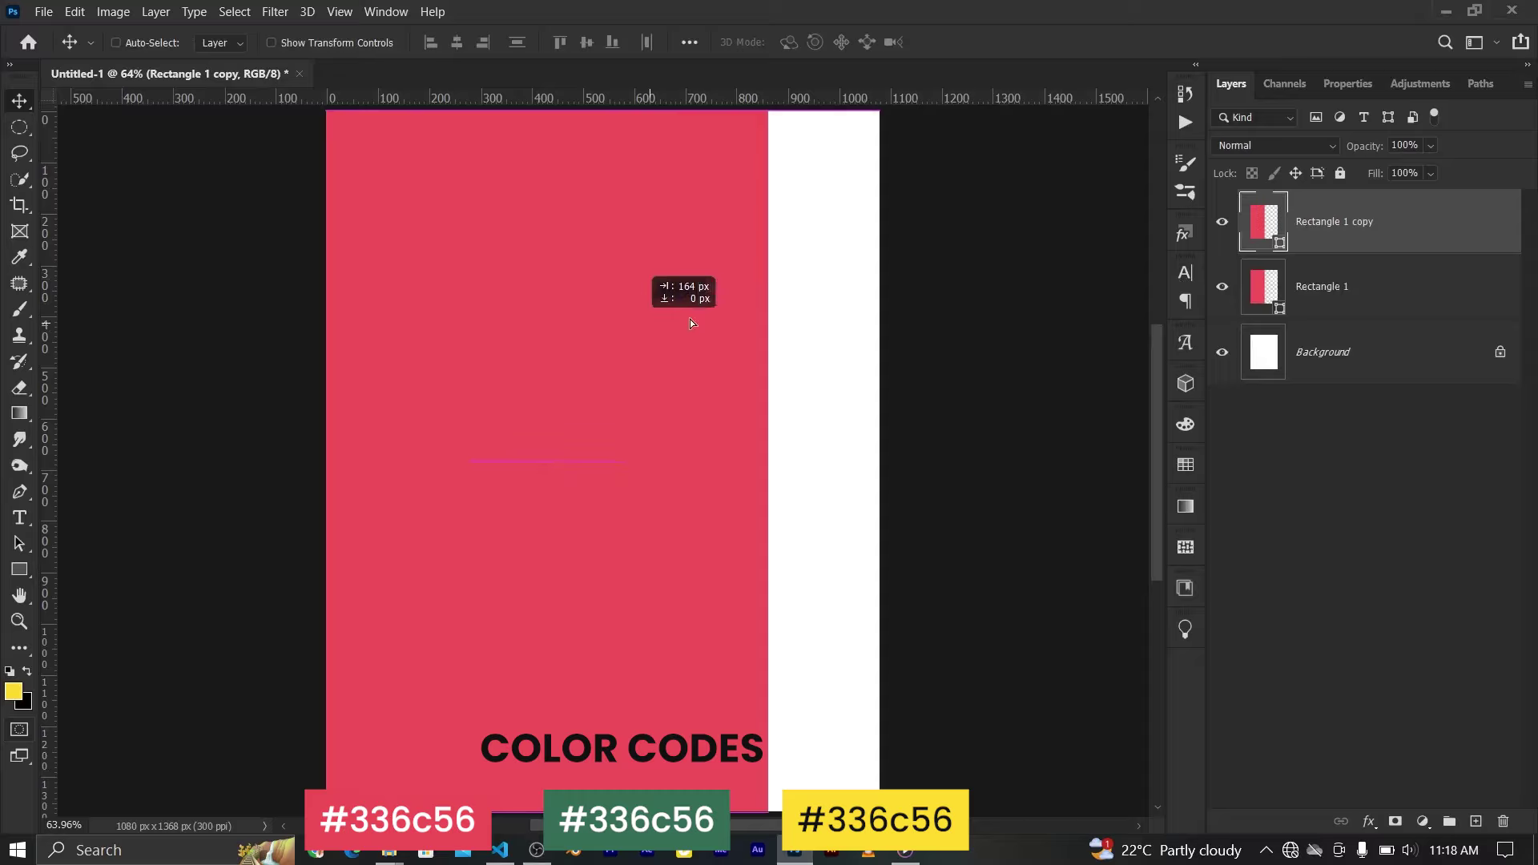
# Copy the rectangle to the right half and fill the copy green
pyautogui.moveTo(690, 319); pyautogui.dragTo(755, 315)
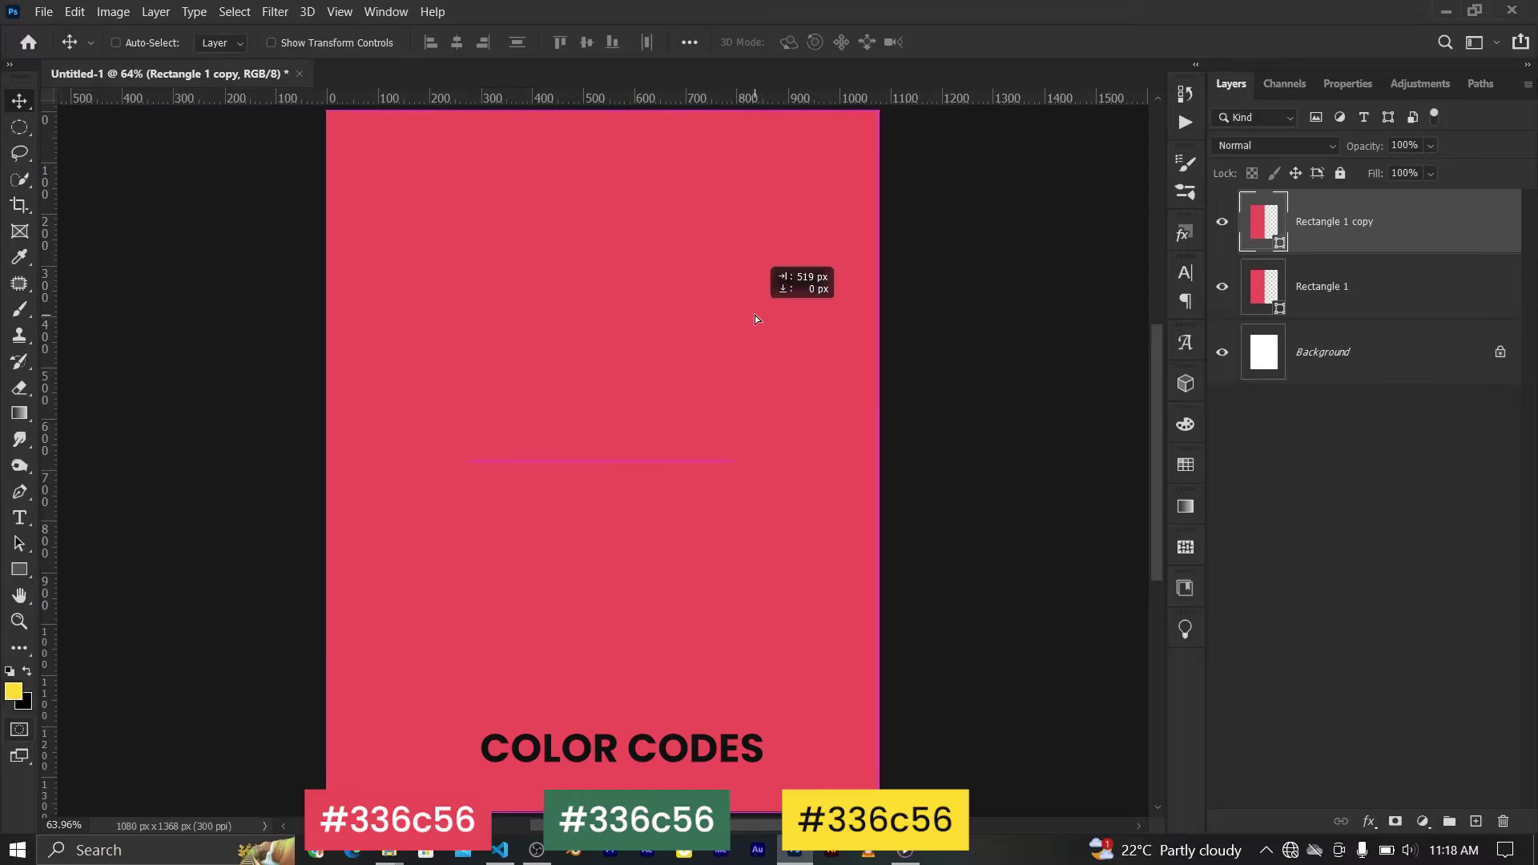
pyautogui.click(1346, 83)
pyautogui.click(1229, 210)
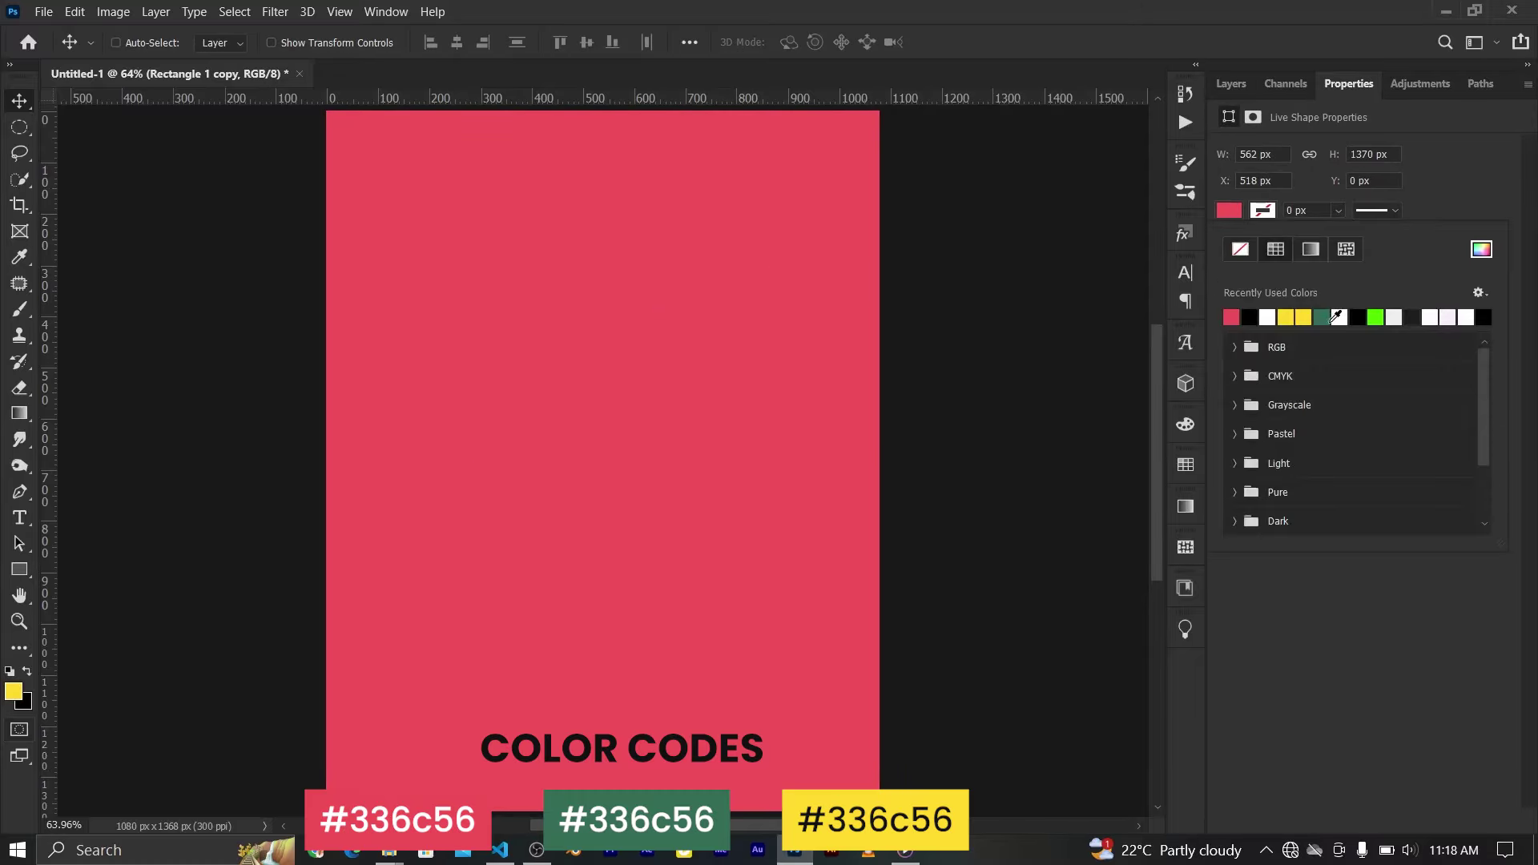
pyautogui.click(1286, 317)
pyautogui.click(343, 571)
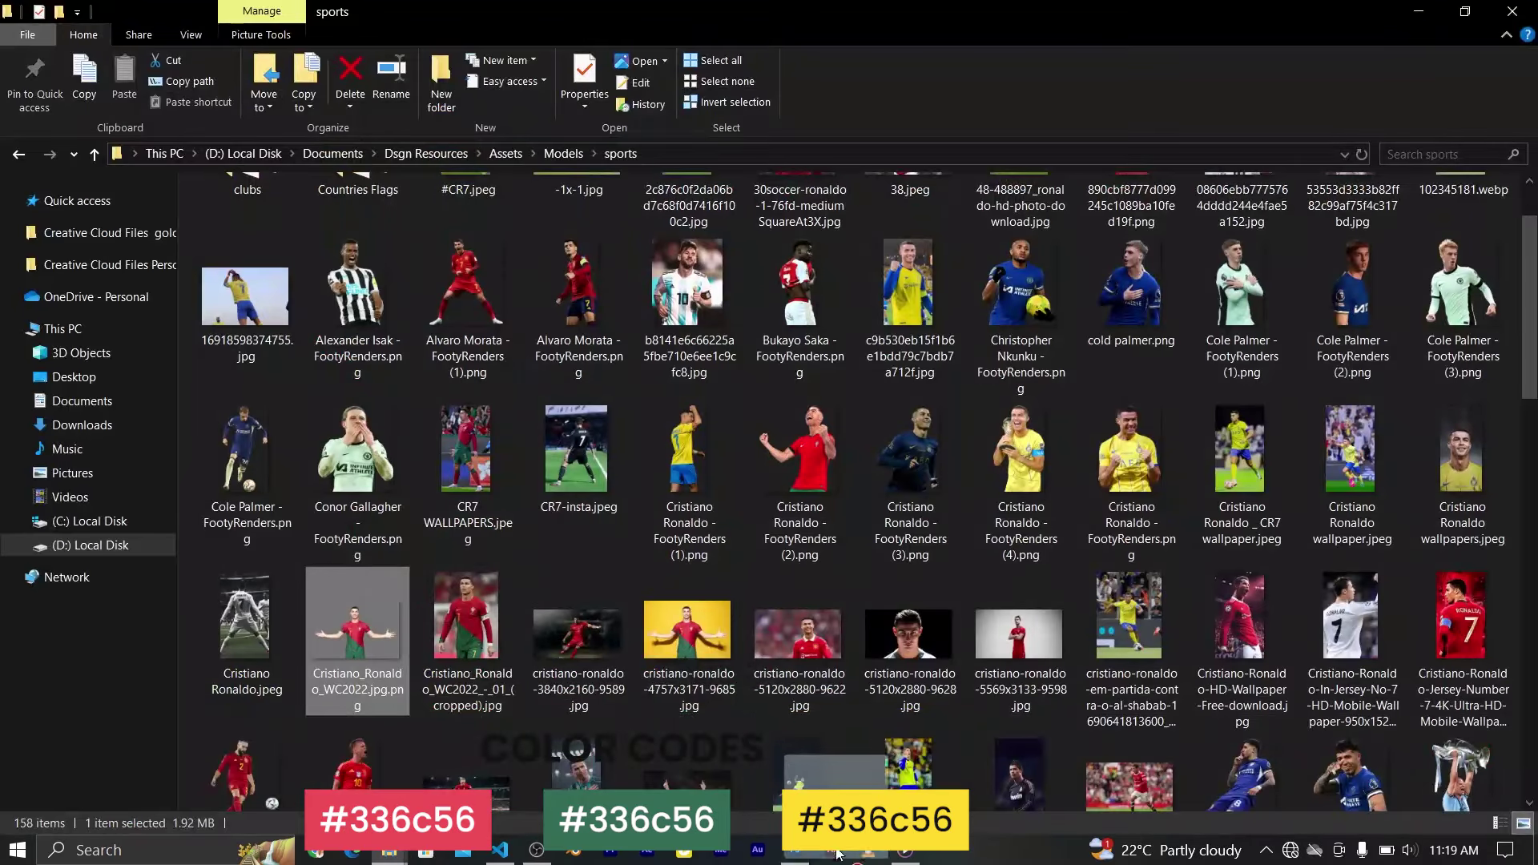
# Place the Cristiano_Ronaldo_WC2022 photo and enlarge it across the canvas
pyautogui.moveTo(358, 625); pyautogui.dragTo(603, 404)
pyautogui.moveTo(878, 277); pyautogui.dragTo(1059, 226)
# Commit the enlarged player photo and nudge it into alignment
pyautogui.press('Return')
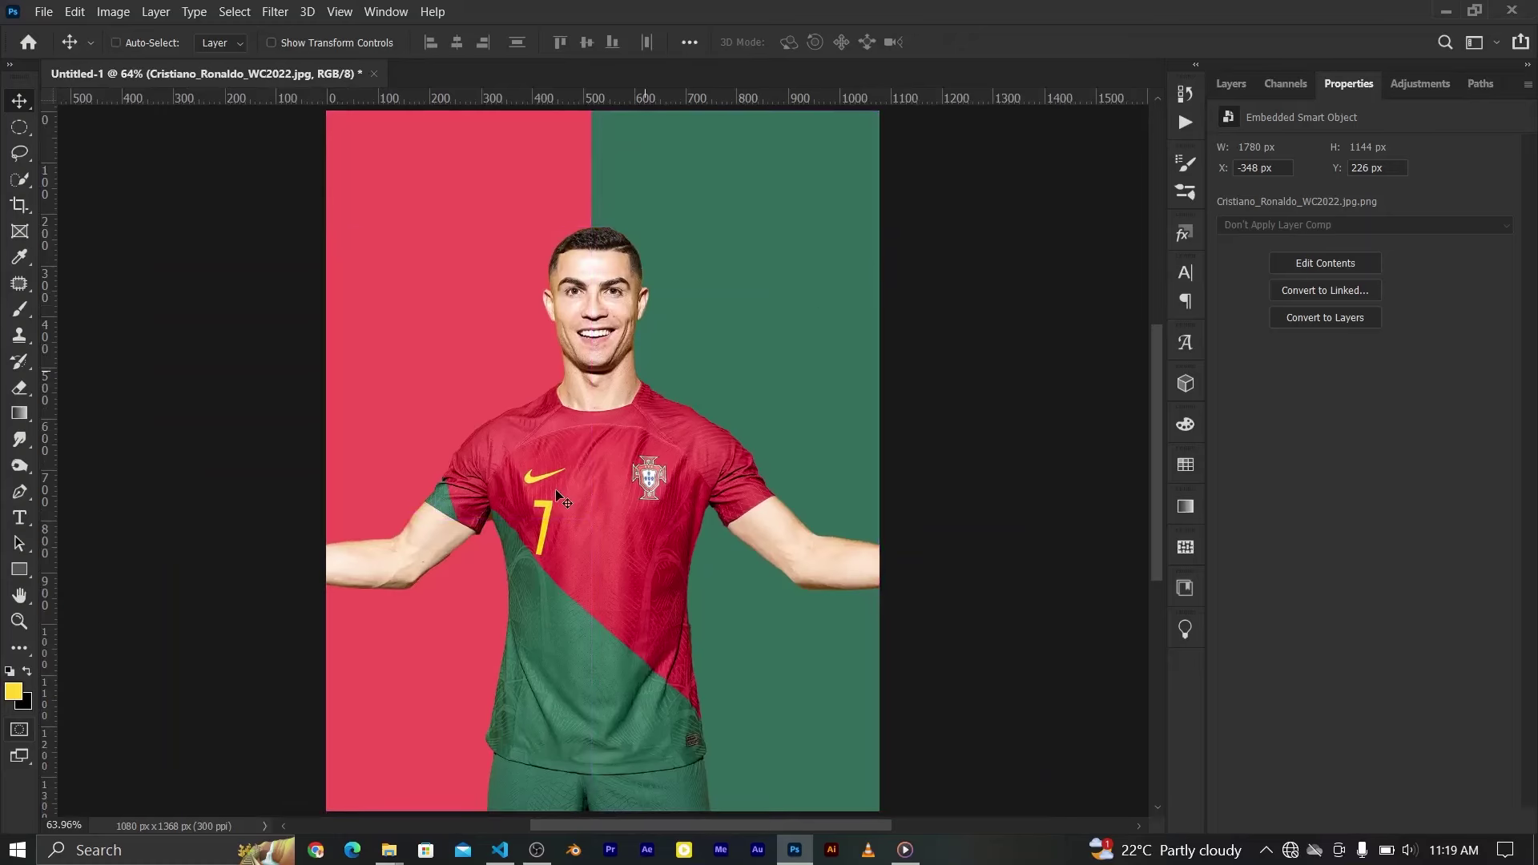
pyautogui.moveTo(593, 574); pyautogui.dragTo(625, 566)
pyautogui.hotkey('ctrl', '-')
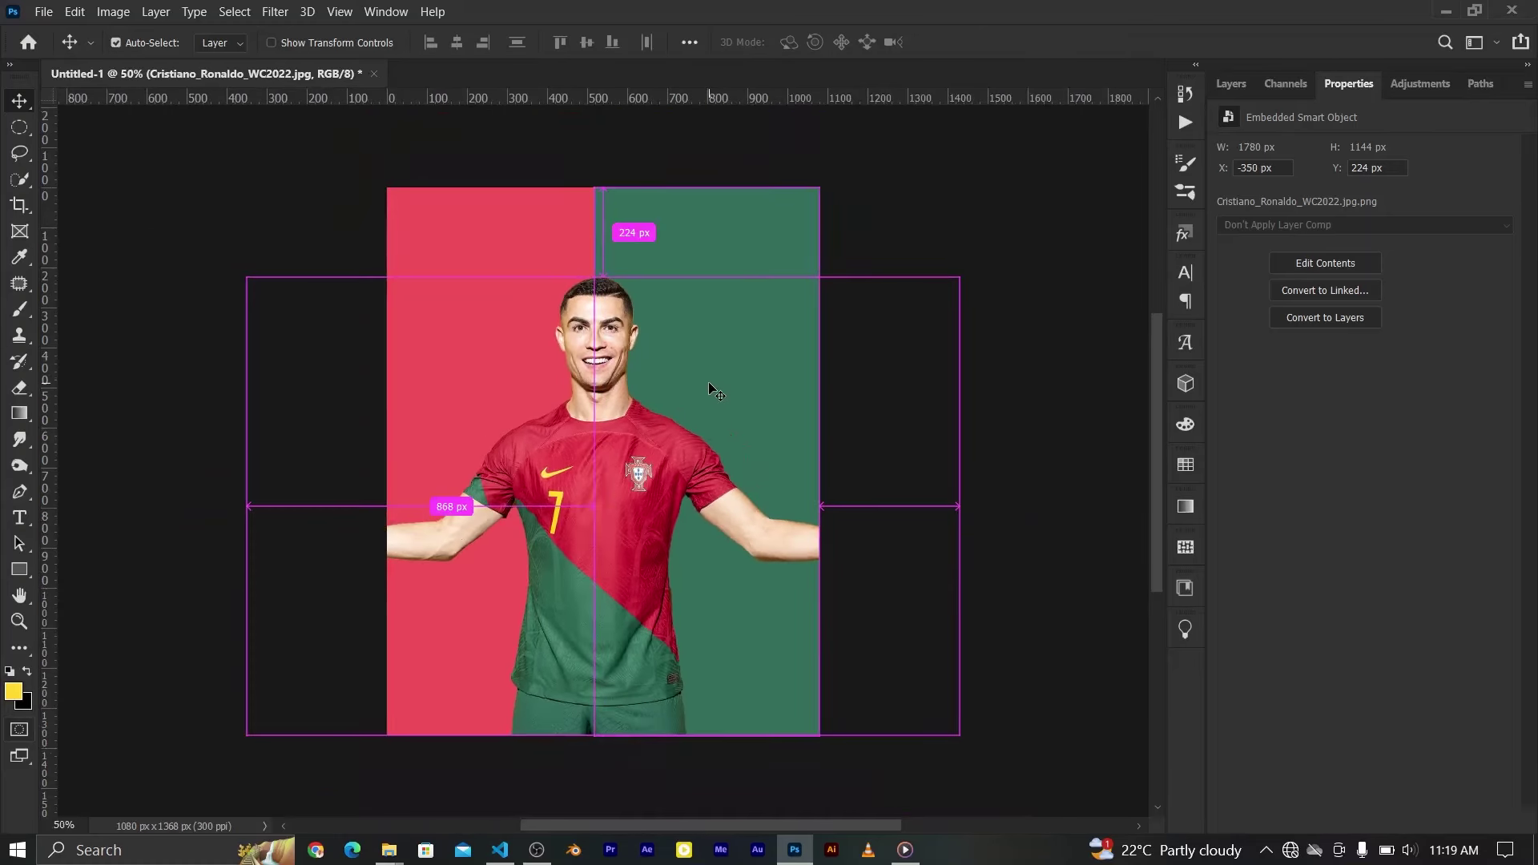
# Draw a thin yellow bar at the top right and stack two copies below it
pyautogui.click(20, 570)
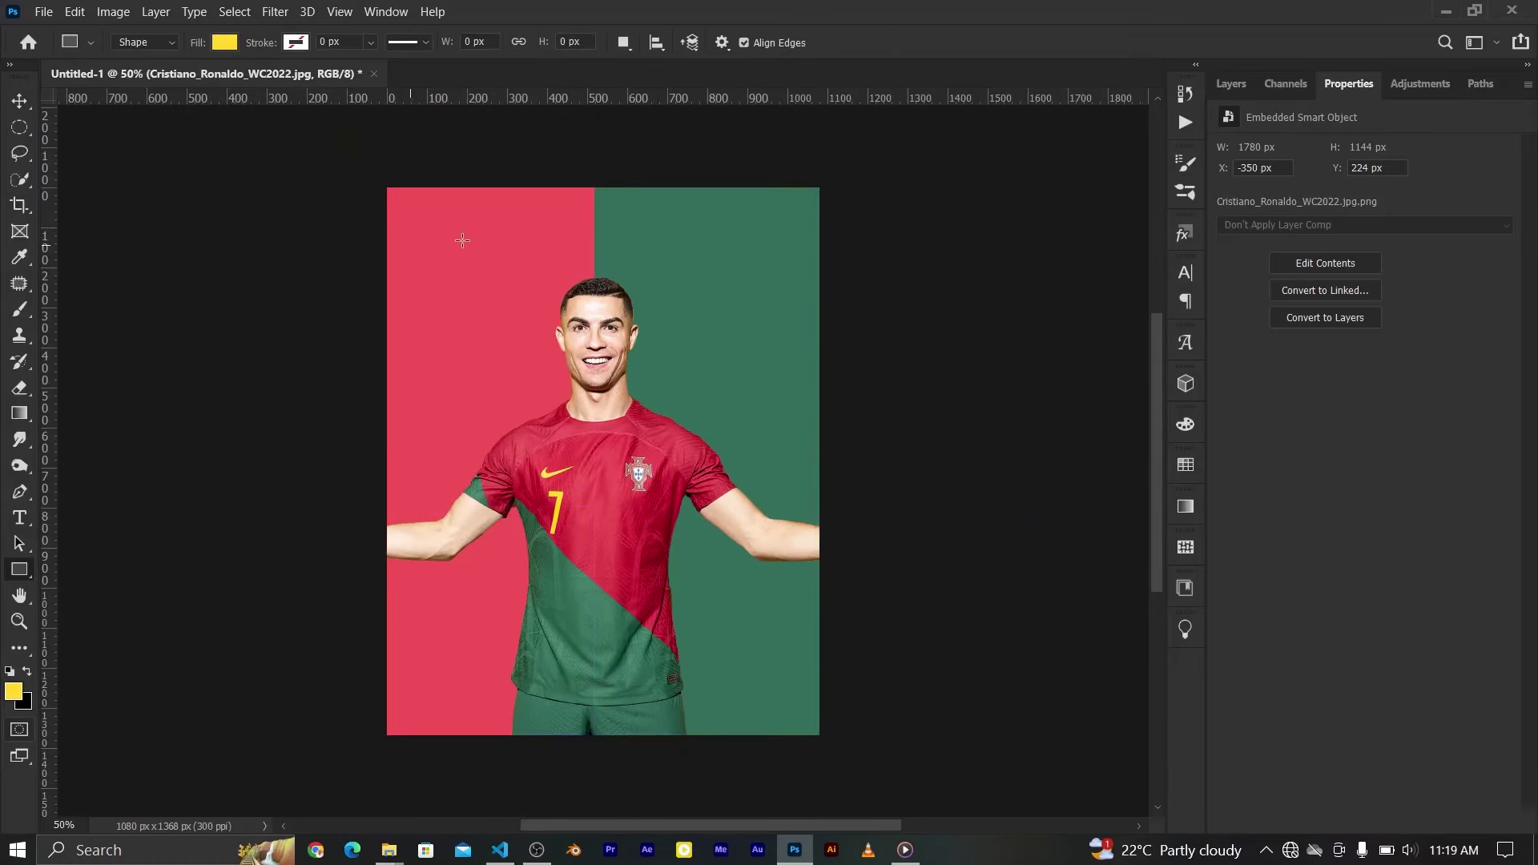
pyautogui.moveTo(711, 204)
pyautogui.mouseDown()
pyautogui.moveTo(821, 216)
pyautogui.moveTo(786, 254)
pyautogui.mouseUp()
pyautogui.press('v')
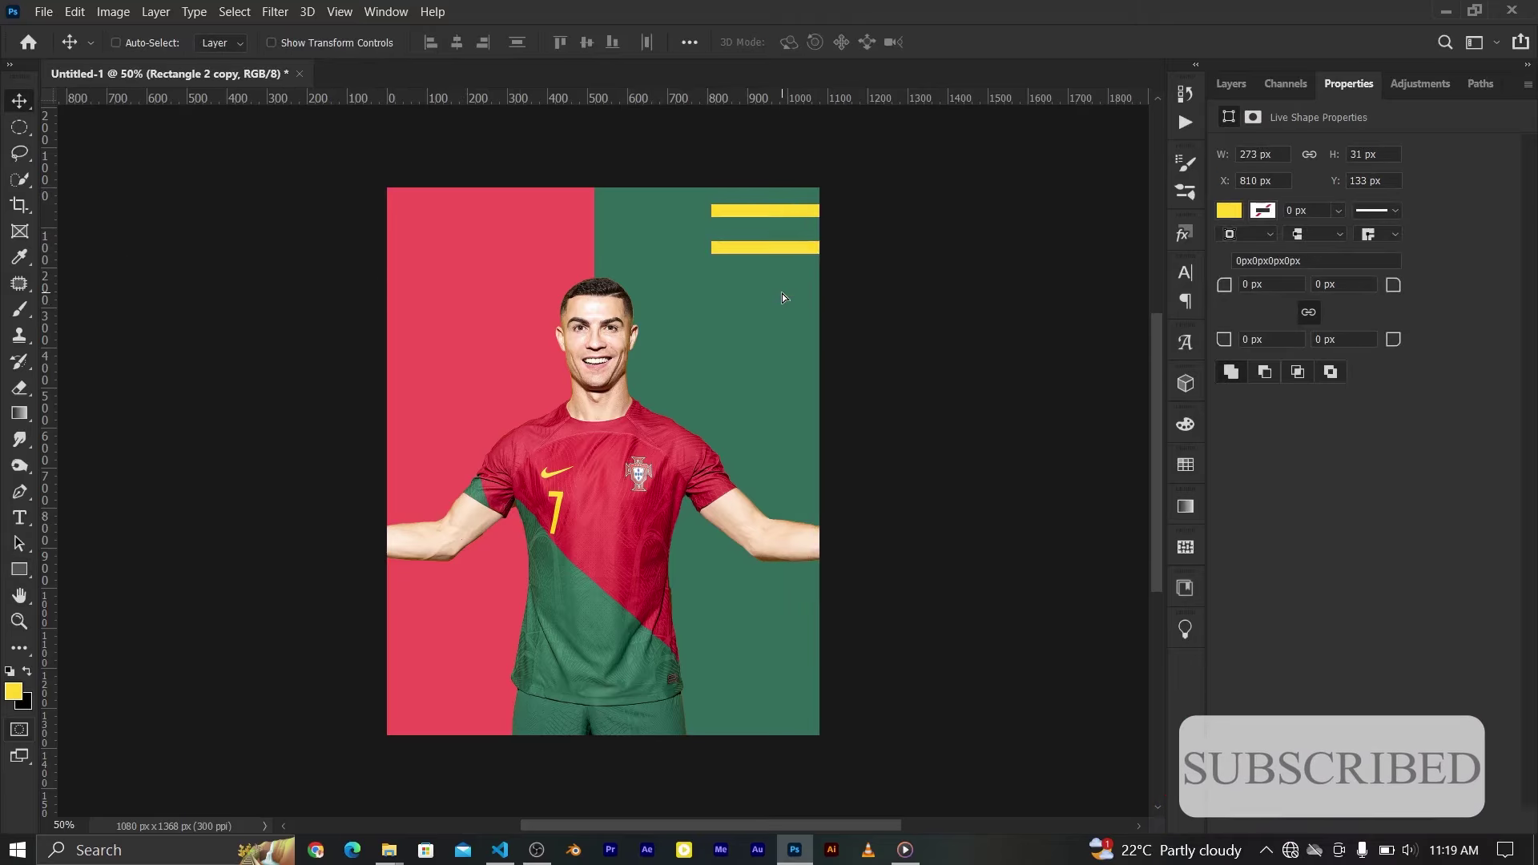
pyautogui.click(1231, 84)
pyautogui.hotkey('ctrl', 'j')
pyautogui.moveTo(751, 251); pyautogui.dragTo(754, 287)
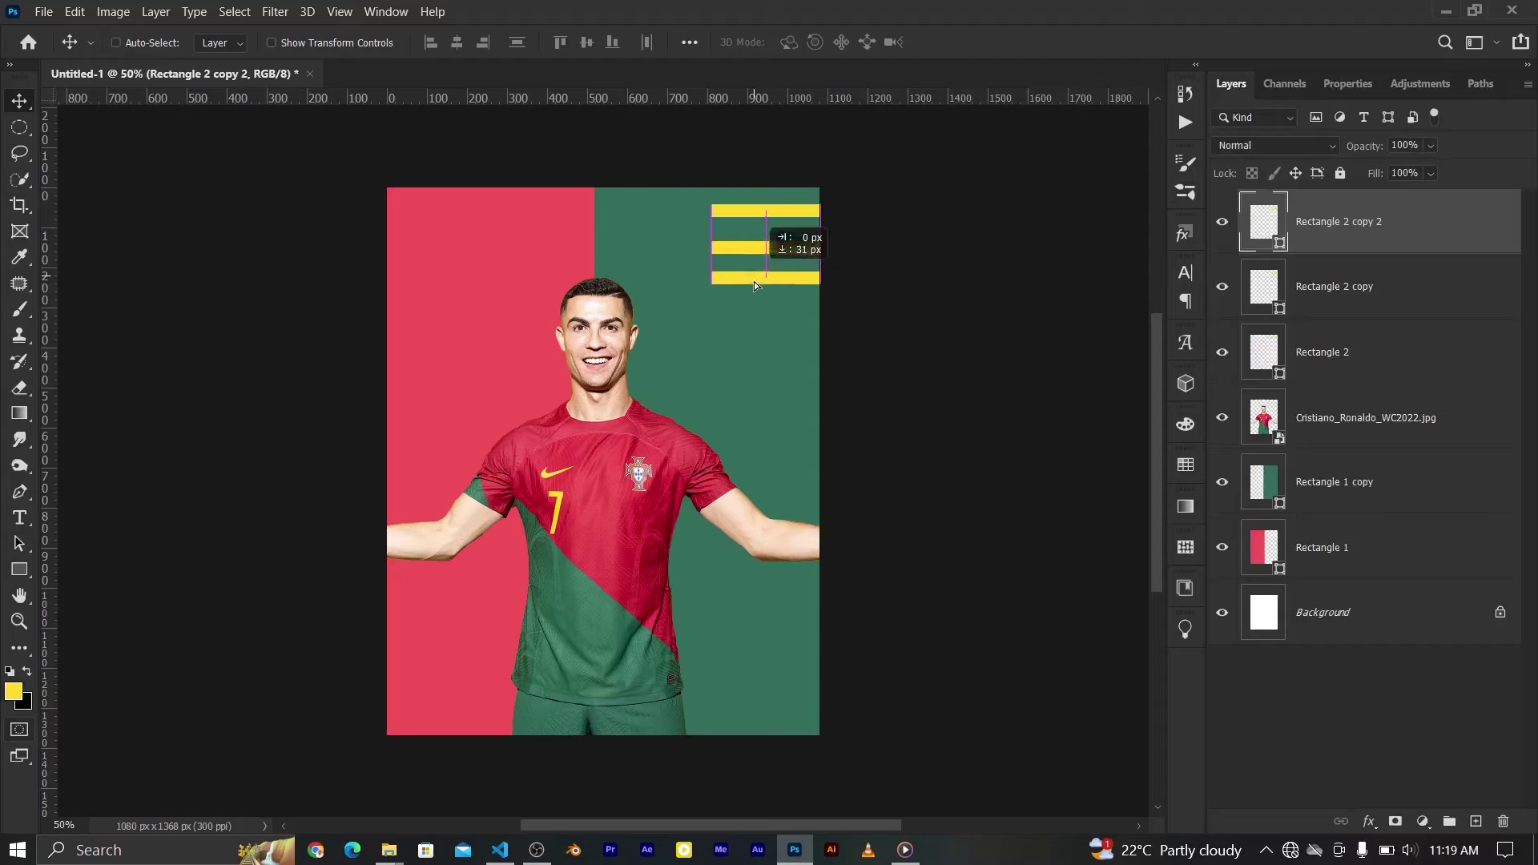
# Group the three yellow bars and name the group Yellow Rects
pyautogui.keyDown('shift'); pyautogui.click(1337, 353); pyautogui.keyUp('shift')
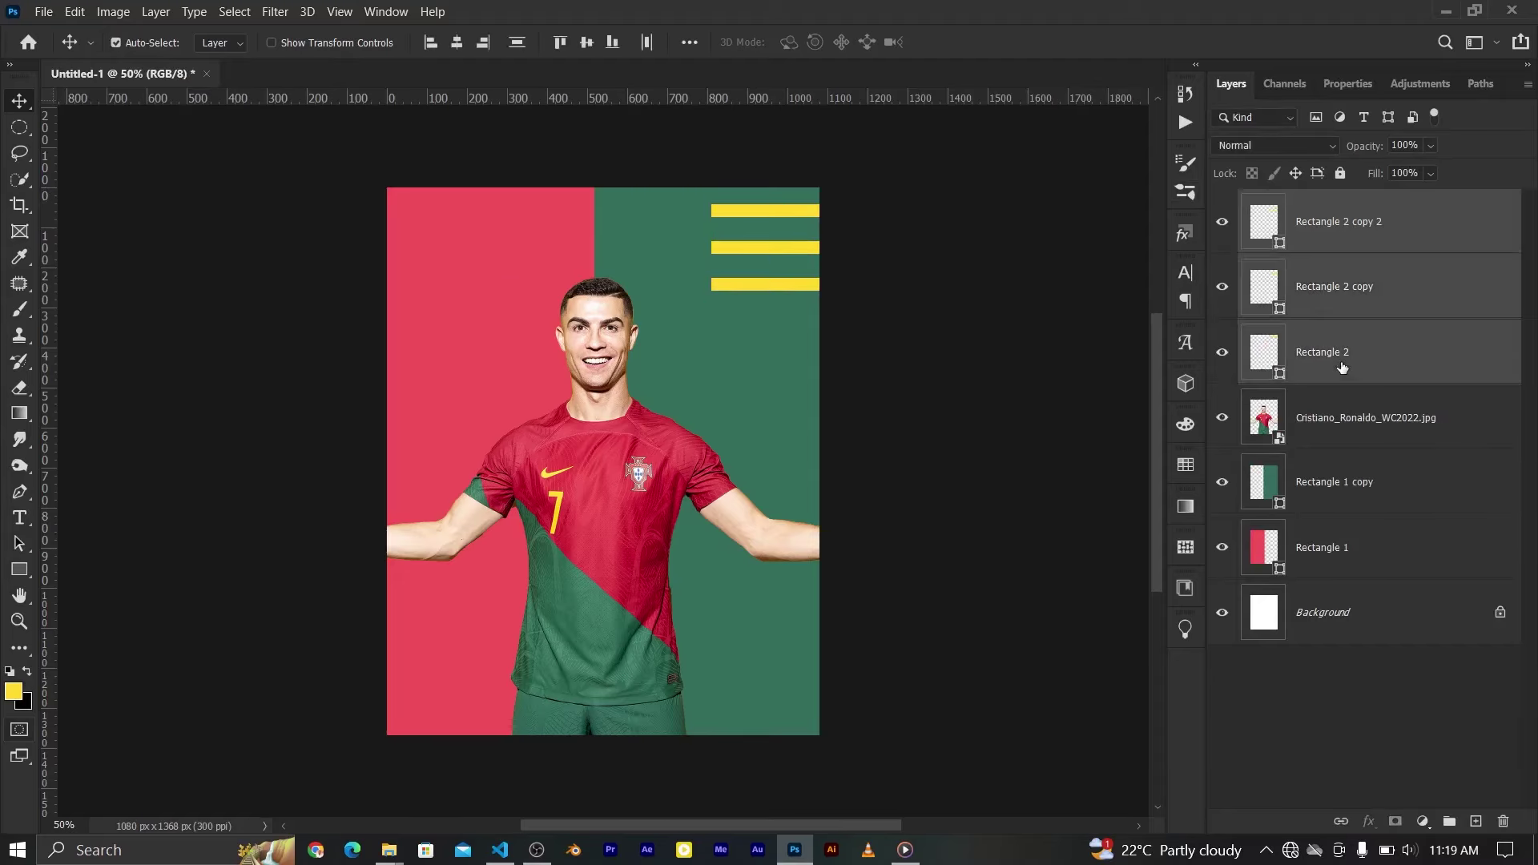
pyautogui.hotkey('ctrl', 'g')
pyautogui.doubleClick(1293, 201)
pyautogui.write('Yellow Rects')
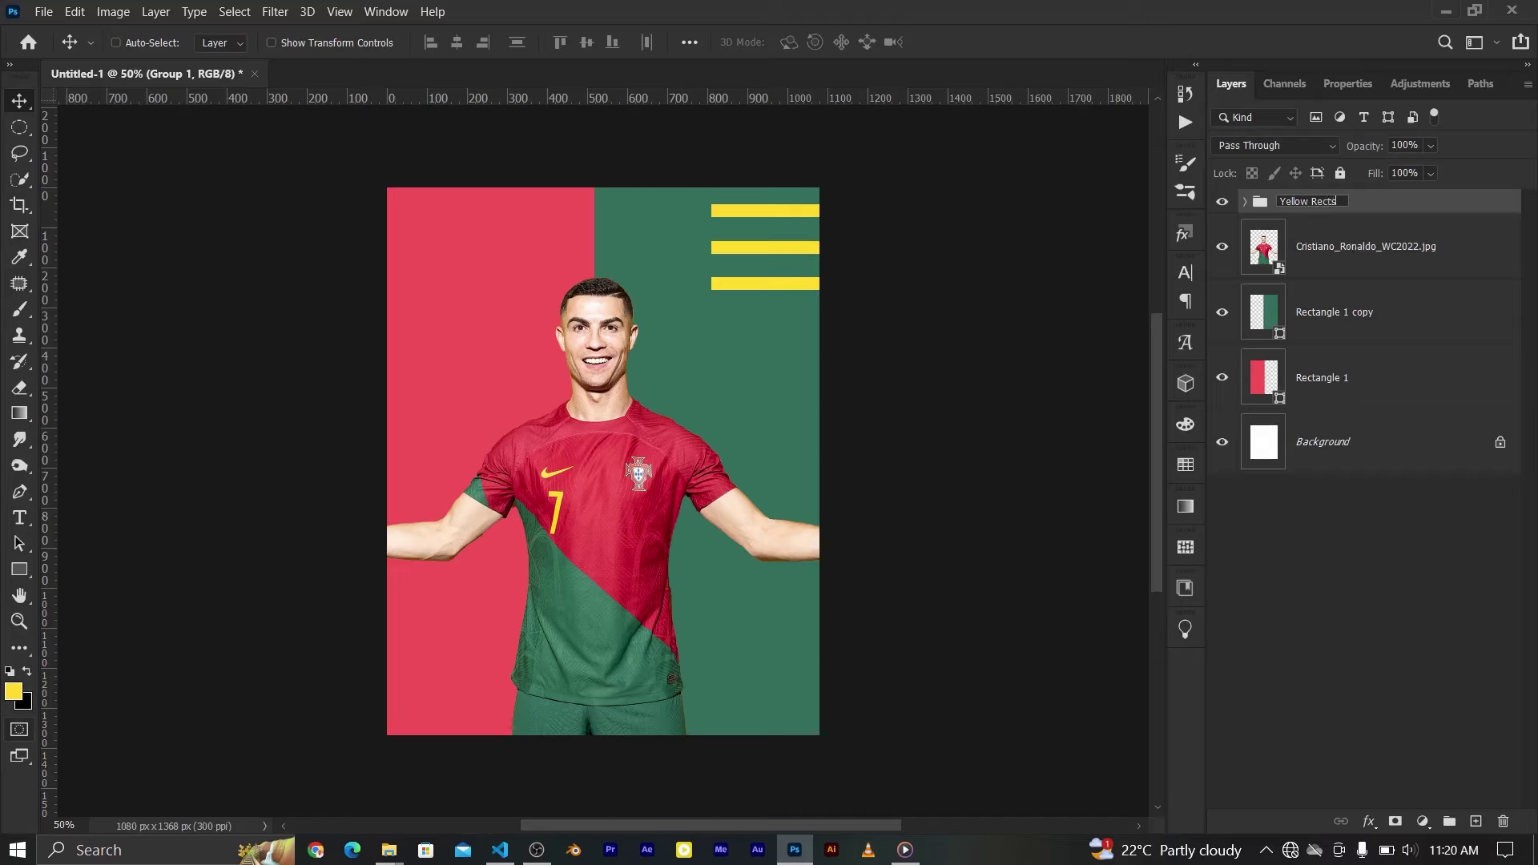
pyautogui.click(1393, 570)
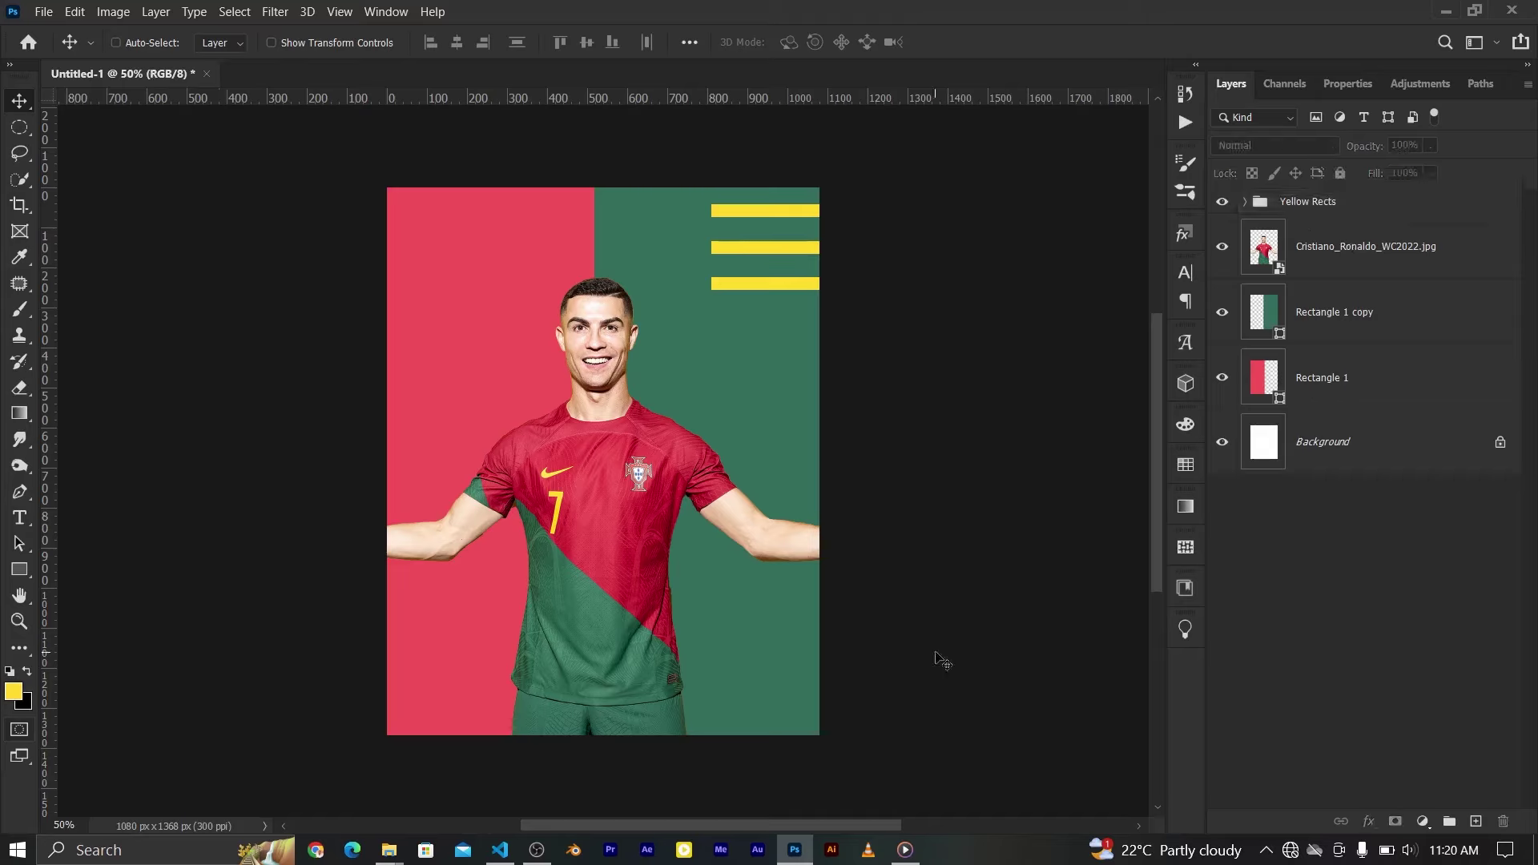
pyautogui.click(20, 568)
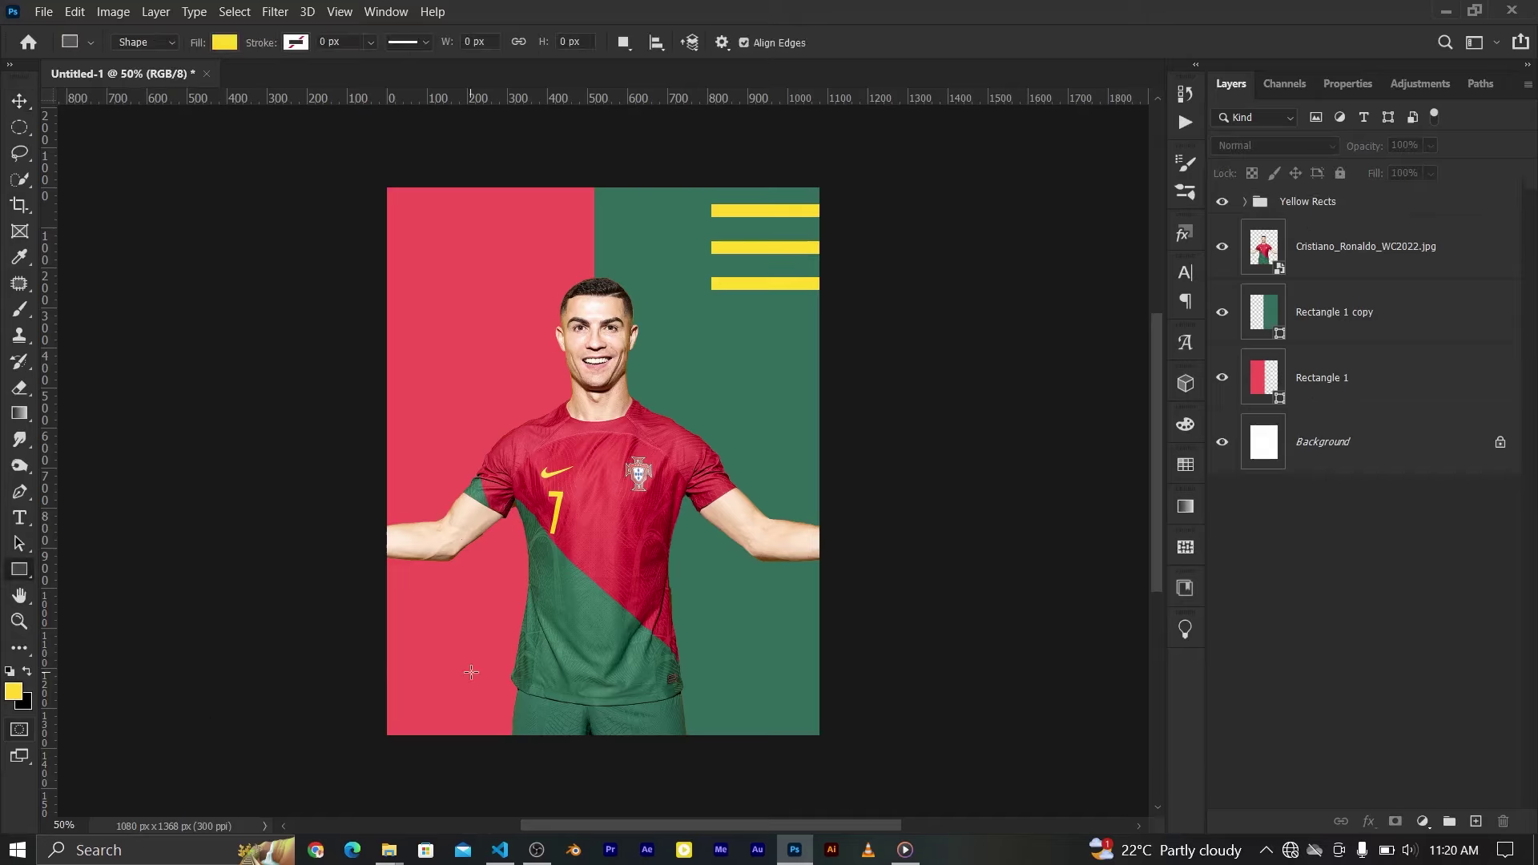
# Draw a large three-sided polygon triangle on the left
pyautogui.rightClick(20, 573)
pyautogui.click(80, 621)
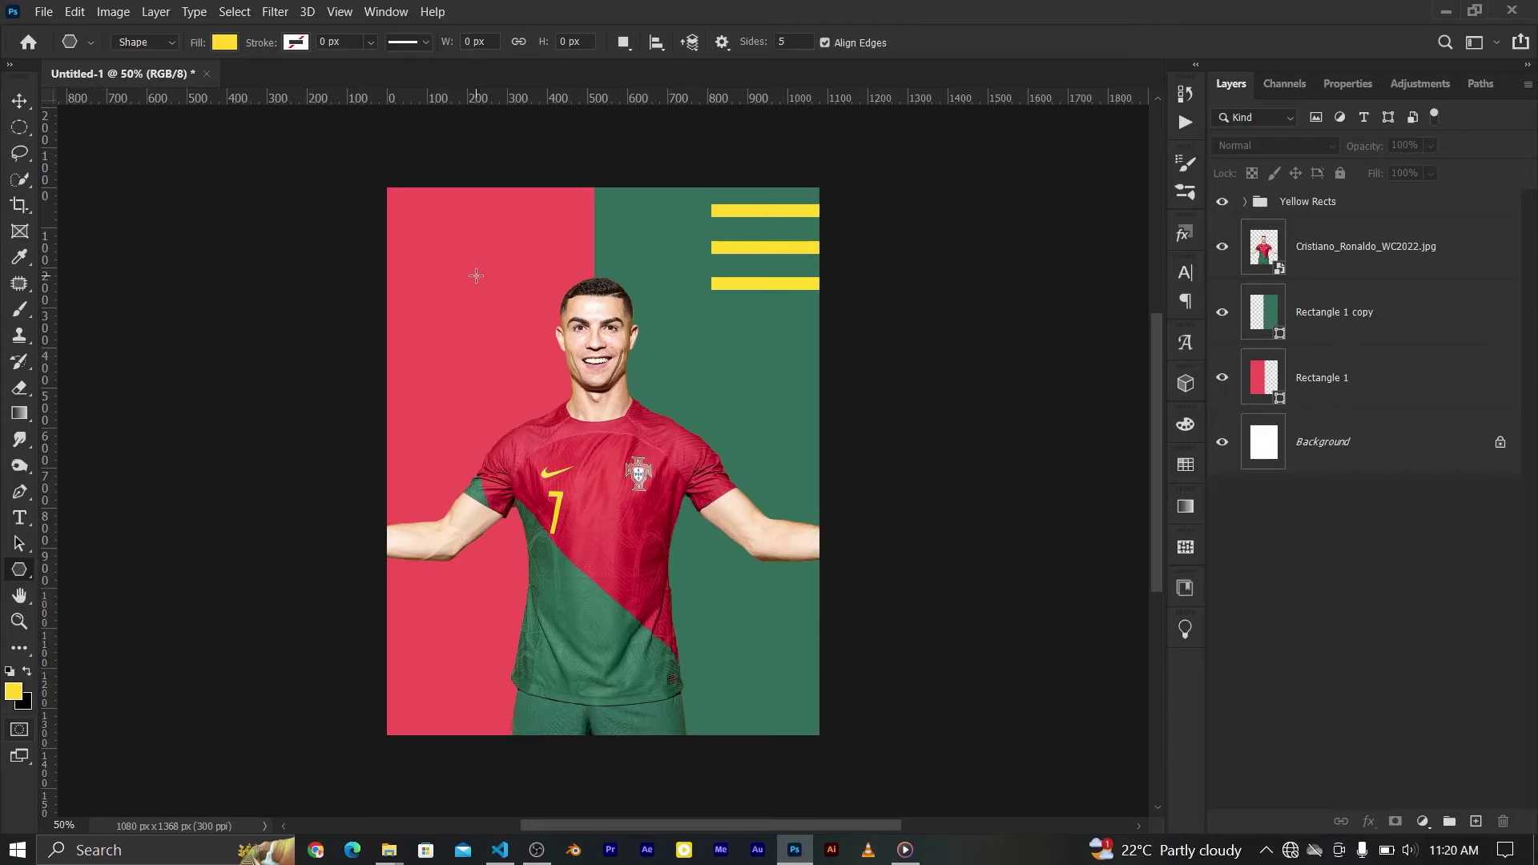
pyautogui.click(757, 41)
pyautogui.write('3')
pyautogui.moveTo(432, 299); pyautogui.dragTo(605, 321)
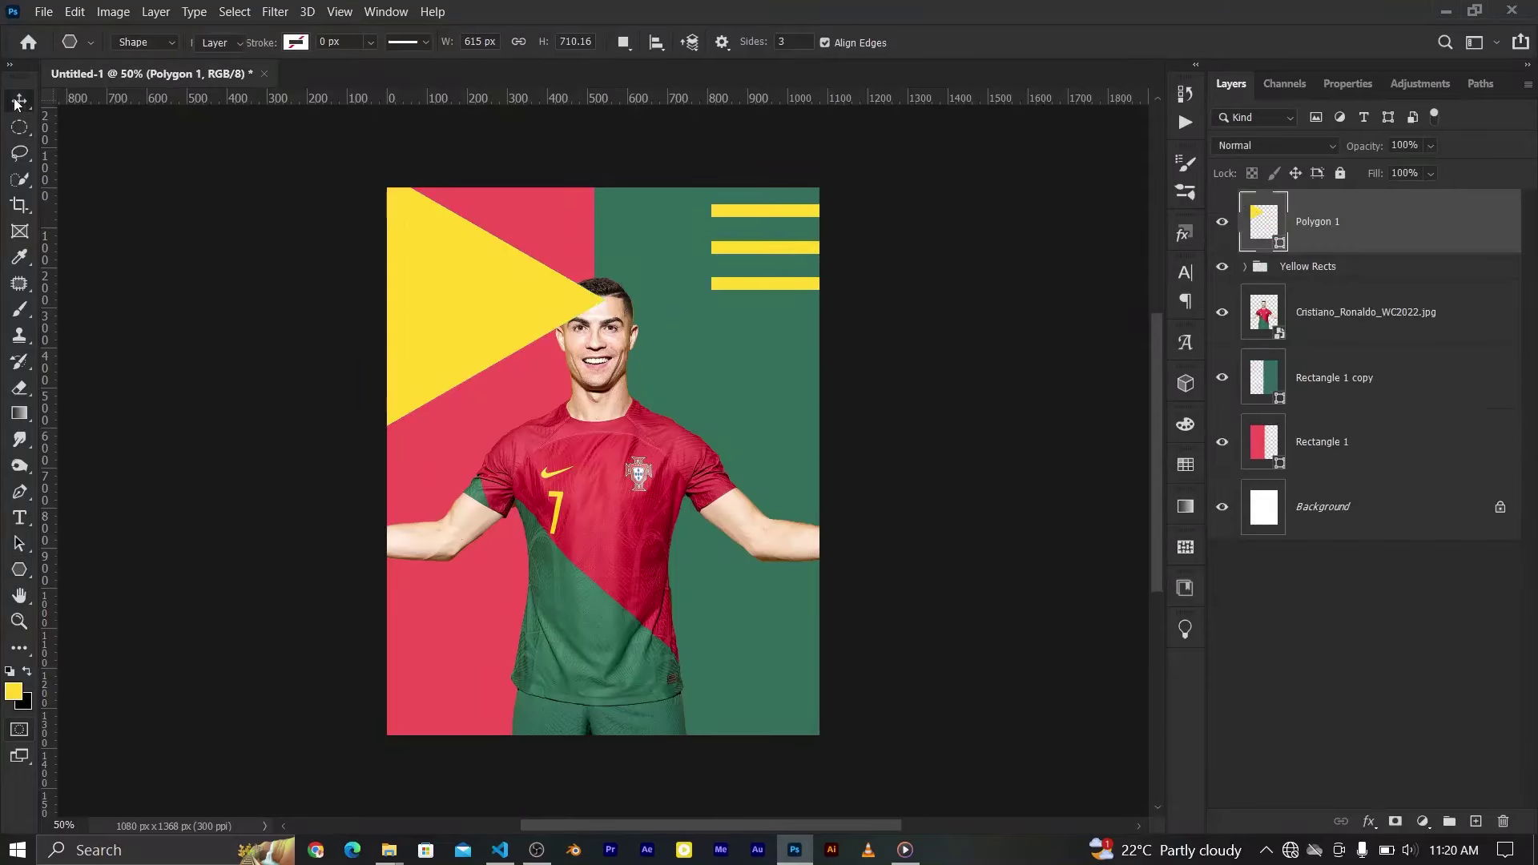
# Move the triangle down the left edge and place its layer beneath the player photo
pyautogui.press('v')
pyautogui.moveTo(436, 331)
pyautogui.mouseDown()
pyautogui.moveTo(373, 351)
pyautogui.moveTo(371, 454)
pyautogui.mouseUp()
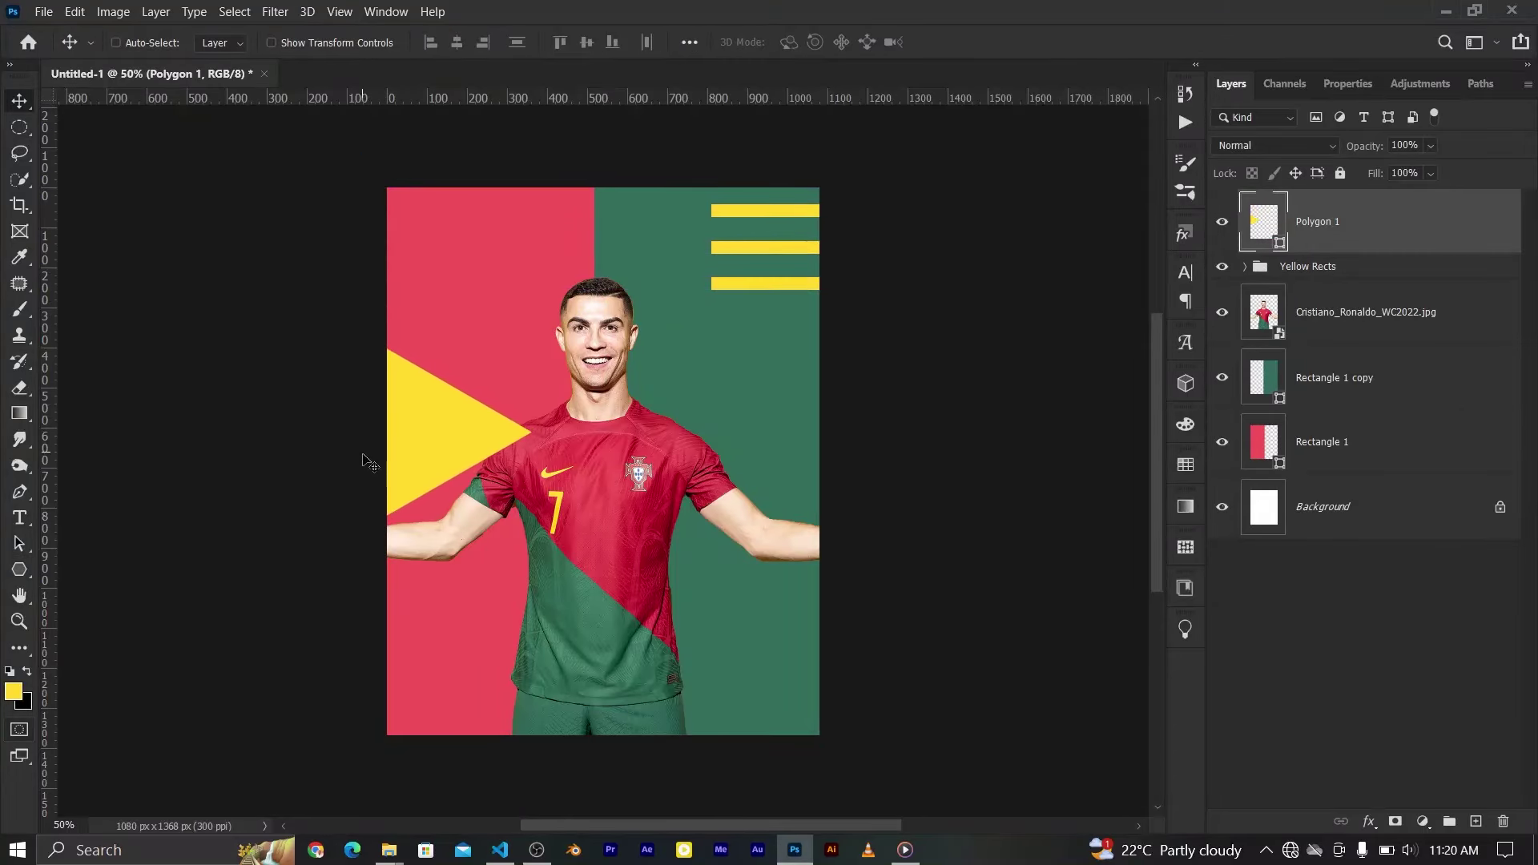
pyautogui.moveTo(1362, 221); pyautogui.dragTo(1358, 348)
pyautogui.moveTo(406, 455)
pyautogui.mouseDown()
pyautogui.moveTo(420, 496)
pyautogui.moveTo(438, 476)
pyautogui.mouseUp()
pyautogui.click(115, 43)
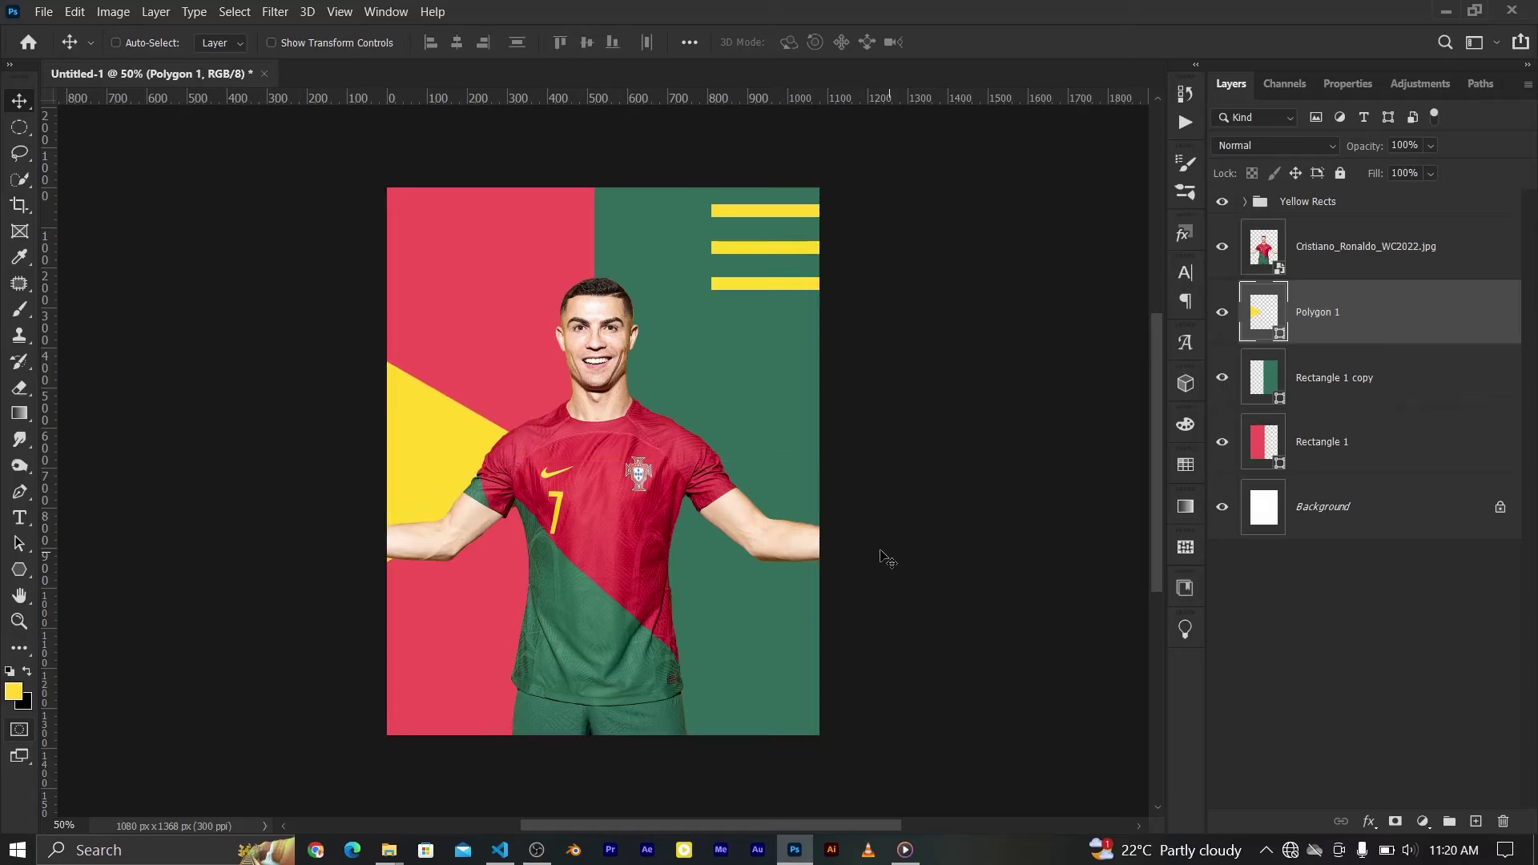
pyautogui.moveTo(405, 455)
pyautogui.mouseDown()
pyautogui.moveTo(422, 455)
pyautogui.moveTo(403, 455)
pyautogui.mouseUp()
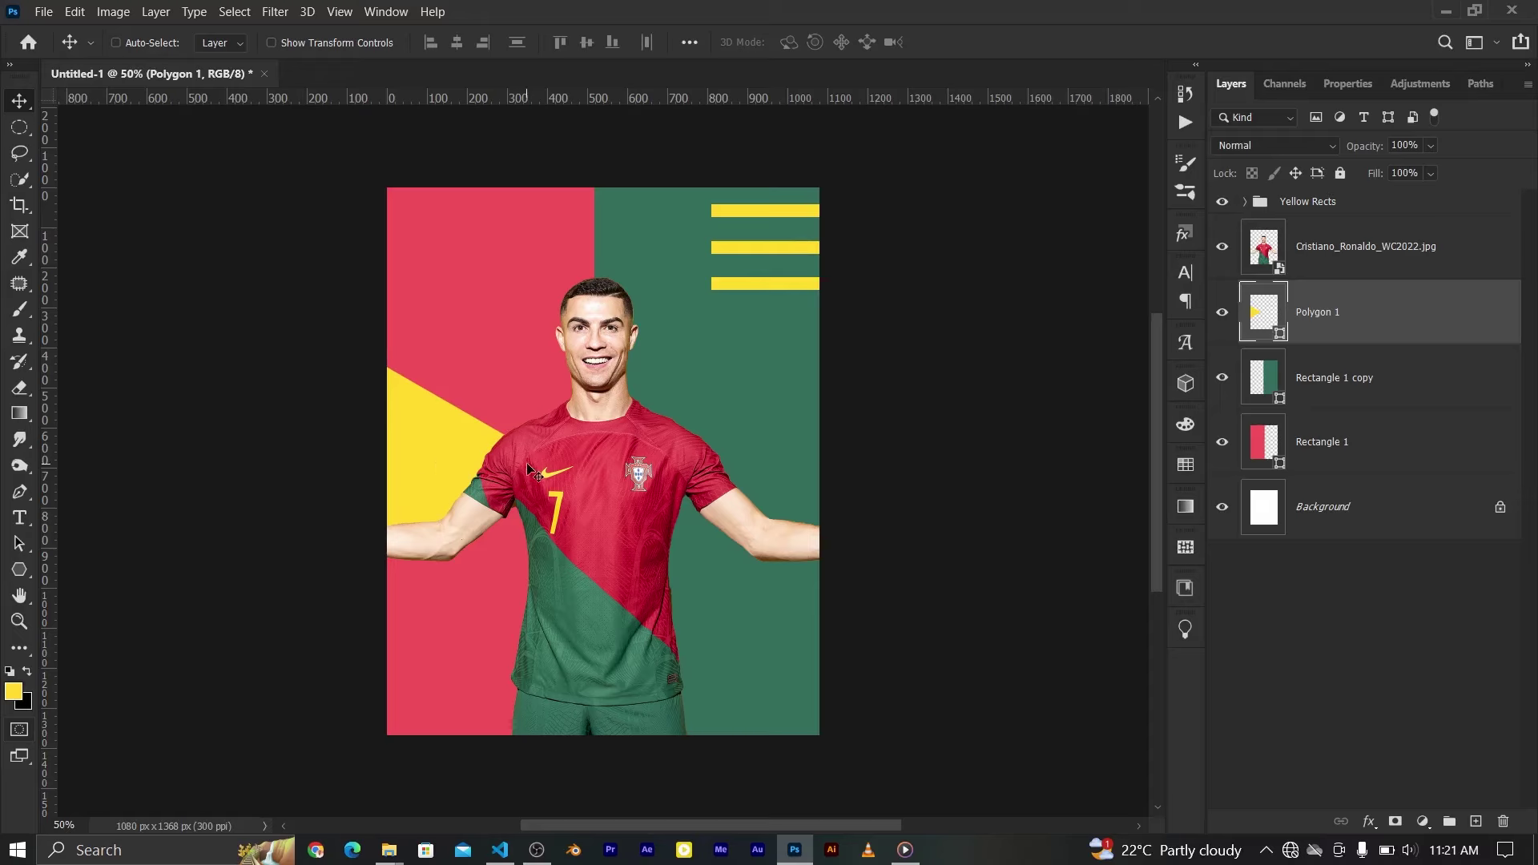
pyautogui.click(1349, 83)
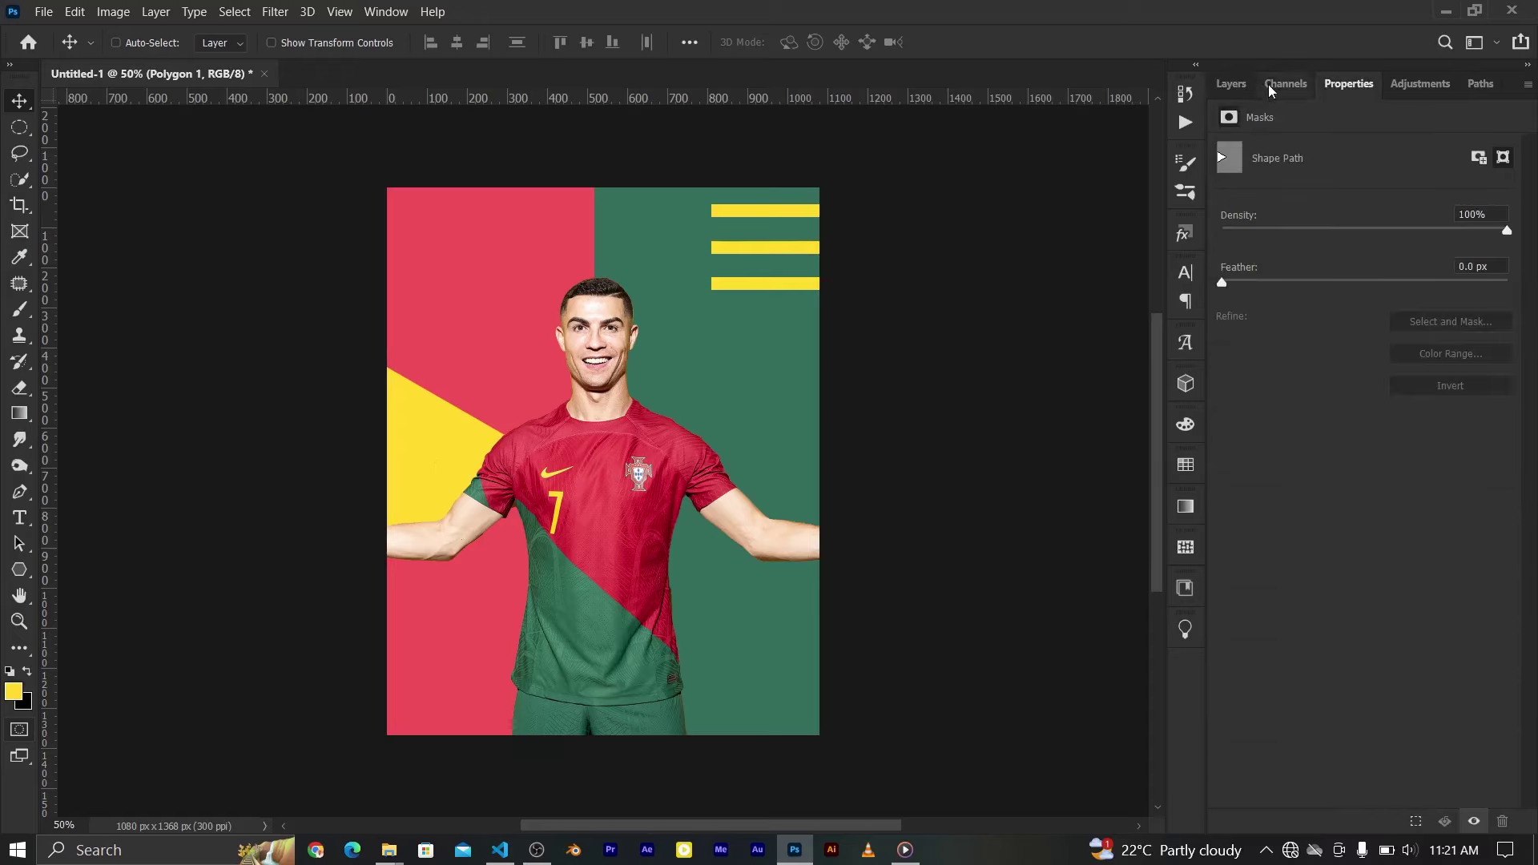
pyautogui.click(1232, 83)
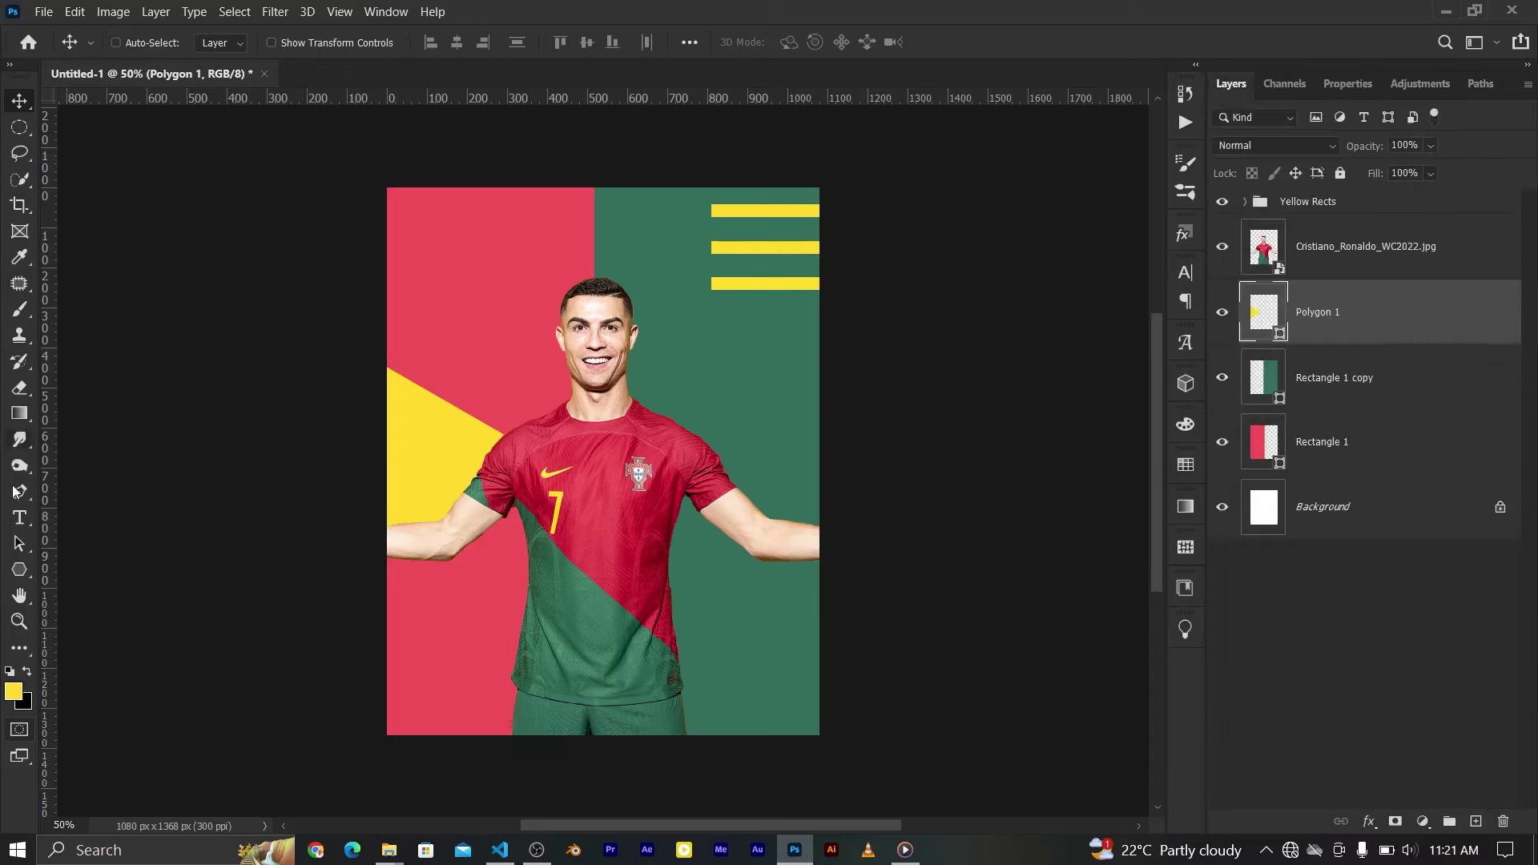
# Recolour the triangle's fill green
pyautogui.click(19, 569)
pyautogui.click(224, 41)
pyautogui.click(98, 147)
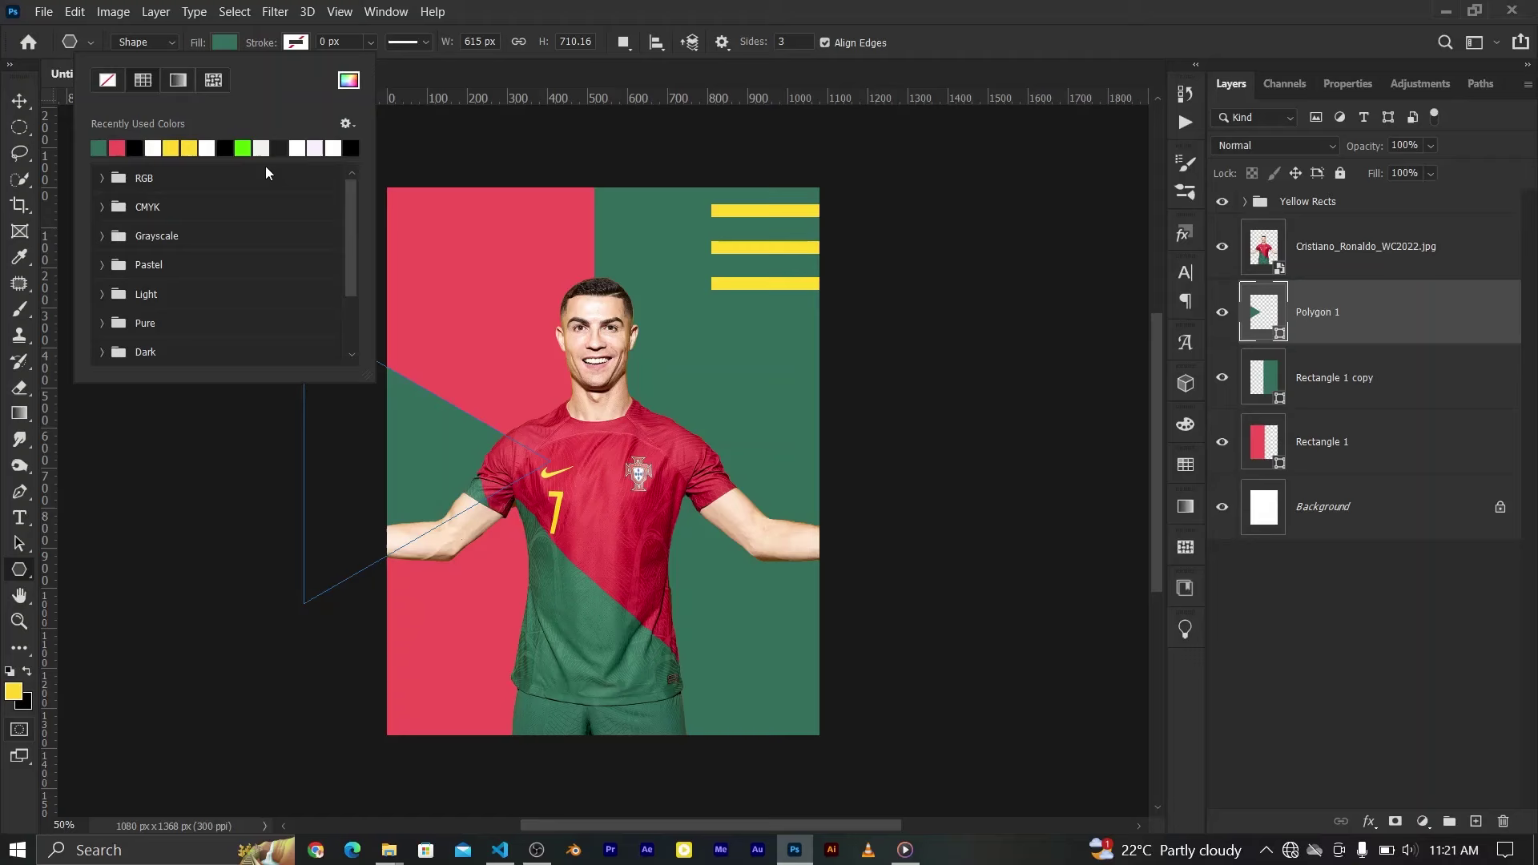
pyautogui.click(19, 101)
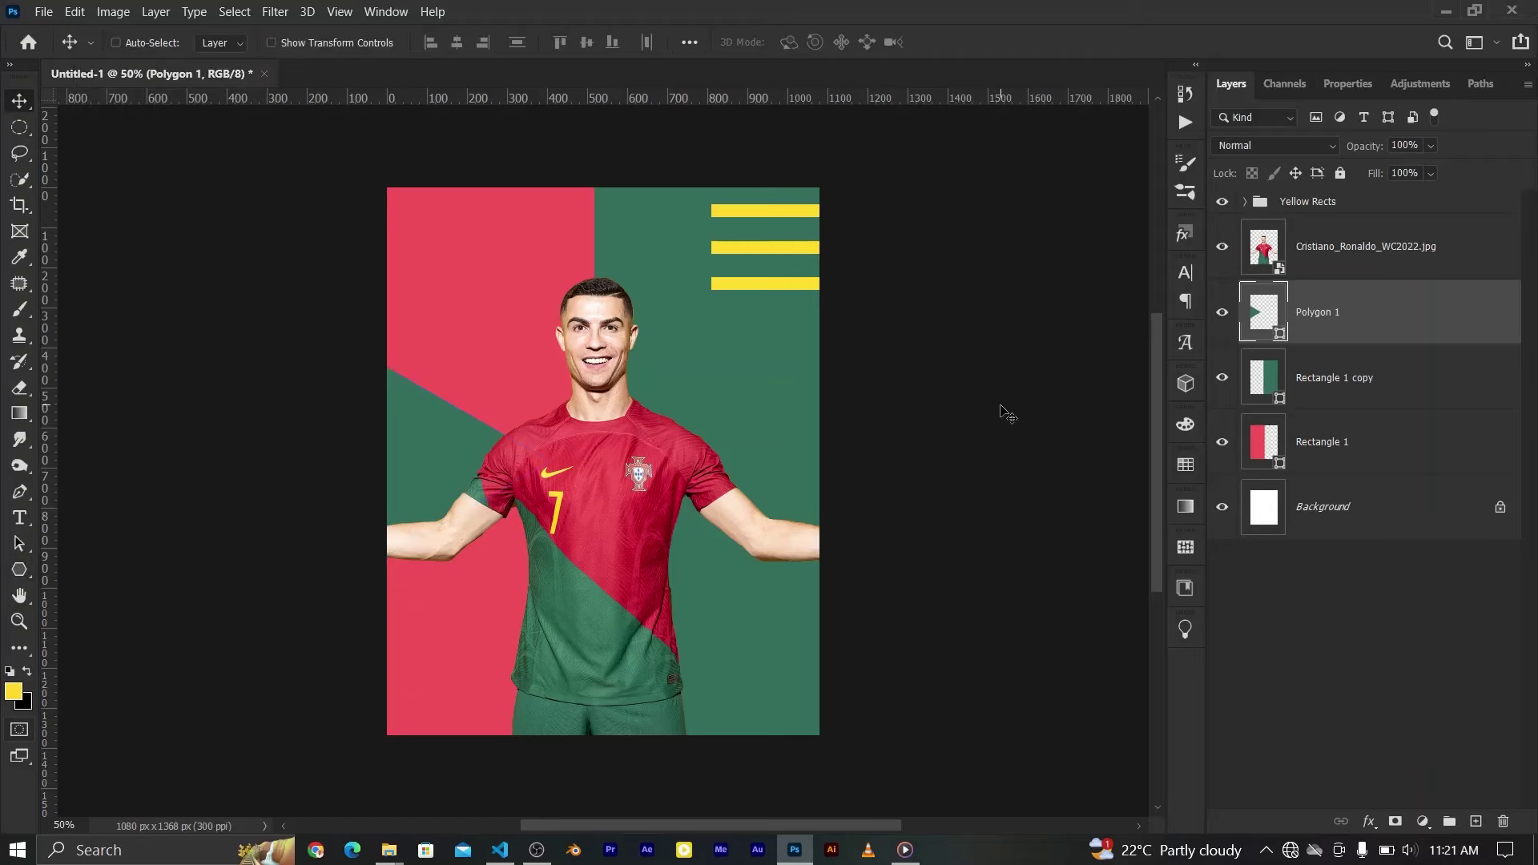
# Duplicate the green triangle, moving one copy higher up the left edge
pyautogui.hotkey('ctrl', 'j')
pyautogui.moveTo(472, 468)
pyautogui.mouseDown()
pyautogui.moveTo(461, 267)
pyautogui.moveTo(460, 673)
pyautogui.mouseUp()
pyautogui.hotkey('ctrl', 'j')
pyautogui.click(1245, 201)
# Select the Rectangle 2 copy stripes and nudge them upward
pyautogui.click(1365, 380)
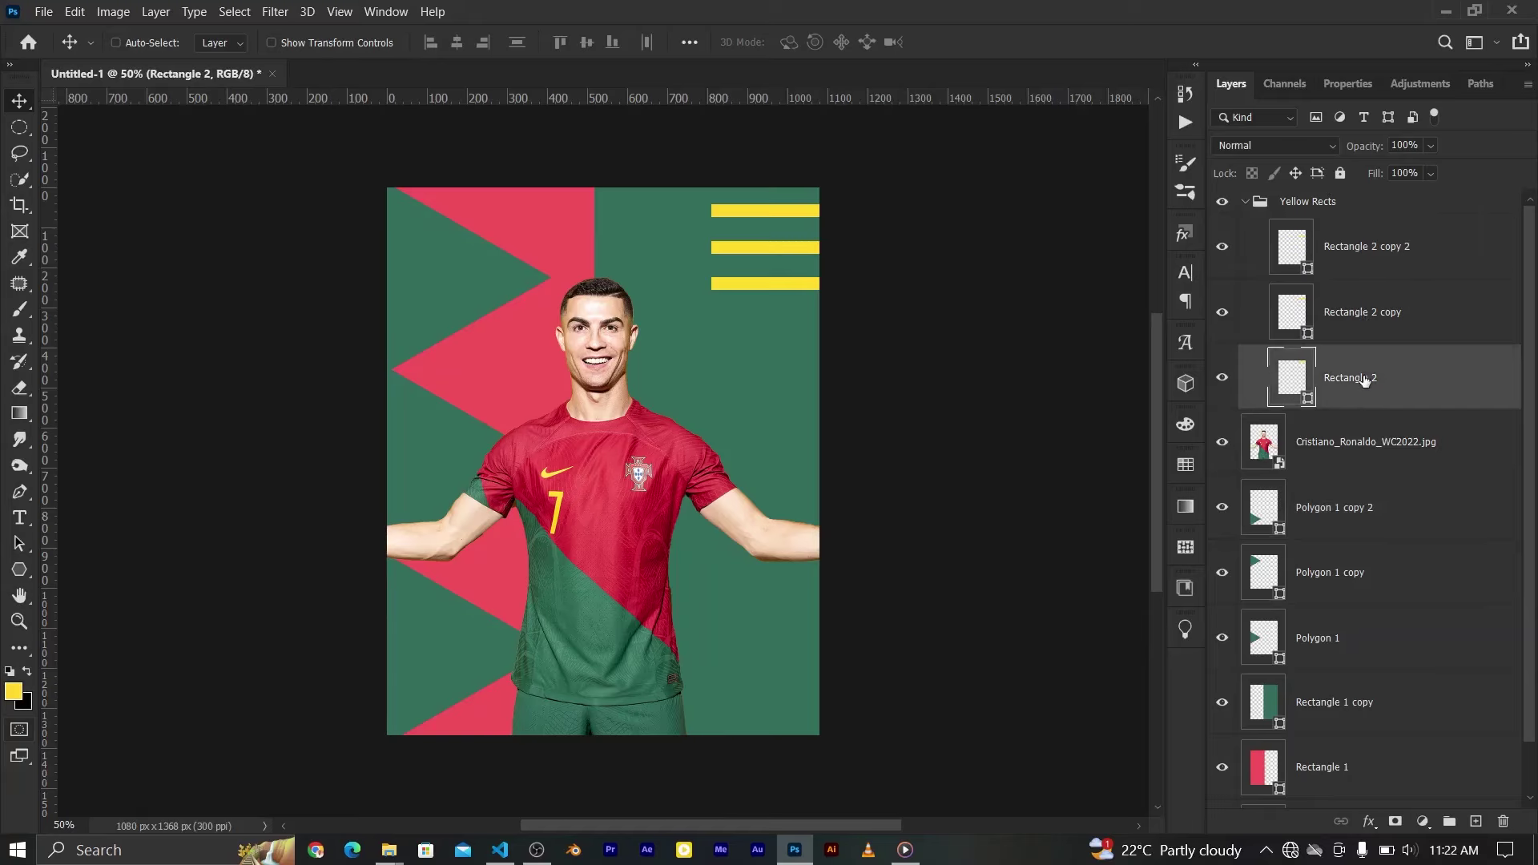
pyautogui.click(1362, 313)
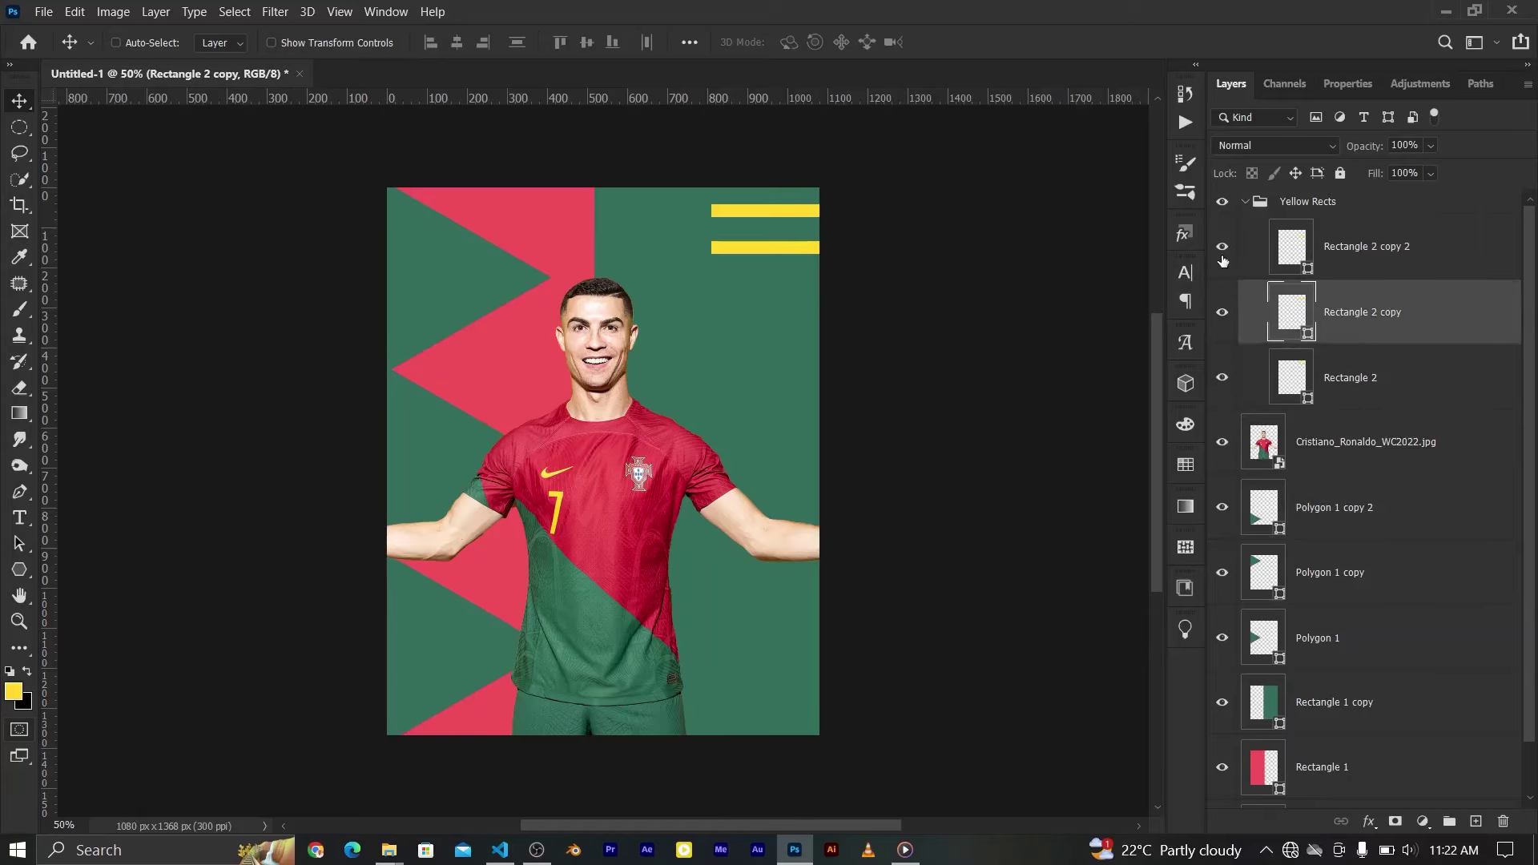
pyautogui.click(1356, 260)
pyautogui.keyDown('shift'); pyautogui.click(1369, 336); pyautogui.keyUp('shift')
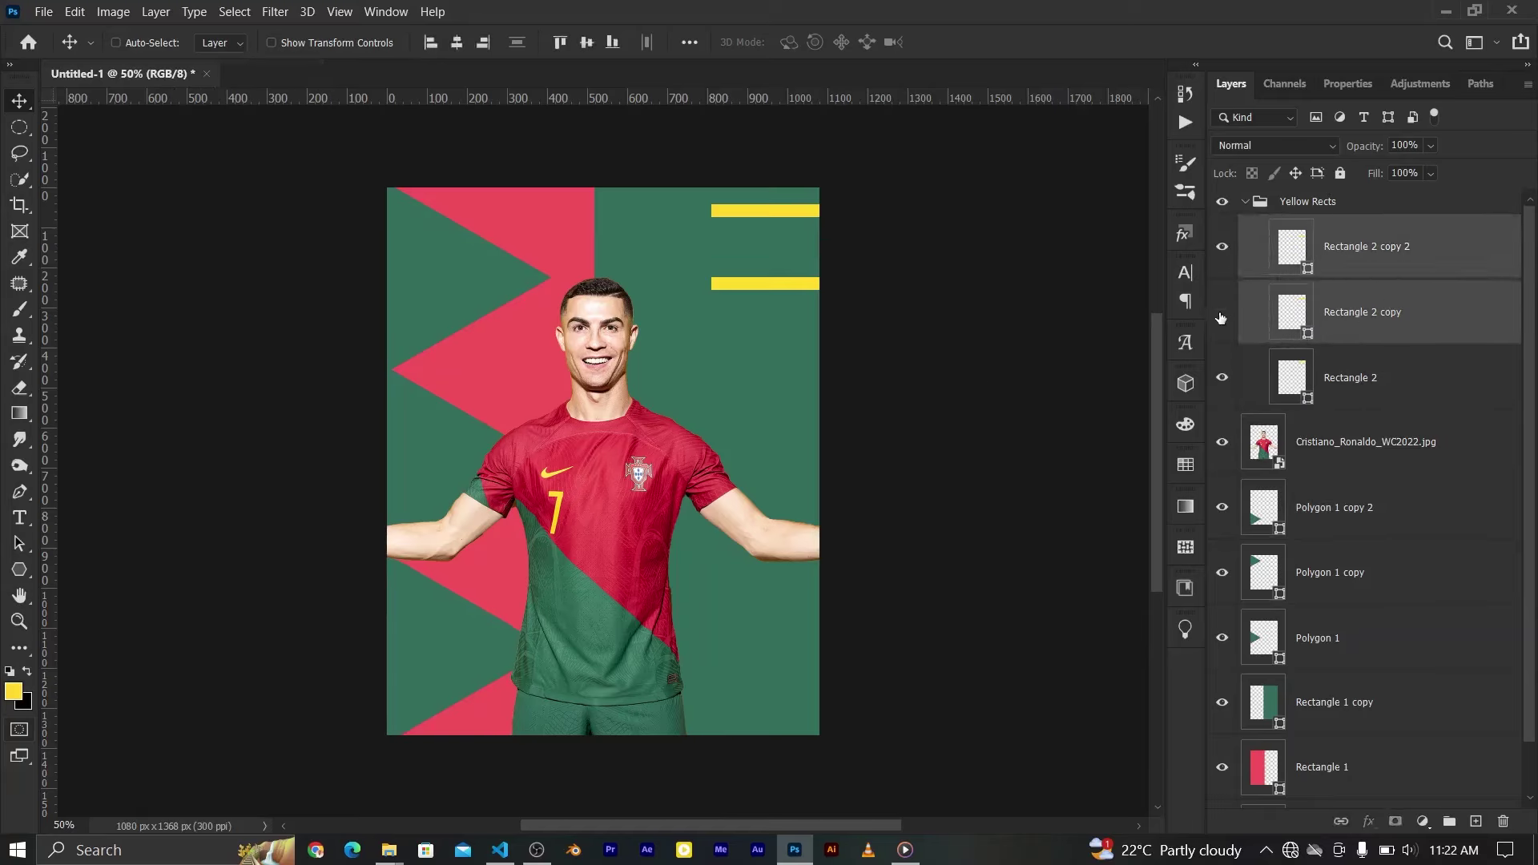
pyautogui.hotkey('shift', 'Up')
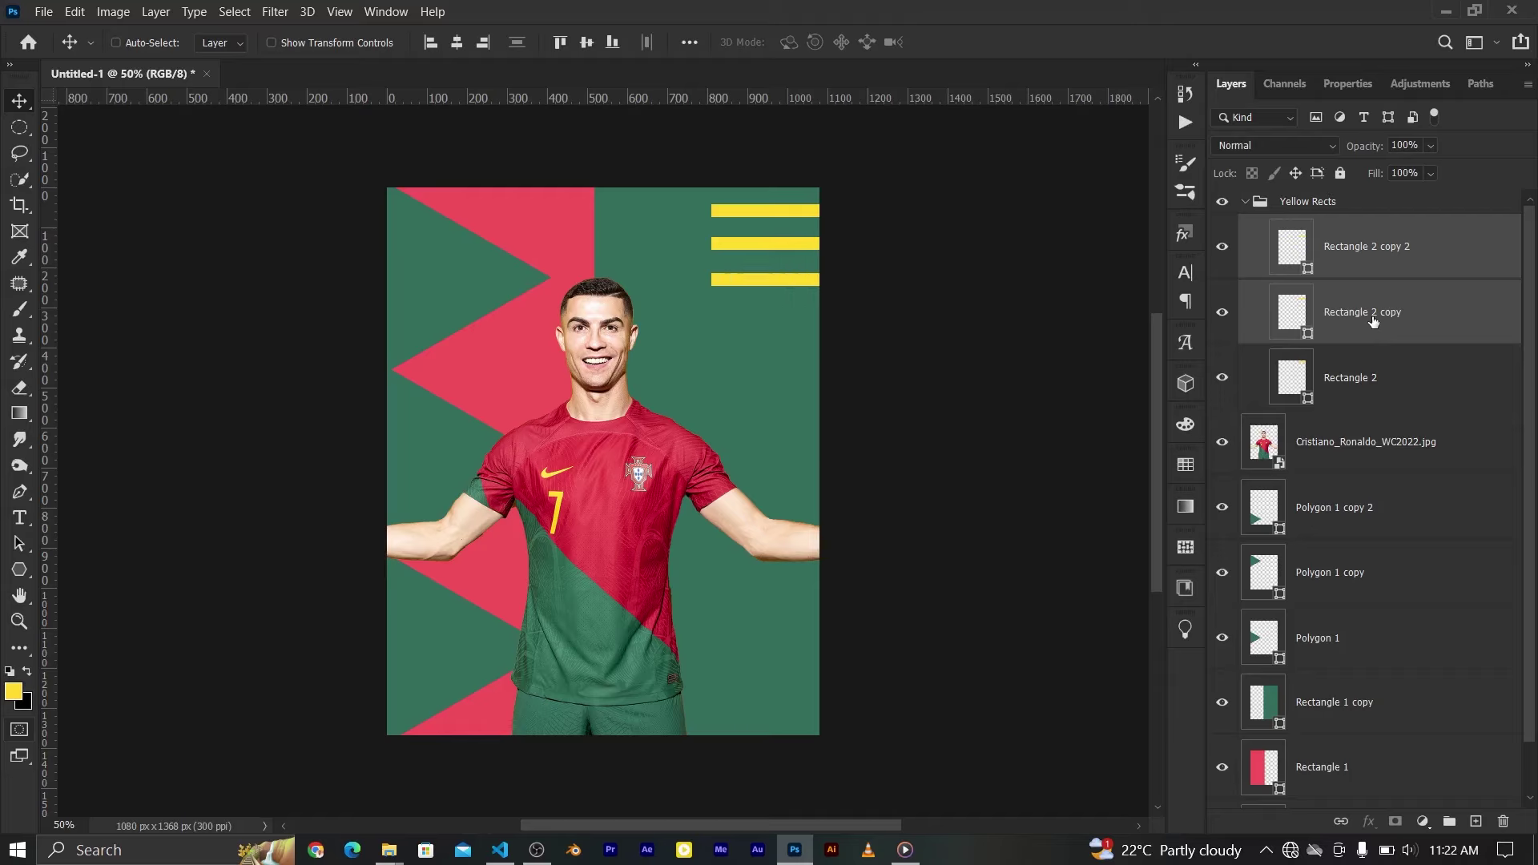
pyautogui.hotkey('shift', 'Up')
pyautogui.hotkey('shift', 'Up')
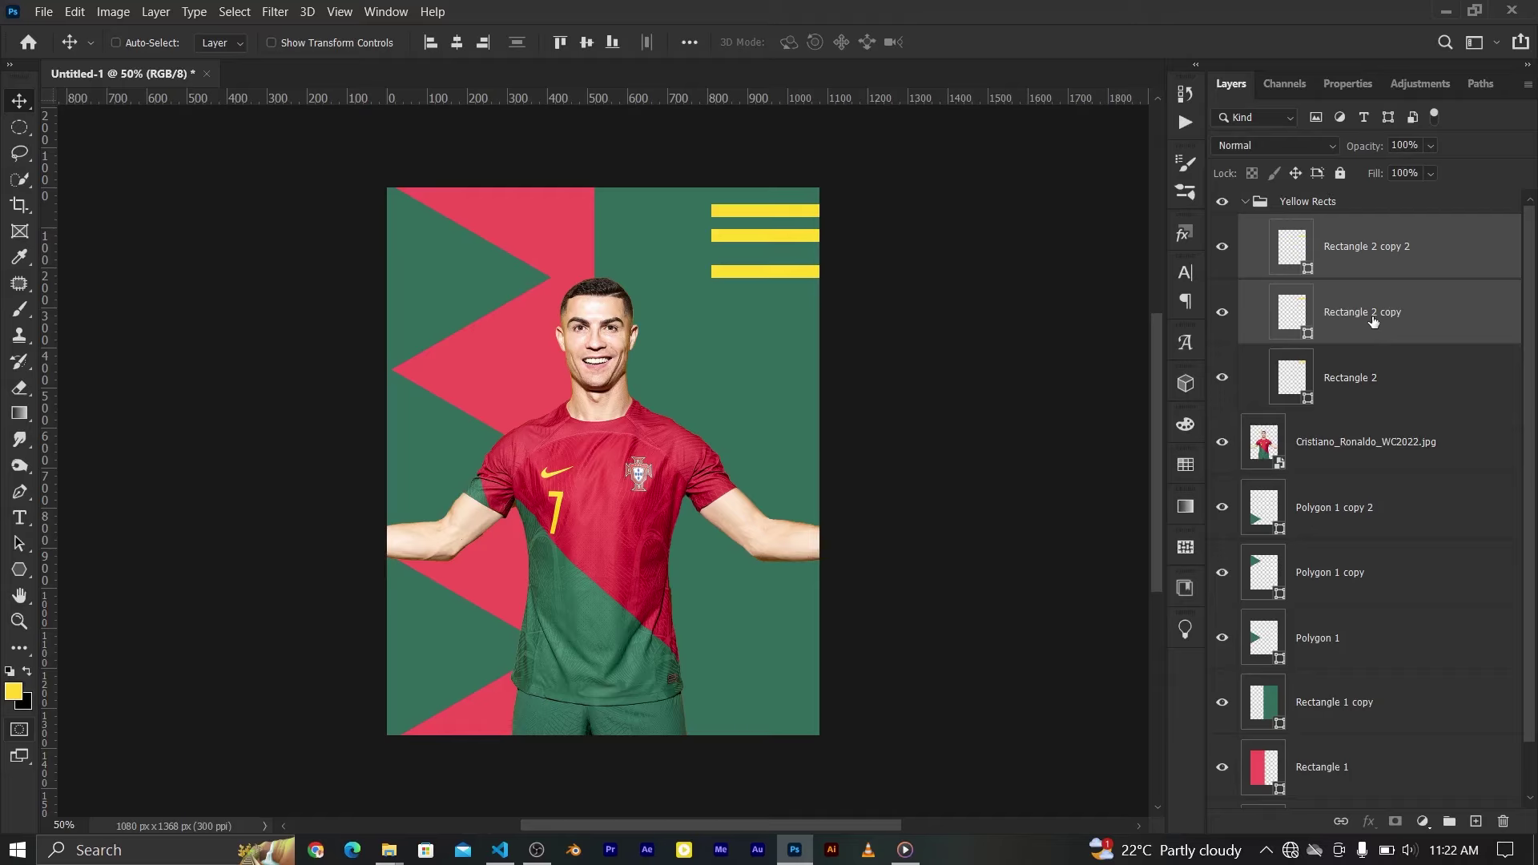
# Move the bottom stripe up and distribute all three stripes evenly vertically
pyautogui.click(1367, 261)
pyautogui.moveTo(744, 278); pyautogui.dragTo(752, 266)
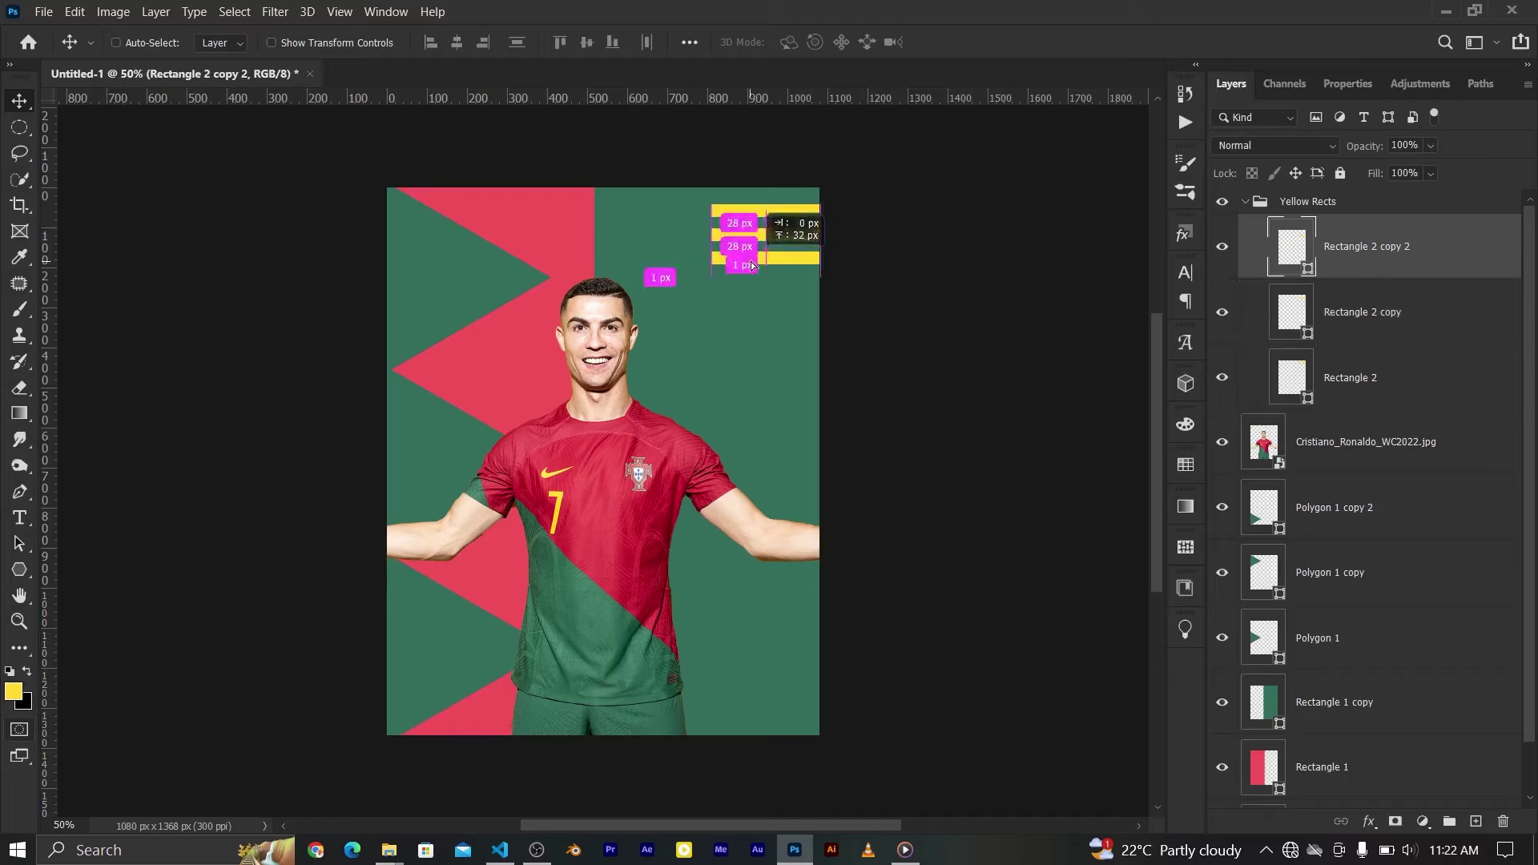
pyautogui.hotkey('shift', 'alt', '[')
pyautogui.hotkey('shift', 'alt', '[')
pyautogui.click(691, 44)
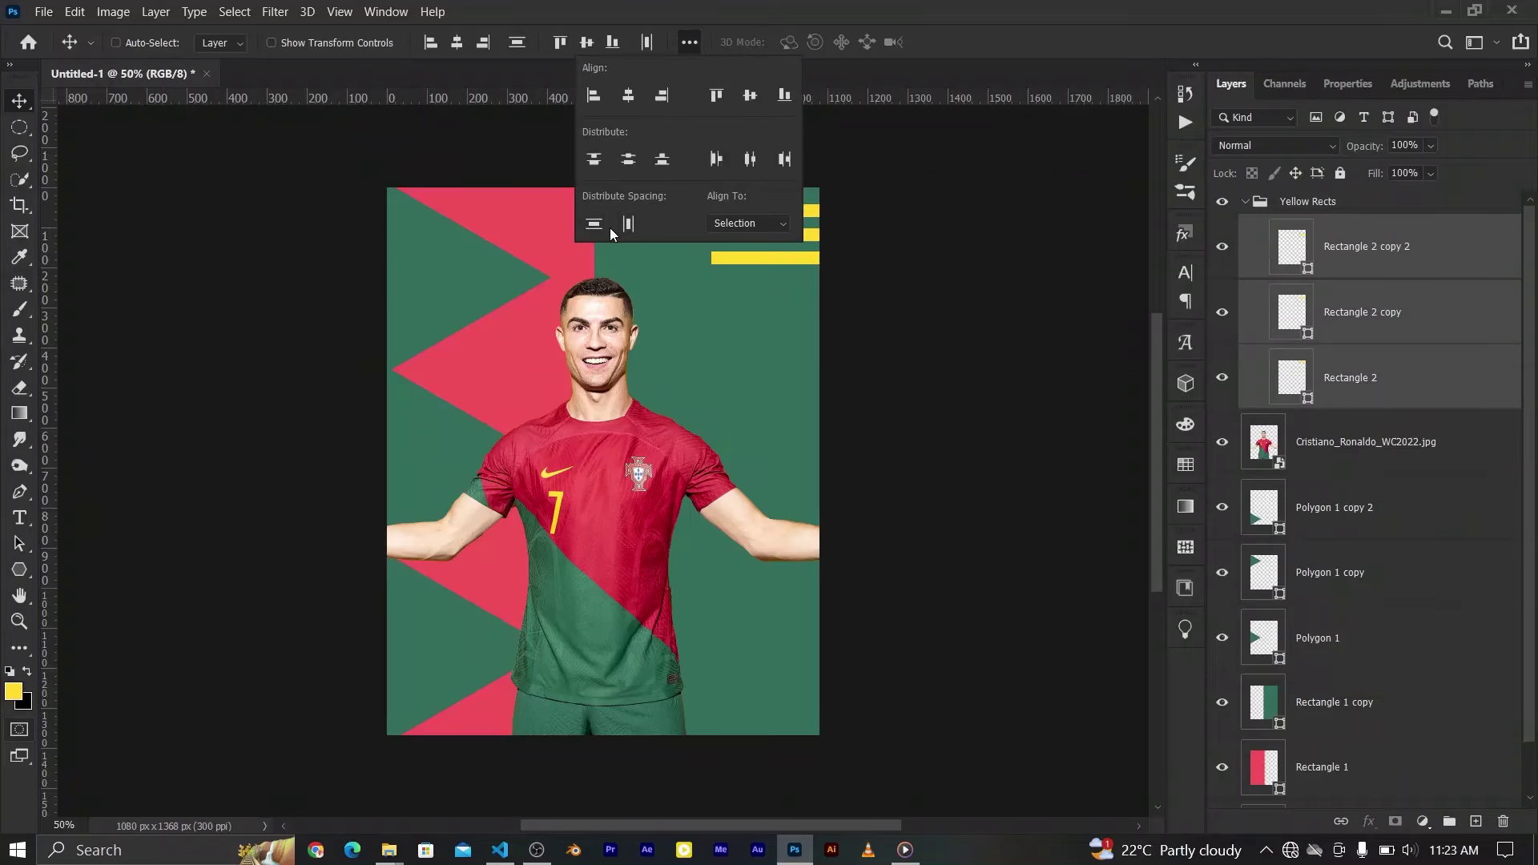
pyautogui.click(1055, 337)
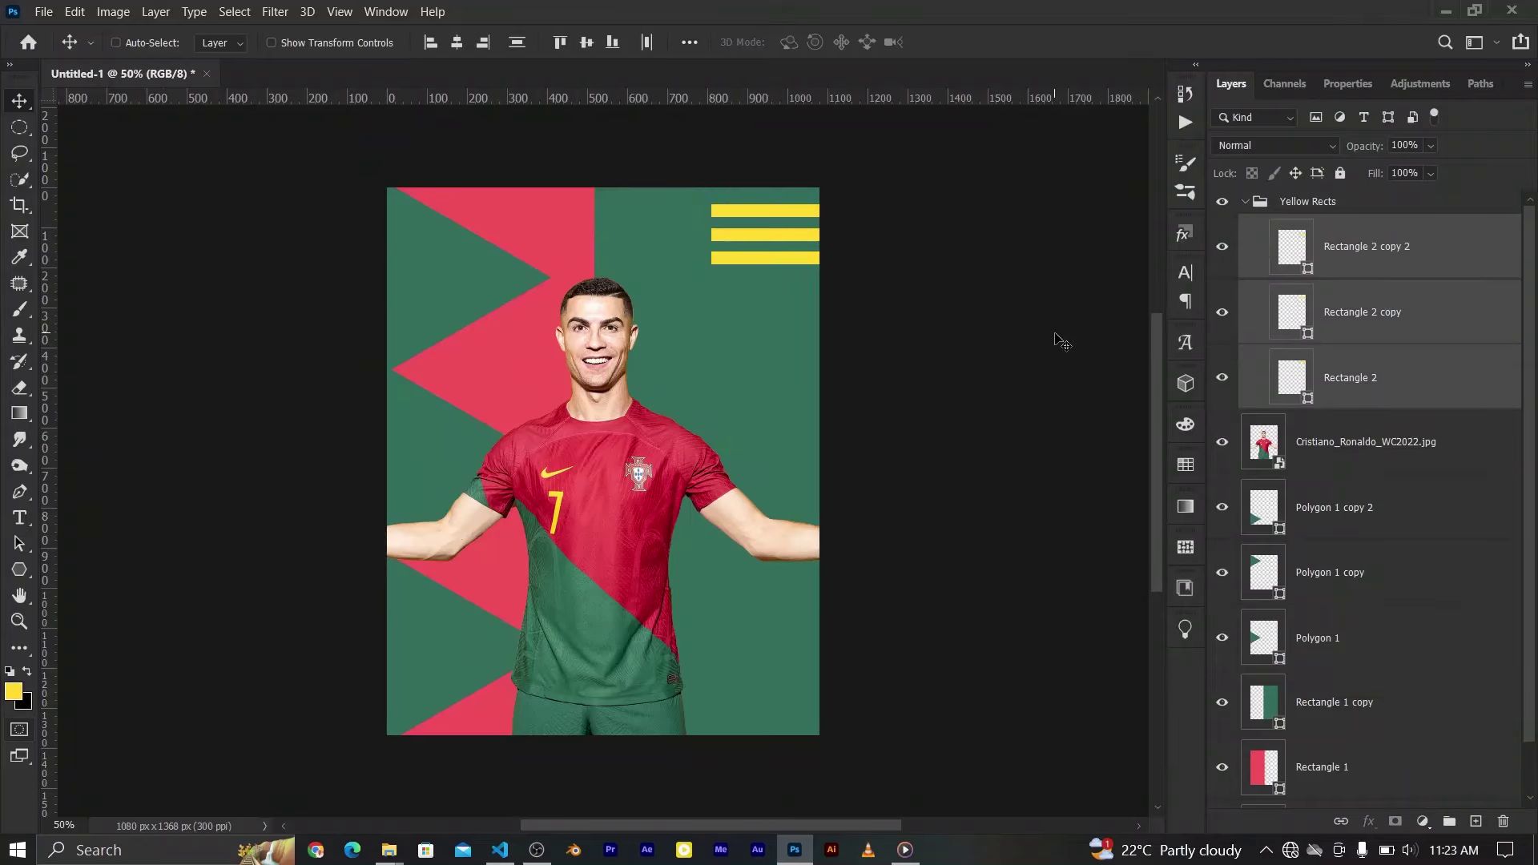
# Duplicate the Yellow Rects group to the poster's bottom right
pyautogui.click(1246, 201)
pyautogui.moveTo(769, 278); pyautogui.dragTo(765, 699)
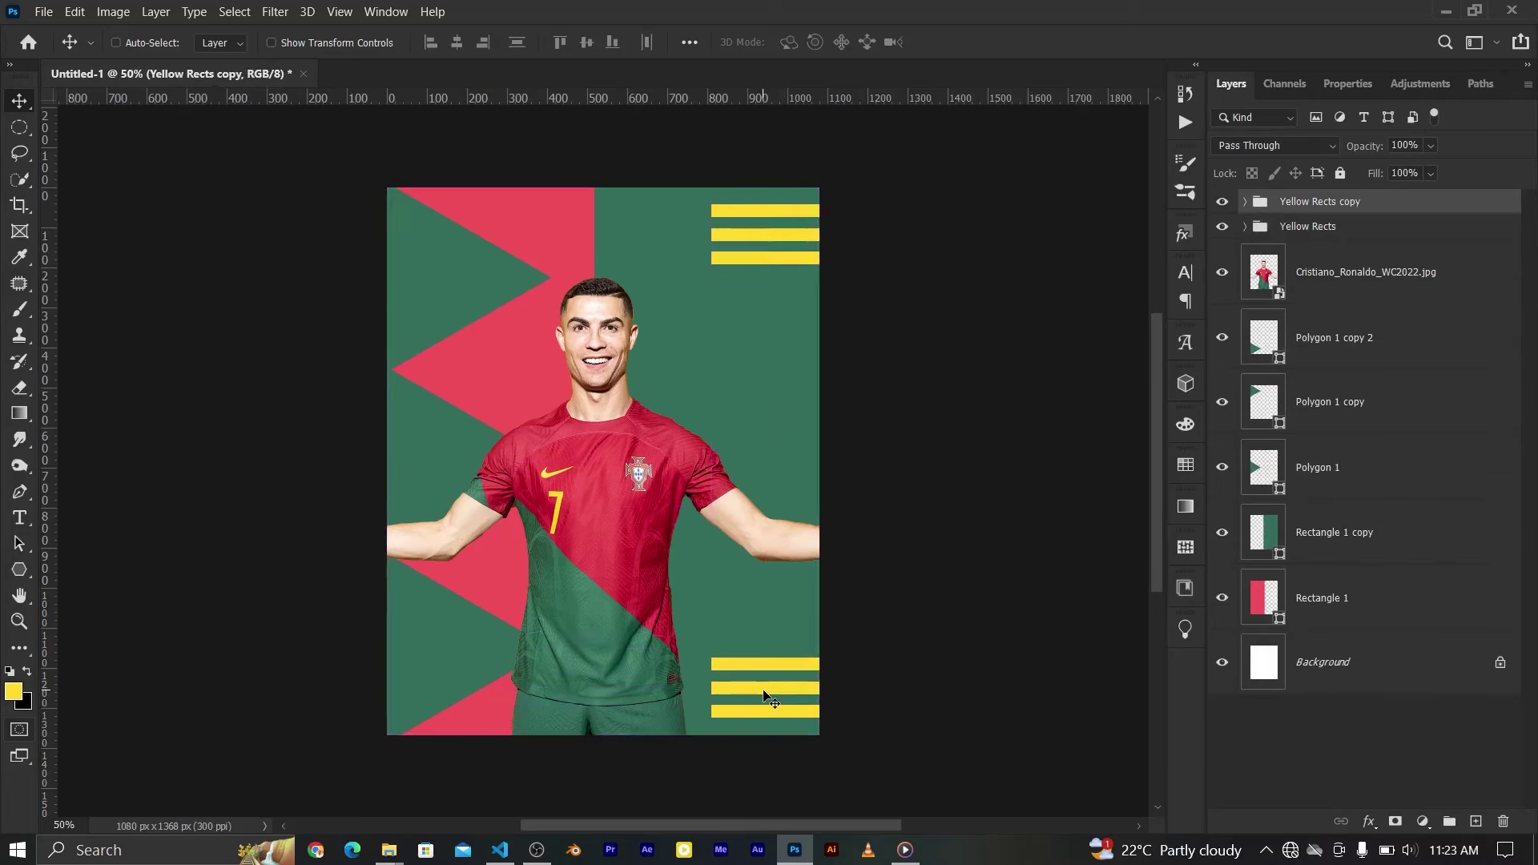
pyautogui.press('x')
pyautogui.click(19, 569)
# Draw a tall black Rectangle 3 between the stripe sets, widen it, and move it below the player
pyautogui.click(80, 568)
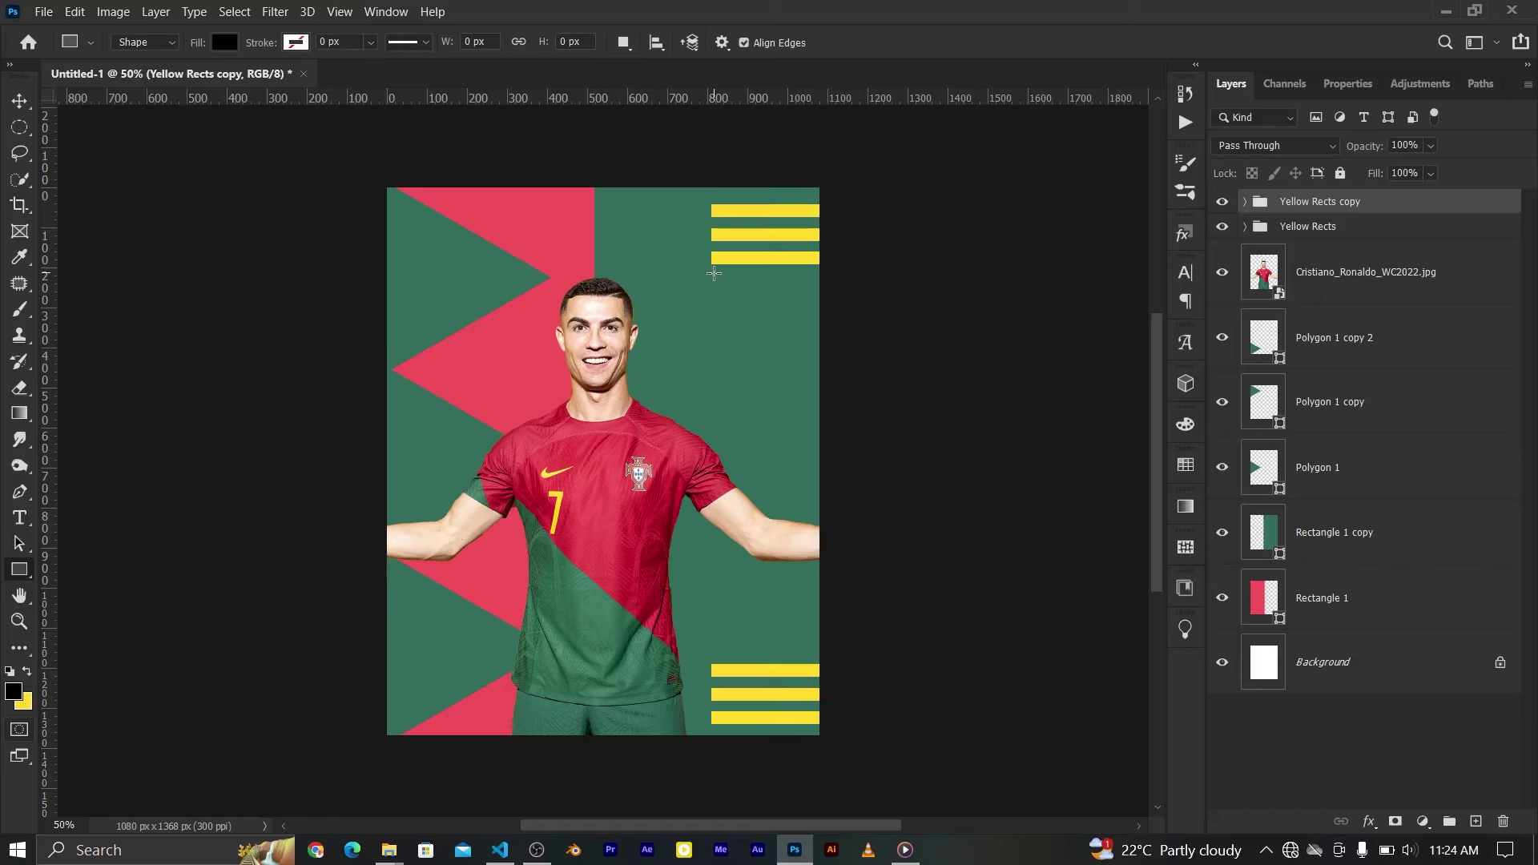
pyautogui.moveTo(712, 267); pyautogui.dragTo(818, 663)
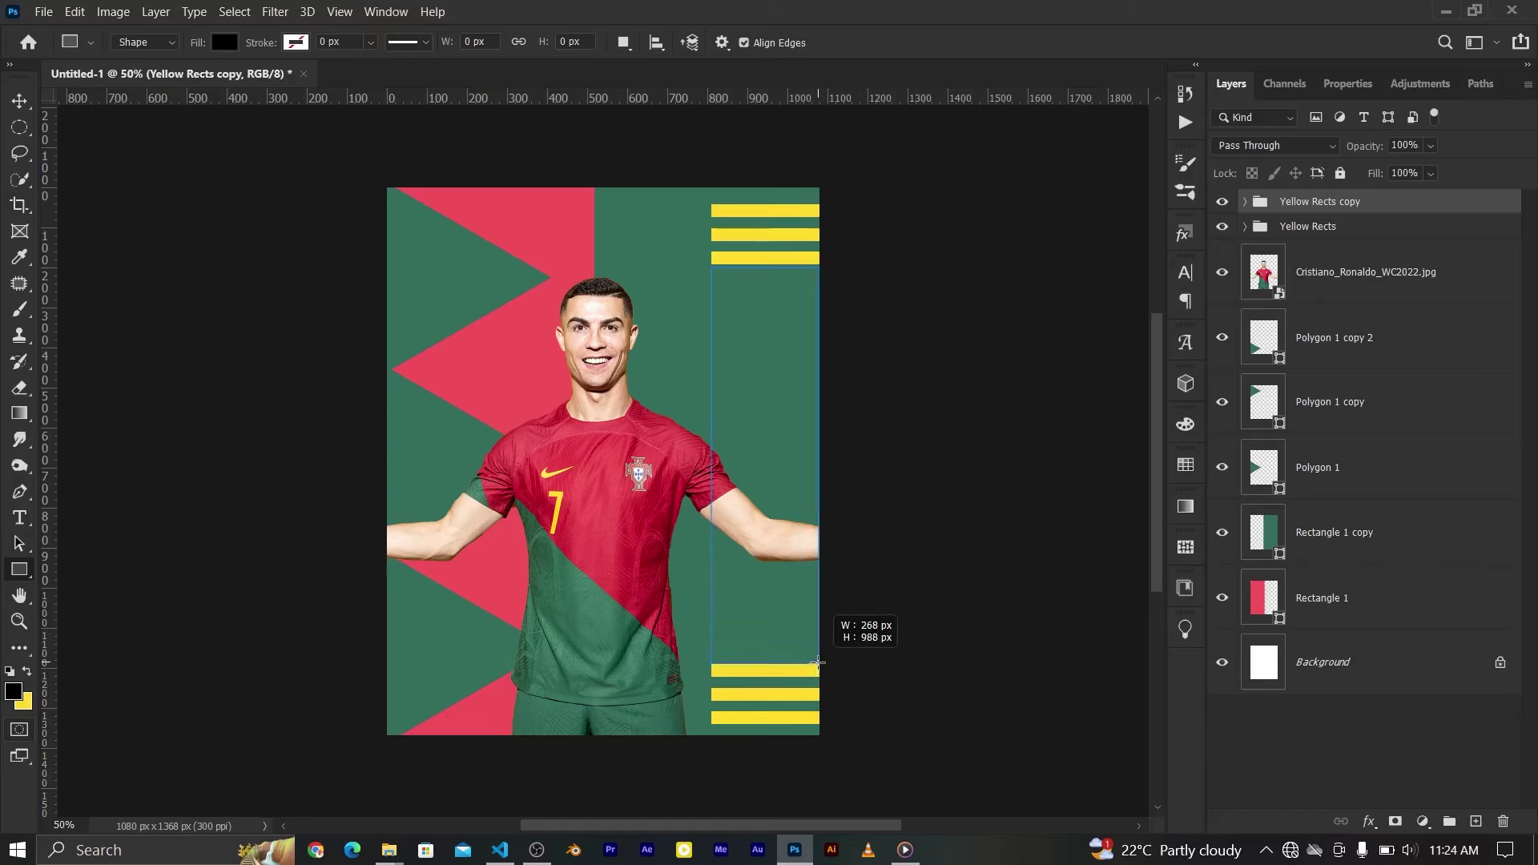
pyautogui.press('v')
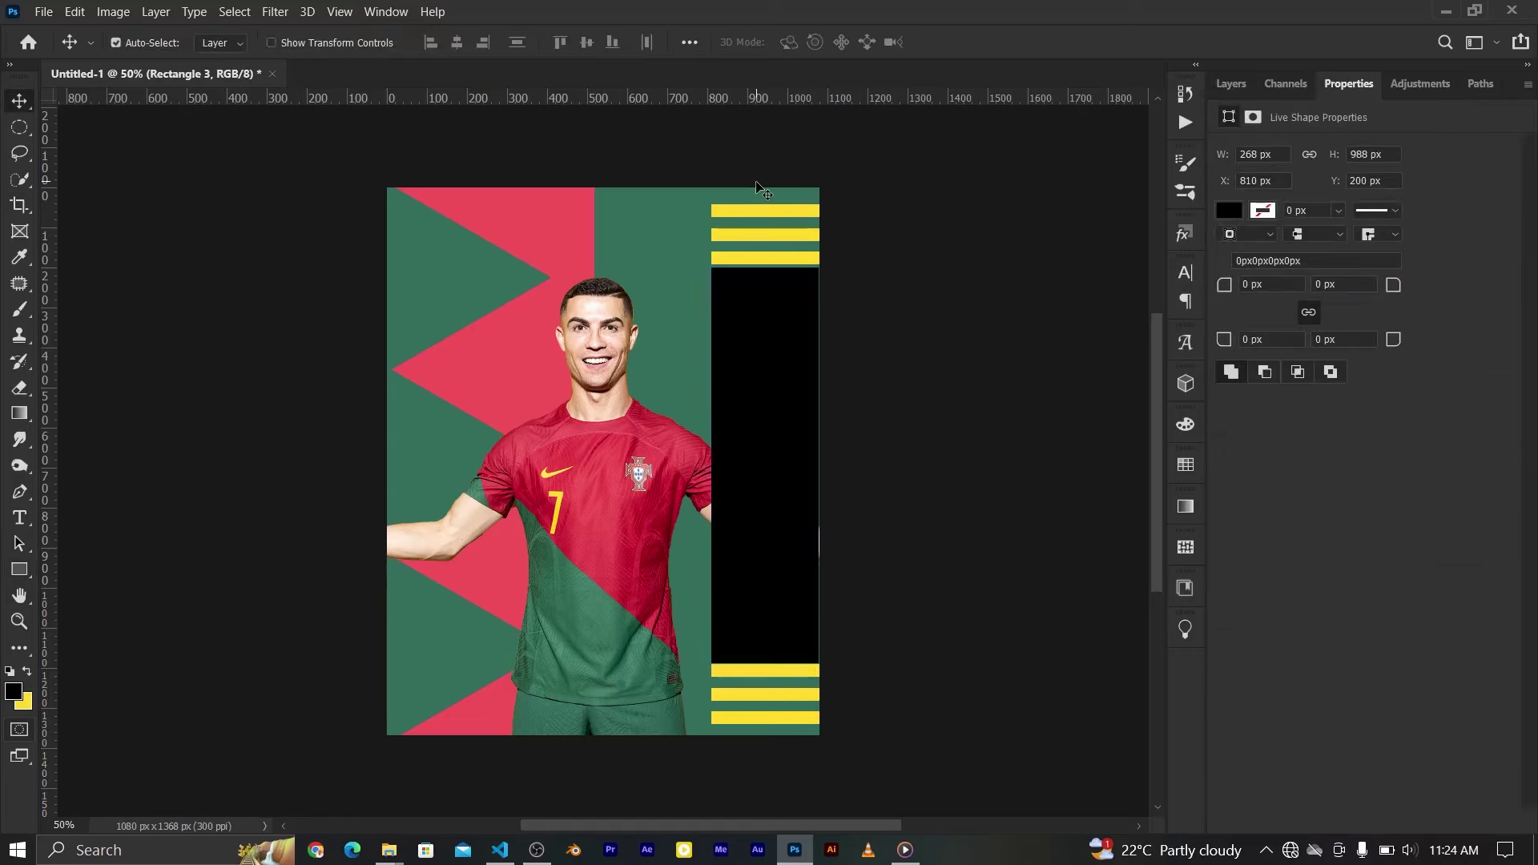
pyautogui.click(1231, 83)
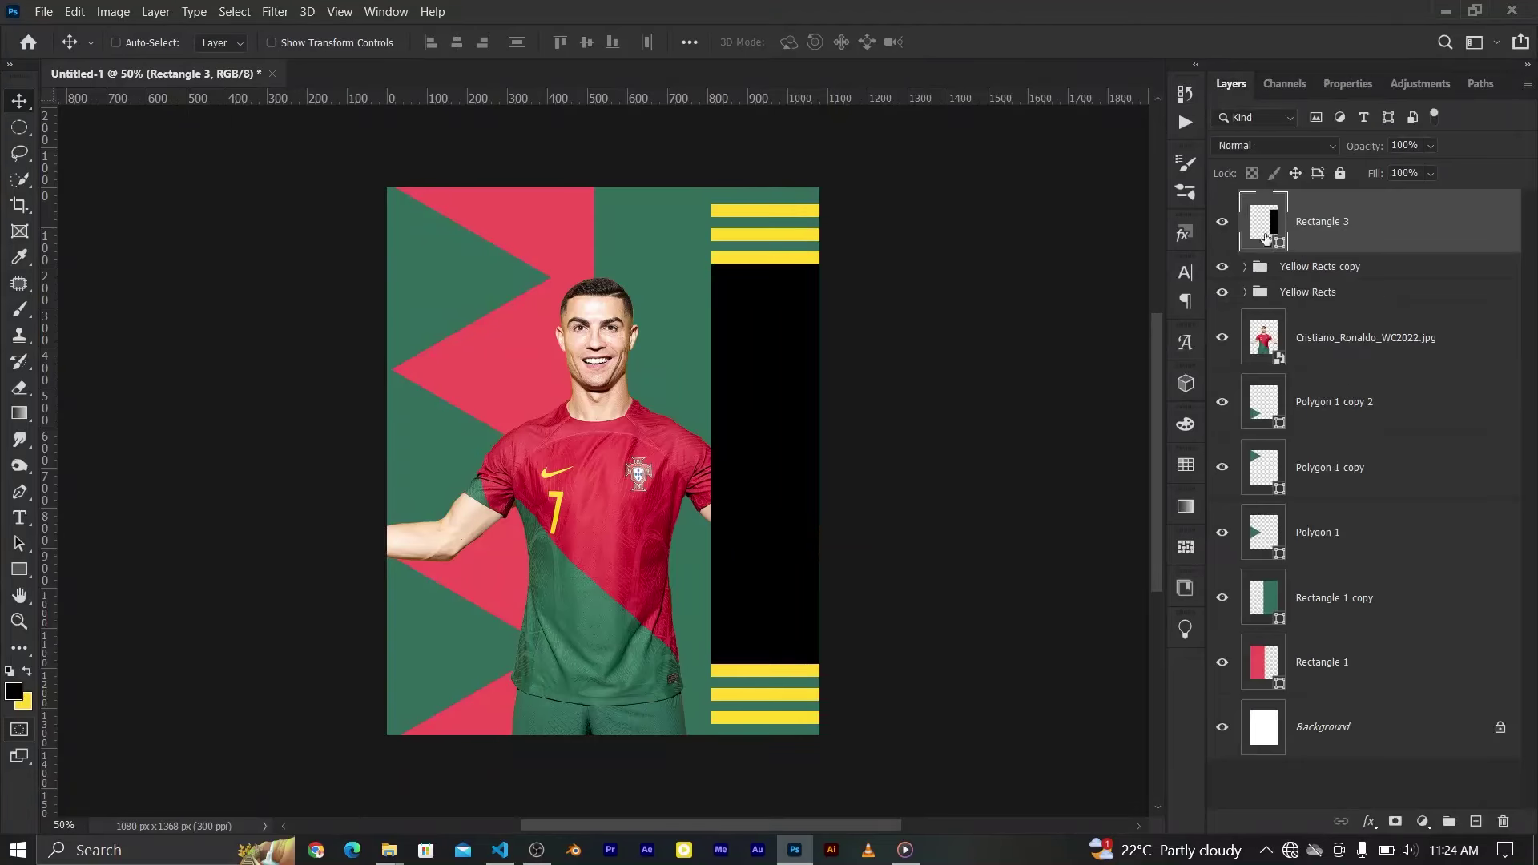
pyautogui.hotkey('ctrl', 't')
pyautogui.moveTo(711, 463); pyautogui.dragTo(711, 465)
pyautogui.press('Return')
pyautogui.moveTo(1439, 229); pyautogui.dragTo(1427, 369)
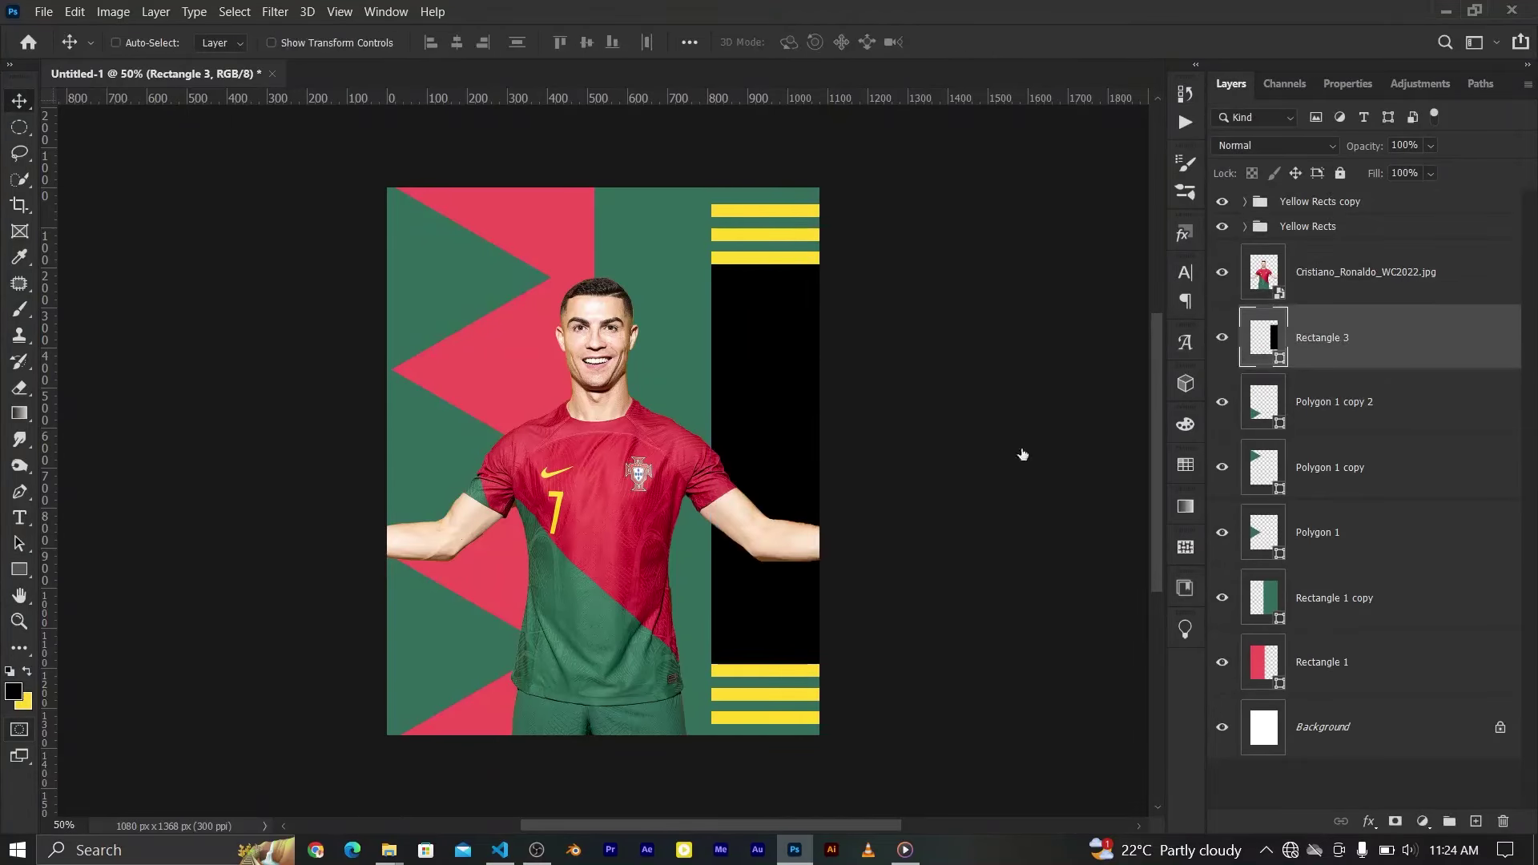
pyautogui.hotkey('ctrl', 'm')
# Darken the texture with a two-point Curves adjustment and apply it
pyautogui.moveTo(1083, 321); pyautogui.dragTo(1084, 308)
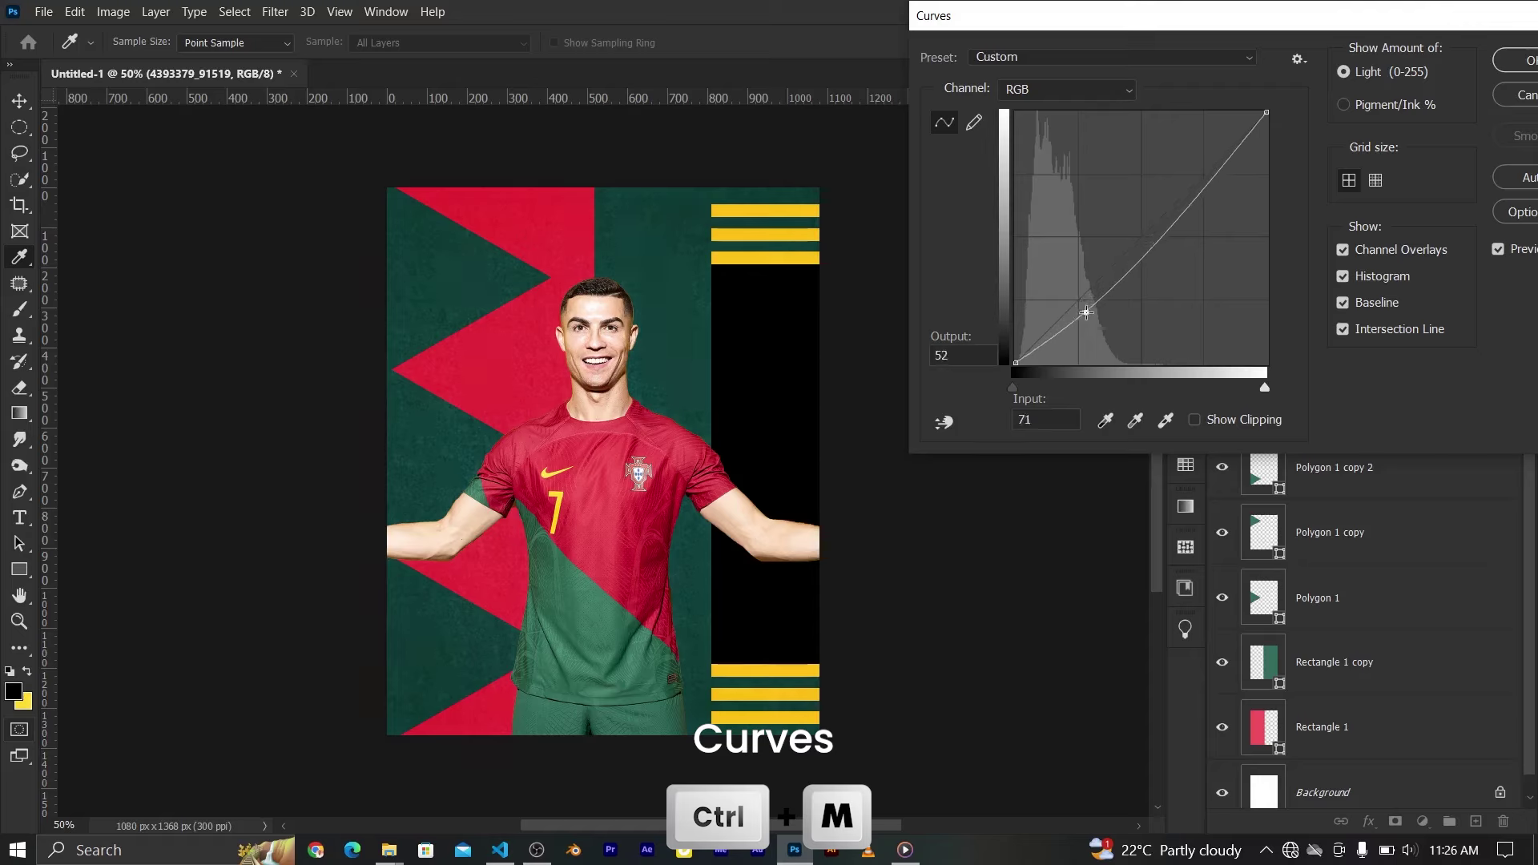
pyautogui.moveTo(1154, 233); pyautogui.dragTo(1158, 262)
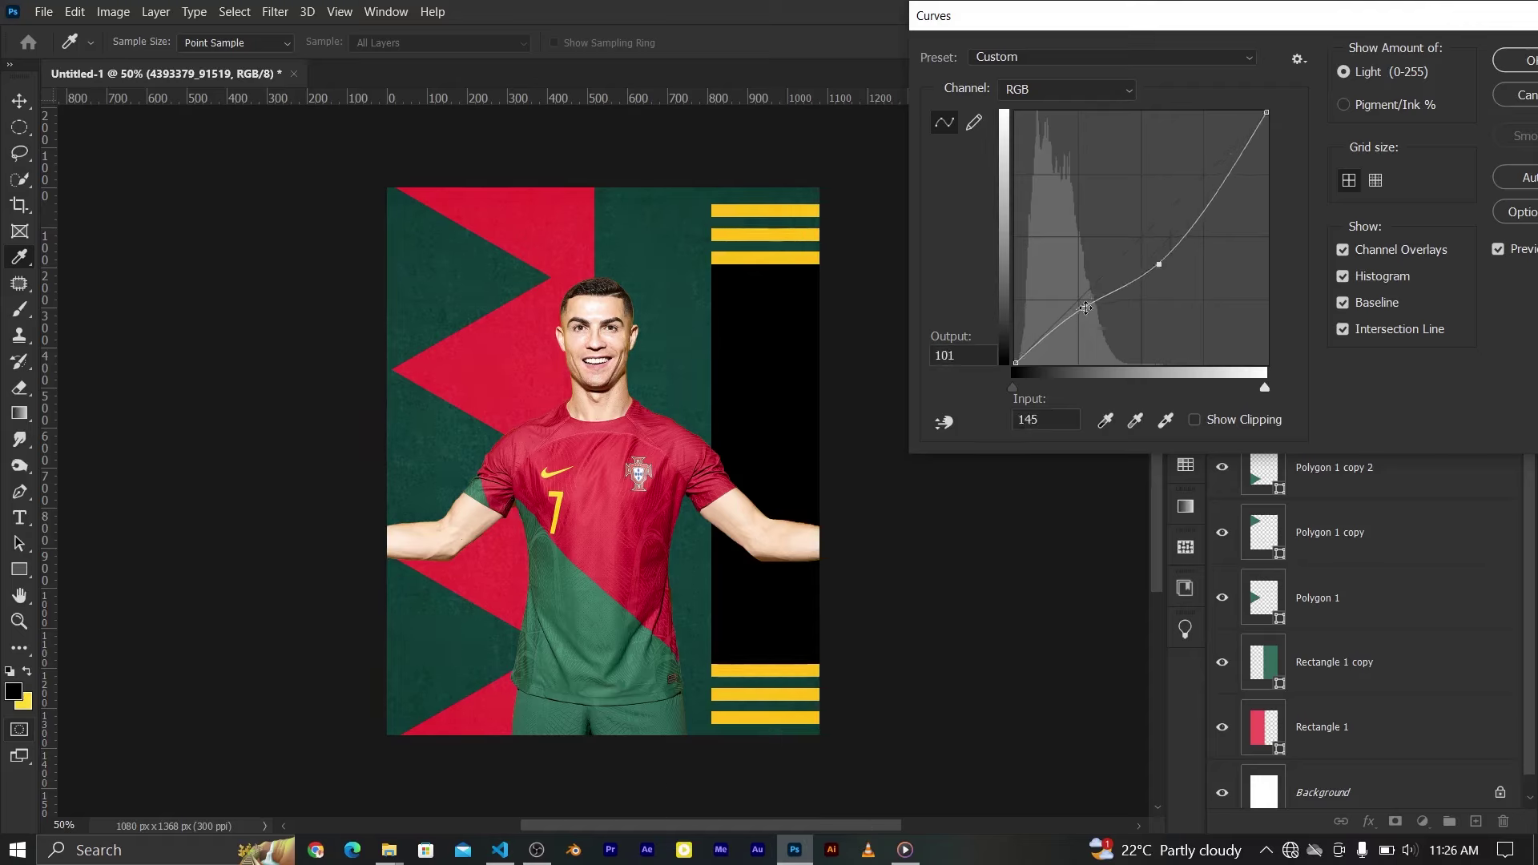
pyautogui.moveTo(1084, 307); pyautogui.dragTo(1064, 318)
pyautogui.click(1517, 60)
pyautogui.press('v')
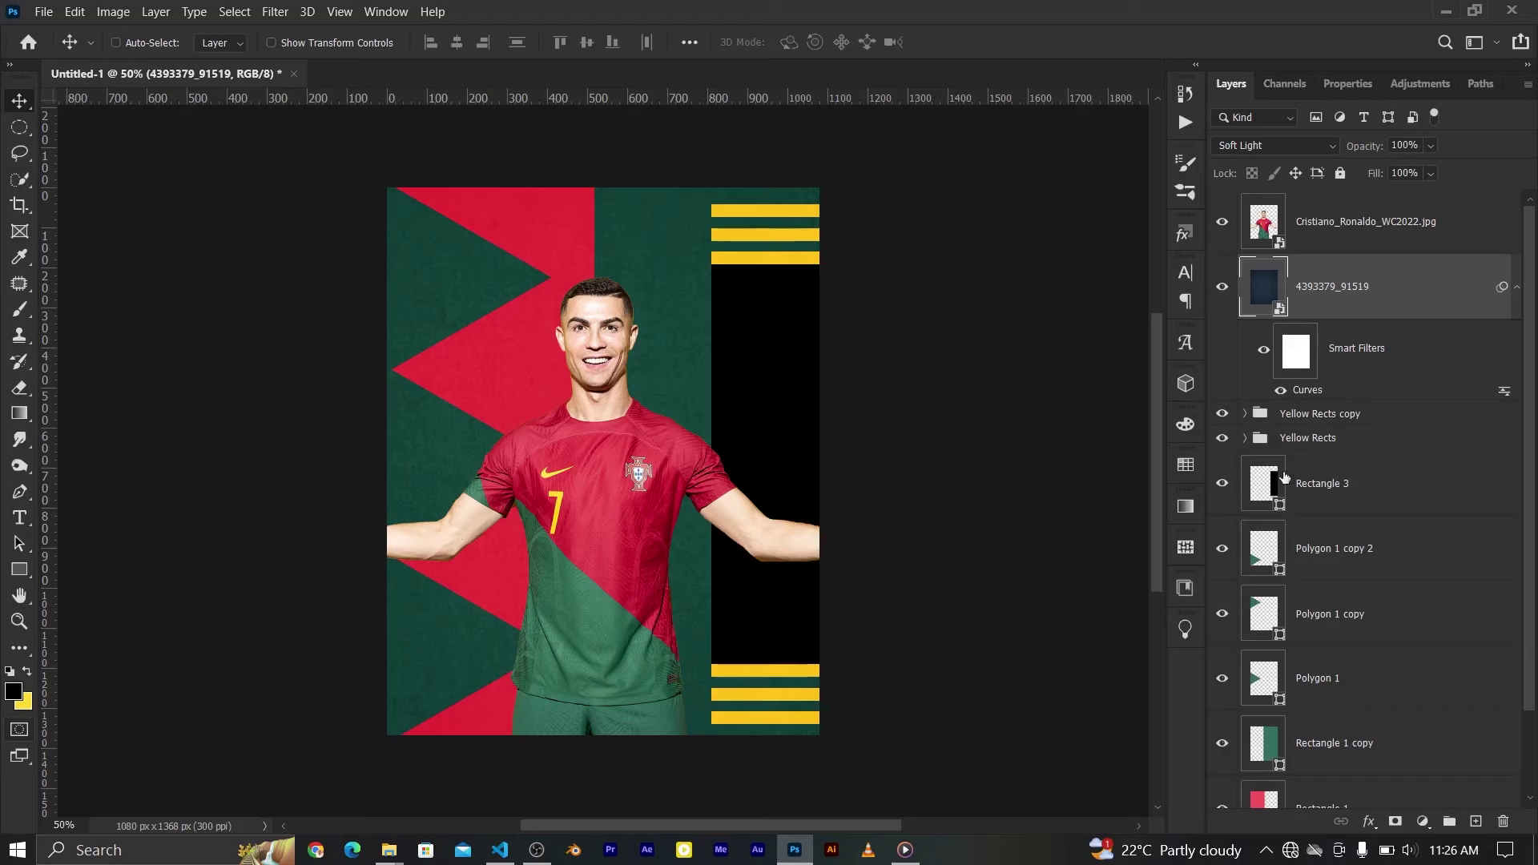
# Change Rectangle 3's fill to the near-black grey 151515
pyautogui.click(1314, 481)
pyautogui.click(1229, 210)
pyautogui.click(1501, 254)
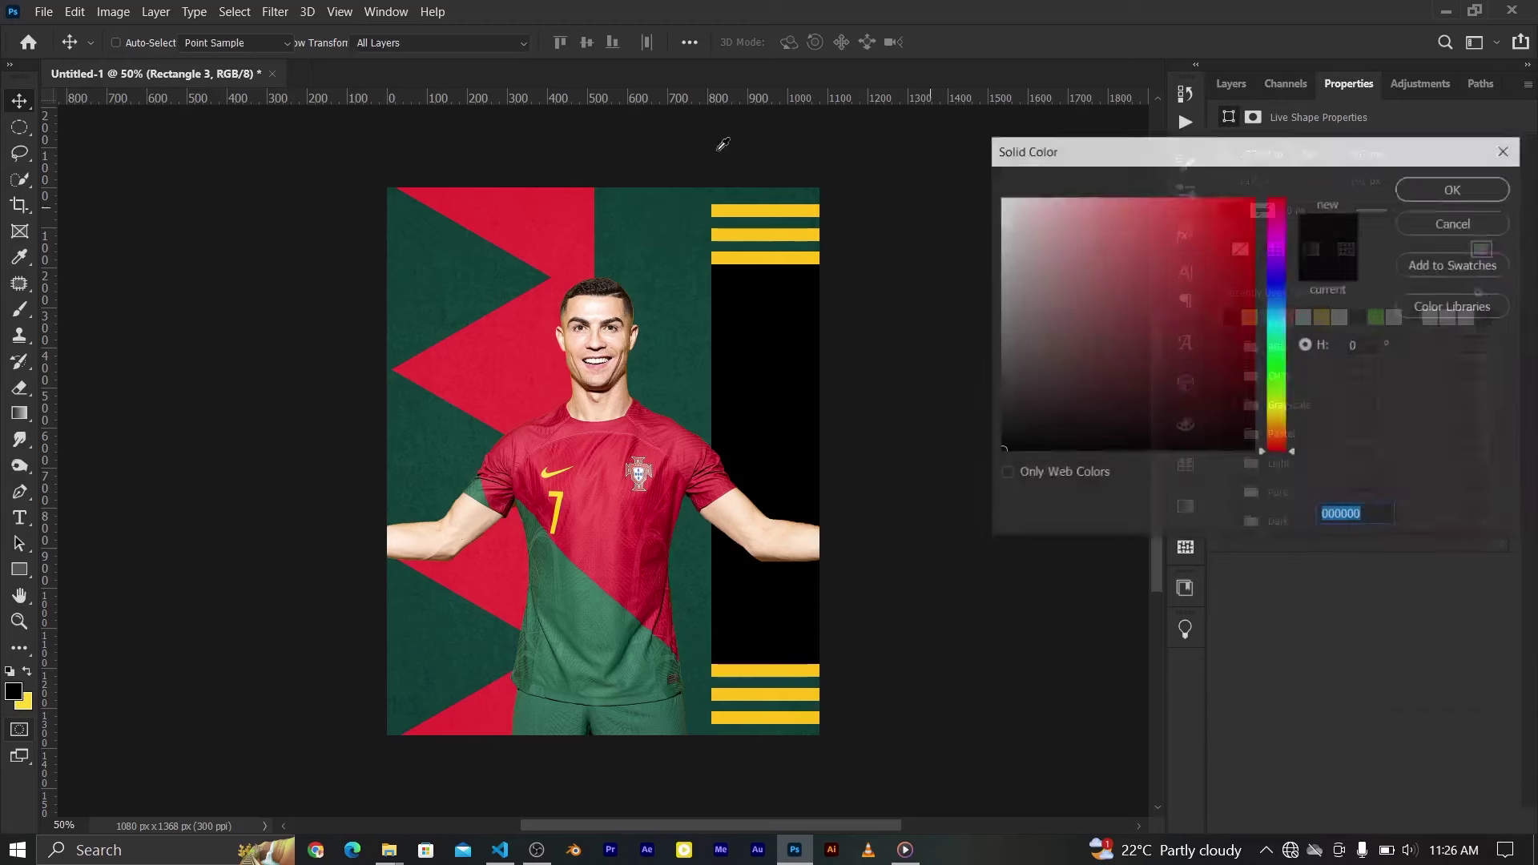
pyautogui.click(1416, 192)
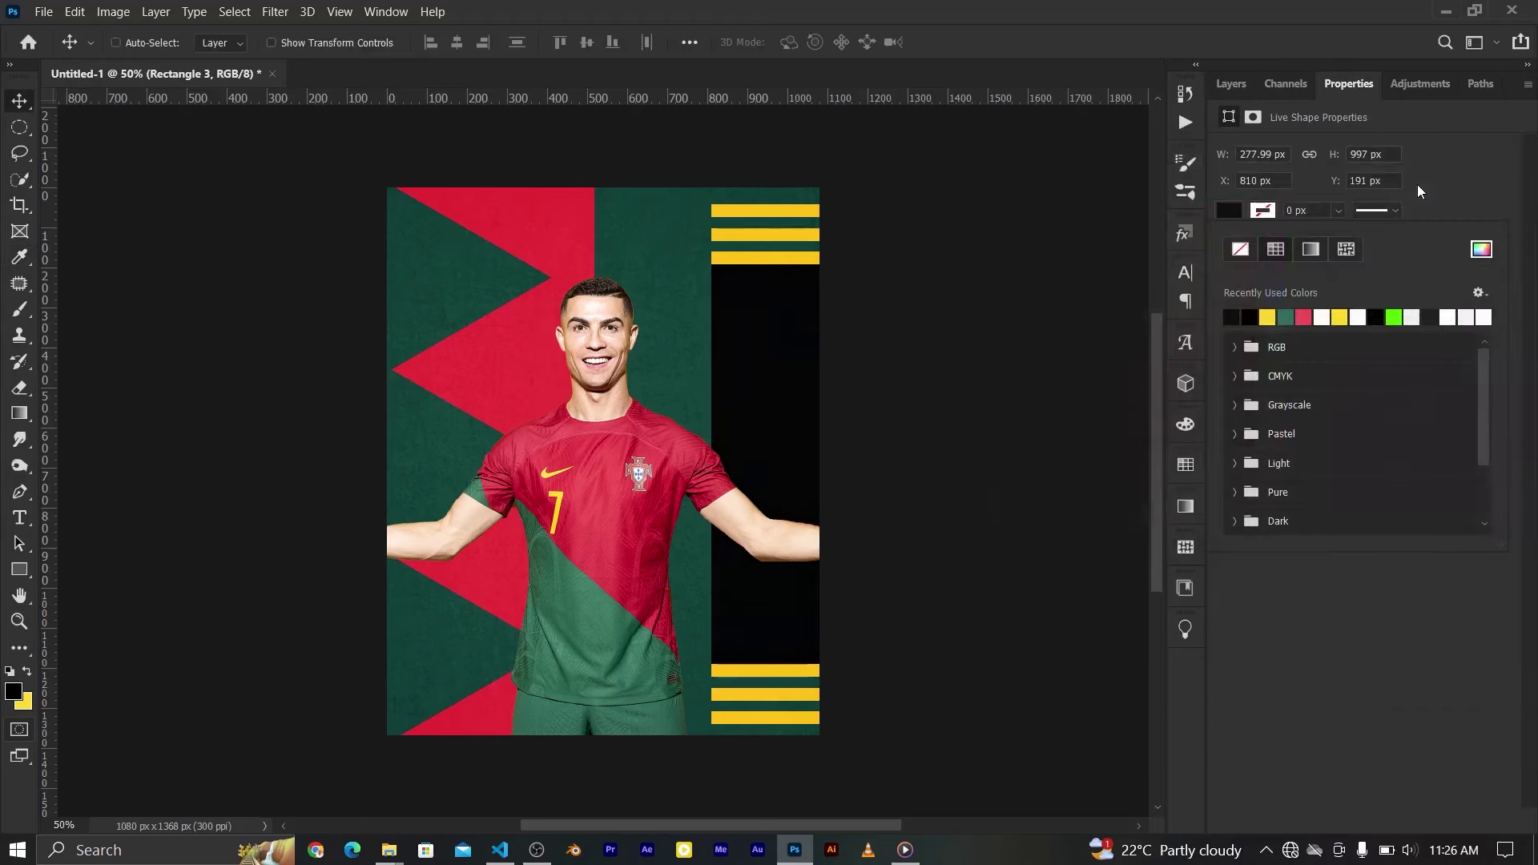
pyautogui.click(1489, 255)
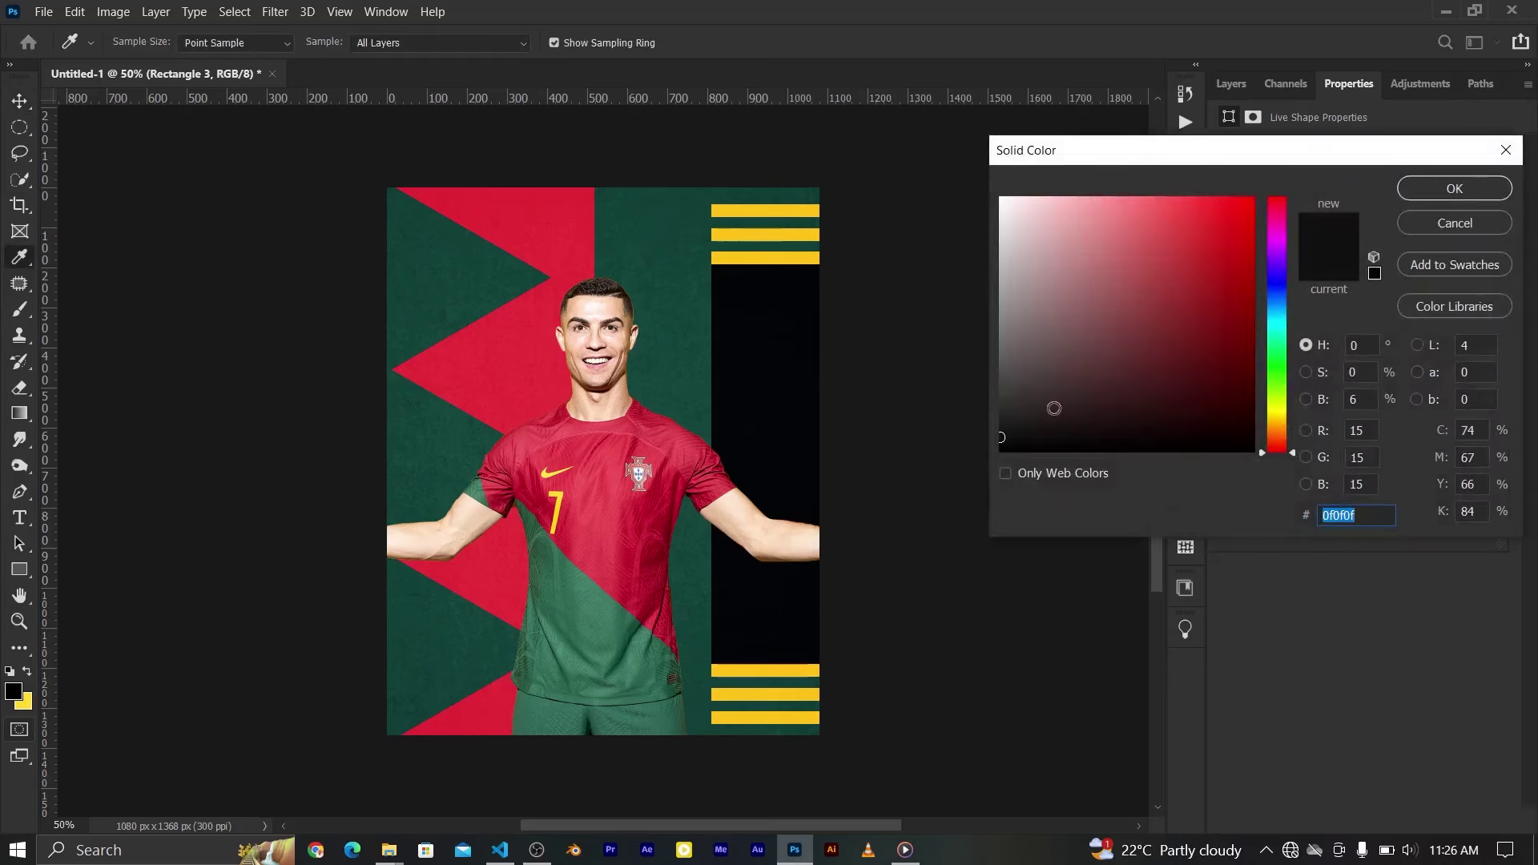
pyautogui.click(1004, 431)
pyautogui.click(1455, 189)
pyautogui.click(1238, 86)
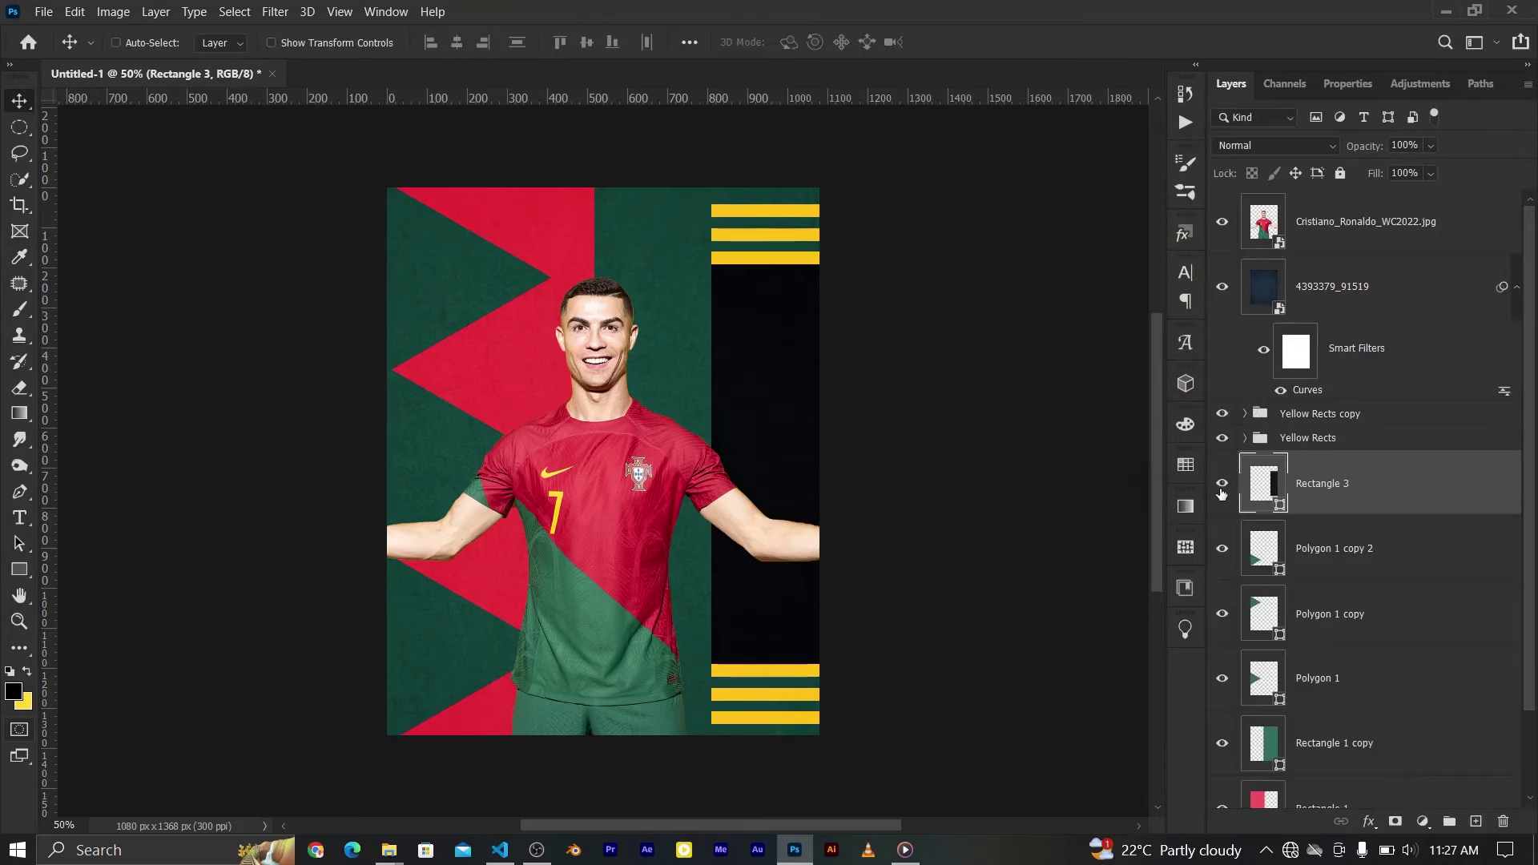
pyautogui.scroll(2, 897, 335)
pyautogui.scroll(-2, 899, 334)
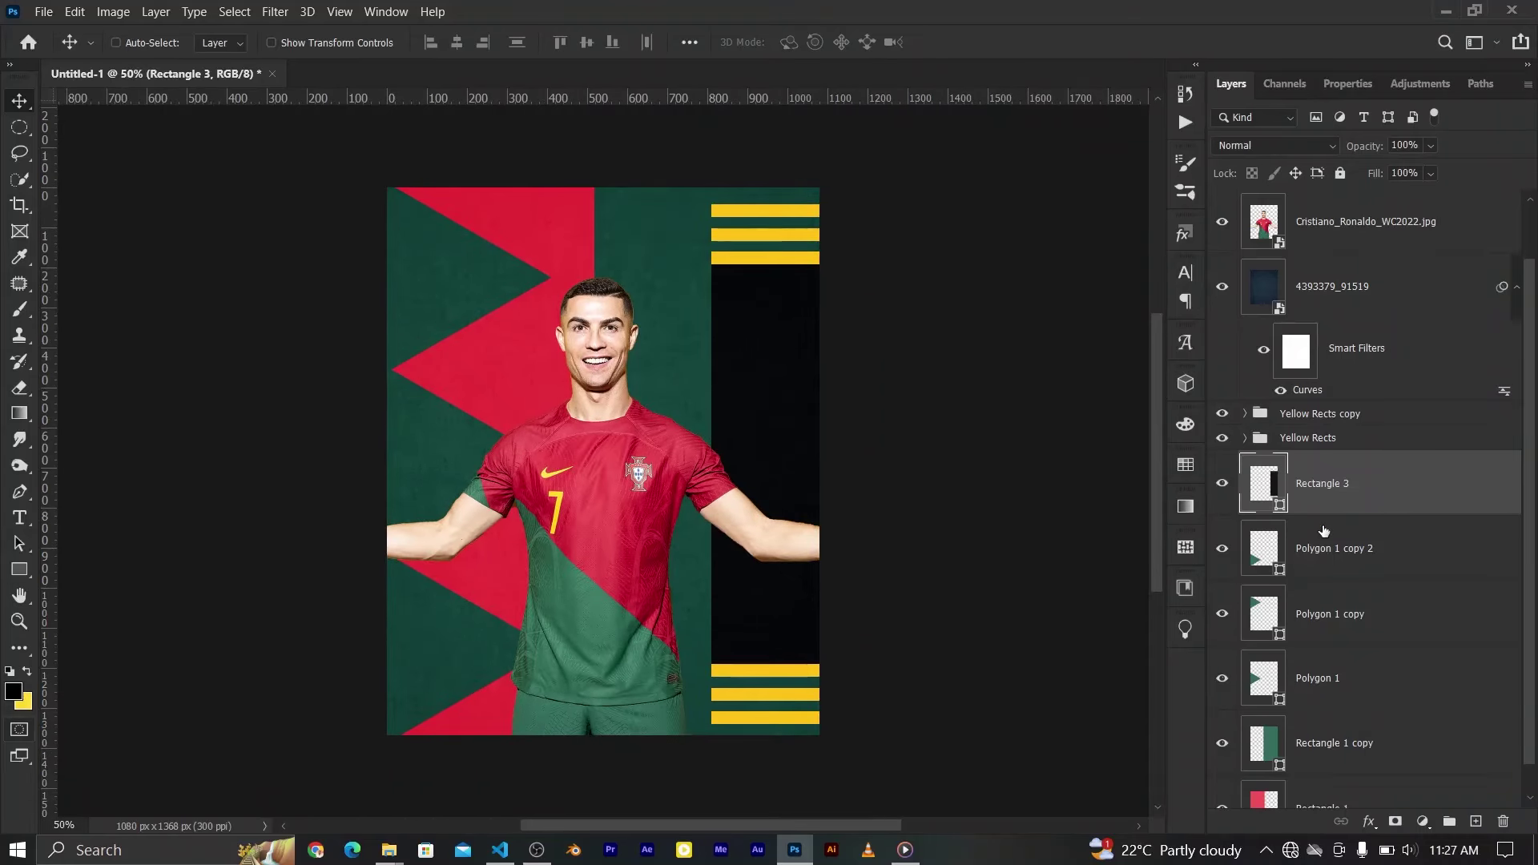
pyautogui.scroll(-2, 1318, 570)
# Shorten the top-left Polygon 1 copy to 700 px tall
pyautogui.click(1293, 513)
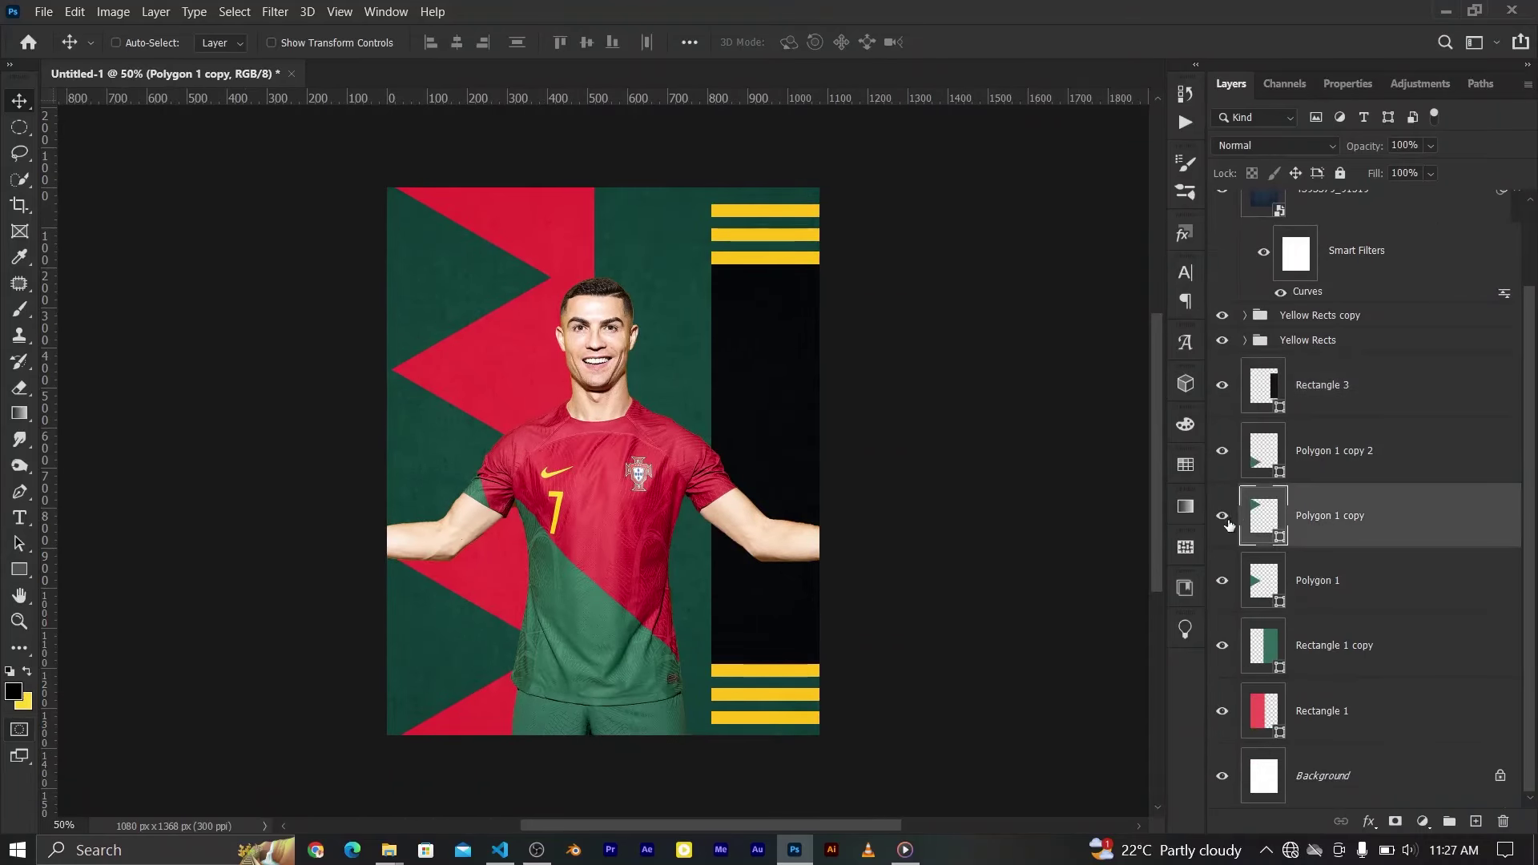
pyautogui.hotkey('ctrl', 't')
pyautogui.moveTo(425, 135); pyautogui.dragTo(425, 132)
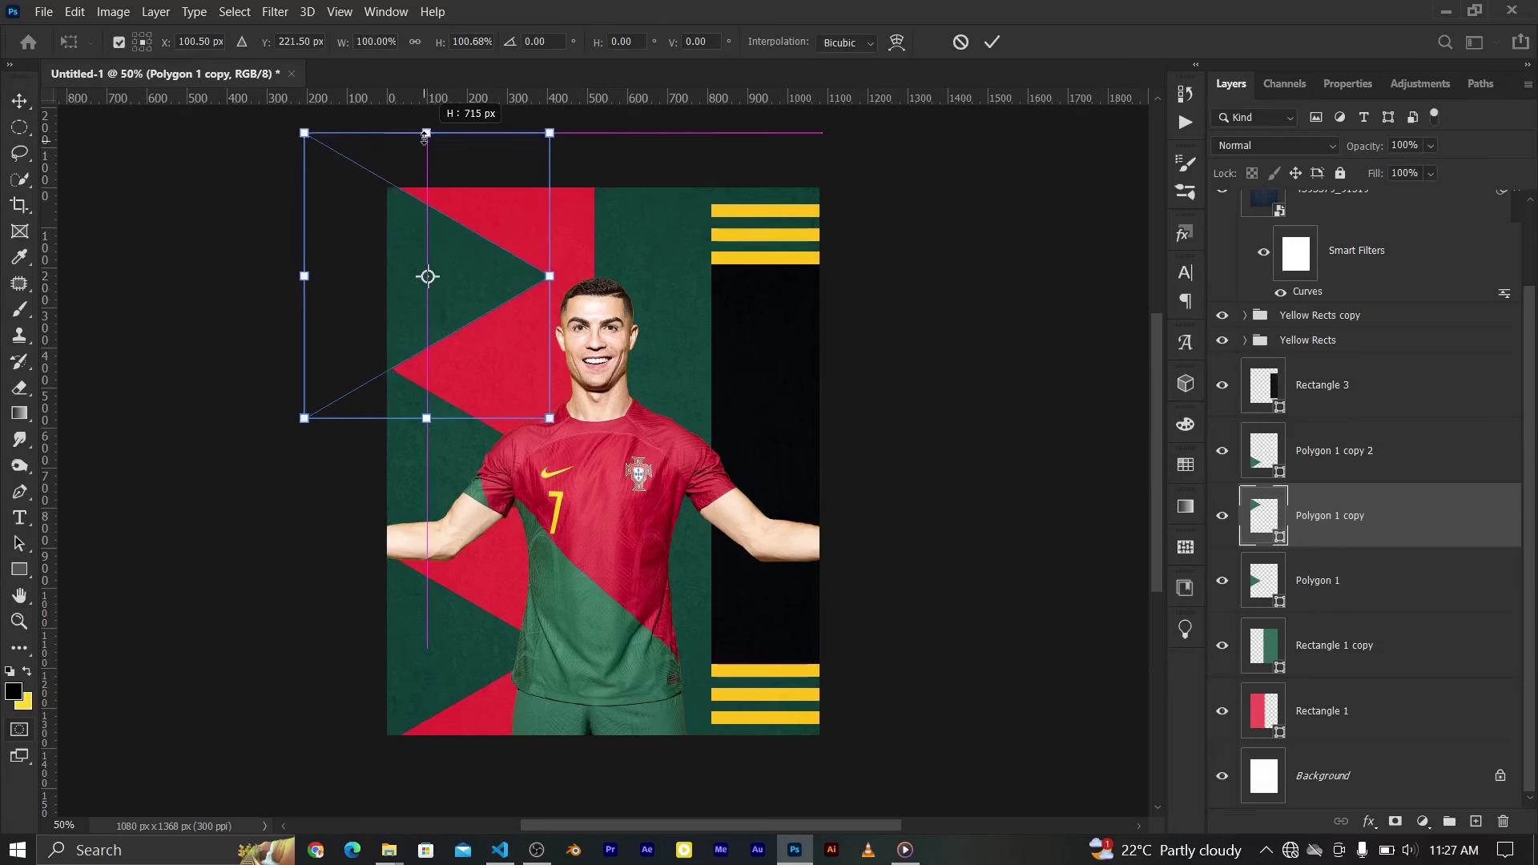
pyautogui.hotkey('ctrl', '+')
pyautogui.moveTo(368, 136); pyautogui.dragTo(368, 143)
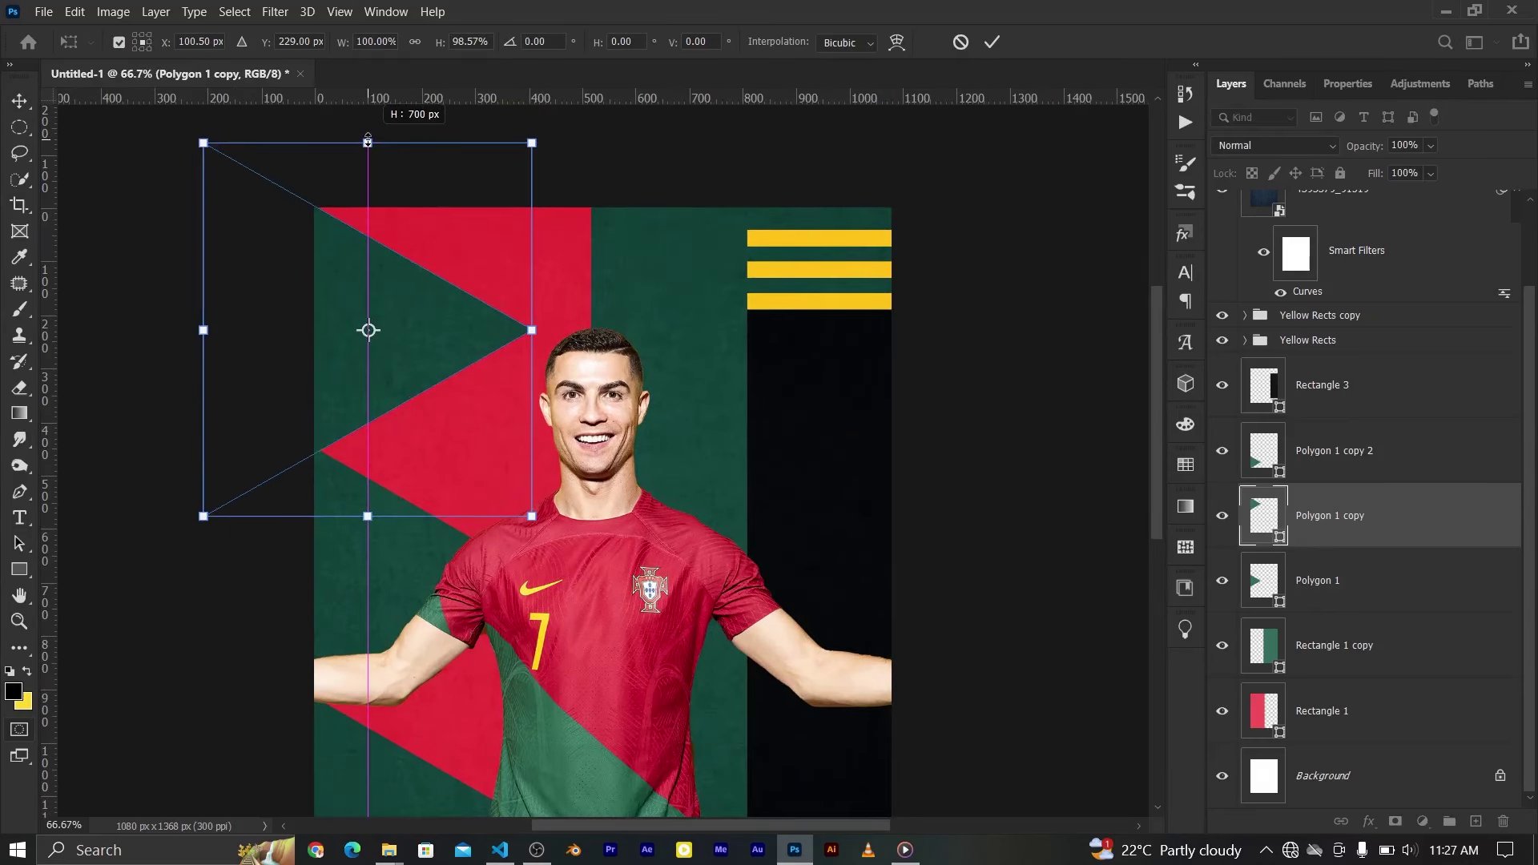
pyautogui.click(992, 42)
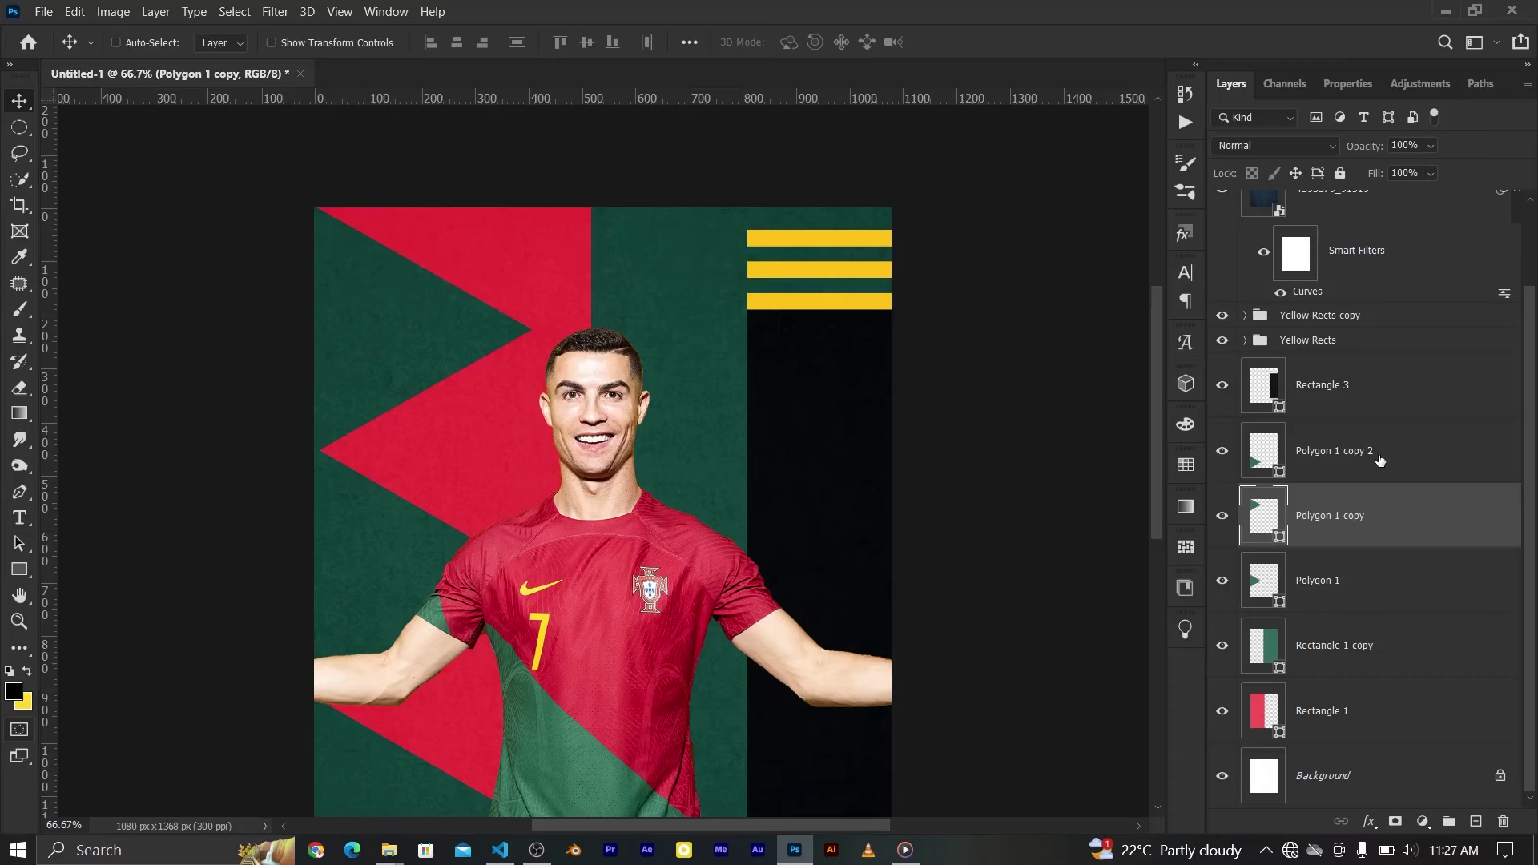
# Pull up the bottom edge of the lower Polygon 1 copy 2
pyautogui.scroll(-3, 528, 475)
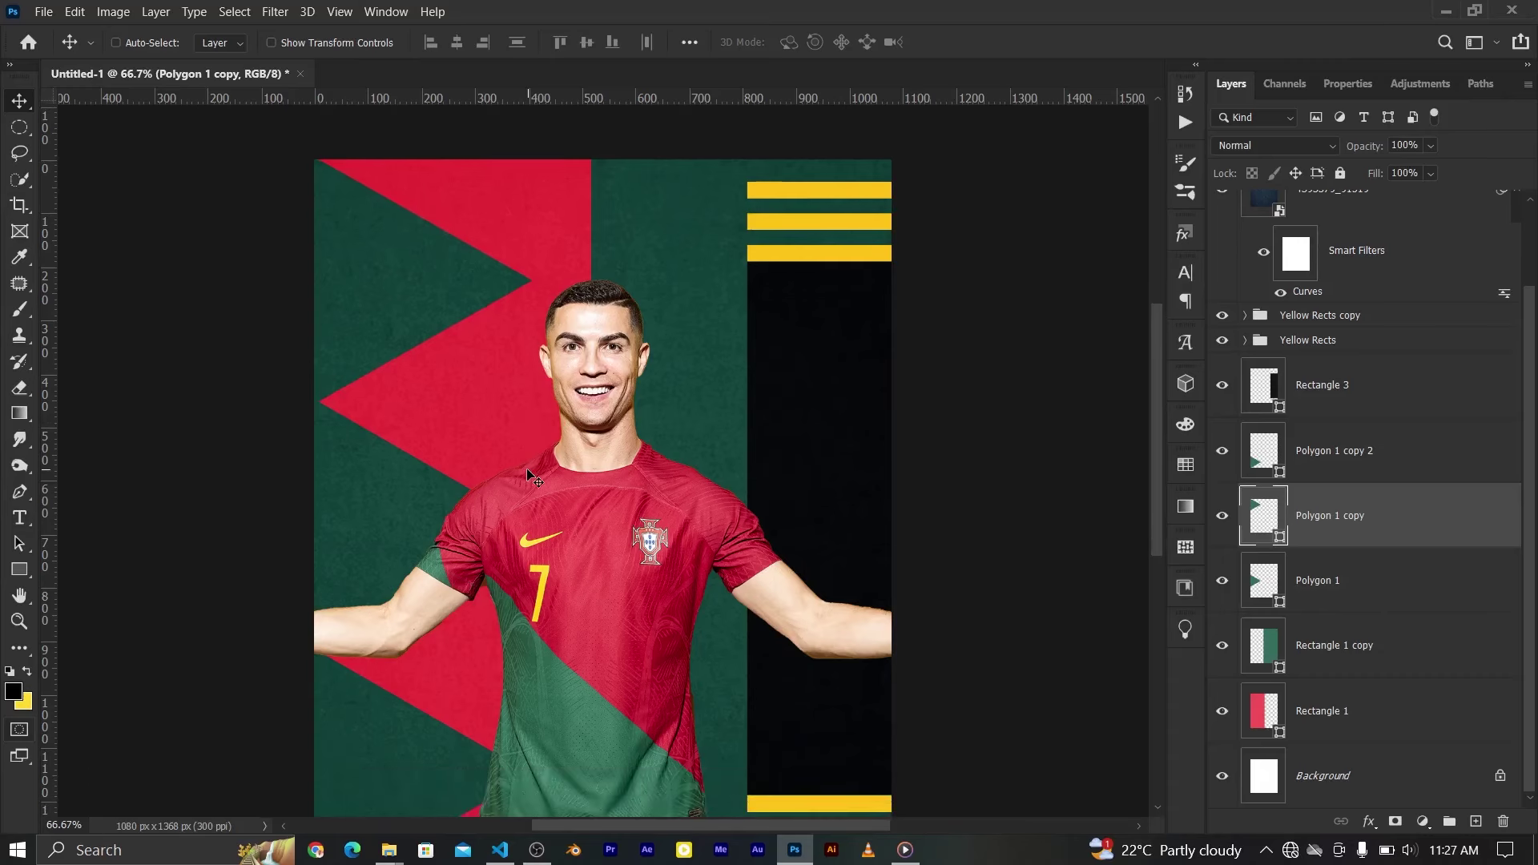
pyautogui.scroll(-5, 231, 501)
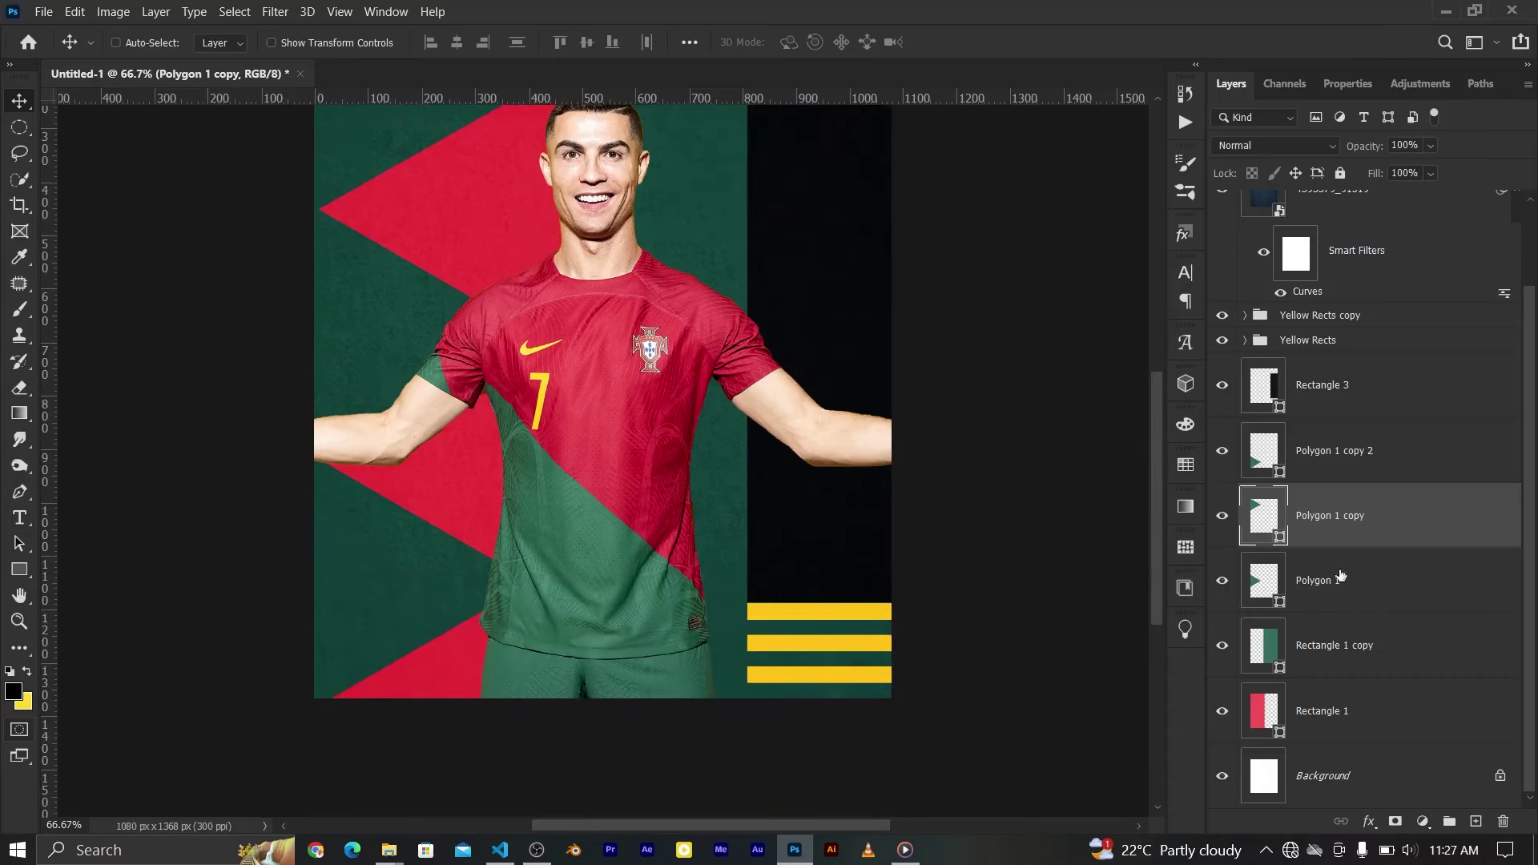
pyautogui.click(1318, 471)
pyautogui.hotkey('ctrl', 't')
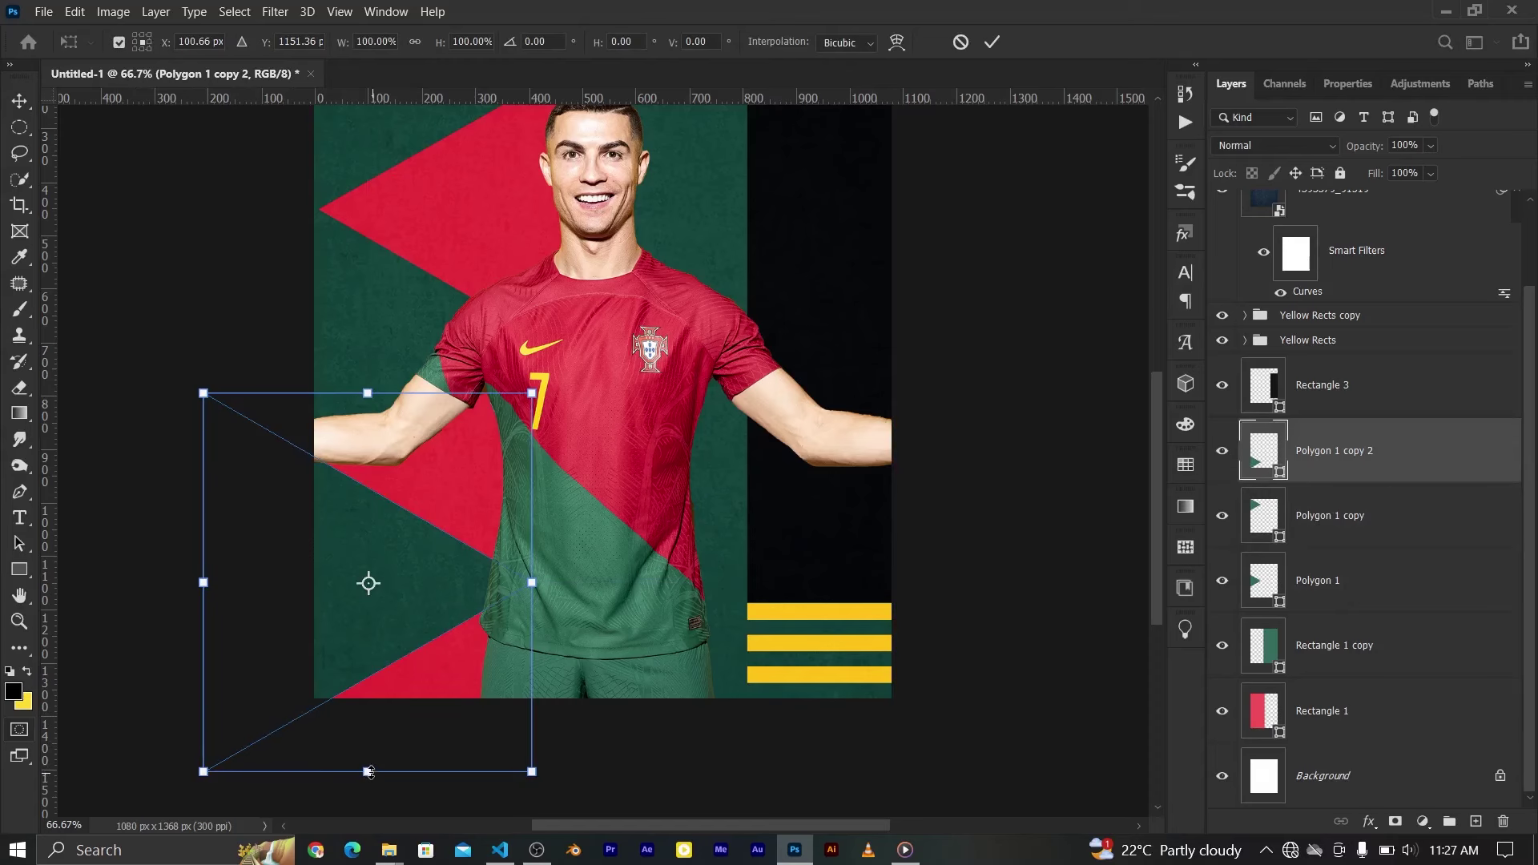
pyautogui.moveTo(368, 771); pyautogui.dragTo(369, 748)
pyautogui.press('Return')
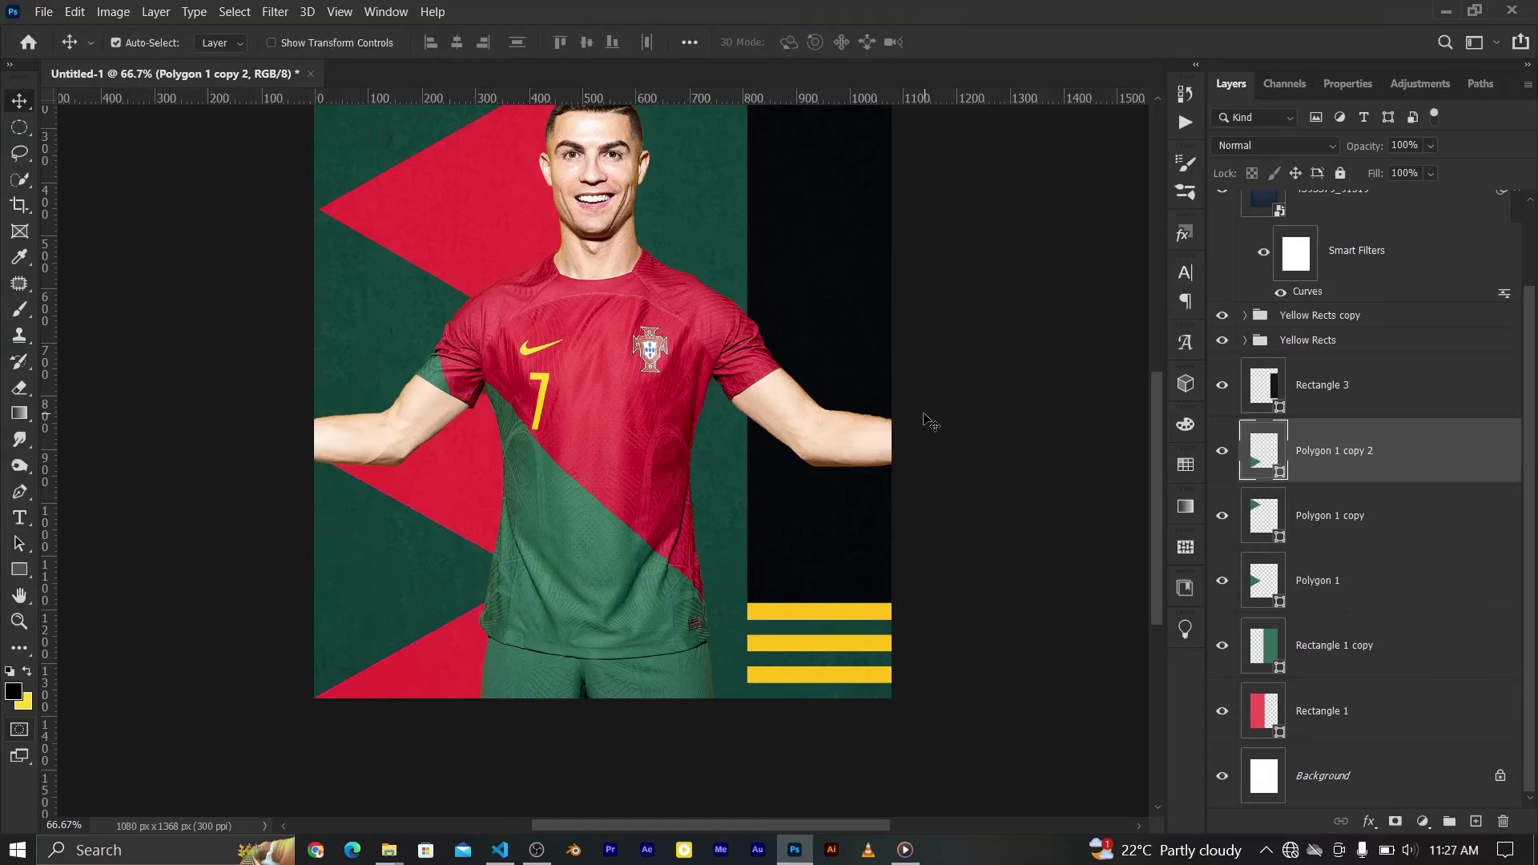
pyautogui.hotkey('ctrl', '-')
# Group all background layers into a group named Background
pyautogui.hotkey('alt', ']')
pyautogui.hotkey('alt', ']')
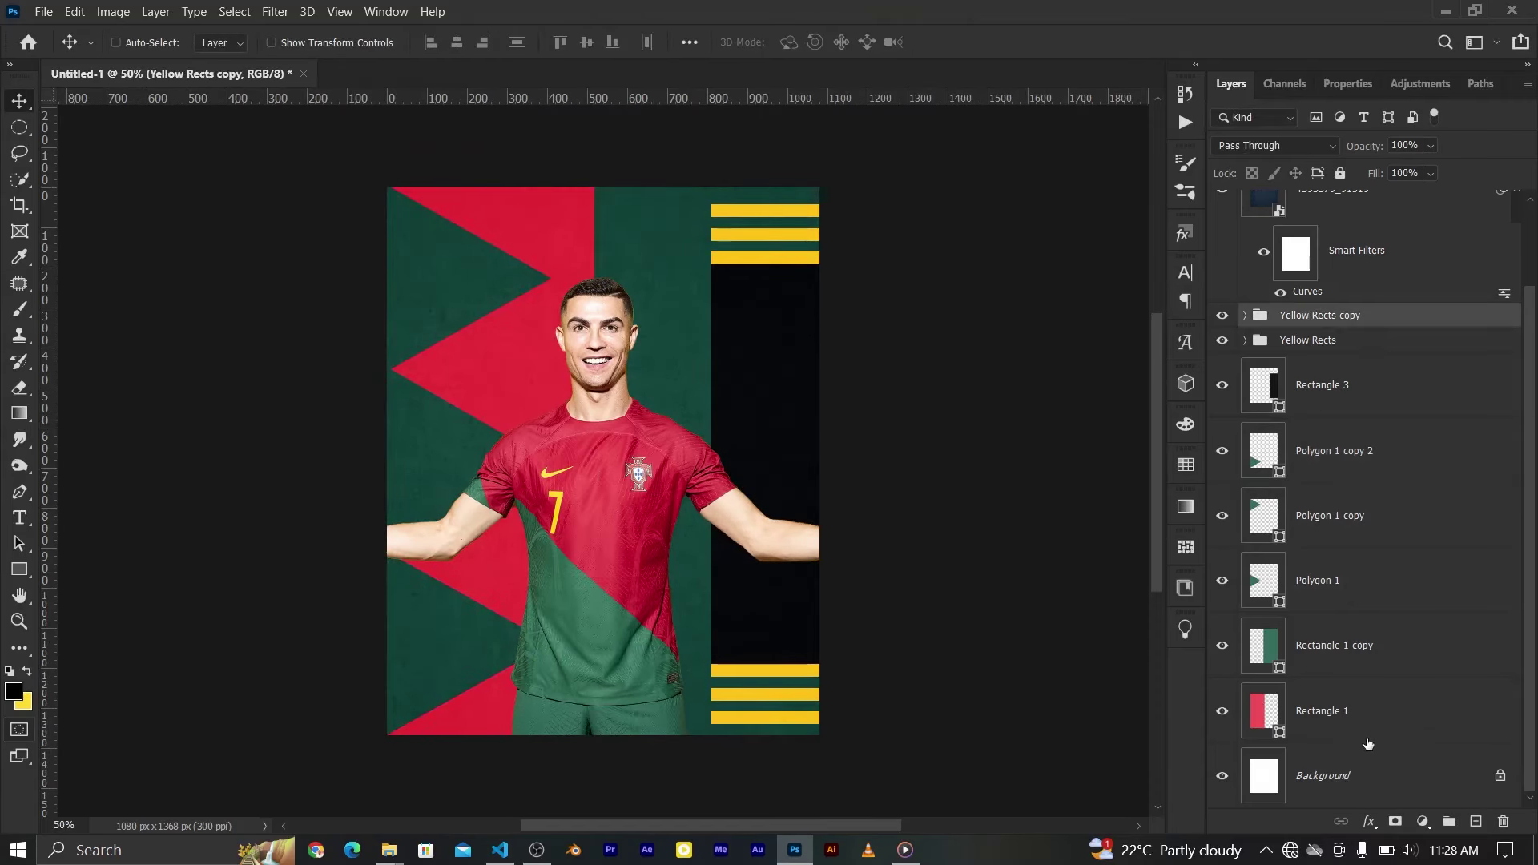
pyautogui.keyDown('shift'); pyautogui.click(1368, 743); pyautogui.keyUp('shift')
pyautogui.hotkey('ctrl', 'g')
pyautogui.click(1332, 295)
pyautogui.press('Delete')
pyautogui.write('Background')
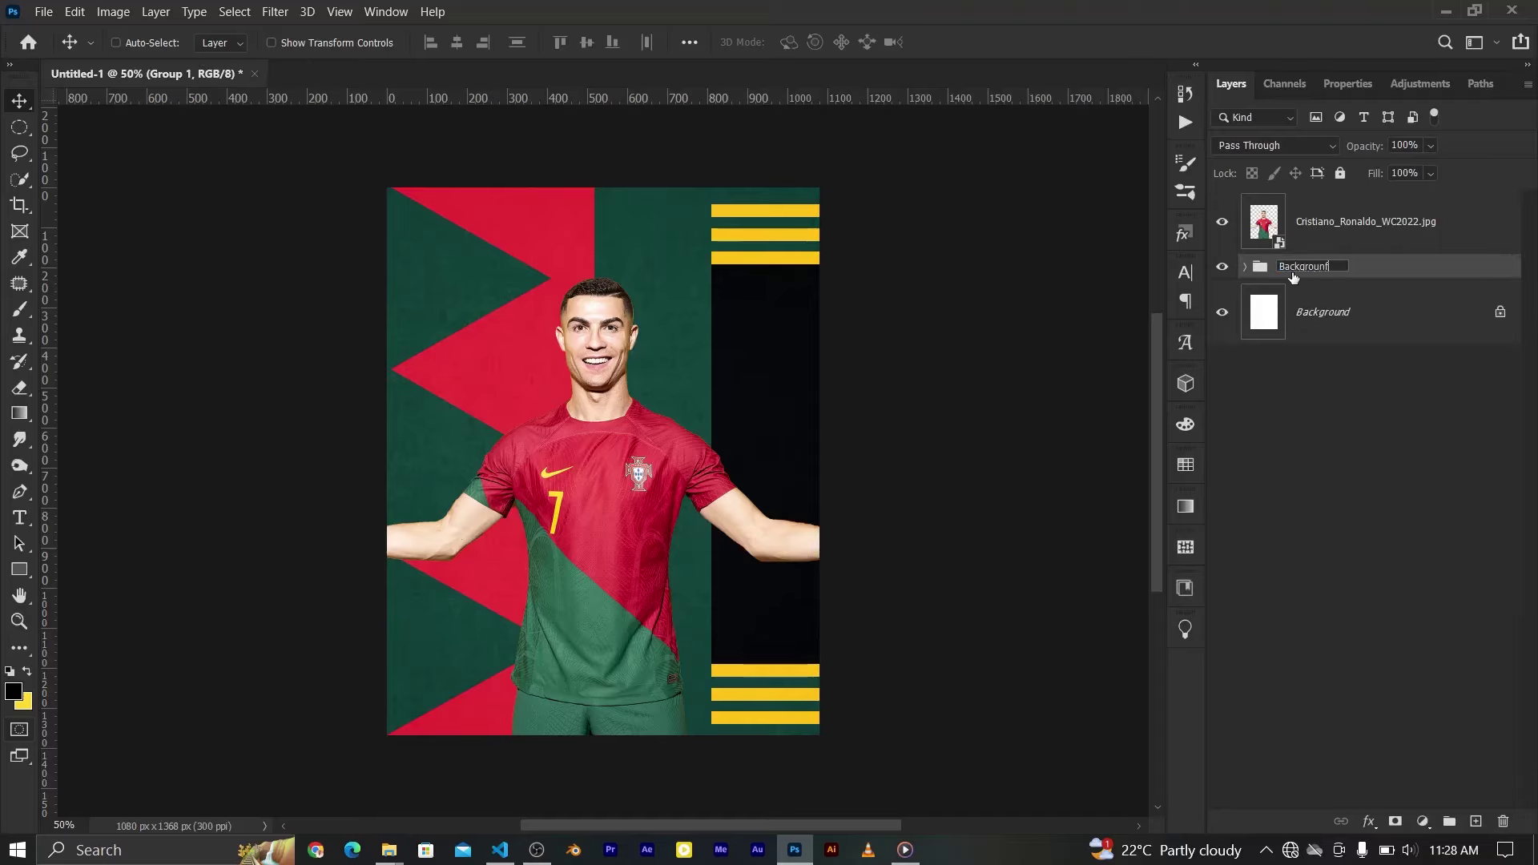
pyautogui.press('Return')
pyautogui.click(1344, 427)
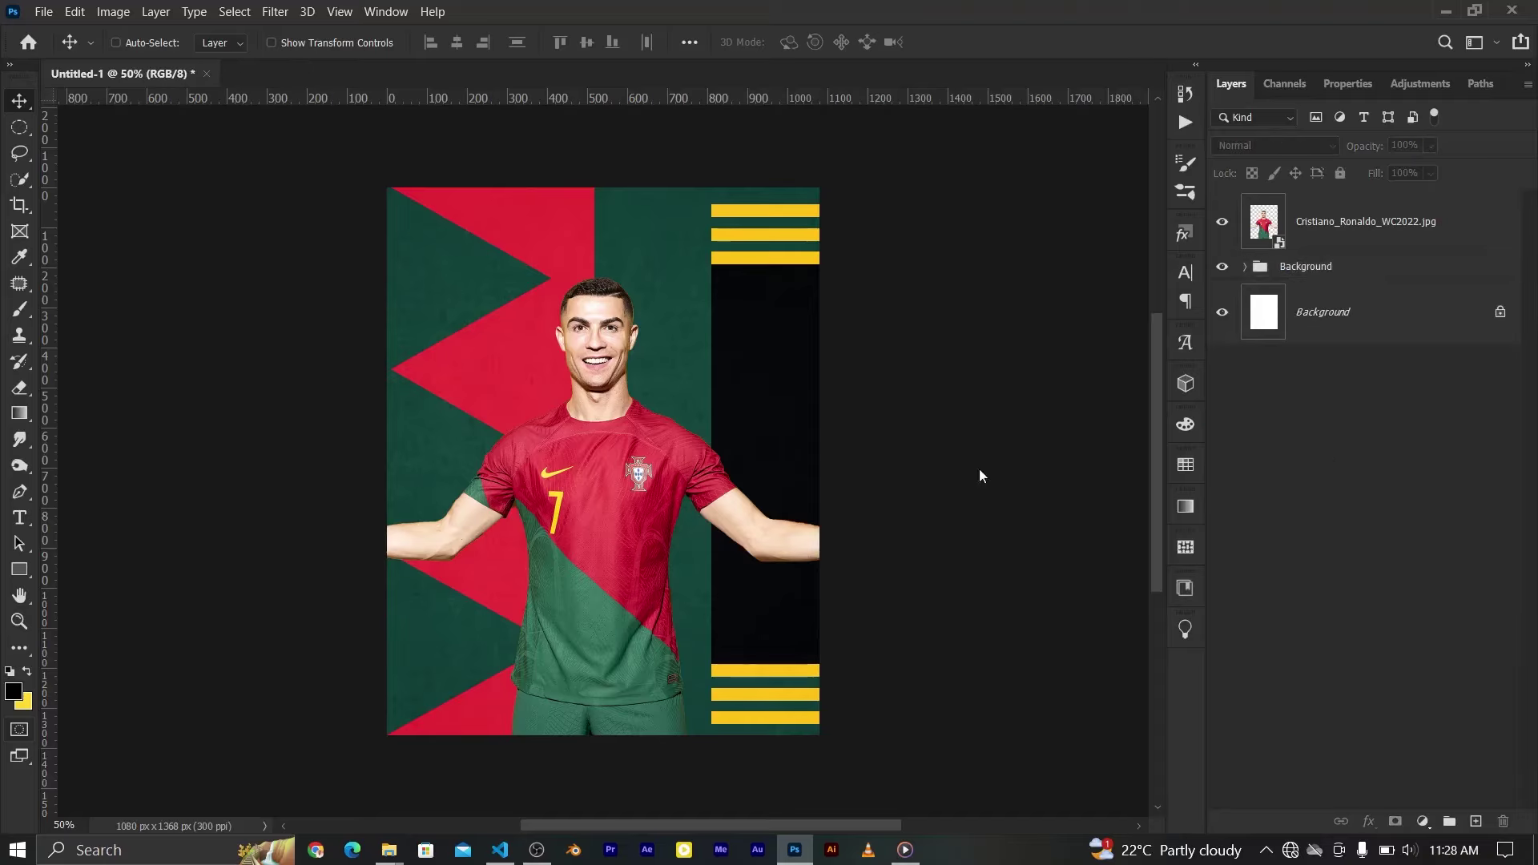
# Place image 1381849 on the poster and rotate it to portrait
pyautogui.click(389, 849)
pyautogui.moveTo(609, 417); pyautogui.dragTo(637, 407)
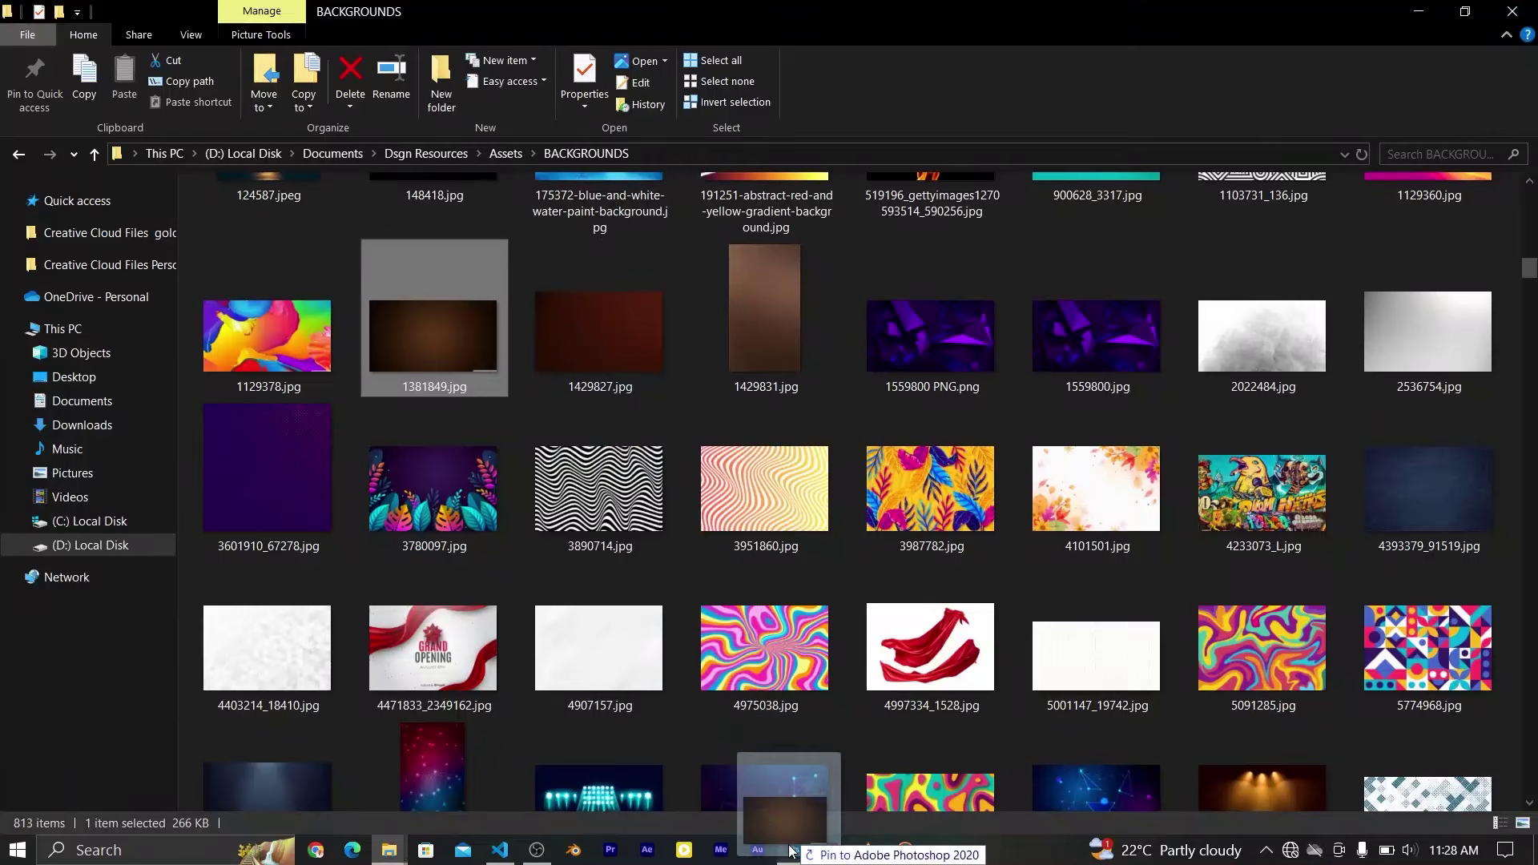
pyautogui.moveTo(841, 333); pyautogui.dragTo(481, 216)
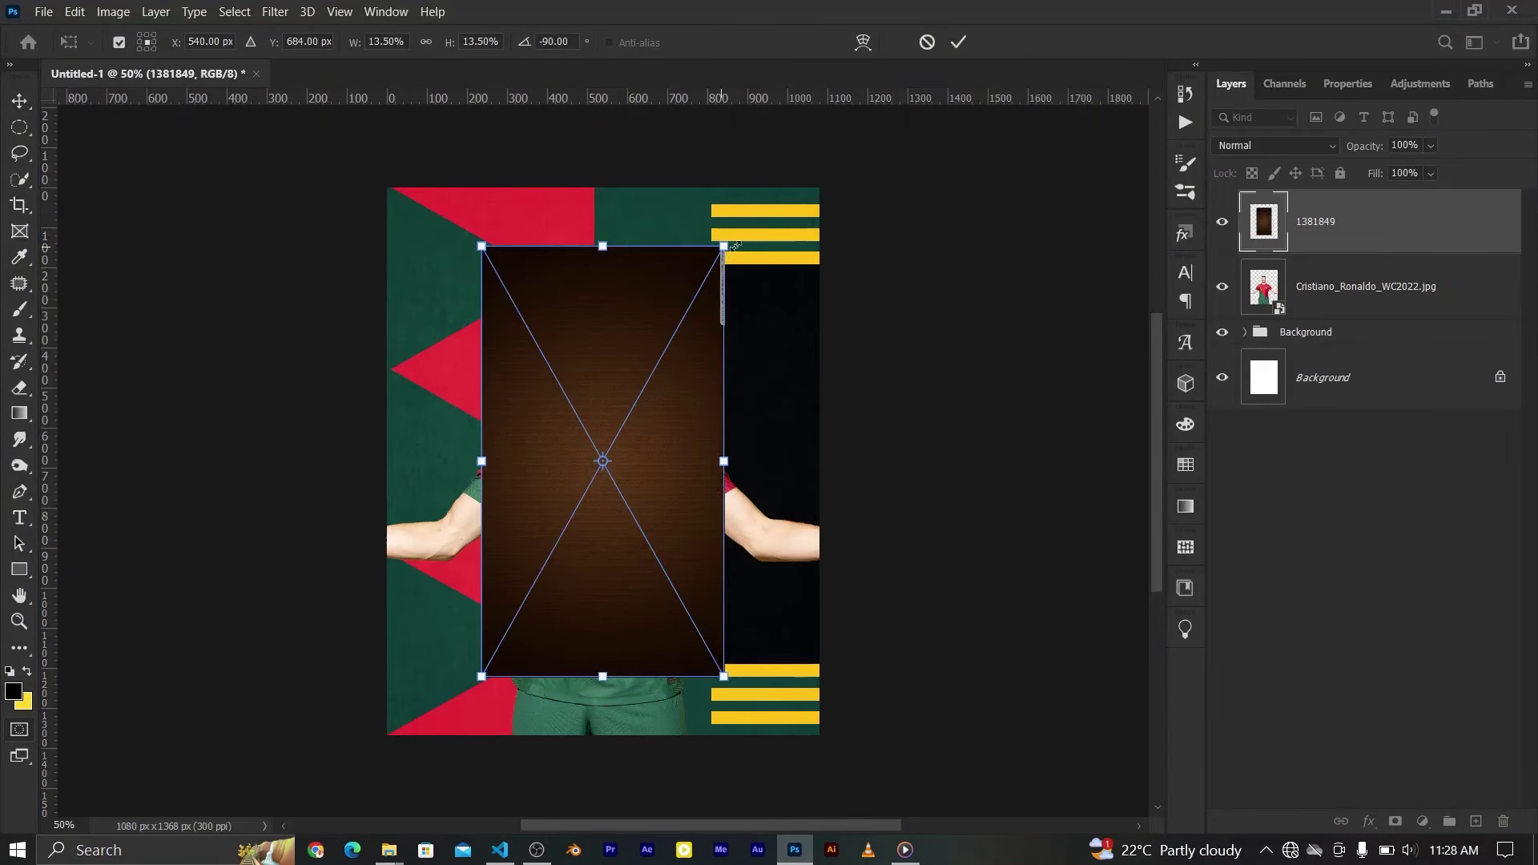
# Stretch the 1381849 texture to cover the whole canvas
pyautogui.moveTo(722, 245)
pyautogui.mouseDown()
pyautogui.moveTo(845, 196)
pyautogui.moveTo(762, 171)
pyautogui.mouseUp()
pyautogui.moveTo(762, 461); pyautogui.dragTo(824, 462)
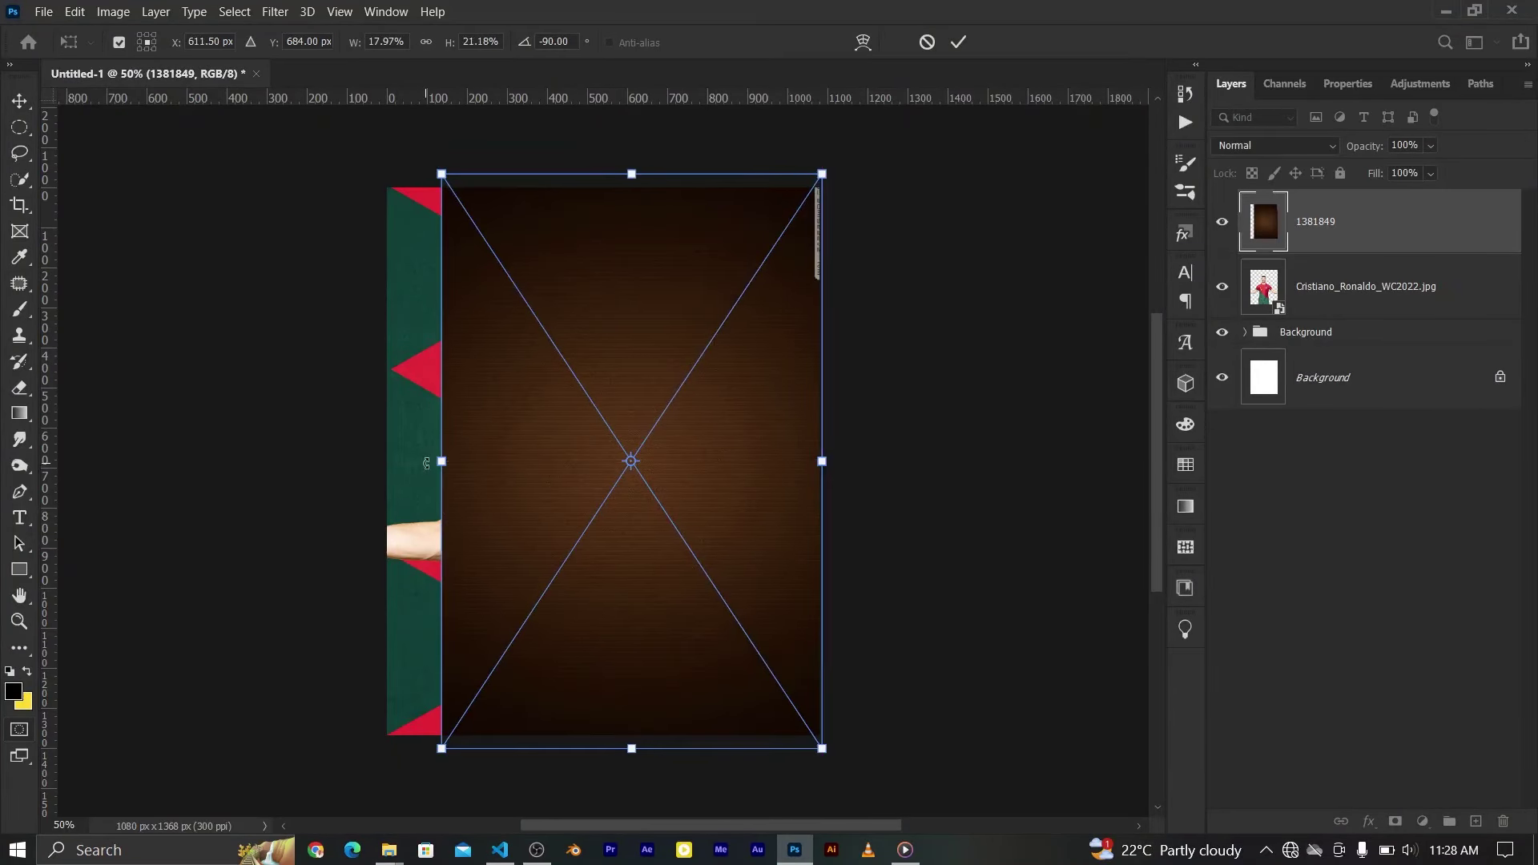
pyautogui.moveTo(440, 462); pyautogui.dragTo(385, 462)
pyautogui.click(959, 42)
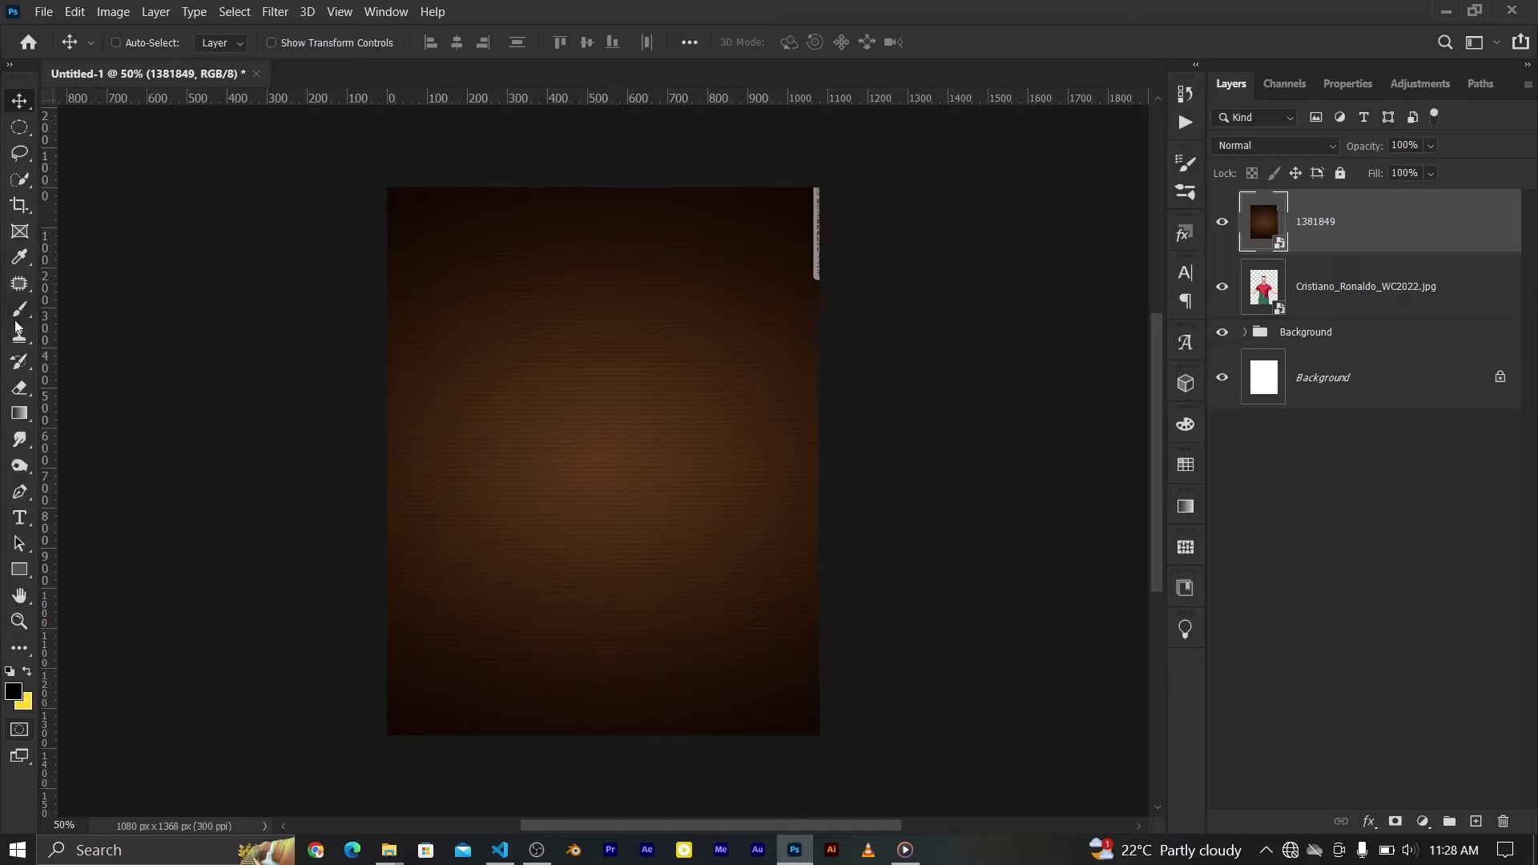
# Patch the light strip at the texture's right edge with nearby texture
pyautogui.rightClick(20, 126)
pyautogui.click(121, 122)
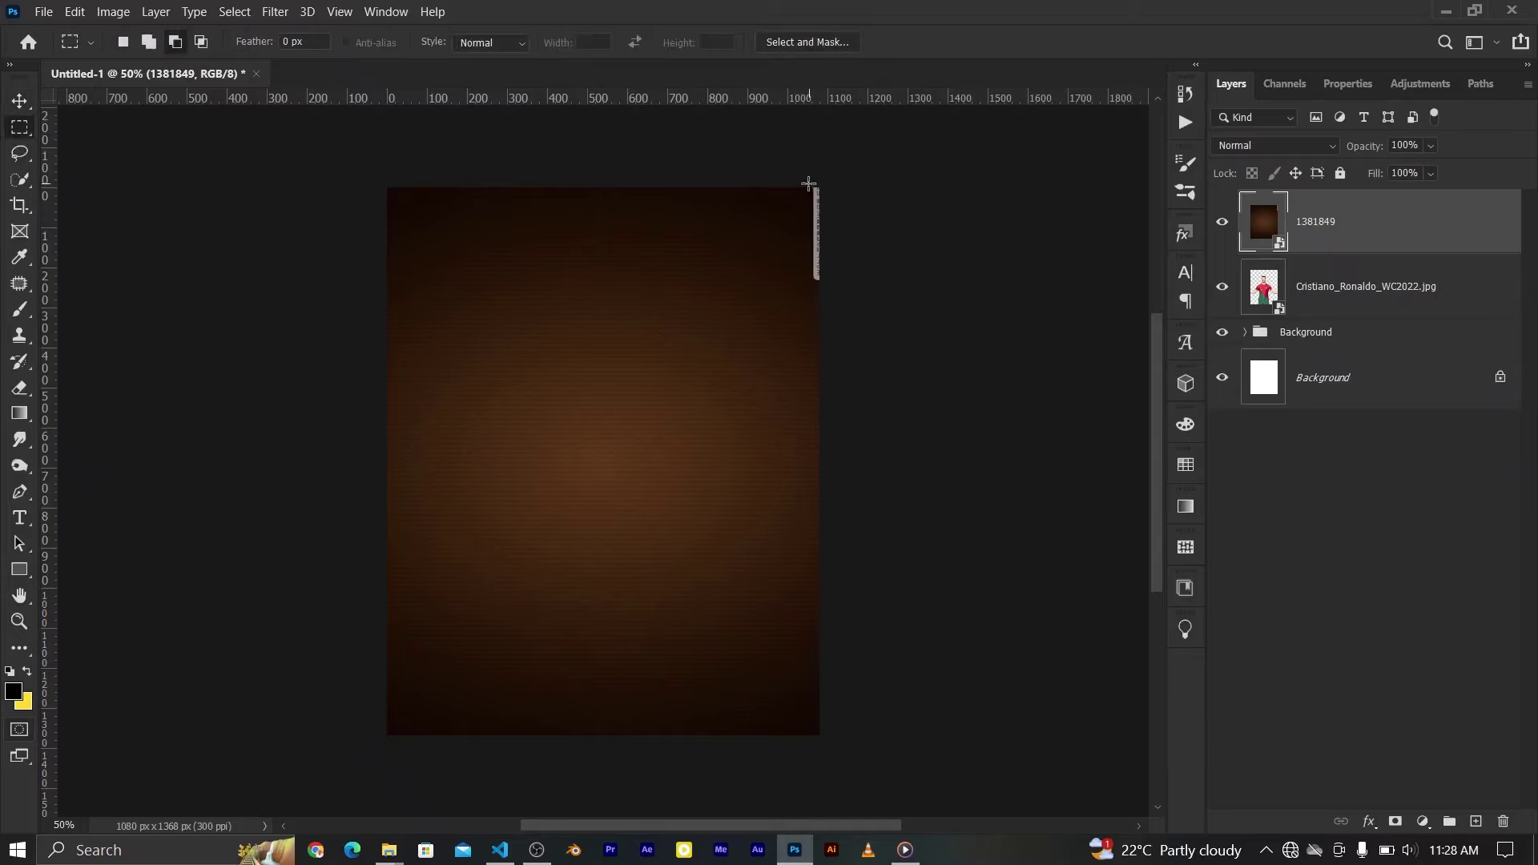
pyautogui.moveTo(809, 184); pyautogui.dragTo(820, 294)
pyautogui.click(19, 283)
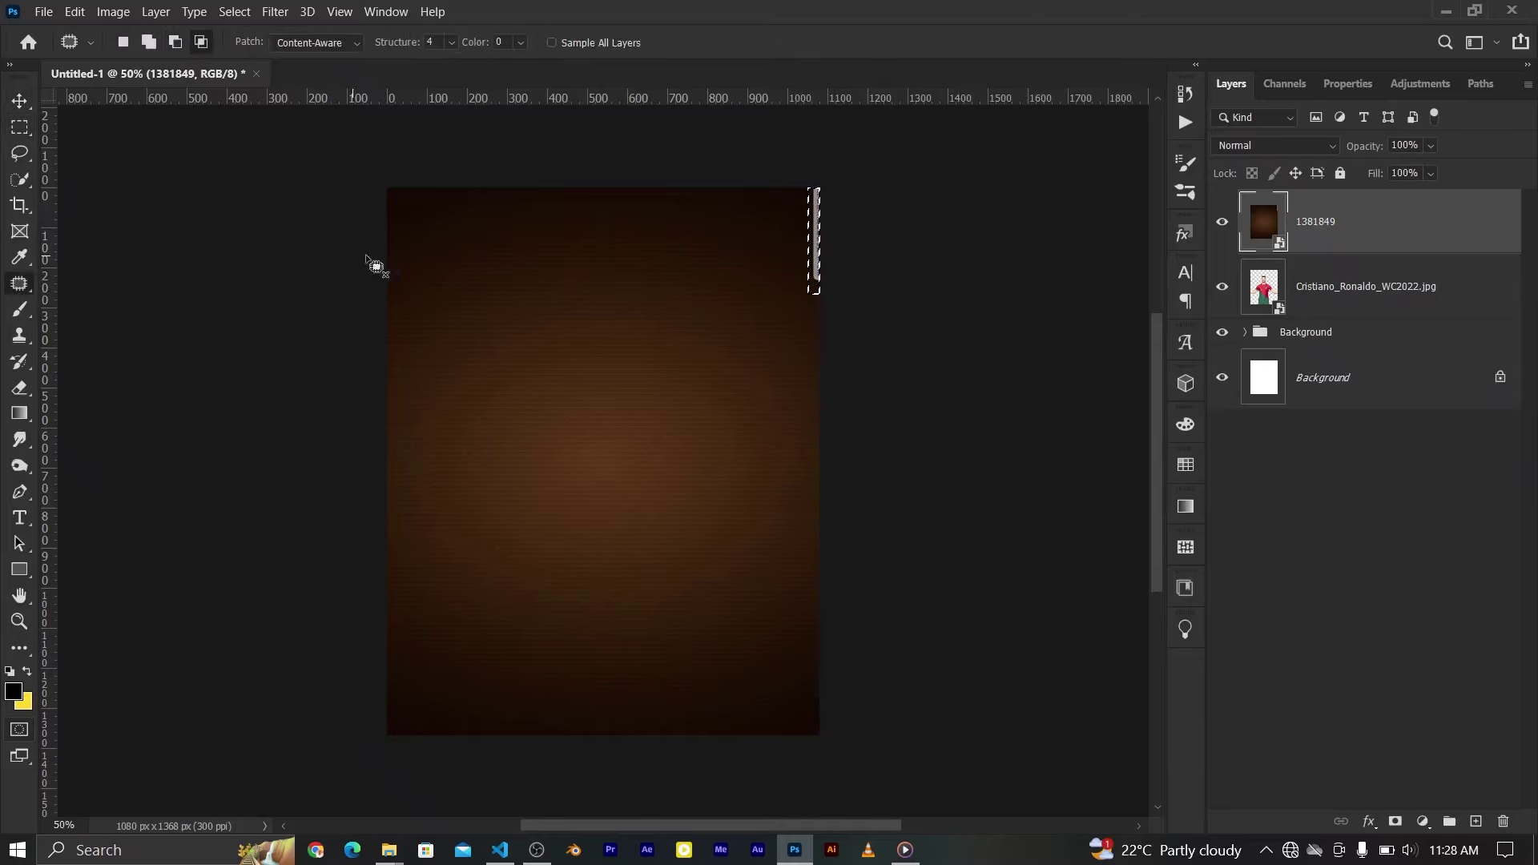
pyautogui.click(817, 228)
pyautogui.click(781, 346)
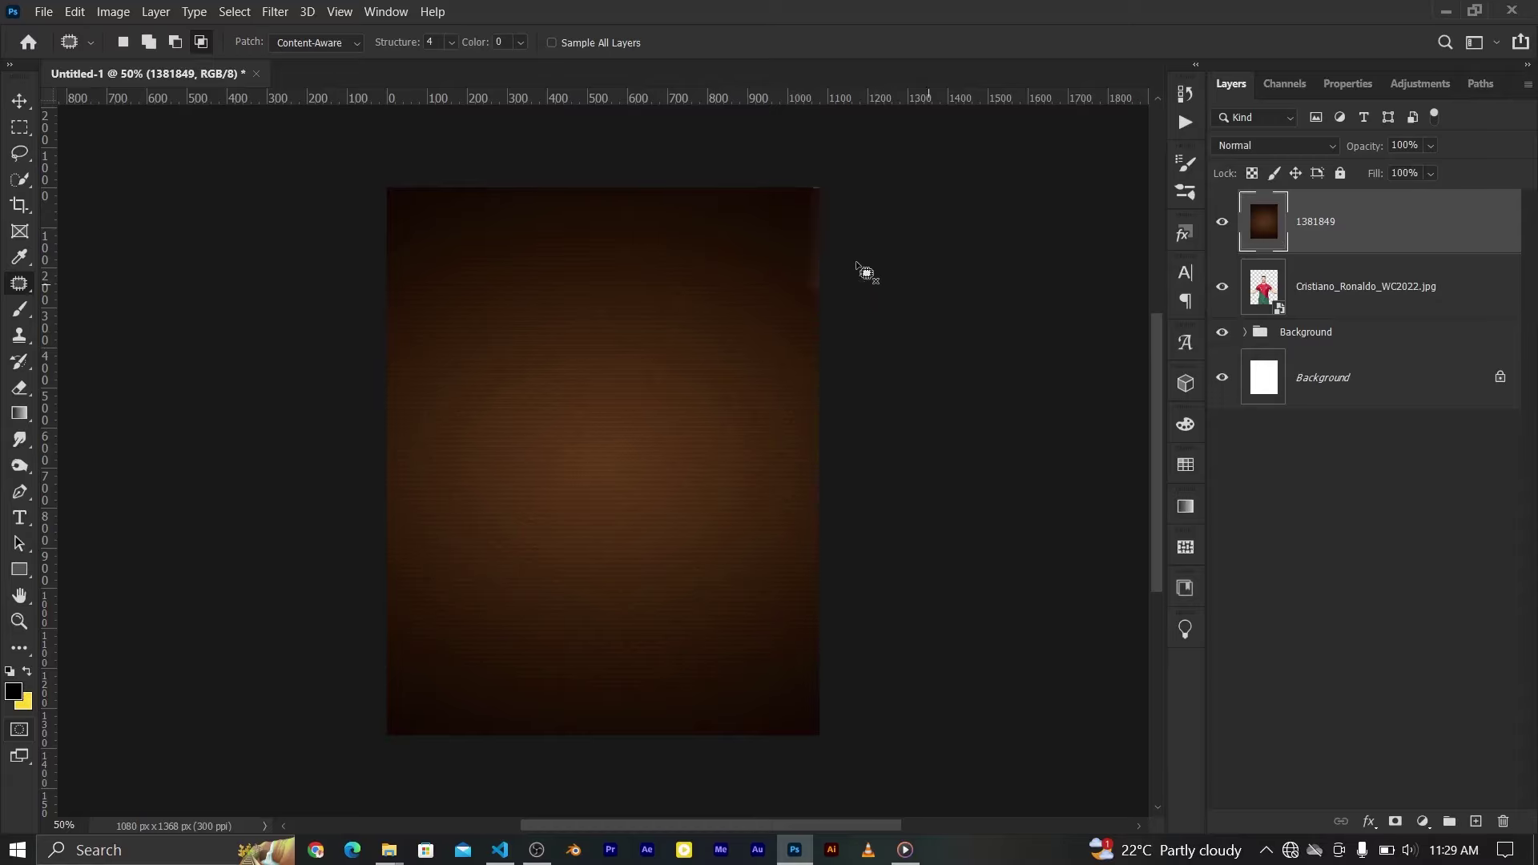
pyautogui.moveTo(808, 331); pyautogui.dragTo(808, 358)
# Set the texture layer to Color Burn at 40% opacity
pyautogui.click(1274, 145)
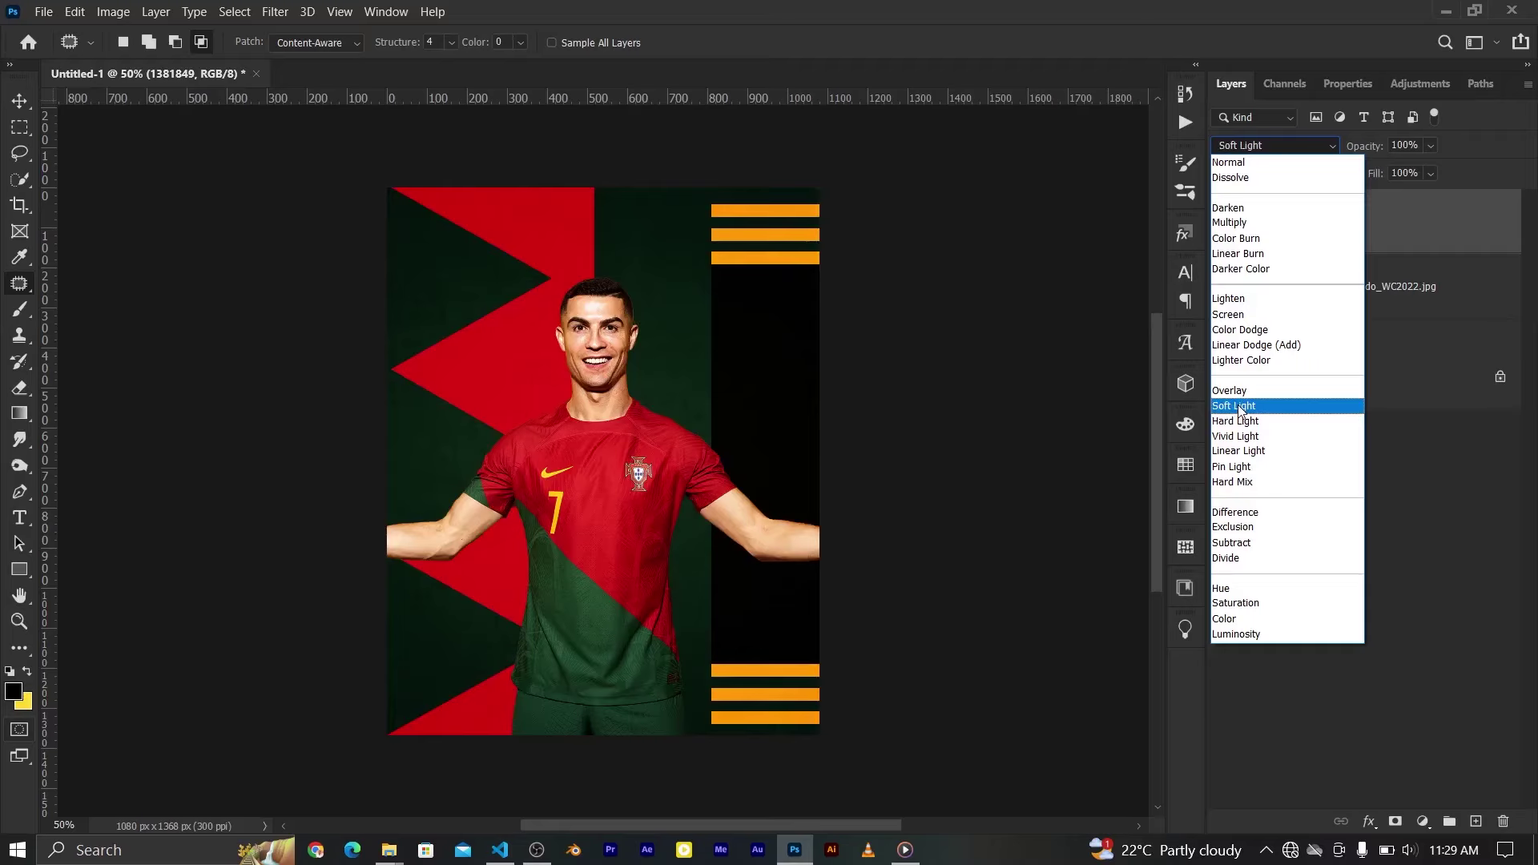
pyautogui.click(1237, 238)
pyautogui.hotkey('ctrl', '0')
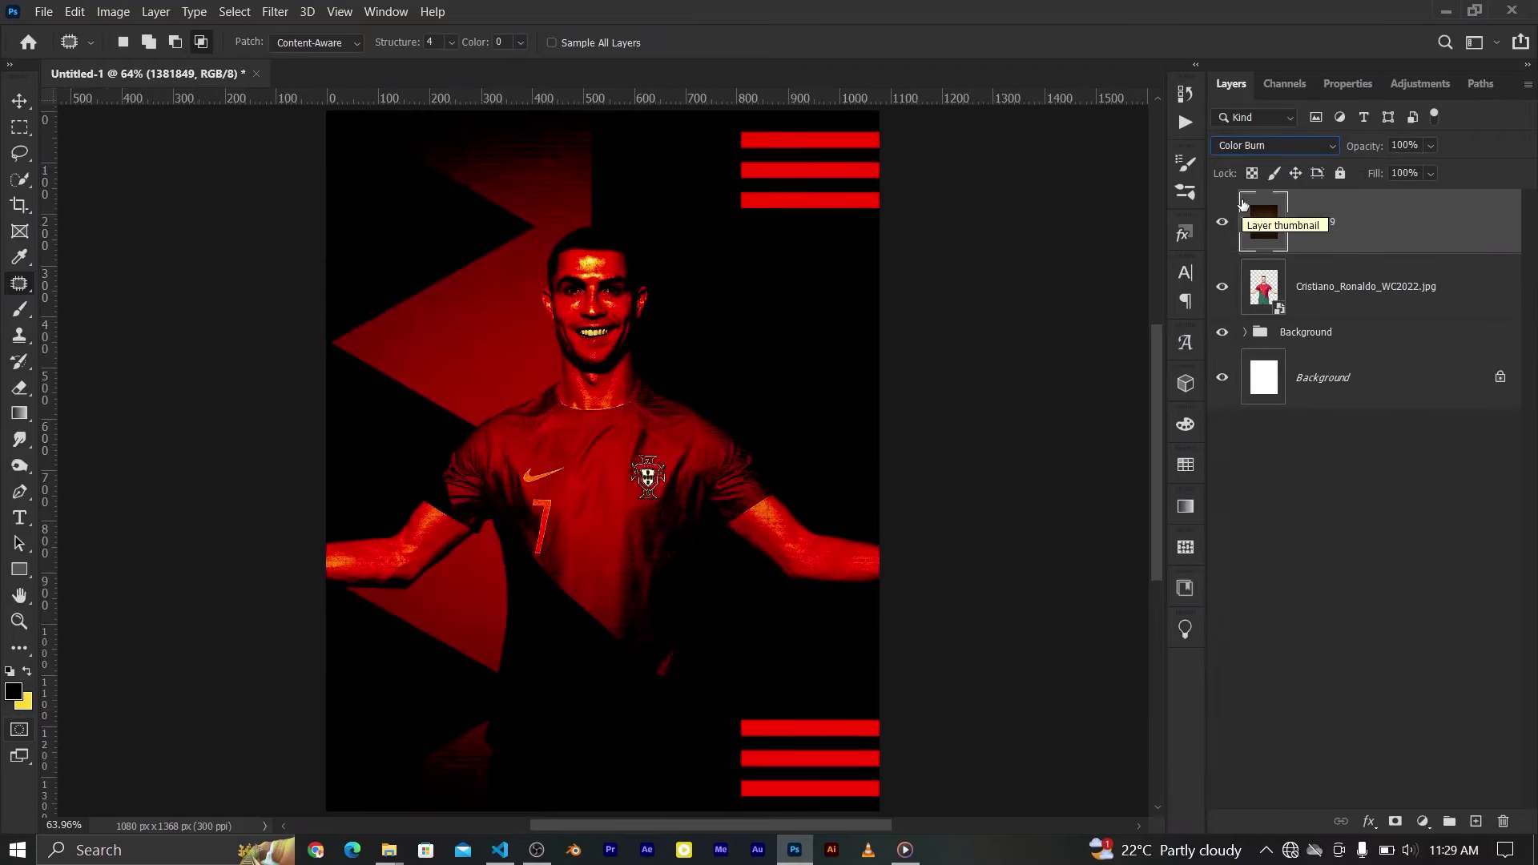
pyautogui.write('40')
pyautogui.press('Return')
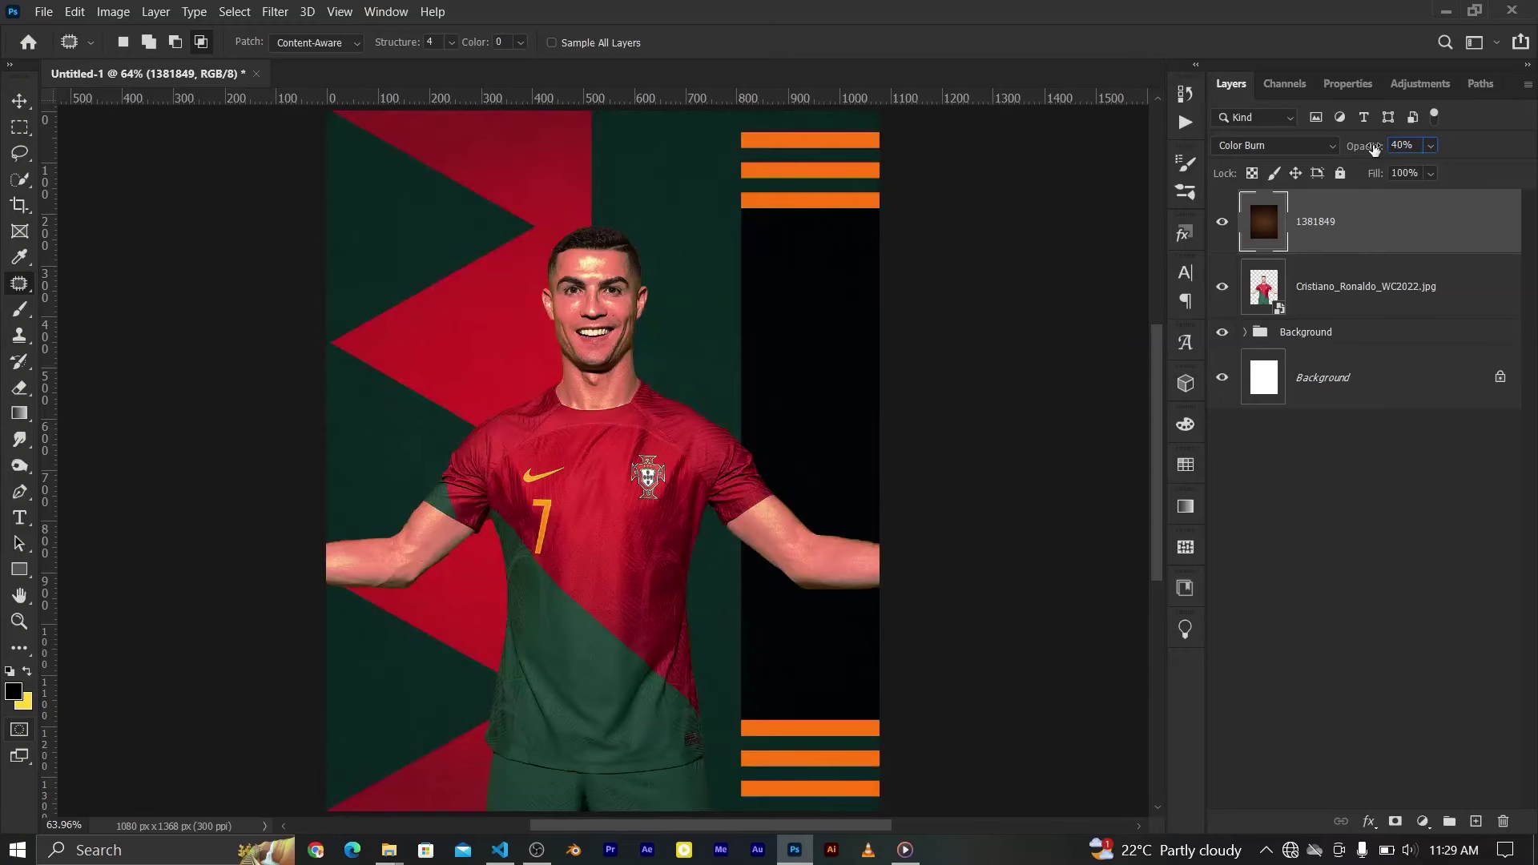
pyautogui.hotkey('ctrl', 'm')
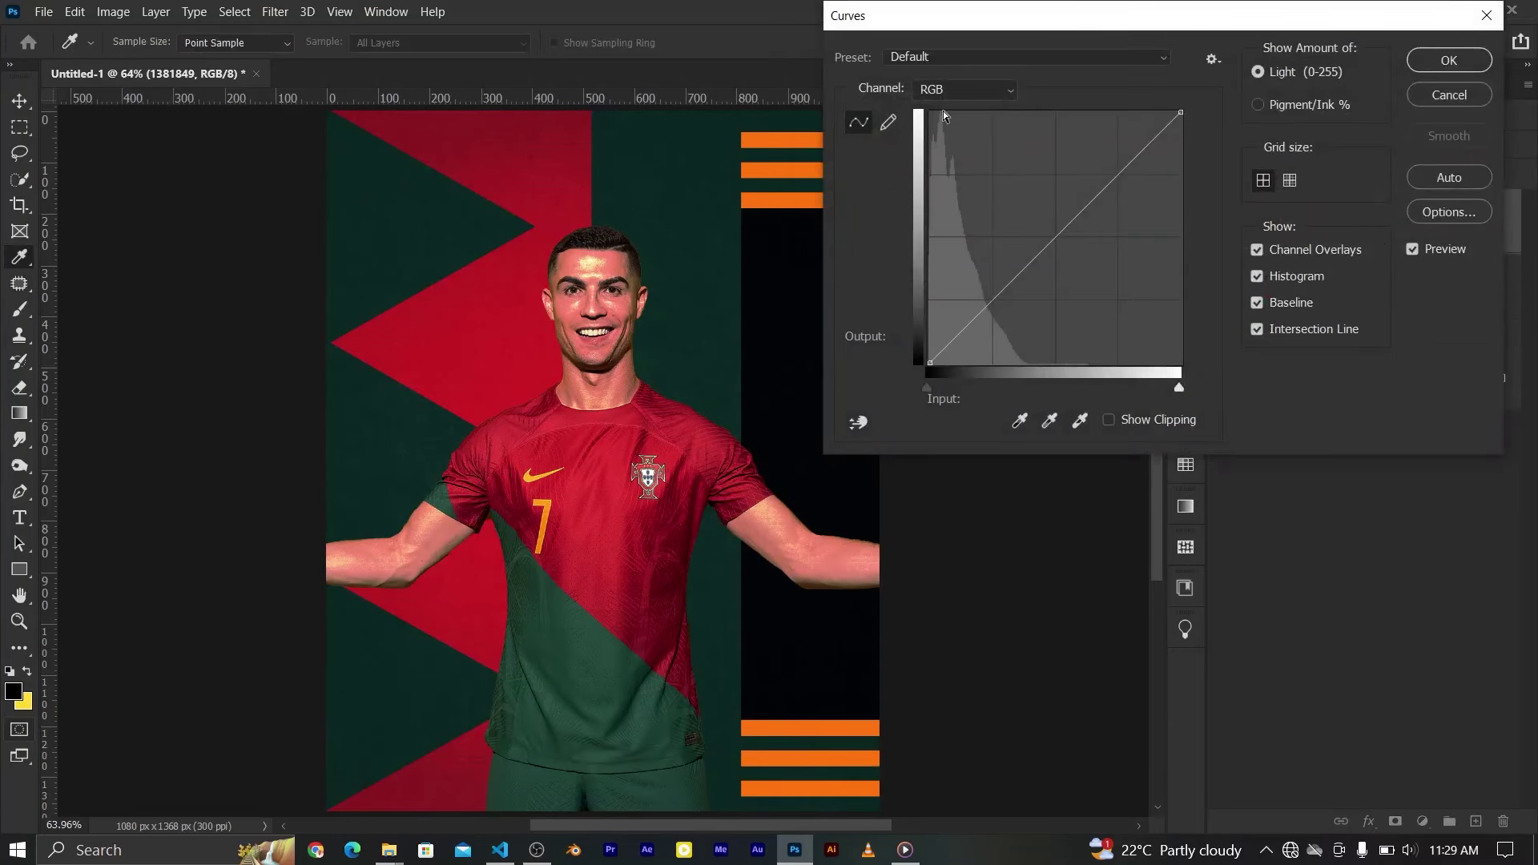
# Apply Curves to the 1381849 texture: lower the Red curve, tweak Blue, and raise Green
pyautogui.click(966, 89)
pyautogui.moveTo(988, 301); pyautogui.dragTo(1000, 316)
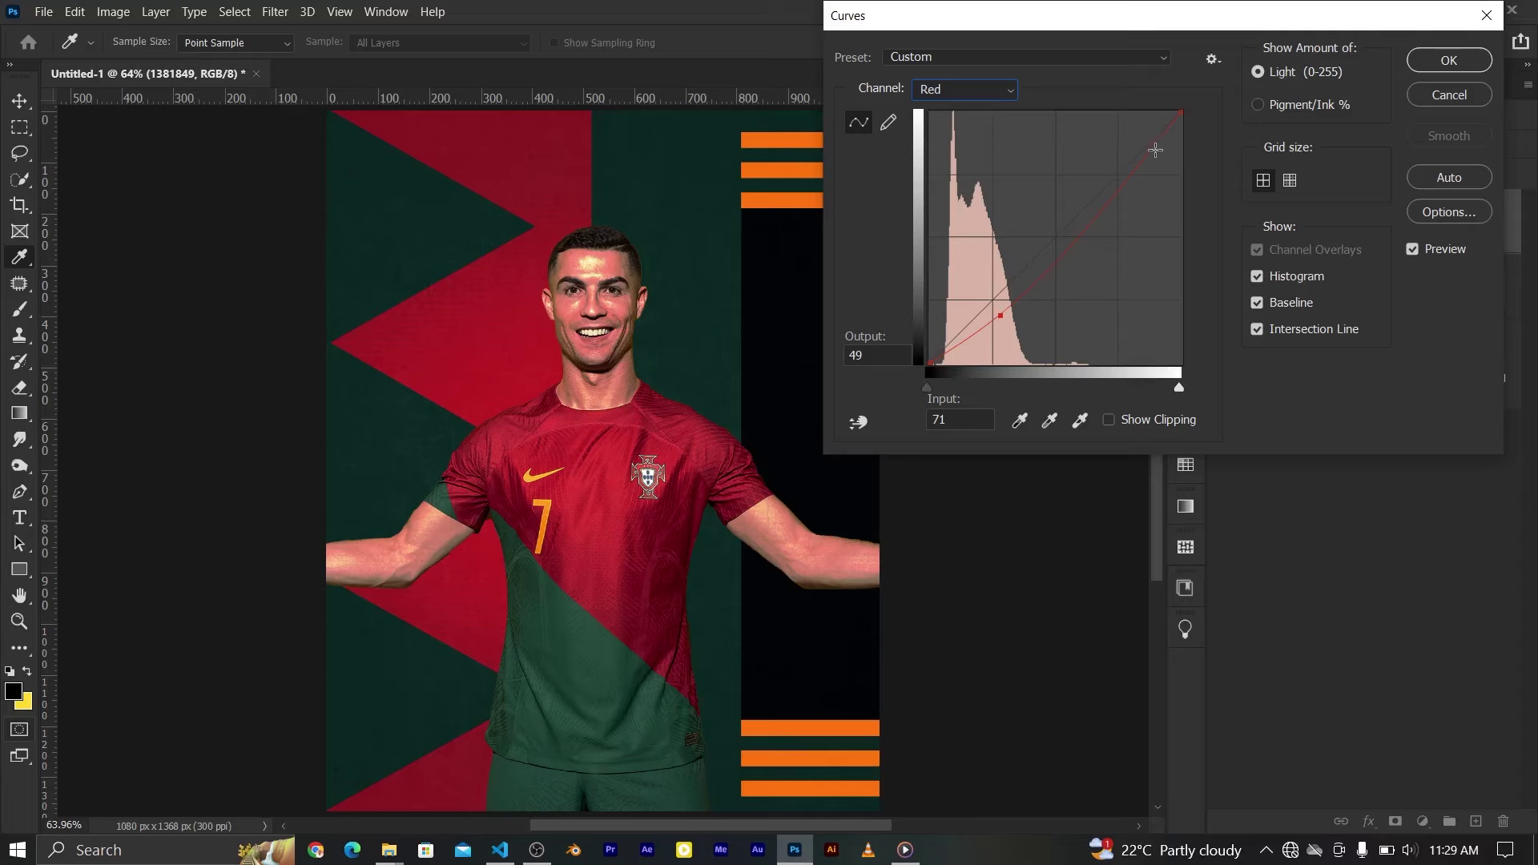
pyautogui.click(966, 89)
pyautogui.click(989, 167)
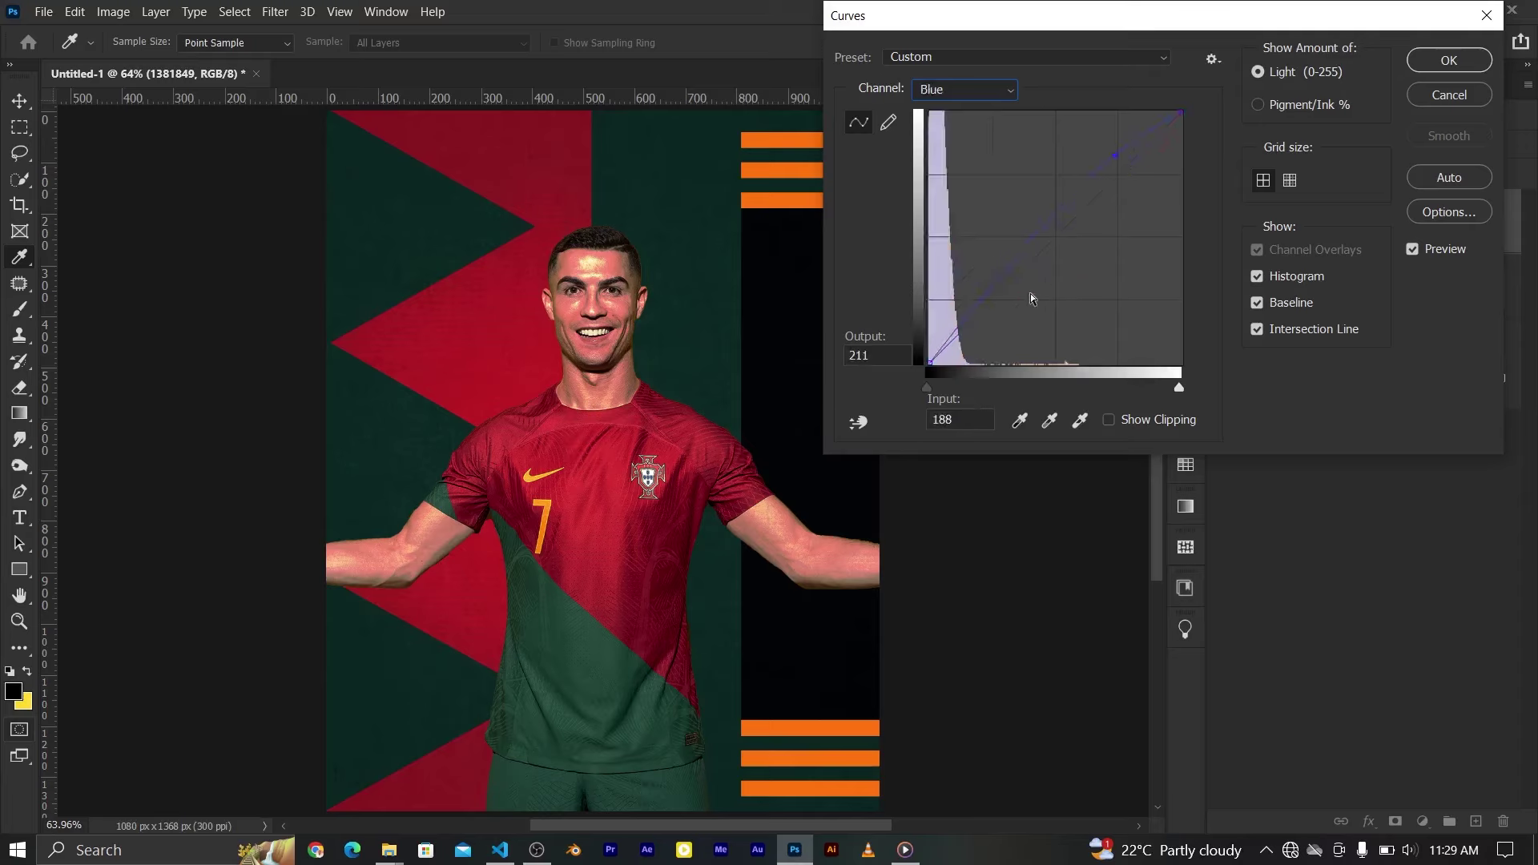
pyautogui.click(966, 89)
pyautogui.click(961, 139)
pyautogui.moveTo(1137, 155); pyautogui.dragTo(1129, 146)
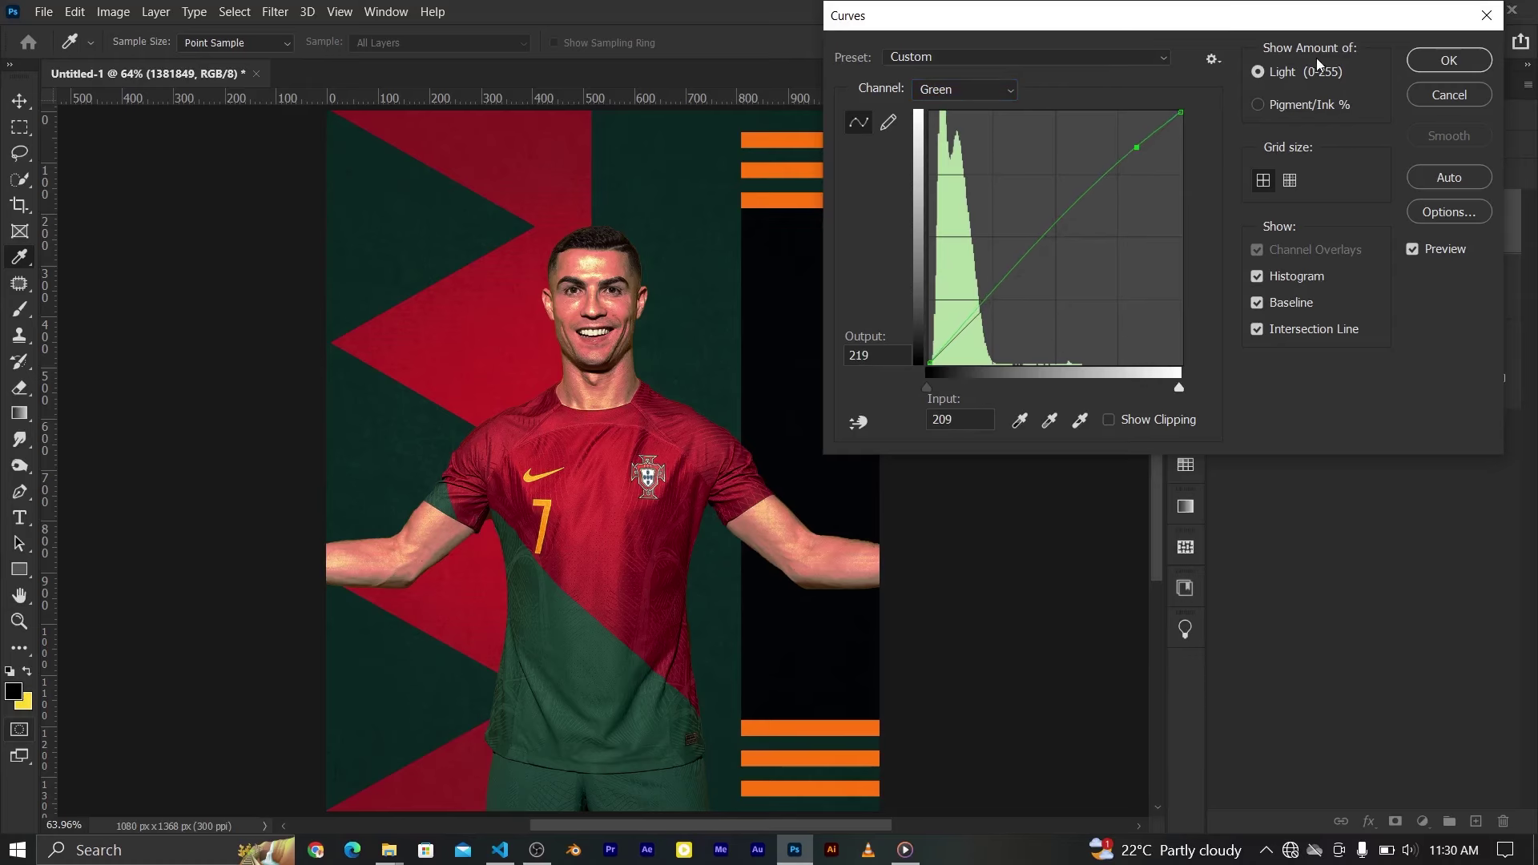
pyautogui.click(1451, 61)
pyautogui.hotkey('ctrl', '-')
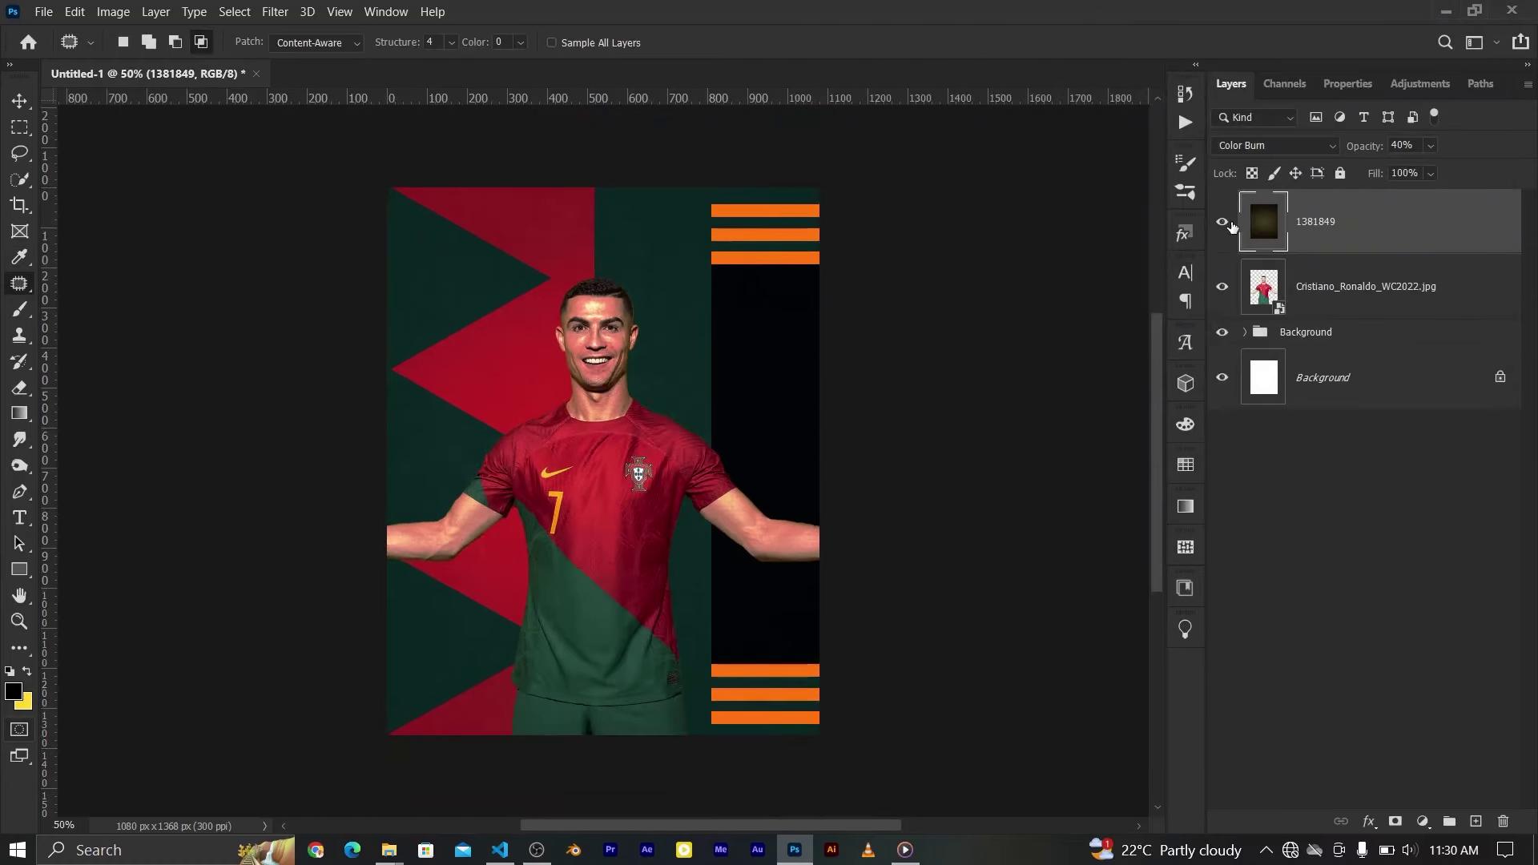
# Mask the texture layer with the player's outline, inverted so the texture stays off him
pyautogui.click(1224, 223)
pyautogui.click(1267, 290)
pyautogui.keyDown('ctrl'); pyautogui.click(1266, 288); pyautogui.keyUp('ctrl')
pyautogui.click(1314, 223)
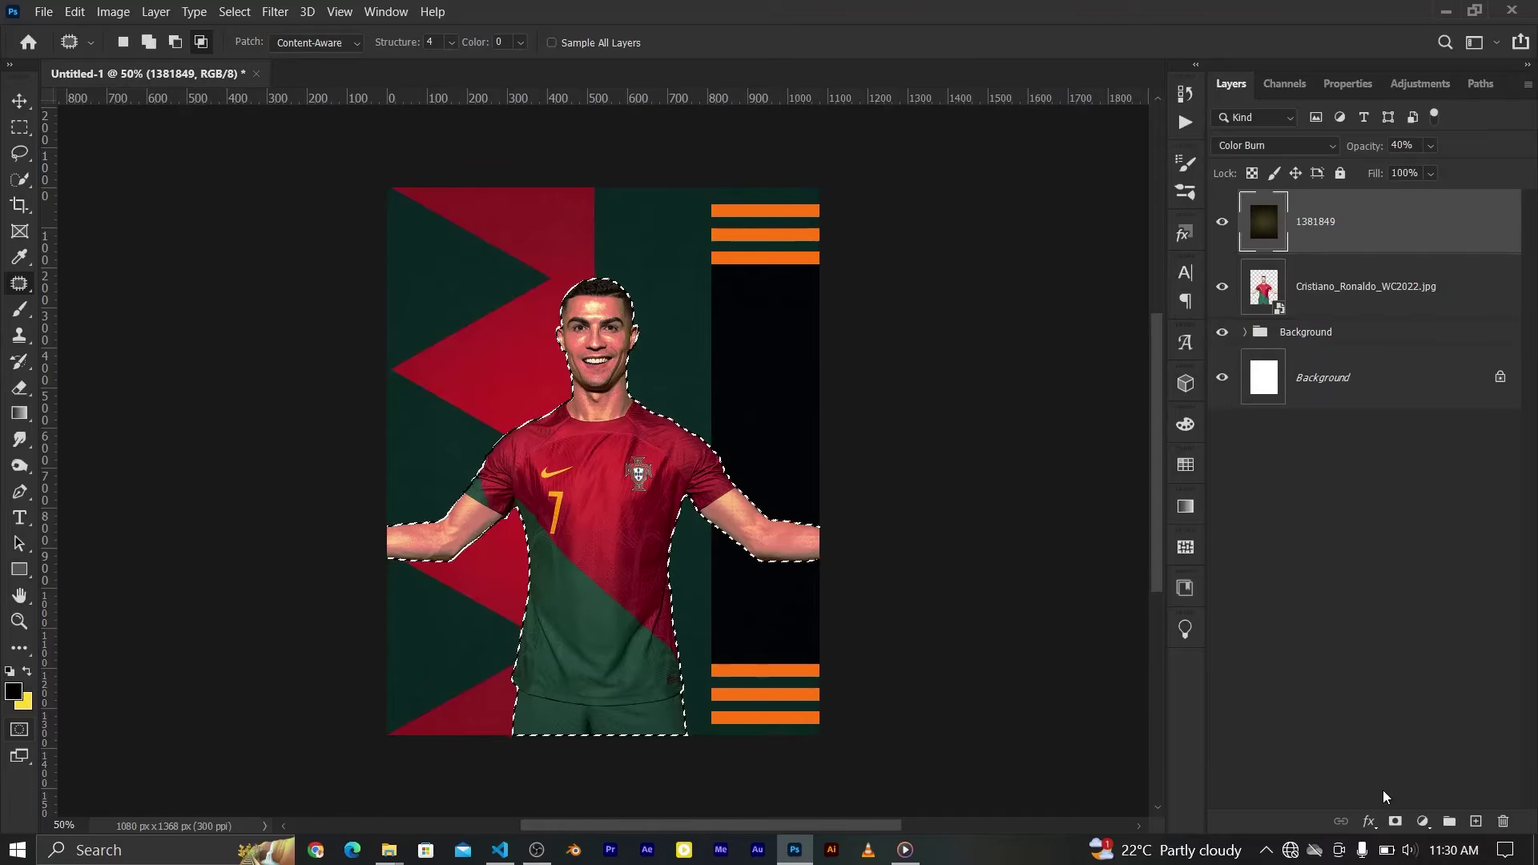
pyautogui.click(1395, 821)
pyautogui.hotkey('ctrl', 'i')
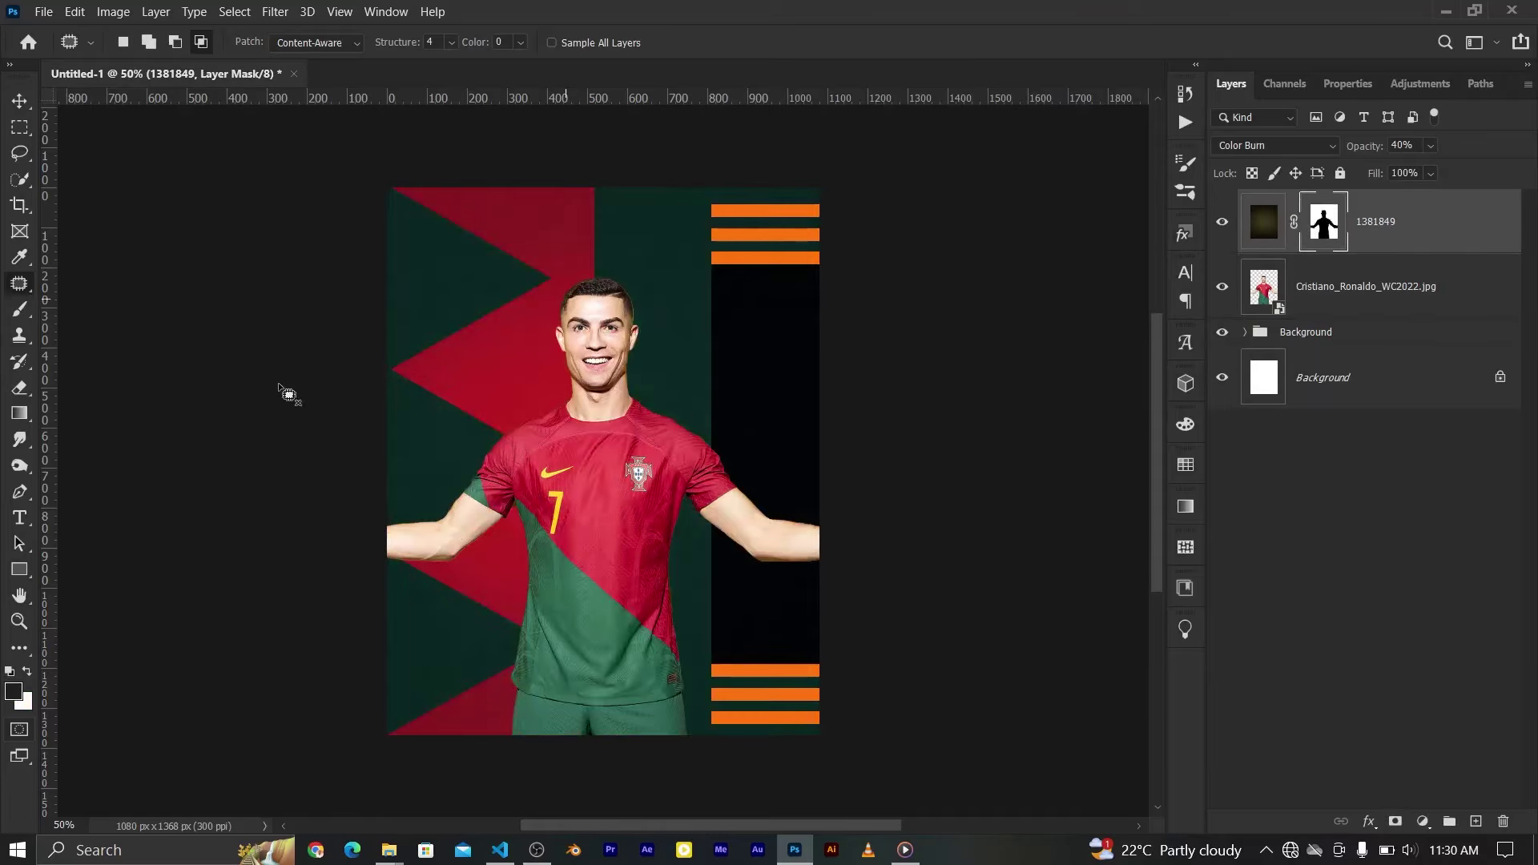
# Paint white with a large soft 50%-flow brush to bring some texture back over the player
pyautogui.click(17, 311)
pyautogui.keyDown('ctrl'); pyautogui.click(1324, 222); pyautogui.keyUp('ctrl')
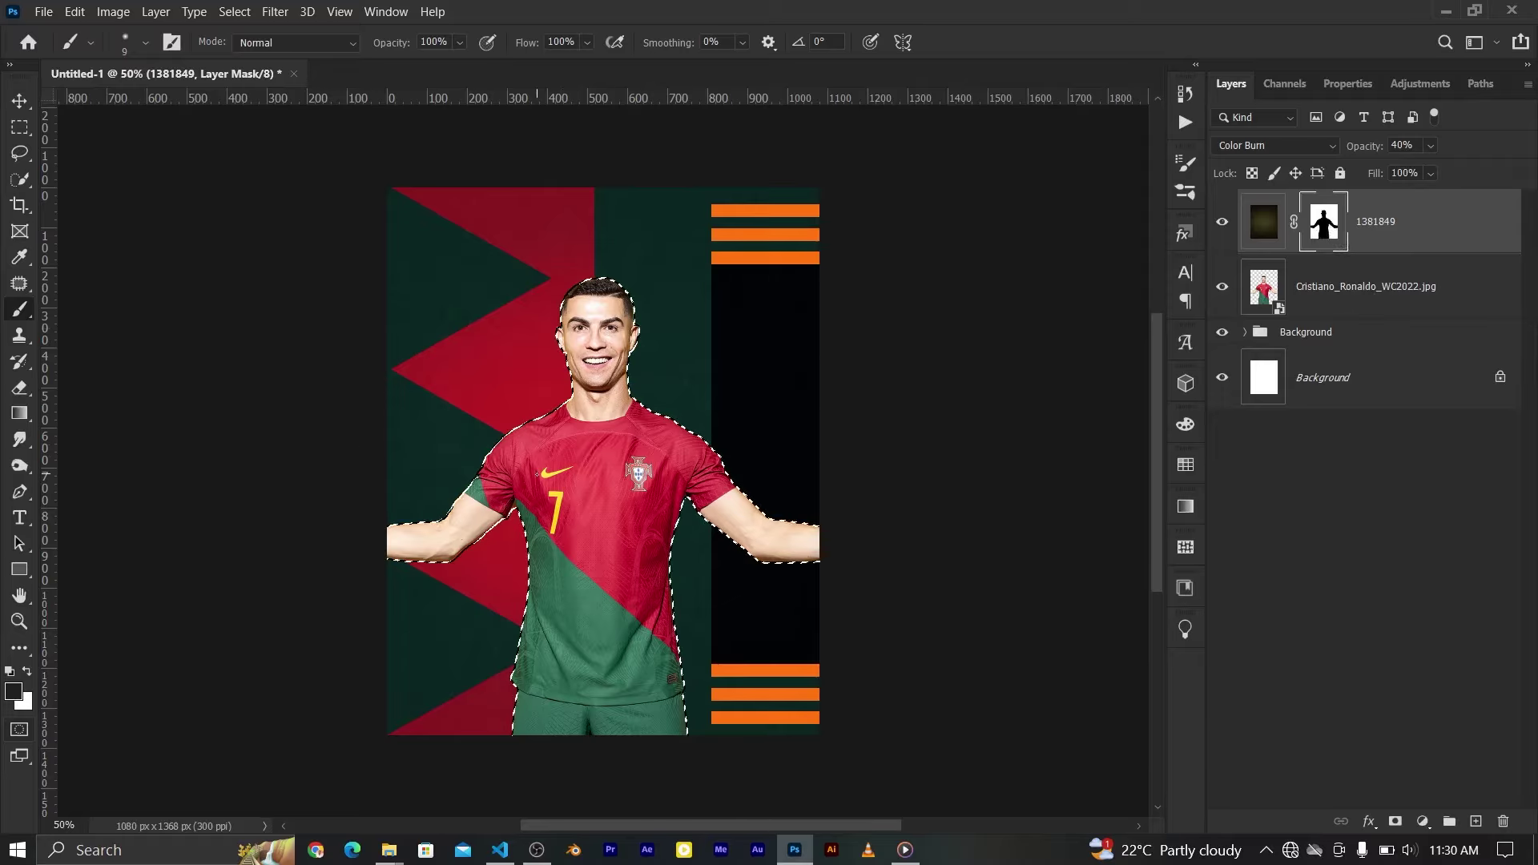
pyautogui.press('x')
pyautogui.moveTo(544, 42); pyautogui.dragTo(521, 44)
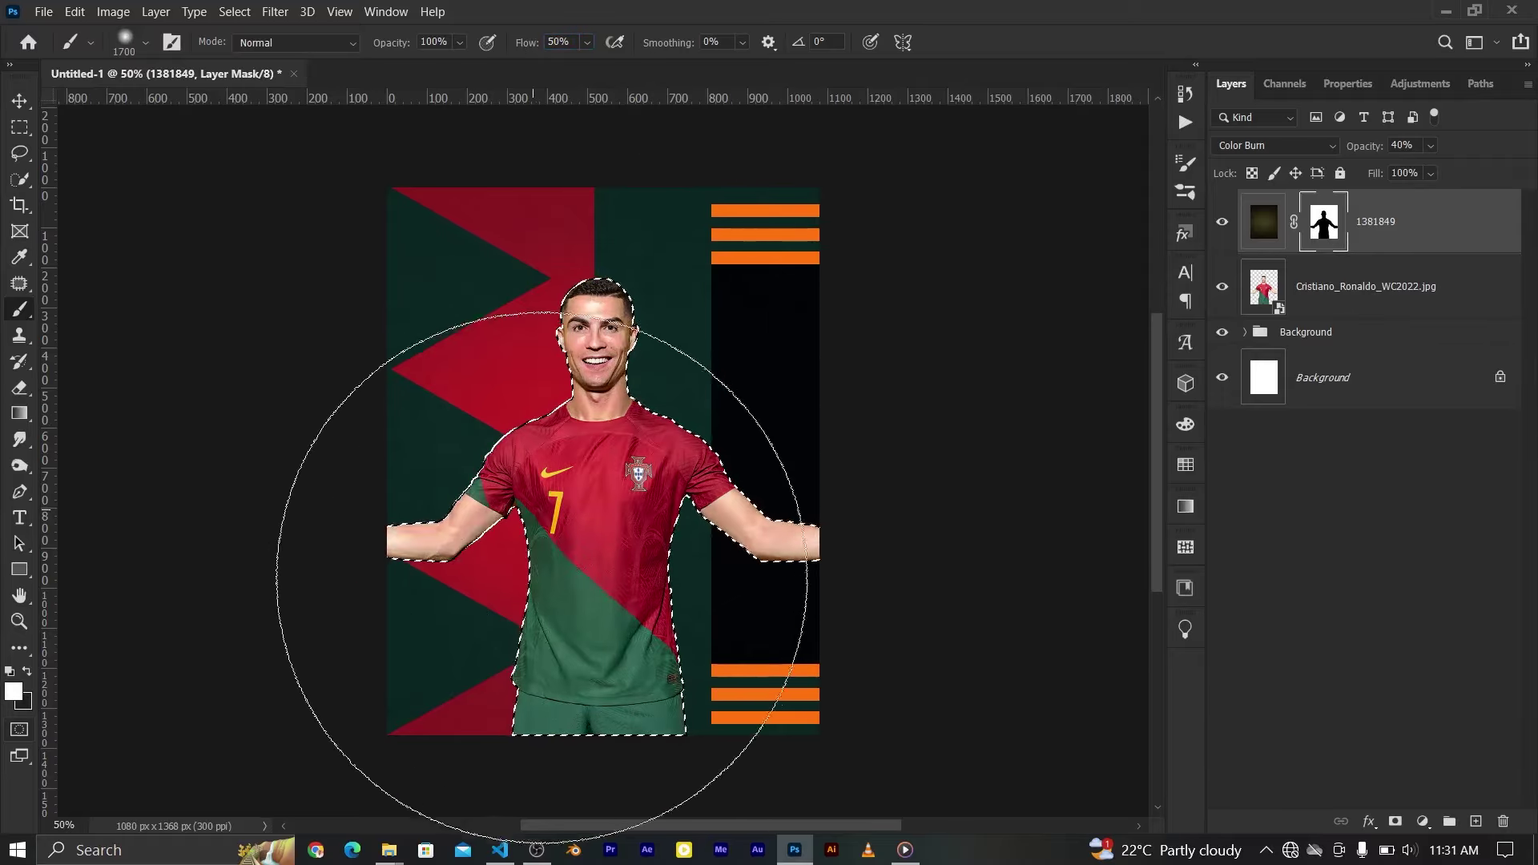
pyautogui.moveTo(653, 566); pyautogui.dragTo(739, 618)
pyautogui.hotkey('ctrl', 'd')
pyautogui.scroll(2, 738, 618)
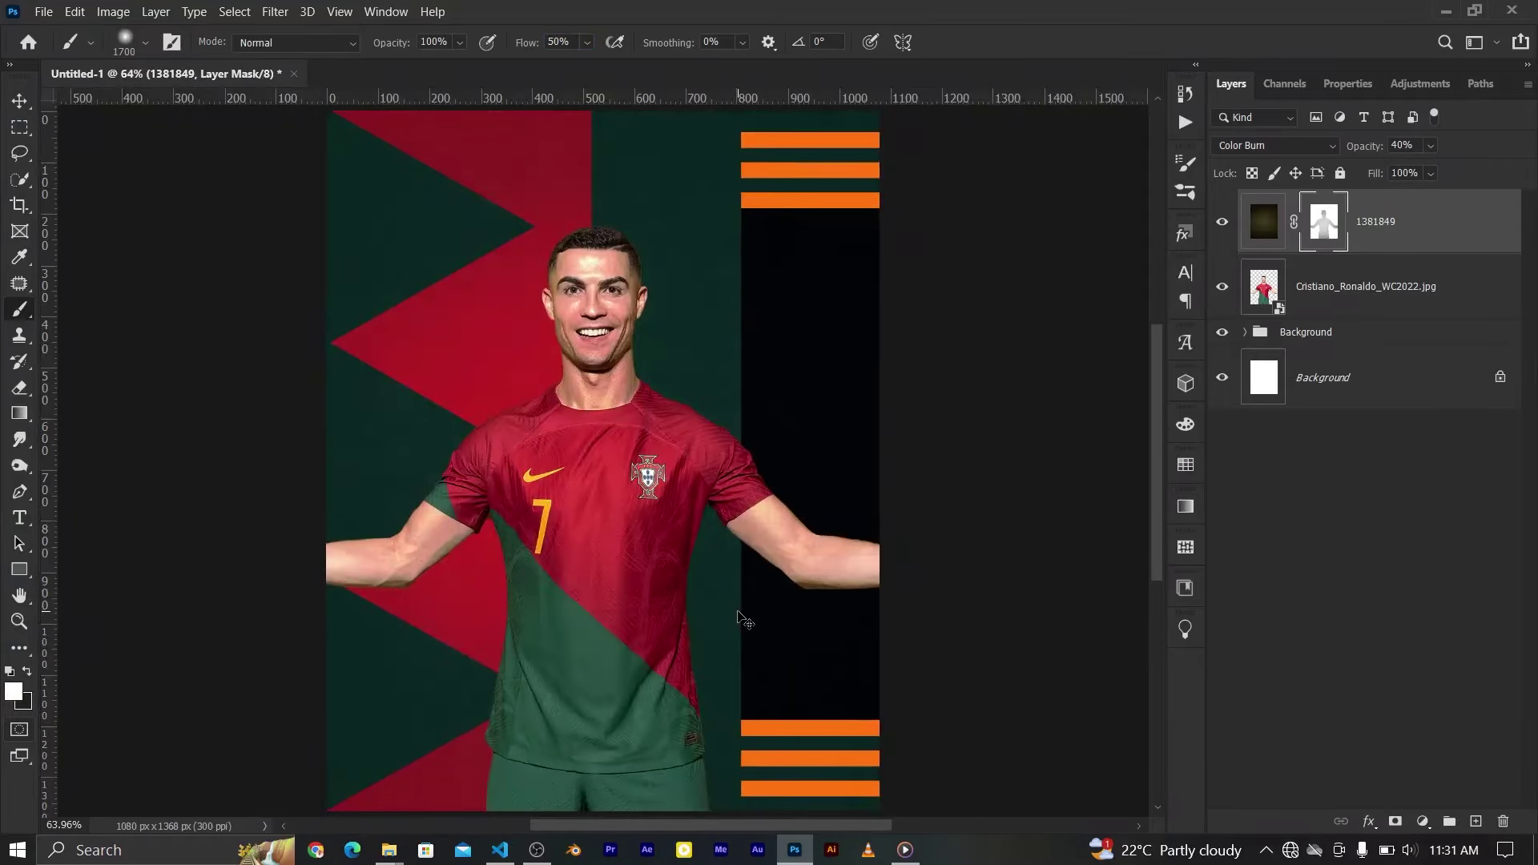
pyautogui.hotkey('ctrl', '-')
# Select all stripes from the Yellow Rects and Yellow Rects copy groups
pyautogui.press('v')
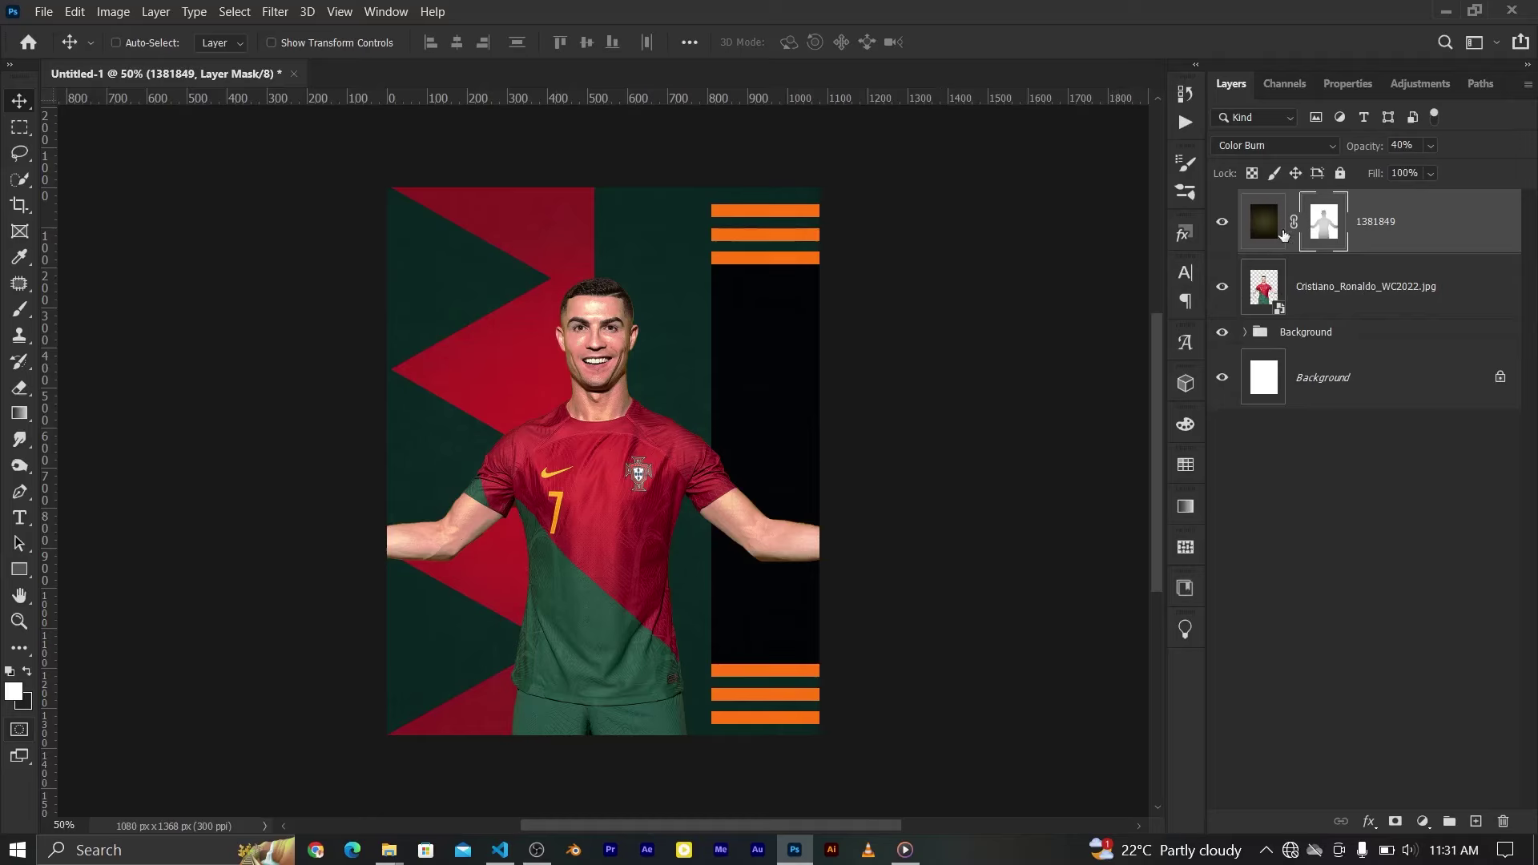
pyautogui.click(1245, 332)
pyautogui.click(1273, 504)
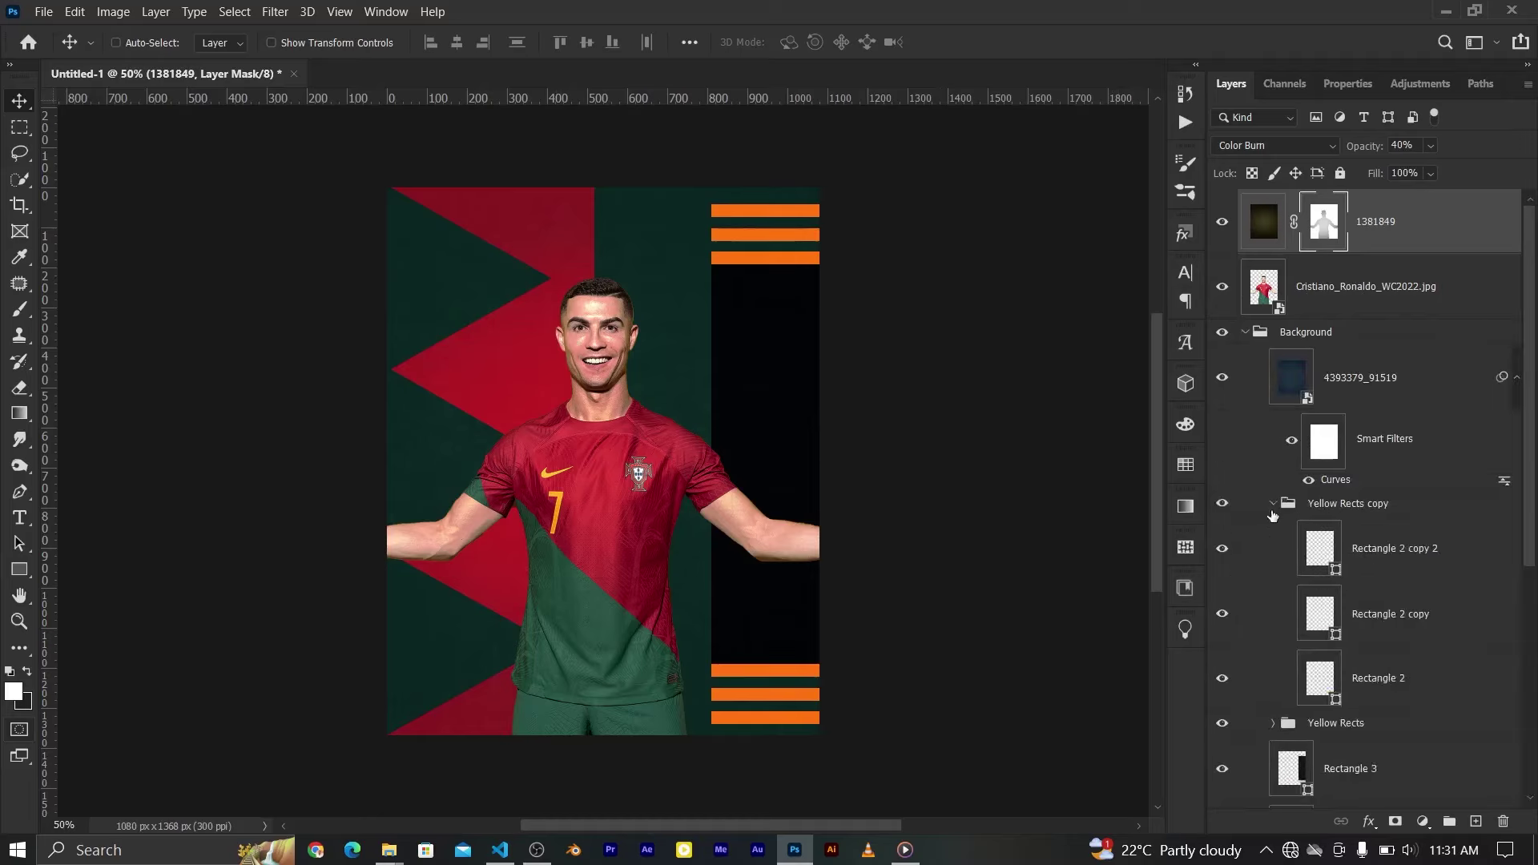
pyautogui.keyDown('ctrl'); pyautogui.click(1320, 552); pyautogui.keyUp('ctrl')
pyautogui.keyDown('ctrl'); pyautogui.keyDown('shift'); pyautogui.click(1320, 613); pyautogui.keyUp('shift'); pyautogui.keyUp('ctrl')
pyautogui.keyDown('ctrl'); pyautogui.keyDown('shift'); pyautogui.click(1320, 678); pyautogui.keyUp('shift'); pyautogui.keyUp('ctrl')
pyautogui.scroll(-5, 1362, 641)
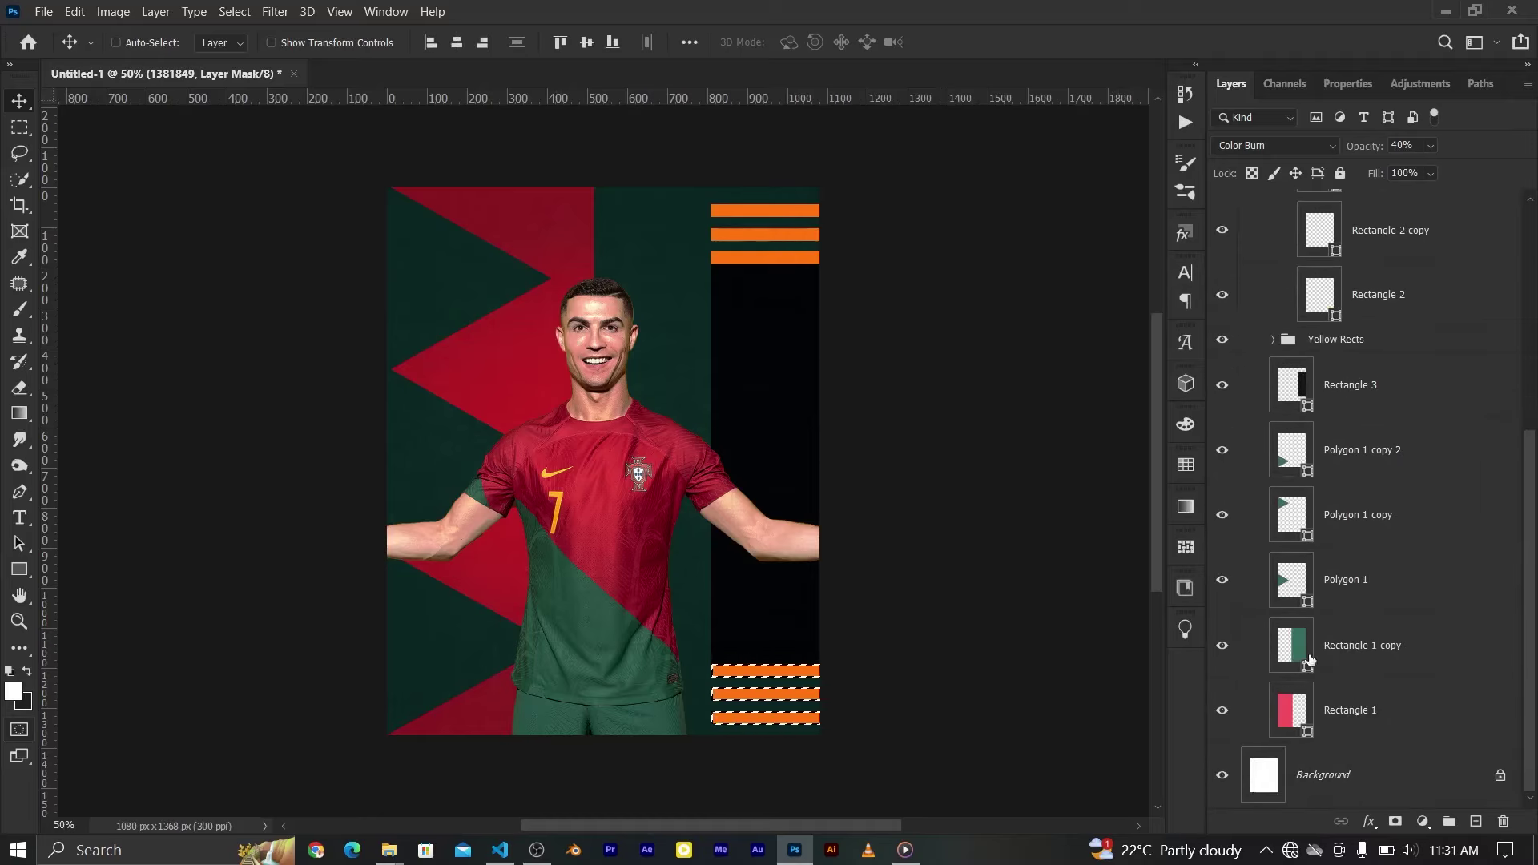
pyautogui.click(1274, 339)
pyautogui.keyDown('ctrl'); pyautogui.keyDown('shift'); pyautogui.click(1319, 392); pyautogui.keyUp('shift'); pyautogui.keyUp('ctrl')
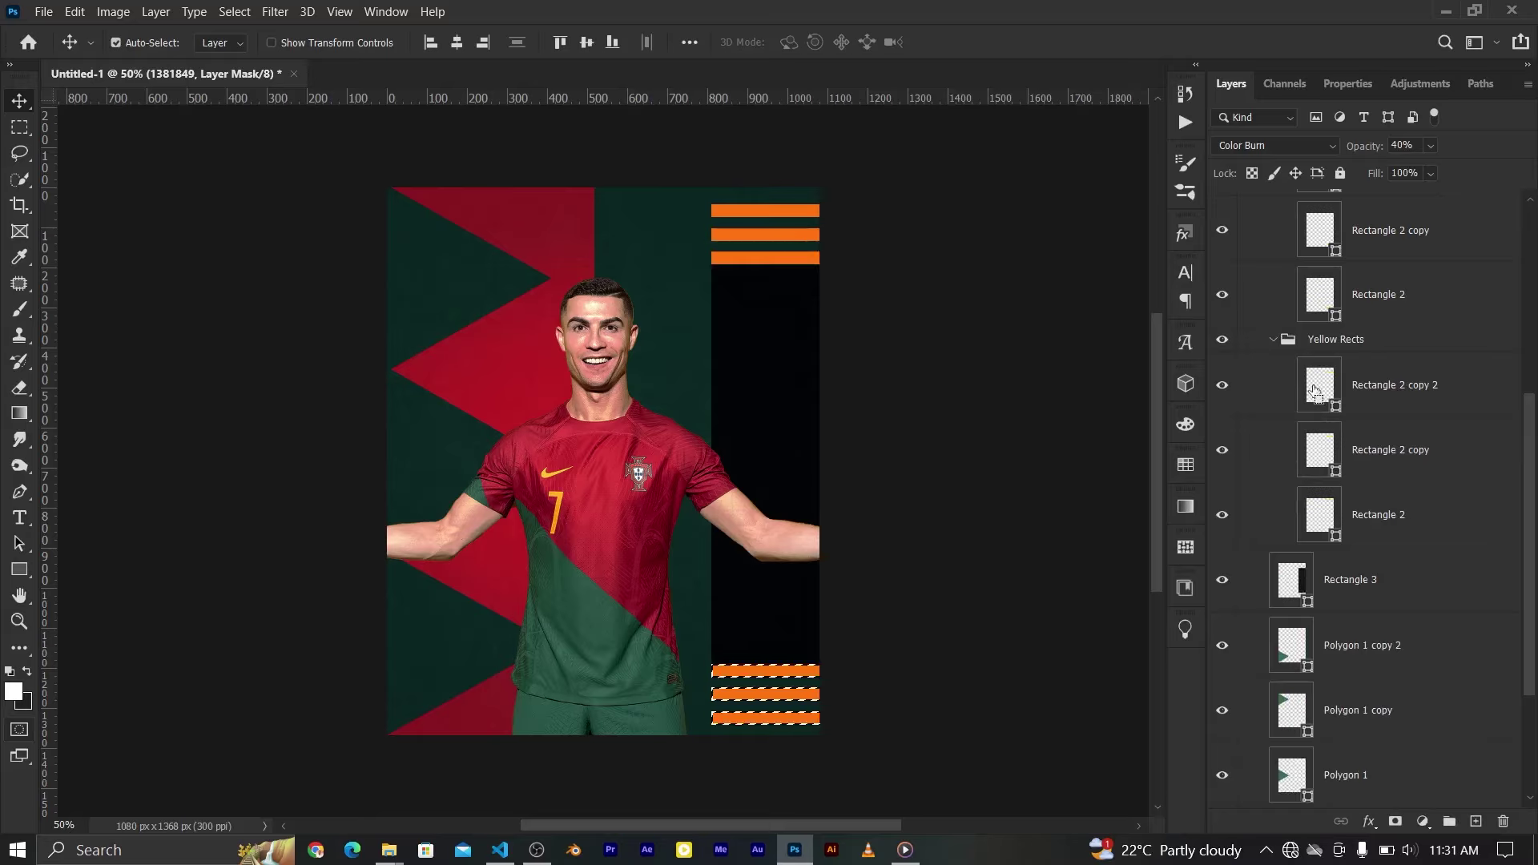
pyautogui.keyDown('ctrl'); pyautogui.keyDown('shift'); pyautogui.click(1312, 464); pyautogui.keyUp('shift'); pyautogui.keyUp('ctrl')
pyautogui.keyDown('ctrl'); pyautogui.keyDown('shift'); pyautogui.click(1320, 514); pyautogui.keyUp('shift'); pyautogui.keyUp('ctrl')
pyautogui.scroll(10, 1362, 481)
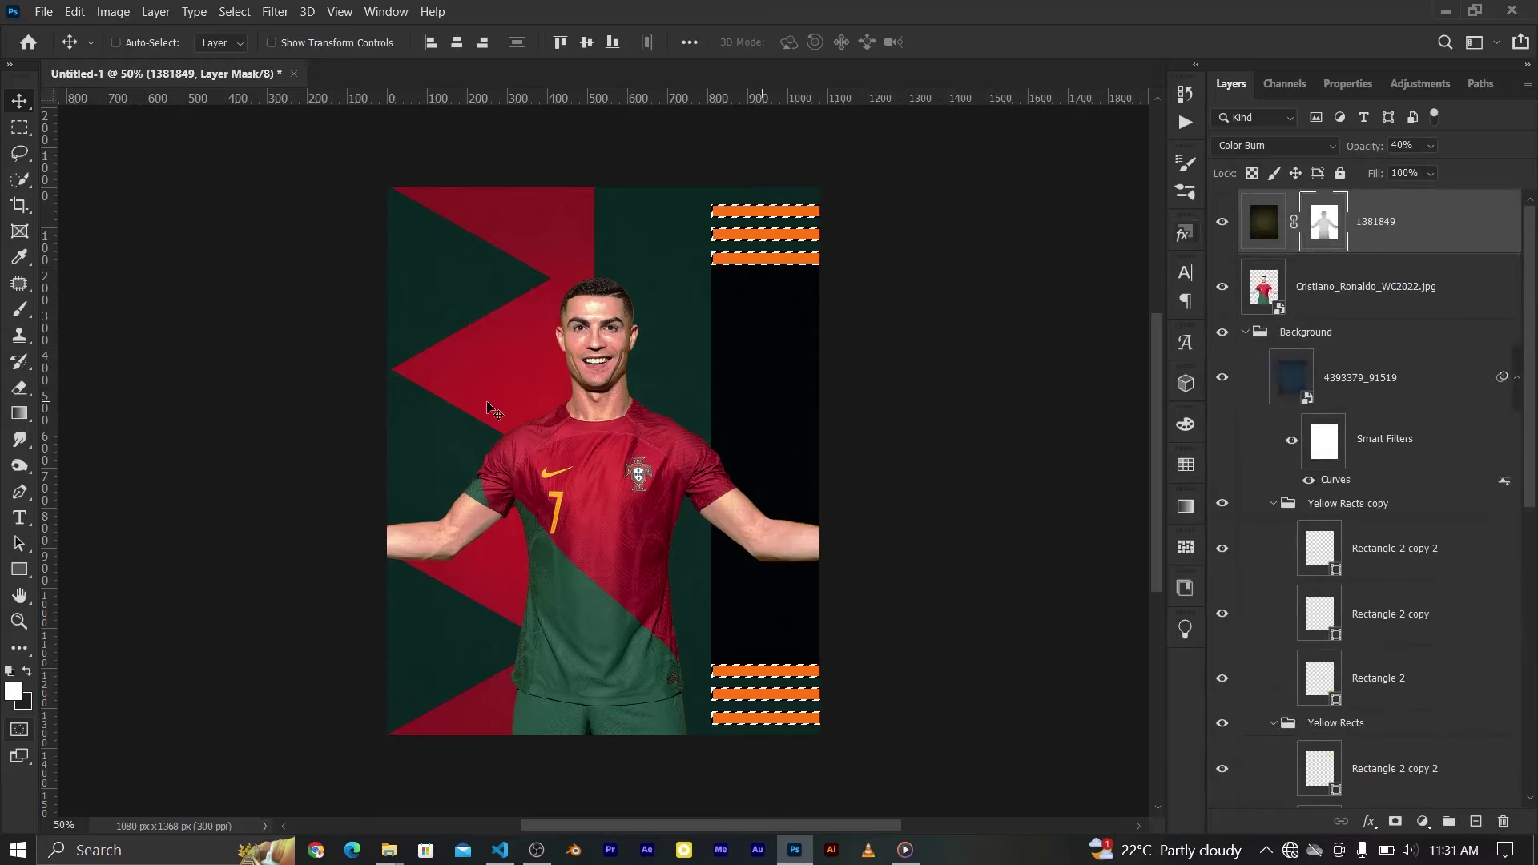
# Paint black on the texture mask over the stripes to restore their yellow, then deselect
pyautogui.click(20, 310)
pyautogui.press('x')
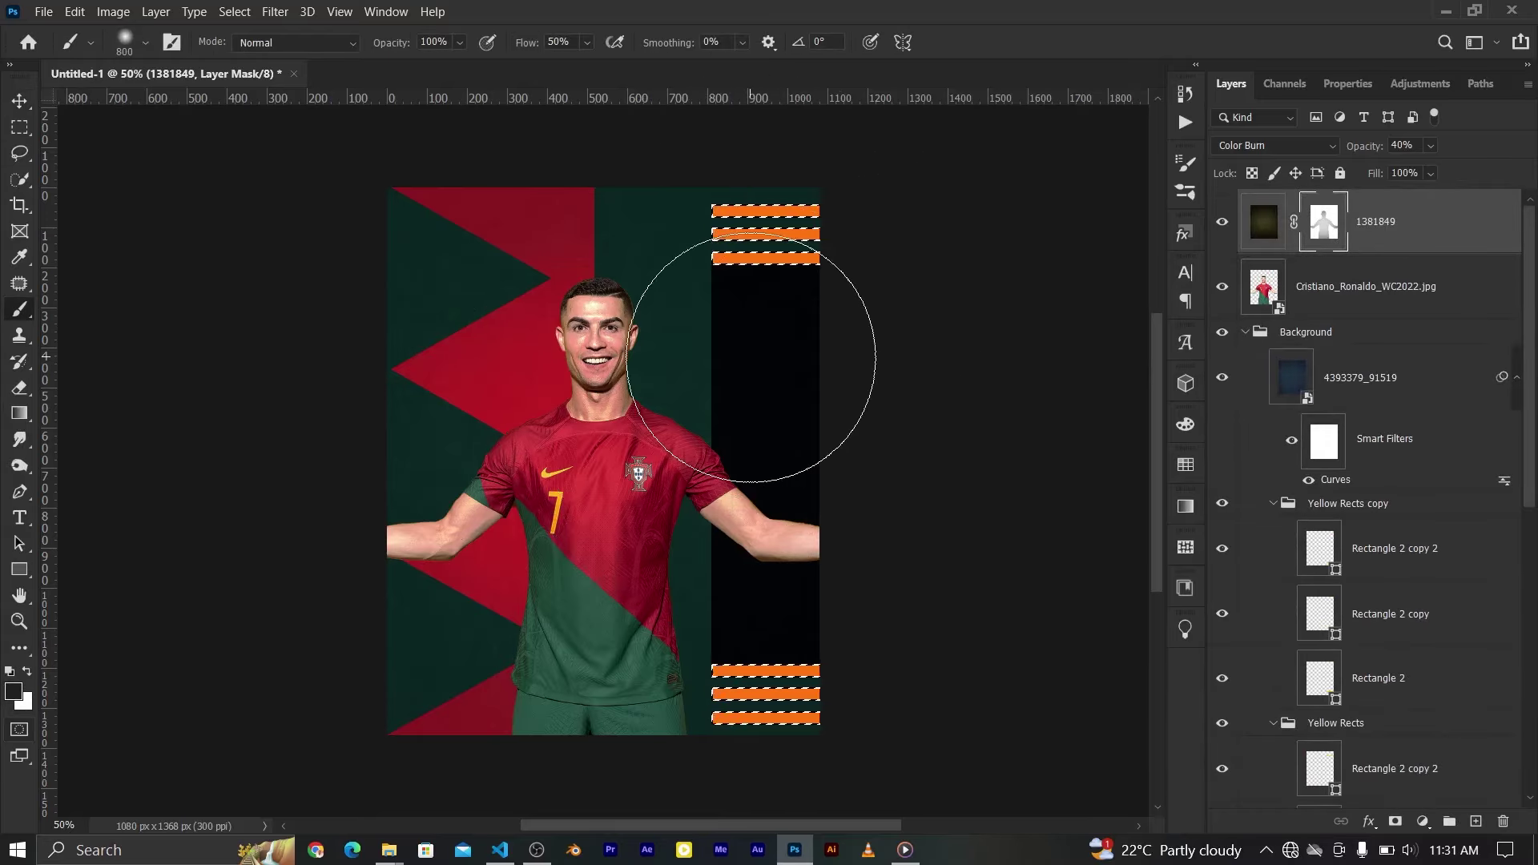
pyautogui.moveTo(521, 46); pyautogui.dragTo(577, 46)
pyautogui.moveTo(837, 241); pyautogui.dragTo(618, 258)
pyautogui.moveTo(545, 713); pyautogui.dragTo(772, 224)
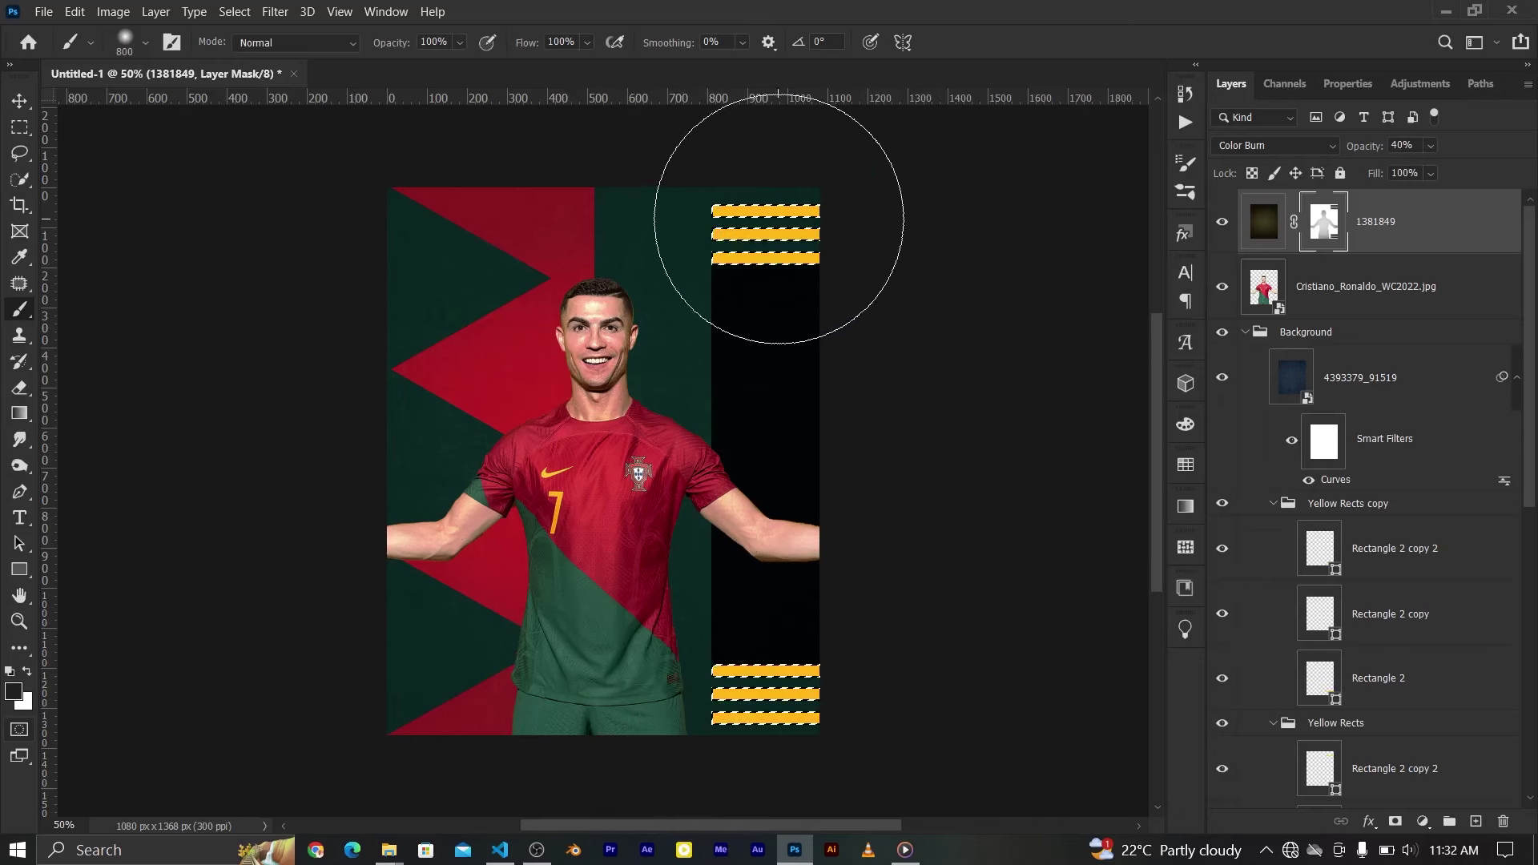
pyautogui.hotkey('ctrl', 'd')
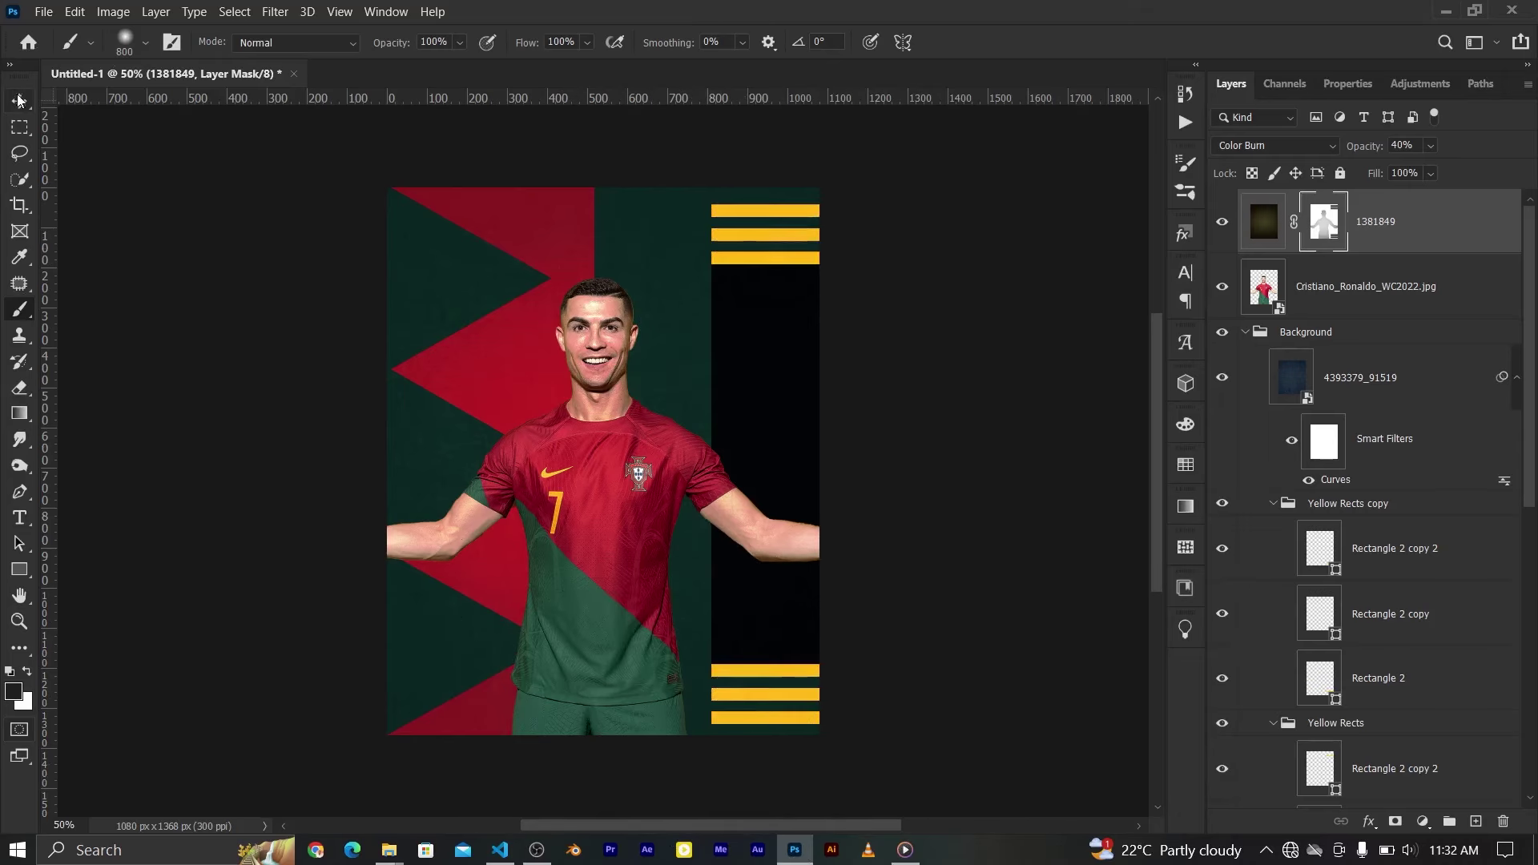
# Fit the poster on screen and collapse the Background group
pyautogui.click(17, 100)
pyautogui.hotkey('ctrl', '0')
pyautogui.click(1378, 286)
# Add a Curves 1 adjustment above the Cristiano_Ronaldo_WC2022.jpg photo, pulling the curve down to darken
pyautogui.click(1244, 332)
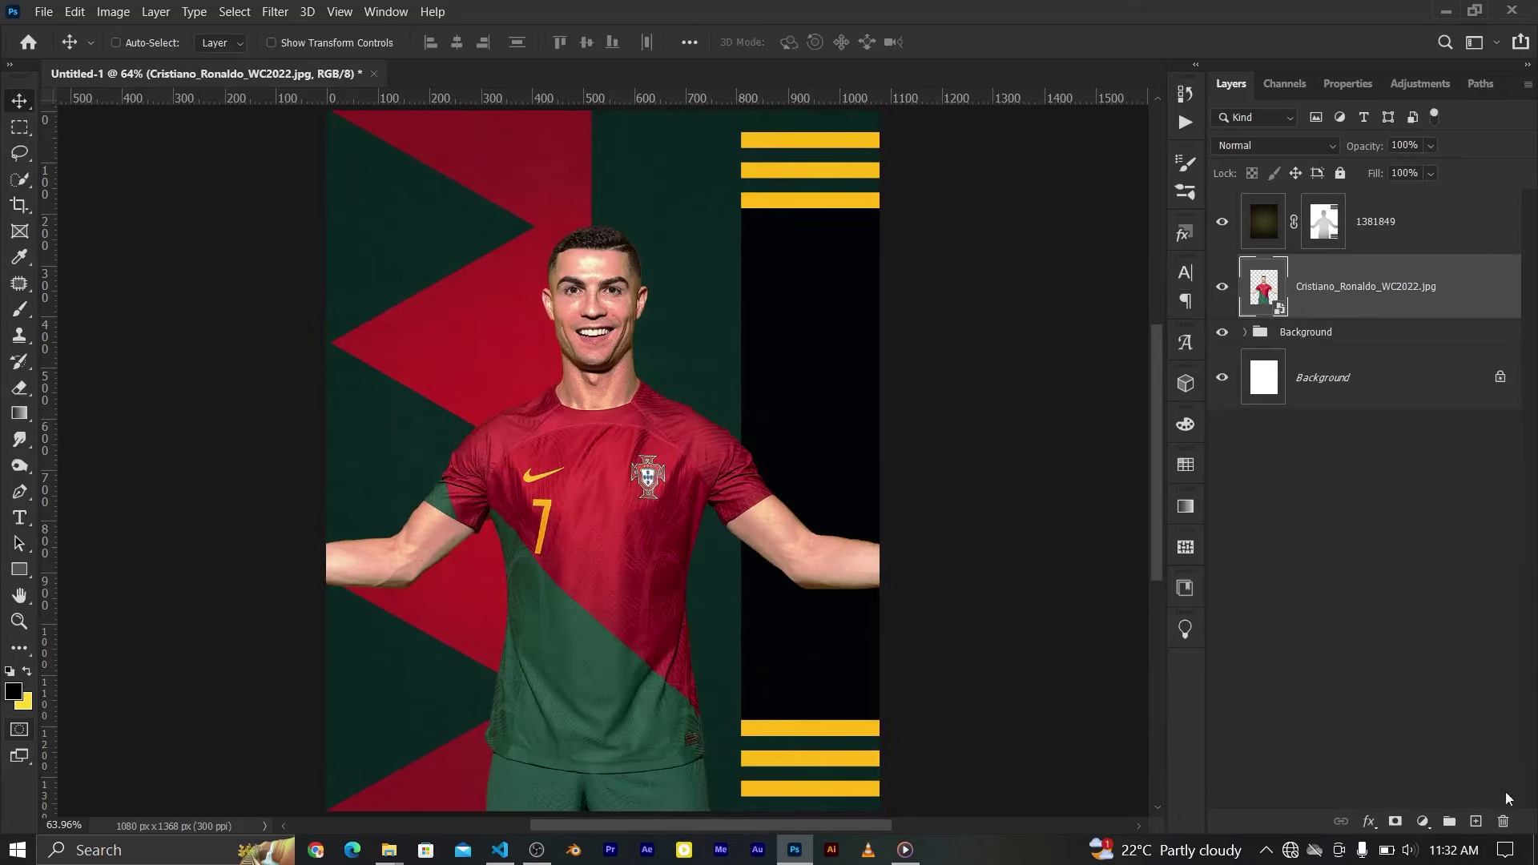
pyautogui.click(1423, 821)
pyautogui.click(1410, 569)
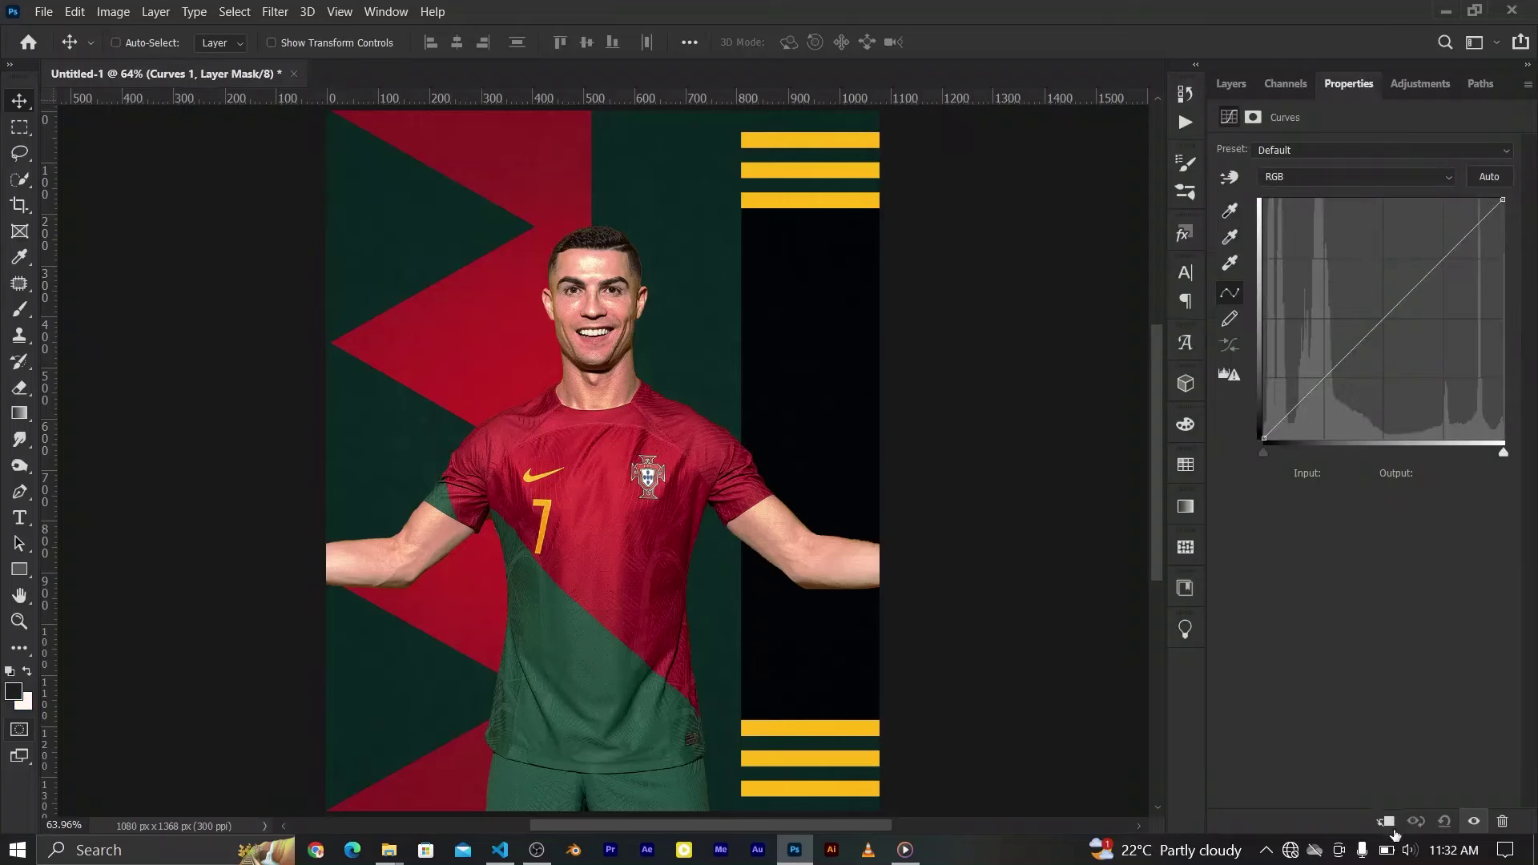
pyautogui.moveTo(1326, 378); pyautogui.dragTo(1329, 401)
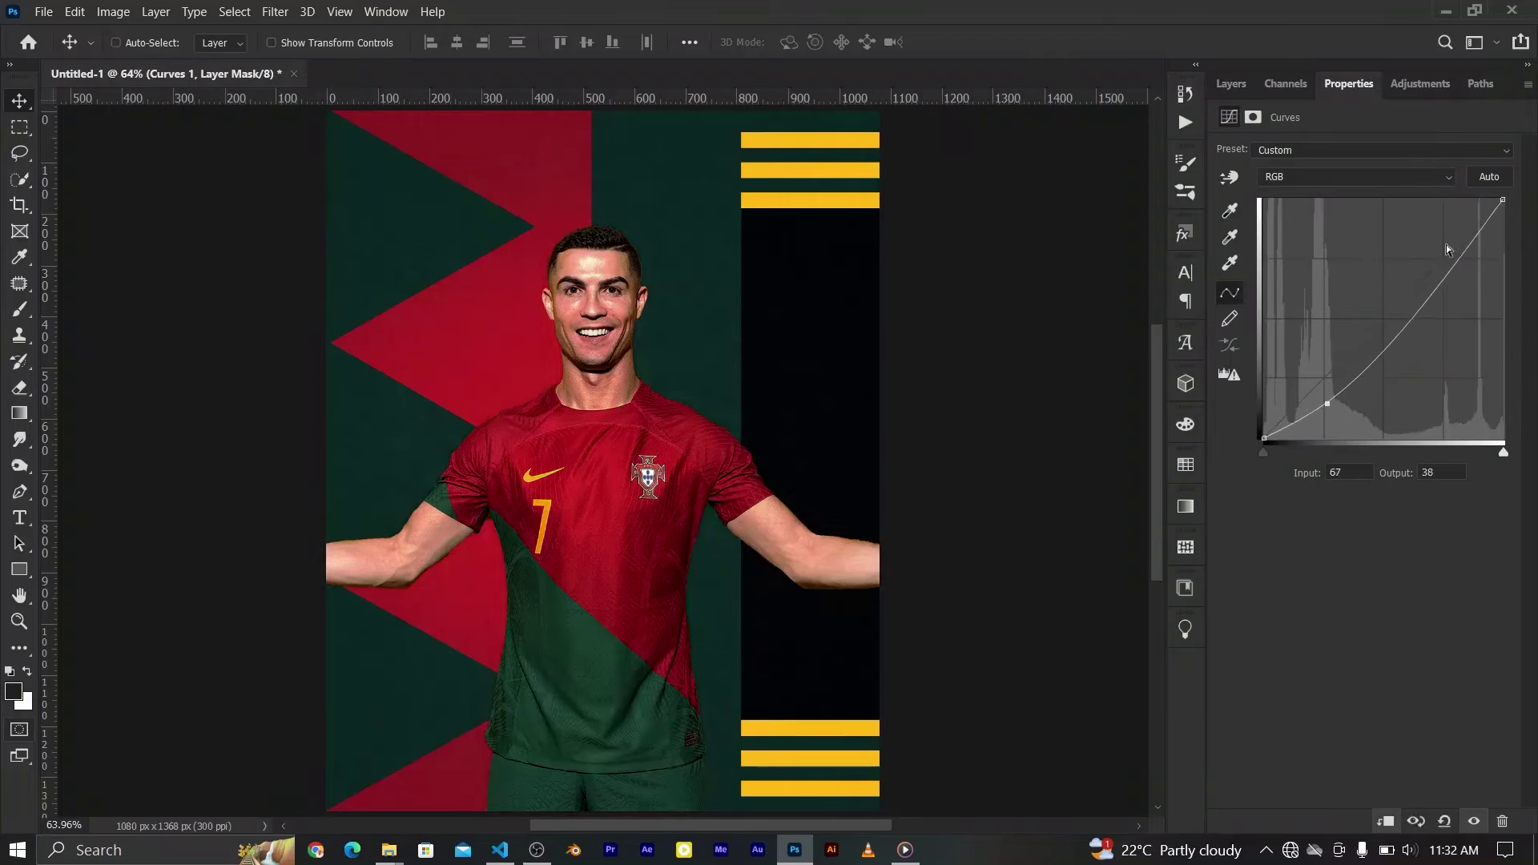
pyautogui.moveTo(1454, 263); pyautogui.dragTo(1454, 258)
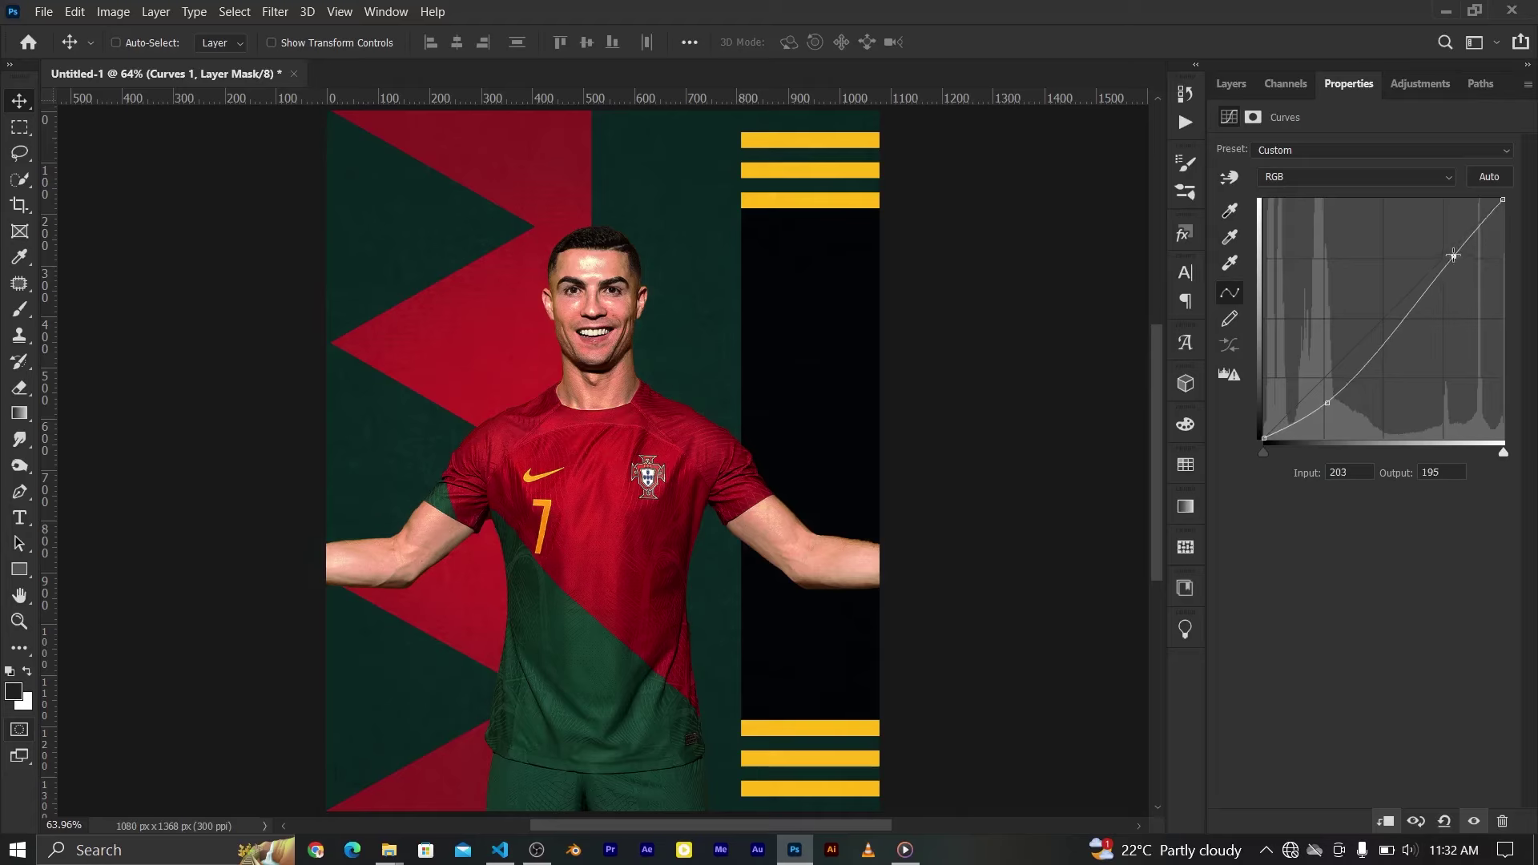
pyautogui.moveTo(1328, 403); pyautogui.dragTo(1330, 409)
pyautogui.click(1231, 83)
# Drag a gradient on the Curves 1 mask within the player's outline selection
pyautogui.keyDown('ctrl'); pyautogui.click(1263, 353); pyautogui.keyUp('ctrl')
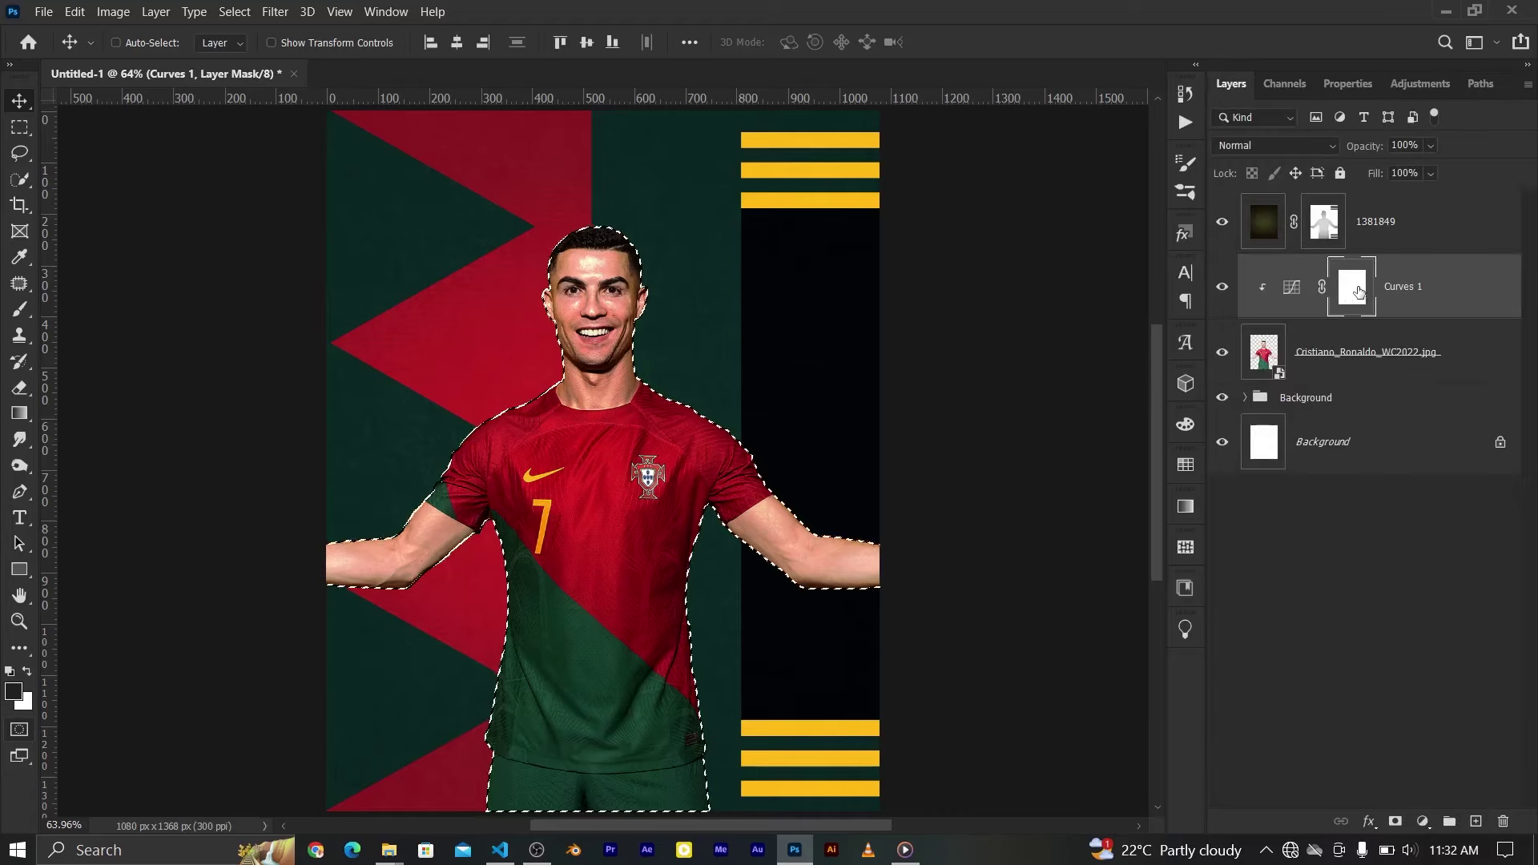
pyautogui.press('g')
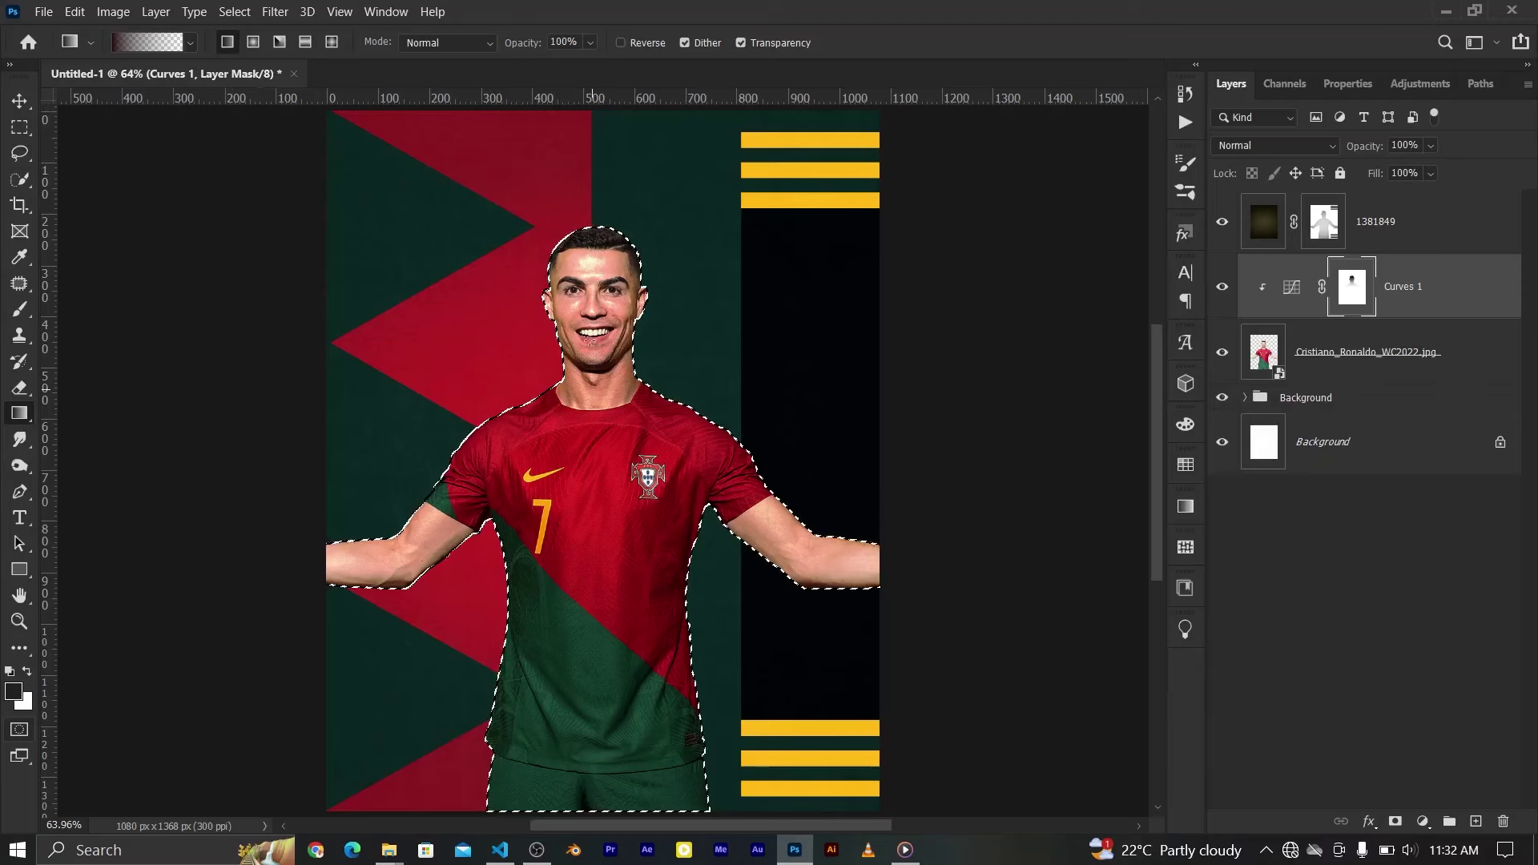
pyautogui.moveTo(615, 286); pyautogui.dragTo(618, 489)
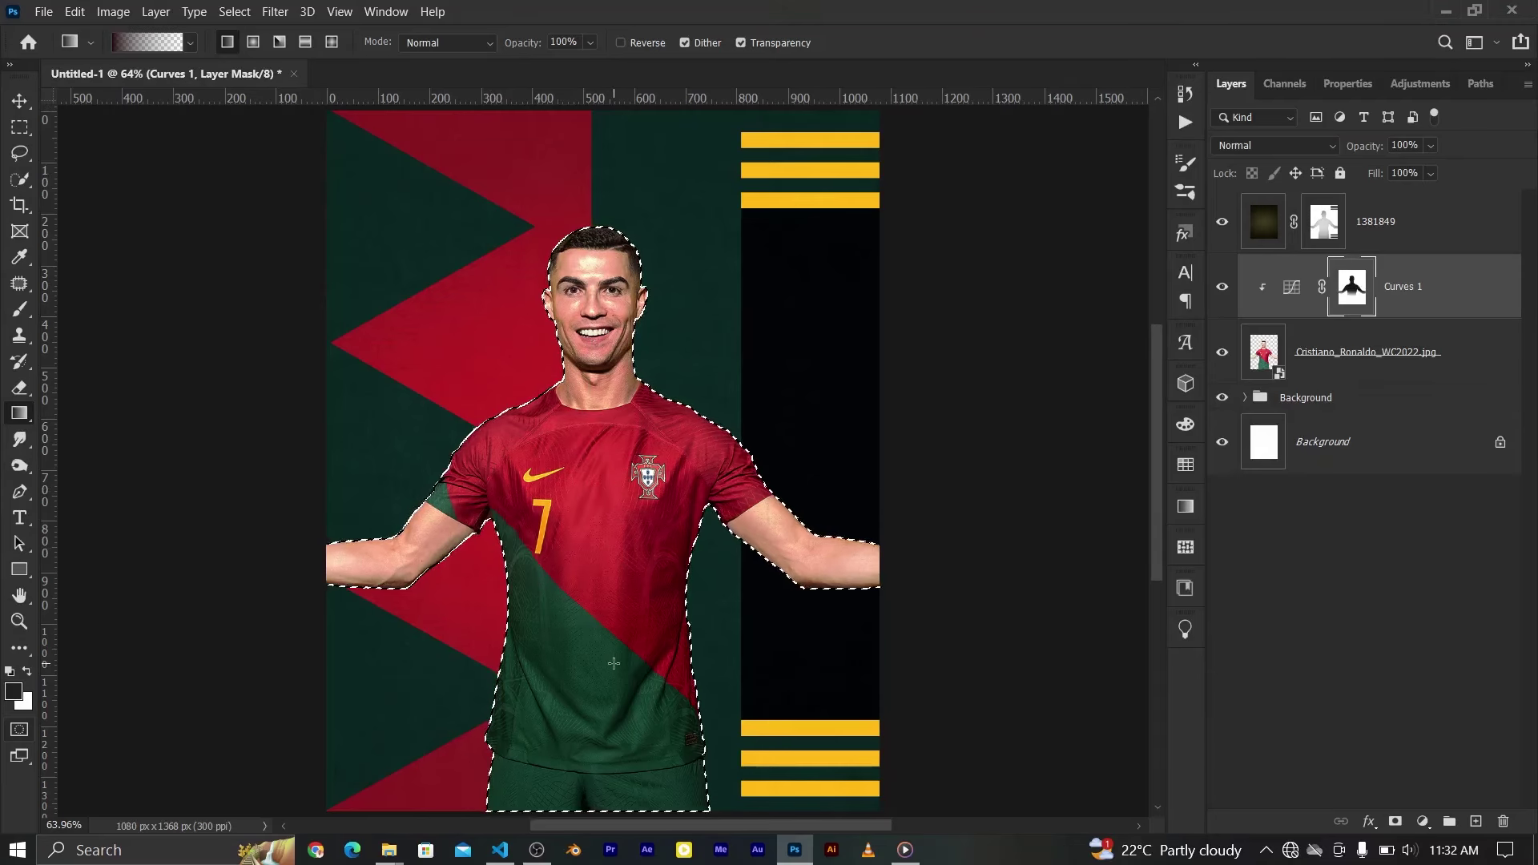
pyautogui.hotkey('ctrl', 'd')
pyautogui.click(1291, 295)
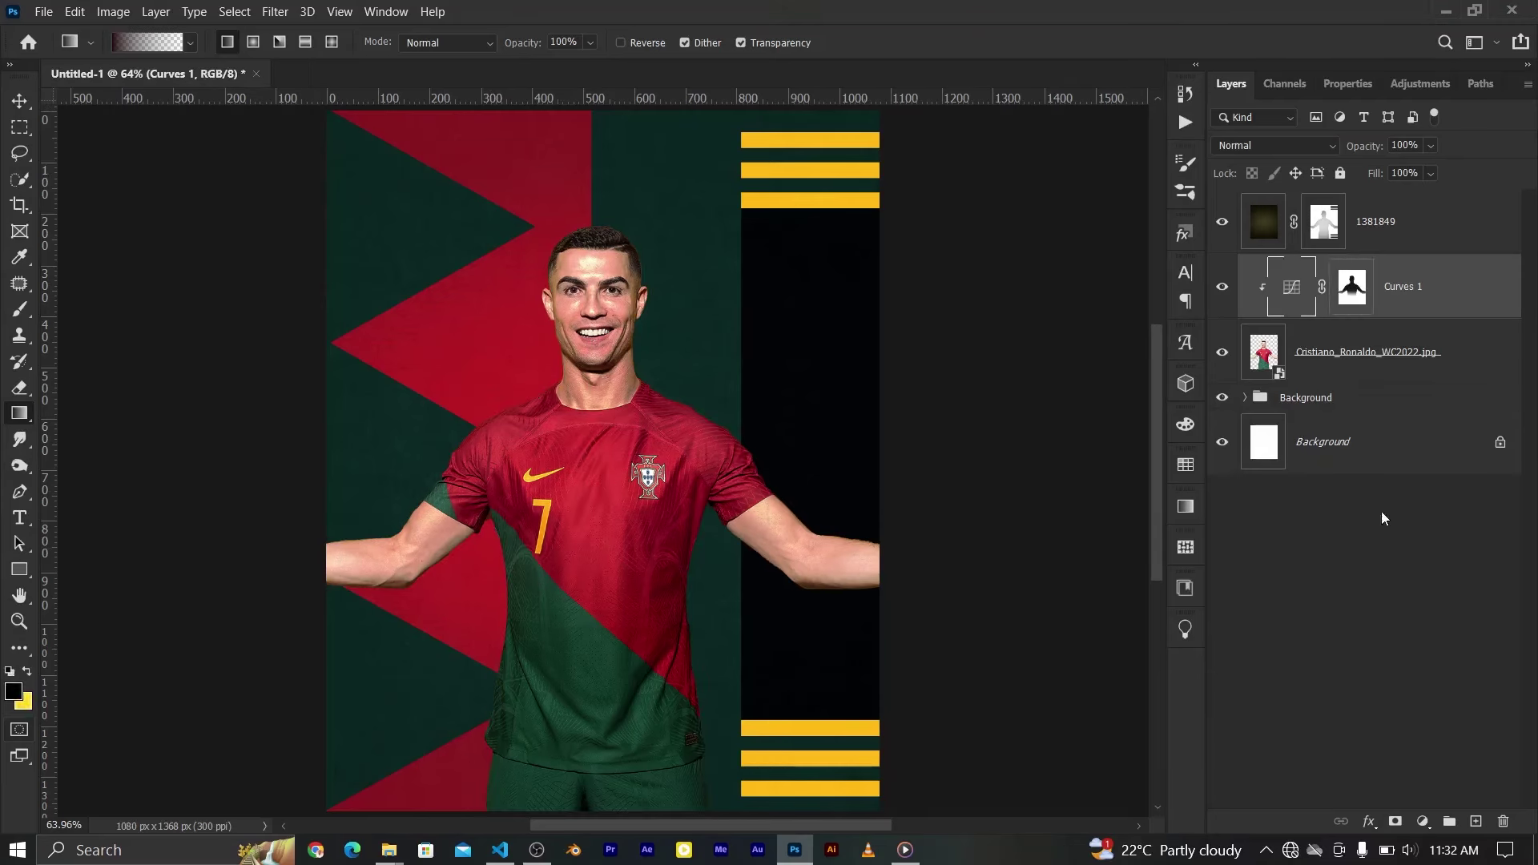
# Add a Curves 2 adjustment with a lowered midpoint and clip it to the player photo
pyautogui.click(1423, 823)
pyautogui.click(1410, 574)
pyautogui.moveTo(1381, 322); pyautogui.dragTo(1395, 333)
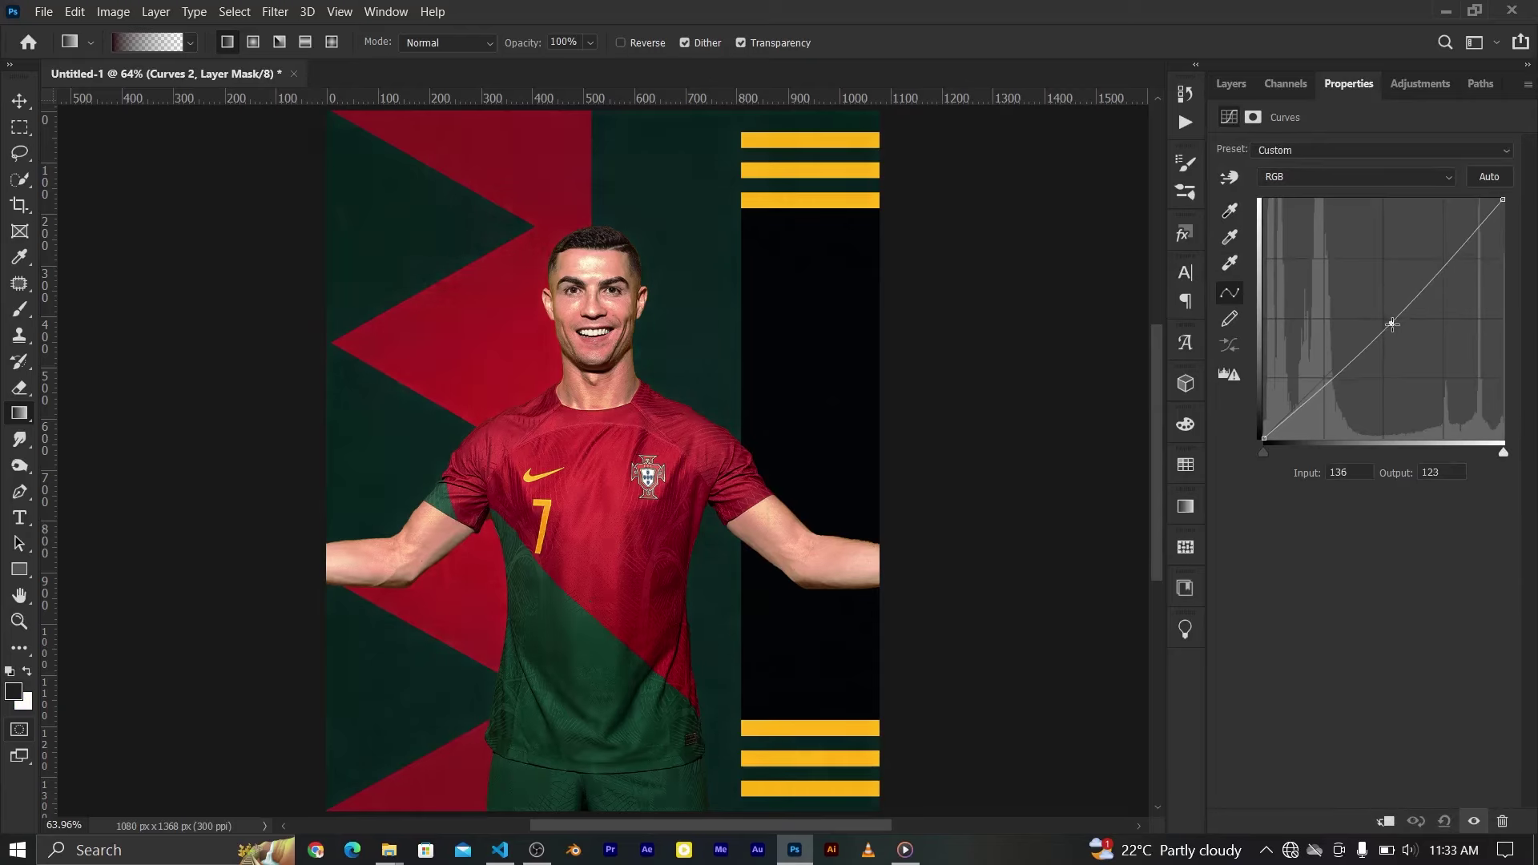
pyautogui.click(1231, 84)
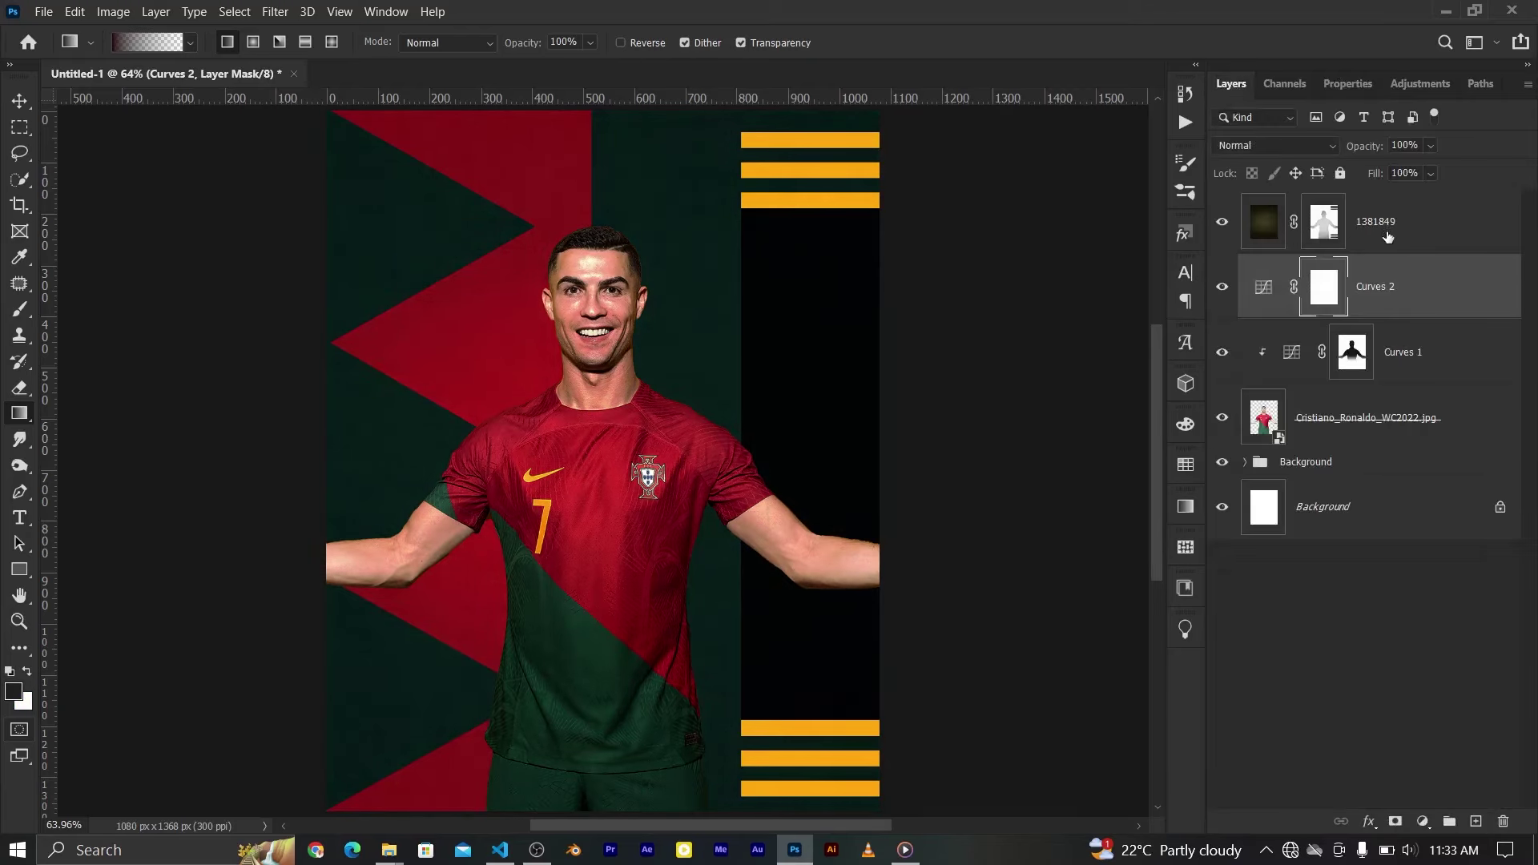
pyautogui.rightClick(1377, 290)
pyautogui.click(1189, 370)
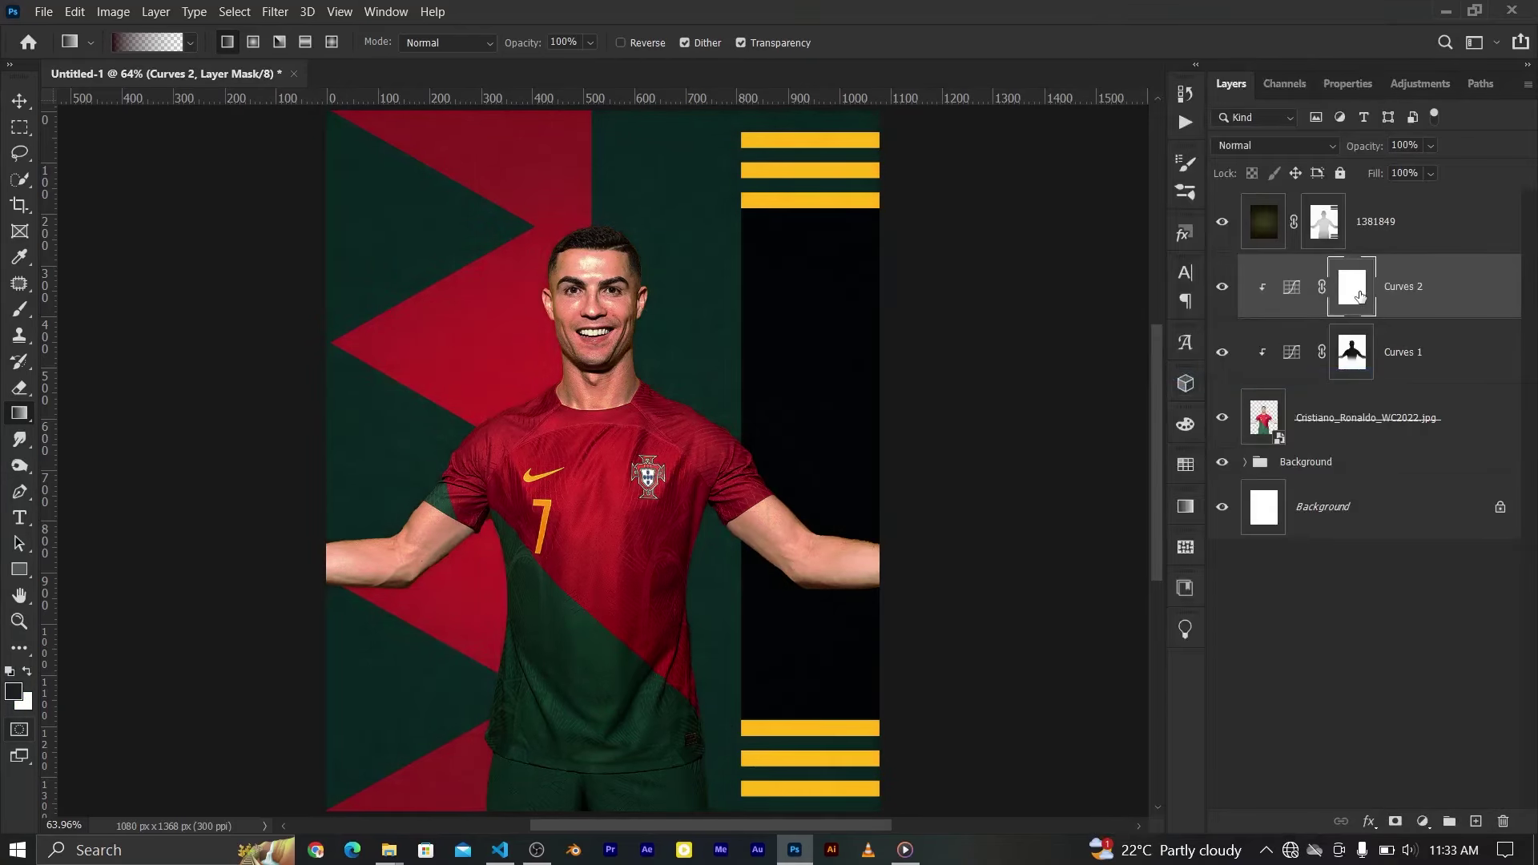
# Within the player selection, paint black at 30% flow and 70% opacity over his neck and shoulder
pyautogui.keyDown('ctrl'); pyautogui.click(1280, 412); pyautogui.keyUp('ctrl')
pyautogui.press('b')
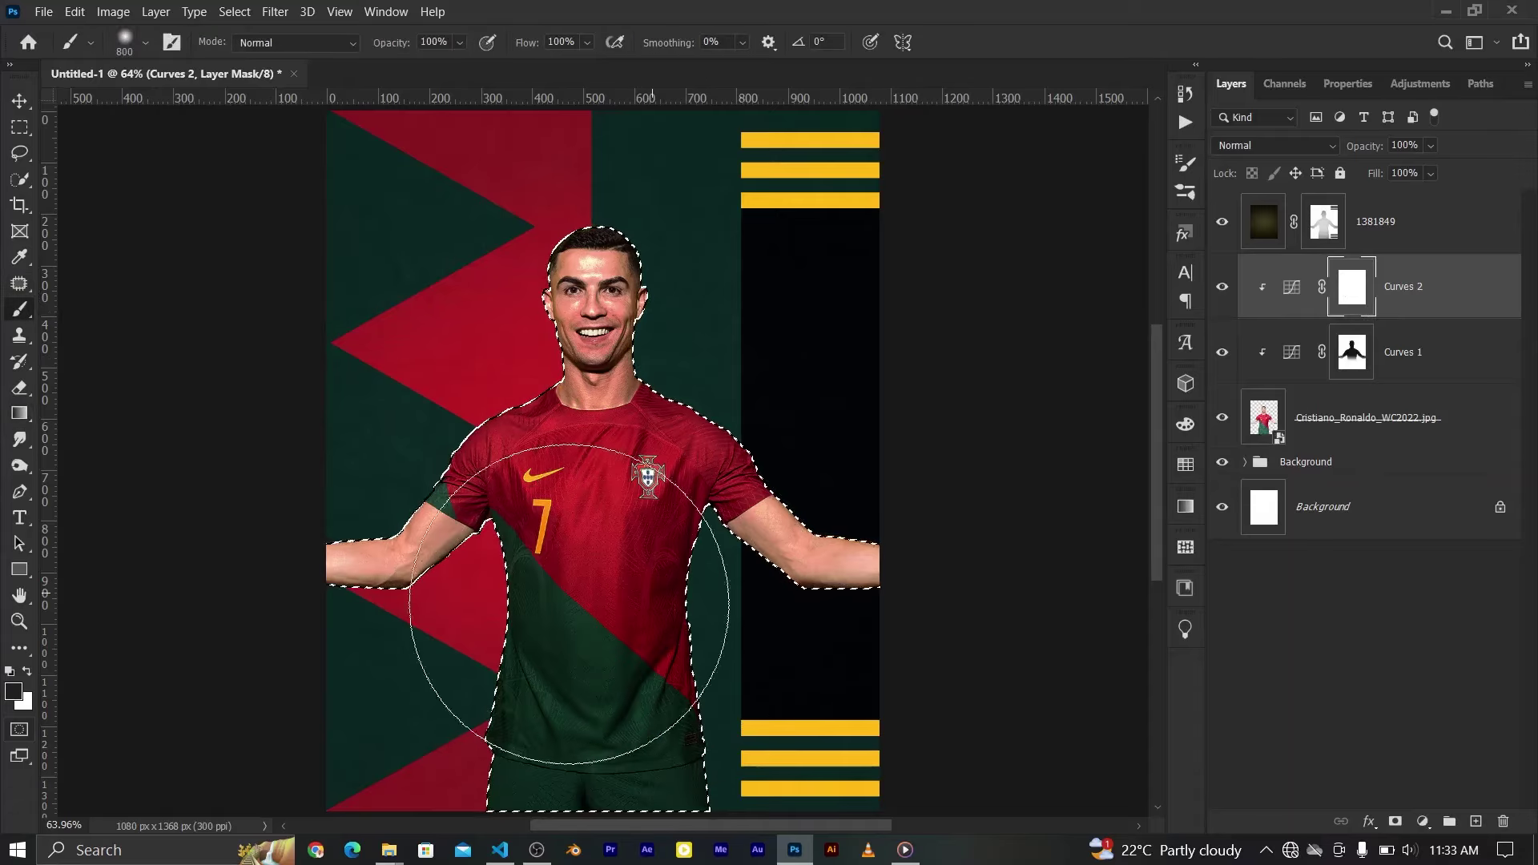
pyautogui.press('[')
pyautogui.press('[')
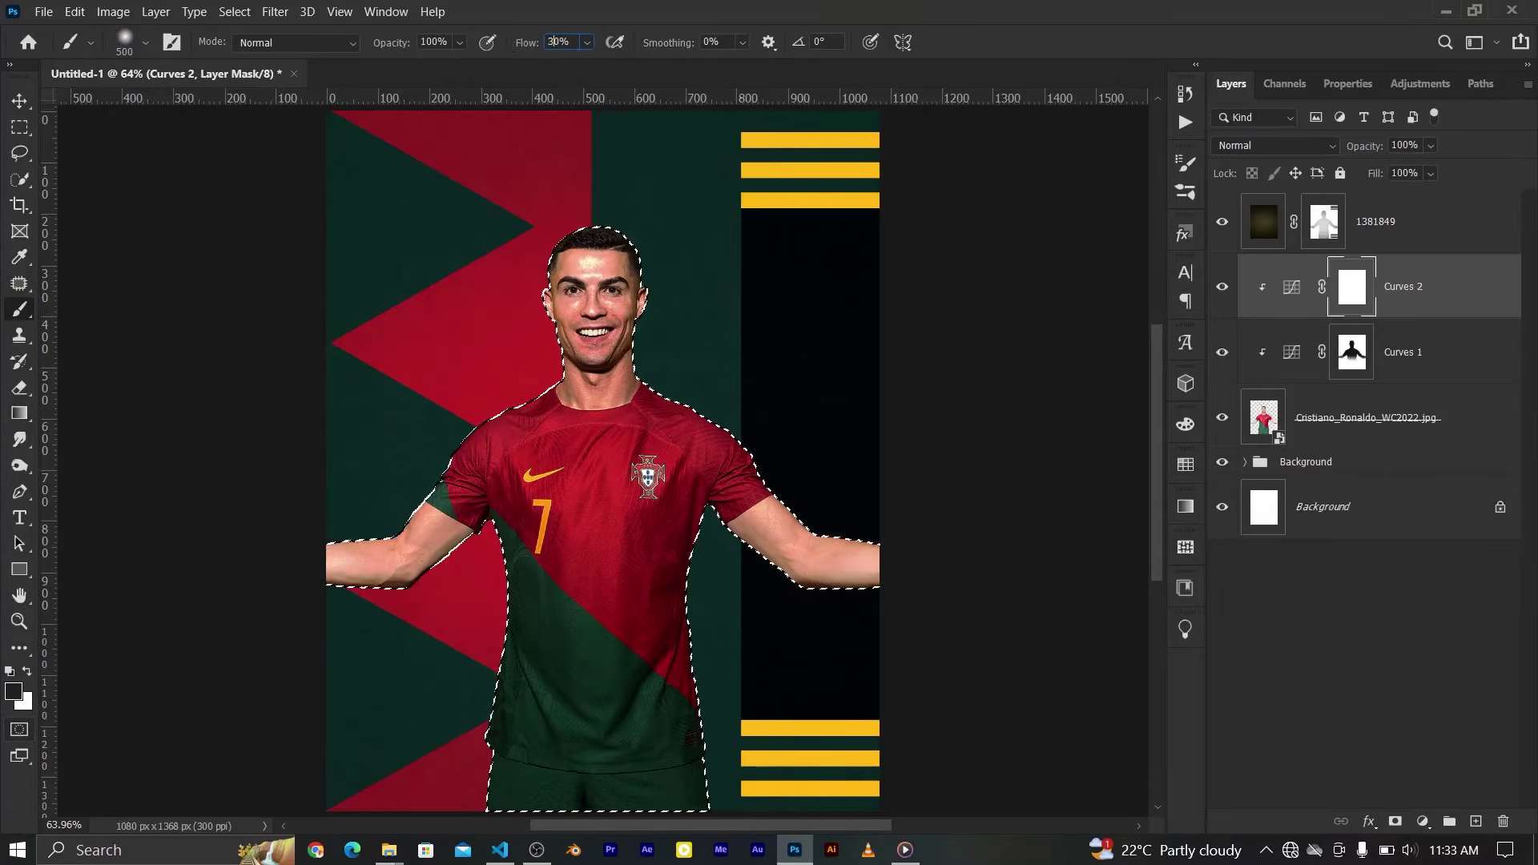
pyautogui.hotkey('shift', '3')
pyautogui.press('7')
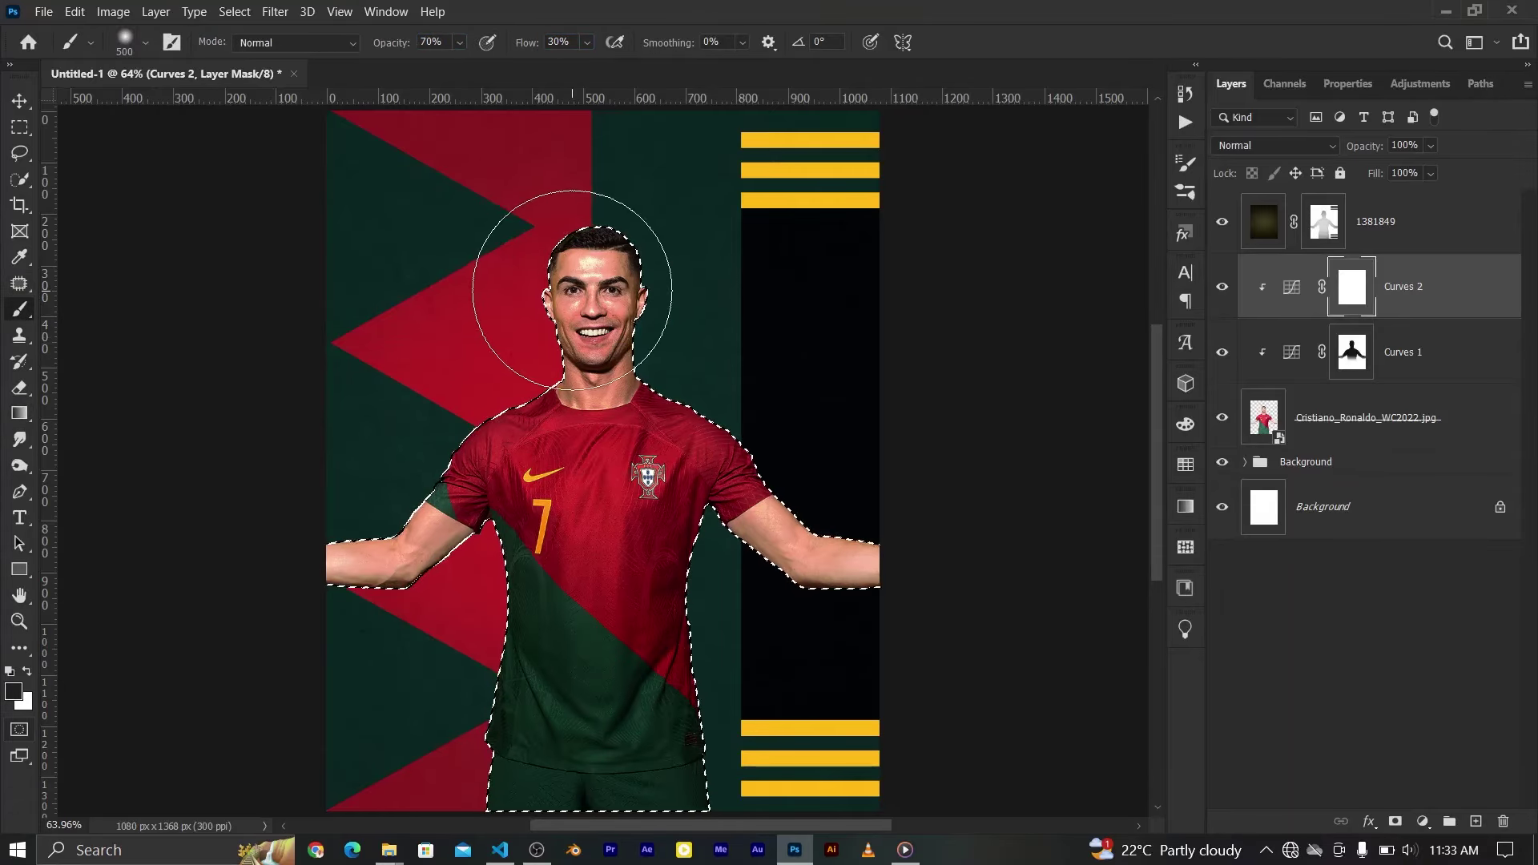
pyautogui.moveTo(561, 340); pyautogui.dragTo(522, 302)
pyautogui.press('[')
pyautogui.press('[')
pyautogui.press('[')
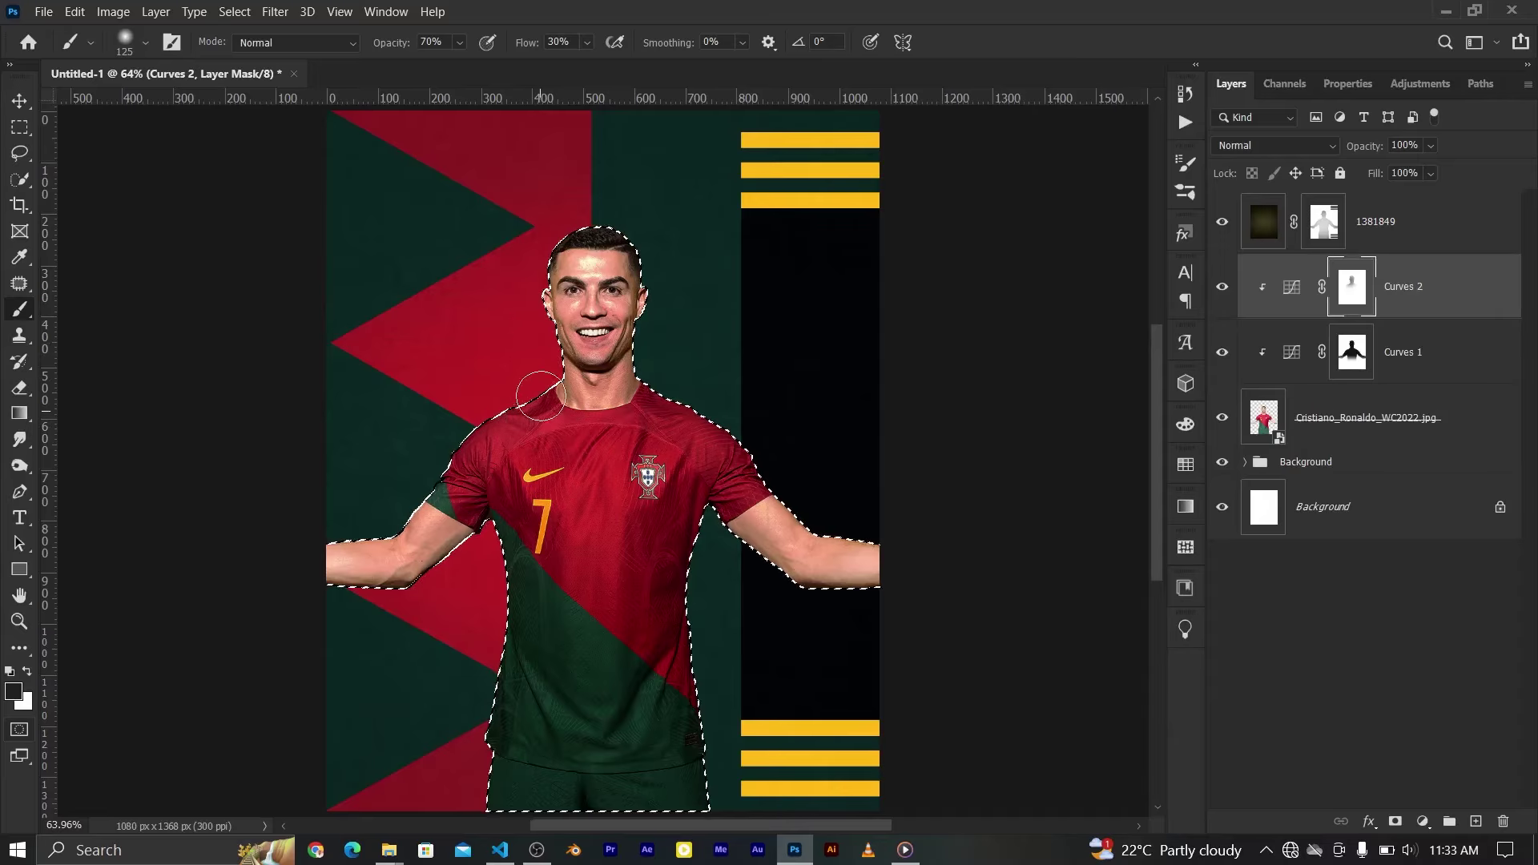
pyautogui.moveTo(739, 446); pyautogui.dragTo(641, 393)
# Zoom in with a smaller brush to inspect the player, then fit the poster and deselect
pyautogui.hotkey('ctrl', '1')
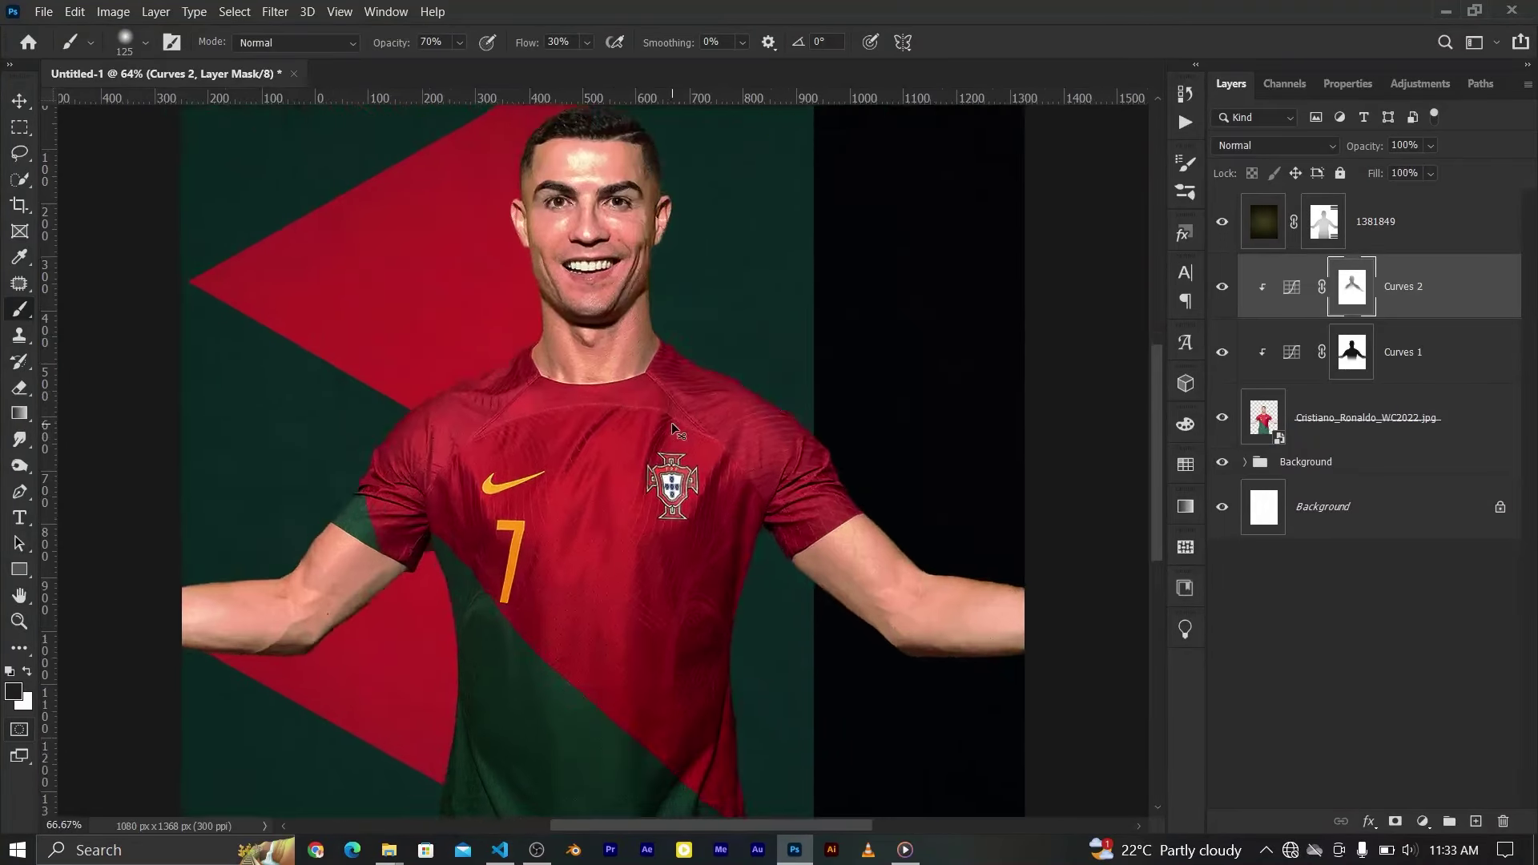
pyautogui.press('[')
pyautogui.press('[')
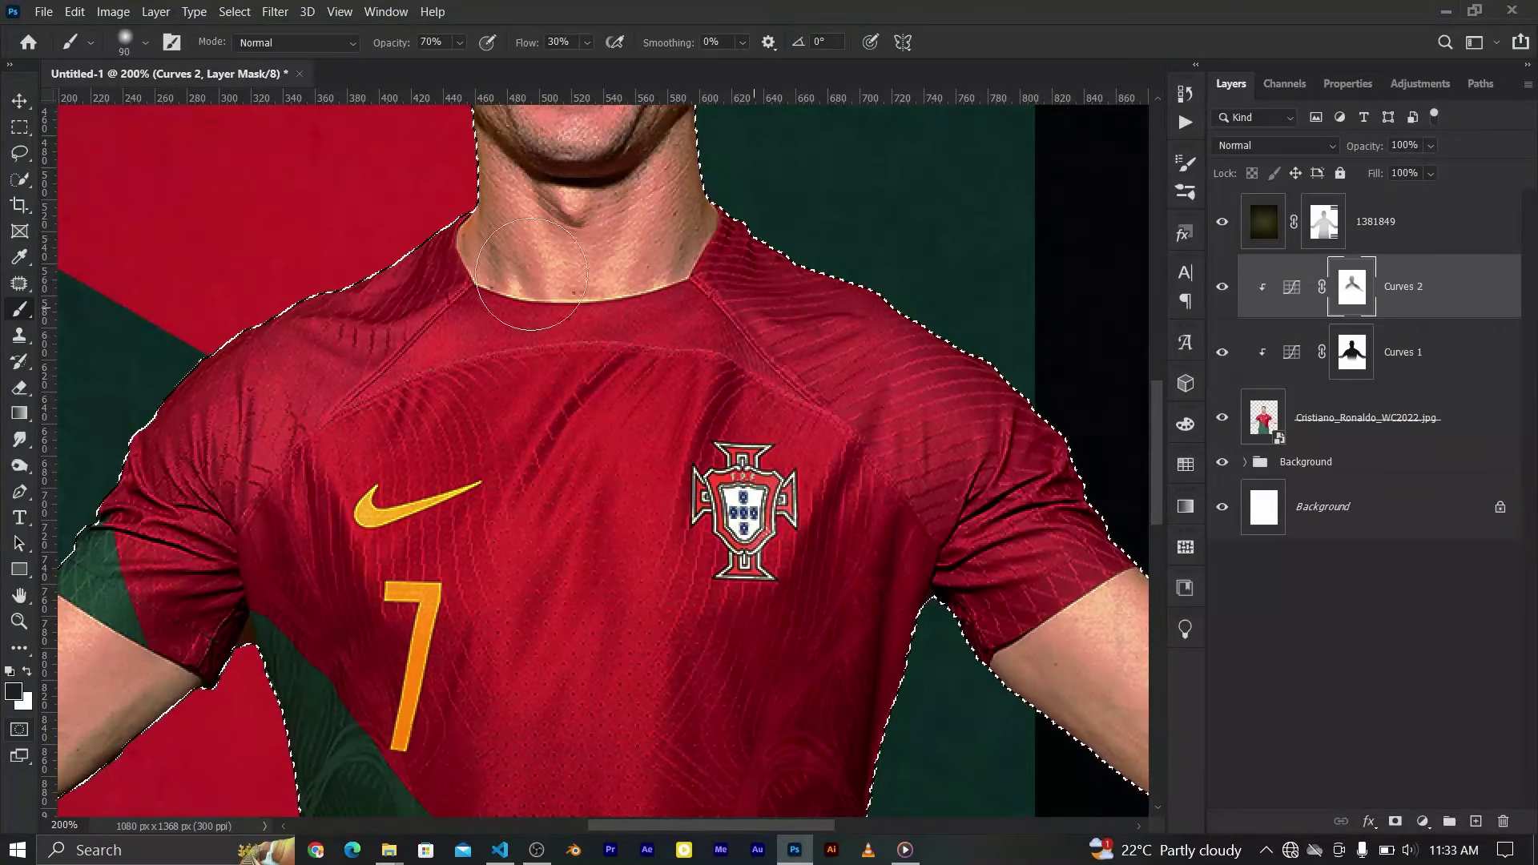
pyautogui.scroll(5, 502, 270)
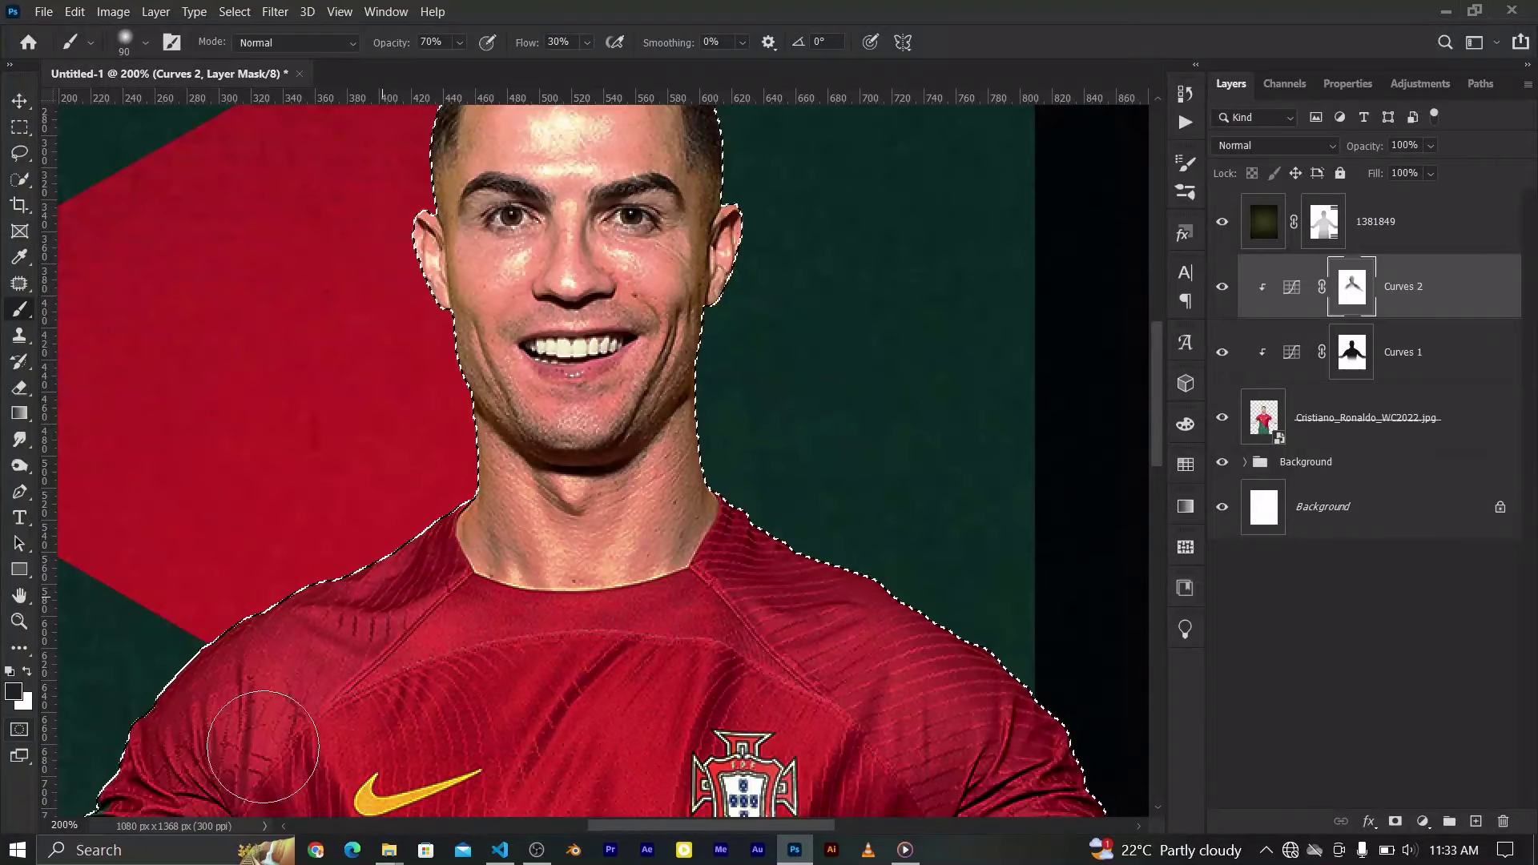
pyautogui.scroll(-3, 335, 539)
pyautogui.hscroll(-1, 209, 553)
pyautogui.hscroll(-8, 703, 412)
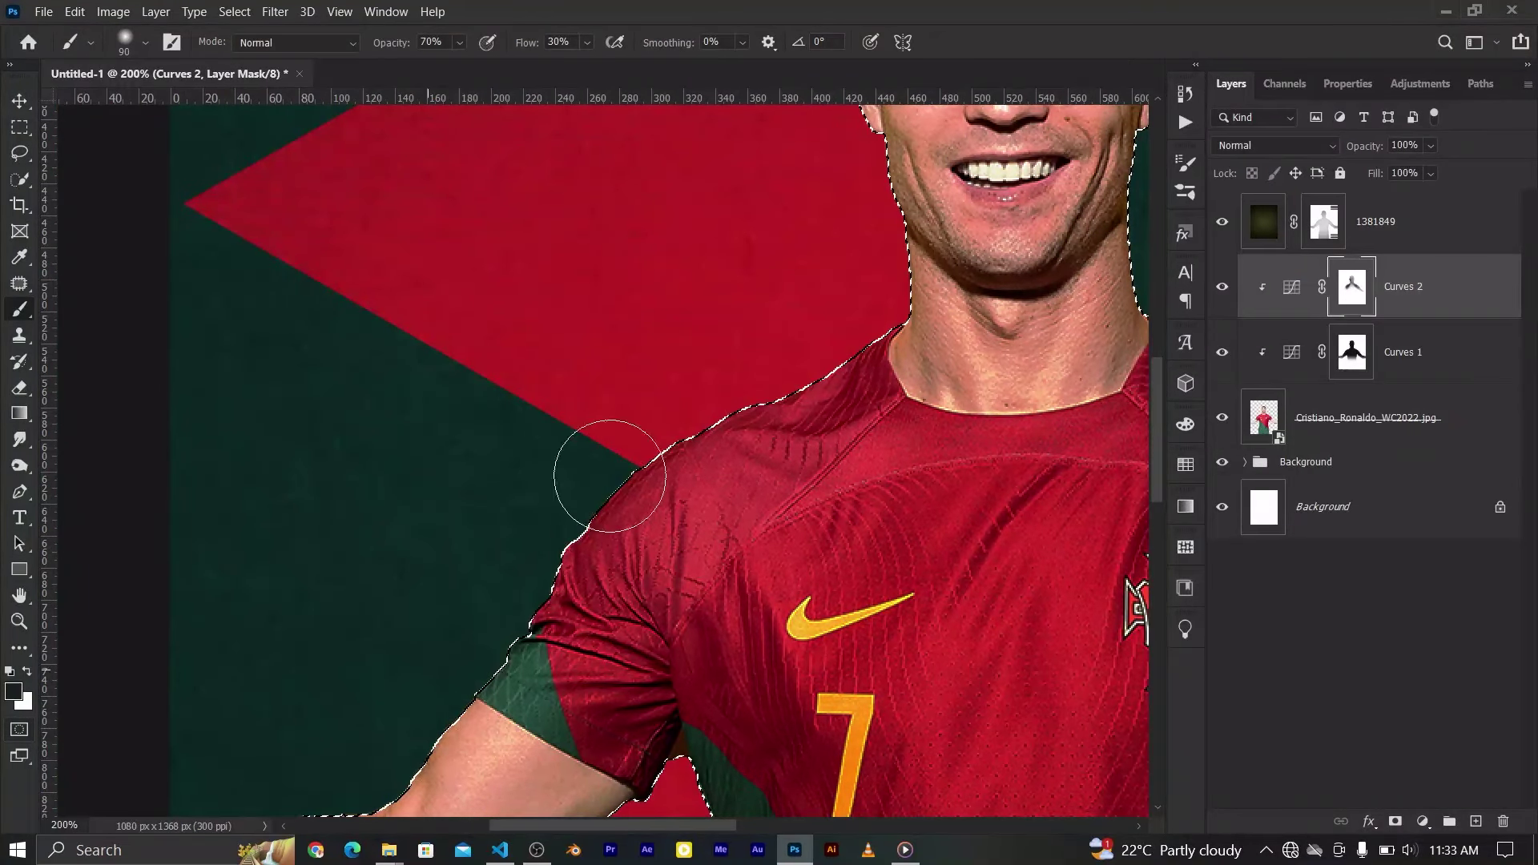
pyautogui.hscroll(10, 641, 433)
pyautogui.scroll(-6, 357, 585)
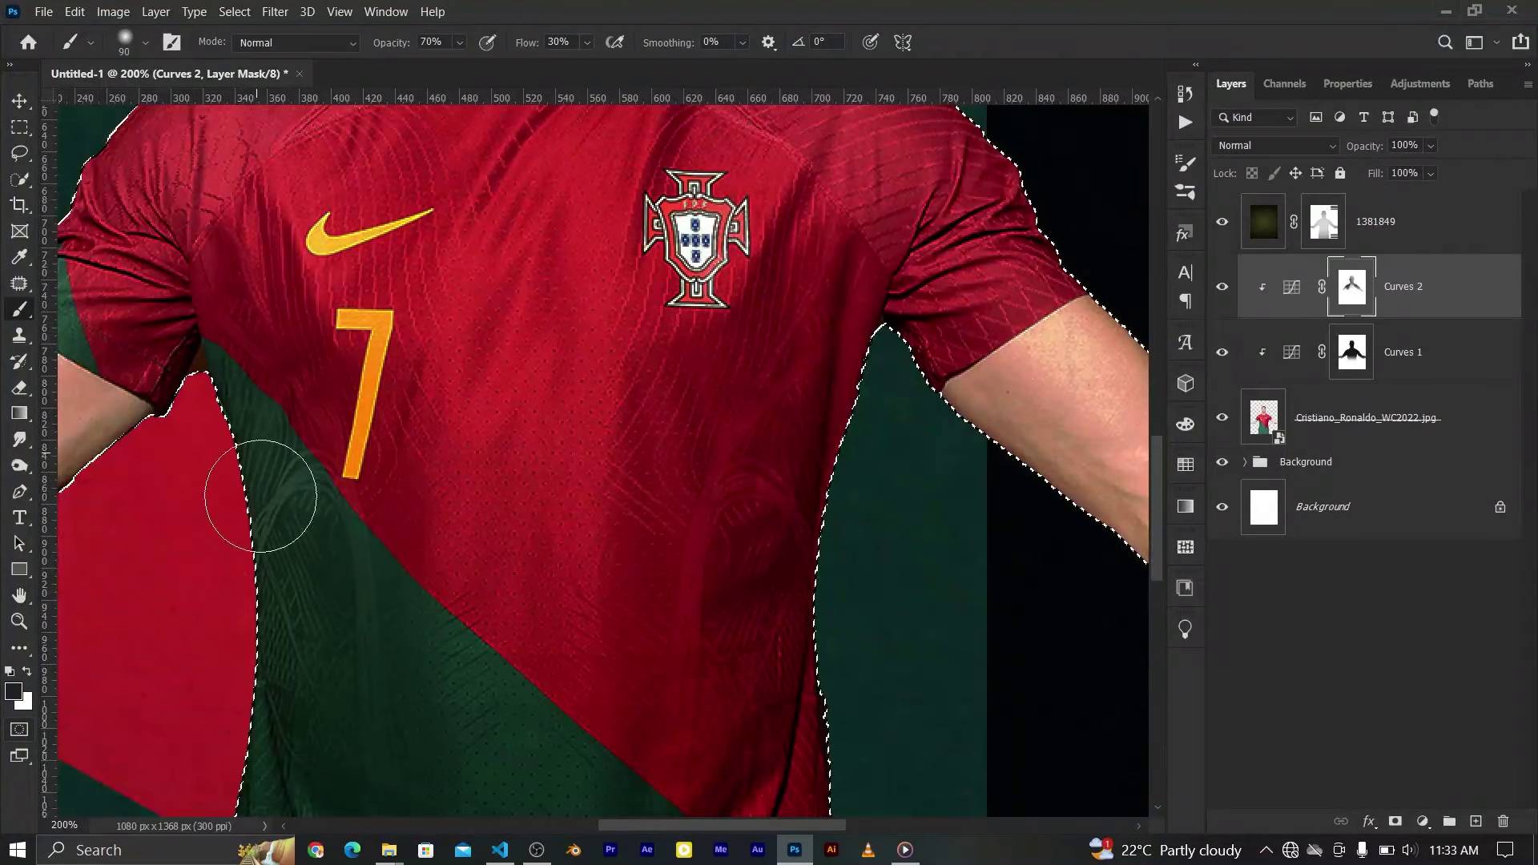
pyautogui.hotkey('ctrl', '0')
pyautogui.hotkey('ctrl', 'd')
# Toggle Curves 2 to compare, then add a brightening Curves 3 clipped to the player photo
pyautogui.press('v')
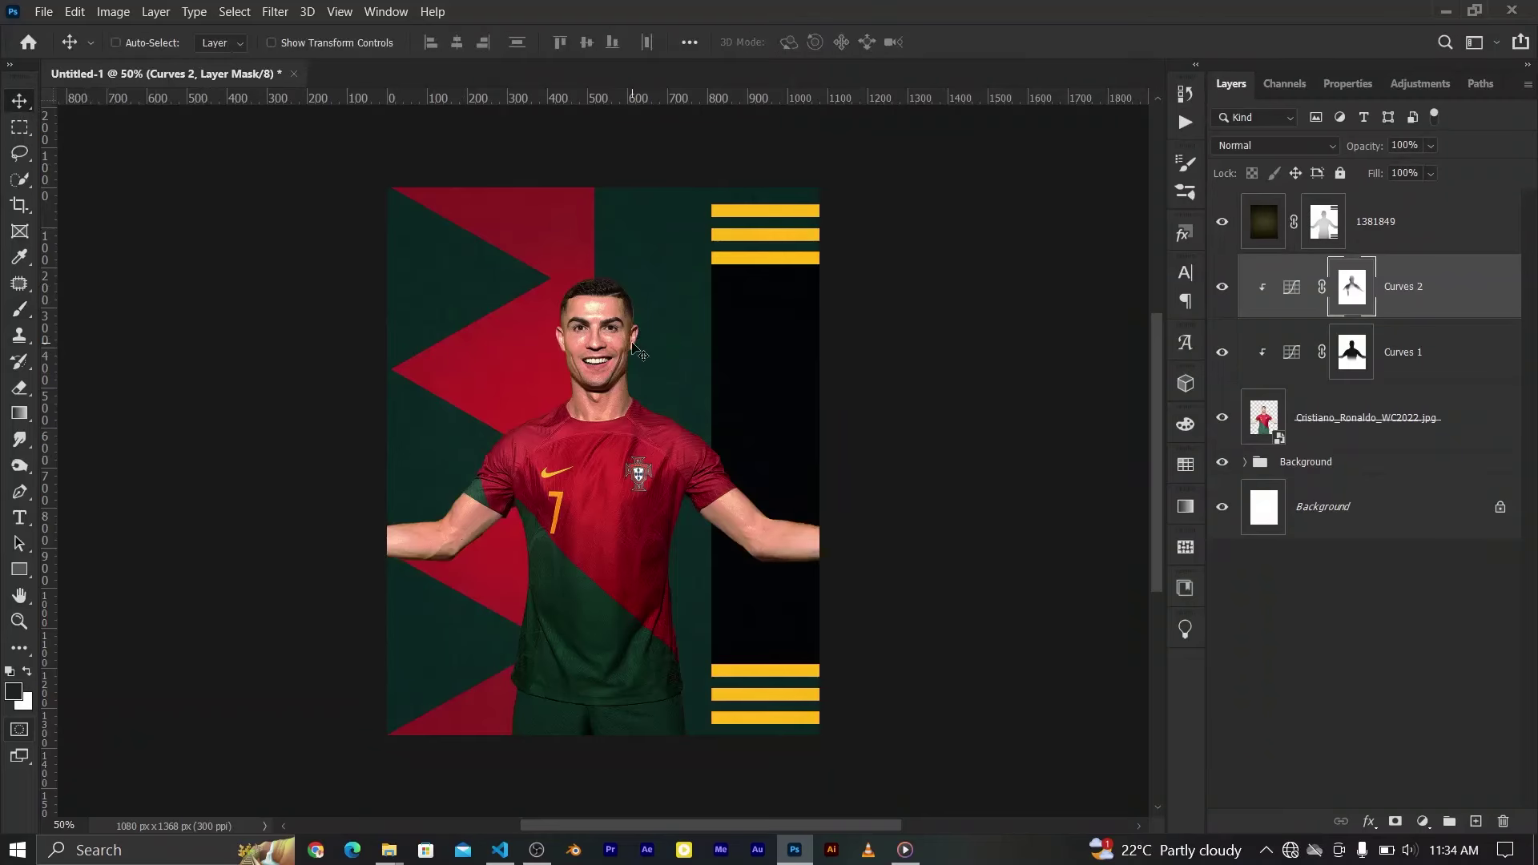
pyautogui.click(1222, 287)
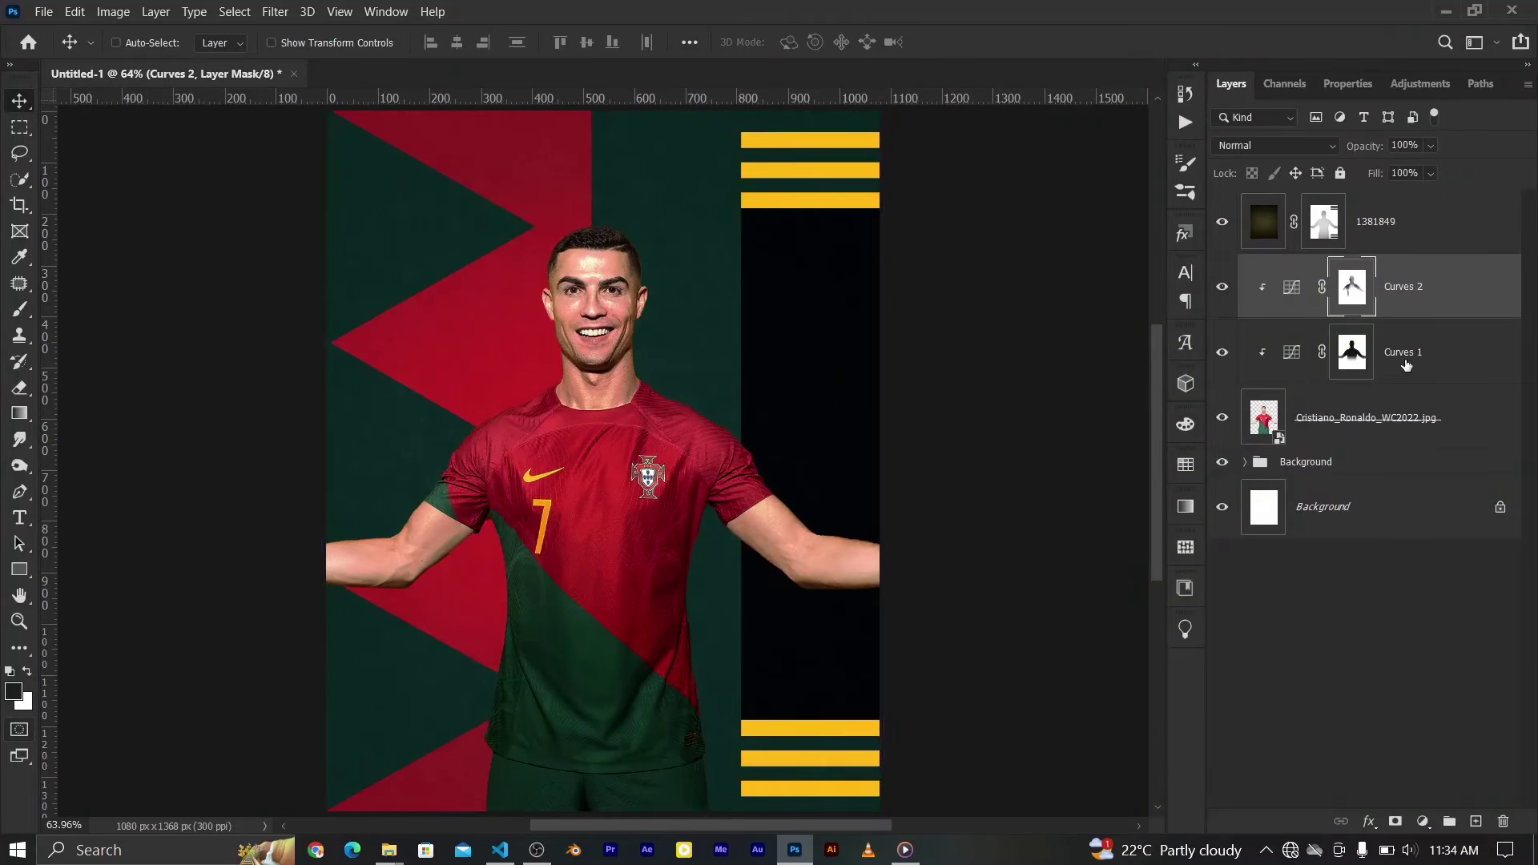
pyautogui.click(1292, 286)
pyautogui.click(1423, 821)
pyautogui.click(1314, 570)
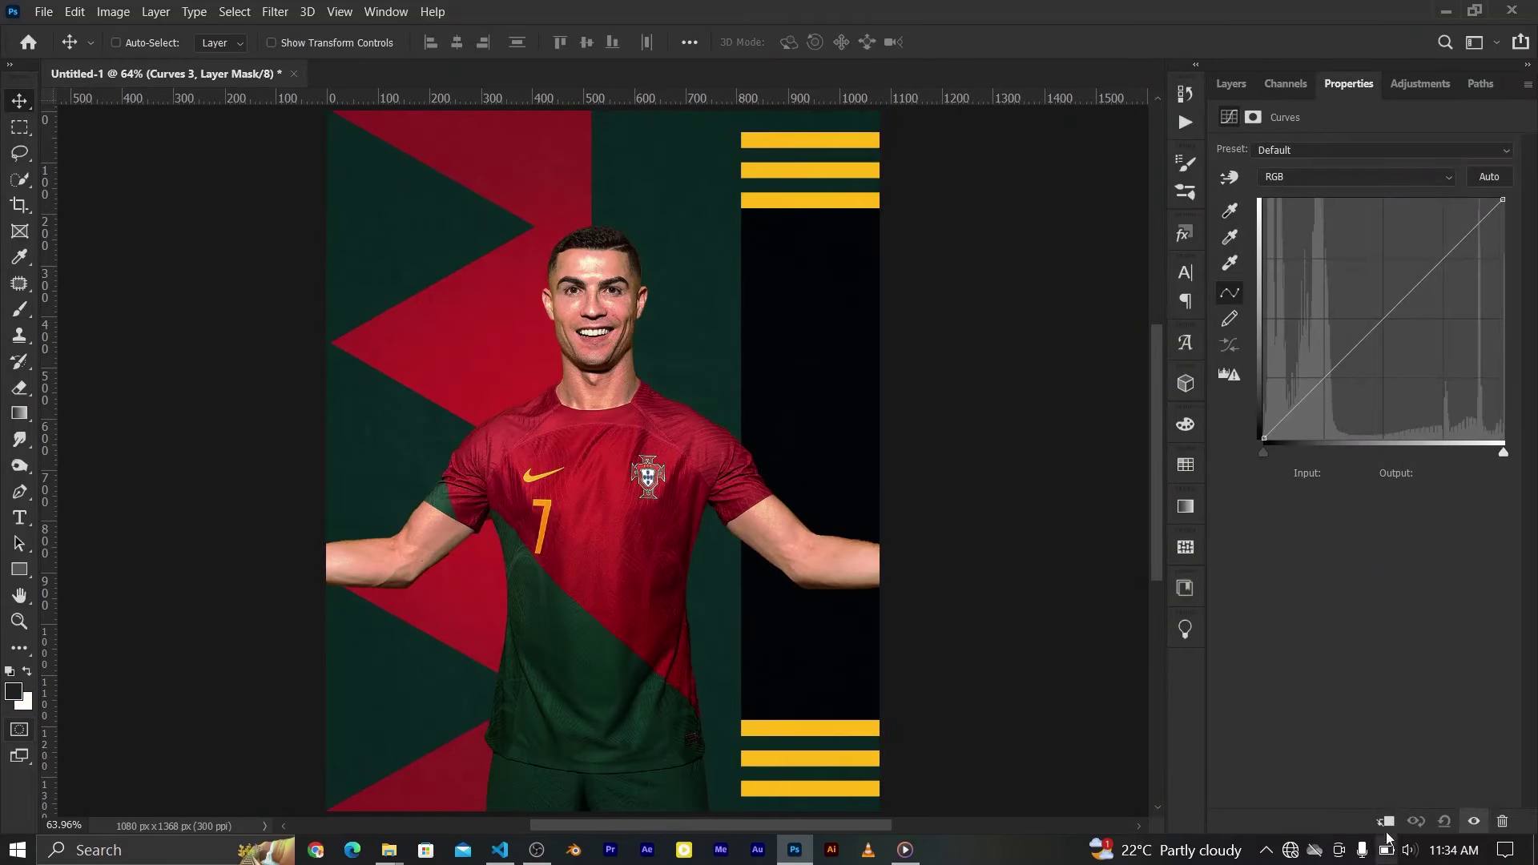
pyautogui.moveTo(1375, 328); pyautogui.dragTo(1334, 218)
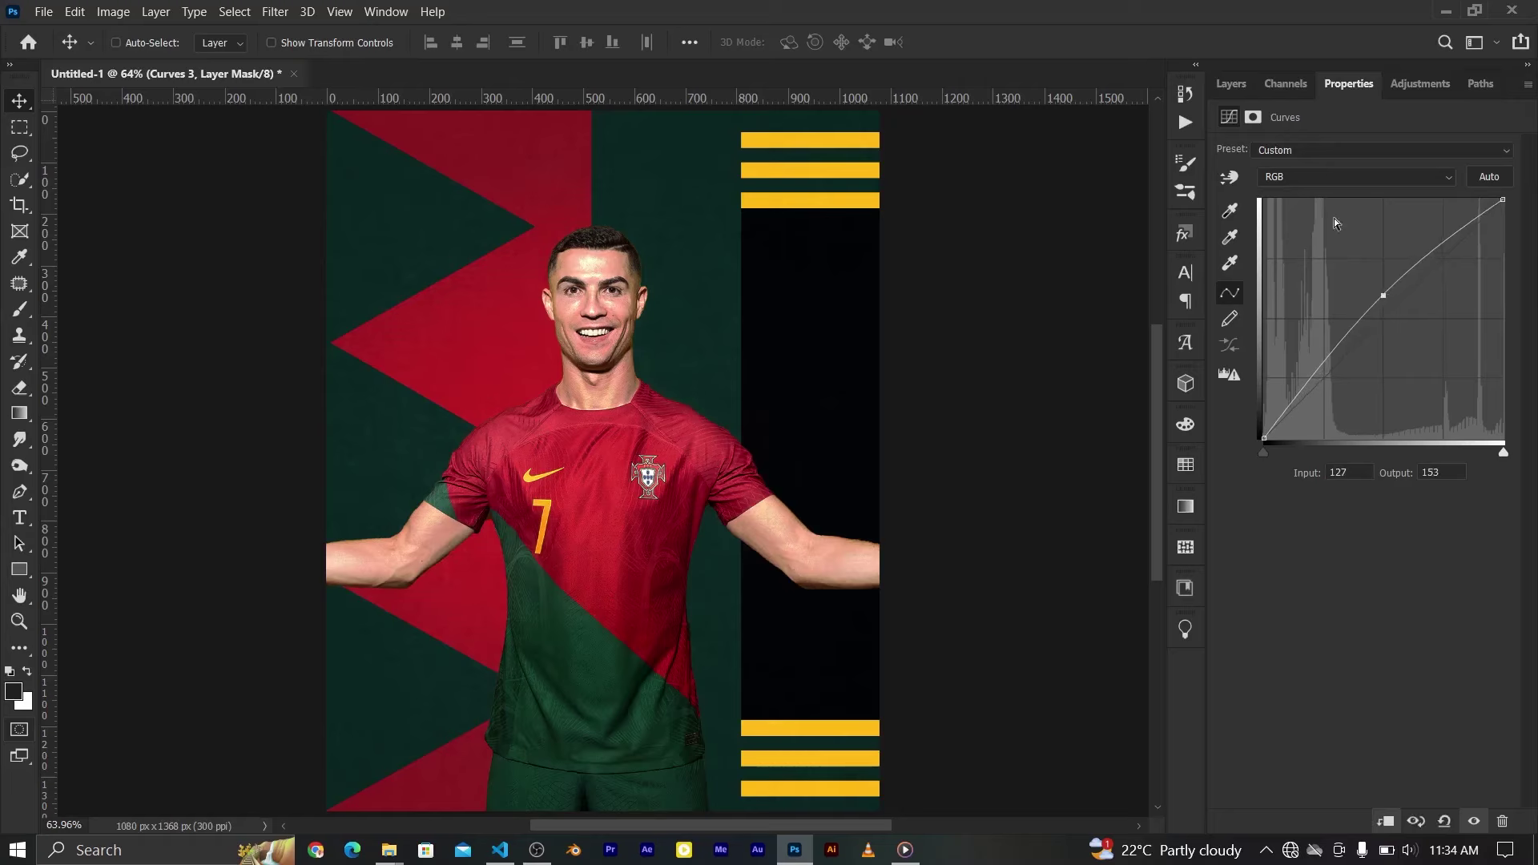
pyautogui.press('F7')
# Fill the Curves 3 mask with black (000000) to hide the brightening
pyautogui.hotkey('ctrl', 'i')
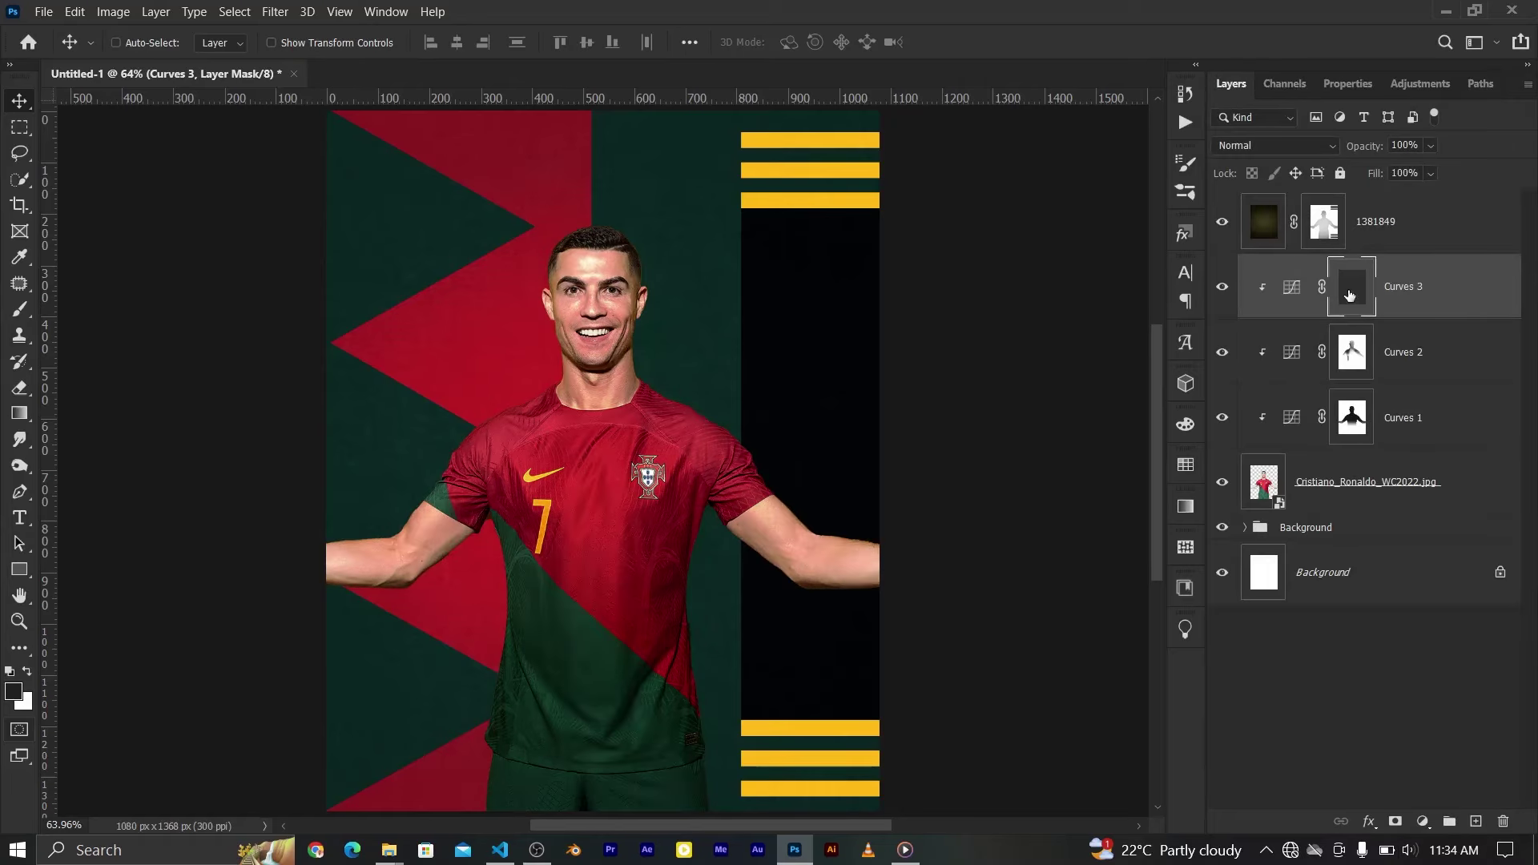
pyautogui.hotkey('ctrl', 'i')
pyautogui.click(16, 694)
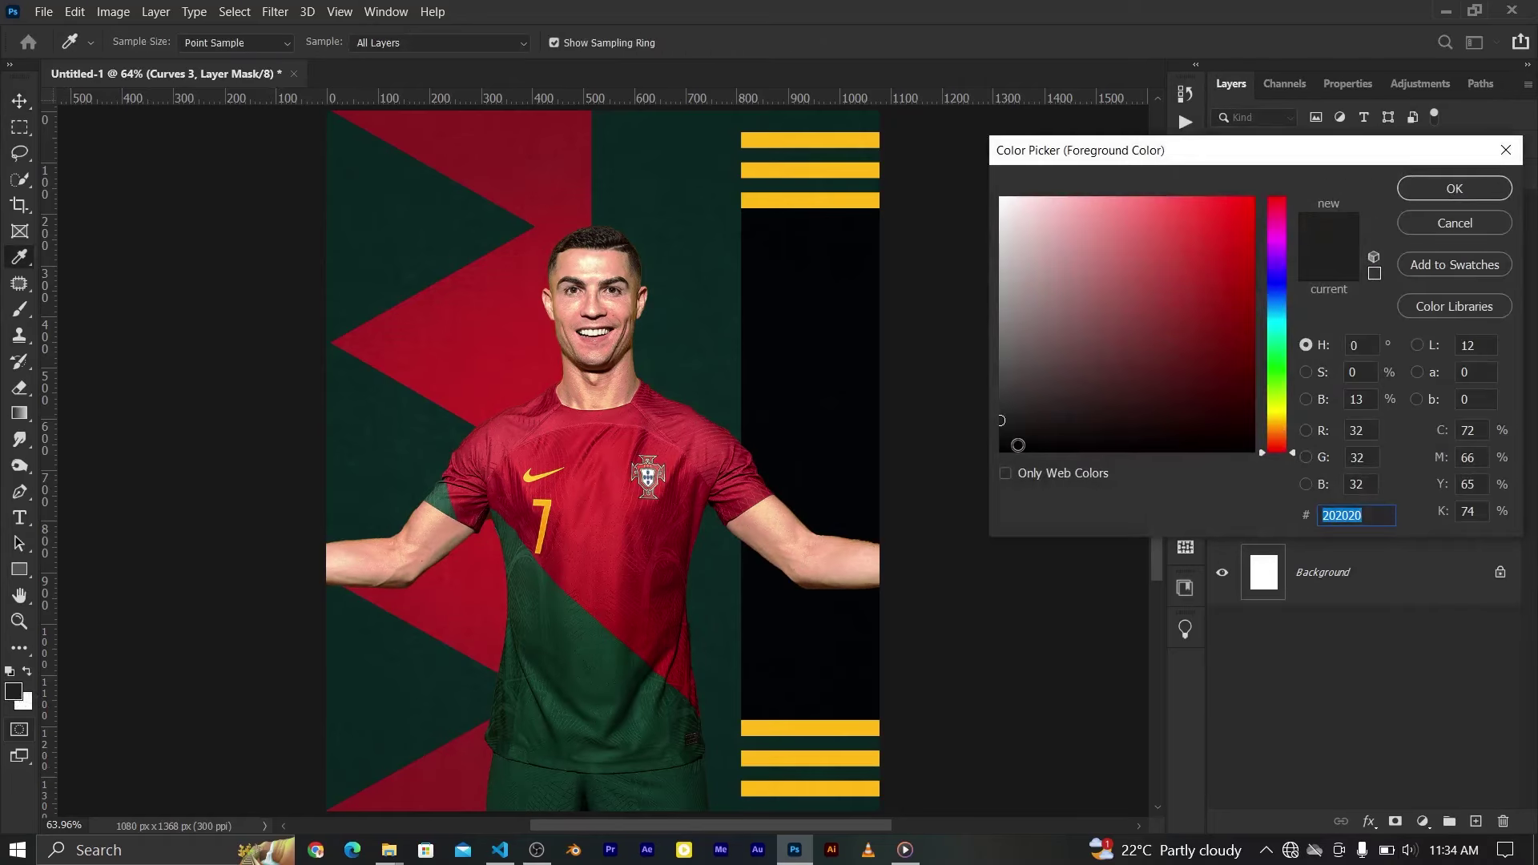
pyautogui.write('000000')
pyautogui.click(1453, 185)
pyautogui.hotkey('alt', 'BackSpace')
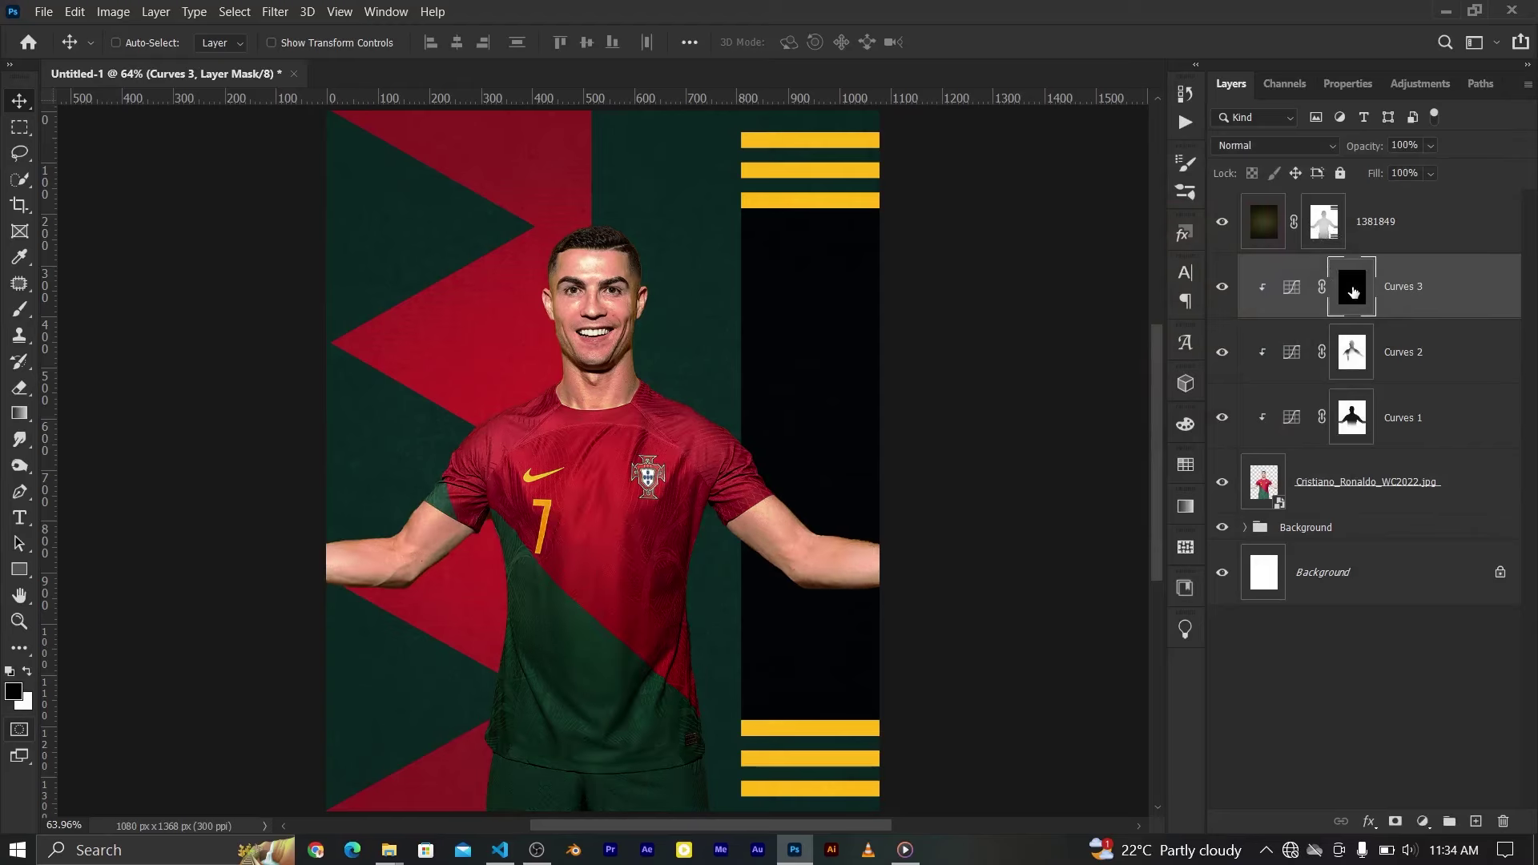
pyautogui.keyDown('ctrl'); pyautogui.click(1264, 482); pyautogui.keyUp('ctrl')
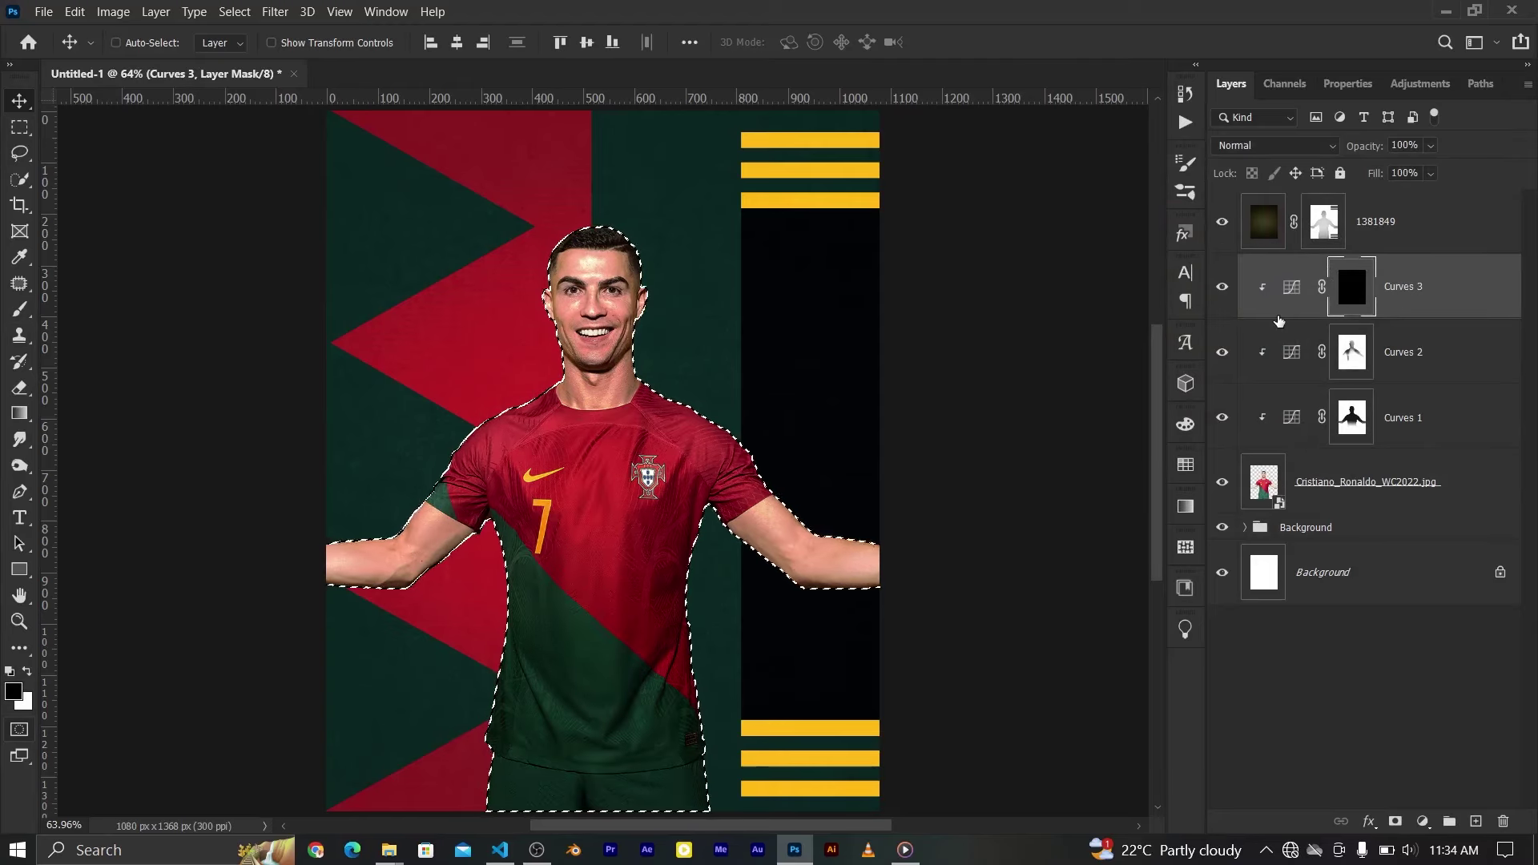
pyautogui.hotkey('ctrl', 'd')
# Reselect the Curves 3 mask and set up a slightly larger white brush
pyautogui.click(1249, 501)
pyautogui.click(1345, 304)
pyautogui.press('b')
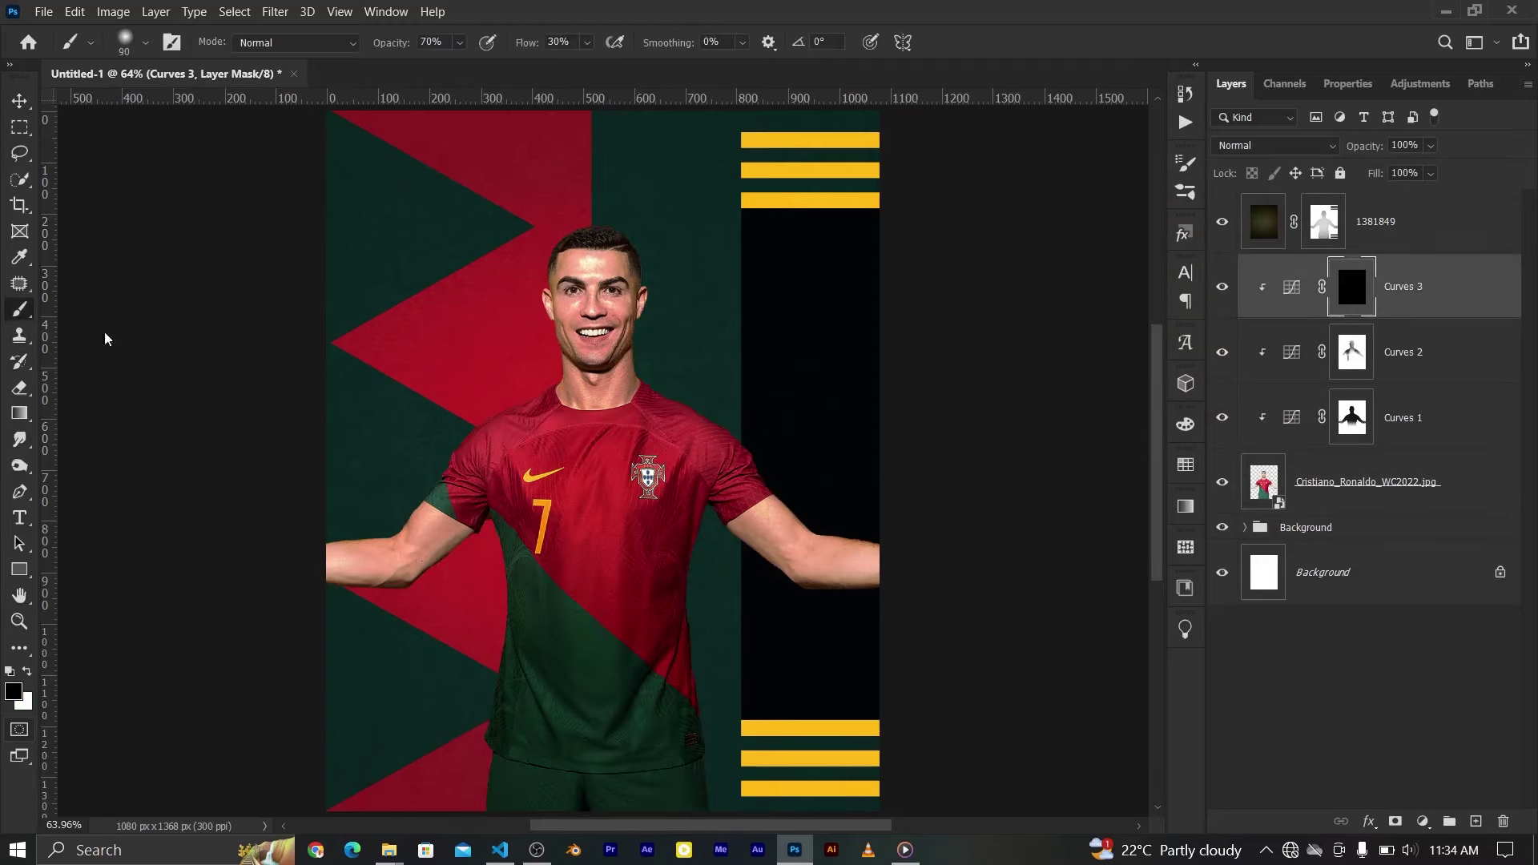
pyautogui.press('x')
pyautogui.press(']')
pyautogui.scroll(1, 596, 319)
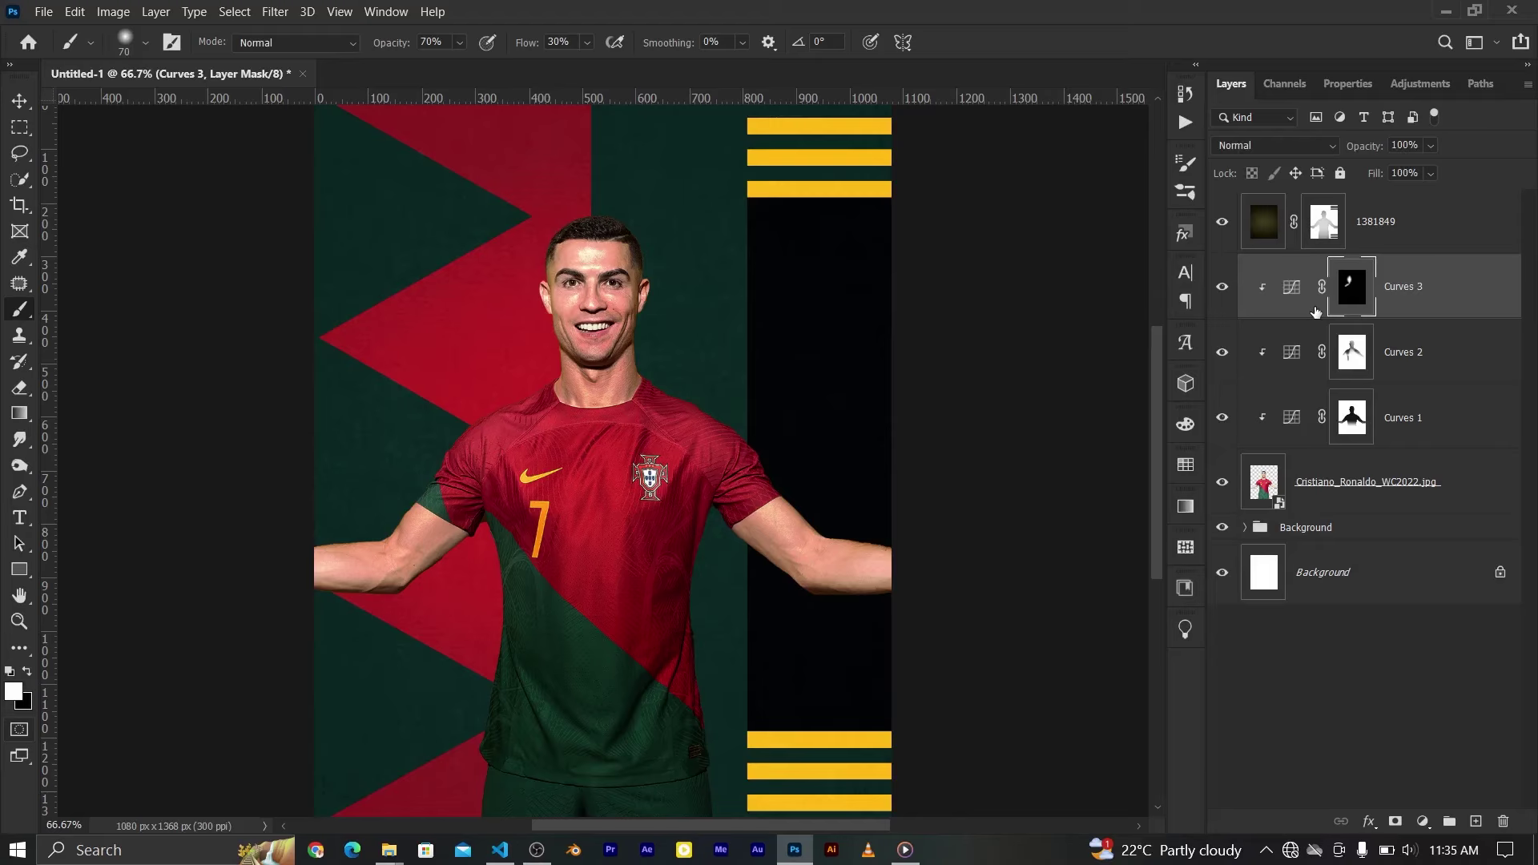
# Add a Curves 4 adjustment with a raised highlight point, clipped to the player photo
pyautogui.click(1292, 286)
pyautogui.click(1423, 821)
pyautogui.click(1416, 571)
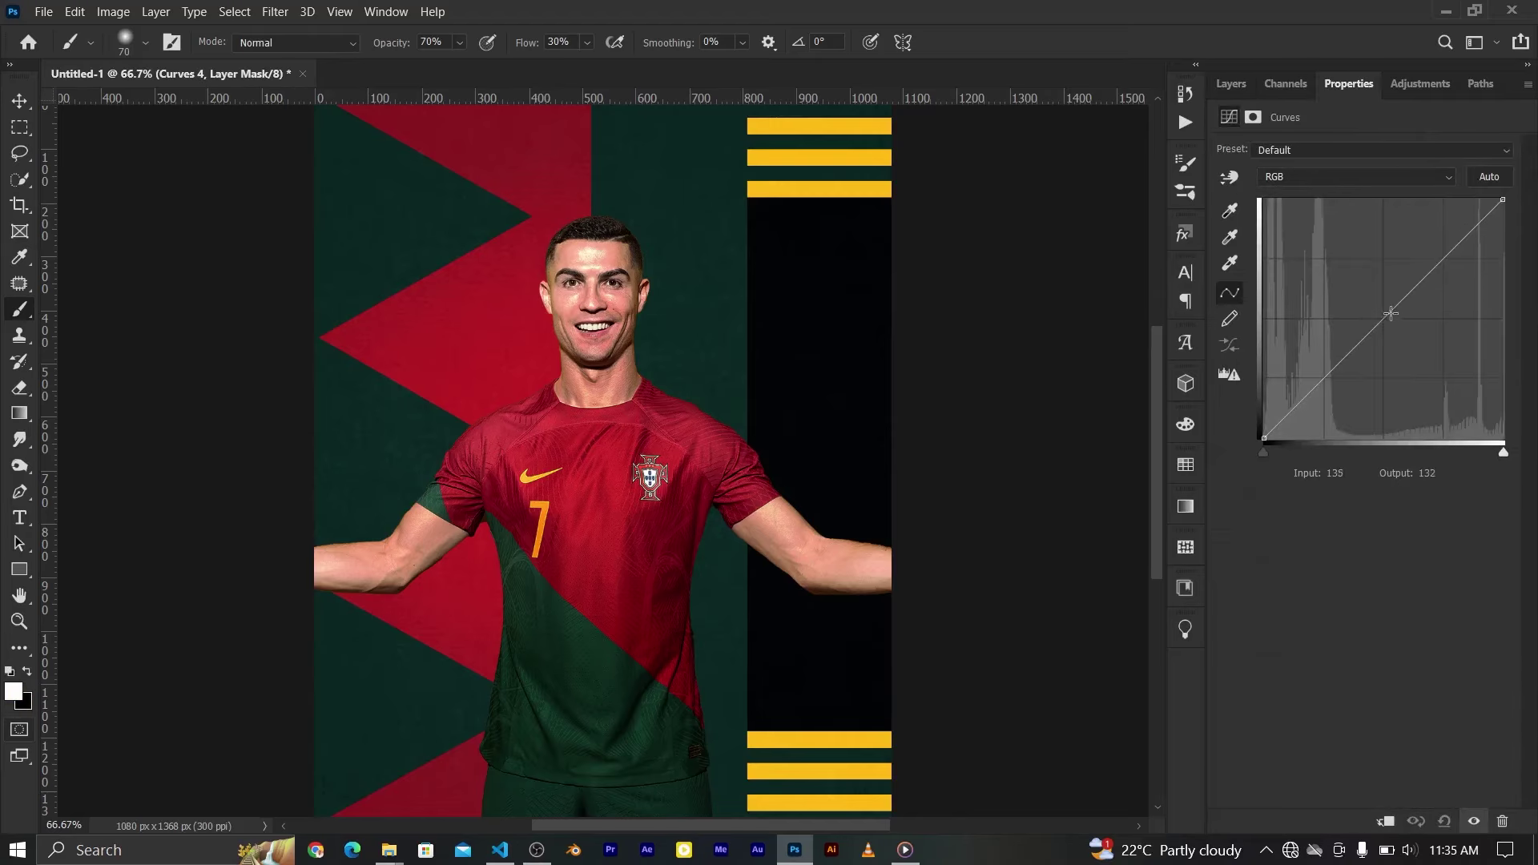
pyautogui.moveTo(1447, 257); pyautogui.dragTo(1447, 245)
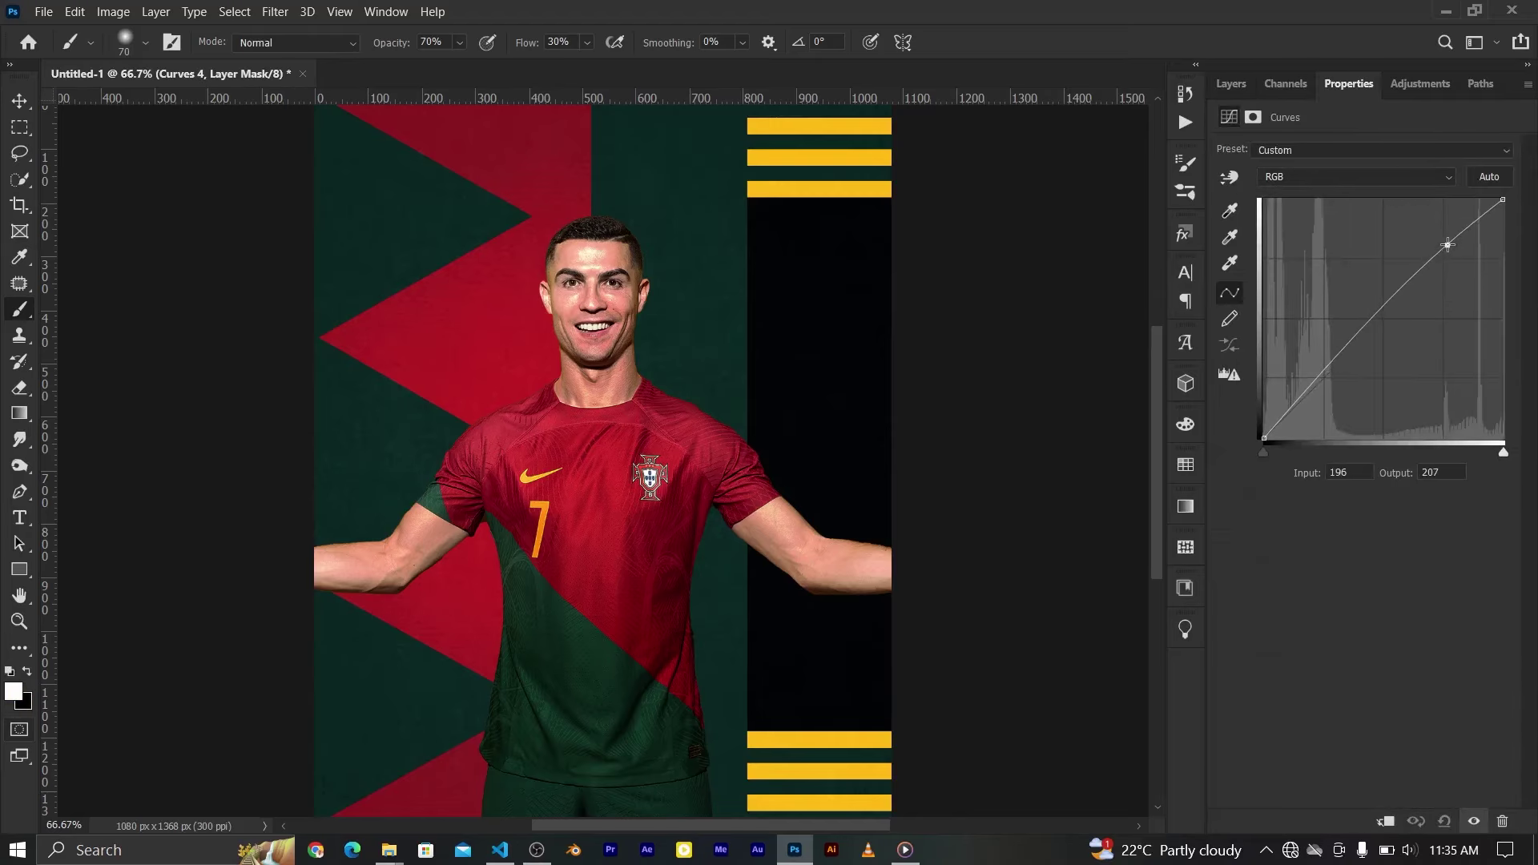
pyautogui.click(1223, 84)
pyautogui.rightClick(1392, 296)
pyautogui.click(1392, 334)
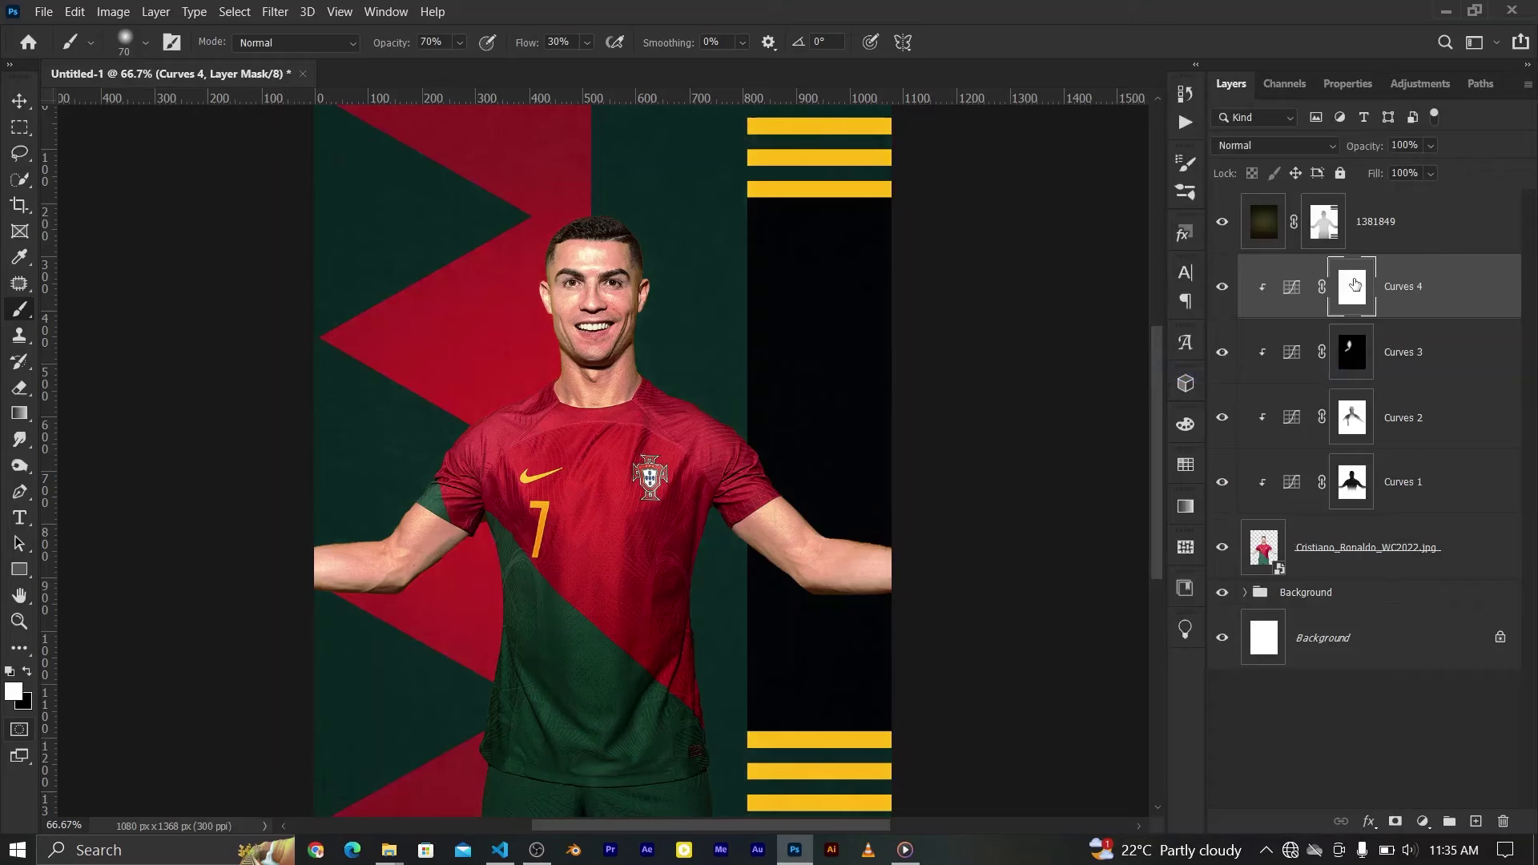
# Invert the Curves 4 mask and paint white highlights along the hairline and jaw
pyautogui.hotkey('ctrl', 'i')
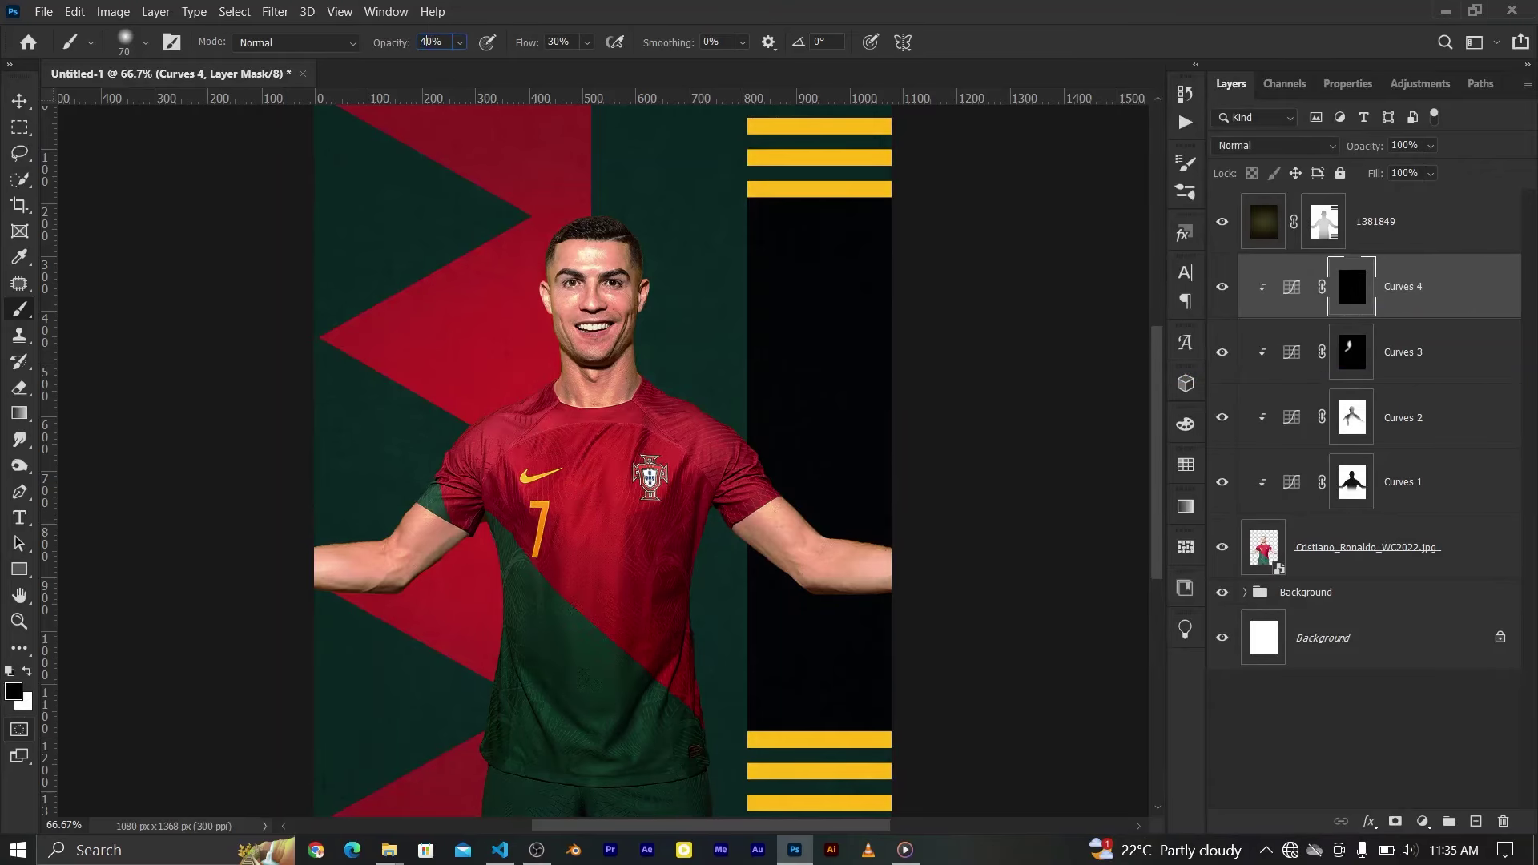
pyautogui.hotkey('ctrl', '+')
pyautogui.hotkey('ctrl', '+')
pyautogui.press('x')
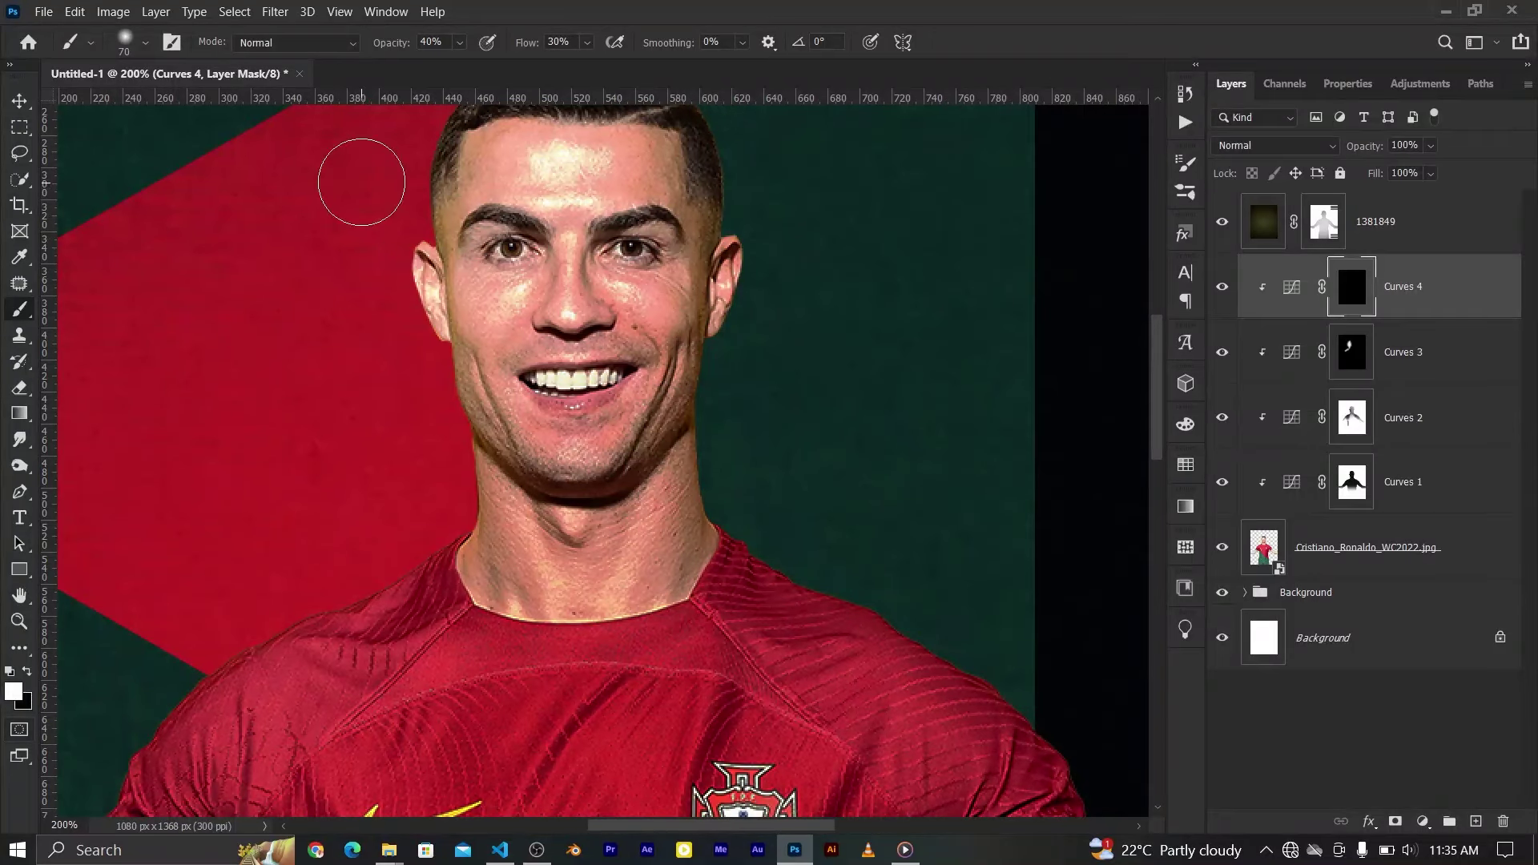
pyautogui.moveTo(395, 316); pyautogui.dragTo(395, 419)
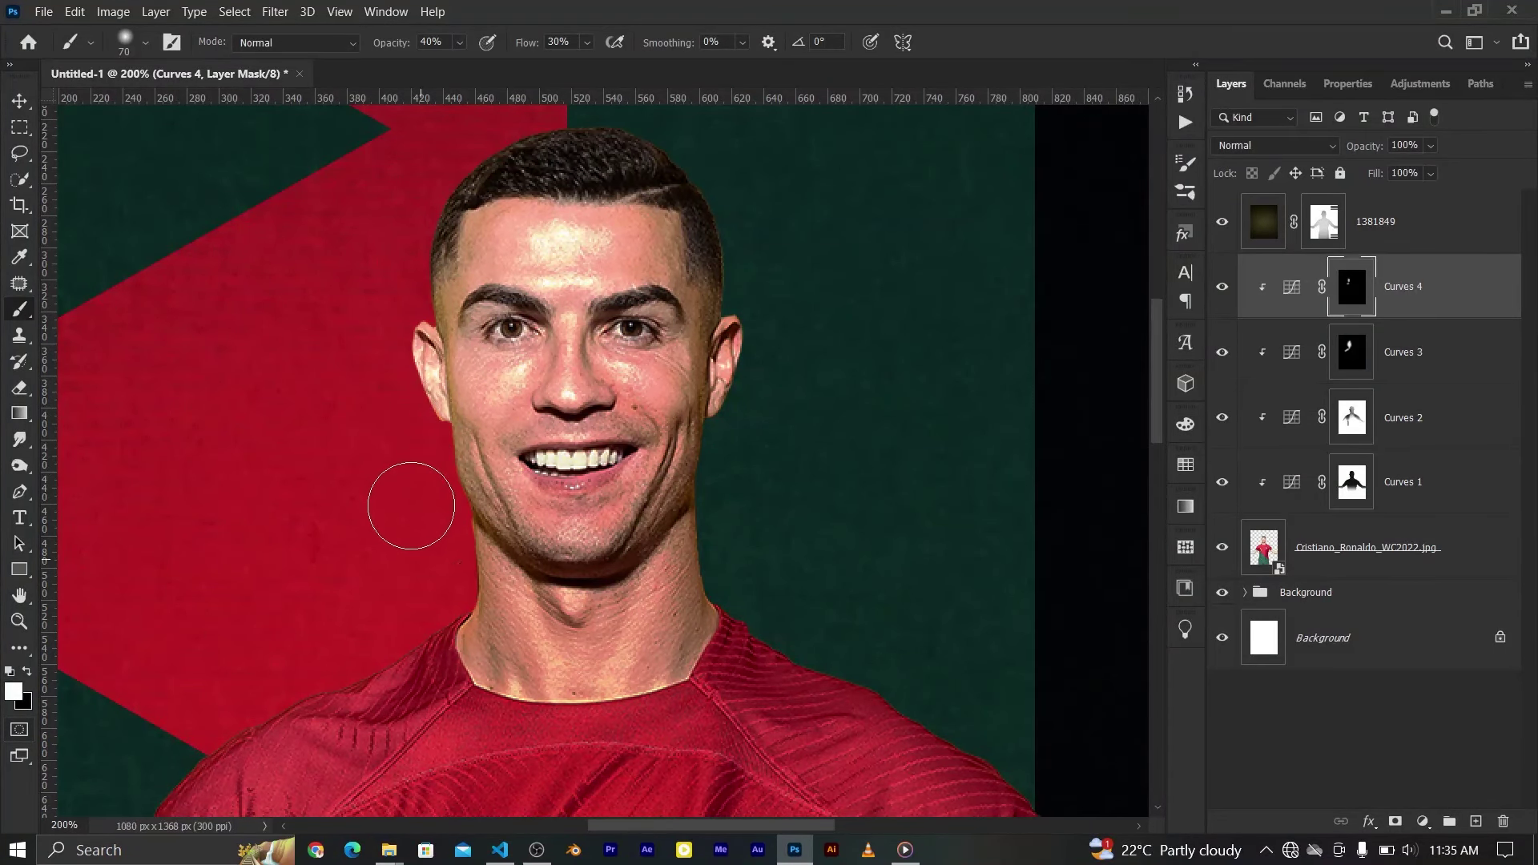
pyautogui.moveTo(412, 155); pyautogui.dragTo(404, 206)
# Raise the Curves 4 curve further, retarget its mask, and reframe the poster view
pyautogui.doubleClick(1290, 296)
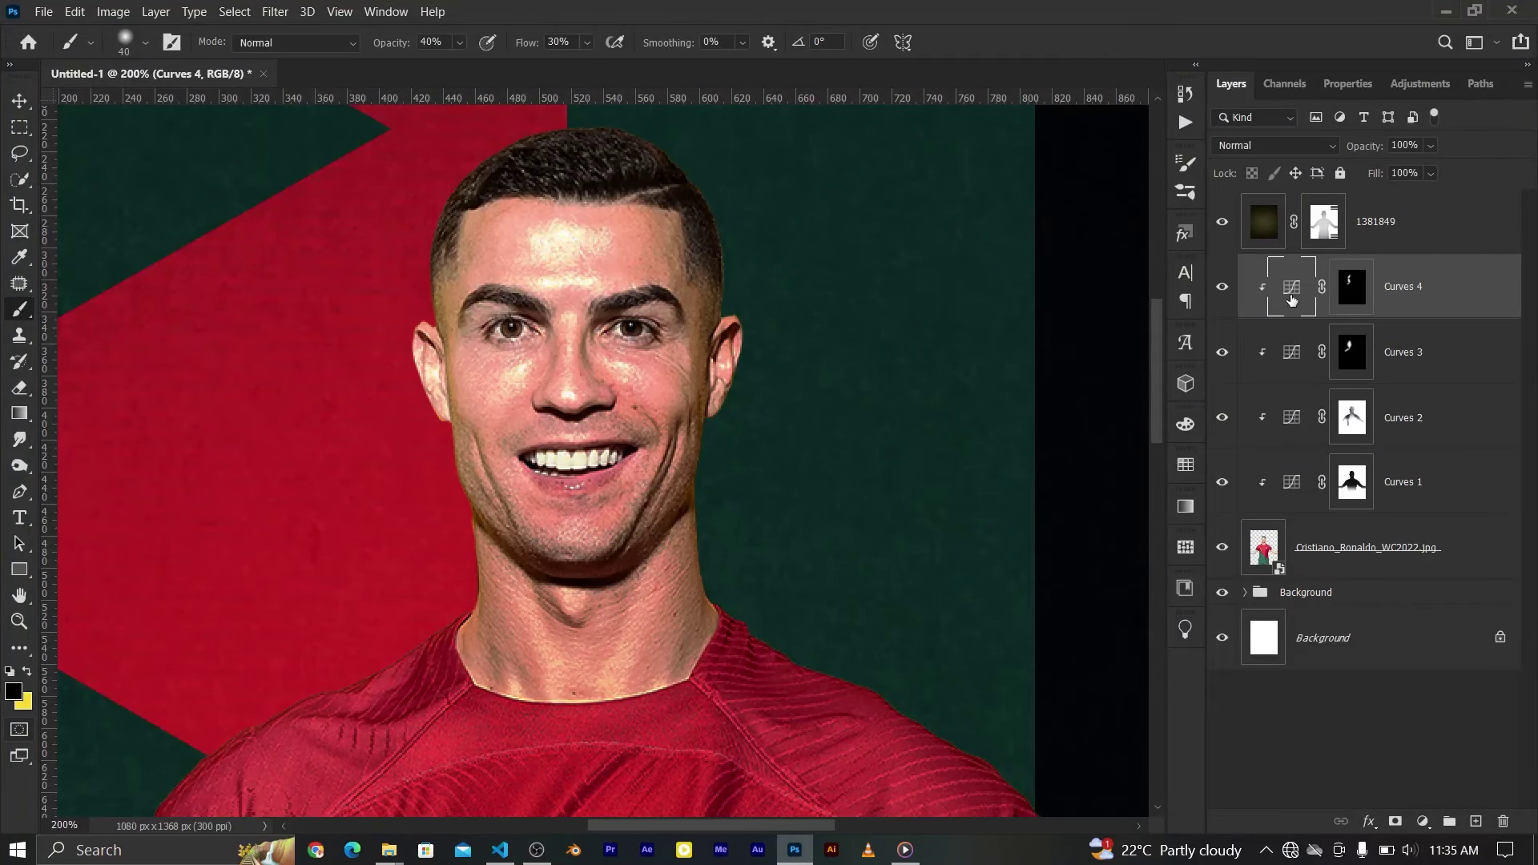
pyautogui.moveTo(1447, 246); pyautogui.dragTo(1444, 232)
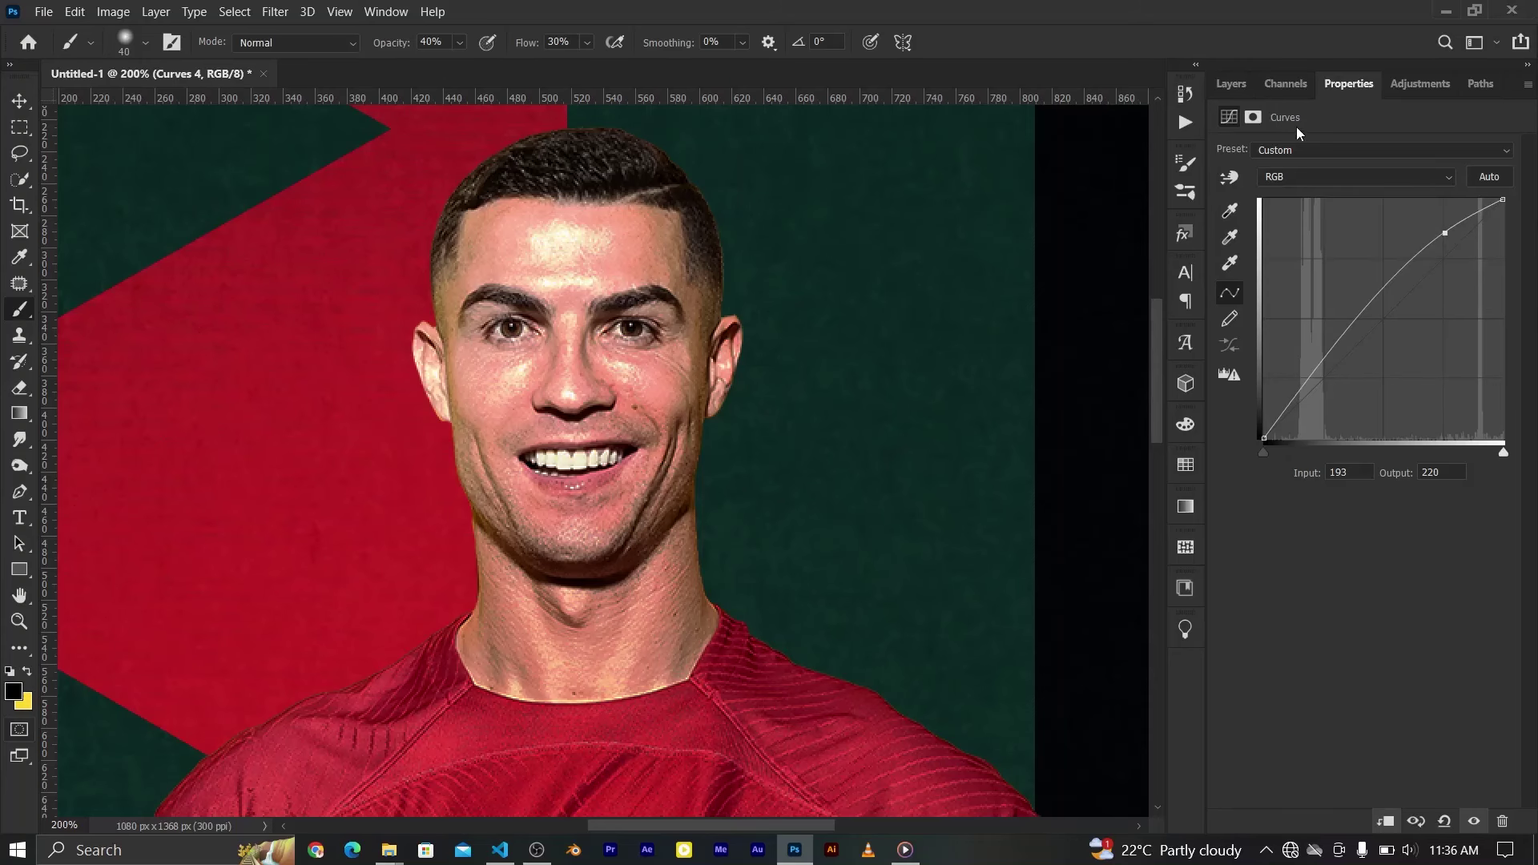
pyautogui.press('F7')
pyautogui.click(1354, 296)
pyautogui.press('x')
pyautogui.scroll(-2, 377, 528)
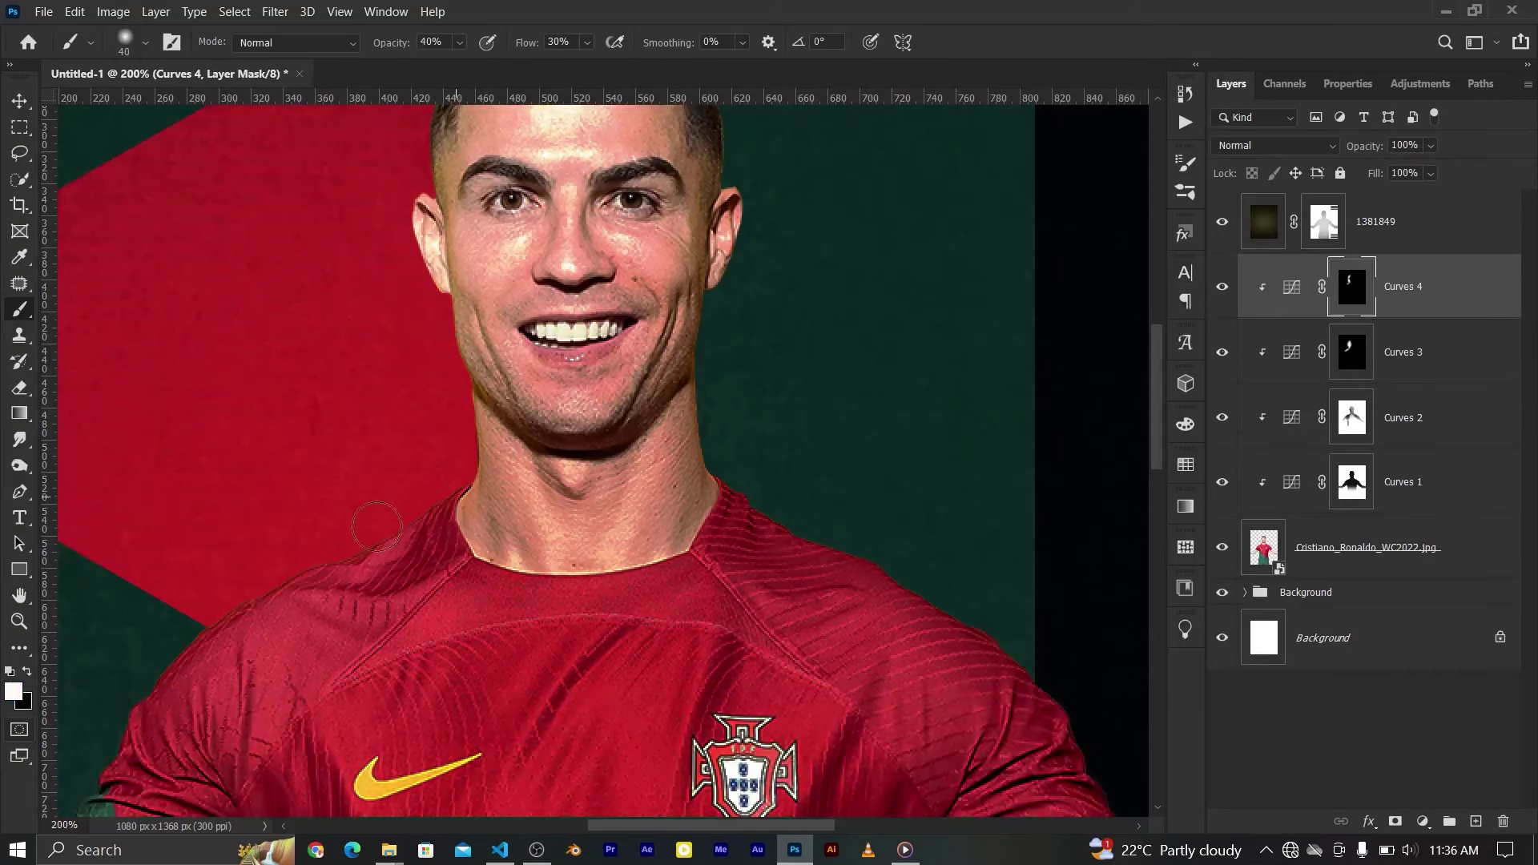
pyautogui.hscroll(-5, 165, 639)
pyautogui.scroll(-5, 164, 638)
pyautogui.scroll(-2, 321, 481)
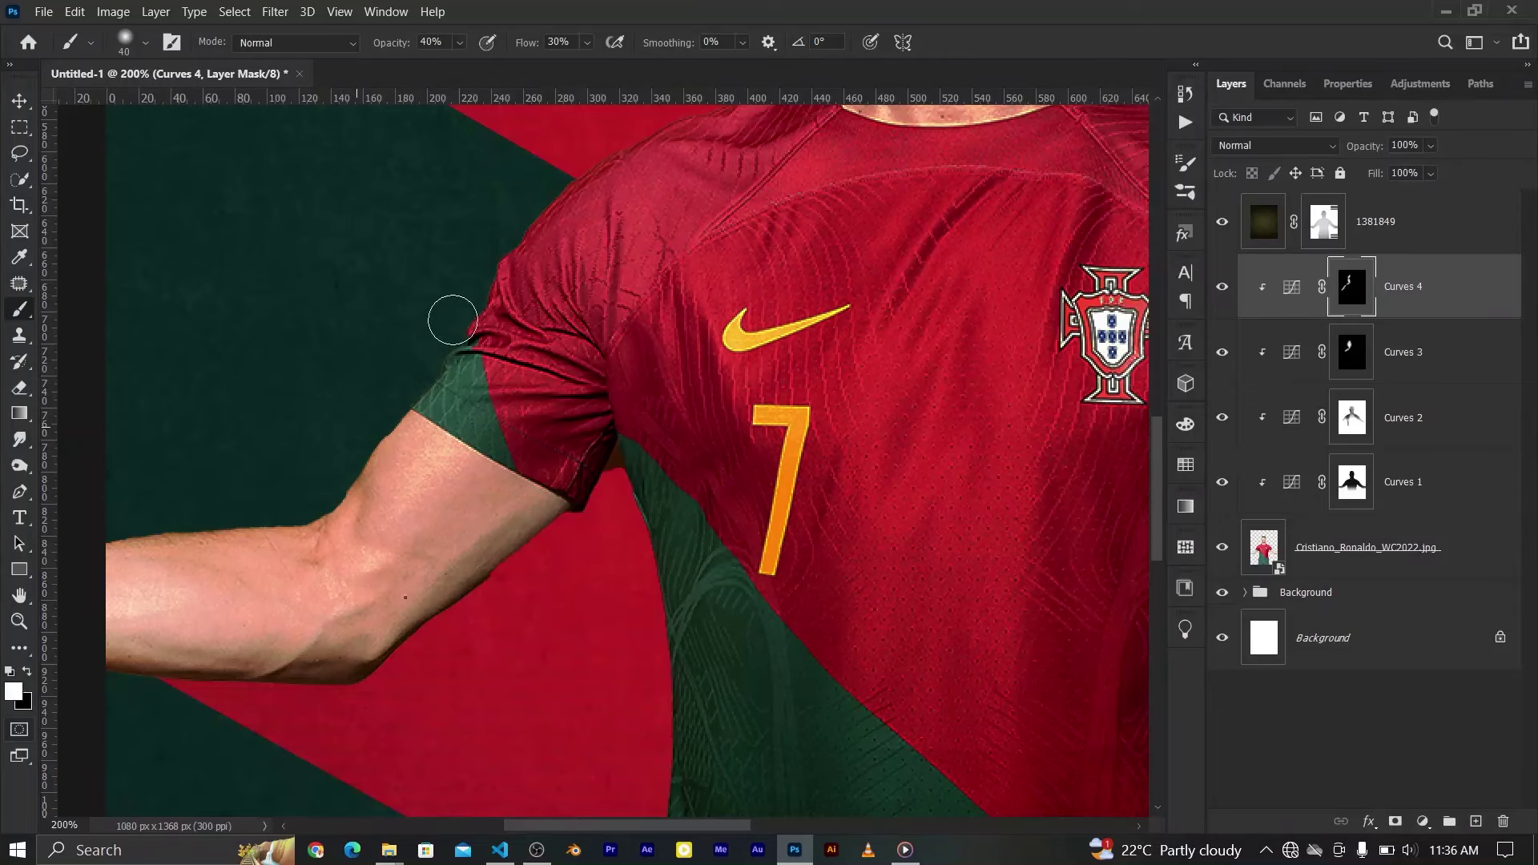
pyautogui.hotkey('ctrl', '-')
pyautogui.hotkey('ctrl', '-')
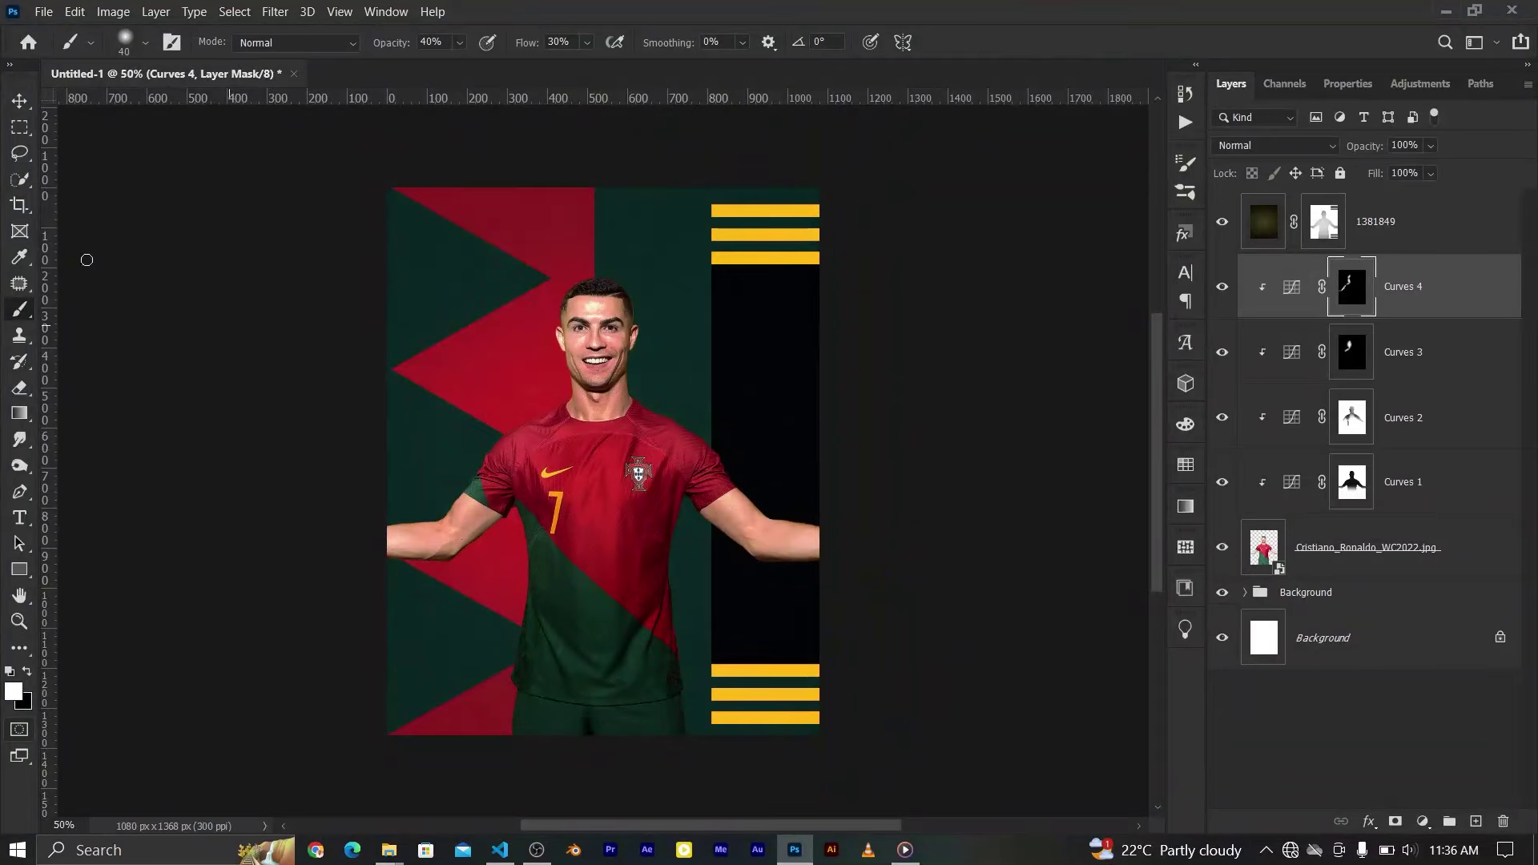
pyautogui.press('v')
pyautogui.hotkey('ctrl', '+')
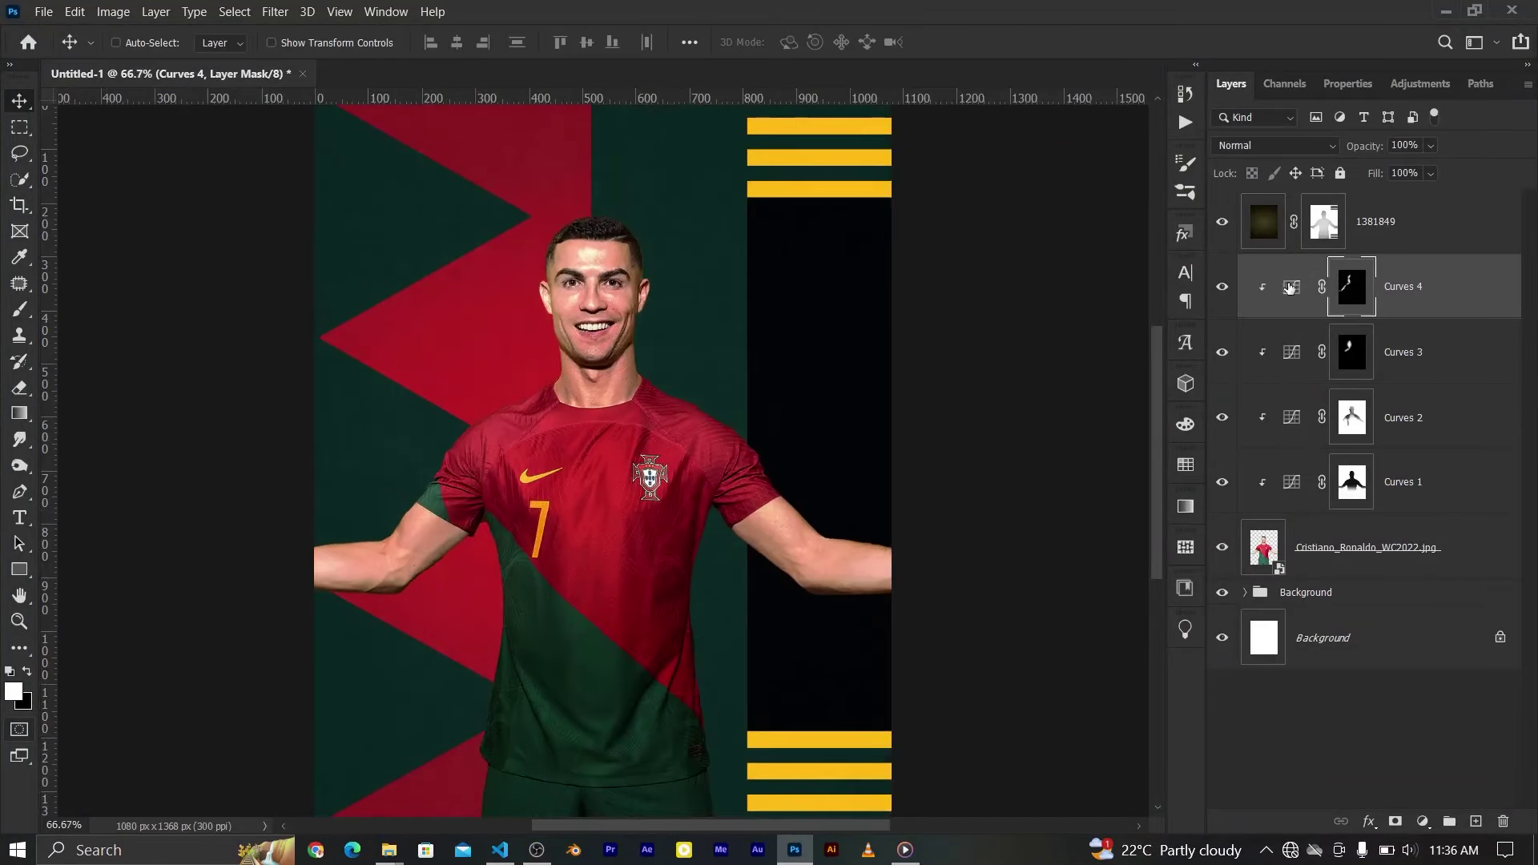
# Add a Curves 5 adjustment with the curve pulled slightly down to darken
pyautogui.click(1425, 821)
pyautogui.click(1394, 562)
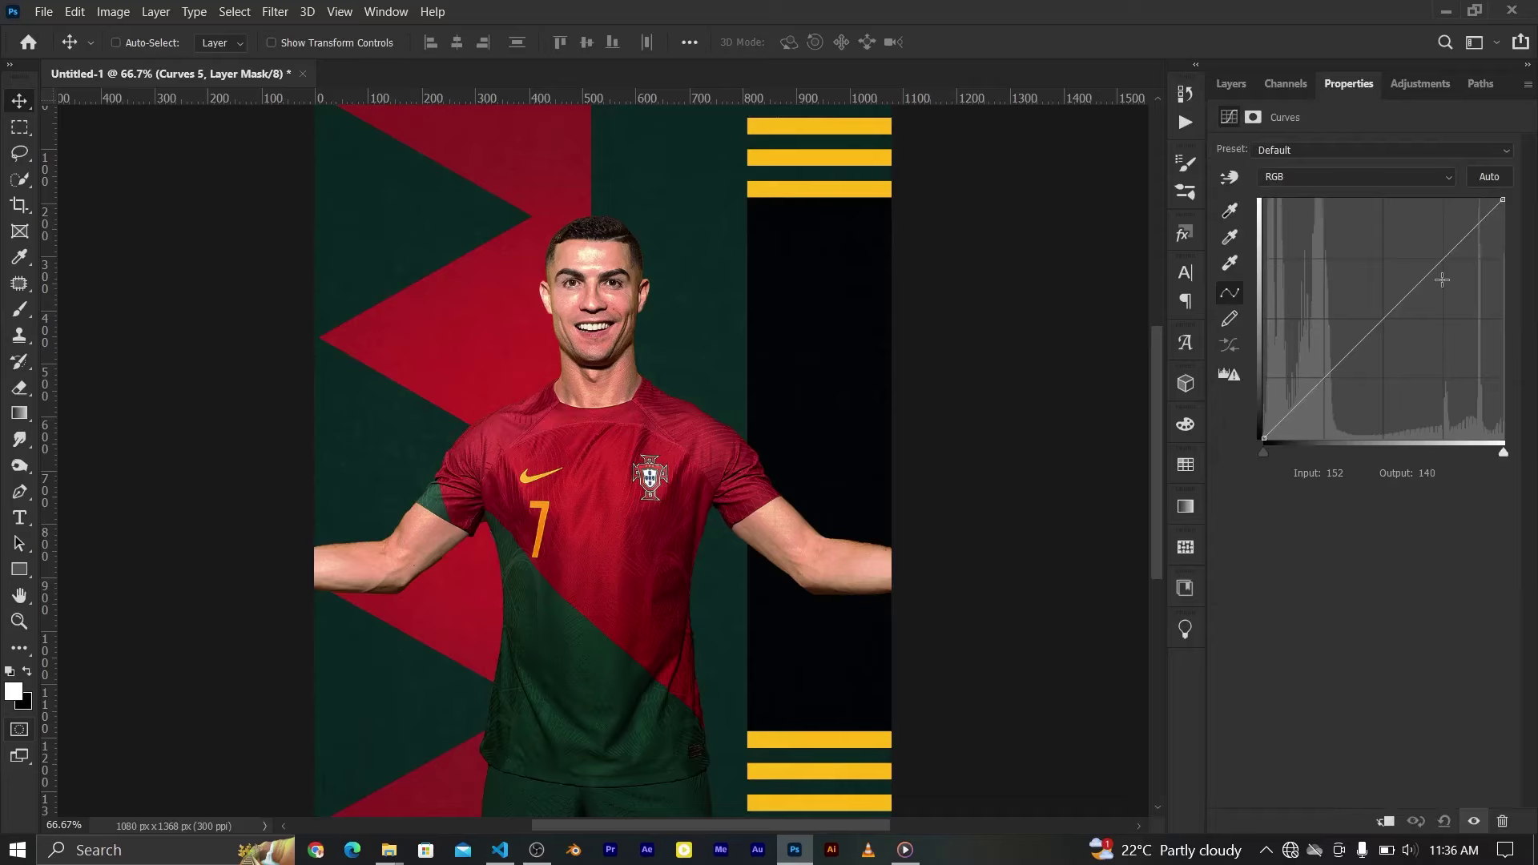
pyautogui.moveTo(1447, 258); pyautogui.dragTo(1448, 264)
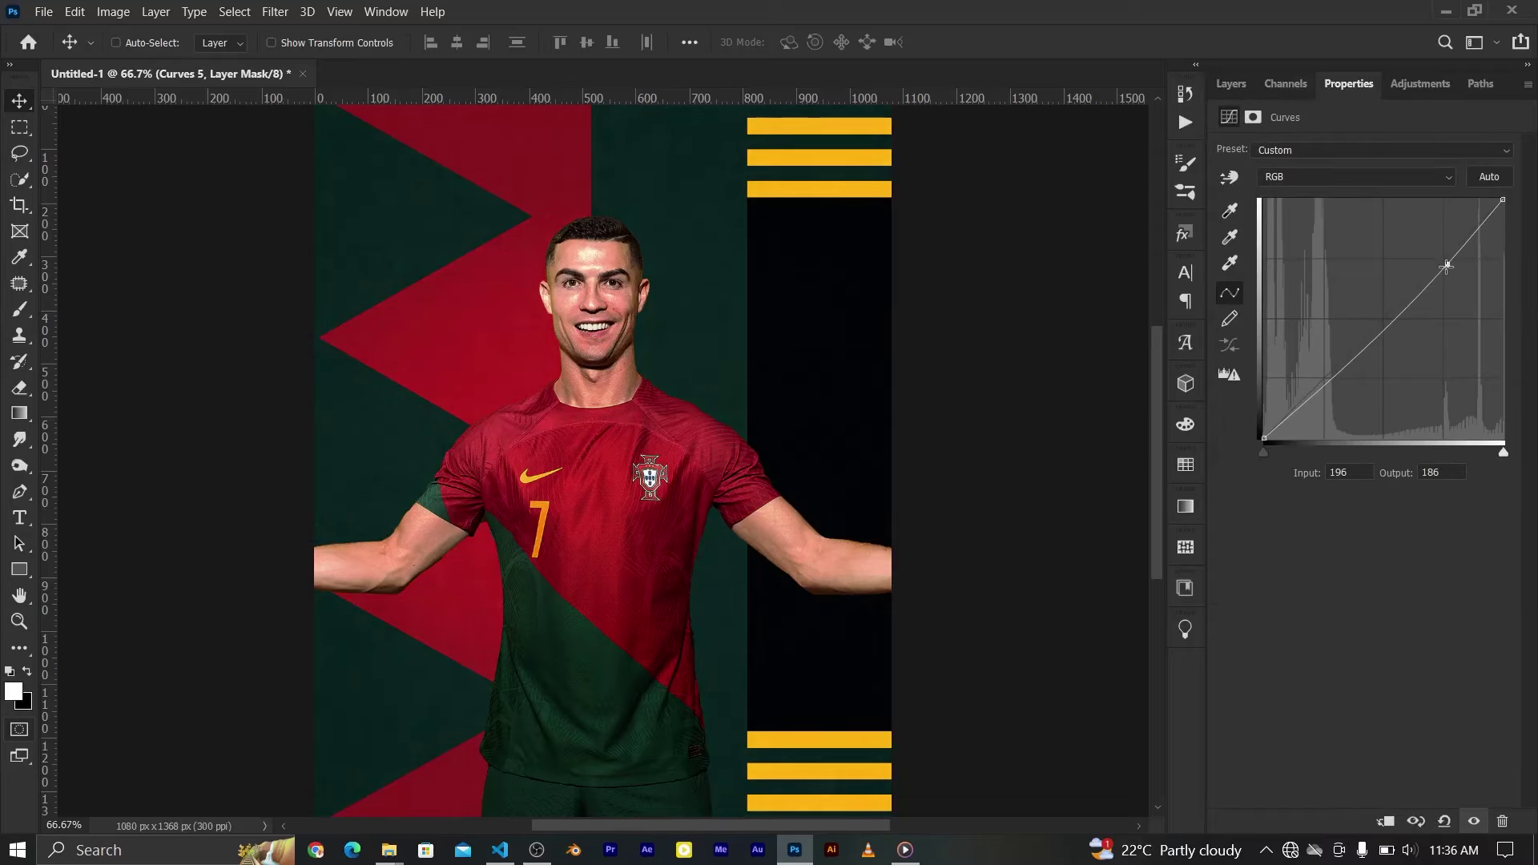
pyautogui.click(1232, 83)
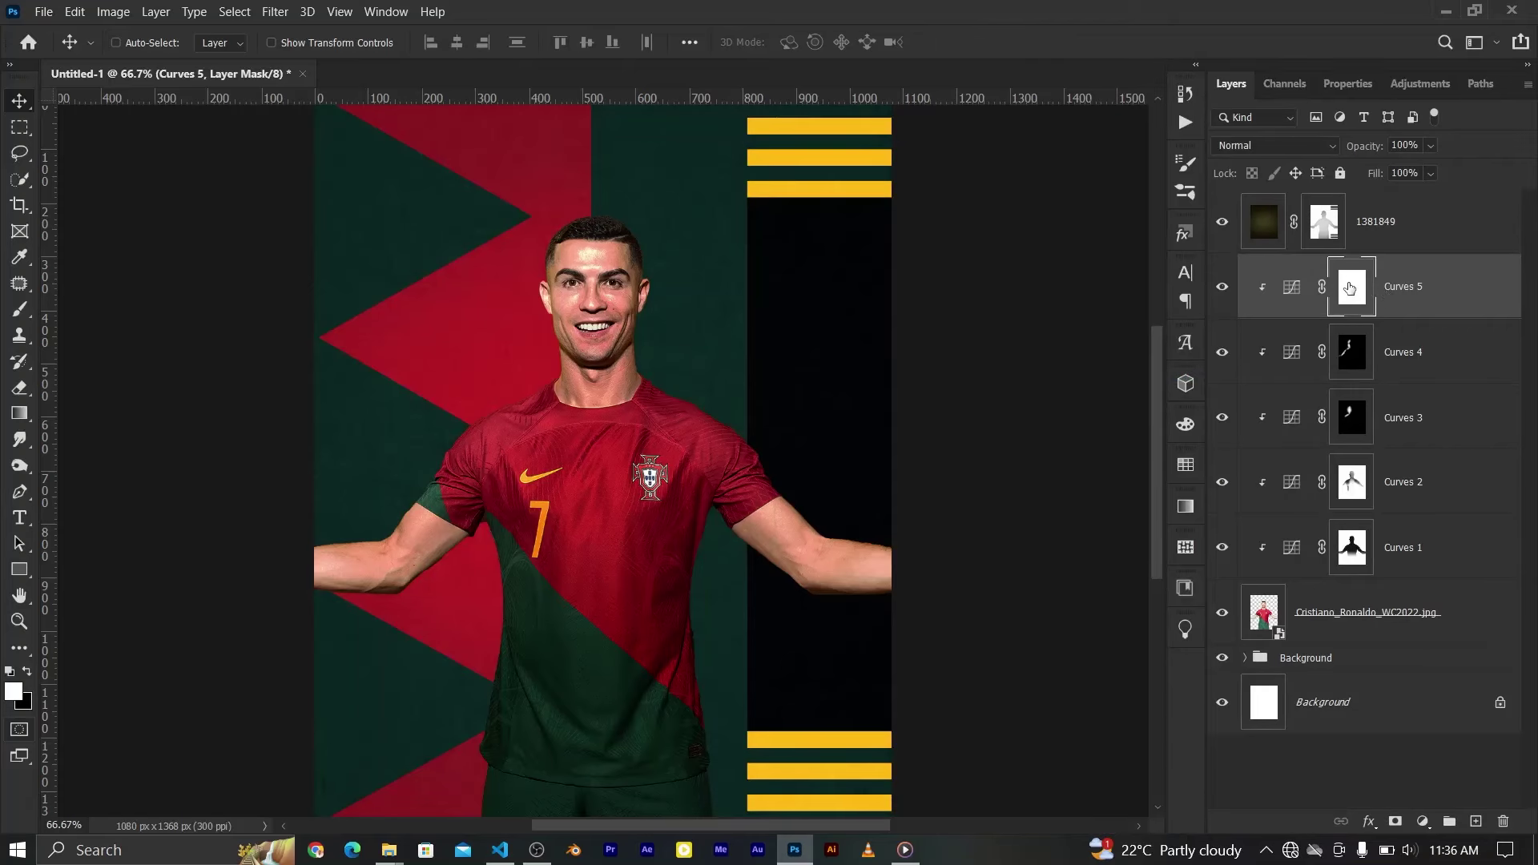
# Invert the Curves 5 mask and paint it white by the upper-right head and shoulder
pyautogui.hotkey('ctrl', 'i')
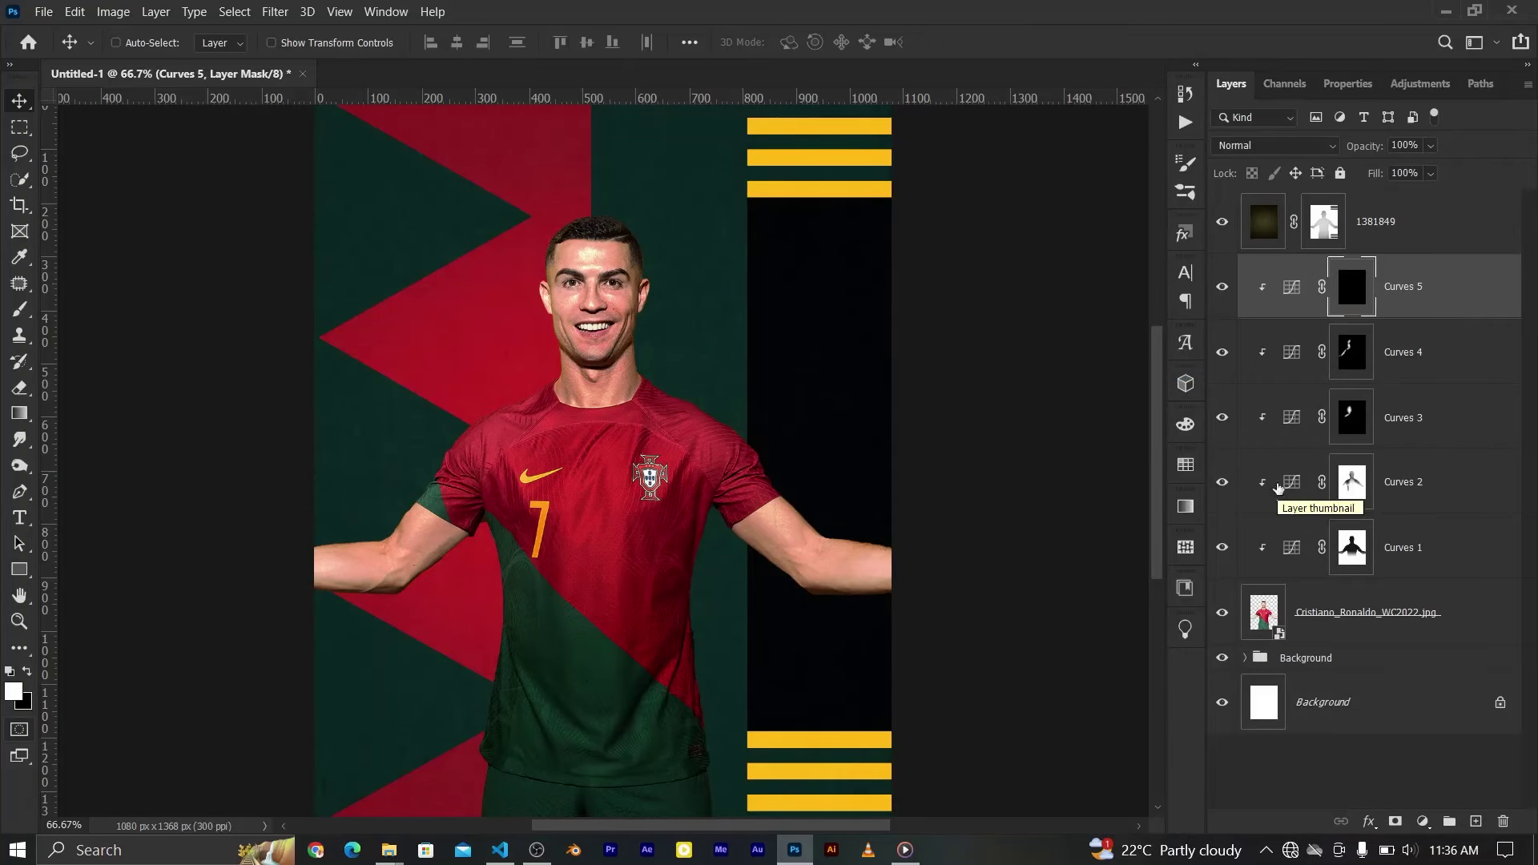
pyautogui.click(24, 312)
pyautogui.press('x')
pyautogui.hotkey('ctrl', '+')
pyautogui.hotkey('ctrl', '+')
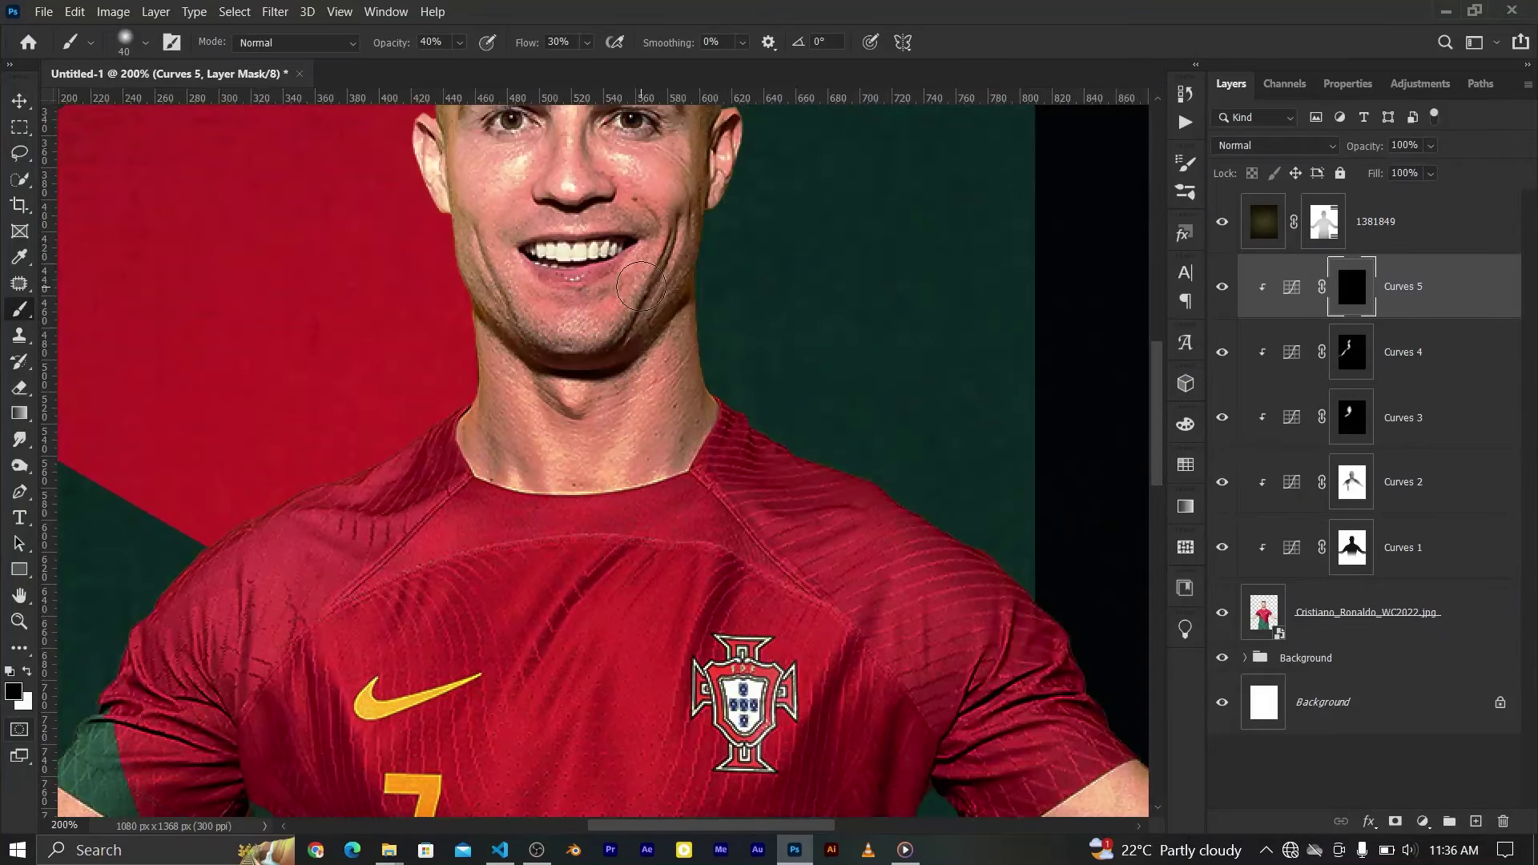
pyautogui.scroll(1, 762, 250)
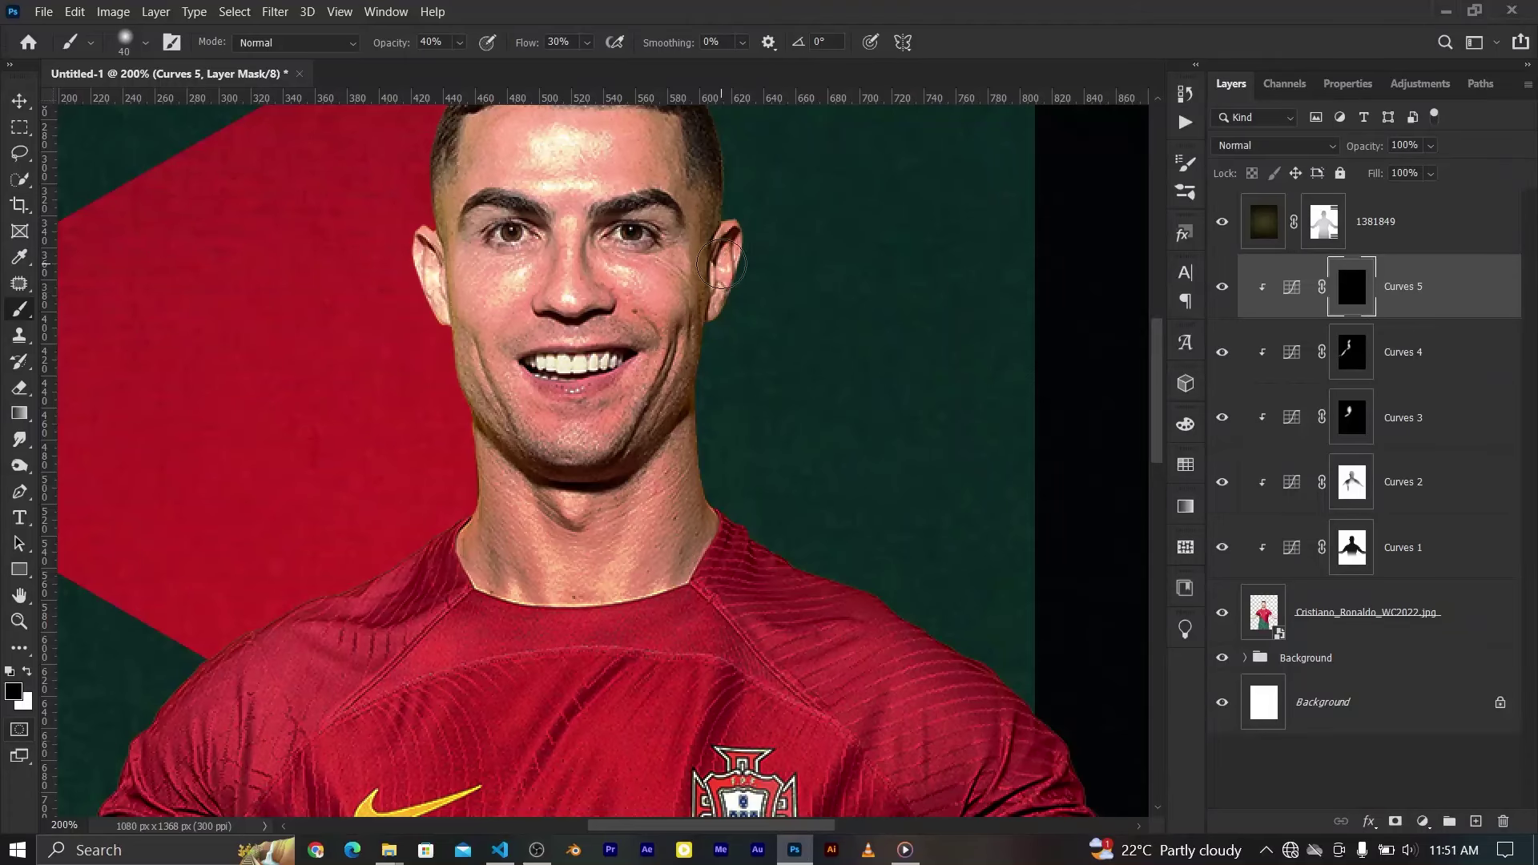
pyautogui.scroll(1, 711, 201)
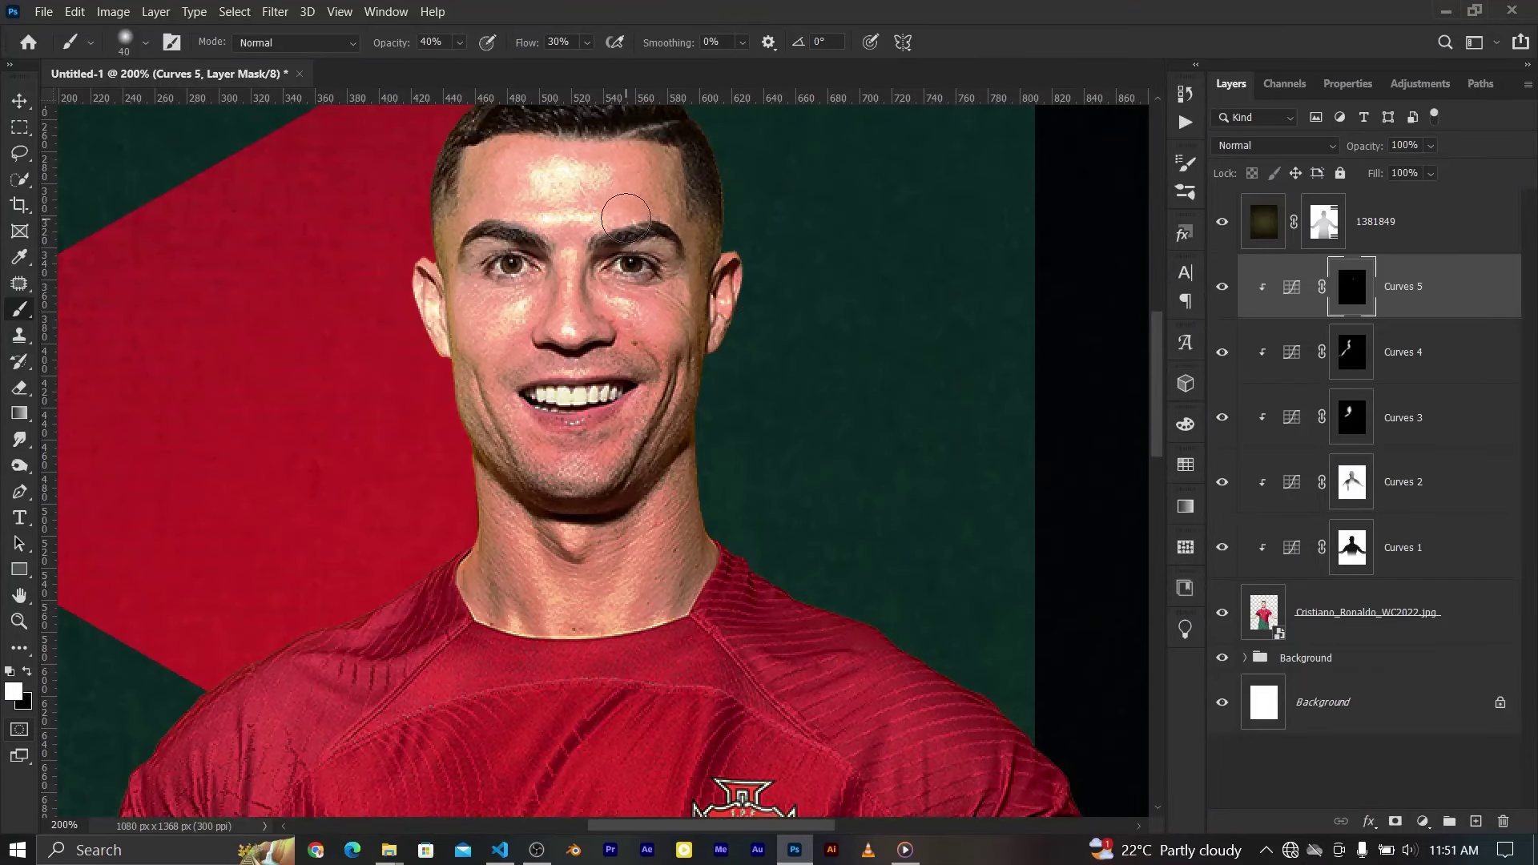
pyautogui.moveTo(697, 154); pyautogui.dragTo(708, 148)
pyautogui.hscroll(5, 799, 705)
pyautogui.scroll(-5, 799, 705)
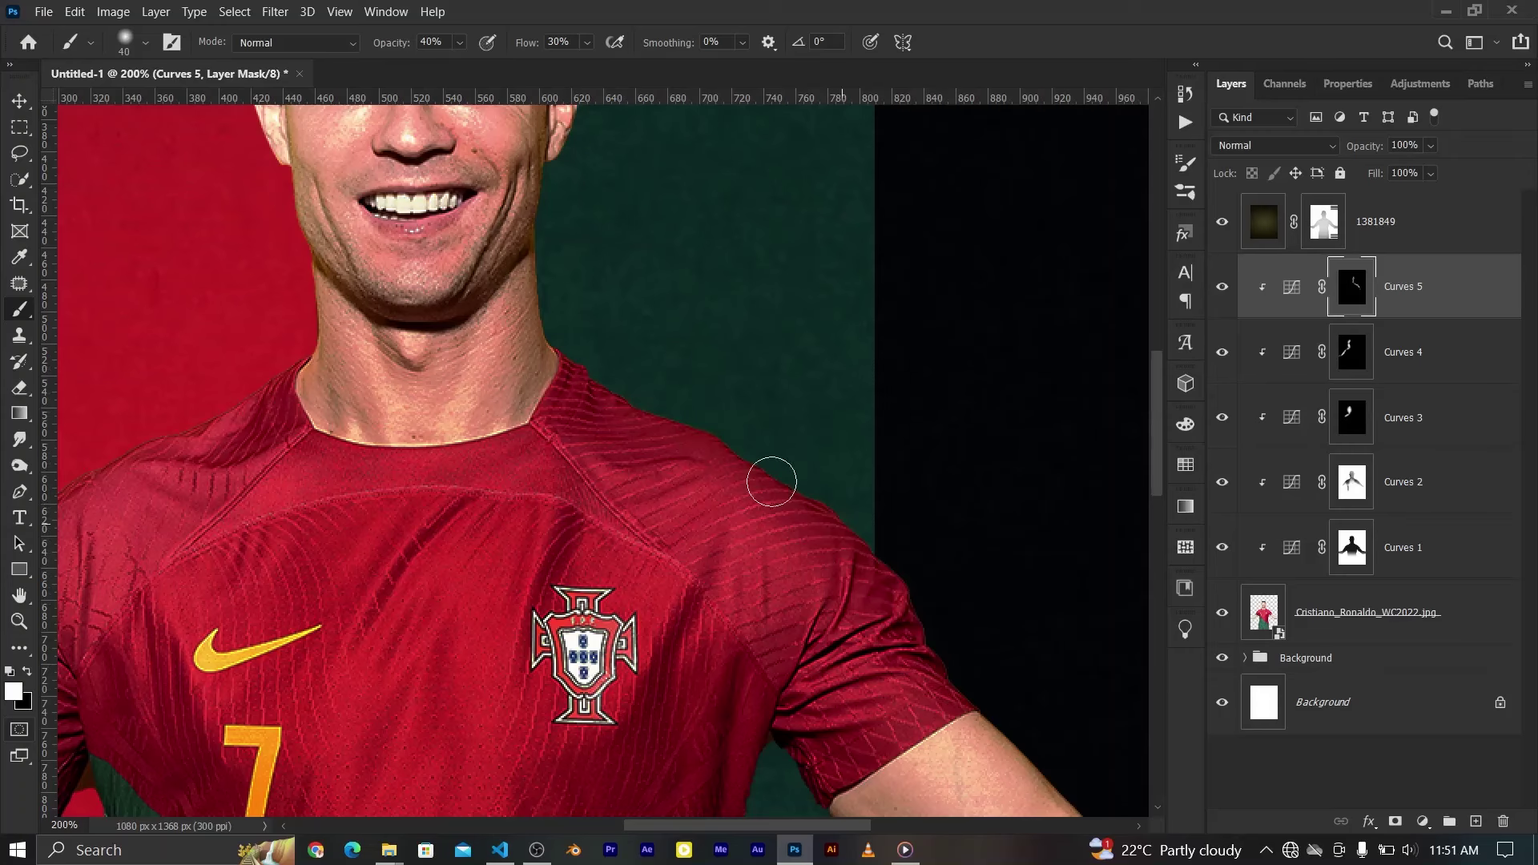
pyautogui.hotkey('ctrl', '0')
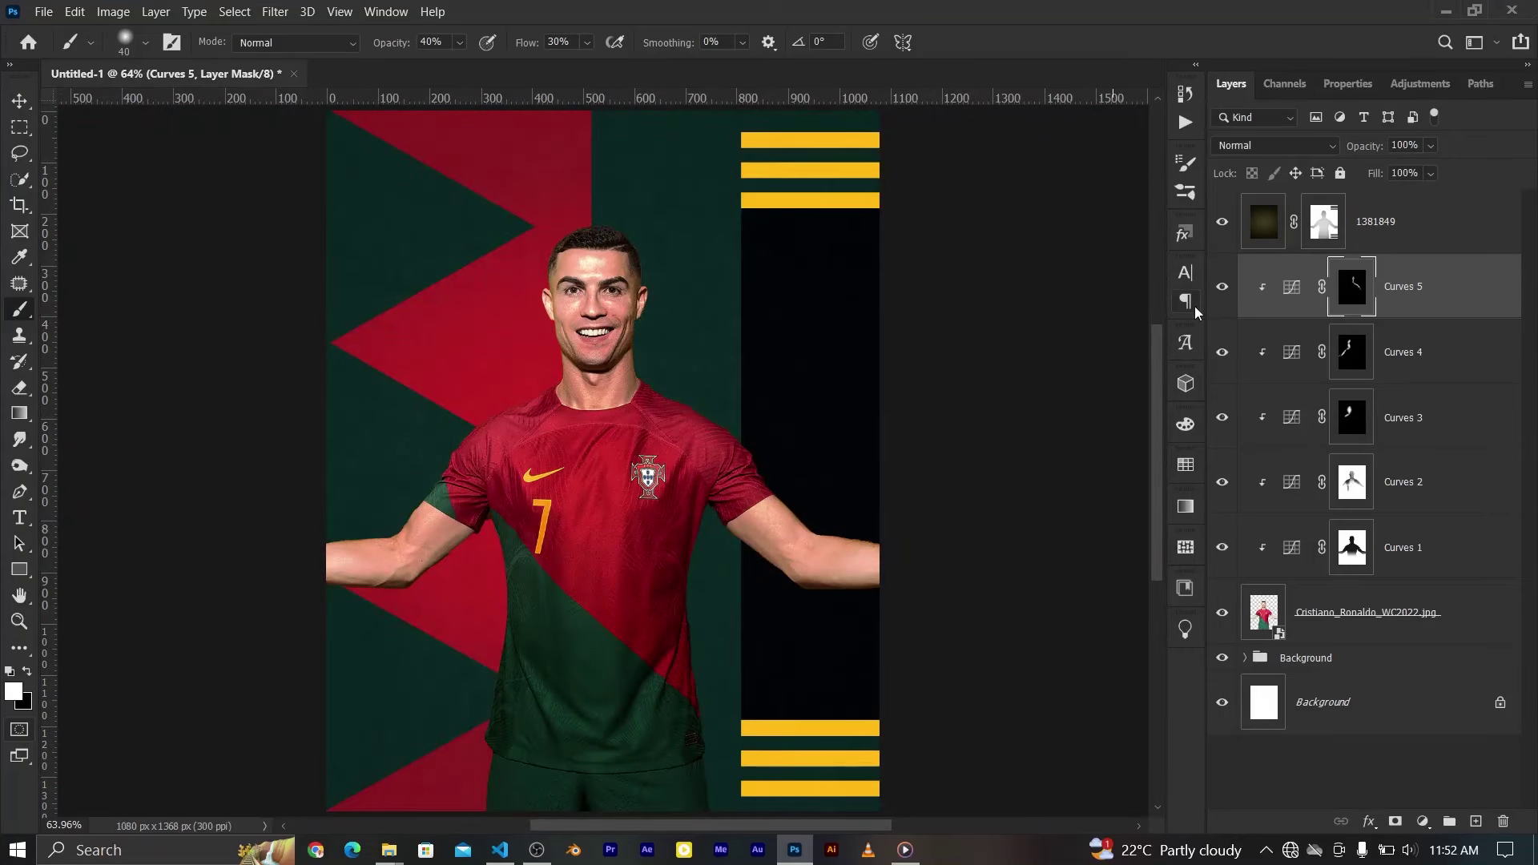
pyautogui.click(1291, 286)
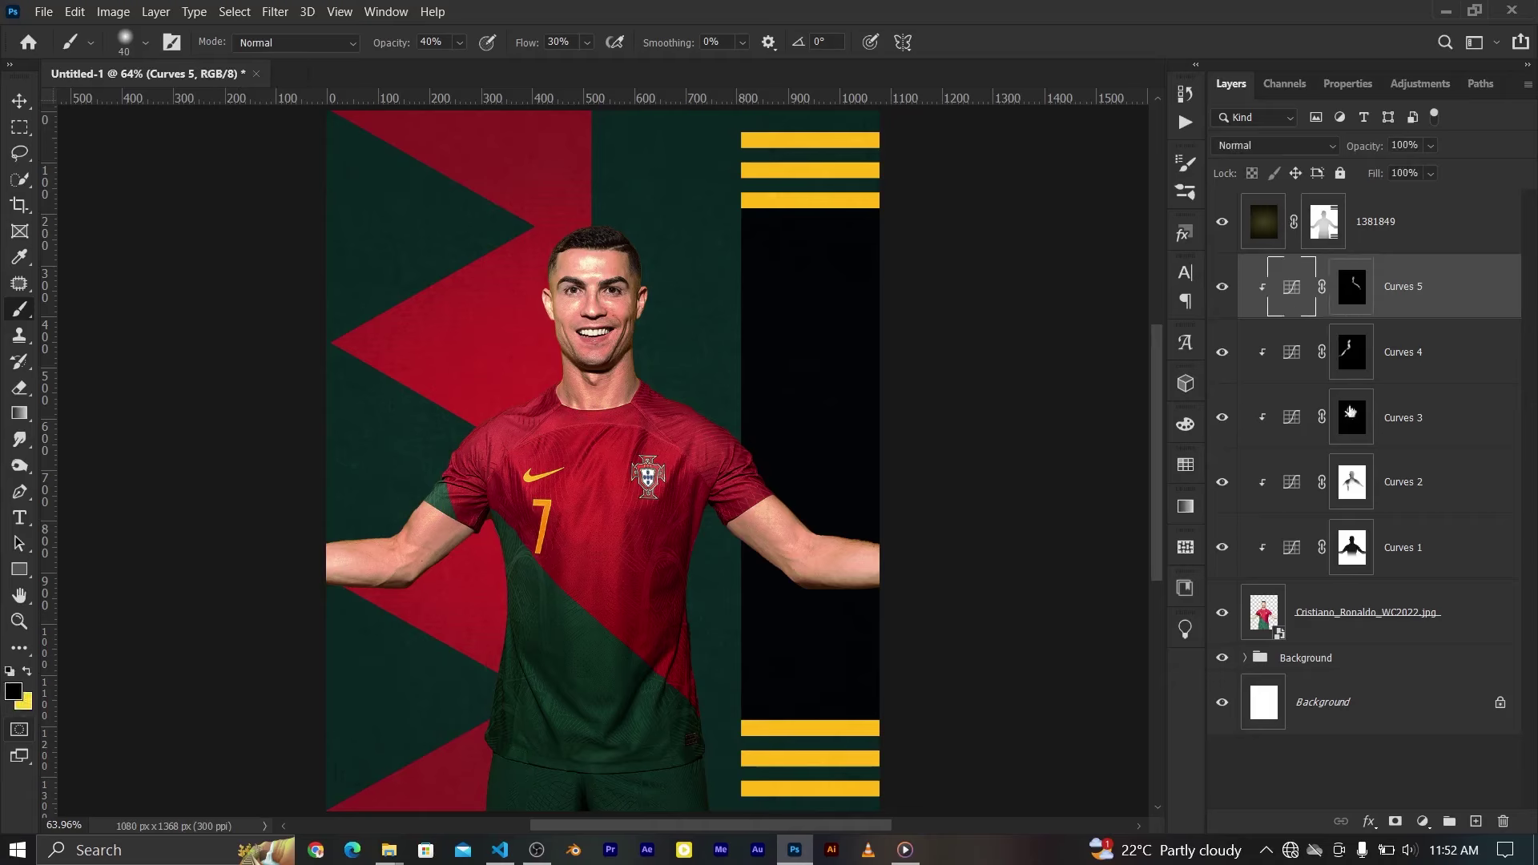
pyautogui.click(1423, 822)
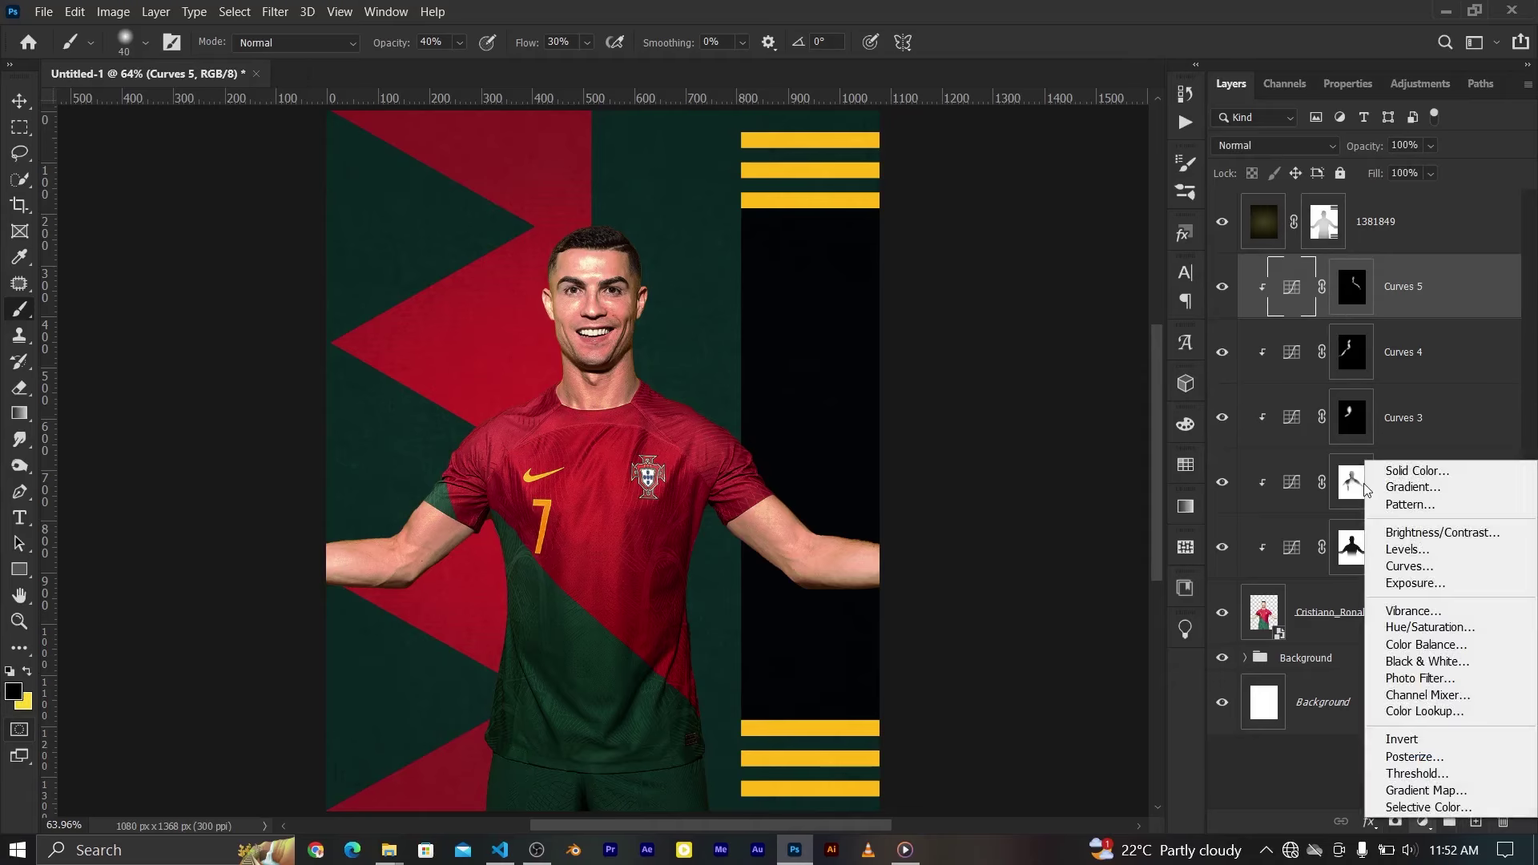
# Add a Curves 6 adjustment with the curve dragged down for deeper darkening
pyautogui.click(1408, 570)
pyautogui.moveTo(1390, 329); pyautogui.dragTo(1393, 331)
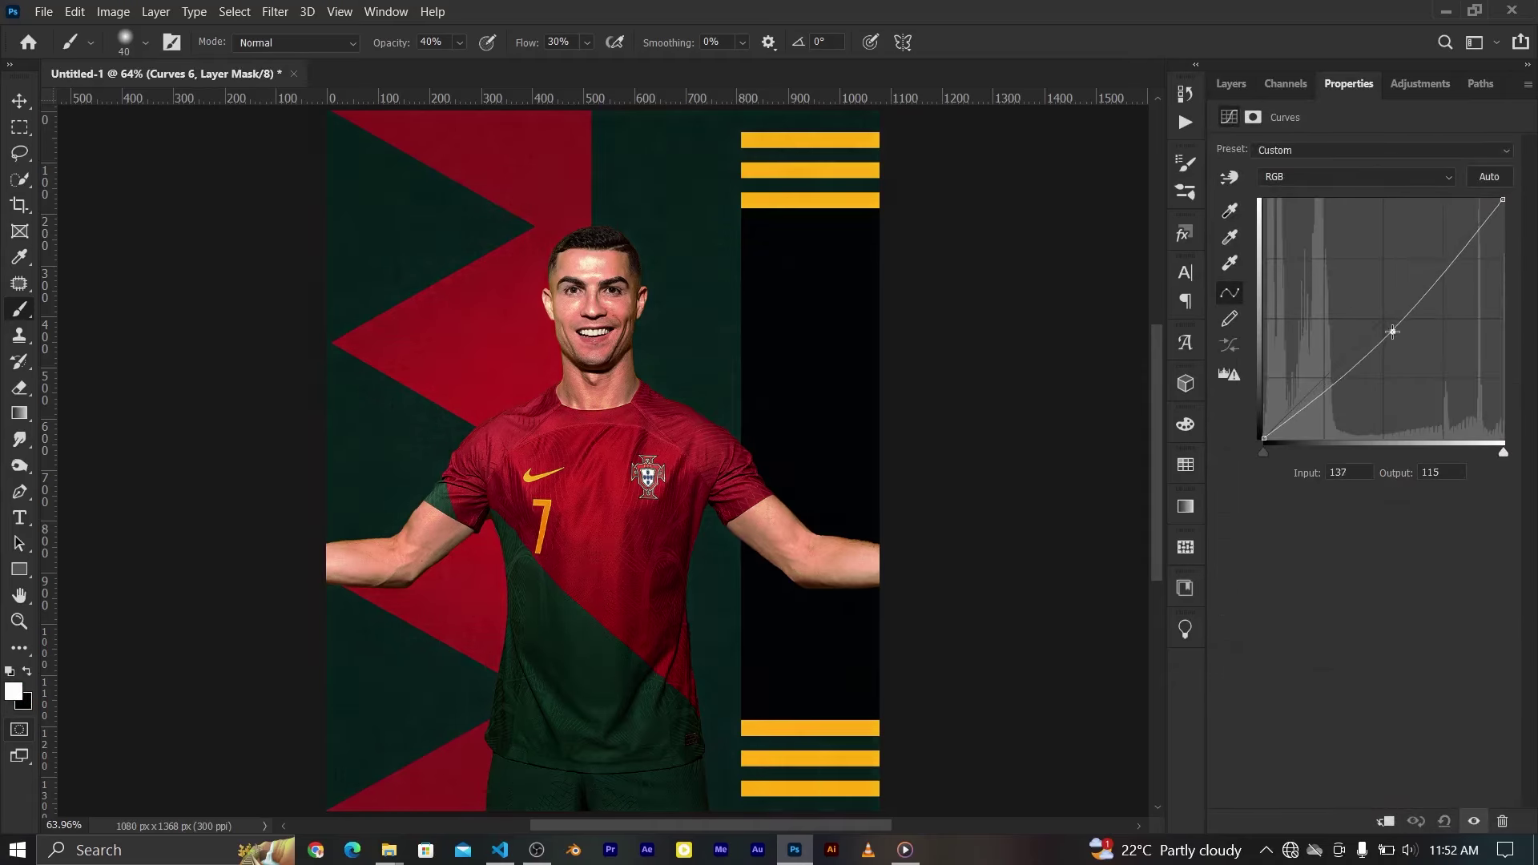
pyautogui.click(1232, 83)
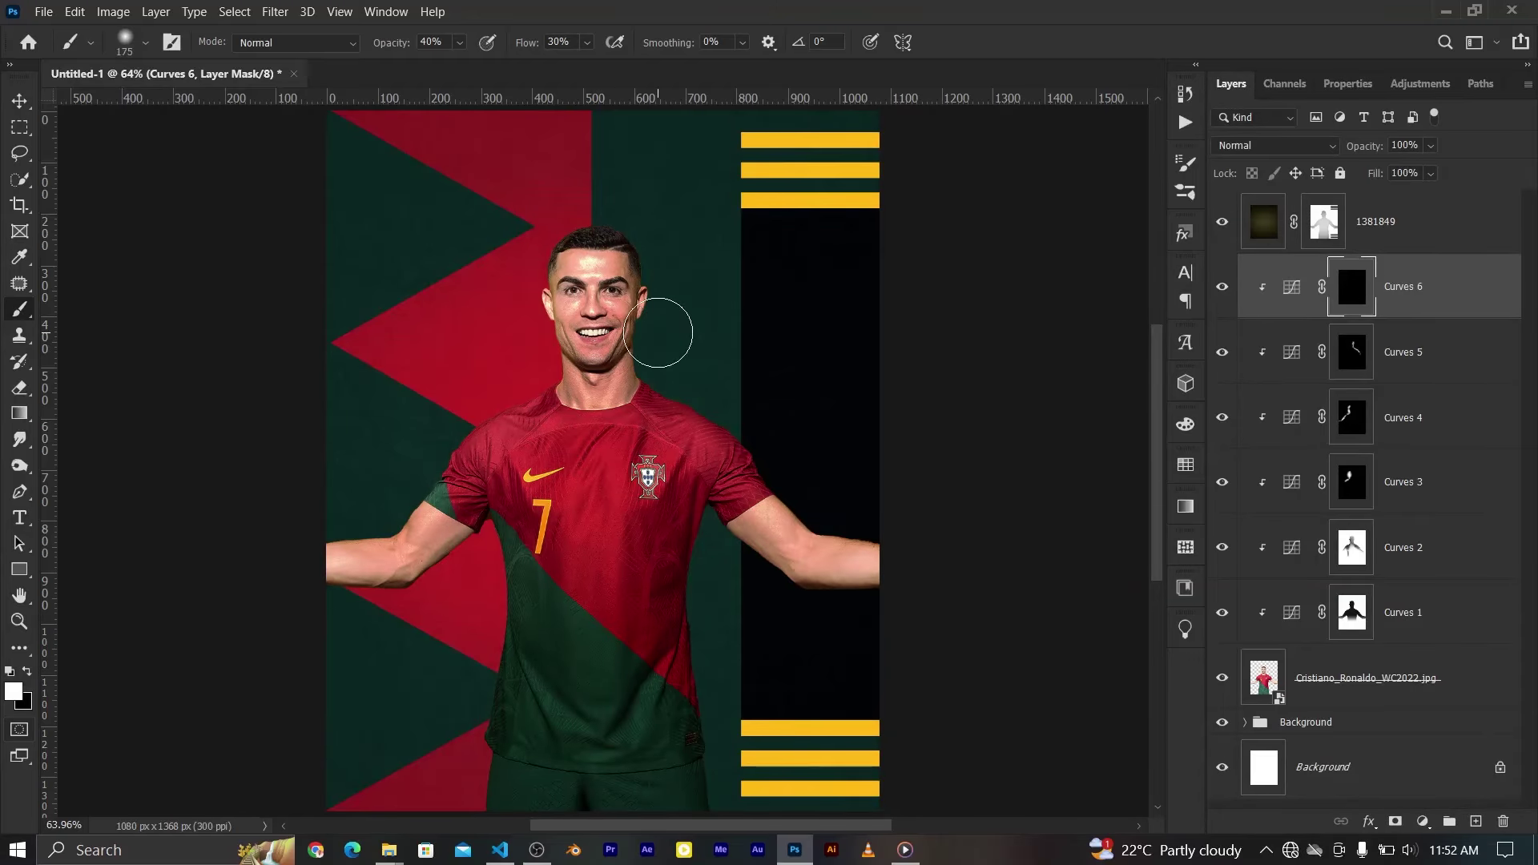
# Set brush flow to 60% and paint Curves 6 shadow around the ear, cheek and jaw
pyautogui.hotkey('ctrl', '+')
pyautogui.hotkey('ctrl', '+')
pyautogui.hotkey('ctrl', '+')
pyautogui.scroll(5, 738, 401)
pyautogui.press(']')
pyautogui.press(']')
pyautogui.press(']')
pyautogui.press('[')
pyautogui.press('[')
pyautogui.press('[')
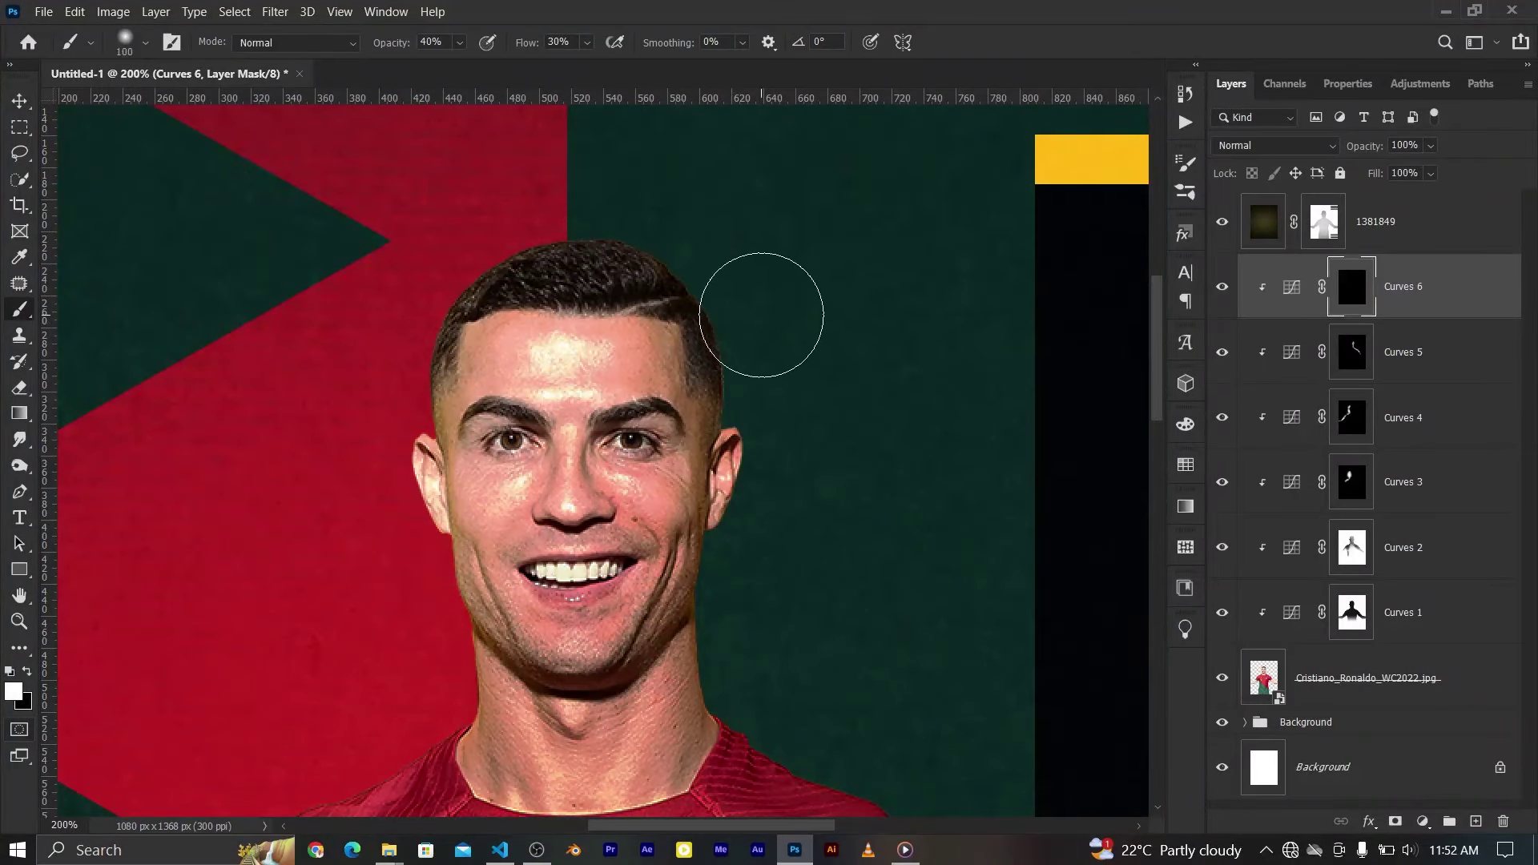
pyautogui.click(550, 42)
pyautogui.press('BackSpace')
pyautogui.write('6')
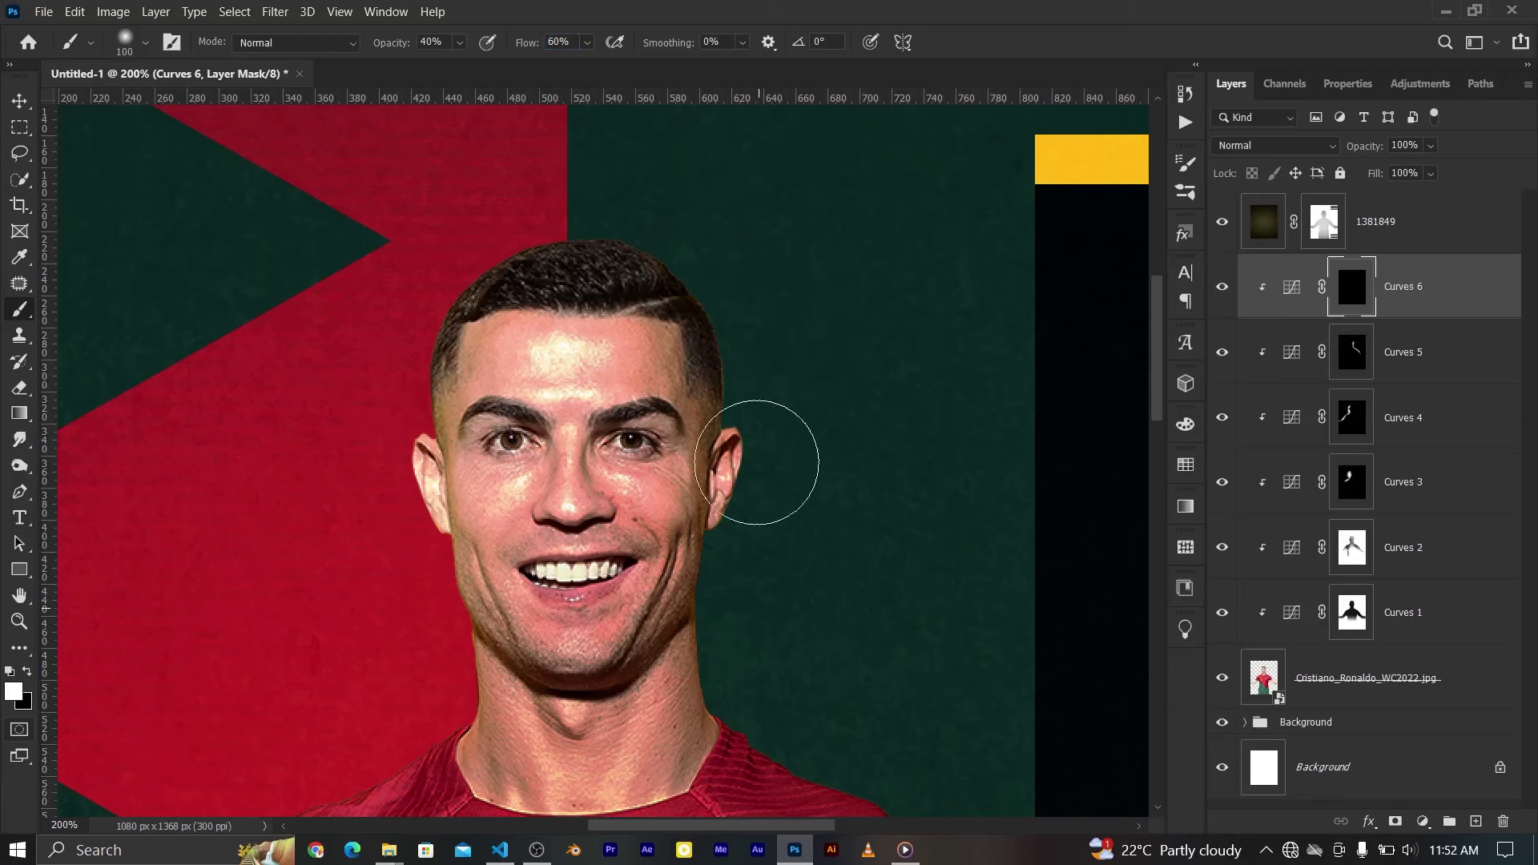
pyautogui.moveTo(759, 464); pyautogui.dragTo(741, 488)
pyautogui.scroll(-3, 811, 642)
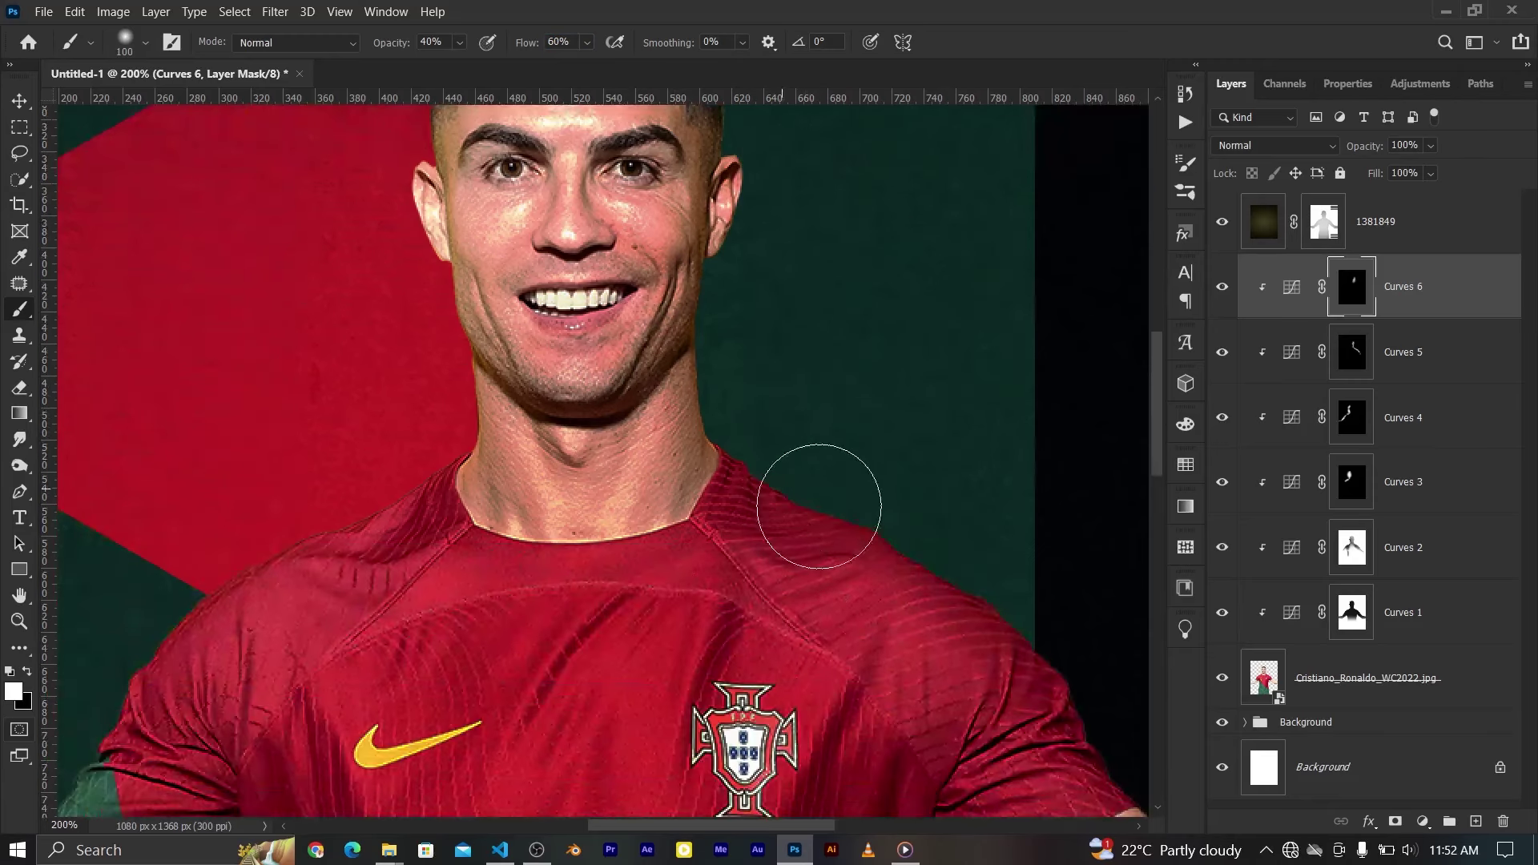
pyautogui.moveTo(675, 240); pyautogui.dragTo(673, 321)
pyautogui.press('[')
pyautogui.press('[')
pyautogui.hotkey('ctrl', '0')
# Add Brightness/Contrast 1 at +23, clipped to the player with an inverted mask
pyautogui.press('v')
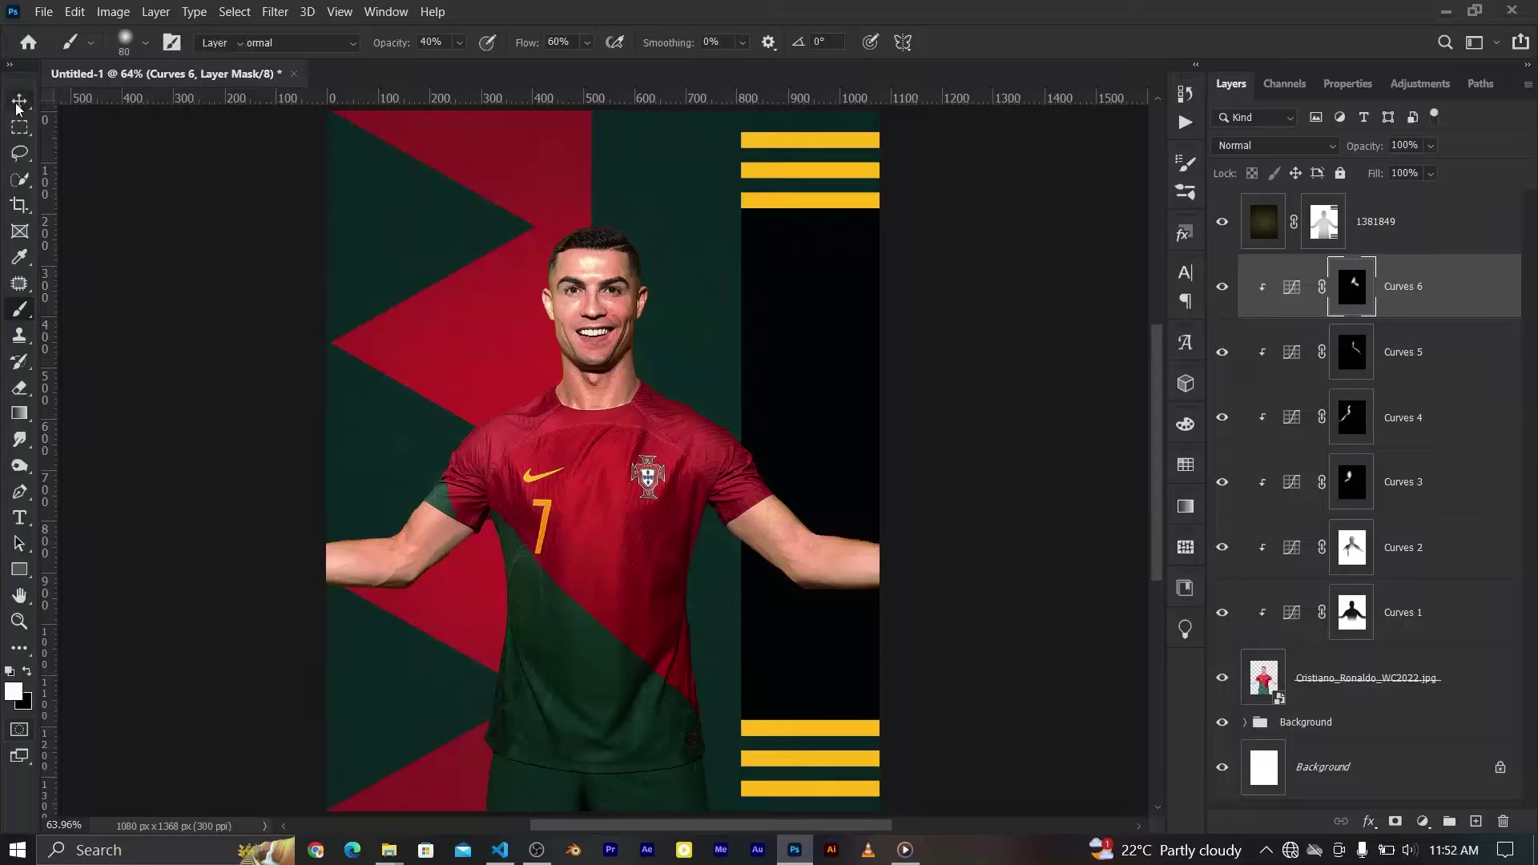
pyautogui.click(1223, 288)
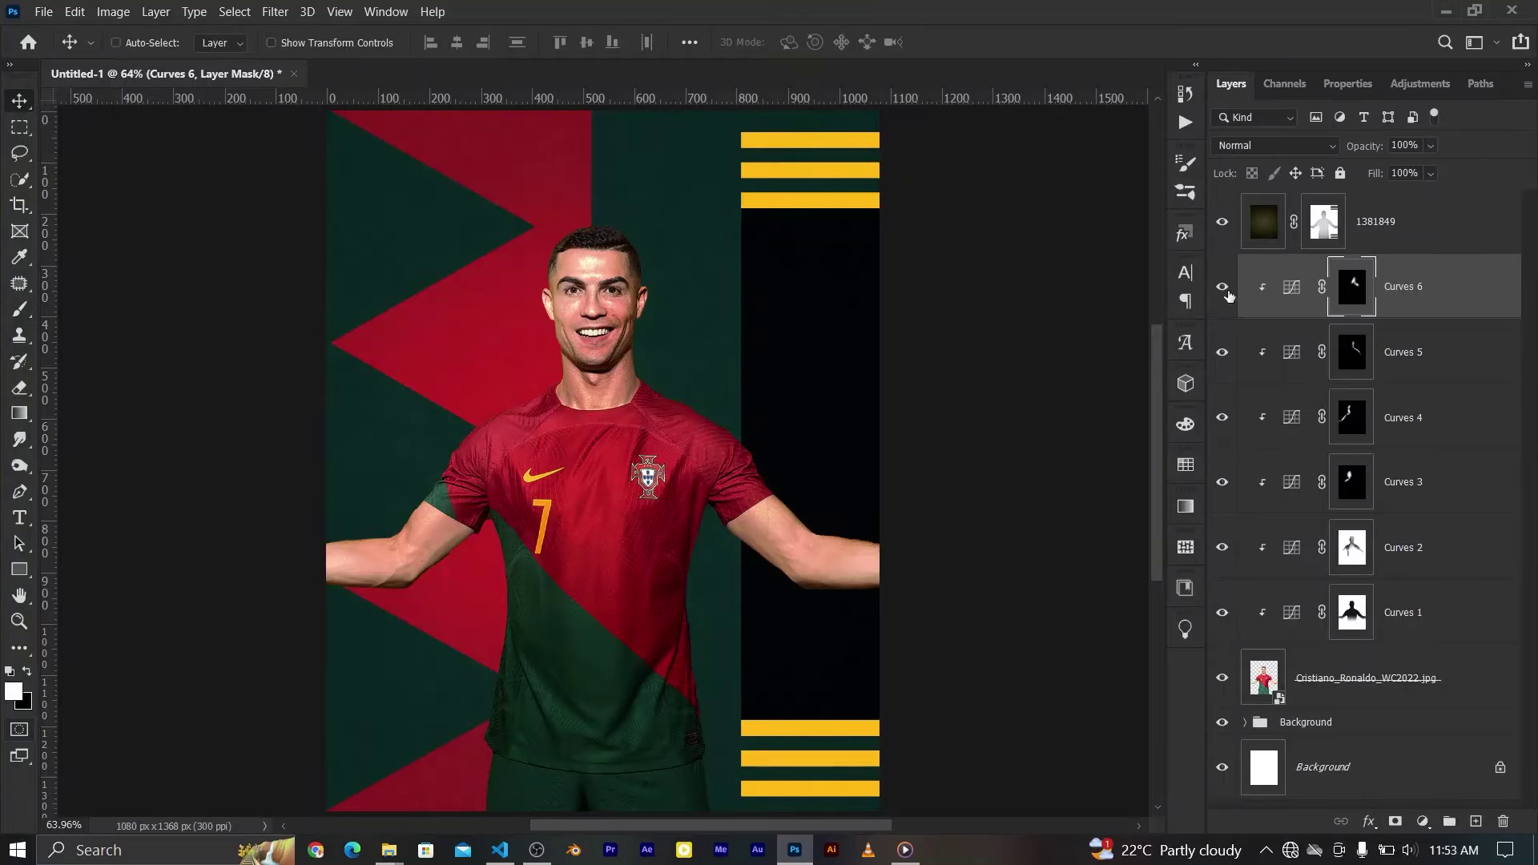
pyautogui.click(1423, 821)
pyautogui.click(1434, 532)
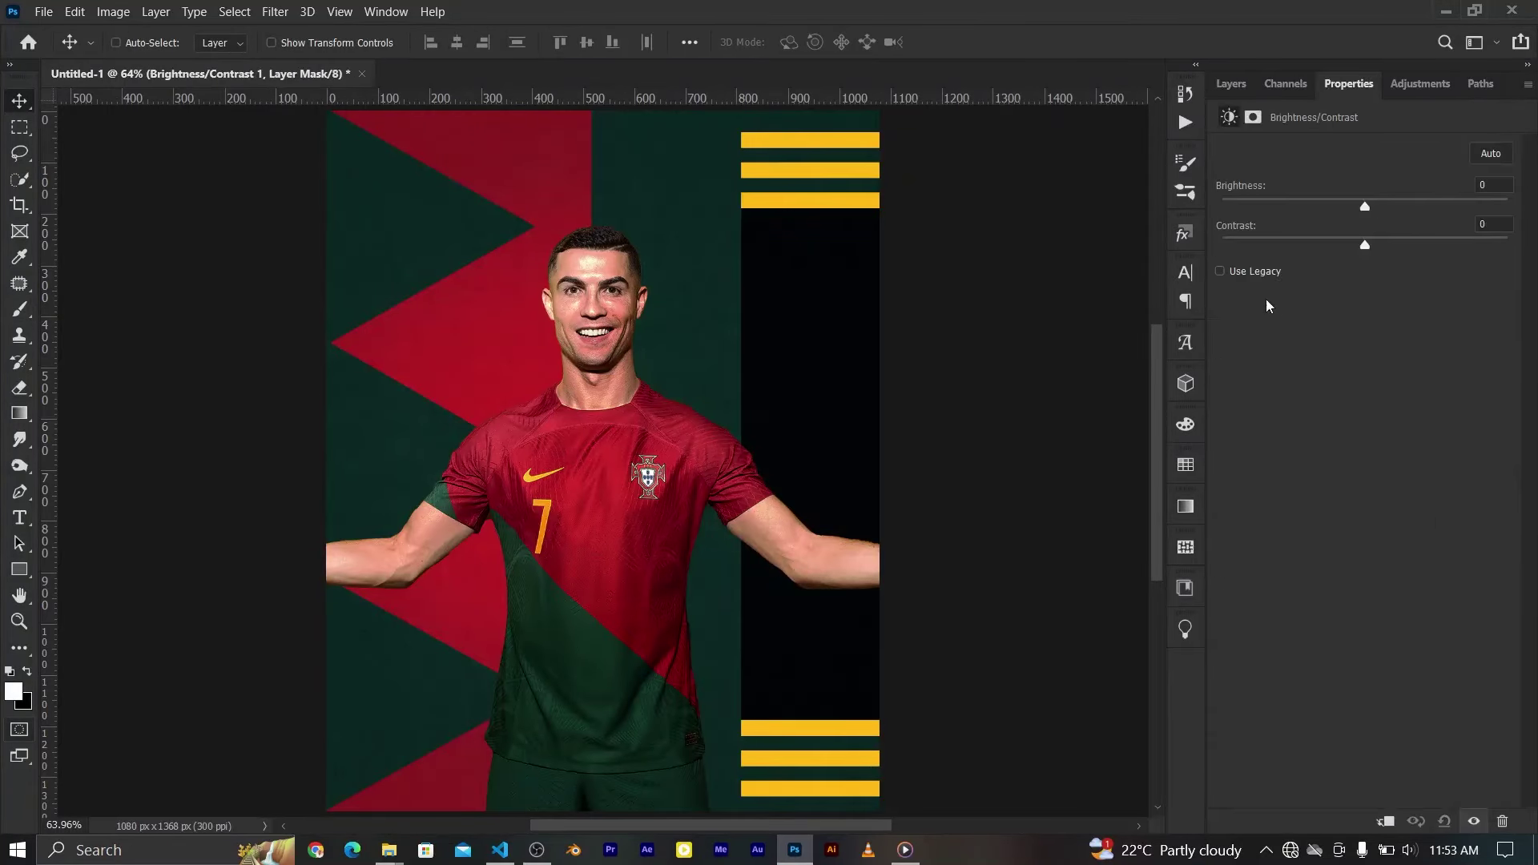
pyautogui.moveTo(1364, 205); pyautogui.dragTo(1388, 208)
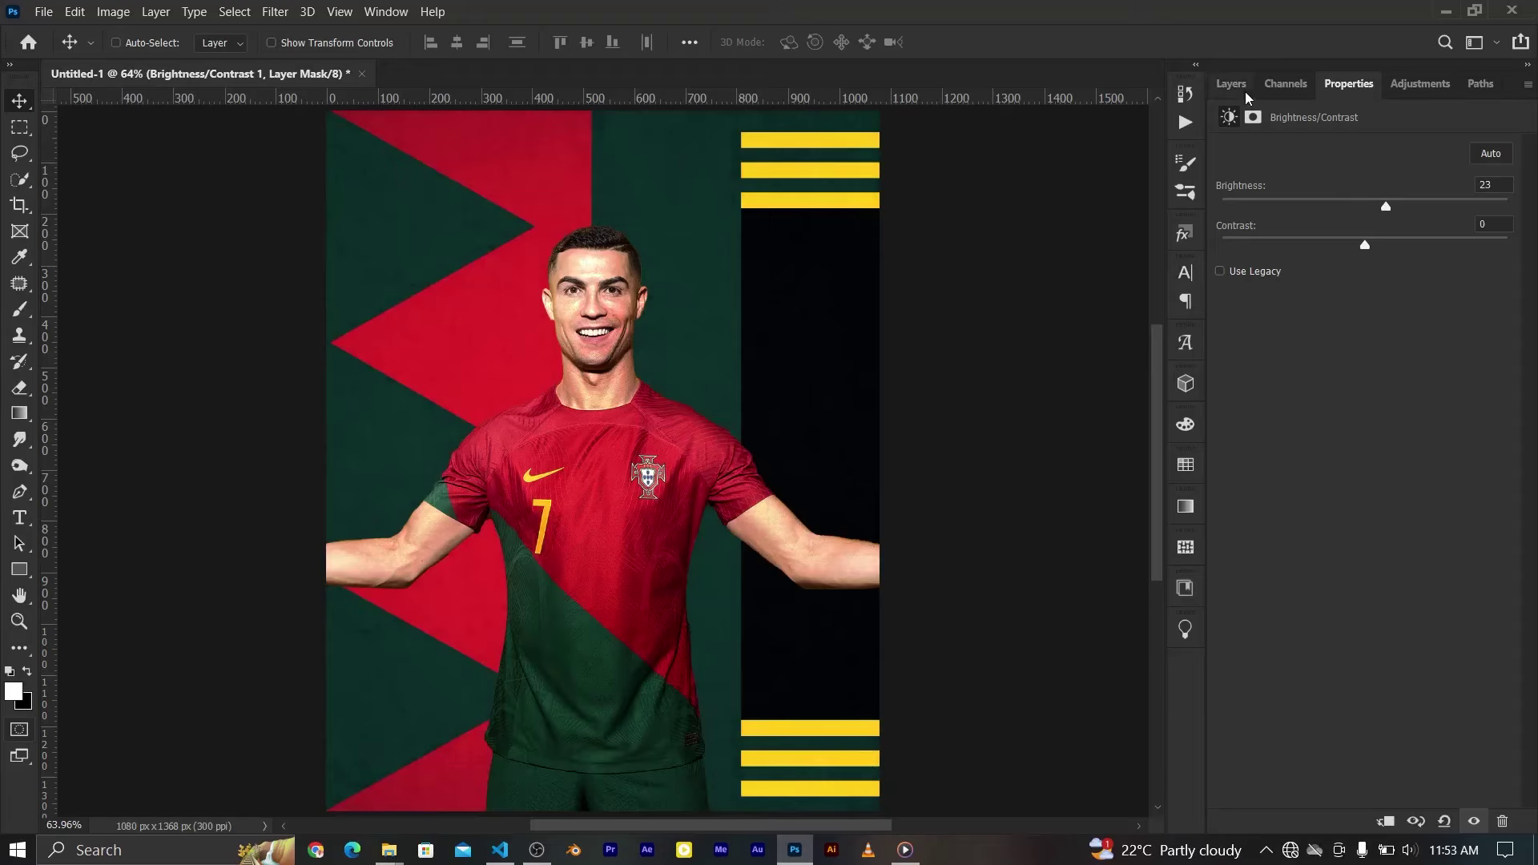
pyautogui.press('F7')
pyautogui.rightClick(1394, 303)
pyautogui.click(1250, 374)
pyautogui.hotkey('ctrl', 'i')
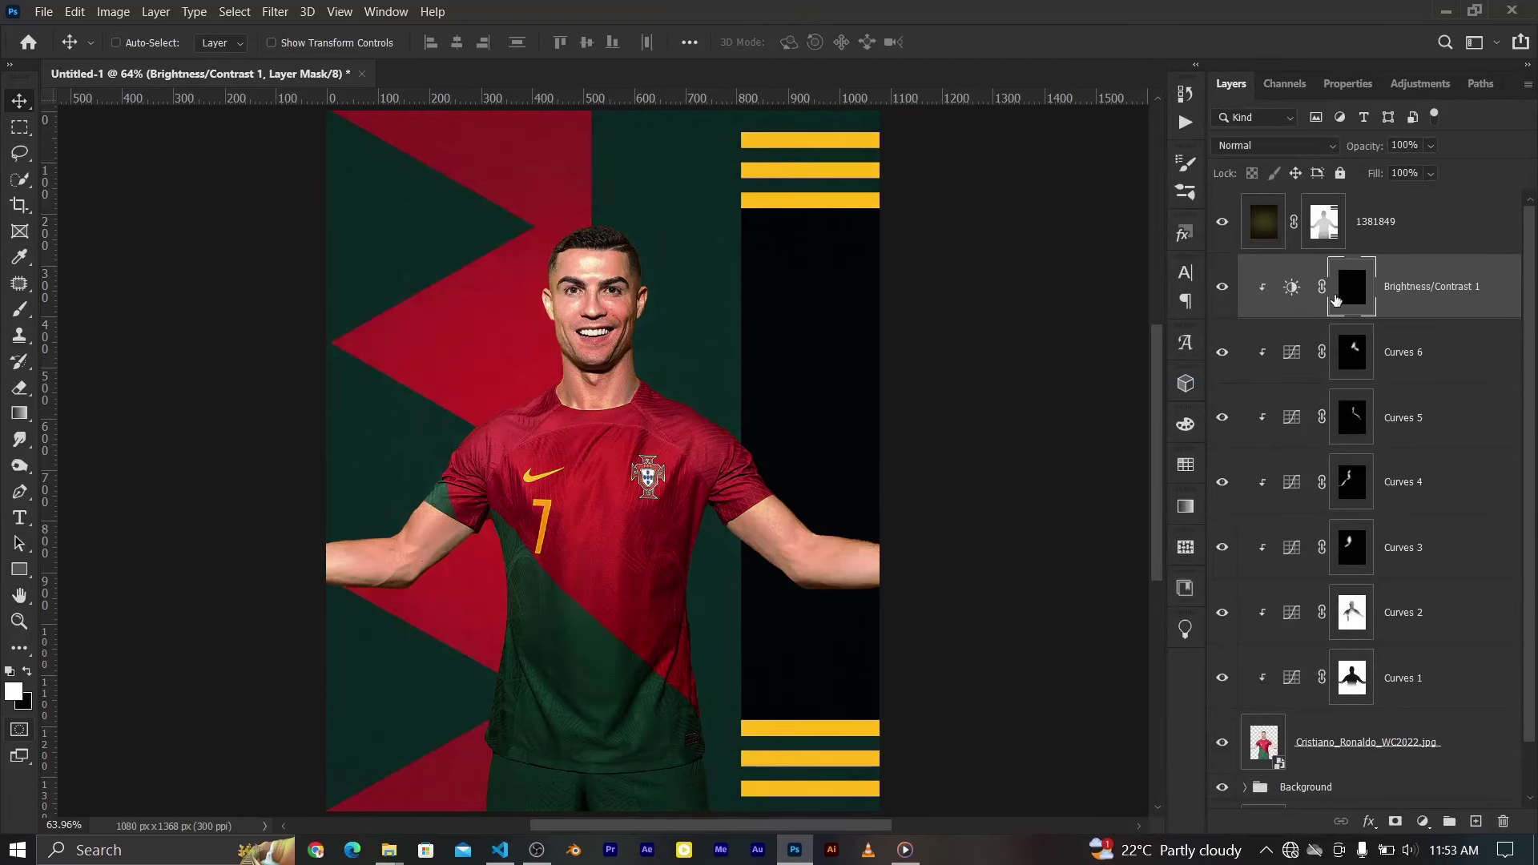
# Paint the brightening back onto the head with a 125 px brush
pyautogui.press('b')
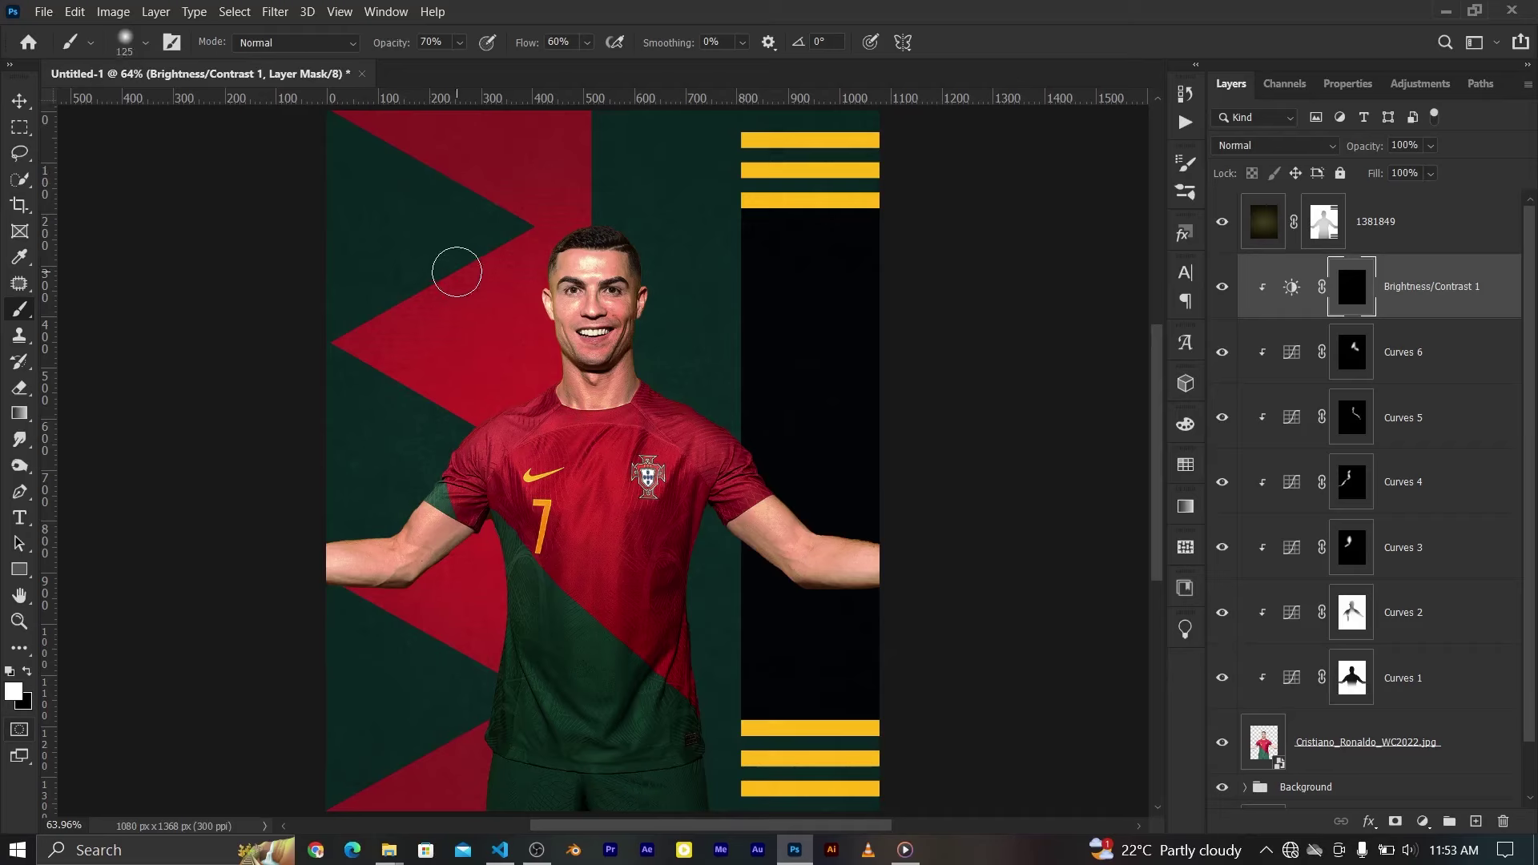
pyautogui.press(']')
pyautogui.press(']')
pyautogui.press(']')
pyautogui.moveTo(536, 192); pyautogui.dragTo(526, 355)
pyautogui.moveTo(522, 342); pyautogui.dragTo(457, 389)
# Add a clipped Brightness/Contrast 2 at -25 and paint its inverted mask along the head's right side
pyautogui.click(1422, 821)
pyautogui.click(1408, 522)
pyautogui.moveTo(1365, 205); pyautogui.dragTo(1337, 205)
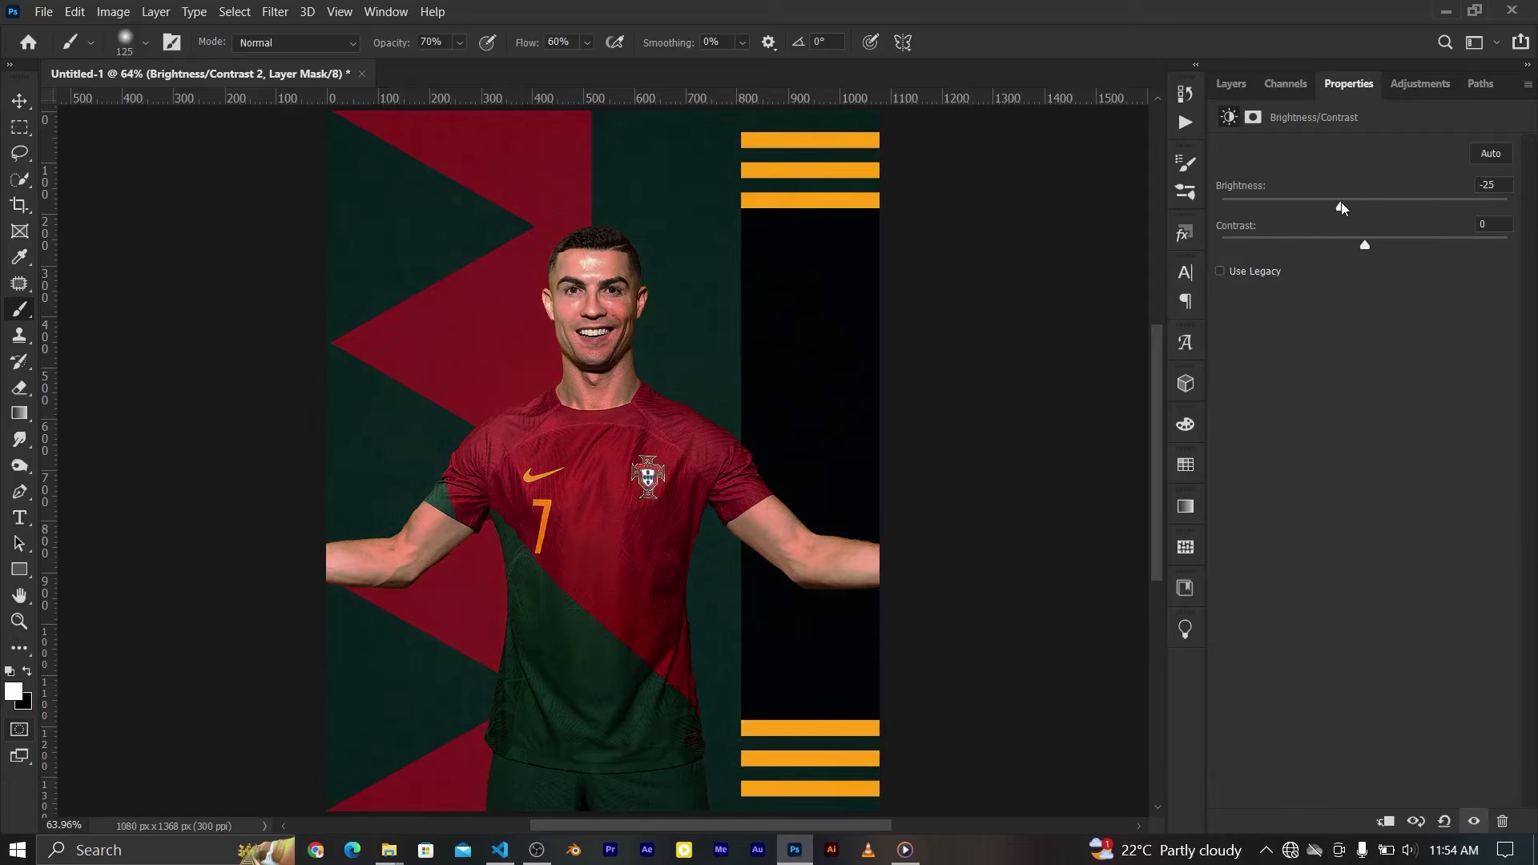
pyautogui.click(1232, 83)
pyautogui.rightClick(1345, 302)
pyautogui.click(1229, 375)
pyautogui.hotkey('ctrl', 'i')
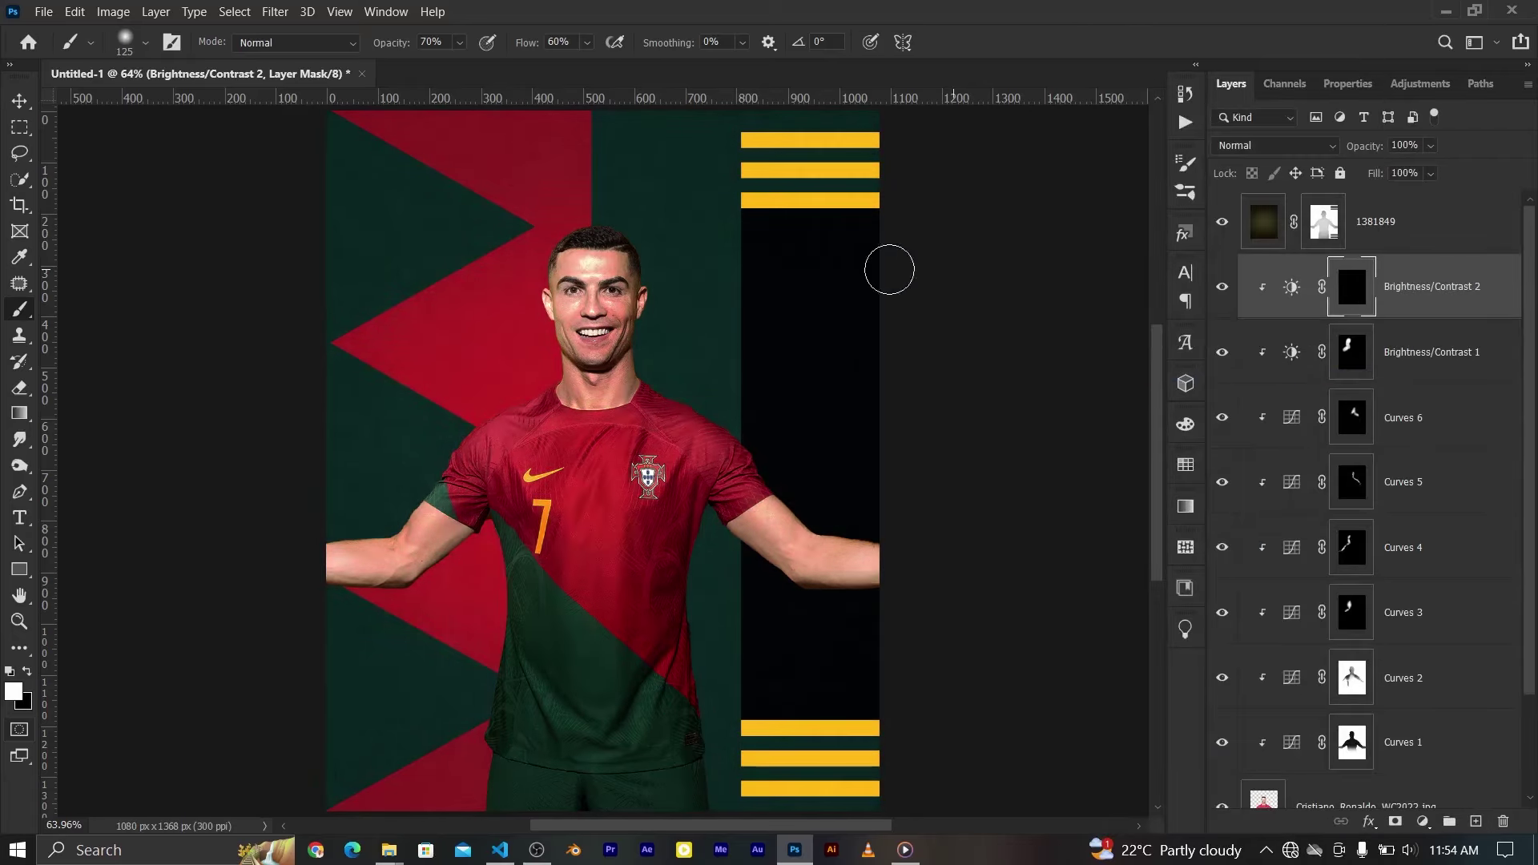
pyautogui.moveTo(669, 274)
pyautogui.mouseDown()
pyautogui.moveTo(676, 339)
pyautogui.moveTo(649, 234)
pyautogui.moveTo(657, 246)
pyautogui.mouseUp()
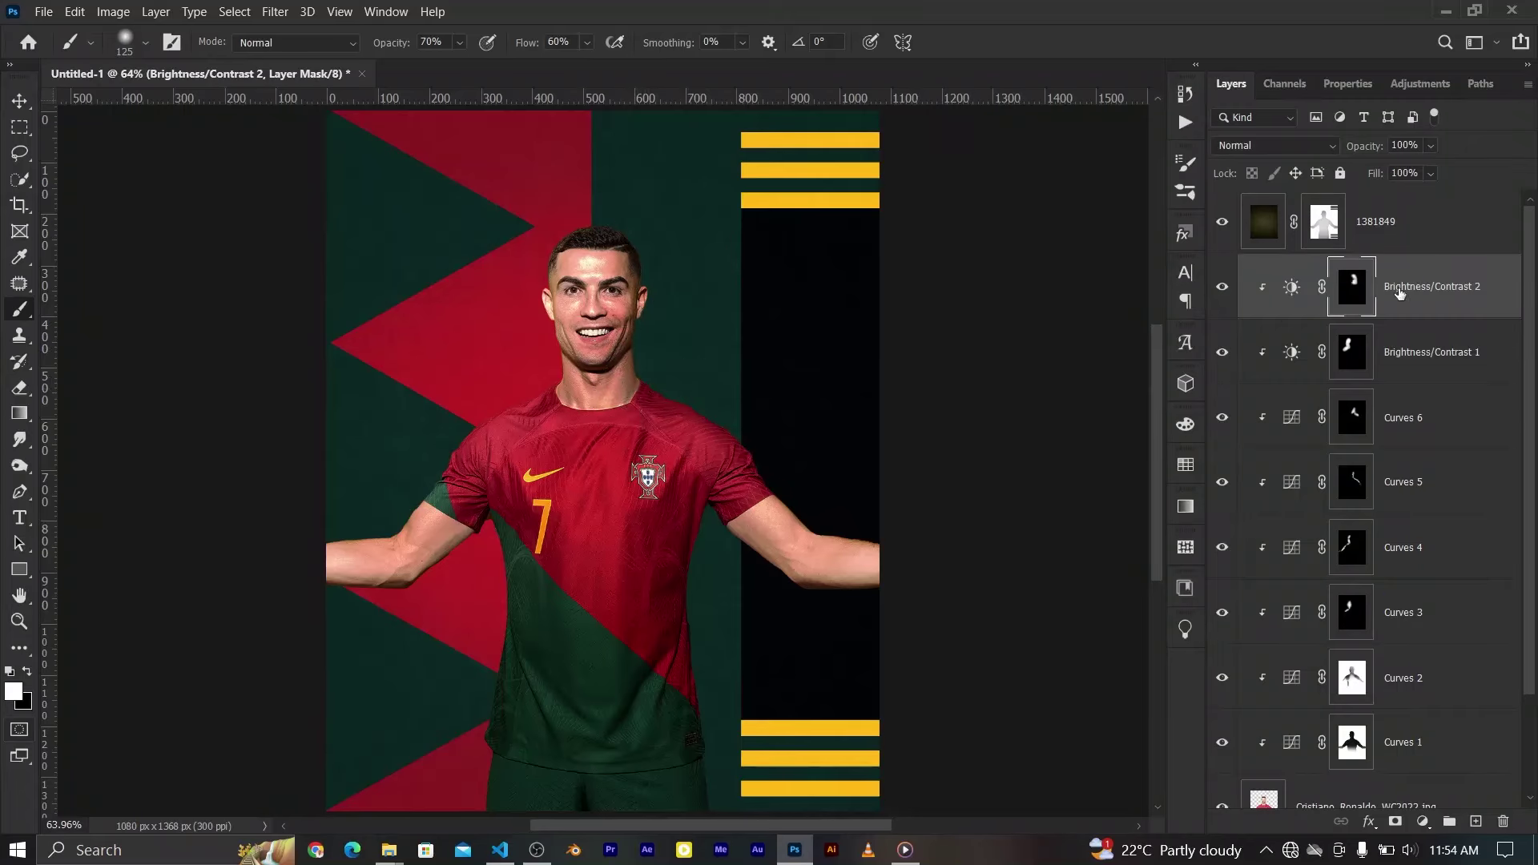
pyautogui.click(1423, 814)
# Add an Exposure adjustment at -0.40 and invert its mask to black
pyautogui.click(1416, 590)
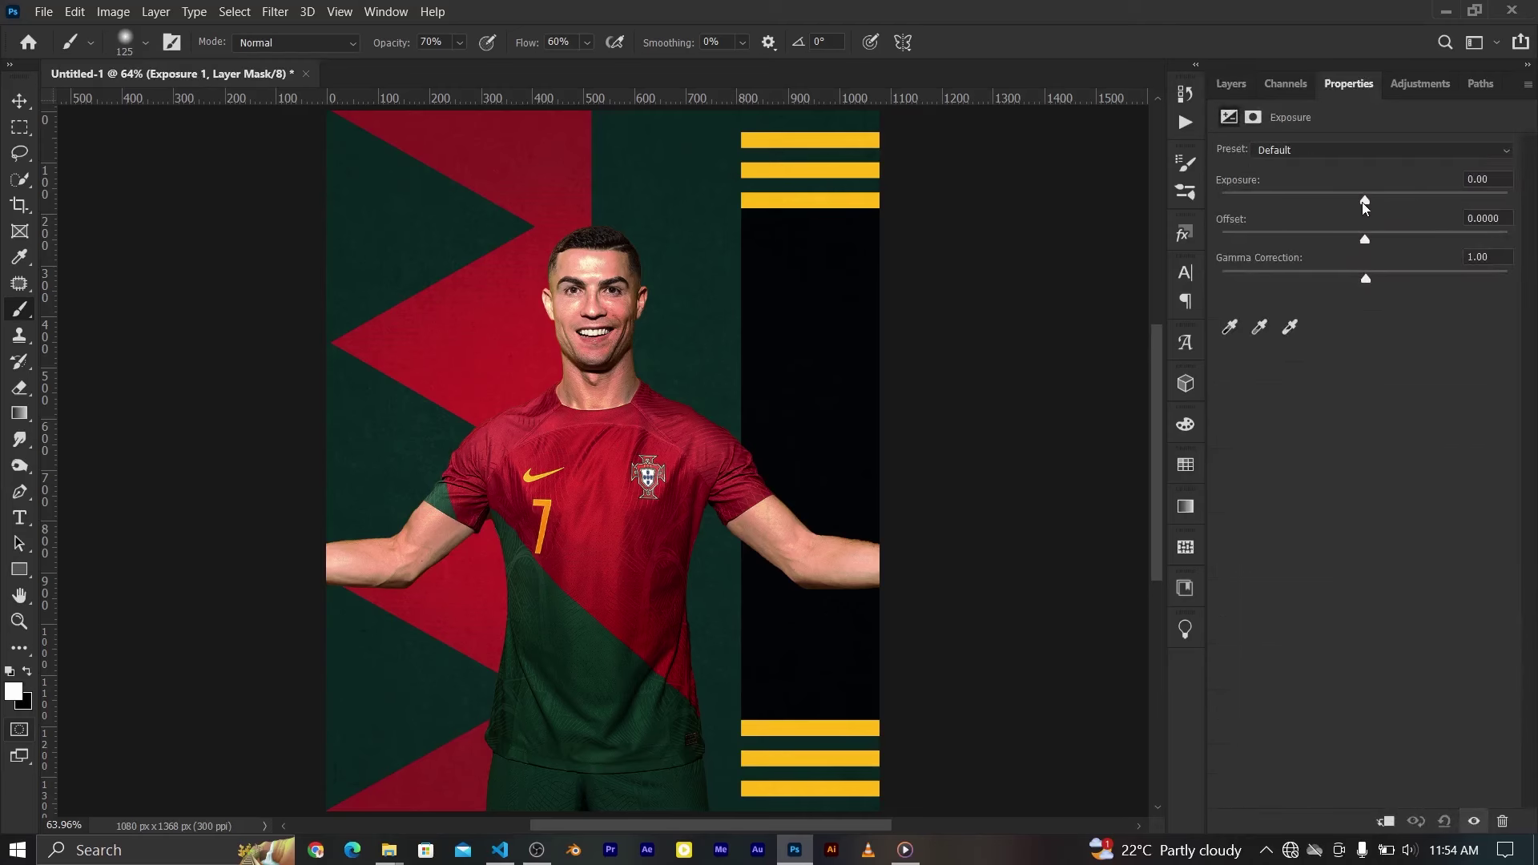
pyautogui.moveTo(1365, 201); pyautogui.dragTo(1362, 207)
pyautogui.click(1232, 84)
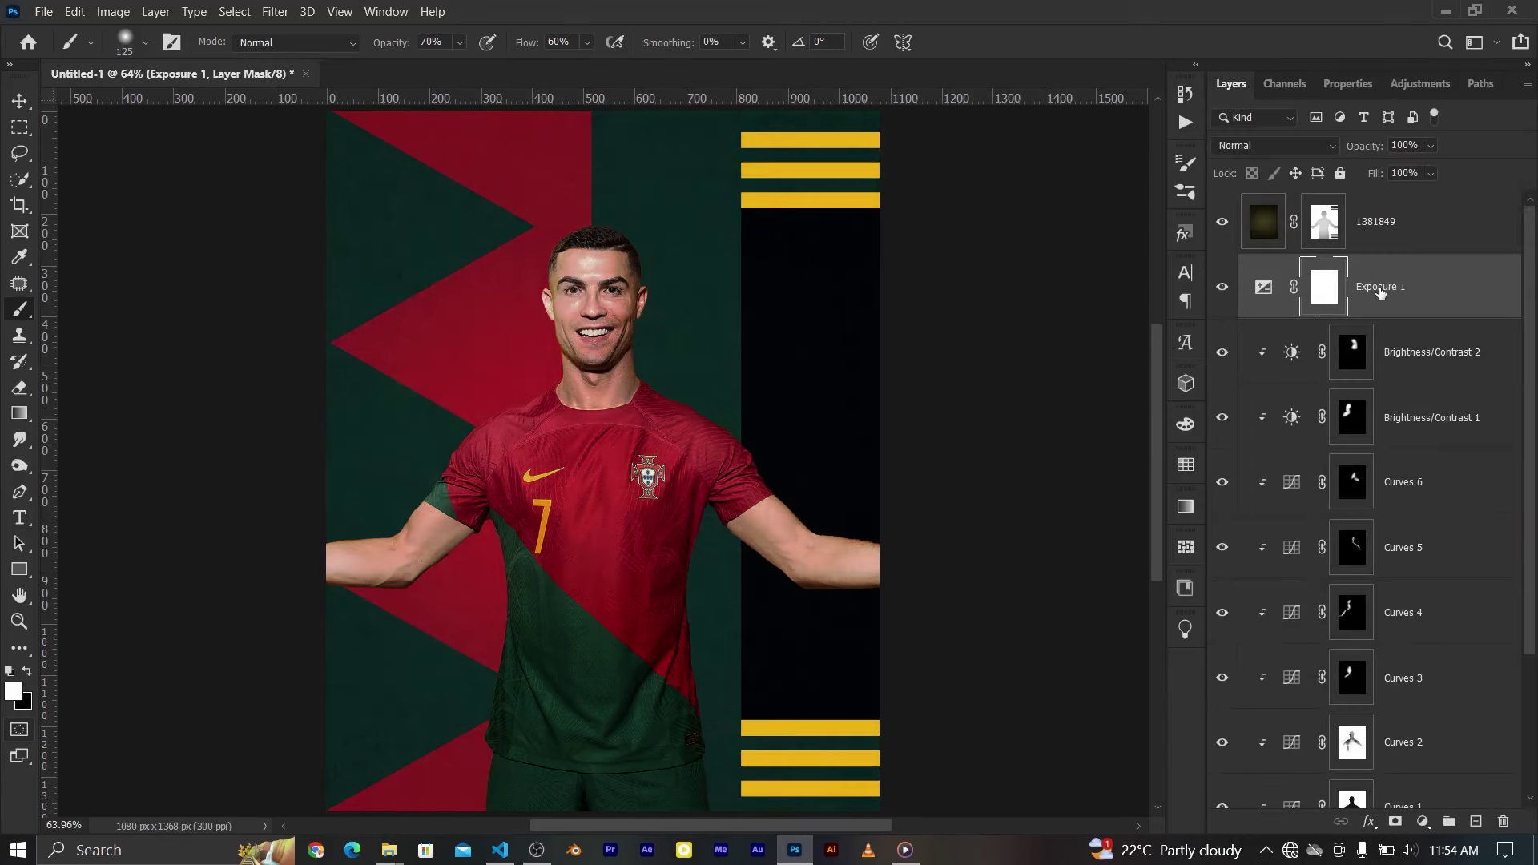
pyautogui.hotkey('ctrl', 'i')
# Paint the Exposure darkening onto the player's face and right arm
pyautogui.hotkey('ctrl', '+')
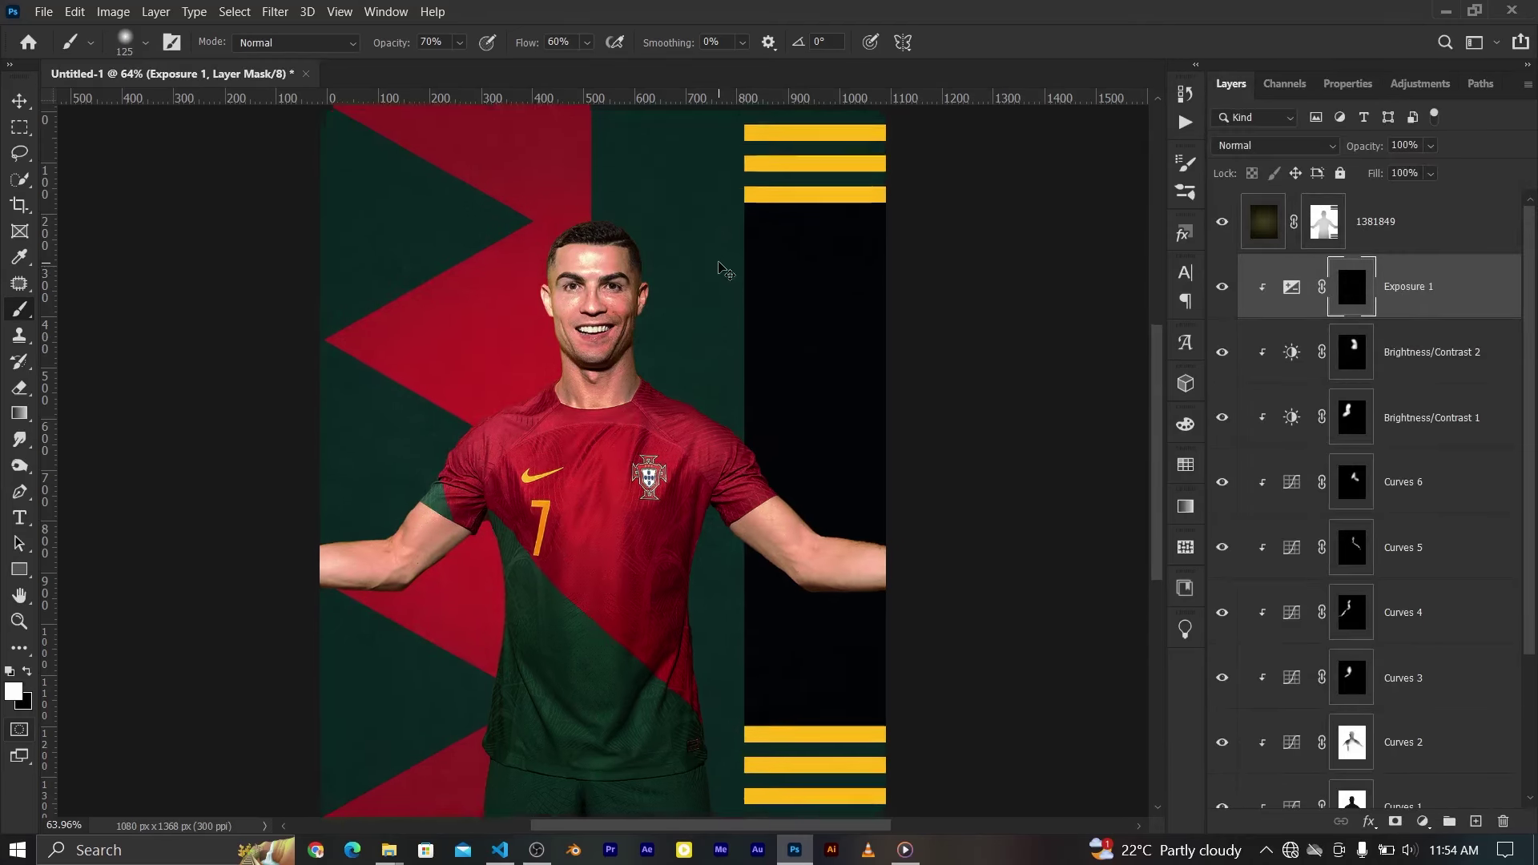
pyautogui.moveTo(606, 348); pyautogui.dragTo(600, 273)
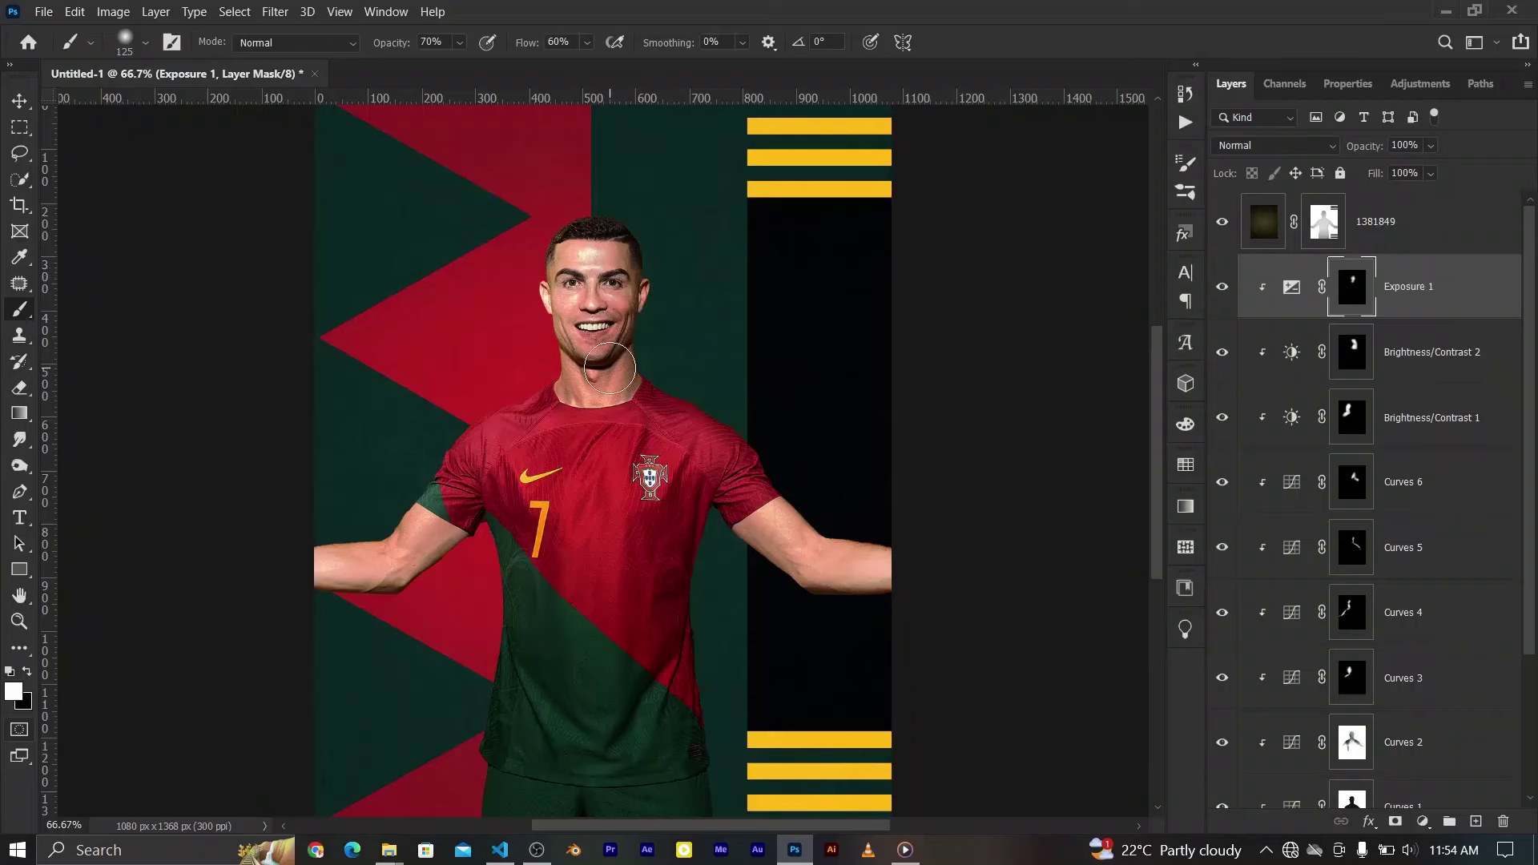
pyautogui.moveTo(745, 553); pyautogui.dragTo(858, 607)
pyautogui.press('x')
pyautogui.press('v')
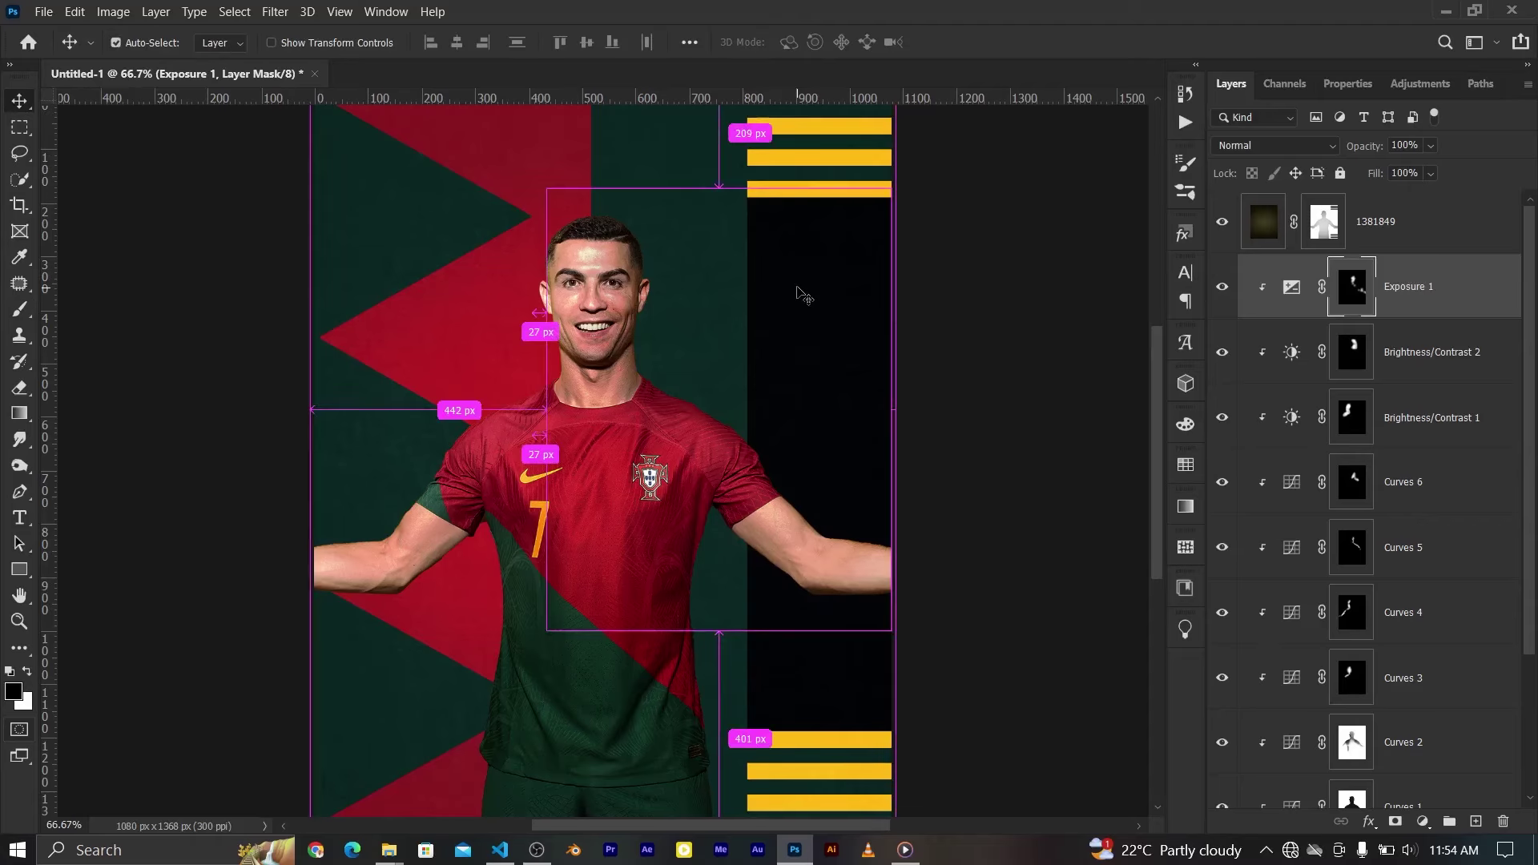
pyautogui.hotkey('ctrl', '0')
pyautogui.click(1291, 287)
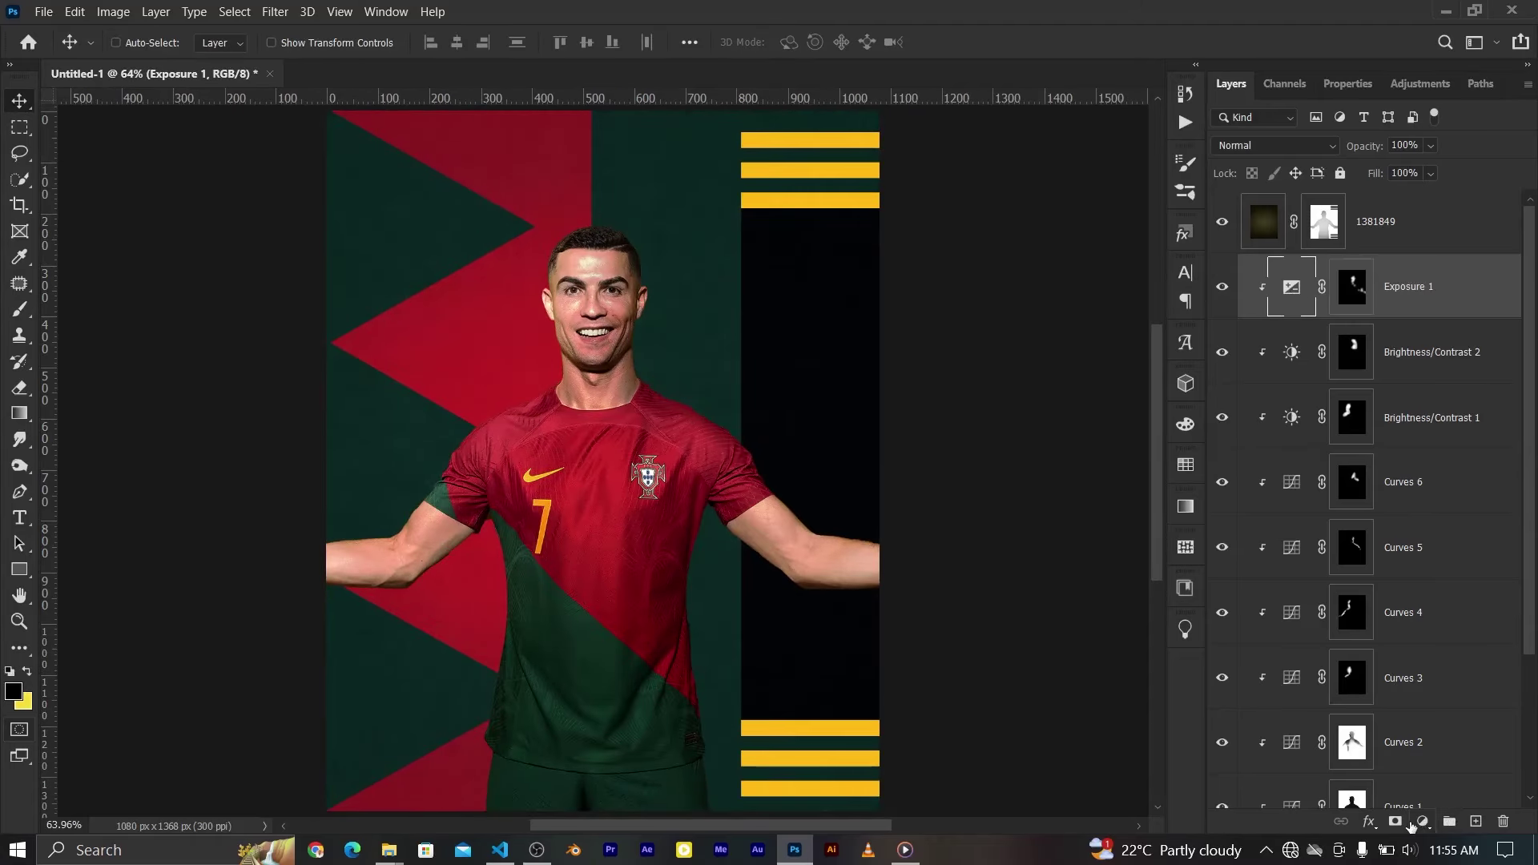
# Add a Curves 7 adjustment with the curve pulled down to darken
pyautogui.click(1423, 821)
pyautogui.click(1394, 567)
pyautogui.moveTo(1377, 364); pyautogui.dragTo(1392, 338)
pyautogui.click(1231, 85)
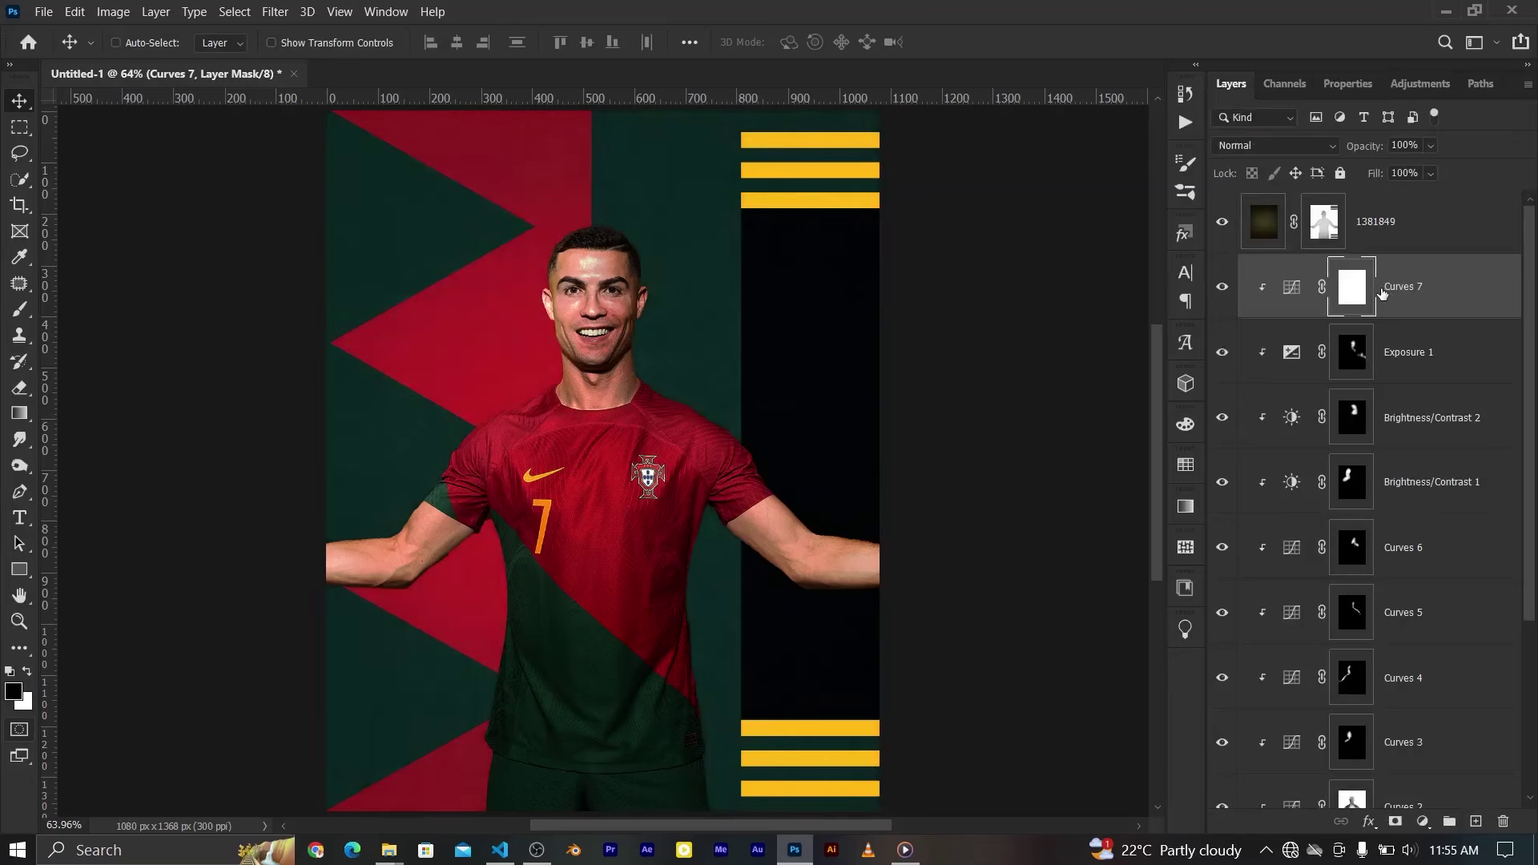
# Fade Curves 7 in with a chin-to-body gradient mask, 2.2 px feather, 65% opacity; group layers as CR7
pyautogui.press('g')
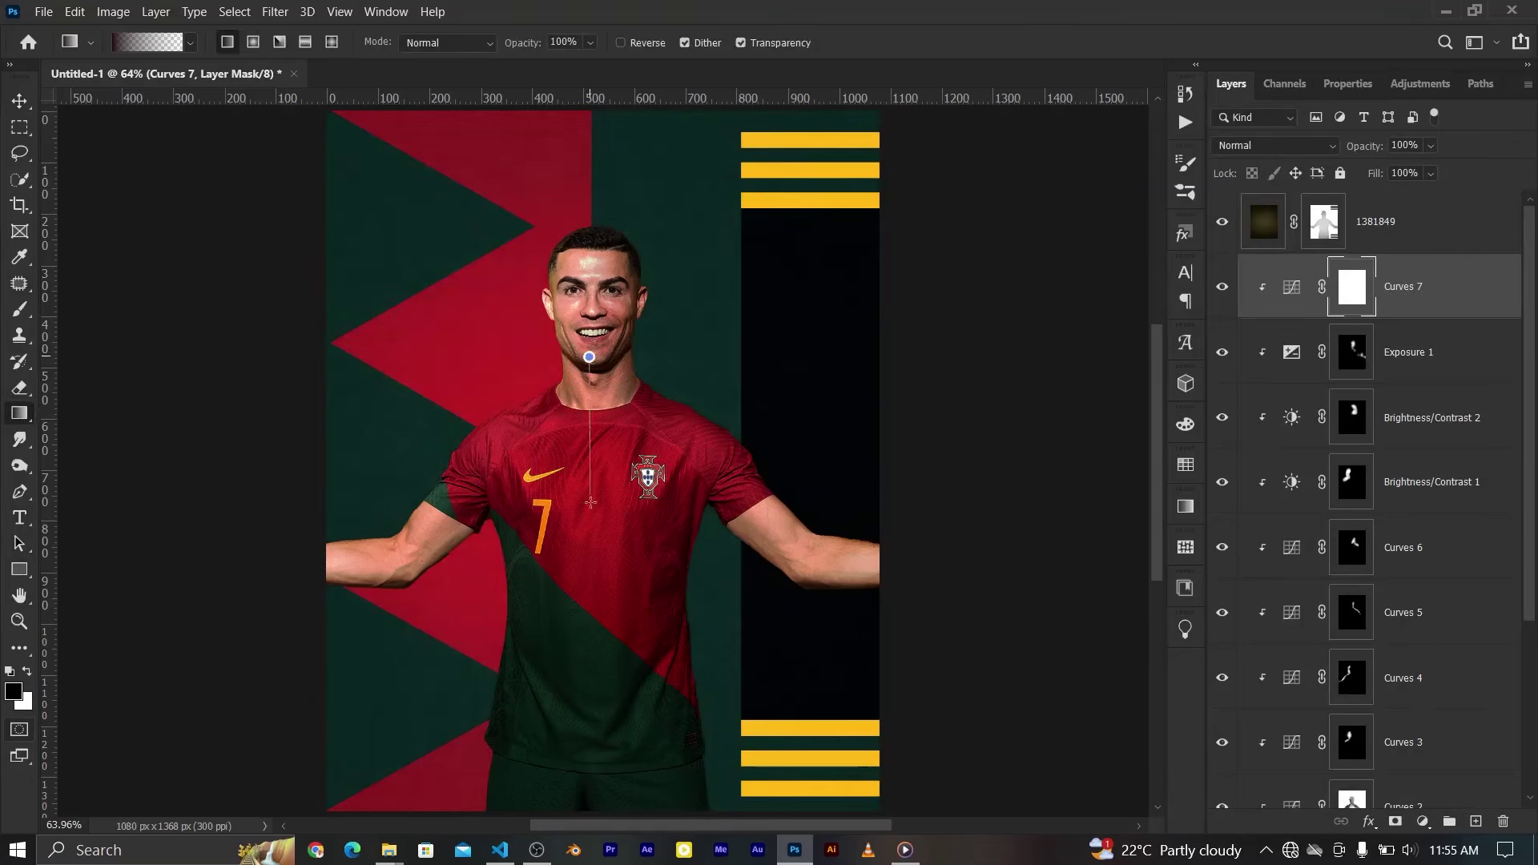
pyautogui.moveTo(589, 356); pyautogui.dragTo(590, 502)
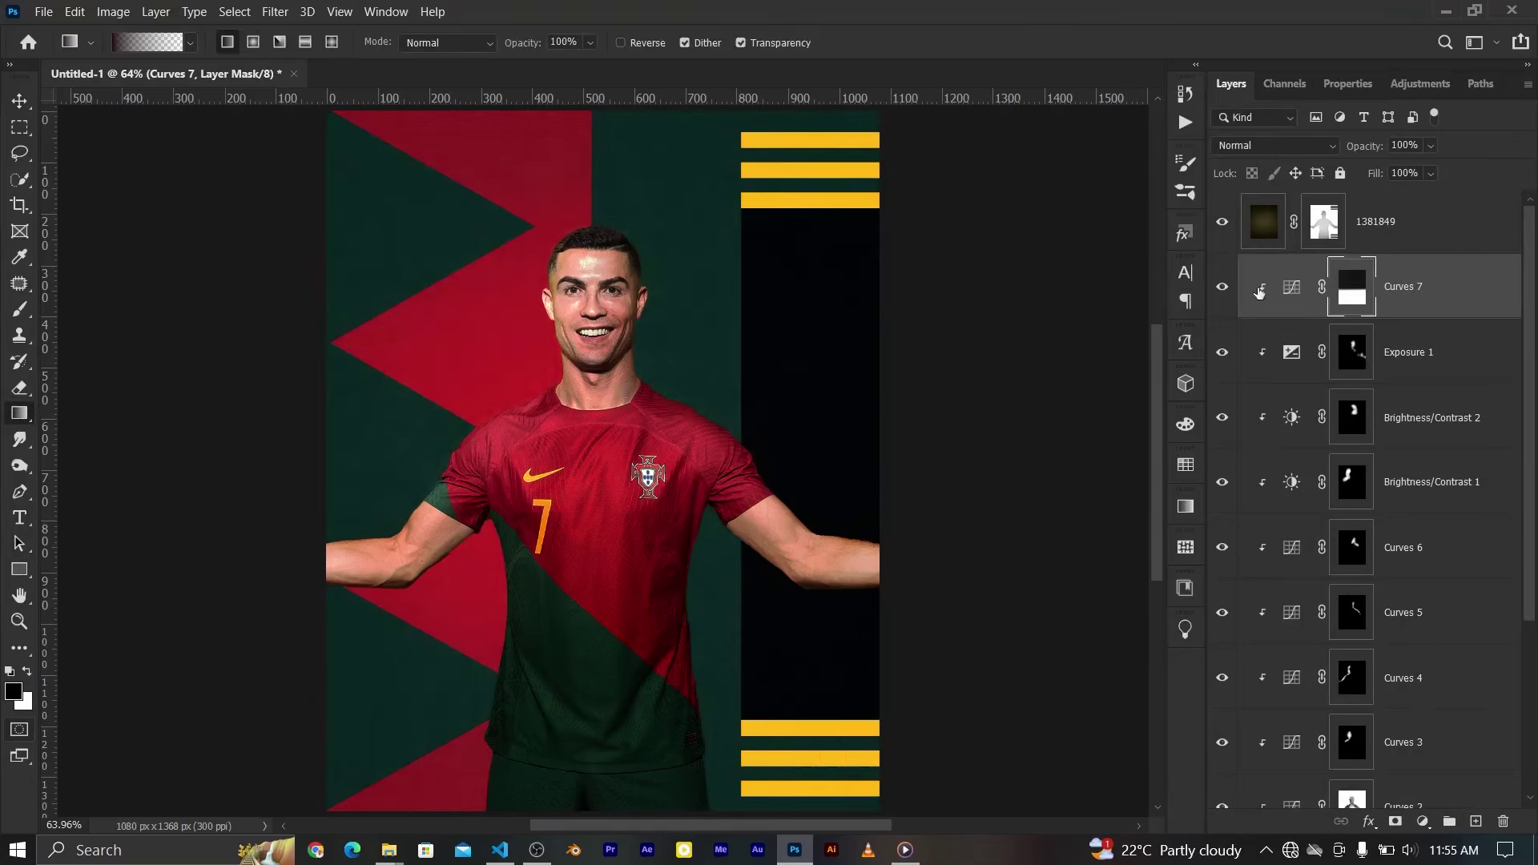
pyautogui.click(1292, 287)
pyautogui.doubleClick(1354, 295)
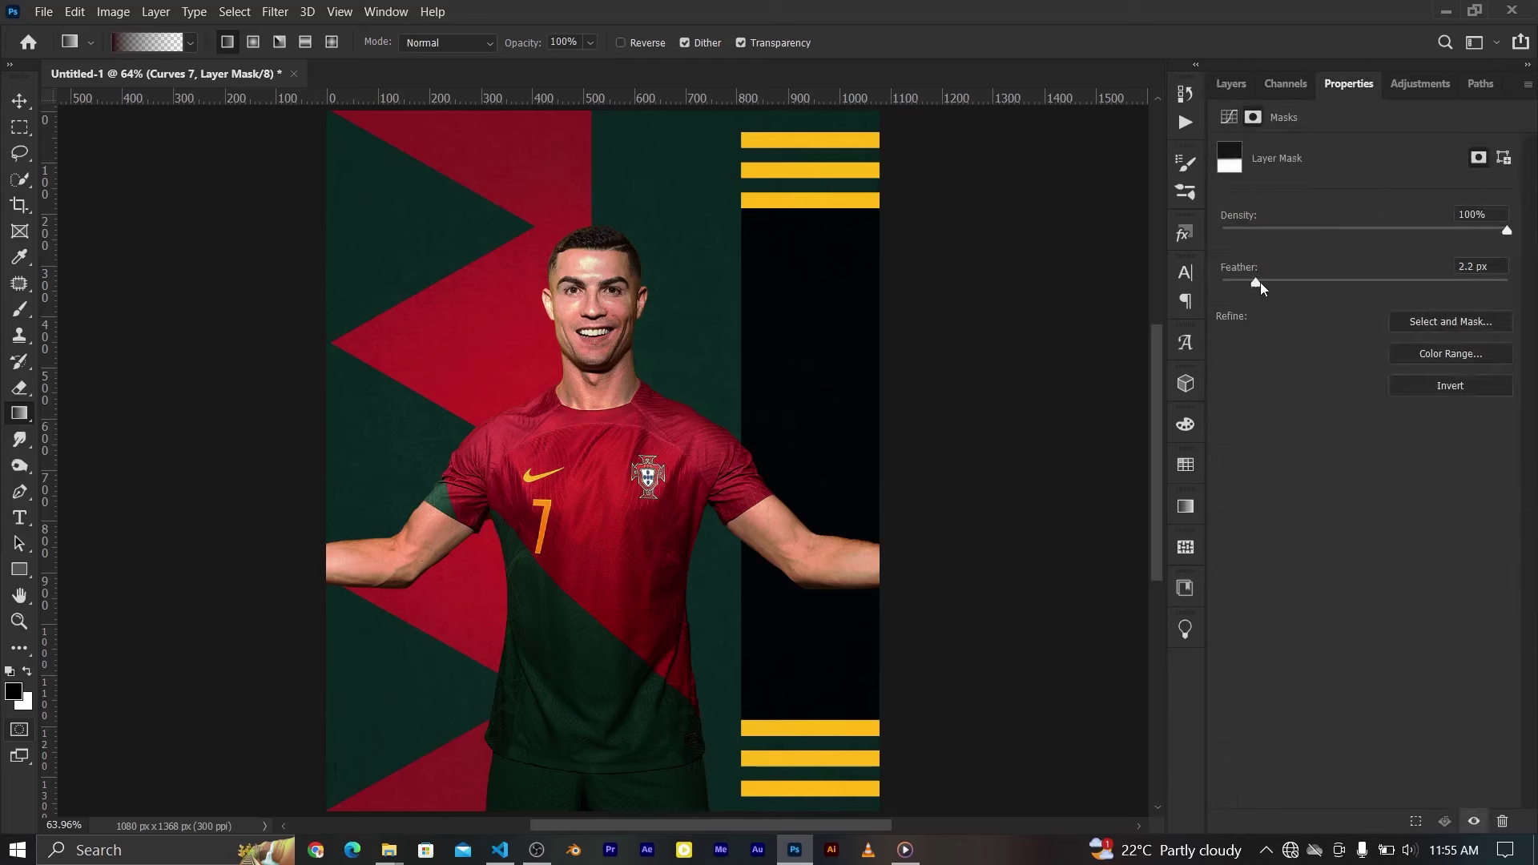
pyautogui.click(1231, 84)
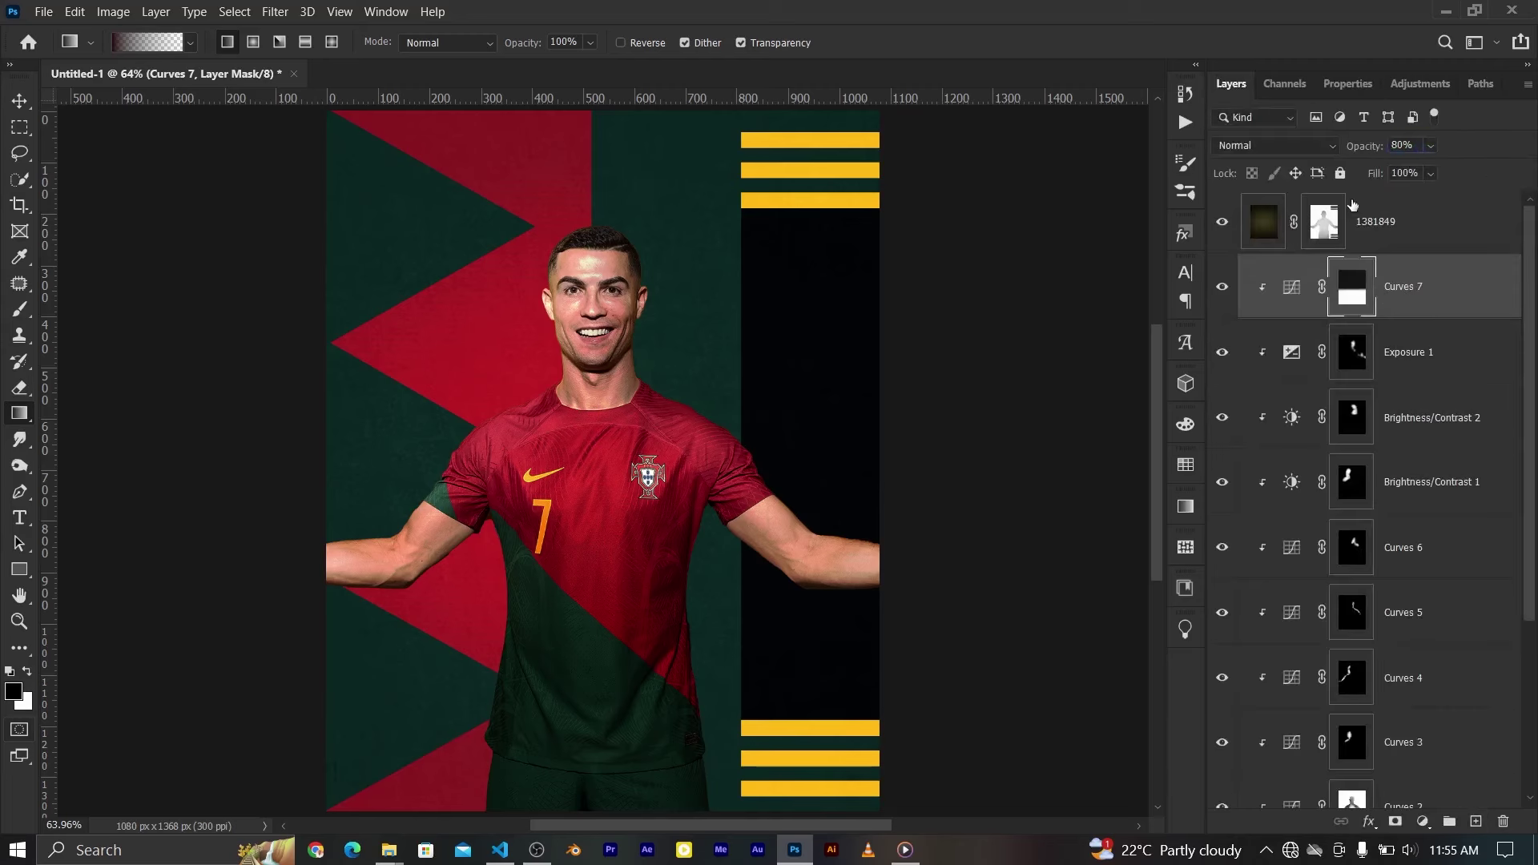
pyautogui.click(21, 100)
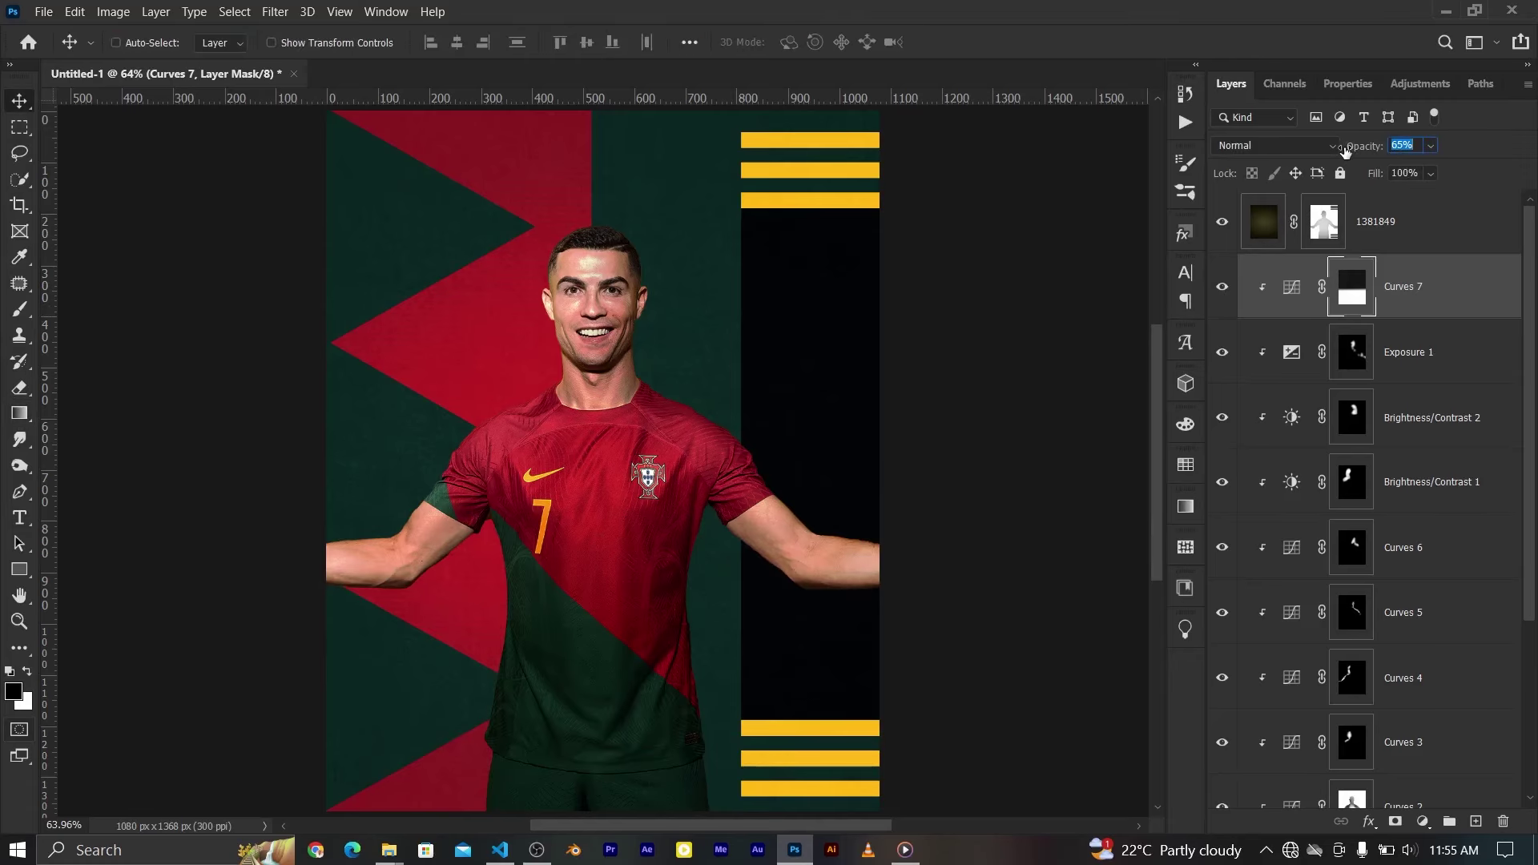
pyautogui.hotkey('ctrl', '-')
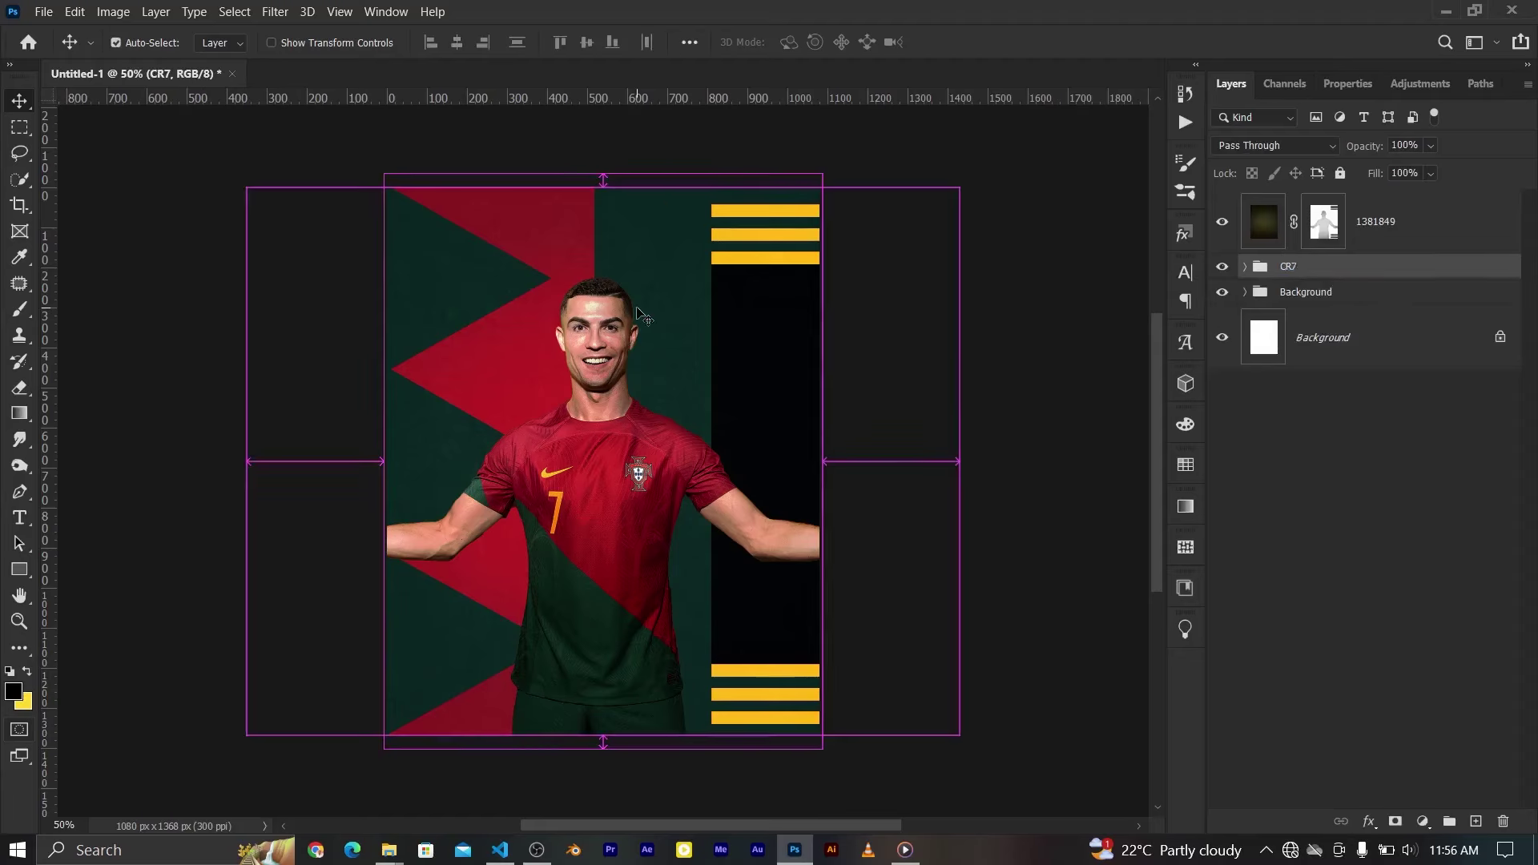
# Draw a green rectangle near the top stripes and place it on the dark stripe
pyautogui.hotkey('ctrl', '0')
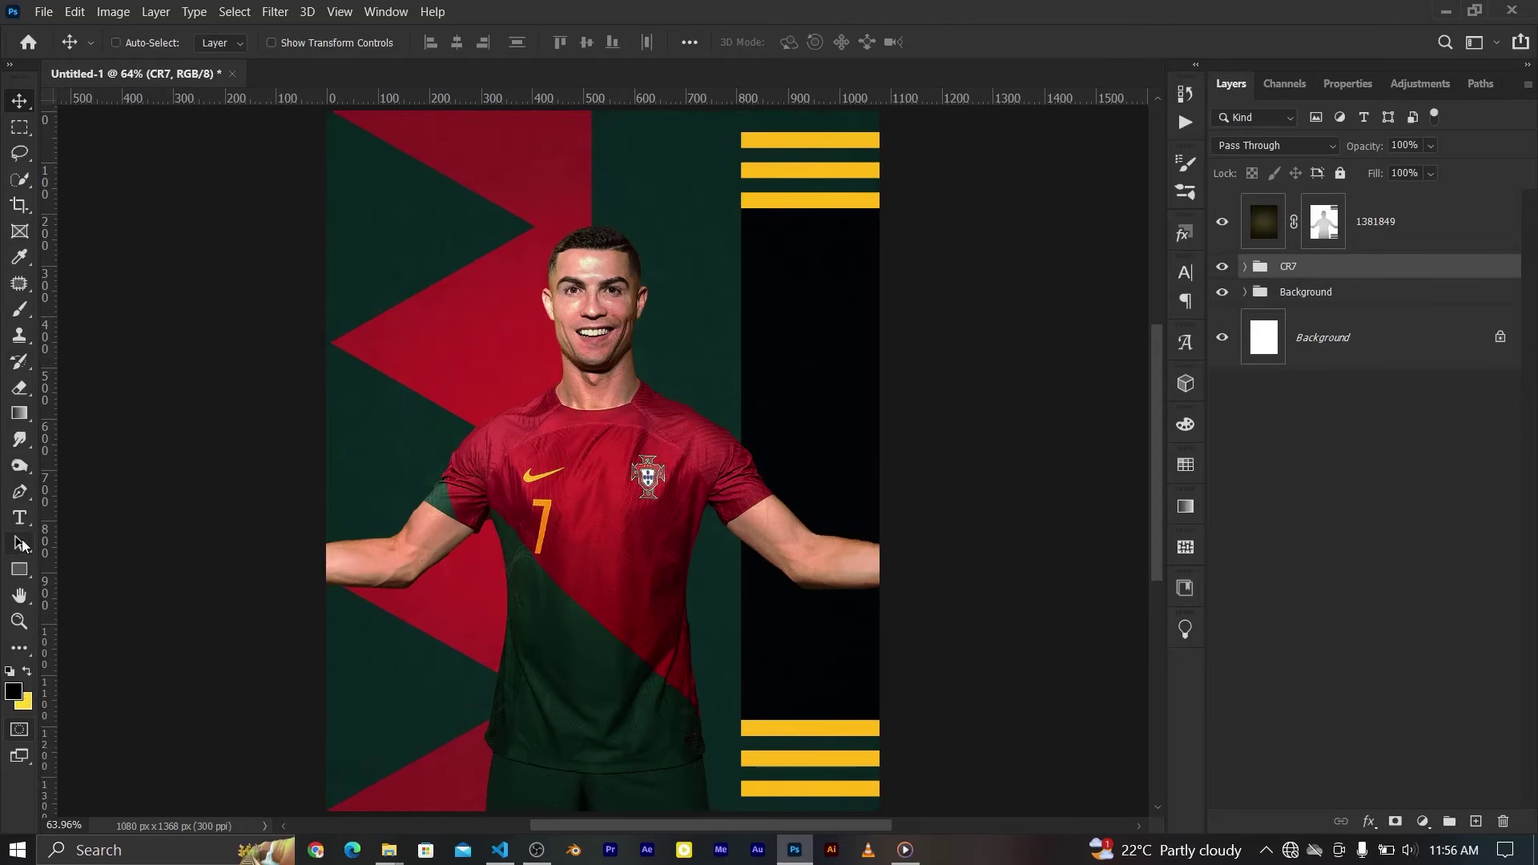
pyautogui.click(20, 569)
pyautogui.moveTo(625, 121); pyautogui.dragTo(874, 360)
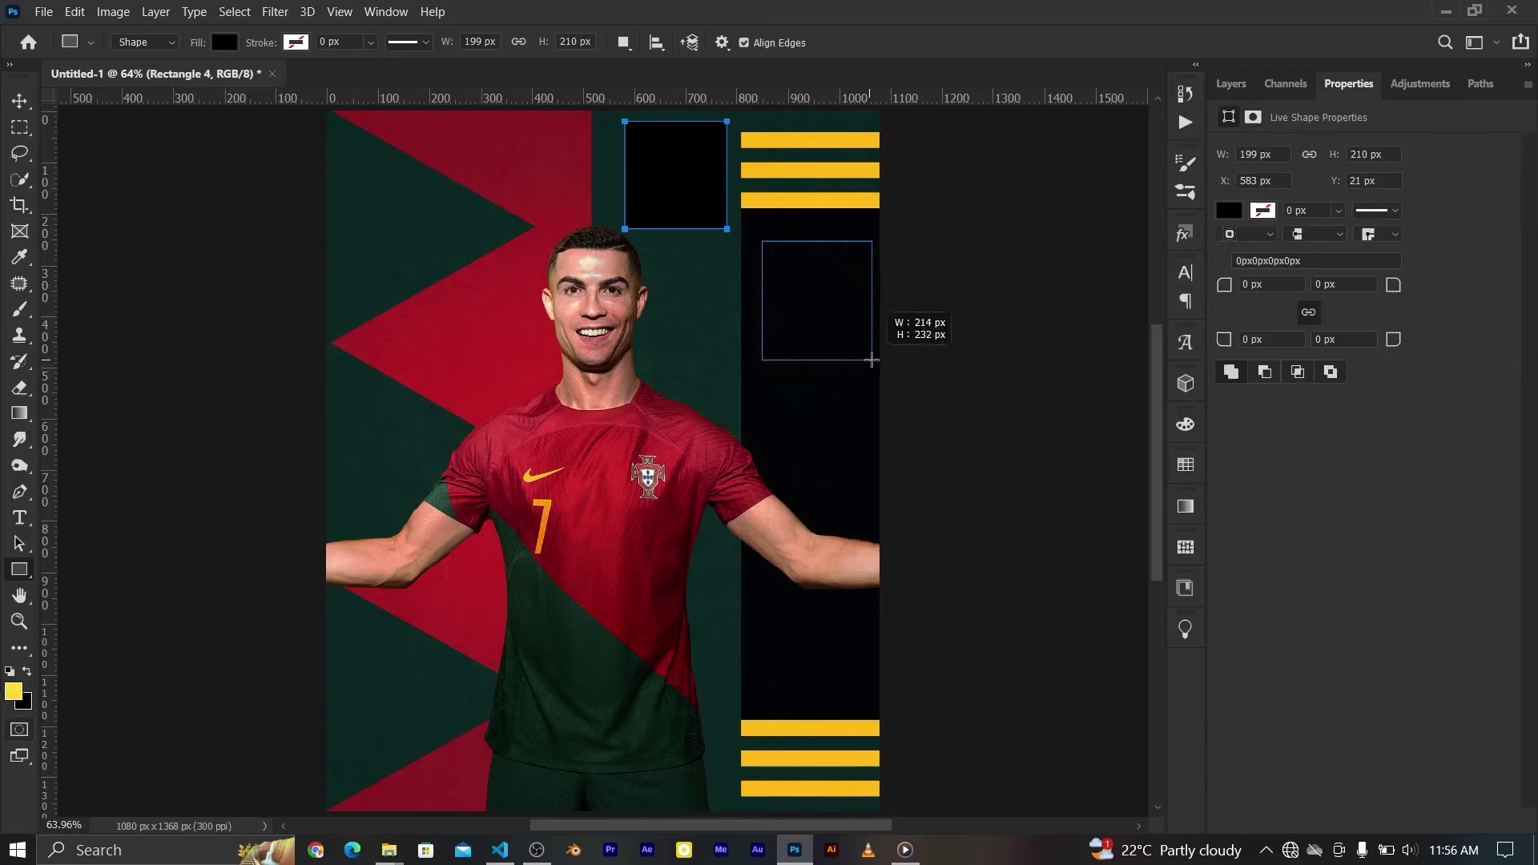
pyautogui.press('v')
pyautogui.click(1230, 212)
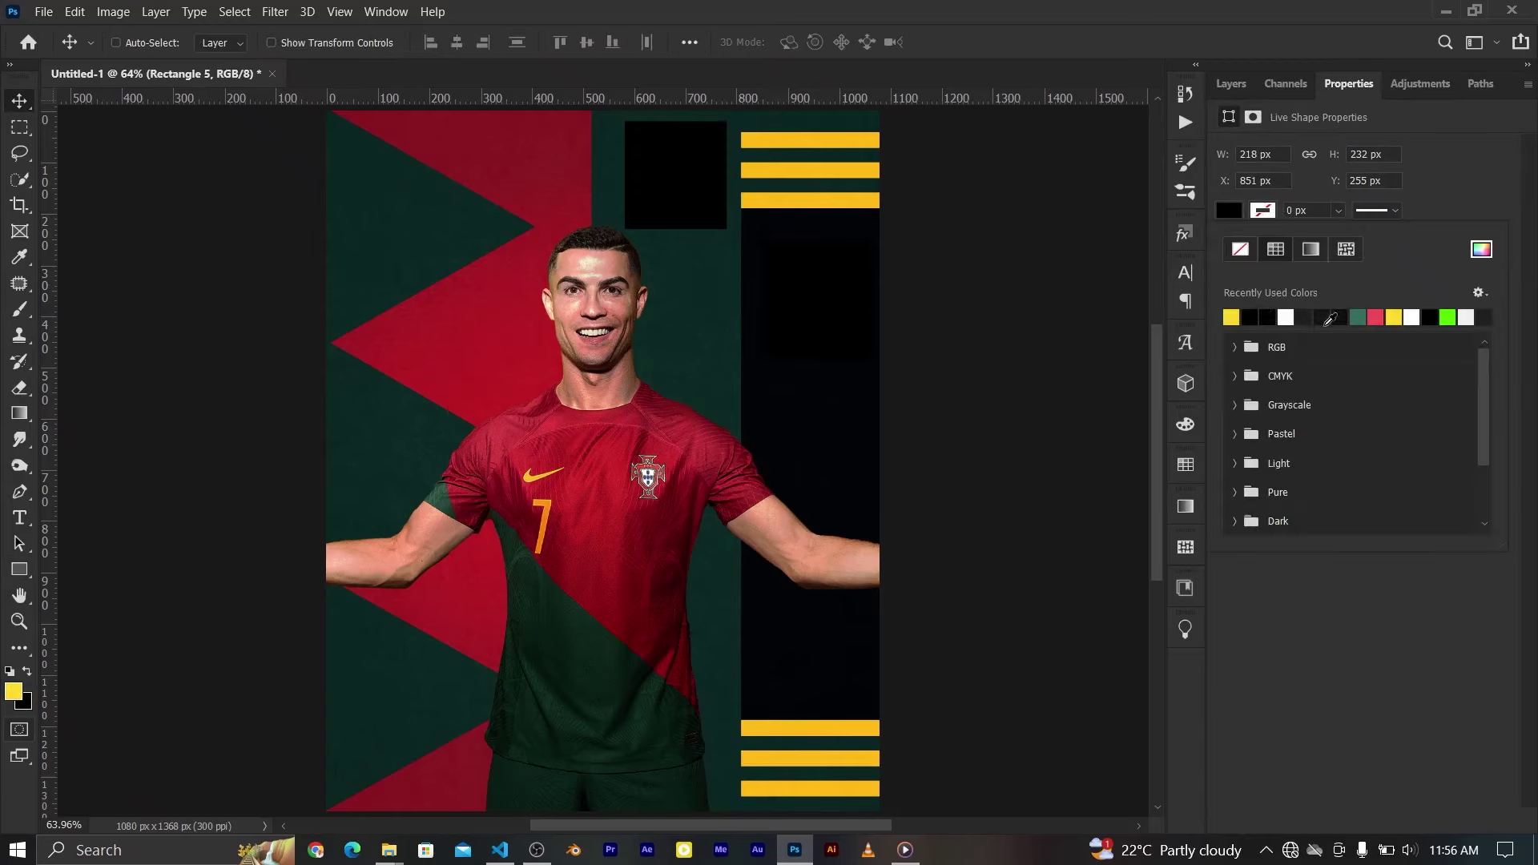
pyautogui.click(1330, 320)
pyautogui.moveTo(816, 282); pyautogui.dragTo(814, 450)
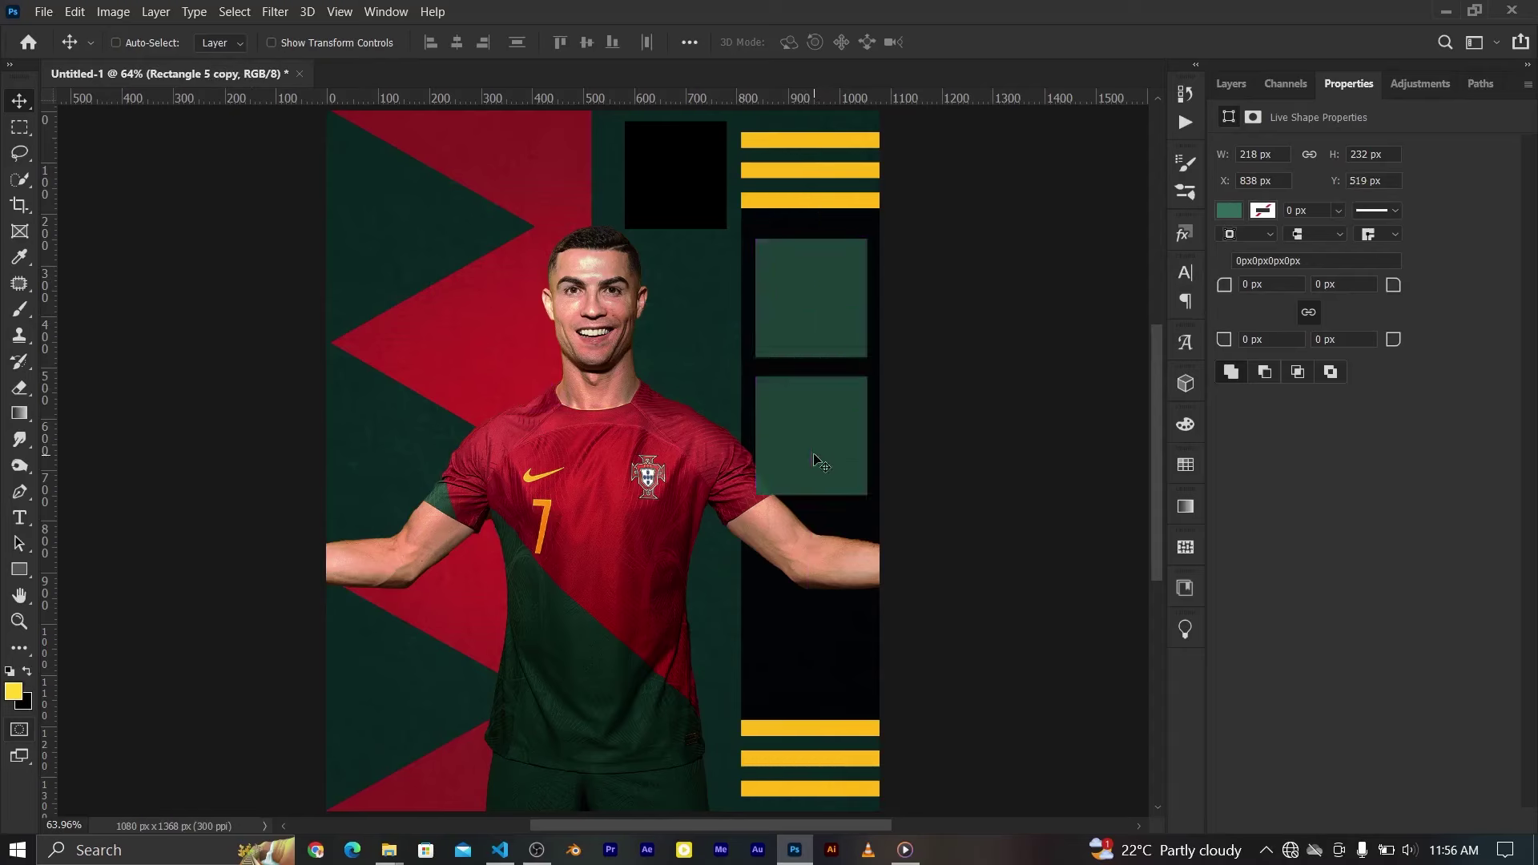
# Duplicate the green rectangle, nudge both into place, and hide the lower copy
pyautogui.click(1231, 83)
pyautogui.keyDown('shift'); pyautogui.click(1322, 352); pyautogui.keyUp('shift')
pyautogui.moveTo(791, 309); pyautogui.dragTo(795, 289)
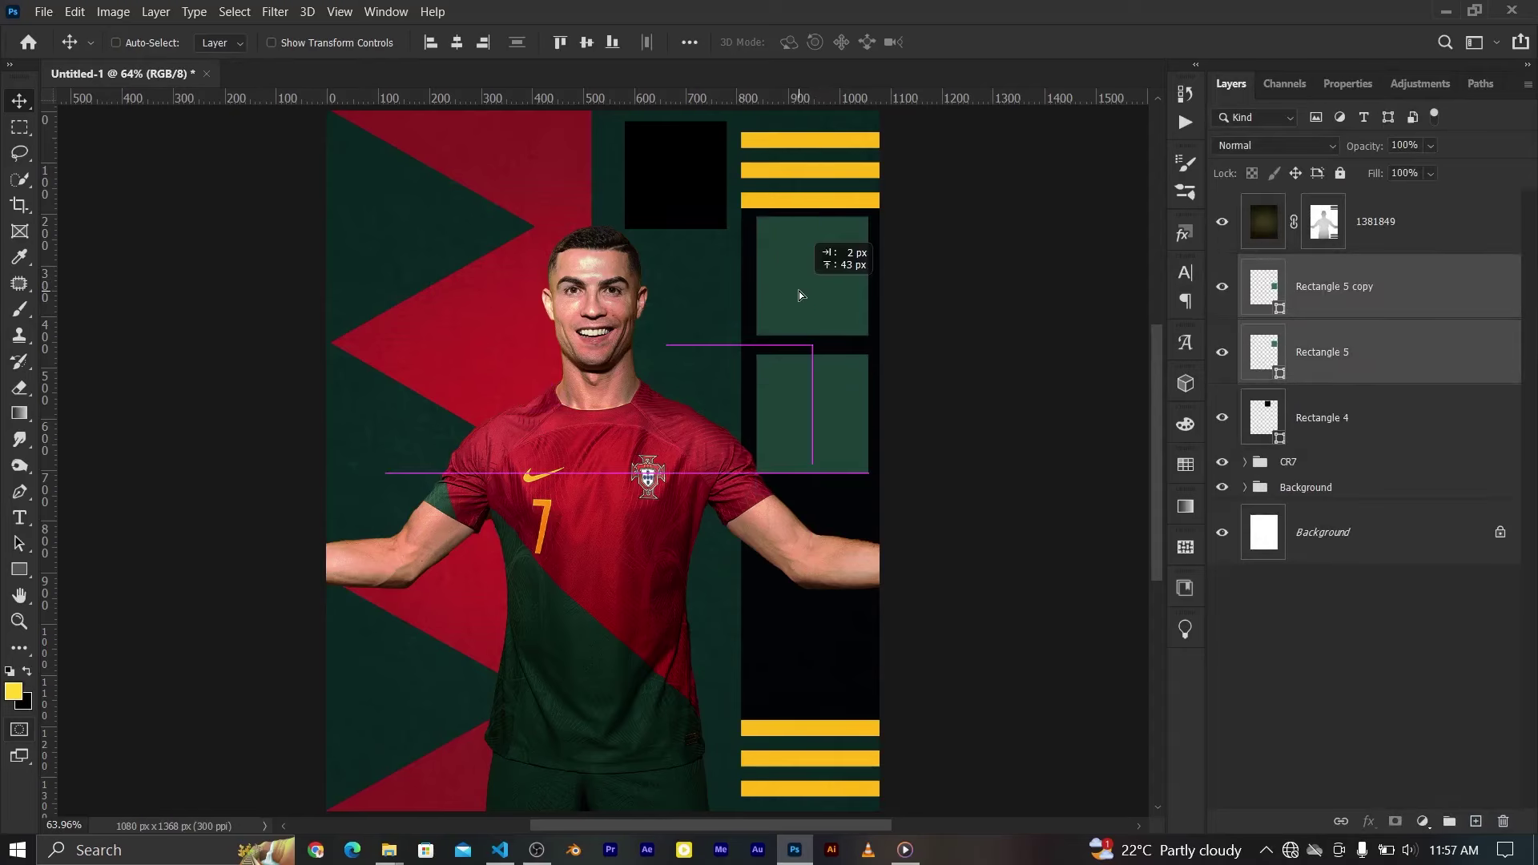
pyautogui.hotkey('shift', 'Down')
pyautogui.hotkey('shift', 'Down')
pyautogui.hotkey('shift', 'Down')
pyautogui.hotkey('shift', 'Down')
pyautogui.hotkey('shift', 'Down')
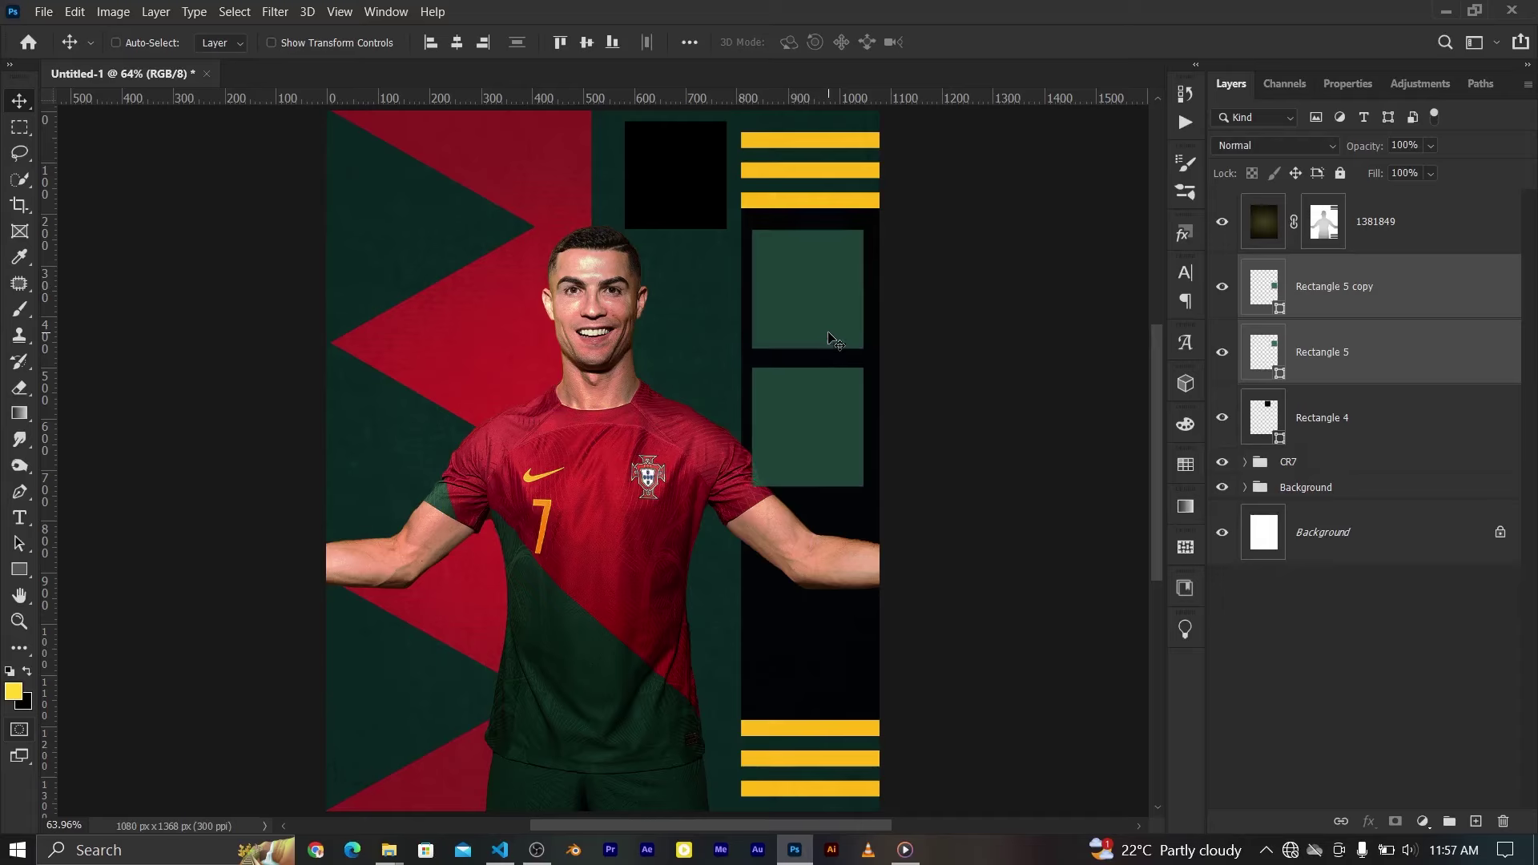
pyautogui.press('Right')
pyautogui.press('Right')
pyautogui.press('Right')
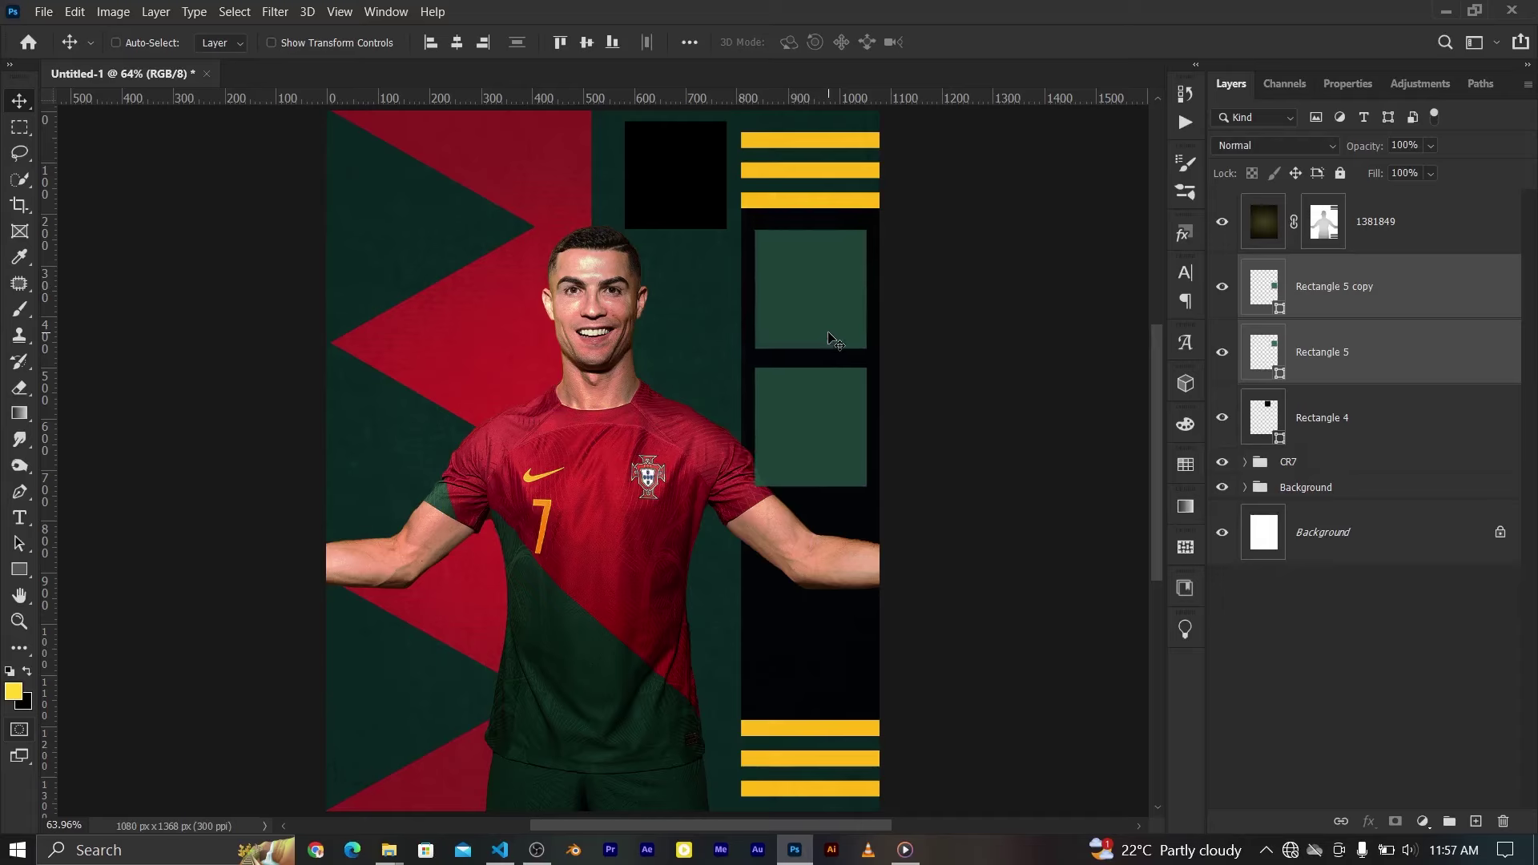
pyautogui.click(1354, 351)
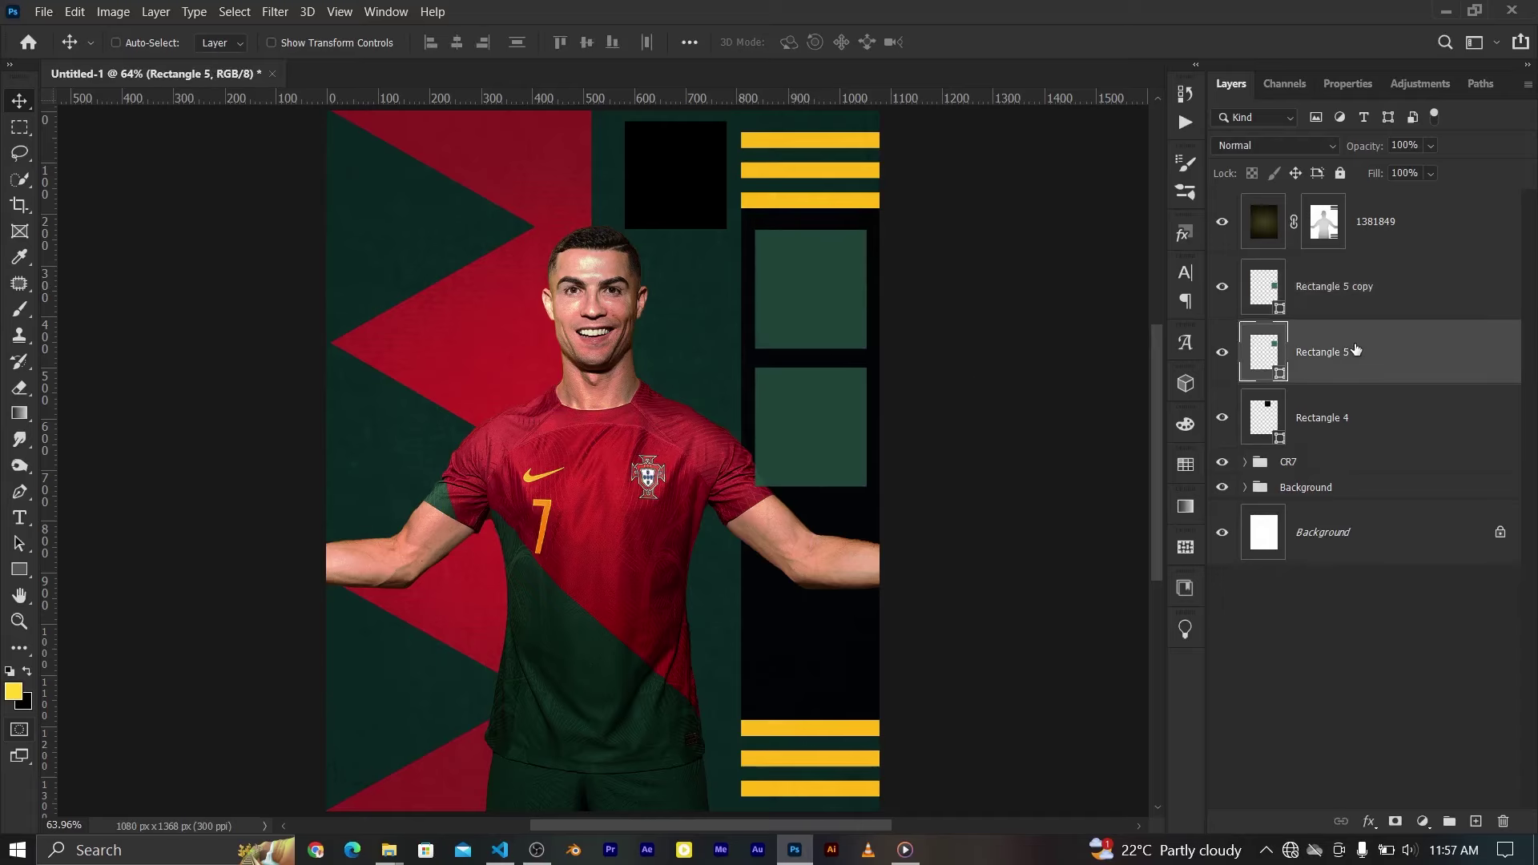
pyautogui.click(1339, 281)
pyautogui.hotkey('ctrl', ',')
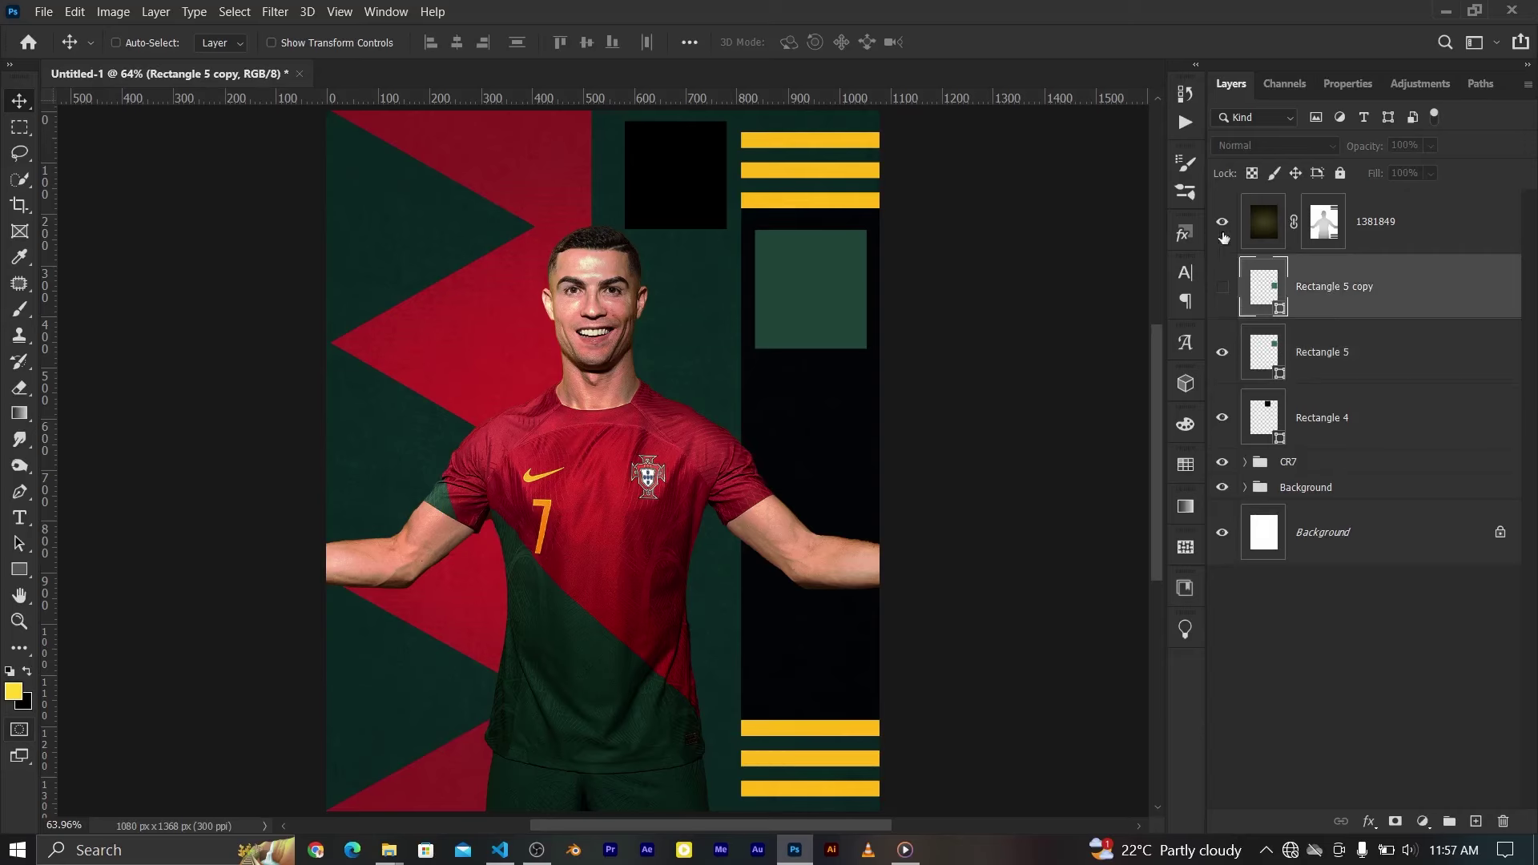
# Enlarge the black Rectangle 4 slightly with Free Transform
pyautogui.keyDown('ctrl'); pyautogui.click(694, 199); pyautogui.keyUp('ctrl')
pyautogui.hotkey('ctrl', 't')
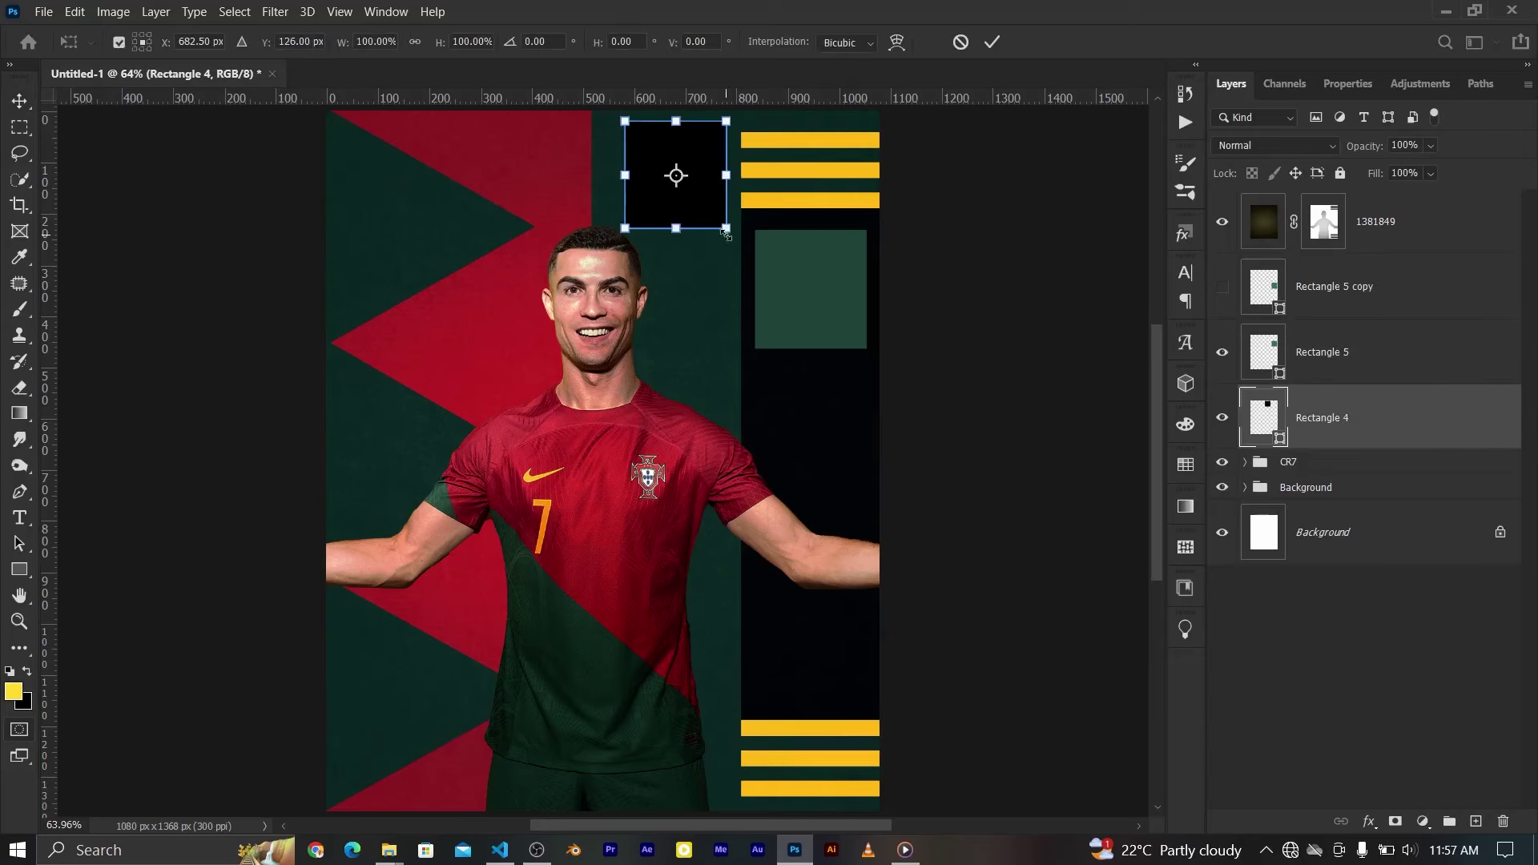
pyautogui.moveTo(726, 228); pyautogui.dragTo(673, 241)
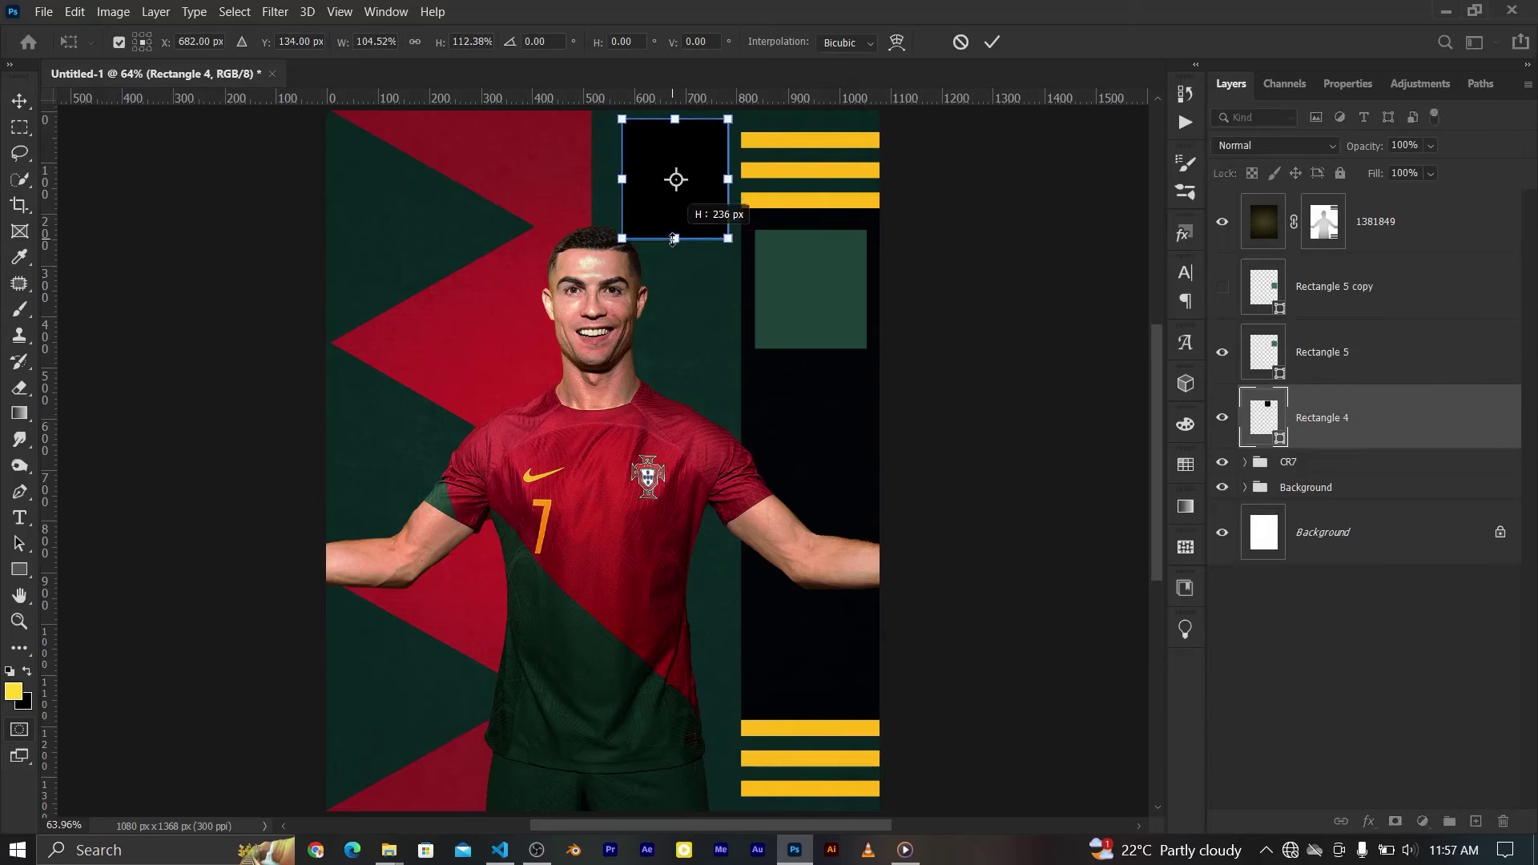
pyautogui.click(992, 42)
# Move the Rectangle 4 layer below the CR7 group
pyautogui.moveTo(1344, 418); pyautogui.dragTo(1306, 487)
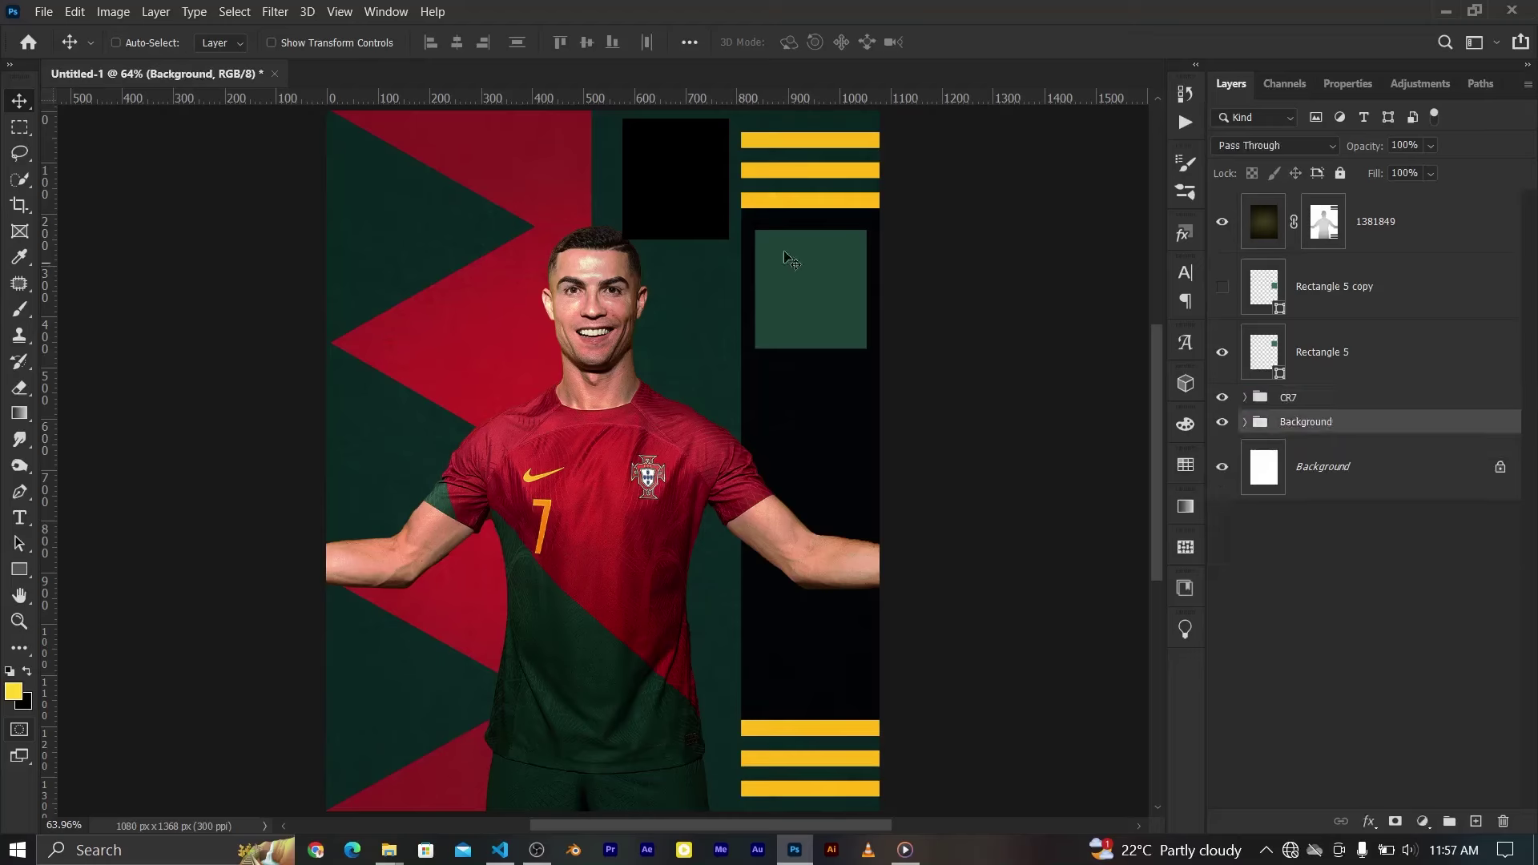
pyautogui.click(1314, 312)
pyautogui.keyDown('shift'); pyautogui.click(1342, 352); pyautogui.keyUp('shift')
pyautogui.hotkey('ctrl', 'z')
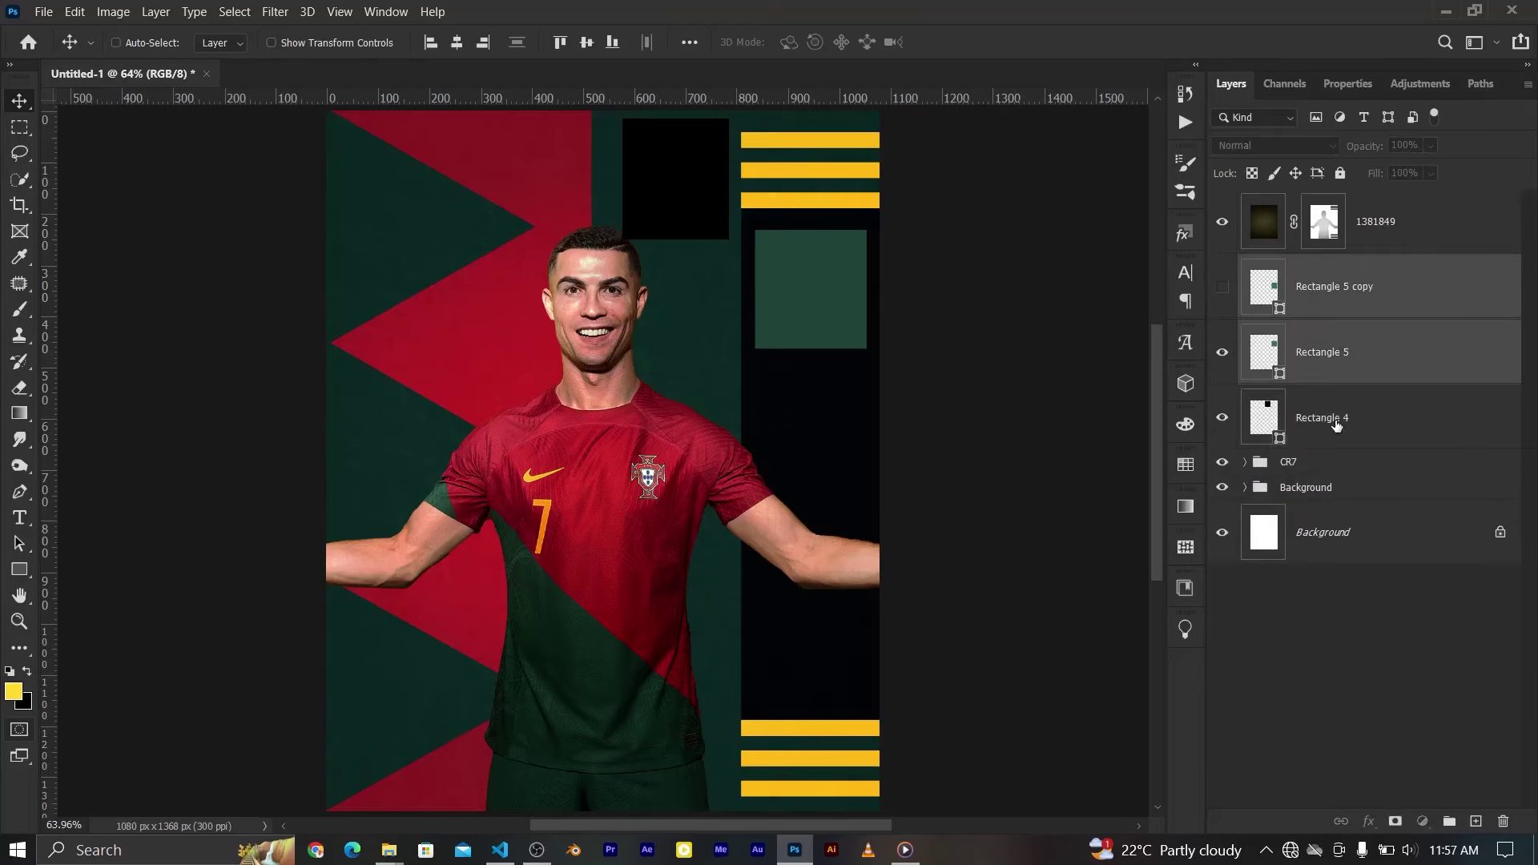
pyautogui.moveTo(1334, 418); pyautogui.dragTo(1321, 477)
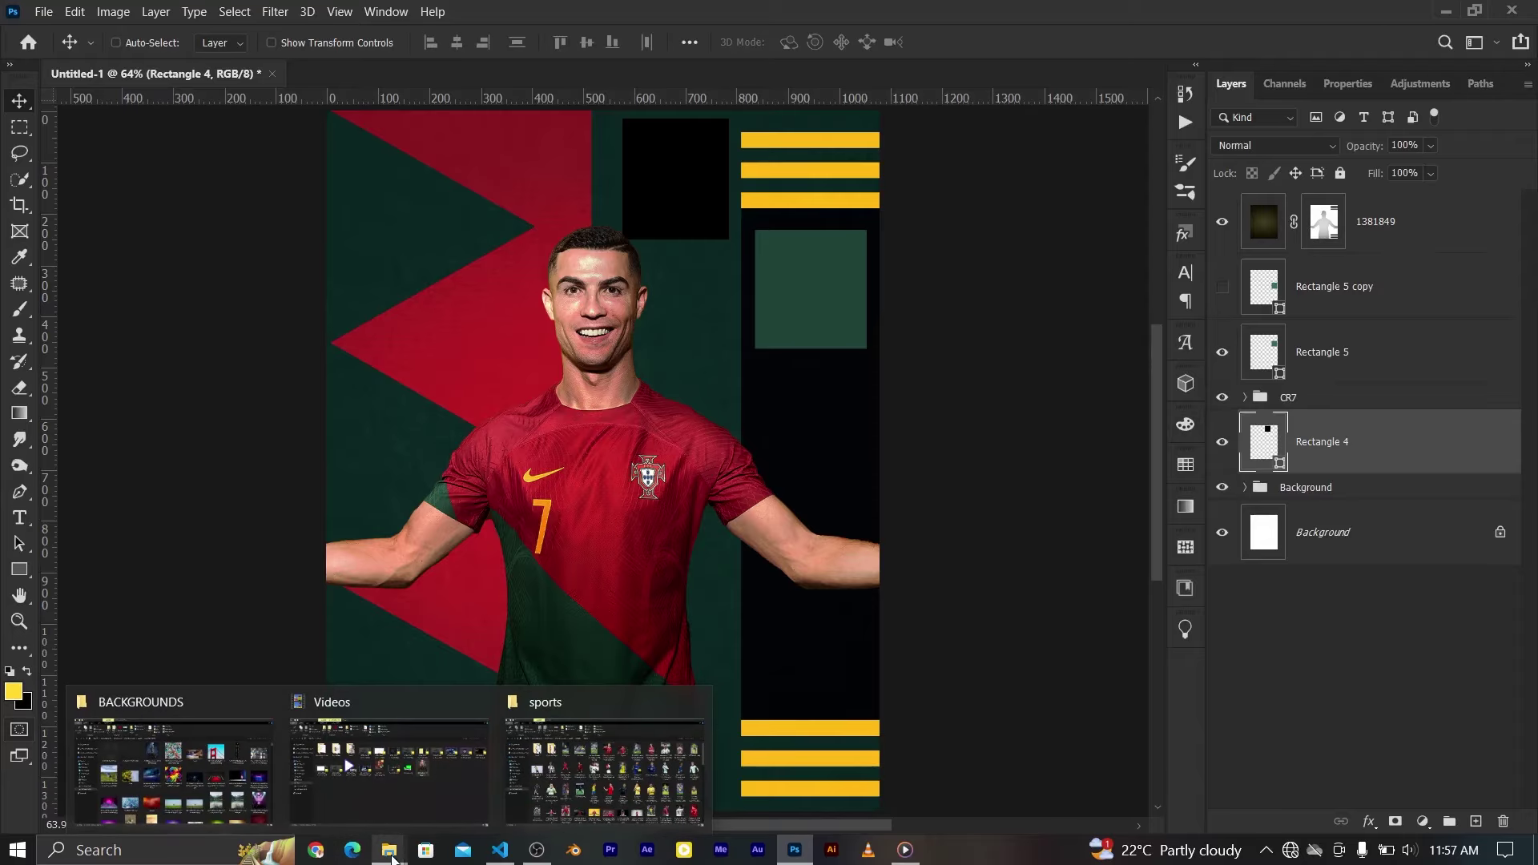
# Place a scaled-down Ronaldo photo beside the top stripes, clipped into the black rectangle
pyautogui.click(606, 761)
pyautogui.moveTo(469, 545)
pyautogui.mouseDown()
pyautogui.moveTo(791, 277)
pyautogui.moveTo(813, 129)
pyautogui.moveTo(660, 382)
pyautogui.mouseUp()
pyautogui.moveTo(597, 499)
pyautogui.mouseDown()
pyautogui.moveTo(808, 357)
pyautogui.moveTo(825, 311)
pyautogui.mouseUp()
pyautogui.click(959, 41)
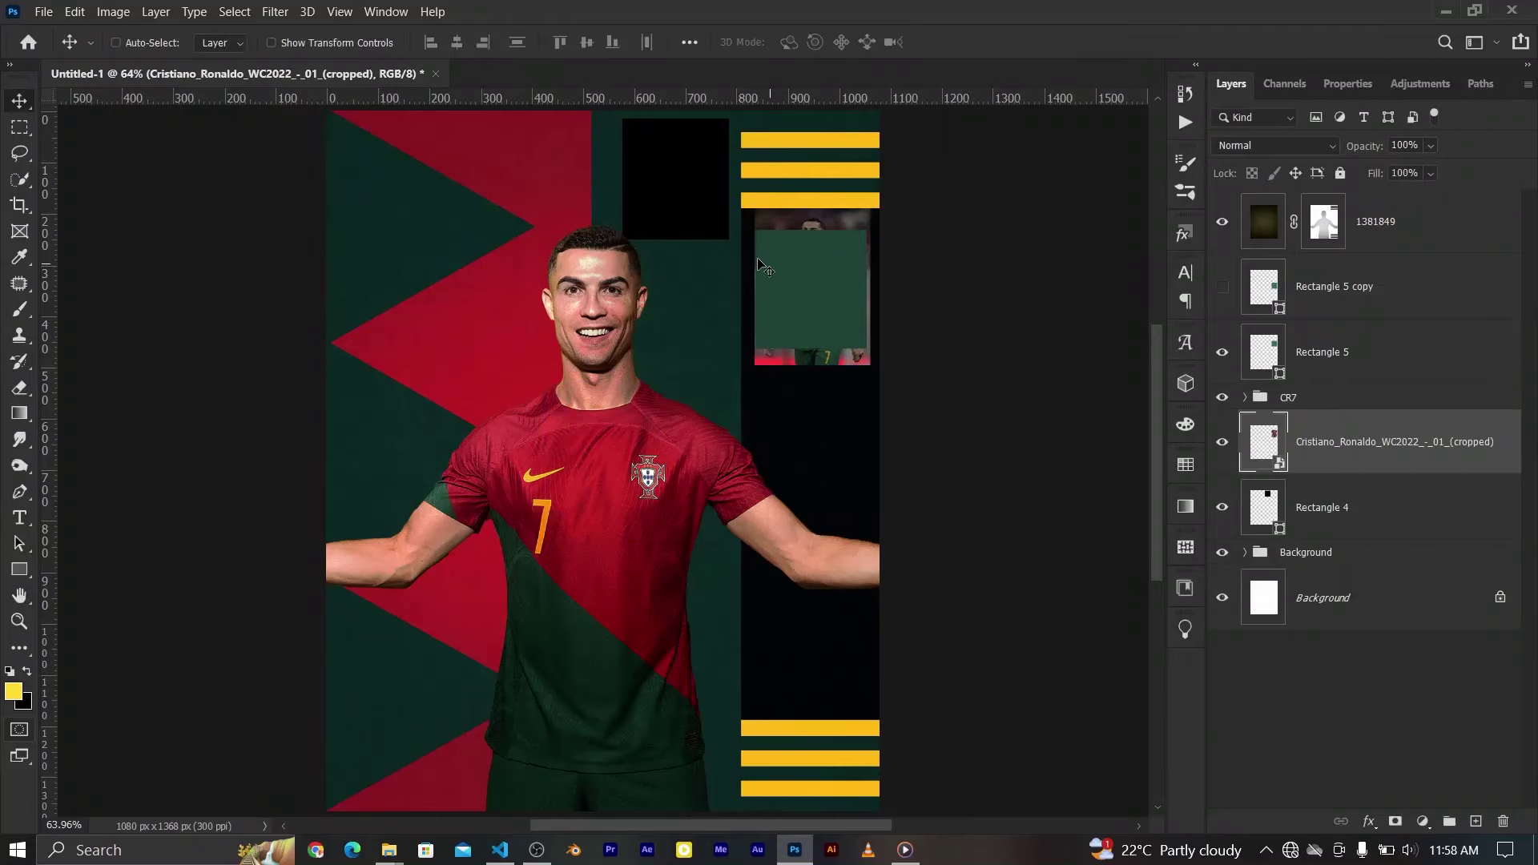
pyautogui.moveTo(759, 265); pyautogui.dragTo(616, 167)
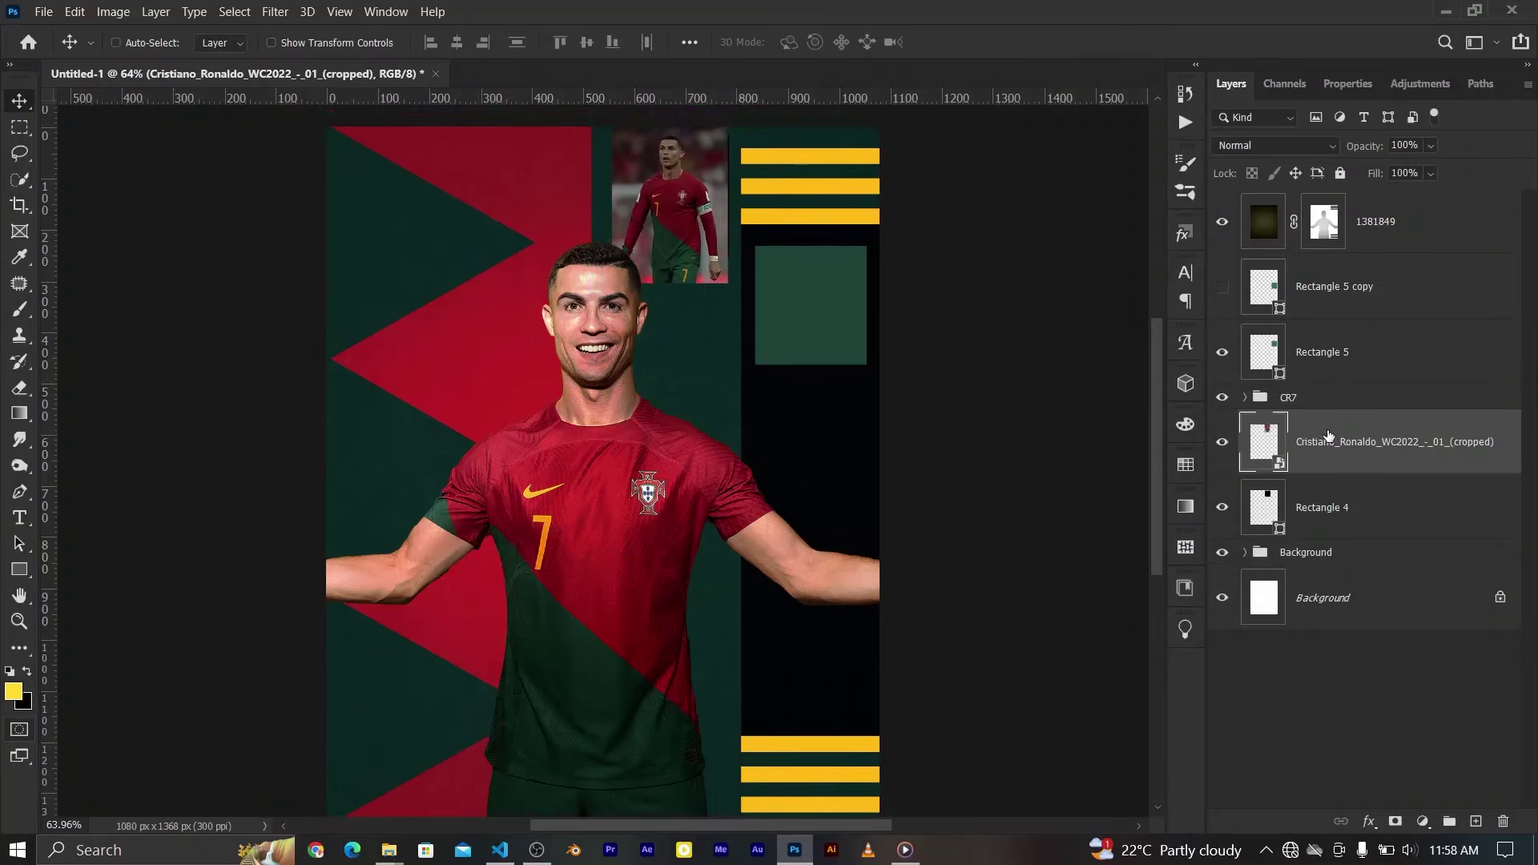
pyautogui.hotkey('ctrl', 'alt', 'g')
# Give Rectangle 4 a 13 px off-white f4f3f3 stroke border
pyautogui.click(1323, 535)
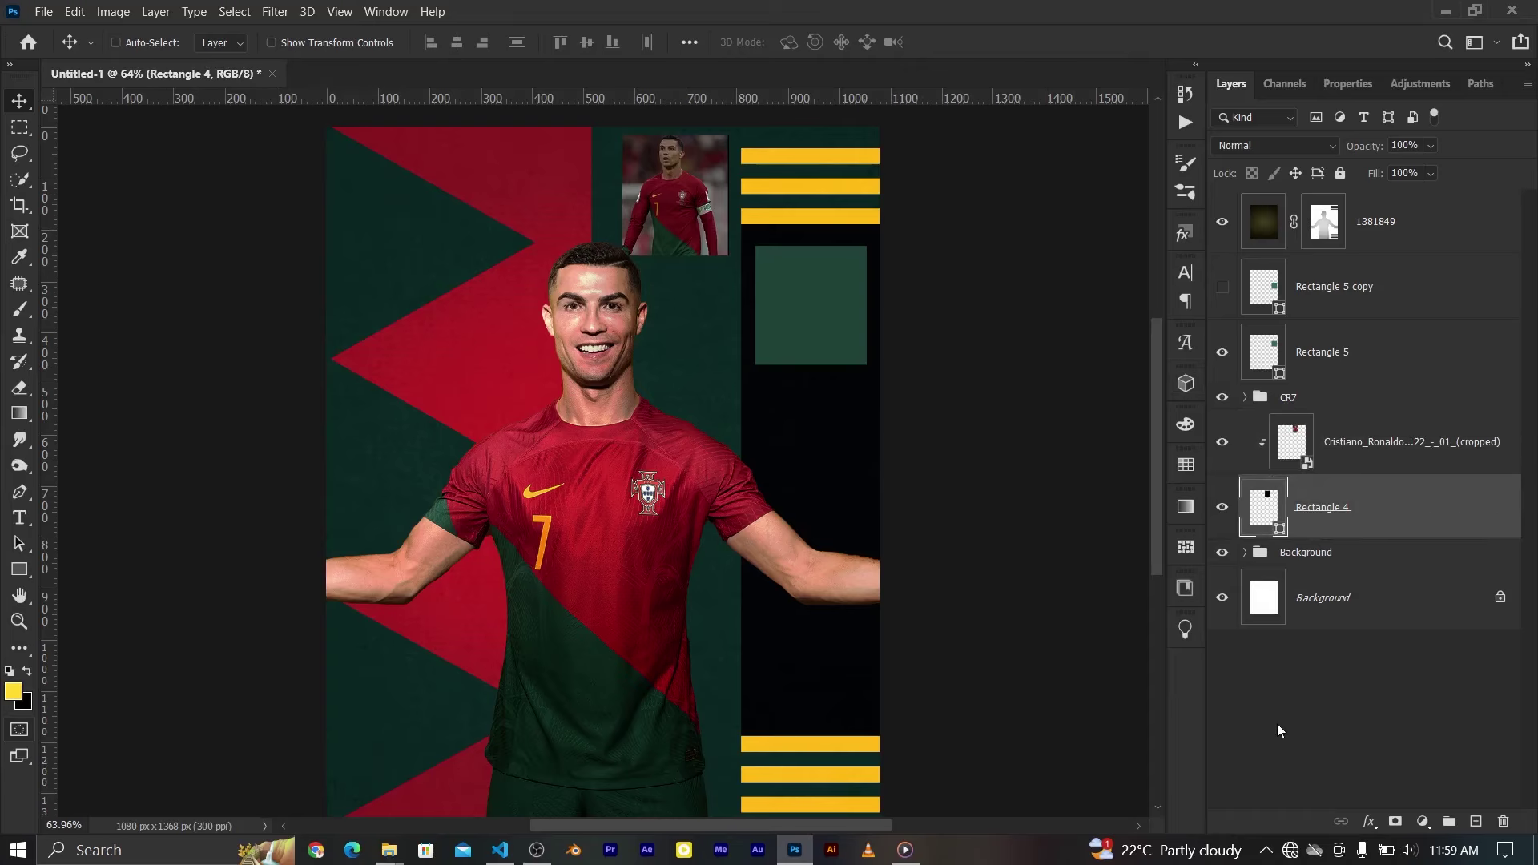
pyautogui.click(1369, 822)
pyautogui.click(1386, 696)
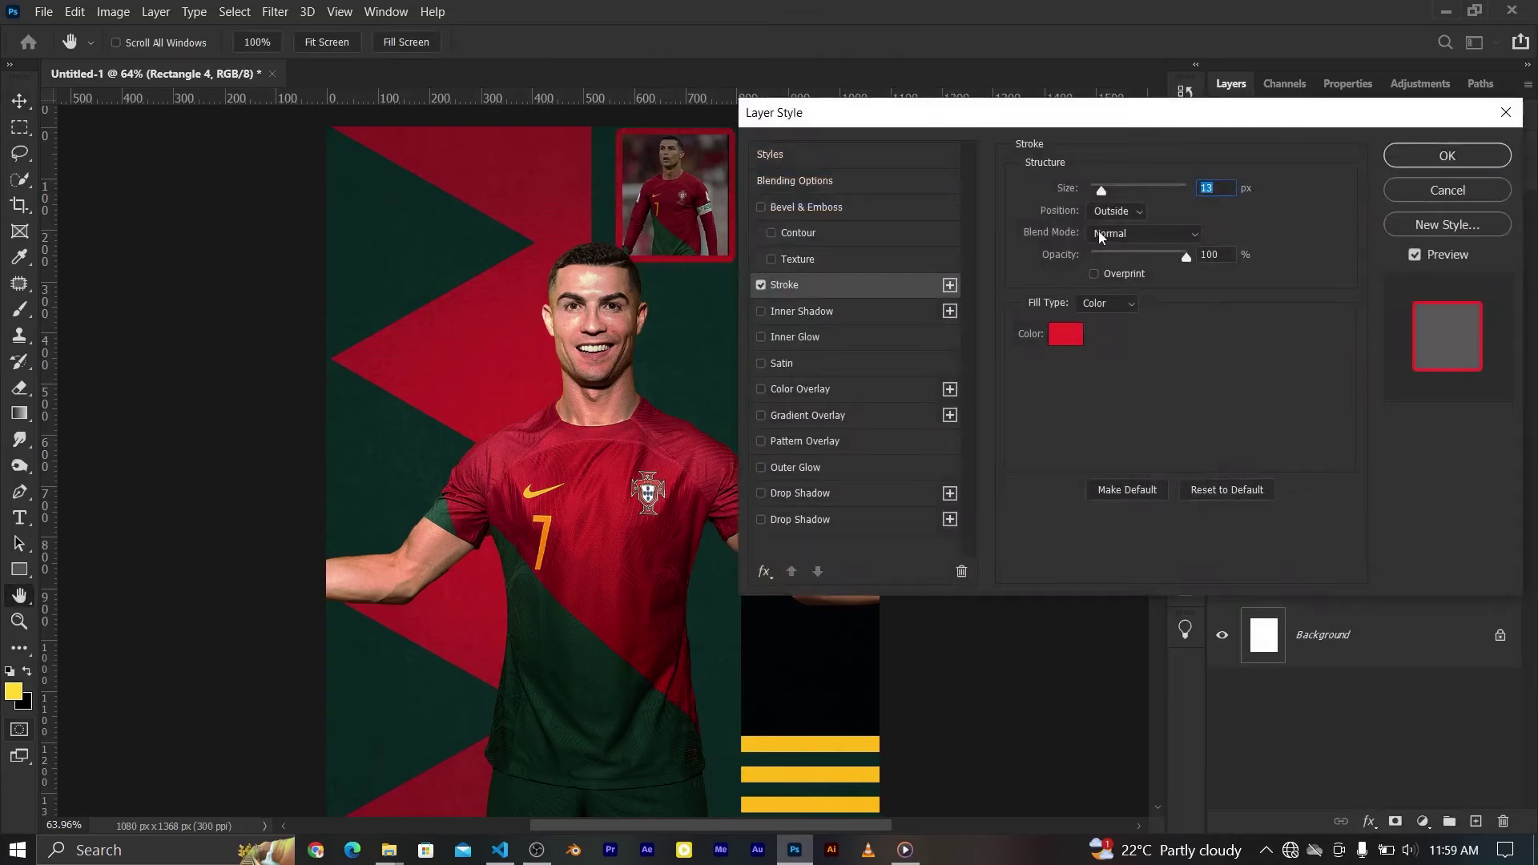
pyautogui.click(1100, 422)
pyautogui.click(999, 240)
pyautogui.moveTo(1000, 240); pyautogui.dragTo(1001, 208)
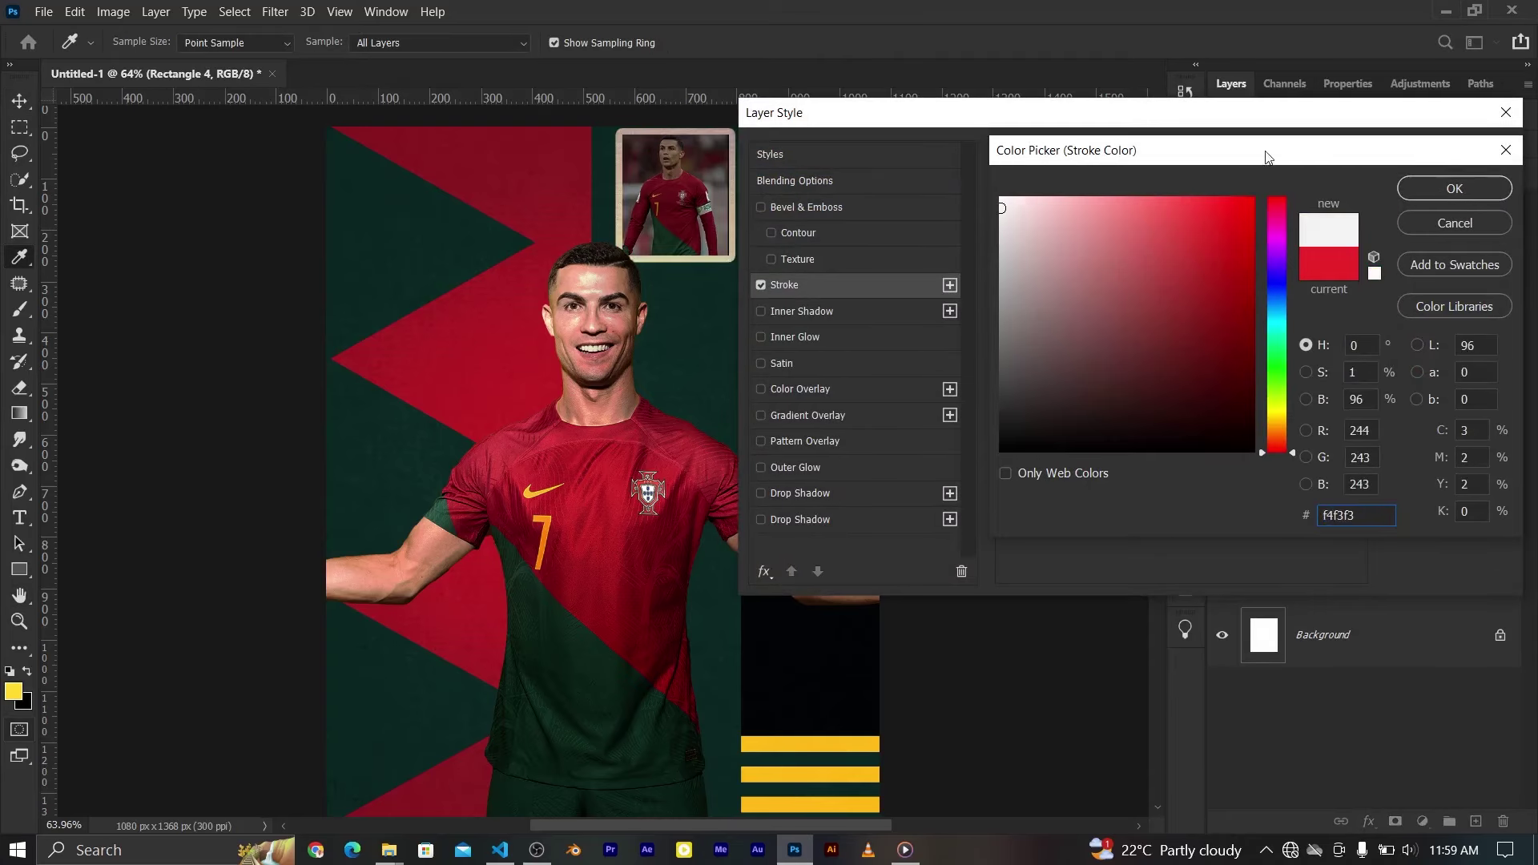
pyautogui.click(1416, 190)
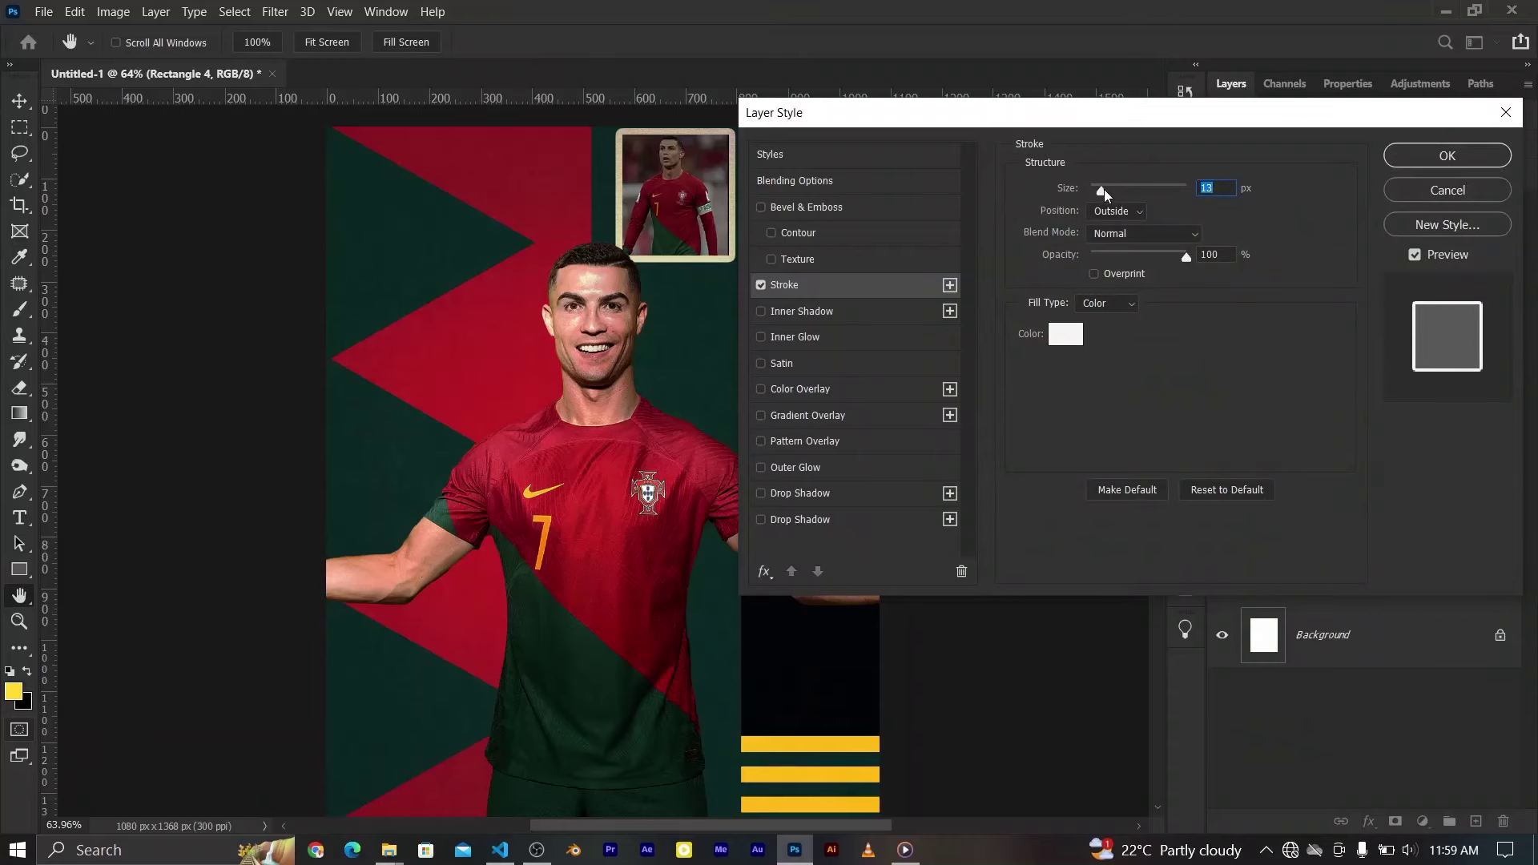
pyautogui.moveTo(1104, 189); pyautogui.dragTo(1097, 189)
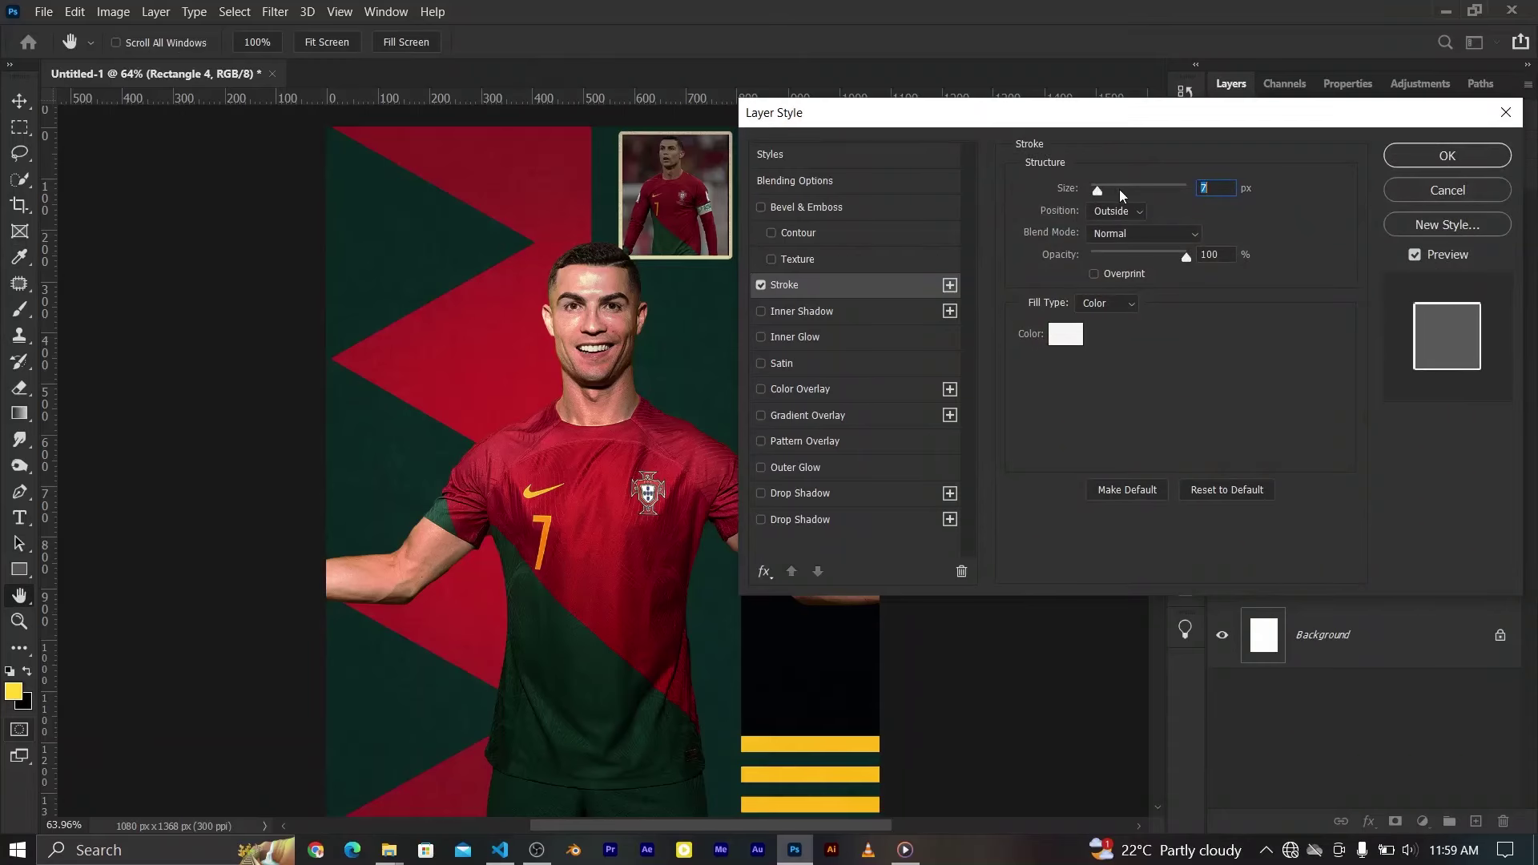
pyautogui.moveTo(1098, 189); pyautogui.dragTo(1102, 189)
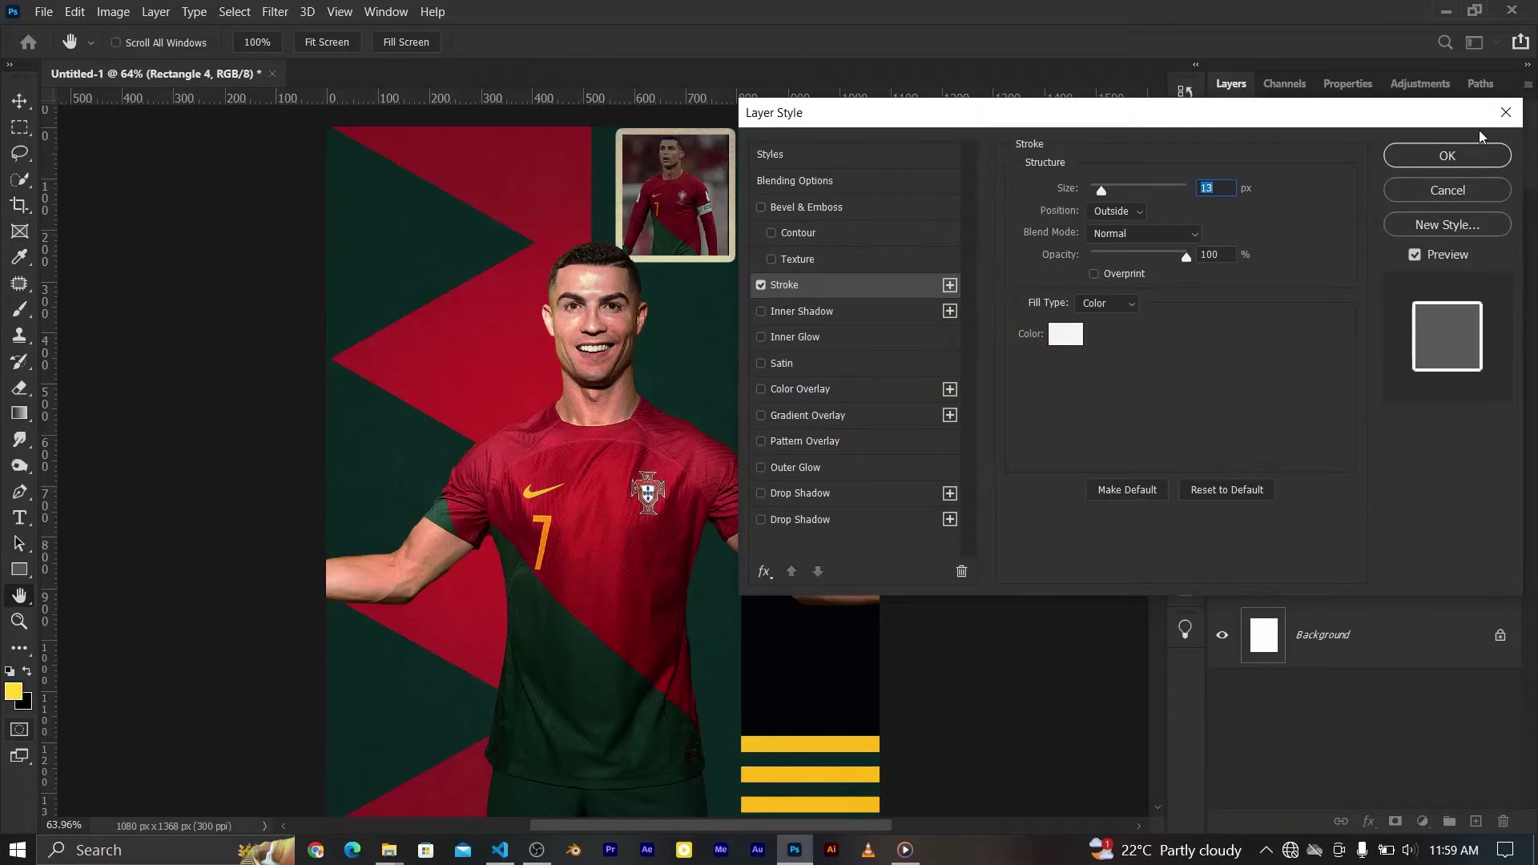
pyautogui.click(1463, 160)
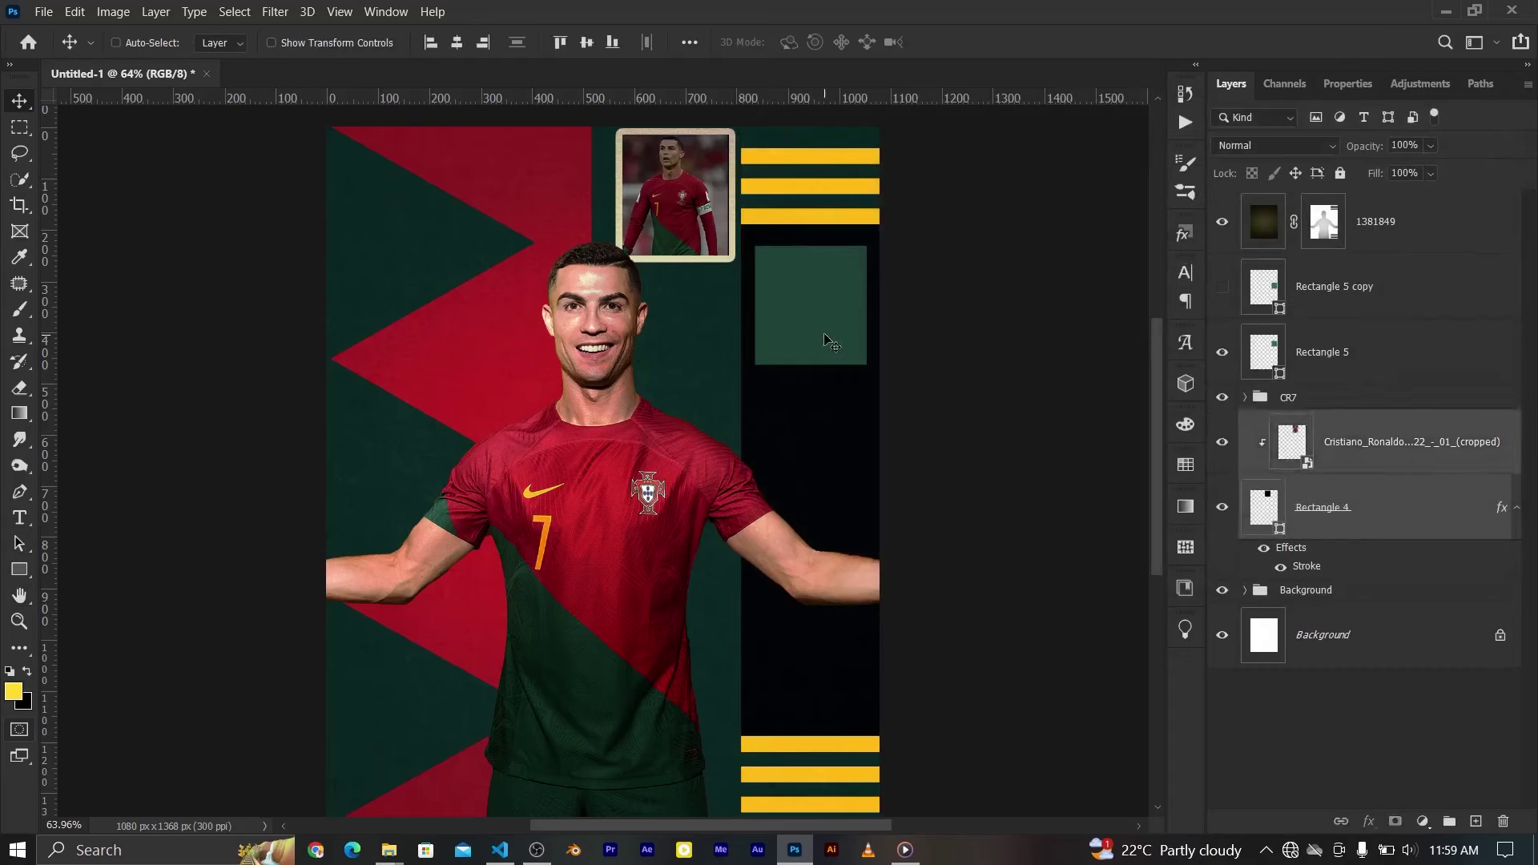
# Nudge the framed photo down and target the 1381849 texture layer's mask
pyautogui.moveTo(675, 178)
pyautogui.mouseDown()
pyautogui.moveTo(702, 191)
pyautogui.moveTo(690, 186)
pyautogui.mouseUp()
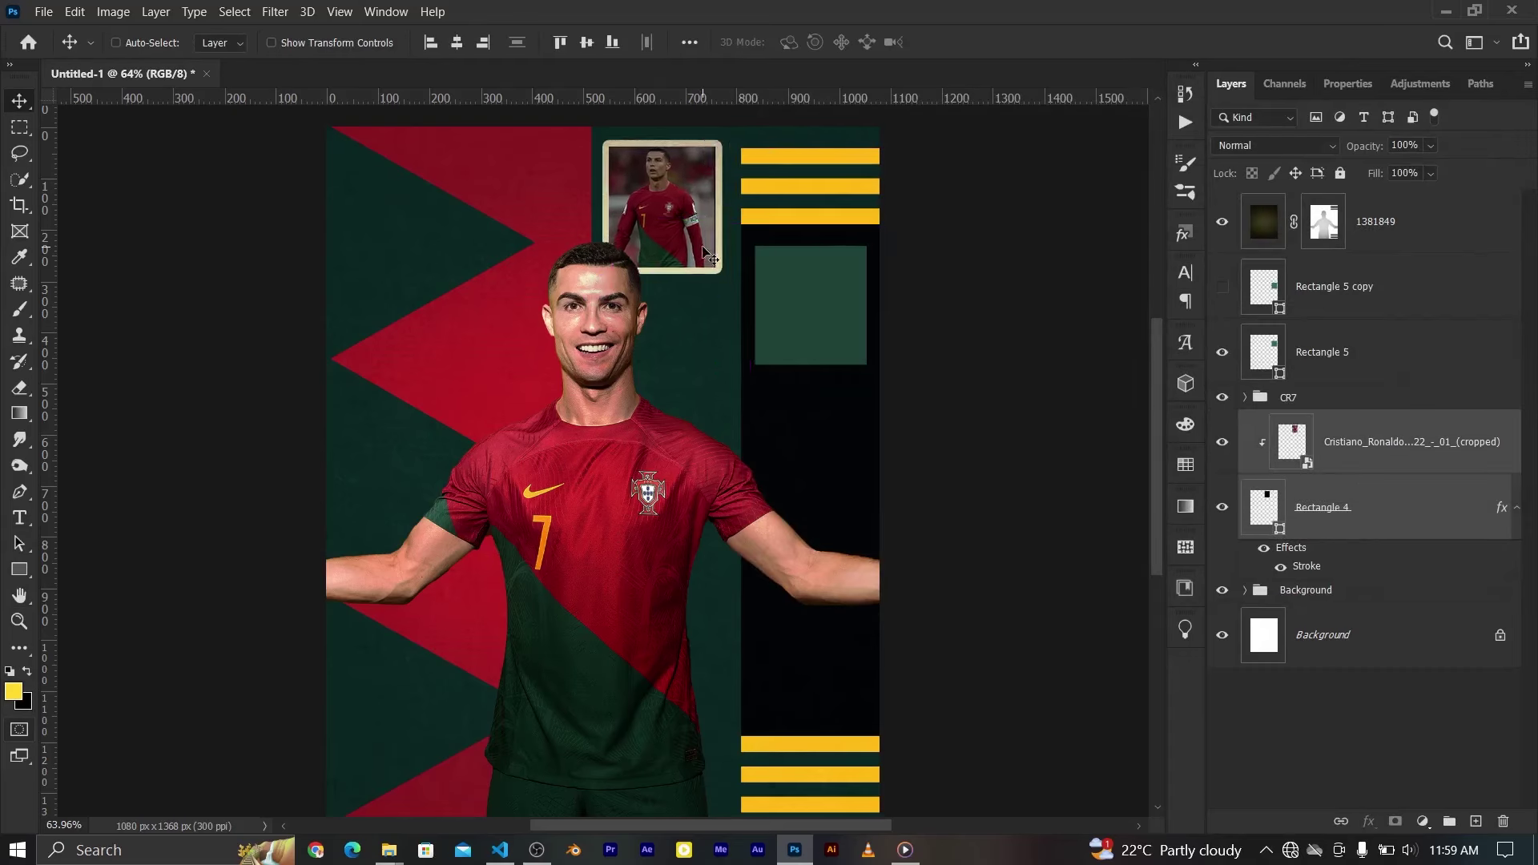
pyautogui.click(1222, 221)
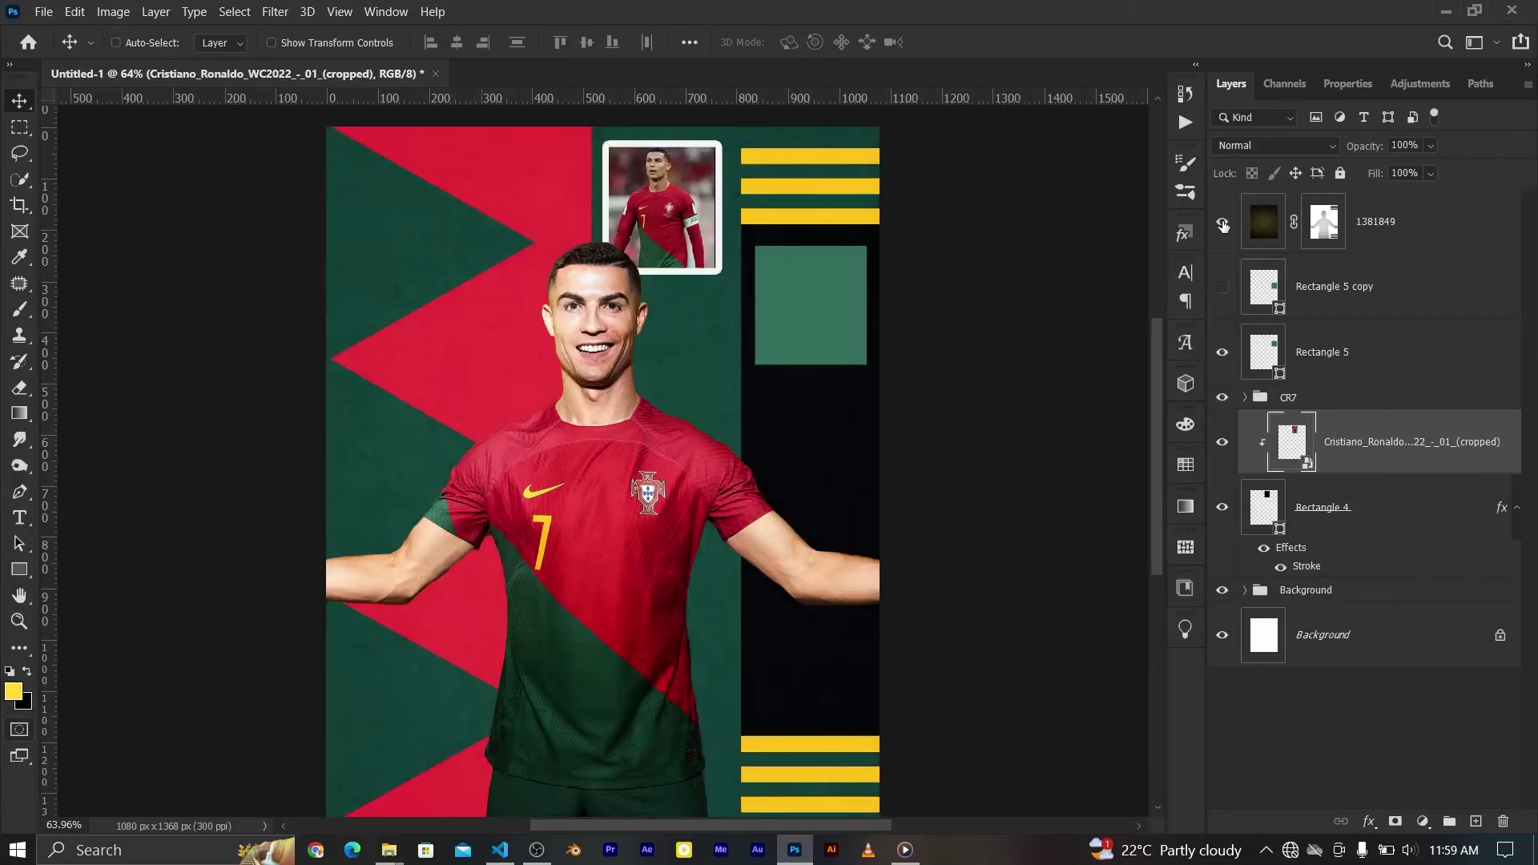
pyautogui.click(1324, 221)
pyautogui.click(20, 310)
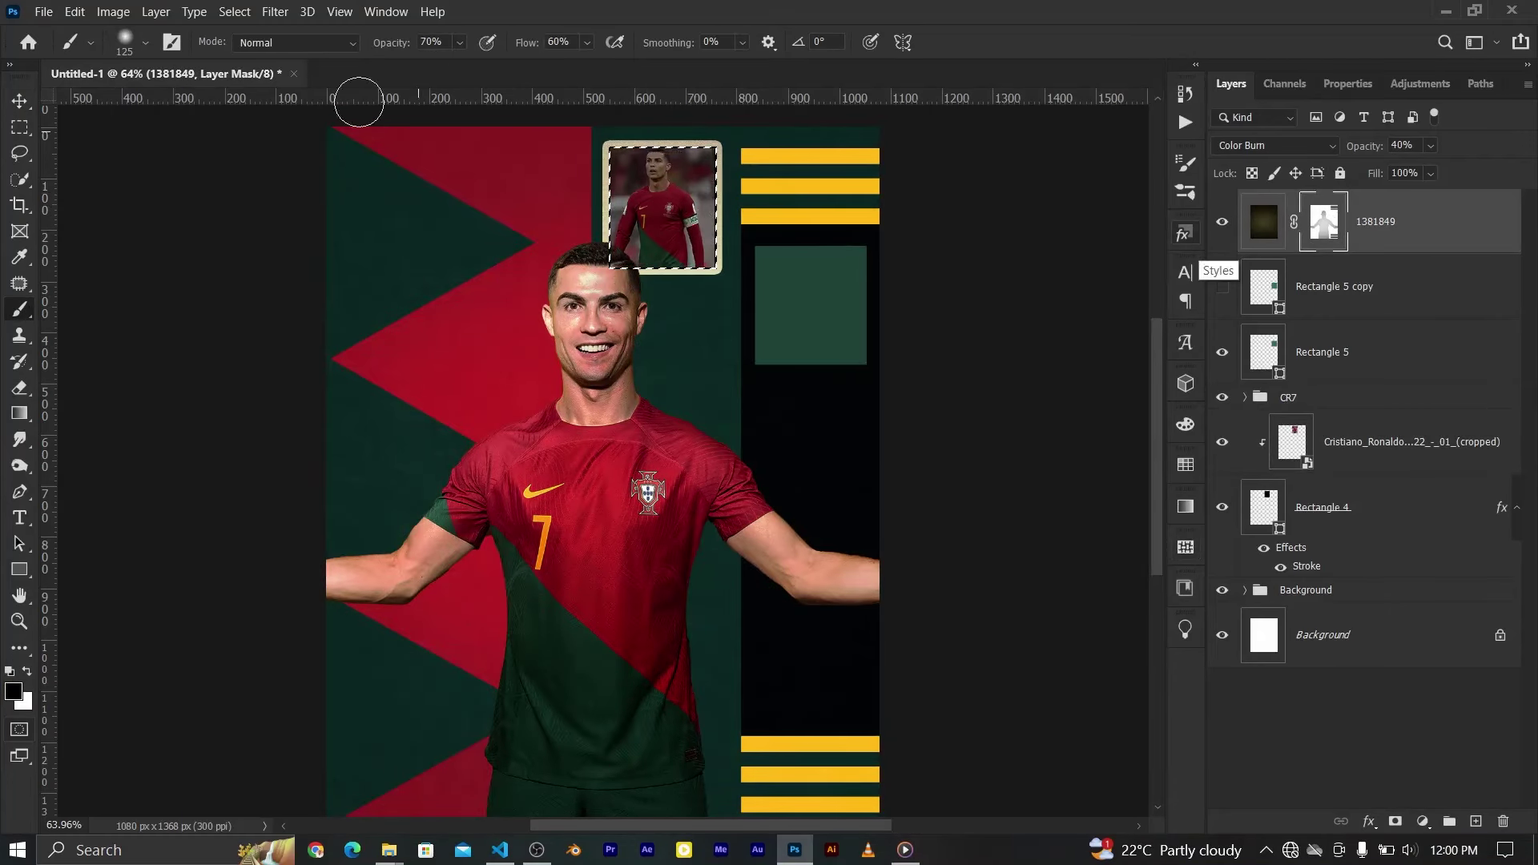
pyautogui.rightClick(676, 188)
# Quick-select the framed photo area and enlarge the selection slightly
pyautogui.press('Escape')
pyautogui.press('w')
pyautogui.rightClick(641, 215)
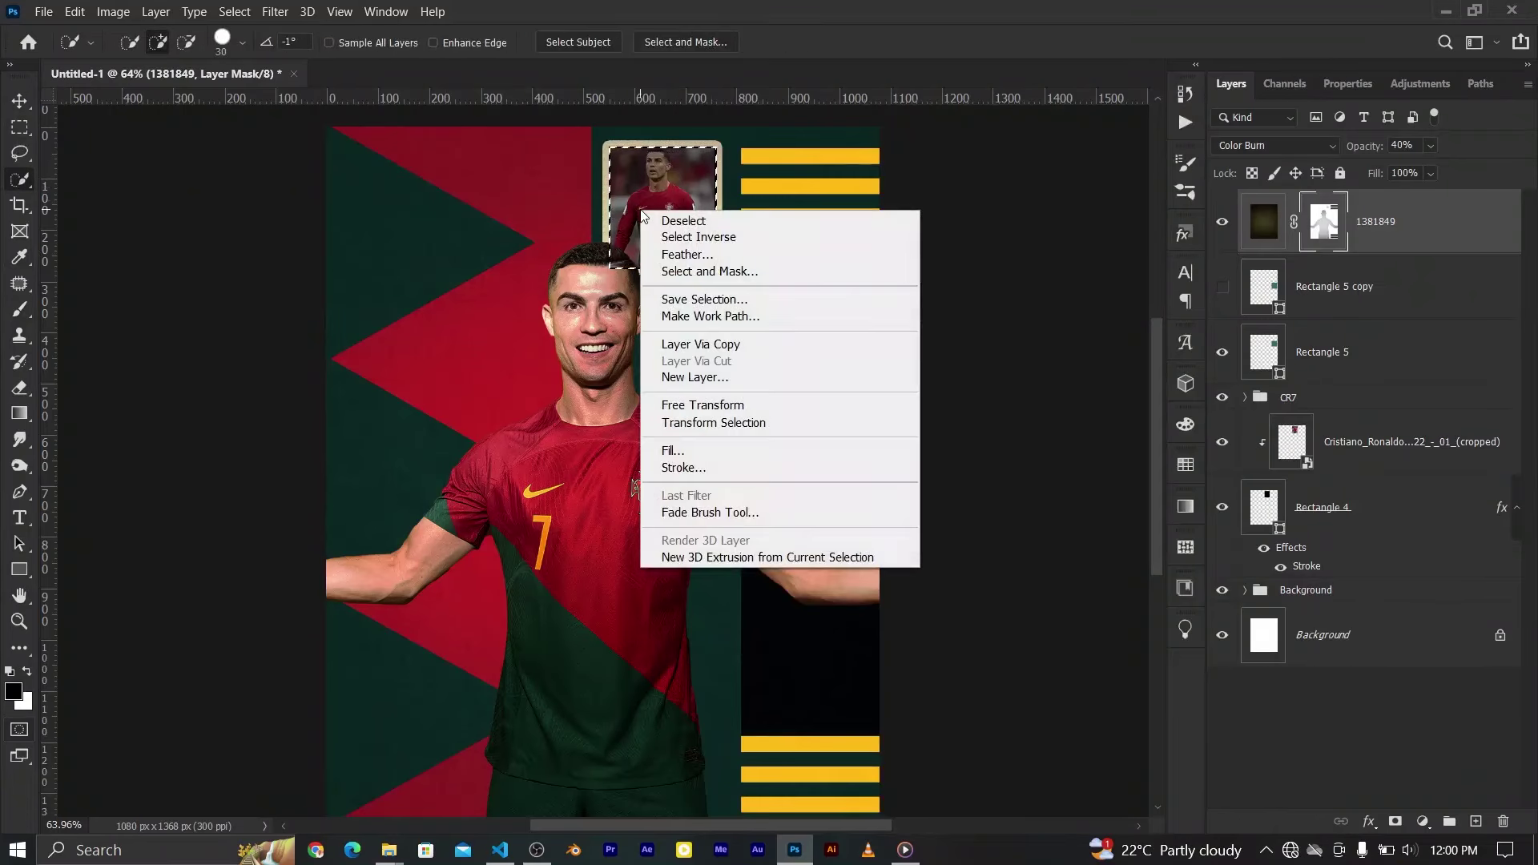
pyautogui.click(703, 405)
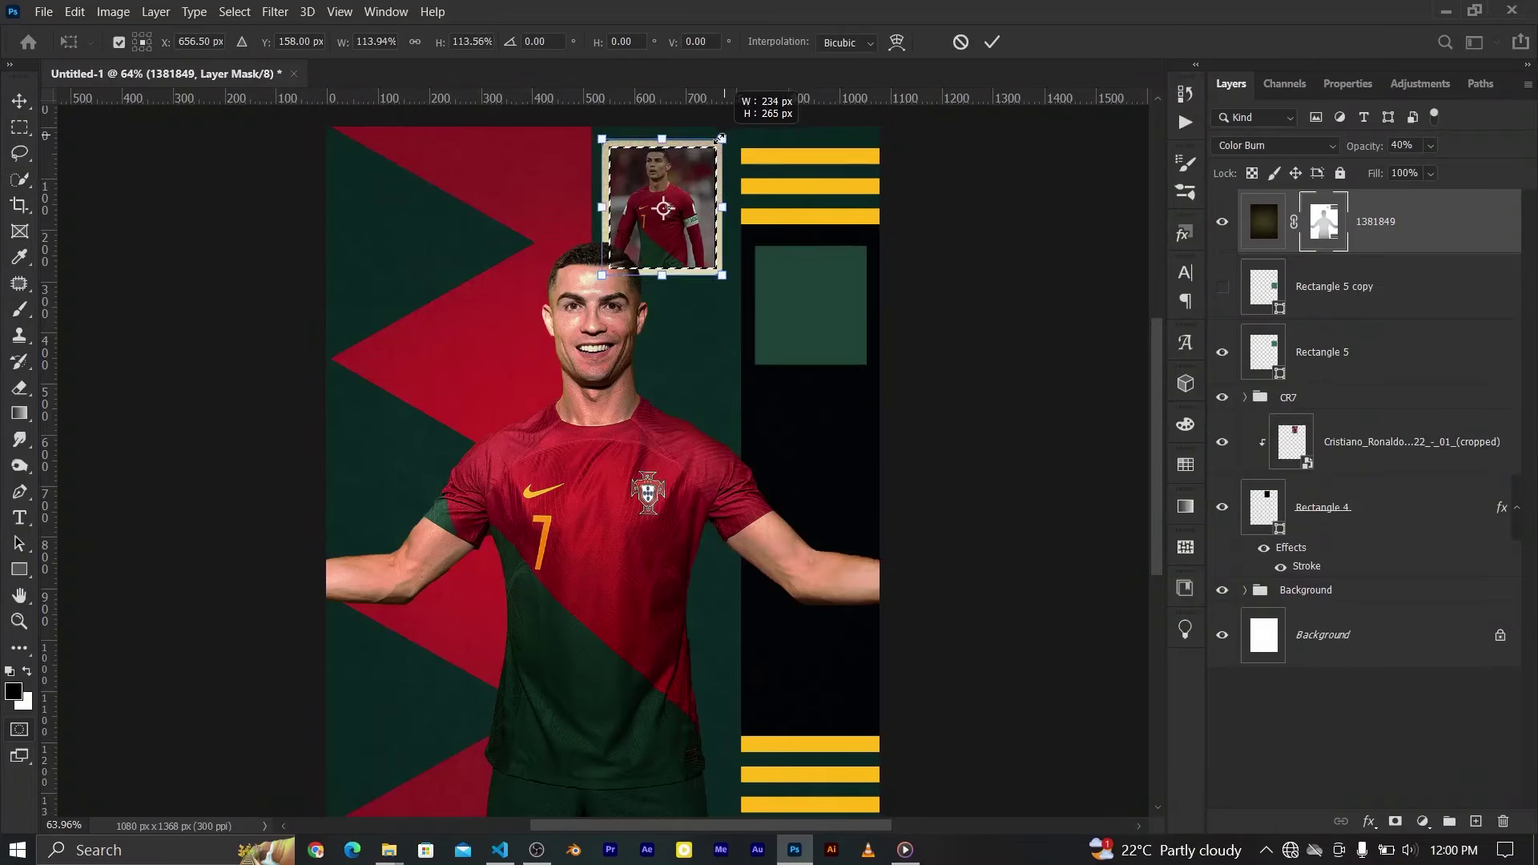
pyautogui.click(992, 41)
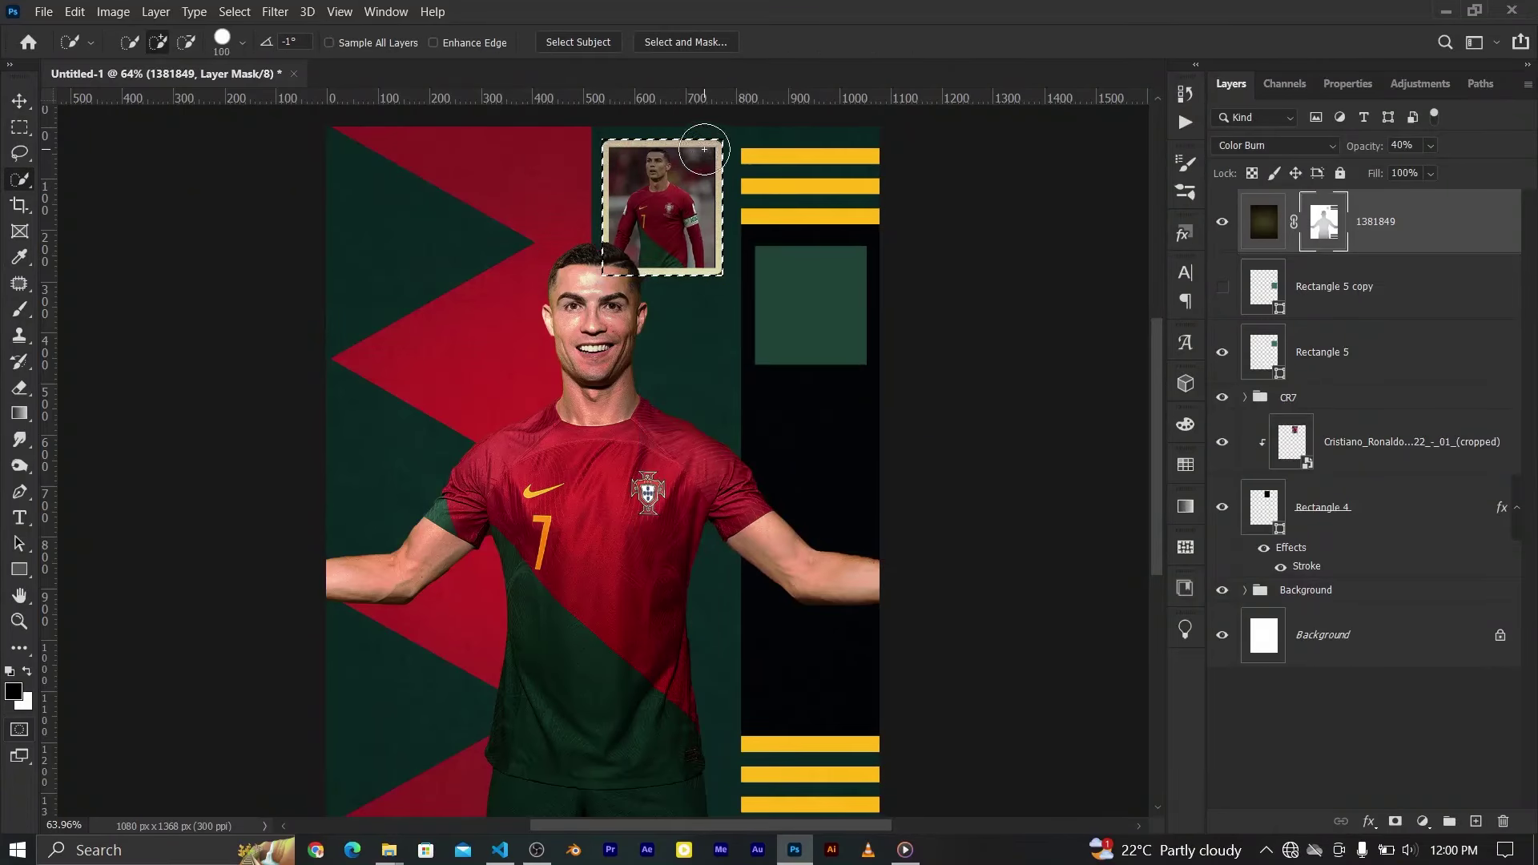
# Paint the 1381849 mask over the framed photo so its border stays bright
pyautogui.click(22, 319)
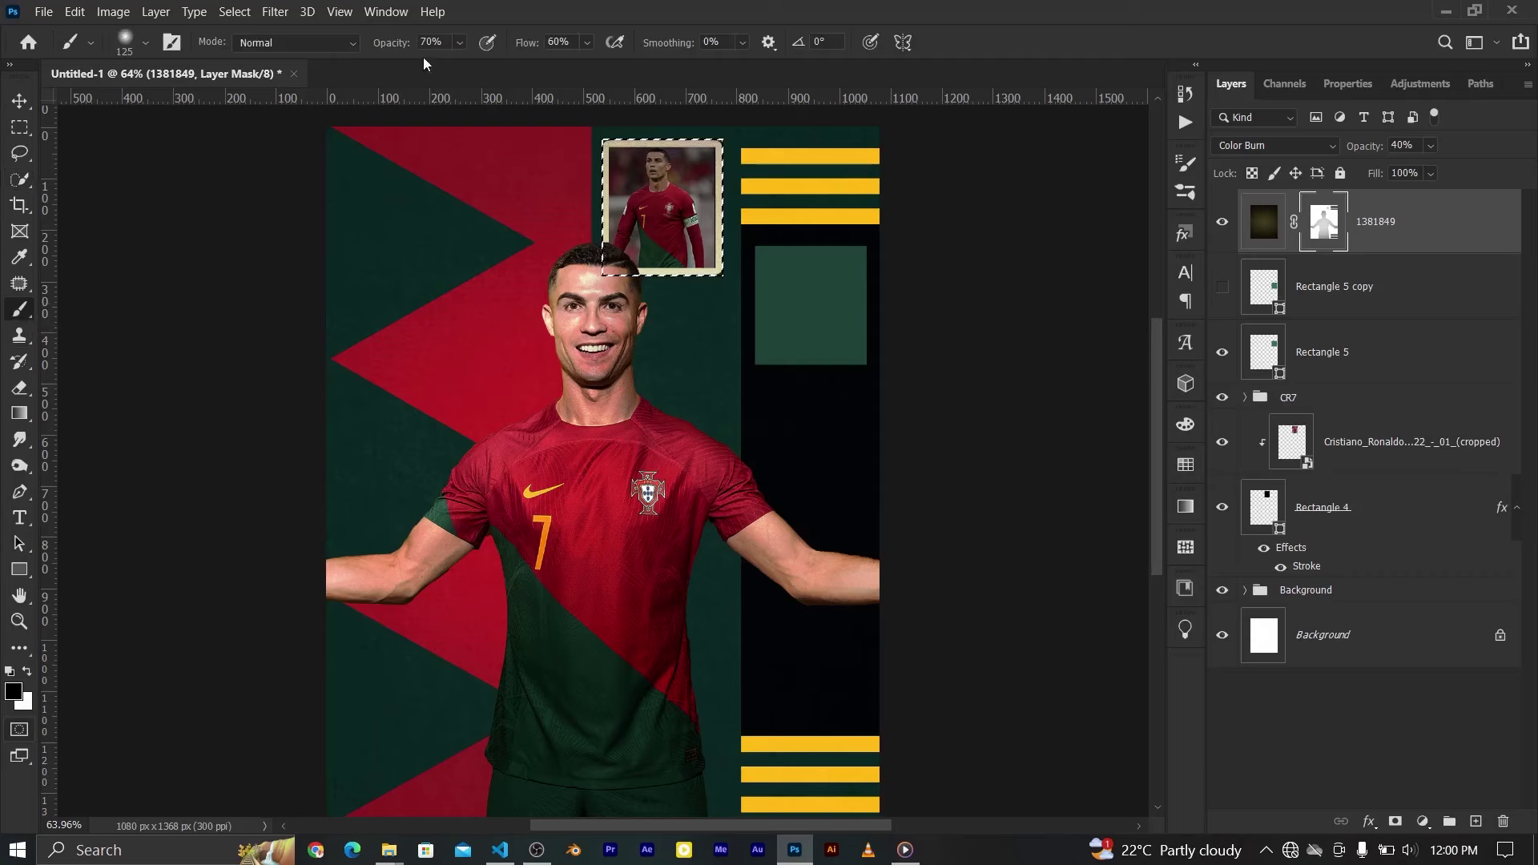
pyautogui.write('64')
pyautogui.press('Return')
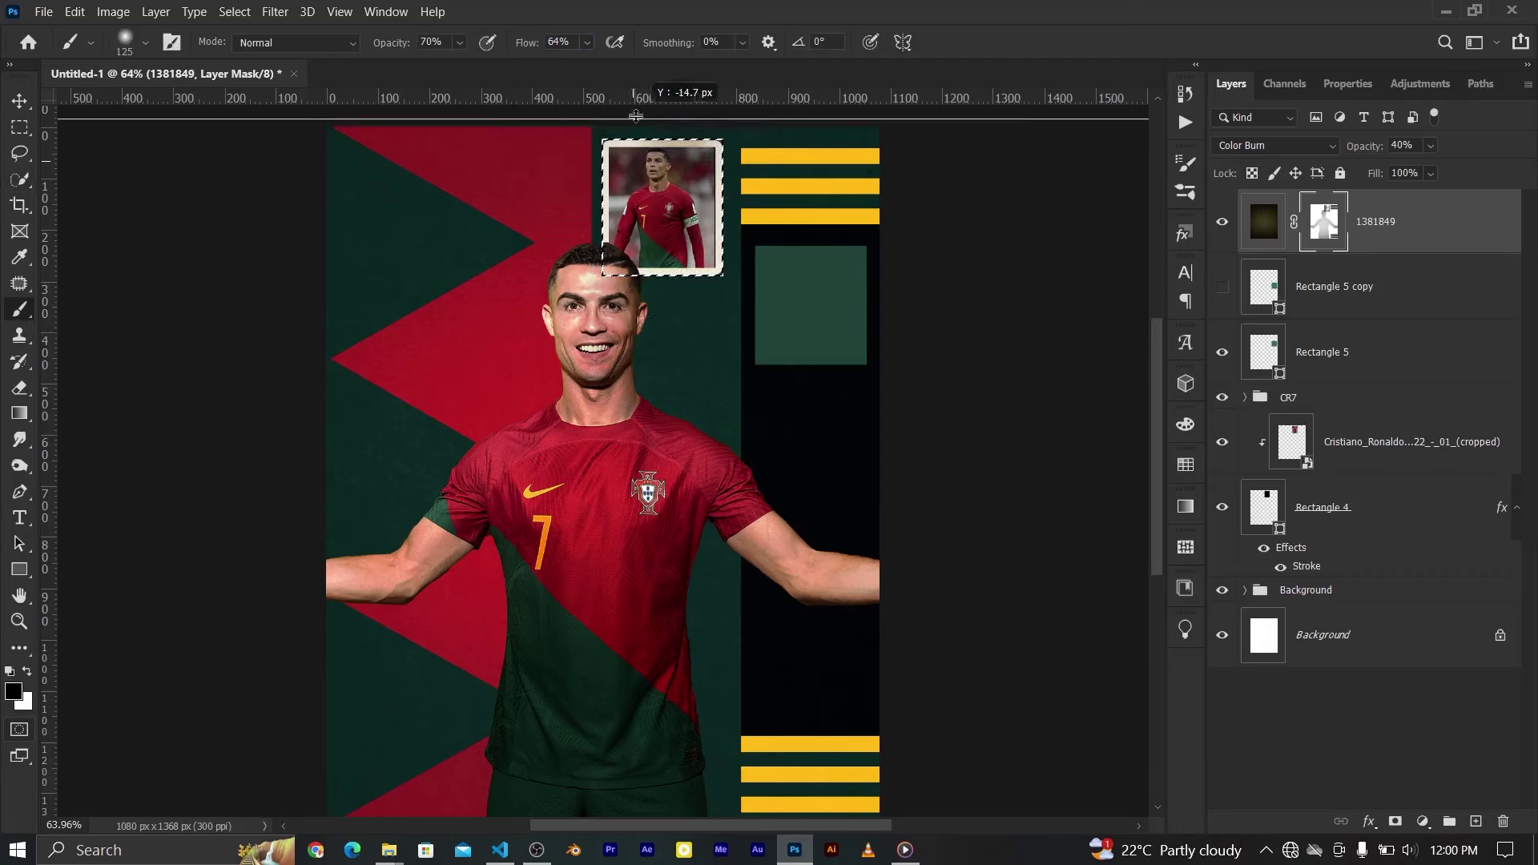
pyautogui.moveTo(661, 129); pyautogui.dragTo(629, 148)
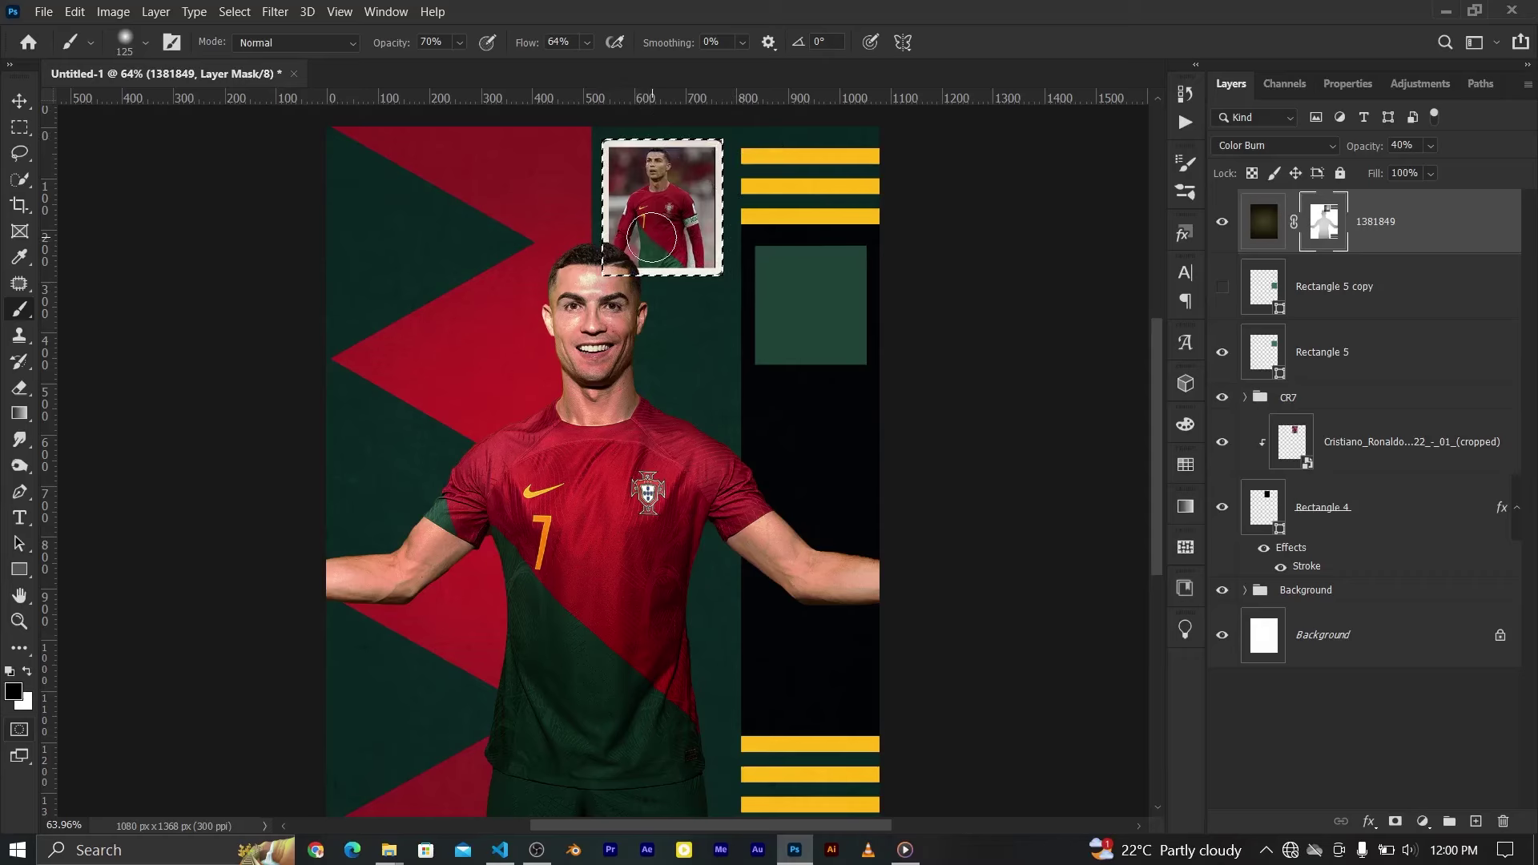
pyautogui.press('x')
pyautogui.press('x')
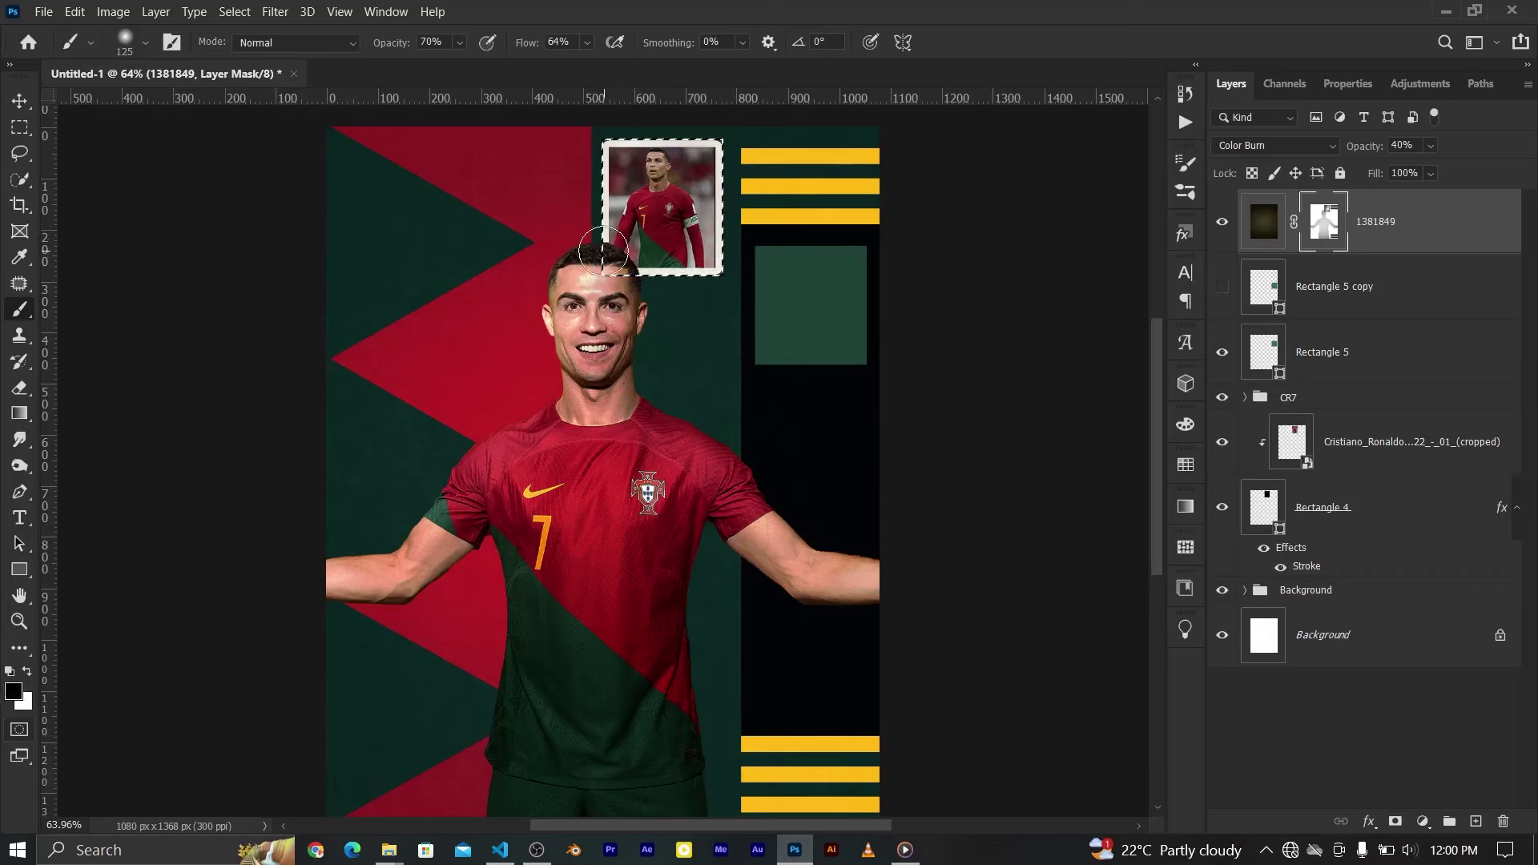
pyautogui.moveTo(588, 249); pyautogui.dragTo(625, 255)
pyautogui.hotkey('ctrl', 'd')
# Duplicate Rectangle 4 just below itself and add a drop shadow to the copy
pyautogui.press('v')
pyautogui.click(1321, 507)
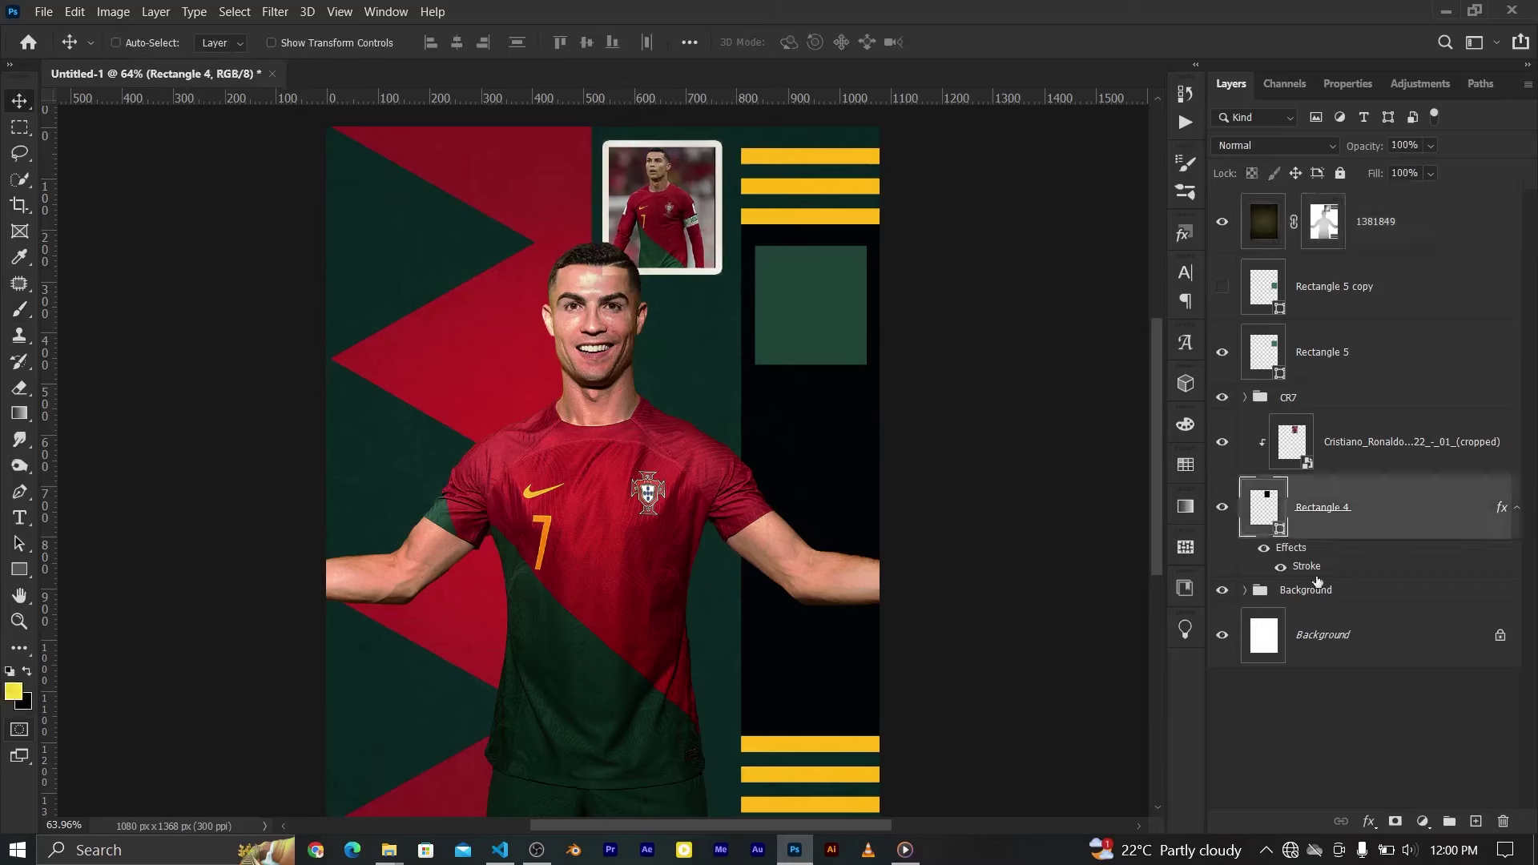
pyautogui.moveTo(1362, 510); pyautogui.dragTo(1334, 597)
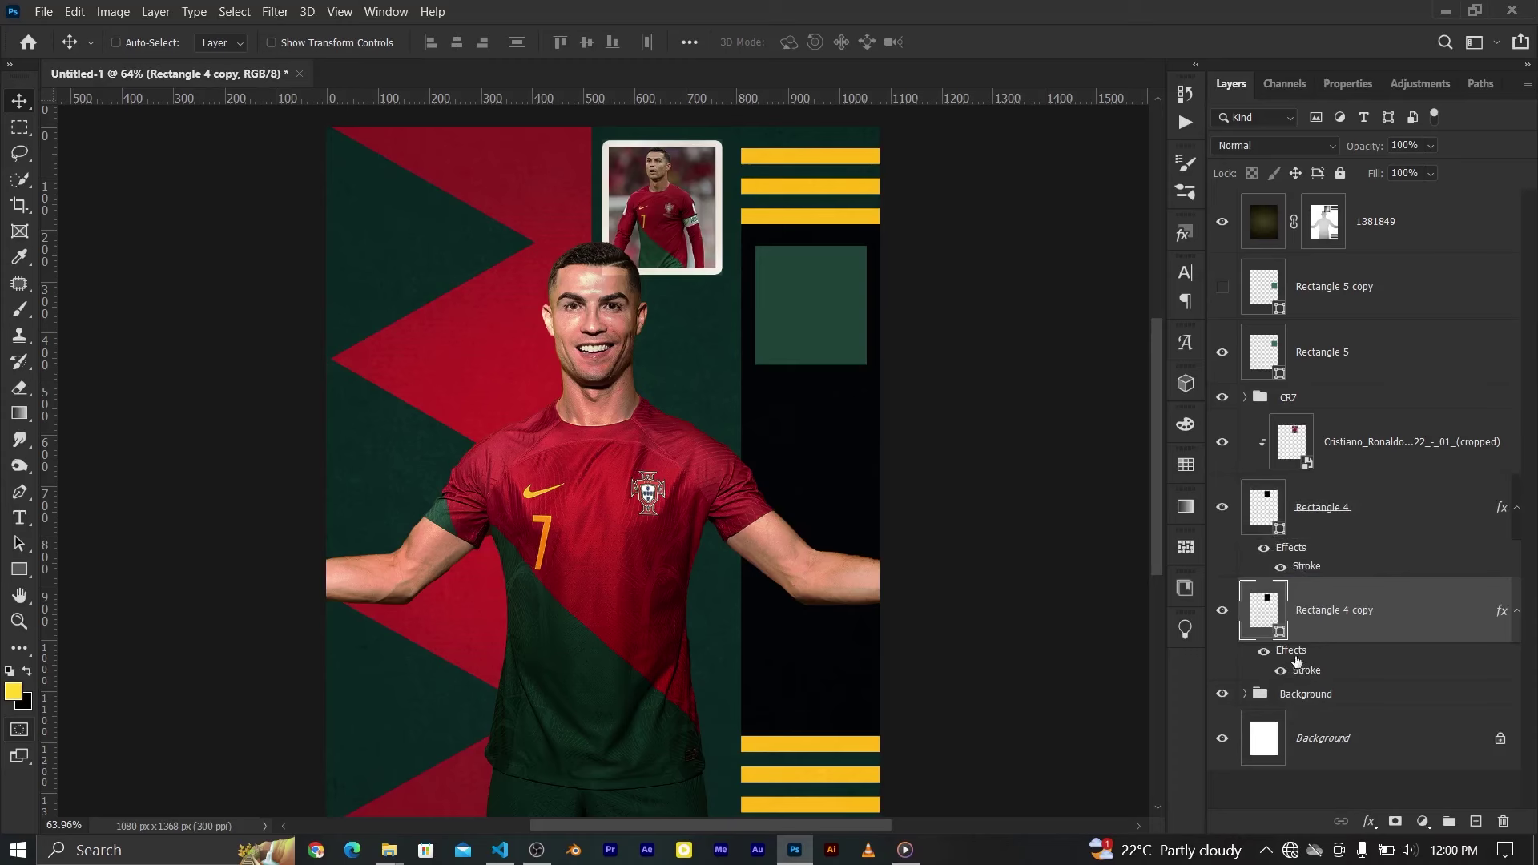
pyautogui.doubleClick(1291, 650)
pyautogui.click(801, 493)
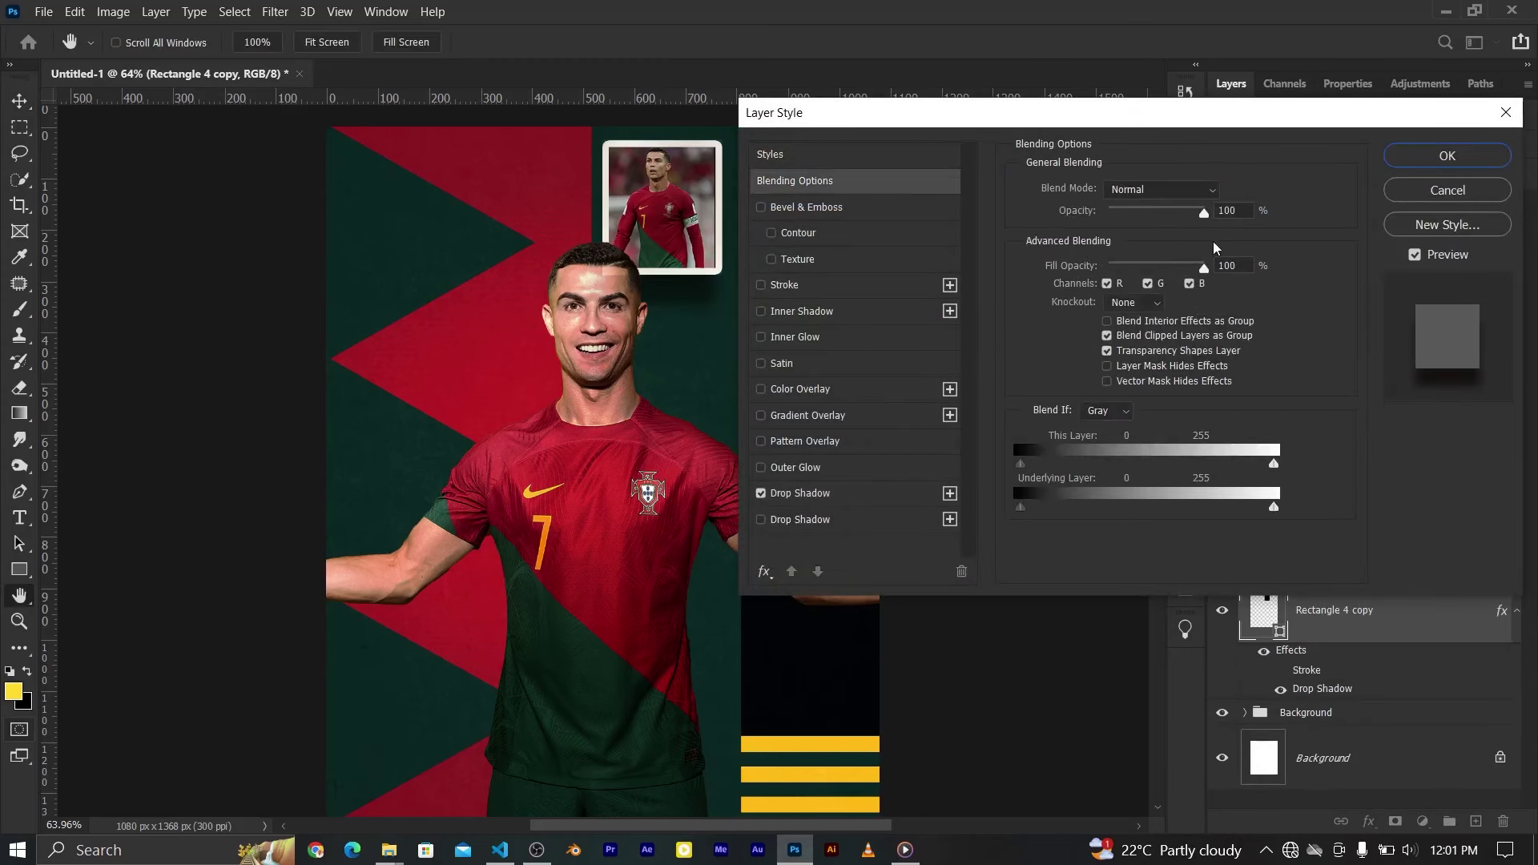
# Set the copy's fill to 0 and apply a 6 px distance, 35% spread, 49 px drop shadow
pyautogui.click(795, 181)
pyautogui.moveTo(1203, 267); pyautogui.dragTo(1108, 267)
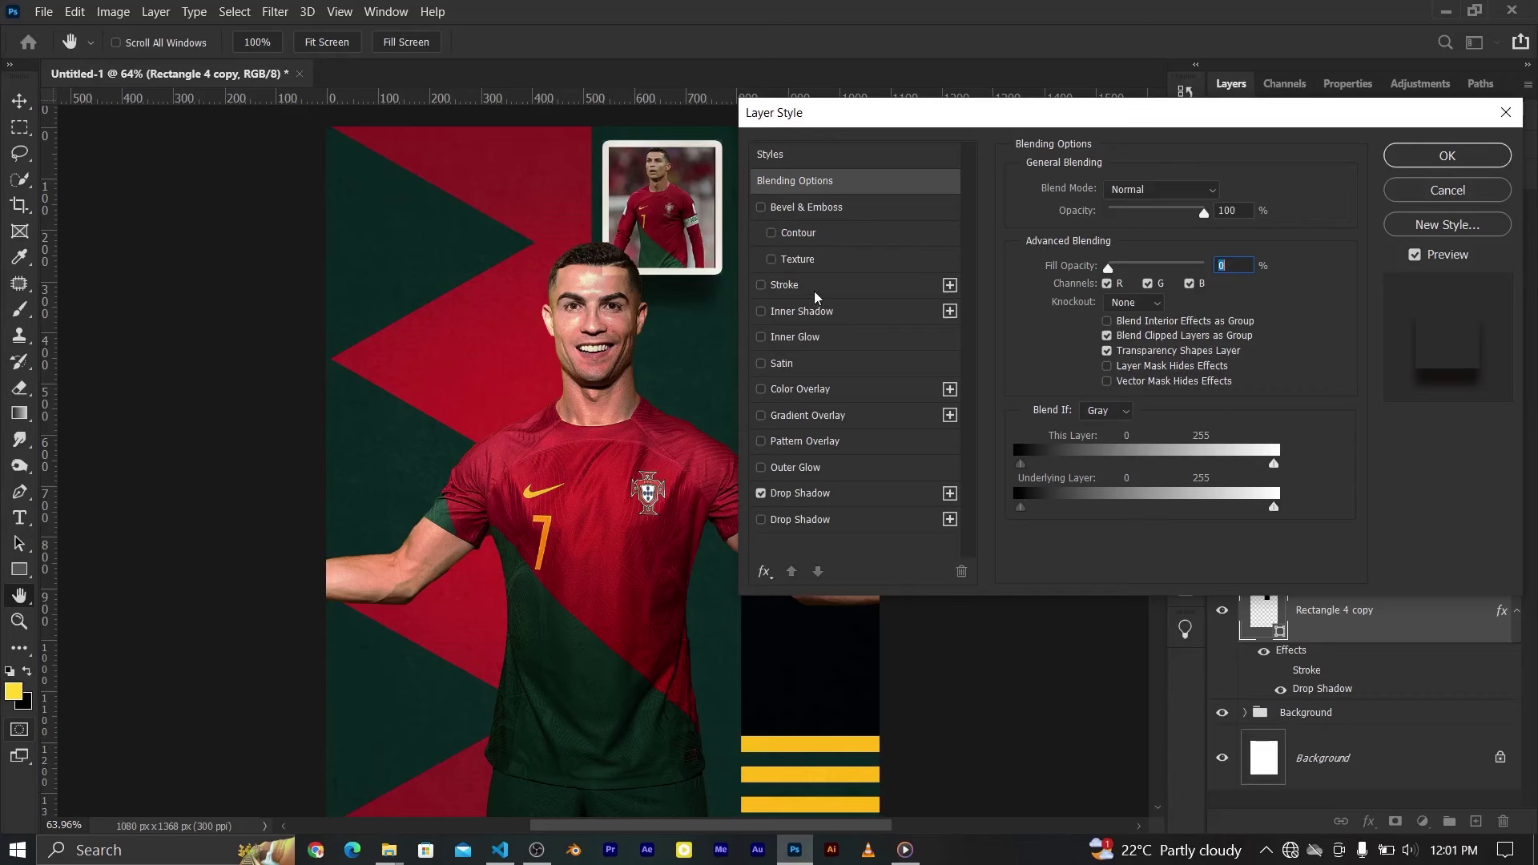
pyautogui.click(843, 502)
pyautogui.click(825, 521)
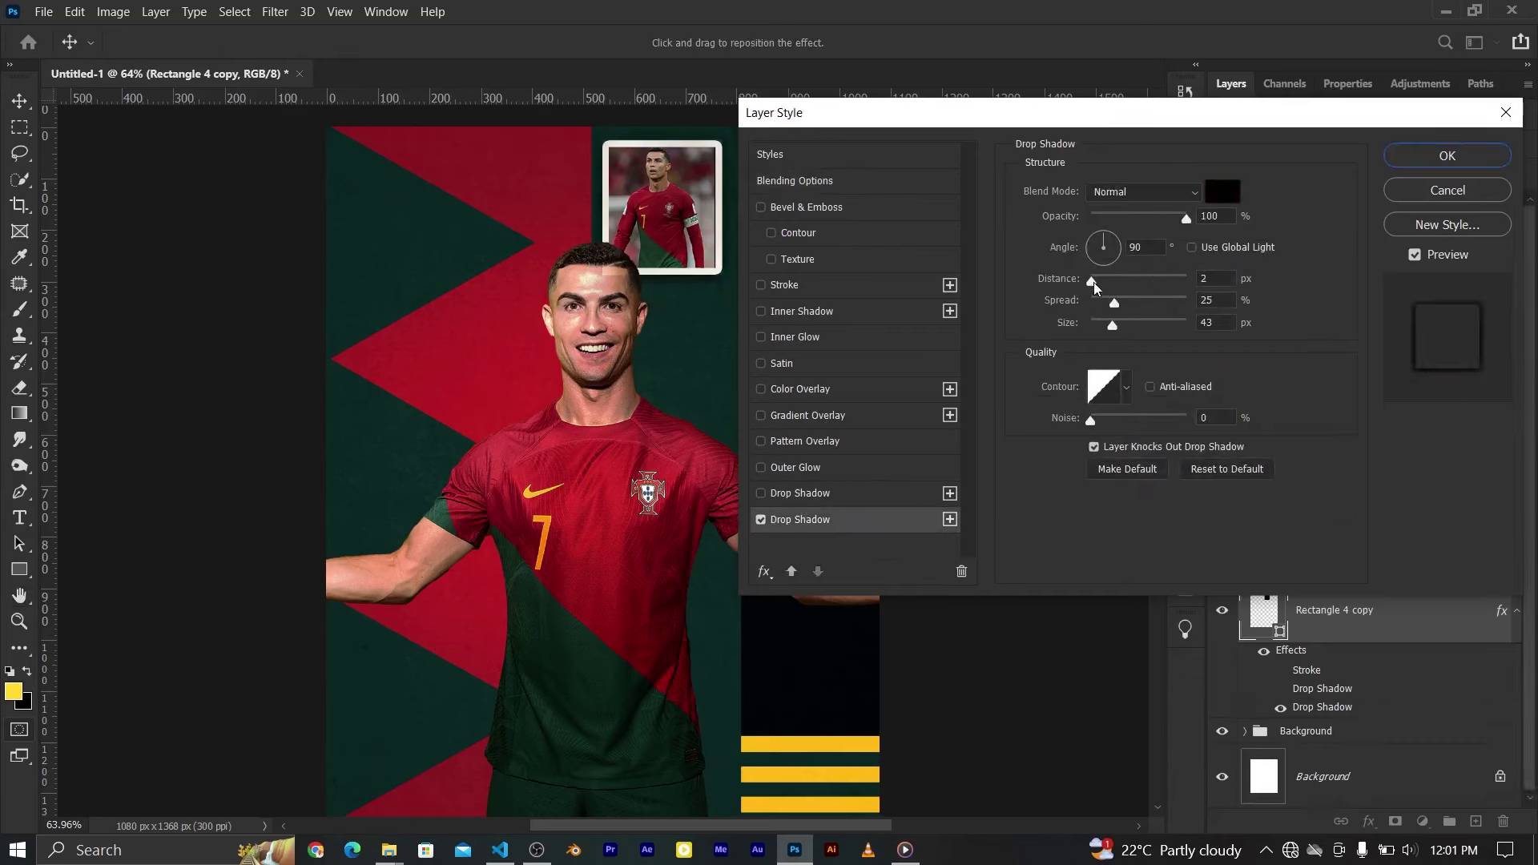
pyautogui.moveTo(1112, 330)
pyautogui.mouseDown()
pyautogui.moveTo(1130, 303)
pyautogui.moveTo(1109, 325)
pyautogui.mouseUp()
pyautogui.click(1447, 156)
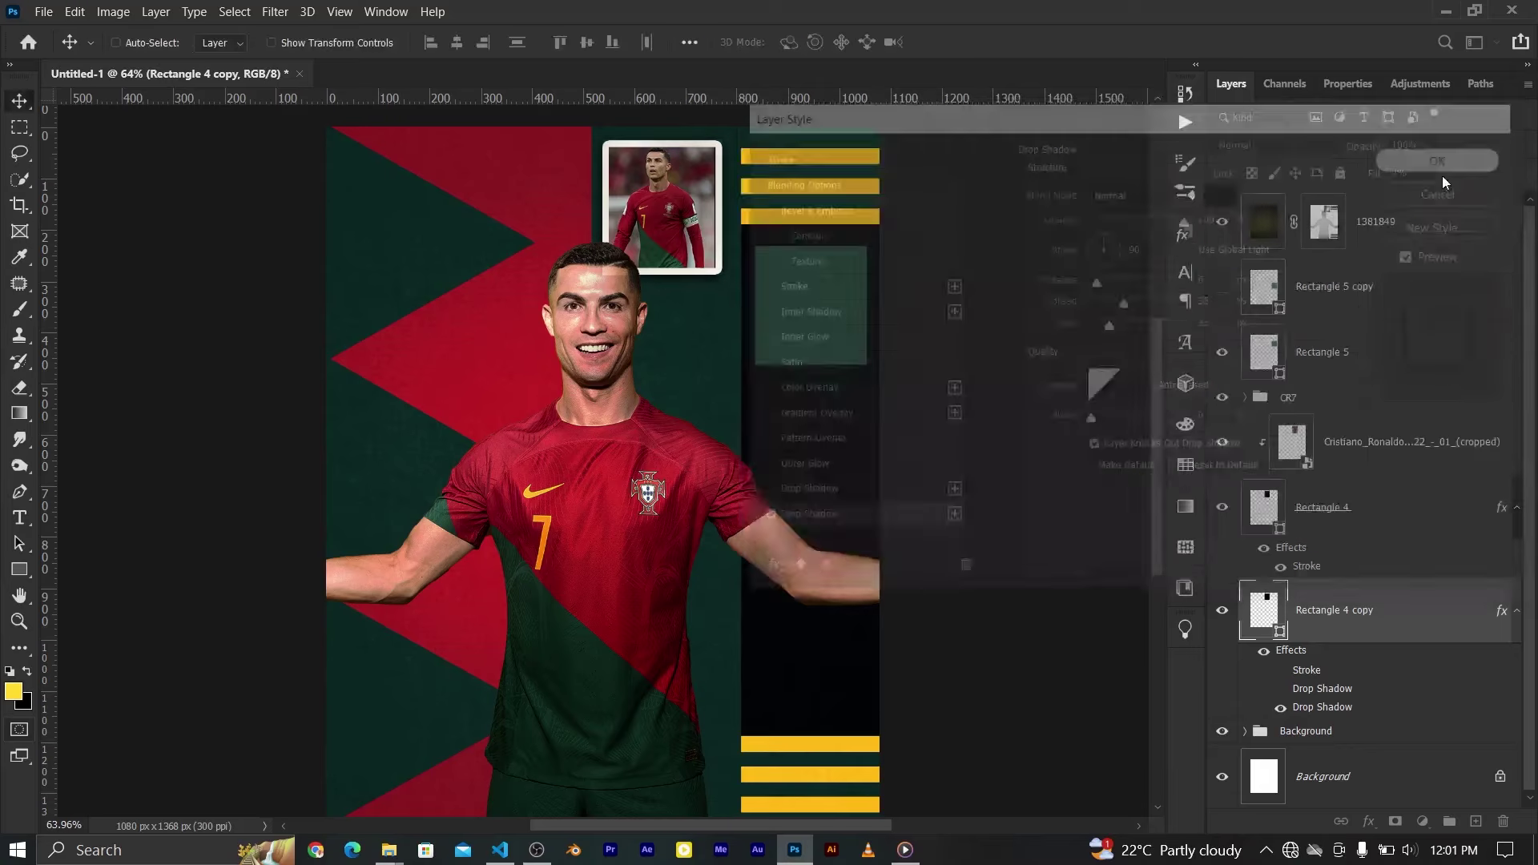
# Toggle layer visibility, including the 1381849 texture, to compare the framed photo's shadow
pyautogui.click(1221, 508)
pyautogui.click(1221, 442)
pyautogui.click(1222, 442)
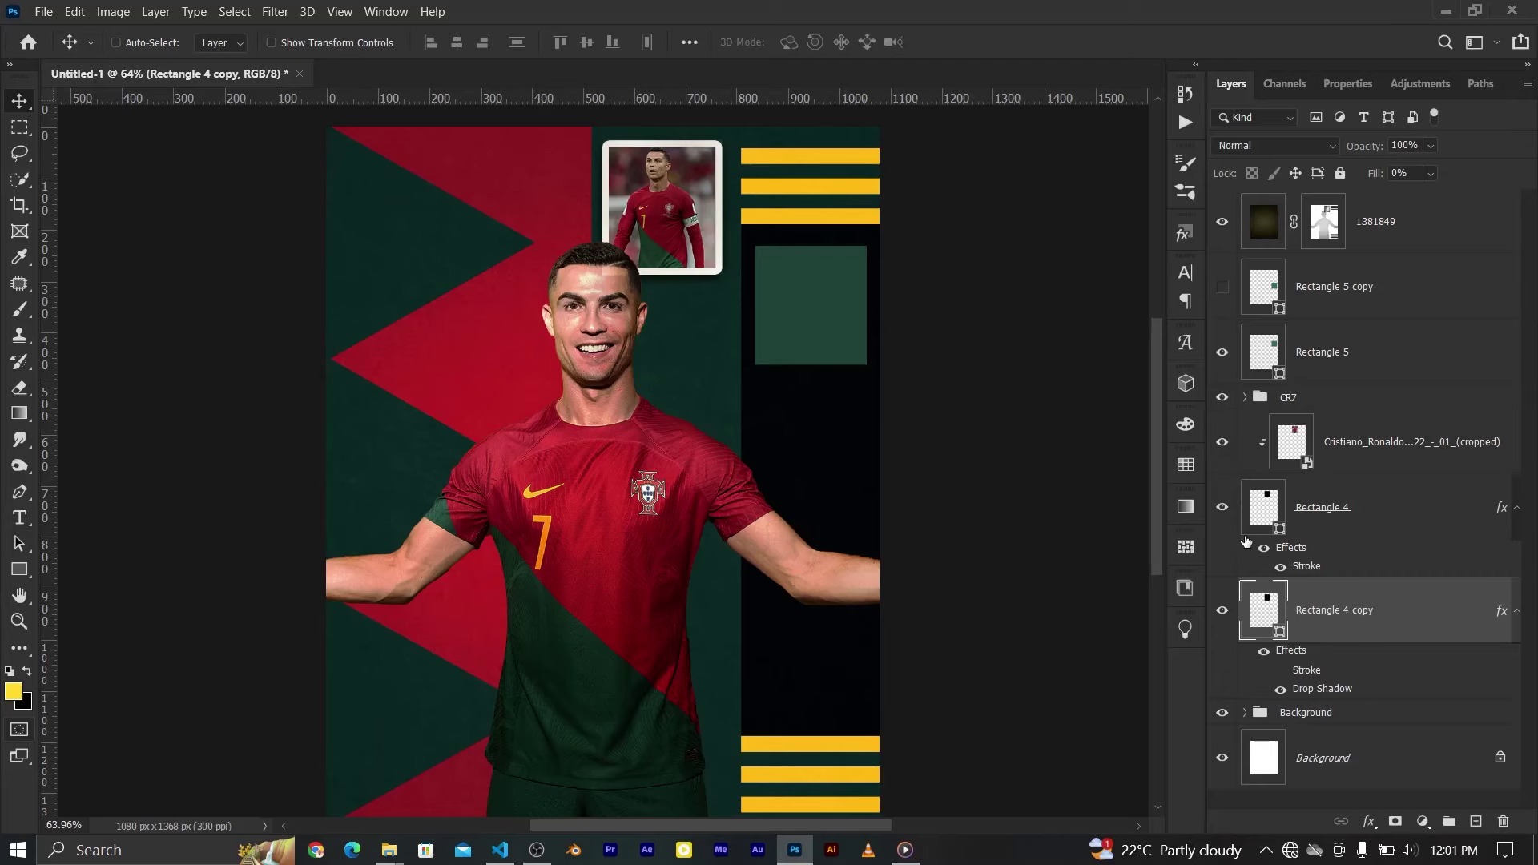
pyautogui.click(1222, 610)
pyautogui.click(1223, 227)
# Select the dark overlay layer's mask and reset the colours to black and white
pyautogui.click(1323, 221)
pyautogui.press('b')
pyautogui.press('d')
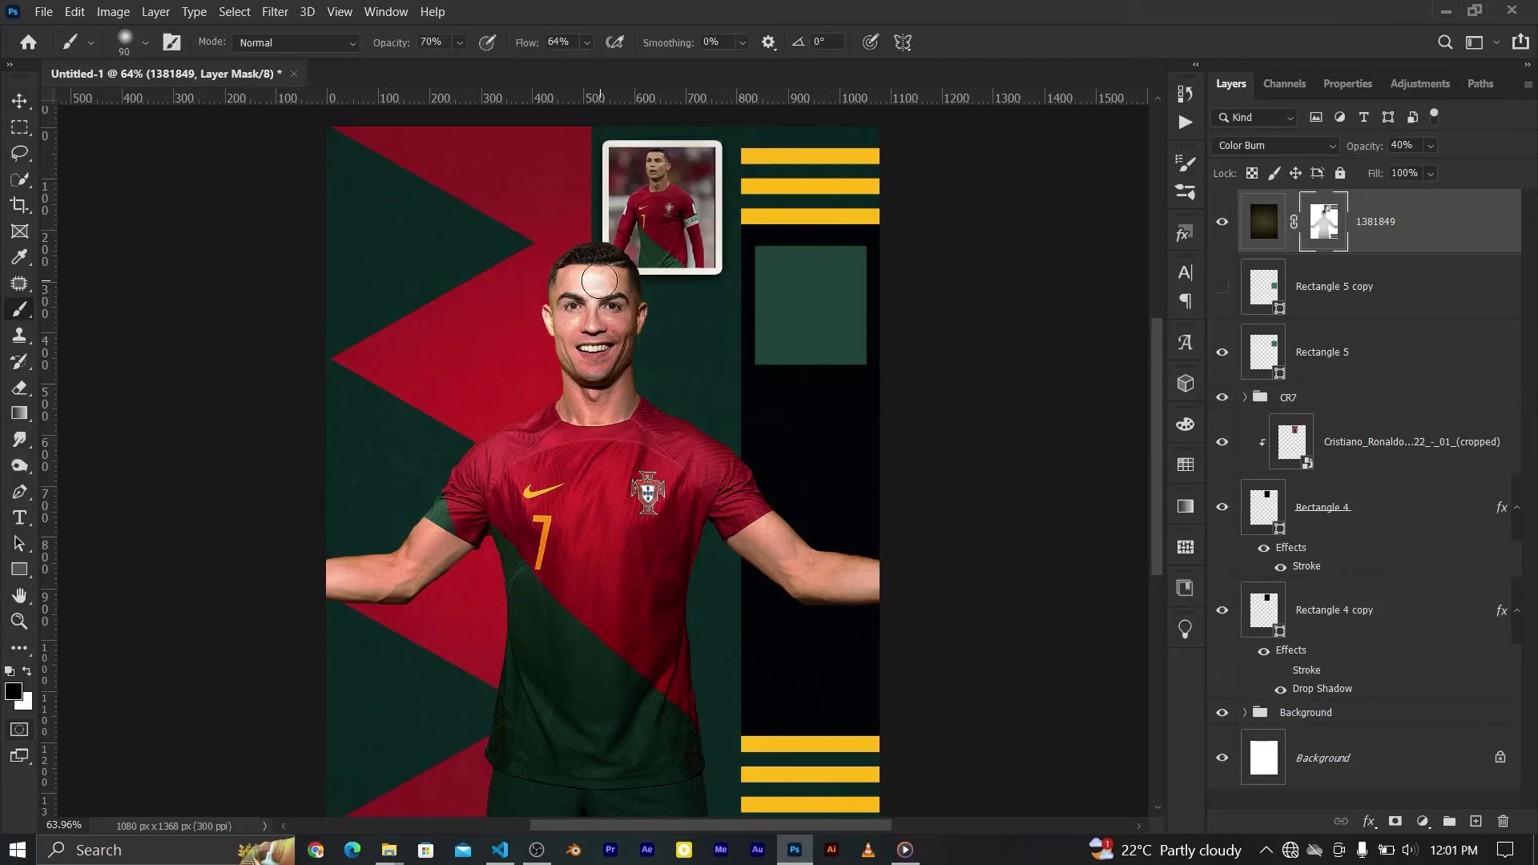
pyautogui.click(30, 104)
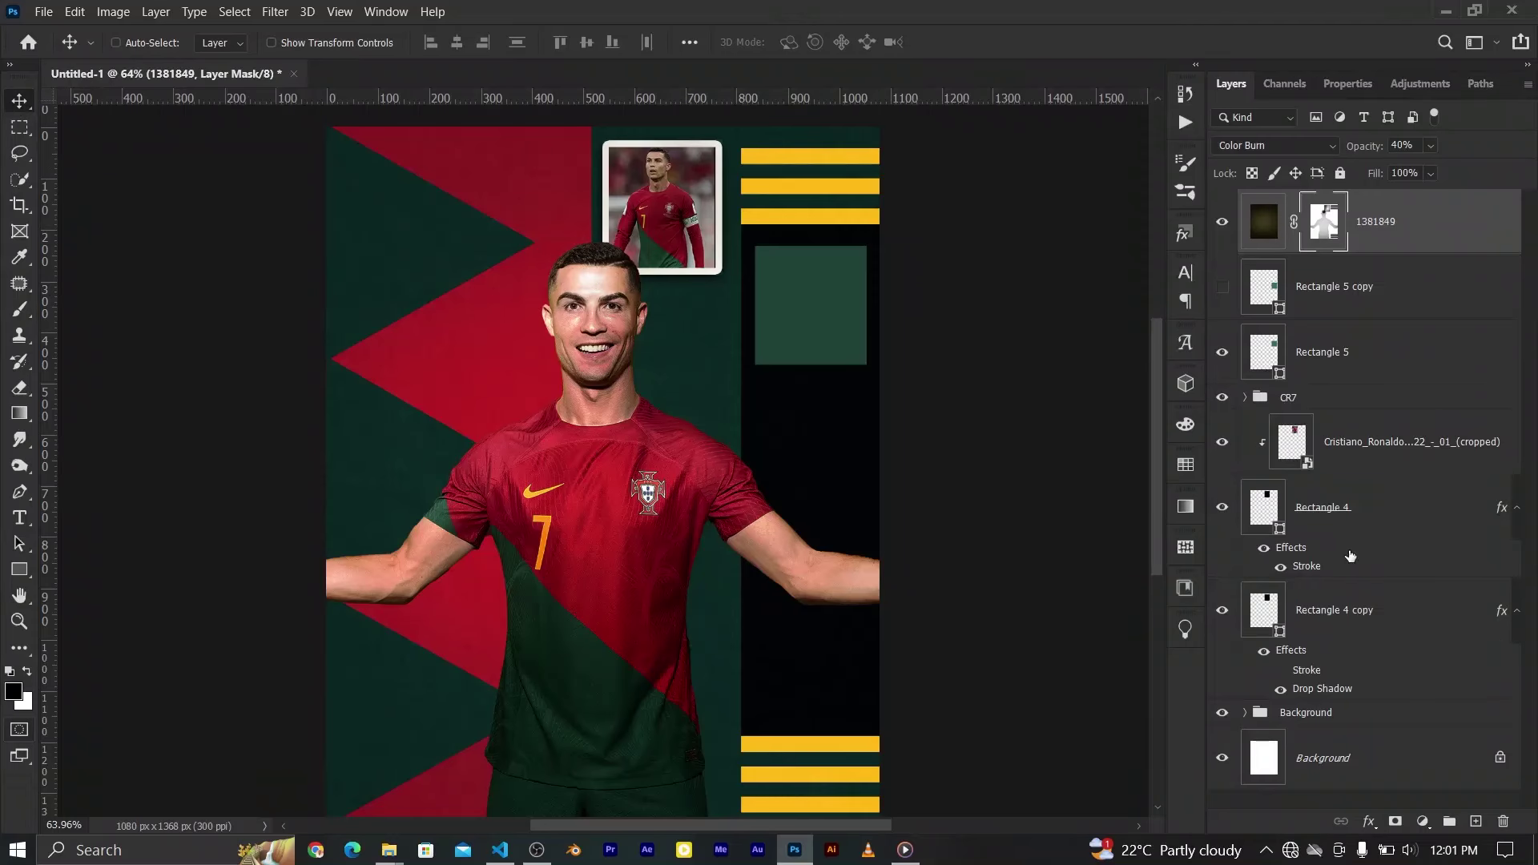
# Try an 83% stroke opacity and a pattern overlay on Rectangle 4, then discard them
pyautogui.click(1315, 534)
pyautogui.doubleClick(1308, 566)
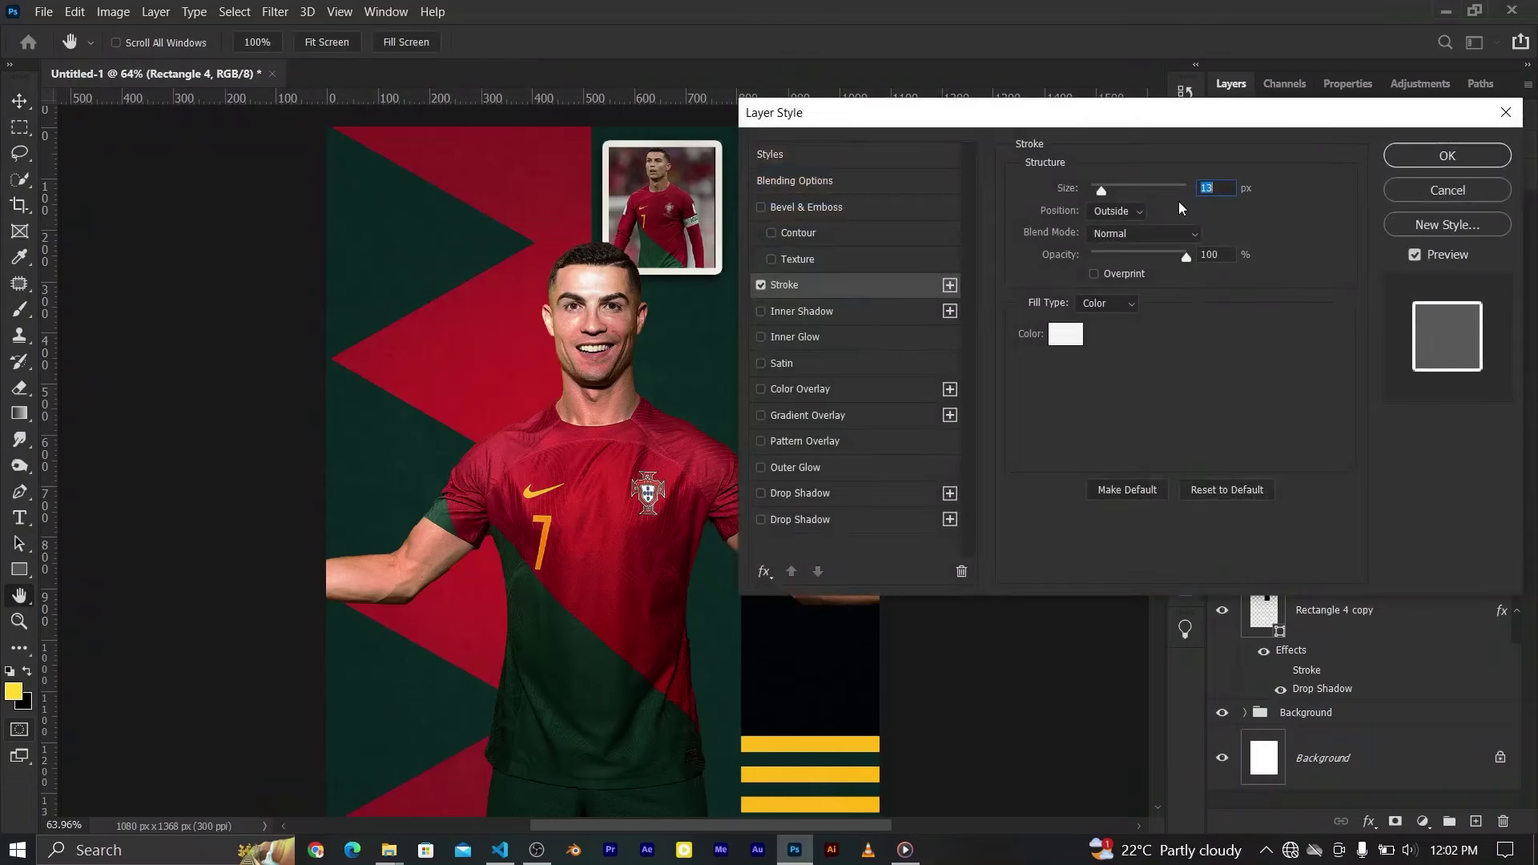
pyautogui.moveTo(1183, 261); pyautogui.dragTo(1173, 258)
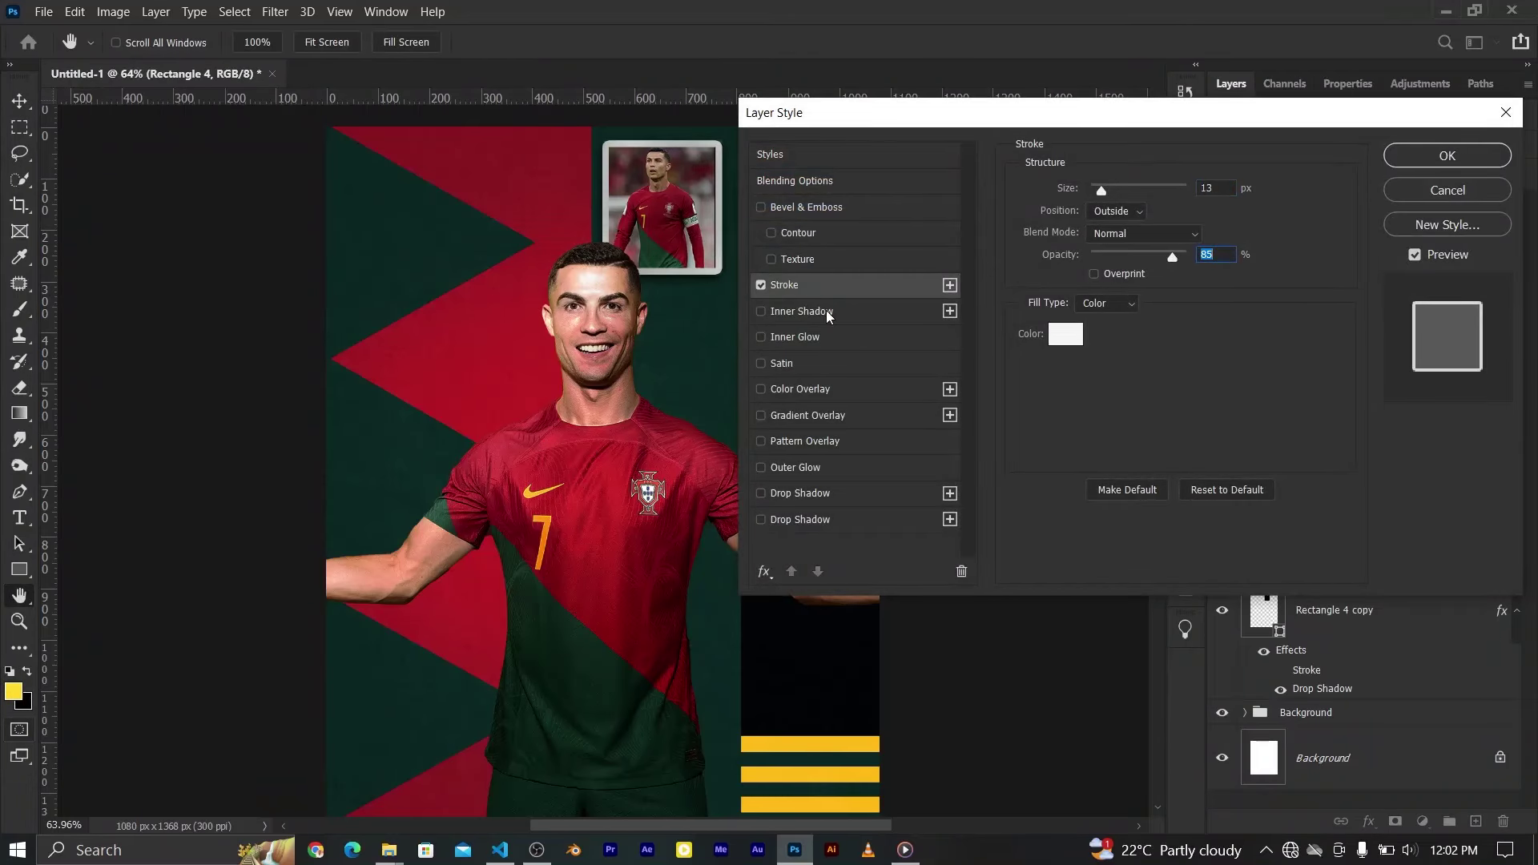
pyautogui.click(825, 443)
pyautogui.click(1447, 190)
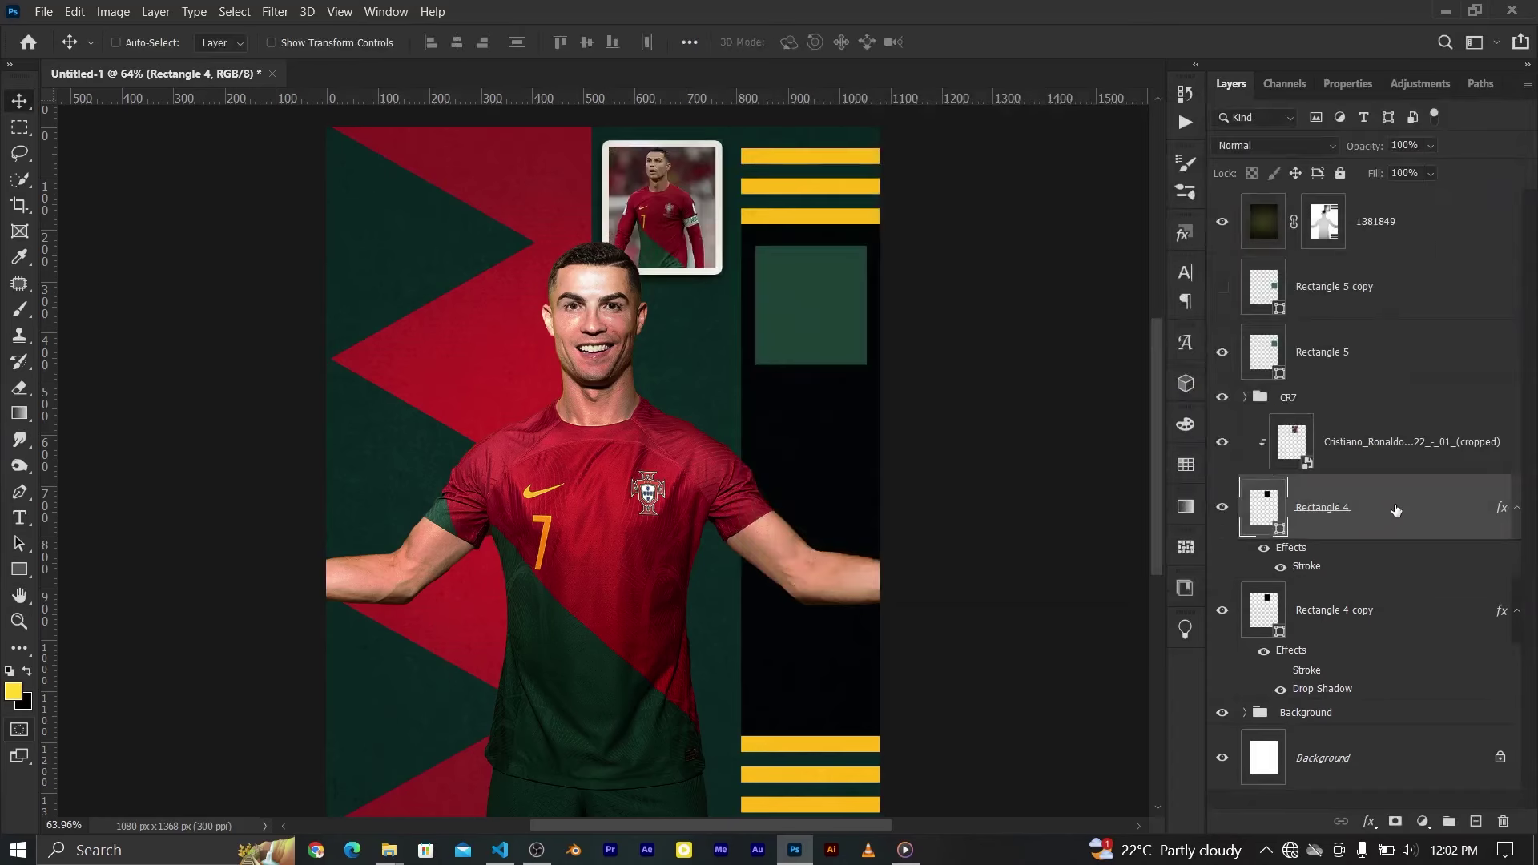
# Duplicate Rectangle 4 as Rectangle 4 copy 2 above the Cristiano photo and open its layer style
pyautogui.click(1327, 613)
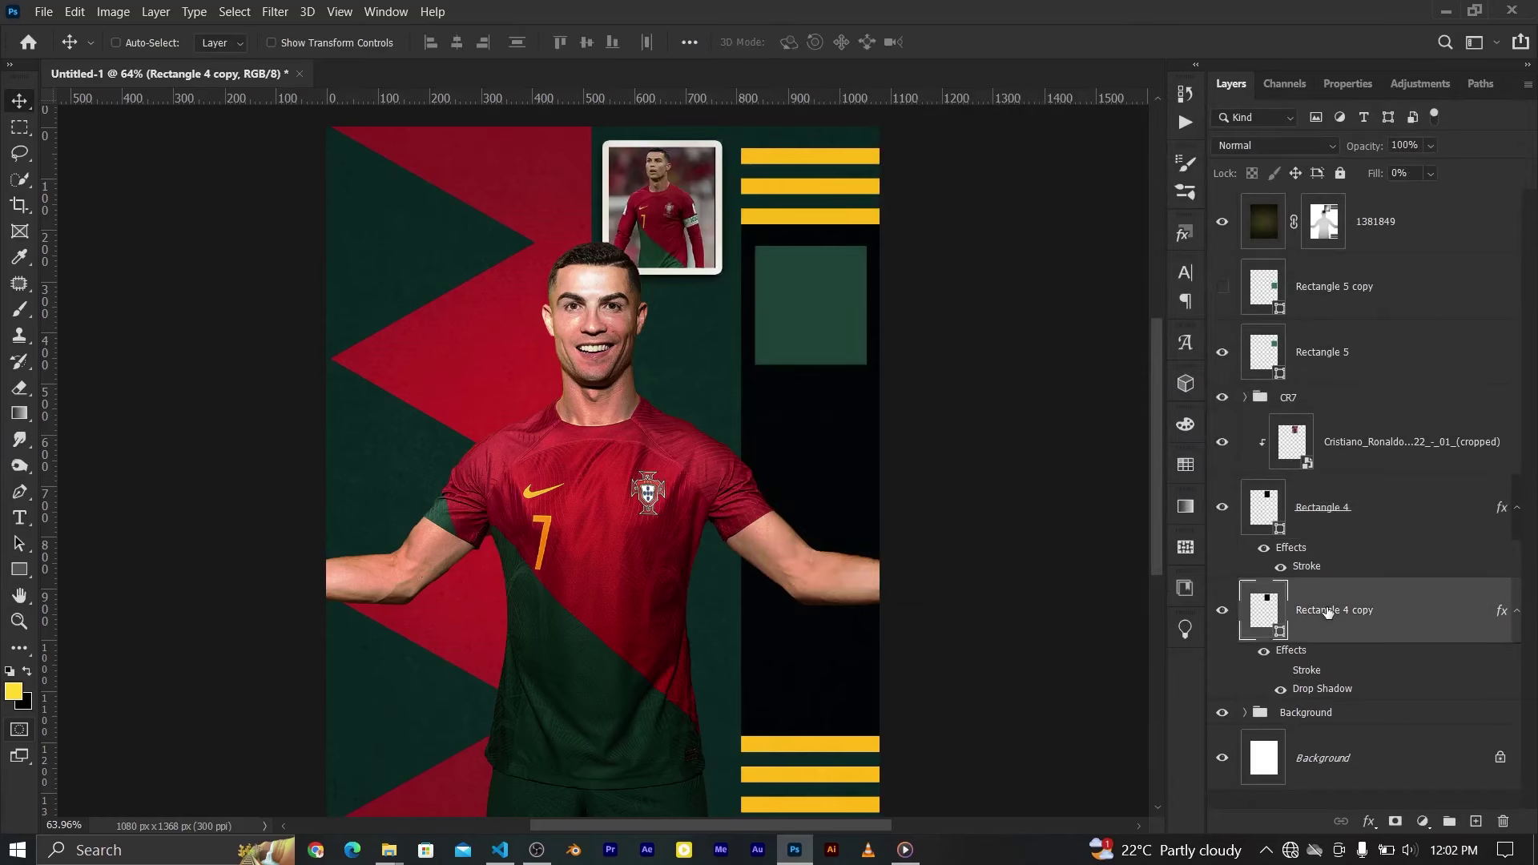
pyautogui.click(1326, 521)
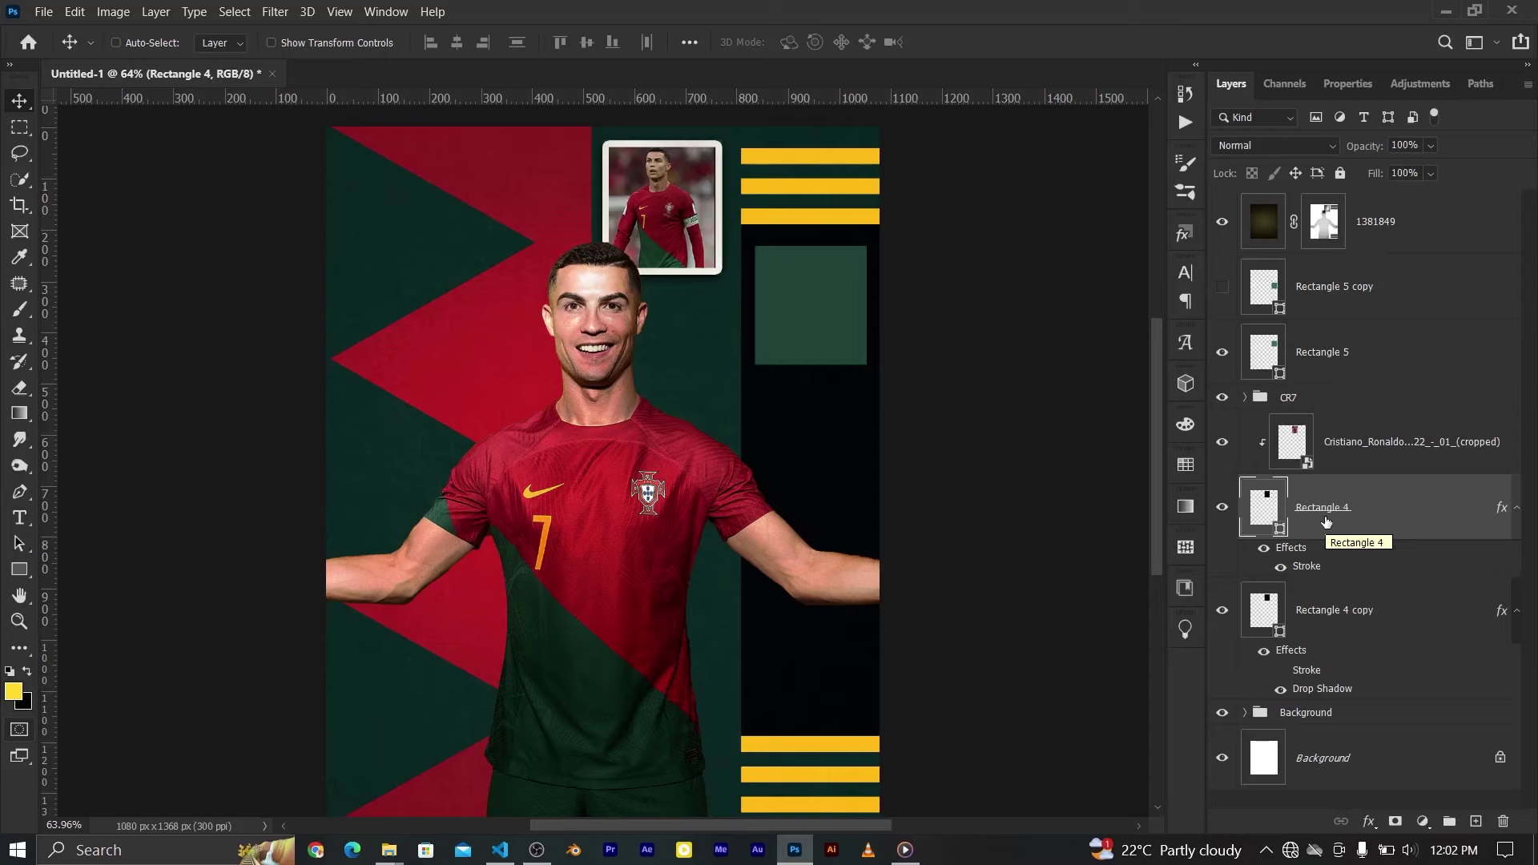
pyautogui.hotkey('ctrl', 'j')
pyautogui.moveTo(1326, 521); pyautogui.dragTo(1362, 416)
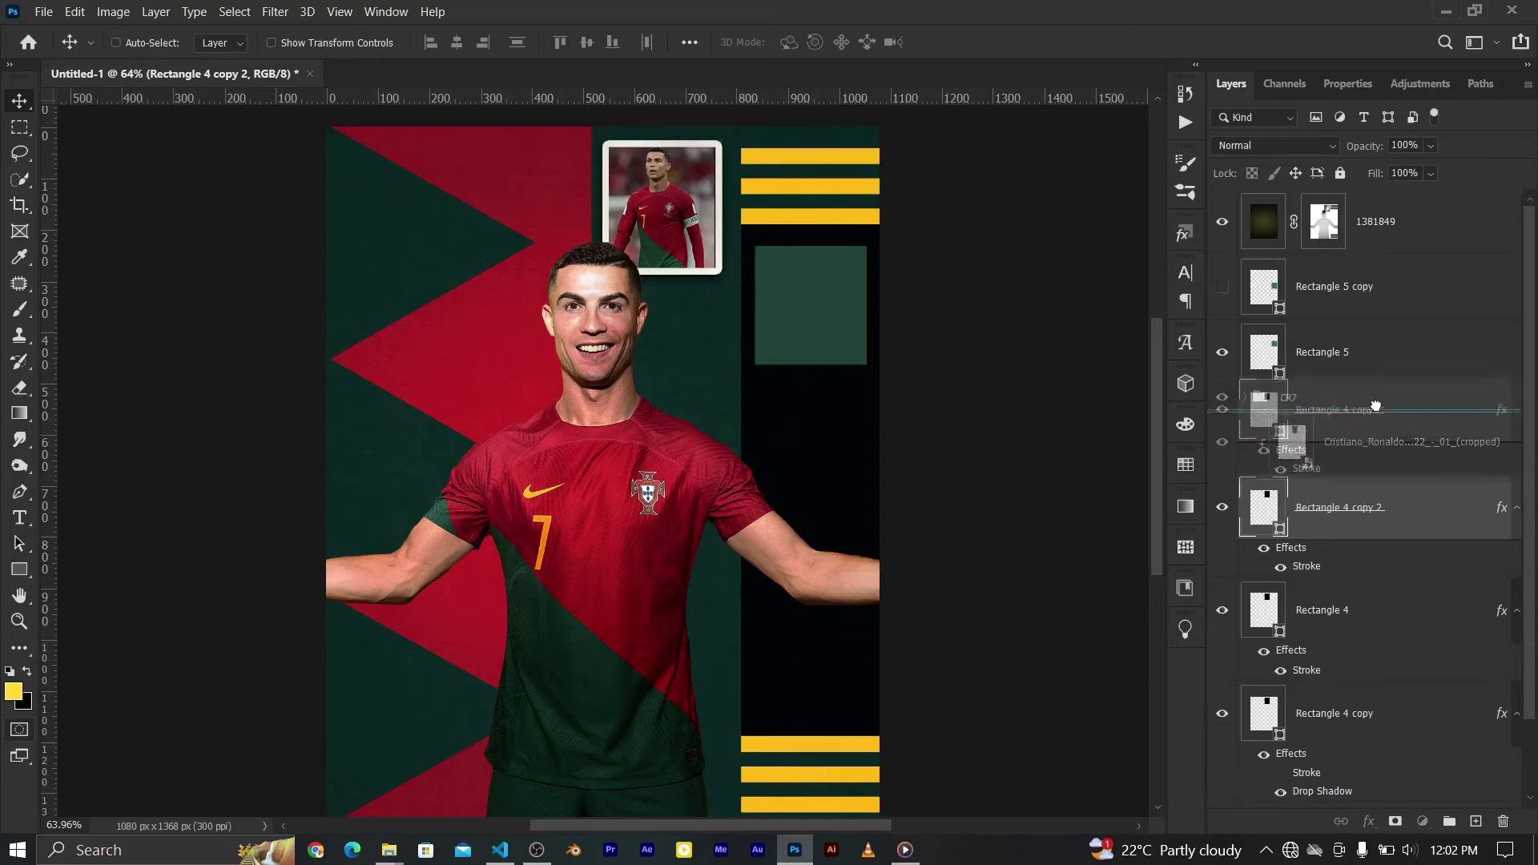
pyautogui.click(1330, 553)
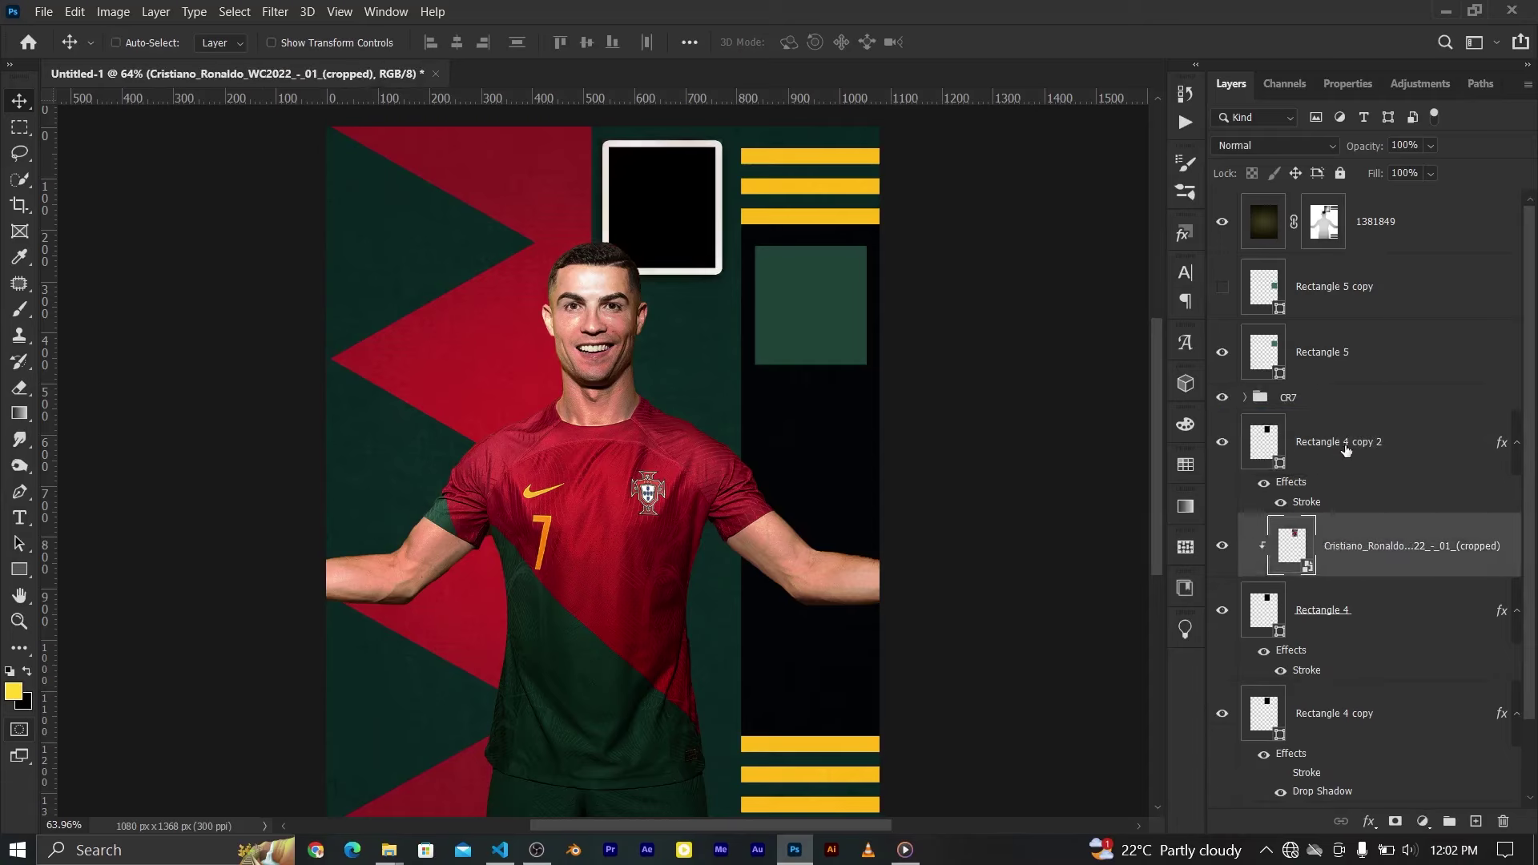
pyautogui.doubleClick(1321, 449)
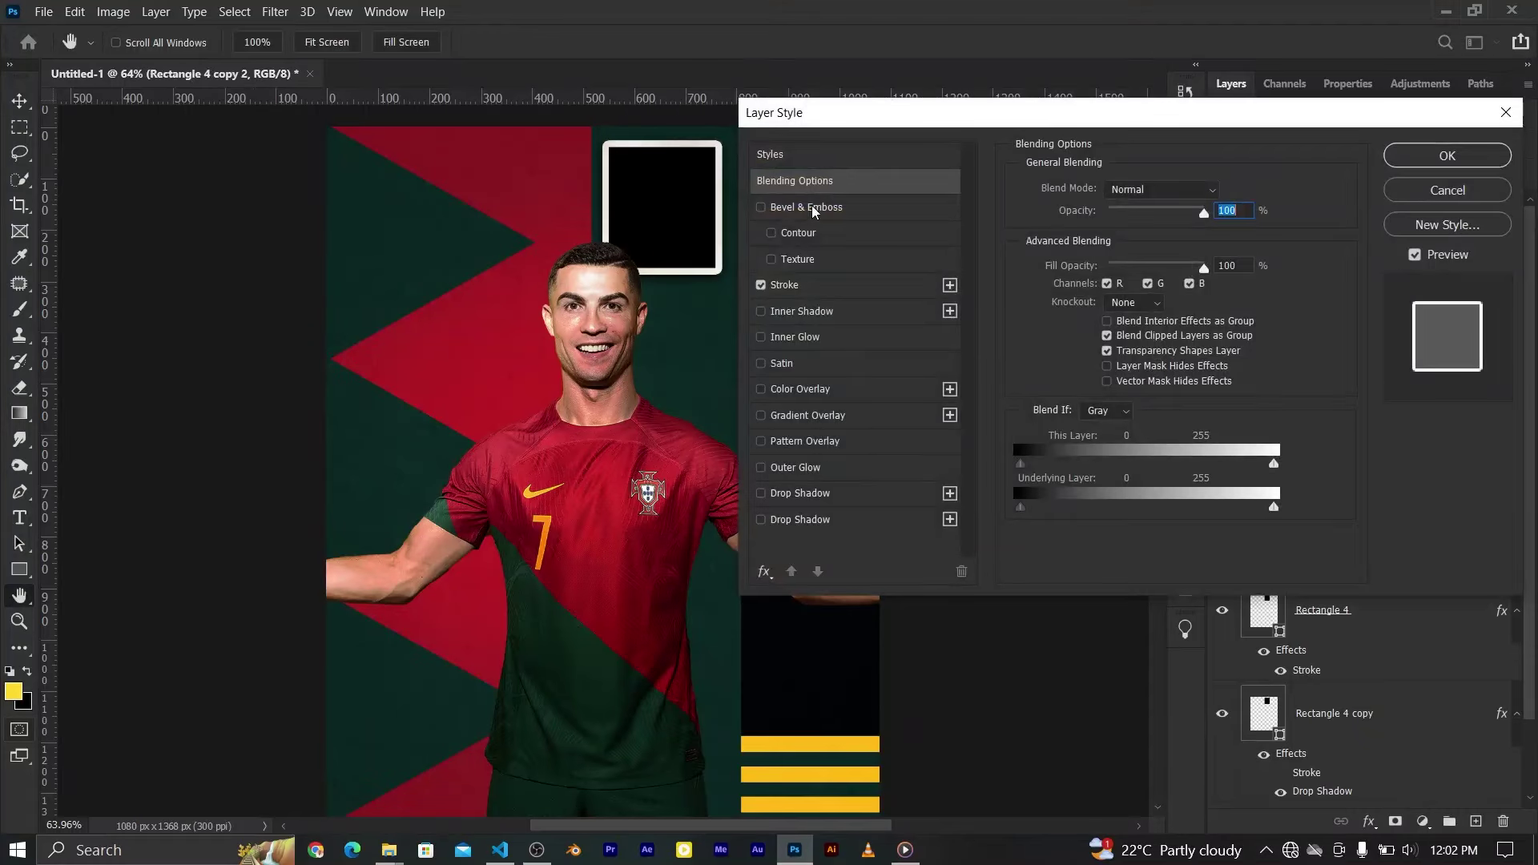
# Give Rectangle 4 copy 2 zero fill, no stroke, and a tan Rock Patterns overlay
pyautogui.click(1064, 255)
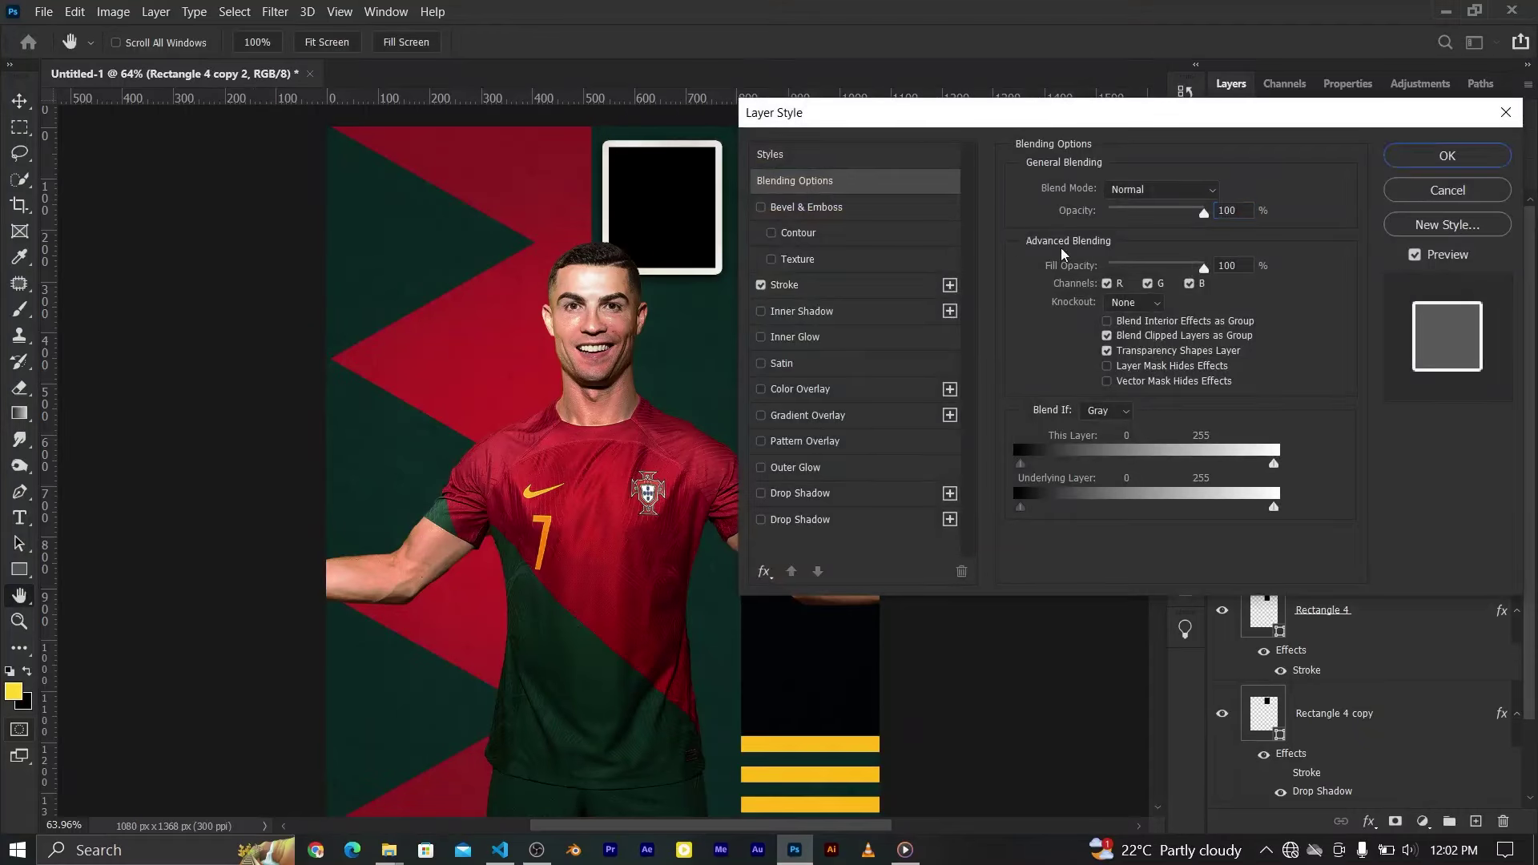
pyautogui.click(761, 284)
pyautogui.click(804, 441)
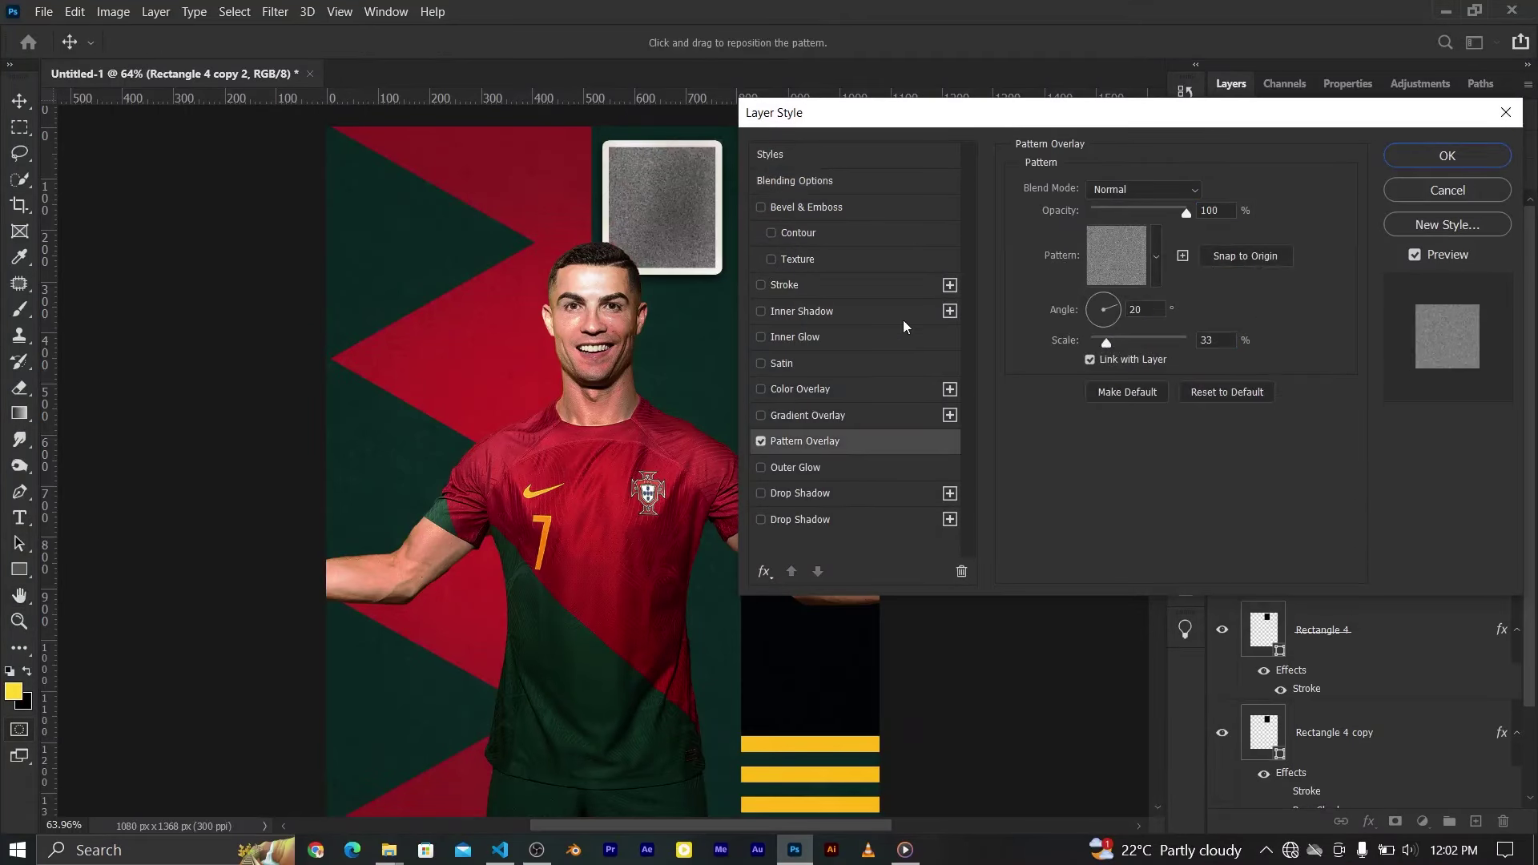
pyautogui.click(1156, 261)
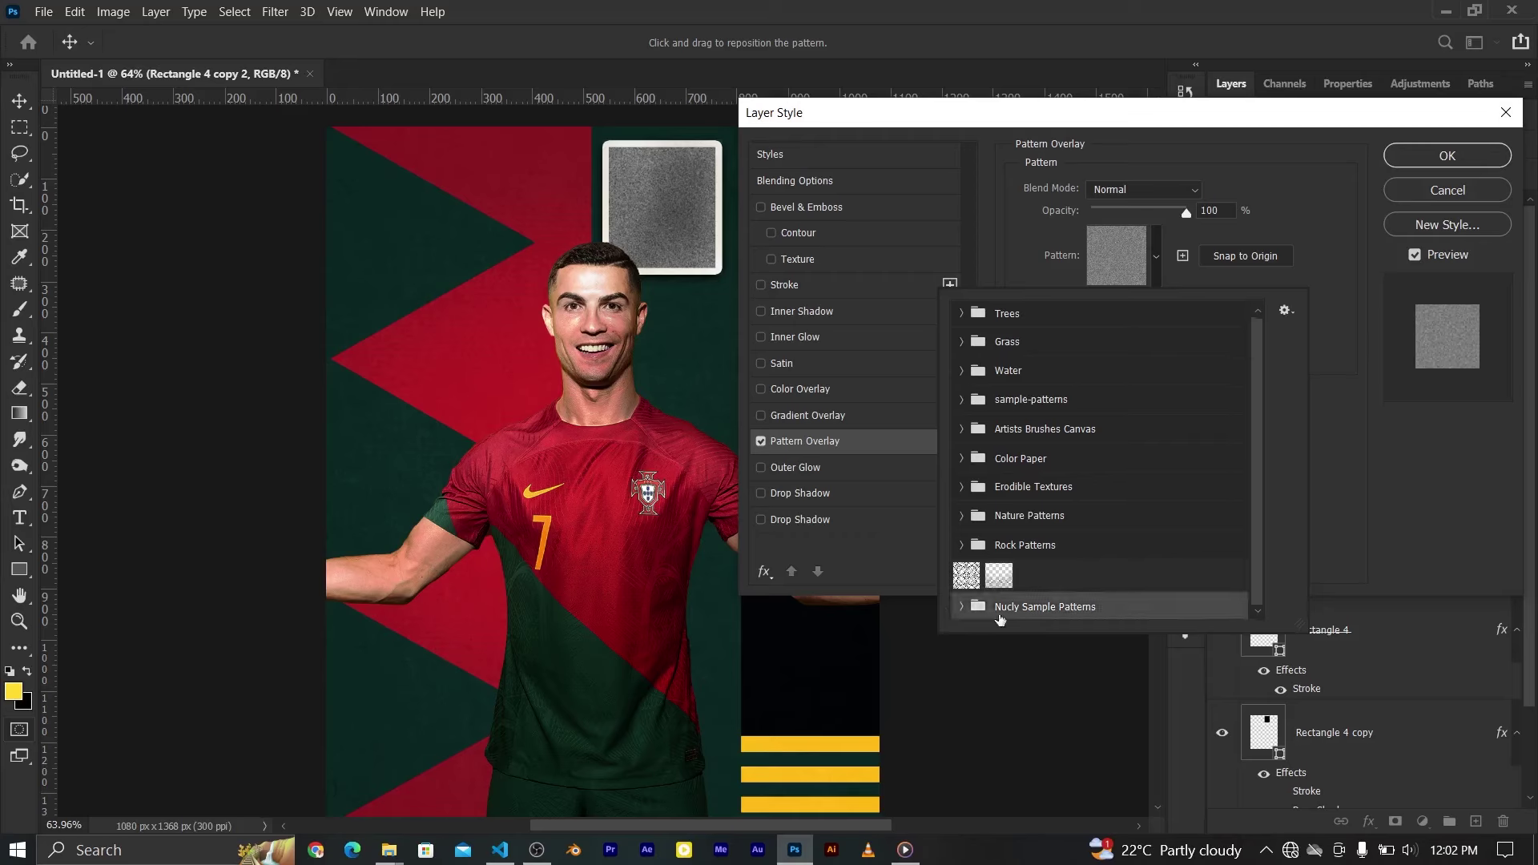
pyautogui.click(962, 609)
pyautogui.click(962, 515)
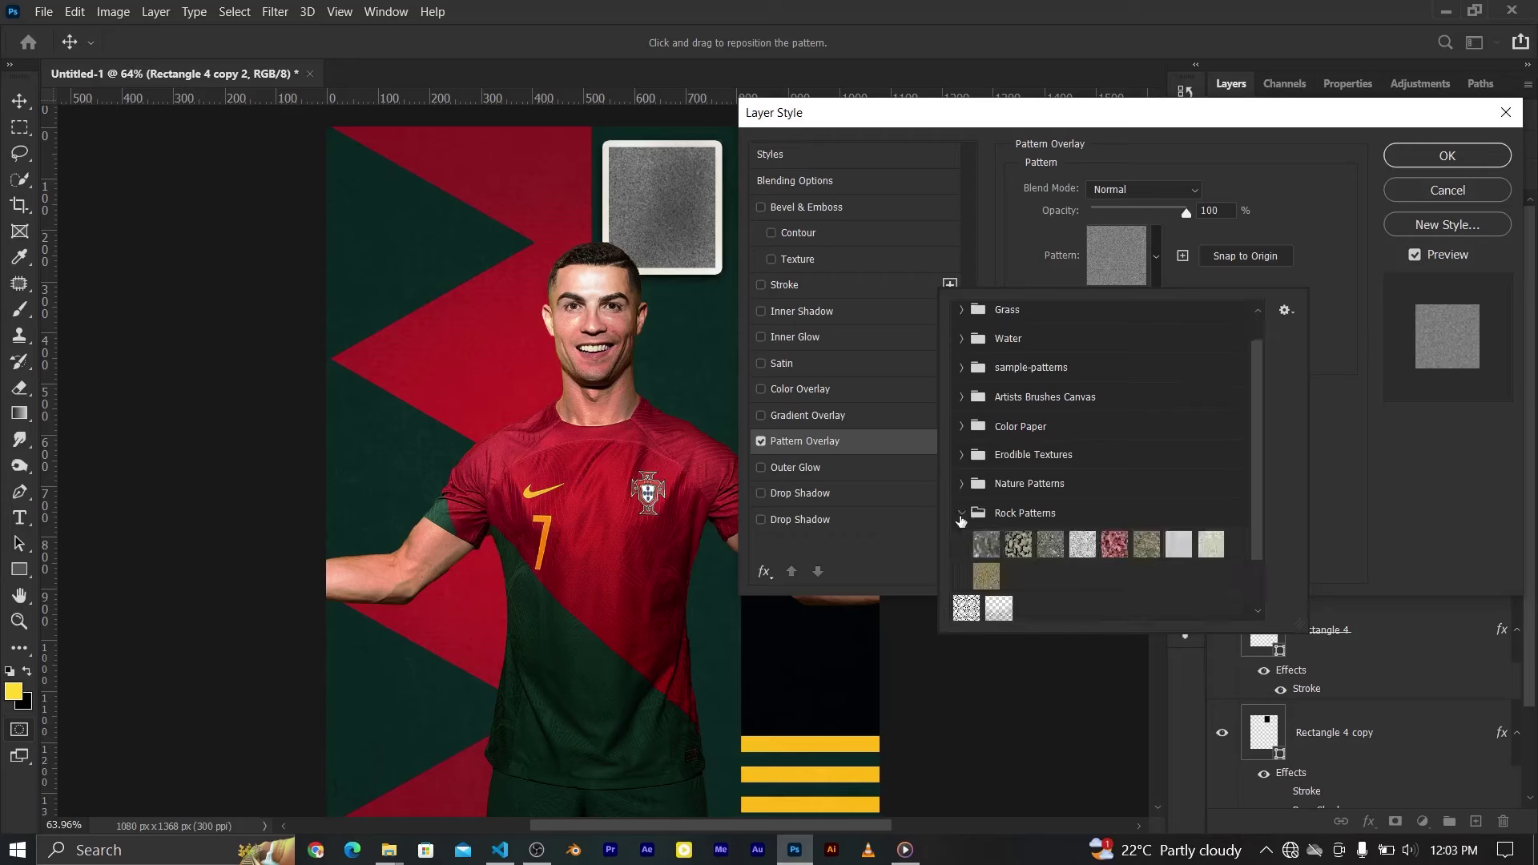
pyautogui.click(986, 577)
# Blend the rock pattern overlay as Soft Light at 74% opacity and apply it
pyautogui.click(1144, 189)
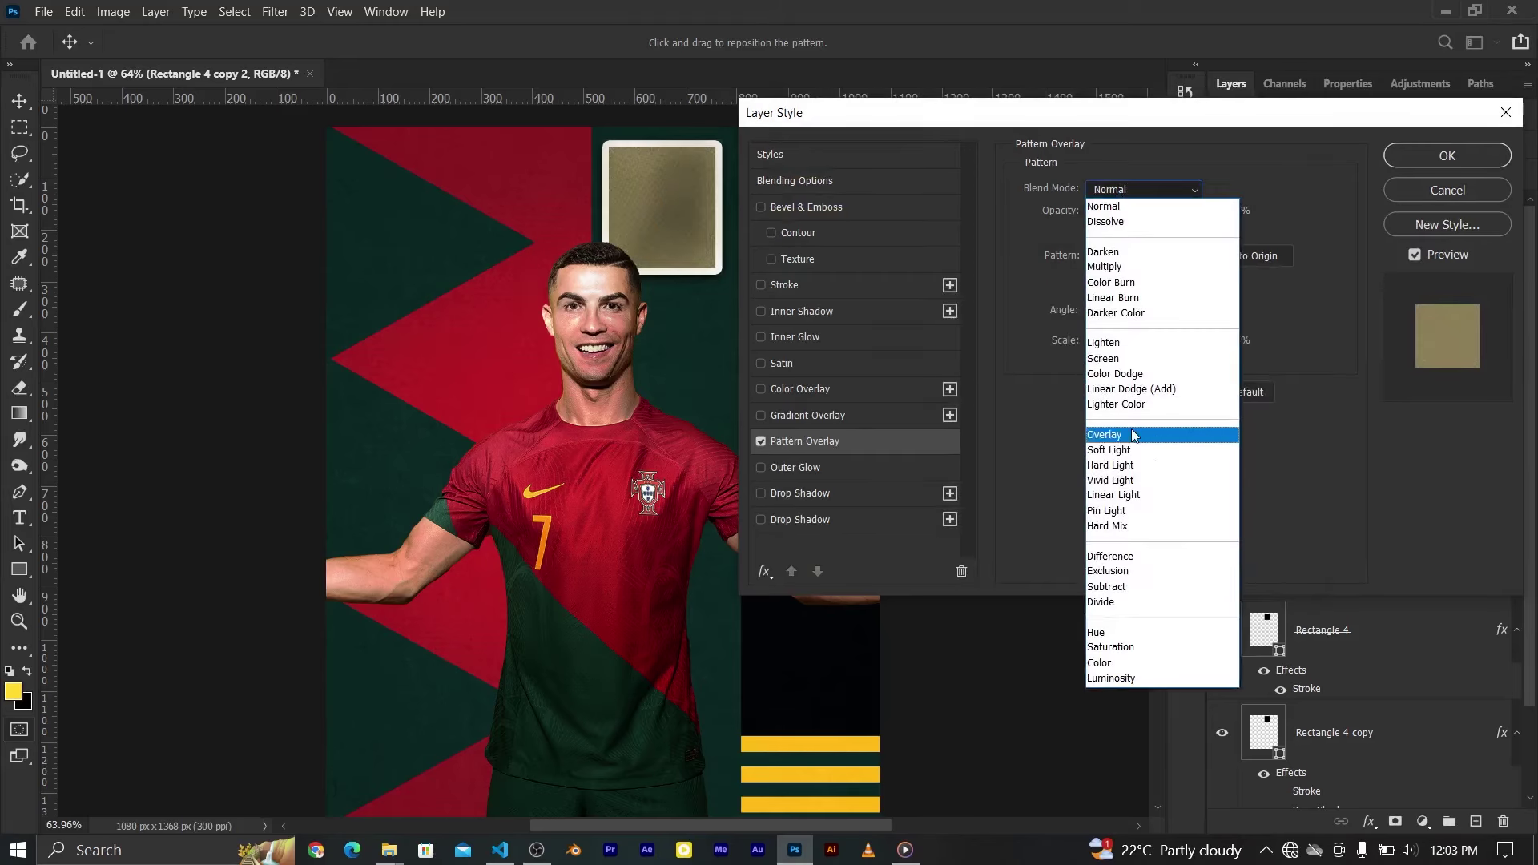
pyautogui.click(1132, 439)
pyautogui.moveTo(1186, 213); pyautogui.dragTo(1161, 212)
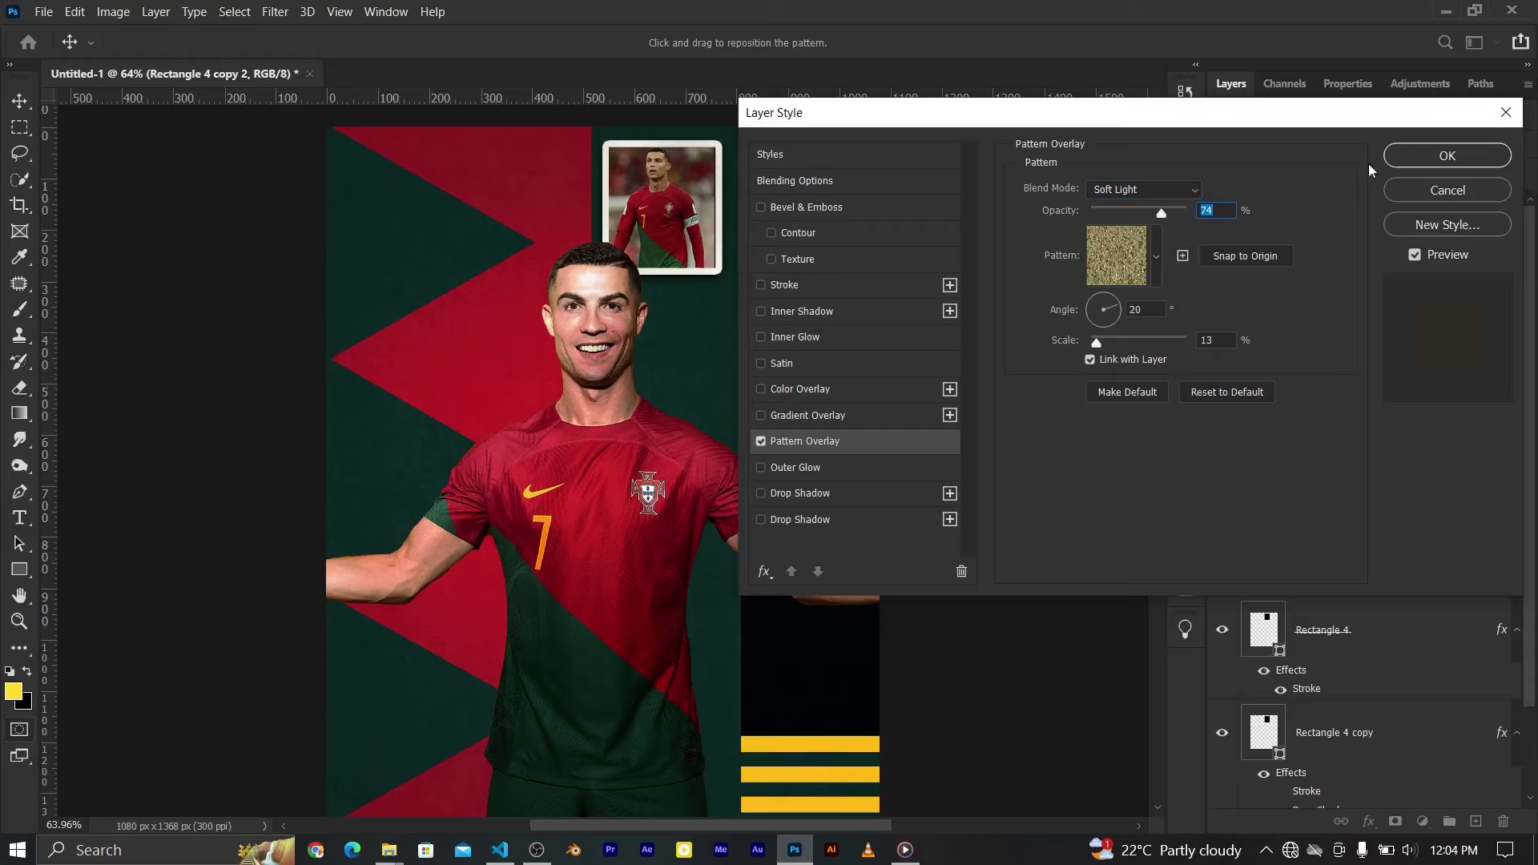
pyautogui.click(1442, 159)
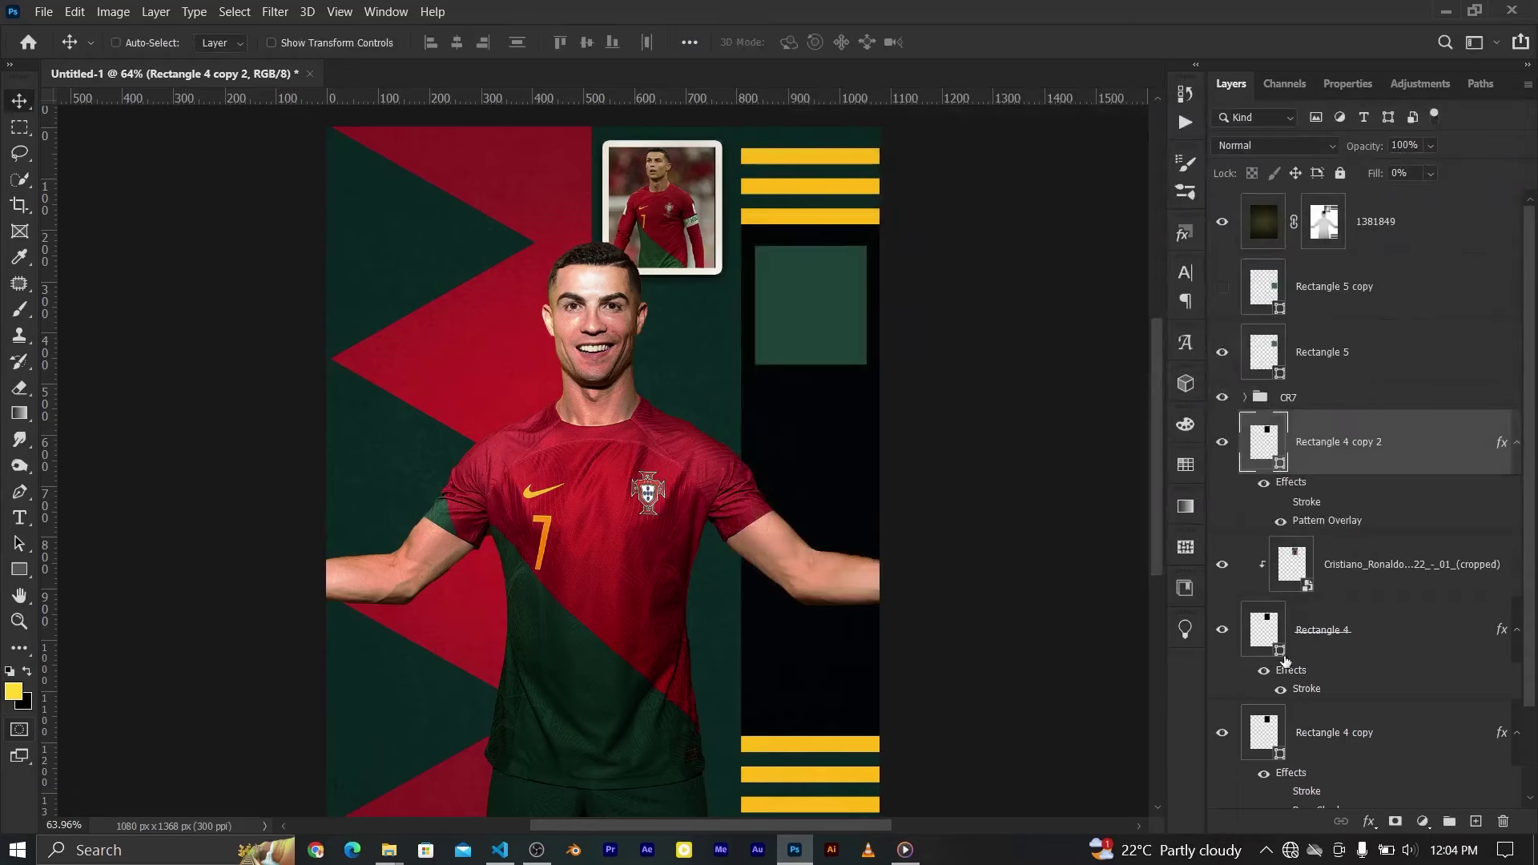
pyautogui.click(1285, 658)
# Turn on Layer Mask Hides Effects for Rectangle 4 and add a white layer mask
pyautogui.doubleClick(1293, 690)
pyautogui.click(889, 182)
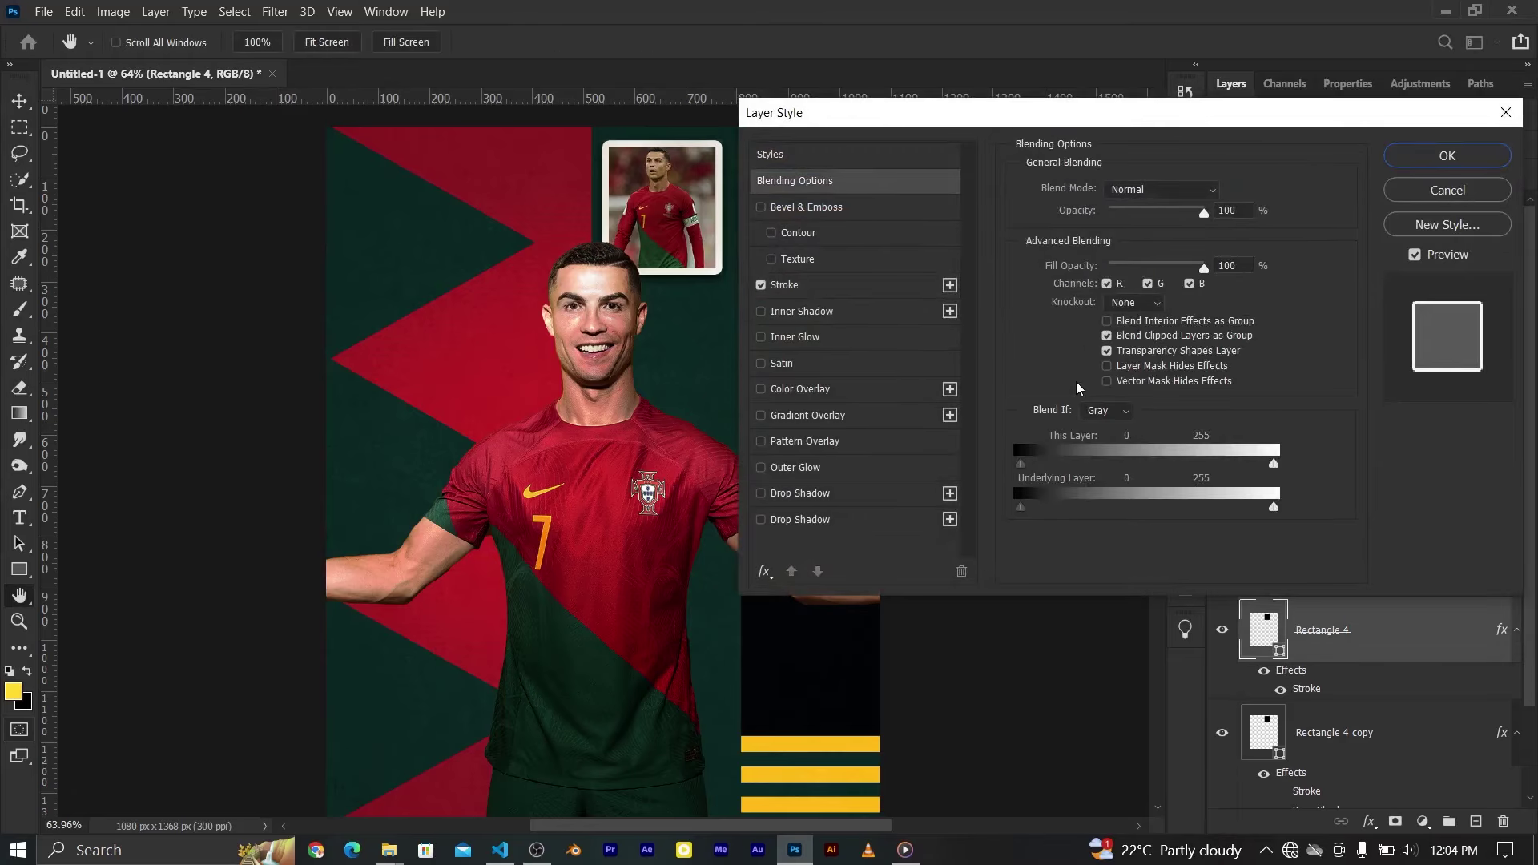
pyautogui.click(1107, 366)
pyautogui.click(1437, 155)
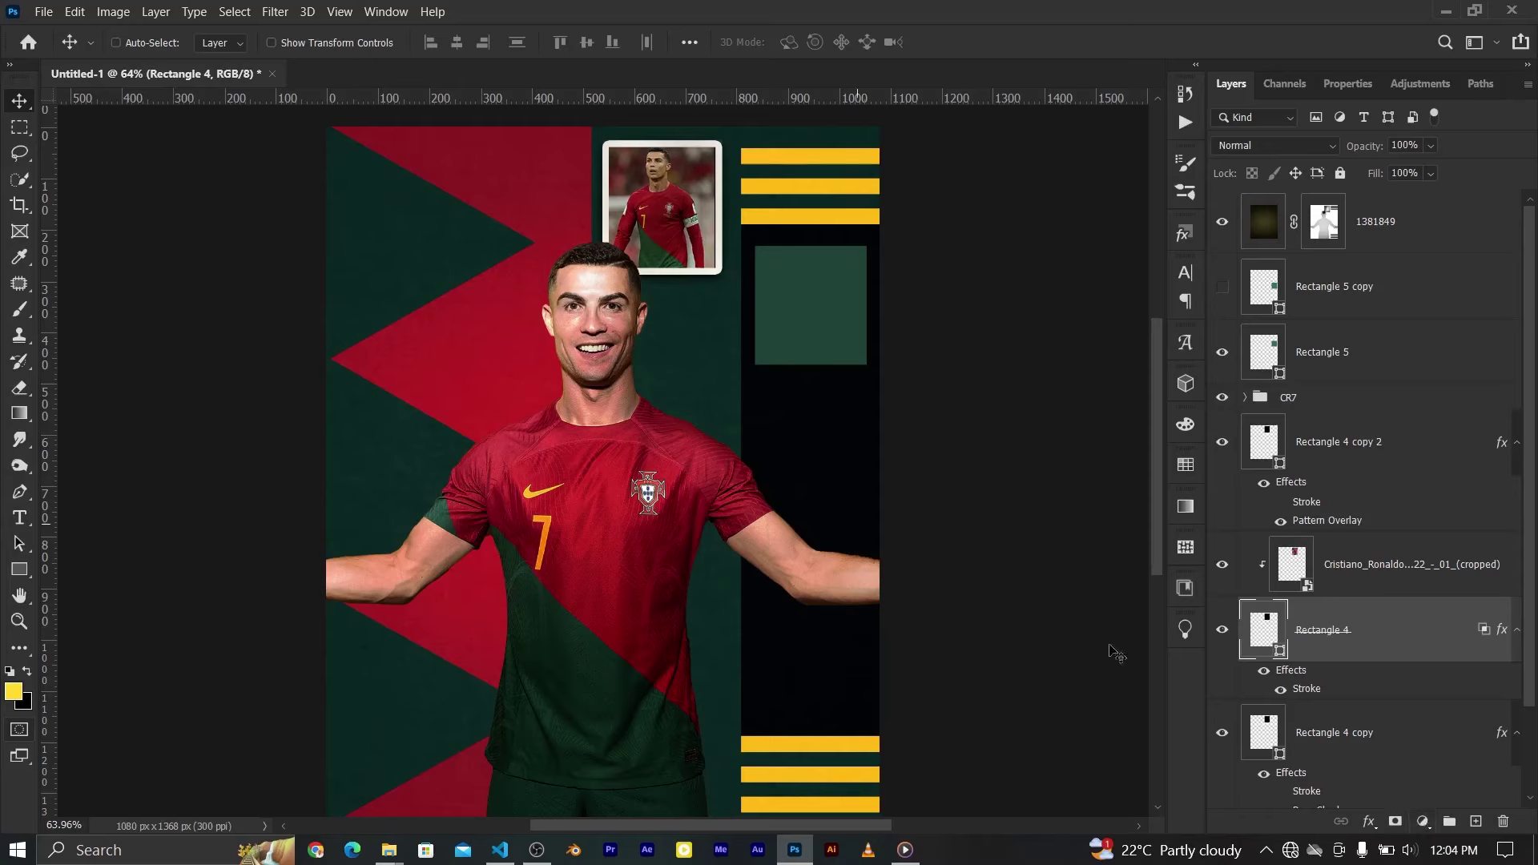
pyautogui.click(1395, 822)
# Mask away part of the frame's top edge with a 150 px black brush at 46% opacity
pyautogui.press('b')
pyautogui.click(394, 45)
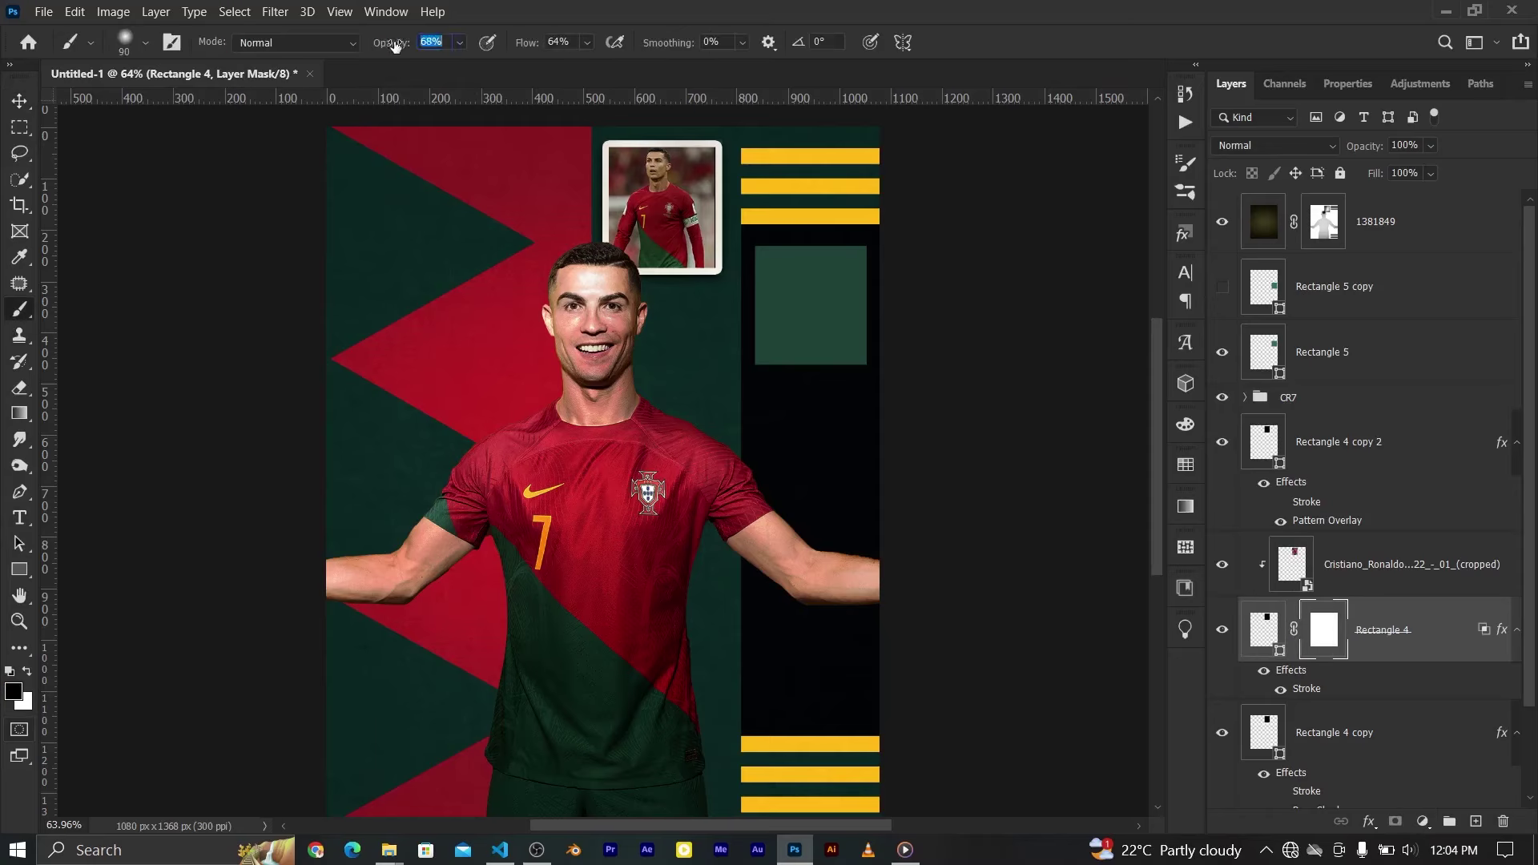
pyautogui.press('Return')
pyautogui.press(']')
pyautogui.press(']')
pyautogui.press(']')
pyautogui.moveTo(733, 243); pyautogui.dragTo(749, 264)
pyautogui.moveTo(556, 196); pyautogui.dragTo(550, 213)
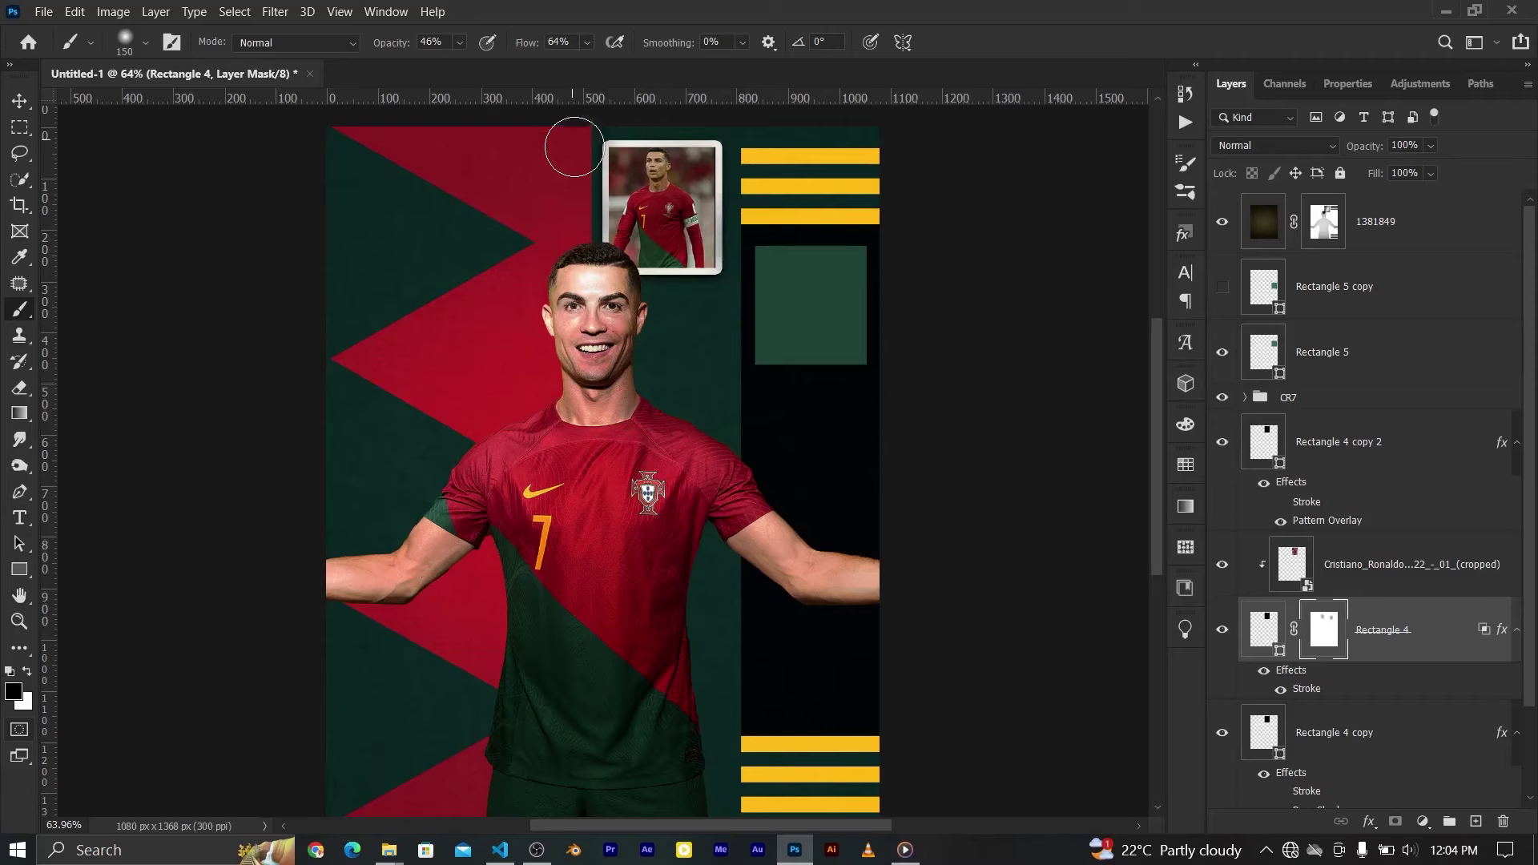
pyautogui.scroll(1, 709, 210)
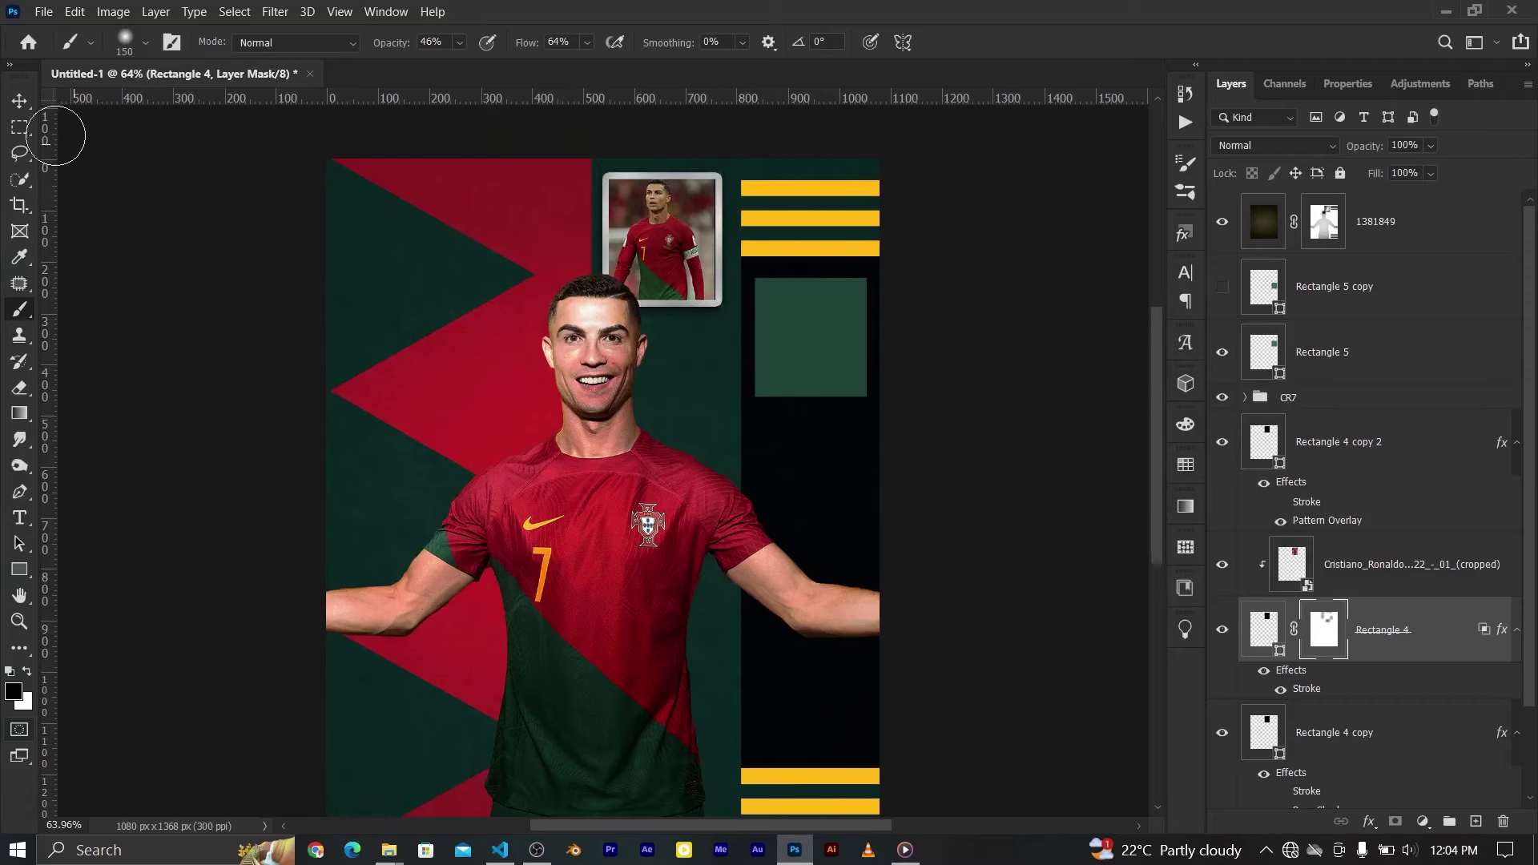
pyautogui.click(19, 100)
pyautogui.scroll(-2, 1285, 719)
# Change Rectangle 4 copy's drop shadow to 42% opacity, 133°, 51 px distance, 27 px size
pyautogui.doubleClick(1314, 706)
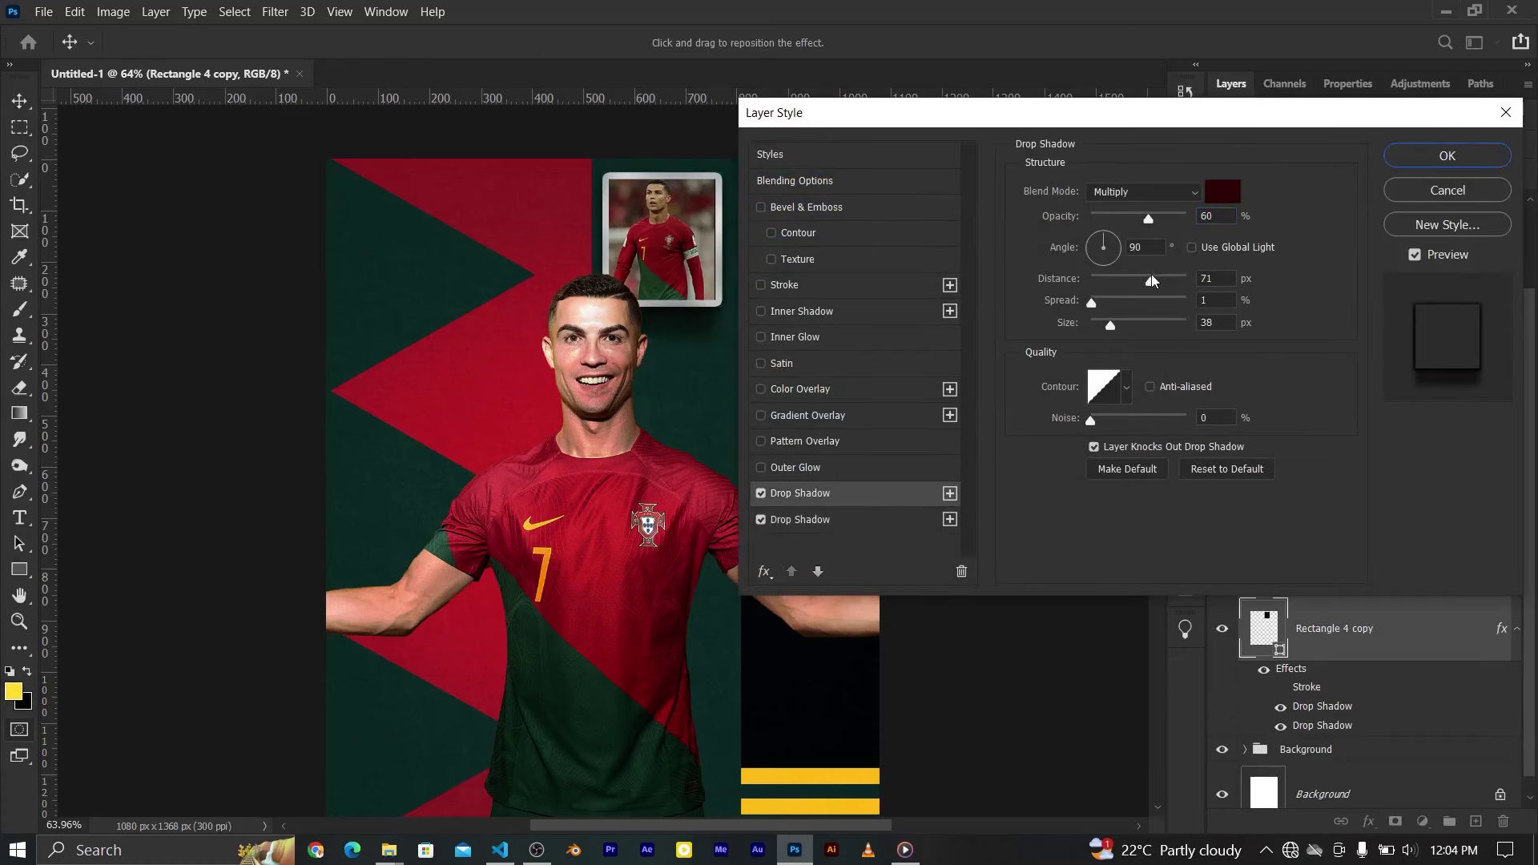
pyautogui.moveTo(1152, 279); pyautogui.dragTo(1146, 280)
pyautogui.click(1090, 304)
pyautogui.moveTo(1111, 326)
pyautogui.mouseDown()
pyautogui.moveTo(1136, 286)
pyautogui.moveTo(1091, 242)
pyautogui.mouseUp()
pyautogui.moveTo(1136, 287); pyautogui.dragTo(1147, 287)
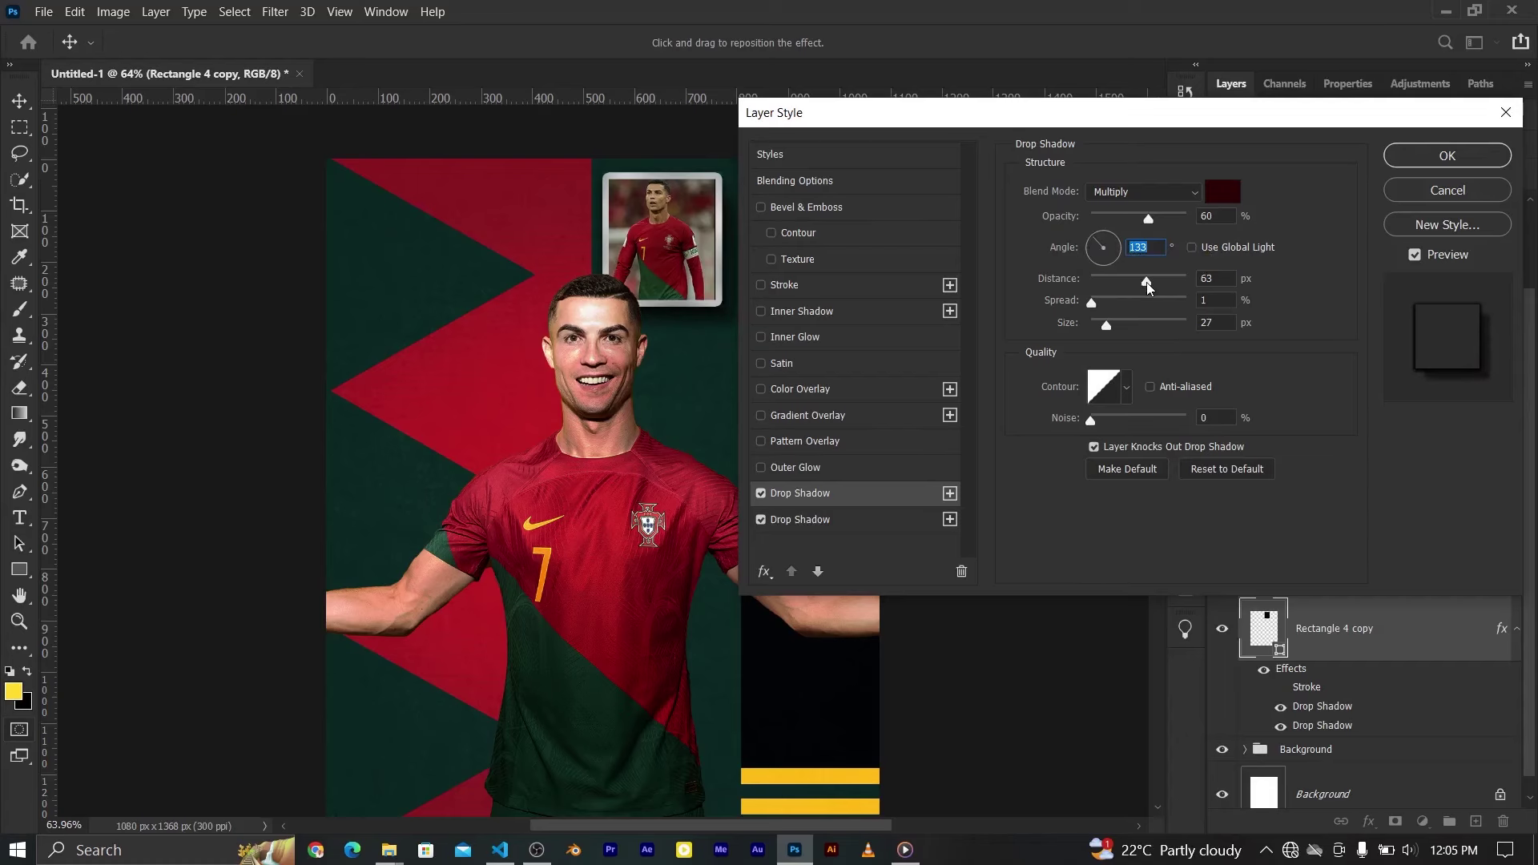
pyautogui.click(1396, 156)
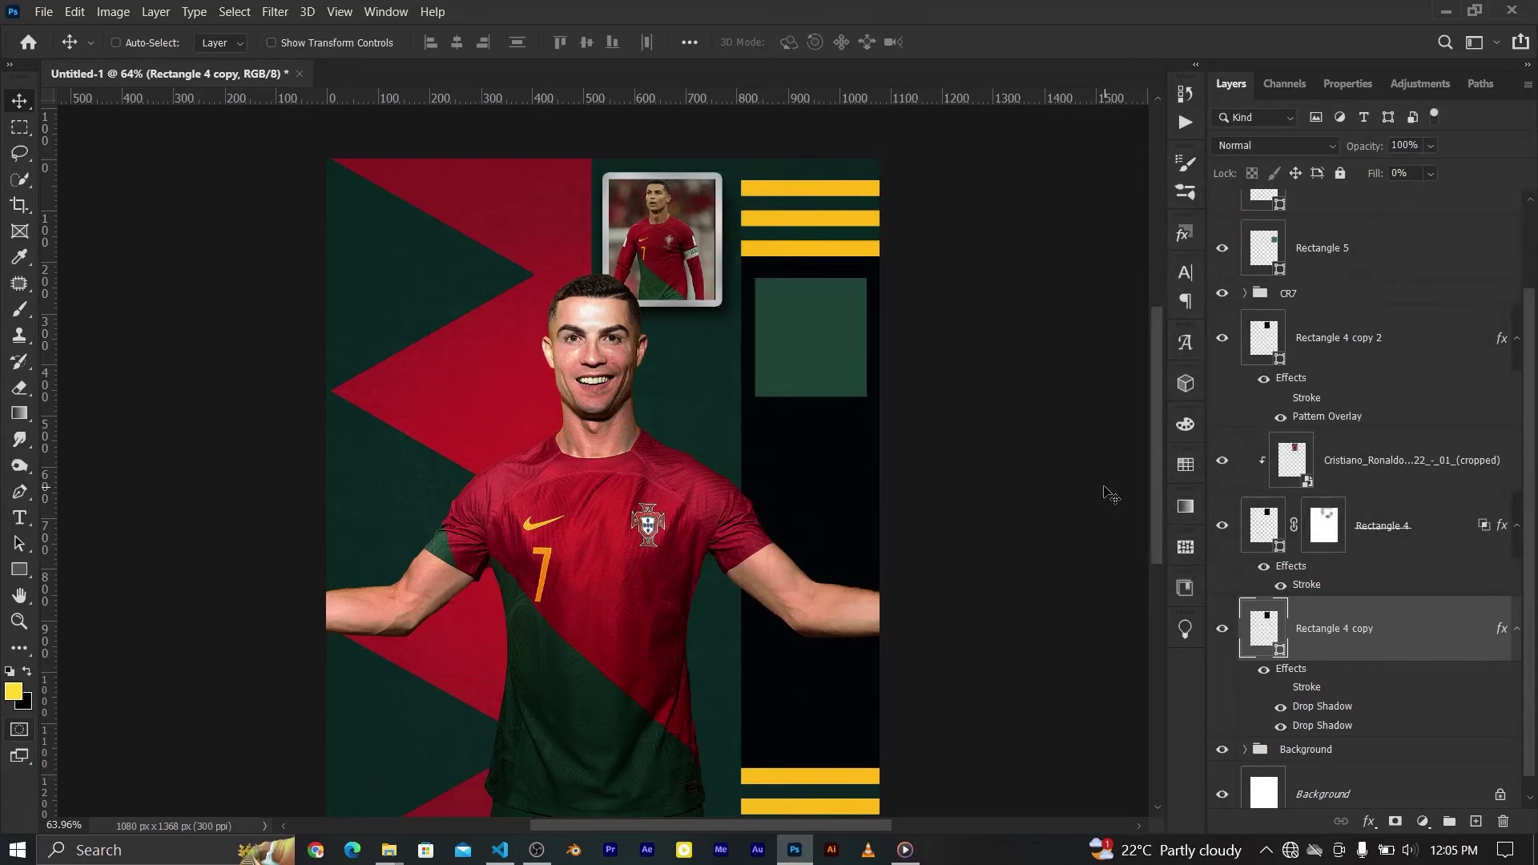
# Group the Cristiano, Rectangle 4 and Rectangle 4 copy layers into Group 1, with Rectangle 4 copy 2 below it
pyautogui.hotkey('alt', ']')
pyautogui.hotkey('alt', ']')
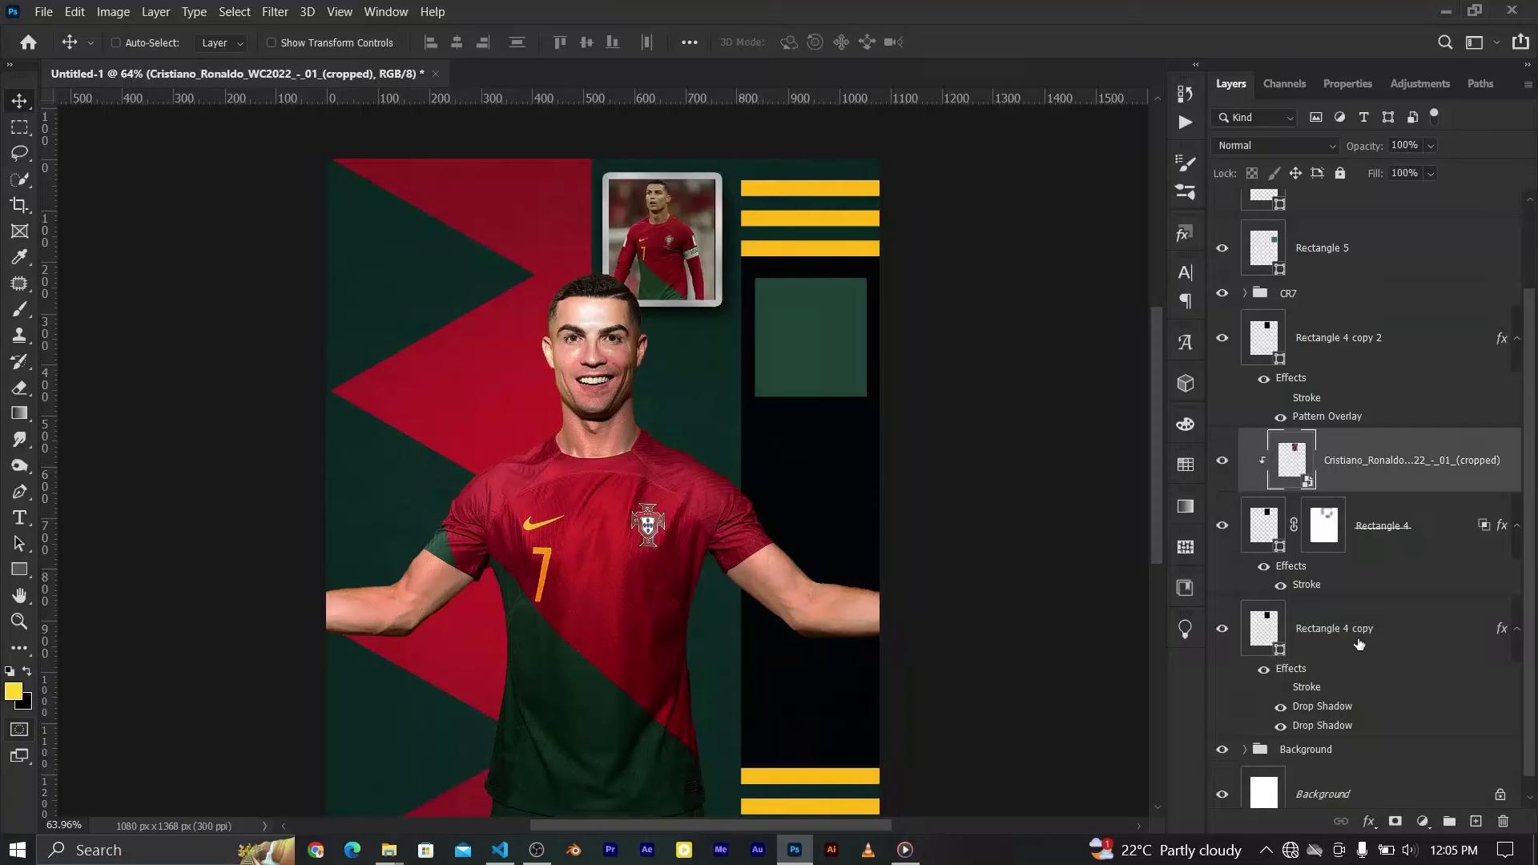
pyautogui.keyDown('shift'); pyautogui.click(1359, 644); pyautogui.keyUp('shift')
pyautogui.hotkey('ctrl', 'g')
pyautogui.moveTo(1324, 458); pyautogui.dragTo(1326, 557)
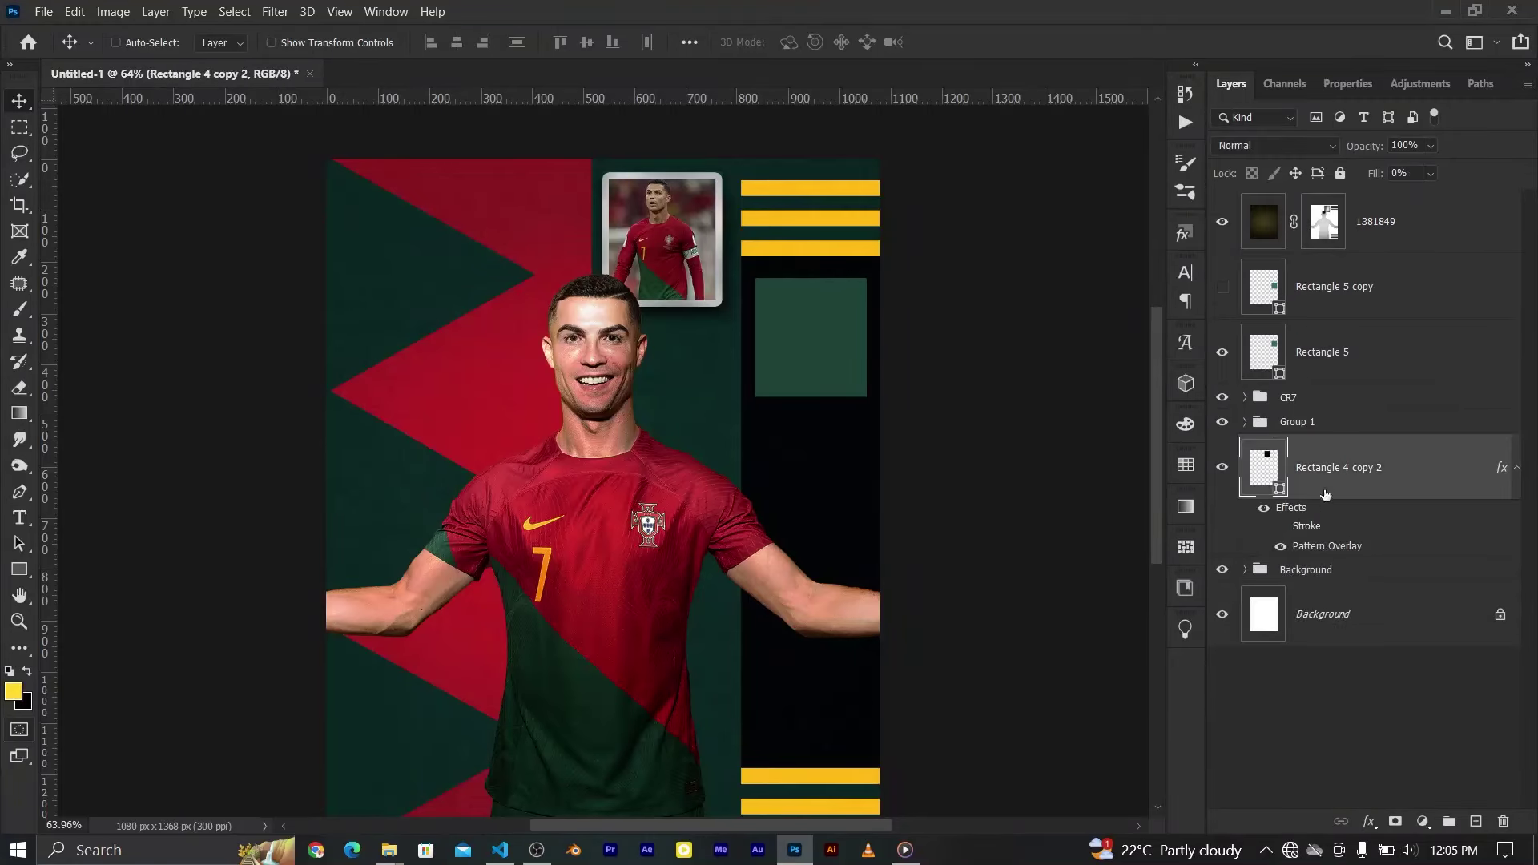
# Stretch the green Rectangle 5 taller to about 365 px high
pyautogui.click(1222, 353)
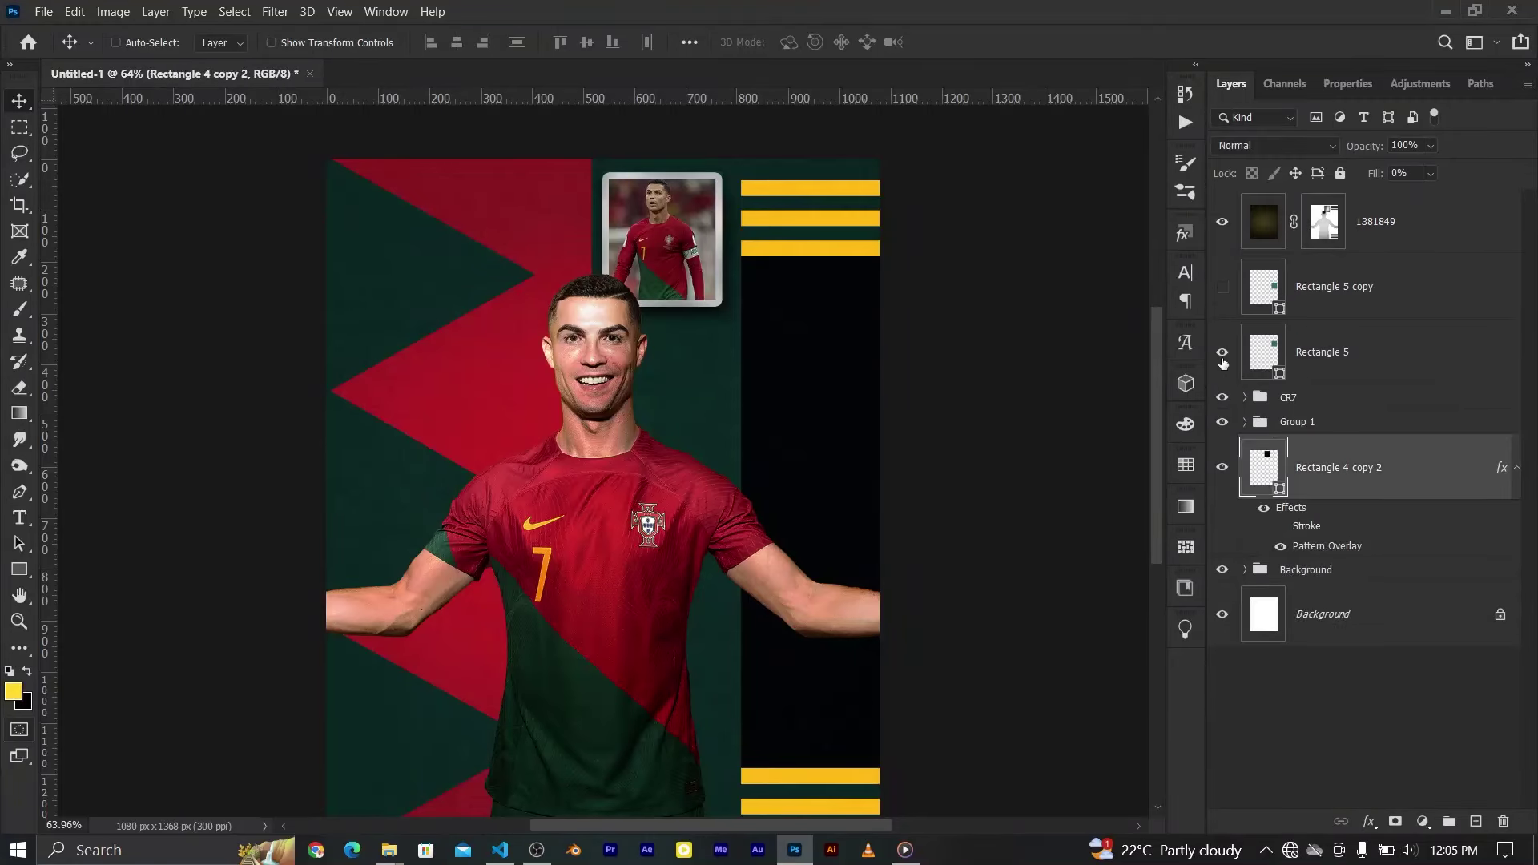
pyautogui.click(1322, 353)
pyautogui.hotkey('ctrl', 't')
pyautogui.moveTo(853, 395); pyautogui.dragTo(862, 403)
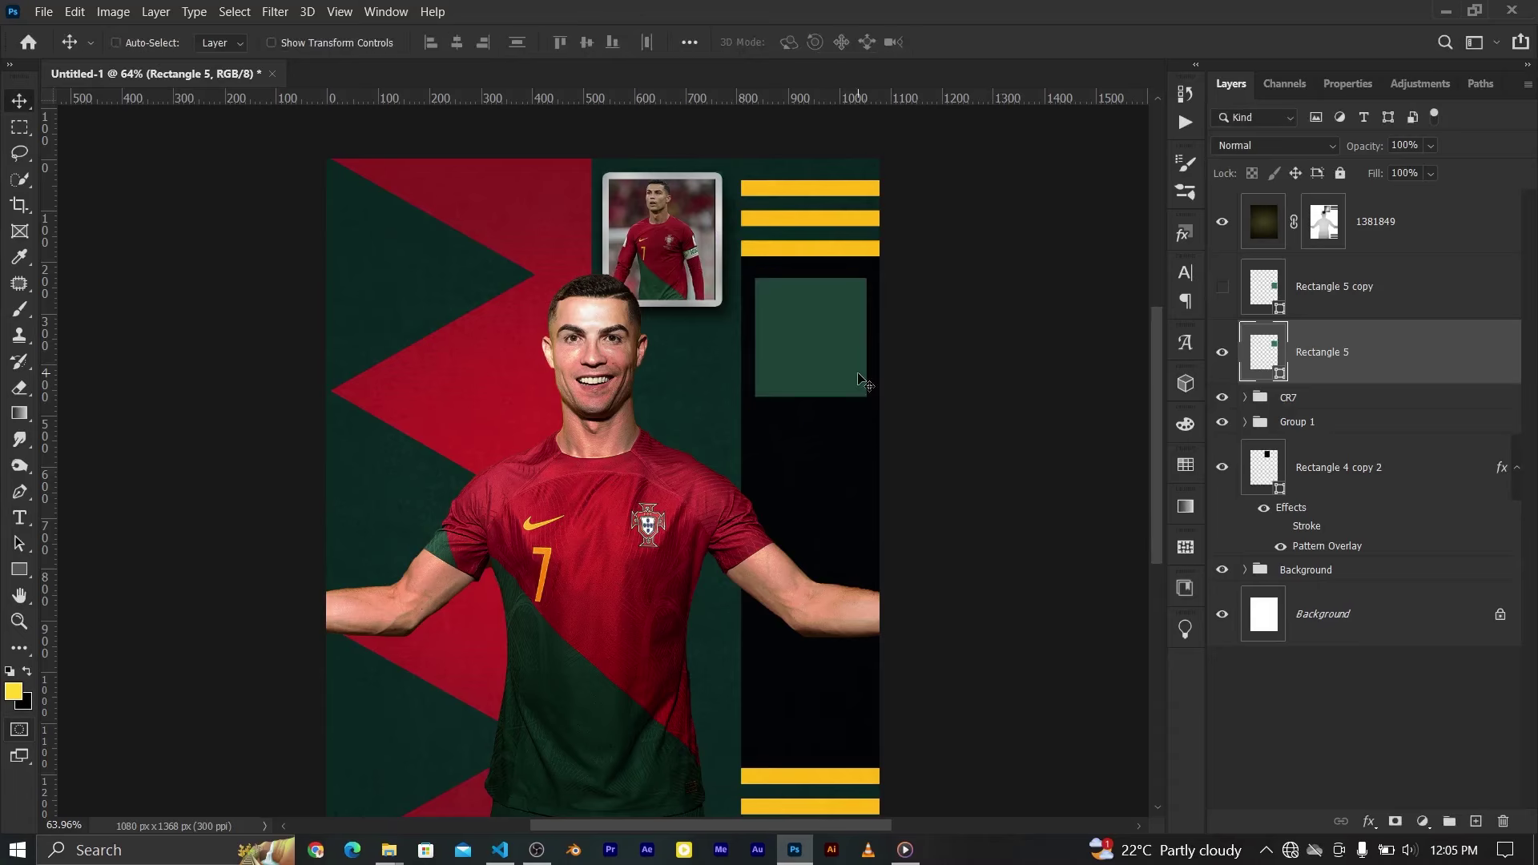
pyautogui.moveTo(812, 407); pyautogui.dragTo(812, 454)
pyautogui.click(992, 41)
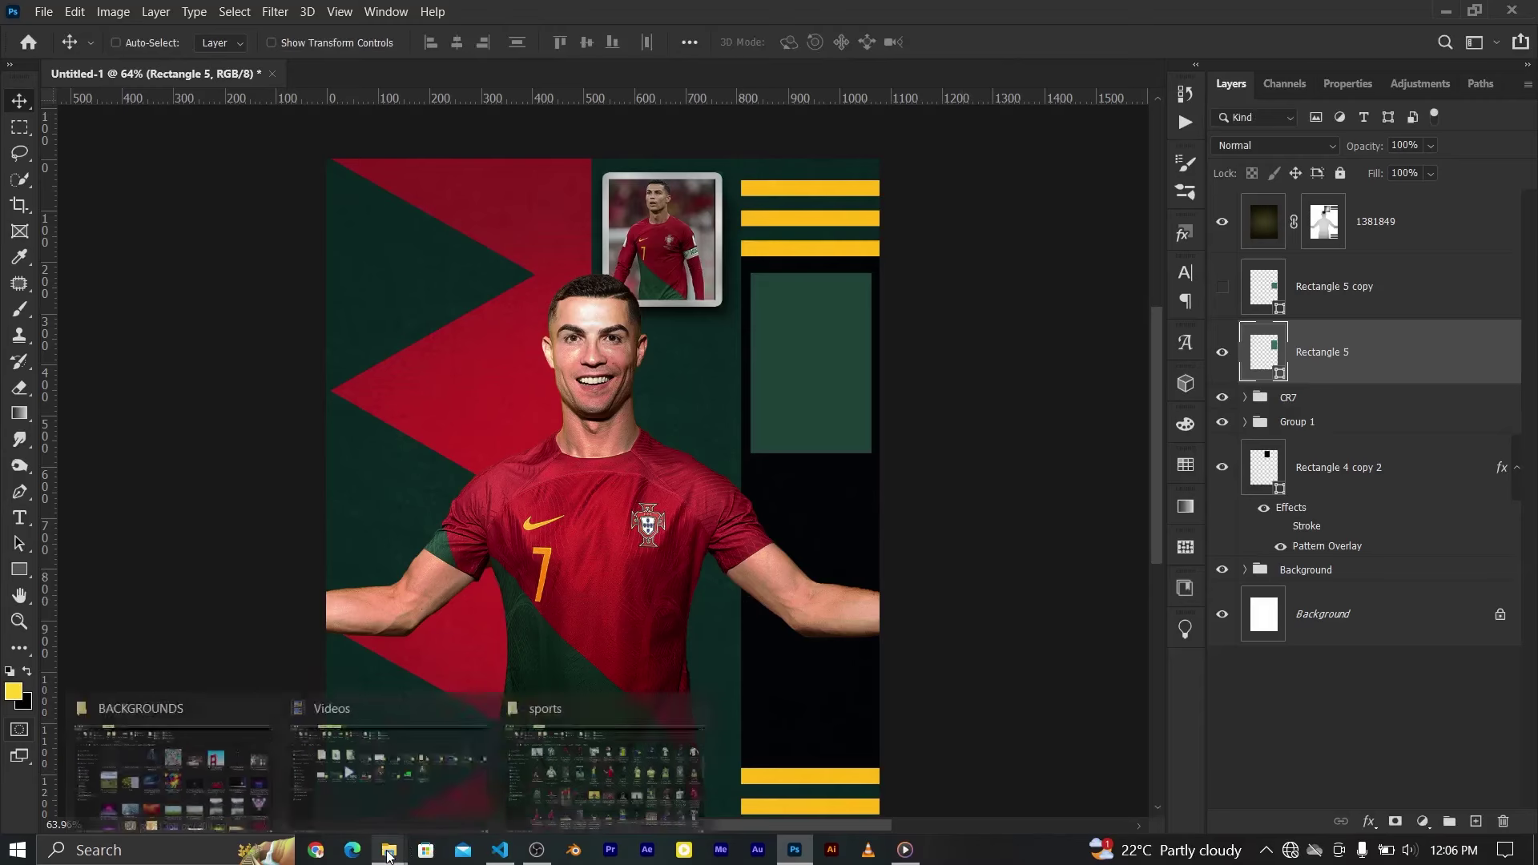
# Place the ronal00 photo and scale it over the right green panel
pyautogui.click(550, 773)
pyautogui.moveTo(345, 568); pyautogui.dragTo(774, 370)
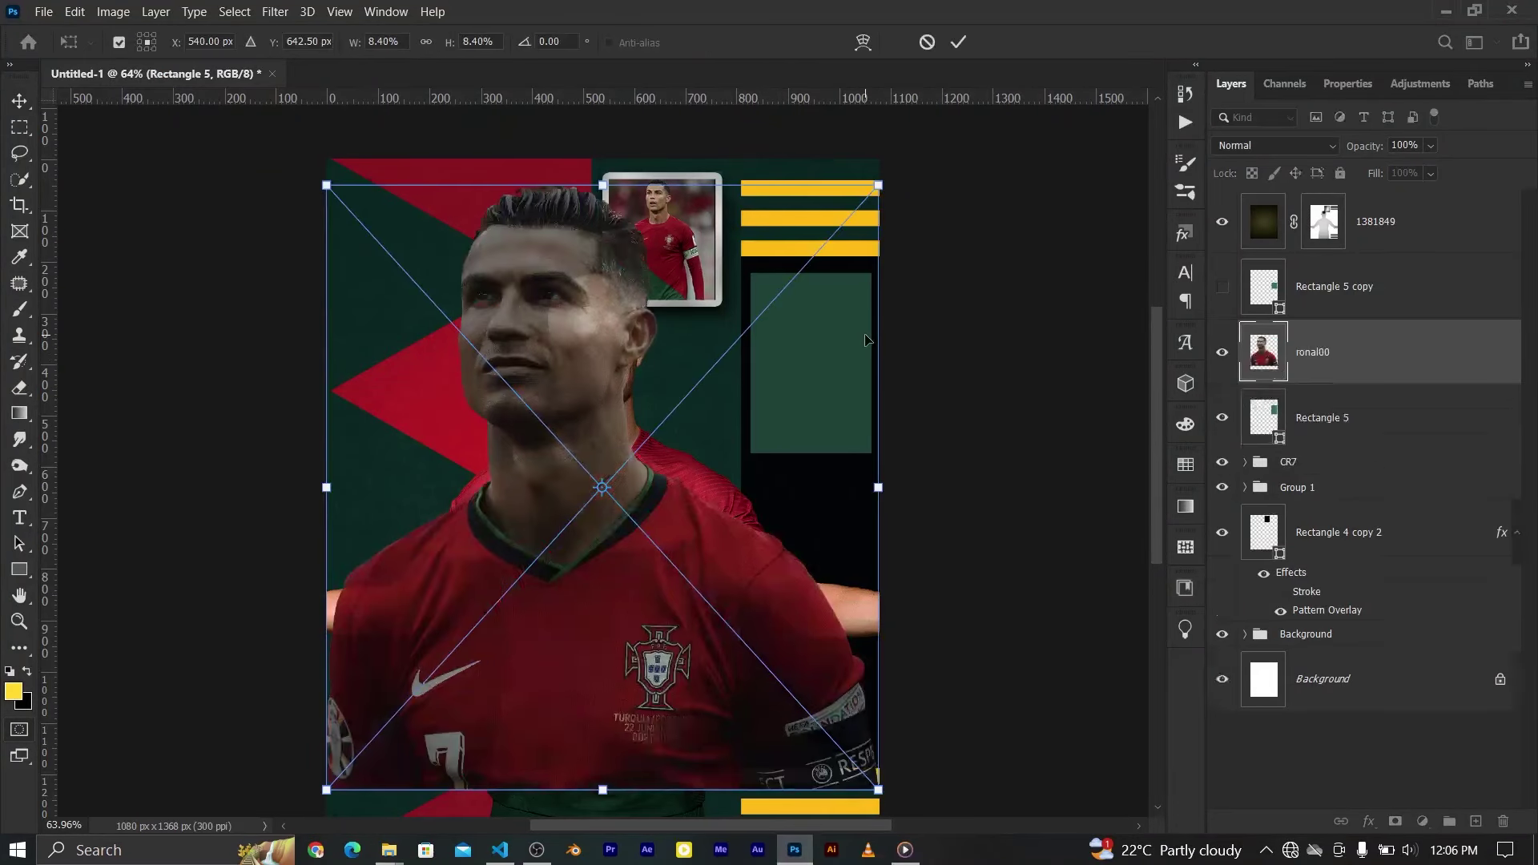
pyautogui.moveTo(878, 185); pyautogui.dragTo(756, 302)
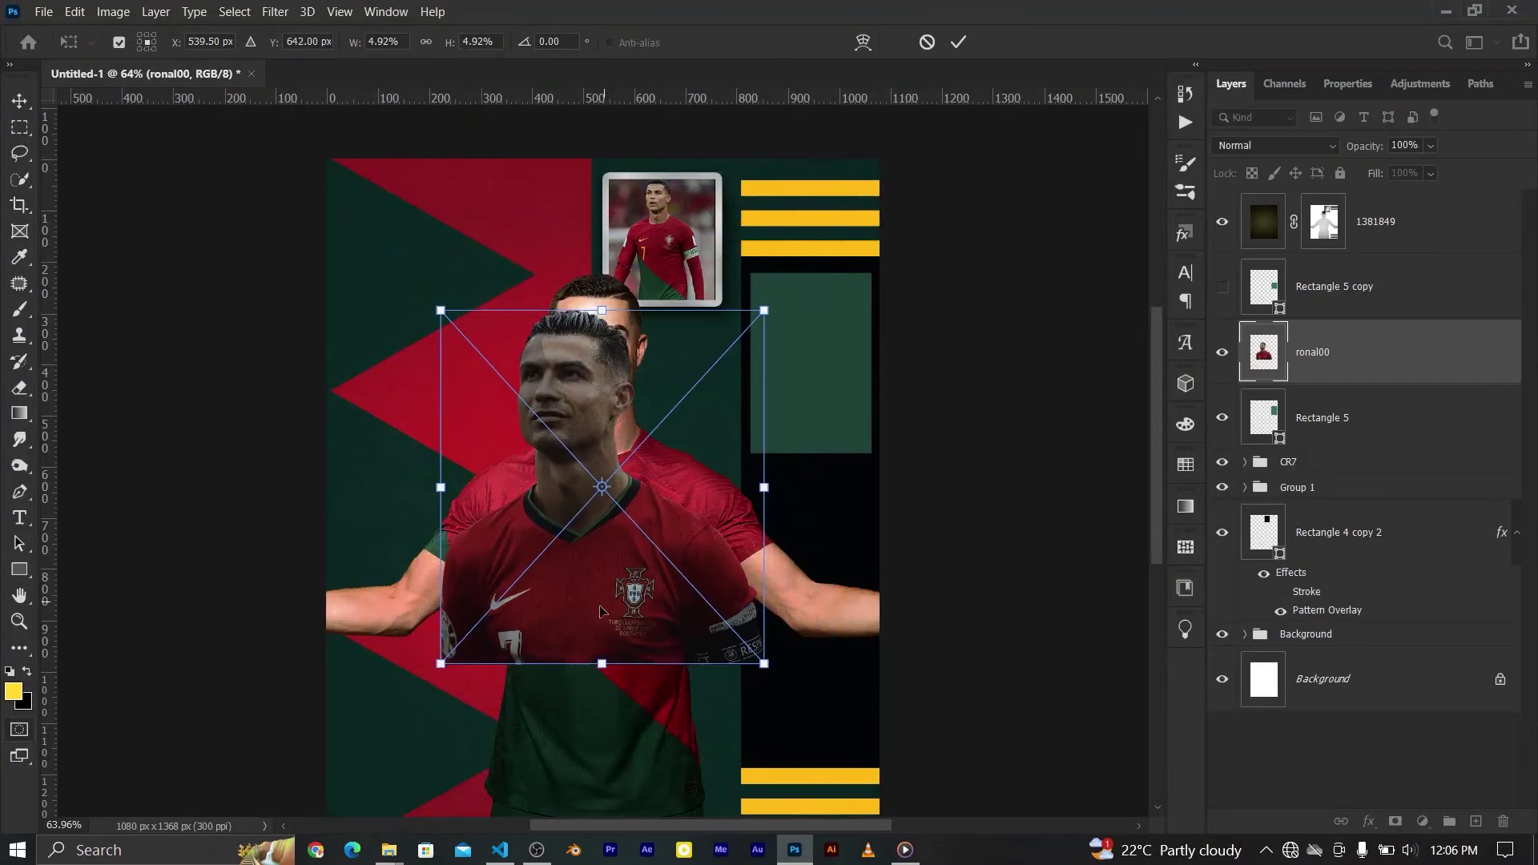
pyautogui.moveTo(593, 600); pyautogui.dragTo(836, 557)
pyautogui.moveTo(1002, 257); pyautogui.dragTo(972, 292)
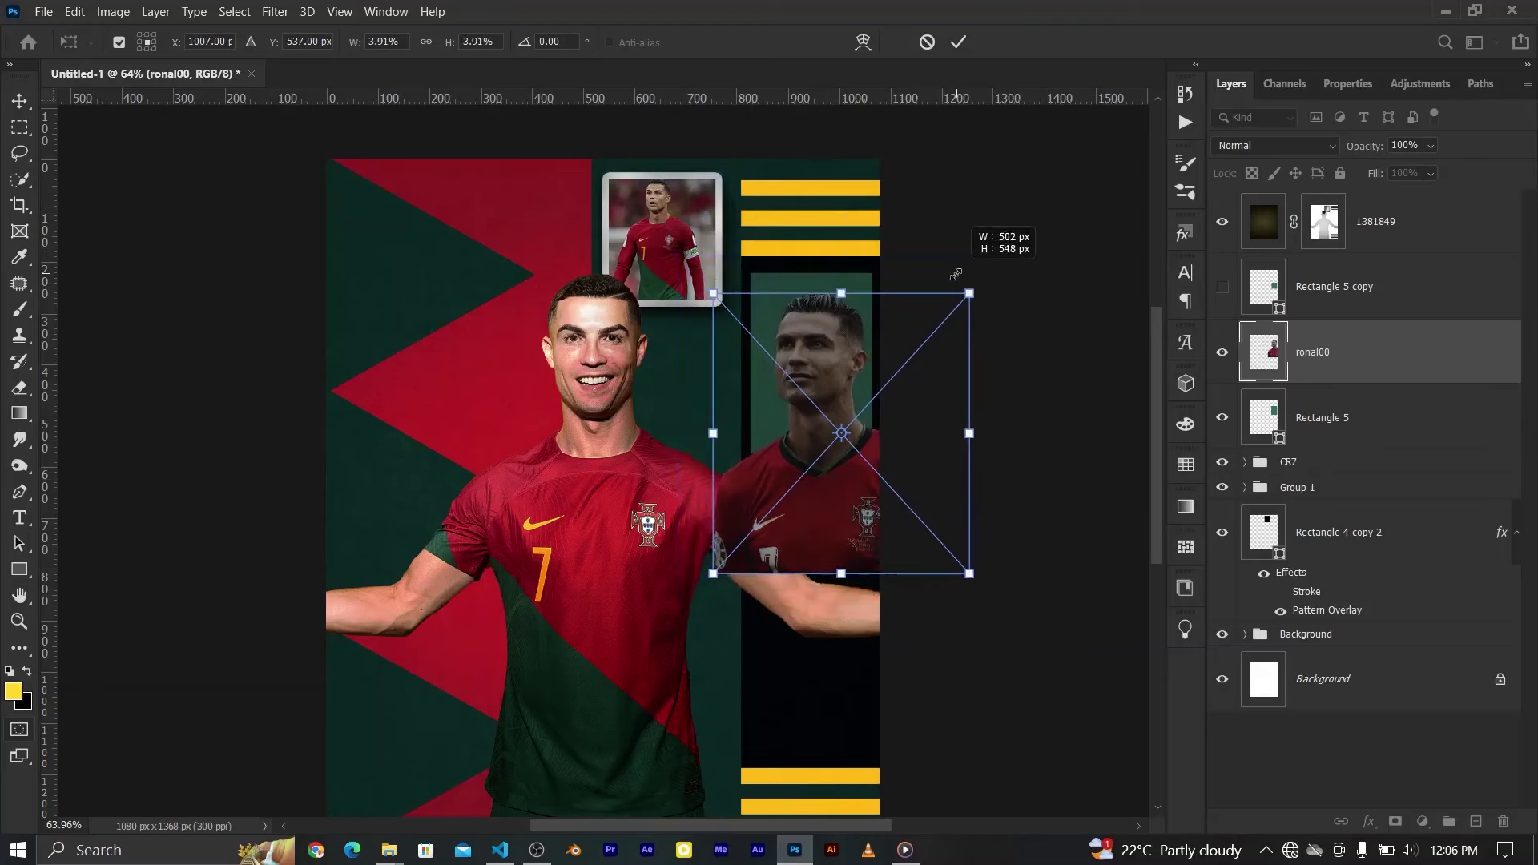
pyautogui.moveTo(842, 432); pyautogui.dragTo(829, 415)
pyautogui.click(959, 42)
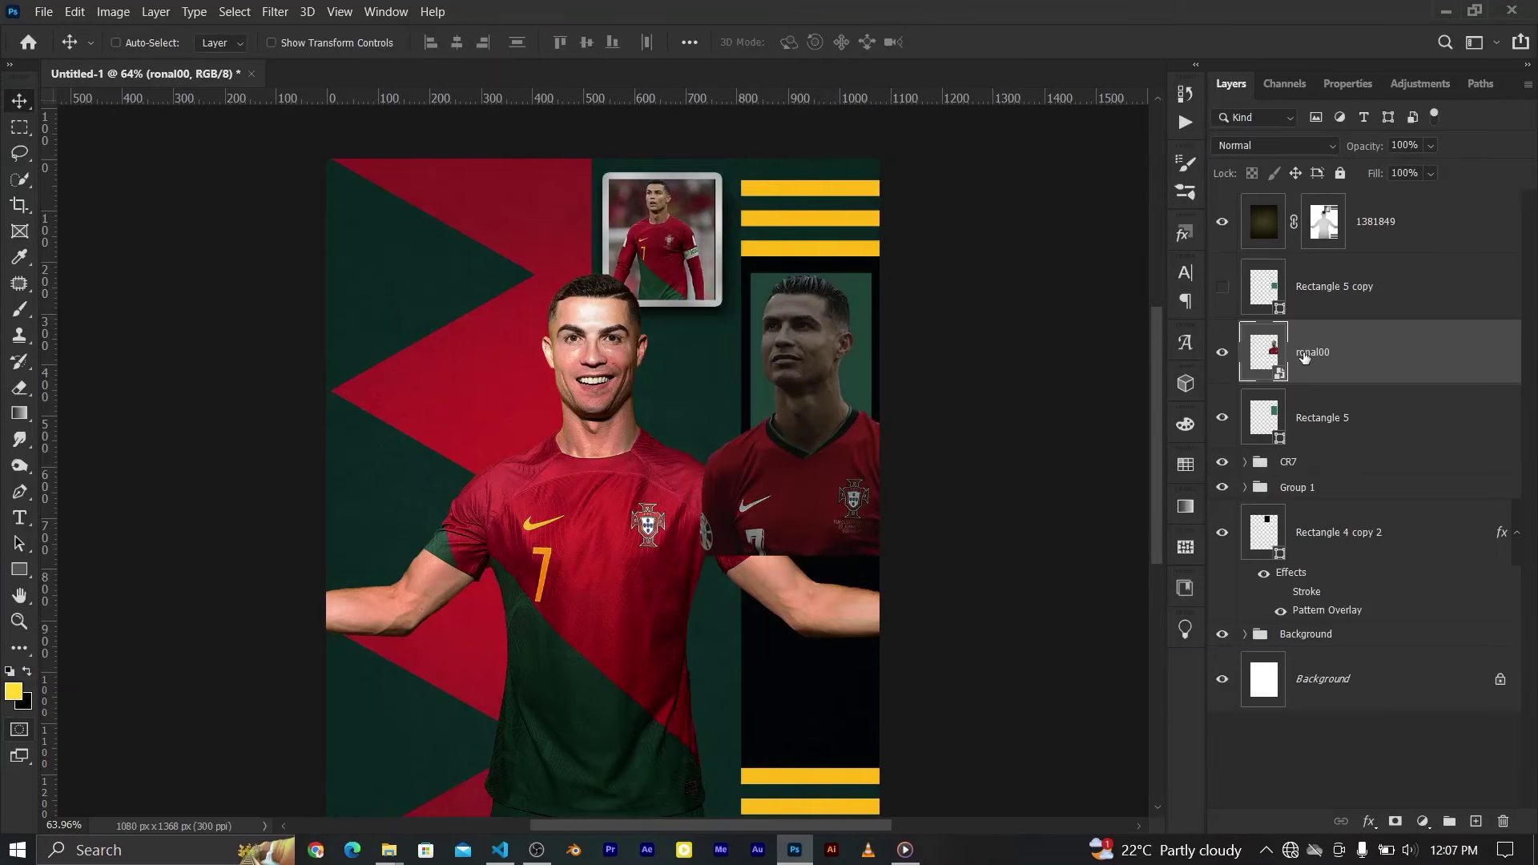
# Clip ronal00 to Rectangle 5 and paint the 1381849 mask within the rectangle's selection
pyautogui.hotkey('ctrl', 'alt', 'g')
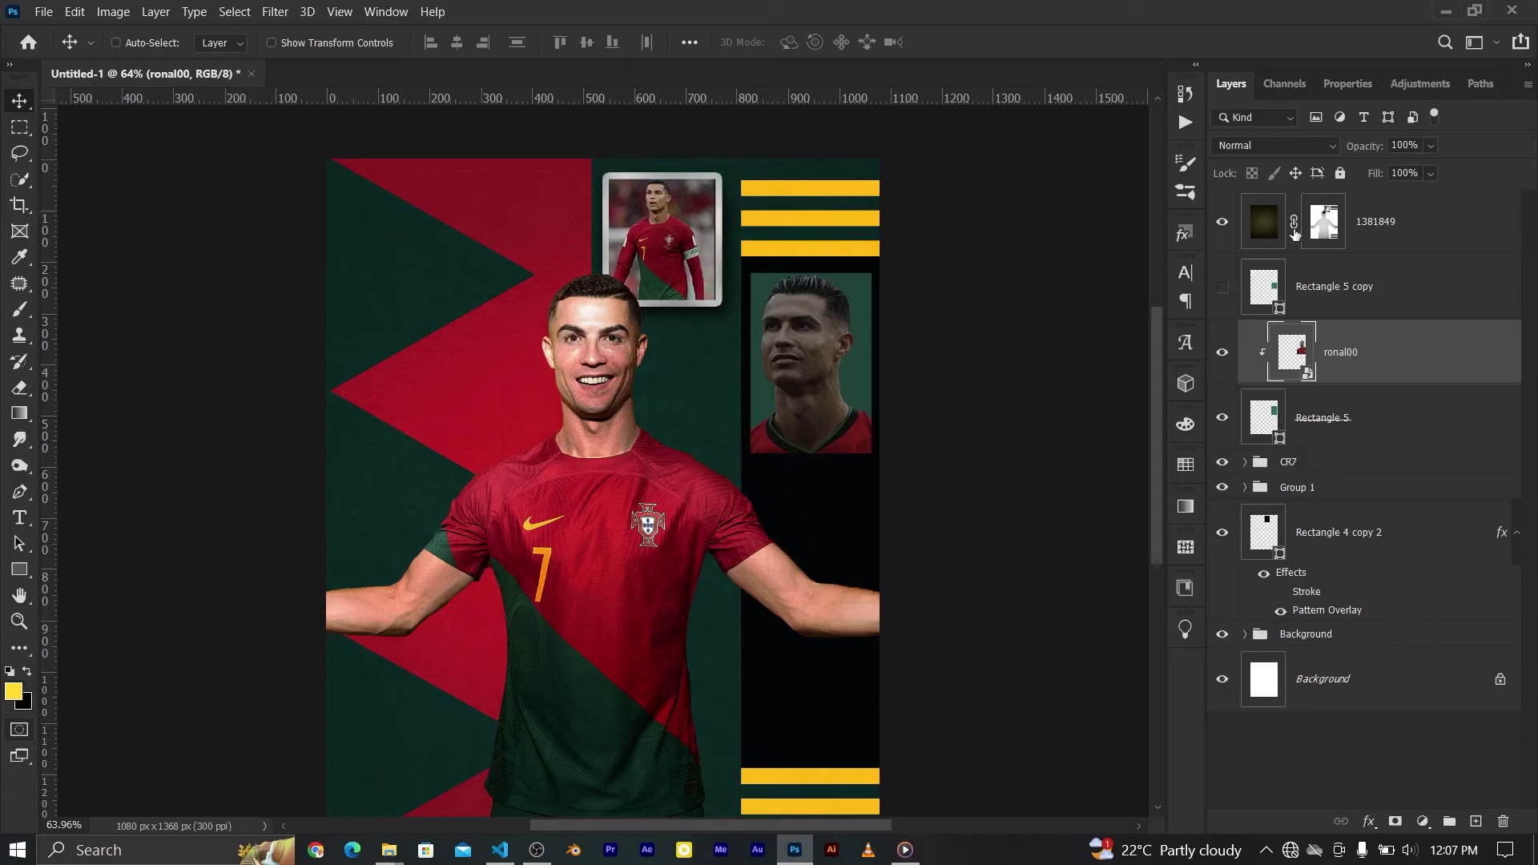
pyautogui.click(1295, 232)
pyautogui.keyDown('ctrl'); pyautogui.click(1291, 353); pyautogui.keyUp('ctrl')
pyautogui.hotkey('ctrl', 'd')
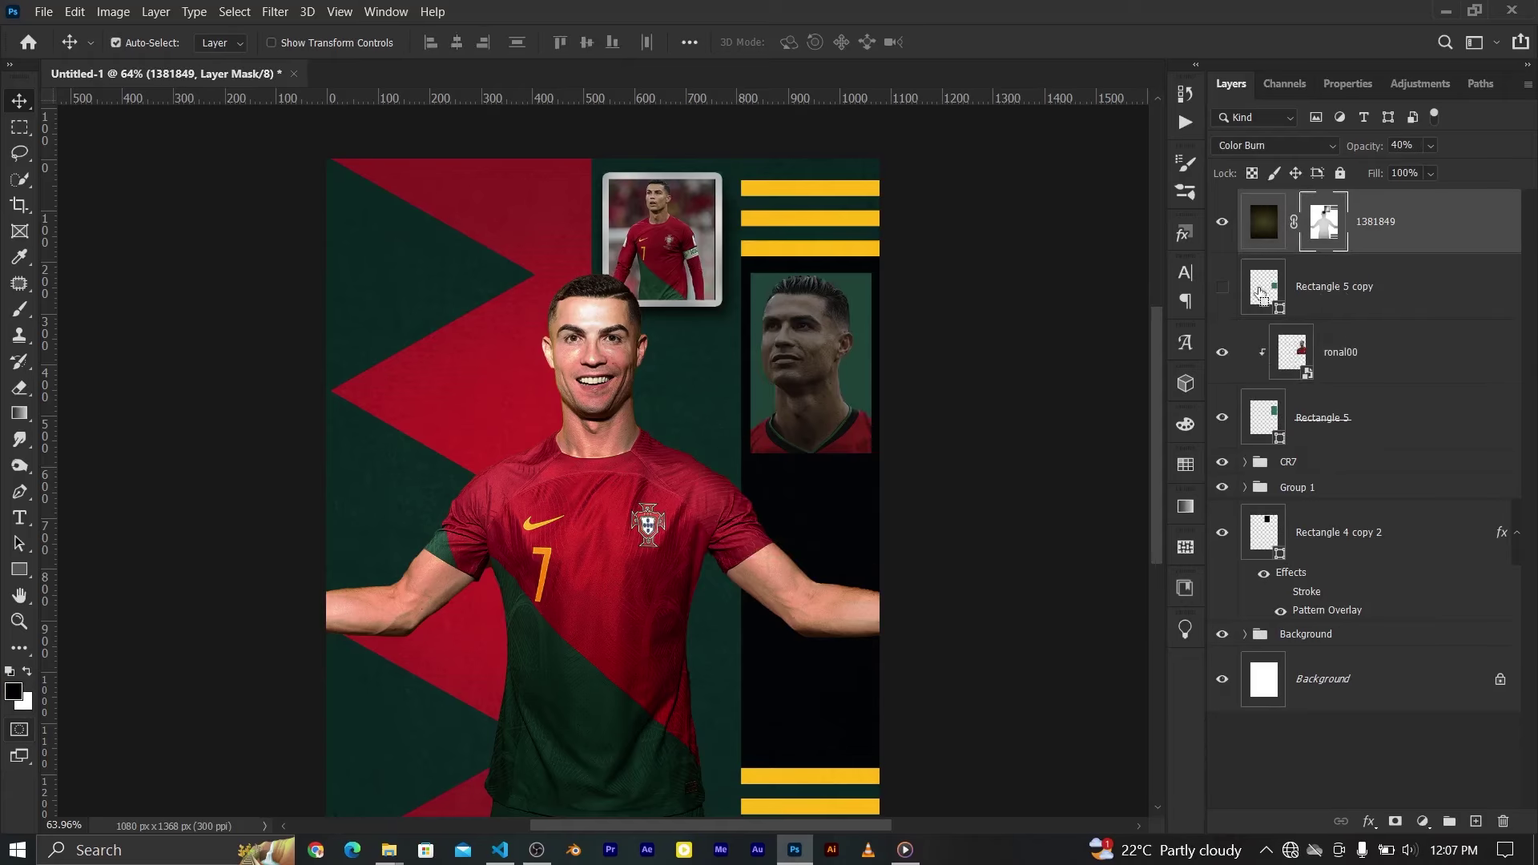
pyautogui.keyDown('ctrl'); pyautogui.click(1264, 417); pyautogui.keyUp('ctrl')
pyautogui.press('b')
pyautogui.moveTo(810, 336)
pyautogui.mouseDown()
pyautogui.moveTo(764, 389)
pyautogui.moveTo(827, 457)
pyautogui.mouseUp()
pyautogui.hotkey('ctrl', 'd')
pyautogui.press('v')
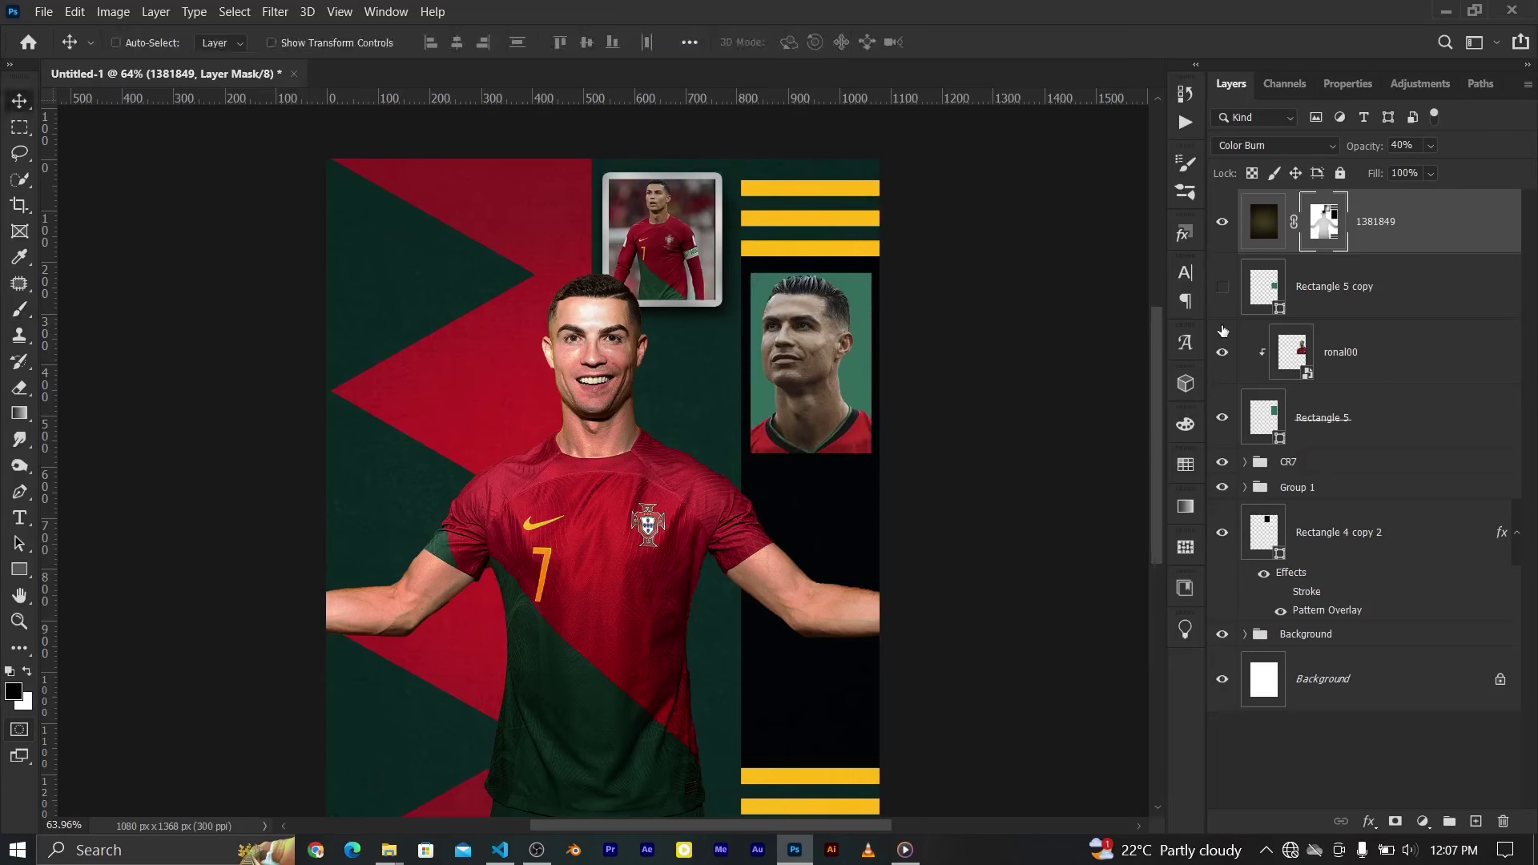
pyautogui.click(1262, 425)
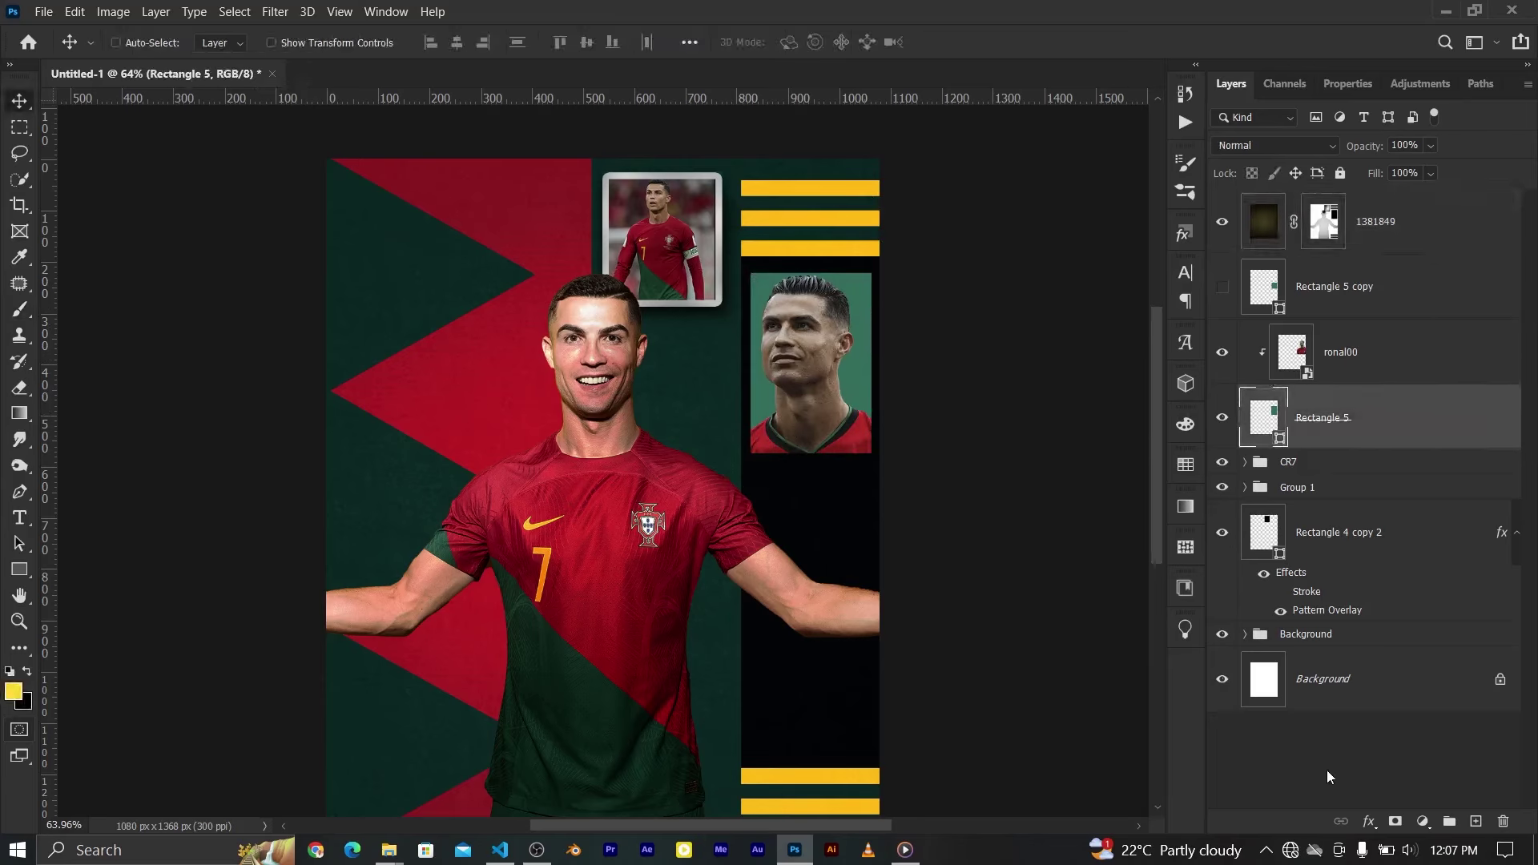
# Place the 9175323_1062 halftone pattern, scaled and rotated over the green portrait panel
pyautogui.click(292, 774)
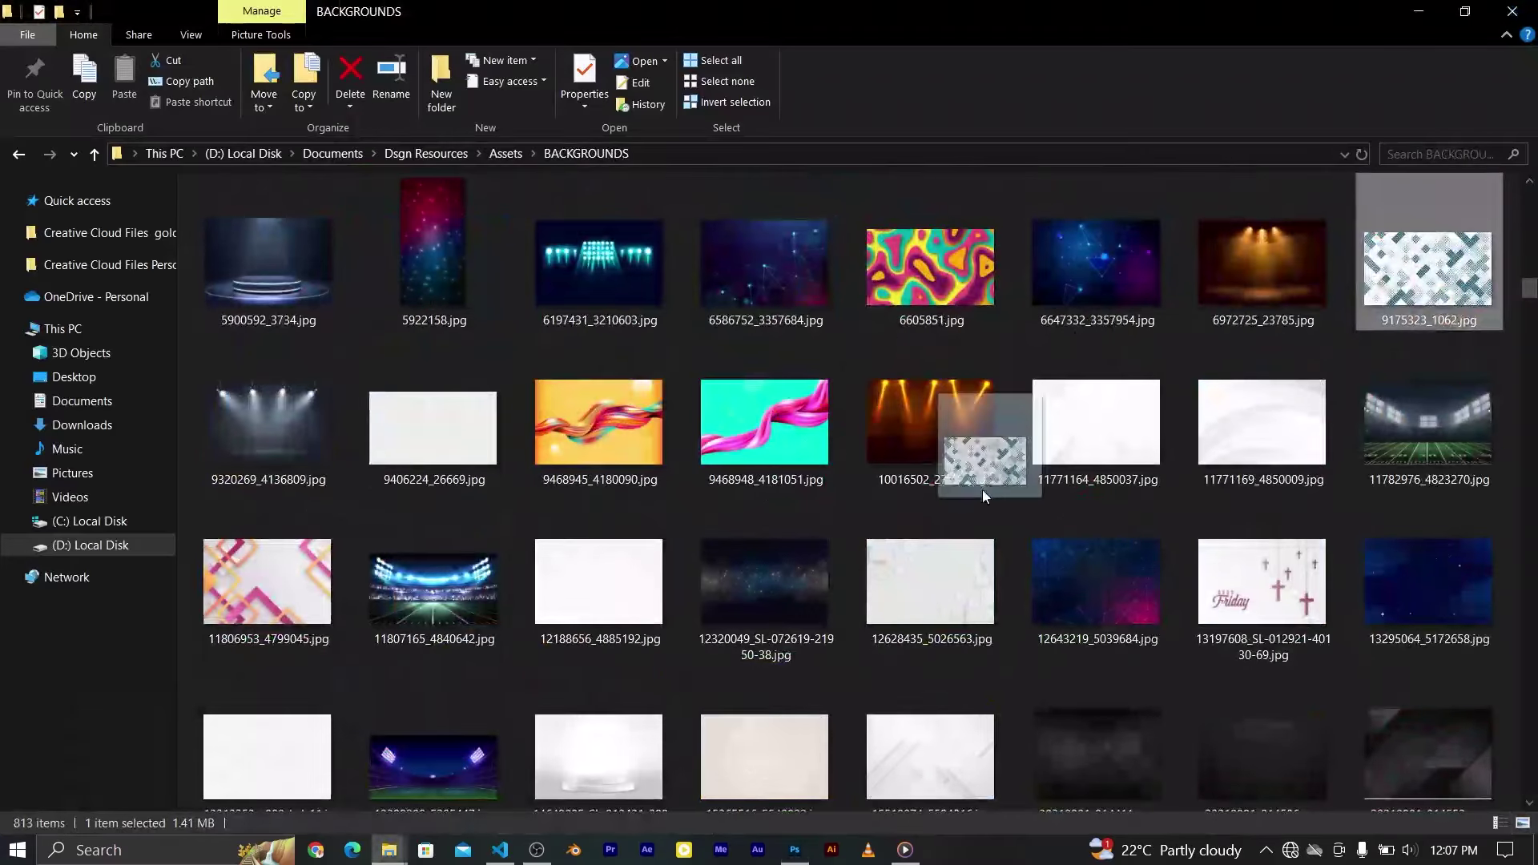
pyautogui.moveTo(982, 488)
pyautogui.mouseDown()
pyautogui.moveTo(797, 858)
pyautogui.moveTo(833, 405)
pyautogui.mouseUp()
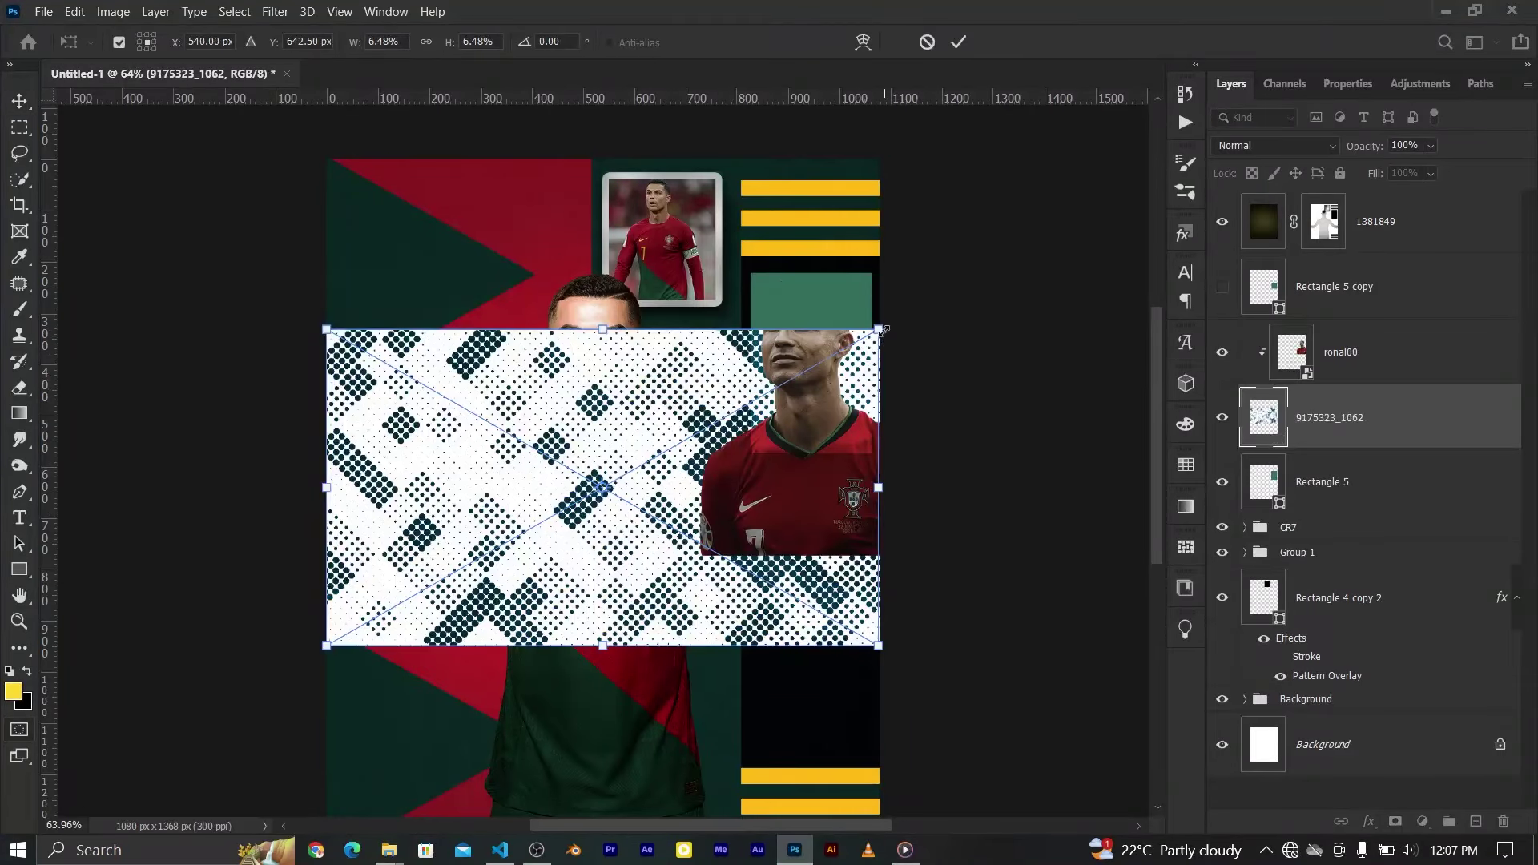
pyautogui.moveTo(676, 422)
pyautogui.mouseDown()
pyautogui.moveTo(571, 506)
pyautogui.moveTo(550, 719)
pyautogui.moveTo(563, 674)
pyautogui.mouseUp()
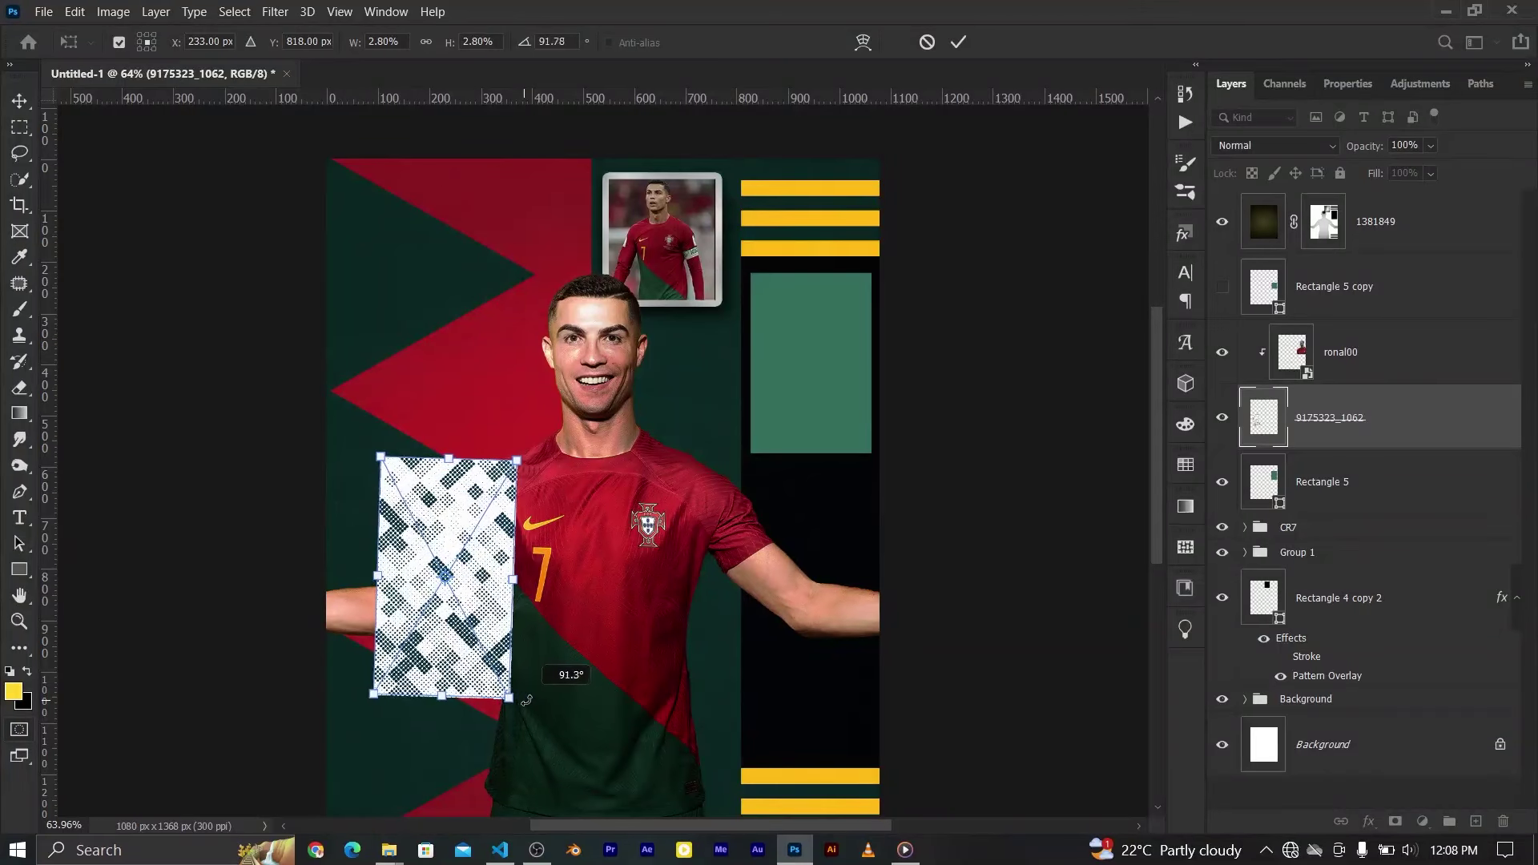
pyautogui.moveTo(751, 436); pyautogui.dragTo(809, 385)
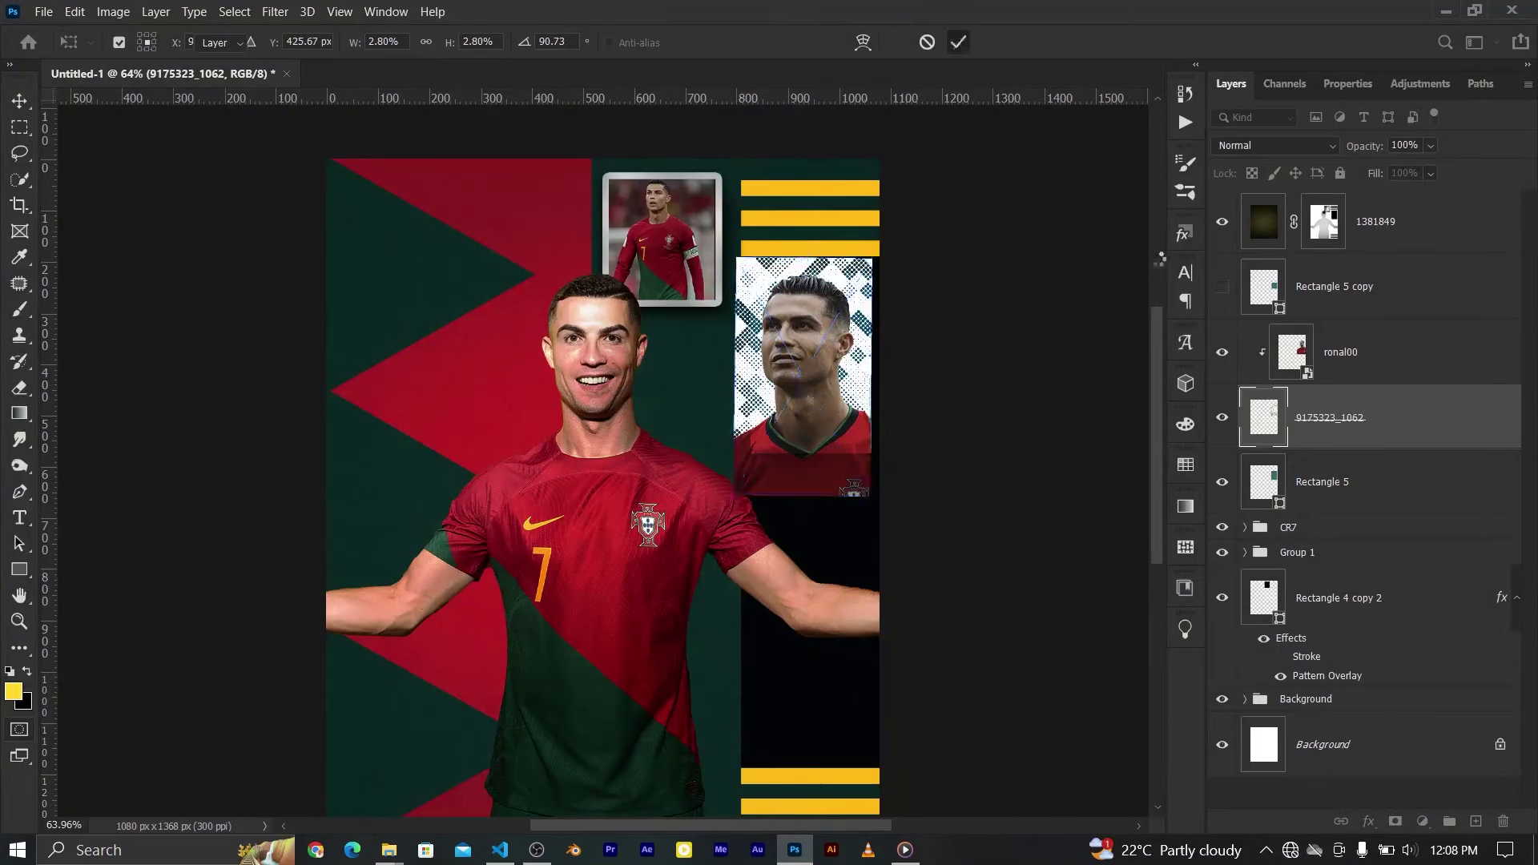
pyautogui.press('Return')
# Blend the pattern as Multiply and set a 30% brush on the 1381849 mask within the panel
pyautogui.click(1282, 146)
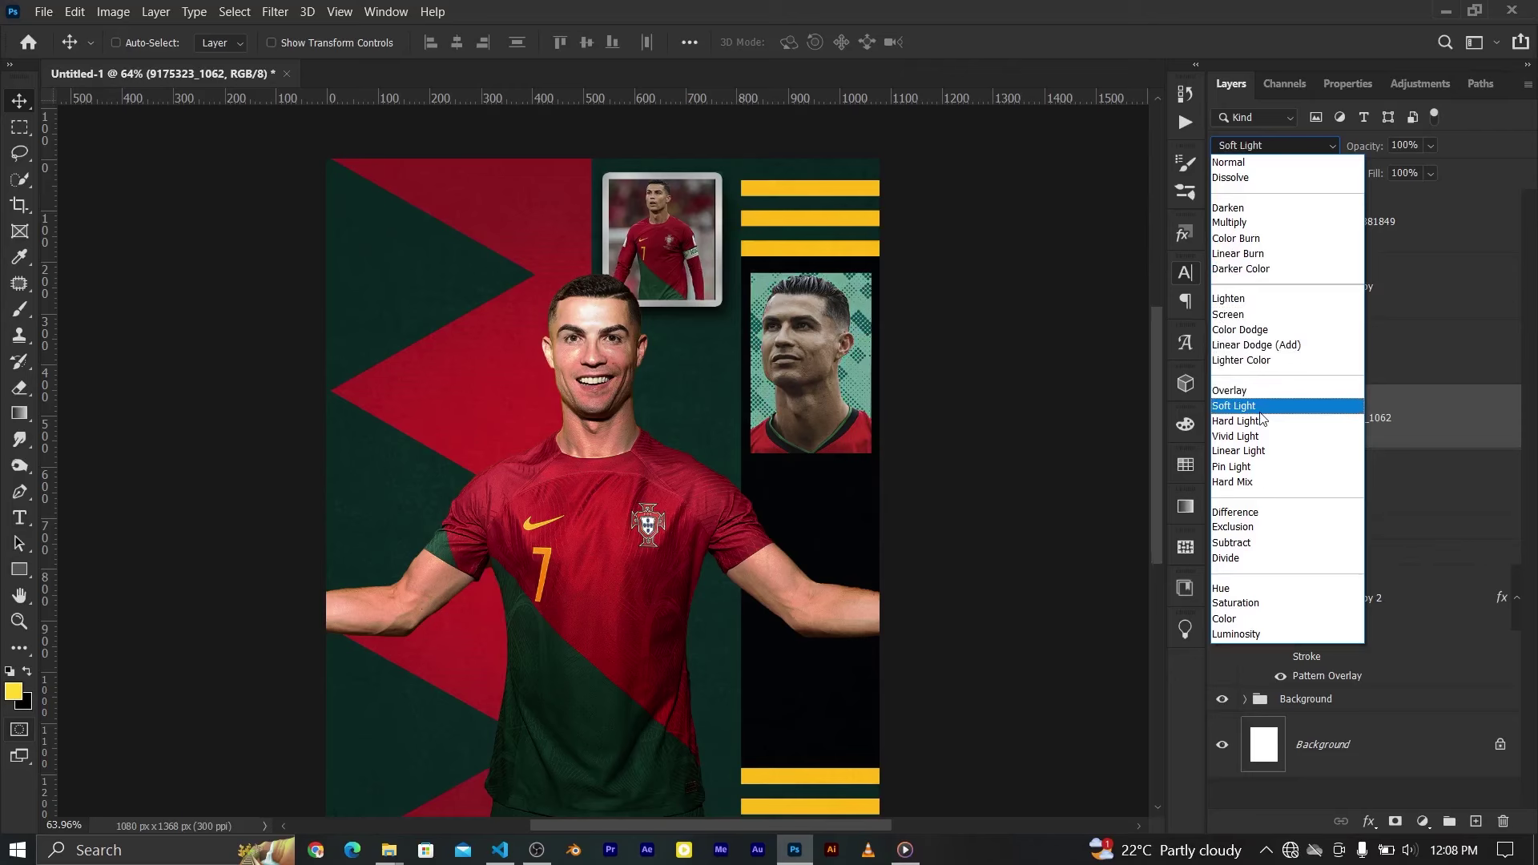
pyautogui.click(1234, 223)
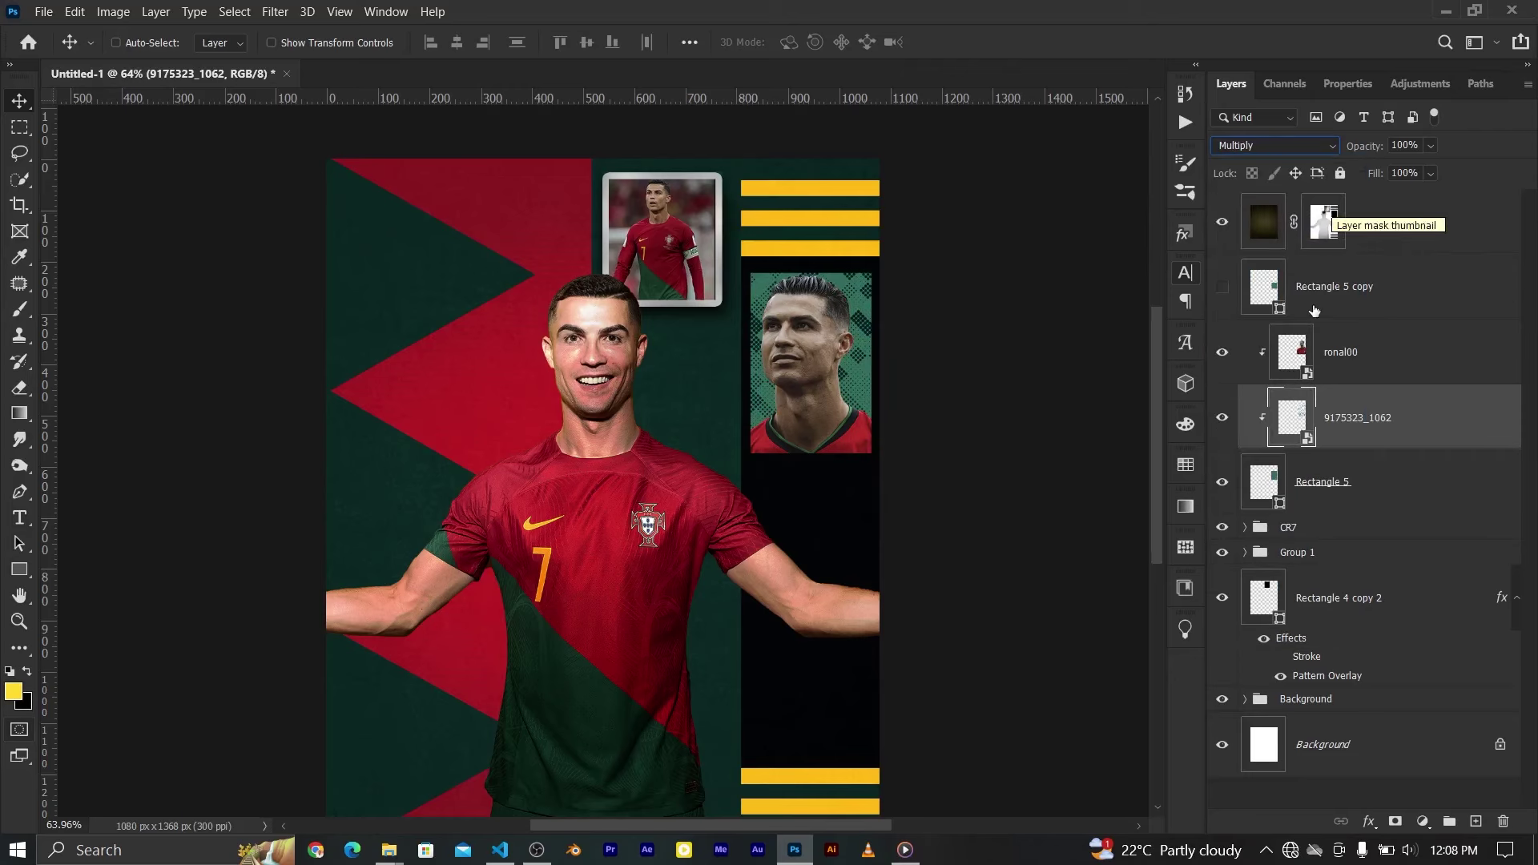
pyautogui.keyDown('ctrl'); pyautogui.click(1264, 481); pyautogui.keyUp('ctrl')
pyautogui.click(1324, 222)
pyautogui.press('b')
pyautogui.press('d')
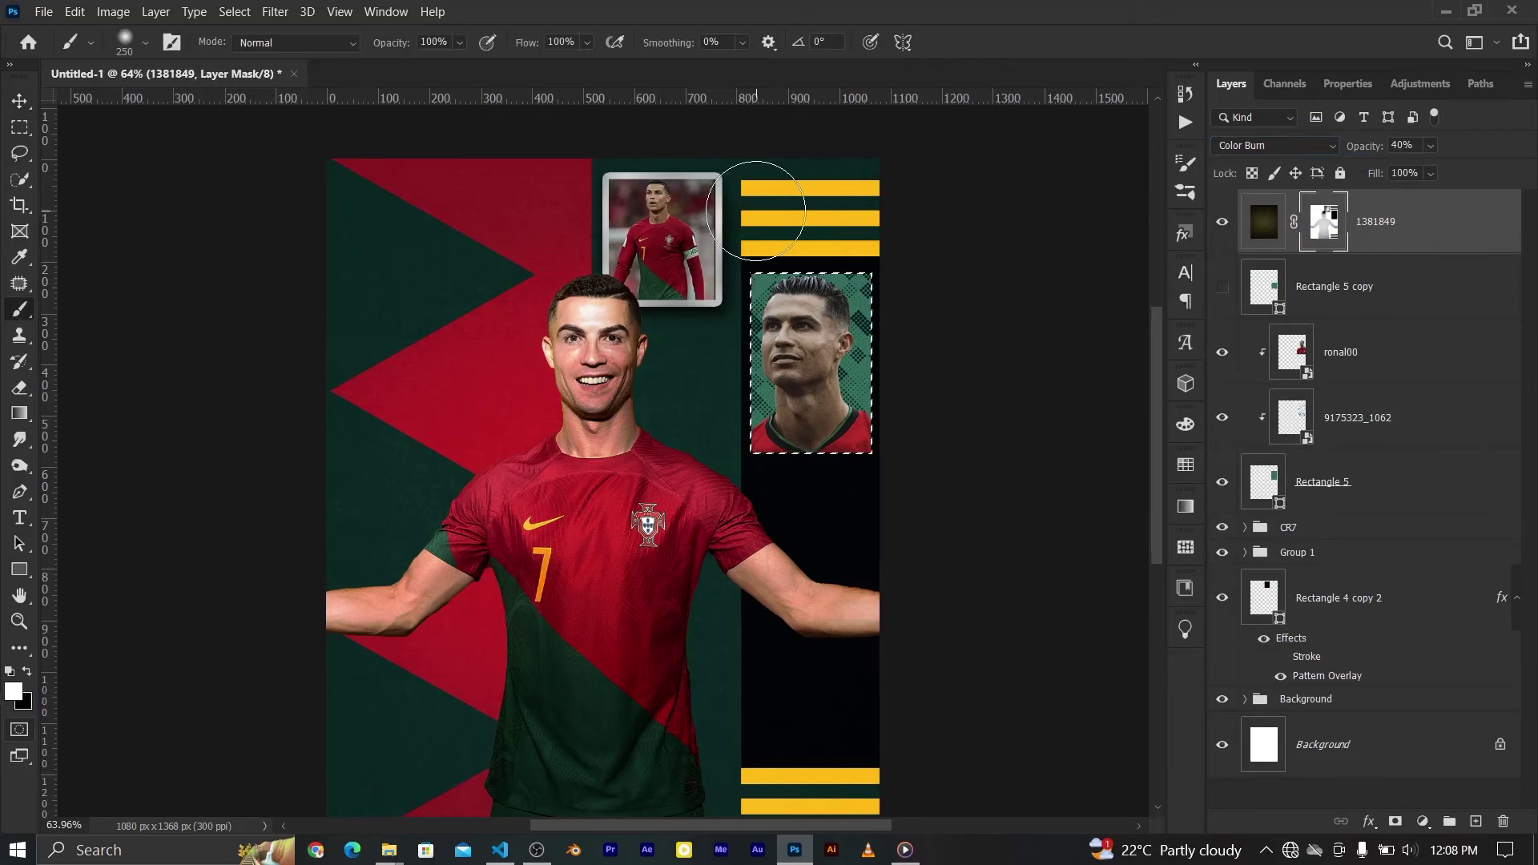
pyautogui.press('3')
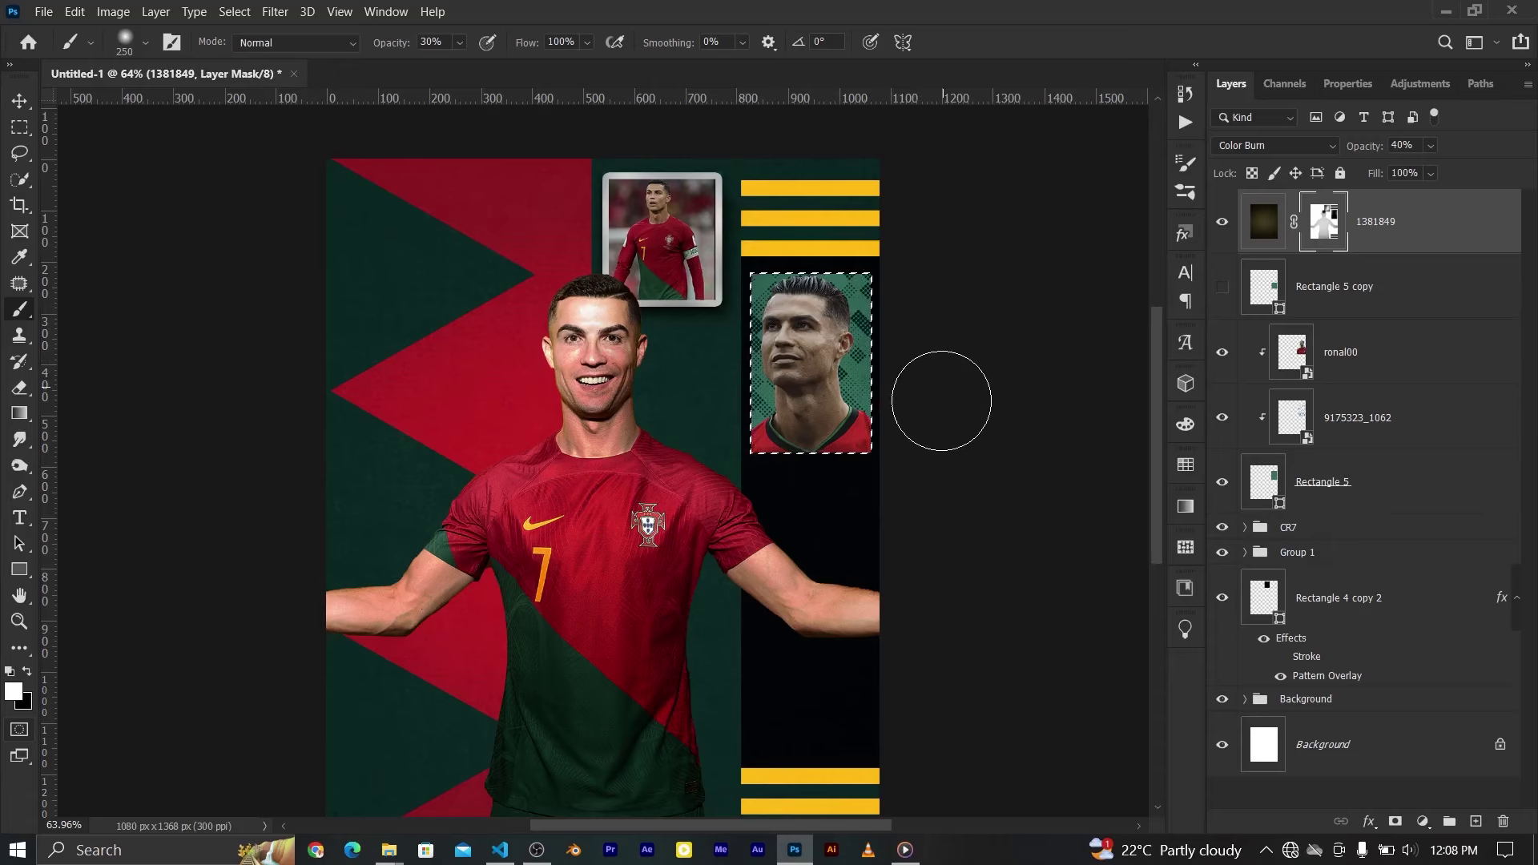
pyautogui.hotkey('ctrl', 'd')
# Duplicate the green Rectangle 5 and add a Stroke effect to the copy
pyautogui.press('v')
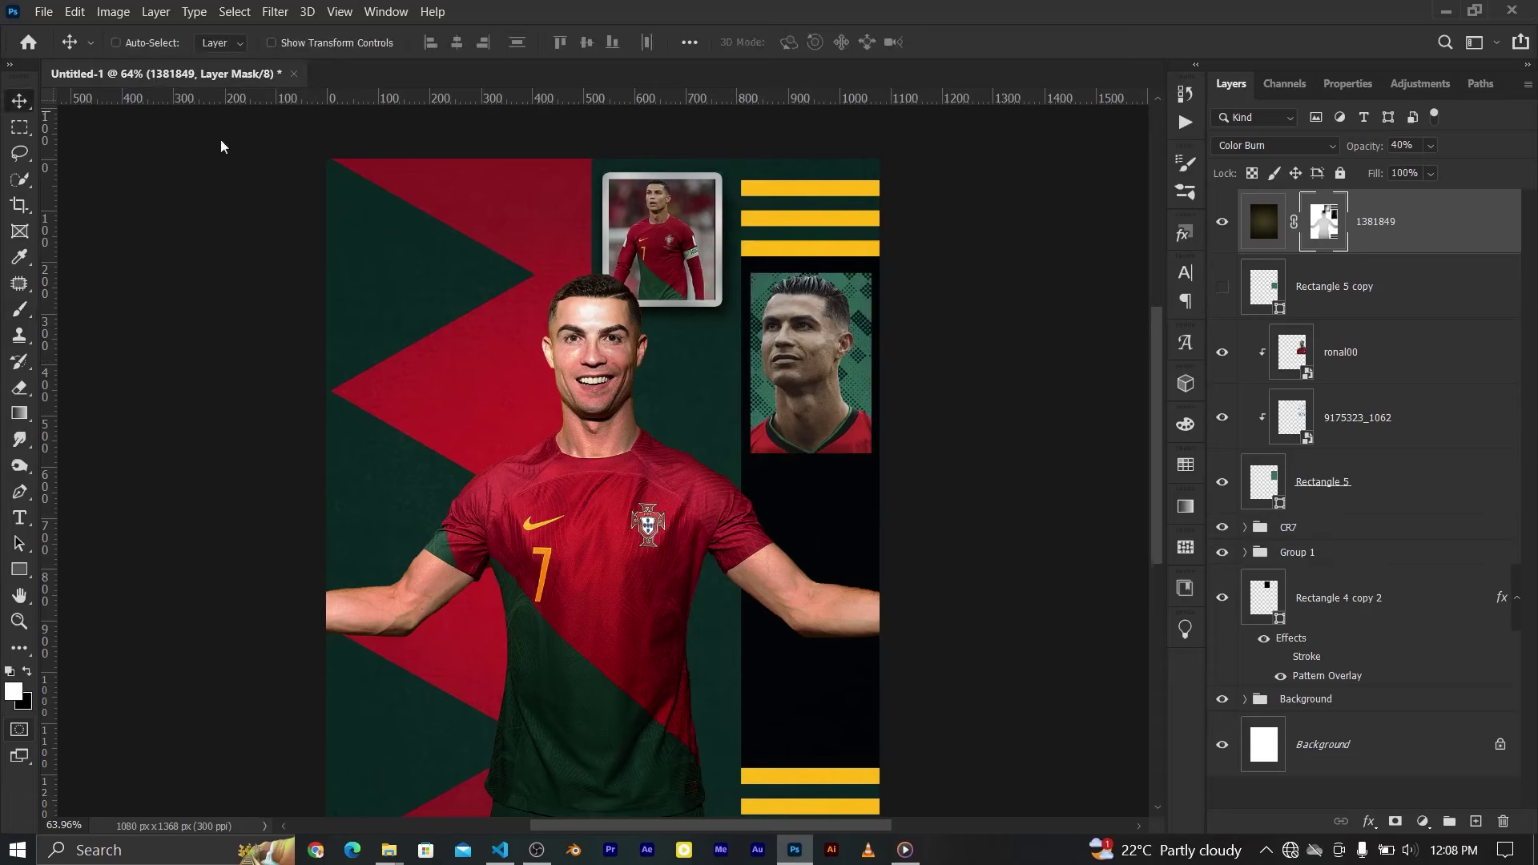
pyautogui.click(1320, 512)
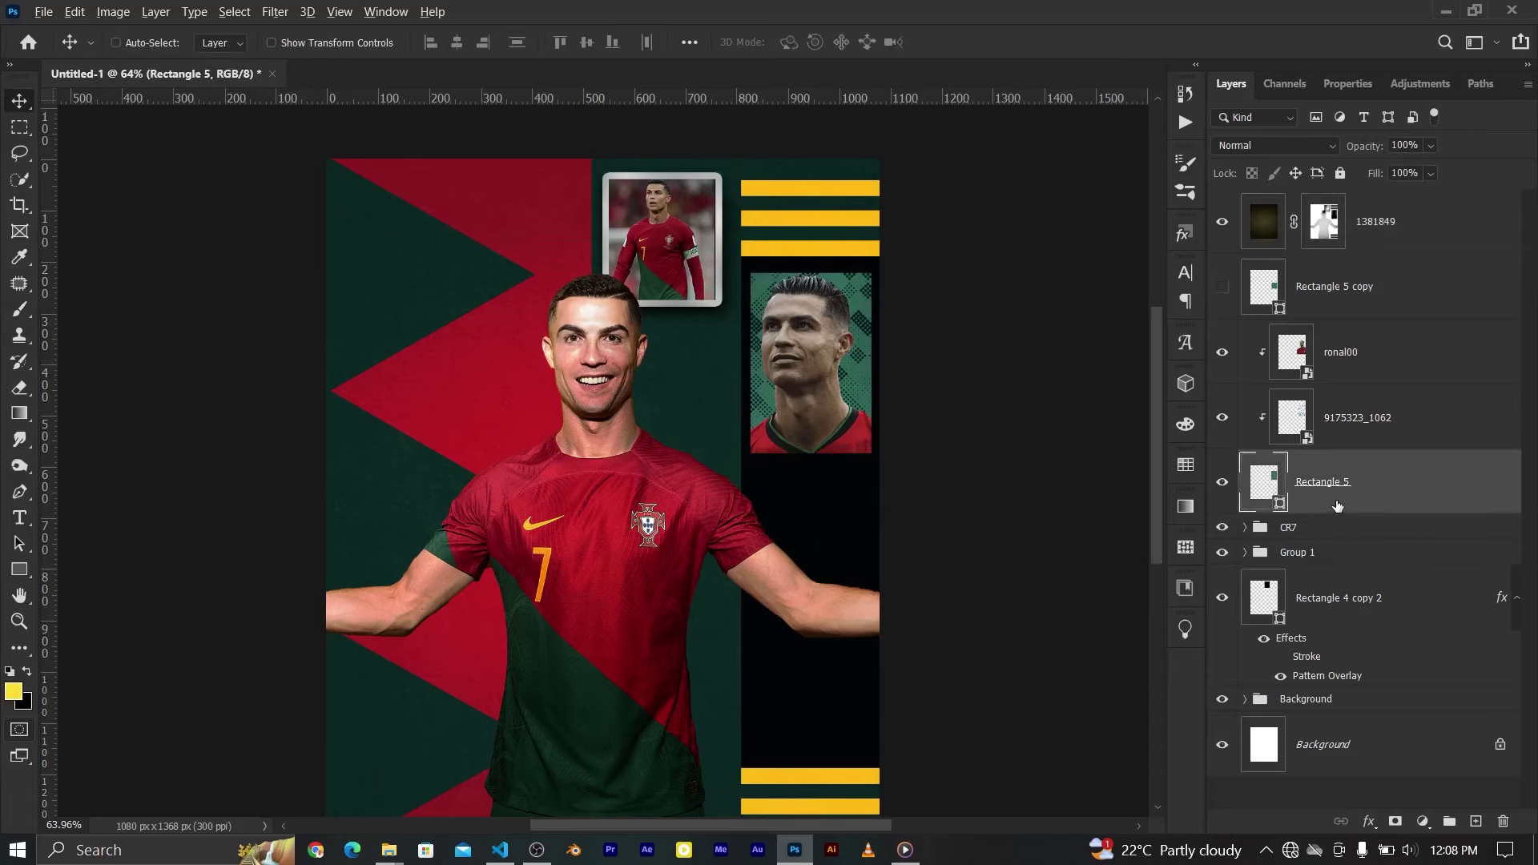
pyautogui.click(1337, 527)
pyautogui.moveTo(1282, 485); pyautogui.dragTo(1232, 537)
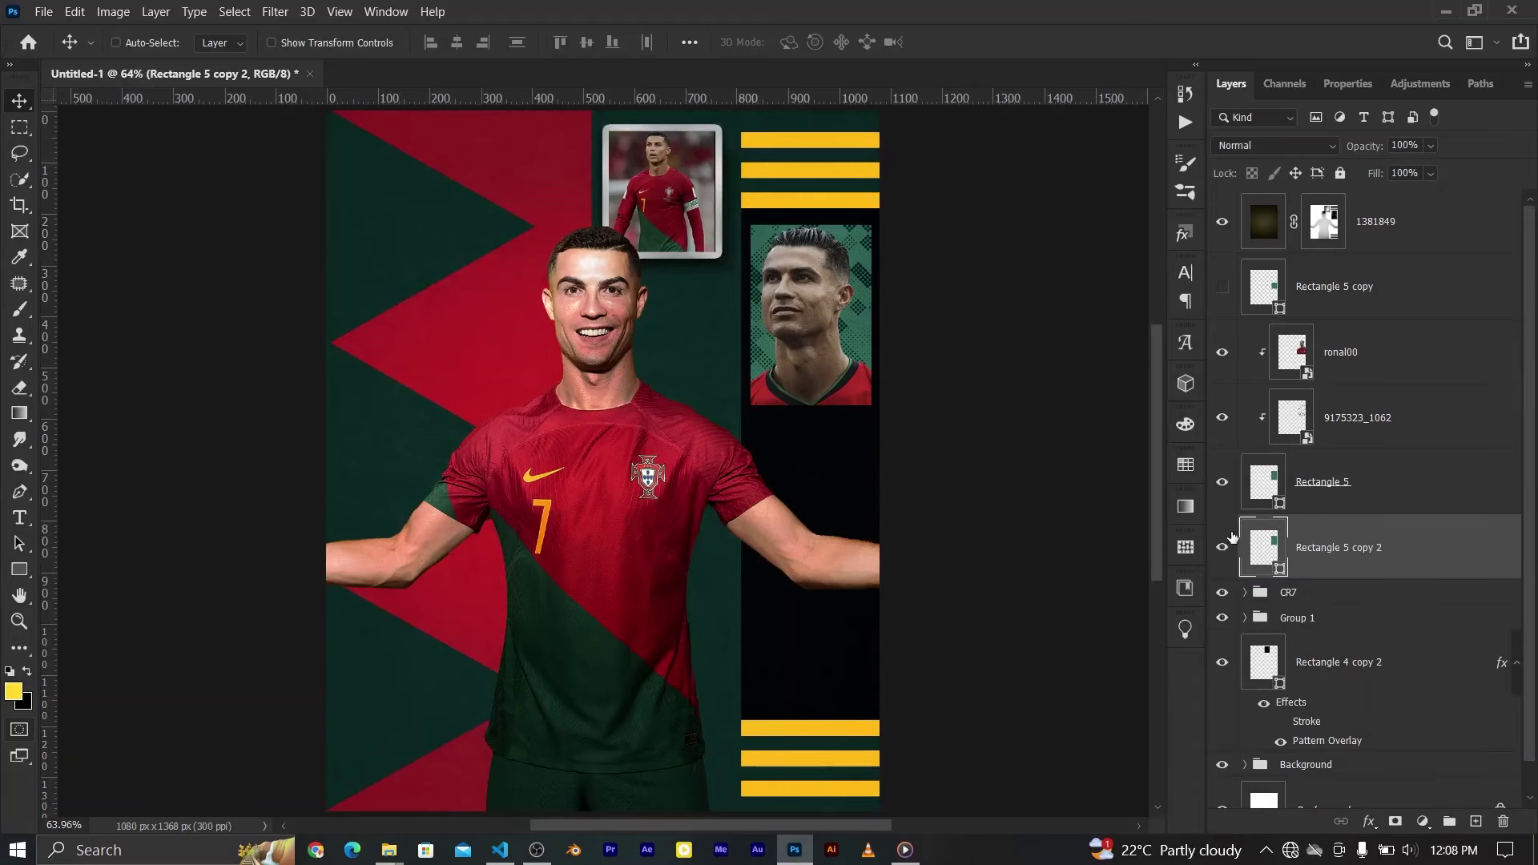
pyautogui.click(1370, 821)
pyautogui.click(1394, 665)
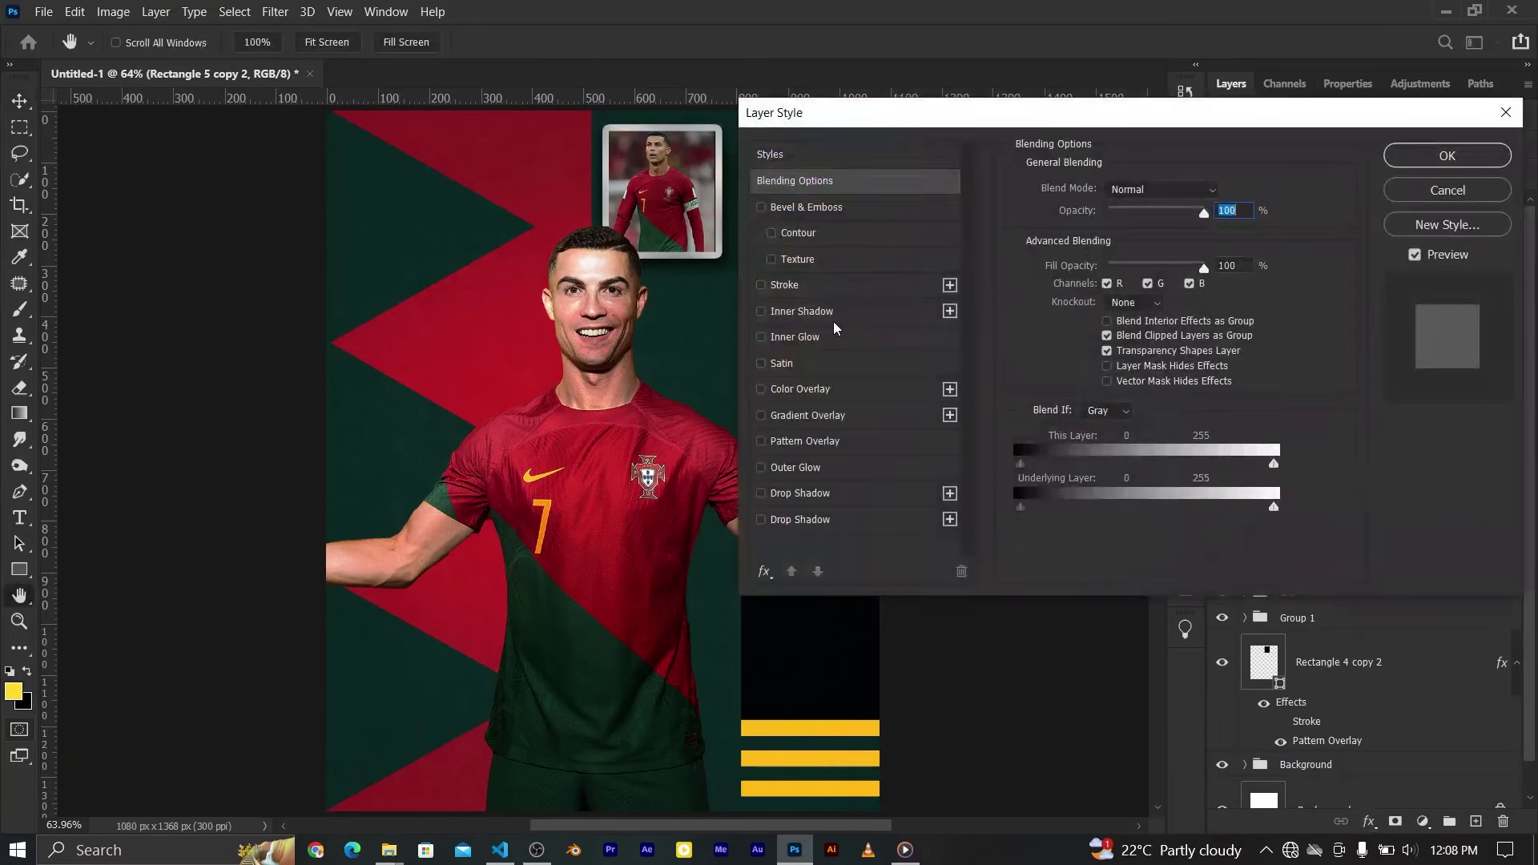
# Set the copy's fill opacity to 0 and its stroke size to 3 px
pyautogui.click(815, 213)
pyautogui.click(795, 180)
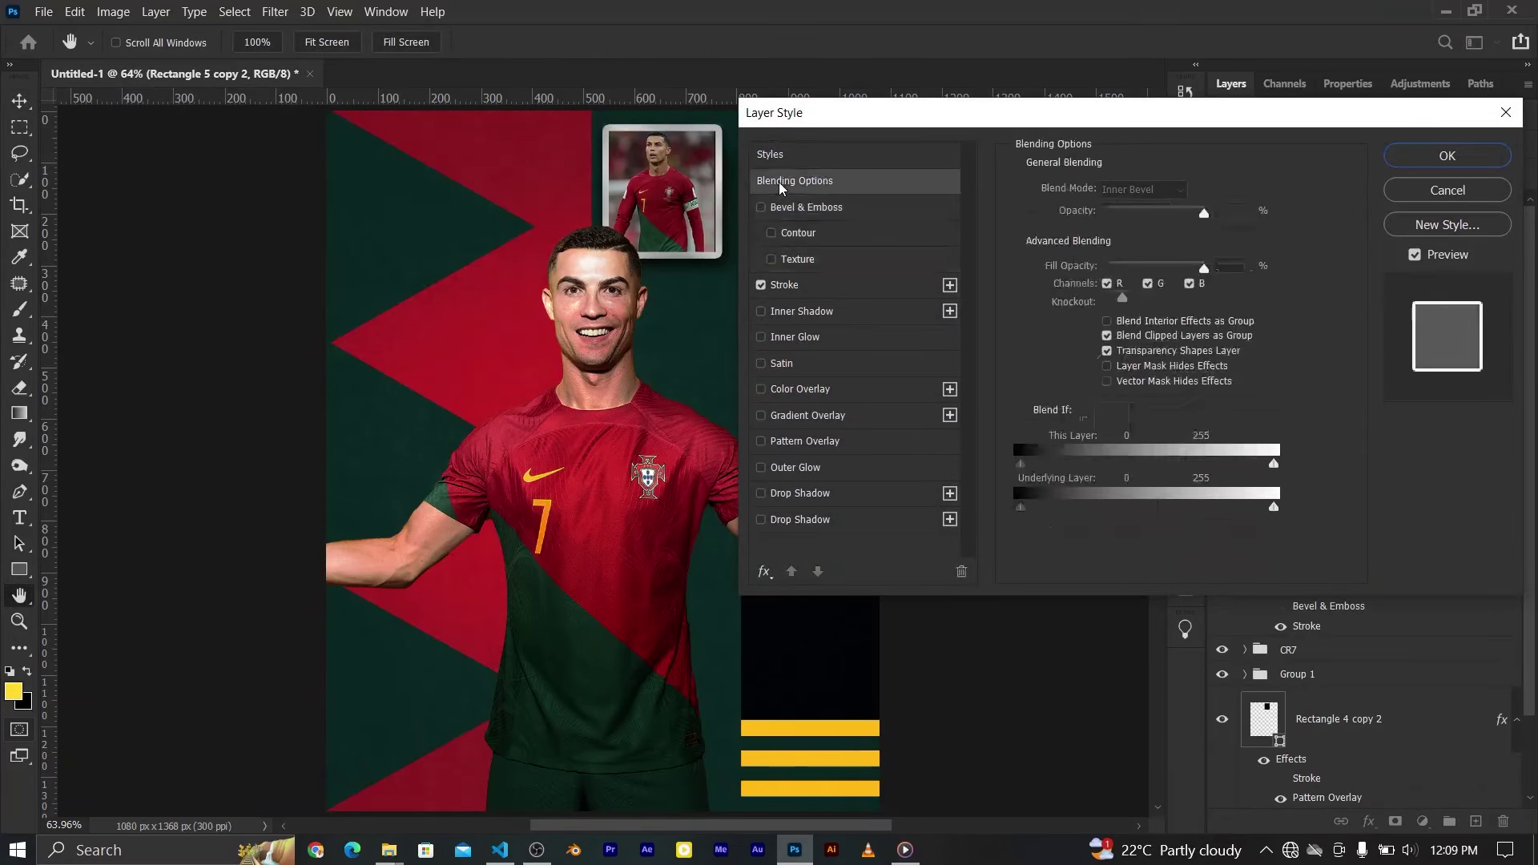
pyautogui.moveTo(1135, 267); pyautogui.dragTo(897, 255)
pyautogui.moveTo(967, 114)
pyautogui.mouseDown()
pyautogui.moveTo(1288, 123)
pyautogui.moveTo(1193, 115)
pyautogui.mouseUp()
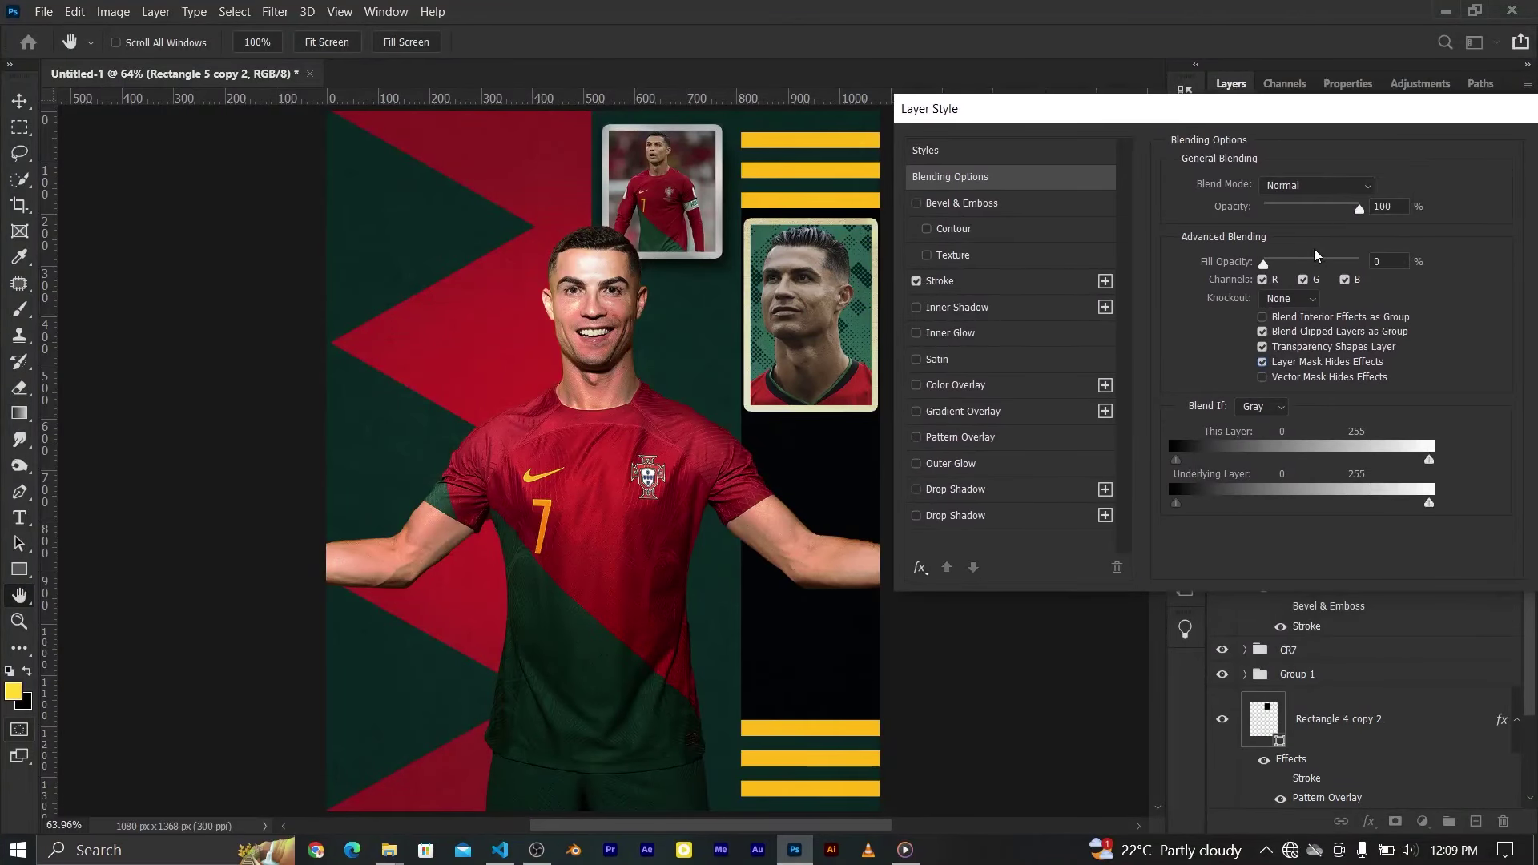
pyautogui.click(940, 280)
pyautogui.moveTo(1266, 184); pyautogui.dragTo(1250, 189)
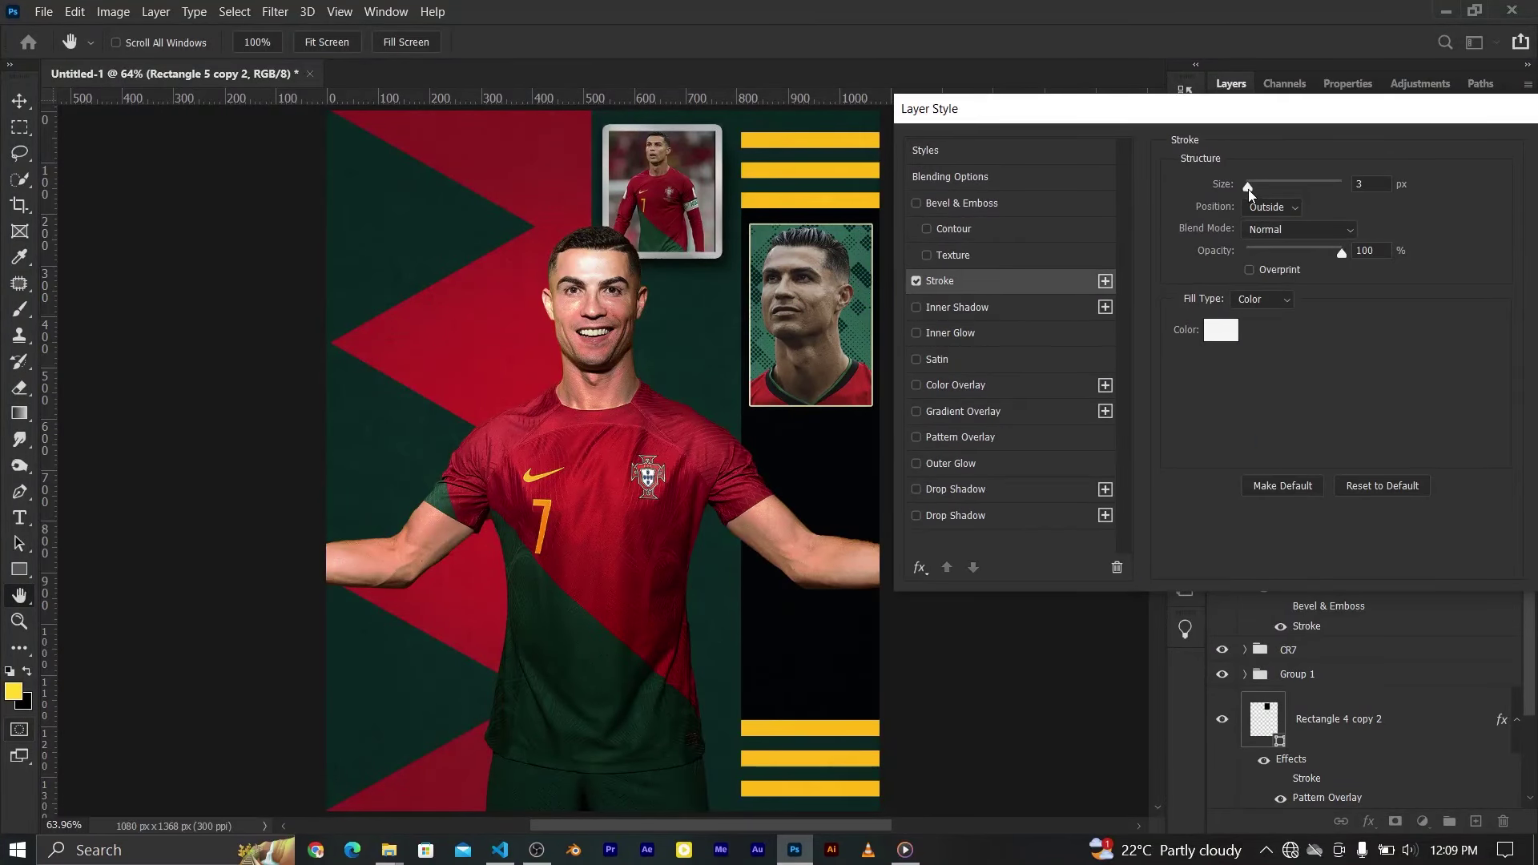
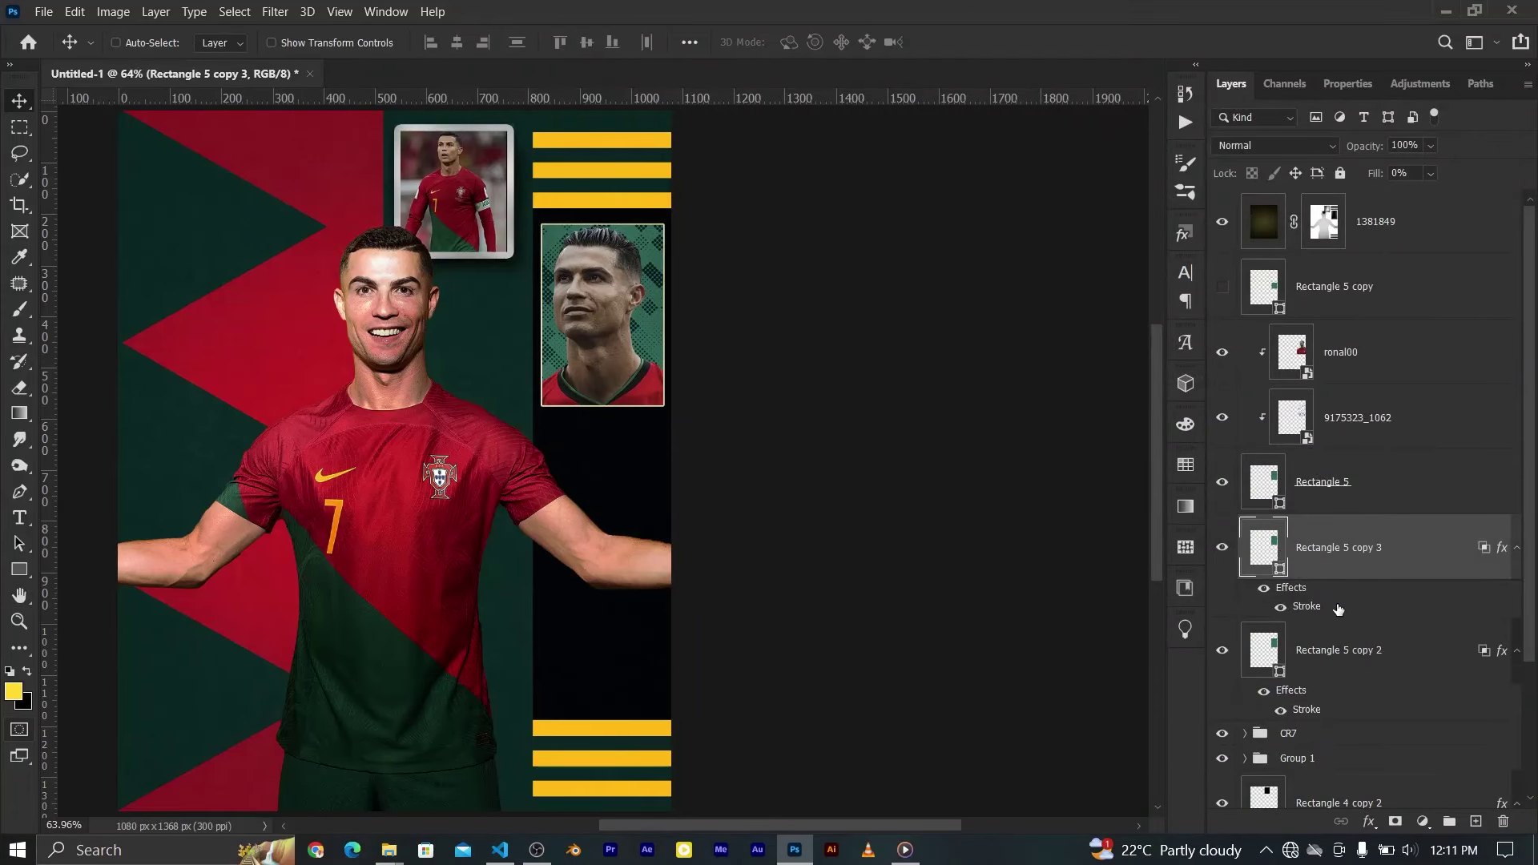
# Move Rectangle 5 copy 3 above ronal00 and give it an orange Inner Glow: Screen, 38% opacity, 33% choke, 16 px
pyautogui.moveTo(1291, 553); pyautogui.dragTo(1294, 321)
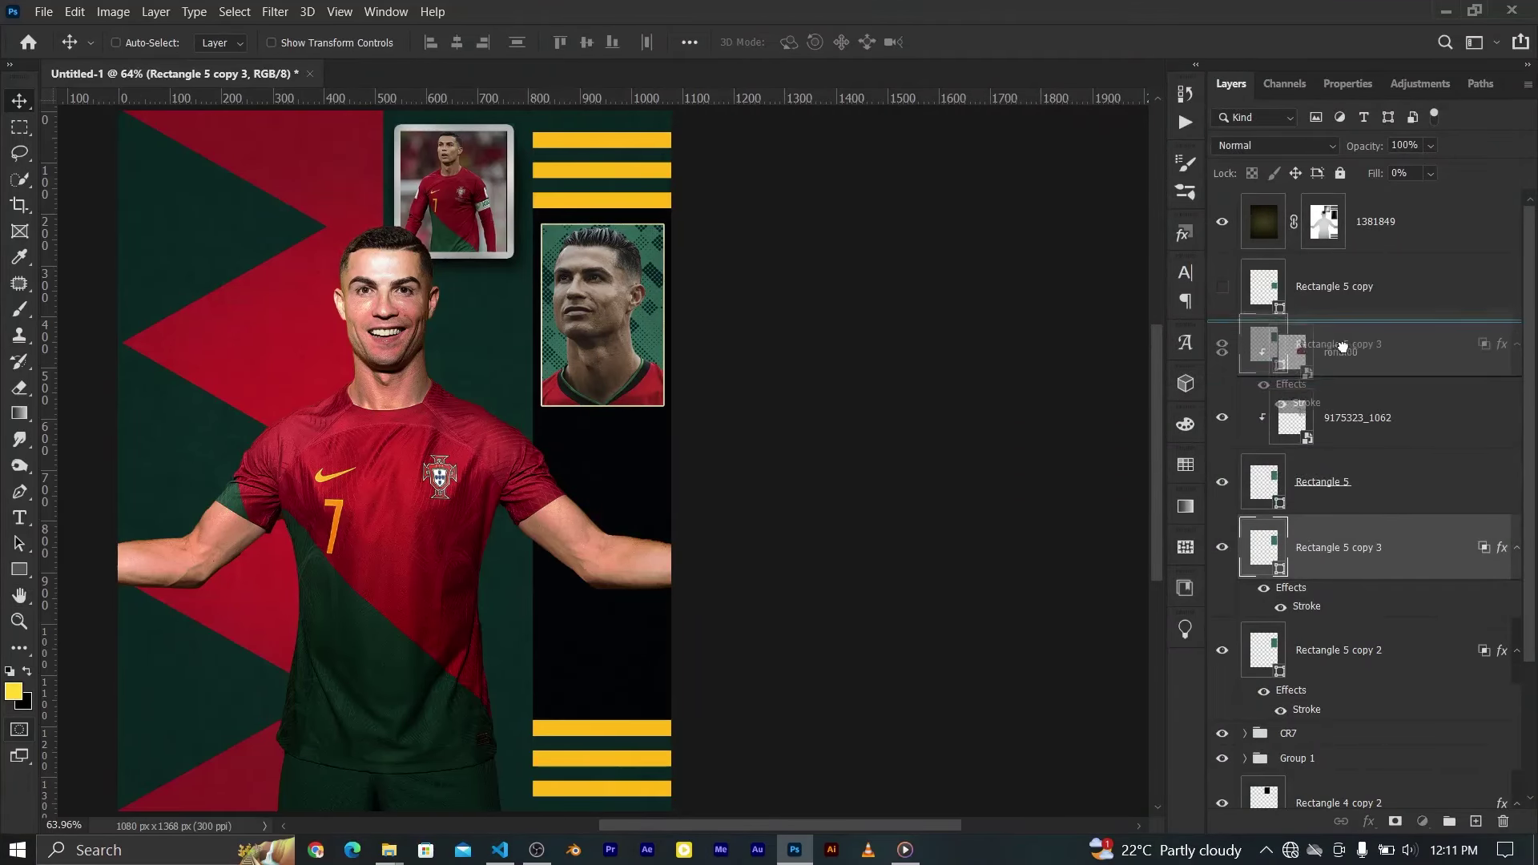
pyautogui.doubleClick(1298, 397)
pyautogui.click(806, 343)
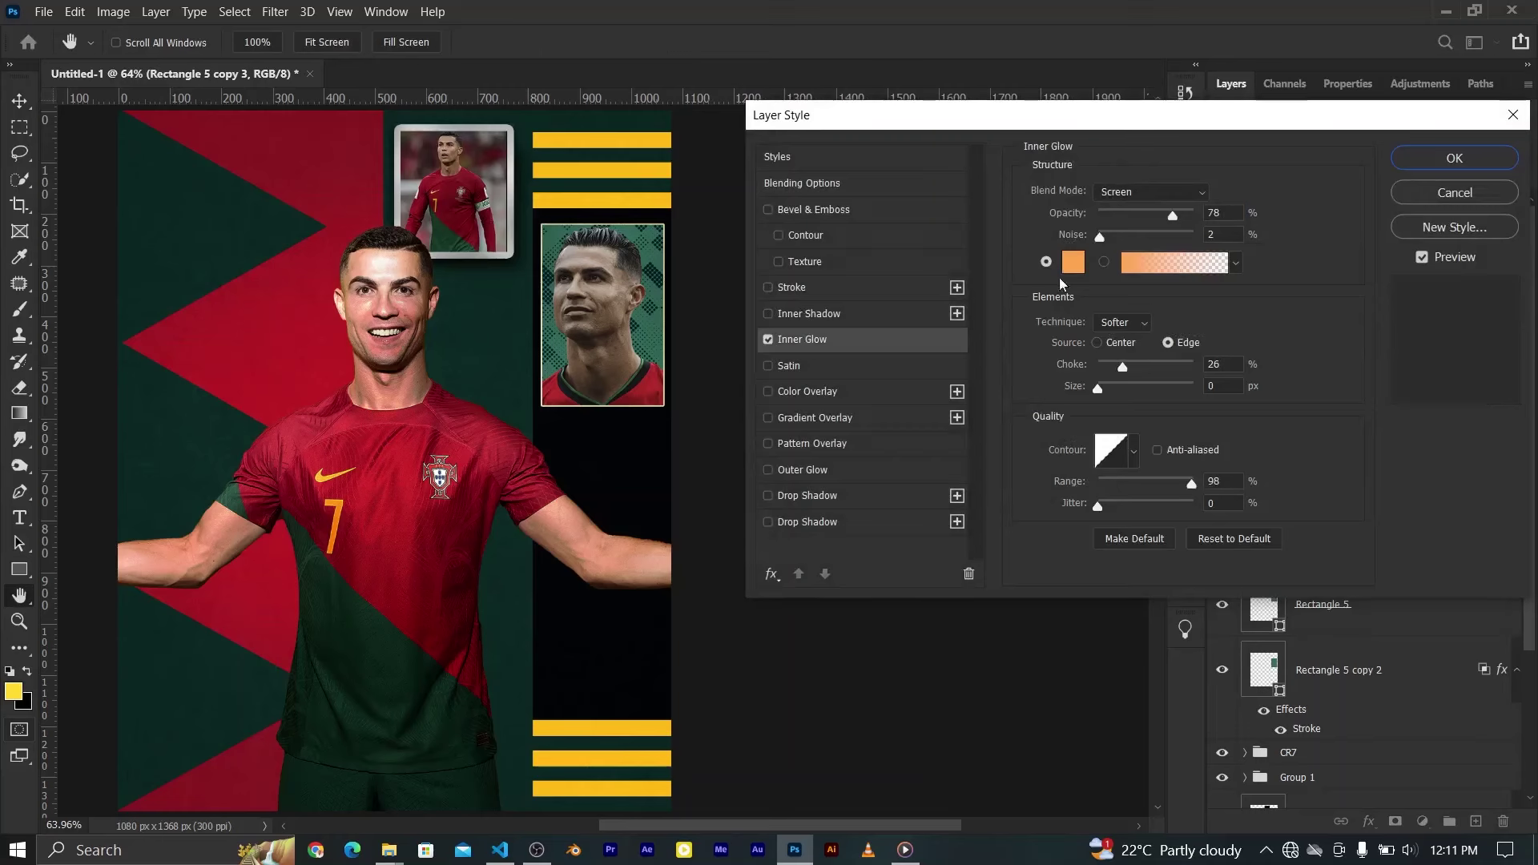
pyautogui.click(1116, 386)
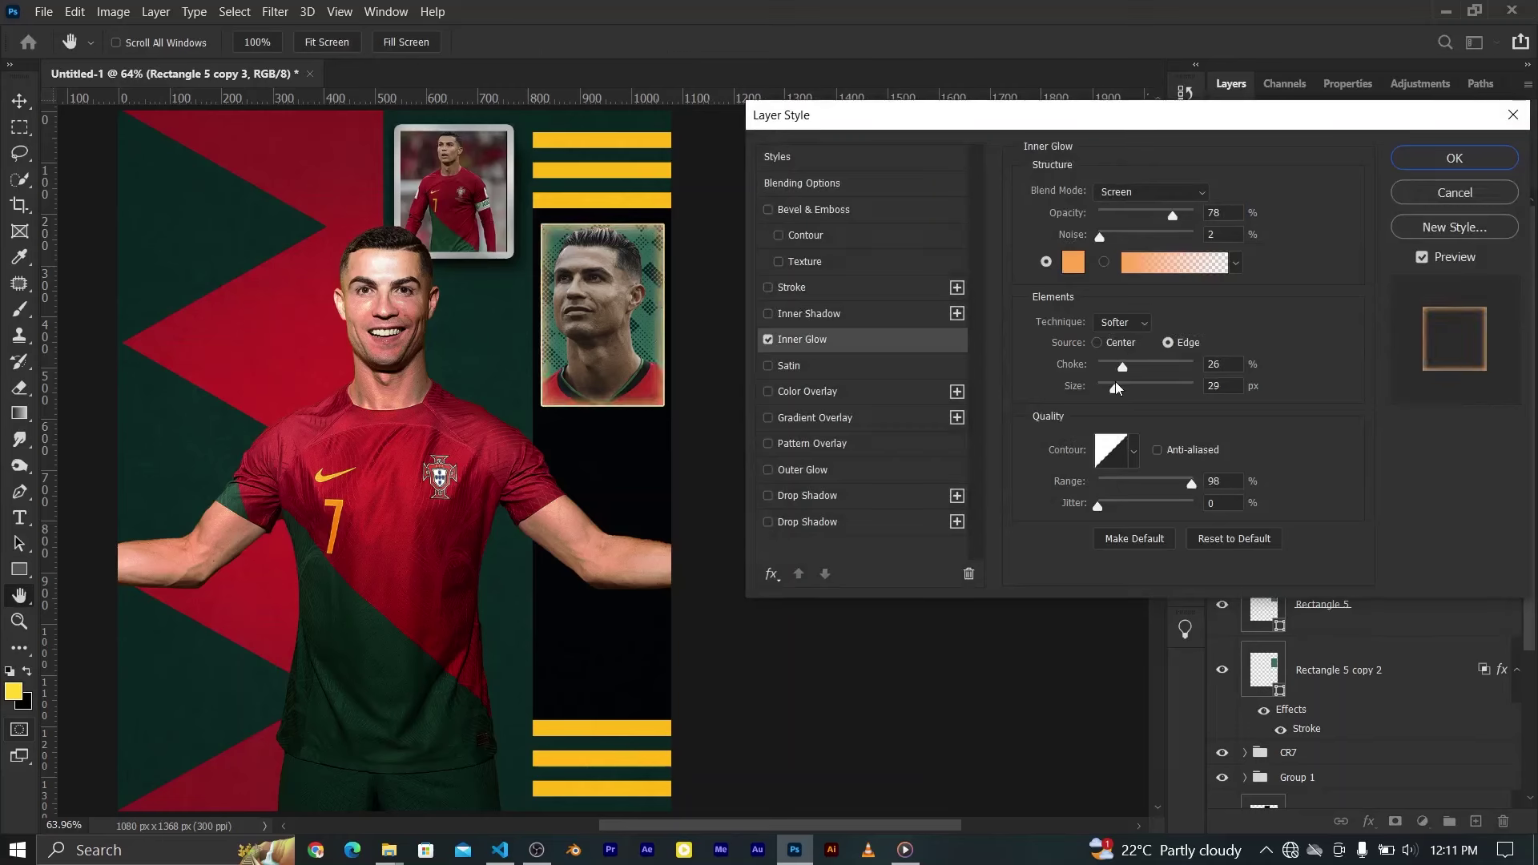
pyautogui.moveTo(1117, 388); pyautogui.dragTo(1115, 389)
pyautogui.moveTo(1154, 215); pyautogui.dragTo(1123, 215)
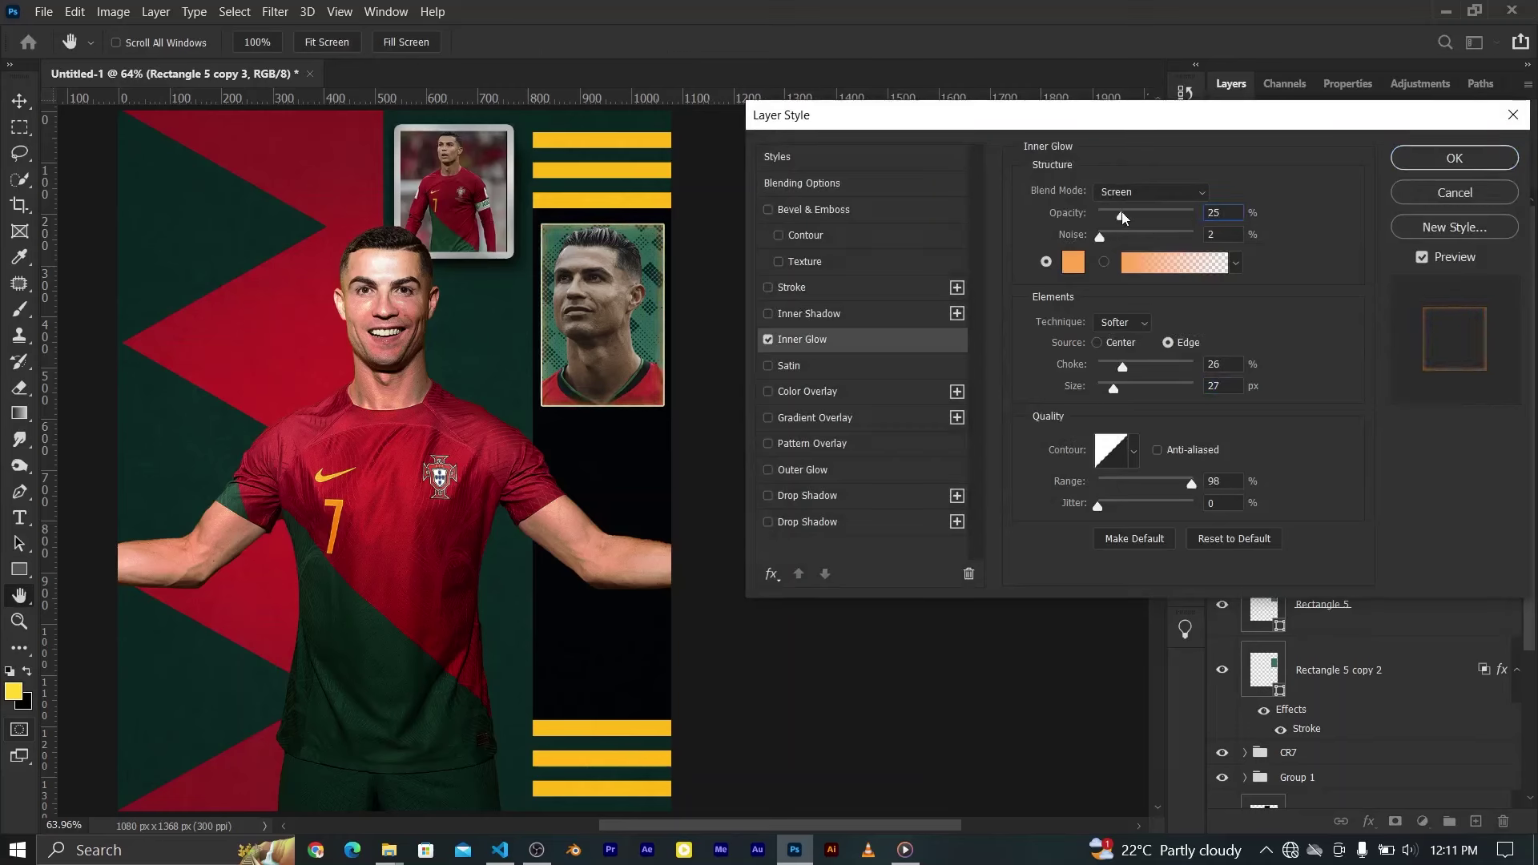
pyautogui.click(1132, 369)
pyautogui.click(1135, 215)
pyautogui.moveTo(1113, 390); pyautogui.dragTo(1109, 389)
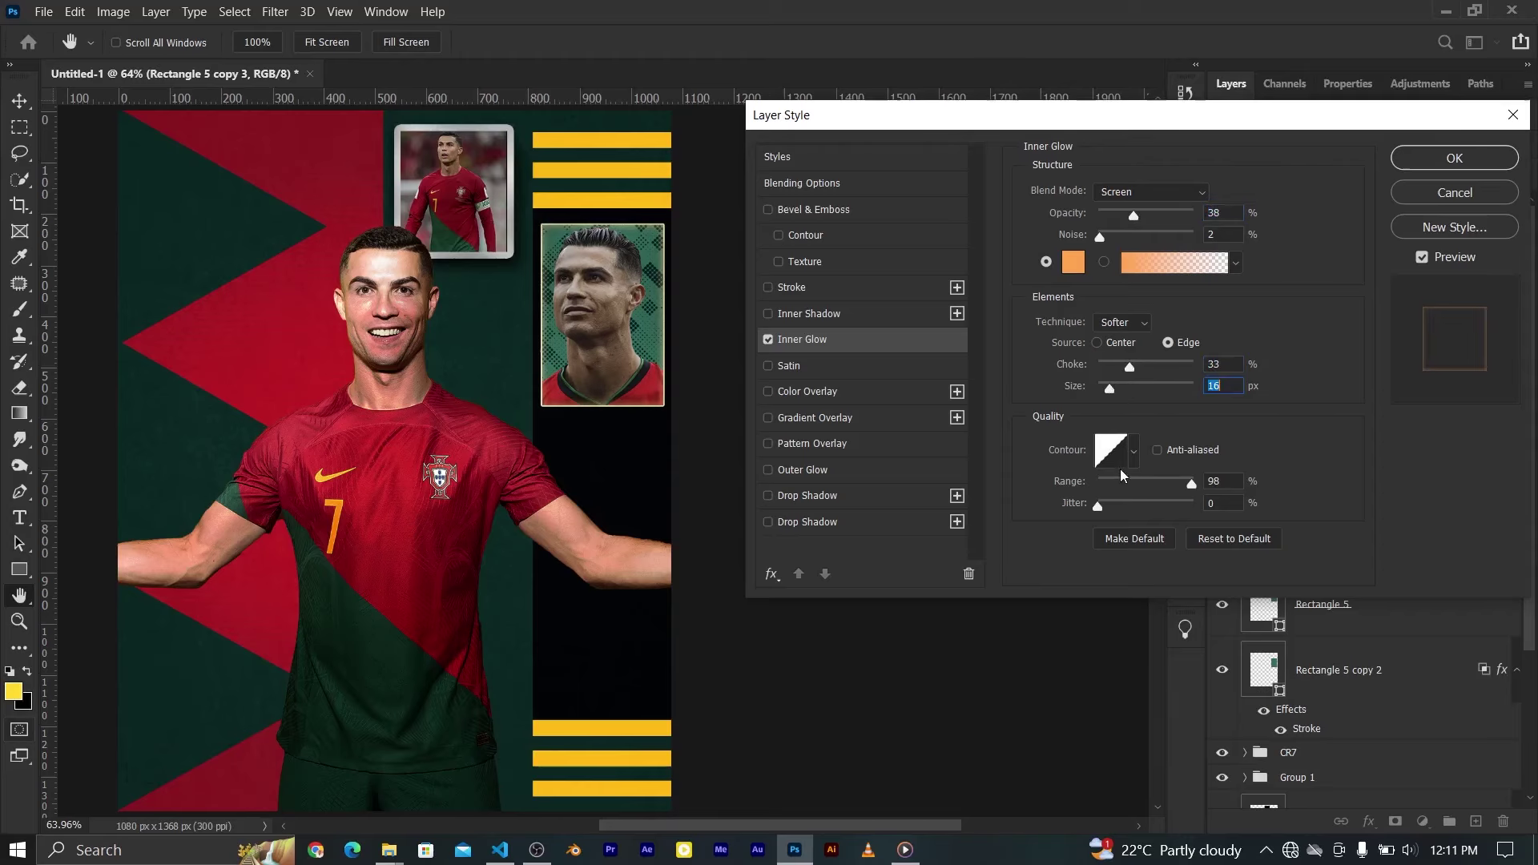
pyautogui.click(1426, 170)
pyautogui.press('v')
pyautogui.hotkey('ctrl', '-')
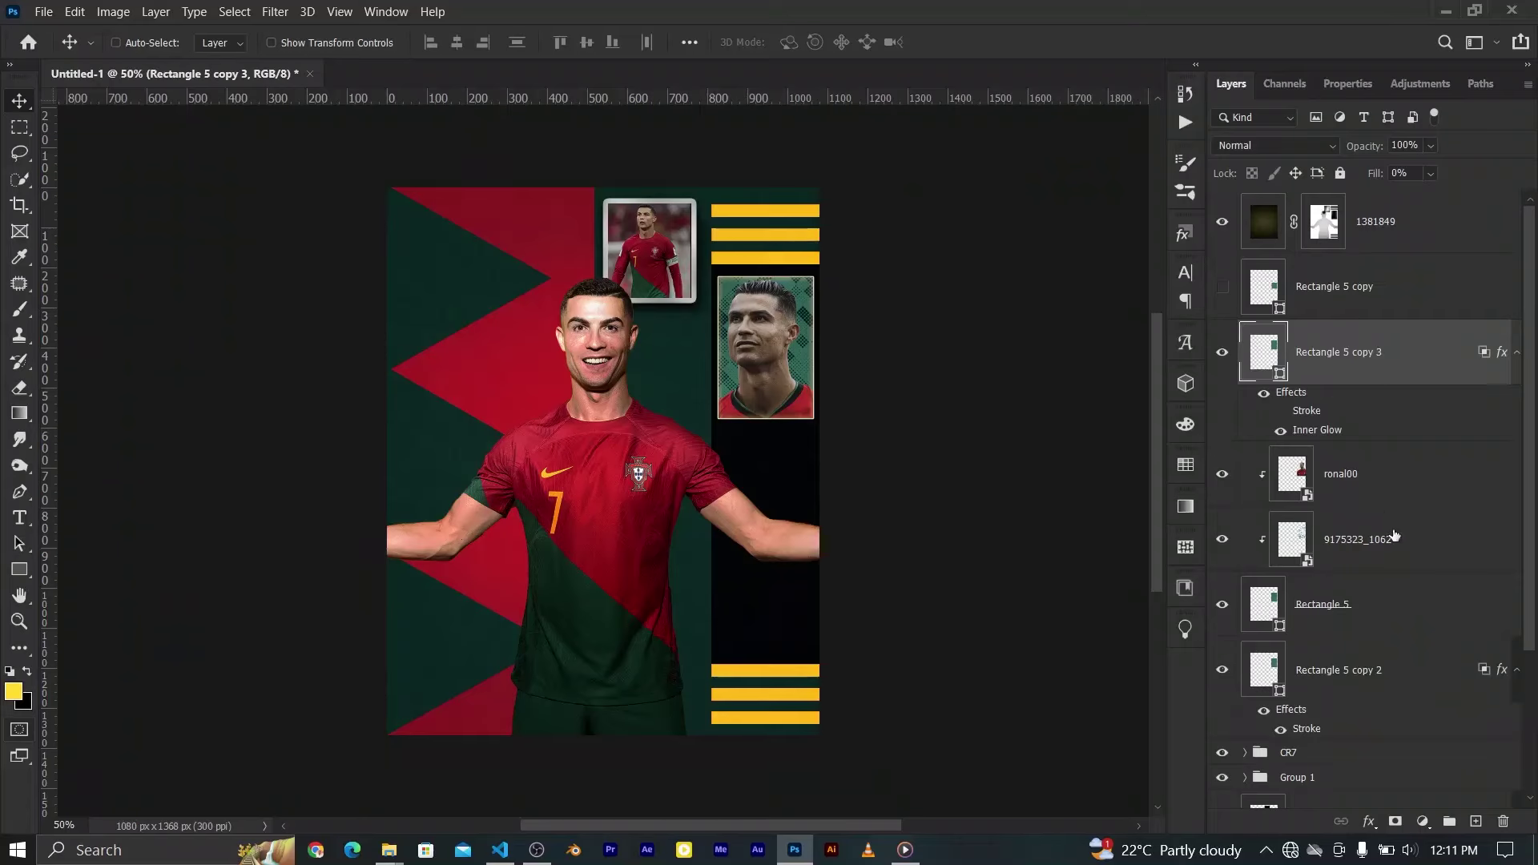
# Group the portrait frame layers, Rectangle 5 copy 3 through copy 2, as 'Wall poster 2'
pyautogui.click(1223, 612)
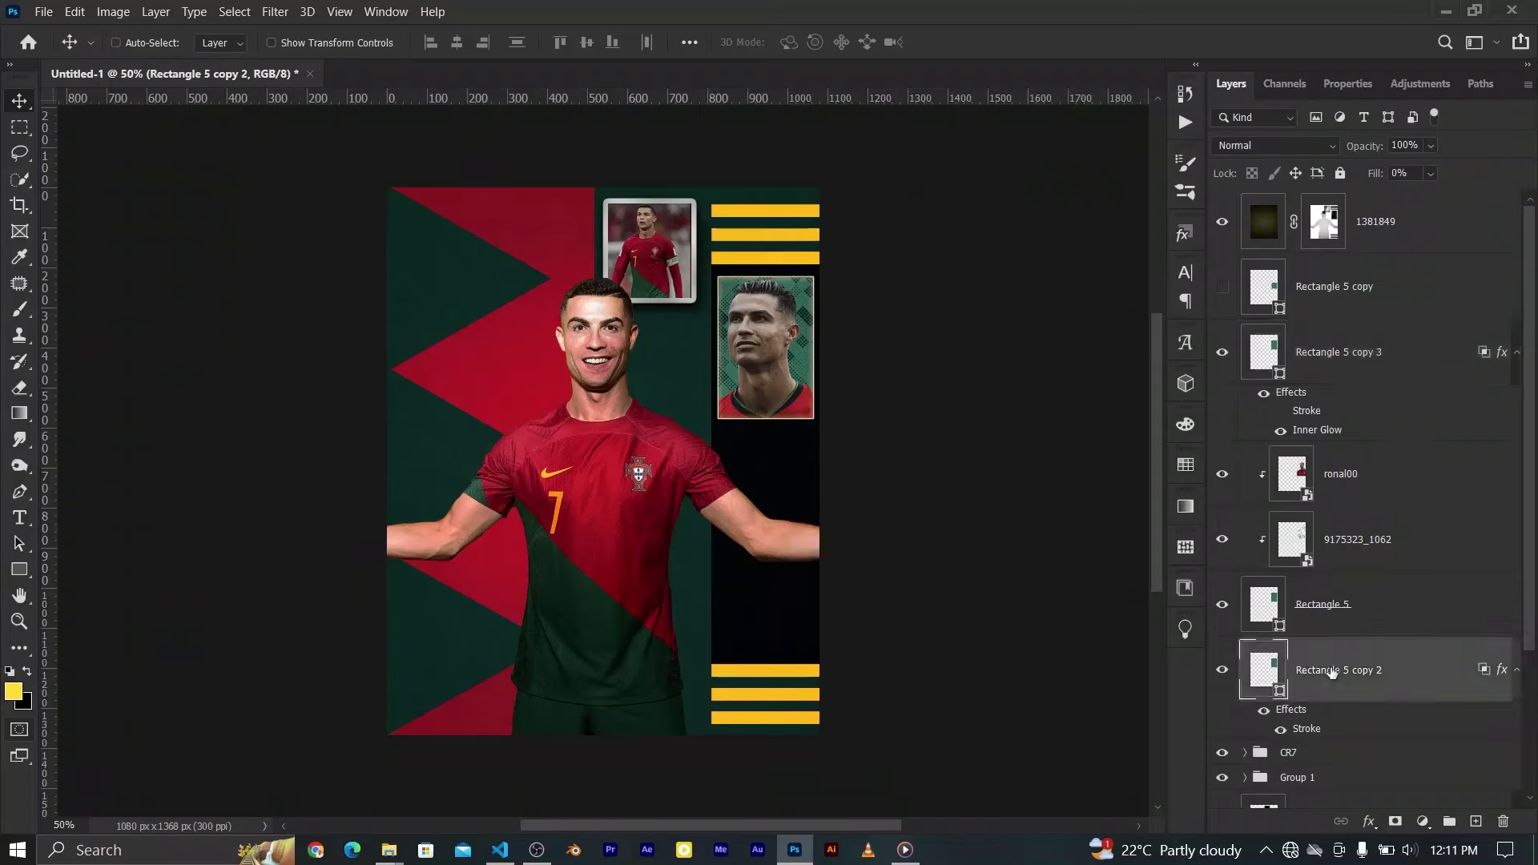
pyautogui.keyDown('shift'); pyautogui.click(1362, 673); pyautogui.keyUp('shift')
pyautogui.hotkey('ctrl', 'g')
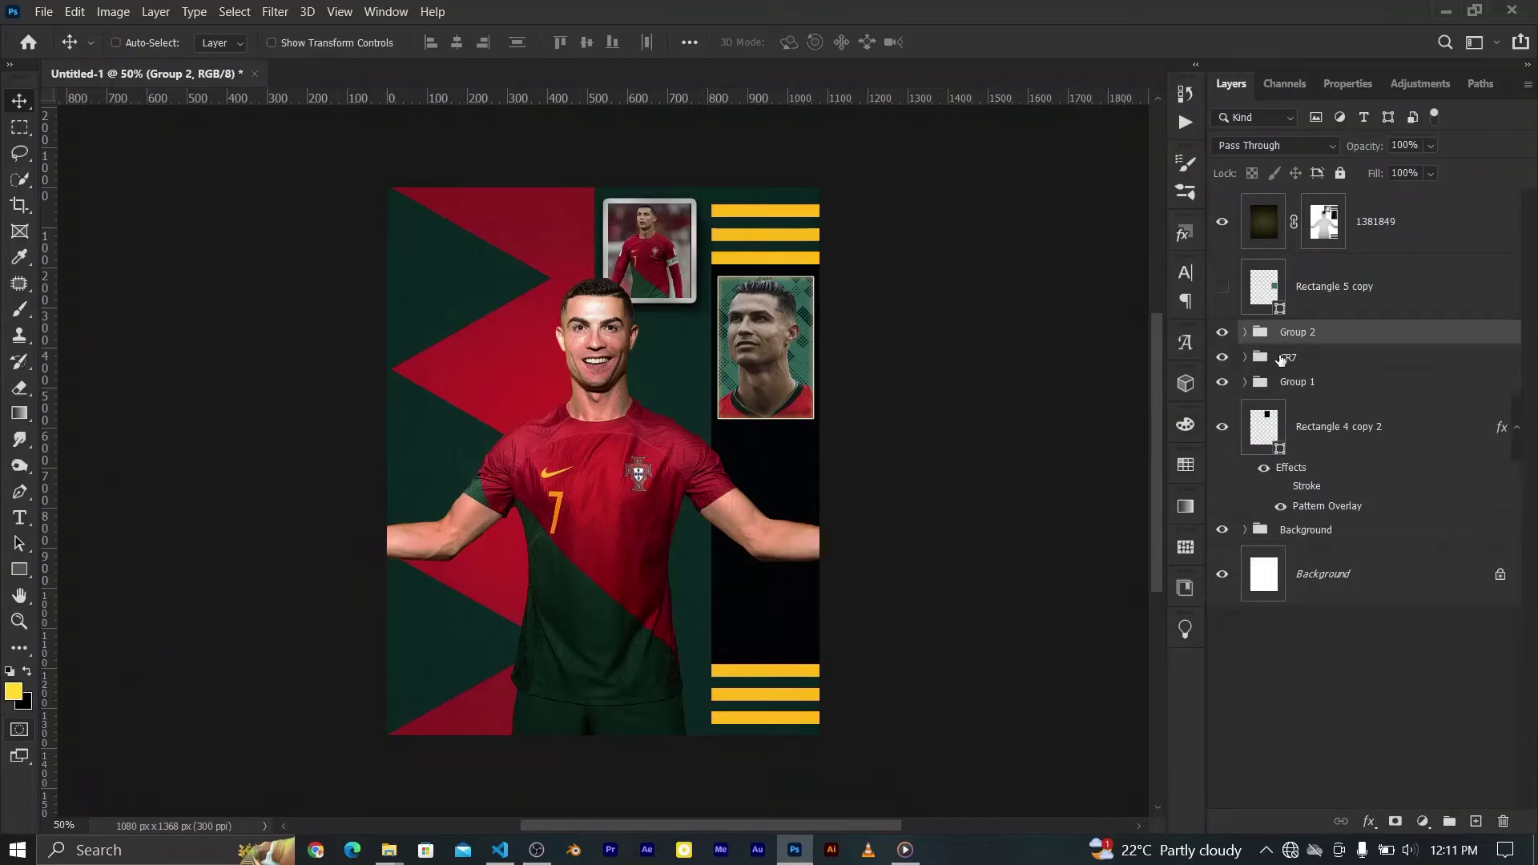
pyautogui.doubleClick(1297, 331)
pyautogui.write('P')
pyautogui.press('Return')
# Rename Group 1 to 'Wall poster 1'
pyautogui.doubleClick(1298, 382)
pyautogui.write('Wall')
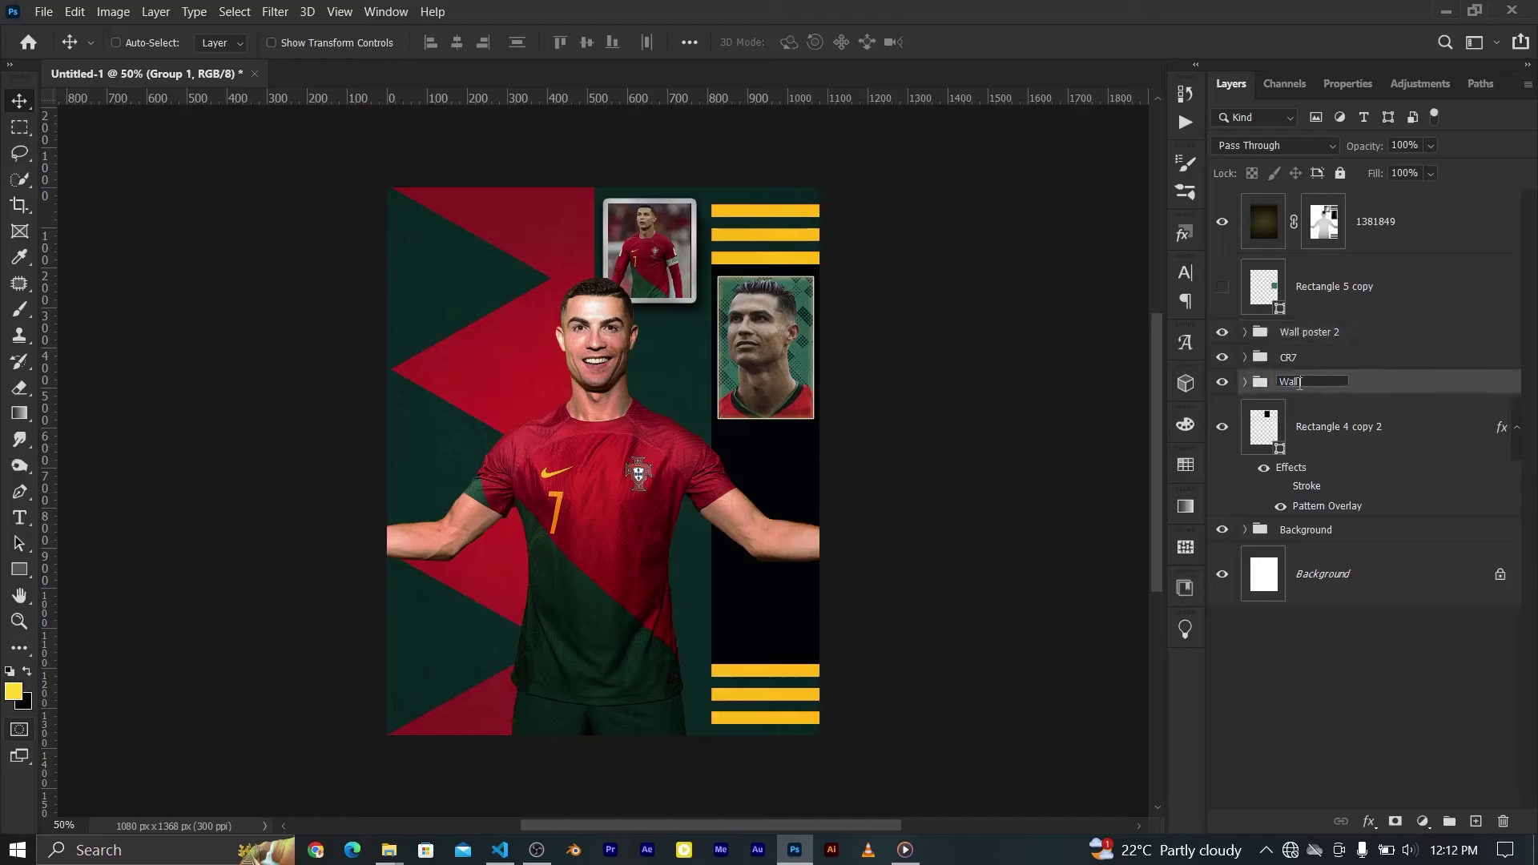
pyautogui.write(' poster 1')
pyautogui.press('Return')
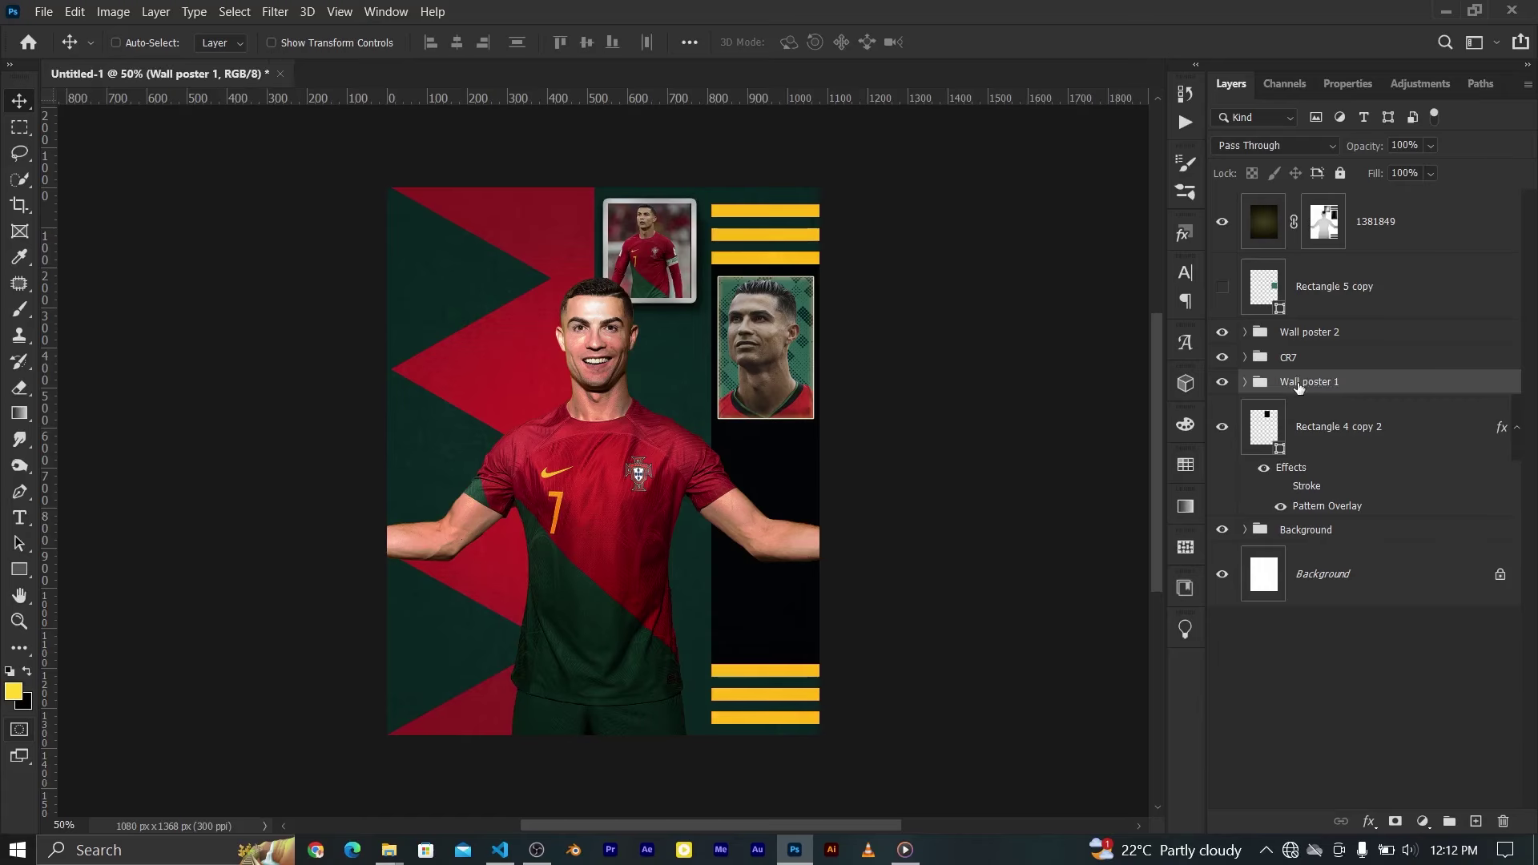
pyautogui.hotkey('alt', ']')
pyautogui.hotkey('alt', ']')
# Duplicate the Wall poster 2 group and position the copy lower, beneath CR7
pyautogui.moveTo(753, 486); pyautogui.dragTo(743, 544)
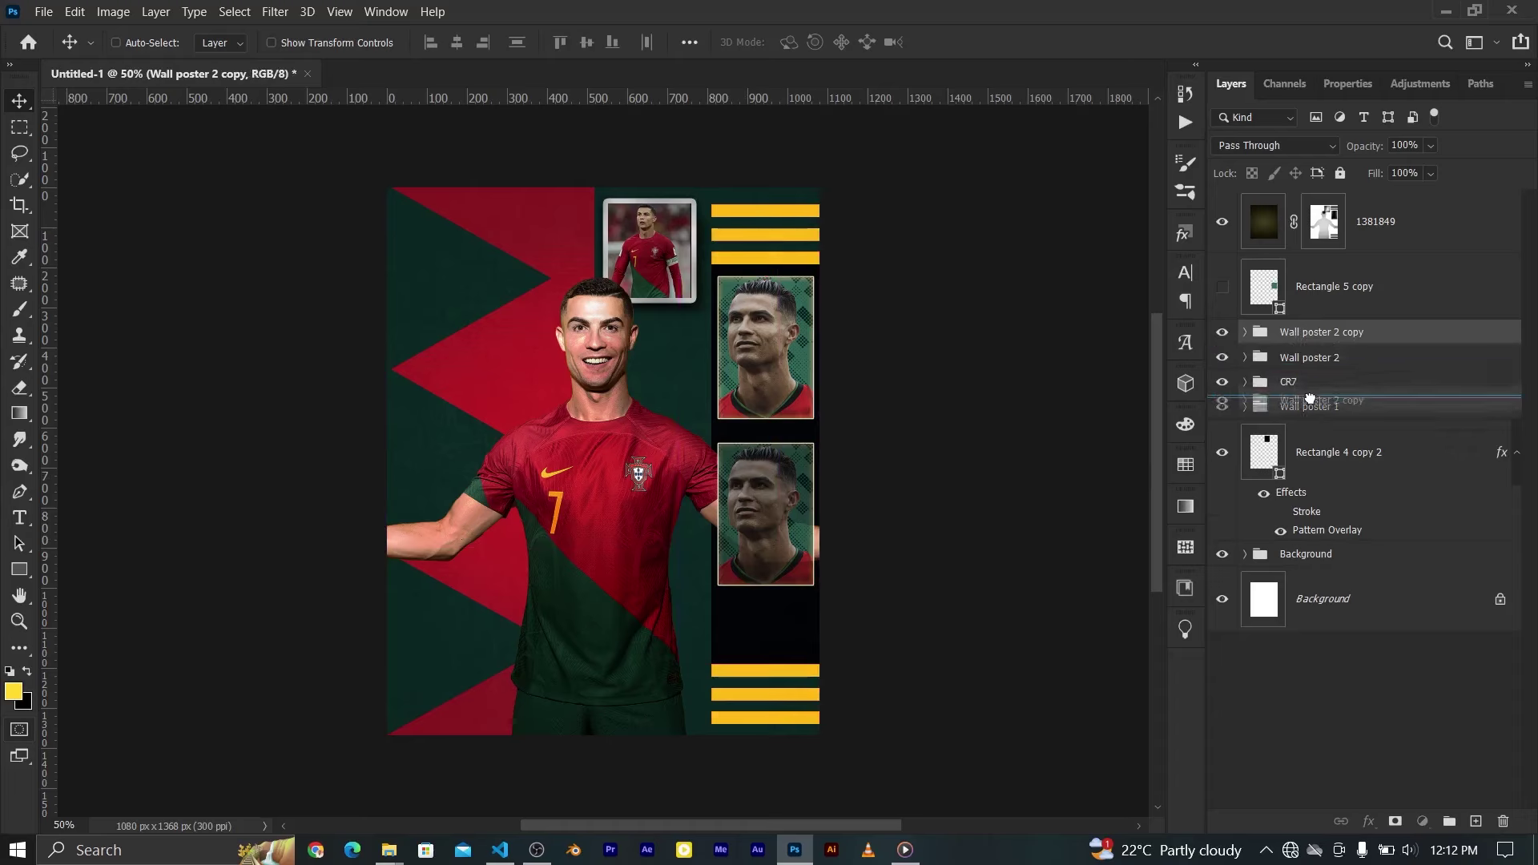
pyautogui.moveTo(1310, 332); pyautogui.dragTo(1310, 394)
pyautogui.moveTo(749, 526); pyautogui.dragTo(750, 589)
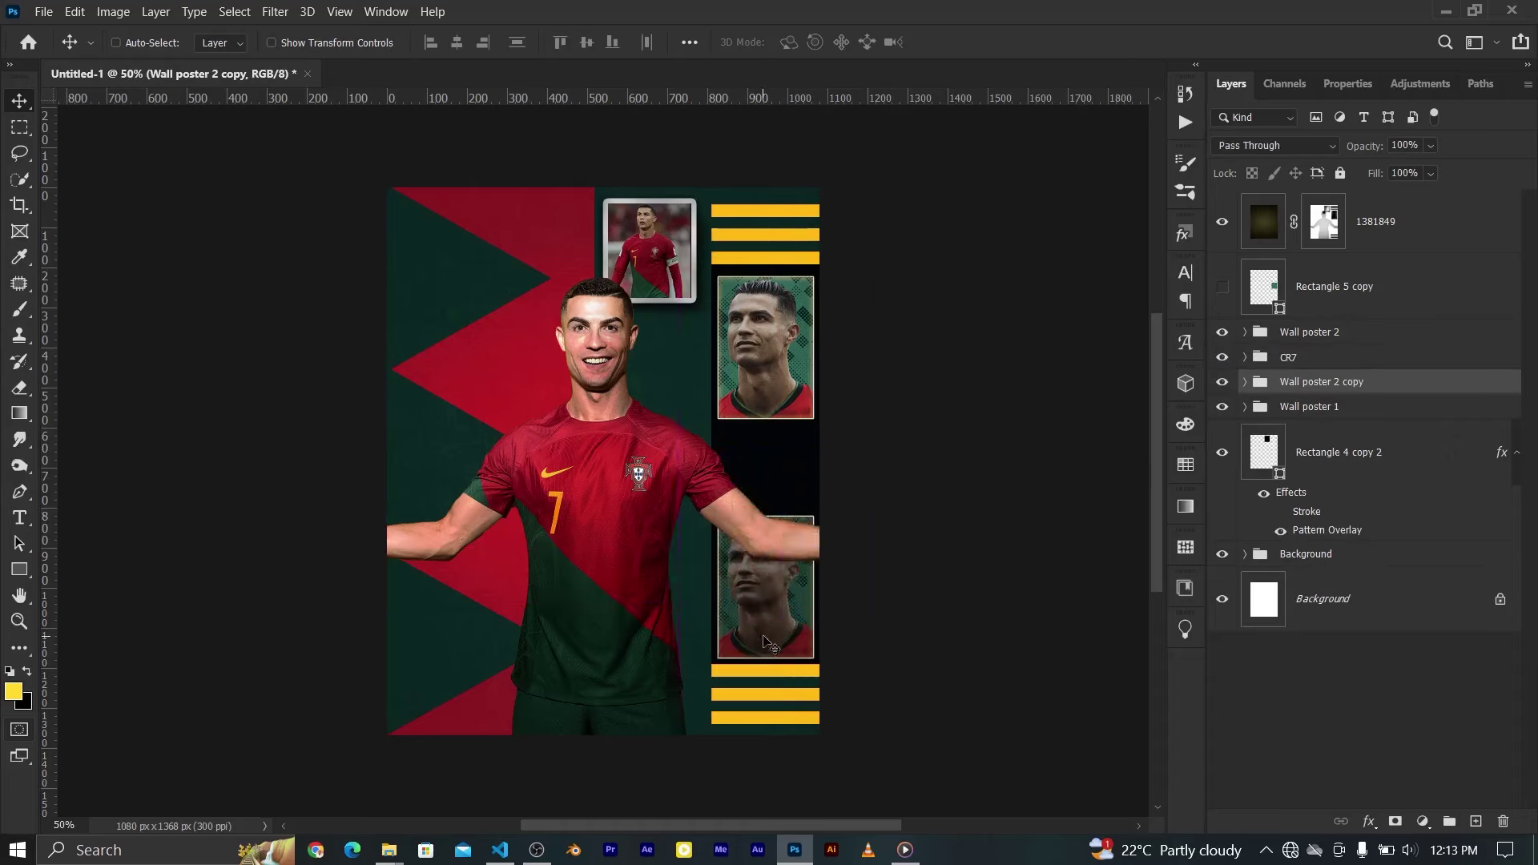
pyautogui.press('Down')
pyautogui.press('Down')
pyautogui.press('Down')
pyautogui.press('Down')
pyautogui.press('Down')
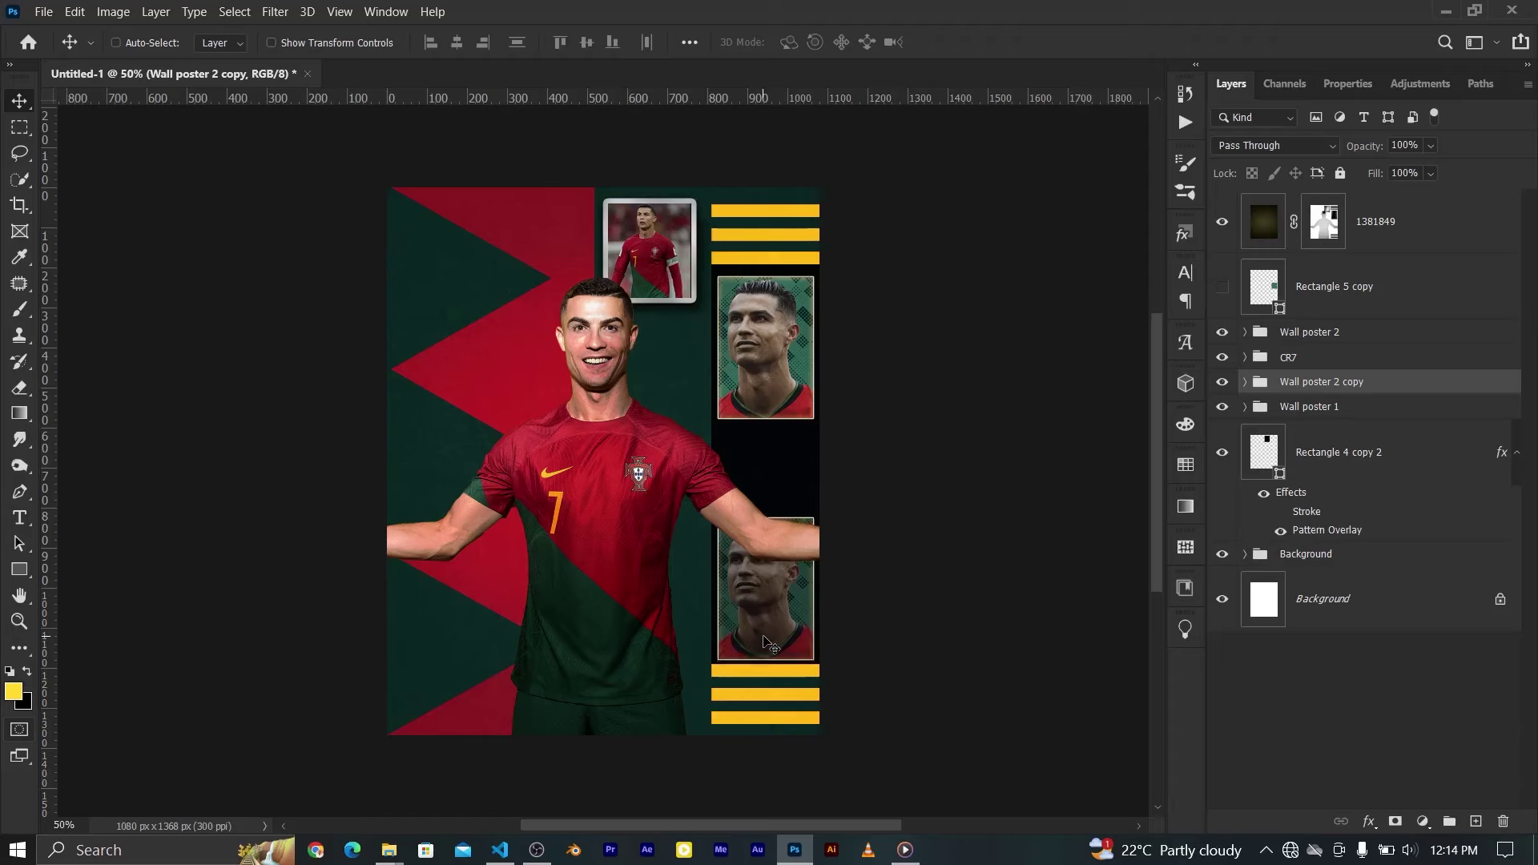
pyautogui.click(1245, 382)
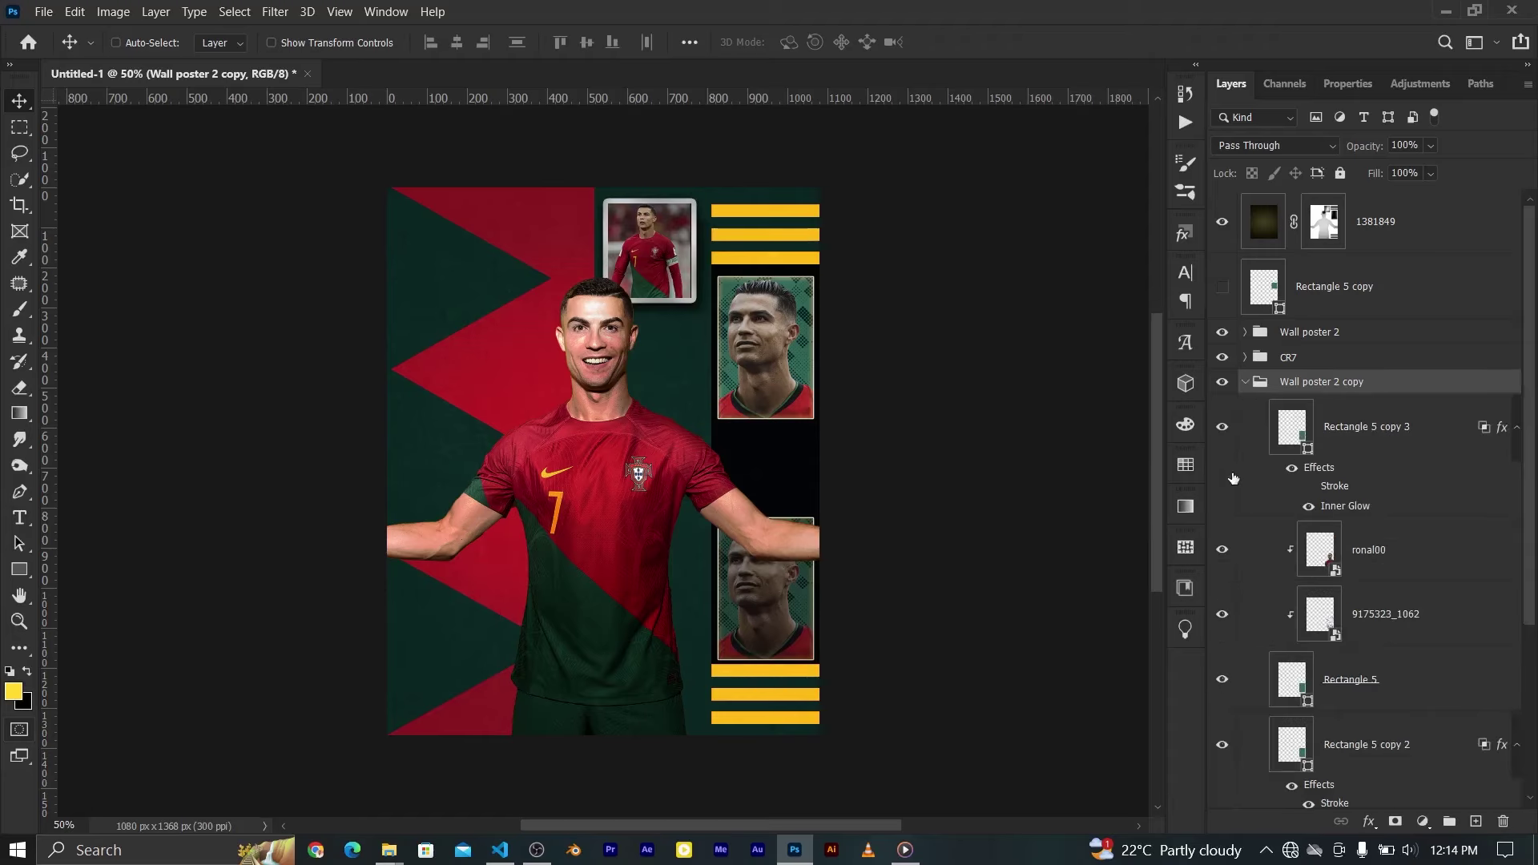
pyautogui.press('Up')
pyautogui.press('Up')
# Paint black on the 1381849 mask over the lower frame and place the ronaldo00444 photo
pyautogui.click(1325, 225)
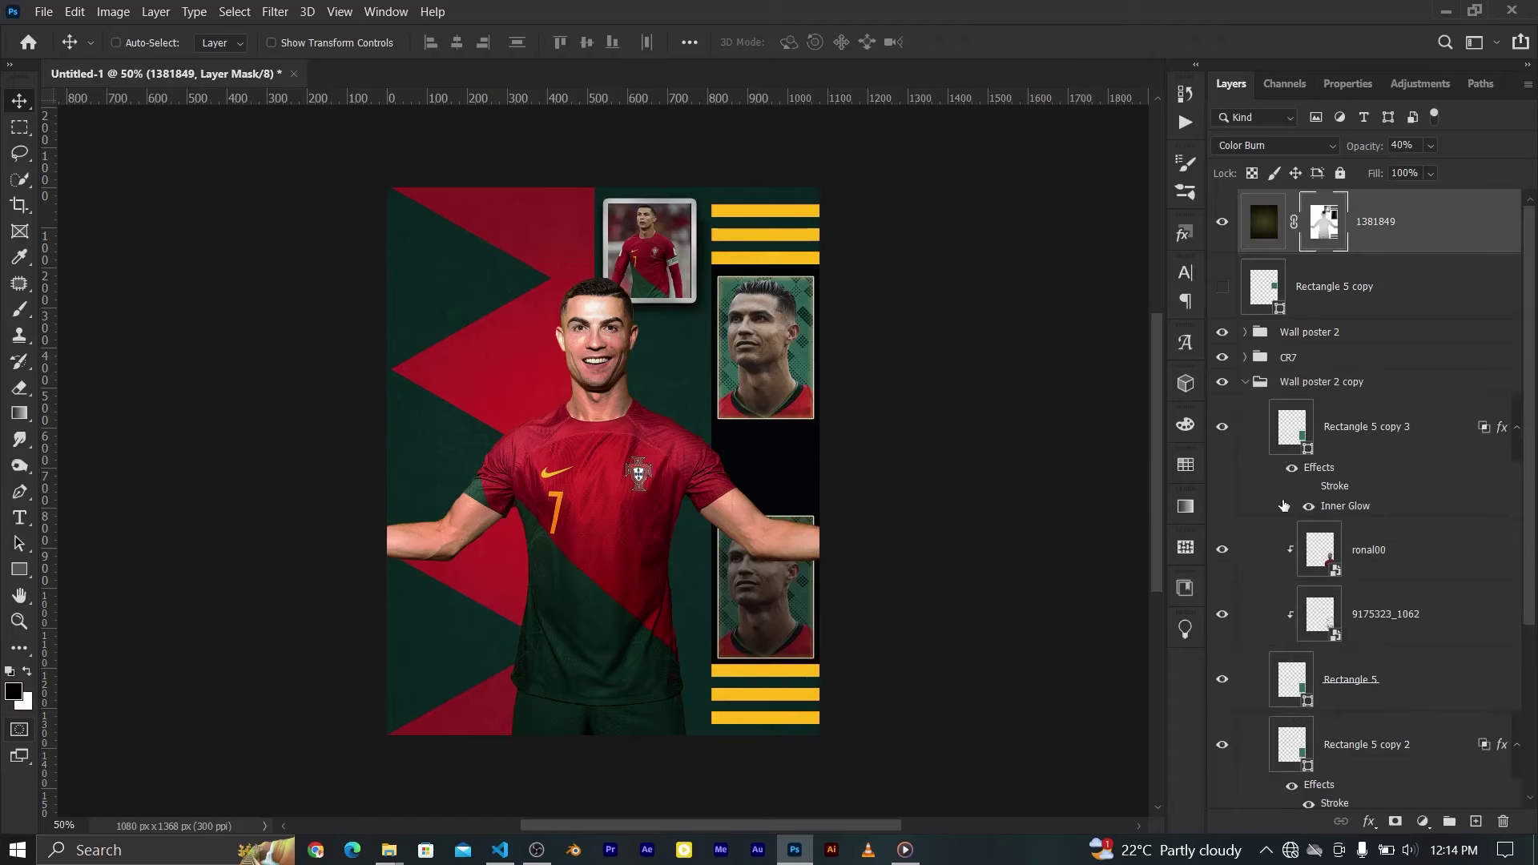
pyautogui.keyDown('ctrl'); pyautogui.click(1292, 428); pyautogui.keyUp('ctrl')
pyautogui.press('b')
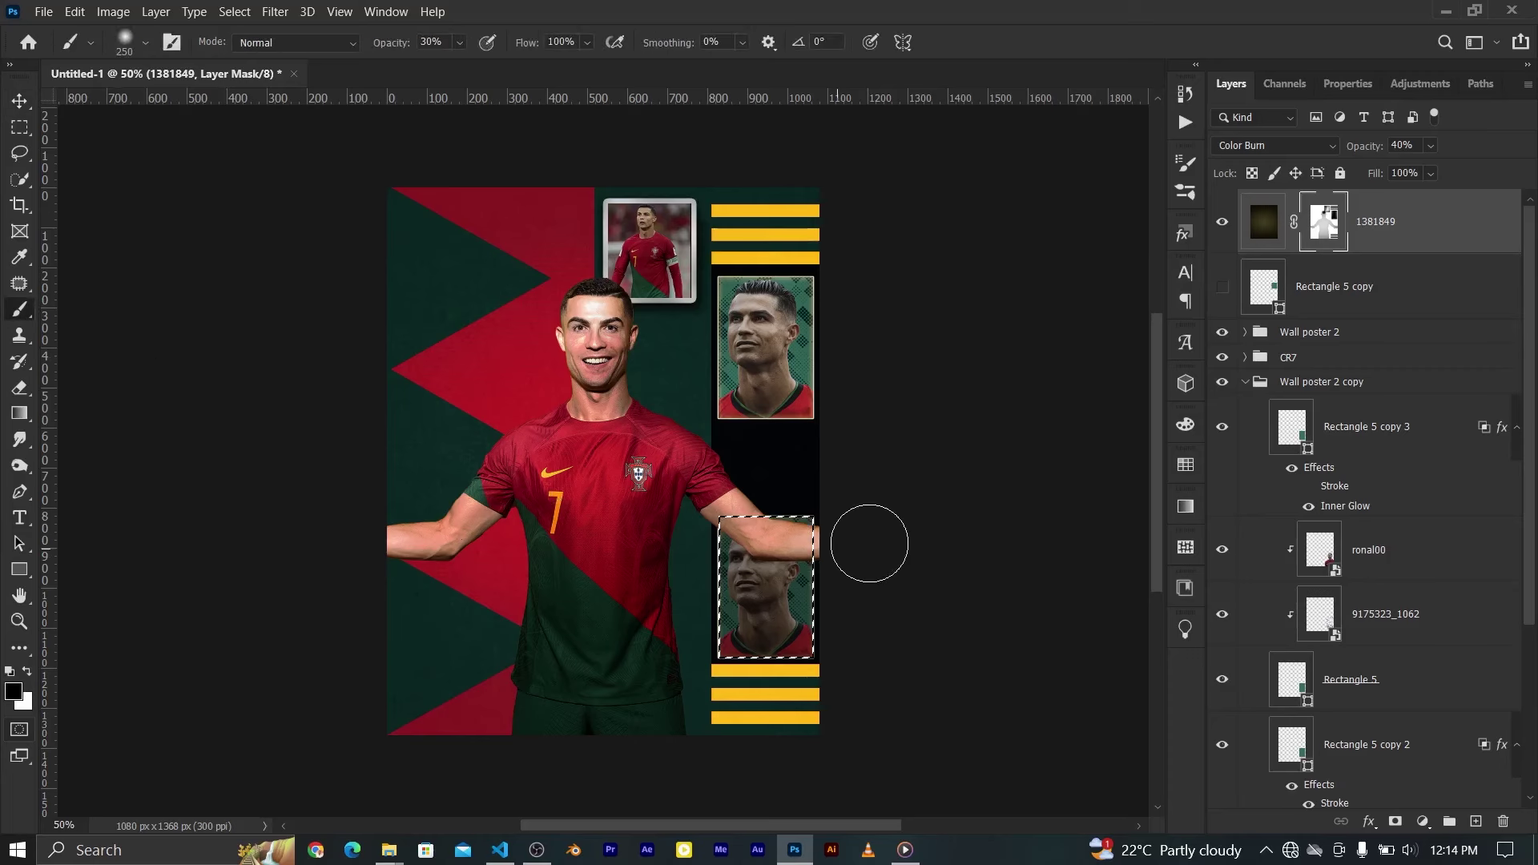
pyautogui.moveTo(810, 542); pyautogui.dragTo(761, 561)
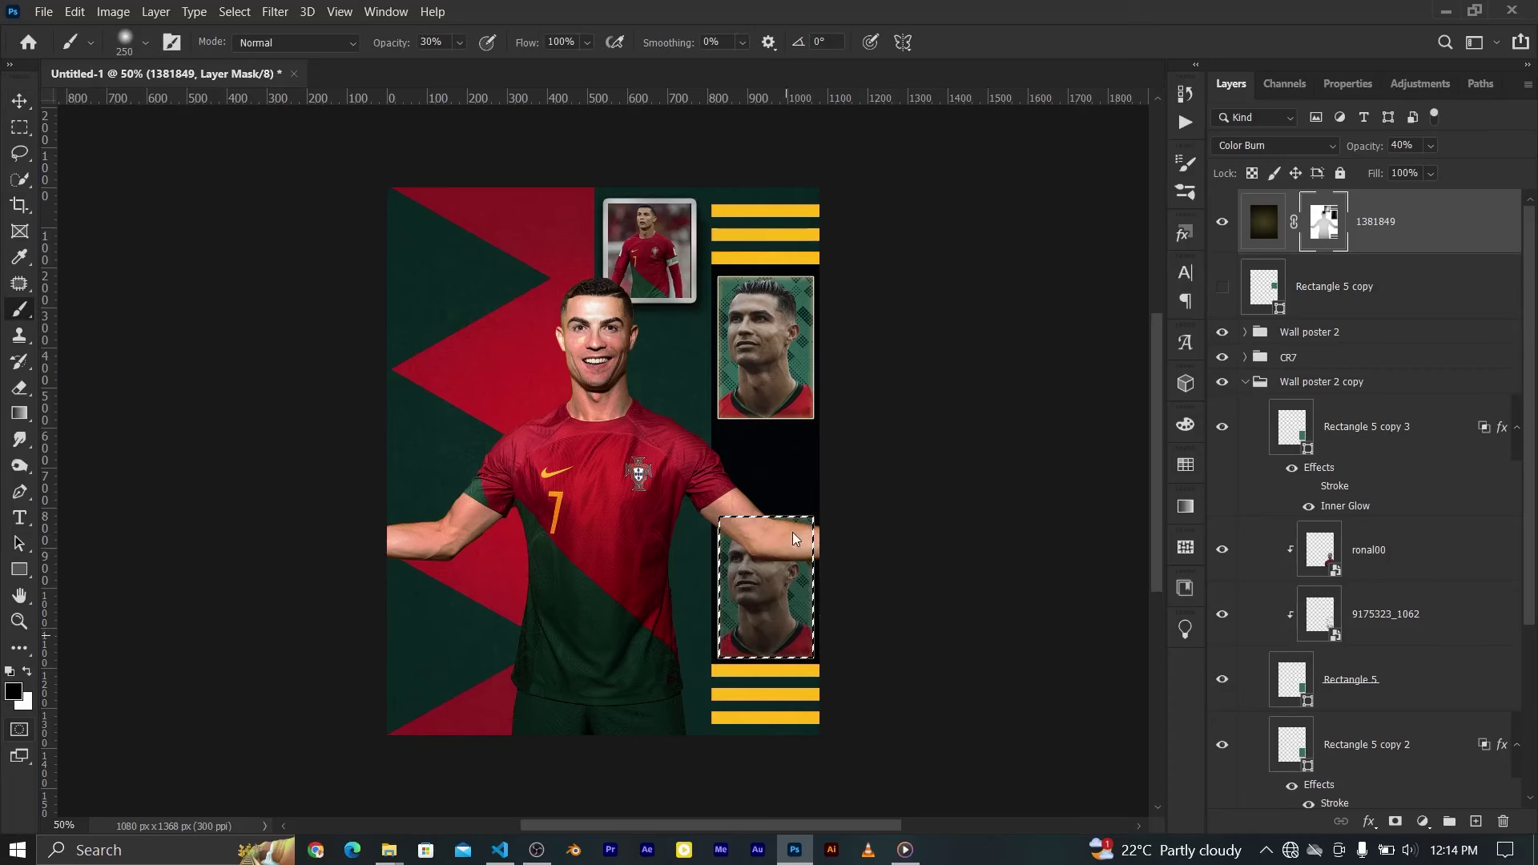
pyautogui.click(26, 113)
pyautogui.hotkey('ctrl', 'd')
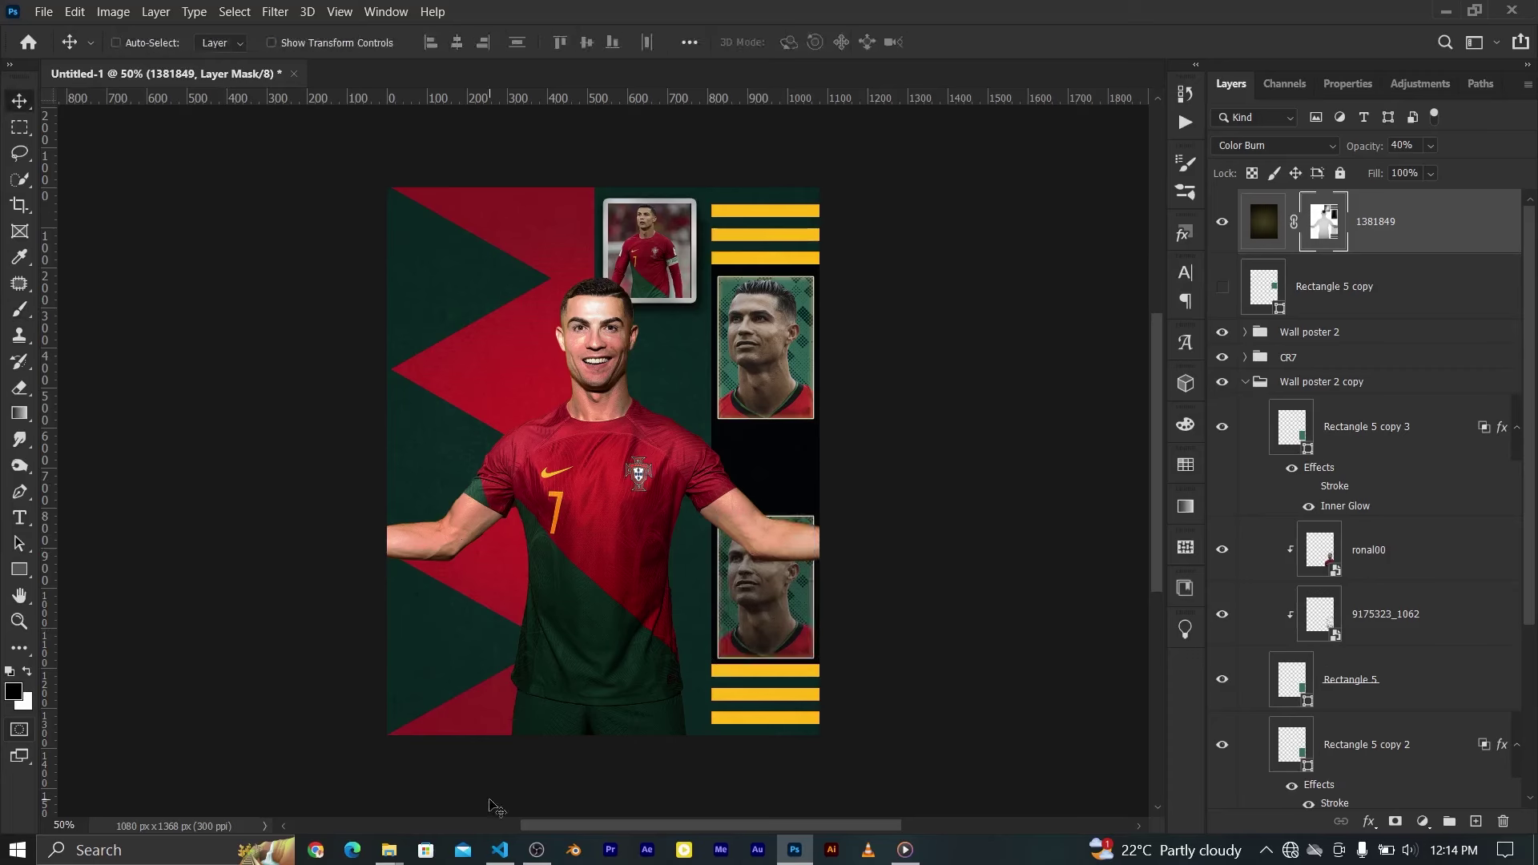
pyautogui.click(389, 849)
pyautogui.moveTo(687, 553)
pyautogui.mouseDown()
pyautogui.moveTo(777, 233)
pyautogui.moveTo(705, 419)
pyautogui.mouseUp()
# Scale the ronaldo00444 photo down to about 9% and align it over the lower frame
pyautogui.moveTo(609, 513); pyautogui.dragTo(756, 572)
pyautogui.moveTo(859, 440); pyautogui.dragTo(800, 493)
pyautogui.click(958, 41)
pyautogui.moveTo(762, 593); pyautogui.dragTo(765, 589)
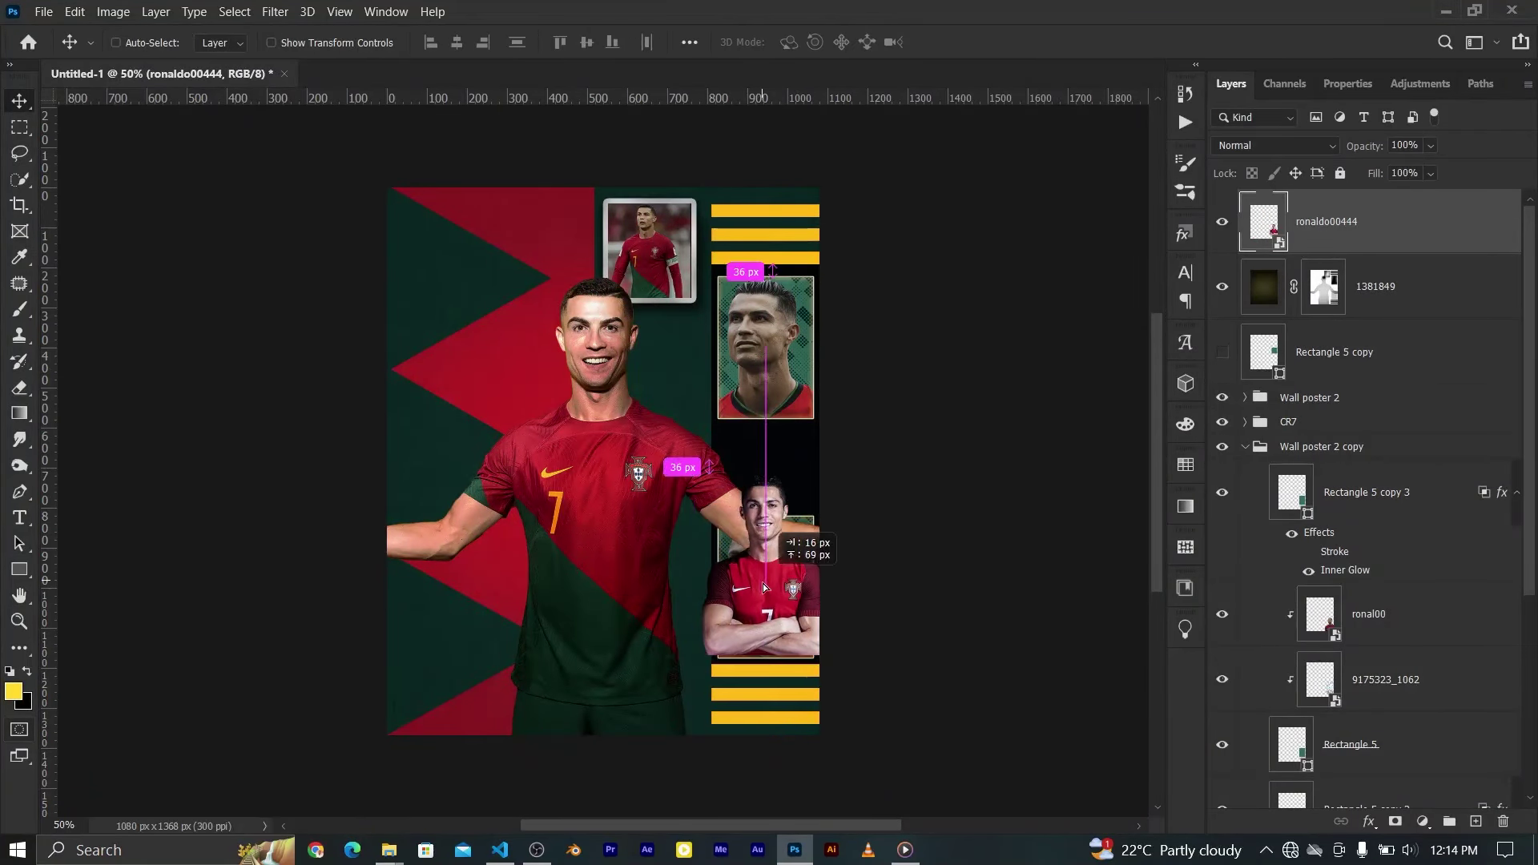
# Move ronaldo00444 into the copied frame group and delete the old ronal00 photo
pyautogui.moveTo(1327, 221); pyautogui.dragTo(1342, 553)
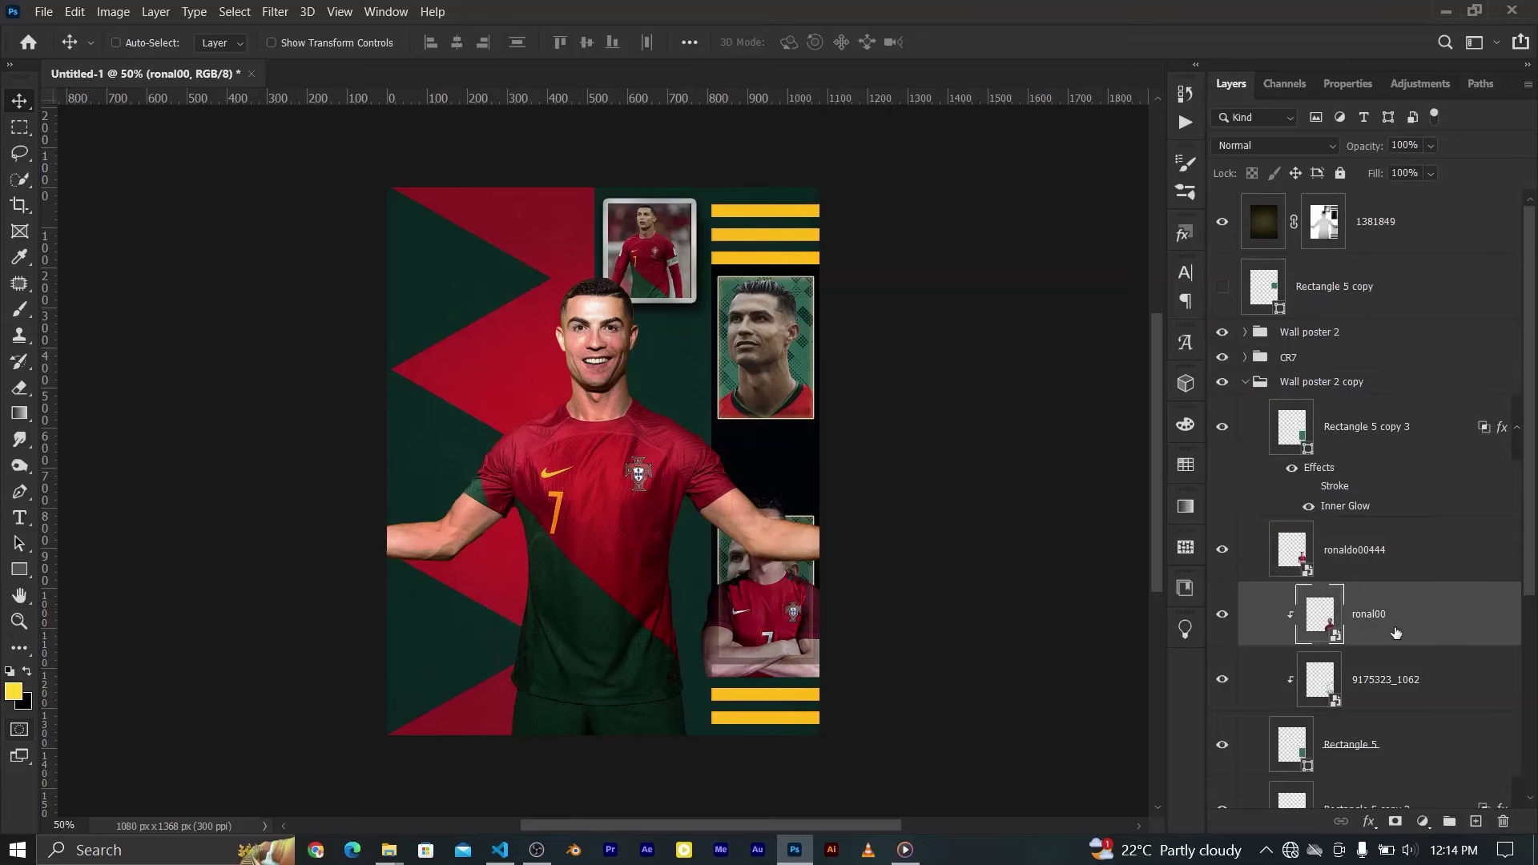
pyautogui.press('Delete')
pyautogui.click(1354, 549)
pyautogui.hotkey('ctrl', 'z')
pyautogui.rightClick(1373, 627)
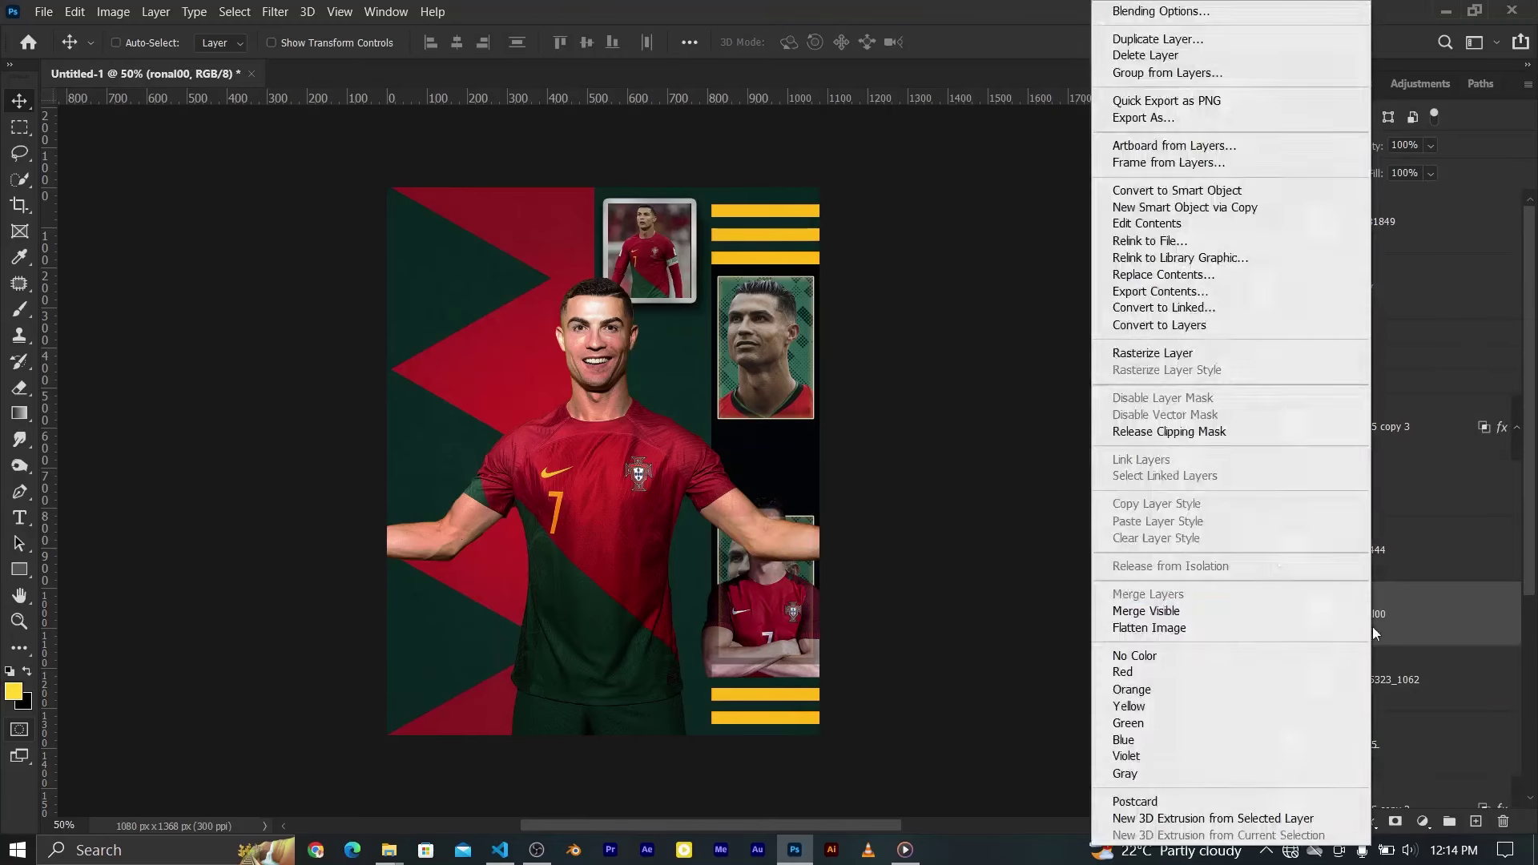
pyautogui.click(1343, 588)
pyautogui.click(1223, 614)
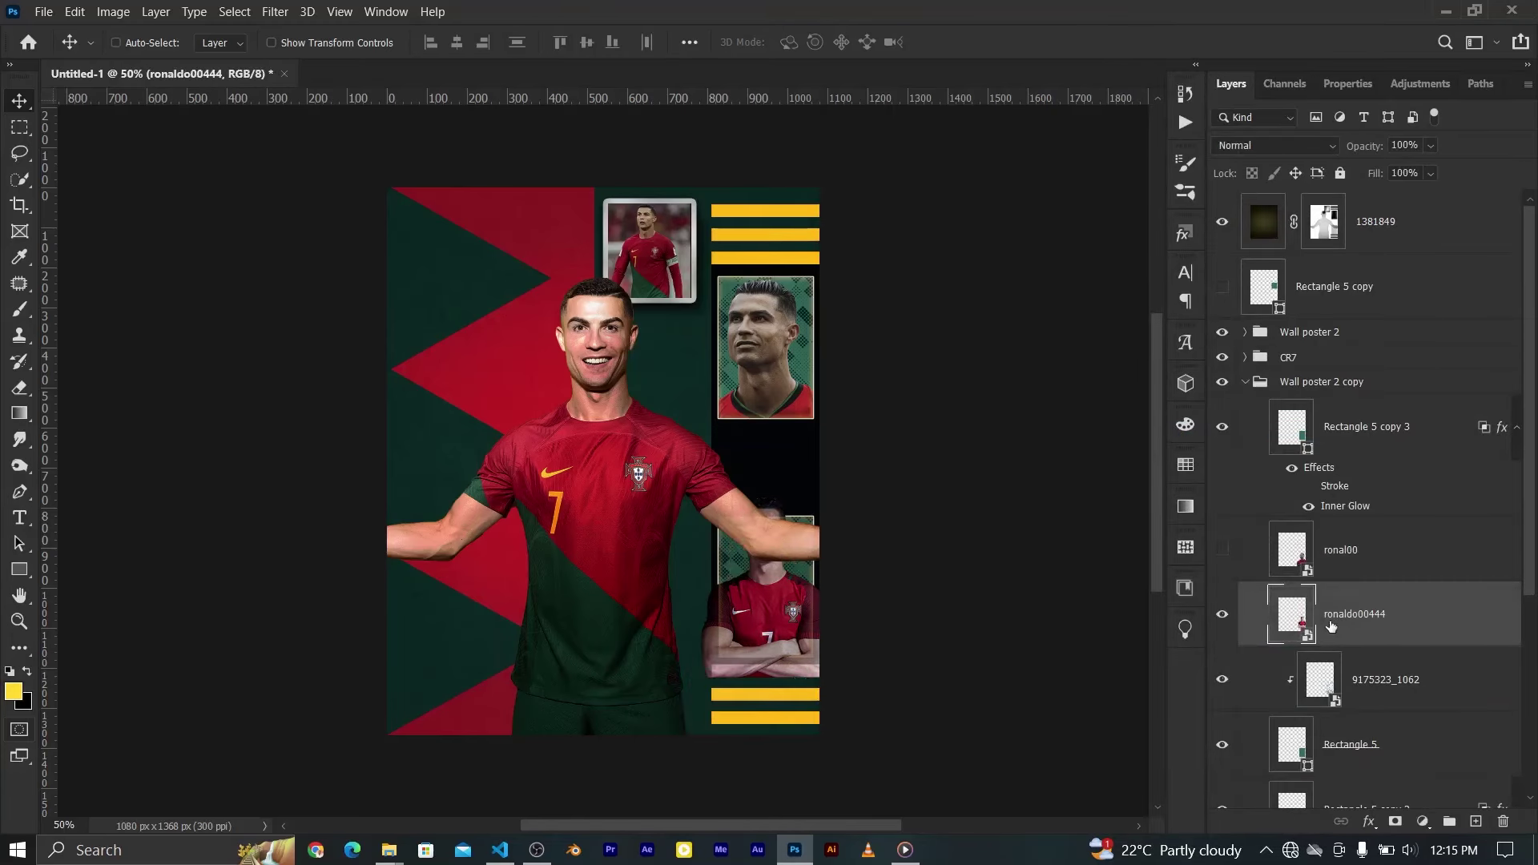
pyautogui.press('Delete')
# Clip the new photo into the lower frame and position it so his face shows
pyautogui.hotkey('ctrl', 'alt', 'g')
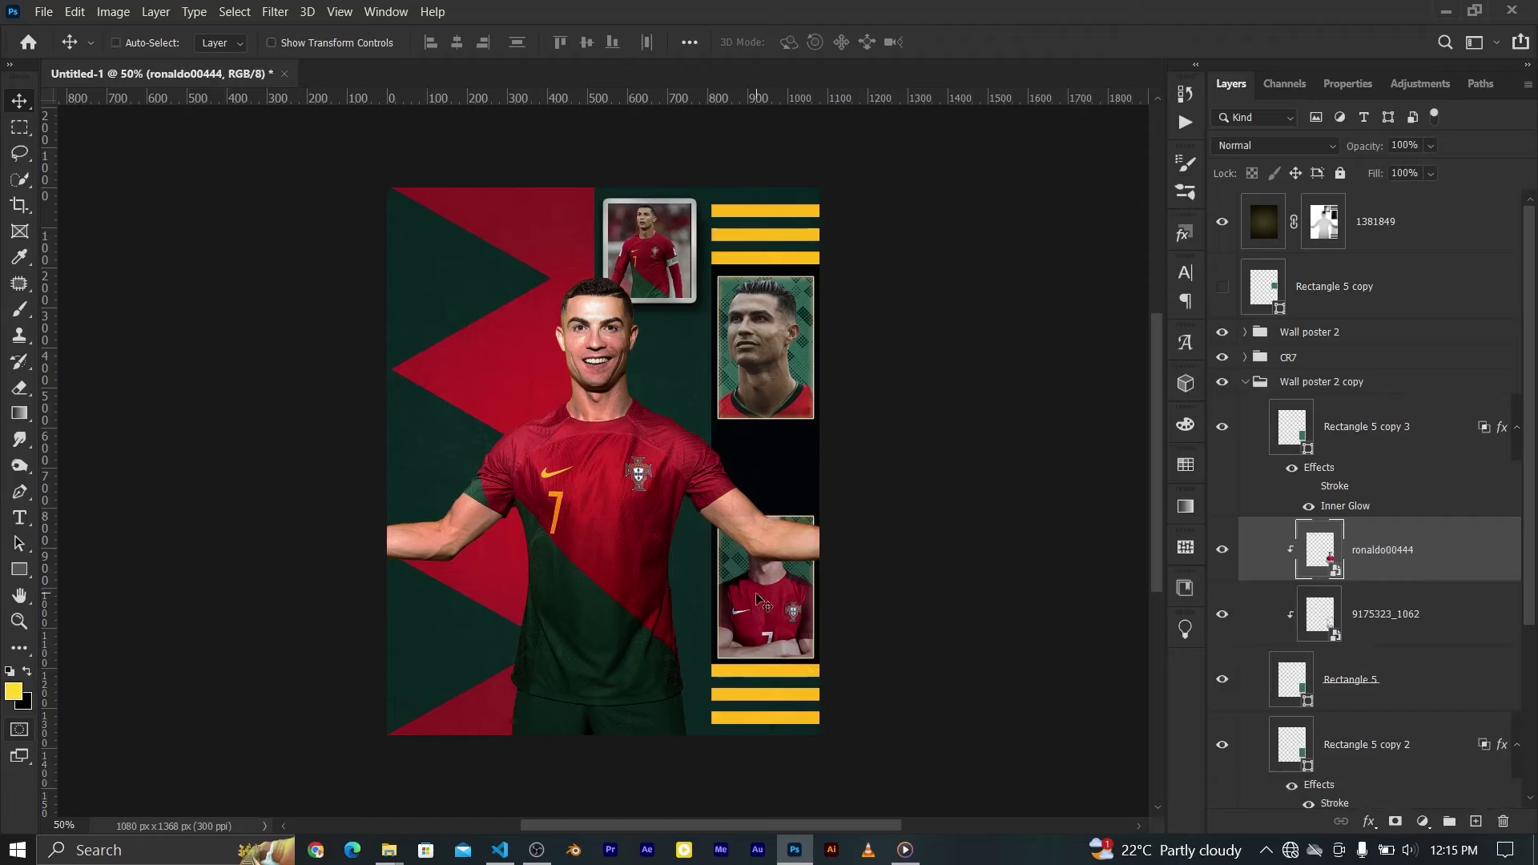
pyautogui.moveTo(757, 599); pyautogui.dragTo(769, 648)
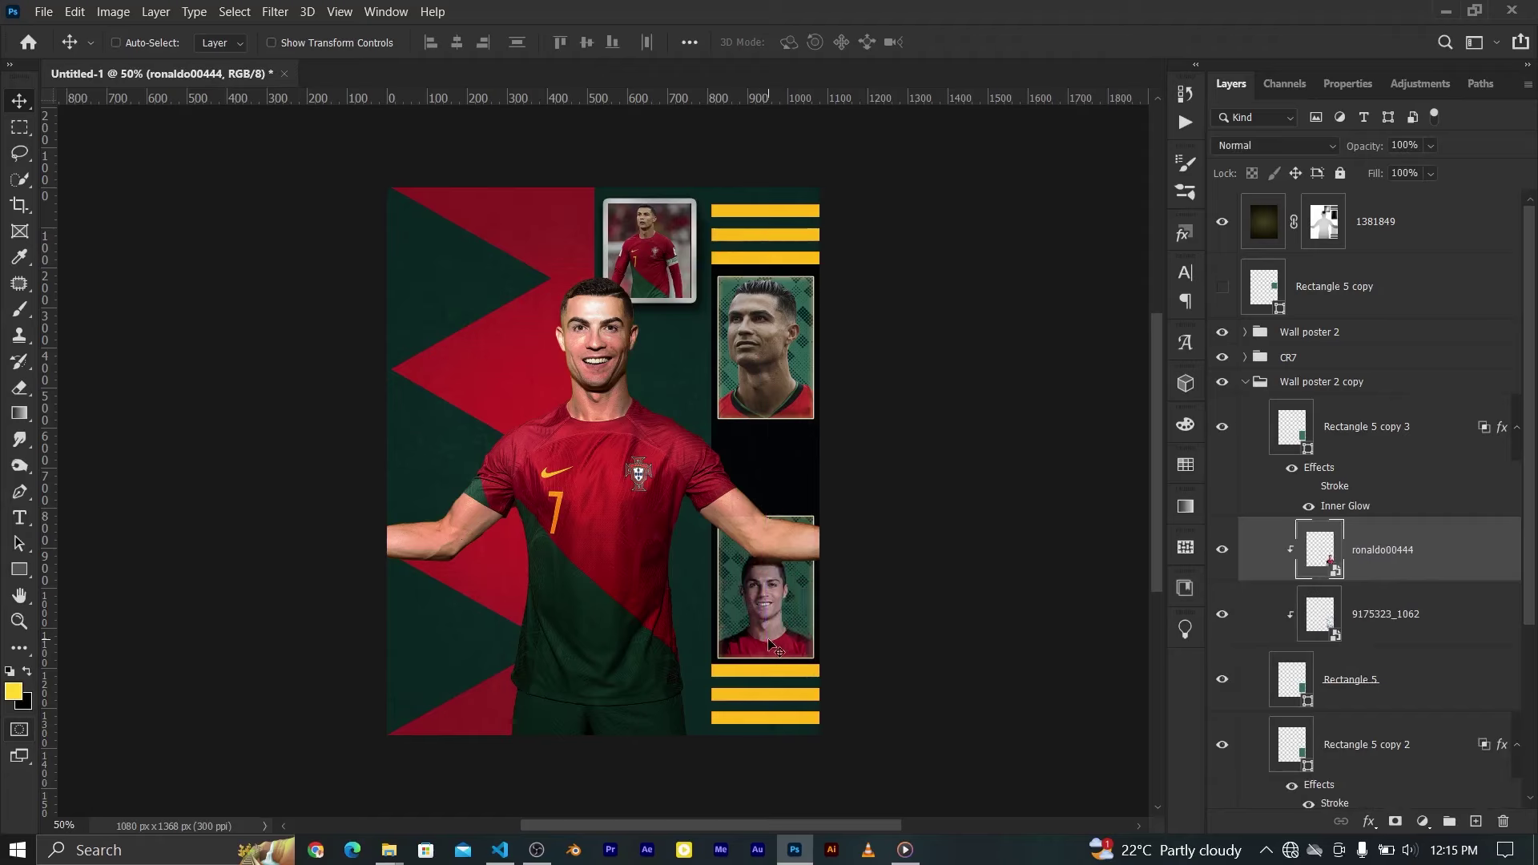
pyautogui.hotkey('shift', 'Up')
pyautogui.hotkey('shift', 'Up')
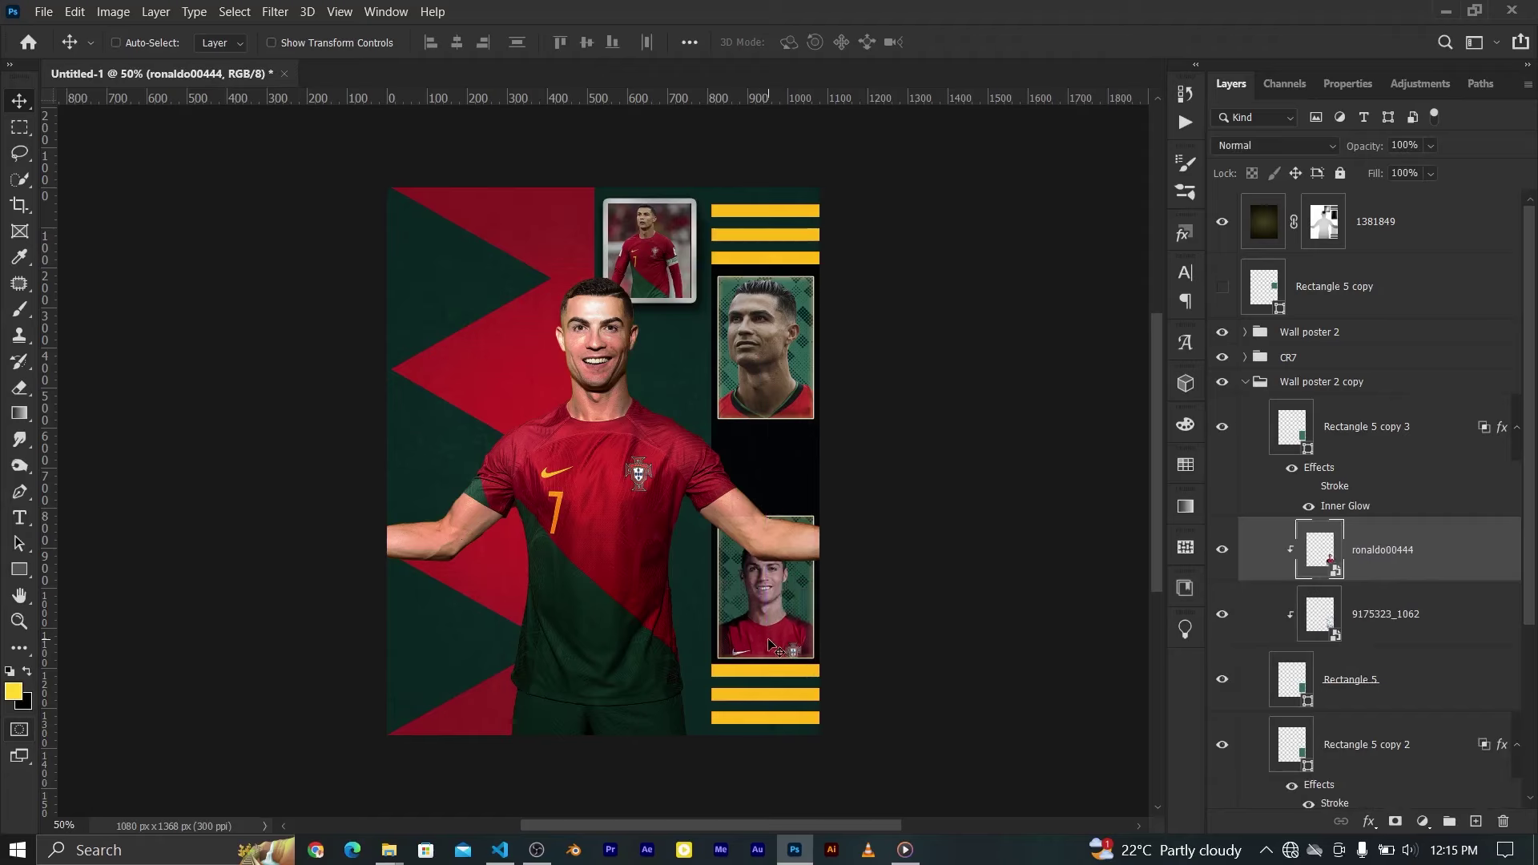
pyautogui.click(1324, 221)
pyautogui.press('d')
pyautogui.press('b')
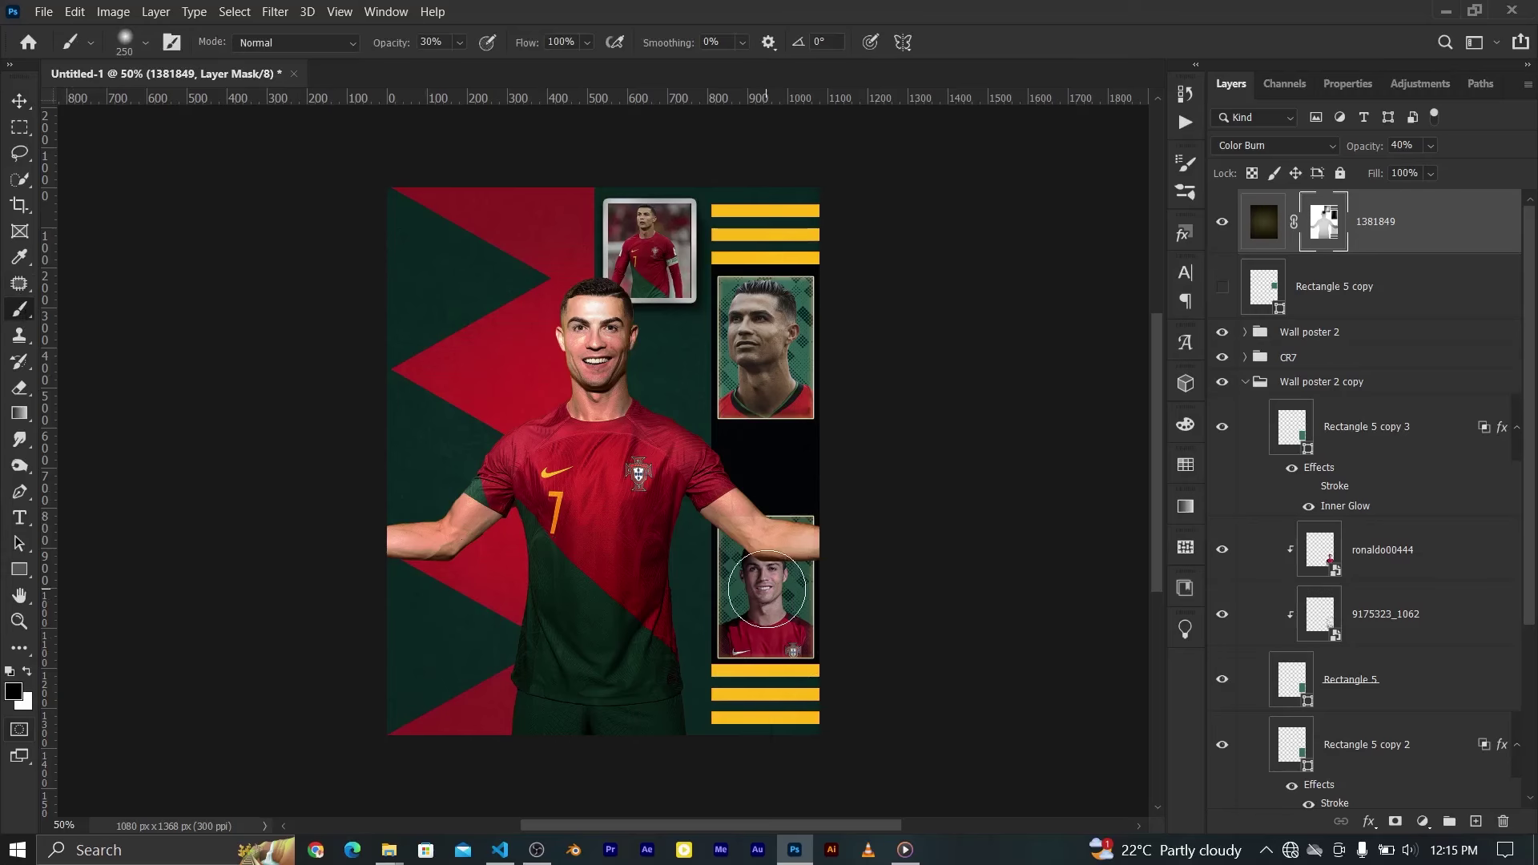
pyautogui.press('v')
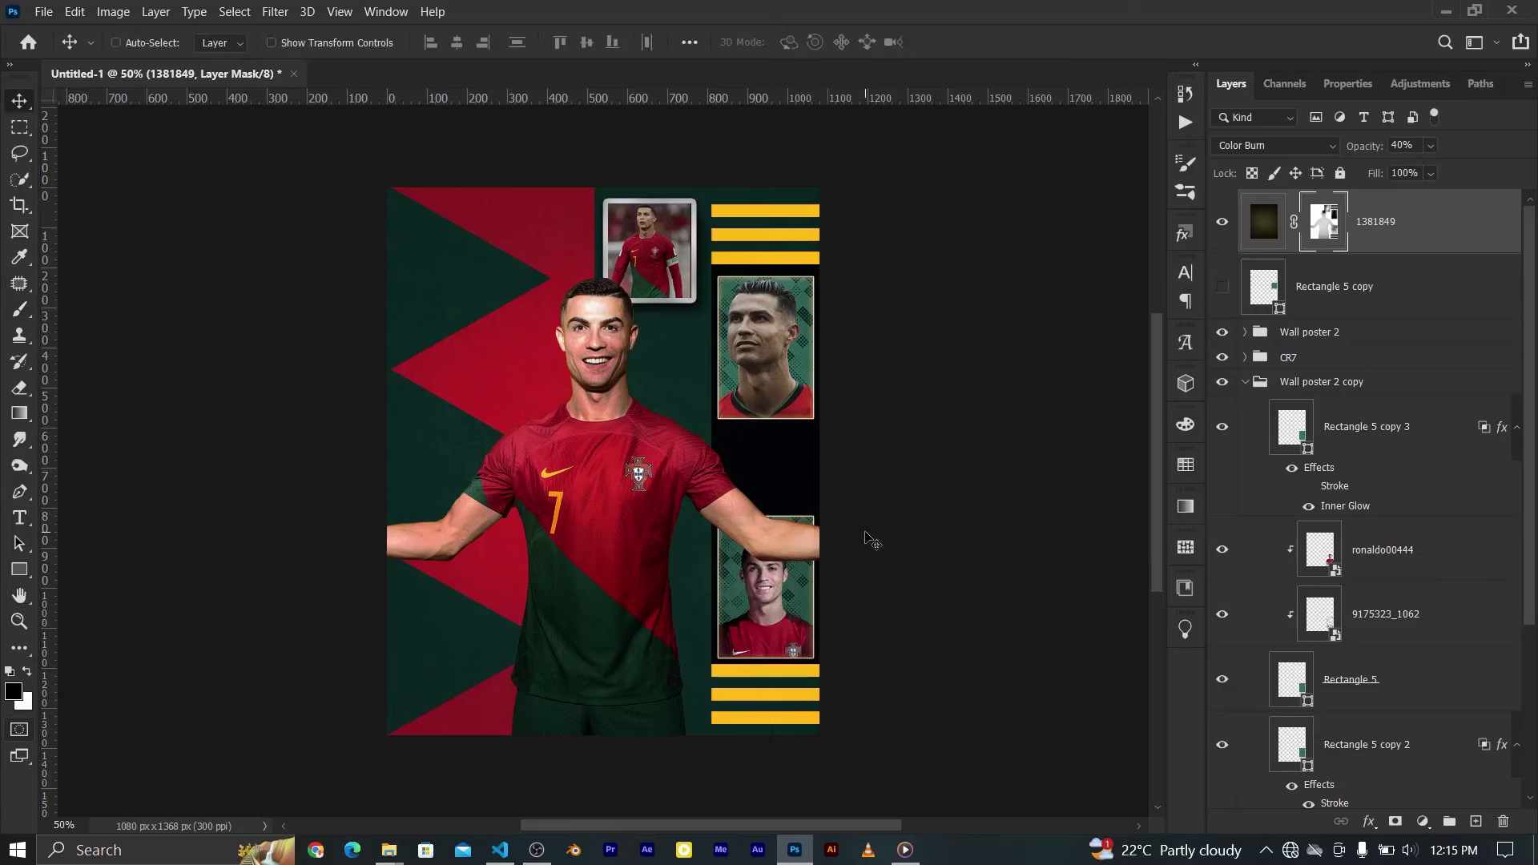
# Delete the unused hidden Rectangle 5 copy layer and touch up the texture mask
pyautogui.scroll(2, 936, 430)
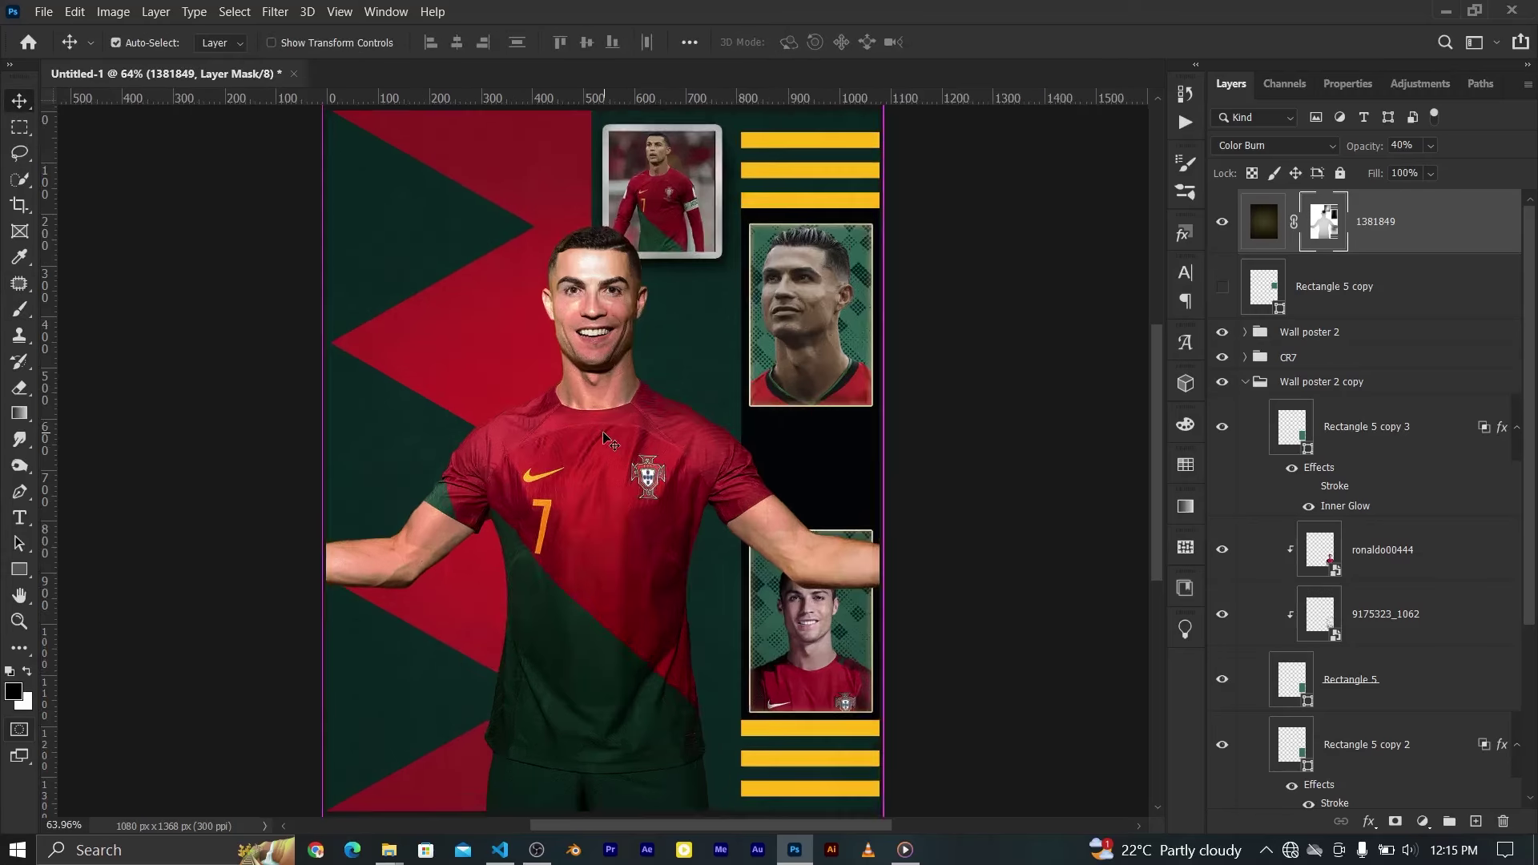
pyautogui.click(1264, 301)
pyautogui.press('Delete')
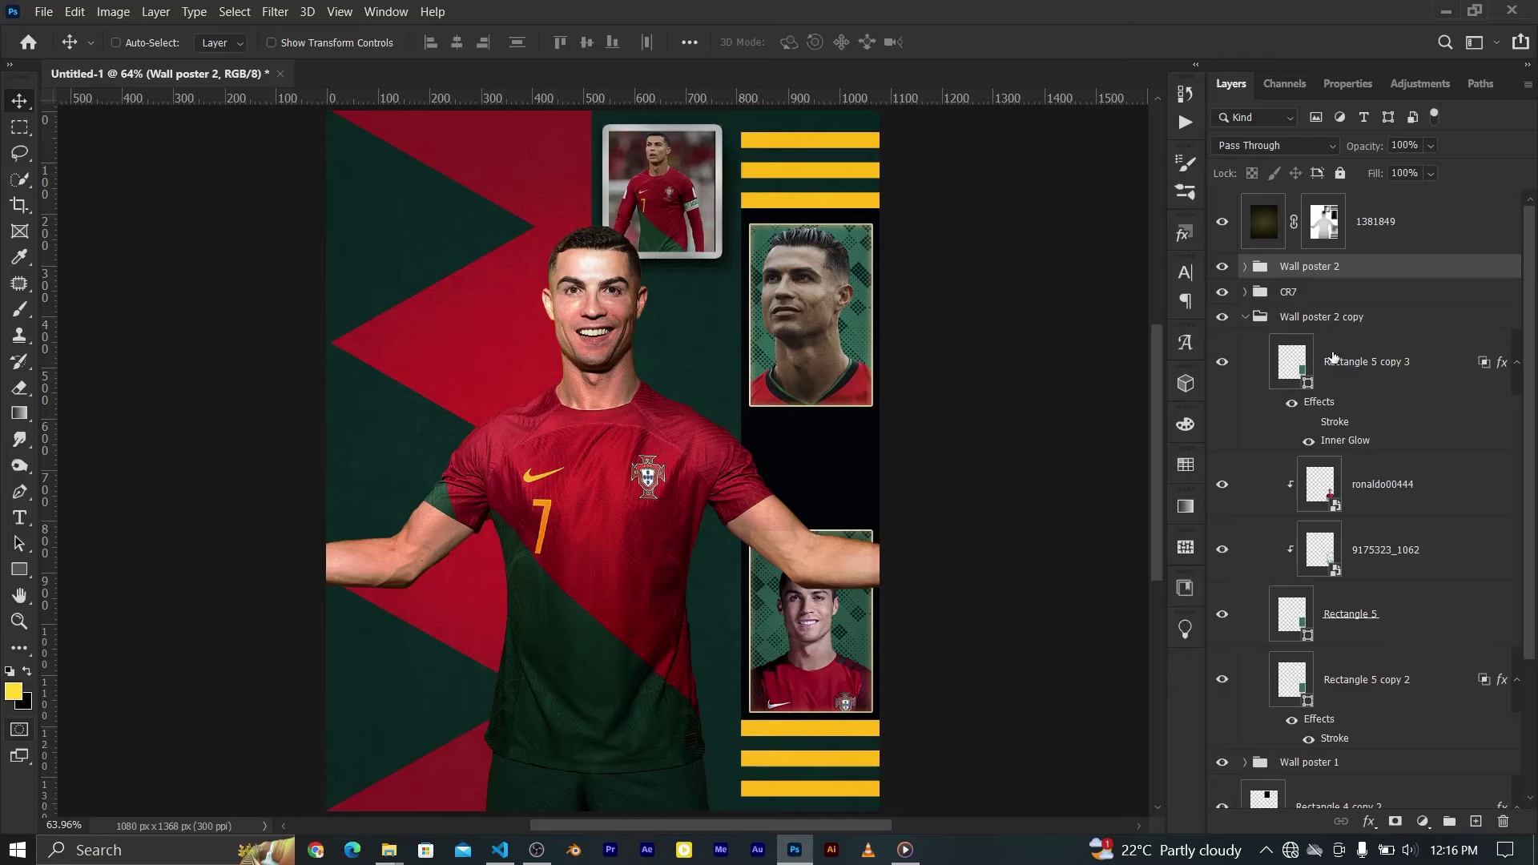
pyautogui.click(1317, 238)
pyautogui.press('b')
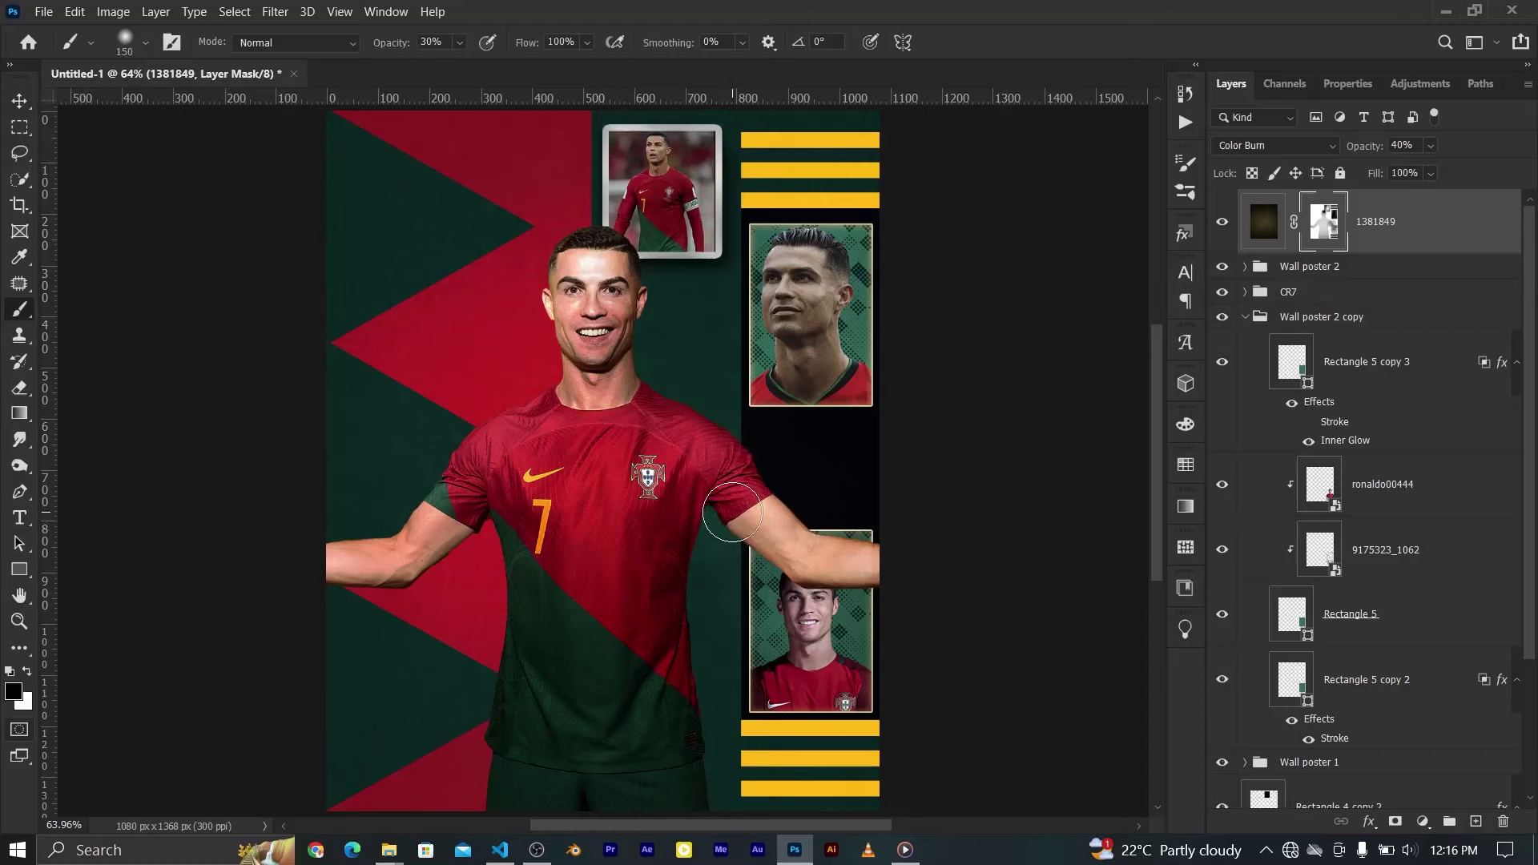
pyautogui.click(20, 101)
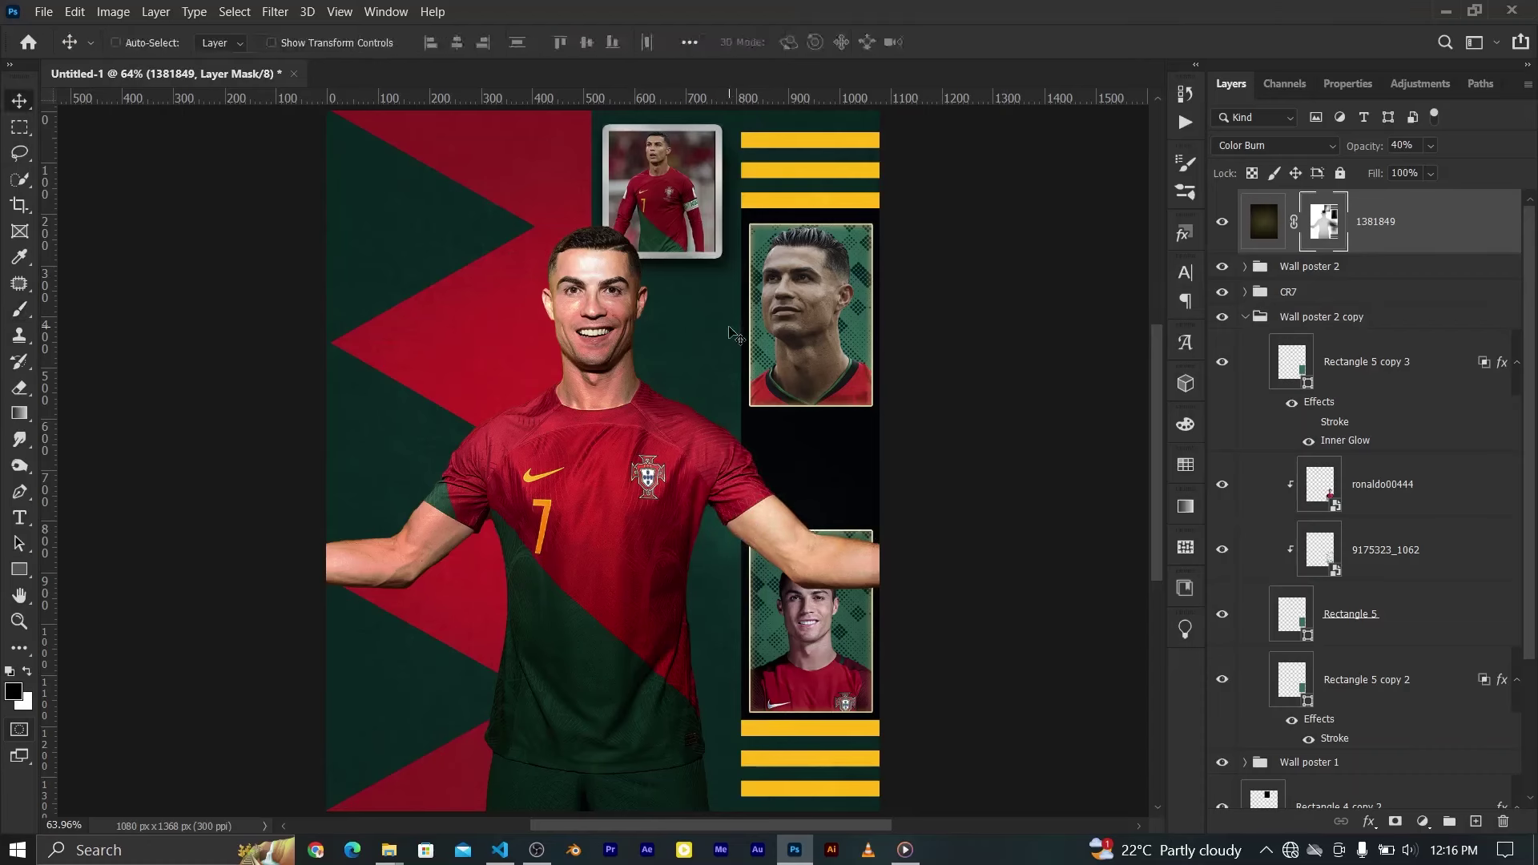
# Rename the Wall poster 2 copy group to 'Wall poster 3'
pyautogui.click(1246, 318)
pyautogui.doubleClick(1326, 317)
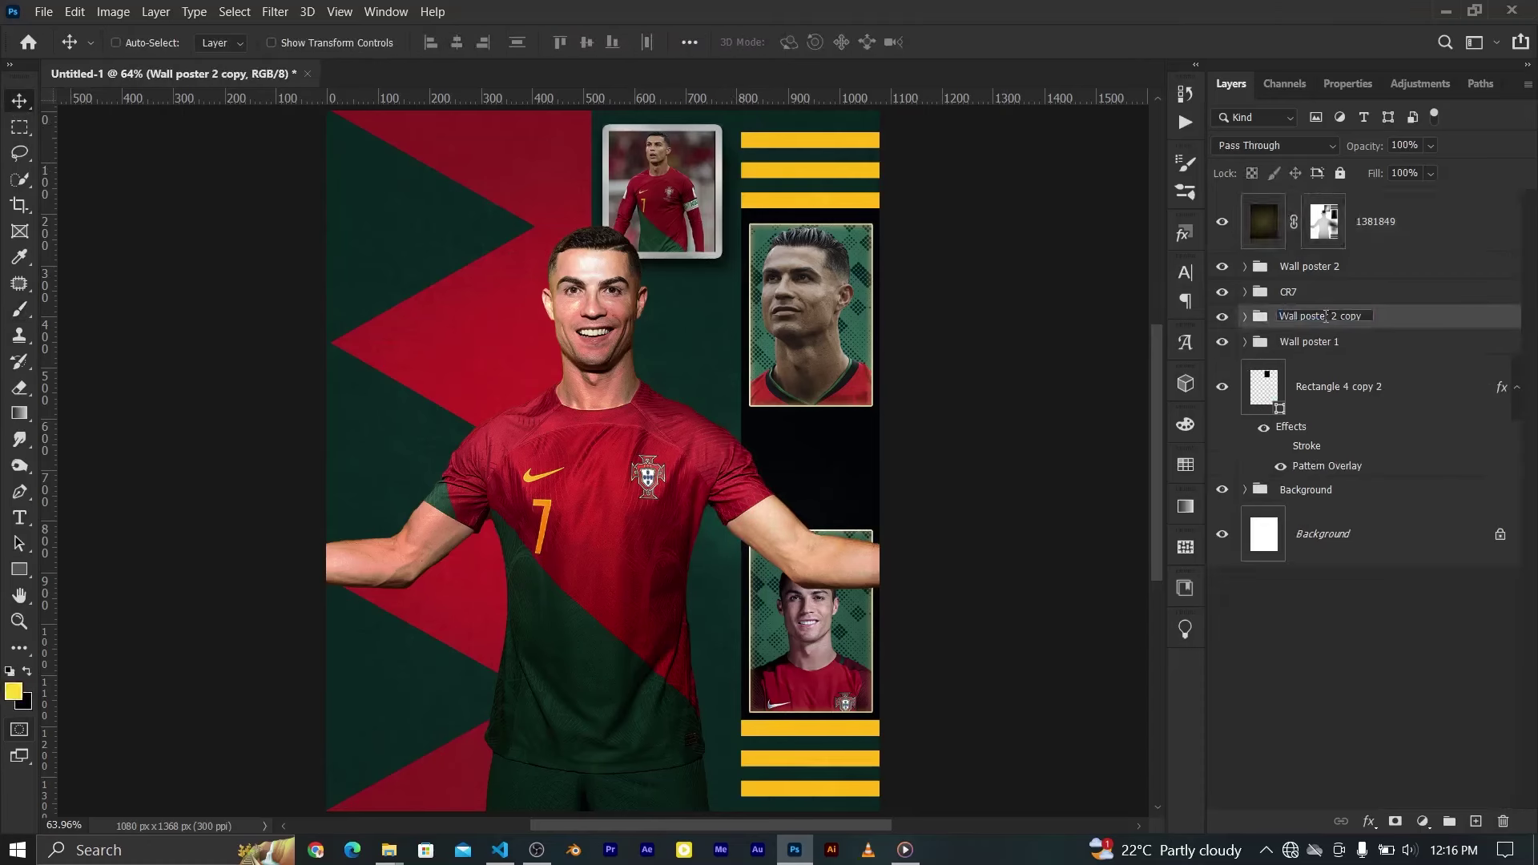
pyautogui.write('3')
pyautogui.press('Return')
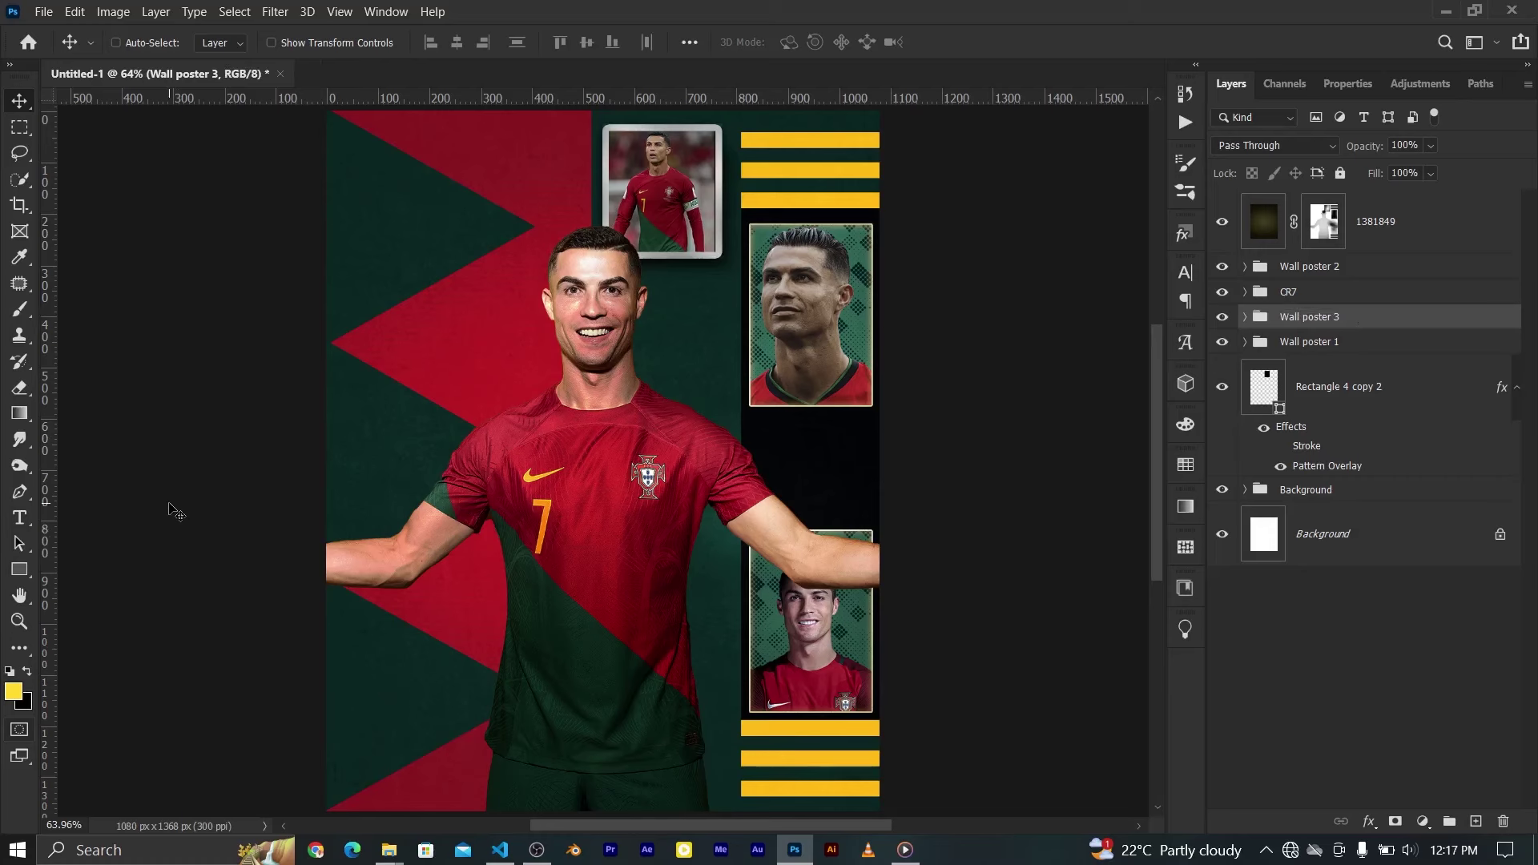
# Add 'the goat' text in Bebas Neue Bold 140 pt and move it to the poster's left side
pyautogui.click(19, 518)
pyautogui.click(780, 431)
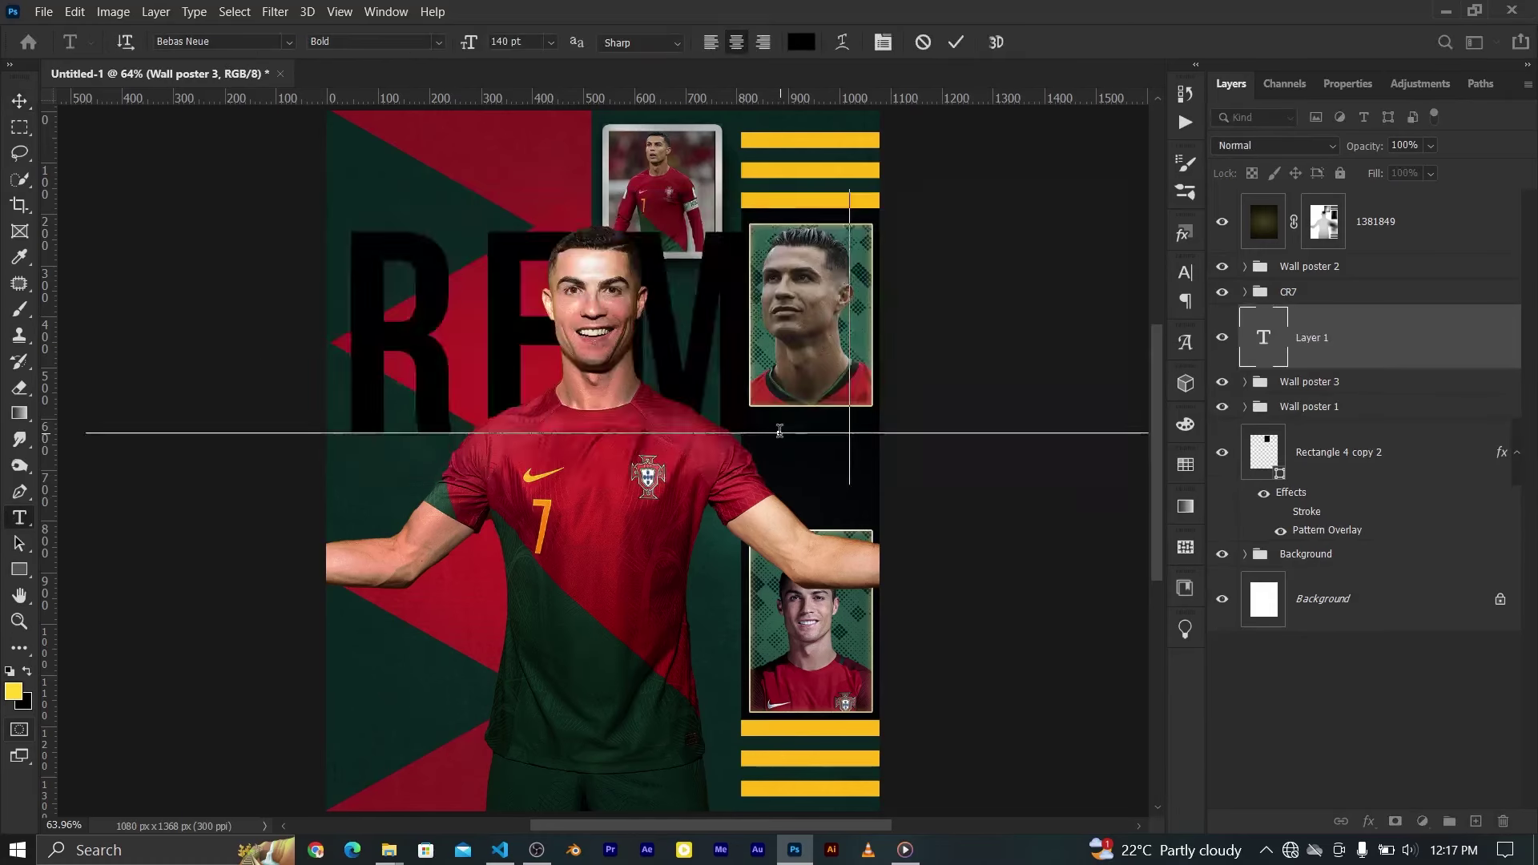
pyautogui.press('BackSpace')
pyautogui.write('the goat')
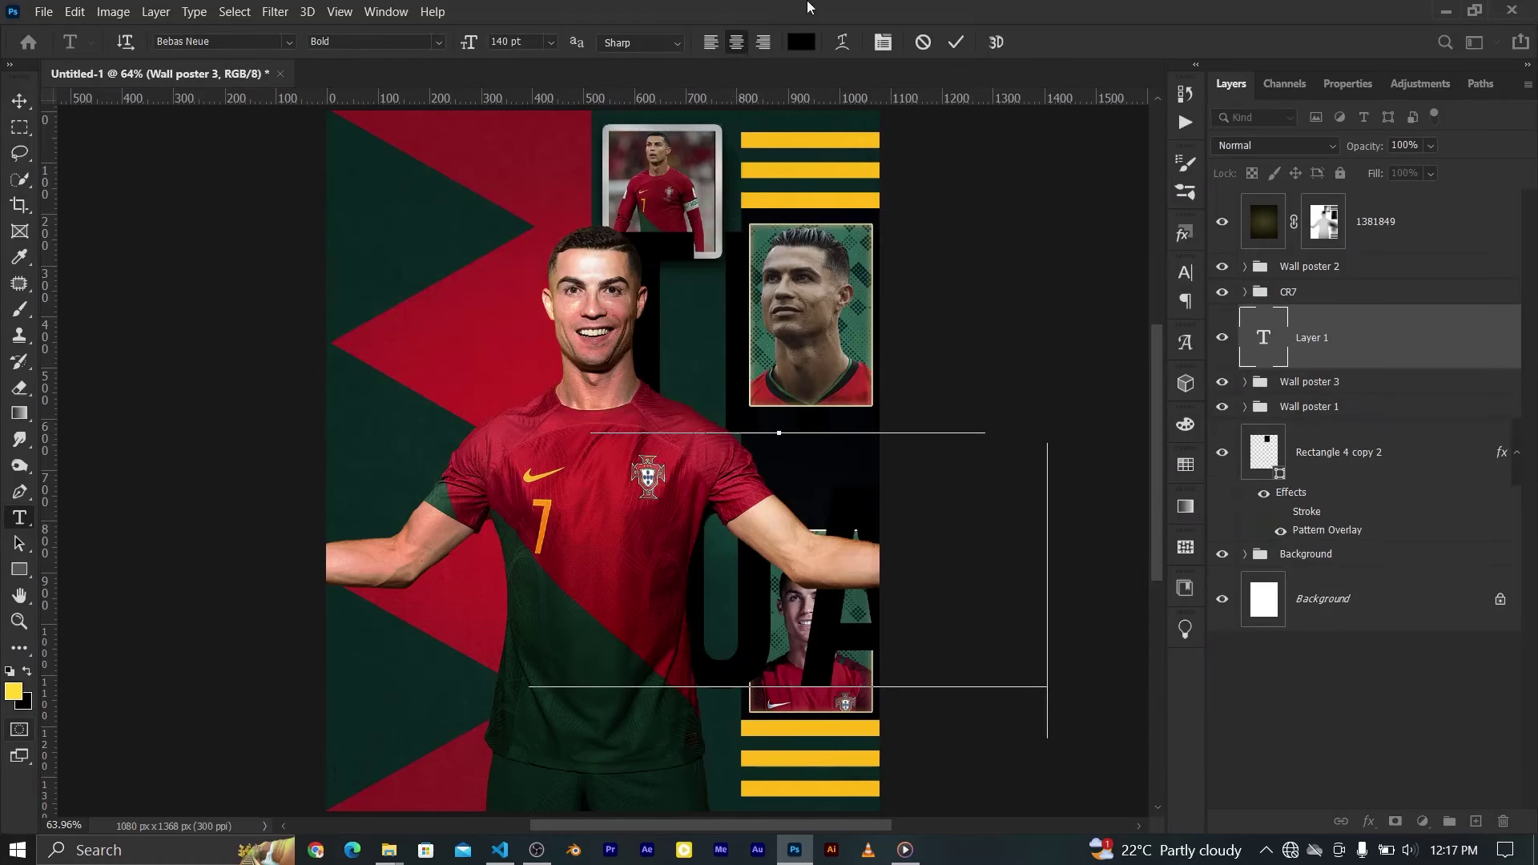
pyautogui.hotkey('ctrl', 'Return')
pyautogui.press('v')
pyautogui.moveTo(780, 381)
pyautogui.mouseDown()
pyautogui.moveTo(564, 393)
pyautogui.moveTo(566, 417)
pyautogui.mouseUp()
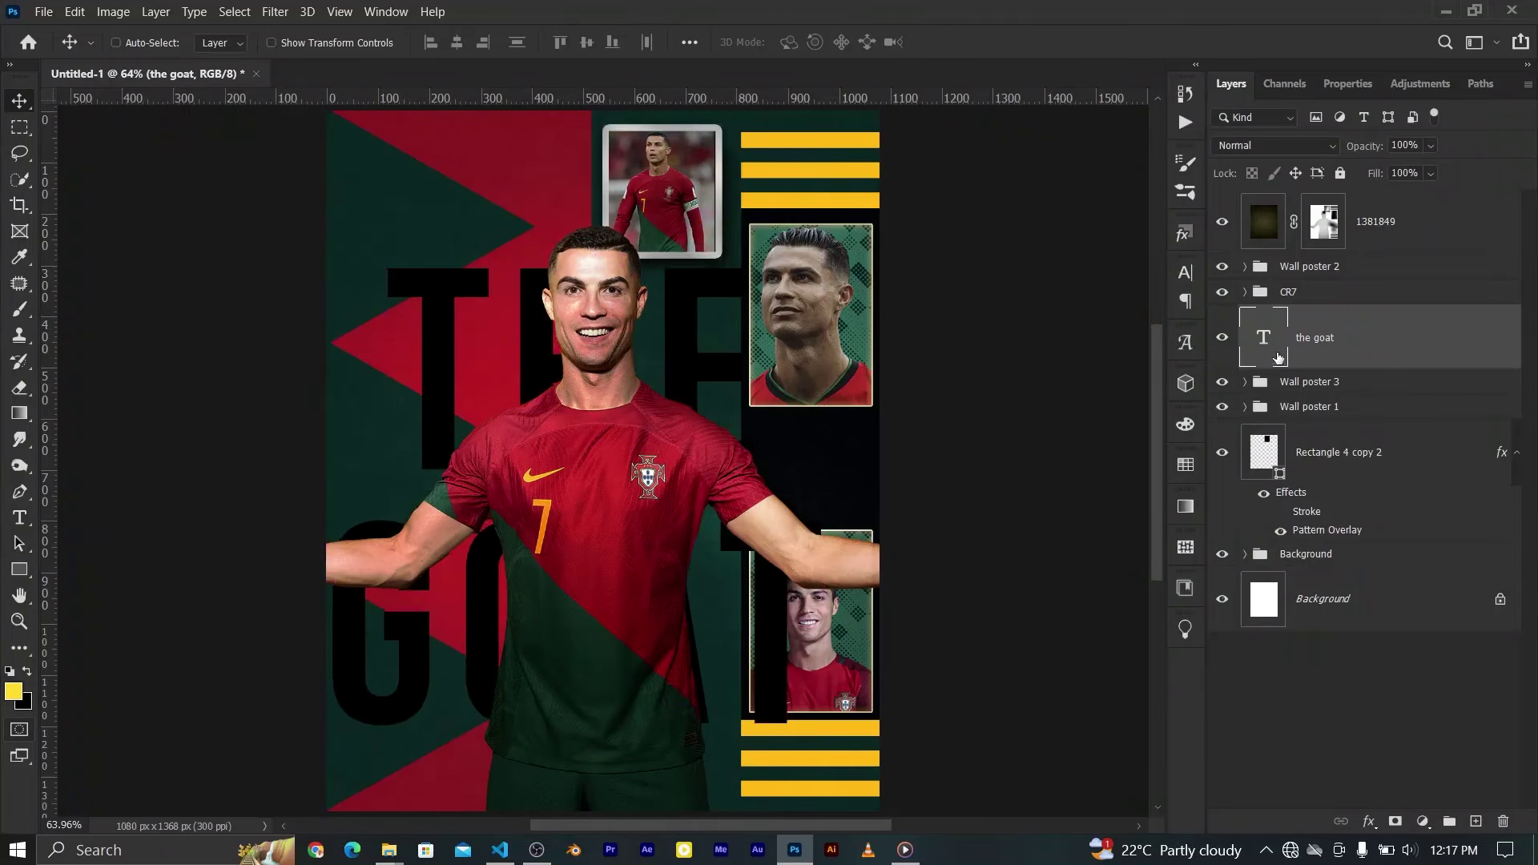
pyautogui.click(1349, 83)
# Give THE GOAT a 3 px #dadada Stroke at 46% opacity, making it a hollow outline
pyautogui.click(1231, 84)
pyautogui.click(1368, 822)
pyautogui.click(1398, 639)
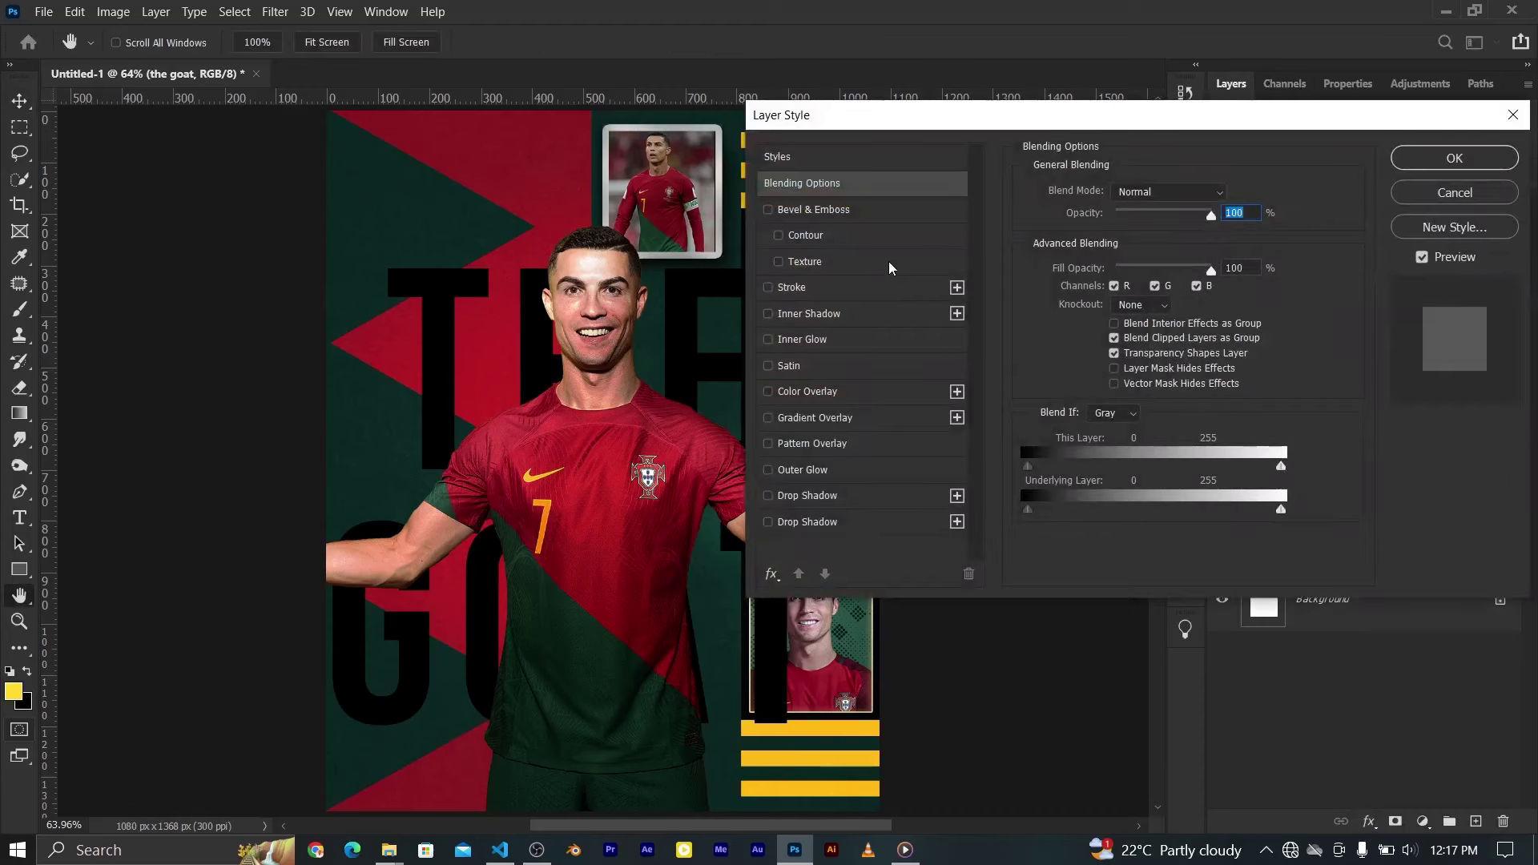
pyautogui.click(767, 287)
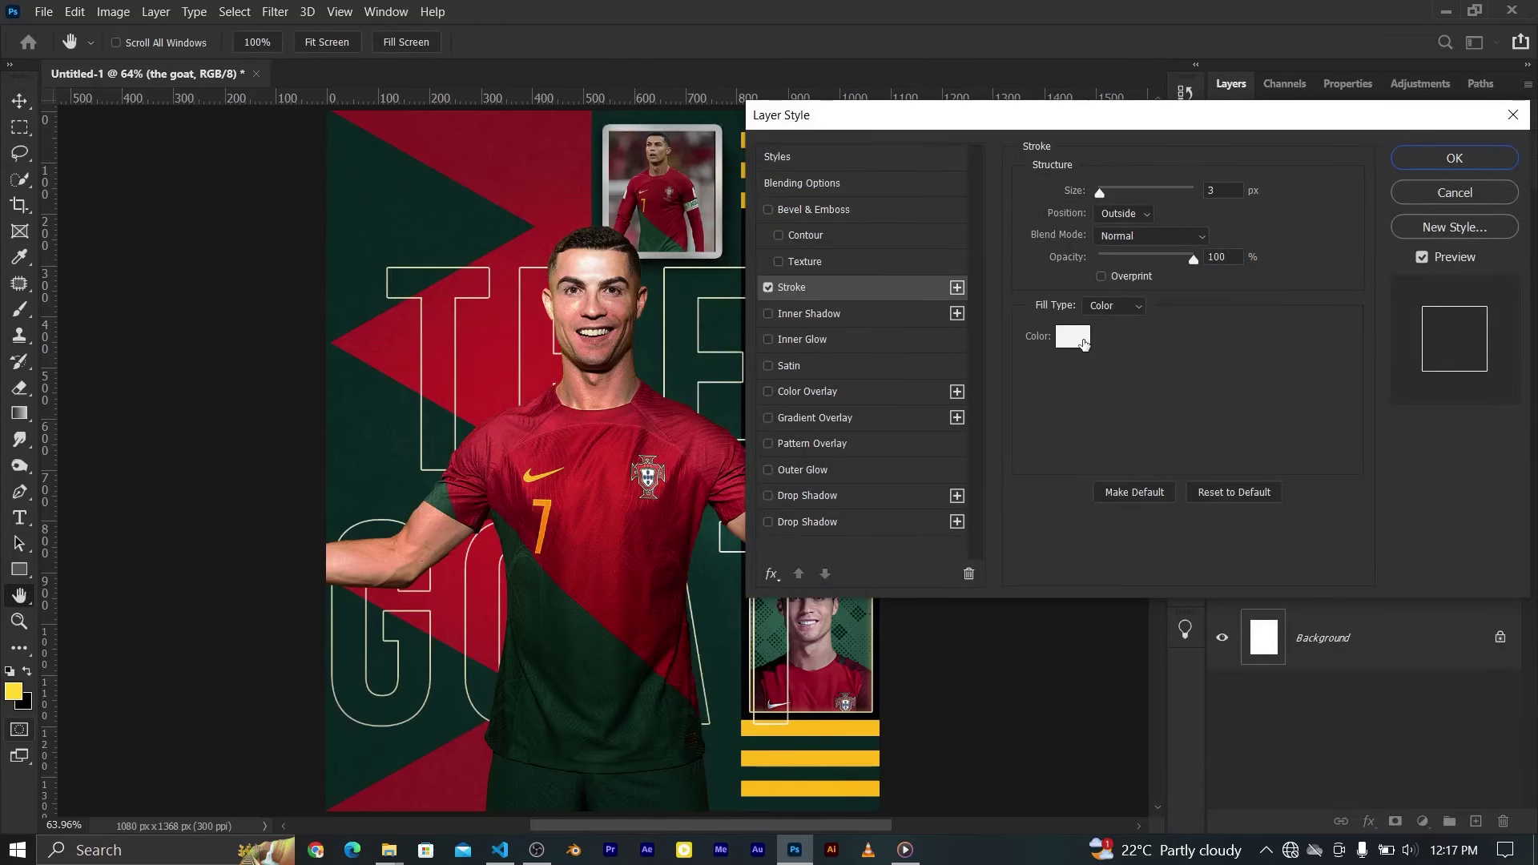
pyautogui.click(1084, 345)
pyautogui.write('dadada')
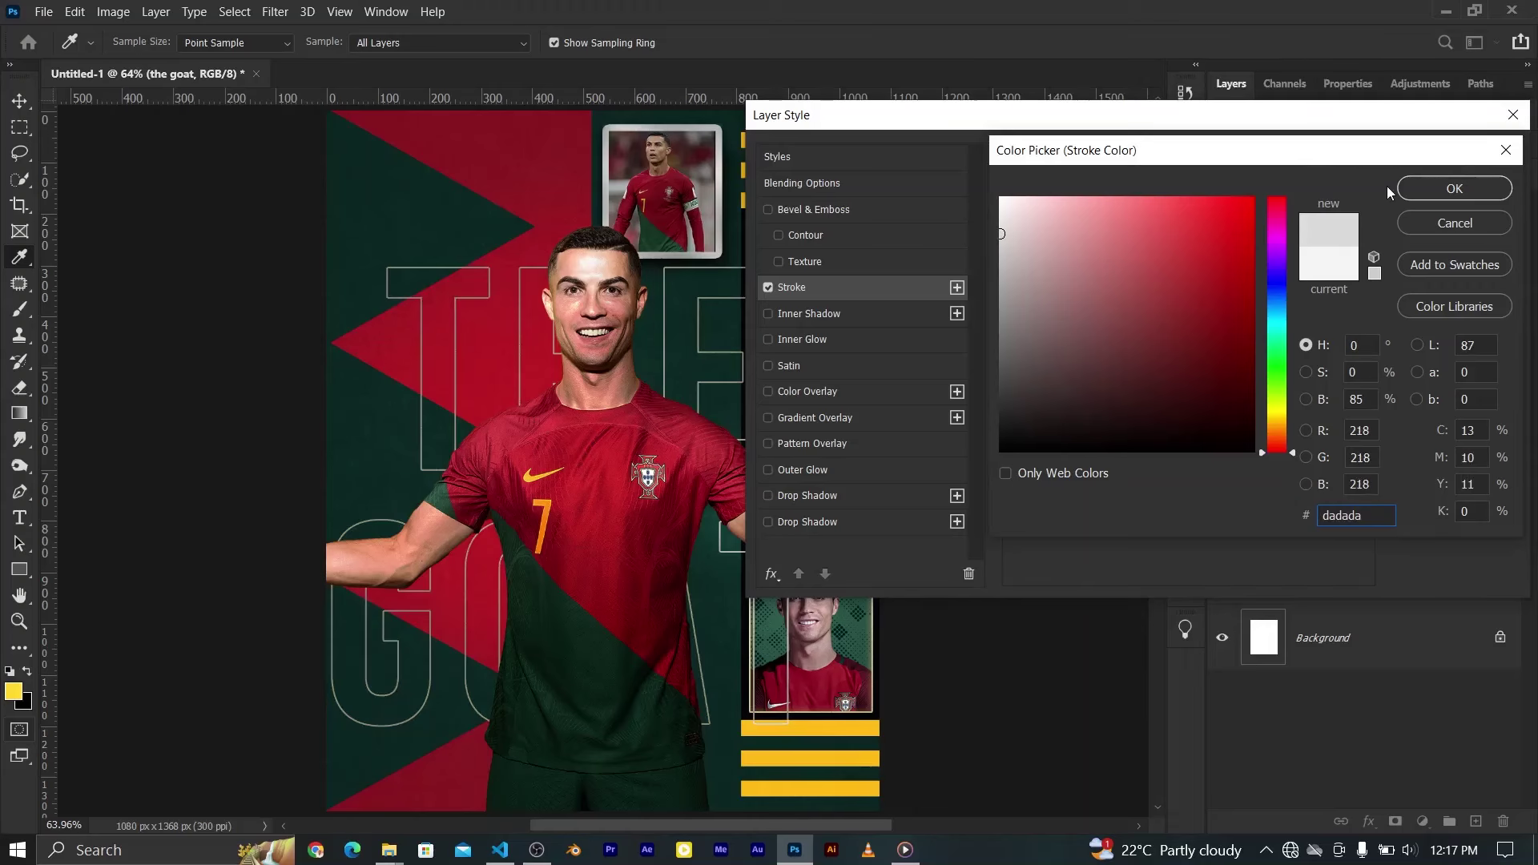
pyautogui.press('Return')
pyautogui.moveTo(1174, 263); pyautogui.dragTo(1143, 261)
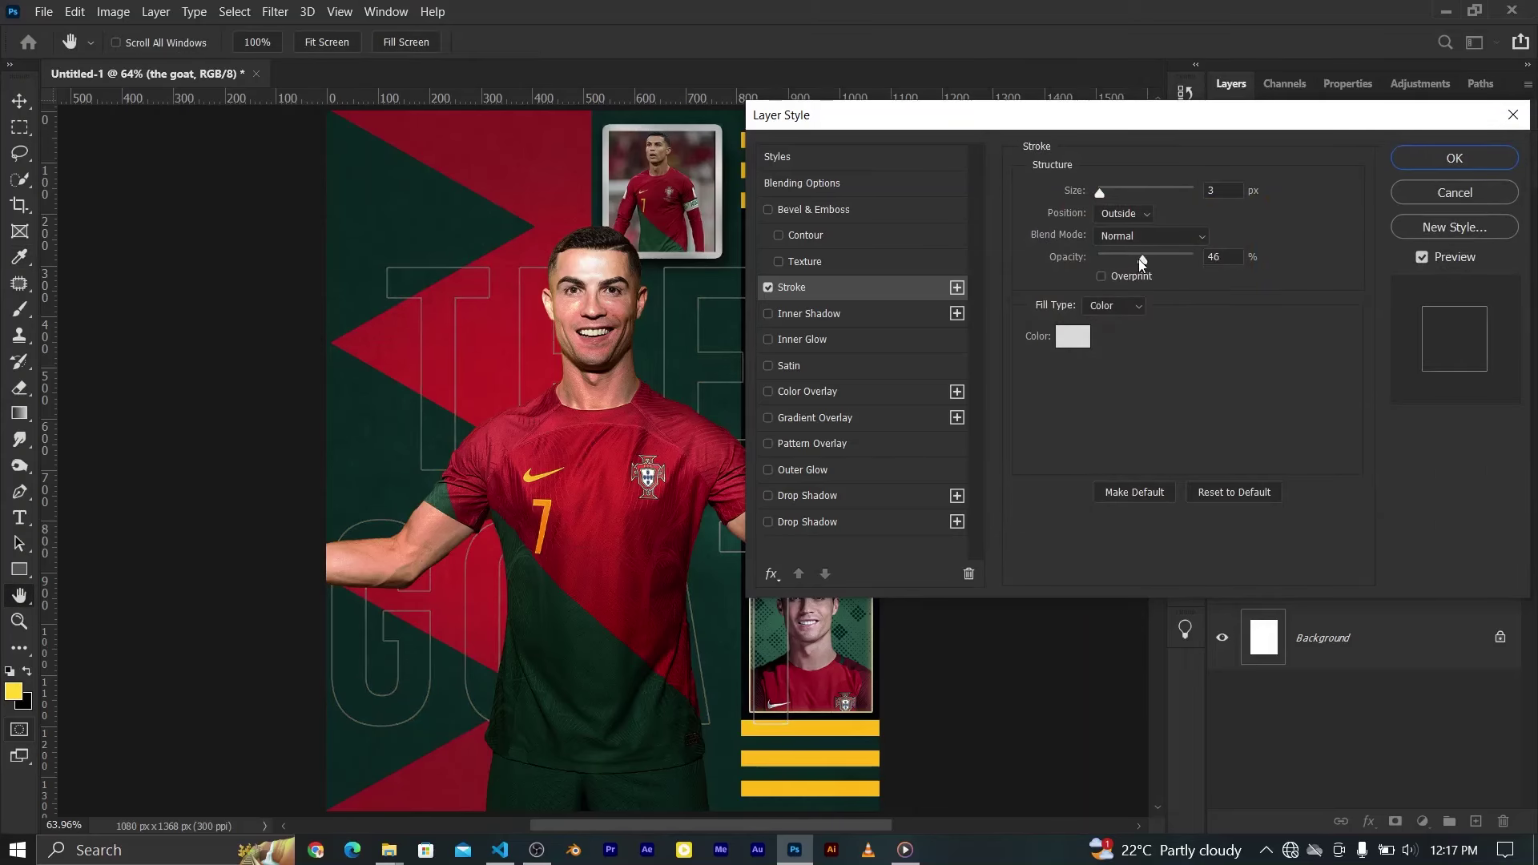
pyautogui.click(1454, 158)
# Place THE GOAT below Rectangle 4 copy 2, set tracking to 0, and reposition it
pyautogui.moveTo(613, 365); pyautogui.dragTo(595, 272)
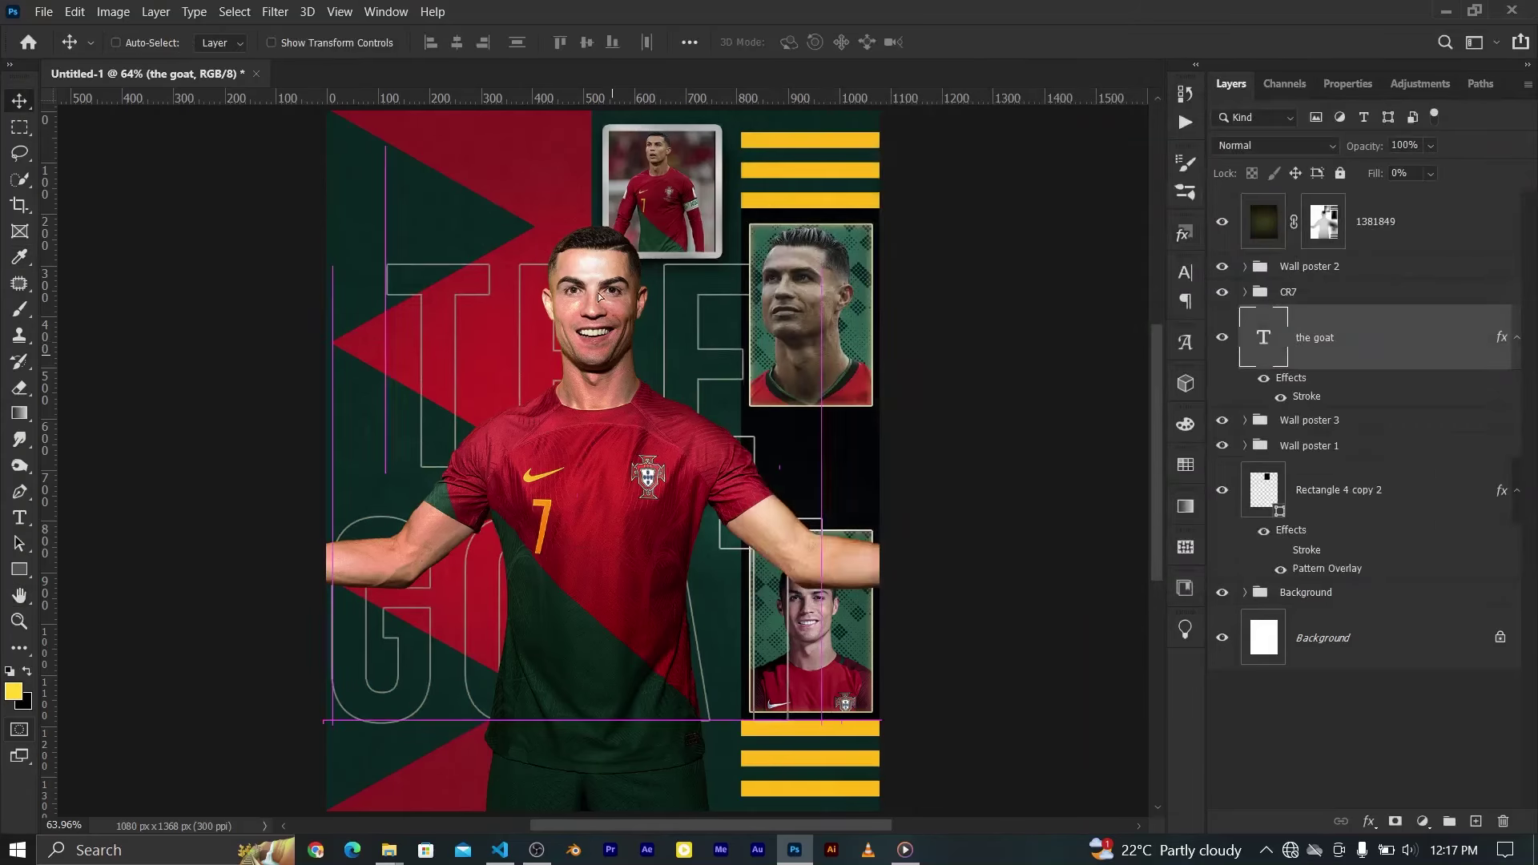
pyautogui.moveTo(1318, 337); pyautogui.dragTo(1330, 583)
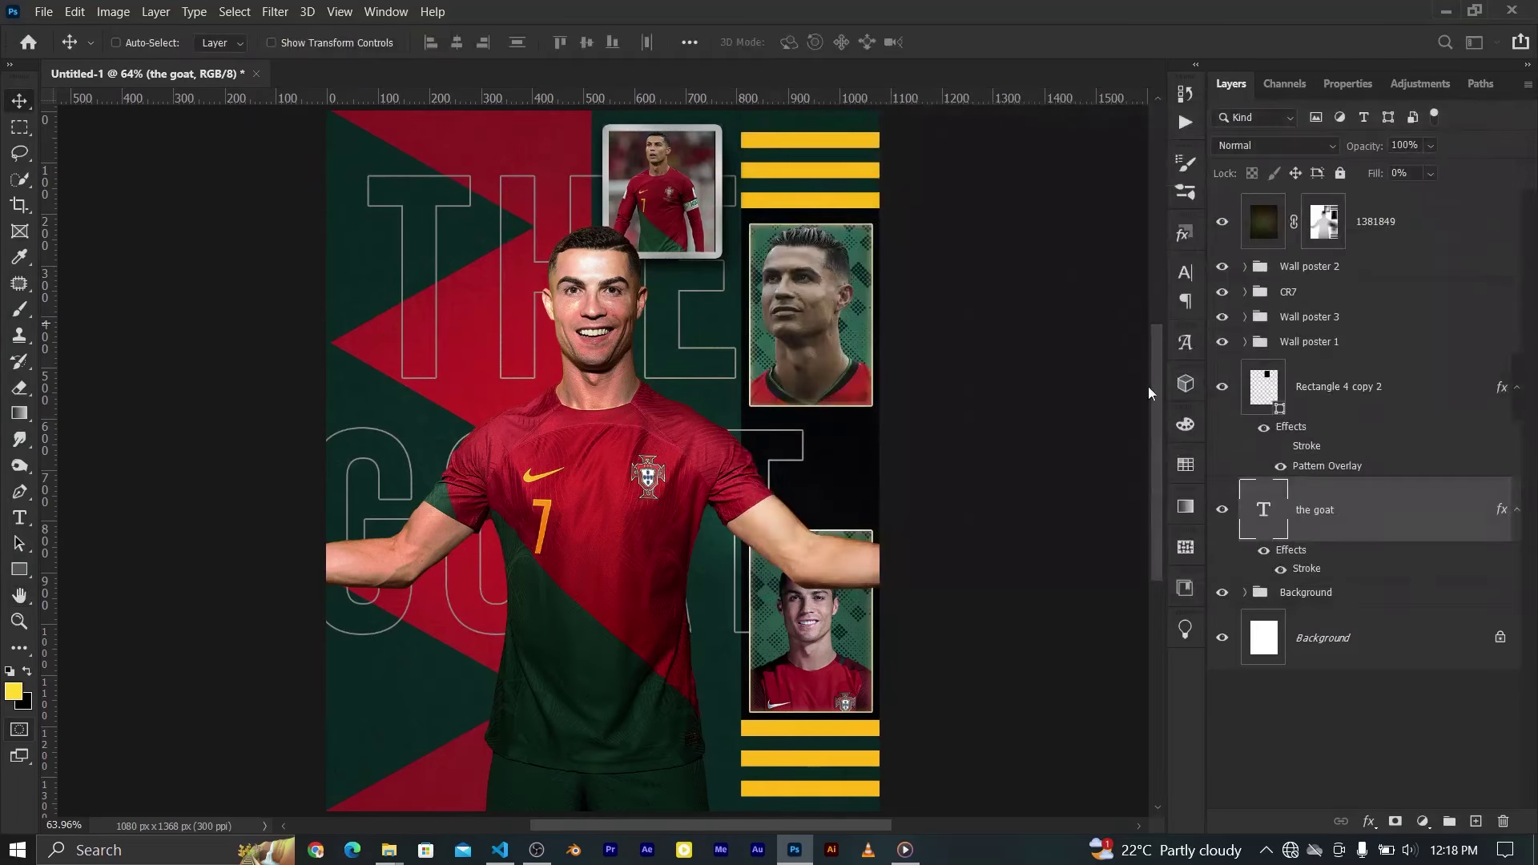
pyautogui.click(1349, 83)
pyautogui.press('Return')
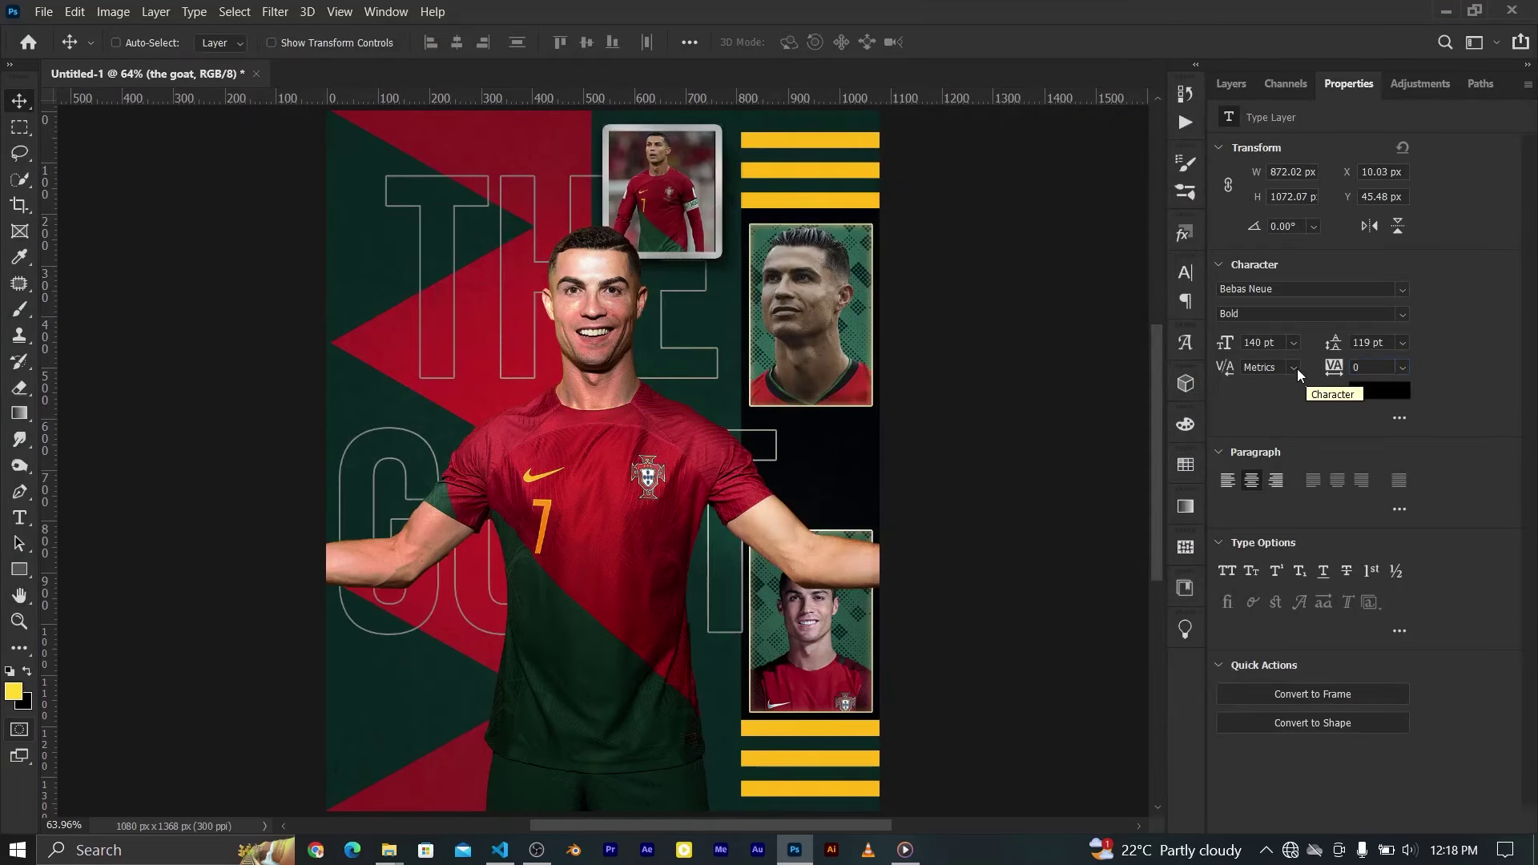
pyautogui.moveTo(541, 270)
pyautogui.mouseDown()
pyautogui.moveTo(544, 325)
pyautogui.moveTo(557, 296)
pyautogui.mouseUp()
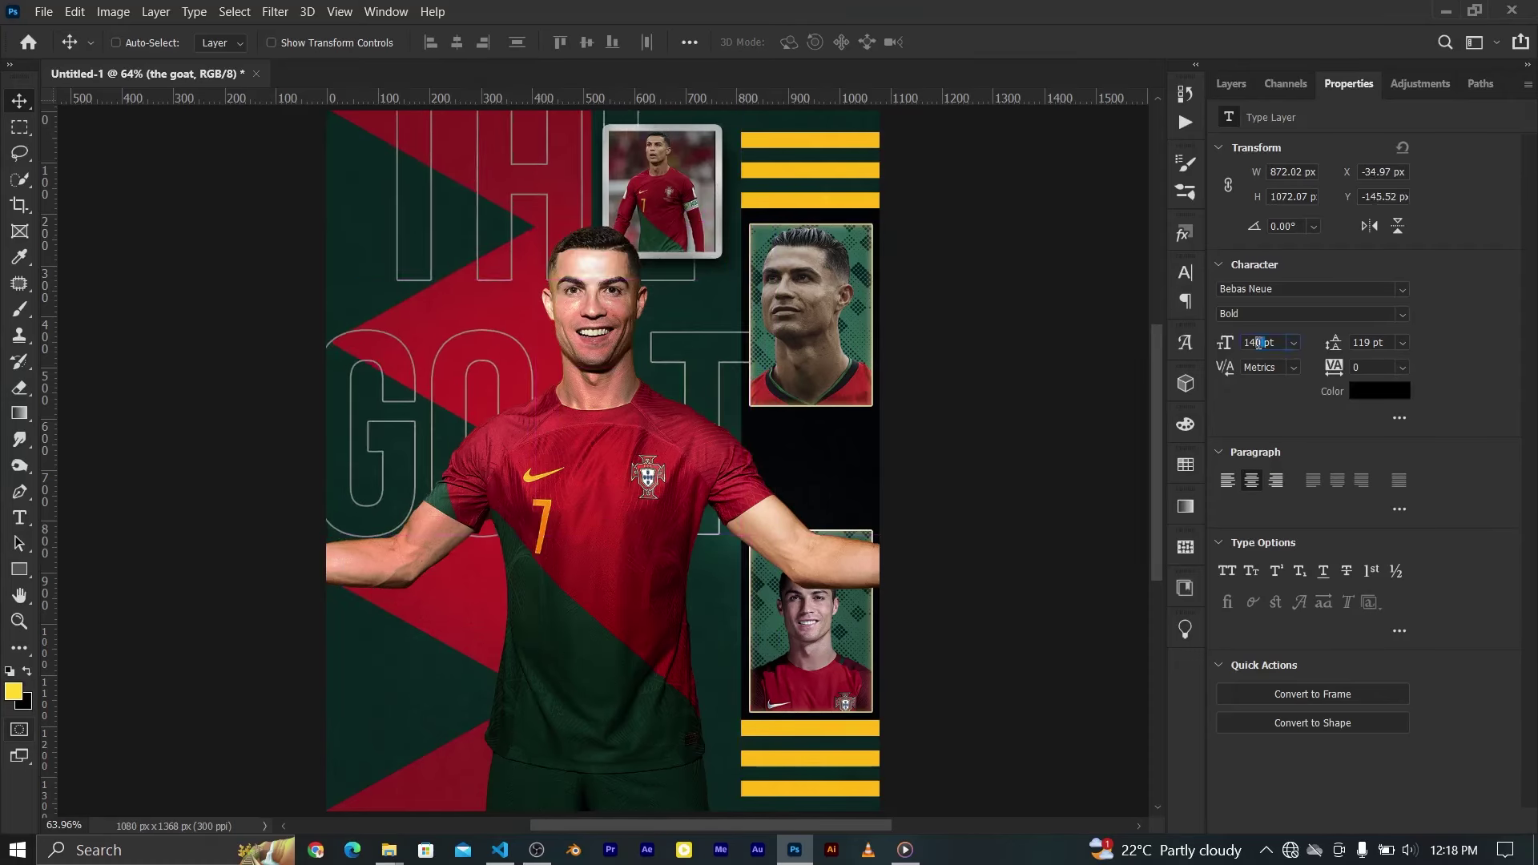
pyautogui.write('13')
# Duplicate THE GOAT as 'the goat copy' and position it in the poster's lower left
pyautogui.moveTo(1233, 344); pyautogui.dragTo(1228, 344)
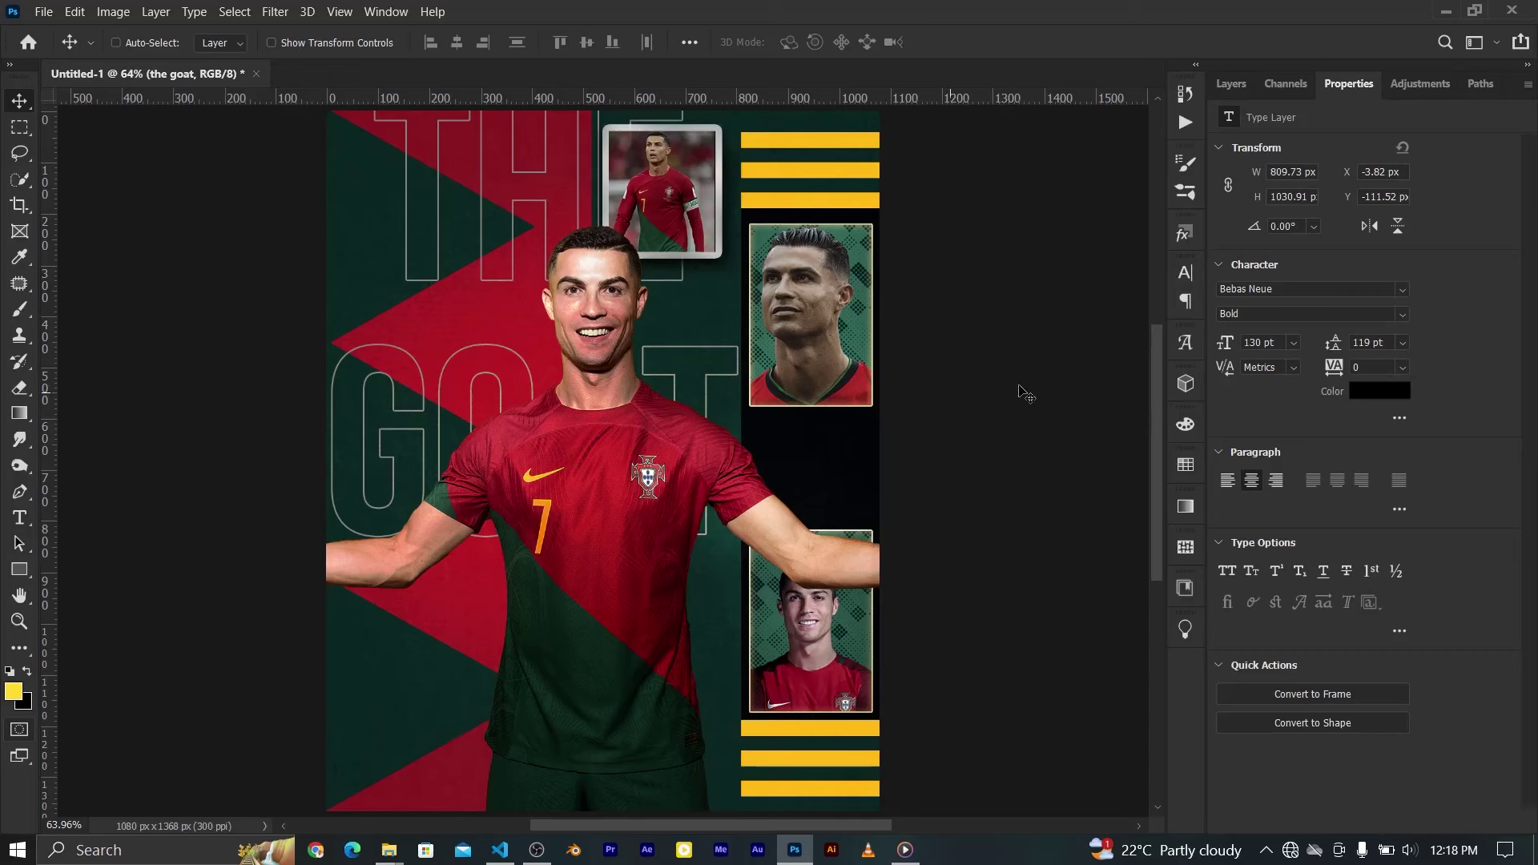
pyautogui.hotkey('ctrl', 'z')
pyautogui.moveTo(617, 409); pyautogui.dragTo(522, 213)
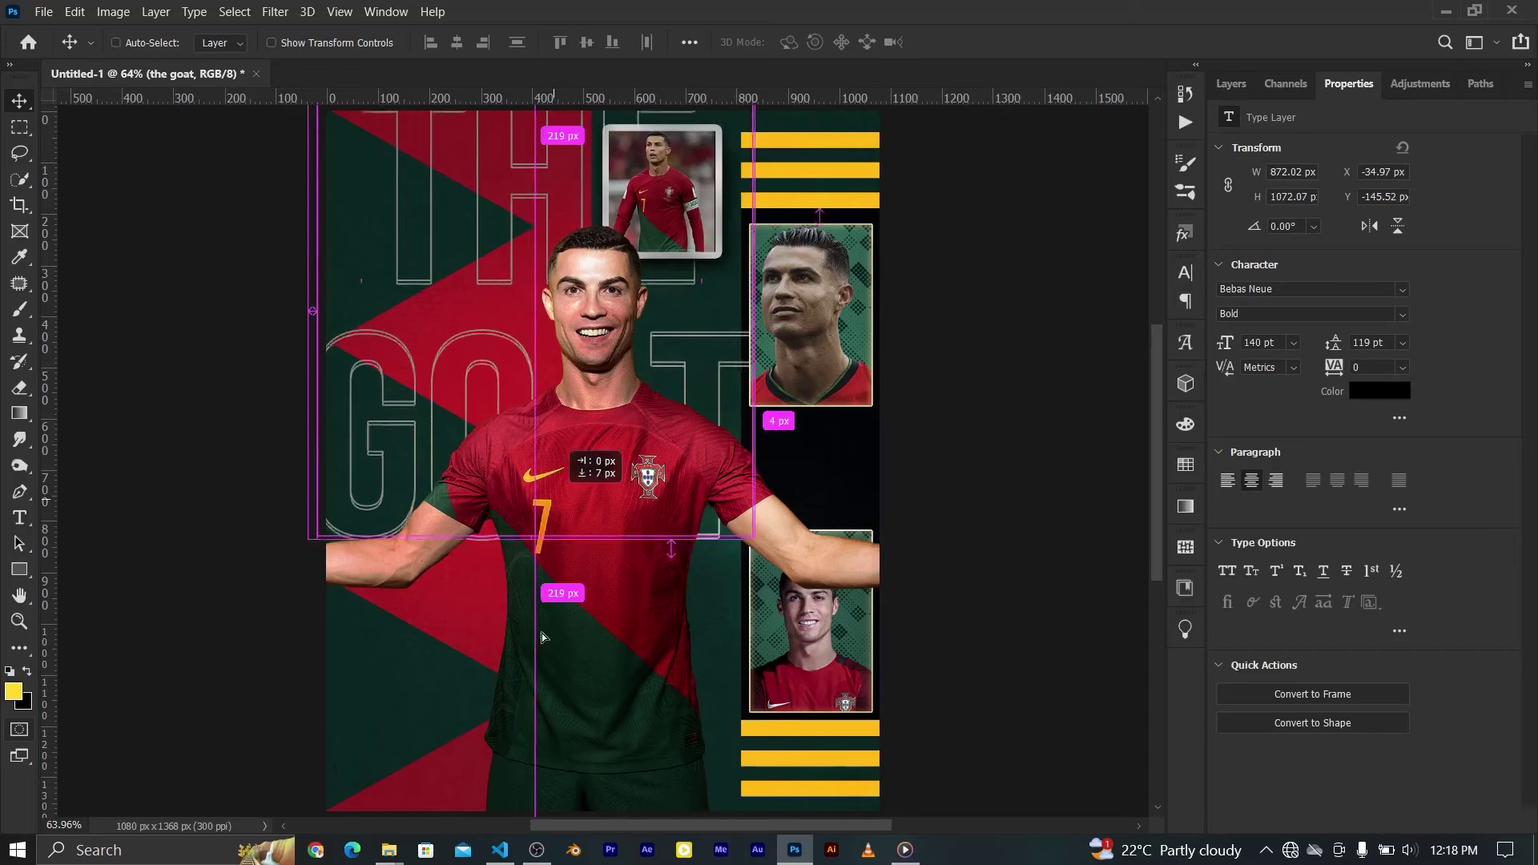
pyautogui.hotkey('ctrl', '-')
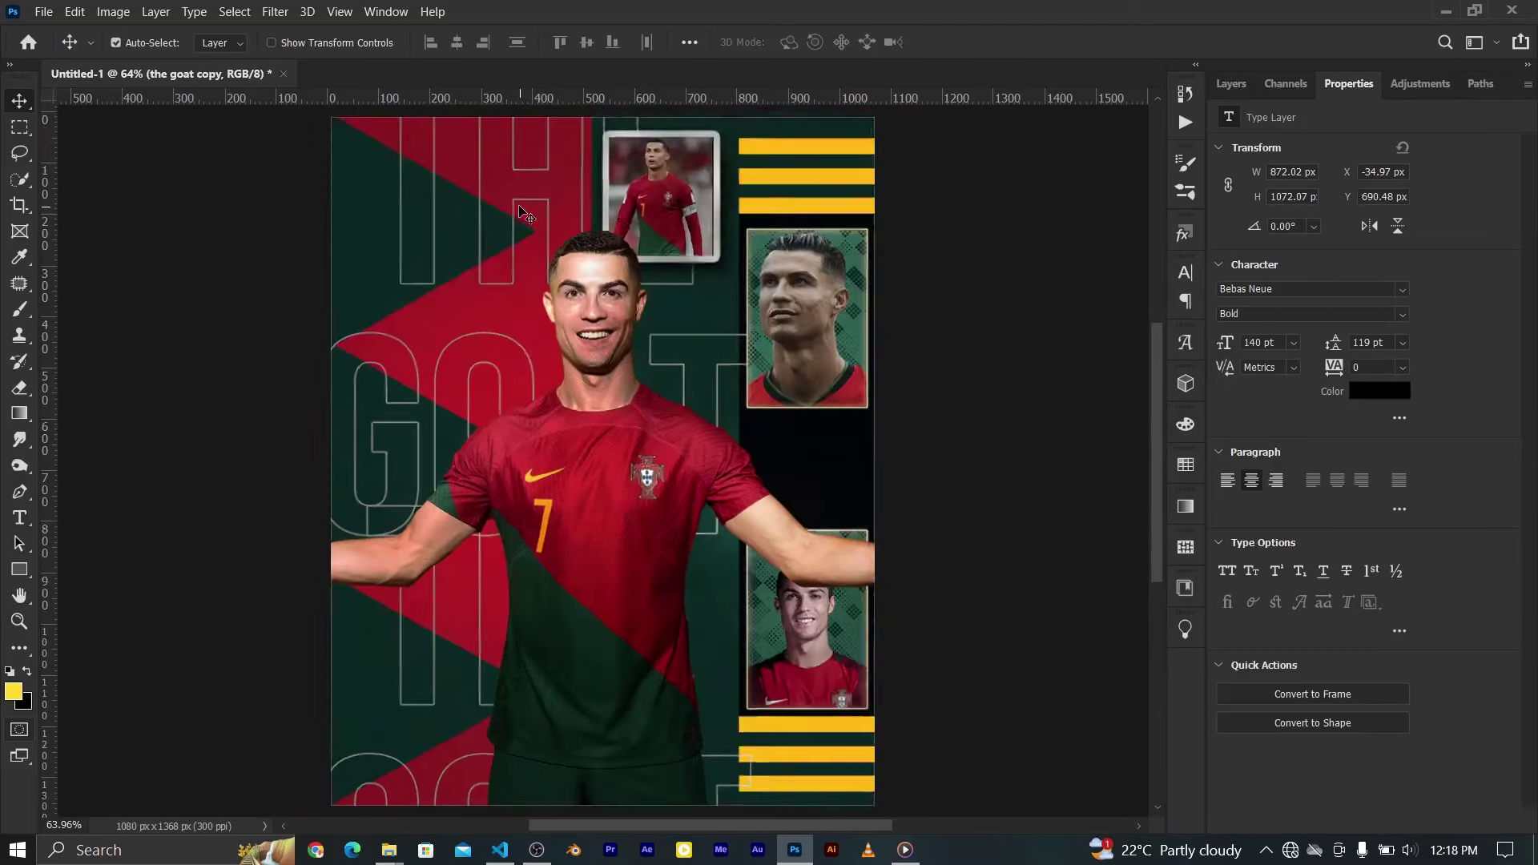
pyautogui.moveTo(505, 621); pyautogui.dragTo(484, 681)
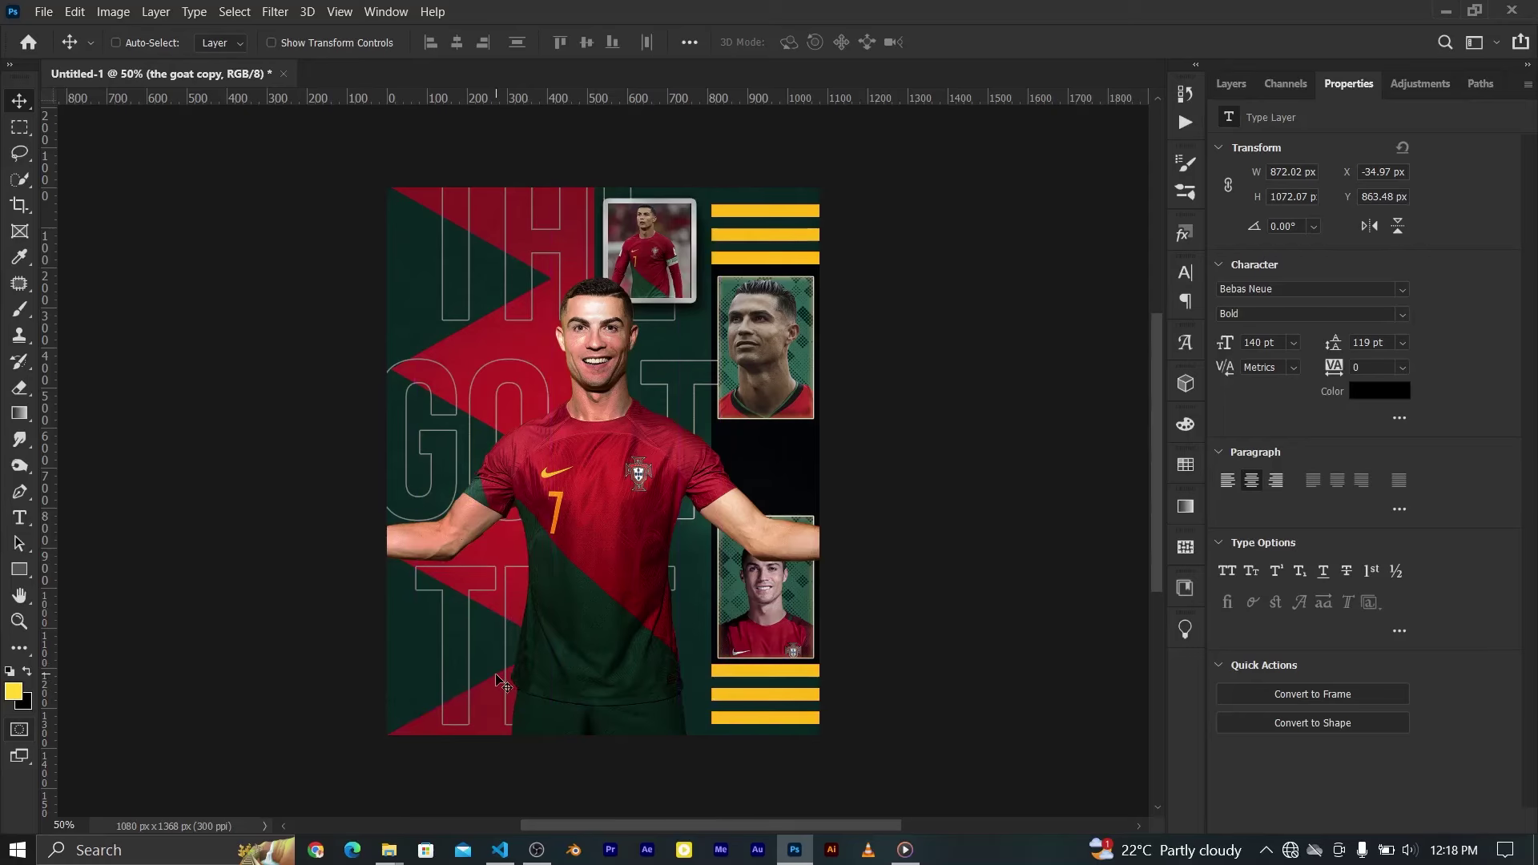
pyautogui.click(1231, 85)
pyautogui.moveTo(491, 613)
pyautogui.mouseDown()
pyautogui.moveTo(511, 649)
pyautogui.moveTo(425, 649)
pyautogui.moveTo(456, 658)
pyautogui.mouseUp()
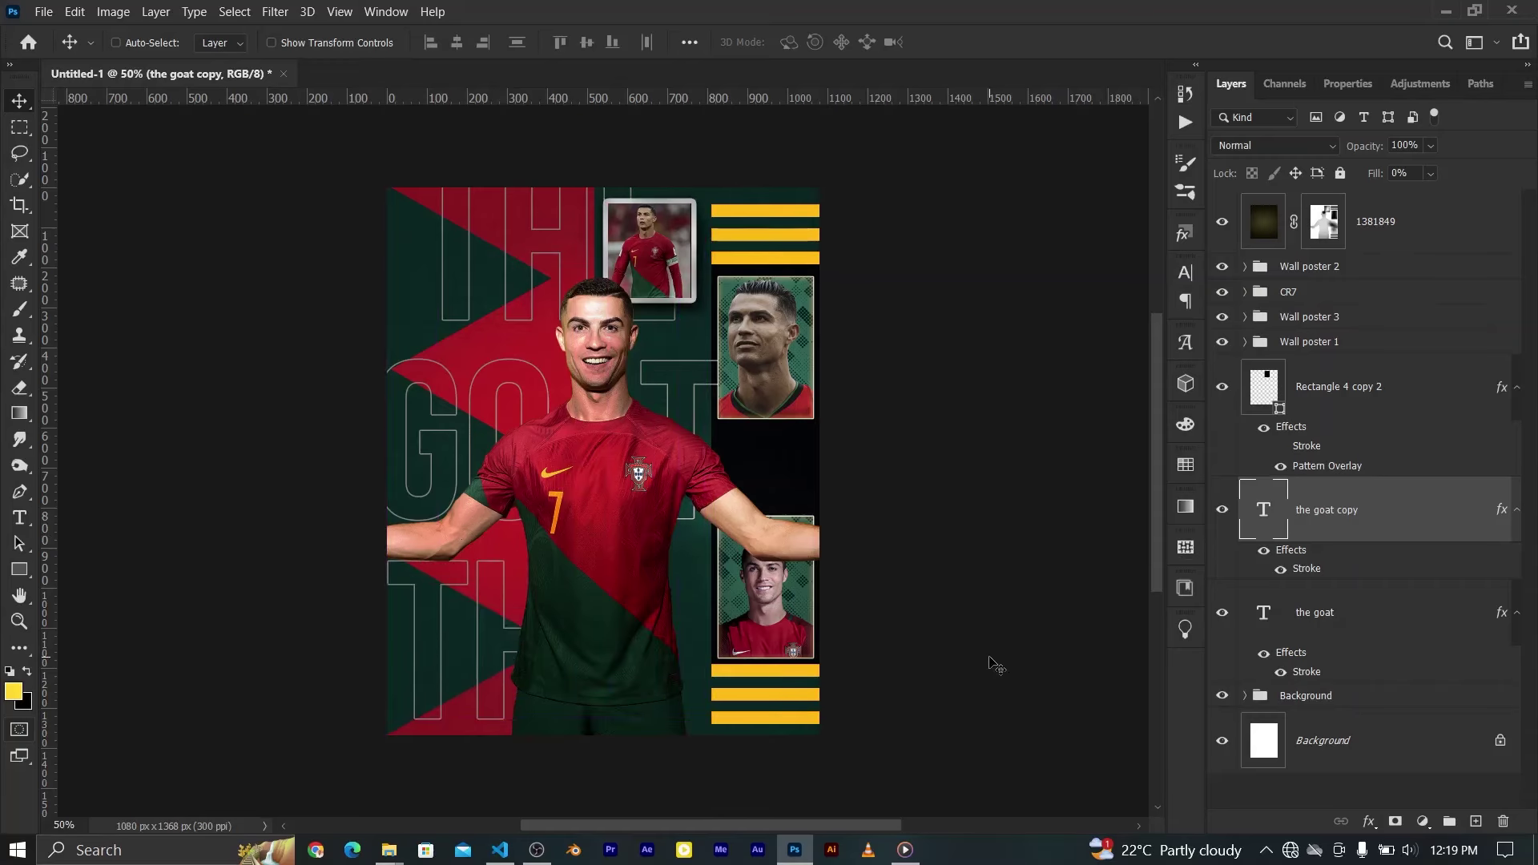
pyautogui.hotkey('shift', 'Down')
pyautogui.hotkey('shift', 'Down')
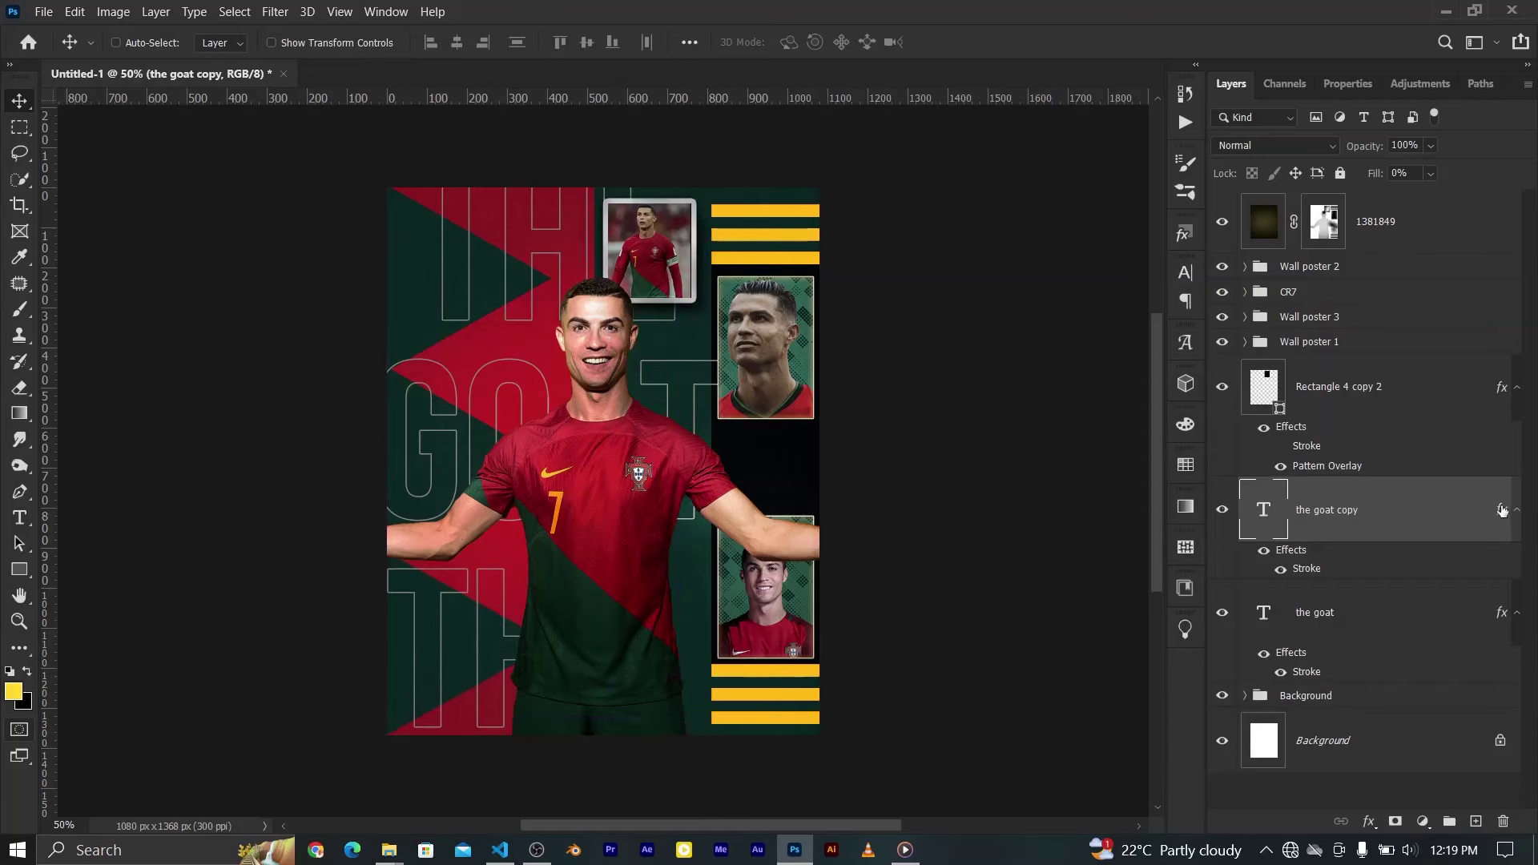
# Set a split Underlying Layer Blend If on 'the goat copy' so its outlines fade over dark areas
pyautogui.doubleClick(1502, 510)
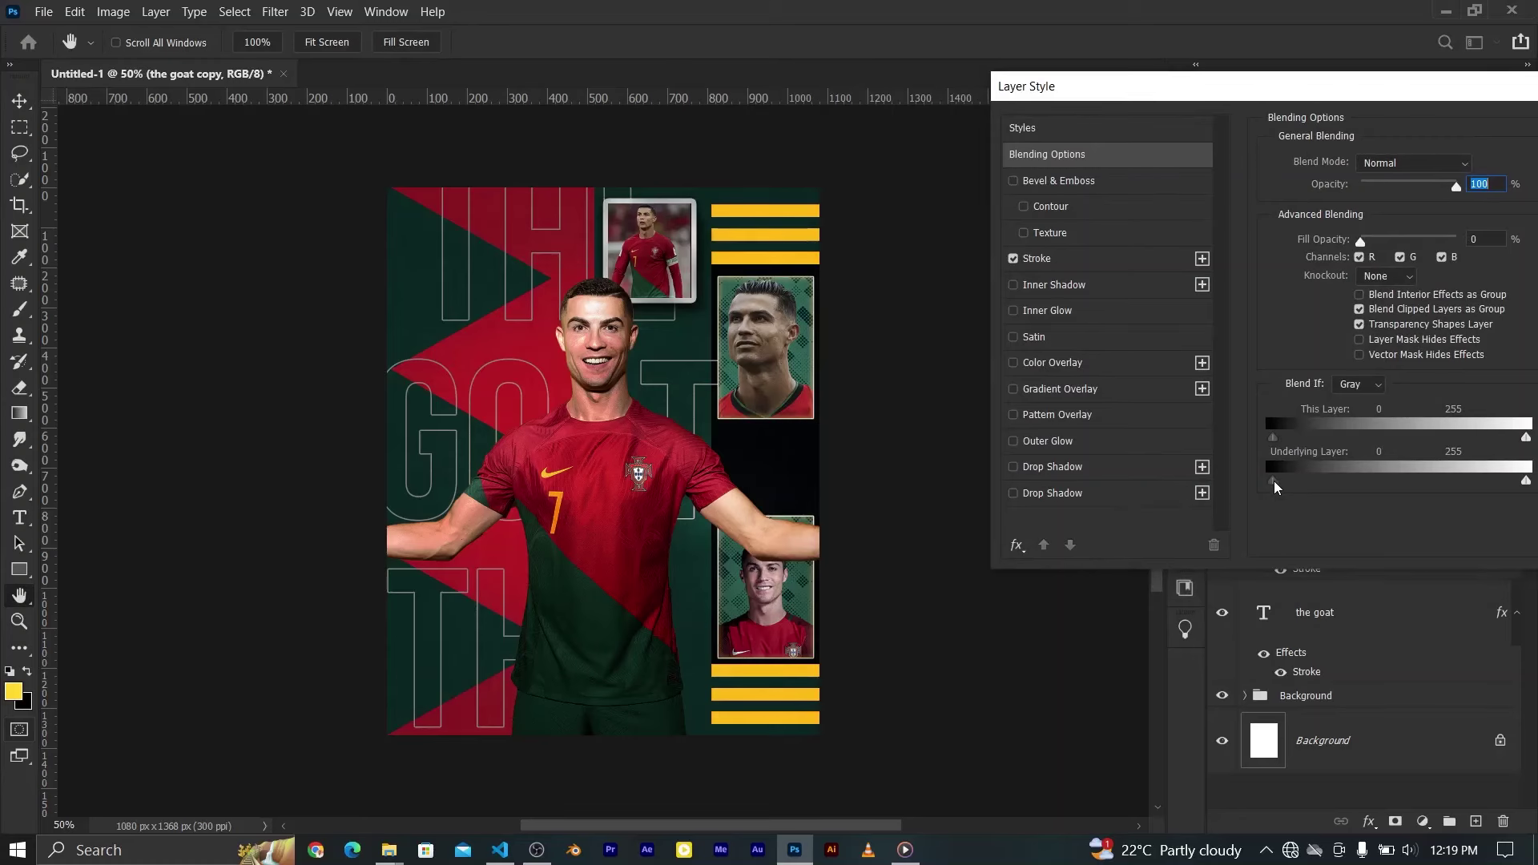
pyautogui.moveTo(1275, 483)
pyautogui.mouseDown()
pyautogui.moveTo(1356, 483)
pyautogui.moveTo(1246, 487)
pyautogui.mouseUp()
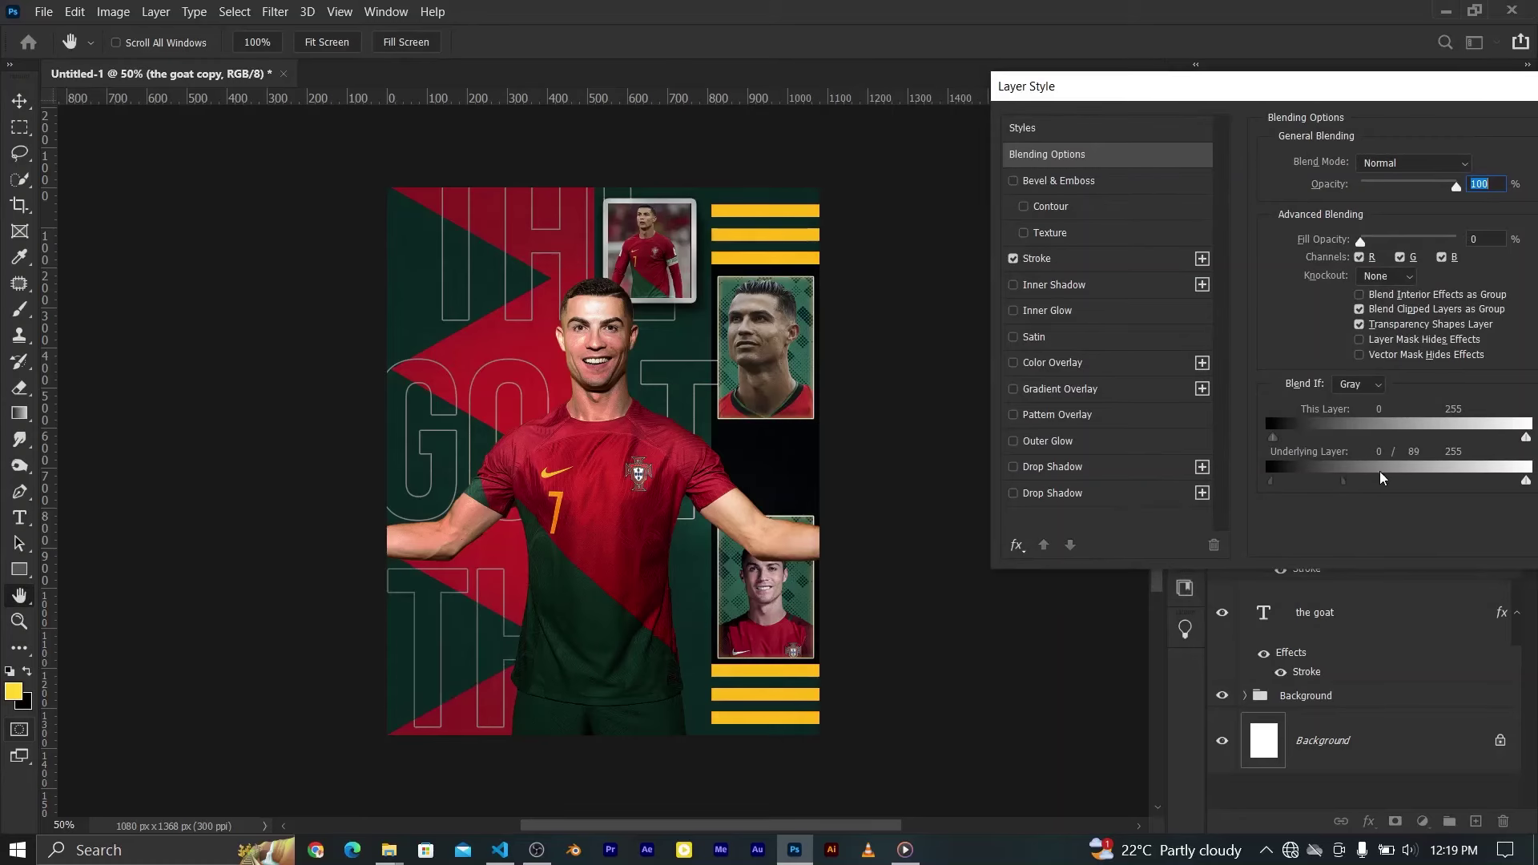
pyautogui.moveTo(1380, 478); pyautogui.dragTo(1447, 480)
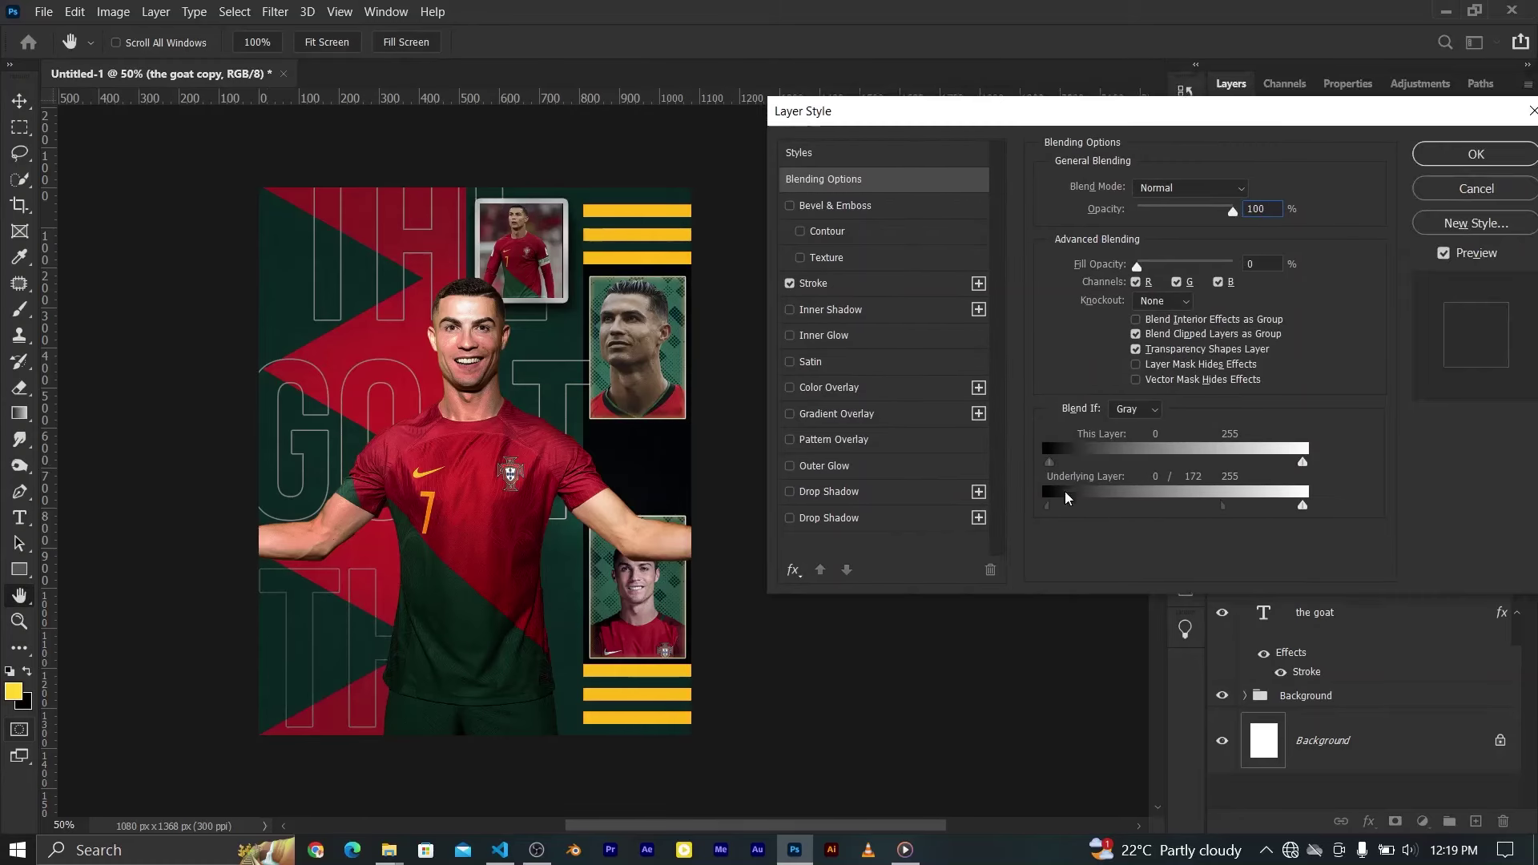
pyautogui.moveTo(1223, 506)
pyautogui.mouseDown()
pyautogui.moveTo(1273, 510)
pyautogui.moveTo(1128, 523)
pyautogui.moveTo(1164, 507)
pyautogui.mouseUp()
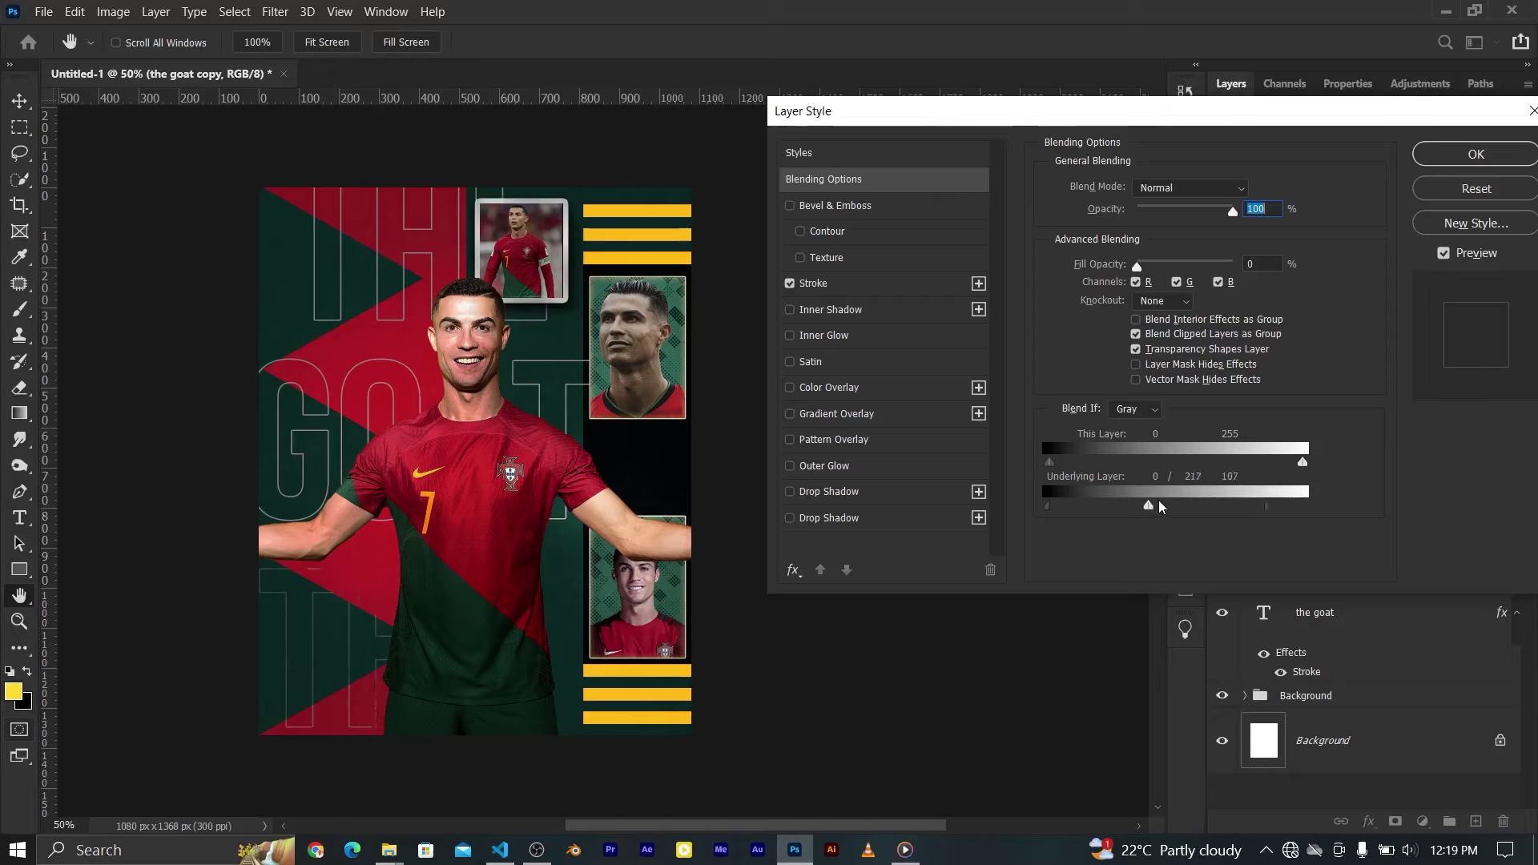
pyautogui.moveTo(1300, 503)
pyautogui.mouseDown()
pyautogui.moveTo(1085, 506)
pyautogui.moveTo(1150, 514)
pyautogui.mouseUp()
pyautogui.click(1476, 154)
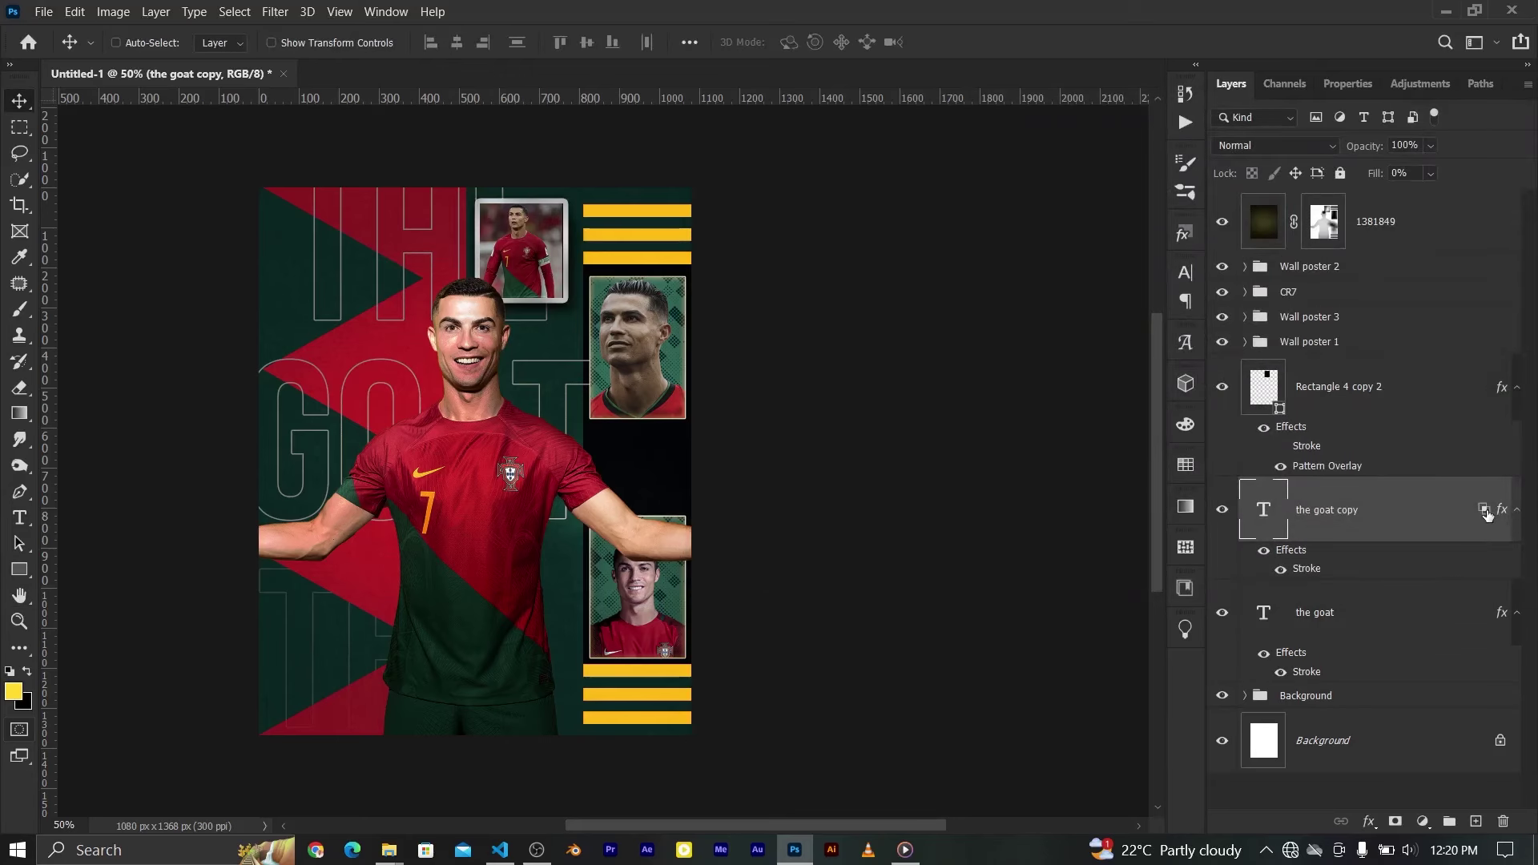
# Apply a similar Underlying Layer Blend If fade to the original 'the goat' layer
pyautogui.moveTo(1486, 514); pyautogui.dragTo(1482, 561)
pyautogui.hotkey('ctrl', 'z')
pyautogui.doubleClick(1500, 614)
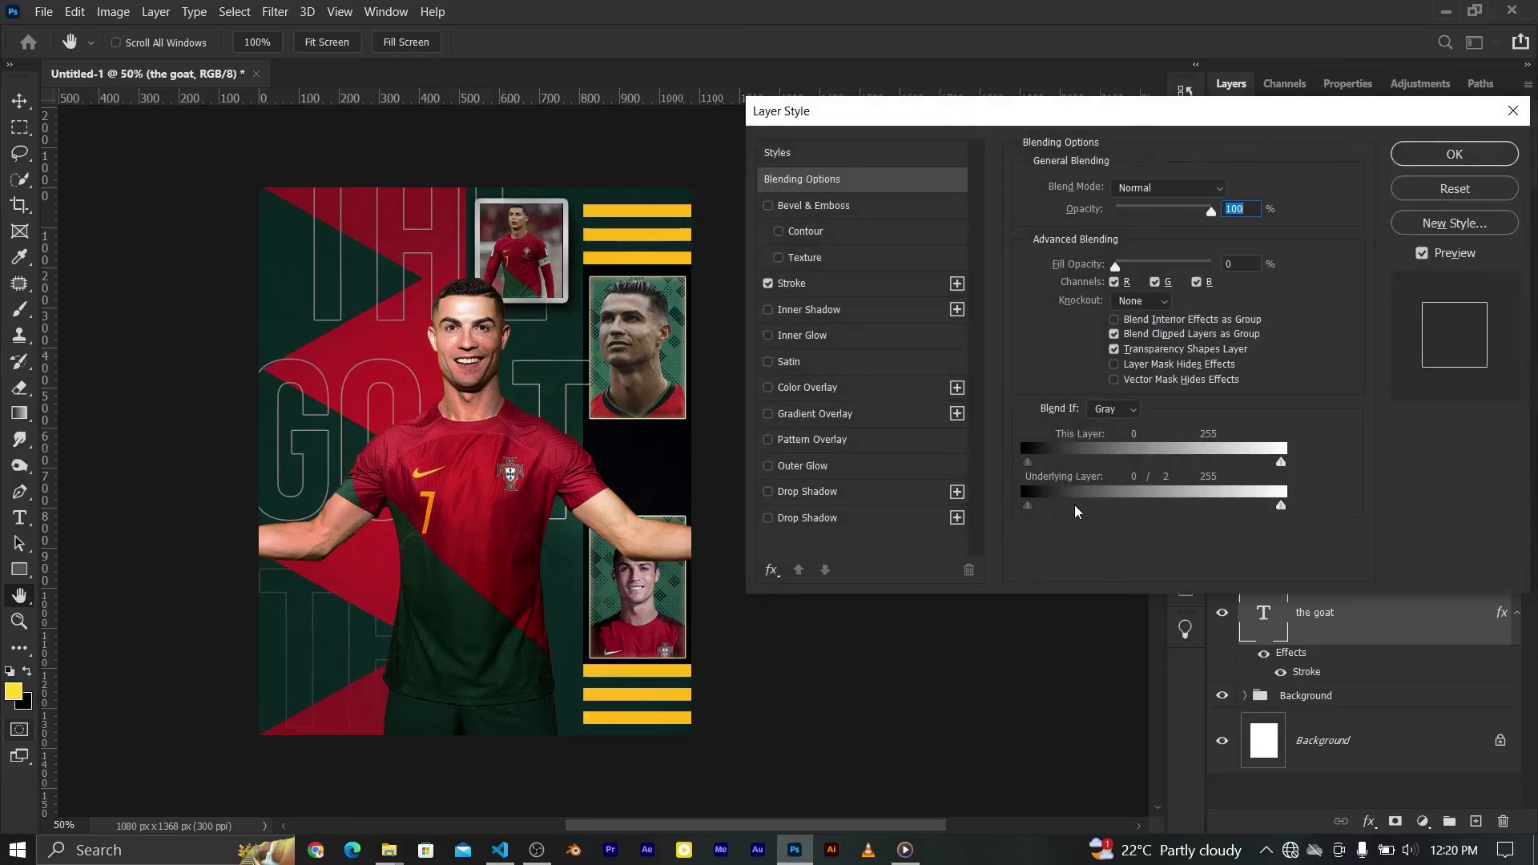
pyautogui.moveTo(1028, 505); pyautogui.dragTo(1219, 506)
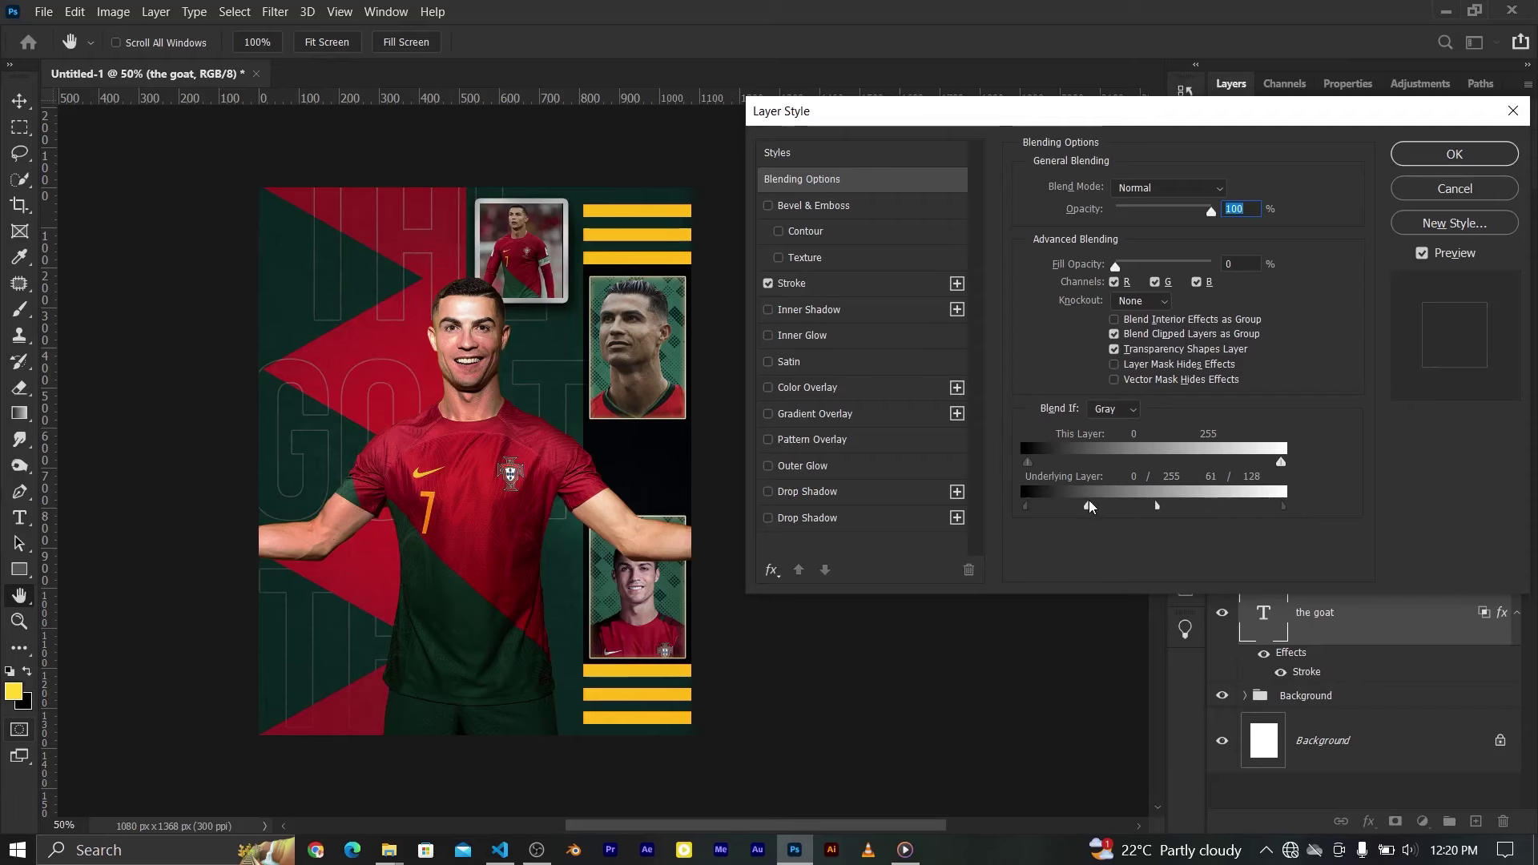
pyautogui.press('Return')
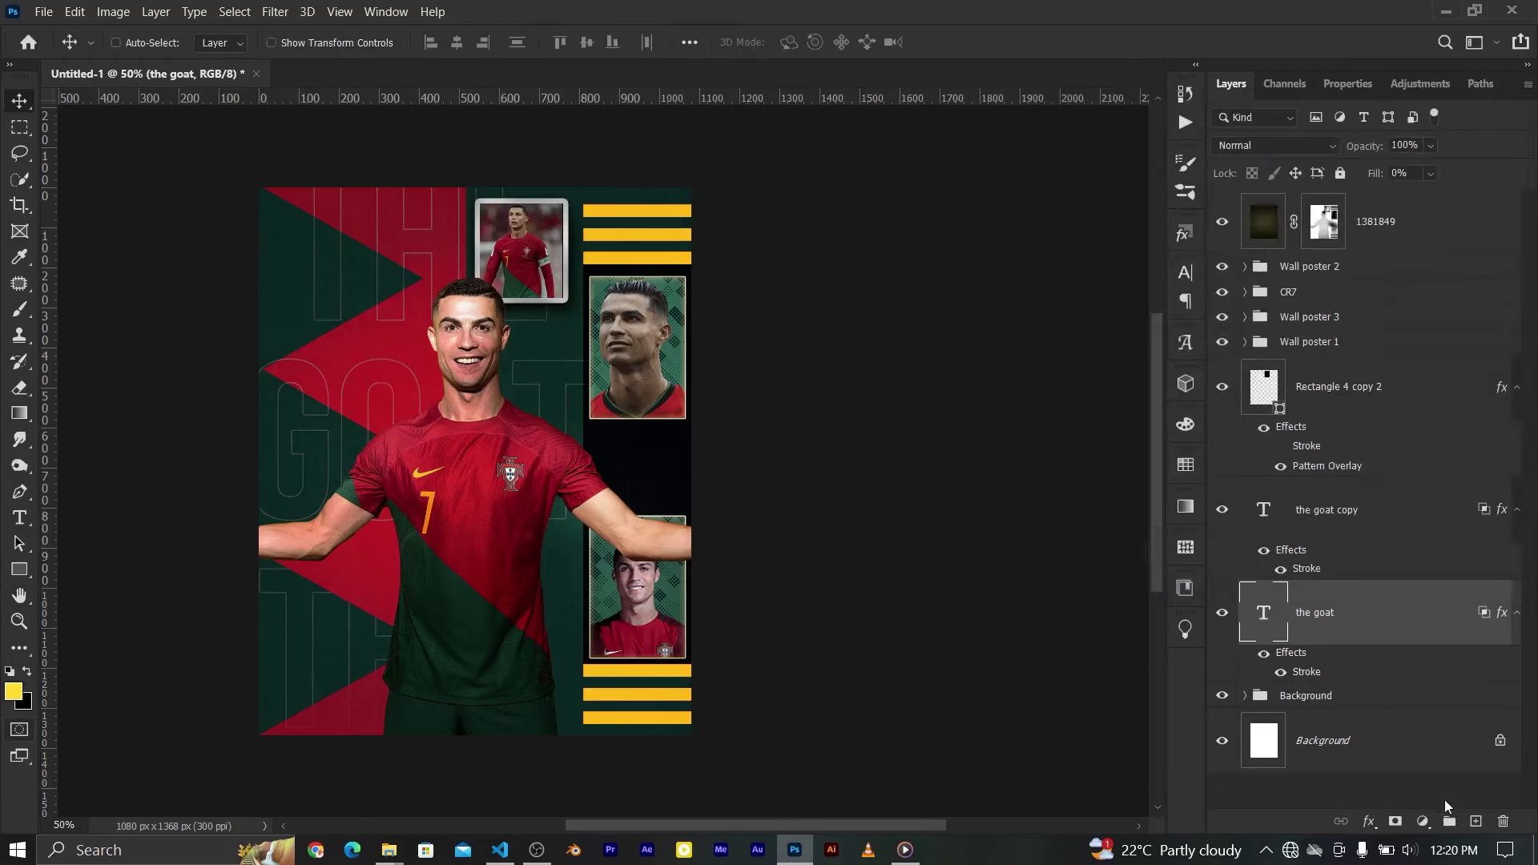
# Add a layer mask to 'the goat' and try a 20% gradient fade on it
pyautogui.click(1395, 822)
pyautogui.write('g20')
pyautogui.press('Return')
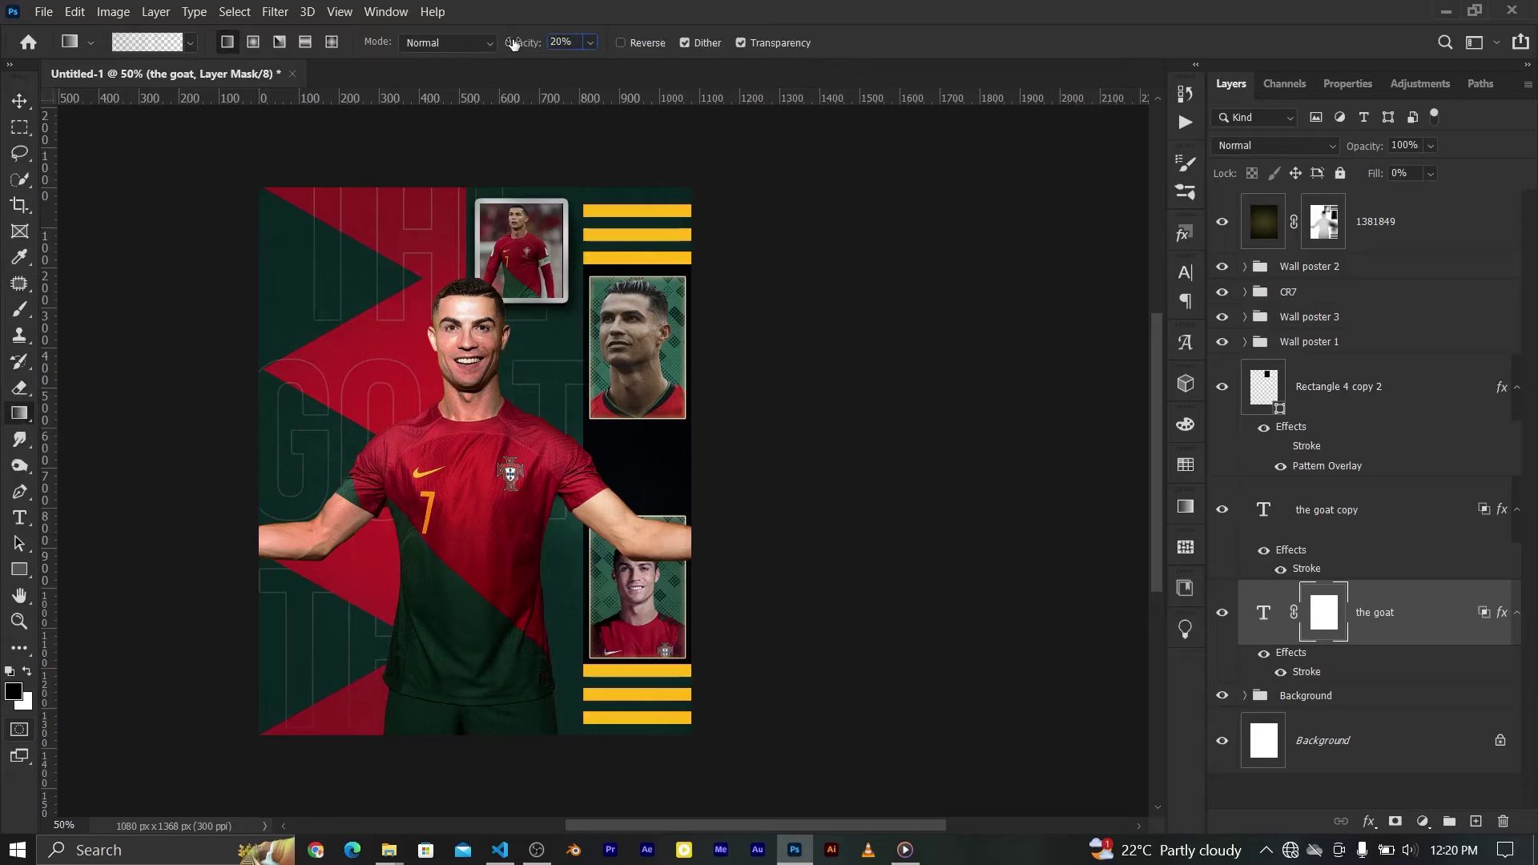
pyautogui.moveTo(513, 140); pyautogui.dragTo(396, 357)
pyautogui.hotkey('ctrl', 'z')
# Try brushing the mask to fade the top letters, then select both goat text layers
pyautogui.press('b')
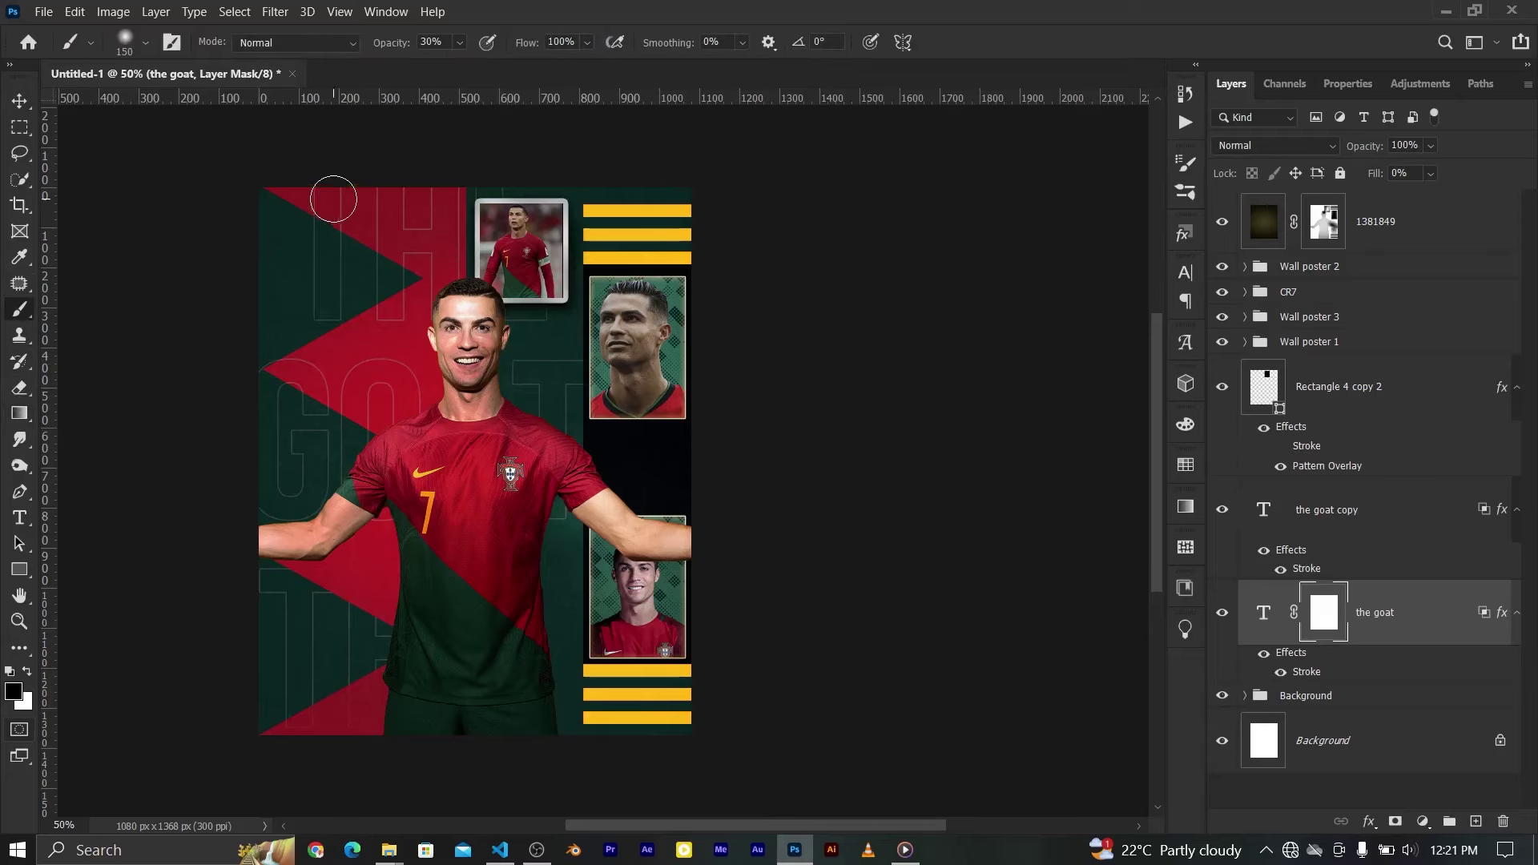
pyautogui.click(1222, 511)
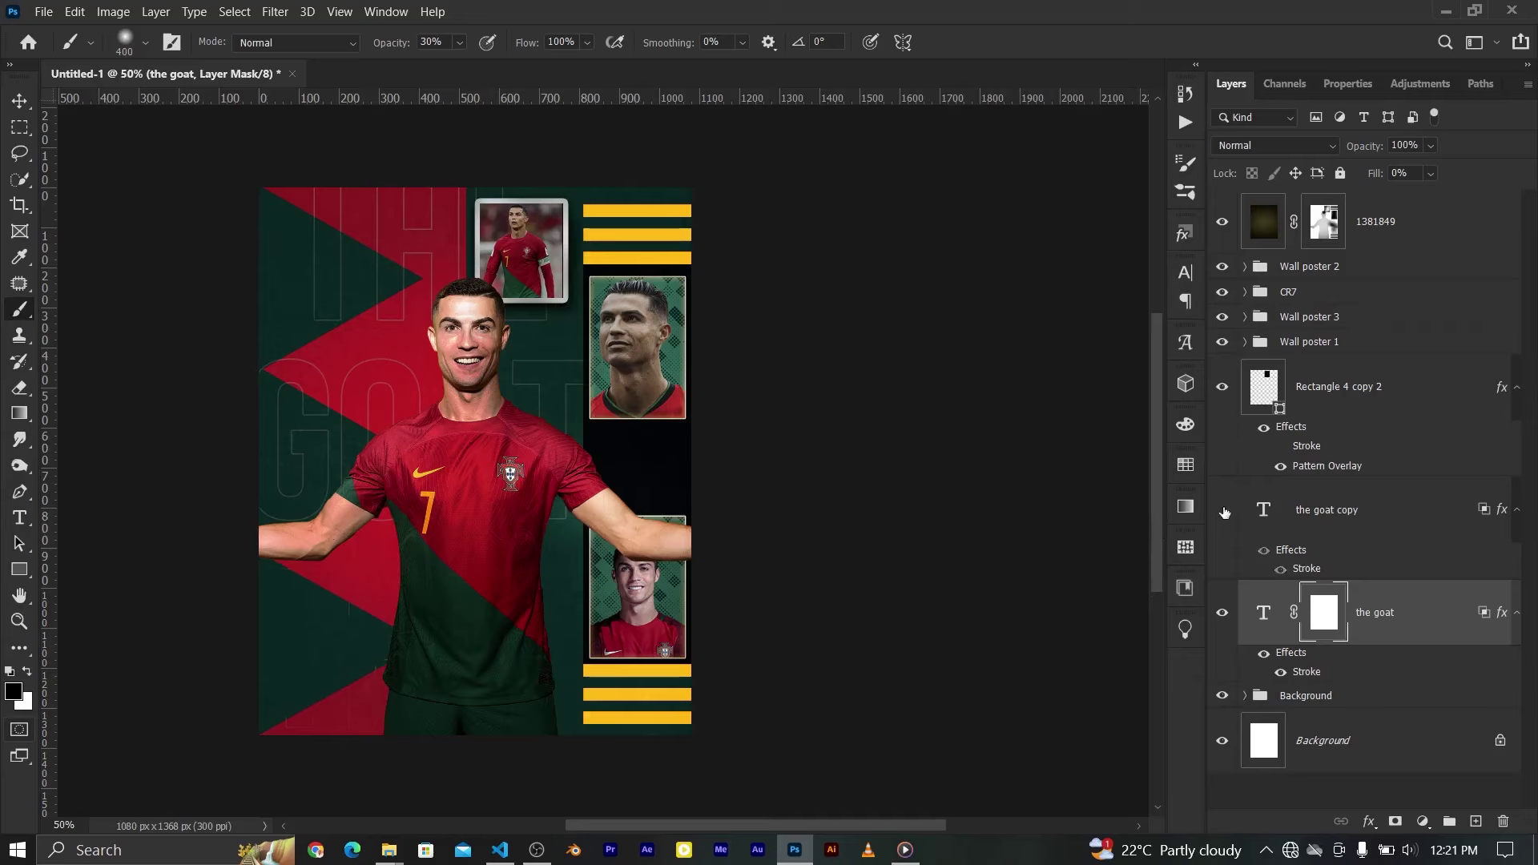
pyautogui.click(1222, 614)
pyautogui.click(1222, 615)
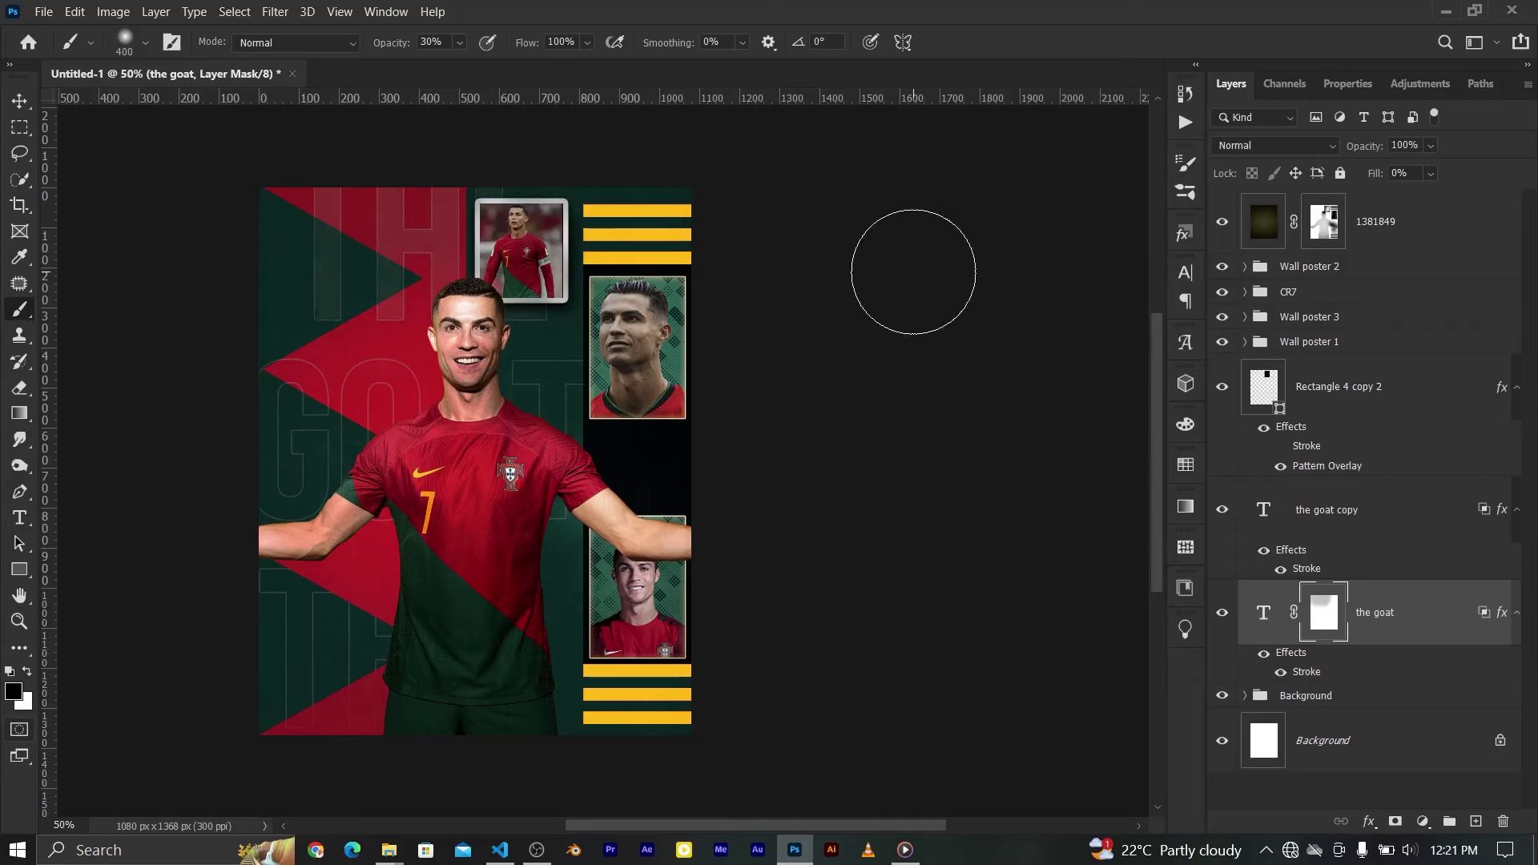
pyautogui.moveTo(529, 276); pyautogui.dragTo(545, 320)
pyautogui.hotkey('ctrl', 'z')
pyautogui.hotkey('ctrl', 'z')
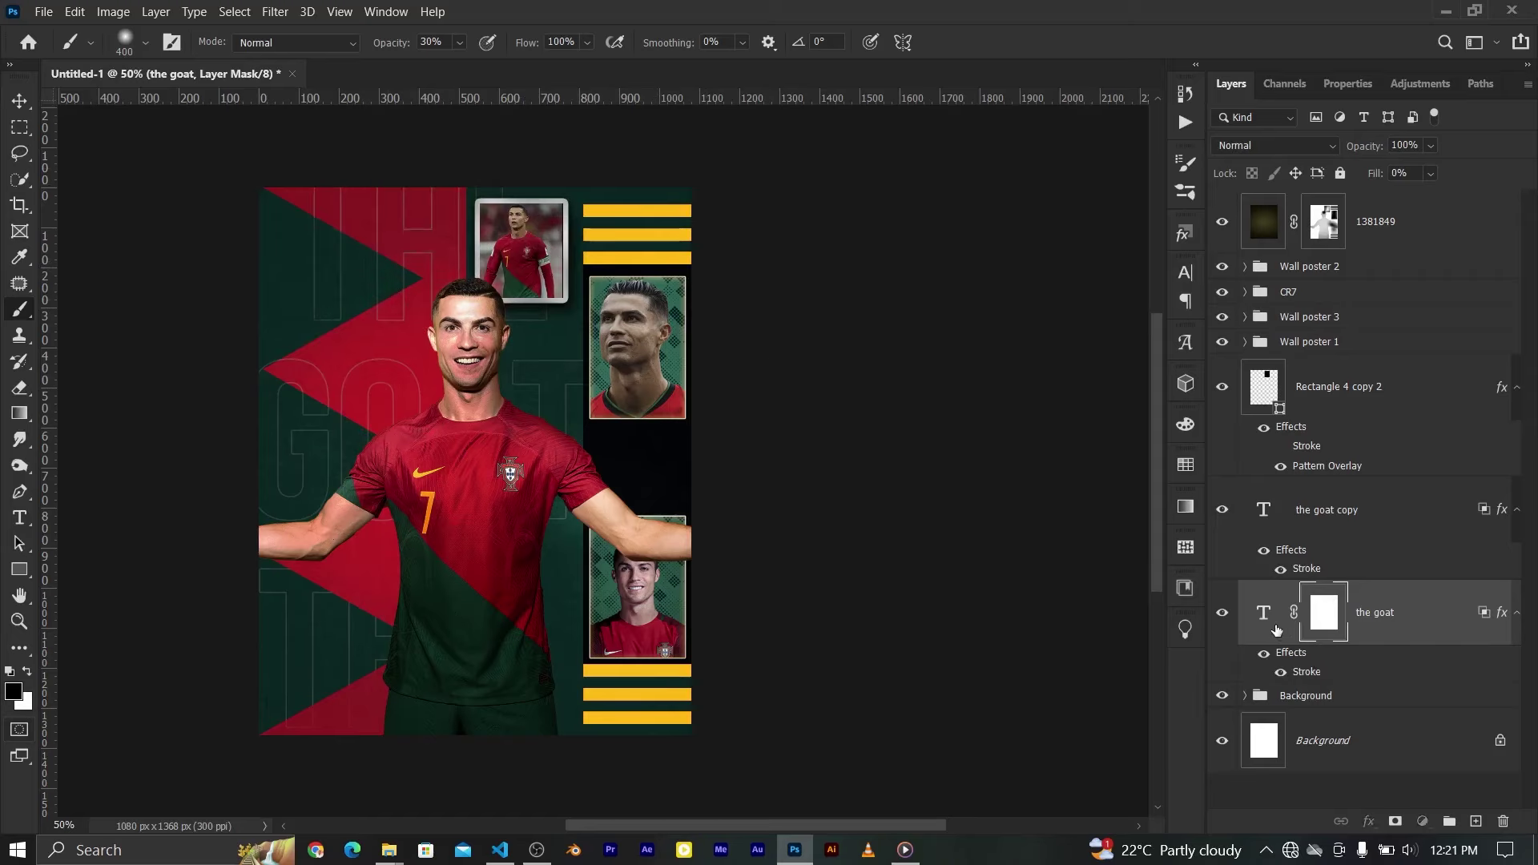
pyautogui.click(1277, 630)
pyautogui.write('60')
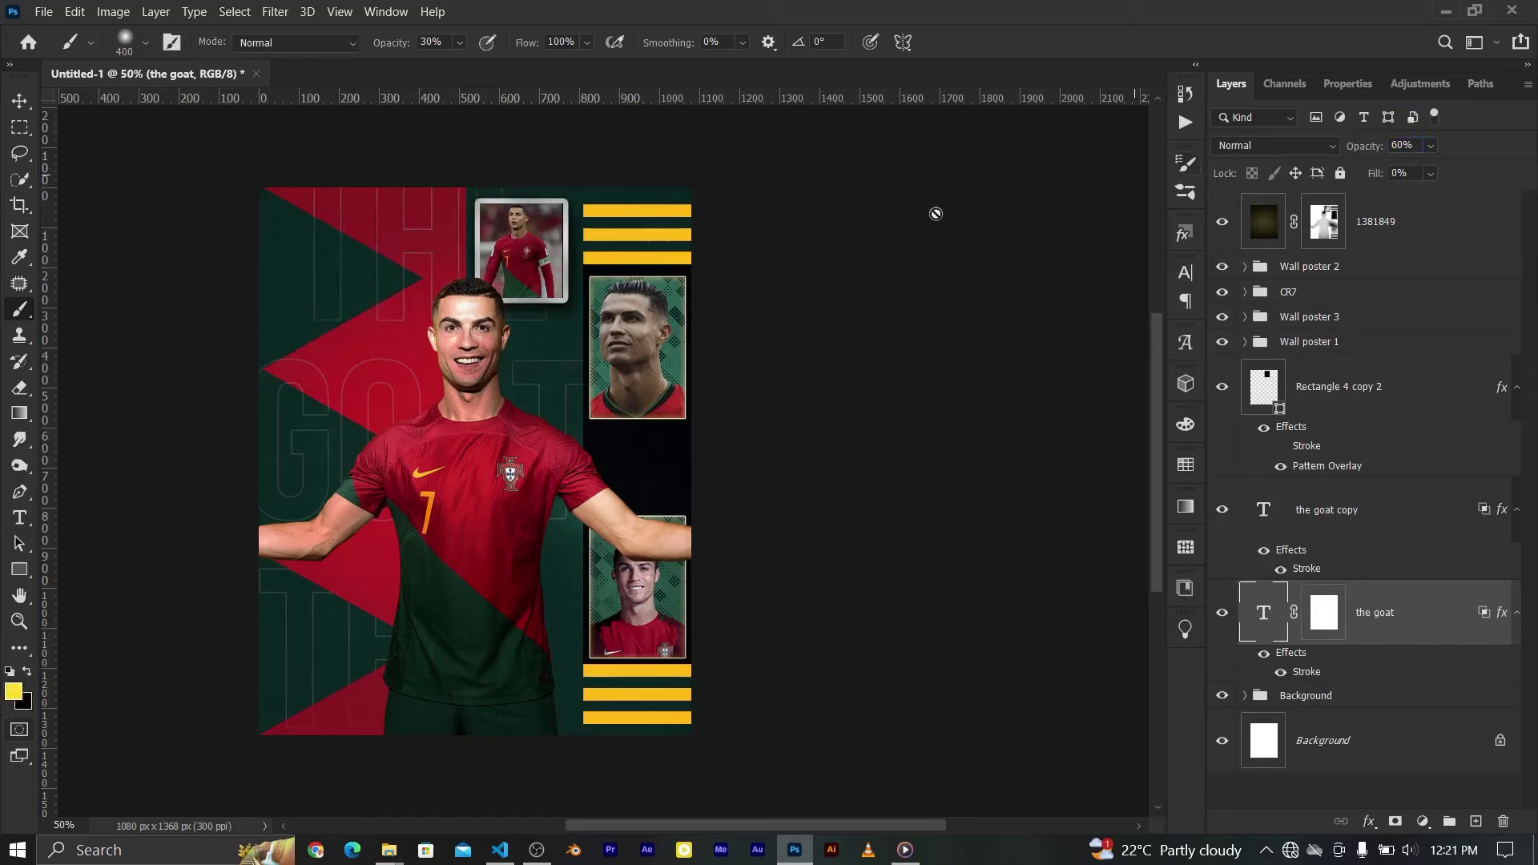
pyautogui.click(17, 102)
pyautogui.click(1353, 517)
# Group both goat text layers into a group named 'Text'
pyautogui.keyDown('shift'); pyautogui.click(1375, 611); pyautogui.keyUp('shift')
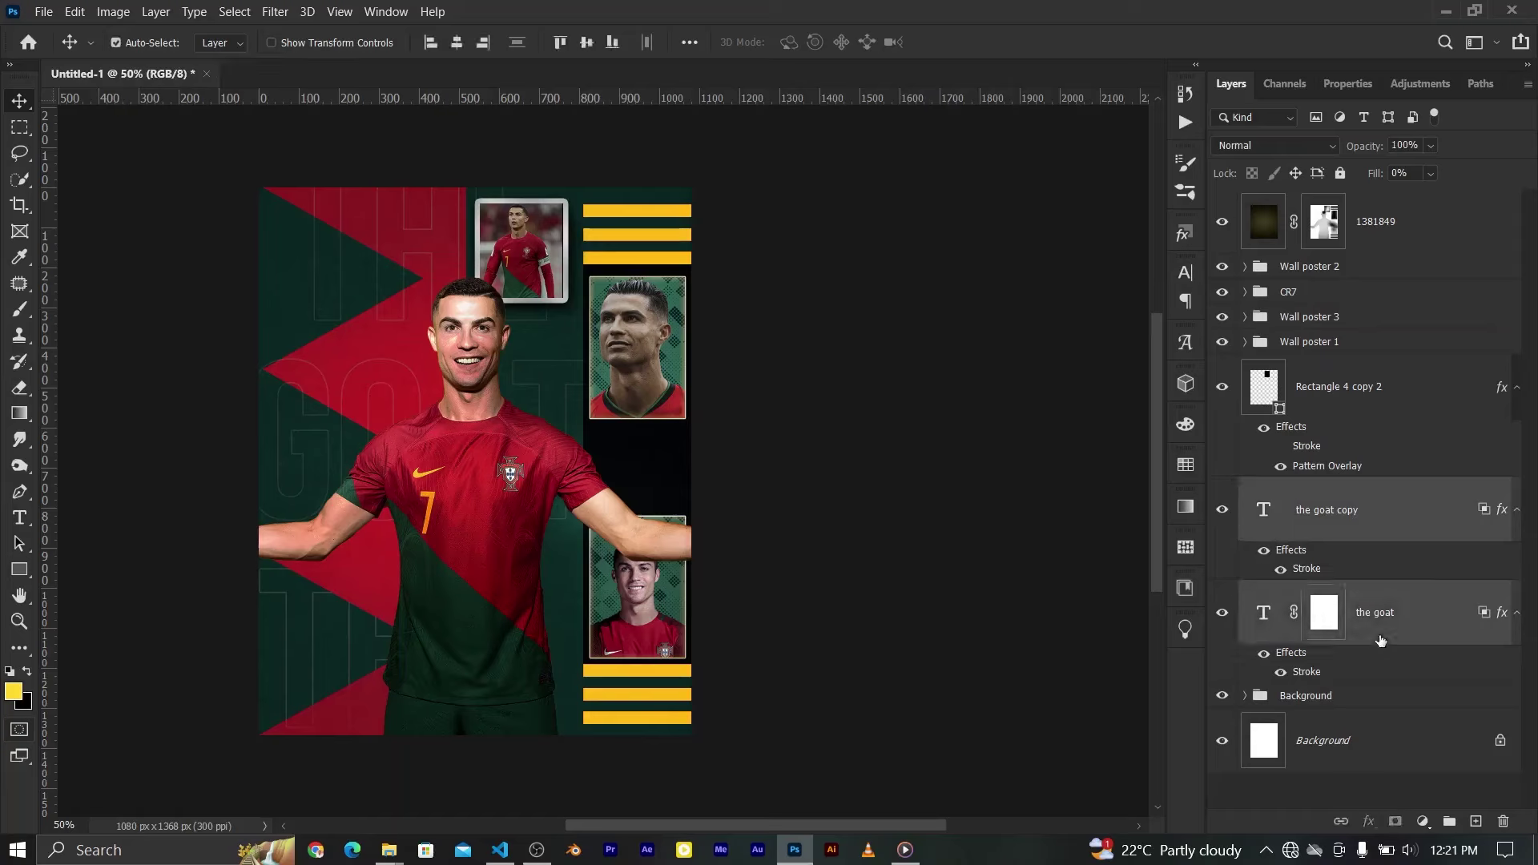
pyautogui.hotkey('ctrl', 'g')
pyautogui.doubleClick(1306, 490)
pyautogui.write('Tex')
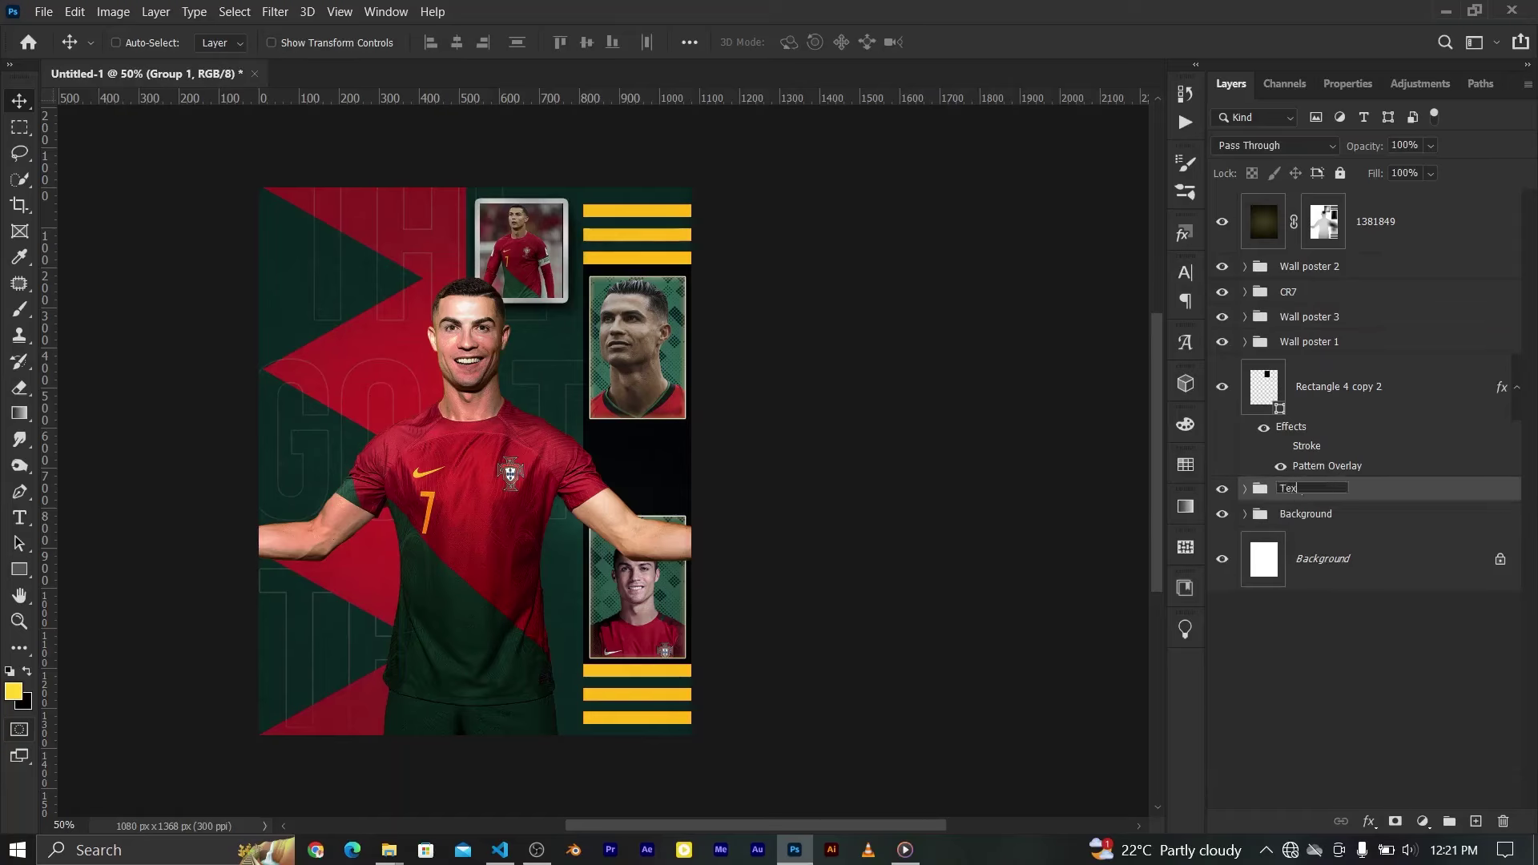
pyautogui.write('t')
pyautogui.press('Return')
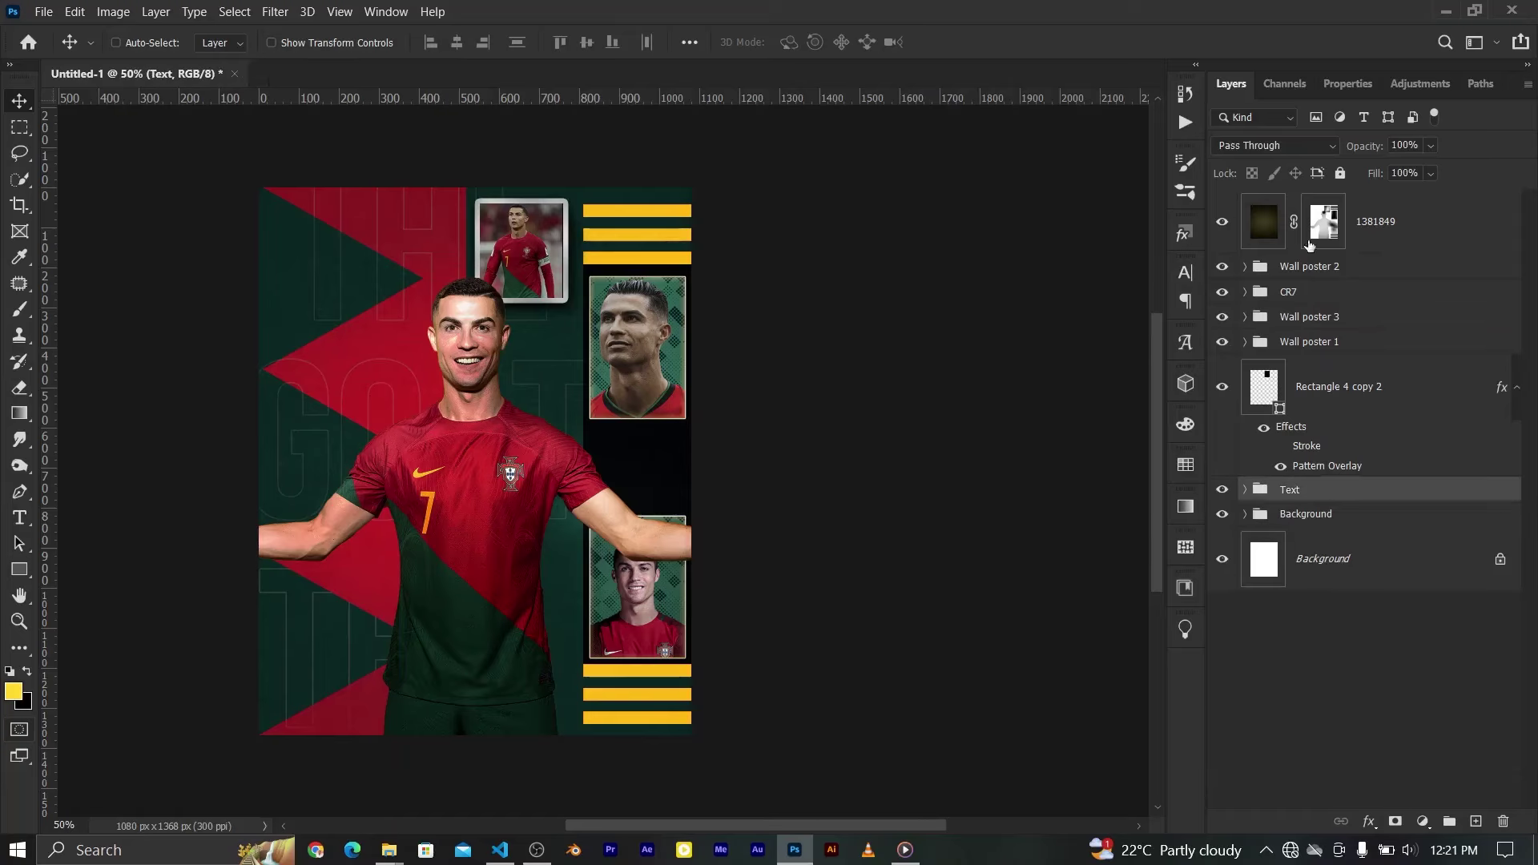
# On a new layer, darken the poster bottom with a 50% black-to-transparent gradient
pyautogui.click(1309, 244)
pyautogui.click(1476, 821)
pyautogui.click(22, 415)
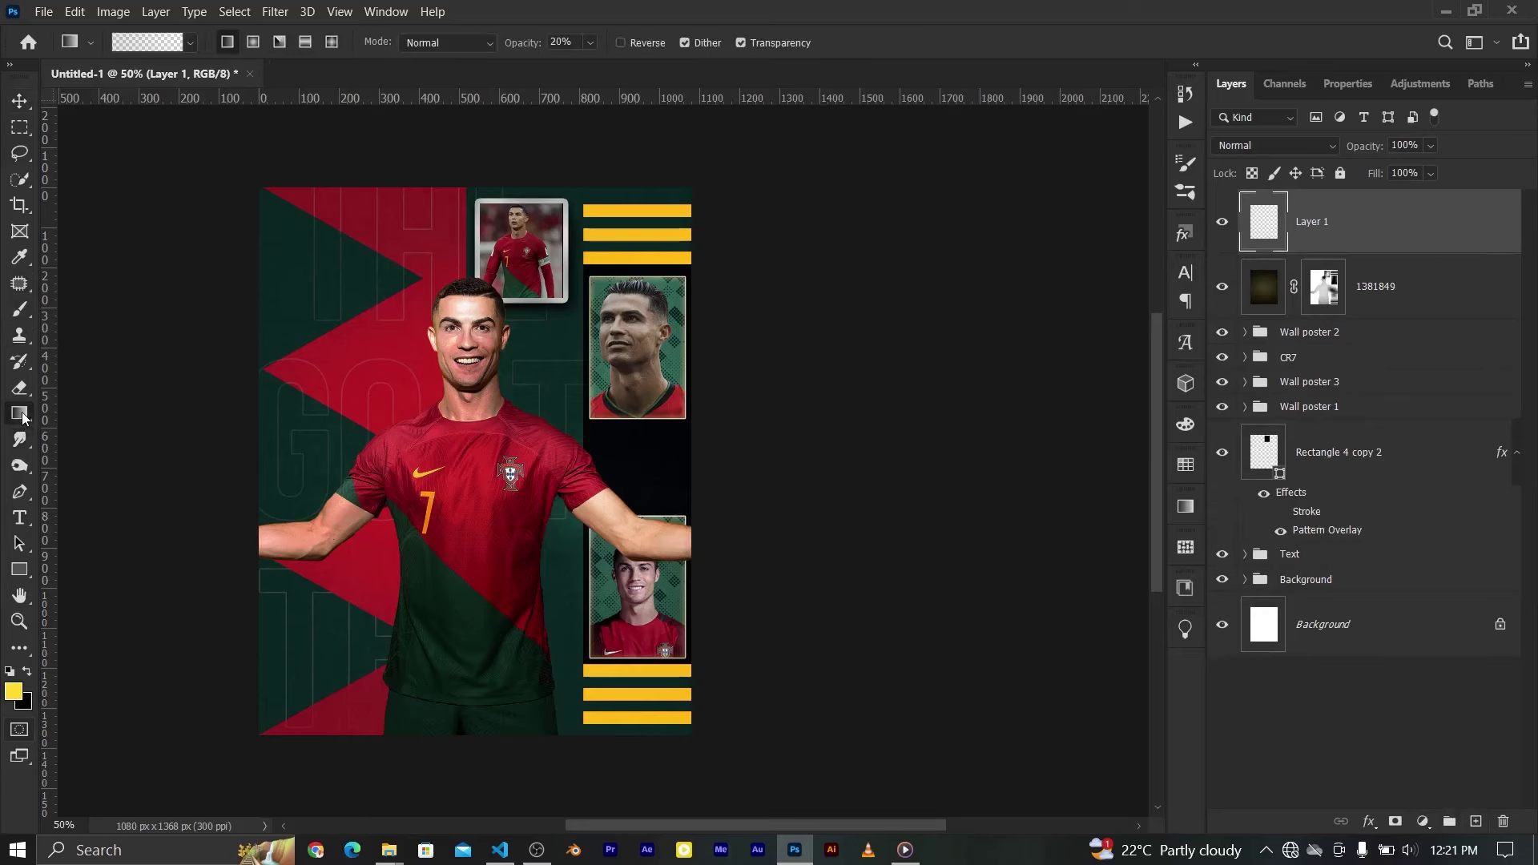
pyautogui.write('50')
pyautogui.press('Return')
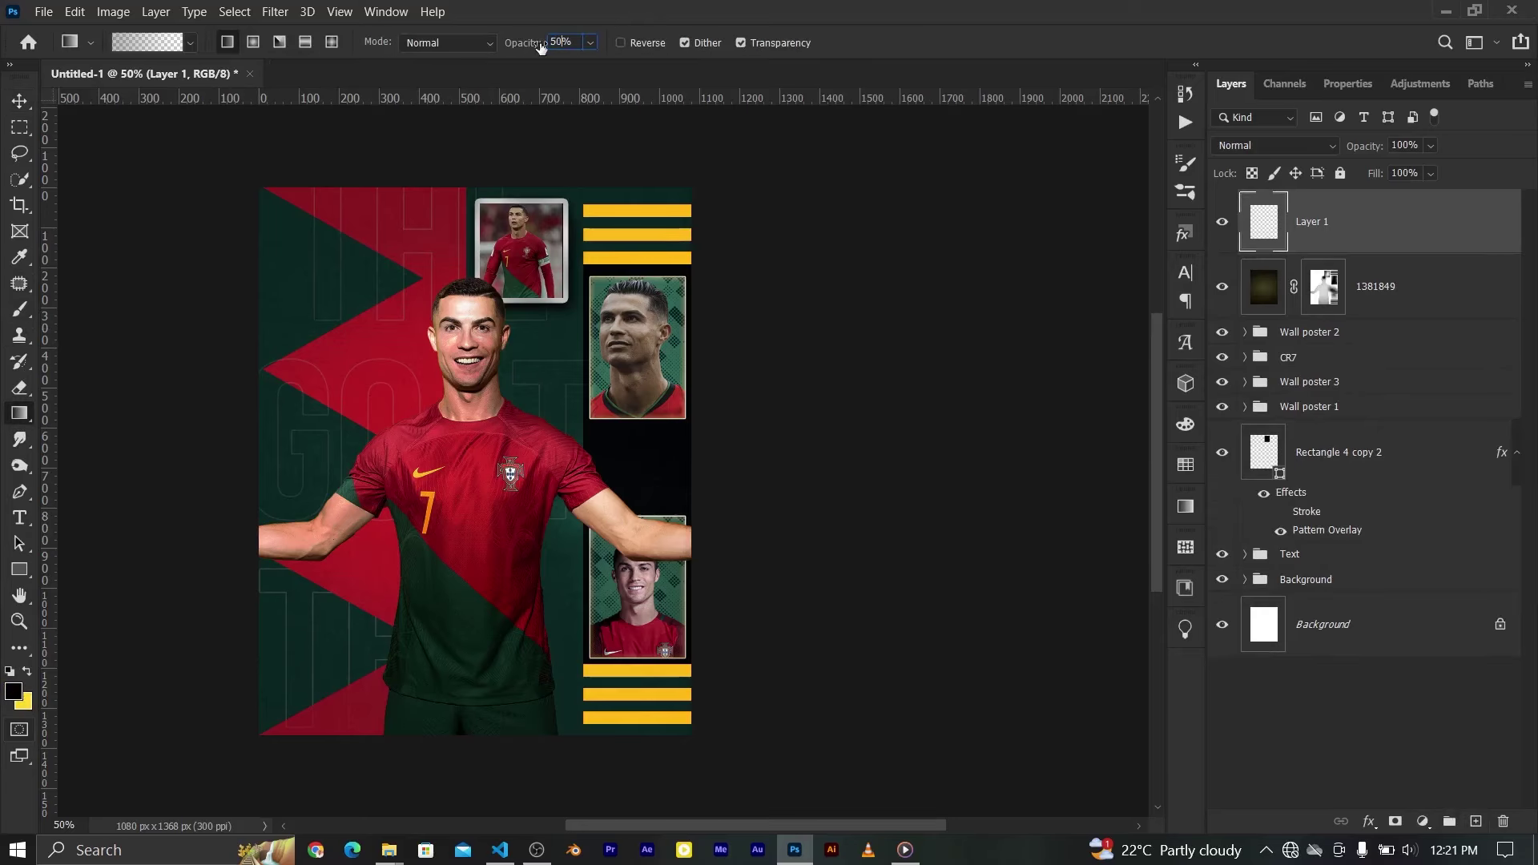
pyautogui.moveTo(457, 770); pyautogui.dragTo(456, 654)
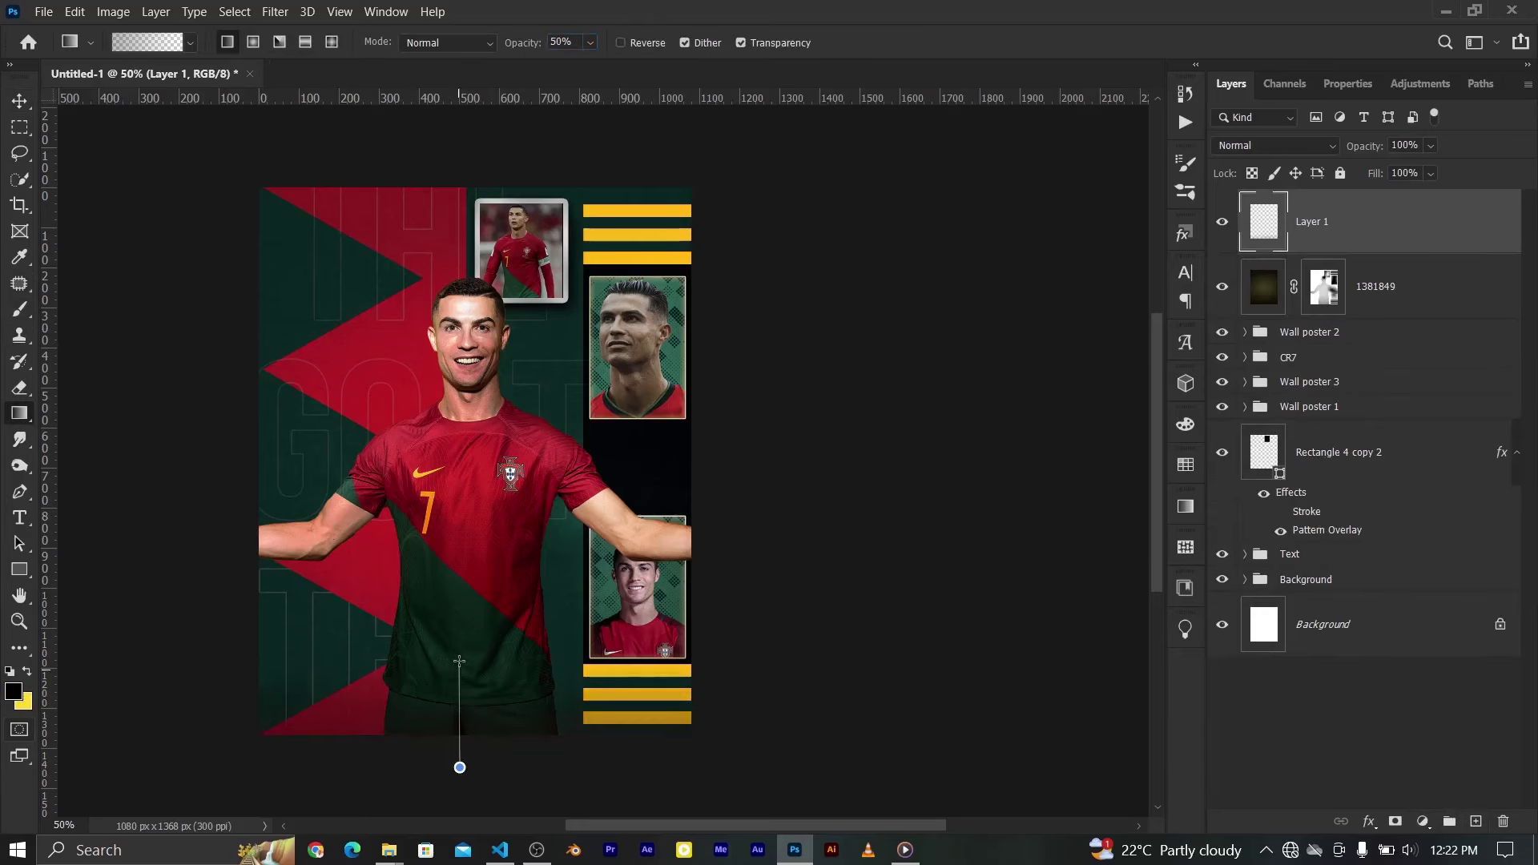
pyautogui.moveTo(459, 772); pyautogui.dragTo(461, 662)
pyautogui.hscroll(-3, 461, 665)
pyautogui.press('v')
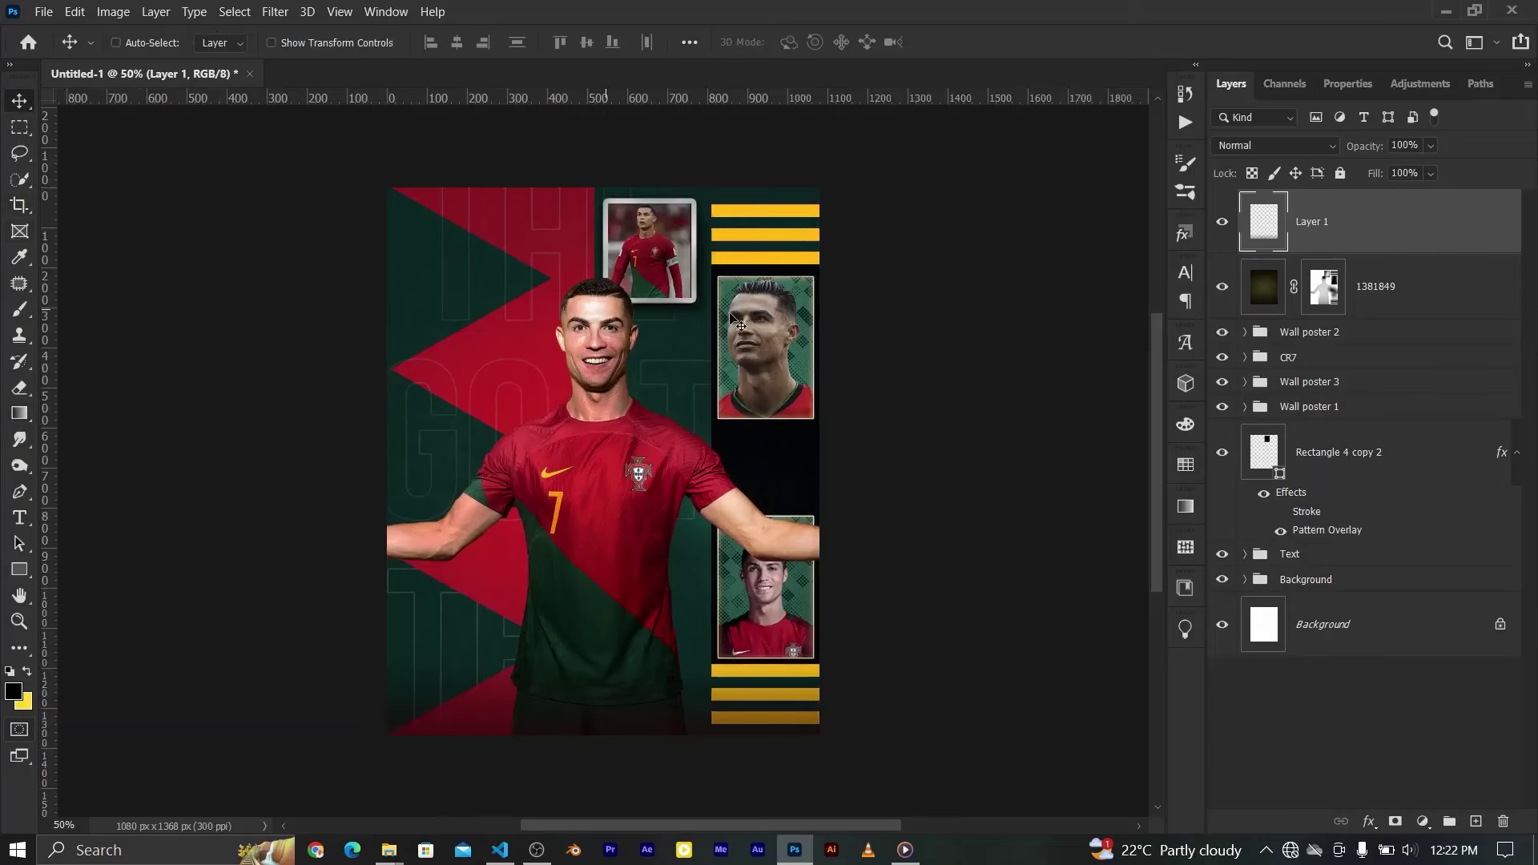
# Select the 1381849 layer and bring in the 20210901_014735 texture image above it
pyautogui.click(1271, 286)
pyautogui.hotkey('ctrl', '+')
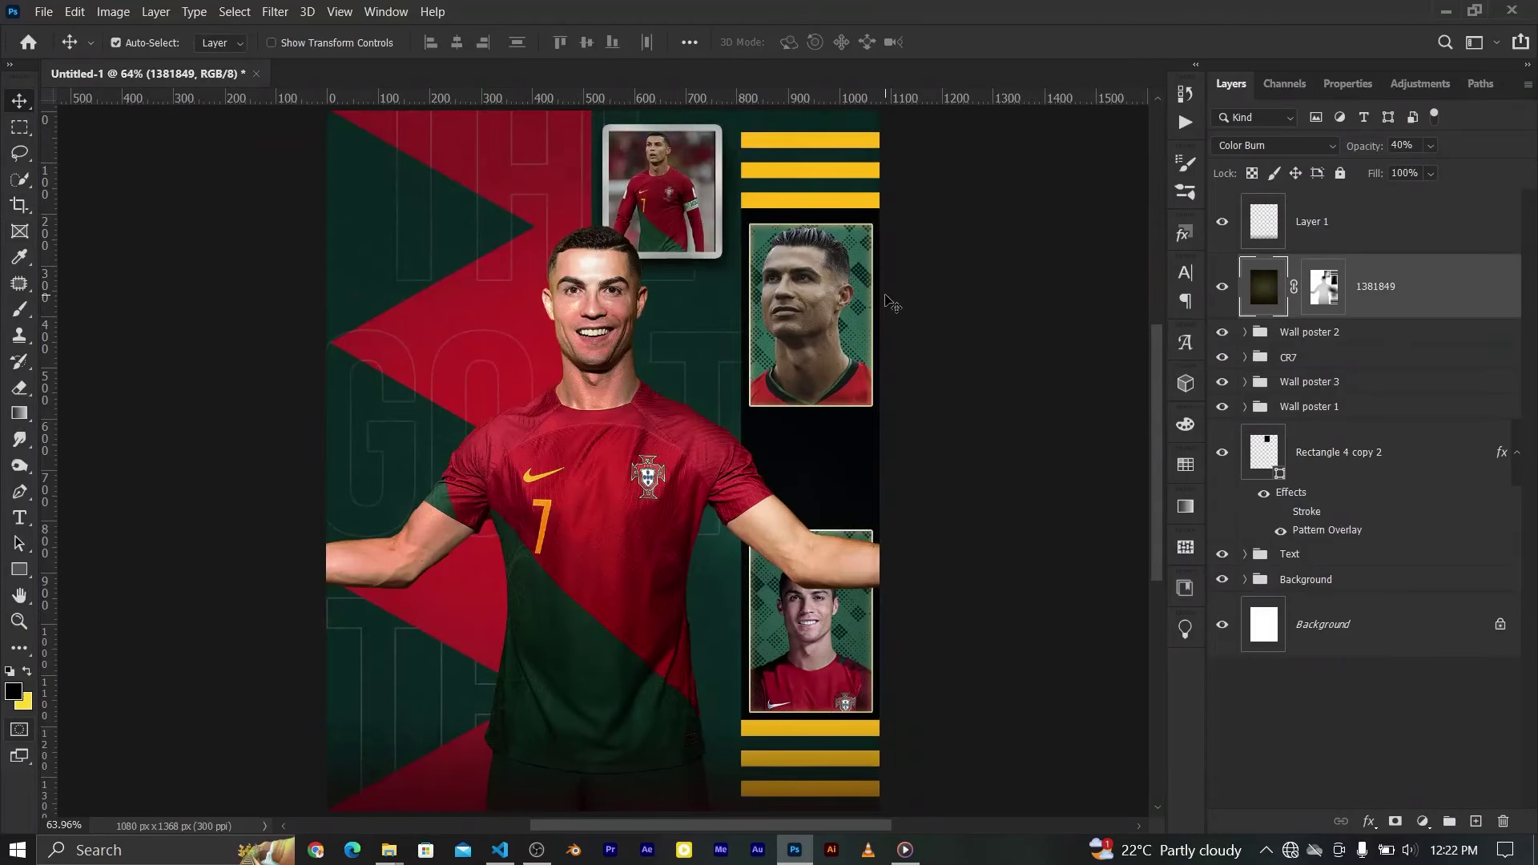
pyautogui.click(388, 849)
# Place the dark circle-pattern texture, rotated 90° and stretched to cover the whole poster
pyautogui.moveTo(907, 756); pyautogui.dragTo(705, 327)
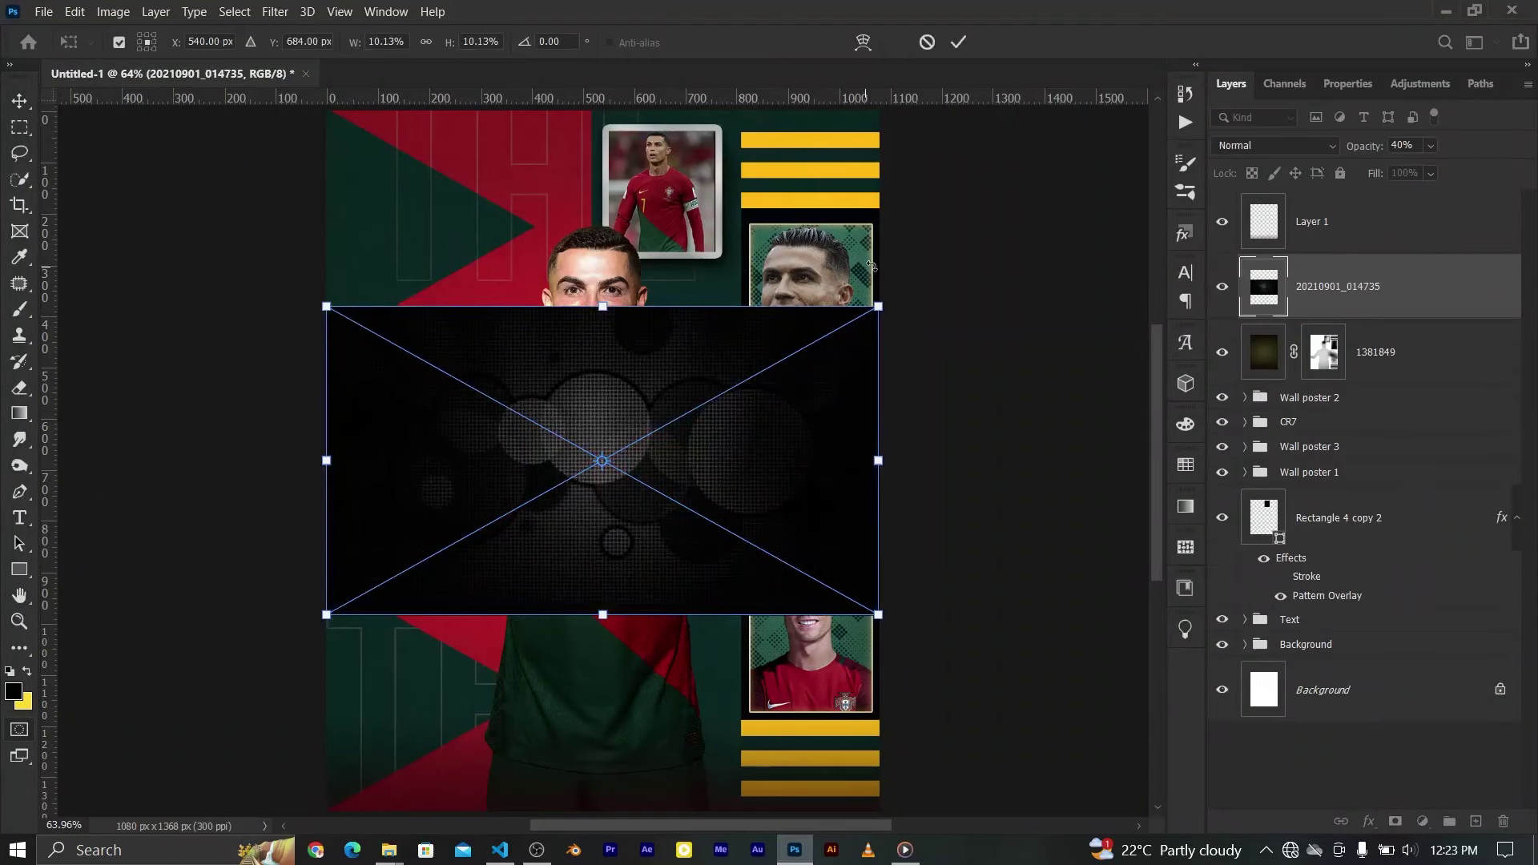
pyautogui.moveTo(890, 633); pyautogui.dragTo(936, 649)
pyautogui.scroll(10, 936, 649)
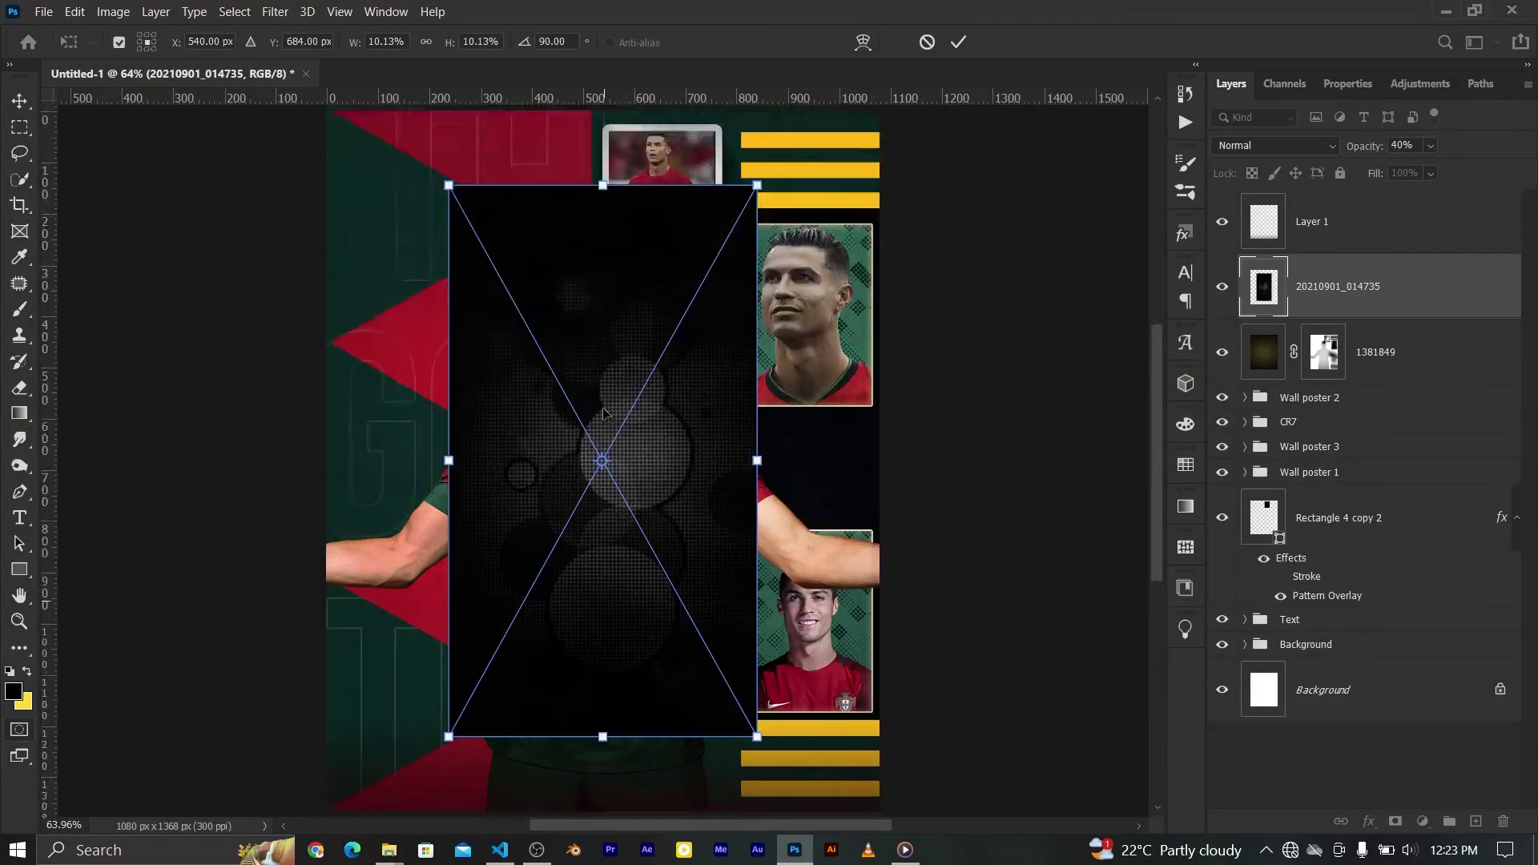
pyautogui.moveTo(752, 231); pyautogui.dragTo(853, 109)
pyautogui.moveTo(788, 451); pyautogui.dragTo(734, 451)
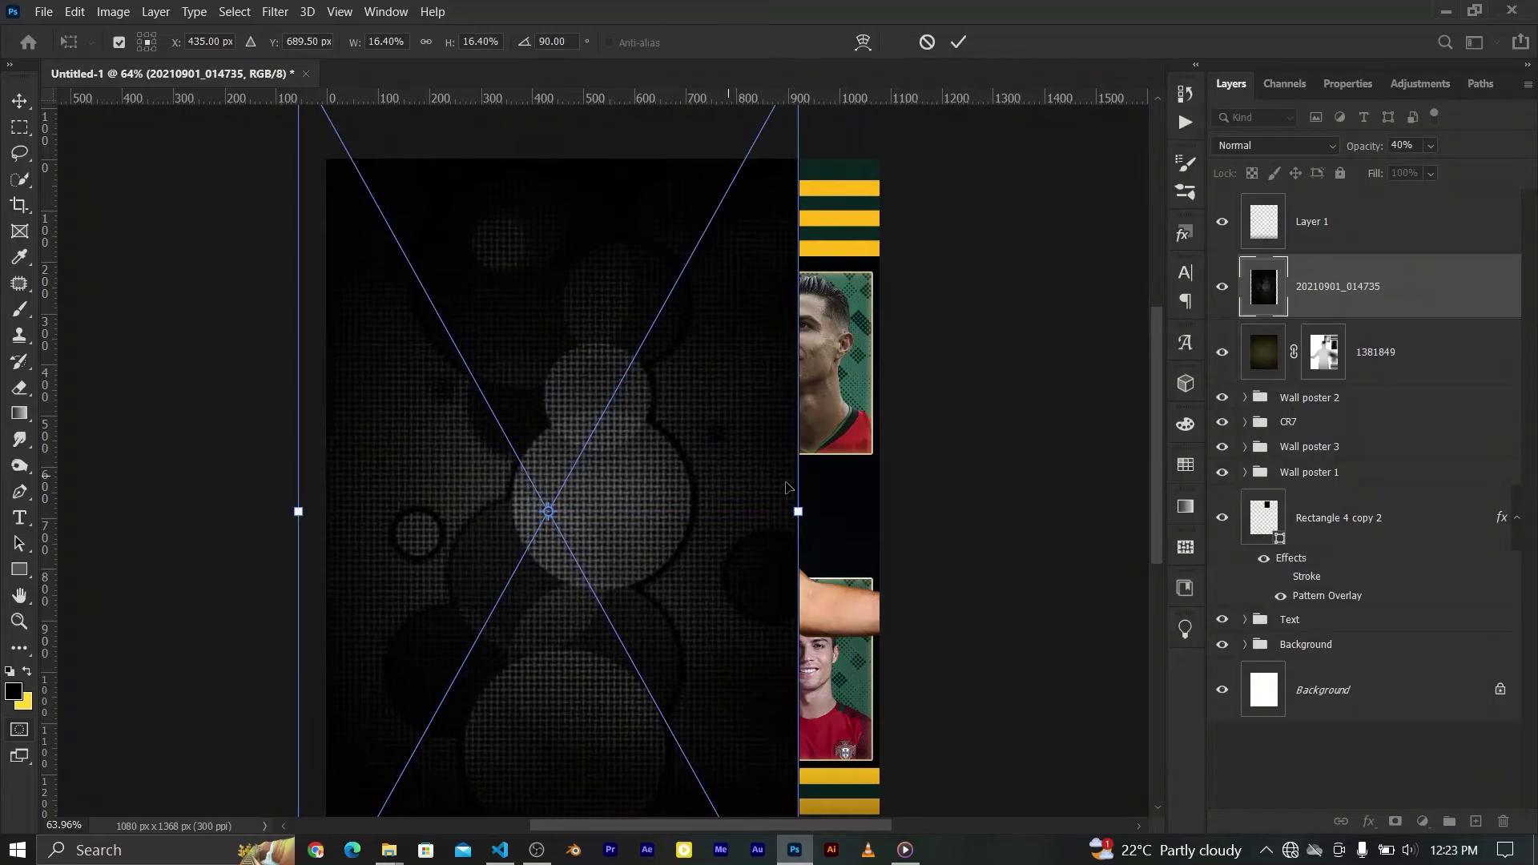
pyautogui.moveTo(800, 511); pyautogui.dragTo(882, 510)
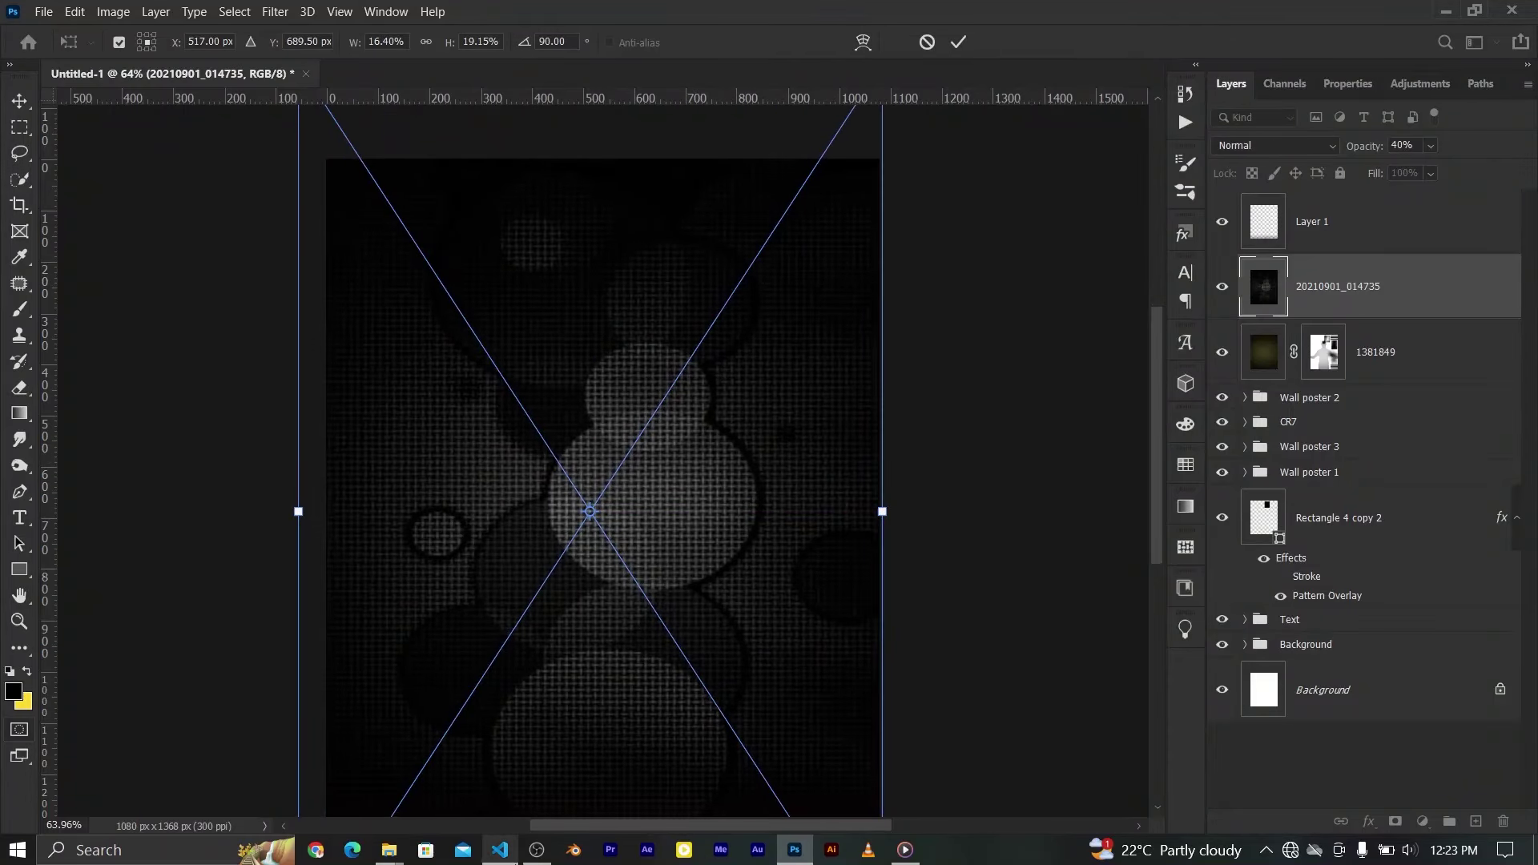
pyautogui.scroll(-3, 609, 593)
pyautogui.scroll(-3, 609, 593)
pyautogui.moveTo(590, 639); pyautogui.dragTo(591, 704)
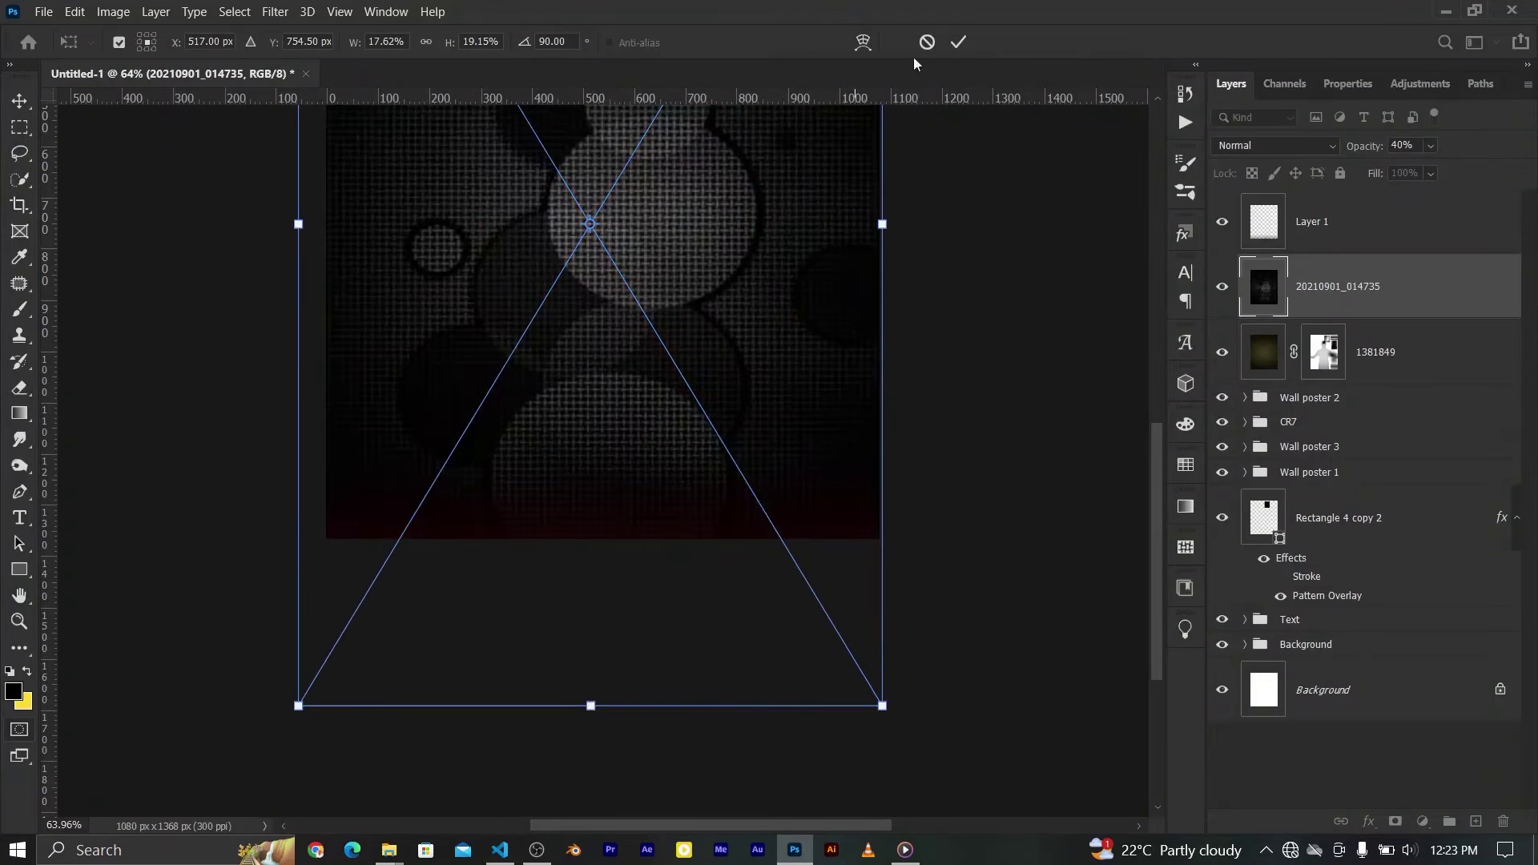
pyautogui.click(958, 42)
# Set the texture layer's blend mode to Soft Light
pyautogui.click(1274, 145)
pyautogui.click(1254, 407)
pyautogui.scroll(5, 1027, 415)
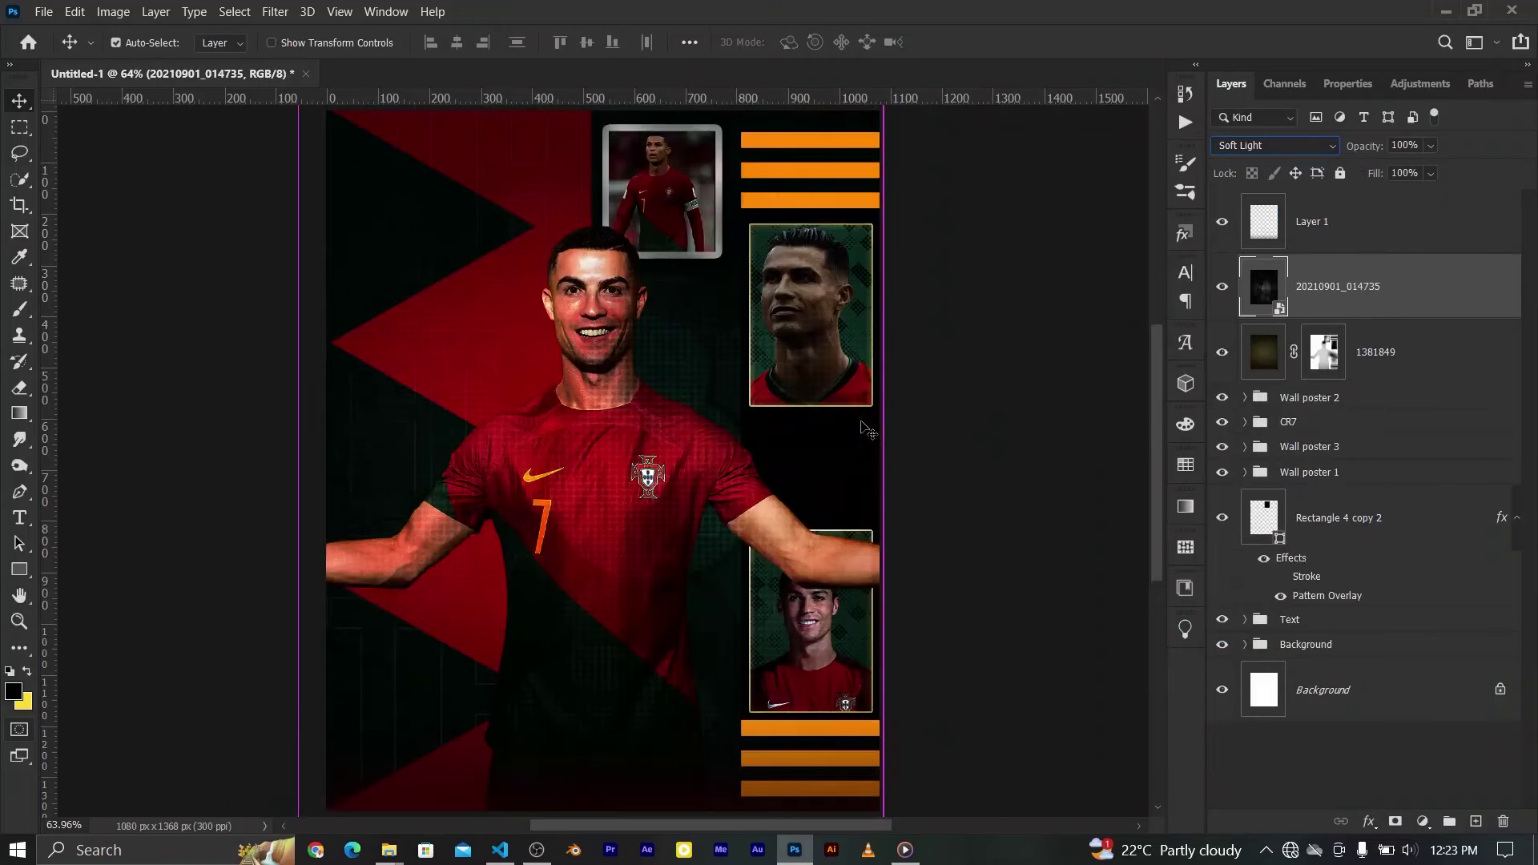
pyautogui.hotkey('ctrl', '-')
# Brighten the texture with a Curves adjustment lifting the shadows and upper tones
pyautogui.hotkey('ctrl', 'm')
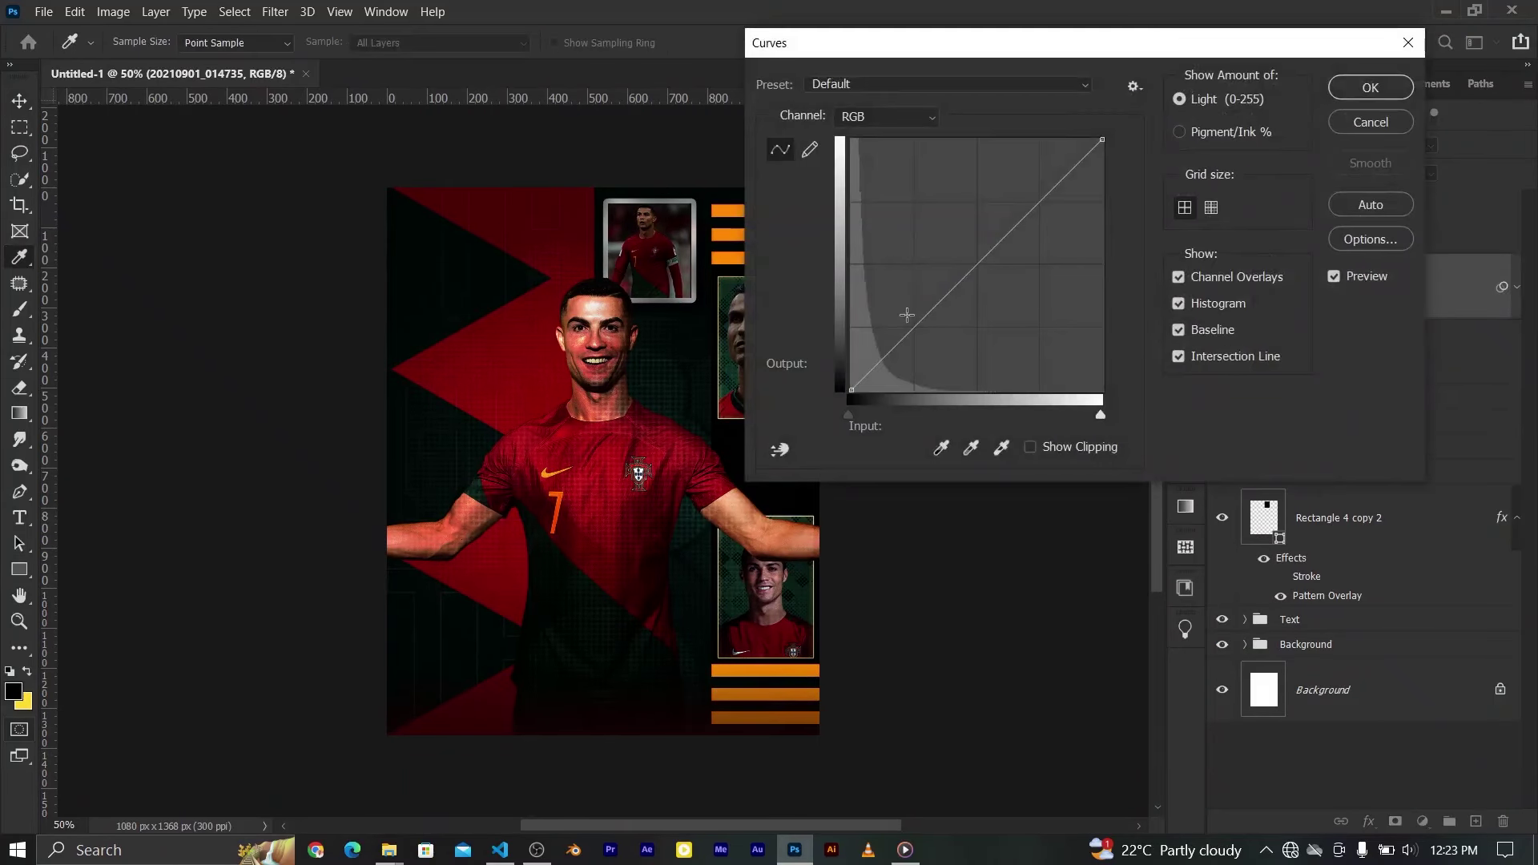
pyautogui.moveTo(876, 366); pyautogui.dragTo(877, 344)
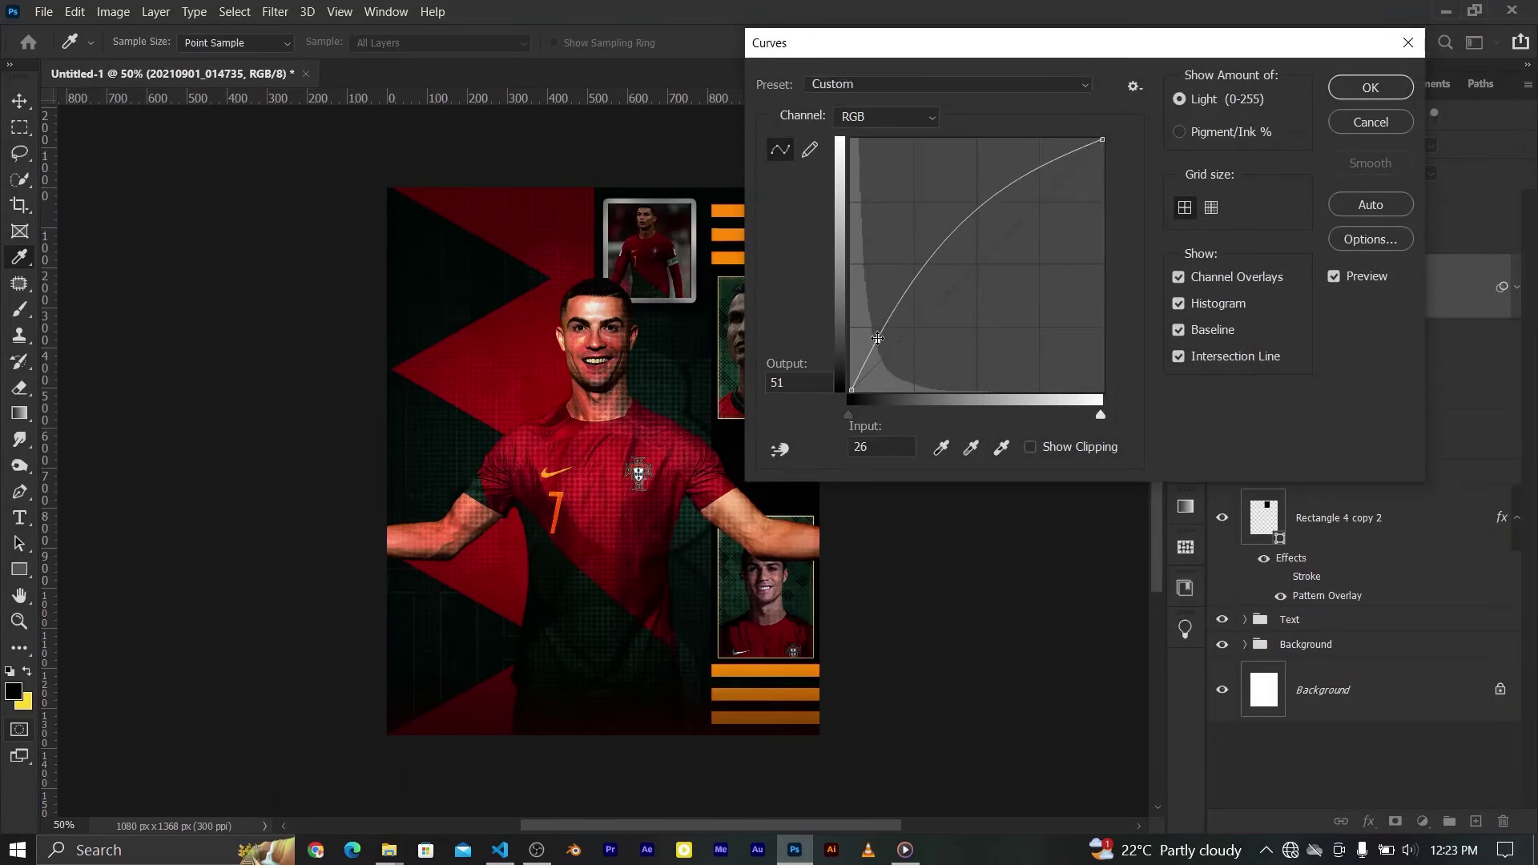
pyautogui.moveTo(877, 338); pyautogui.dragTo(884, 322)
pyautogui.moveTo(1004, 176); pyautogui.dragTo(1028, 194)
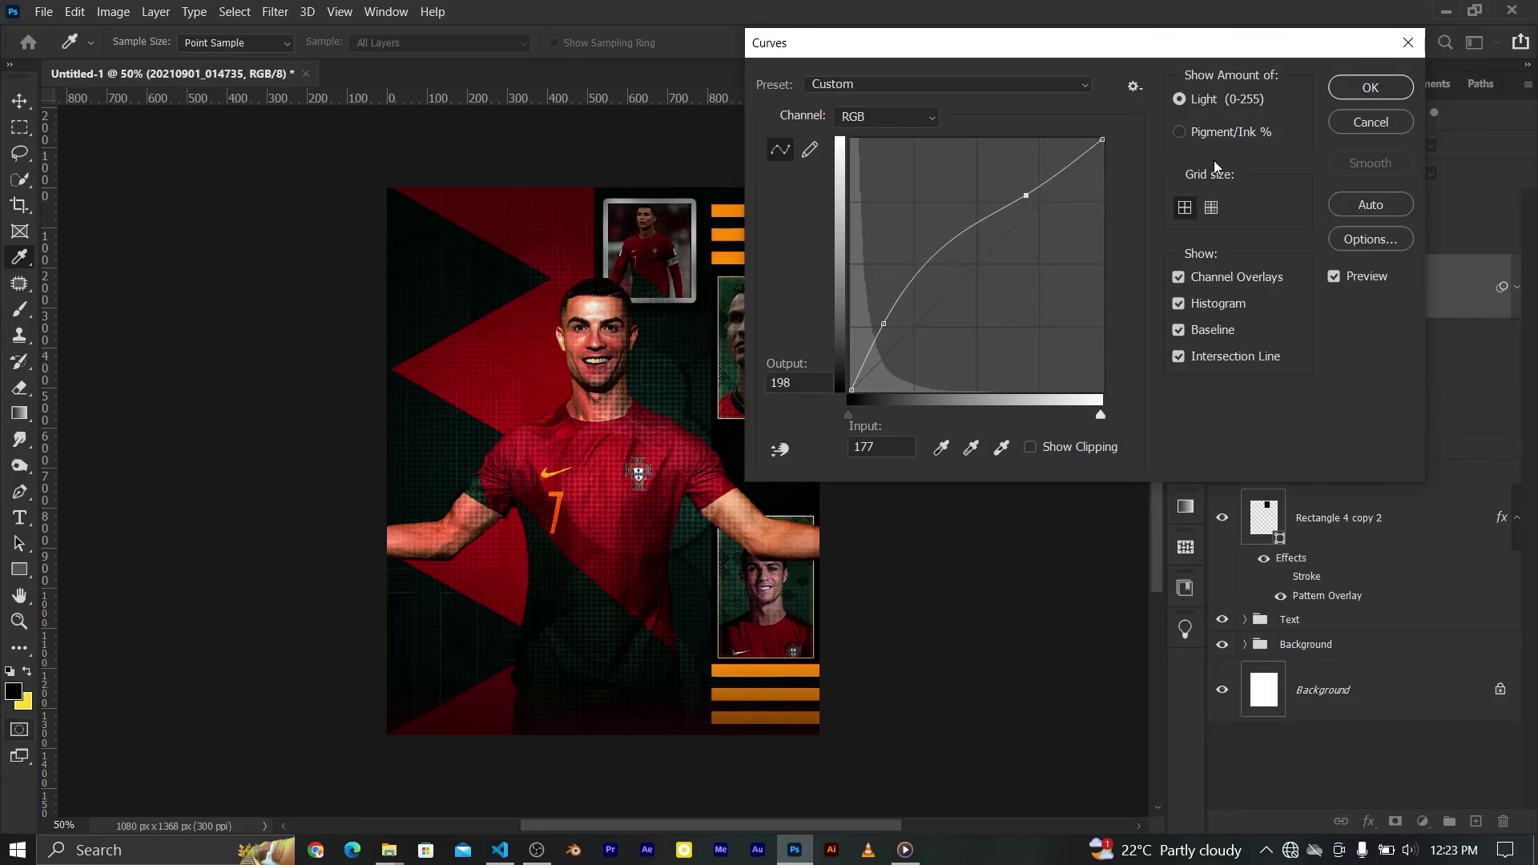
pyautogui.click(1366, 88)
# Add a Curves smart filter raising the black point, and set the texture opacity to 50%
pyautogui.hotkey('ctrl', 'm')
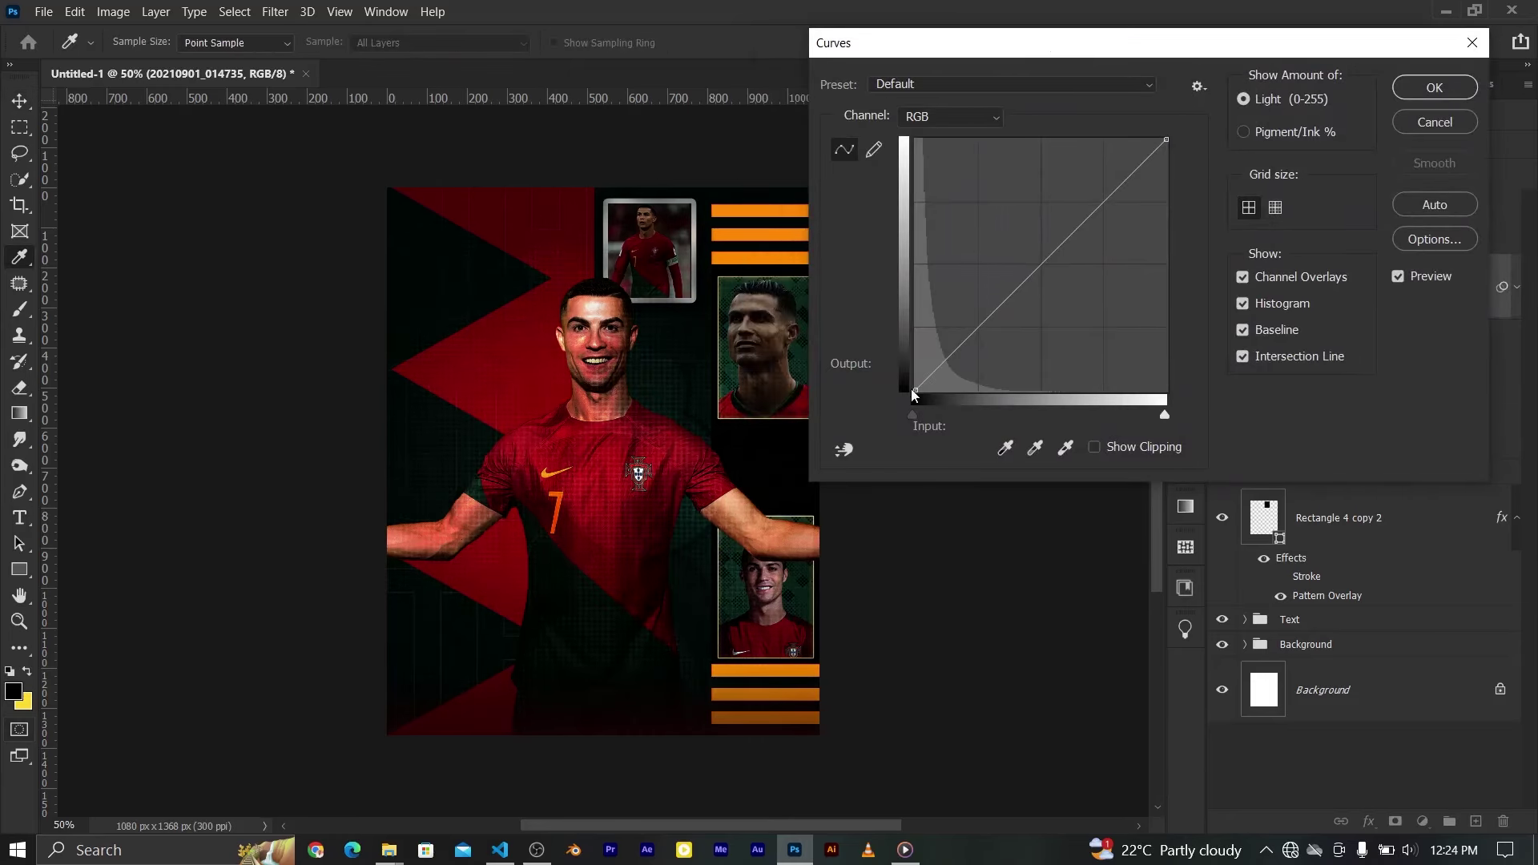
pyautogui.moveTo(913, 392); pyautogui.dragTo(916, 328)
pyautogui.click(1431, 89)
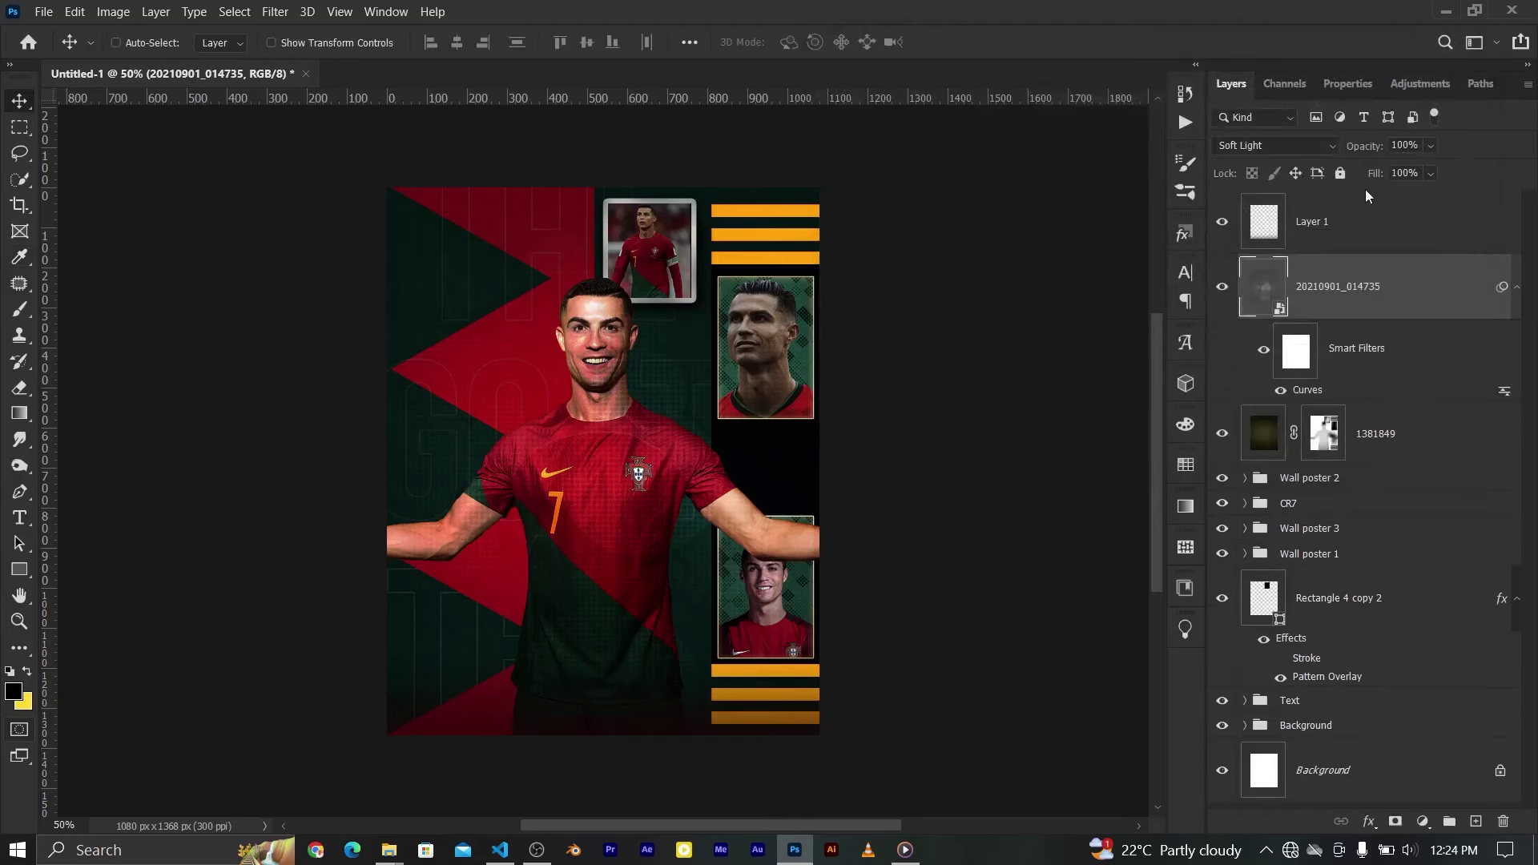
pyautogui.write('50')
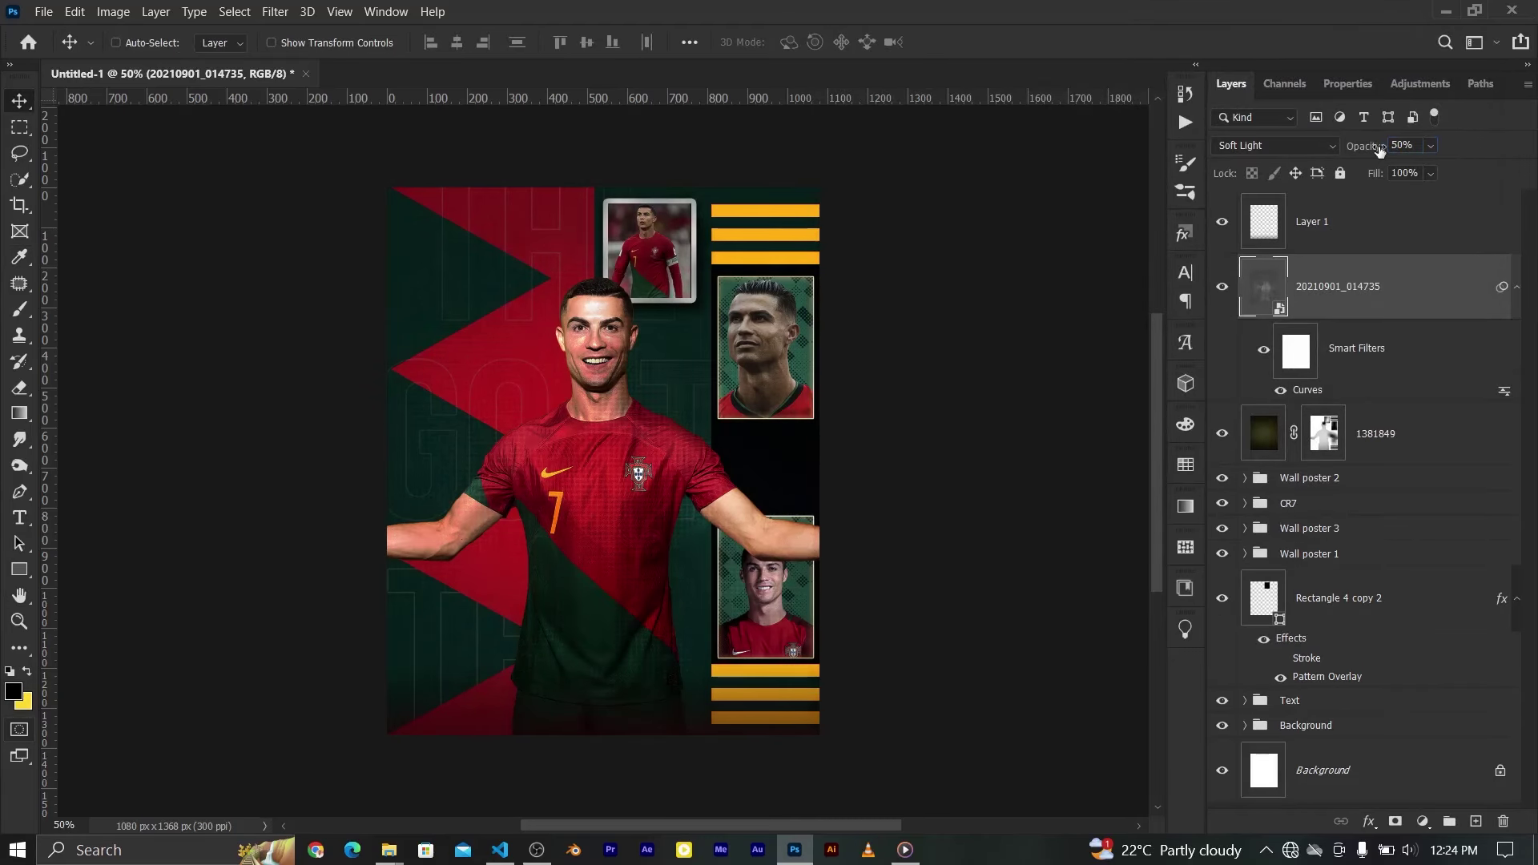
pyautogui.scroll(1, 823, 344)
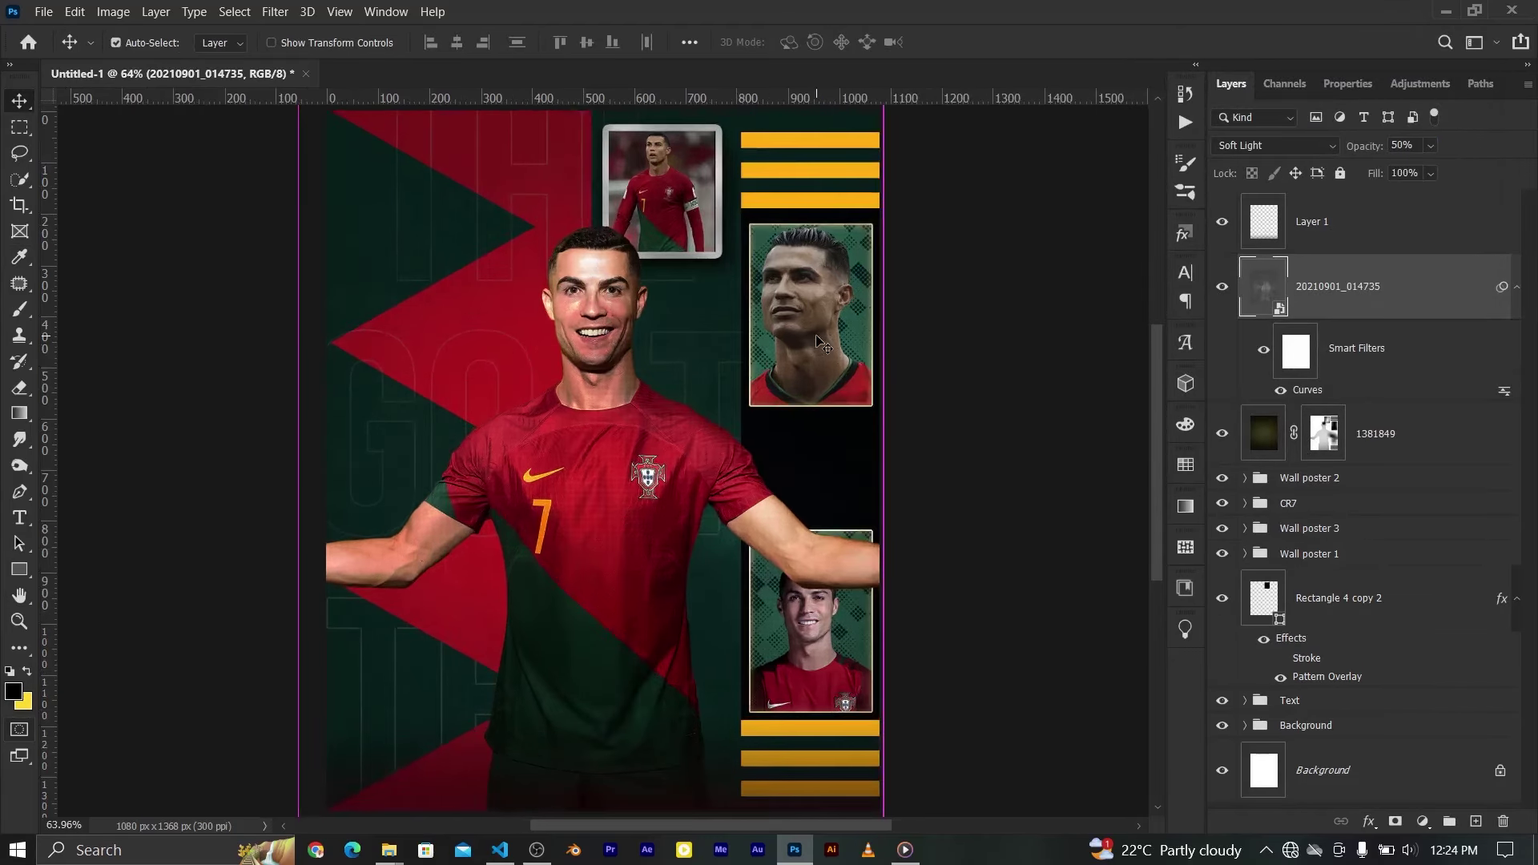
# Add a 'PORTUGAl' text layer on the poster
pyautogui.click(19, 518)
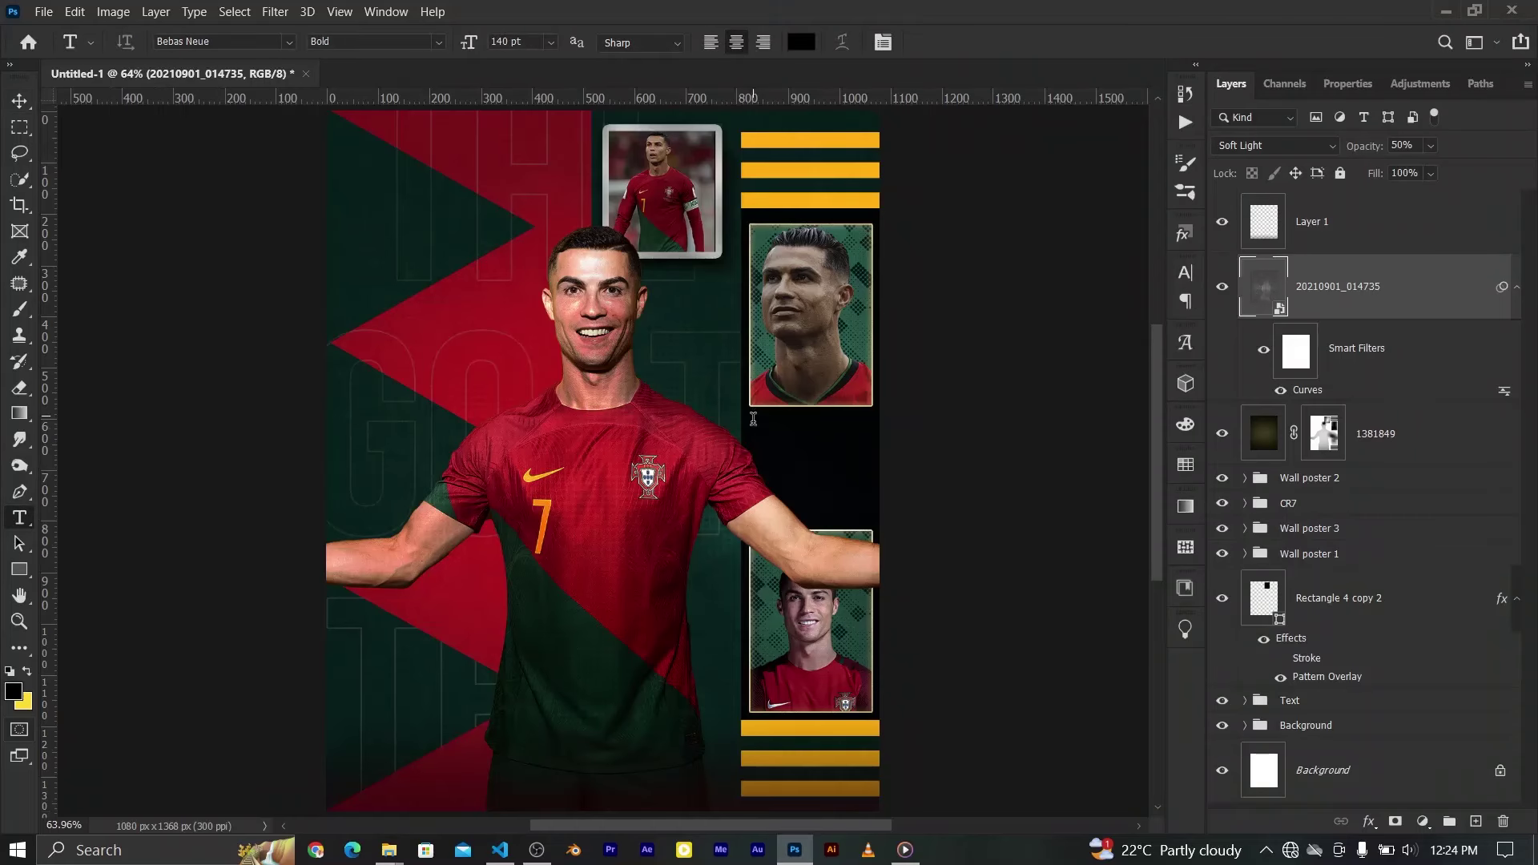
pyautogui.click(756, 434)
pyautogui.write('POR')
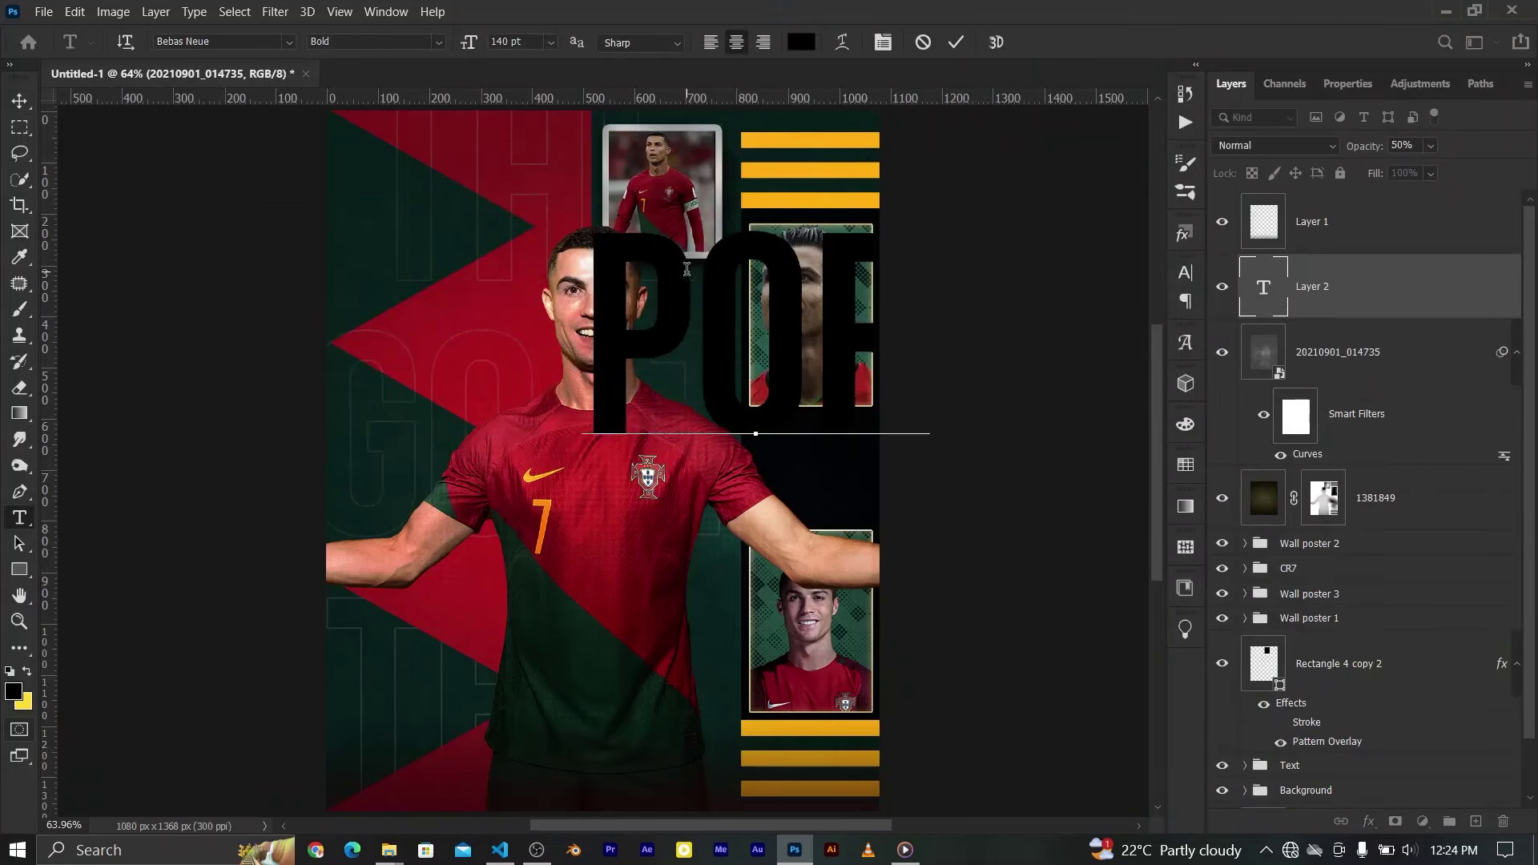
pyautogui.write('TUGAl')
pyautogui.click(20, 100)
pyautogui.click(1349, 83)
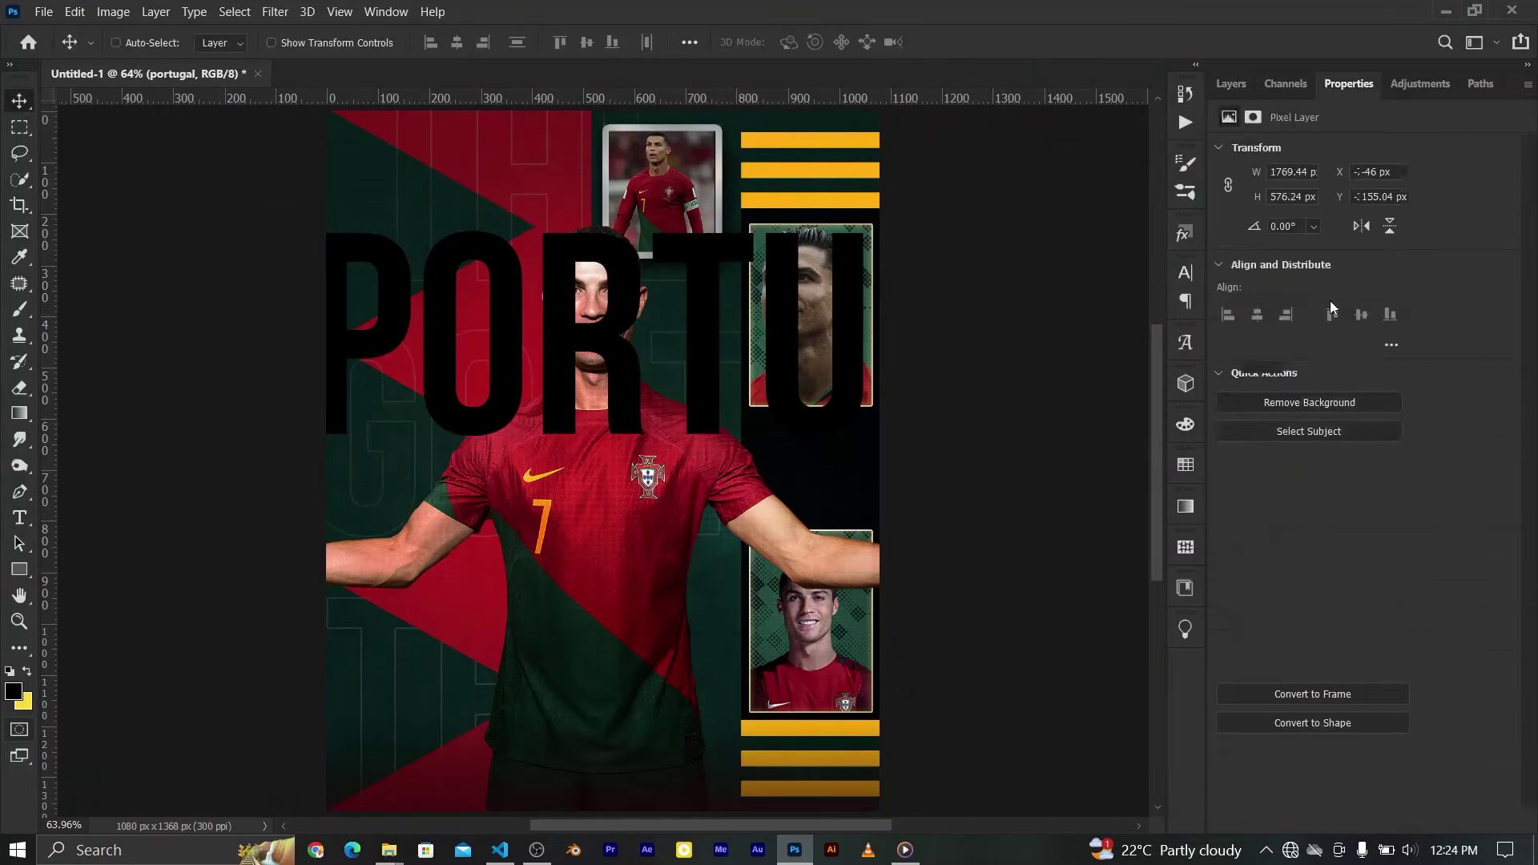
# Color the text gold #ae8301 and reduce its size
pyautogui.click(1394, 396)
pyautogui.moveTo(1275, 433); pyautogui.dragTo(1275, 421)
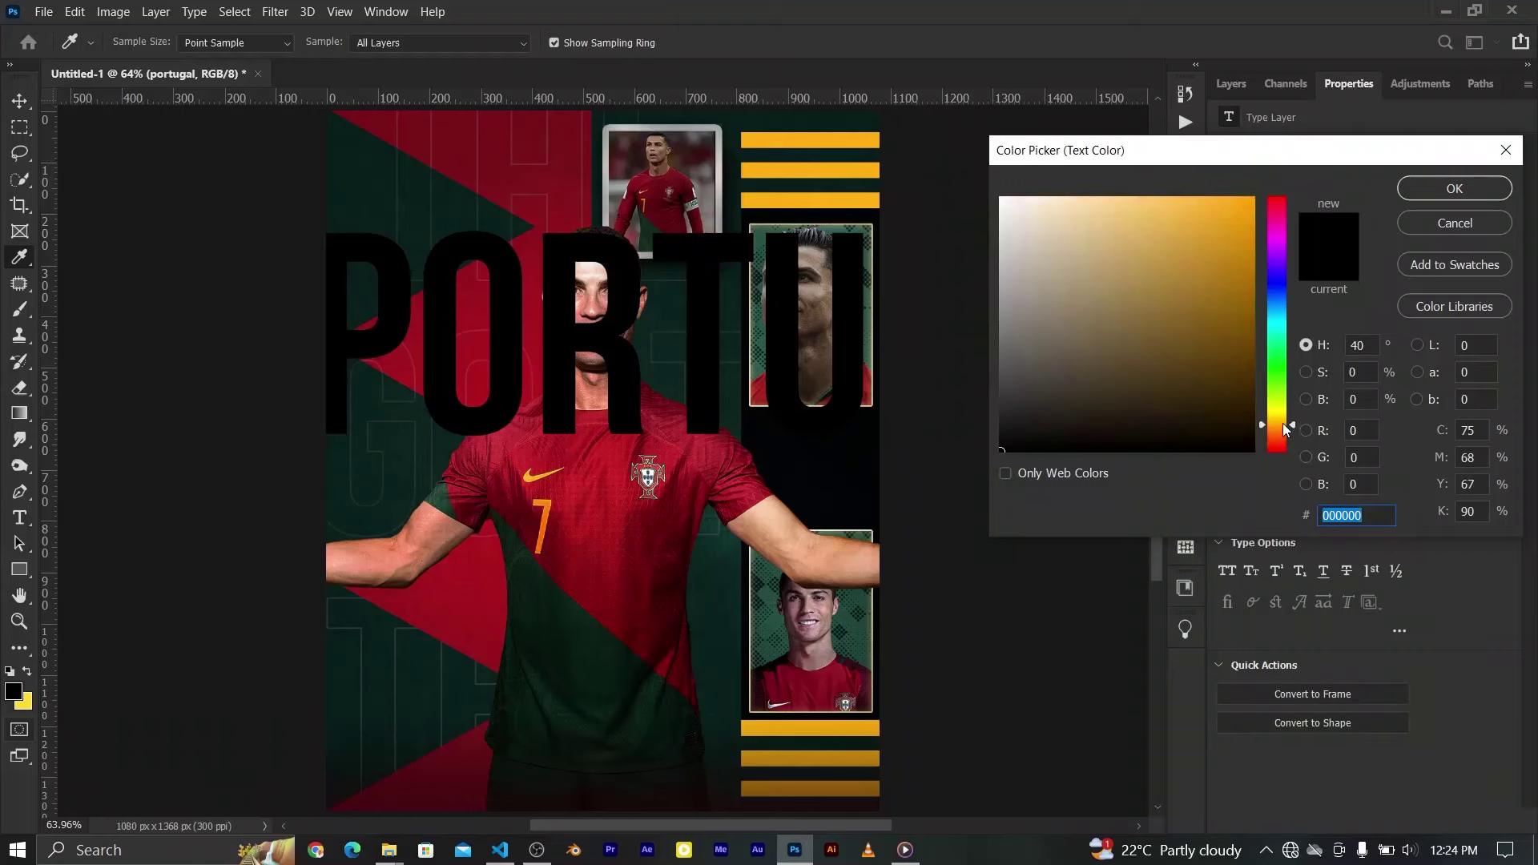
pyautogui.click(1250, 240)
pyautogui.click(1252, 279)
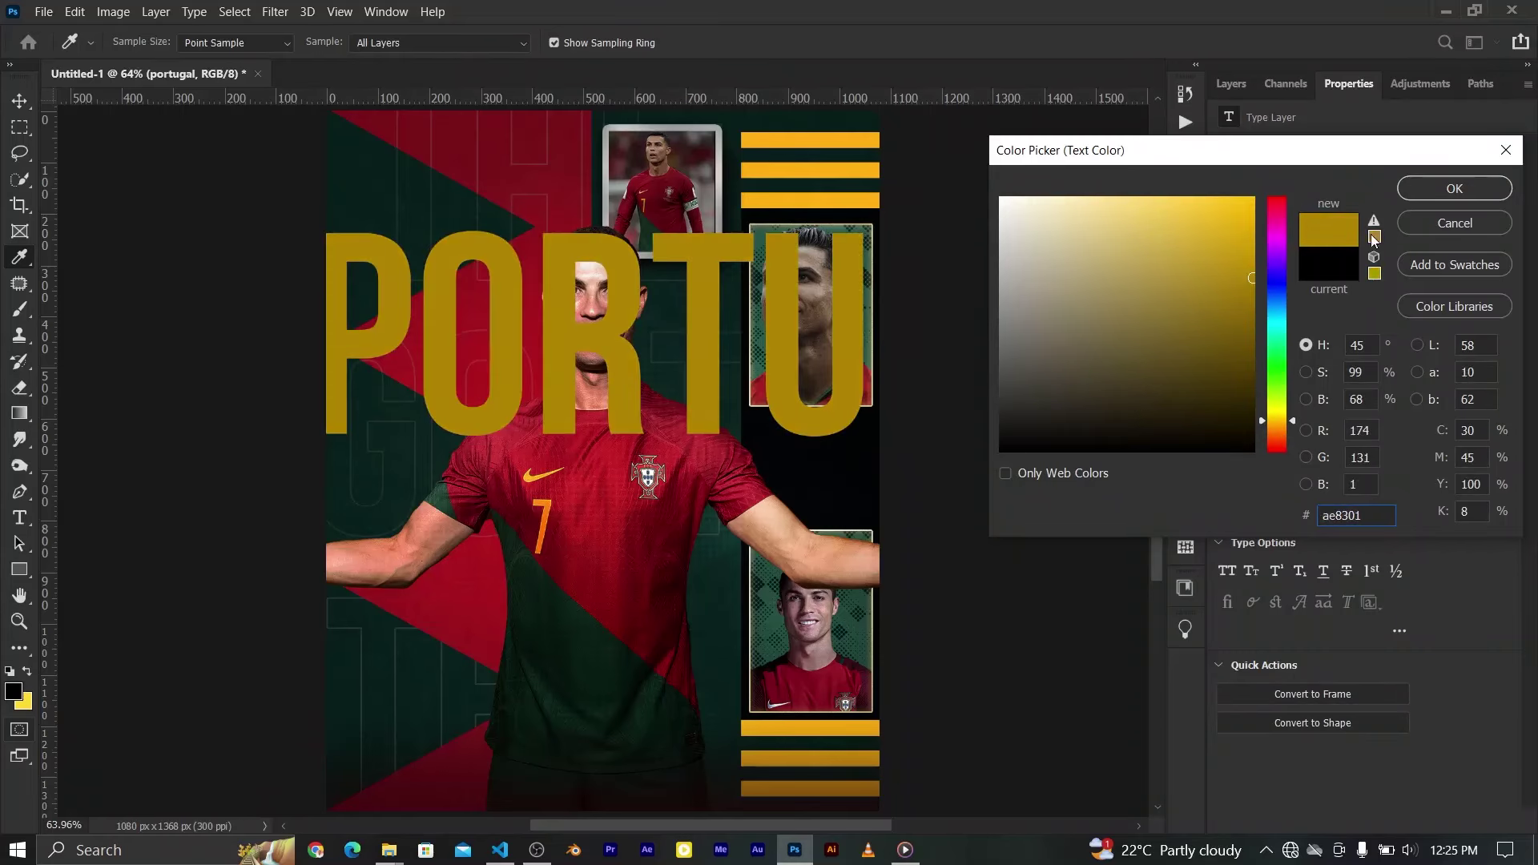
pyautogui.click(1440, 192)
pyautogui.moveTo(1227, 343); pyautogui.dragTo(1193, 343)
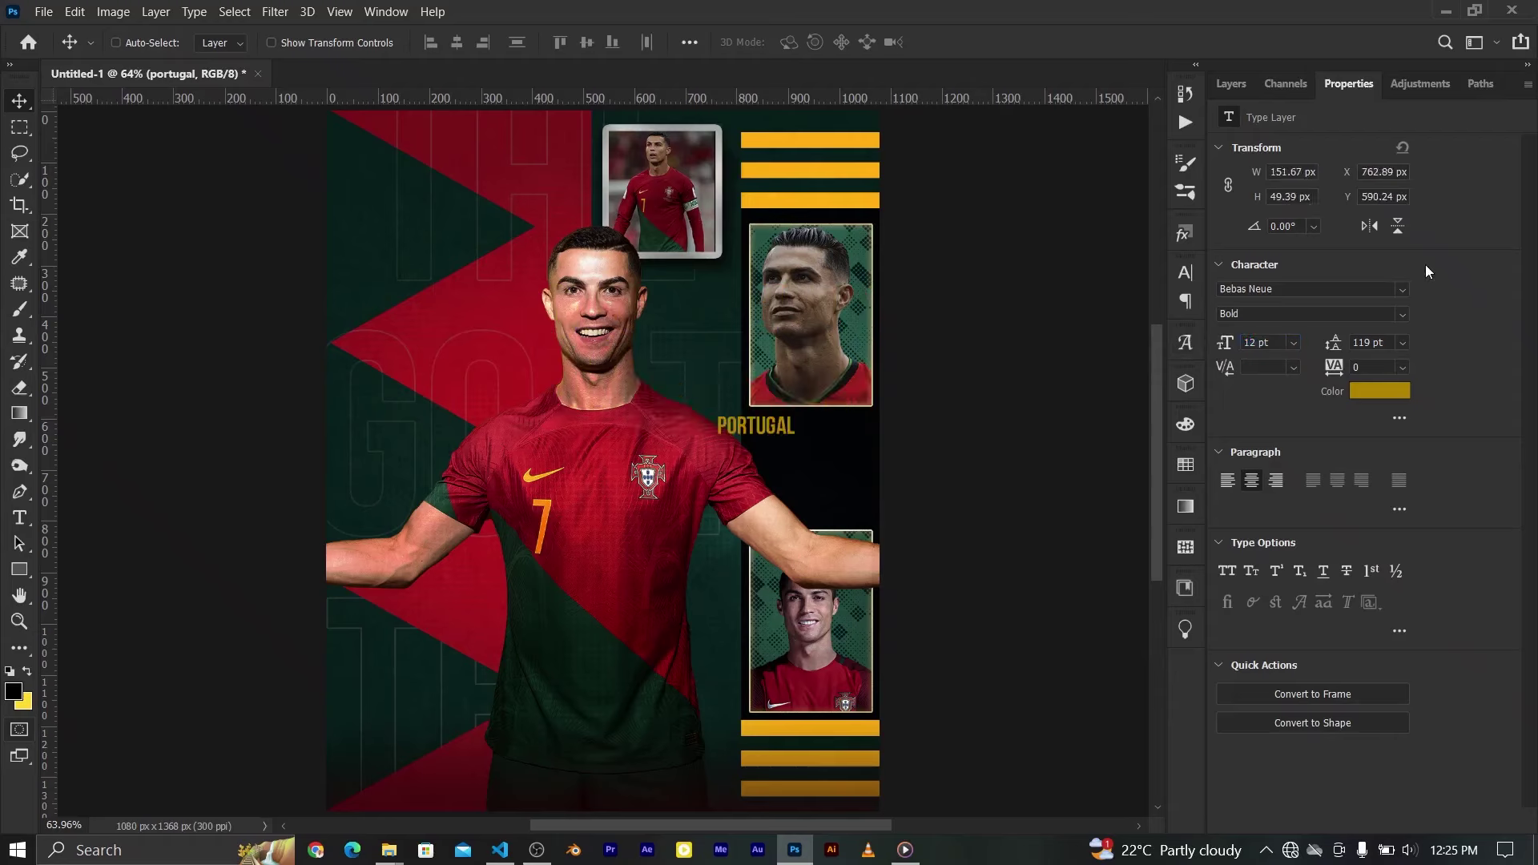
# Set the text in the Delycost script font and move it beside the photos
pyautogui.click(1405, 290)
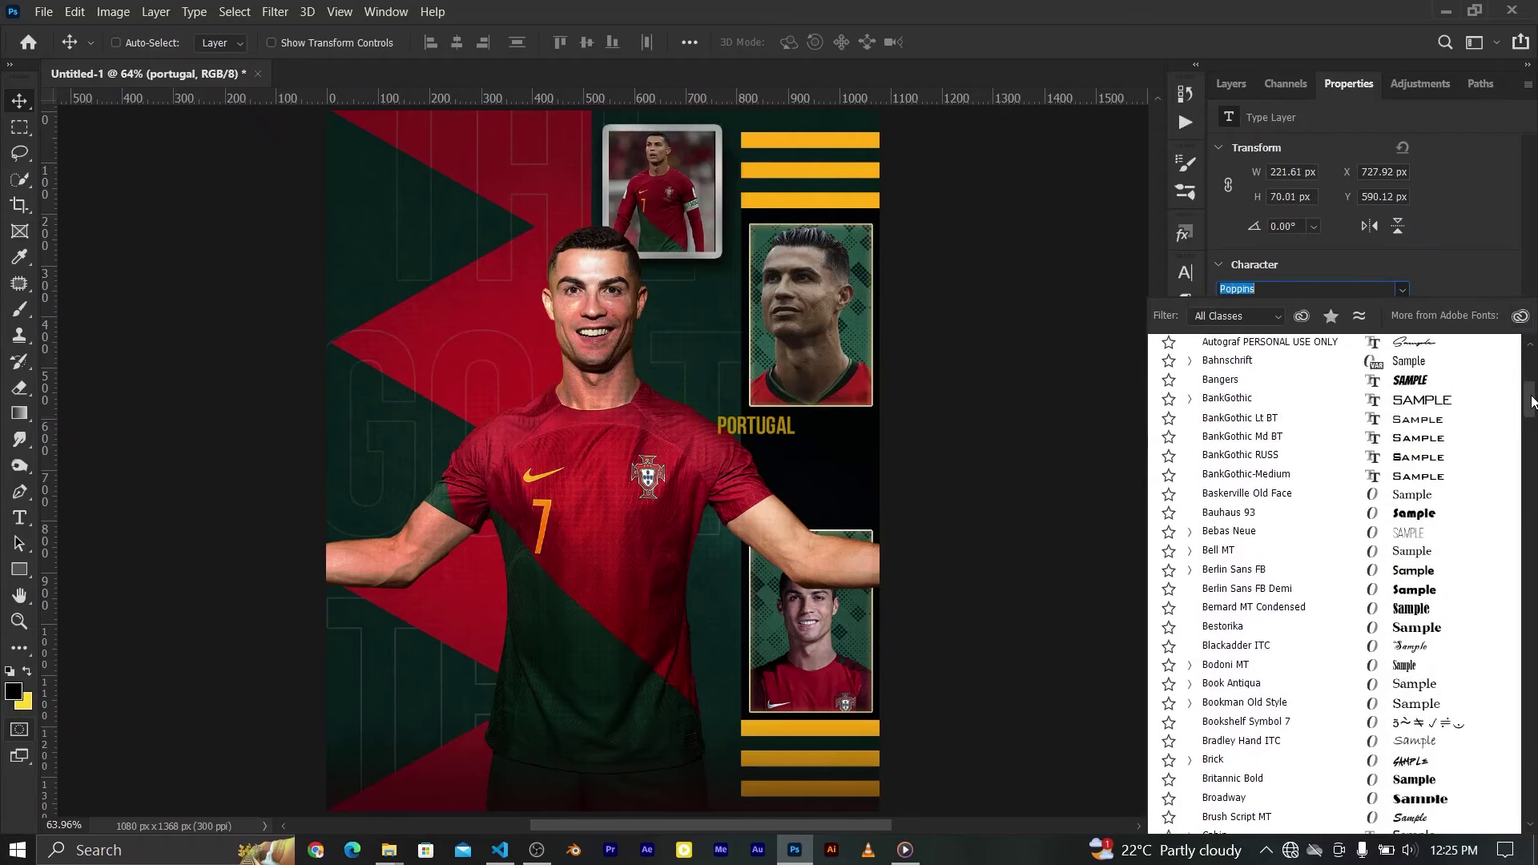
pyautogui.scroll(3, 1532, 395)
pyautogui.scroll(-3, 1532, 395)
pyautogui.scroll(-2, 1532, 395)
pyautogui.scroll(-4, 1532, 395)
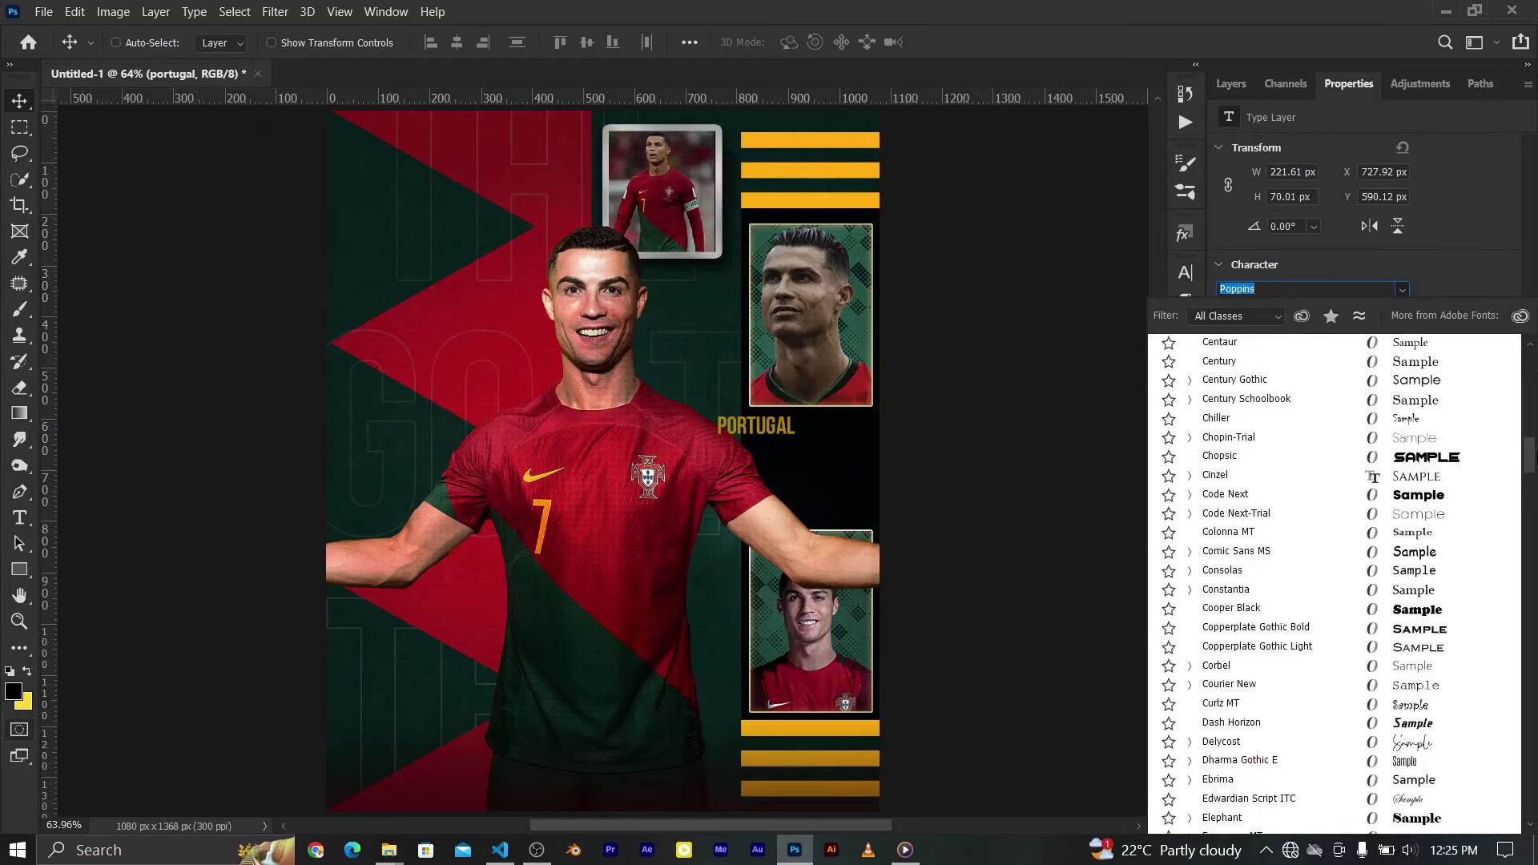
pyautogui.scroll(-2, 1532, 395)
pyautogui.scroll(-4, 1522, 461)
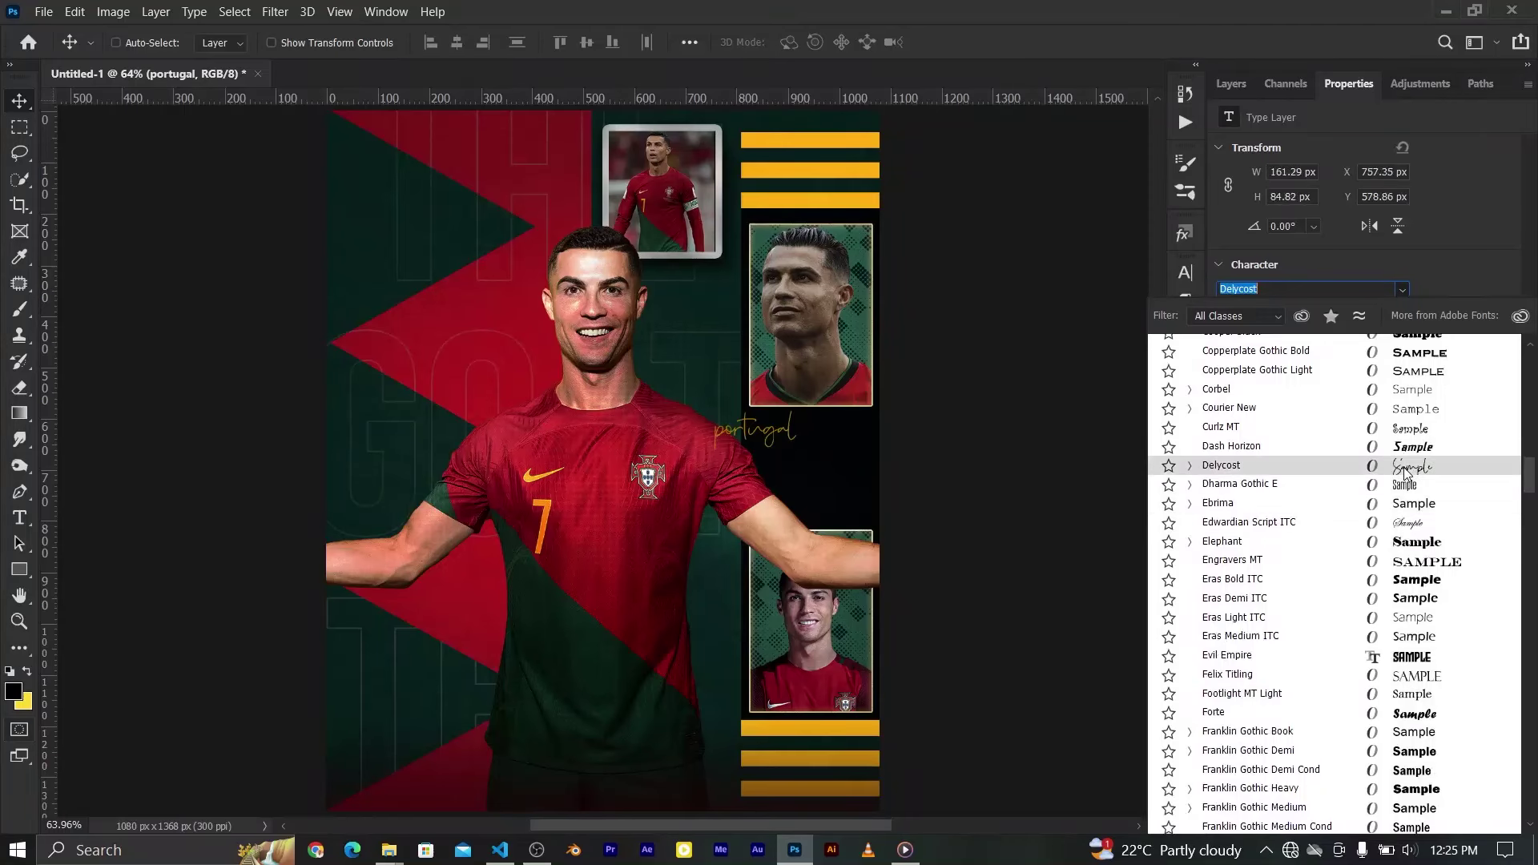
pyautogui.click(1226, 464)
pyautogui.moveTo(756, 439)
pyautogui.mouseDown()
pyautogui.moveTo(812, 440)
pyautogui.moveTo(381, 703)
pyautogui.mouseUp()
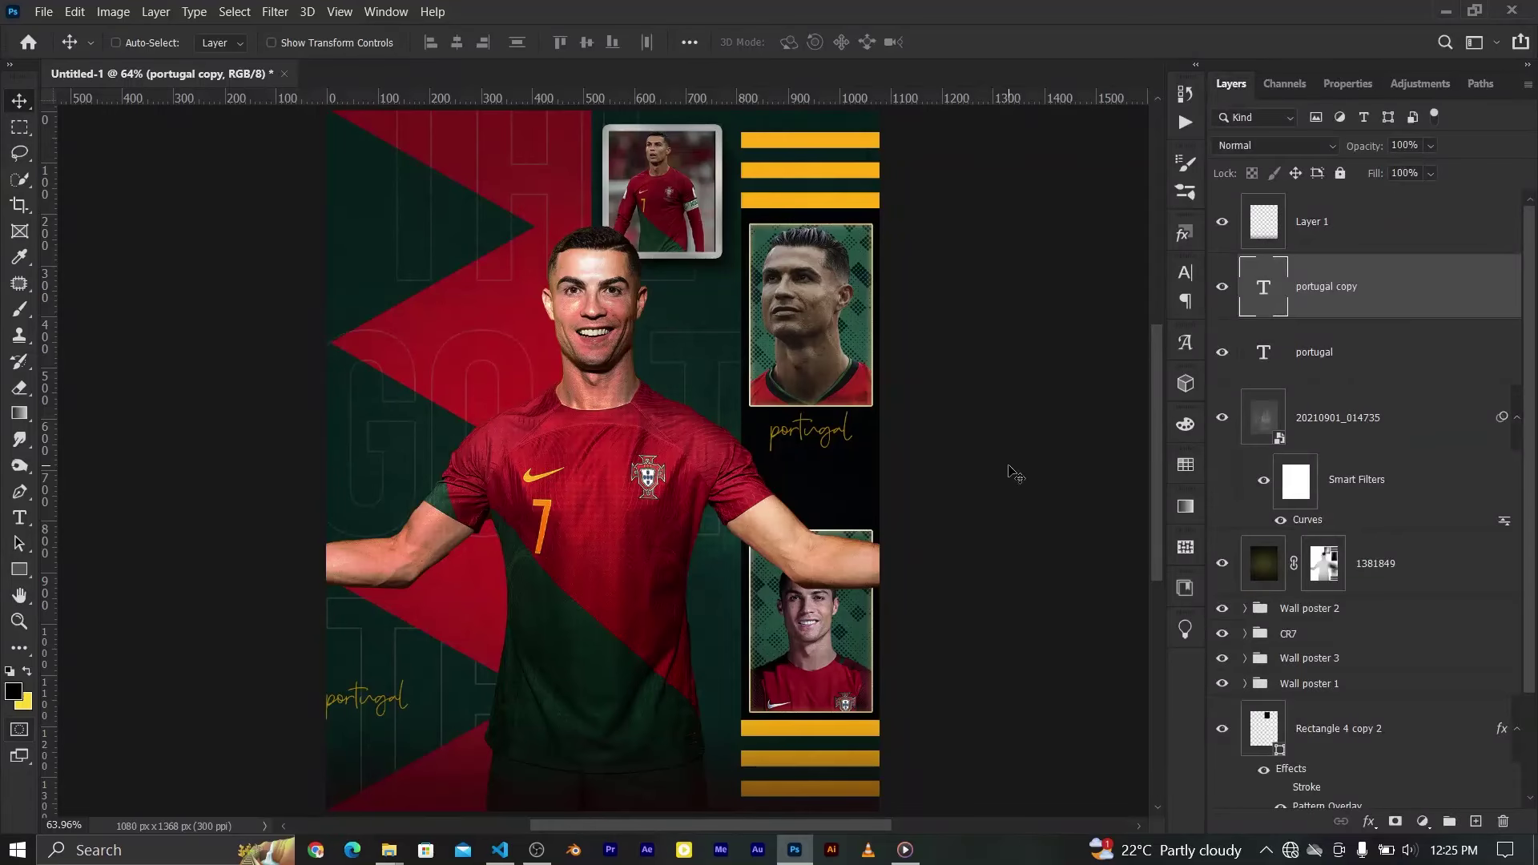
# Scale down the bottom-left portugal text copy
pyautogui.click(1231, 83)
pyautogui.hotkey('ctrl', 't')
pyautogui.moveTo(407, 677); pyautogui.dragTo(391, 687)
pyautogui.click(992, 42)
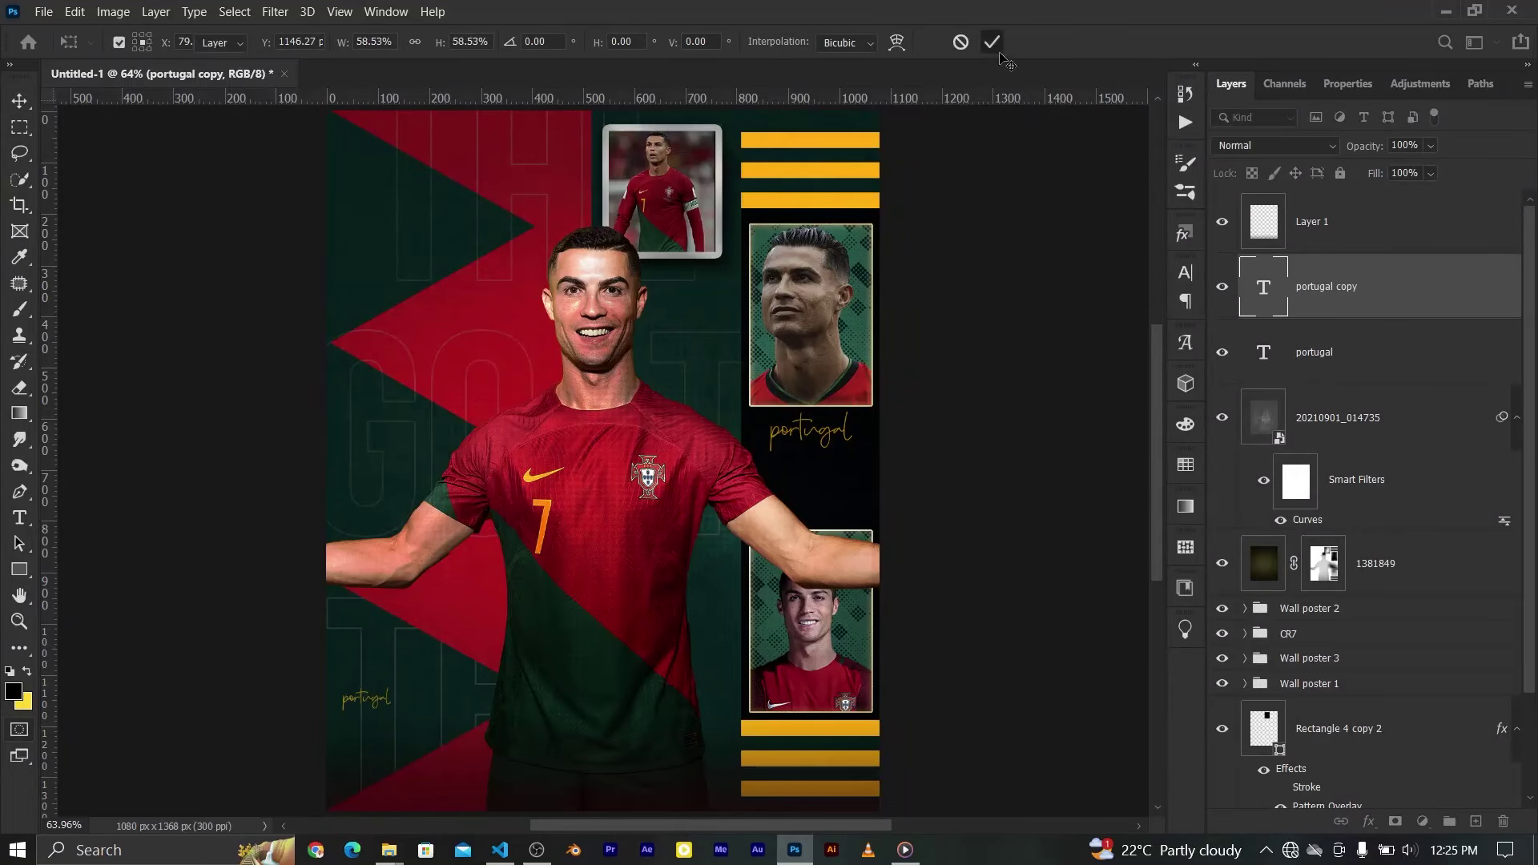
# Change the bottom-left text to the Autograf font and move it near the bottom edge
pyautogui.click(1348, 83)
pyautogui.click(1403, 290)
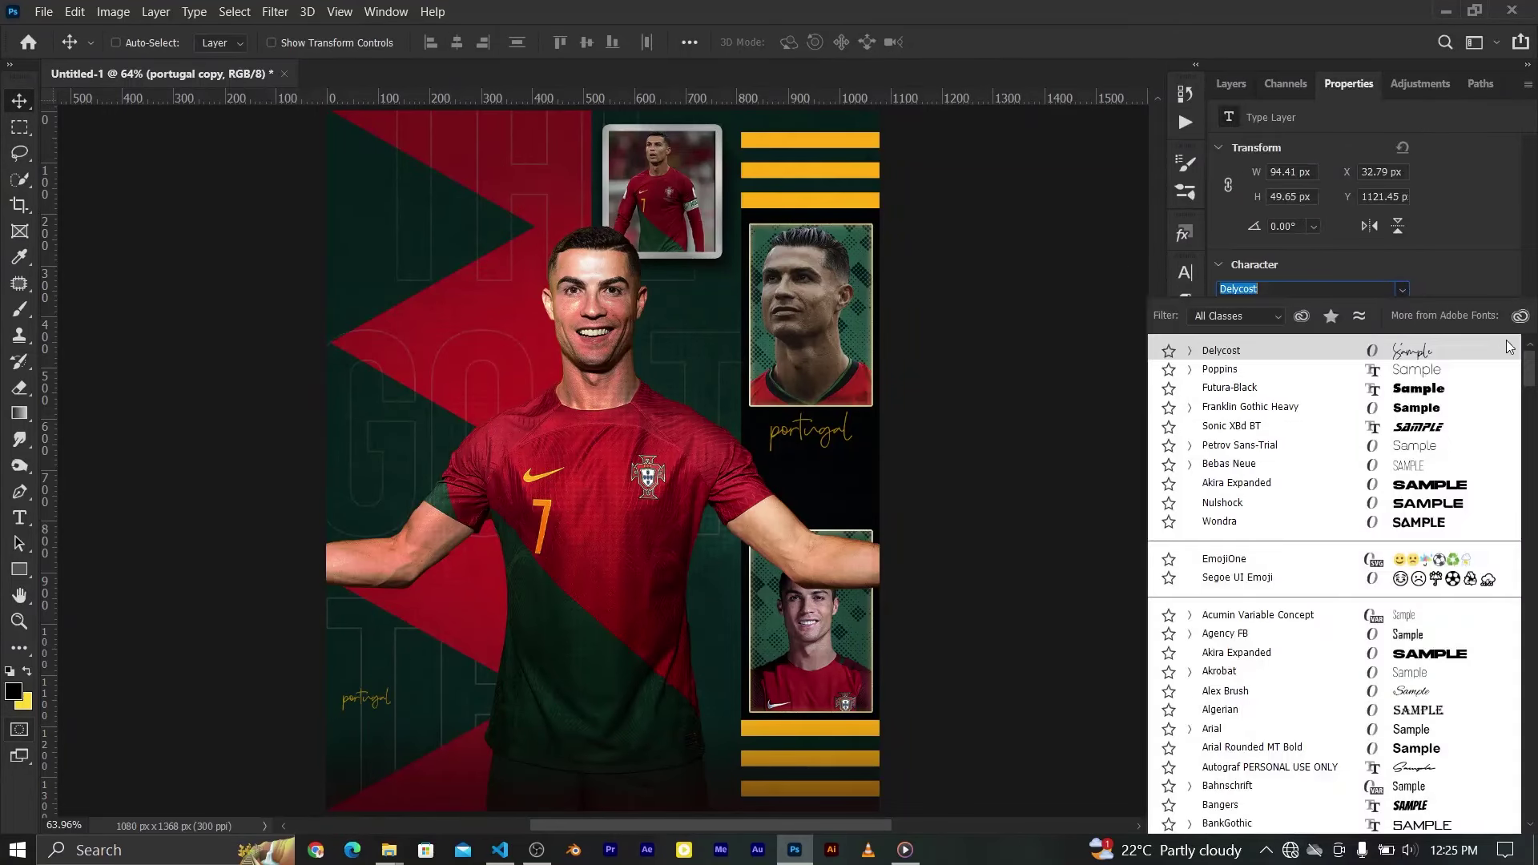
pyautogui.write('Autograf')
pyautogui.press('Return')
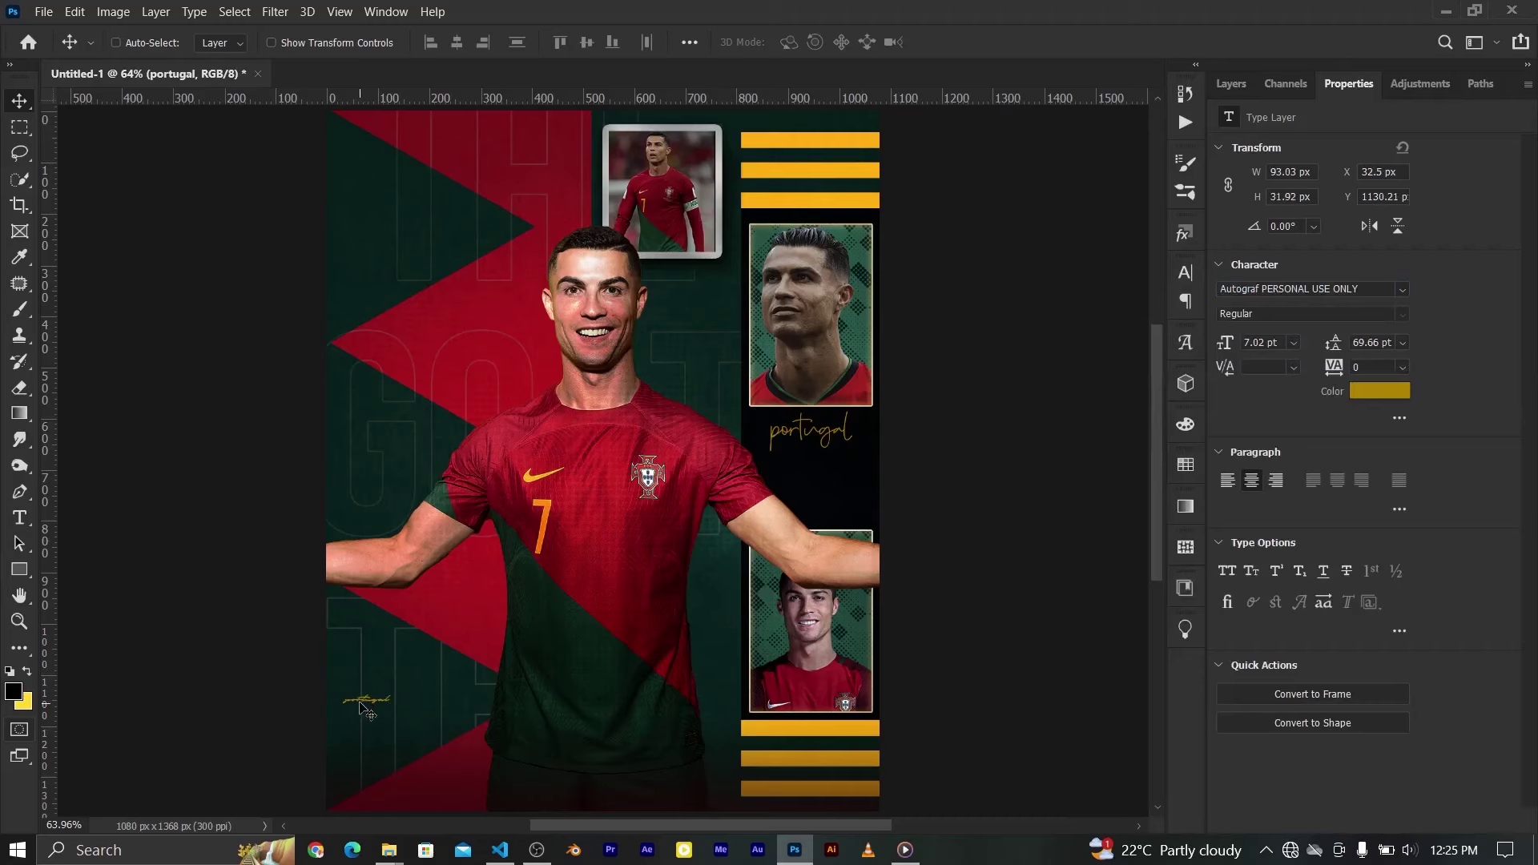
pyautogui.moveTo(364, 705); pyautogui.dragTo(366, 775)
# Give the bottom-left text tracking 10 and size 11 pt, then nudge it into place
pyautogui.click(1374, 367)
pyautogui.write('10')
pyautogui.press('Return')
pyautogui.moveTo(1230, 346)
pyautogui.mouseDown()
pyautogui.moveTo(1262, 346)
pyautogui.moveTo(1316, 206)
pyautogui.mouseUp()
pyautogui.click(1232, 83)
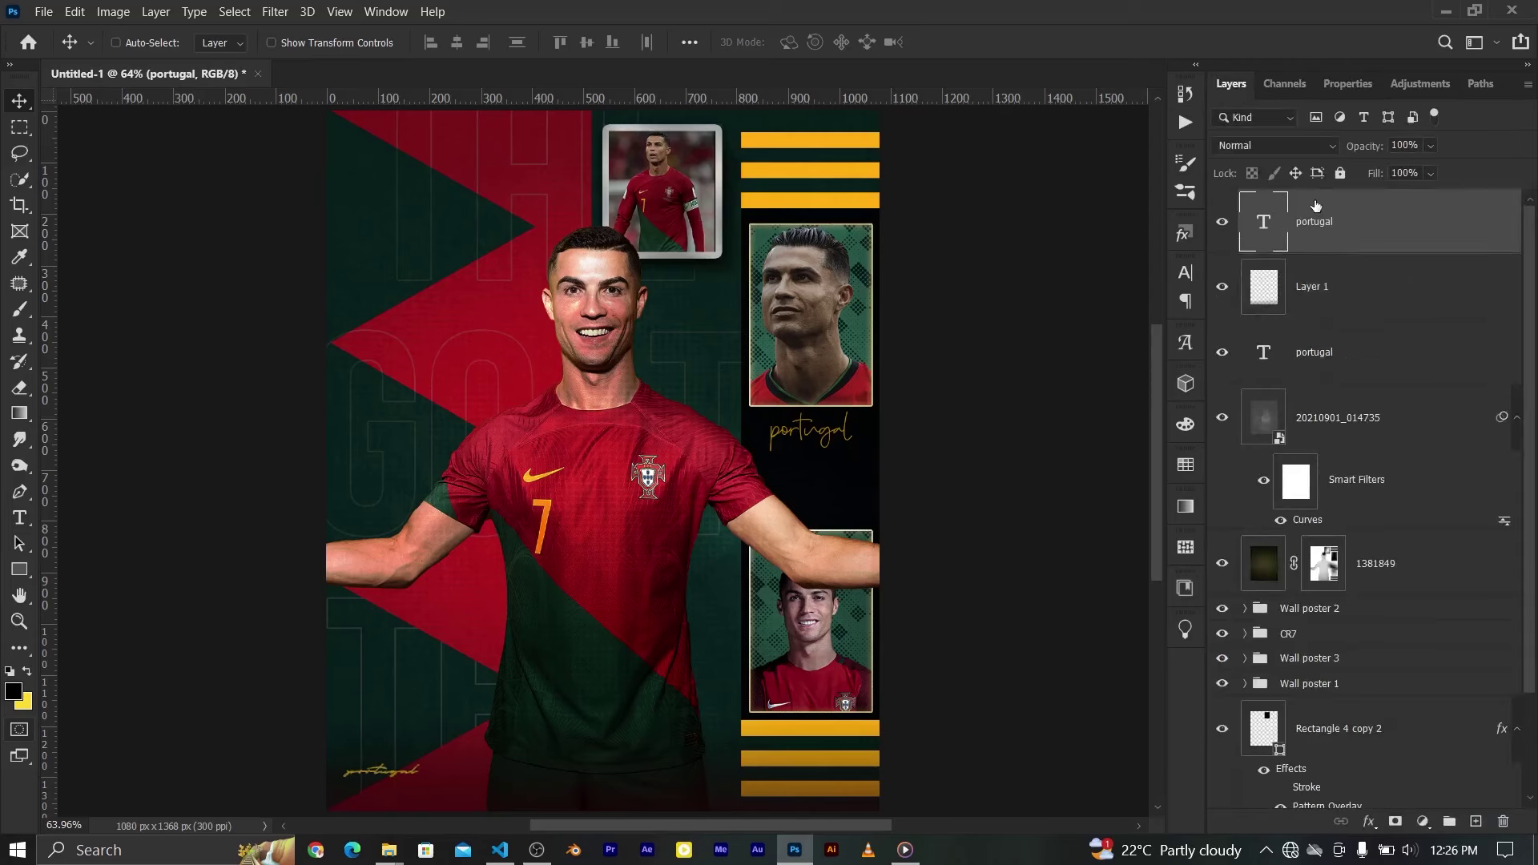
pyautogui.moveTo(393, 777); pyautogui.dragTo(389, 781)
# Shrink the right-column portugal text to 7 pt
pyautogui.click(1311, 370)
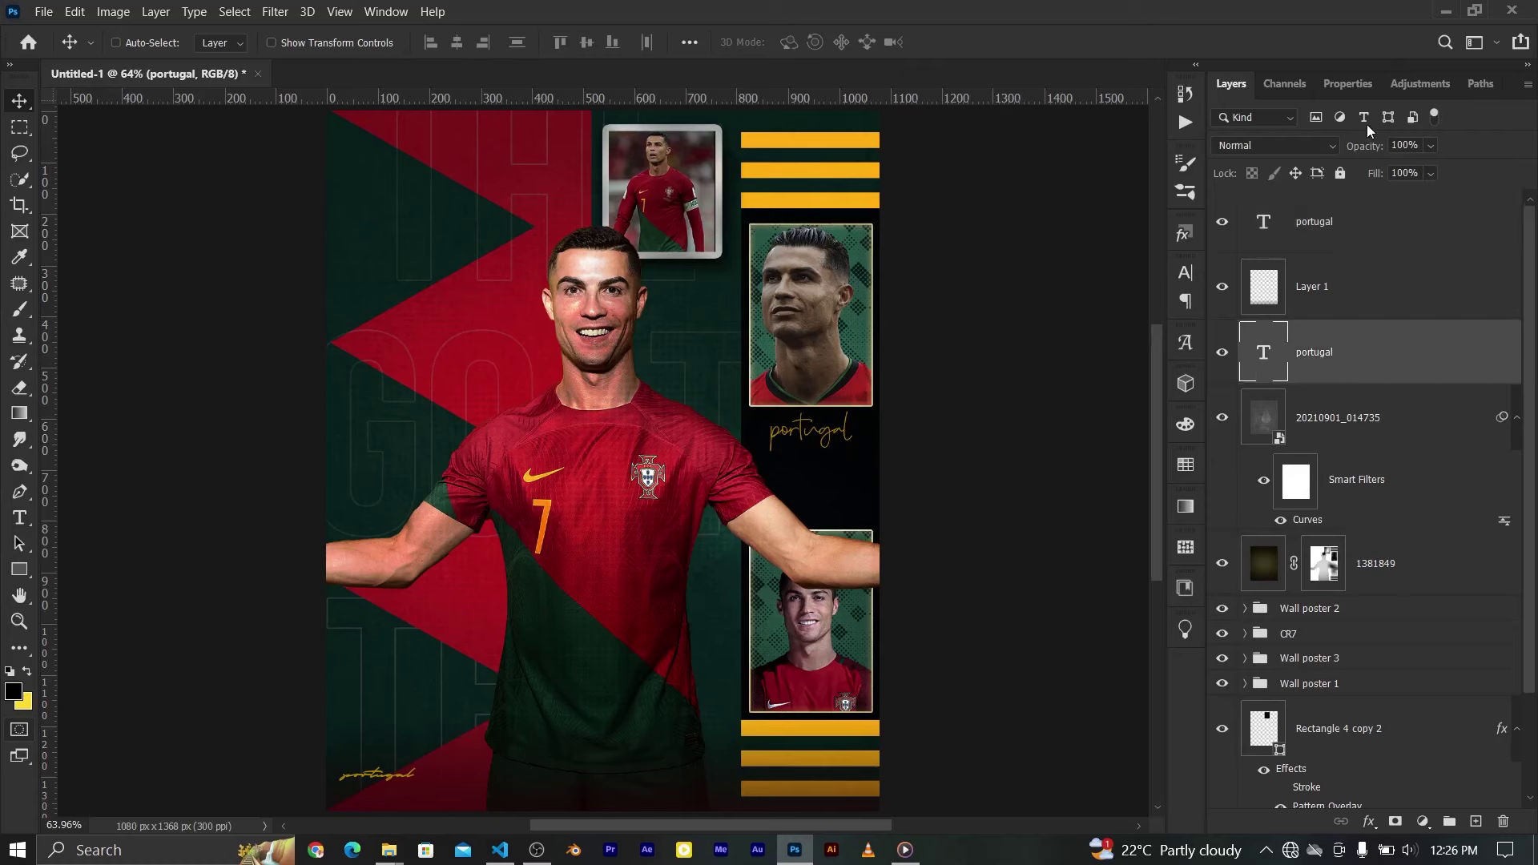
pyautogui.click(1348, 84)
pyautogui.moveTo(1223, 346); pyautogui.dragTo(1211, 346)
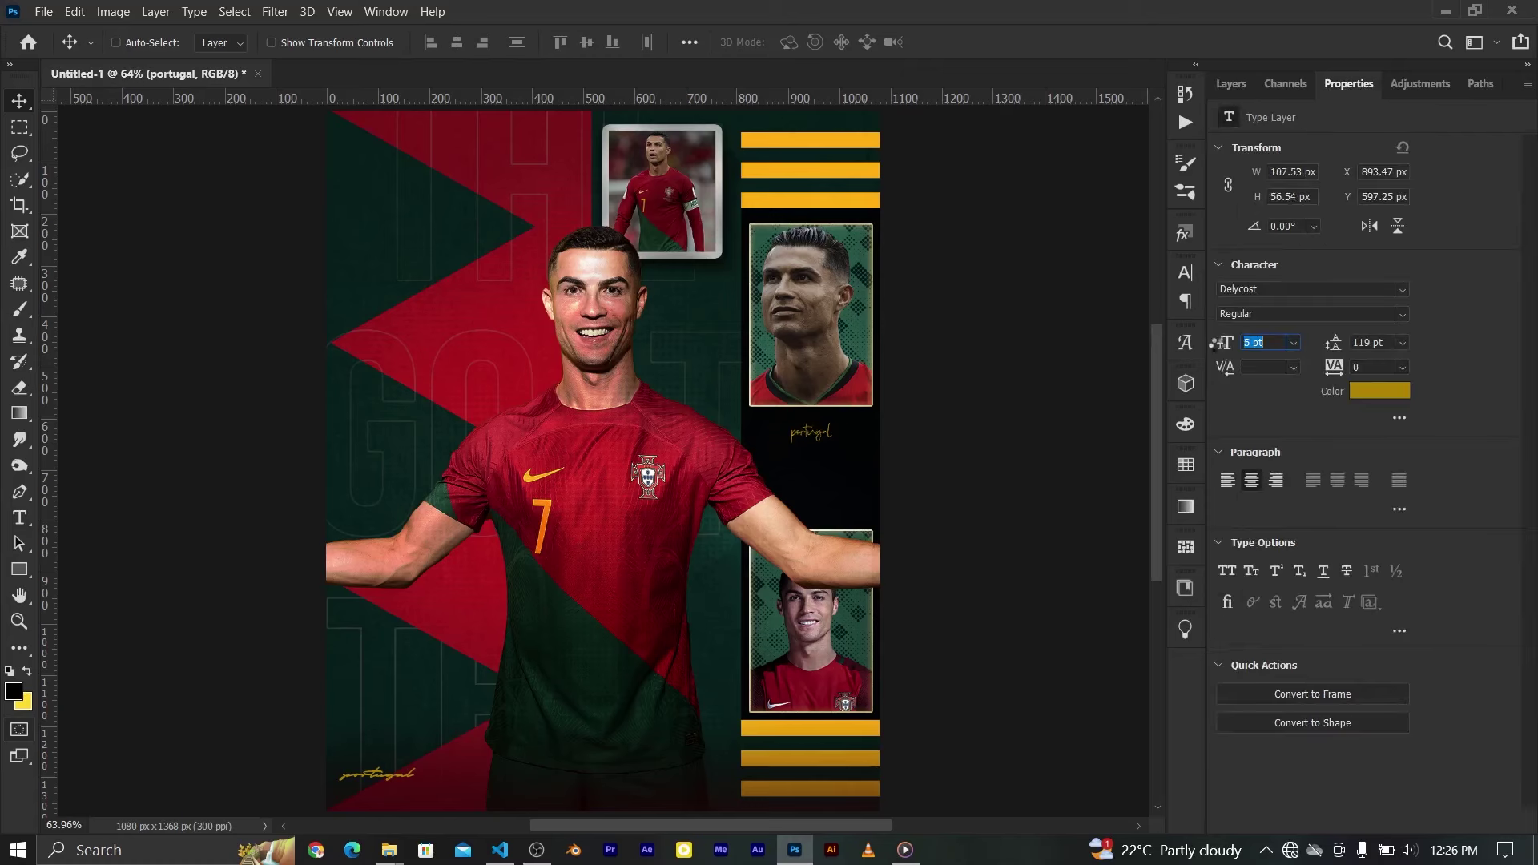
pyautogui.press('F7')
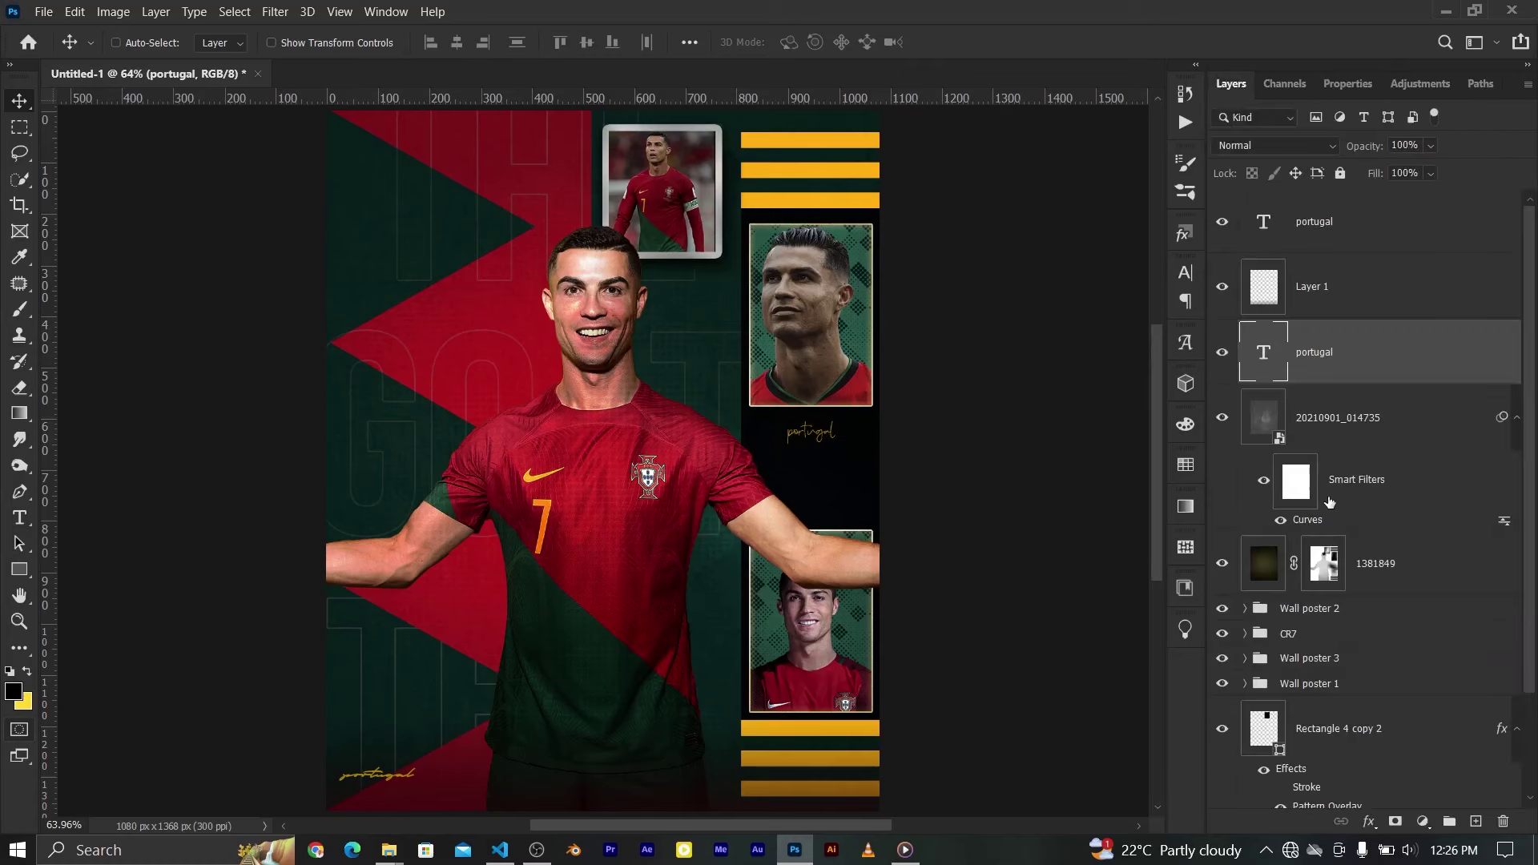
pyautogui.scroll(-2, 1398, 593)
pyautogui.click(1254, 731)
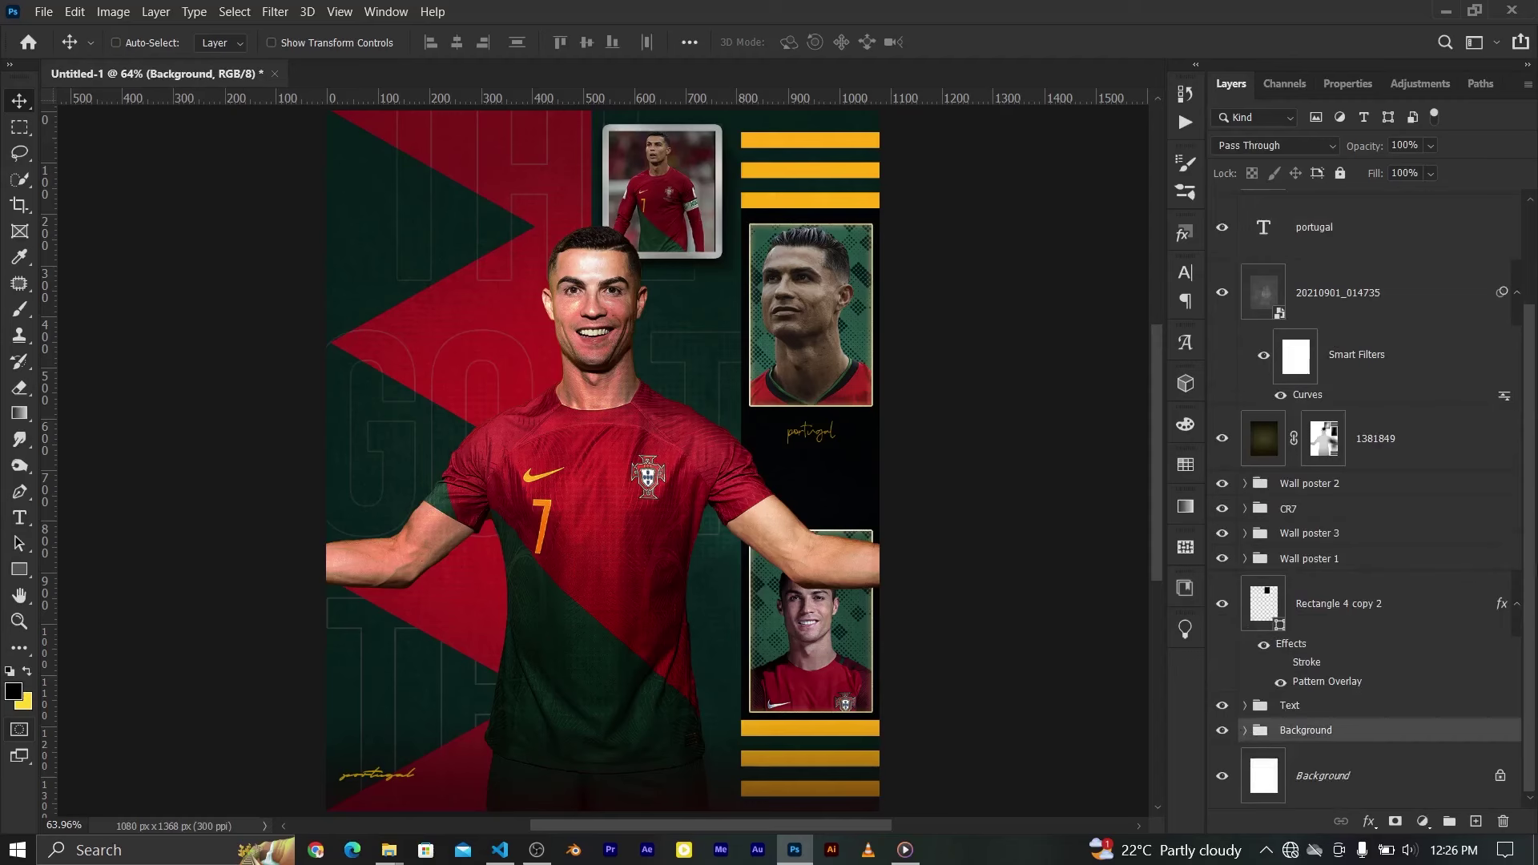
# Locate the Rectangle 3 column layer inside the Background group
pyautogui.click(1243, 732)
pyautogui.click(1258, 584)
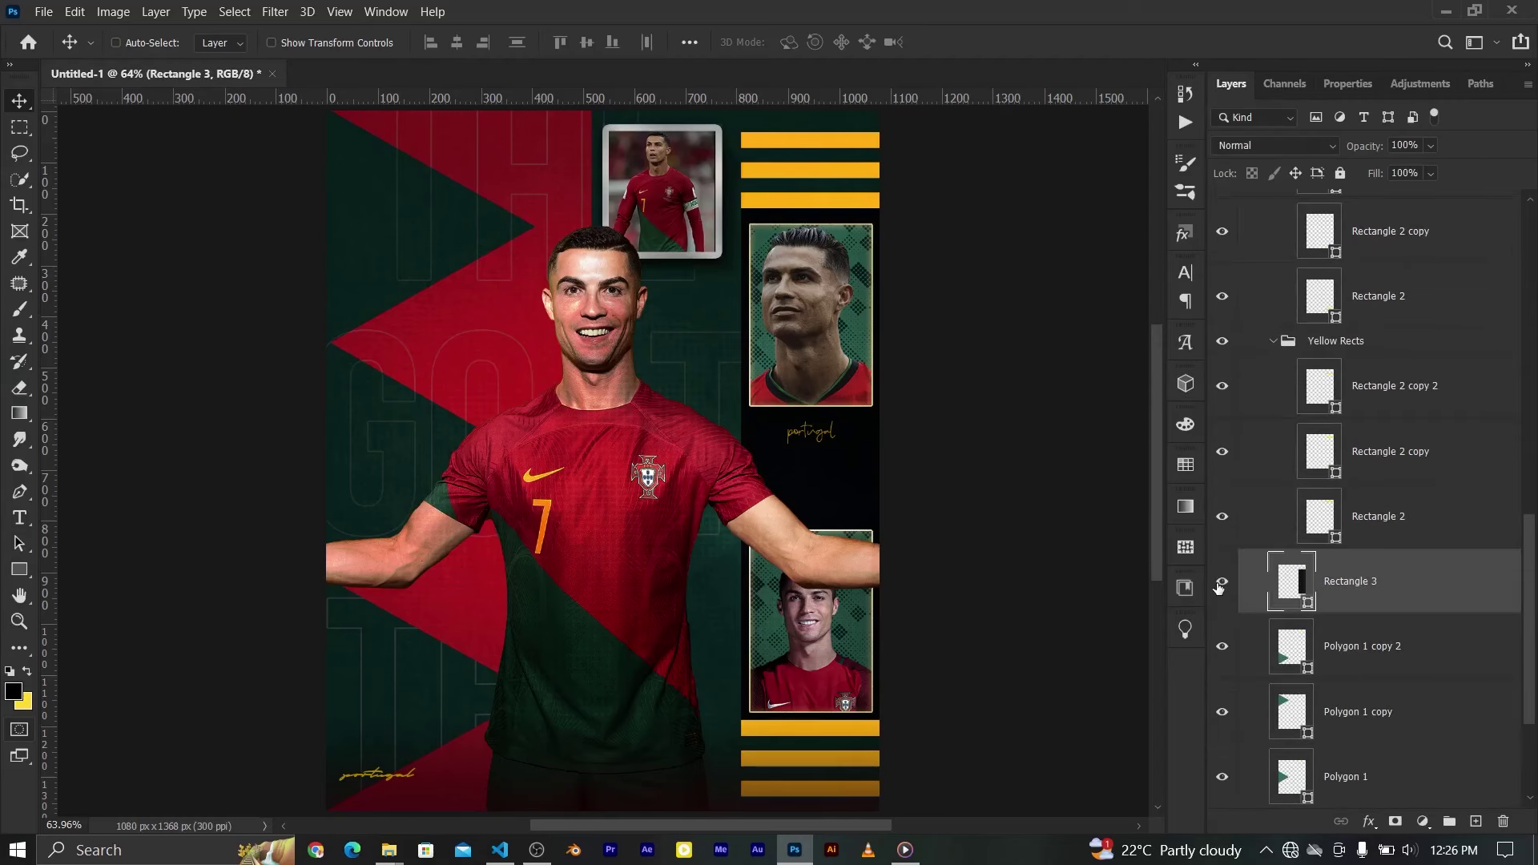
pyautogui.click(1218, 584)
pyautogui.click(1221, 584)
# Place the 20210901_014704 texture image, rotated 90° and fitted over the right column
pyautogui.click(388, 850)
pyautogui.click(190, 761)
pyautogui.moveTo(945, 240); pyautogui.dragTo(830, 494)
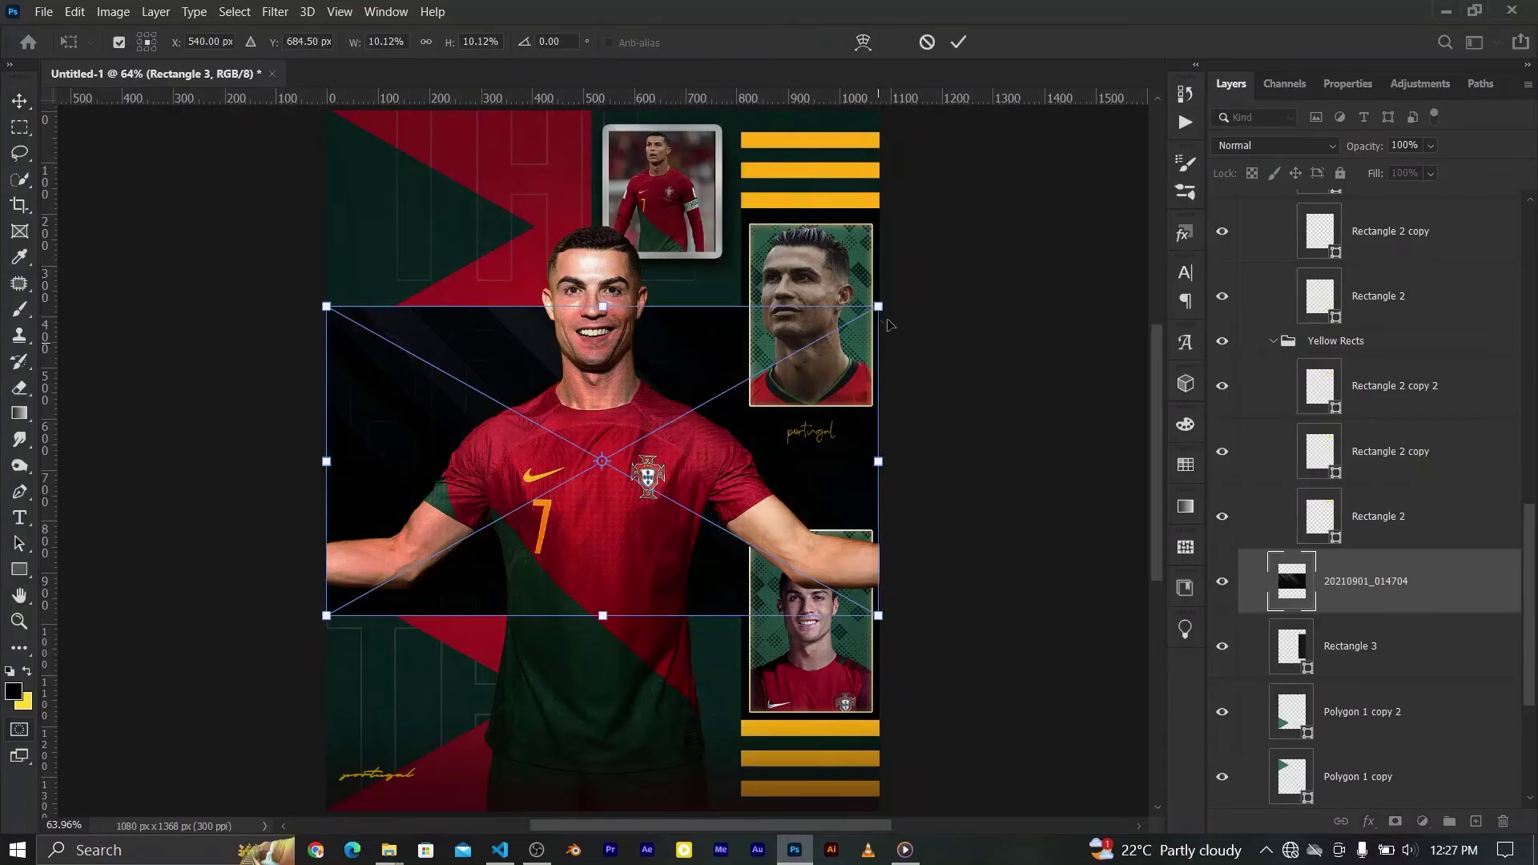
pyautogui.moveTo(957, 353); pyautogui.dragTo(861, 647)
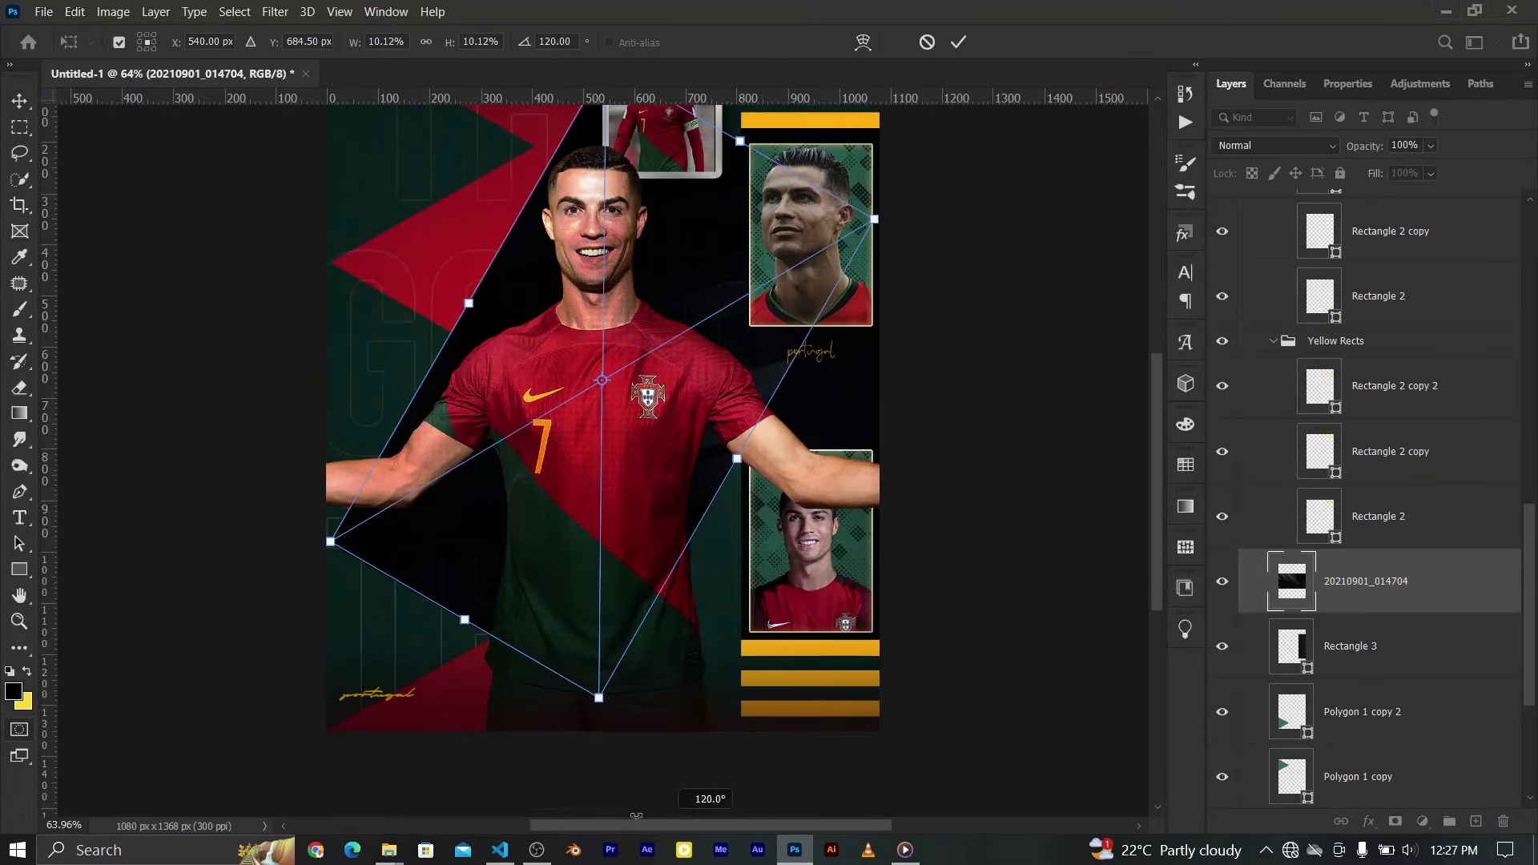
pyautogui.scroll(3, 860, 647)
pyautogui.moveTo(770, 217); pyautogui.dragTo(934, 217)
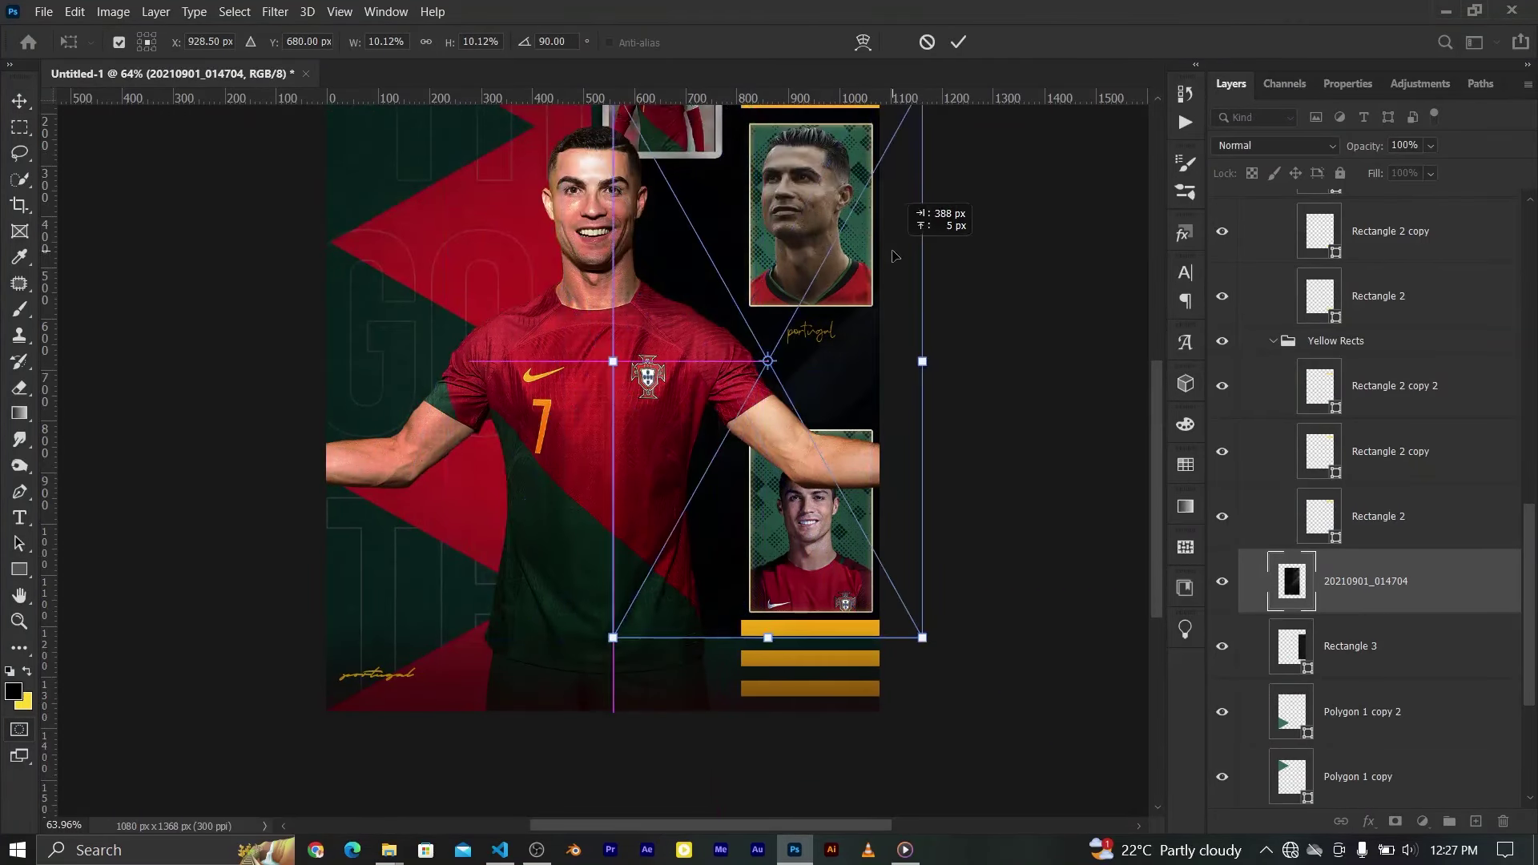
pyautogui.press('Return')
# Clip the texture into Rectangle 3 with Screen blending
pyautogui.hotkey('ctrl', 'alt', 'g')
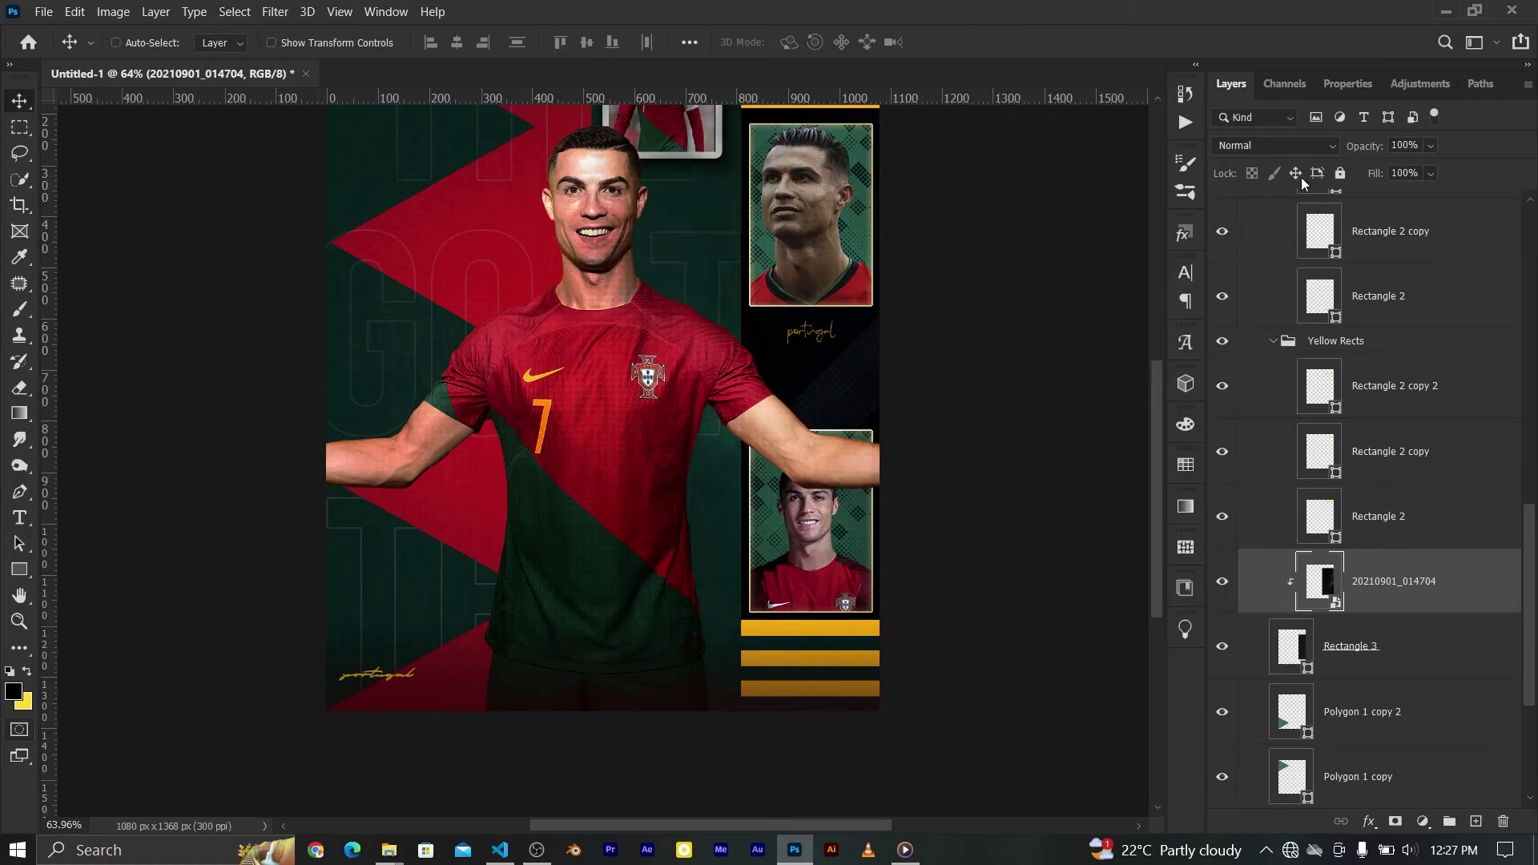
pyautogui.click(1314, 145)
pyautogui.click(1273, 321)
pyautogui.hotkey('ctrl', '-')
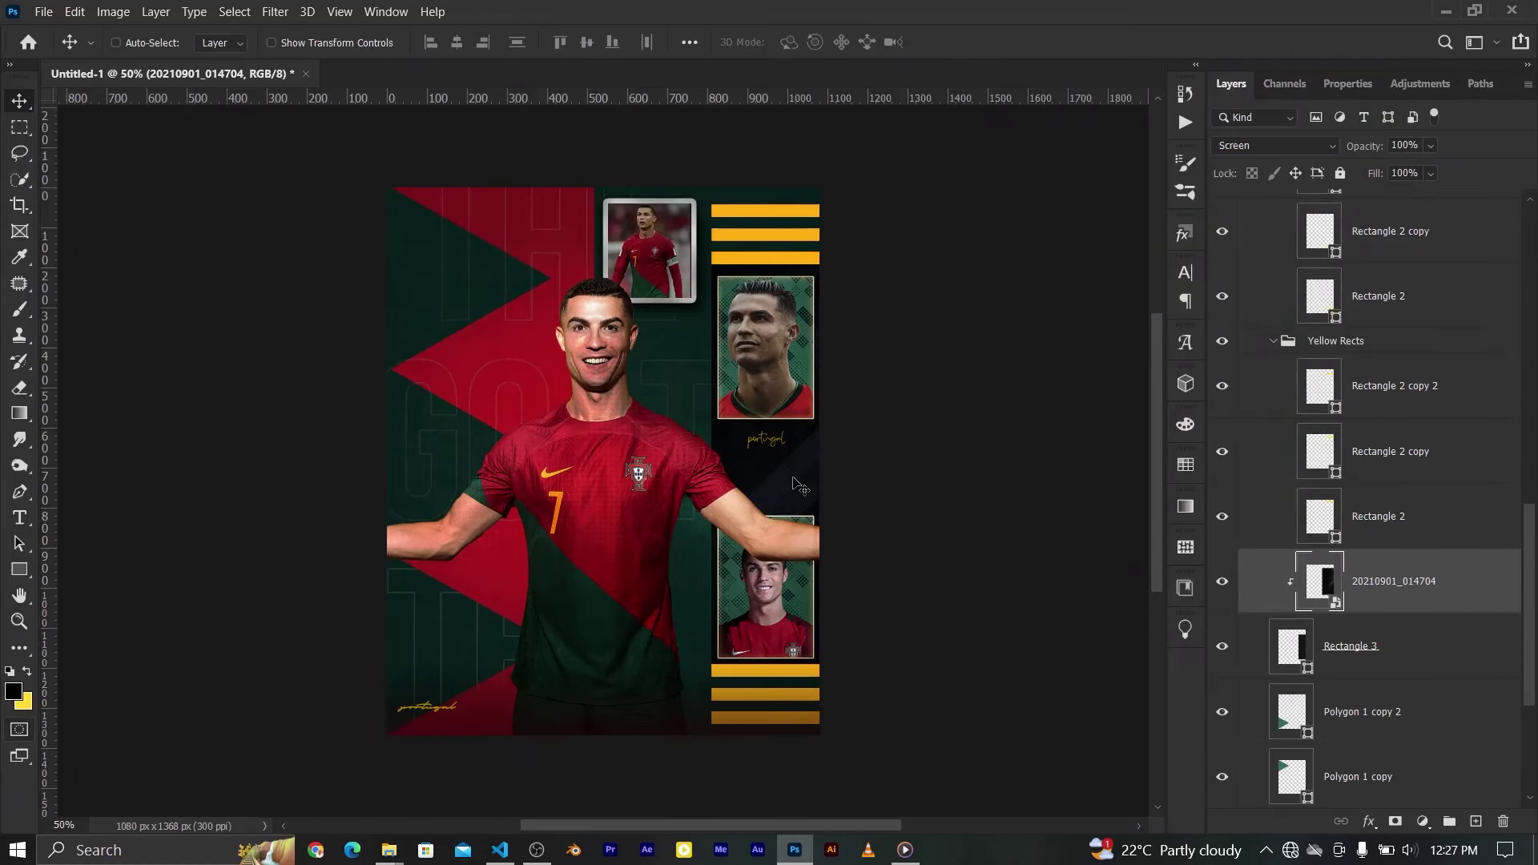
# Reposition the texture and add two copies lower in the column
pyautogui.moveTo(685, 367); pyautogui.dragTo(737, 422)
pyautogui.hotkey('ctrl', 'j')
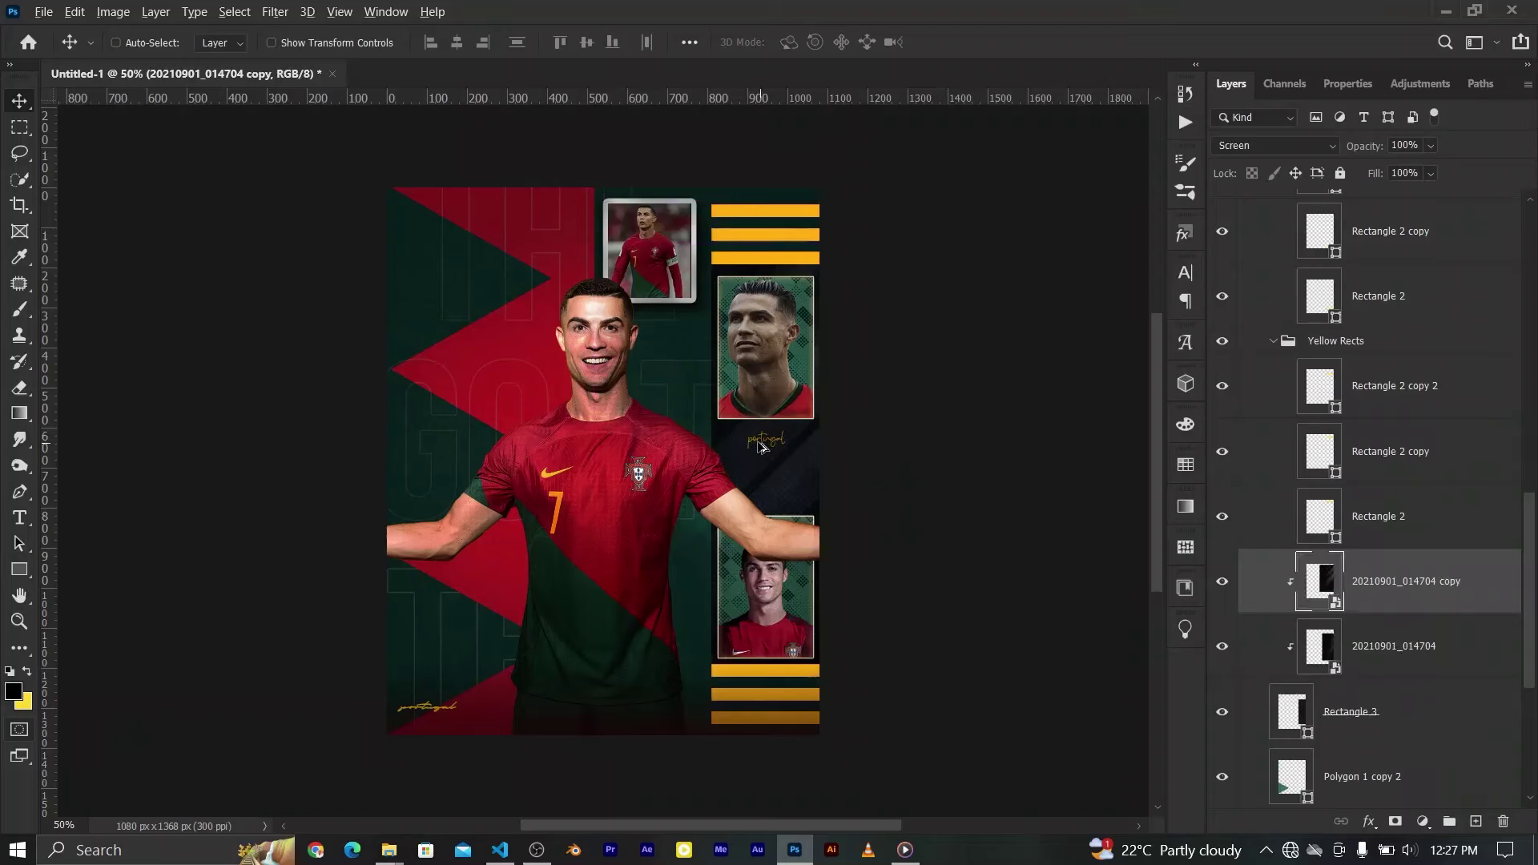
pyautogui.moveTo(681, 326); pyautogui.dragTo(718, 397)
pyautogui.hotkey('ctrl', 'j')
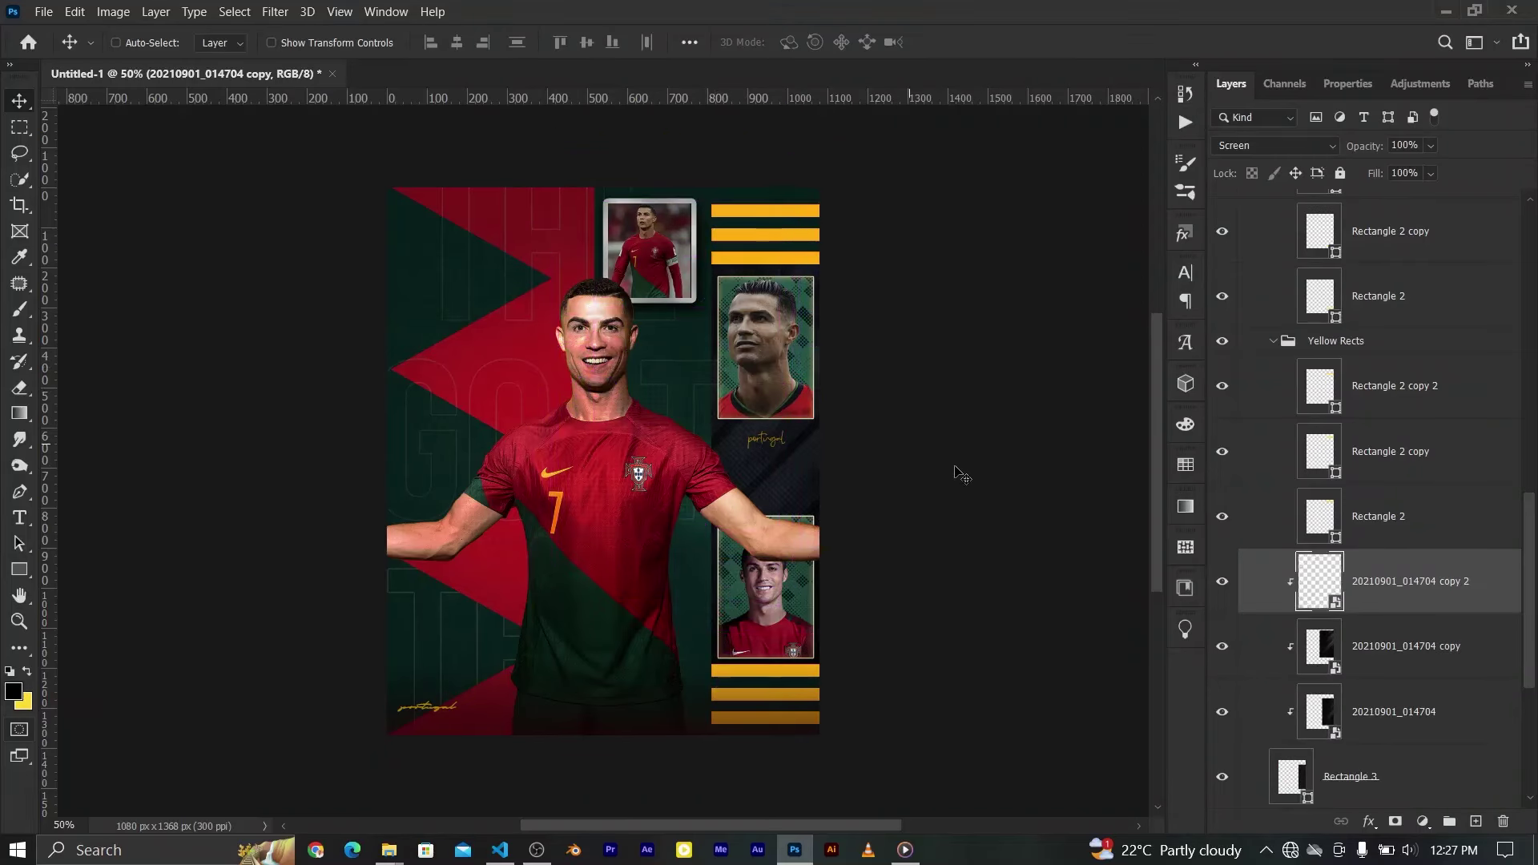
# Set the Rectangle 3 column's opacity to 94%
pyautogui.click(1402, 772)
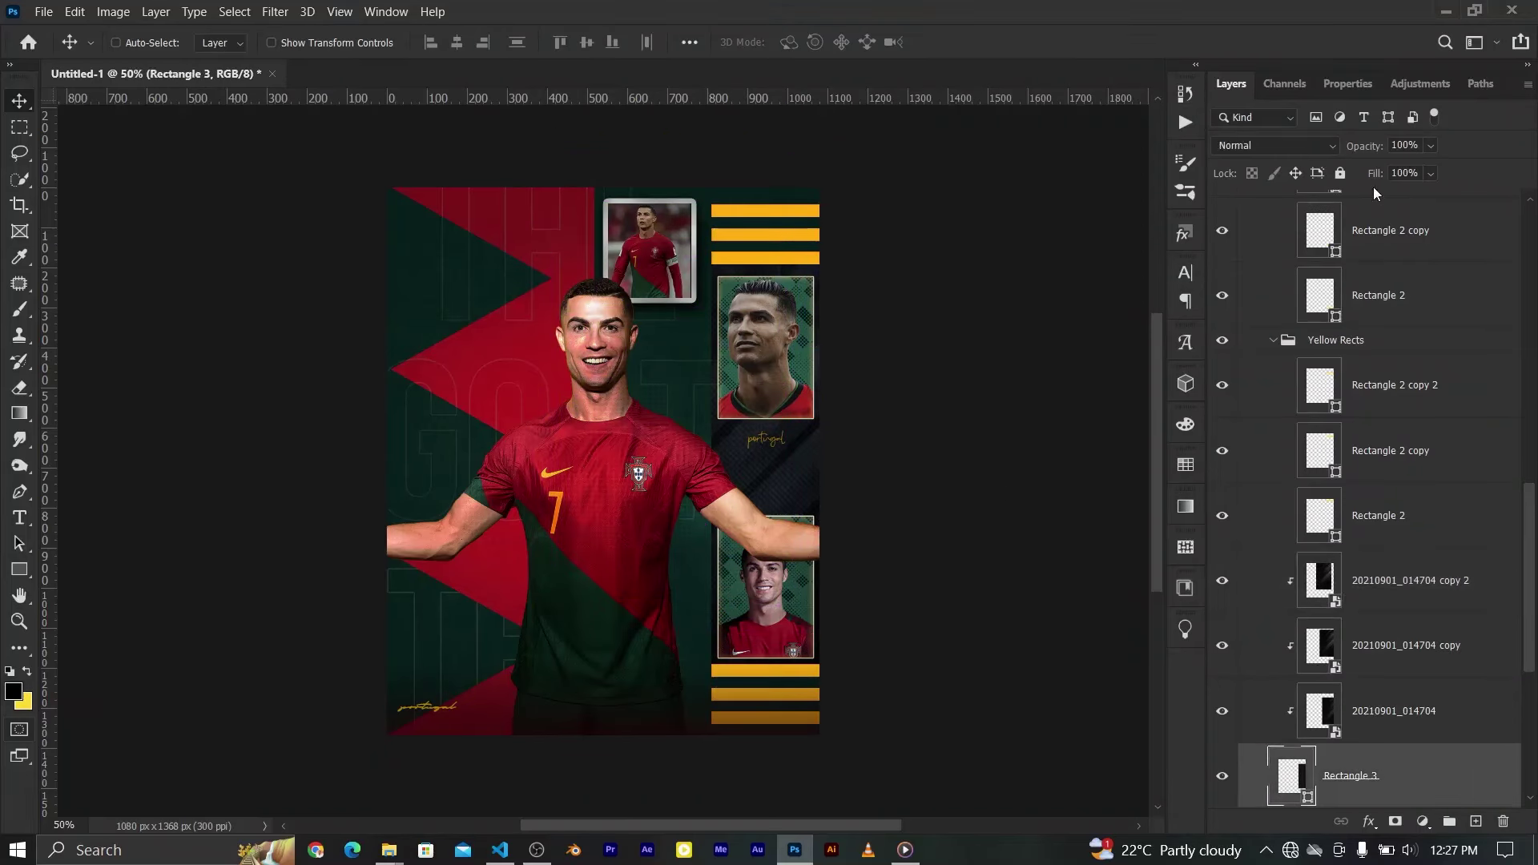
pyautogui.moveTo(1371, 146)
pyautogui.mouseDown()
pyautogui.moveTo(1334, 141)
pyautogui.moveTo(1374, 152)
pyautogui.mouseUp()
pyautogui.scroll(2, 922, 308)
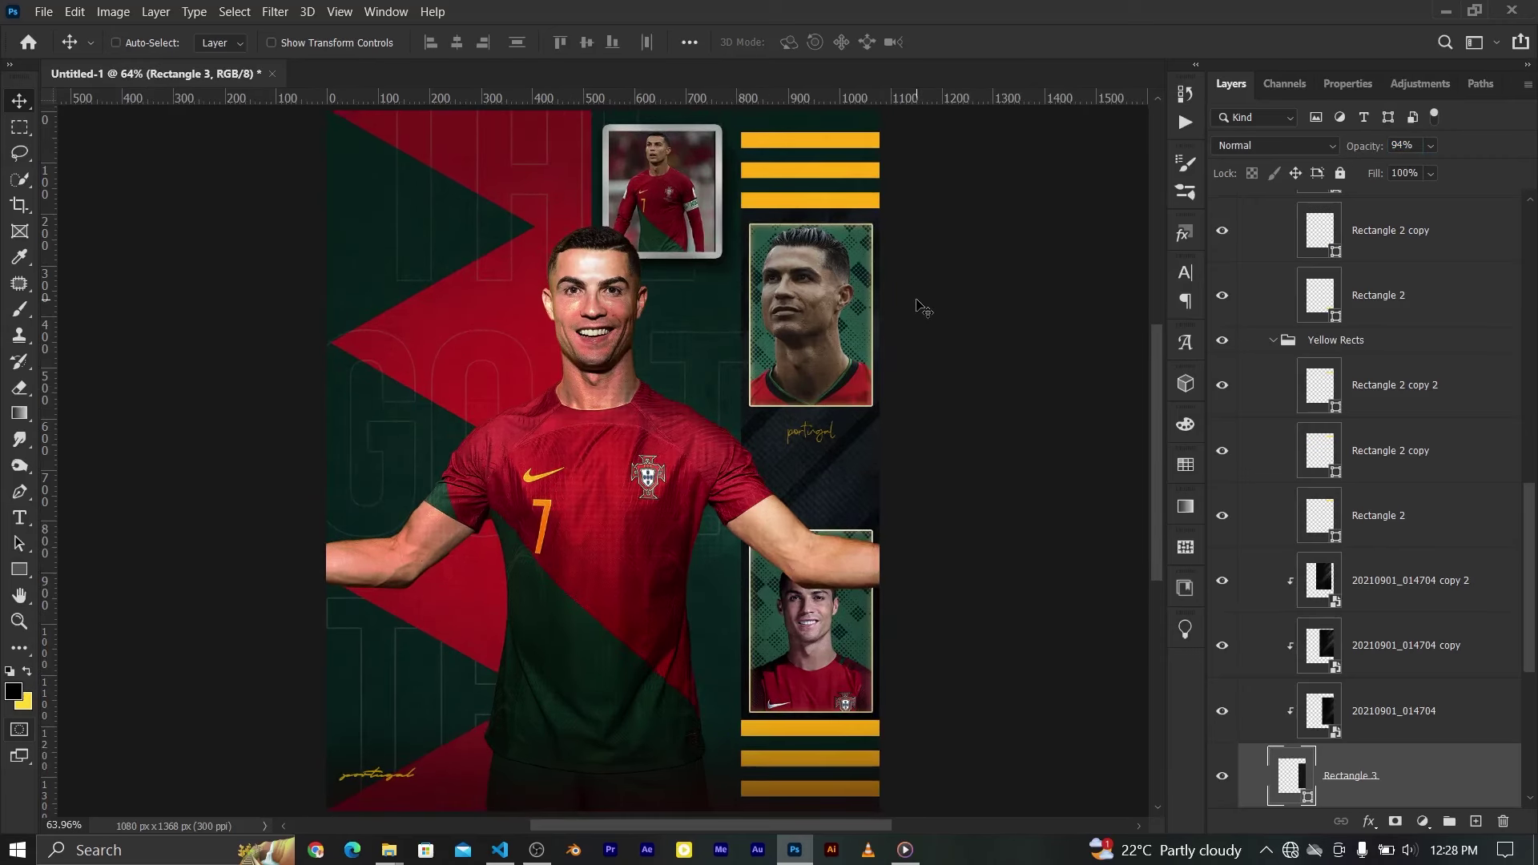
pyautogui.click(1273, 341)
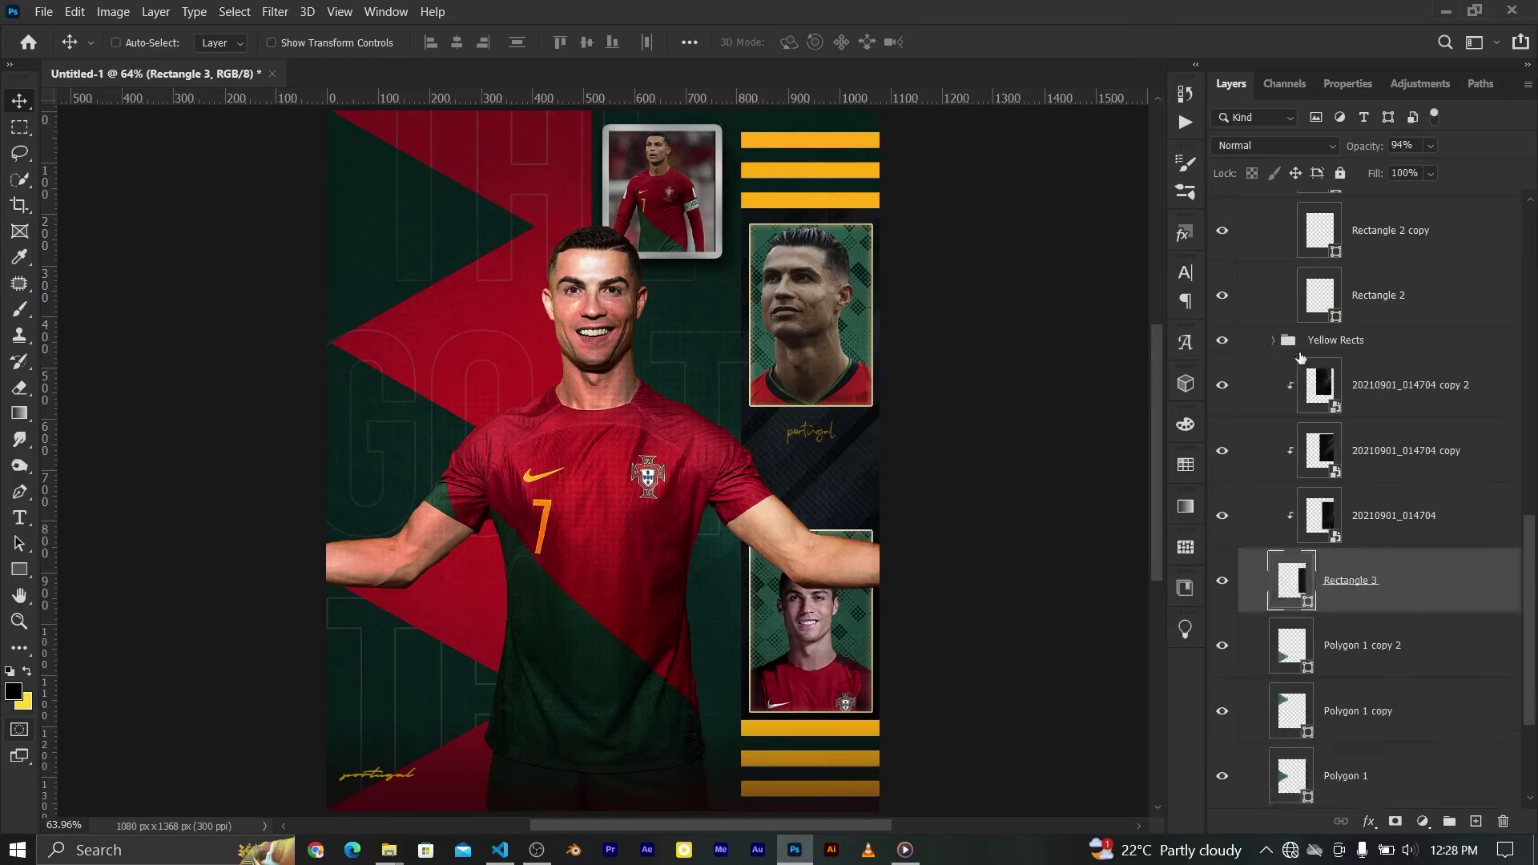
pyautogui.scroll(4, 1346, 382)
pyautogui.scroll(3, 1298, 320)
# Duplicate the main Ronaldo photo layer and set the copy's fill opacity to 0%
pyautogui.click(1246, 248)
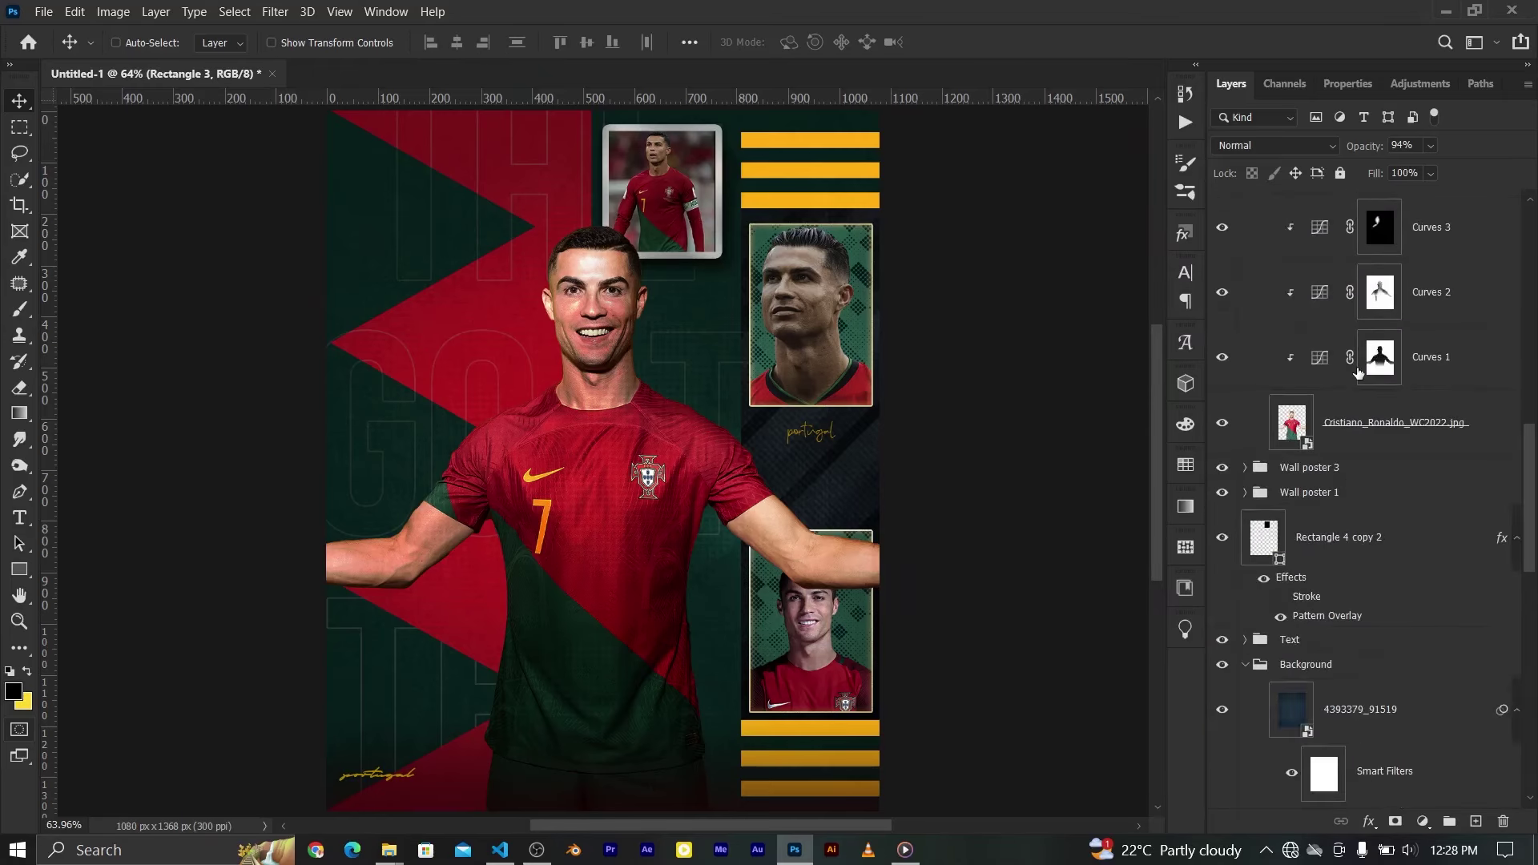
pyautogui.scroll(-1, 1300, 363)
pyautogui.click(1299, 363)
pyautogui.moveTo(1370, 379); pyautogui.dragTo(1366, 391)
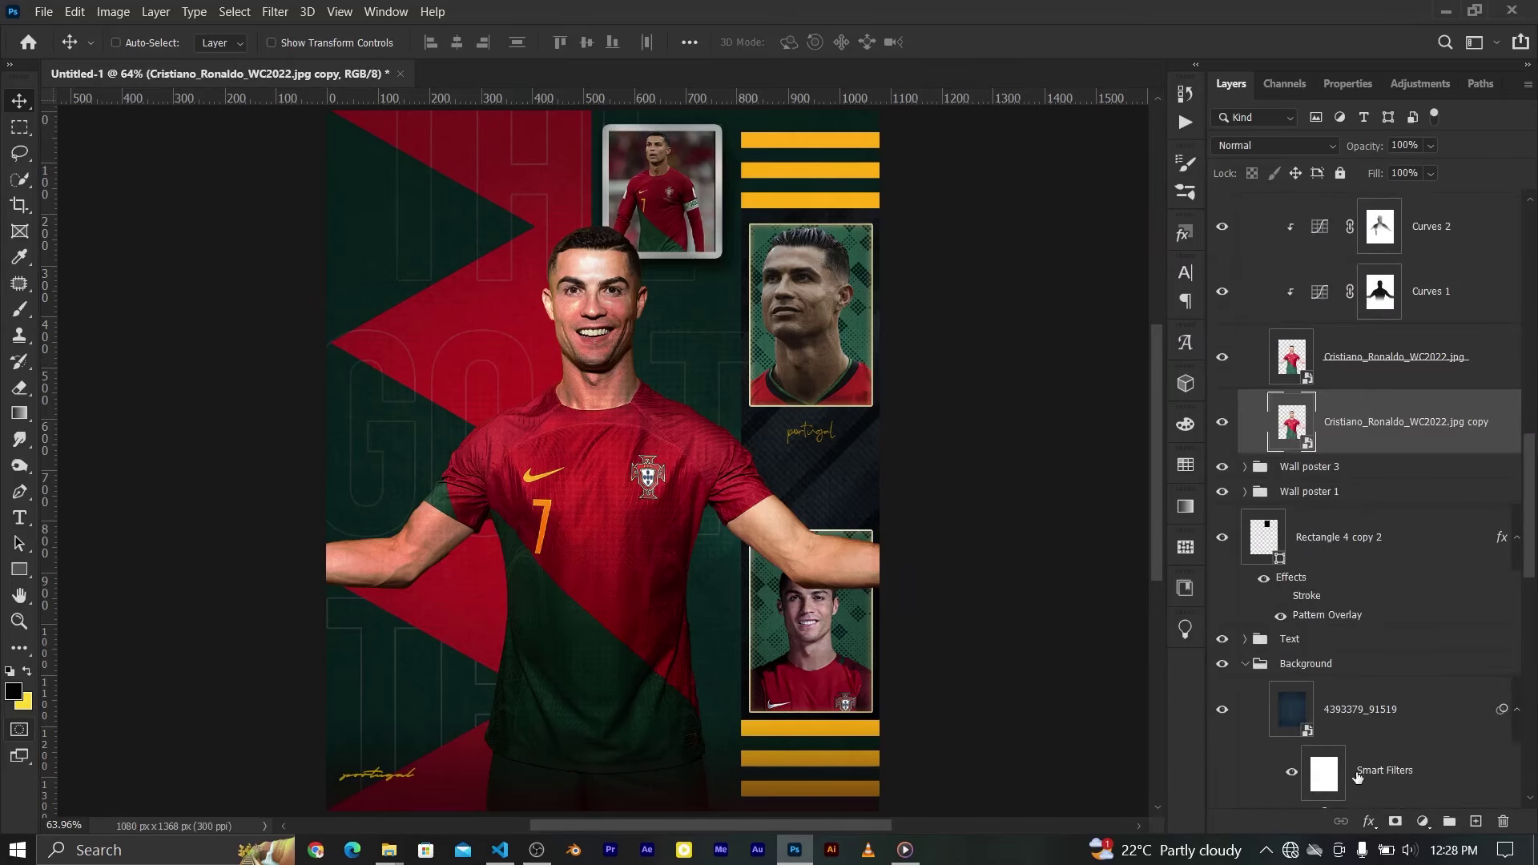
pyautogui.click(1368, 821)
pyautogui.click(1396, 628)
pyautogui.moveTo(1149, 264); pyautogui.dragTo(1013, 265)
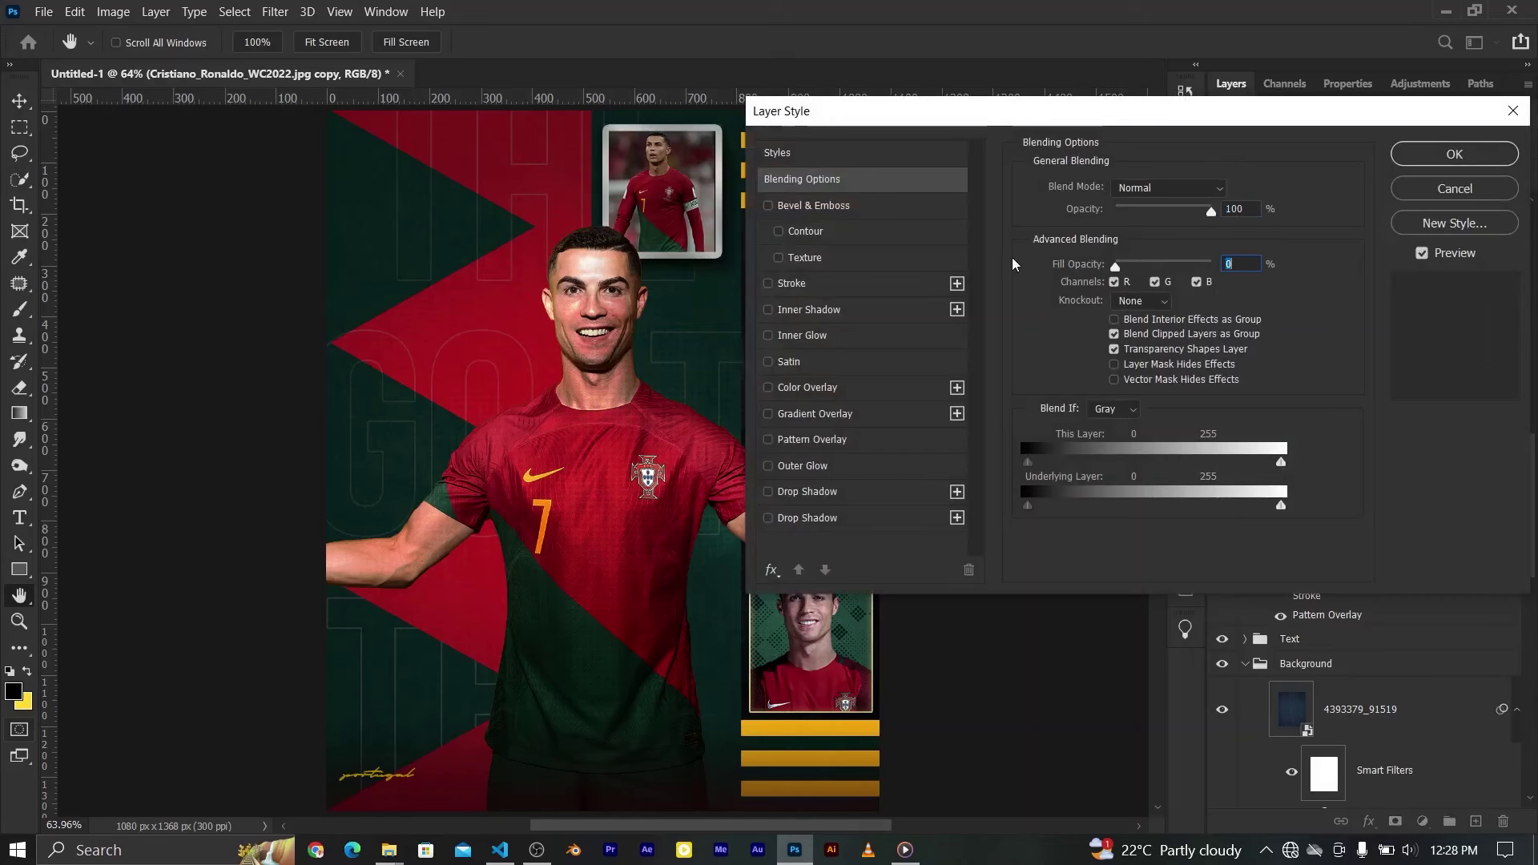
# Enable a hard-edged drop shadow at 42°, pushed away from the figure
pyautogui.click(801, 492)
pyautogui.moveTo(1050, 117); pyautogui.dragTo(1134, 105)
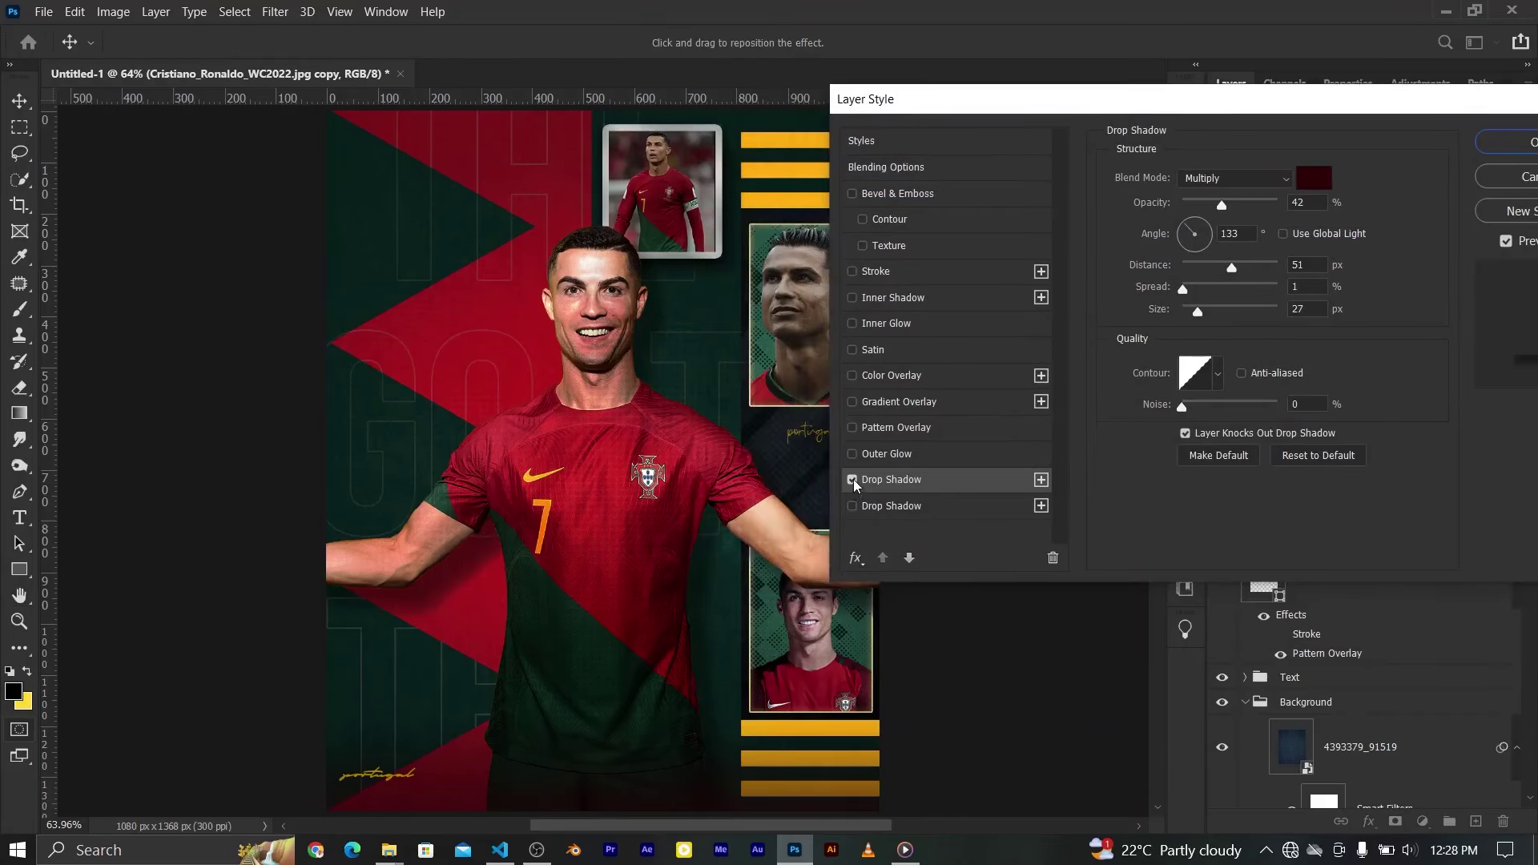
pyautogui.click(851, 479)
pyautogui.moveTo(801, 465); pyautogui.dragTo(727, 430)
pyautogui.click(945, 506)
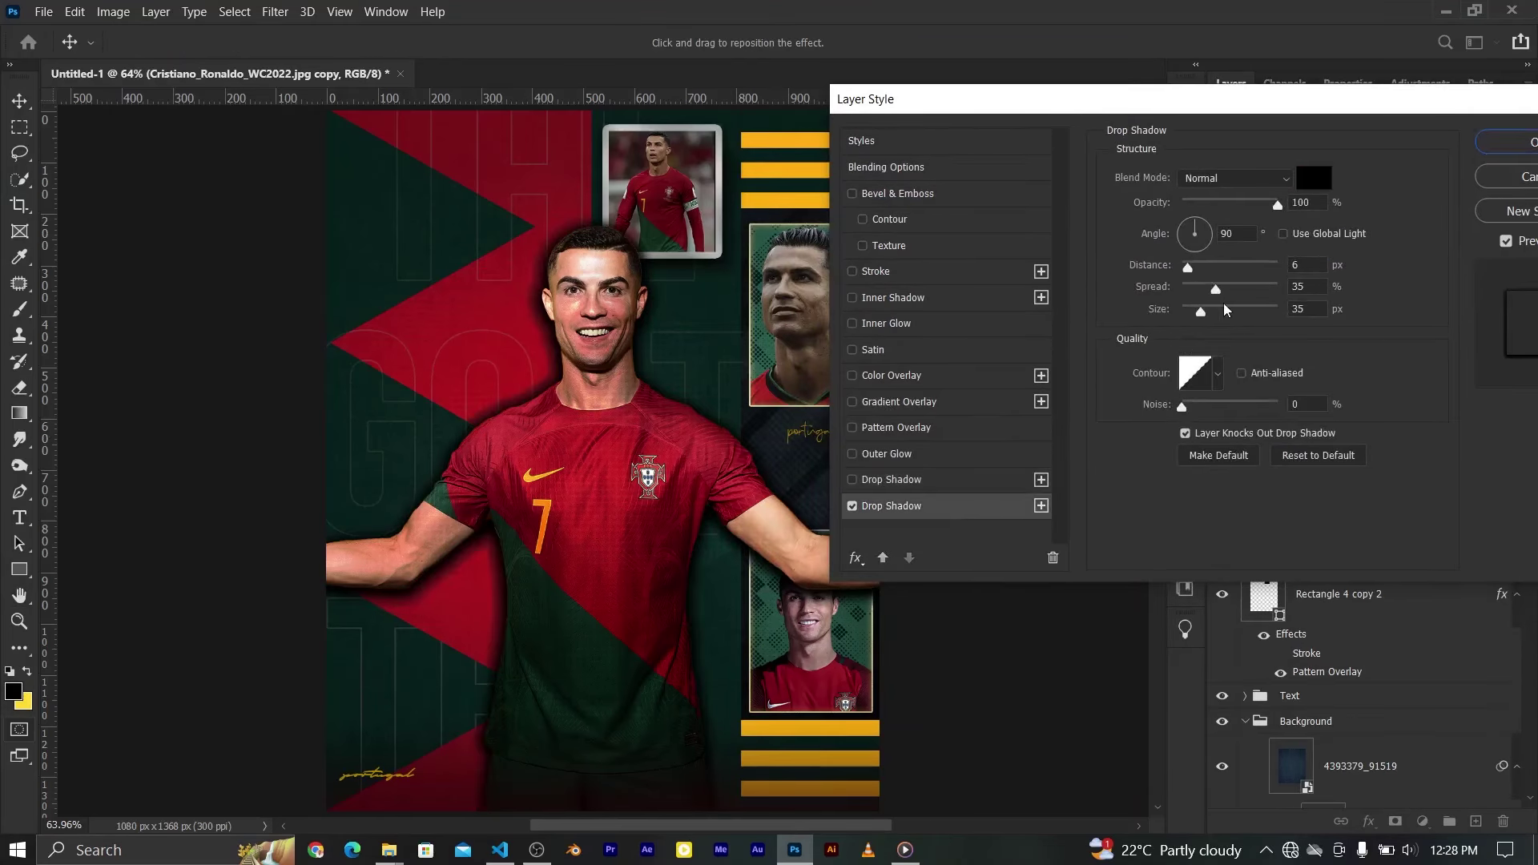
pyautogui.moveTo(1224, 310); pyautogui.dragTo(1178, 312)
pyautogui.moveTo(1195, 237); pyautogui.dragTo(1210, 220)
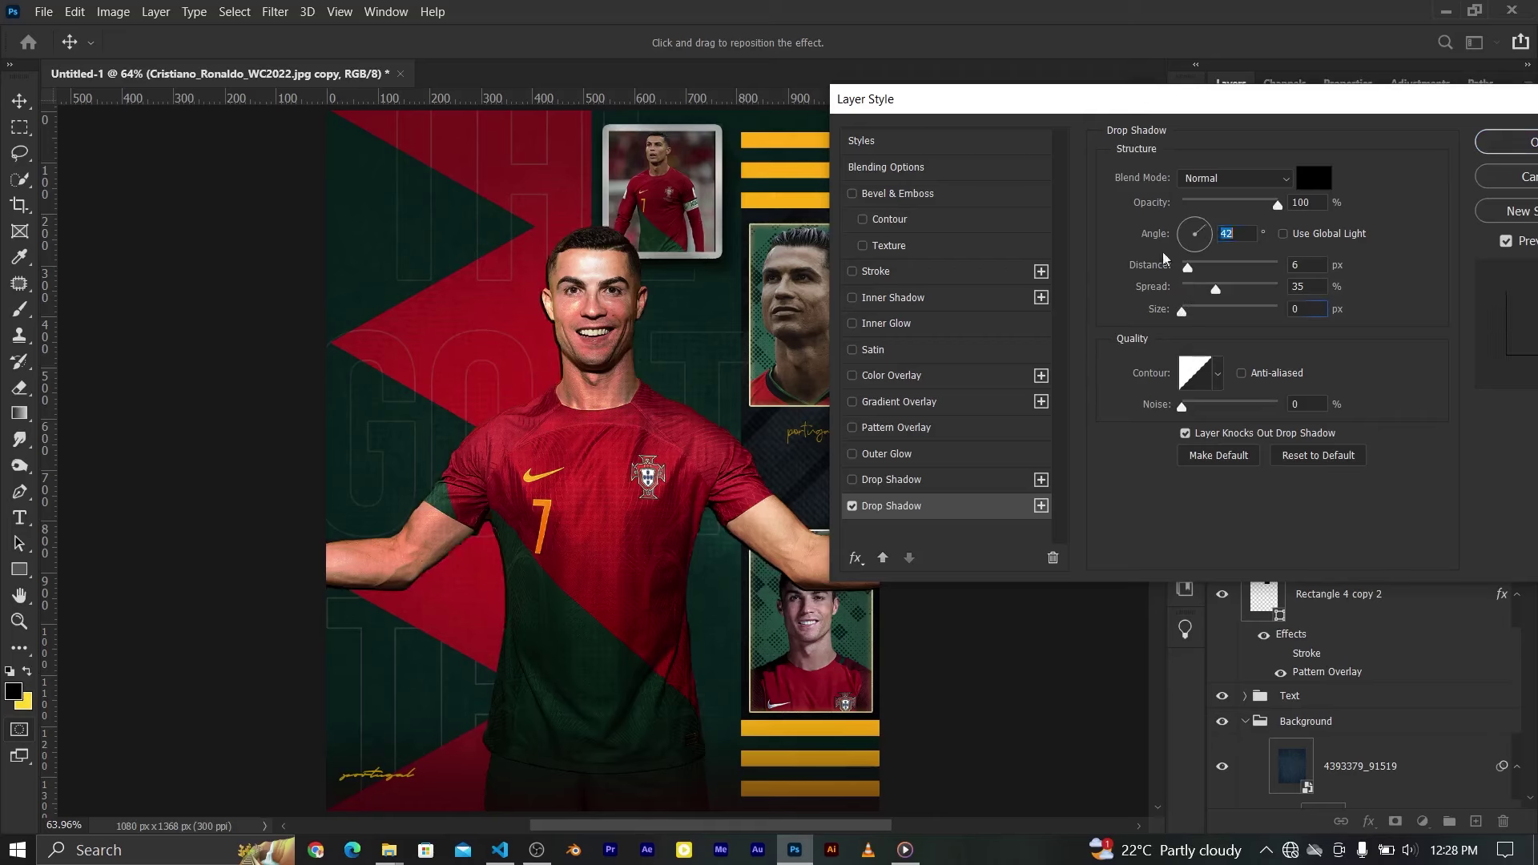
pyautogui.moveTo(565, 409)
pyautogui.mouseDown()
pyautogui.moveTo(545, 379)
pyautogui.moveTo(621, 370)
pyautogui.moveTo(679, 390)
pyautogui.moveTo(659, 383)
pyautogui.mouseUp()
# Refine that shadow to 98 px distance, 46 px size and 20% opacity
pyautogui.moveTo(1030, 99); pyautogui.dragTo(1053, 77)
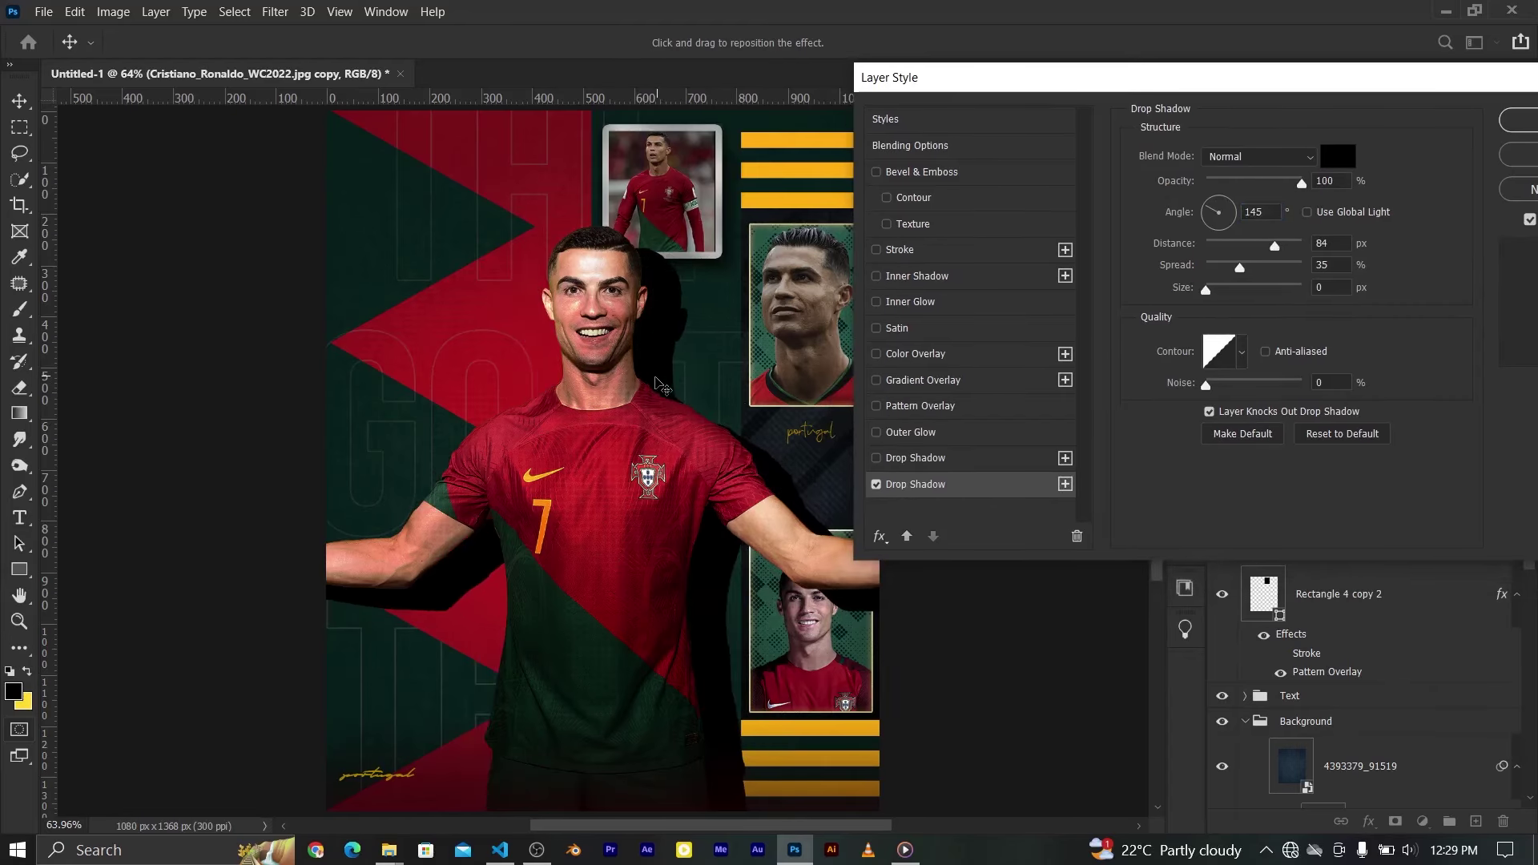
pyautogui.moveTo(659, 385); pyautogui.dragTo(678, 404)
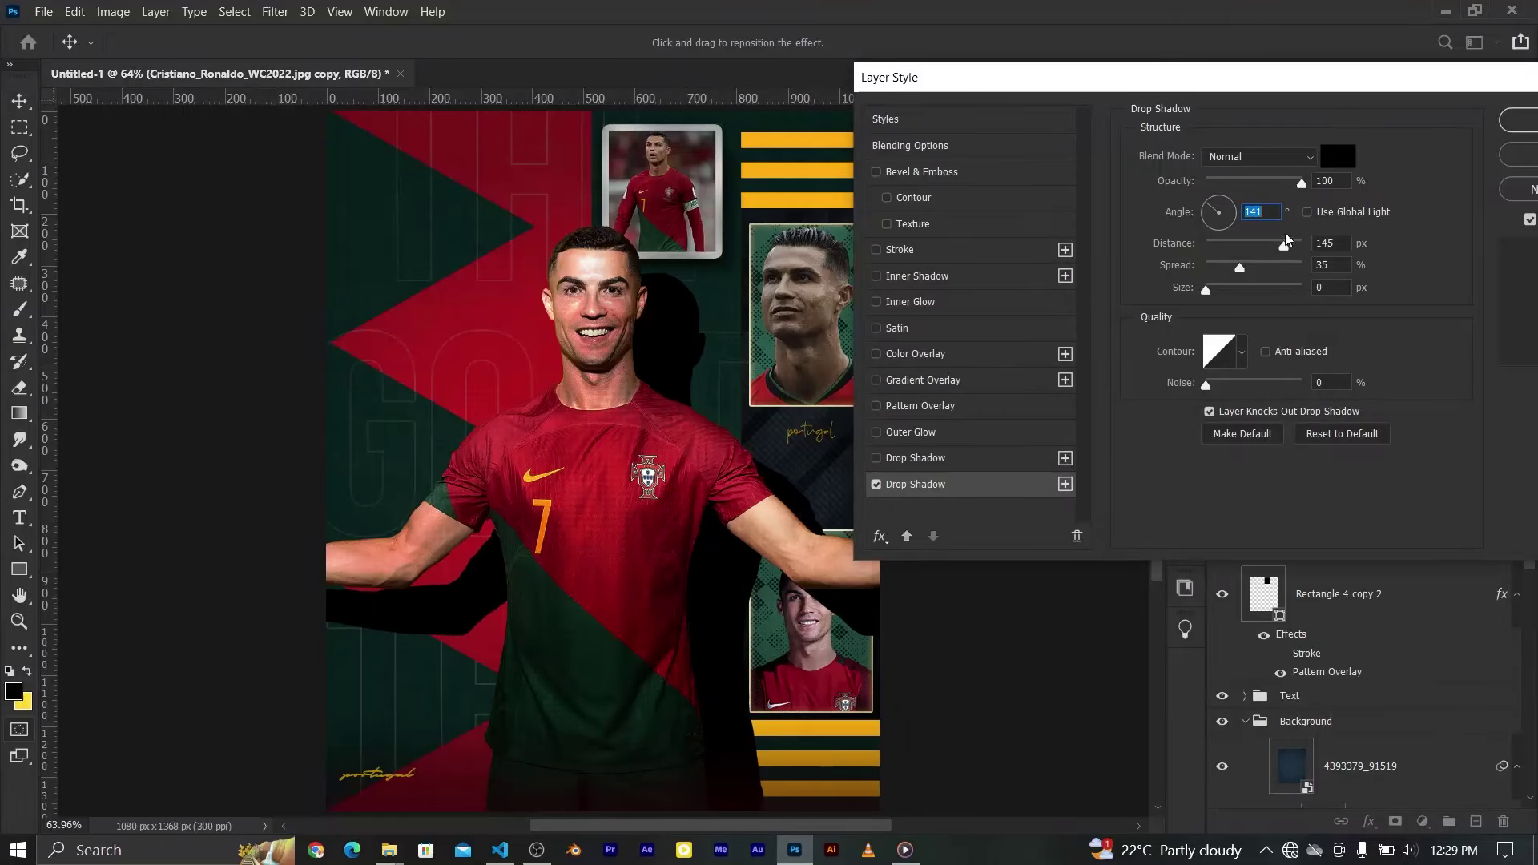
pyautogui.moveTo(1284, 246); pyautogui.dragTo(1279, 246)
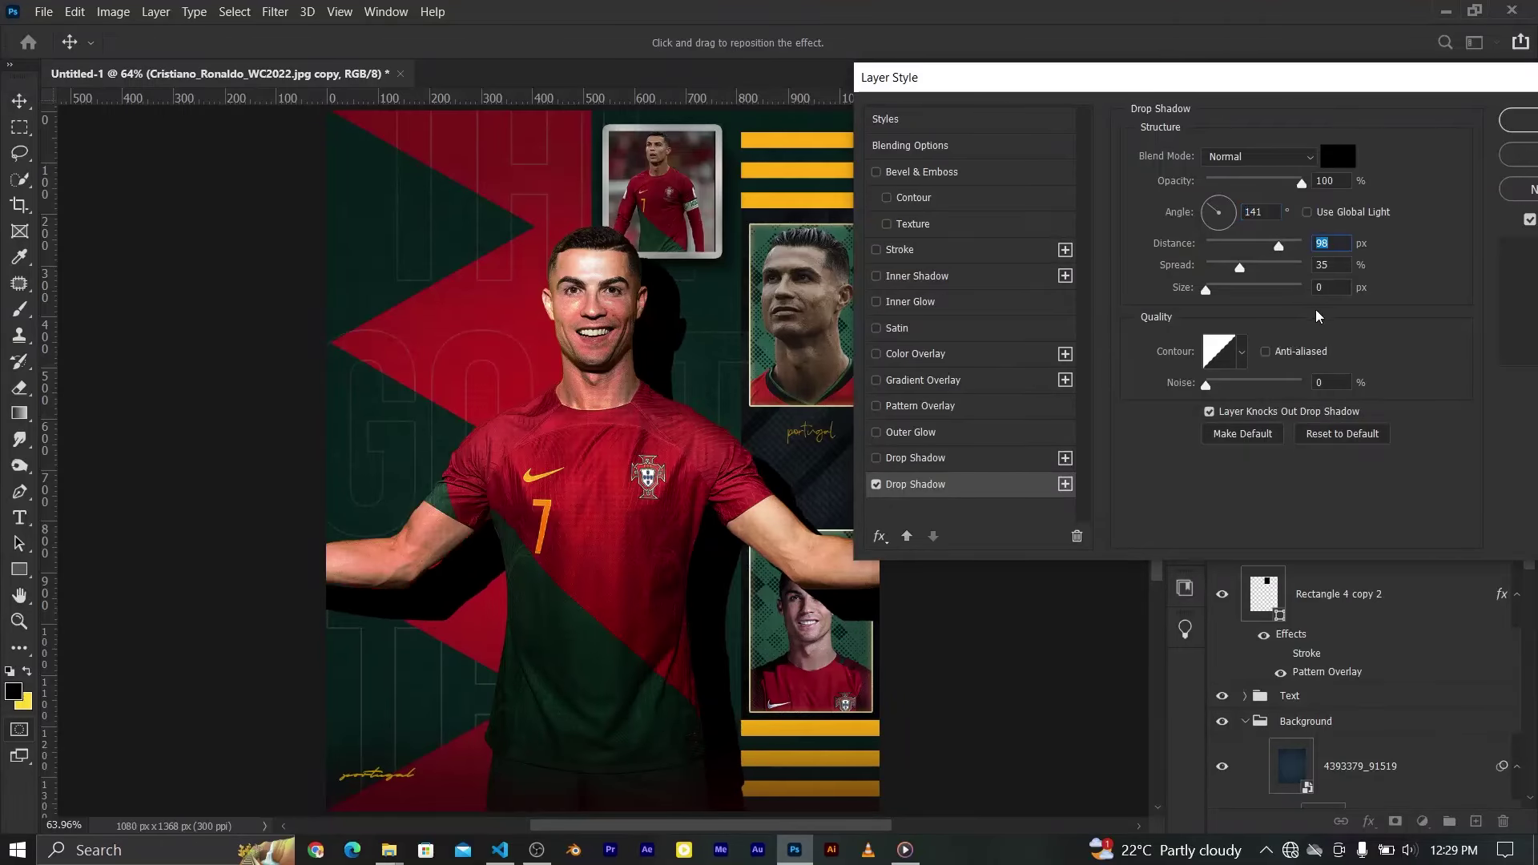
pyautogui.moveTo(1213, 299); pyautogui.dragTo(1232, 299)
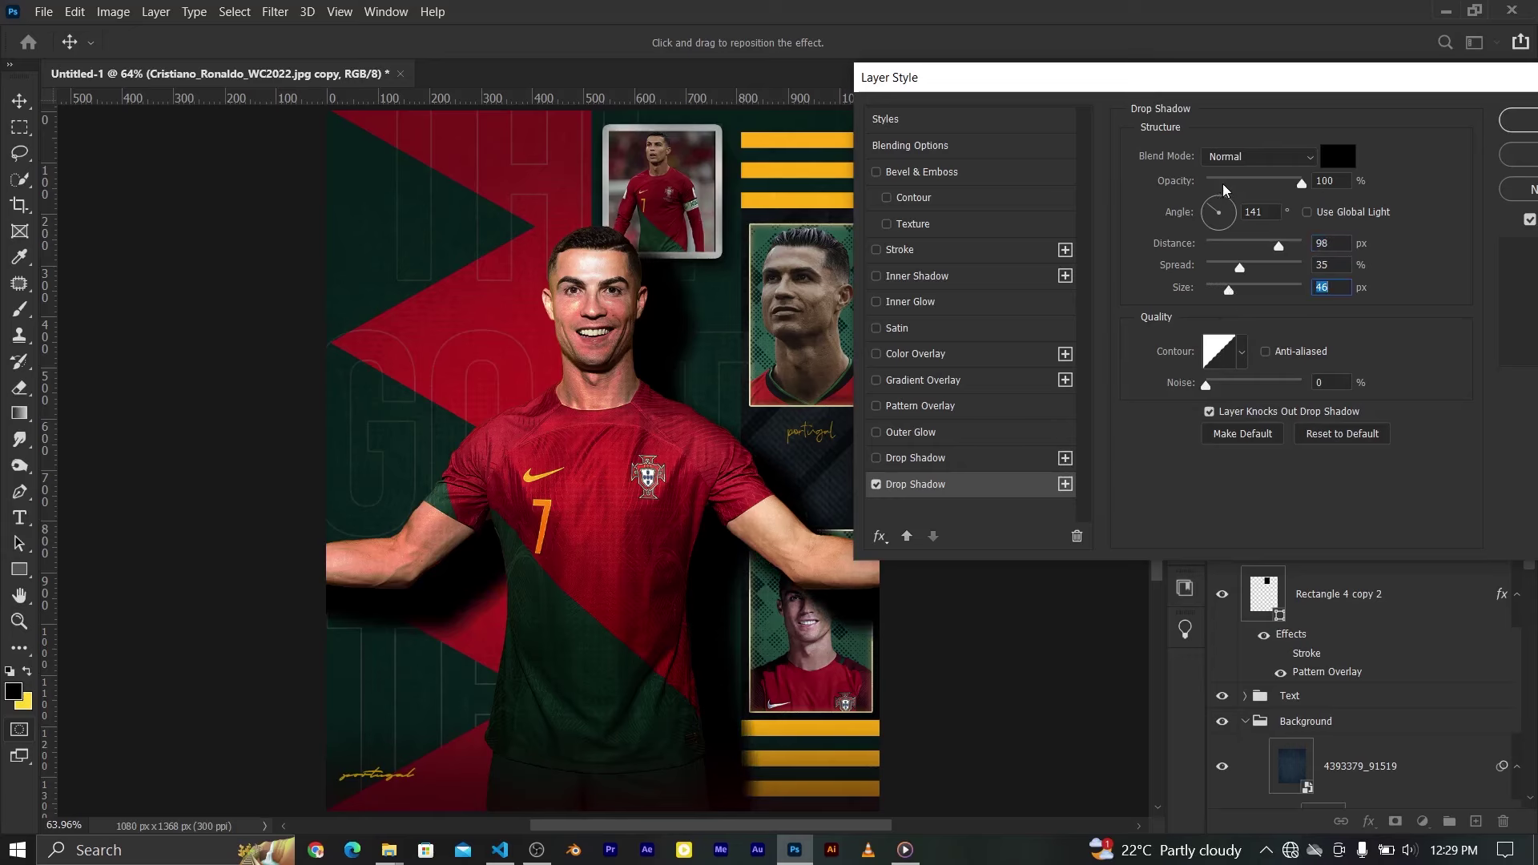
pyautogui.moveTo(1223, 189); pyautogui.dragTo(1254, 180)
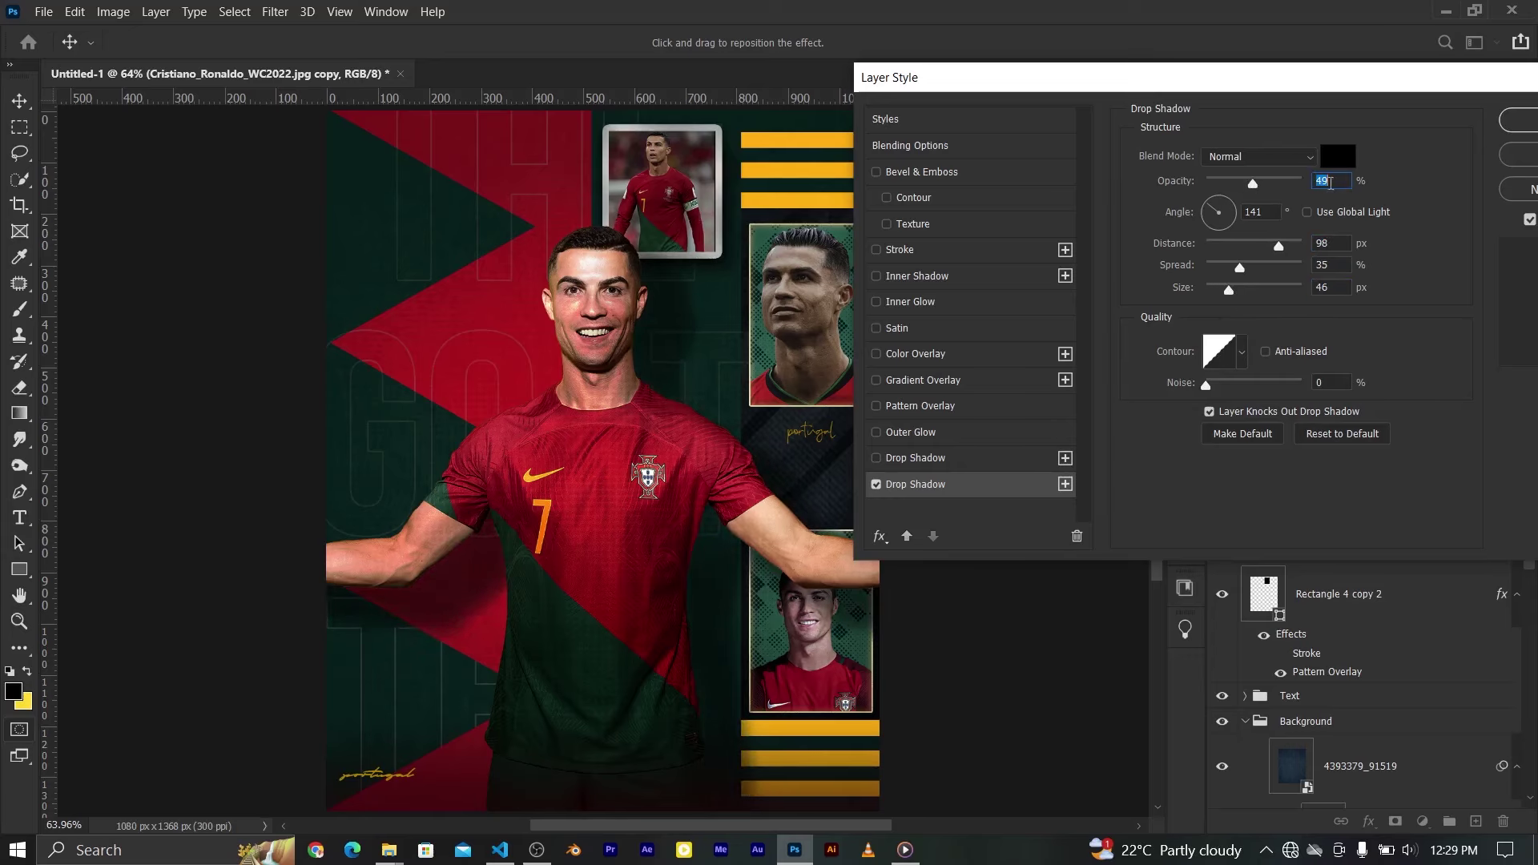
pyautogui.write('50')
pyautogui.moveTo(1201, 77); pyautogui.dragTo(1147, 74)
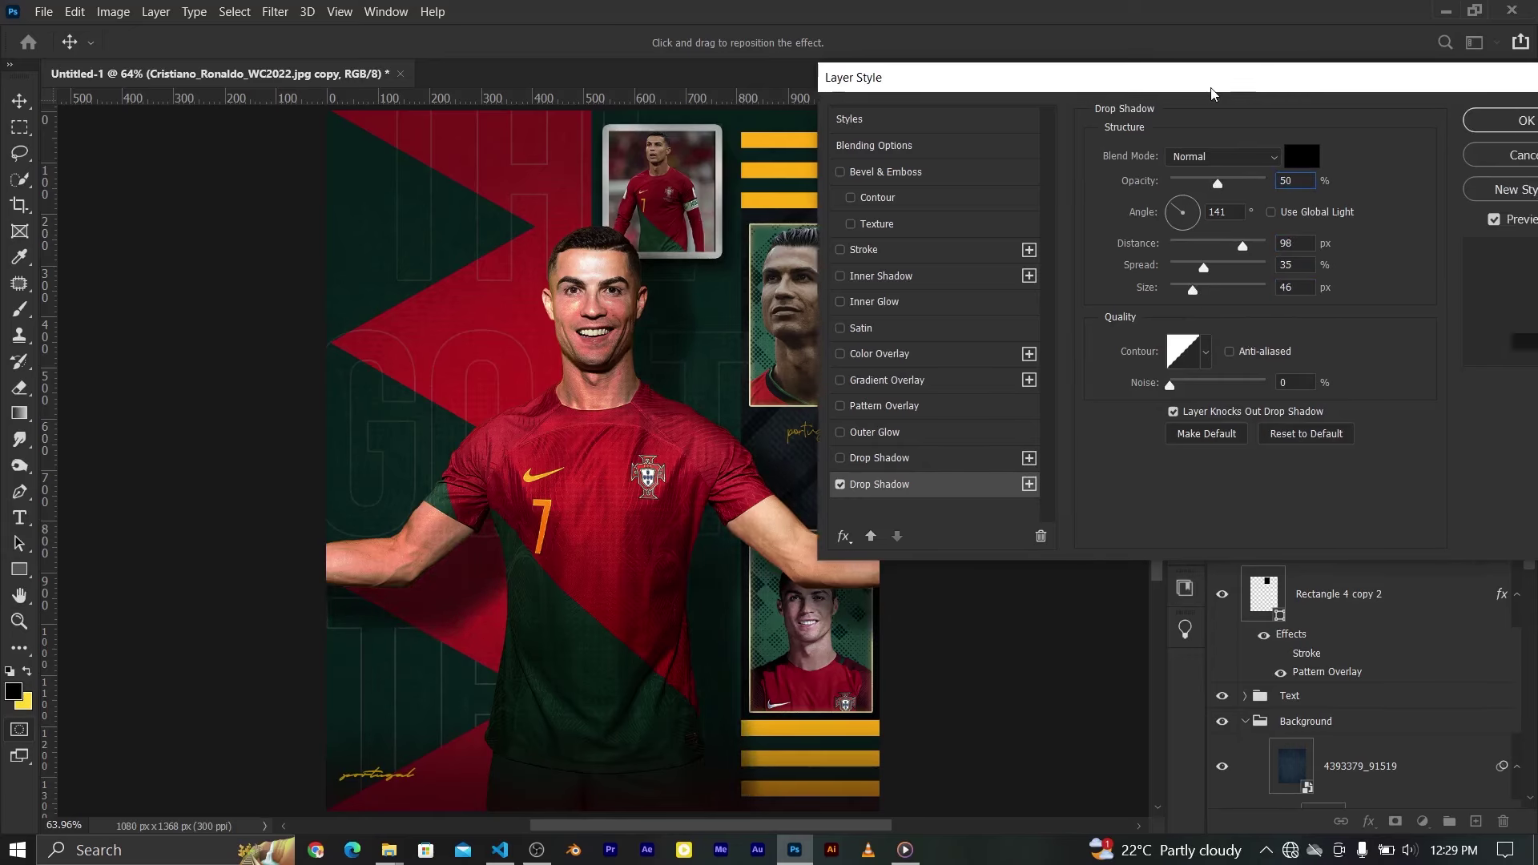
pyautogui.write('99')
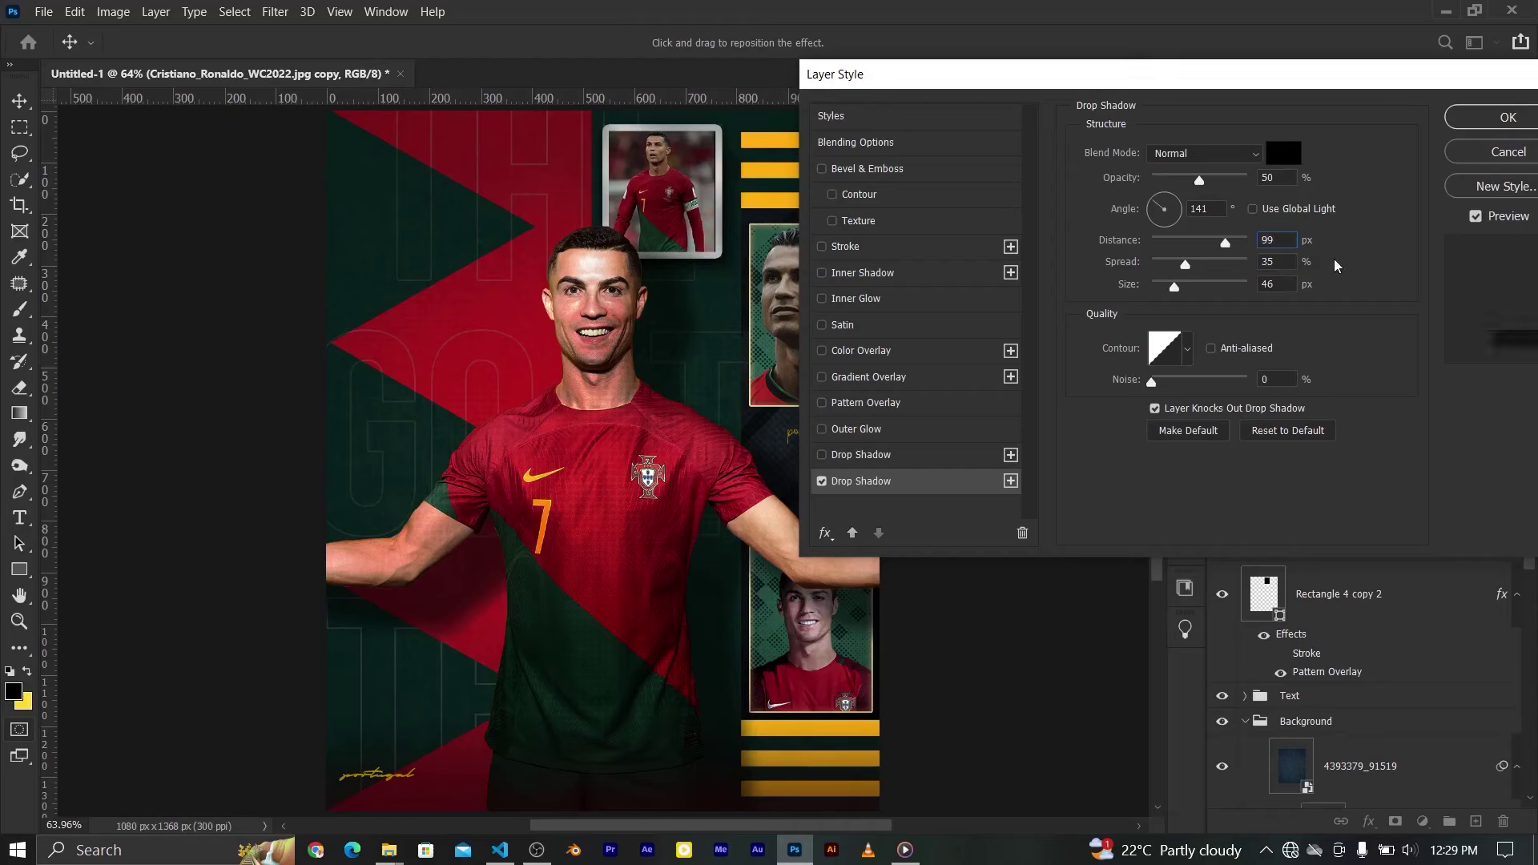
pyautogui.click(1273, 177)
pyautogui.write('20')
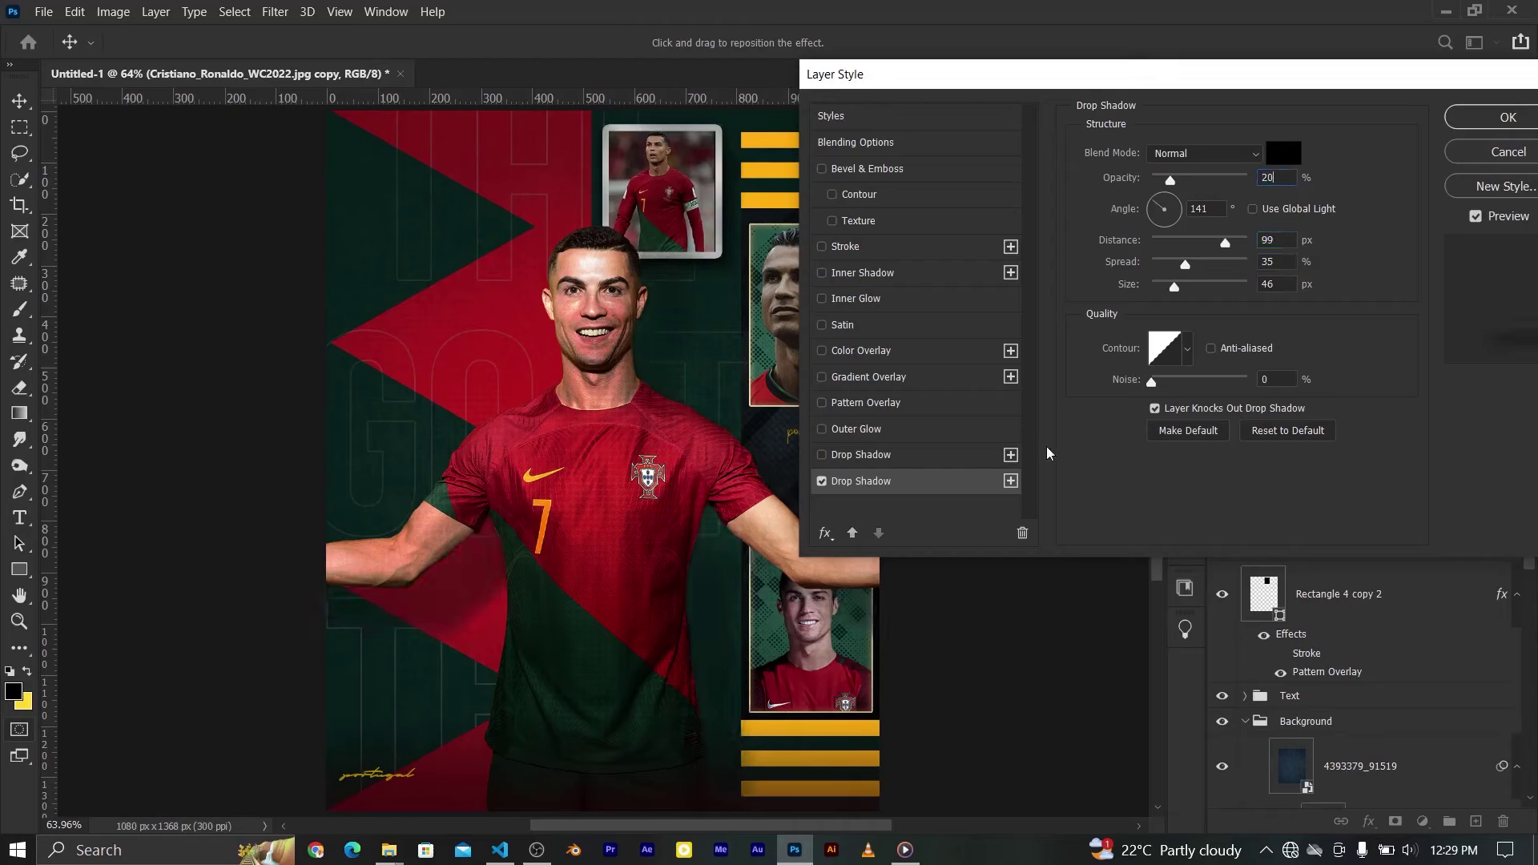
# Add another drop shadow with 35% opacity and 45 px distance
pyautogui.click(1010, 481)
pyautogui.click(1272, 177)
pyautogui.write('3')
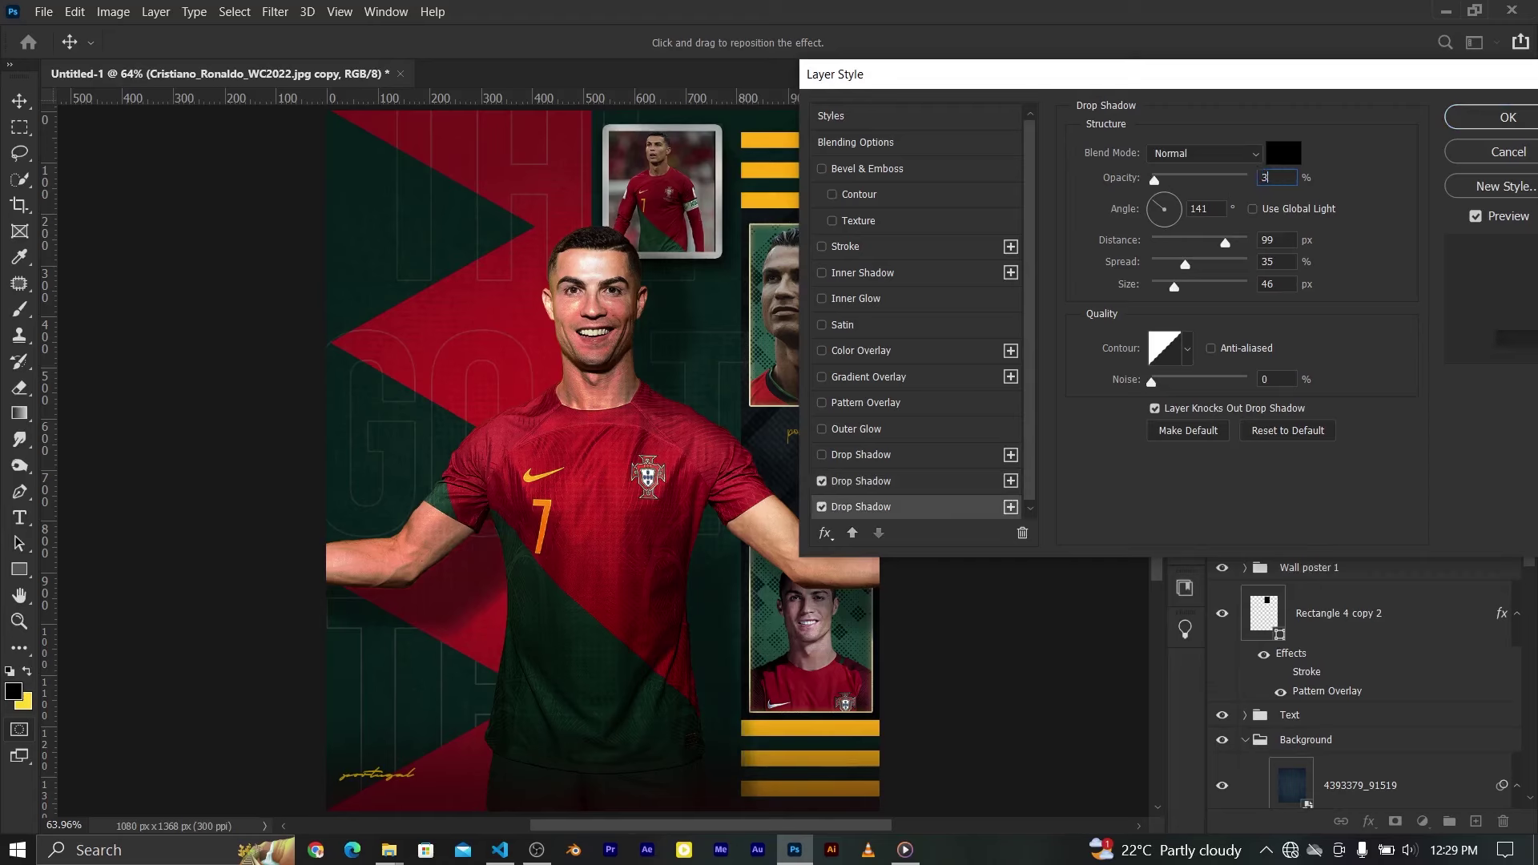
pyautogui.write('545')
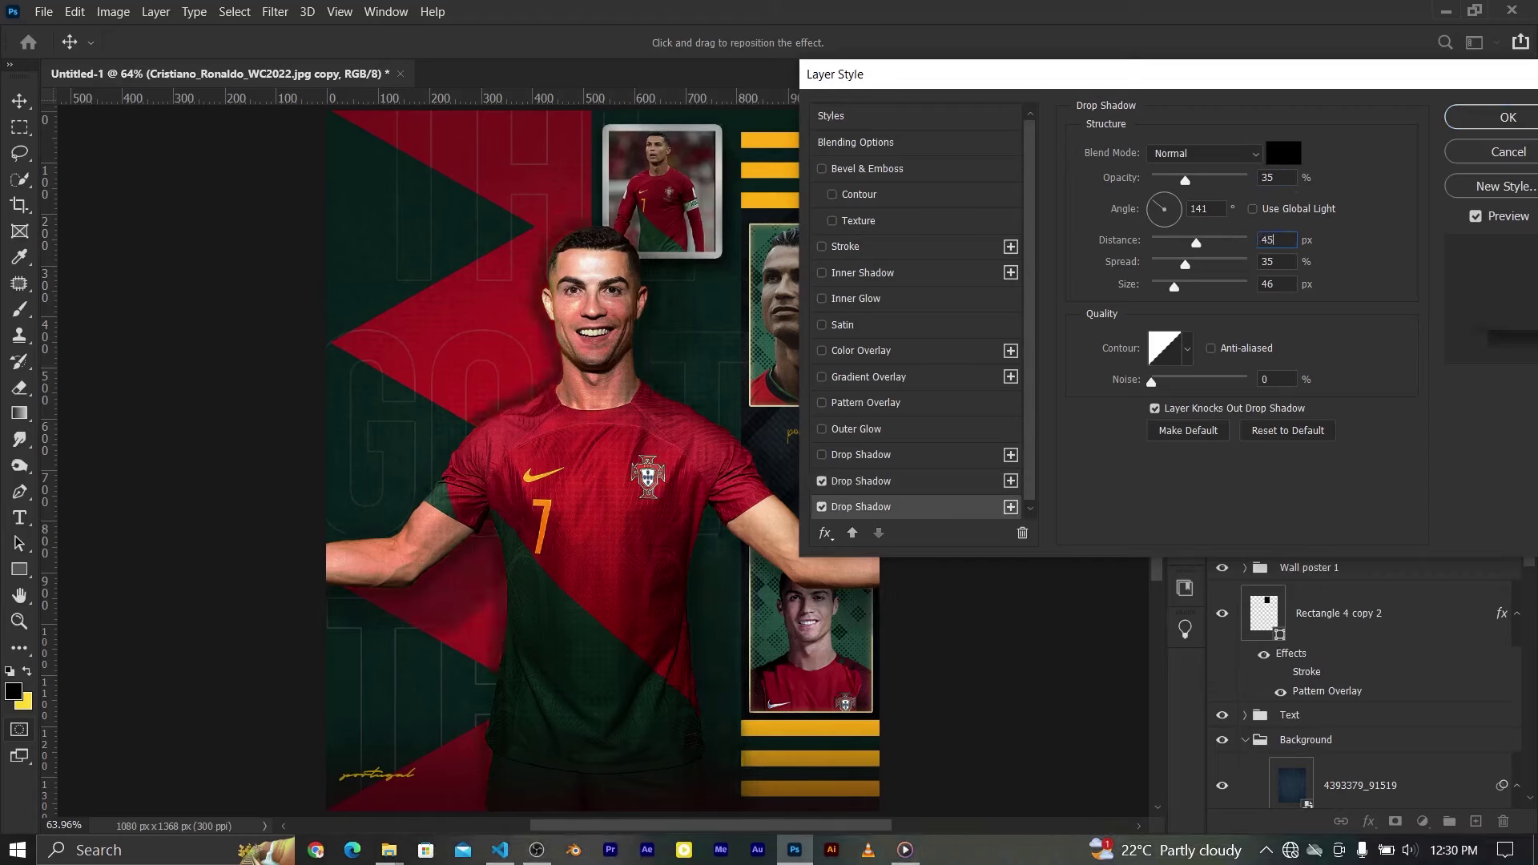
pyautogui.click(1016, 513)
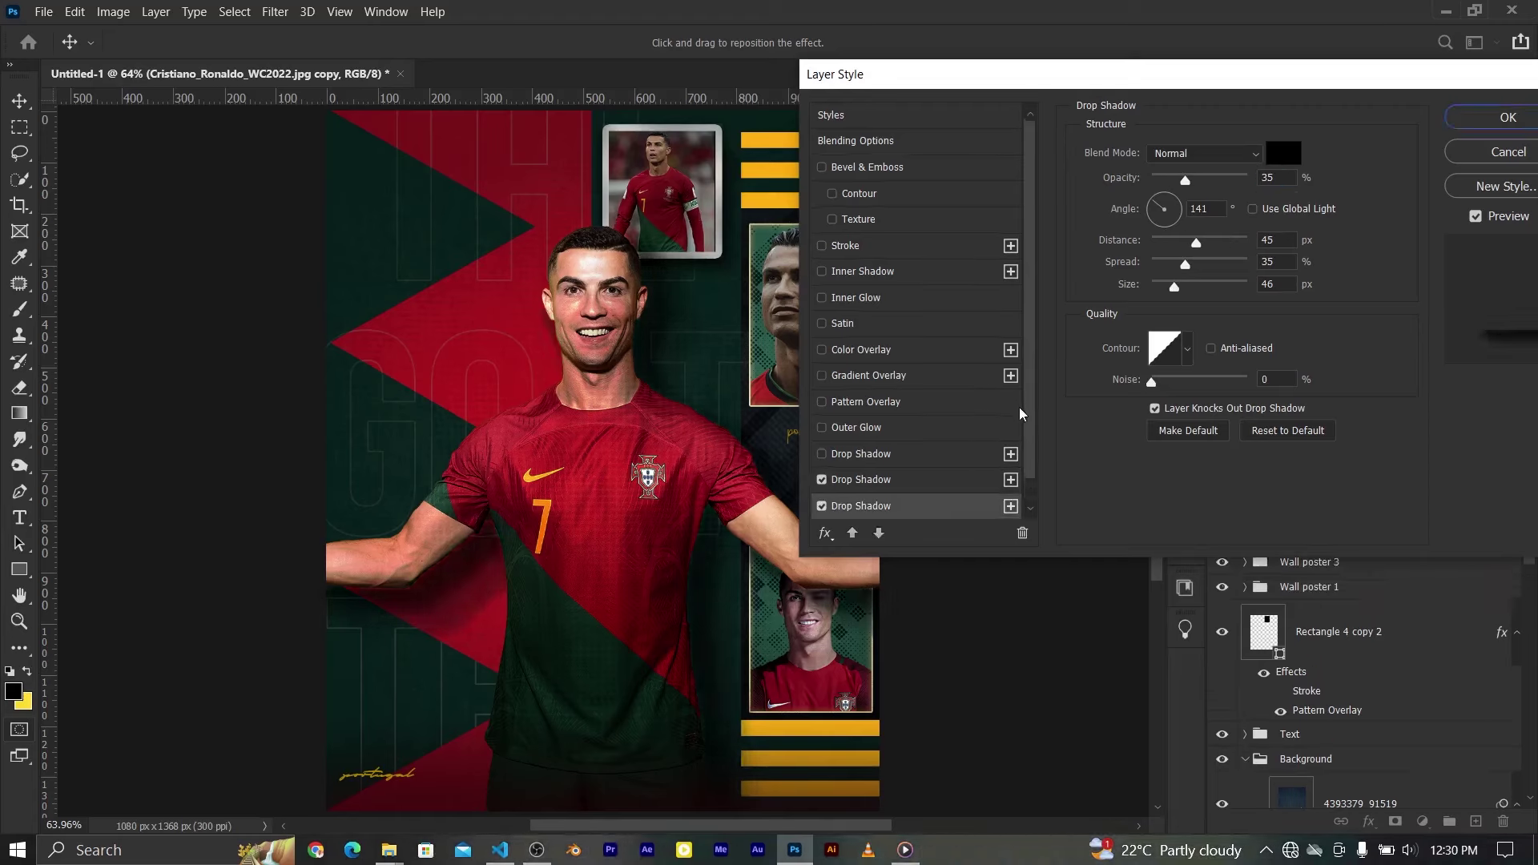
# Add a further drop shadow with 50% opacity, distance 20 and size 16
pyautogui.click(1011, 508)
pyautogui.click(1258, 177)
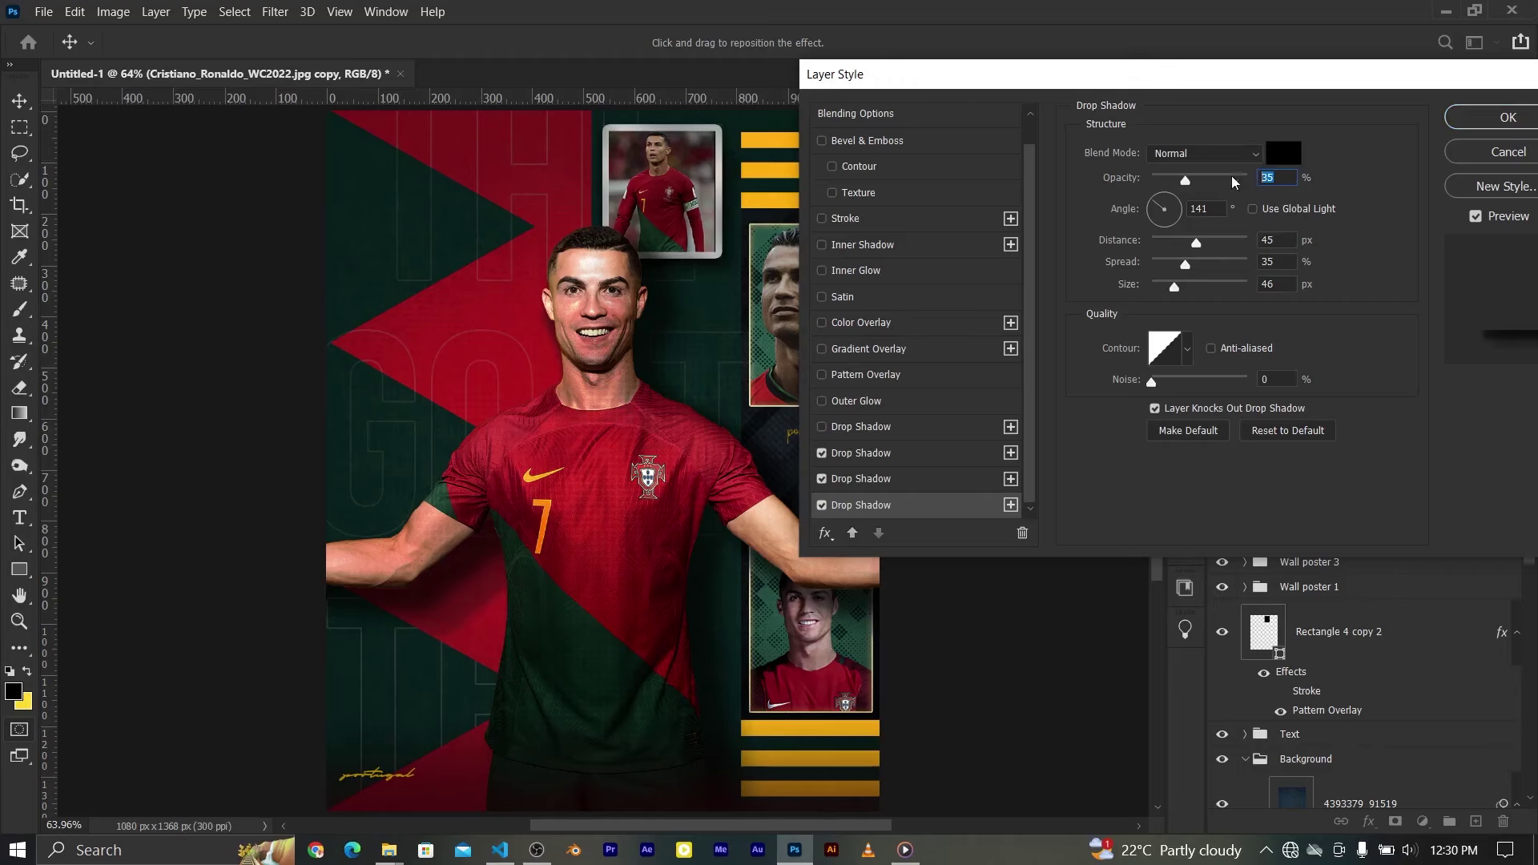
pyautogui.write('50')
pyautogui.press('Tab')
pyautogui.press('Tab')
pyautogui.write('20')
pyautogui.moveTo(1176, 293); pyautogui.dragTo(1166, 293)
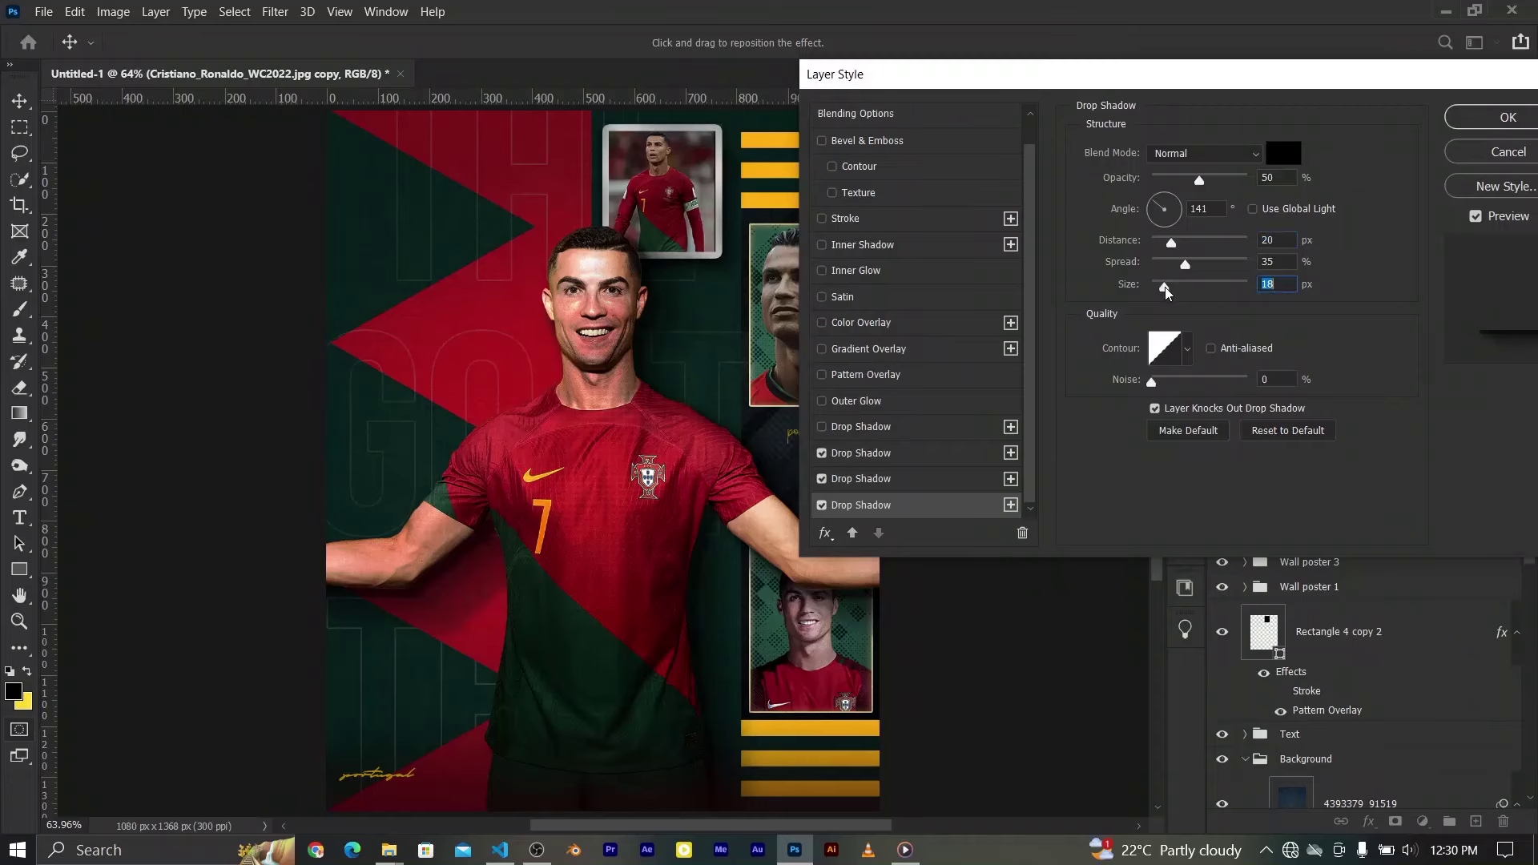
# Set the previous drop shadow's size to 30 px
pyautogui.click(889, 480)
pyautogui.write('30')
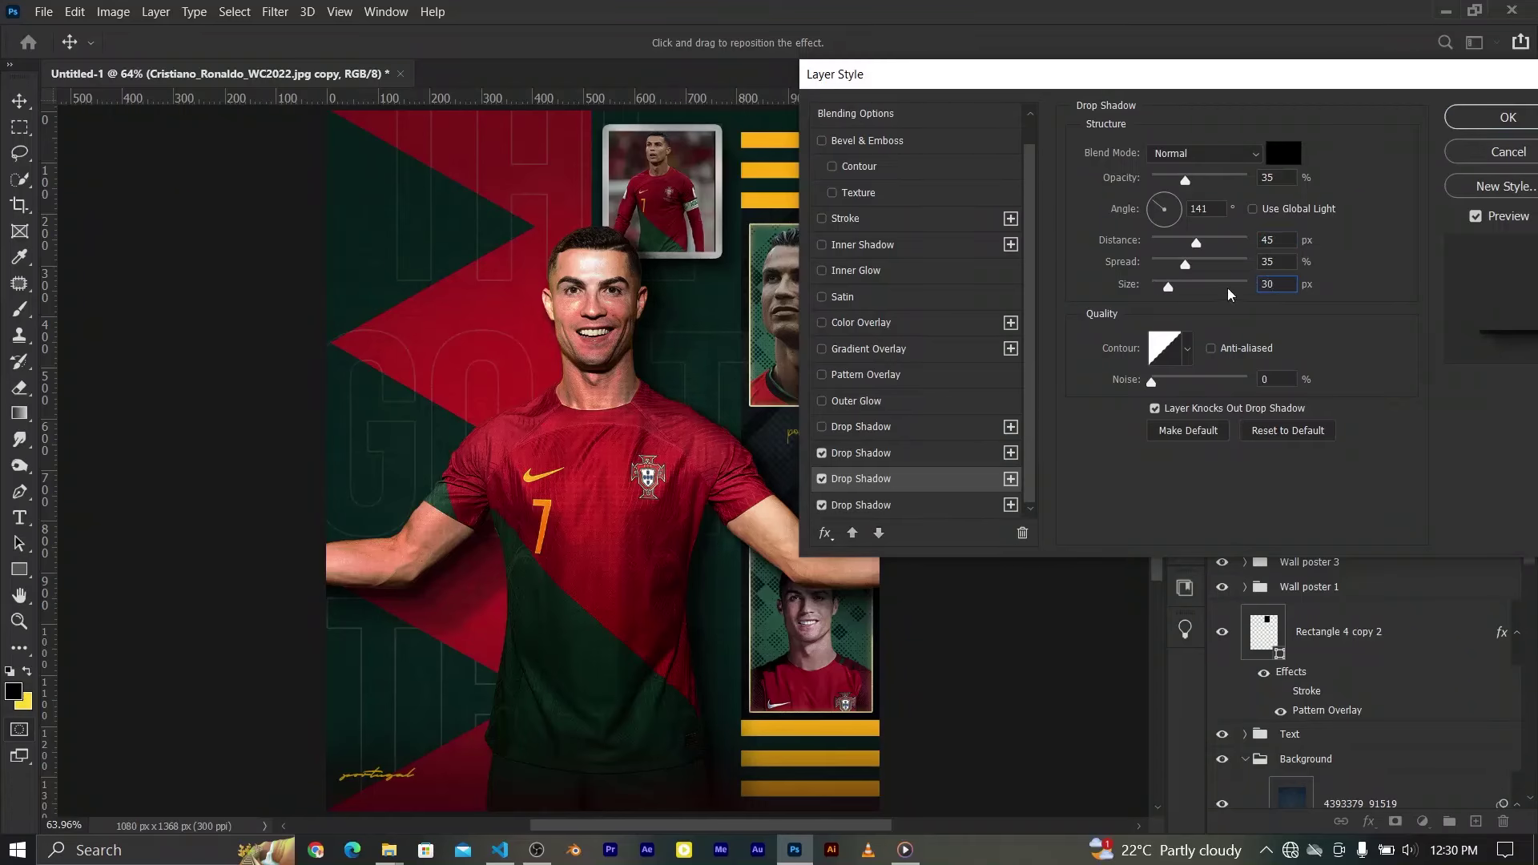
pyautogui.moveTo(1336, 88); pyautogui.dragTo(1256, 55)
pyautogui.click(793, 88)
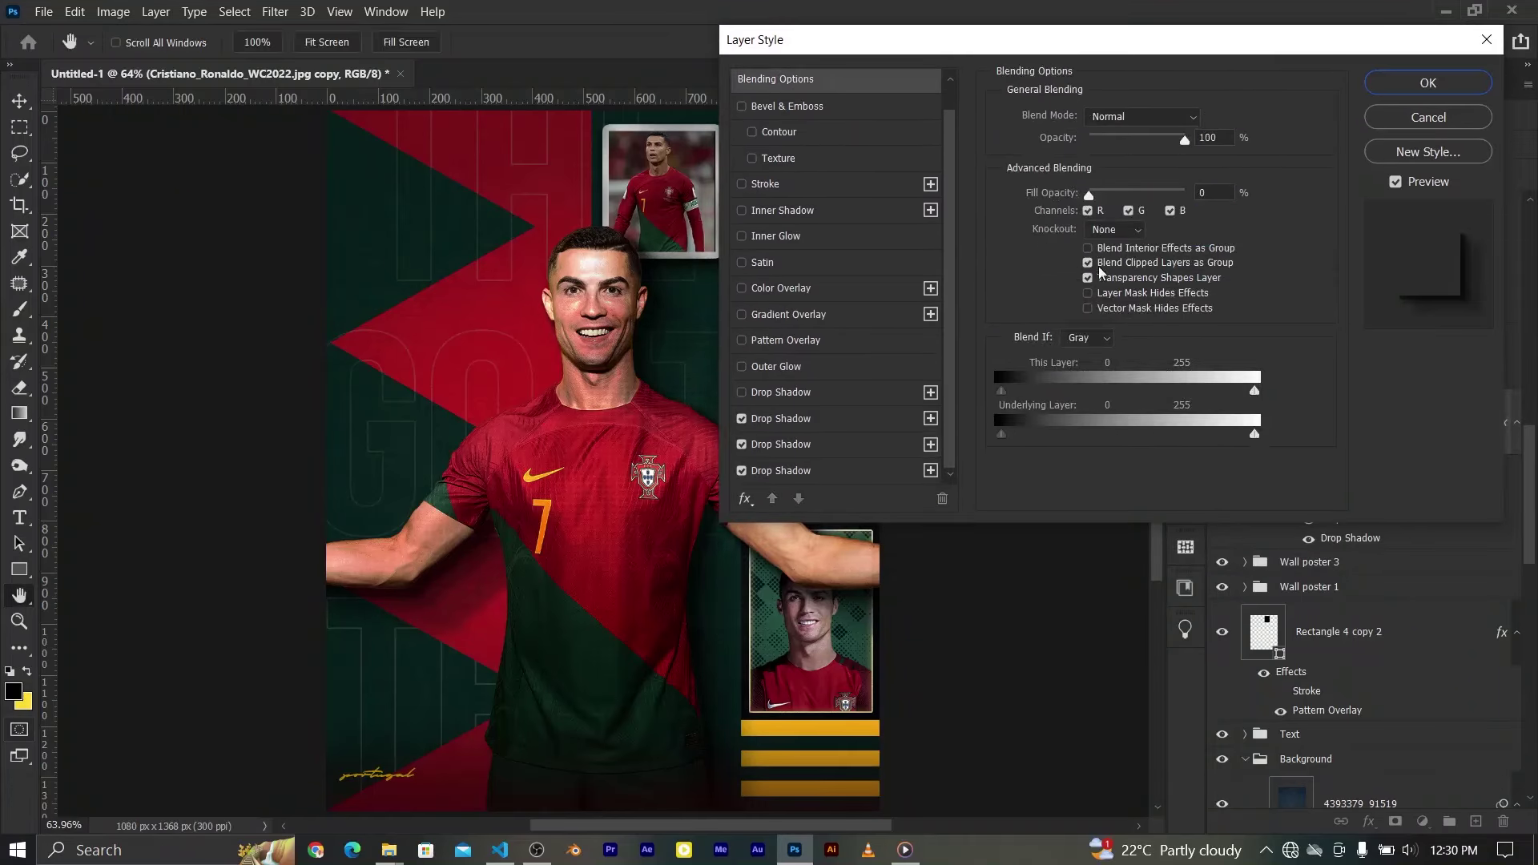
# Apply the shadow effects and rename the copy layer to CR7's shadow
pyautogui.click(1399, 83)
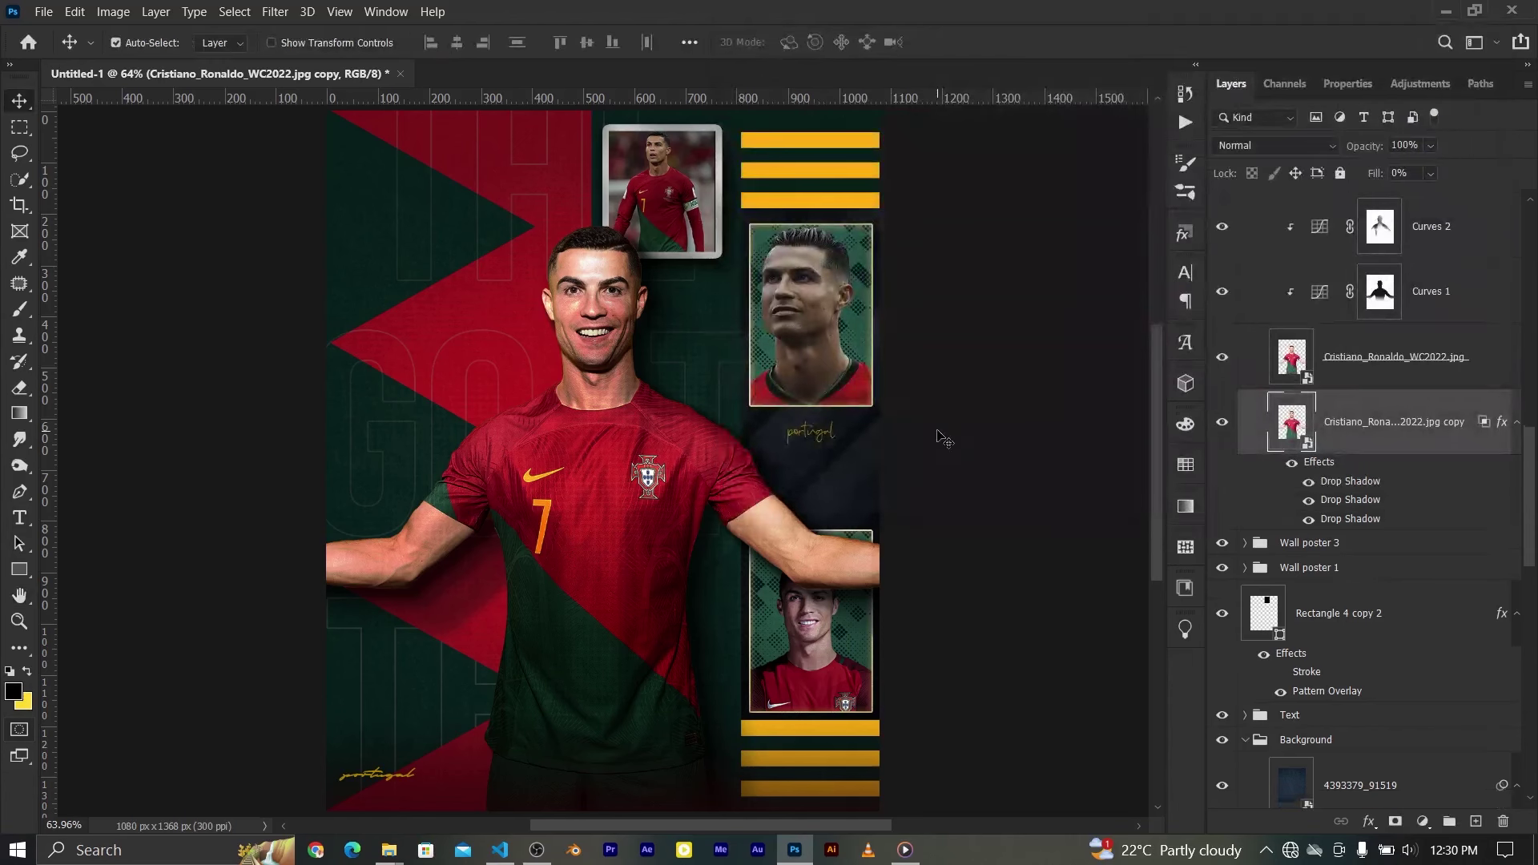
pyautogui.click(1223, 424)
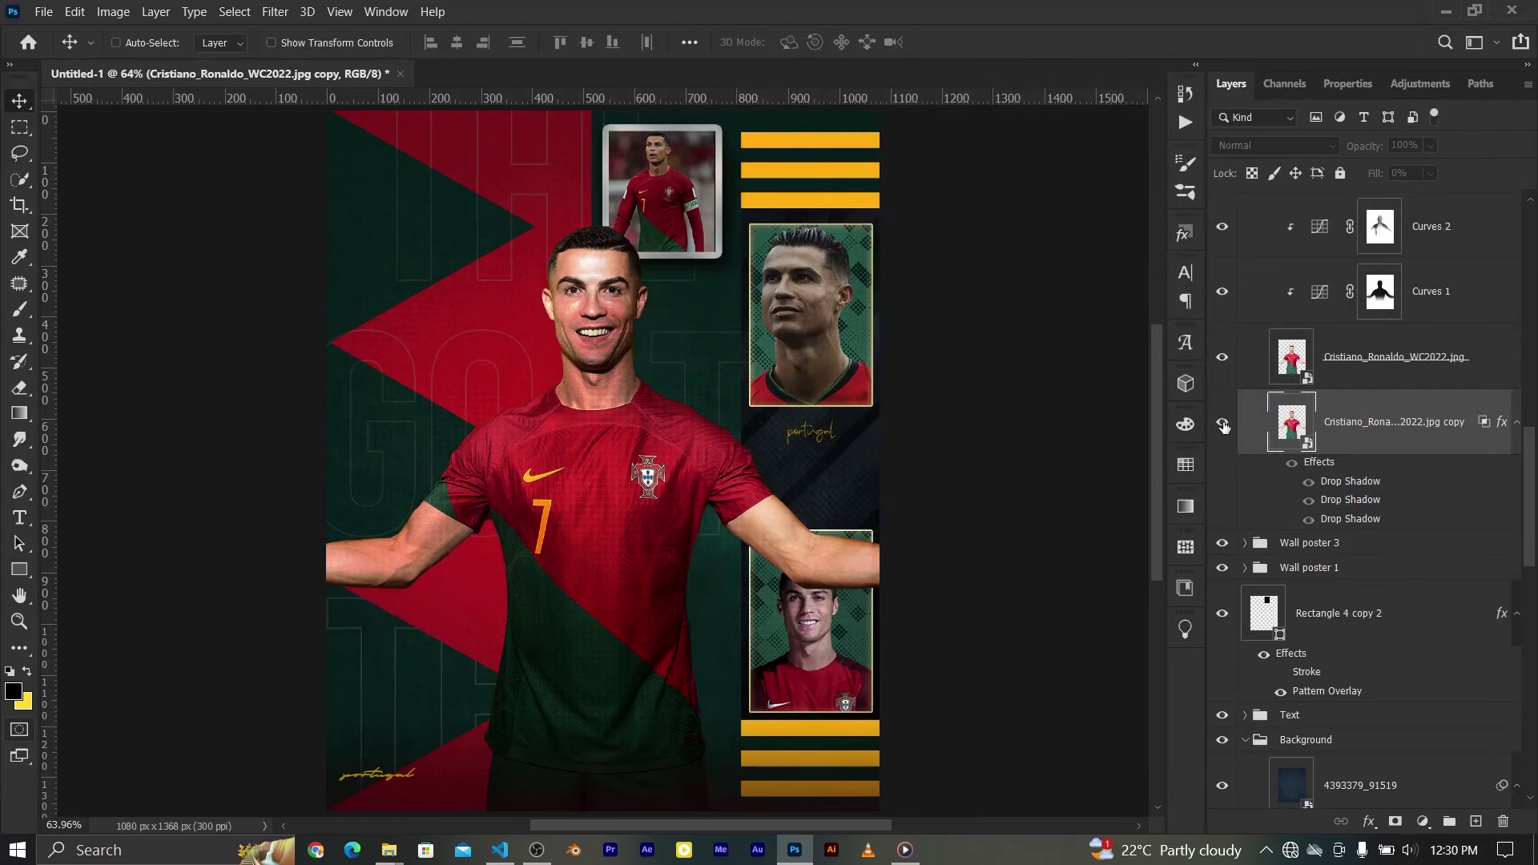
pyautogui.doubleClick(1354, 424)
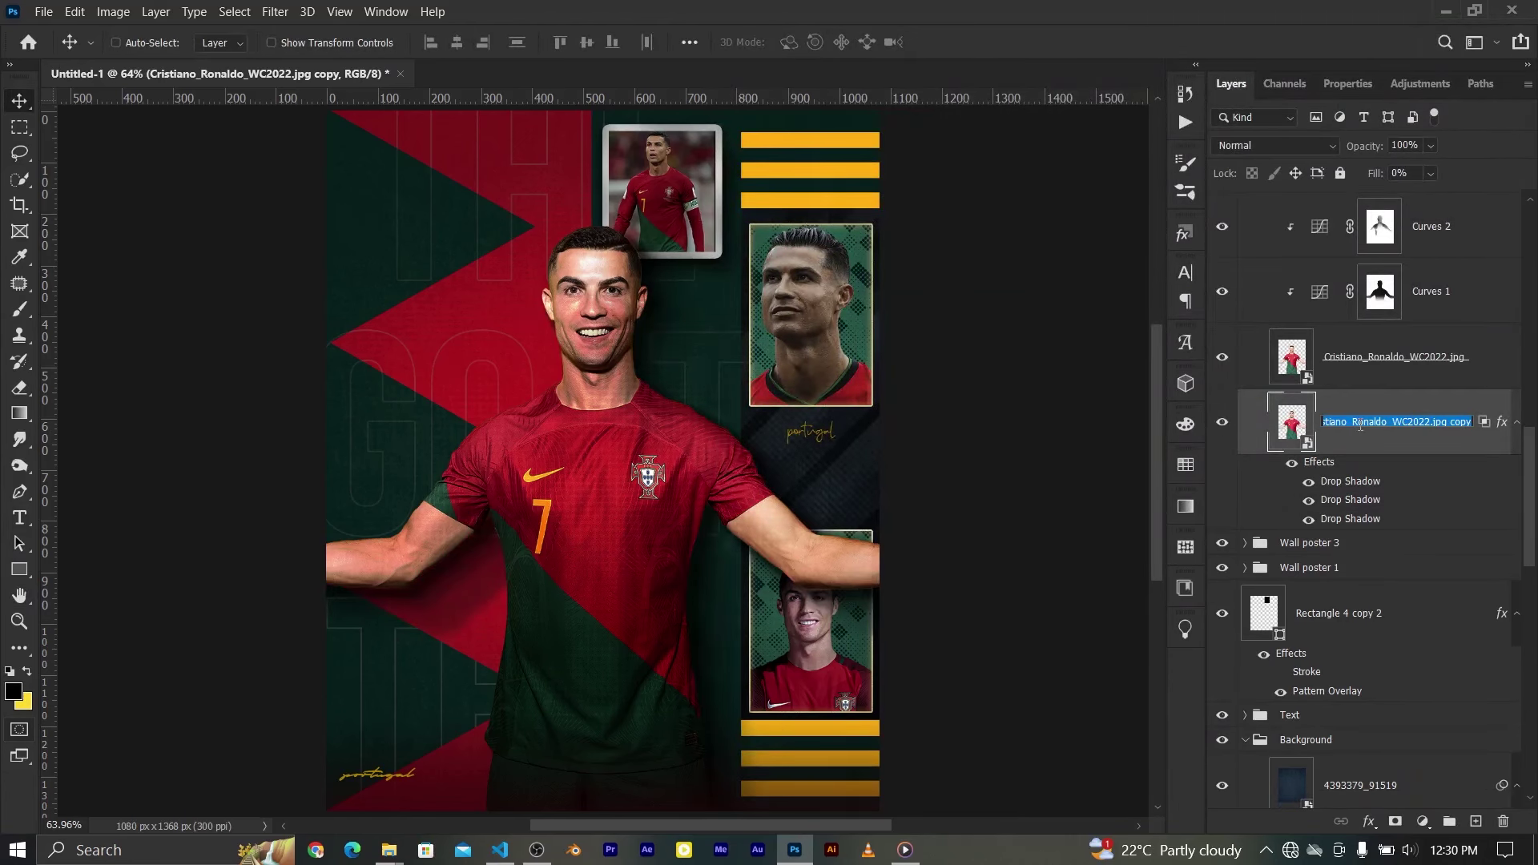
pyautogui.write('shadow')
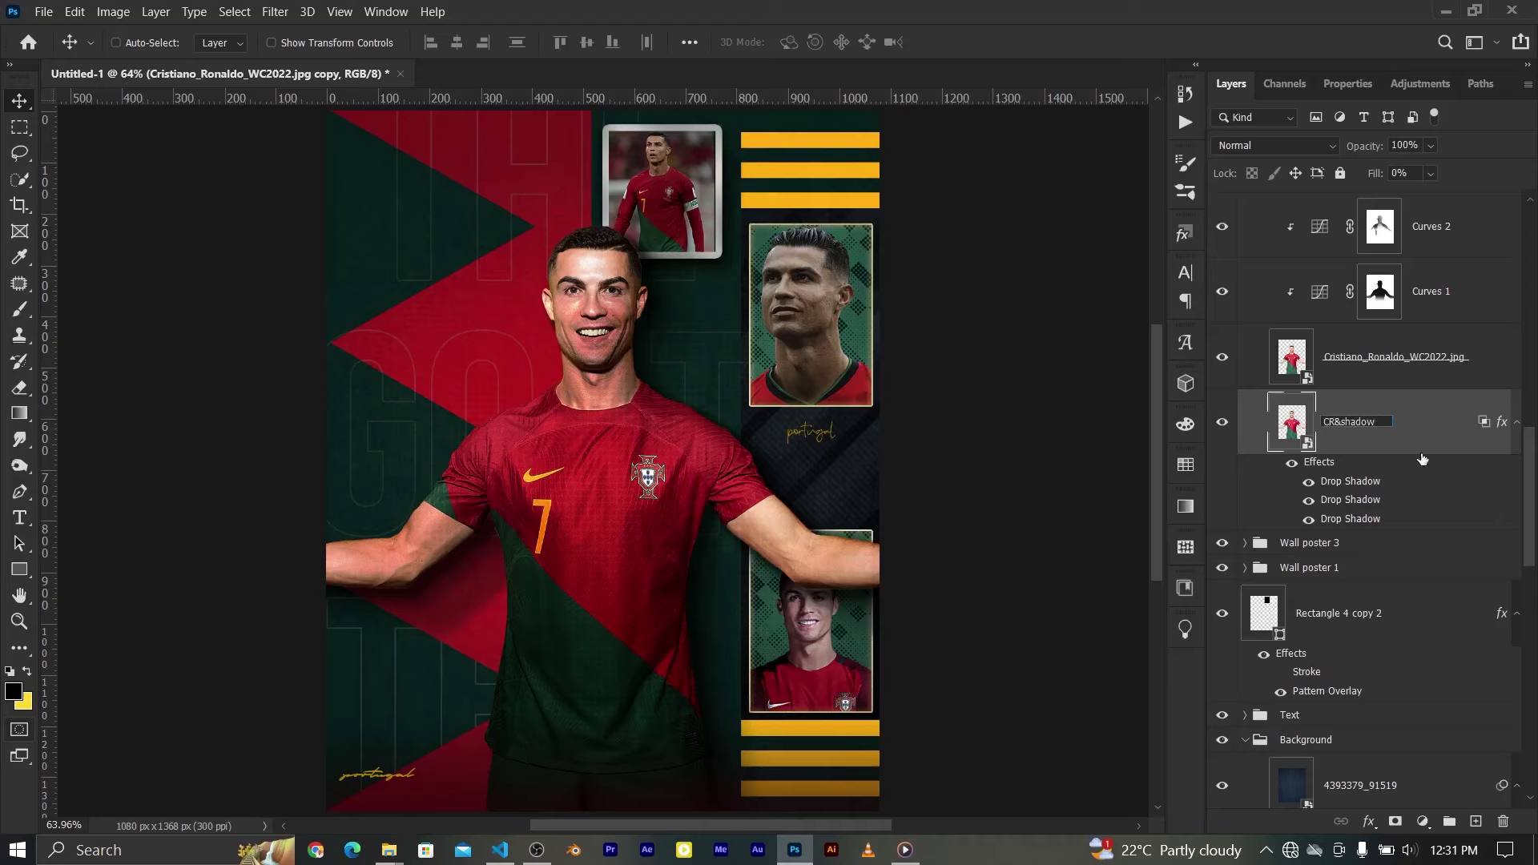
pyautogui.write("'s")
pyautogui.press('Return')
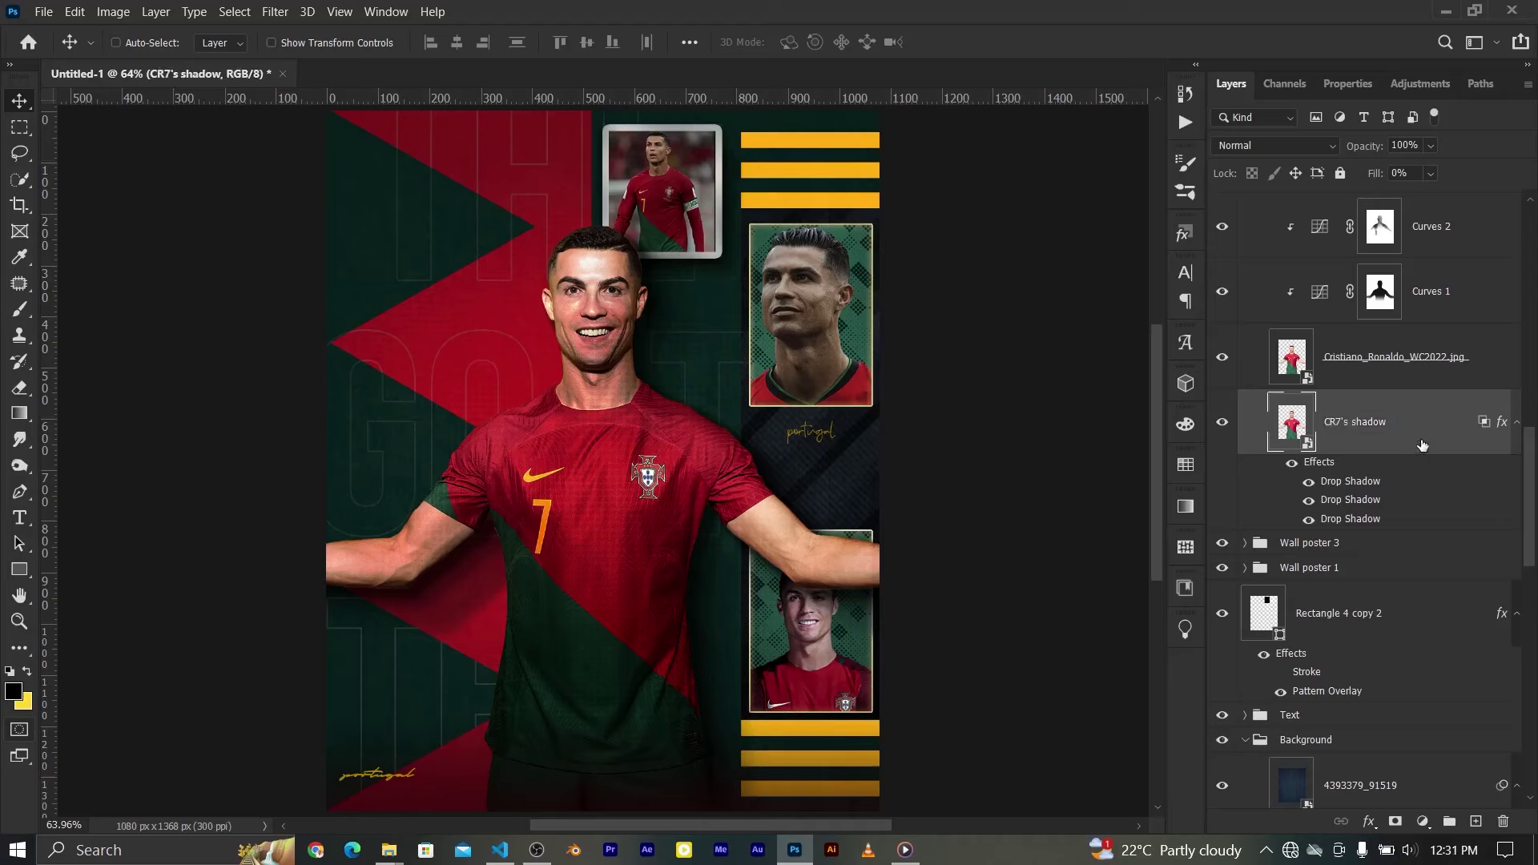
# Add a layer mask and paint black to hide the left part of the shadow
pyautogui.click(1394, 822)
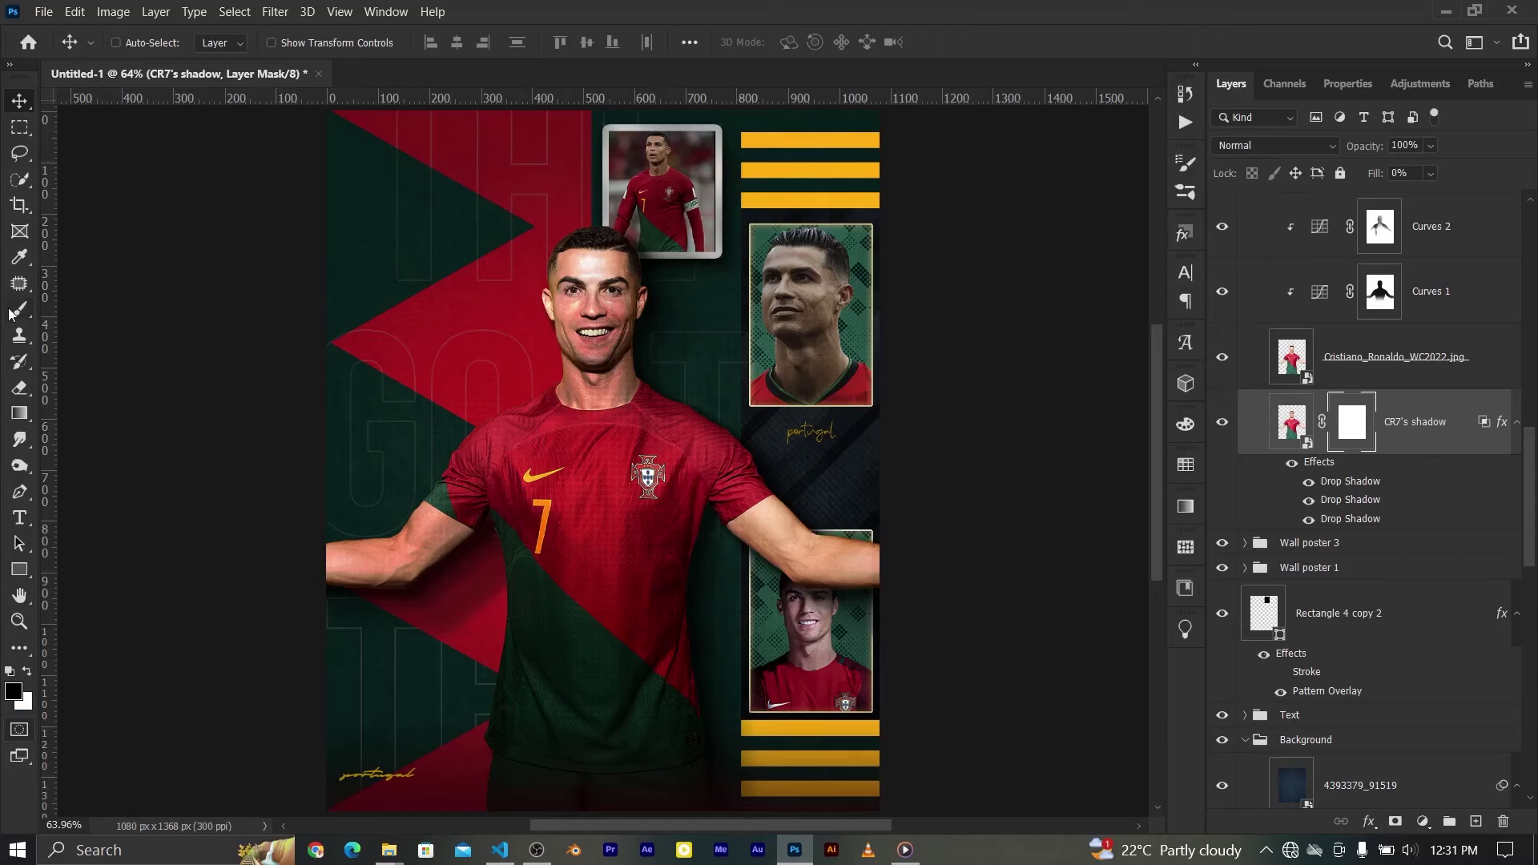
pyautogui.press('b')
pyautogui.moveTo(464, 340)
pyautogui.mouseDown()
pyautogui.moveTo(412, 257)
pyautogui.moveTo(343, 377)
pyautogui.mouseUp()
pyautogui.click(434, 42)
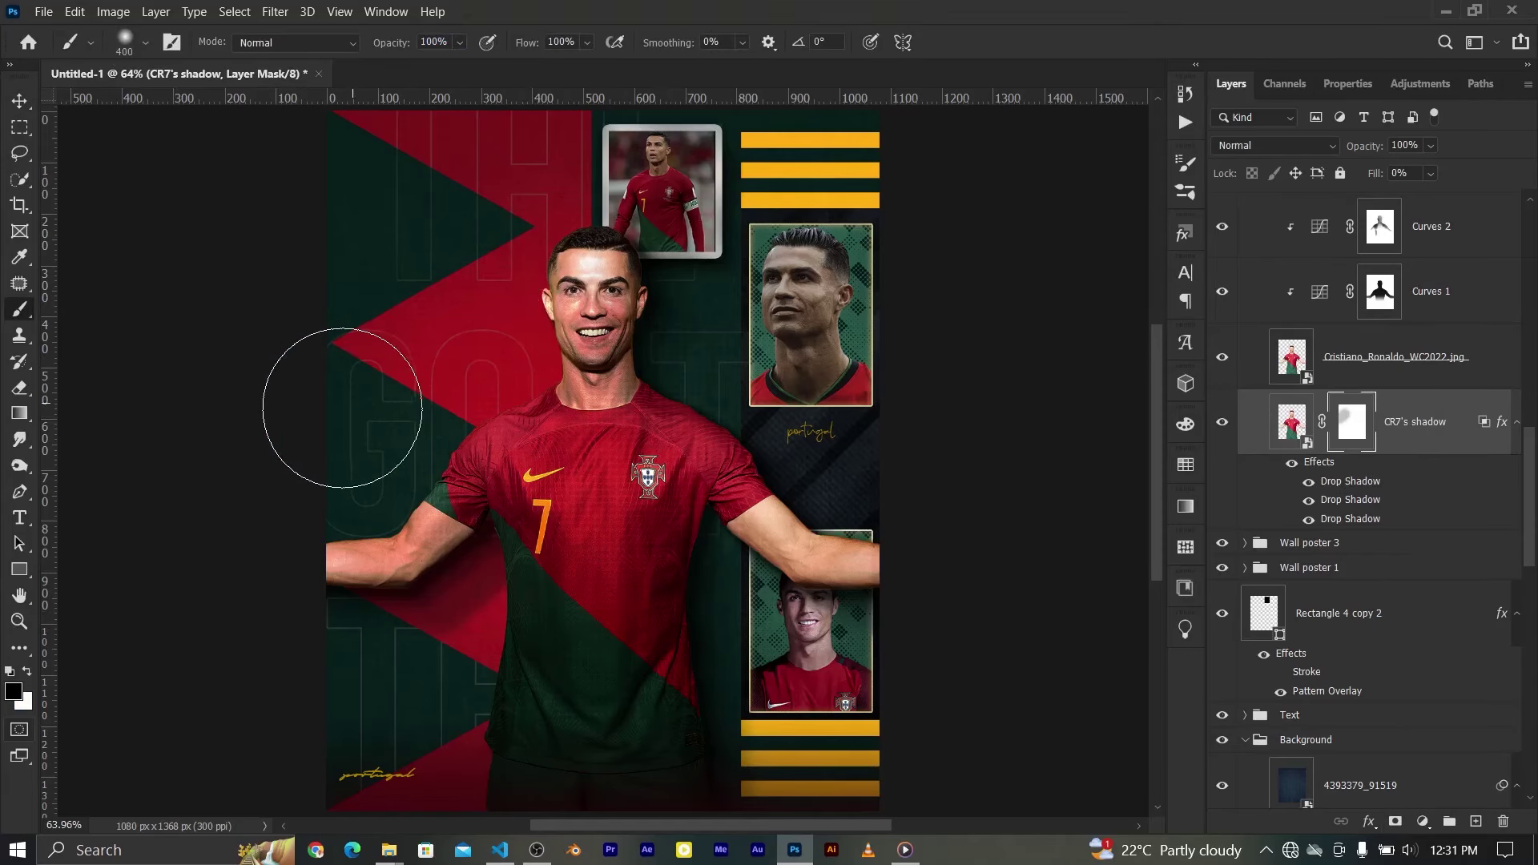
pyautogui.press('v')
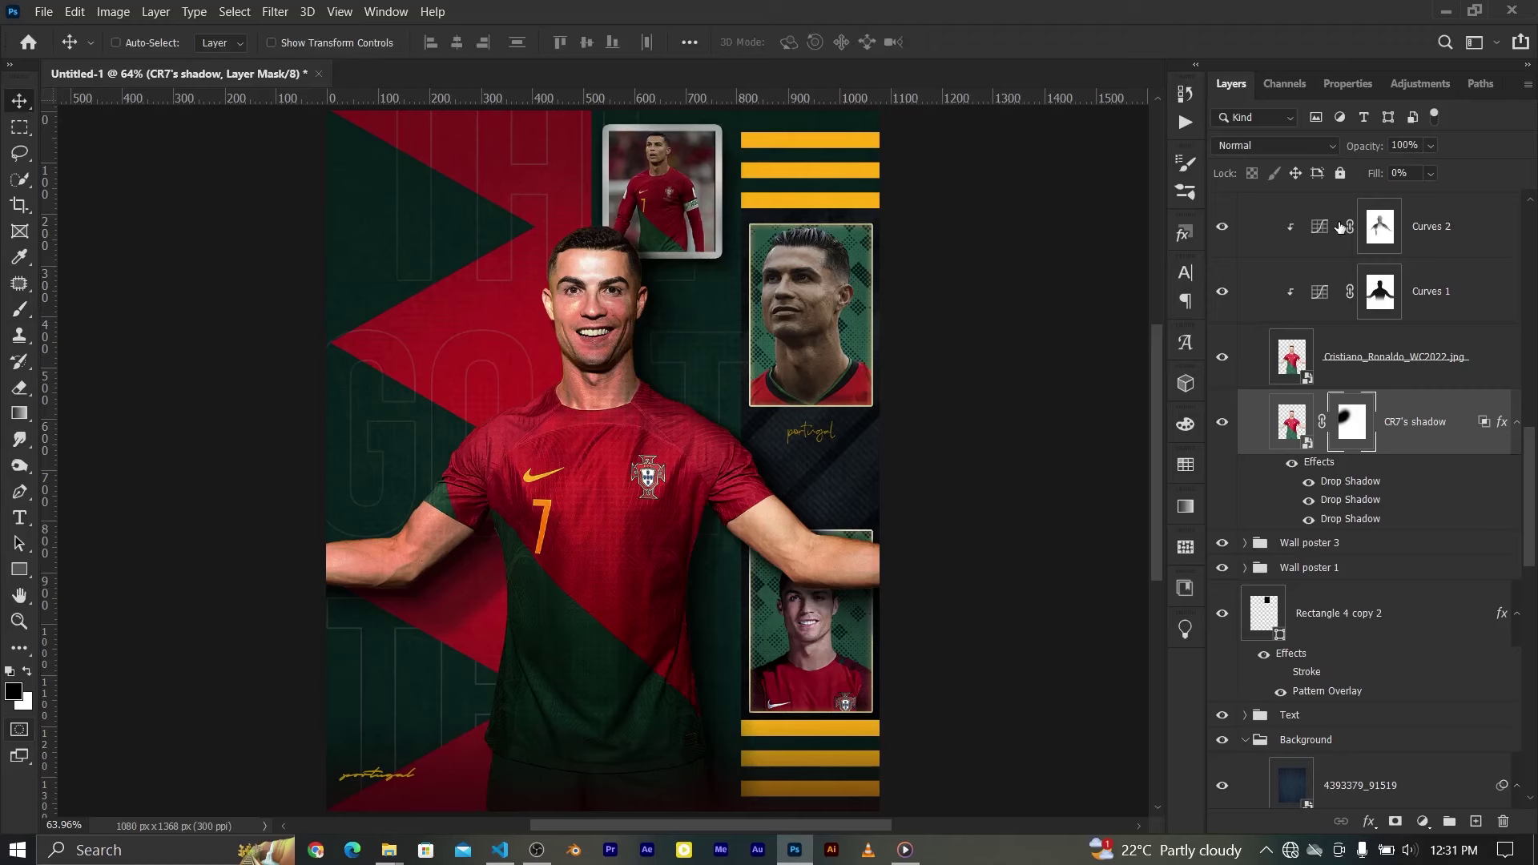
pyautogui.scroll(5, 1340, 226)
# Add a Curves adjustment above the top portugal layer and pull its midpoint slightly down
pyautogui.click(1336, 232)
pyautogui.click(1420, 84)
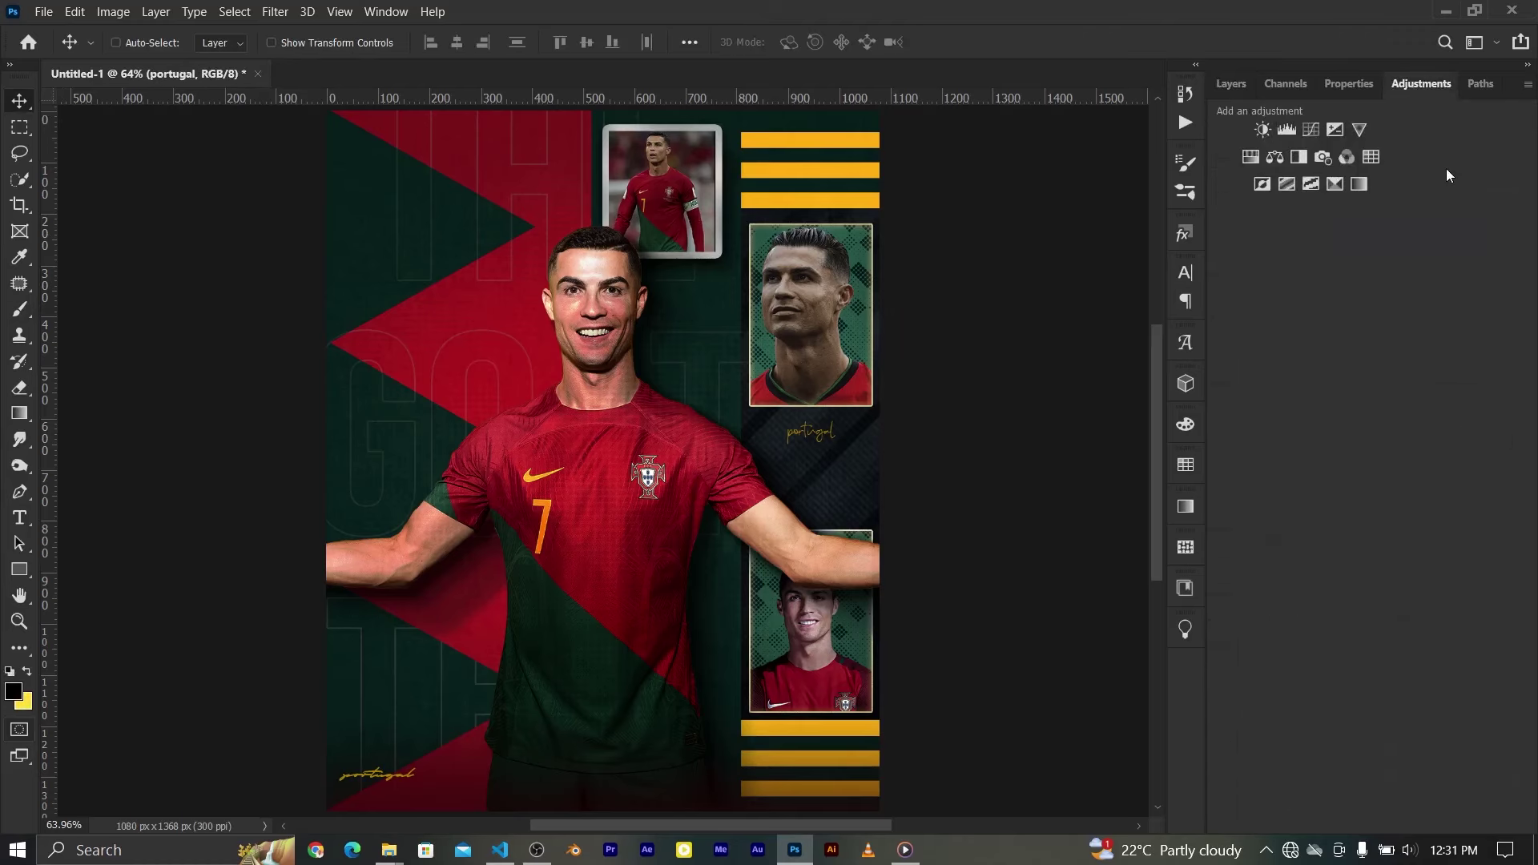
pyautogui.click(1310, 130)
pyautogui.moveTo(1335, 368); pyautogui.dragTo(1335, 375)
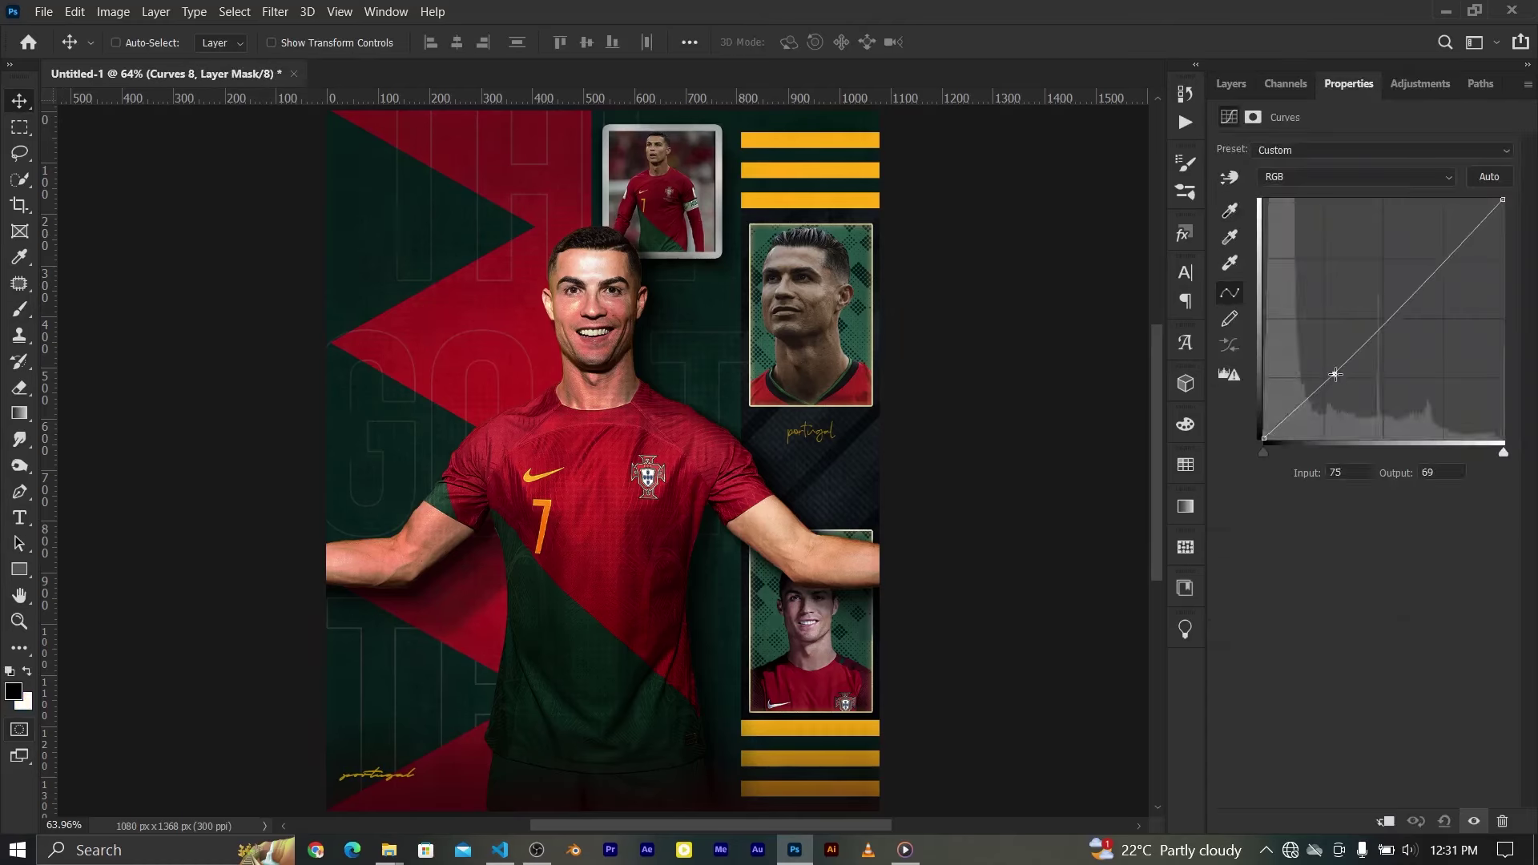
pyautogui.click(1231, 85)
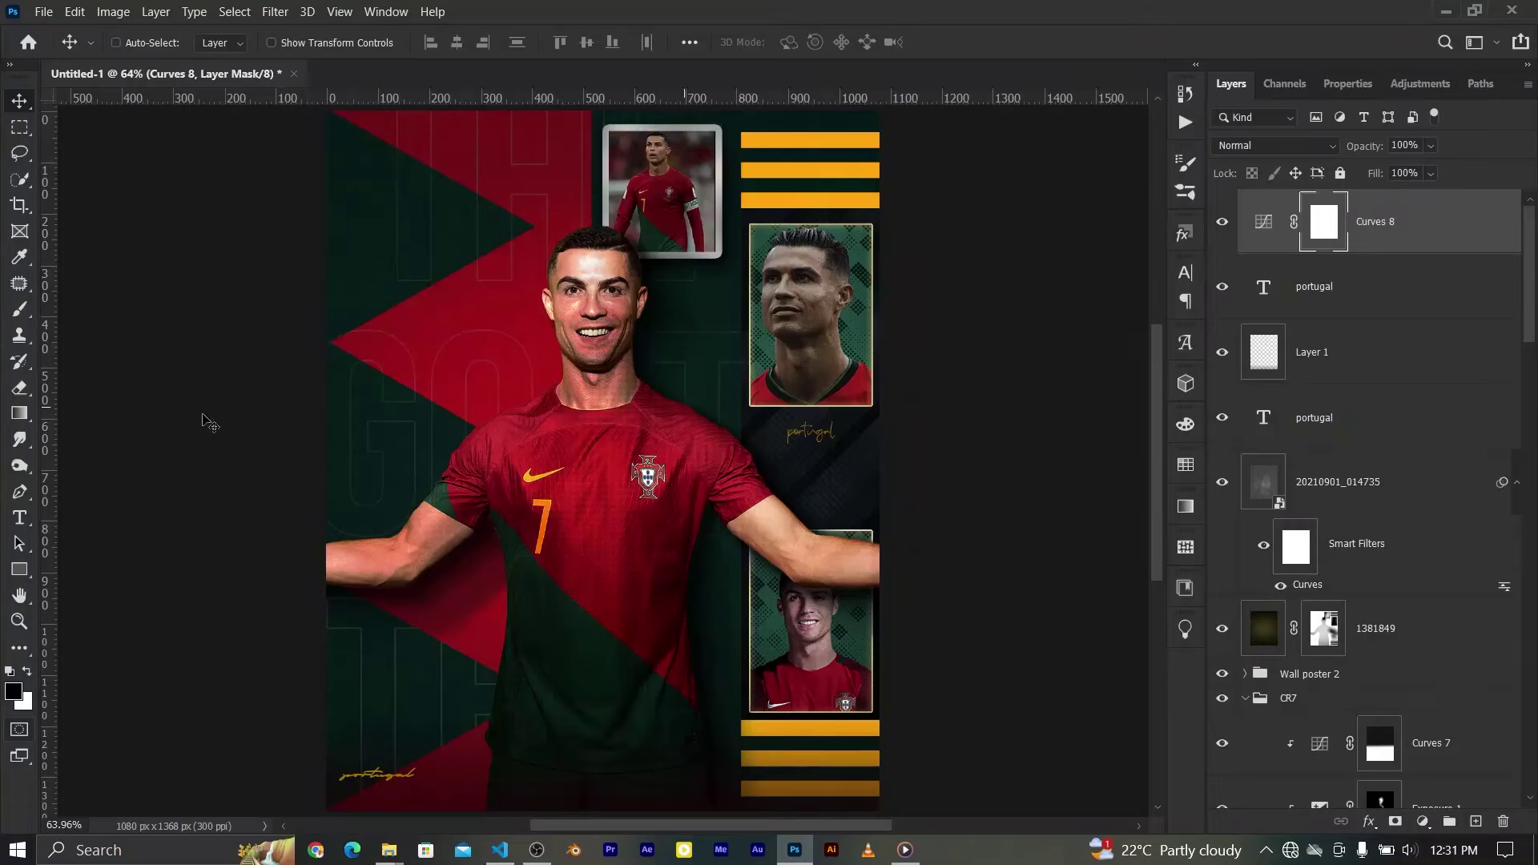
# Fade the Curves 8 mask with a black-to-white gradient at 90%, mostly black with white at right
pyautogui.press('g')
pyautogui.moveTo(419, 471); pyautogui.dragTo(826, 432)
pyautogui.moveTo(363, 527); pyautogui.dragTo(692, 473)
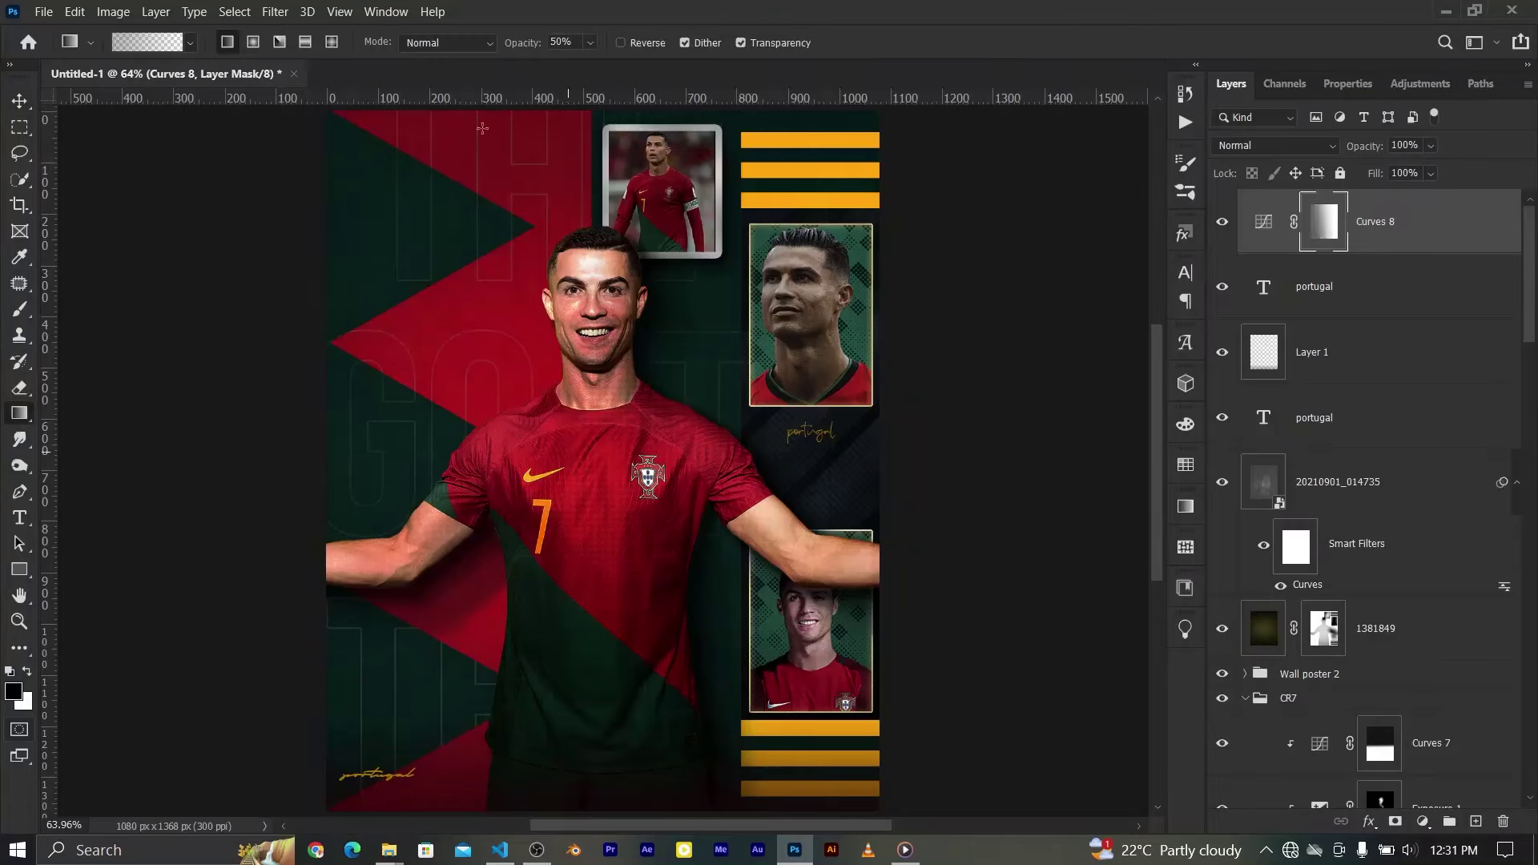
pyautogui.write('90')
pyautogui.press('Return')
pyautogui.moveTo(536, 429); pyautogui.dragTo(793, 441)
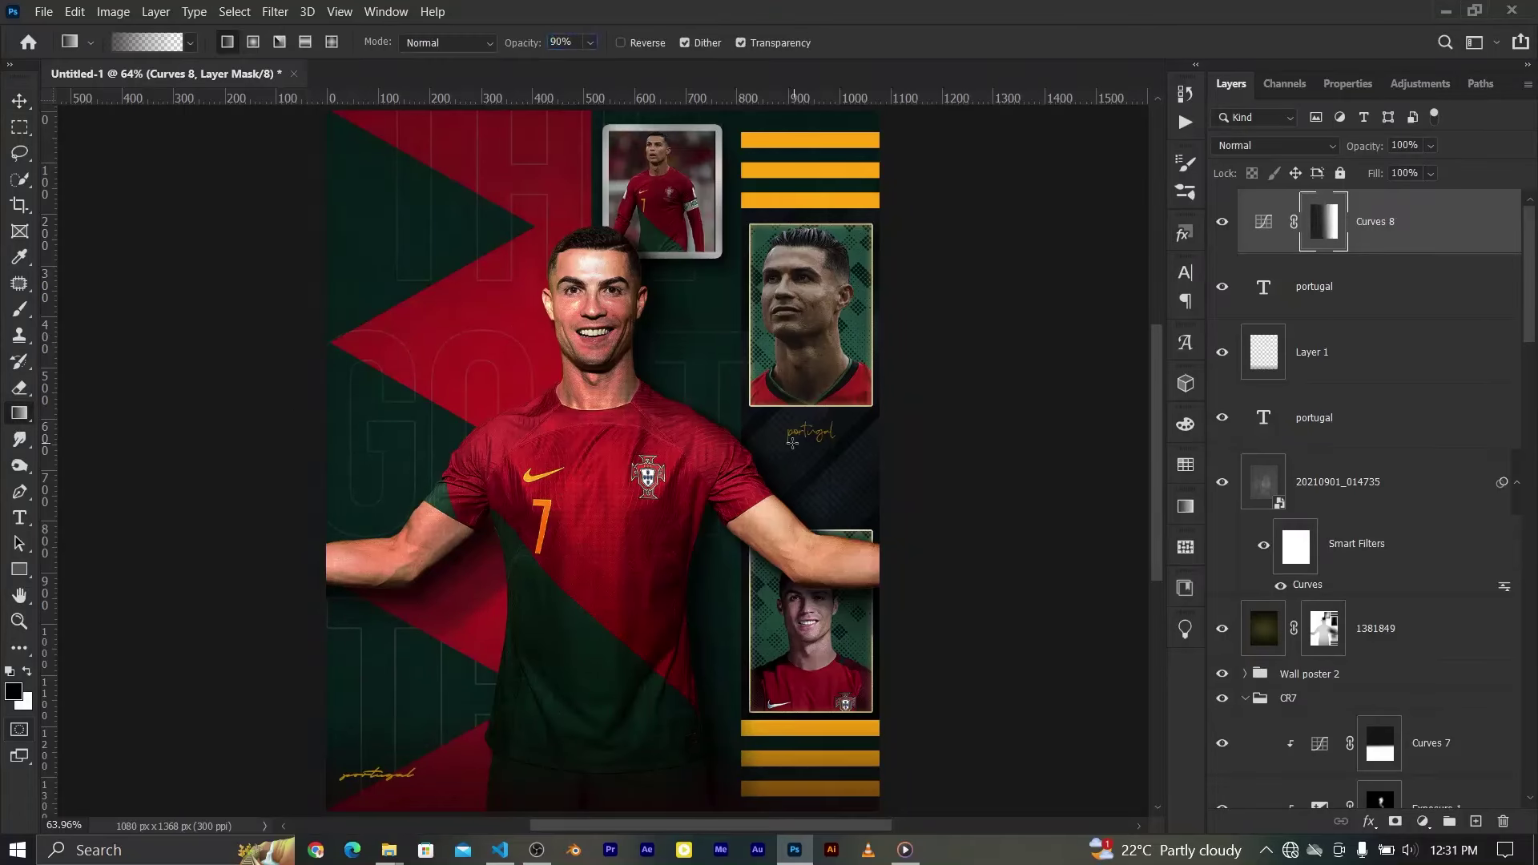
pyautogui.moveTo(651, 500); pyautogui.dragTo(896, 507)
# Darken Curves 8 further, input 79 down to 47, then target its mask with a 150 px brush
pyautogui.doubleClick(1264, 221)
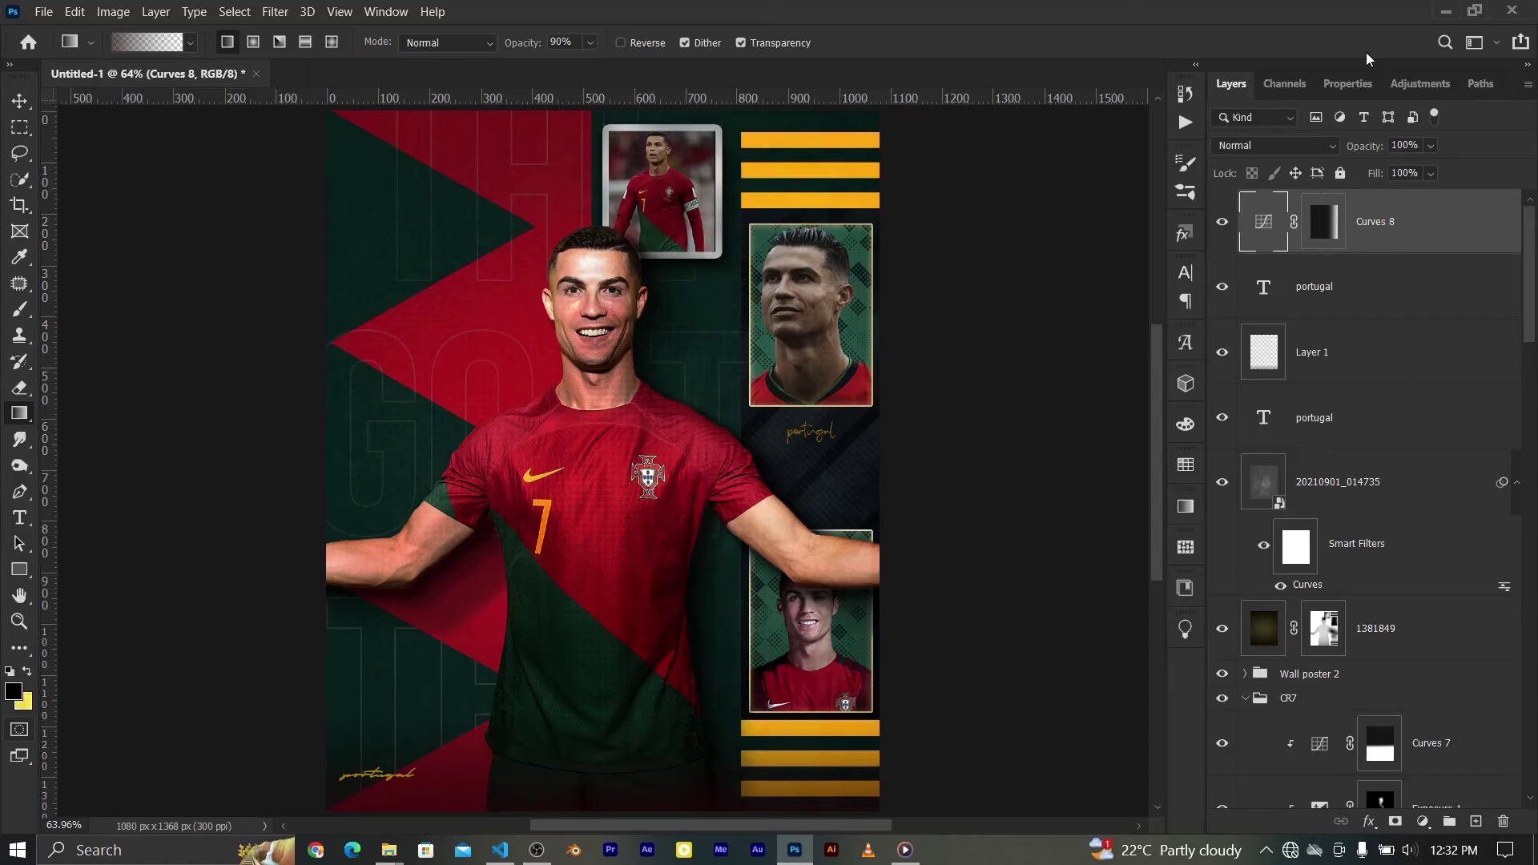
pyautogui.moveTo(1339, 365); pyautogui.dragTo(1340, 386)
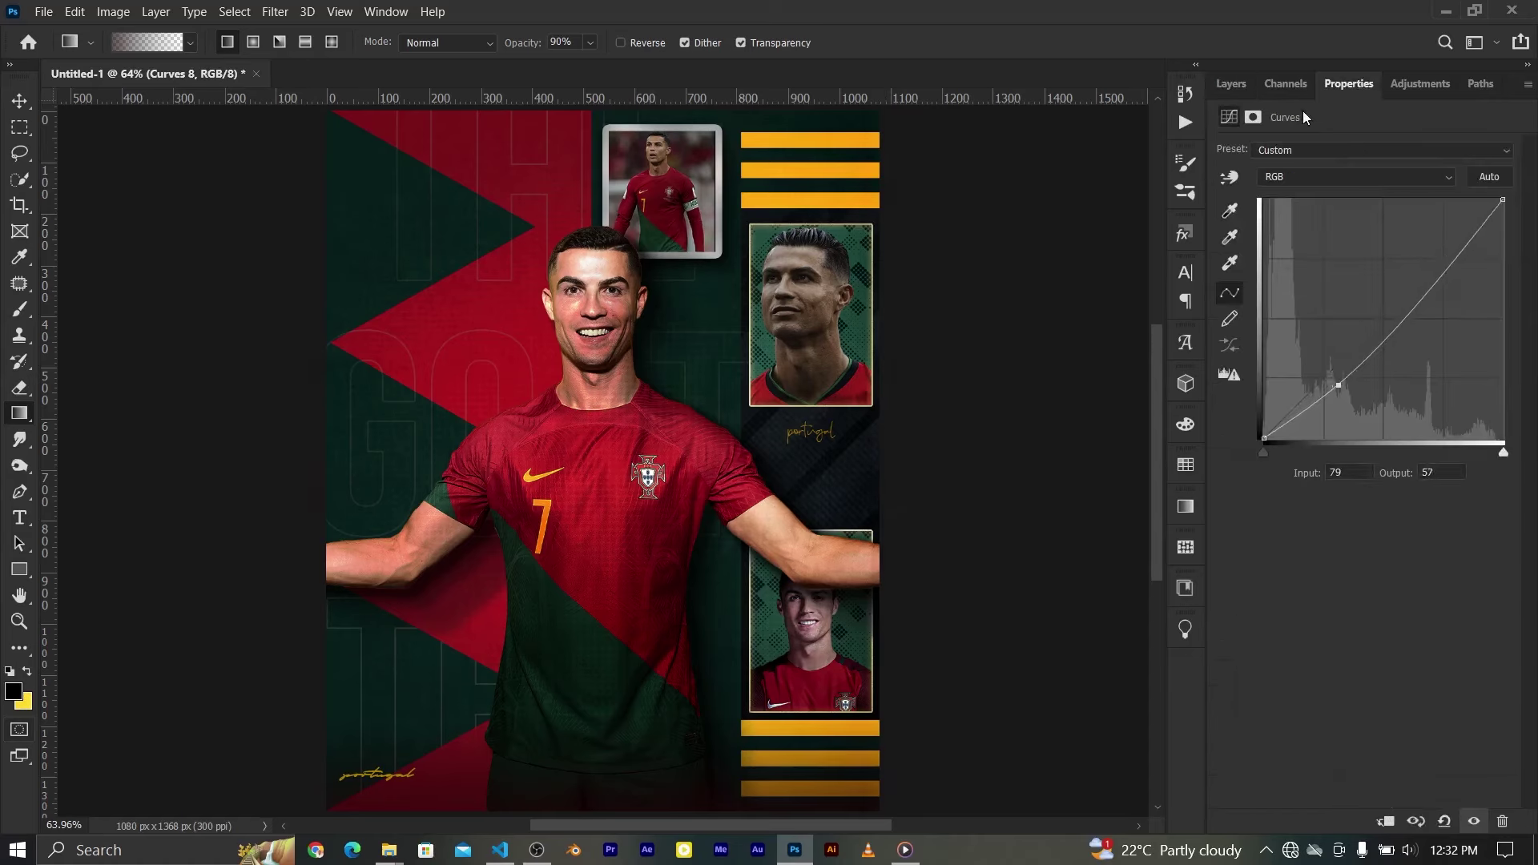
pyautogui.press('F7')
pyautogui.click(1323, 221)
pyautogui.press('b')
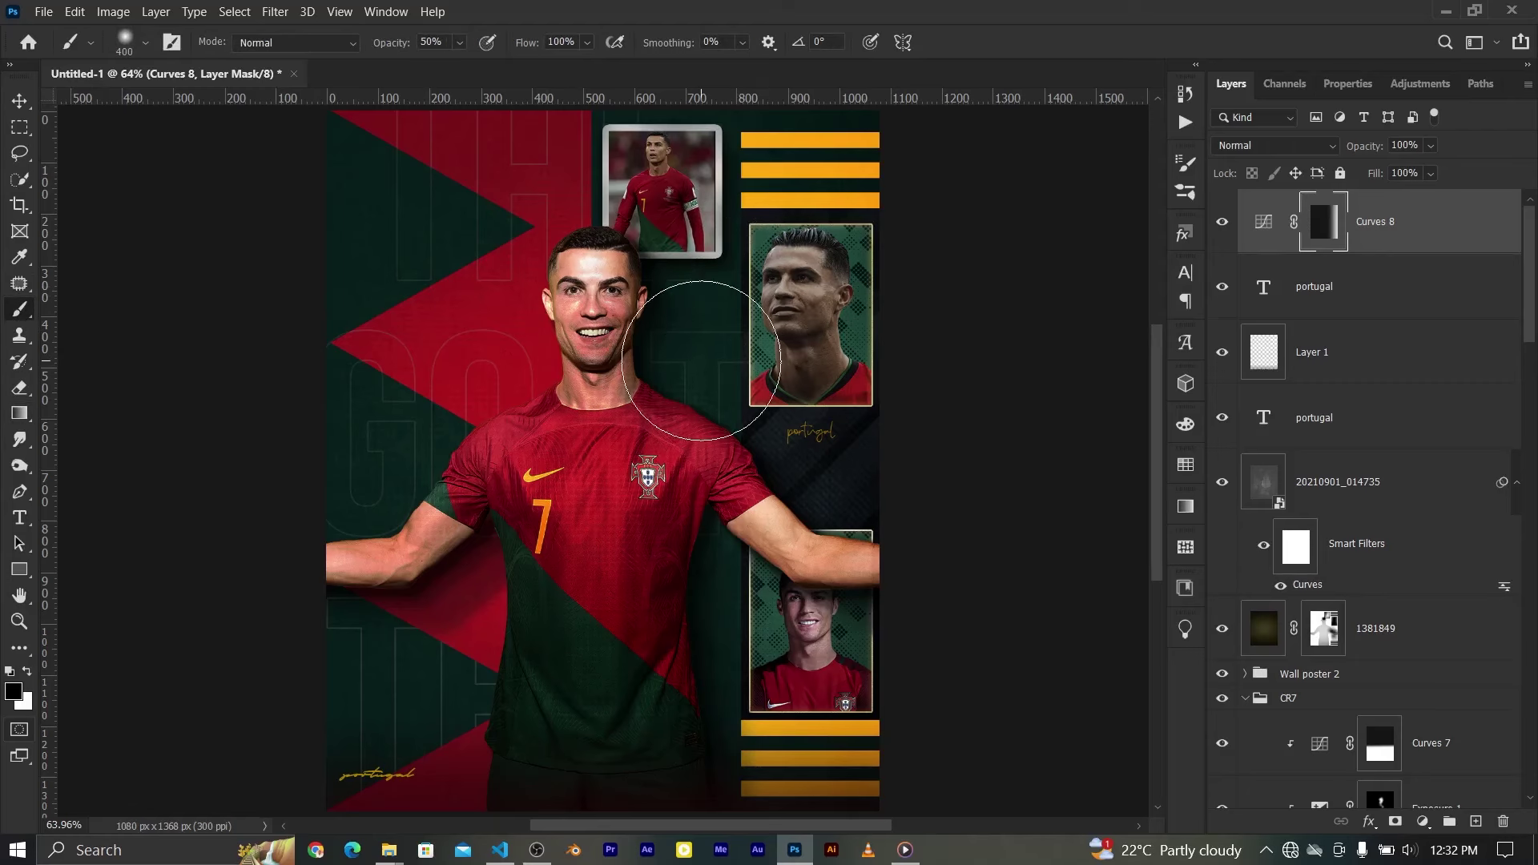
pyautogui.press('[')
pyautogui.press('[')
pyautogui.press('[')
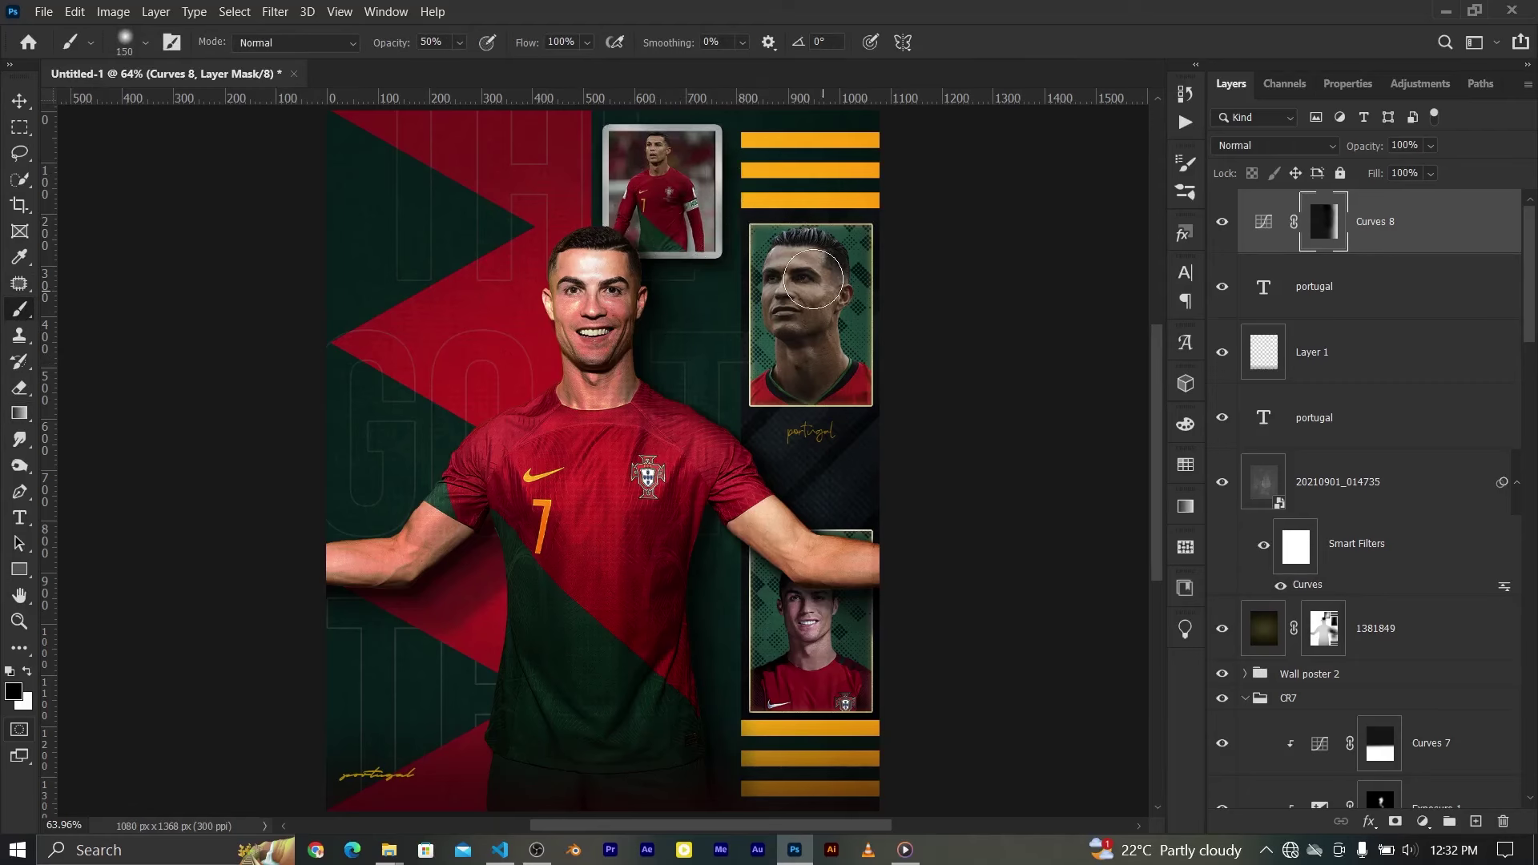
# Fit the canvas in view and reopen the Curves 8 settings with the midpoint selected
pyautogui.click(11, 101)
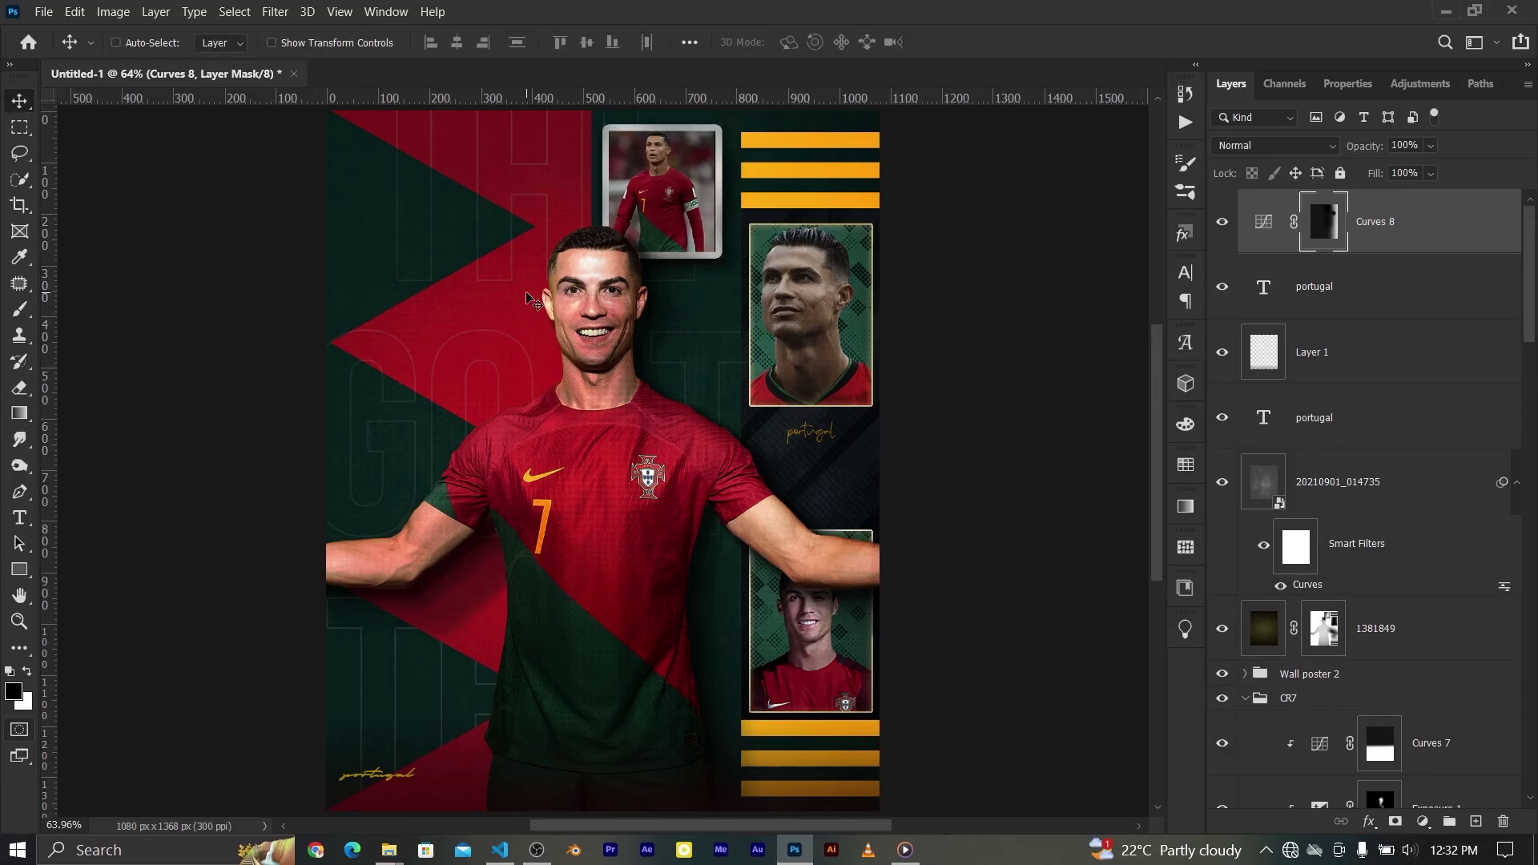
pyautogui.hotkey('ctrl', '-')
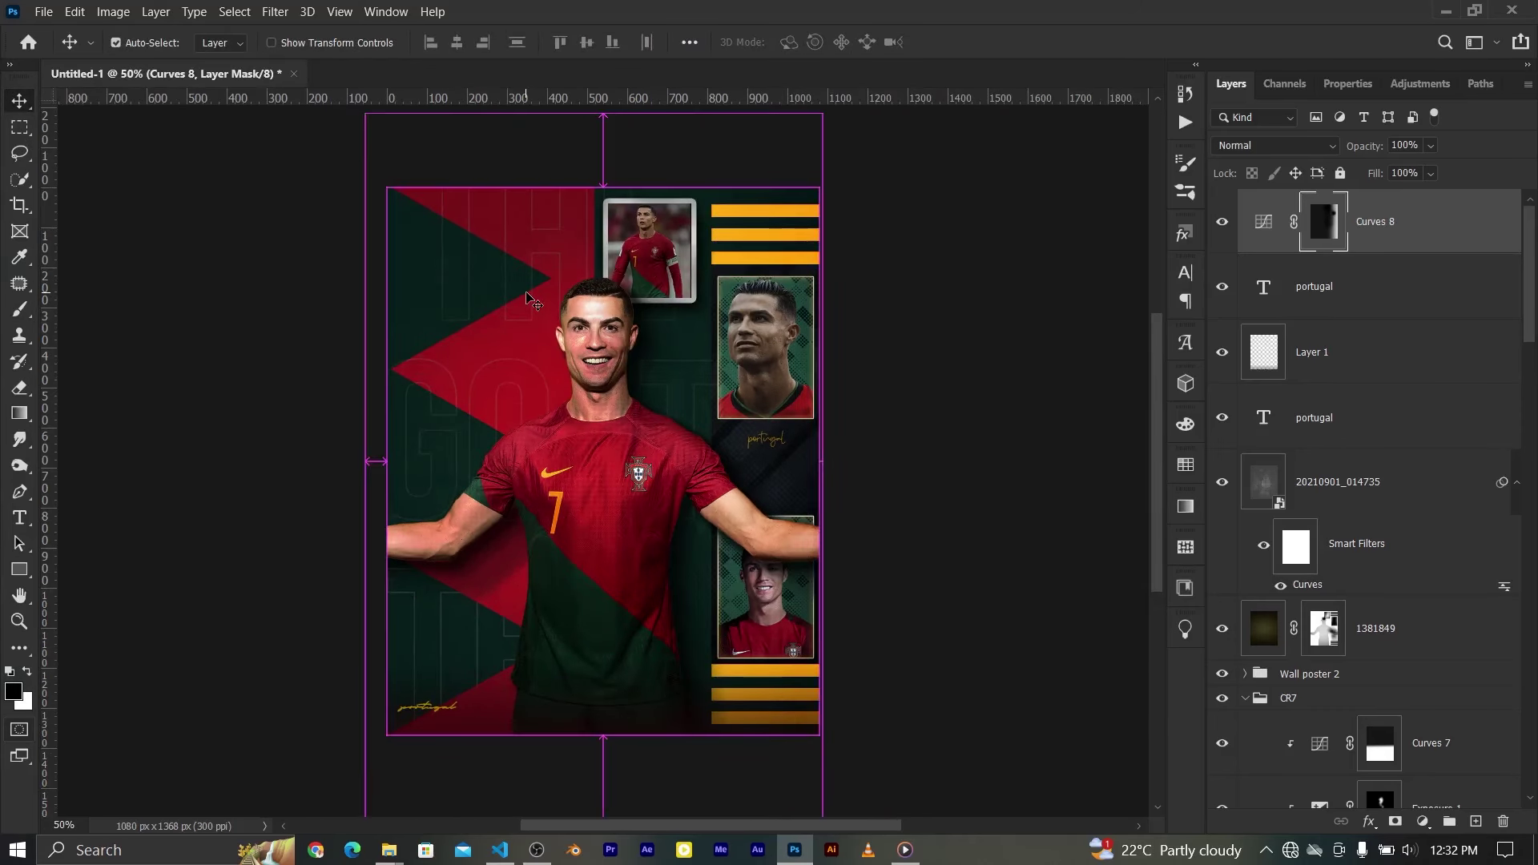
pyautogui.hotkey('ctrl', '0')
pyautogui.click(1263, 221)
pyautogui.click(1334, 87)
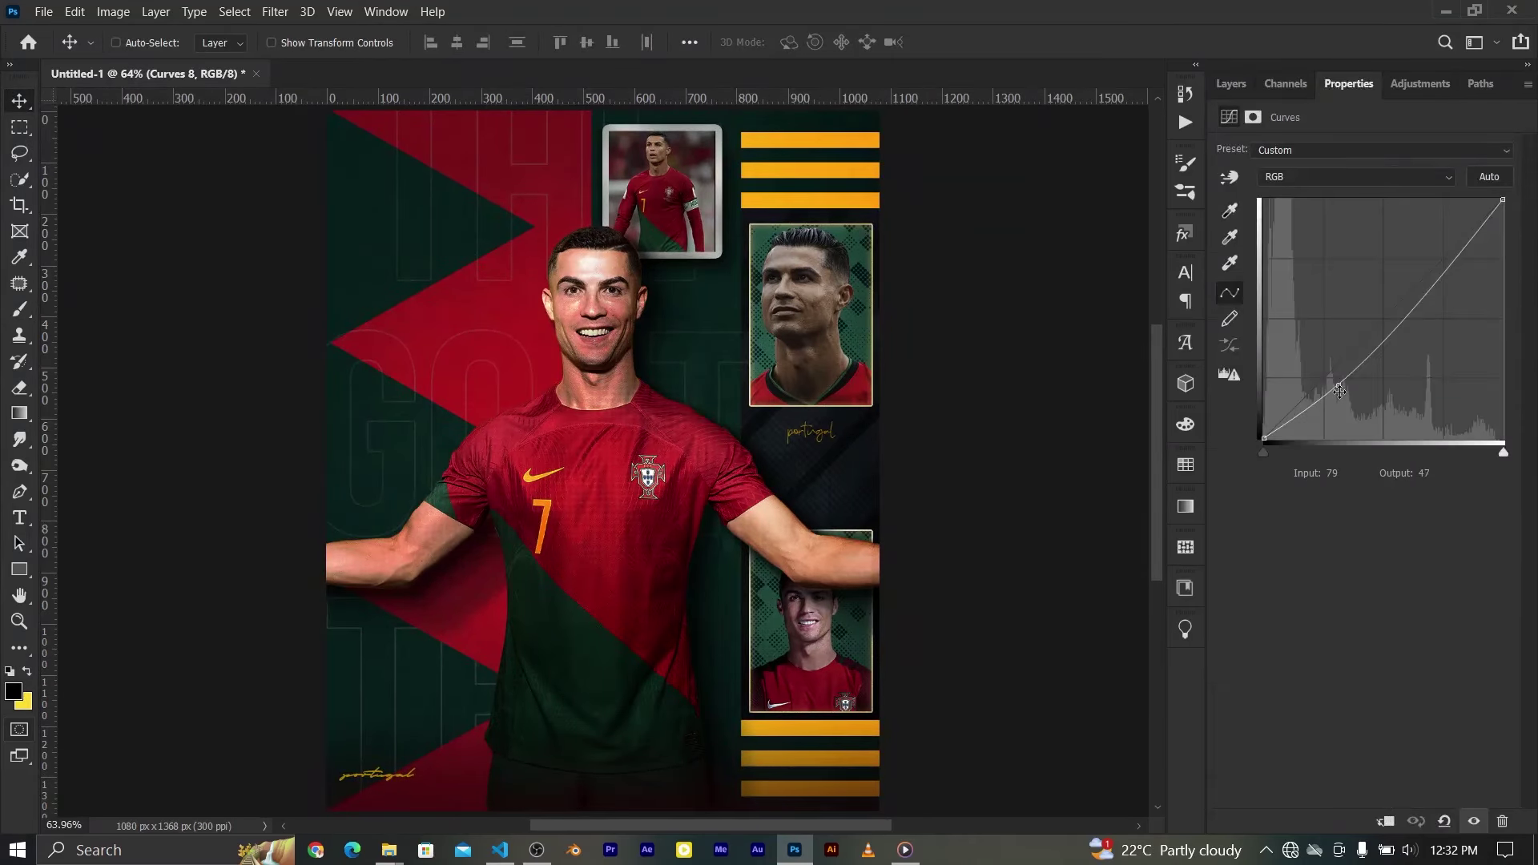
pyautogui.click(1338, 386)
# Select a rectangle over most of the poster and add a Levels adjustment adjusting its midtones
pyautogui.click(17, 128)
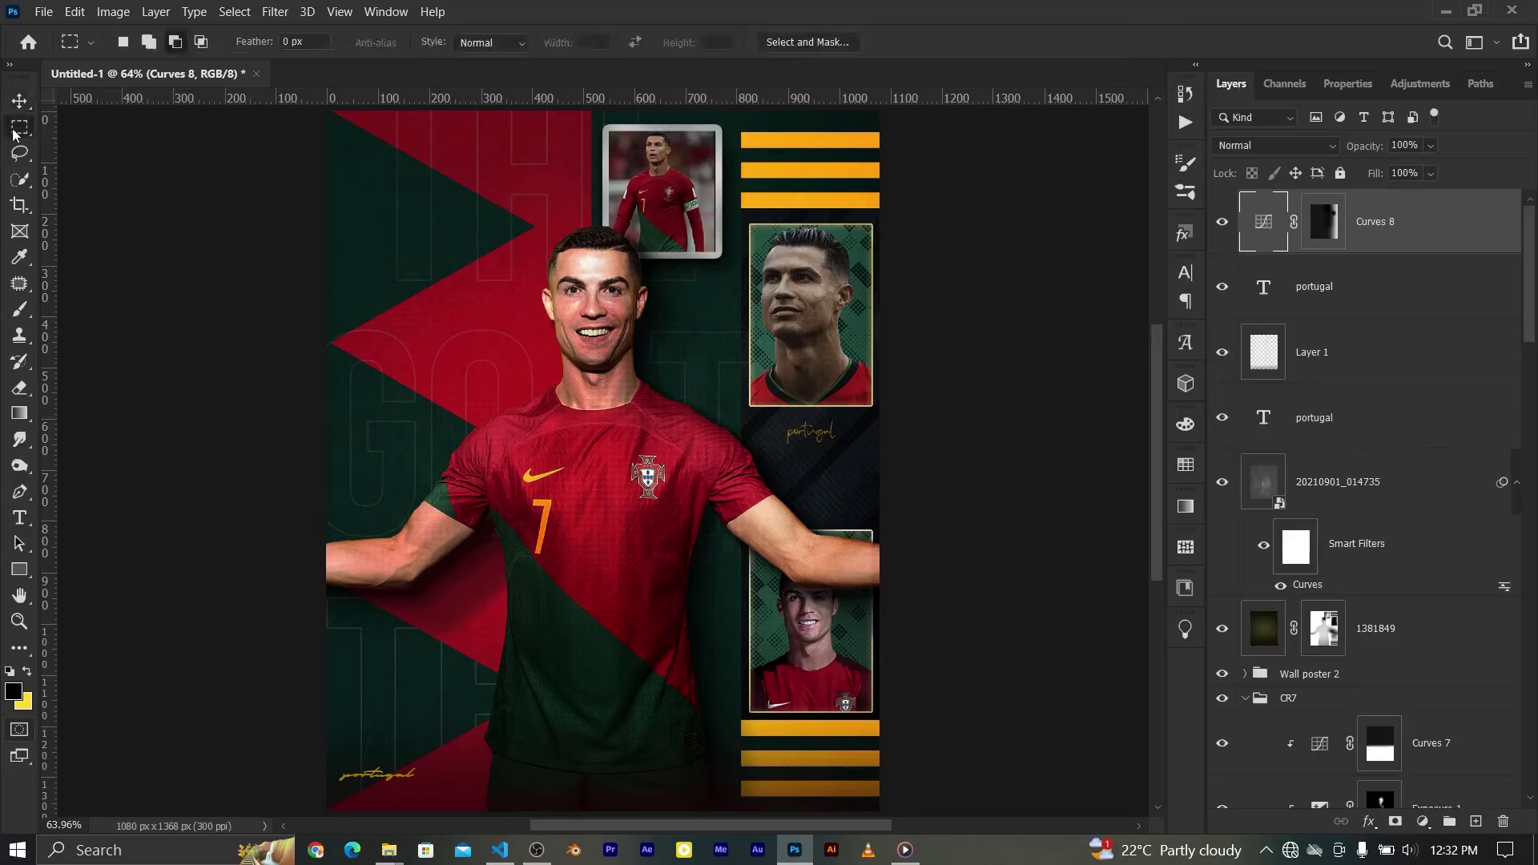
pyautogui.moveTo(373, 134); pyautogui.dragTo(838, 784)
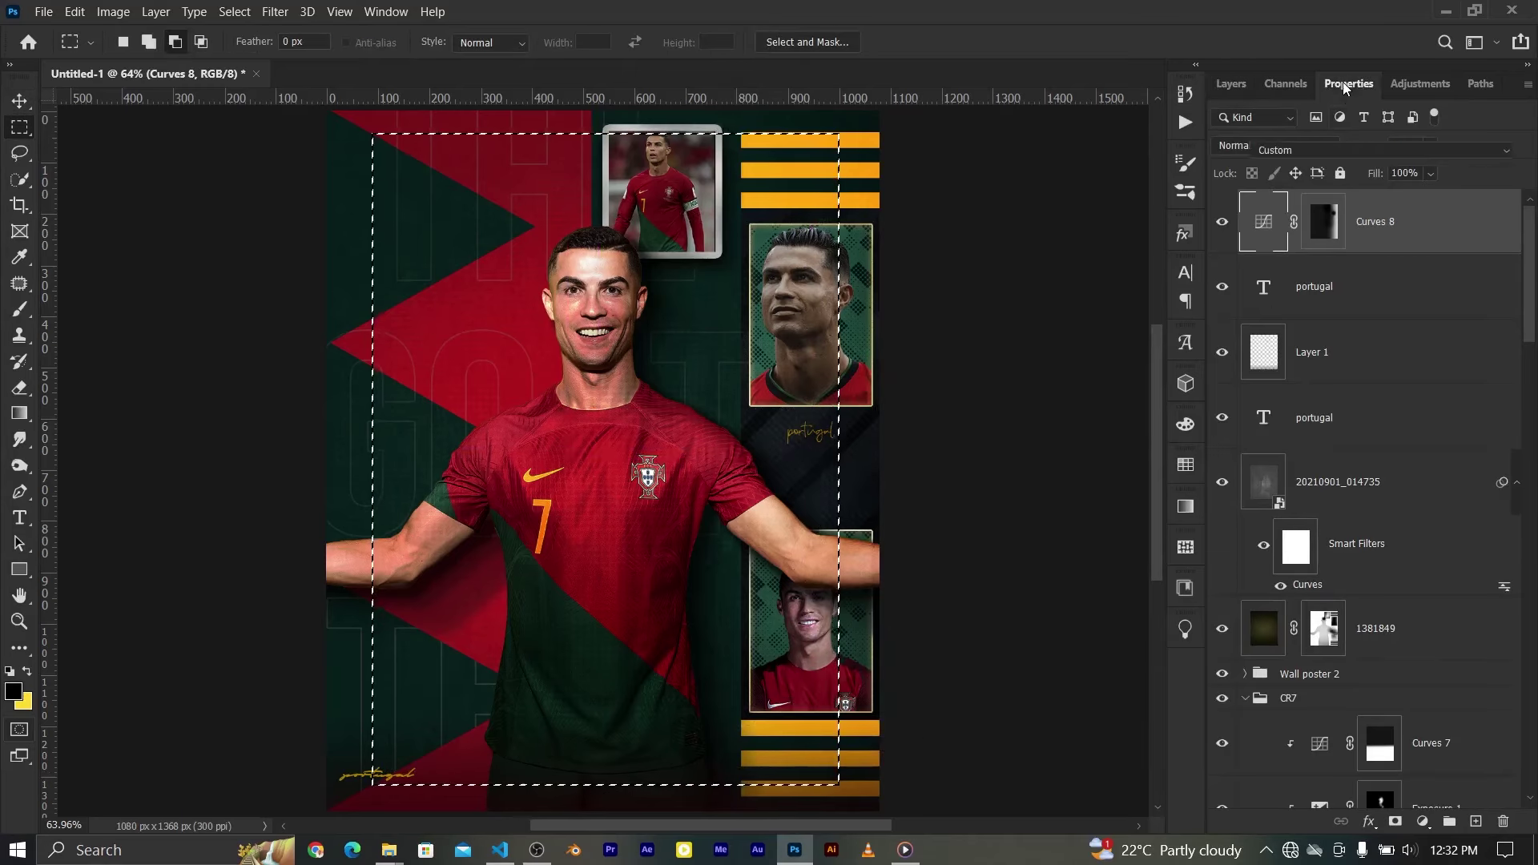
pyautogui.click(1231, 84)
pyautogui.click(1418, 821)
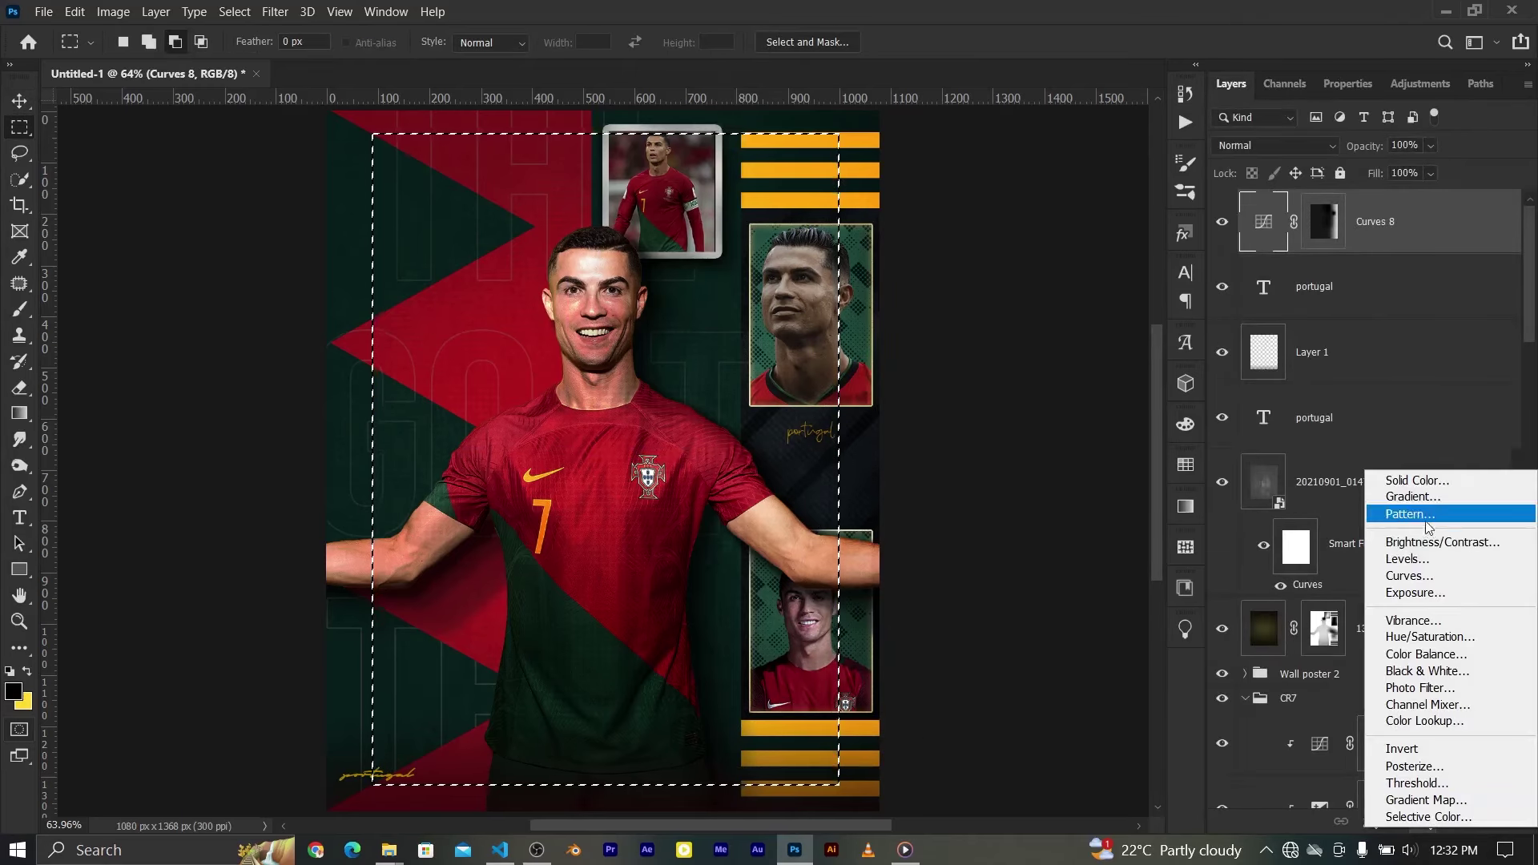
pyautogui.click(1394, 551)
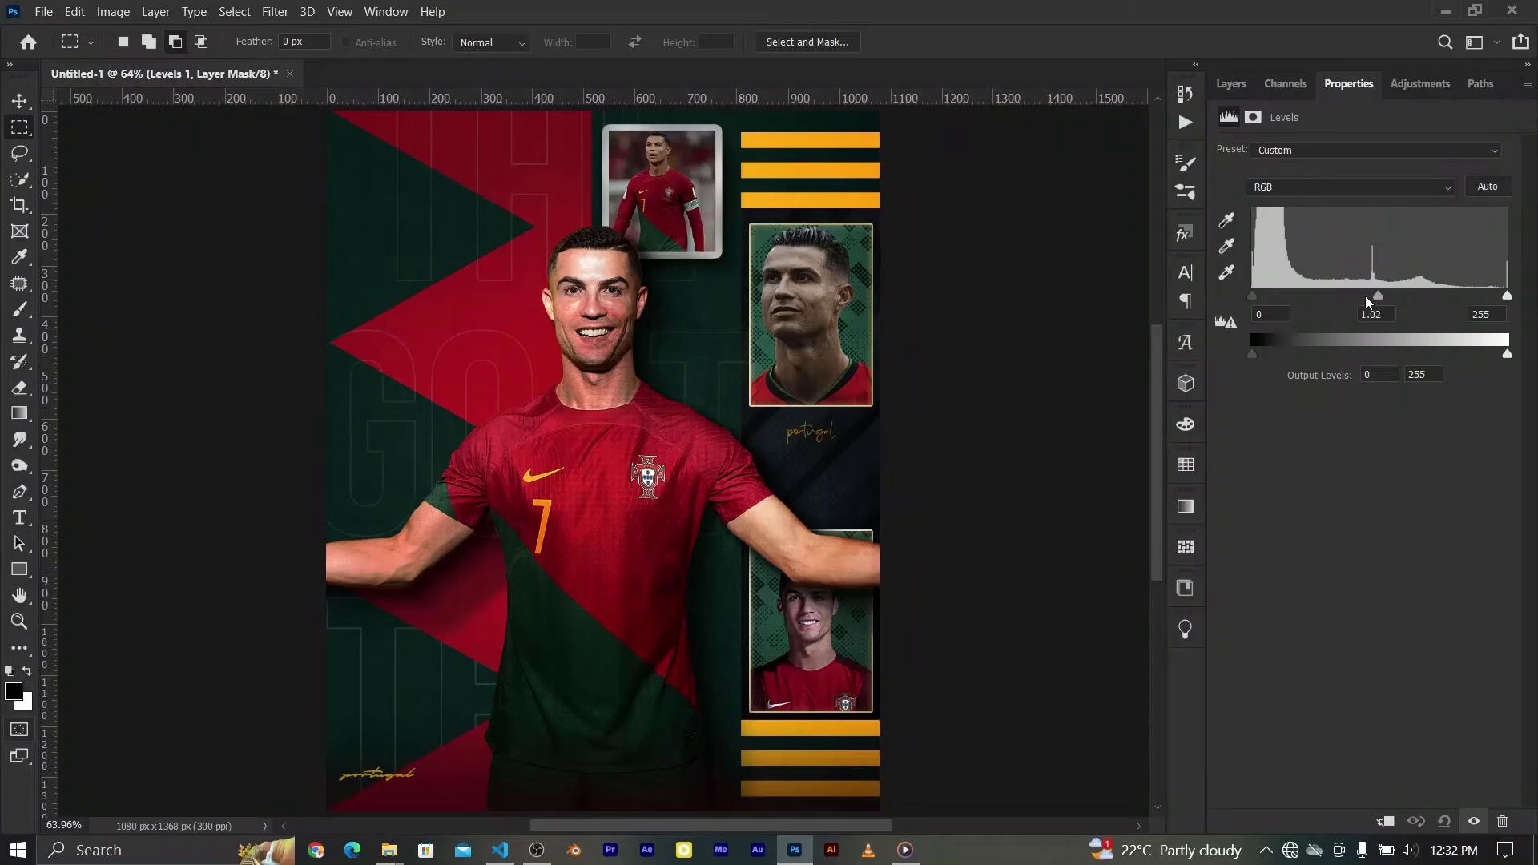
pyautogui.moveTo(1367, 299); pyautogui.dragTo(1390, 300)
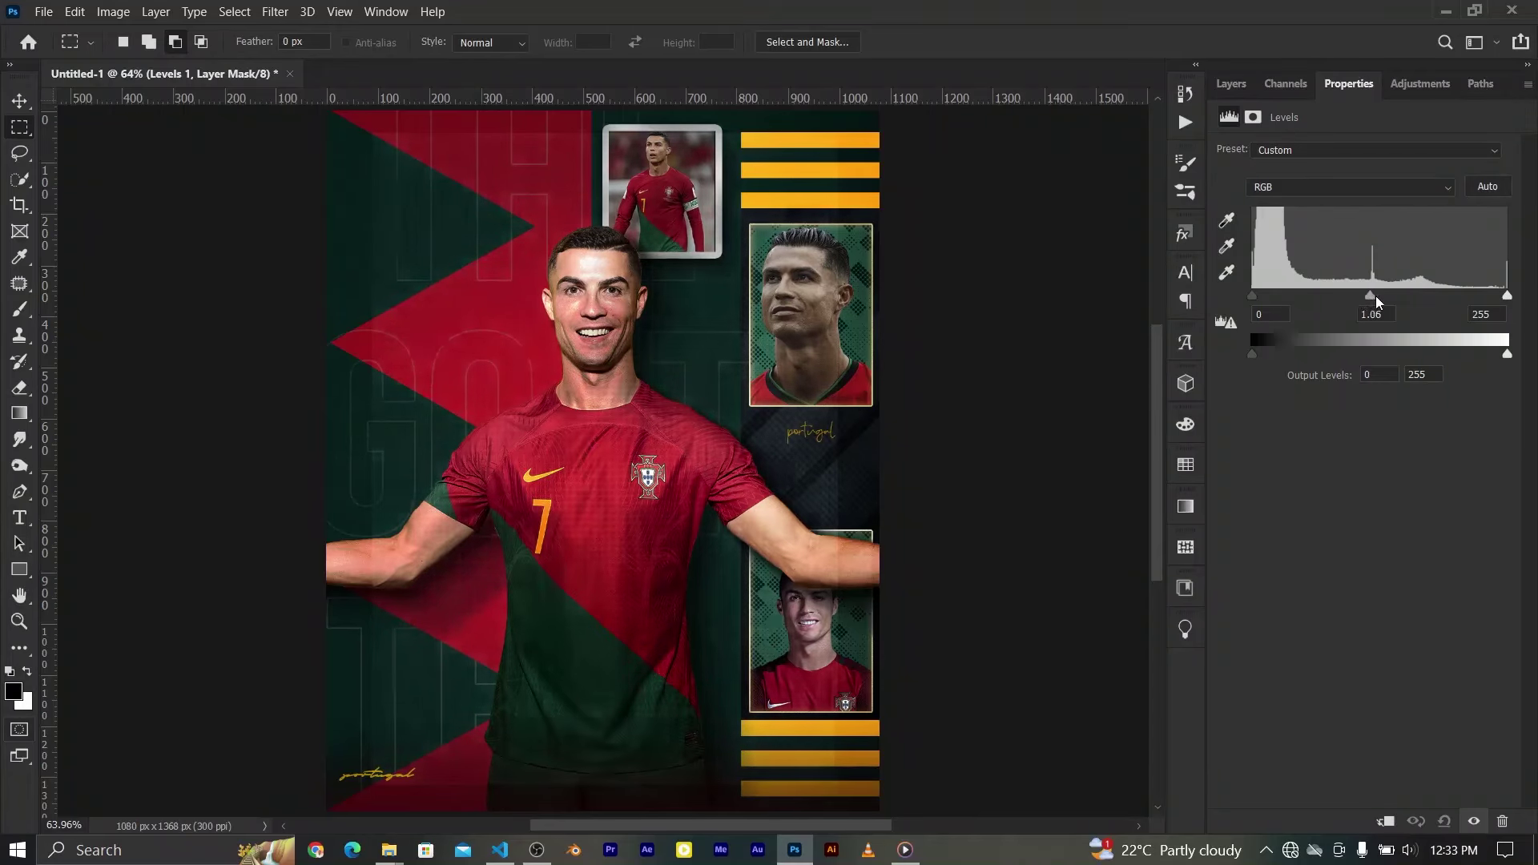
# Invert the Levels 1 mask, feather it to 60.2 px, and ready a 300 px brush
pyautogui.click(1253, 118)
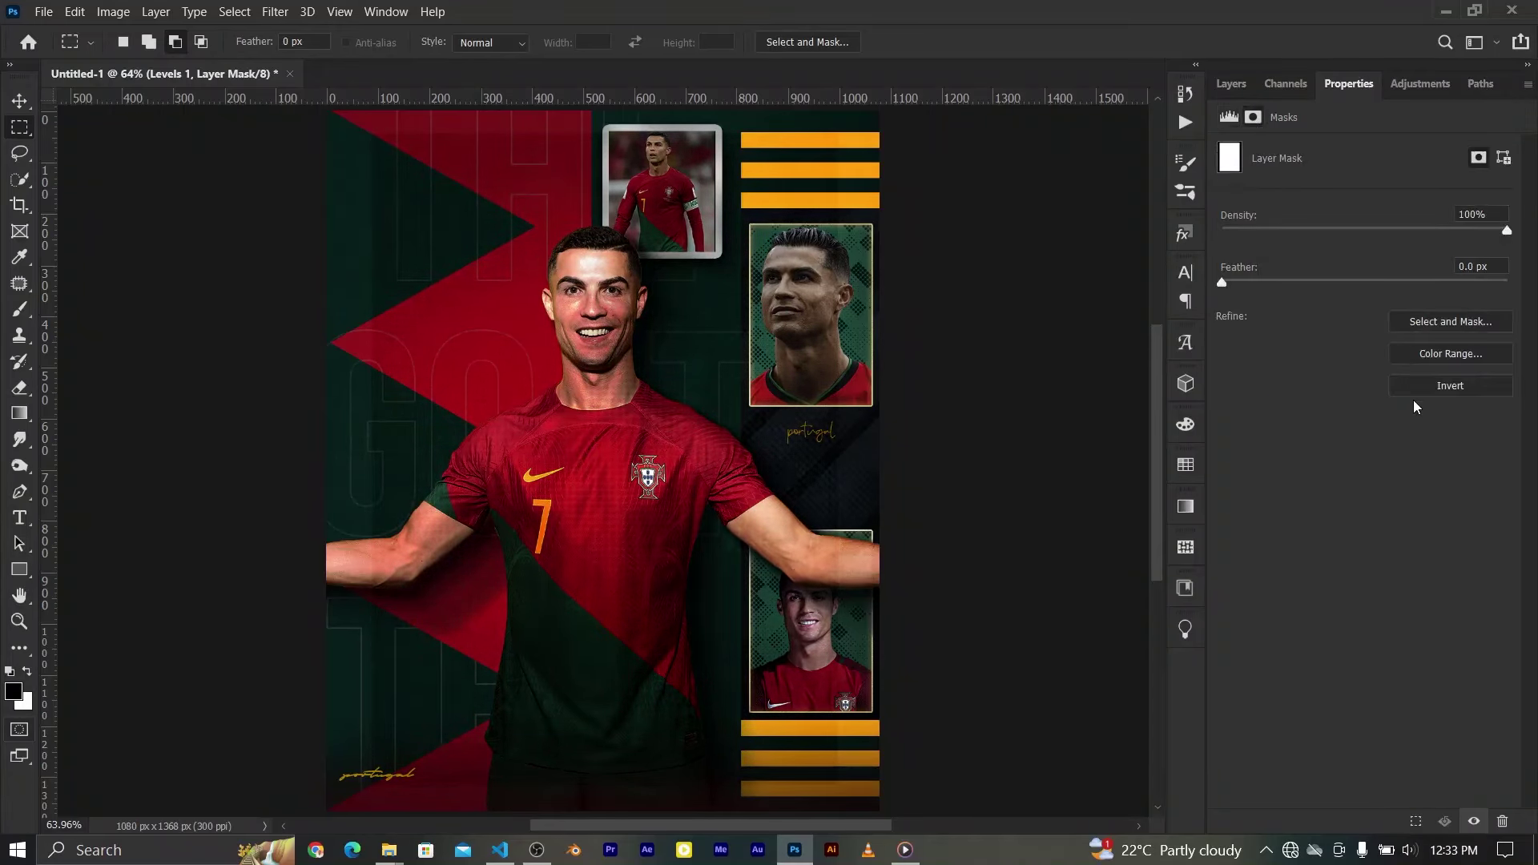
pyautogui.click(1420, 392)
pyautogui.moveTo(1359, 278); pyautogui.dragTo(1402, 277)
pyautogui.click(1240, 117)
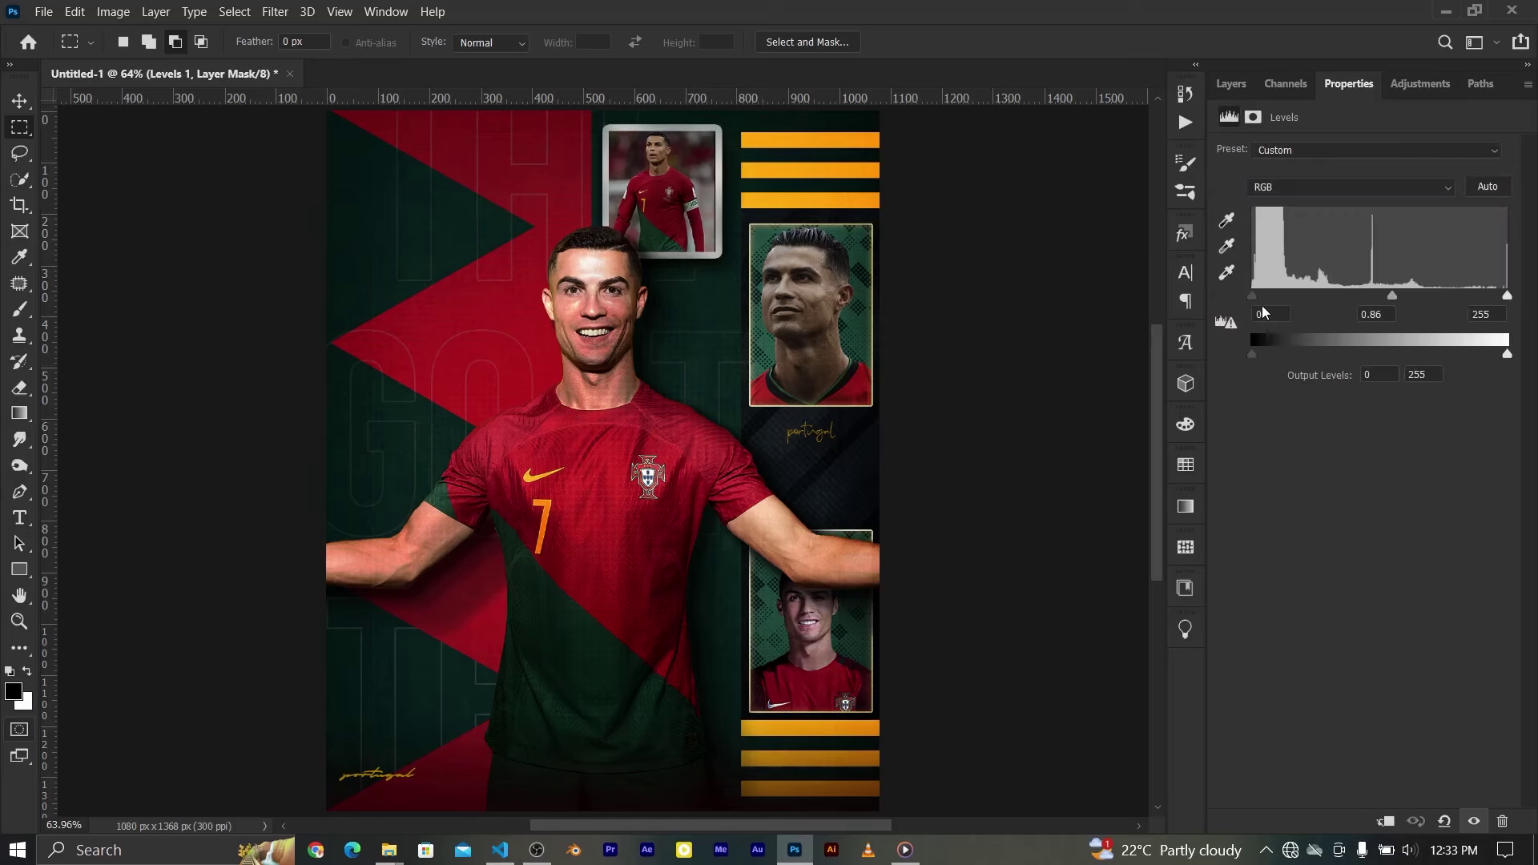
pyautogui.click(1232, 84)
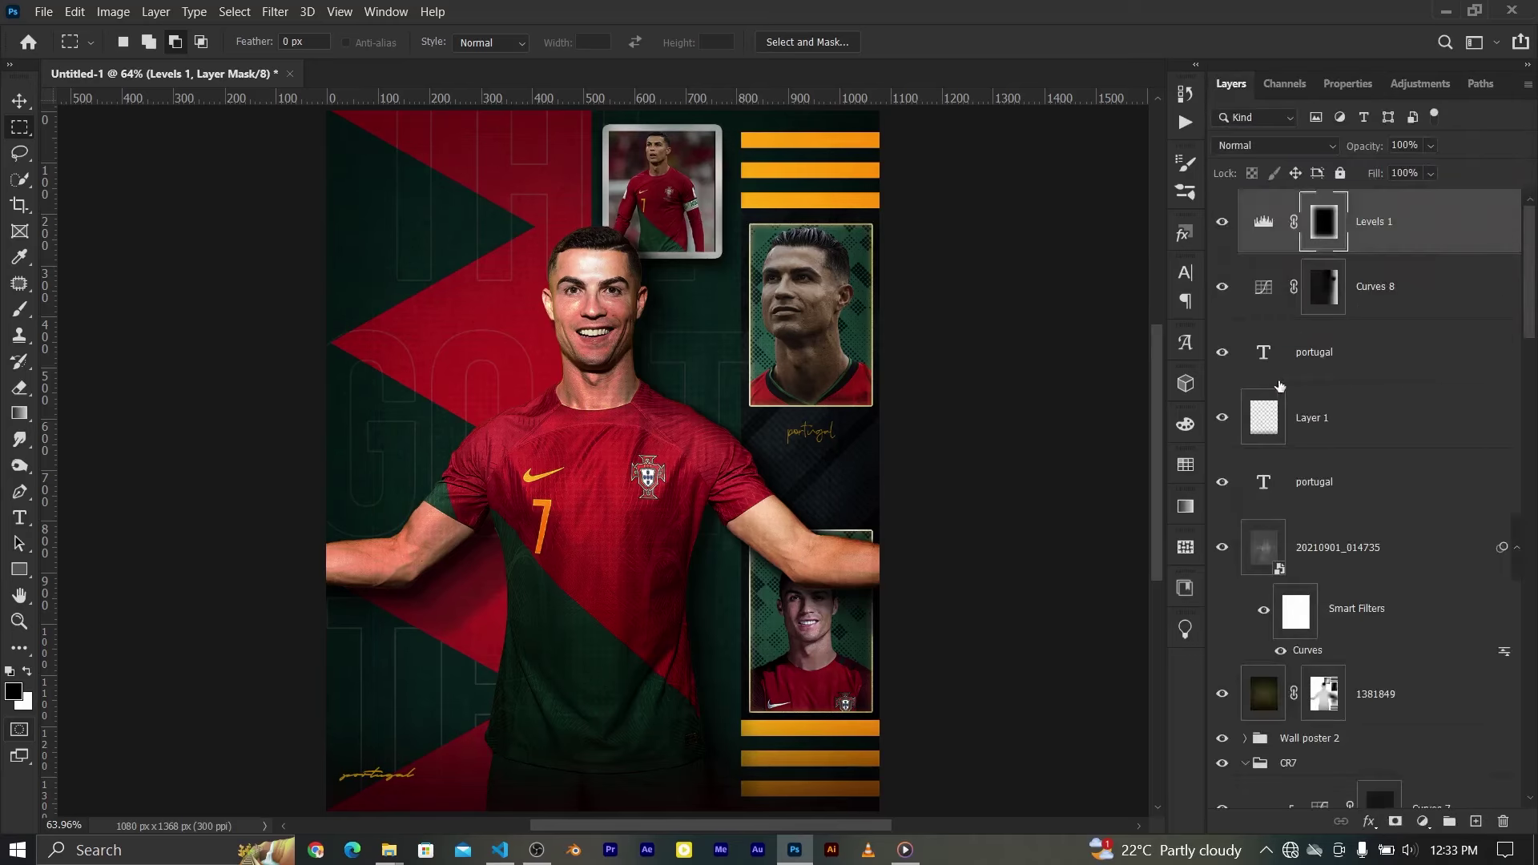
pyautogui.click(19, 311)
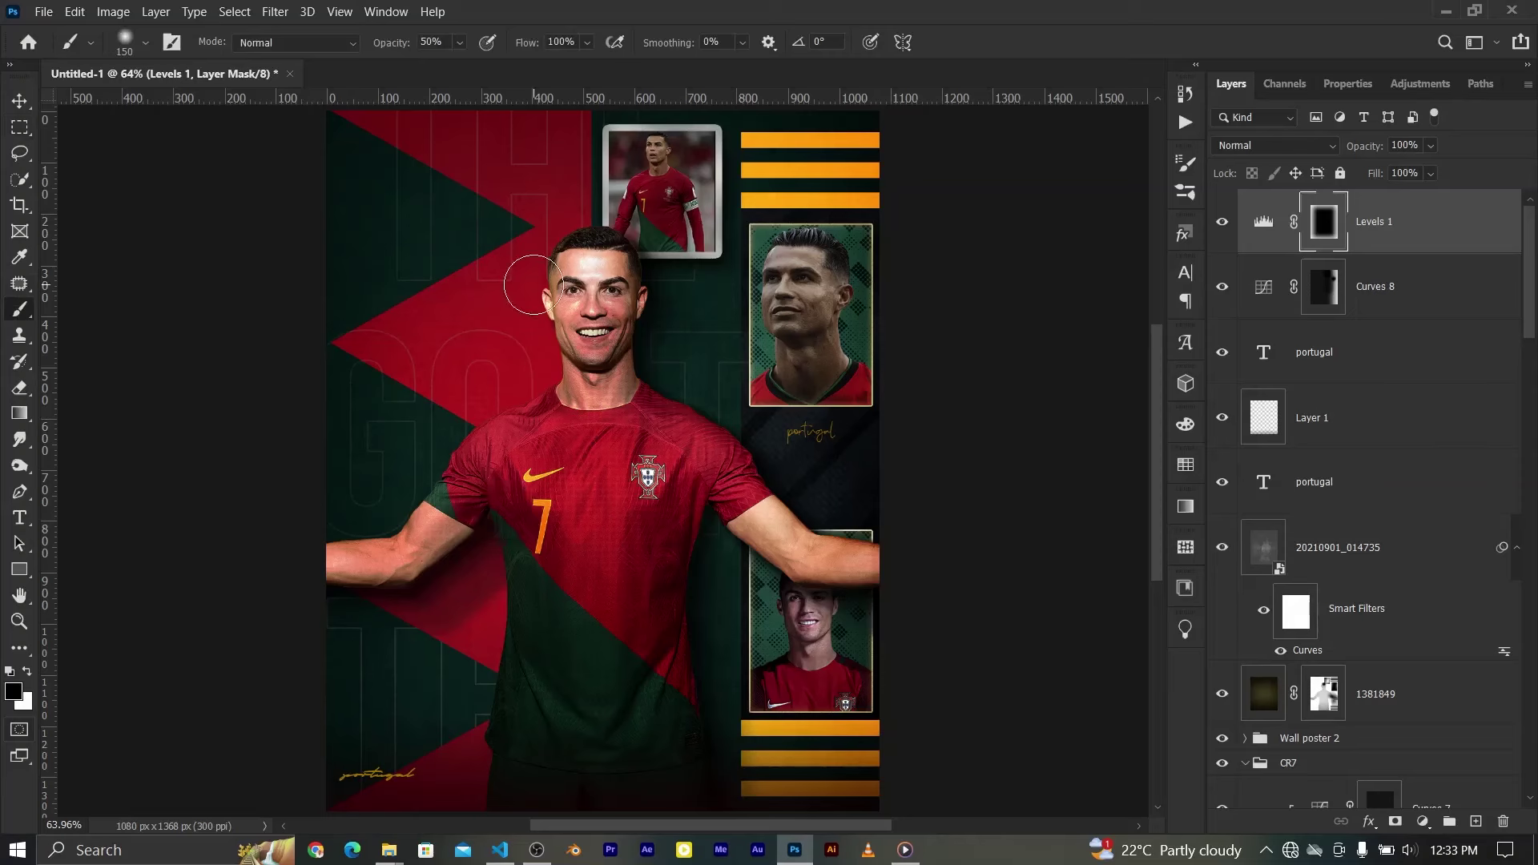
pyautogui.press(']')
pyautogui.press(']')
pyautogui.press(']')
pyautogui.press(']')
# Add a new Overlay-mode layer above Curves 7 in the CR7 group
pyautogui.click(19, 101)
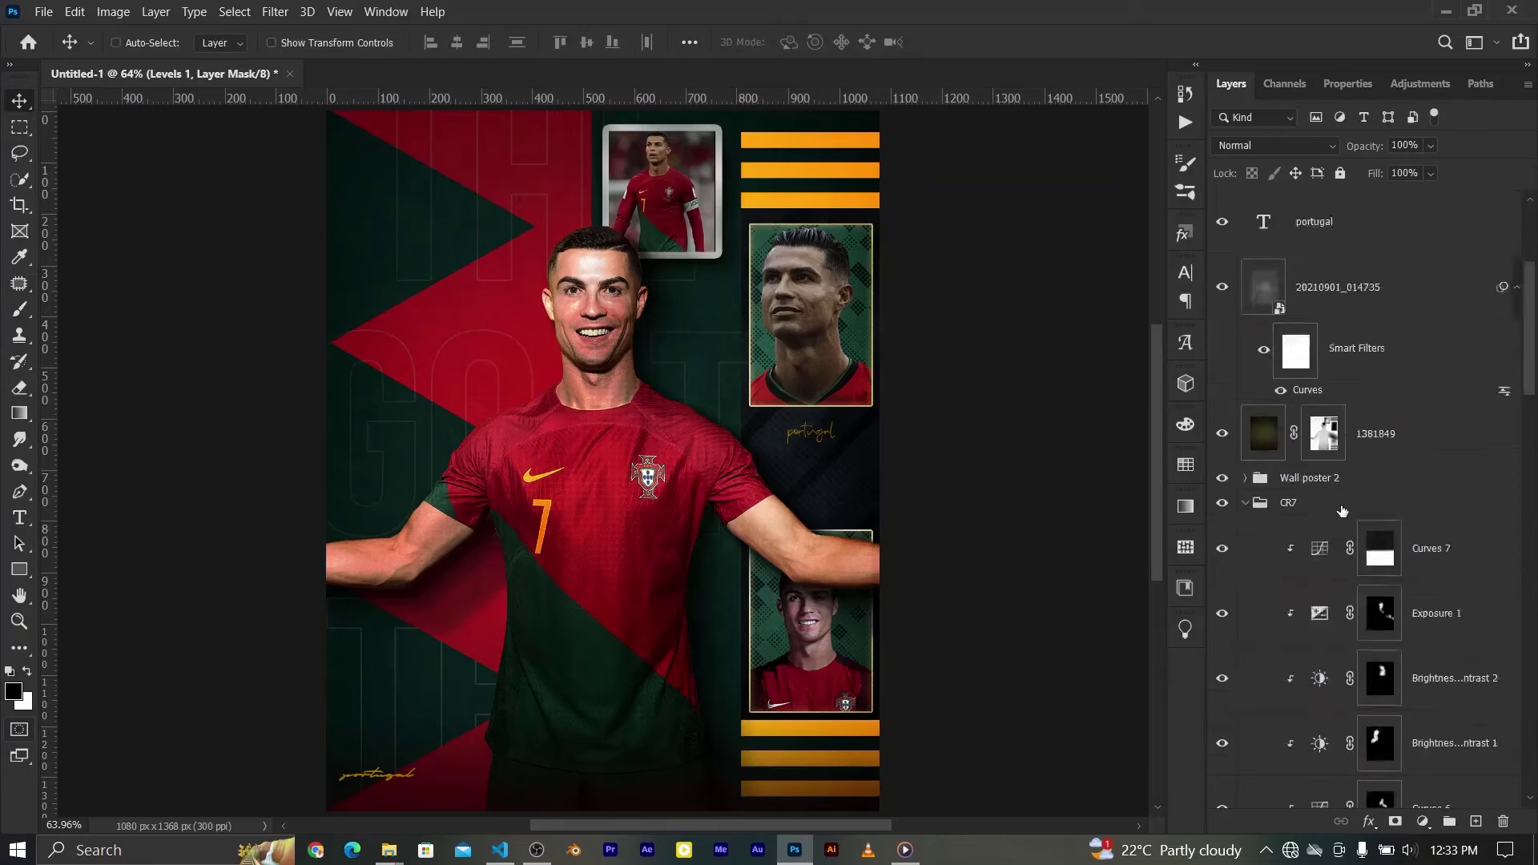
pyautogui.scroll(-10, 1322, 292)
pyautogui.scroll(5, 1322, 293)
pyautogui.scroll(2, 1322, 293)
pyautogui.click(1322, 292)
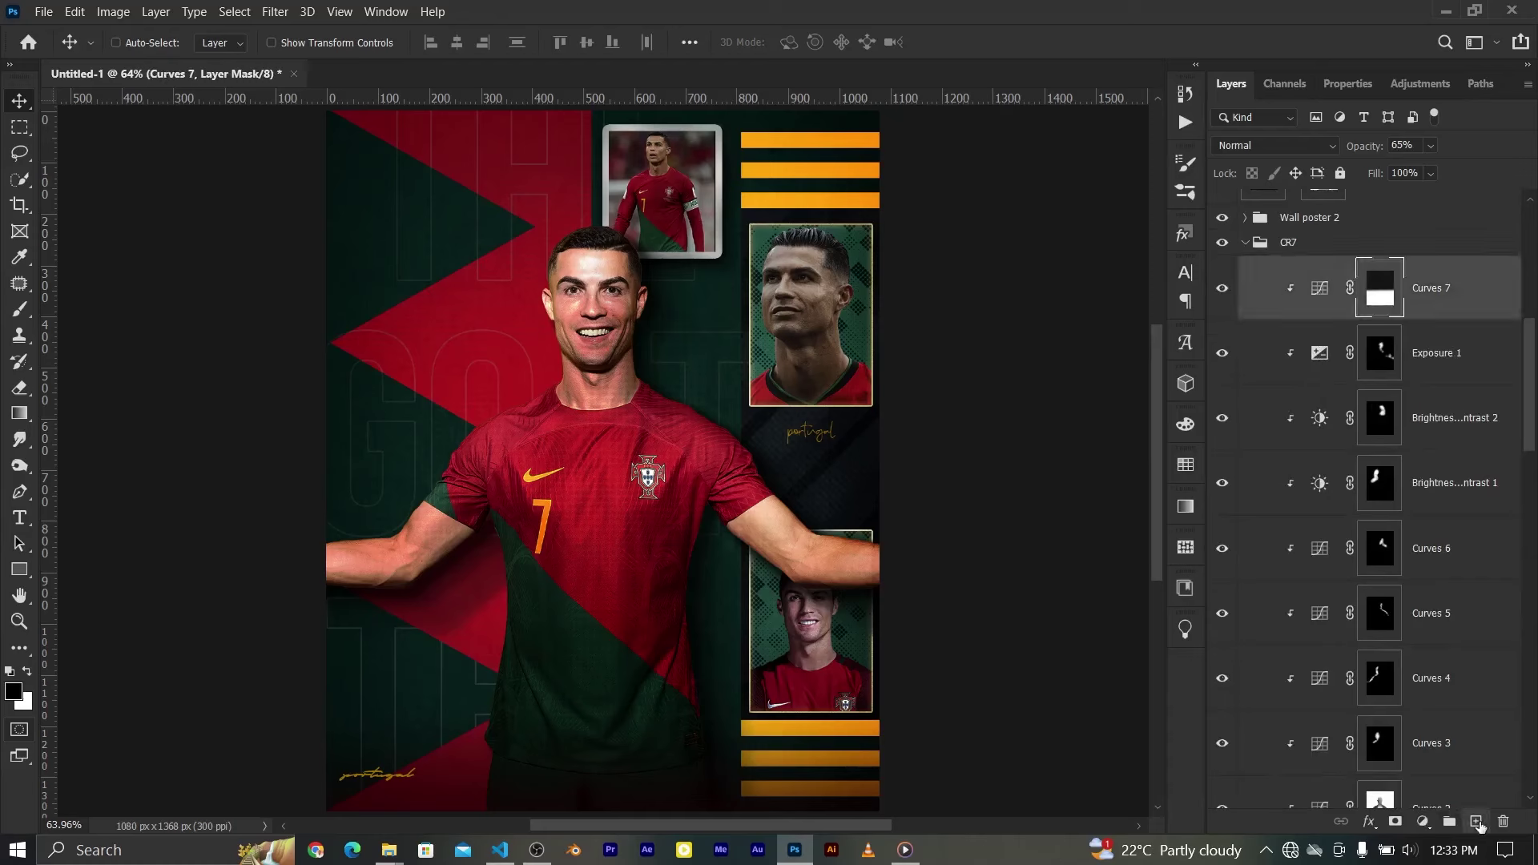
pyautogui.click(1476, 821)
pyautogui.click(1274, 145)
pyautogui.click(1266, 394)
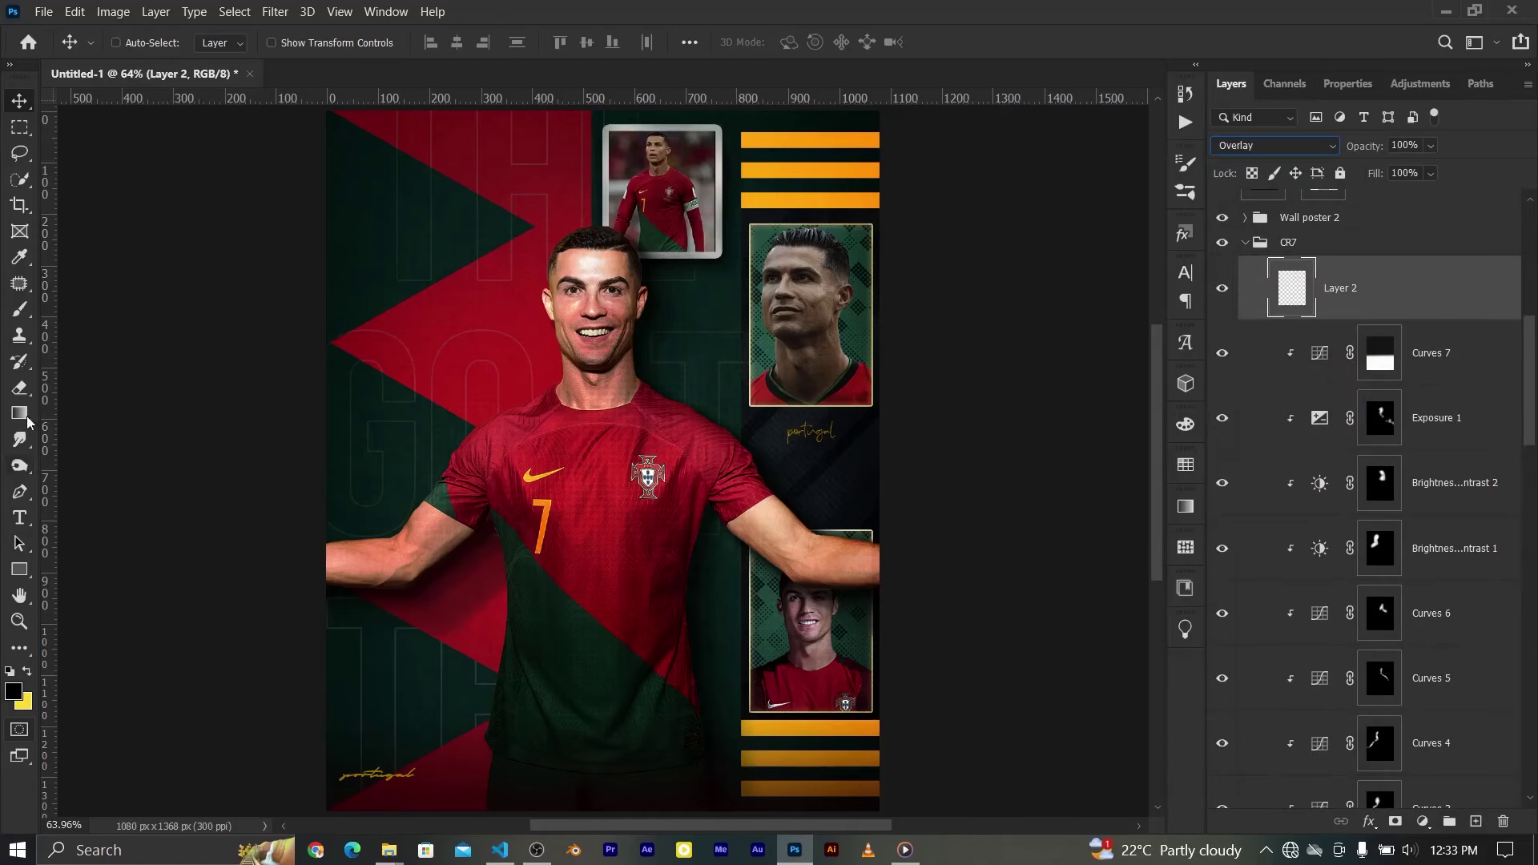
# Paint soft white highlights with a 70 px brush on the player's chin, neck and left arm
pyautogui.press('b')
pyautogui.press('d')
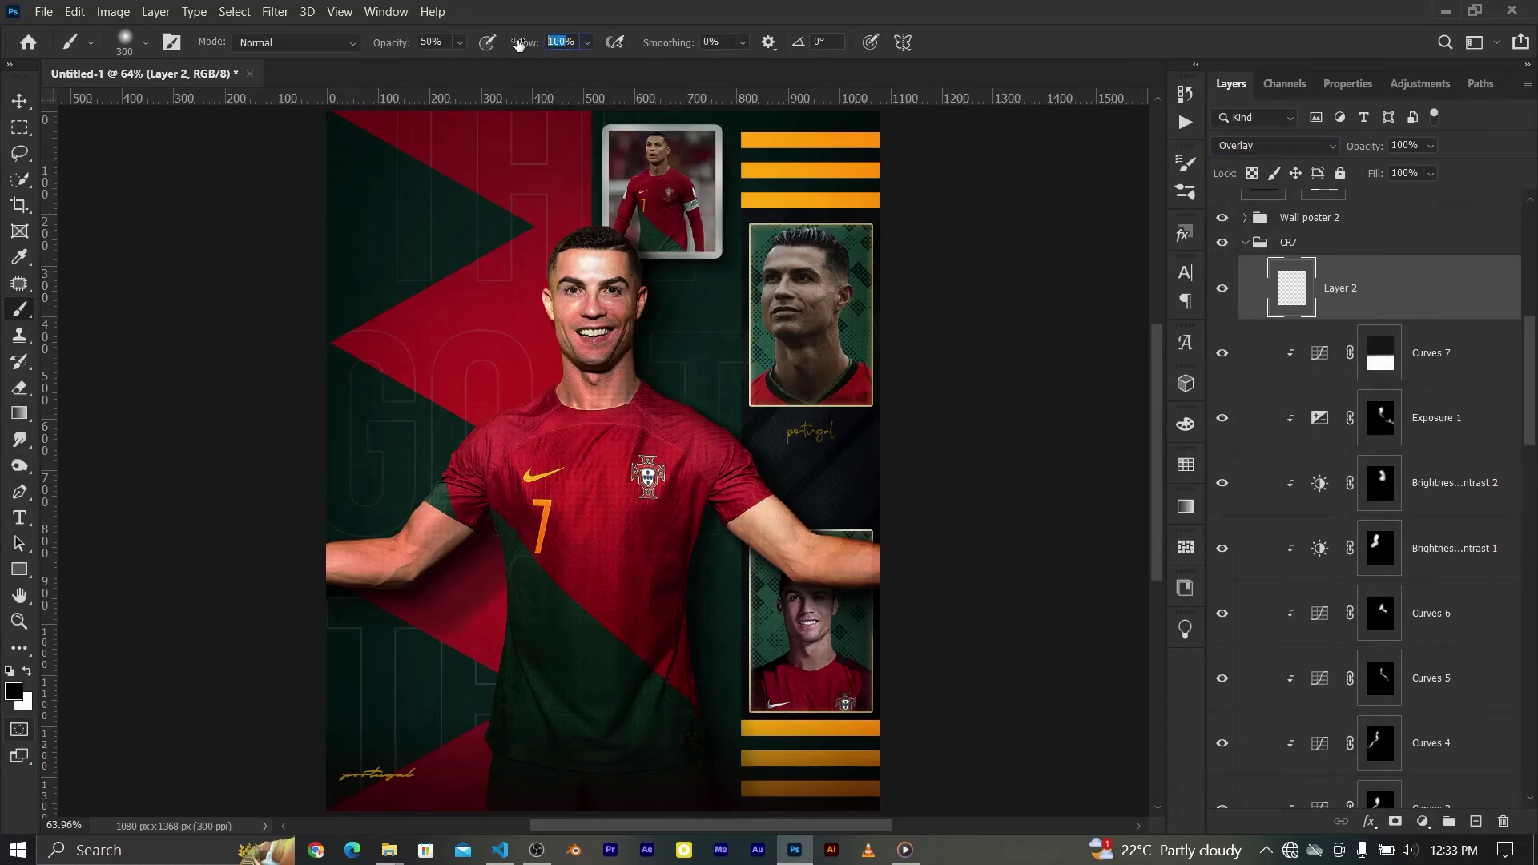
pyautogui.write('0')
pyautogui.scroll(-3, 611, 338)
pyautogui.keyDown('alt'); pyautogui.scroll(1, 611, 338); pyautogui.keyUp('alt')
pyautogui.press('[')
pyautogui.press('[')
pyautogui.press('[')
pyautogui.press('[')
pyautogui.press('[')
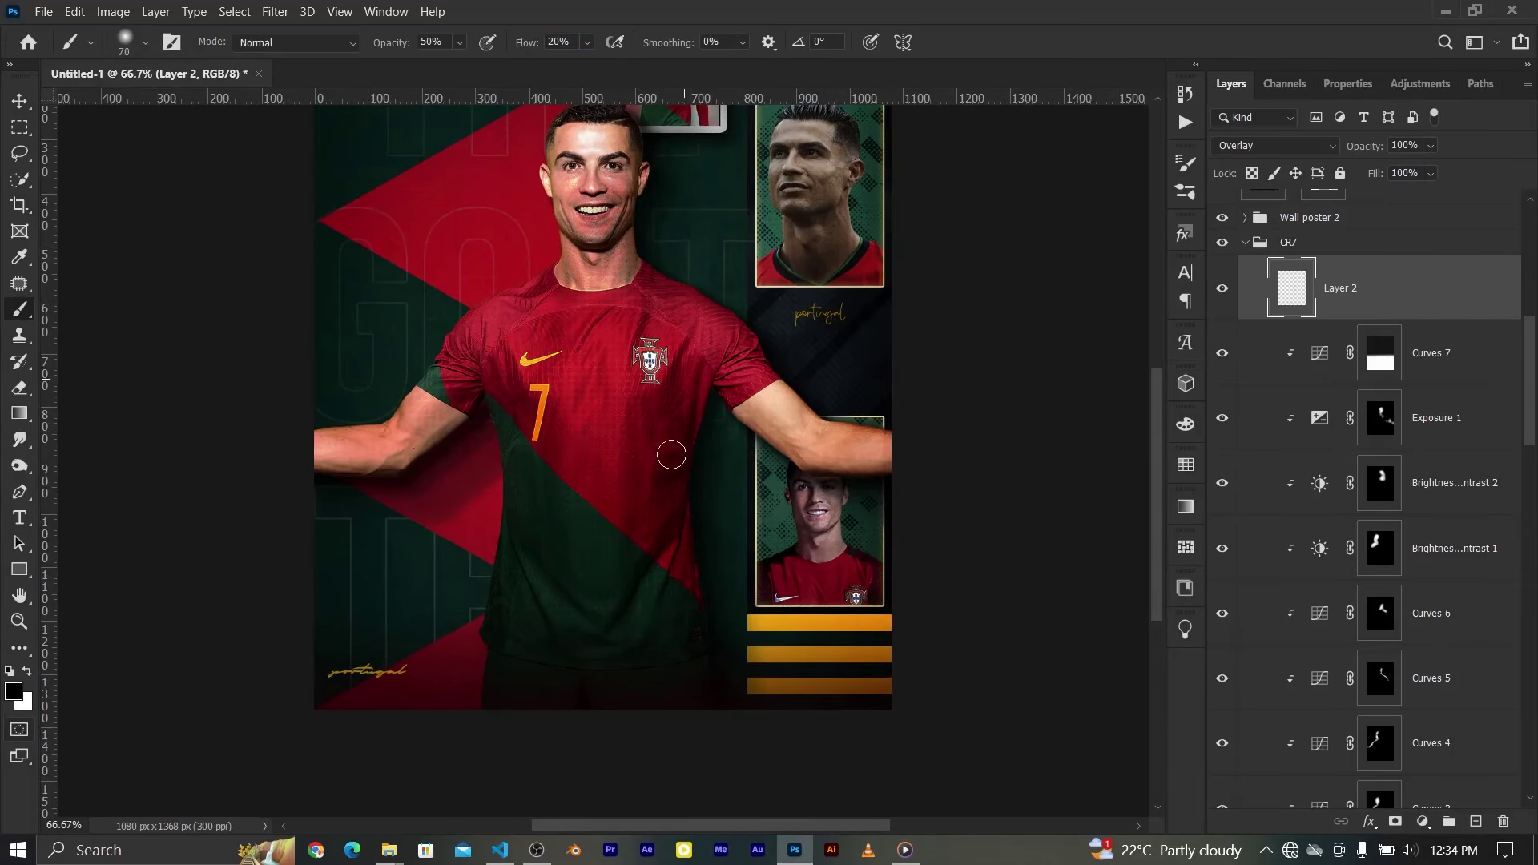
pyautogui.press('x')
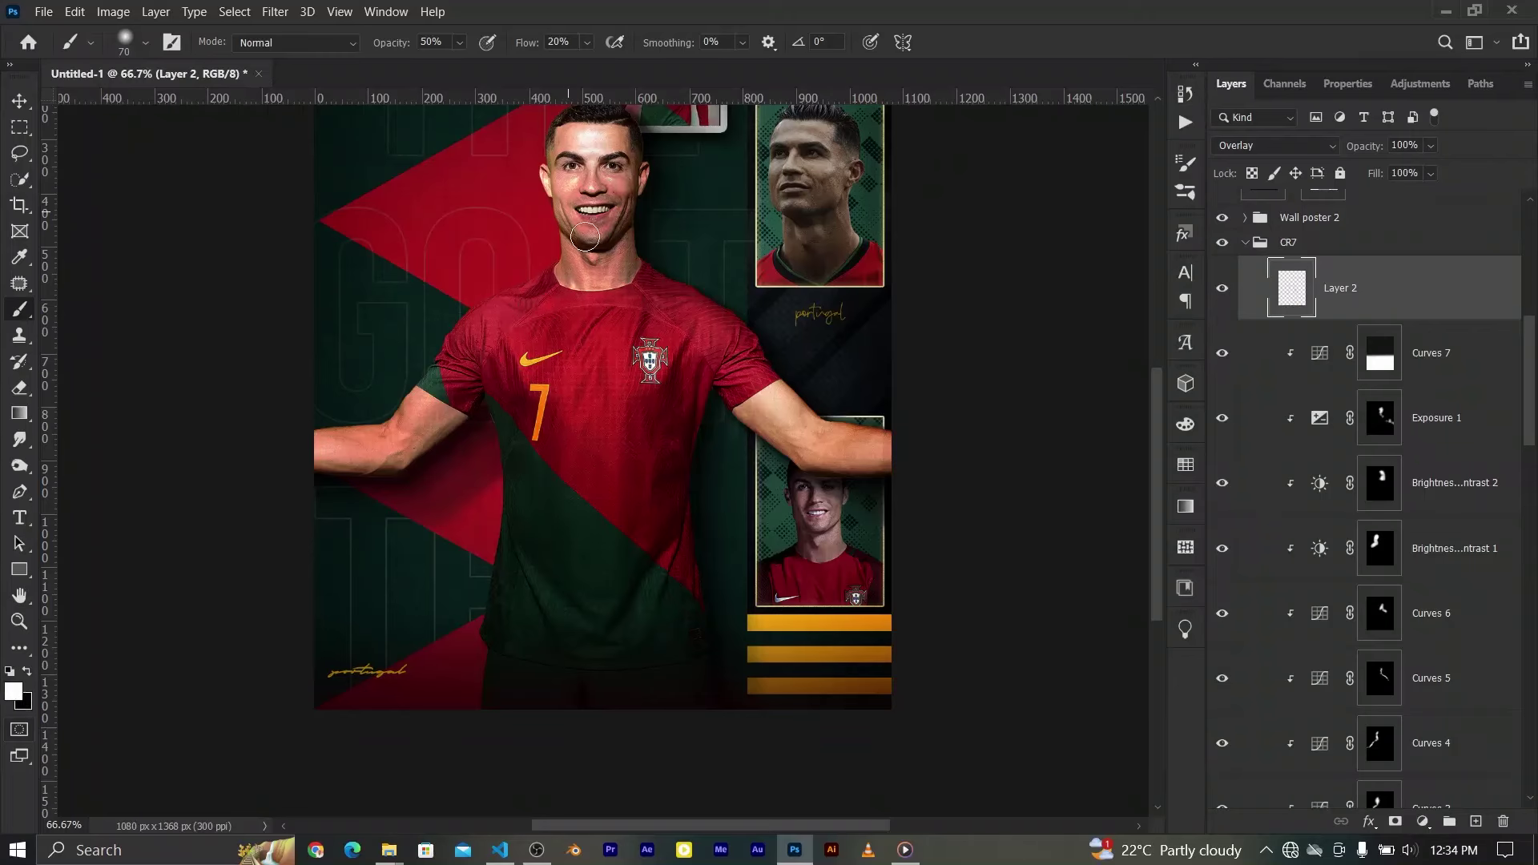
pyautogui.moveTo(585, 237); pyautogui.dragTo(572, 280)
pyautogui.press('x')
pyautogui.moveTo(424, 383)
pyautogui.mouseDown()
pyautogui.moveTo(389, 417)
pyautogui.moveTo(355, 411)
pyautogui.mouseUp()
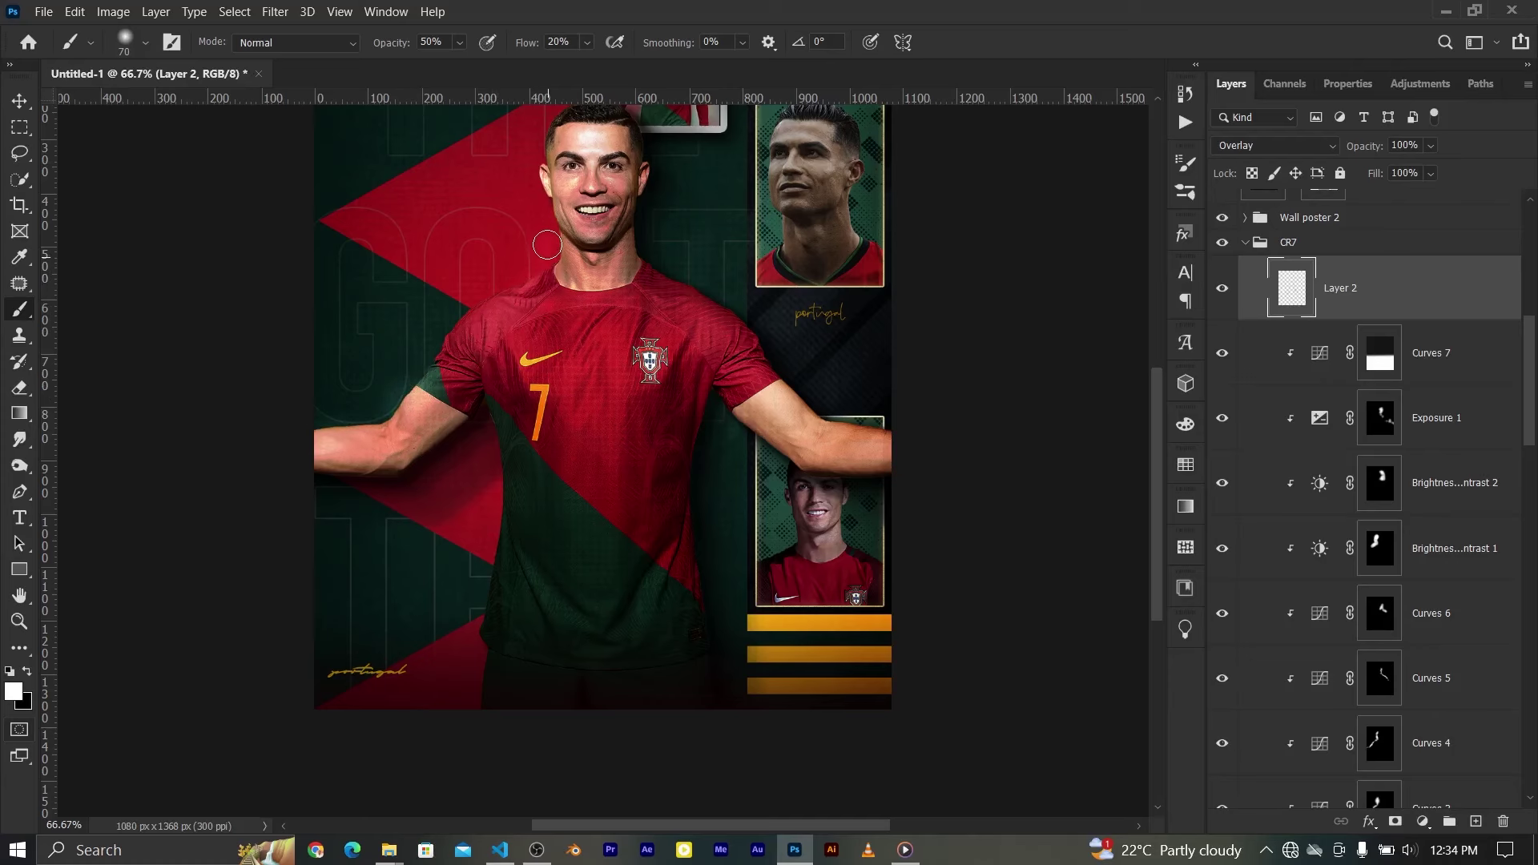
# Clip Layer 2 to the layer beneath, make it visible, and turn on Curves 8
pyautogui.rightClick(1333, 290)
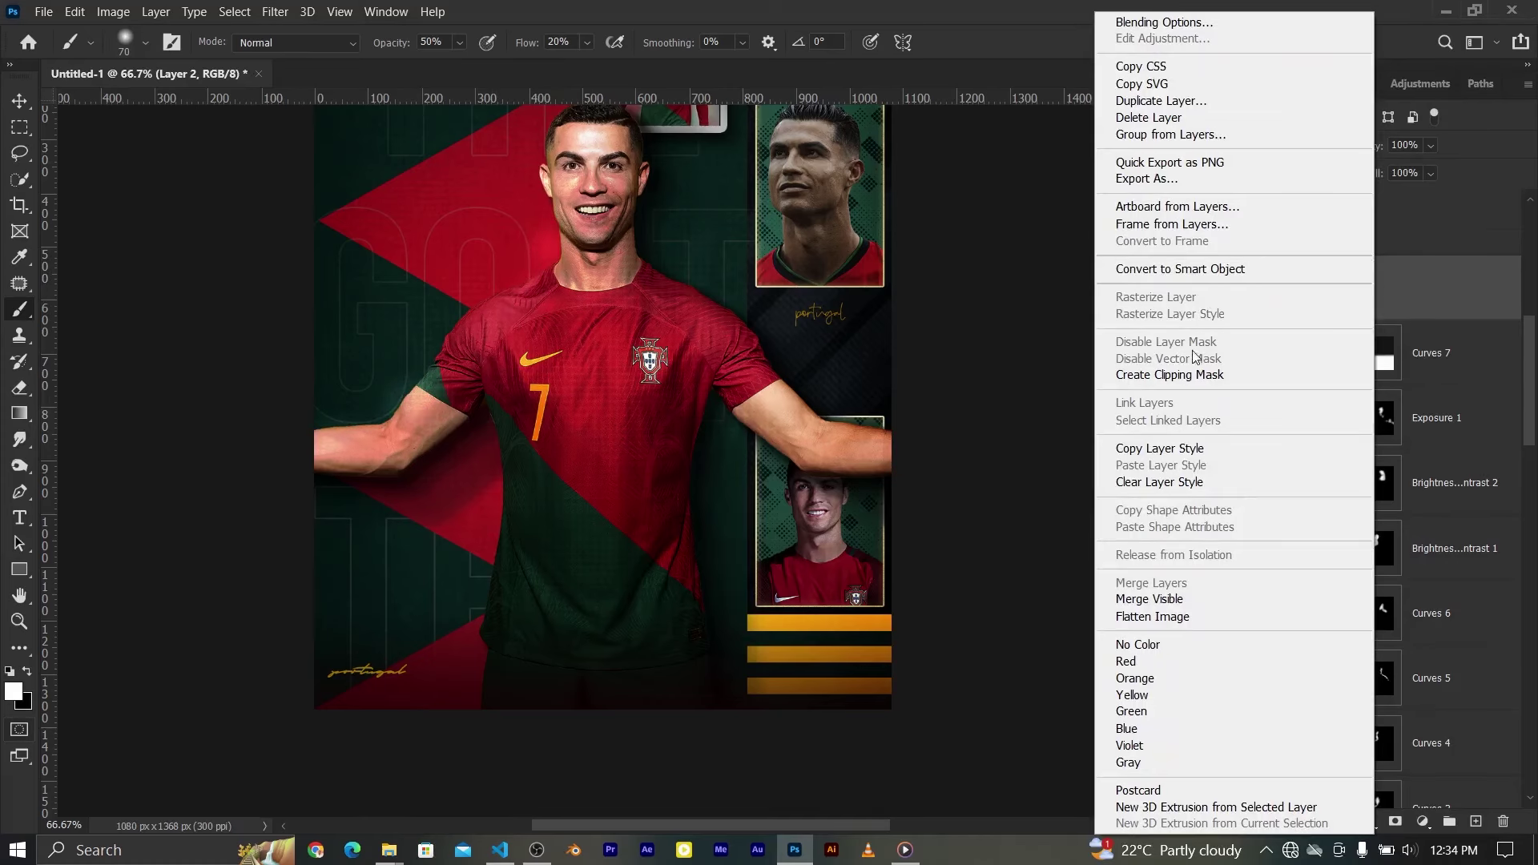
pyautogui.click(1138, 373)
pyautogui.click(1221, 296)
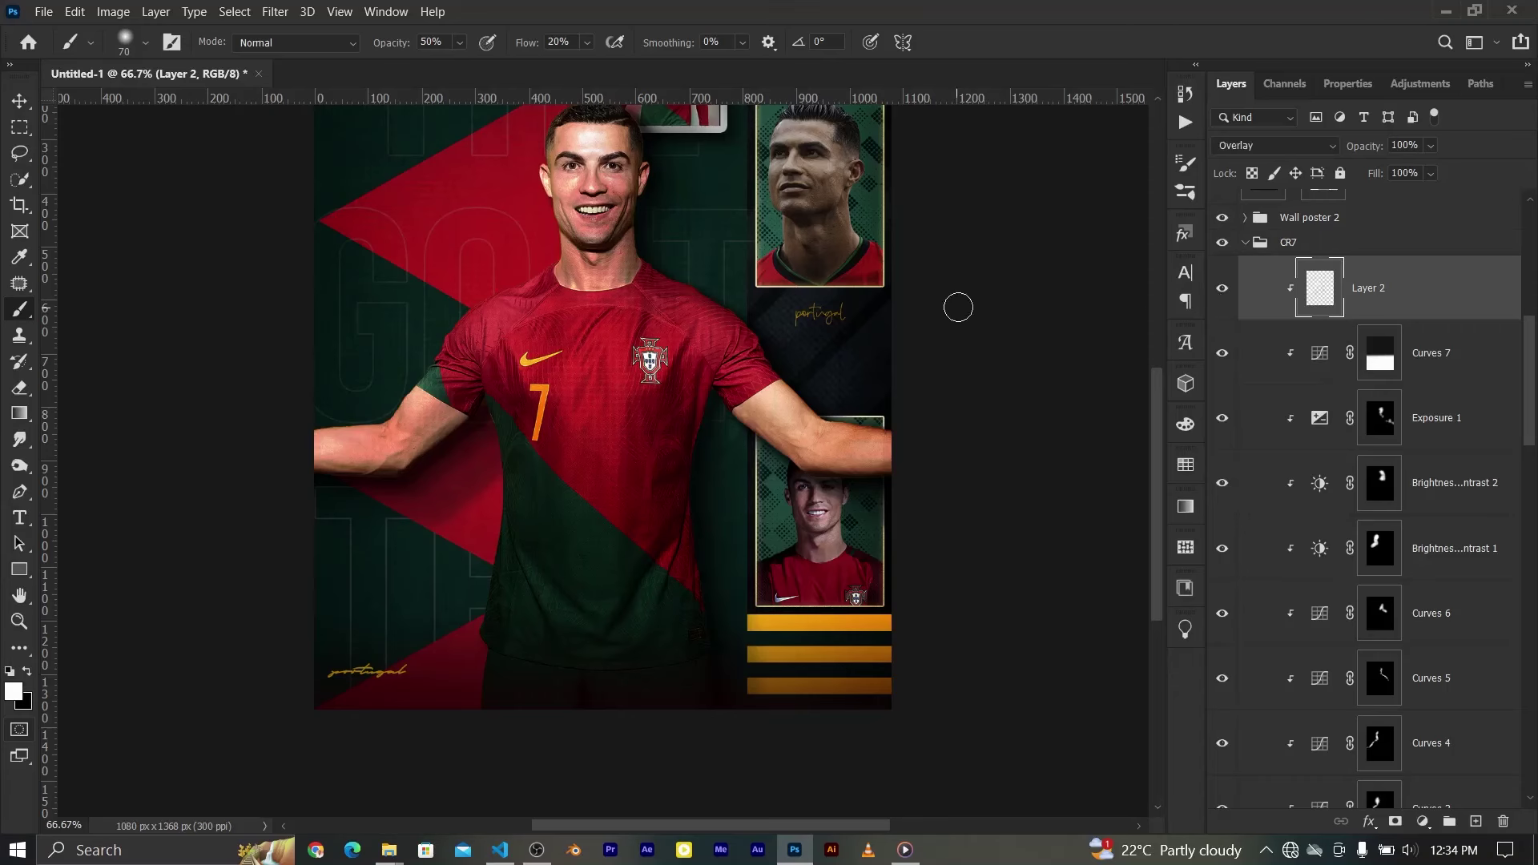
pyautogui.hotkey('ctrl', '0')
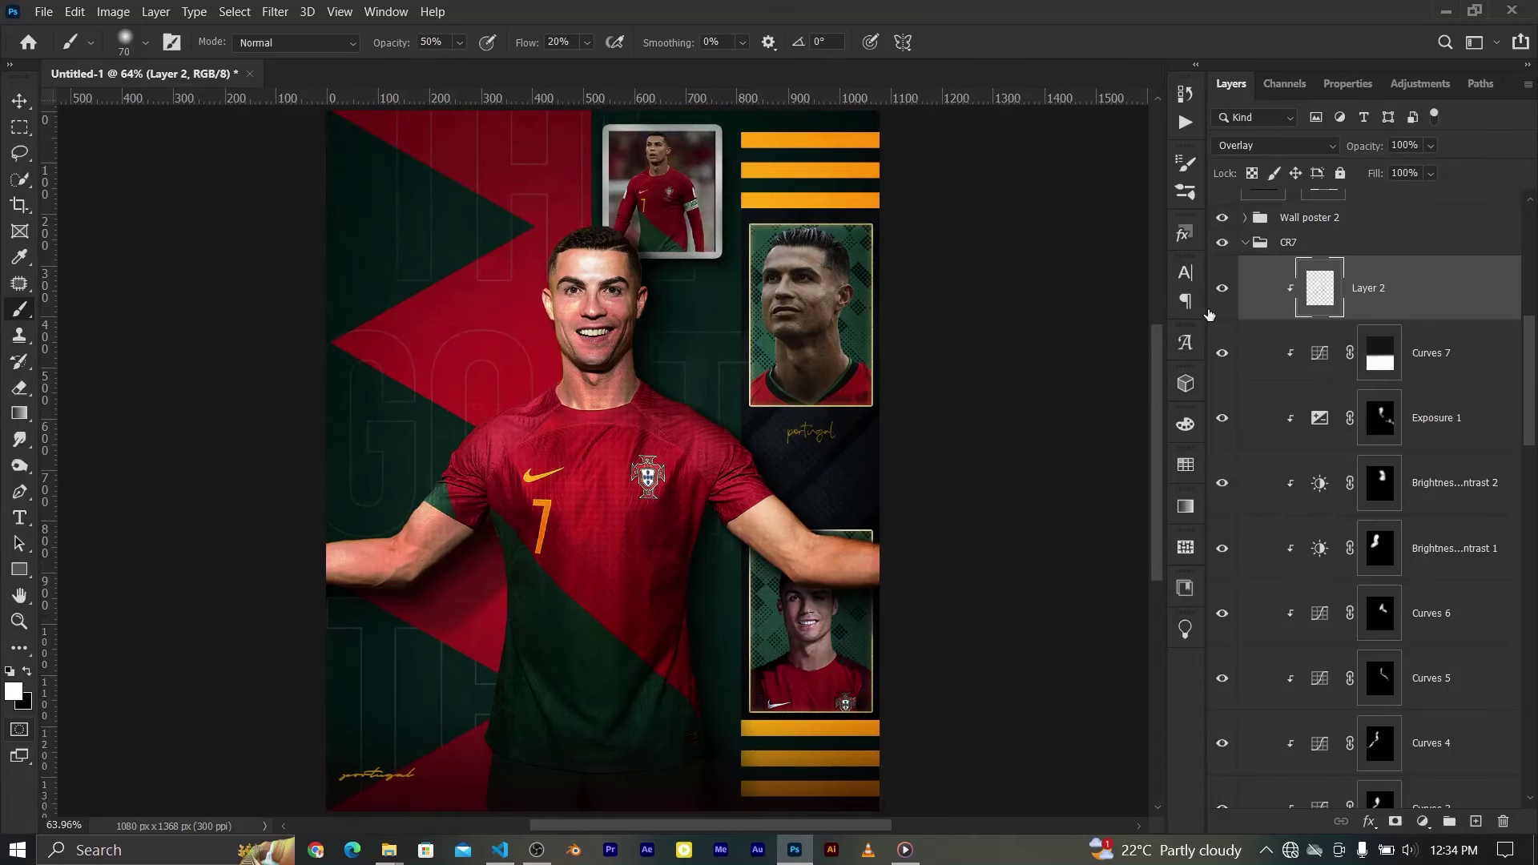
pyautogui.scroll(5, 1250, 264)
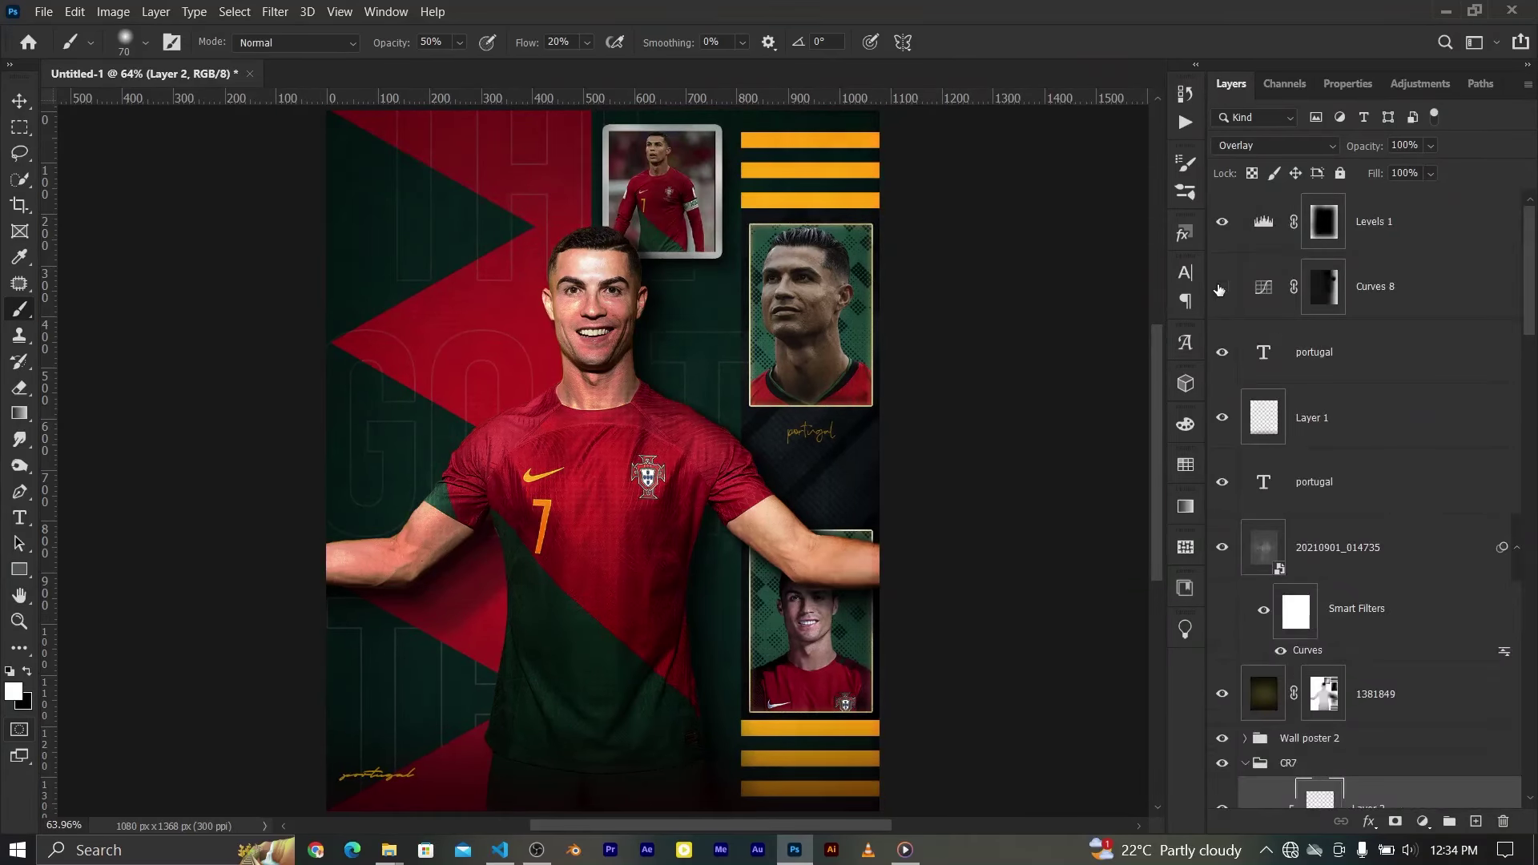
pyautogui.click(1221, 287)
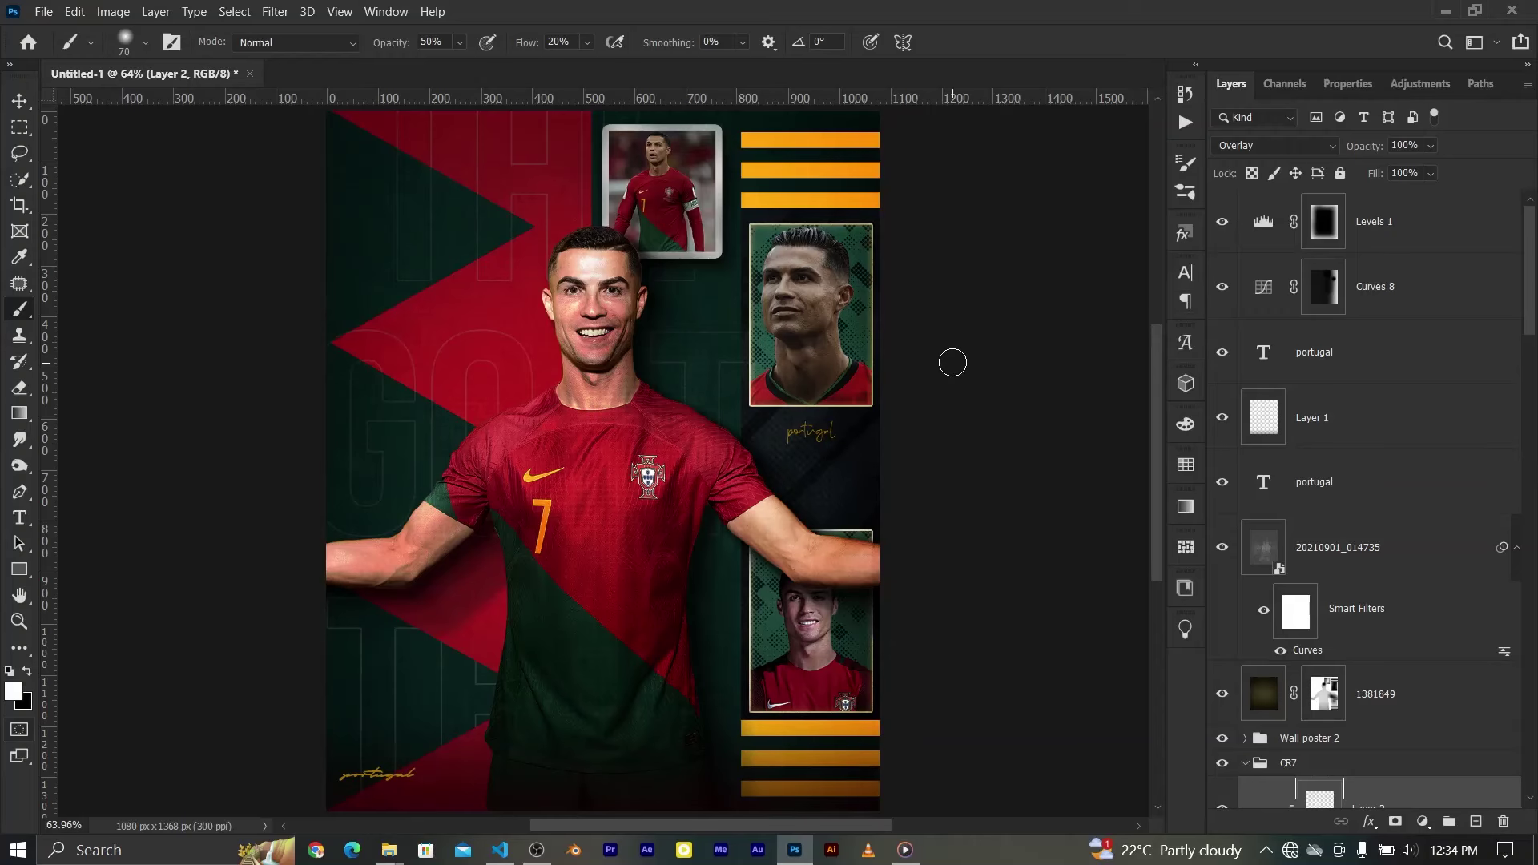
pyautogui.hotkey('ctrl', '-')
pyautogui.press('v')
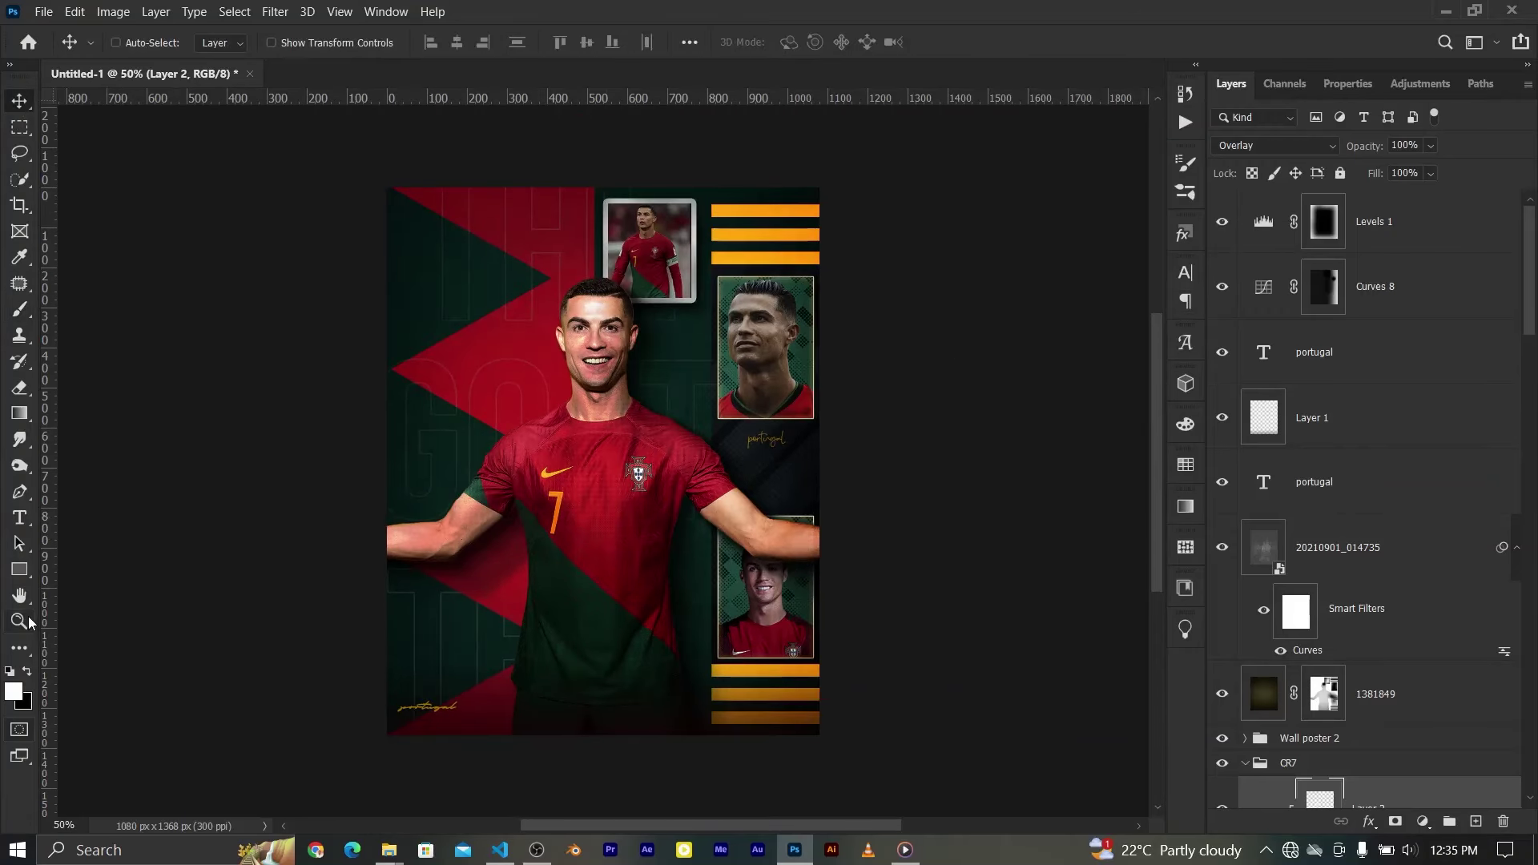
pyautogui.press('t')
pyautogui.keyDown('ctrl'); pyautogui.click(488, 231); pyautogui.keyUp('ctrl')
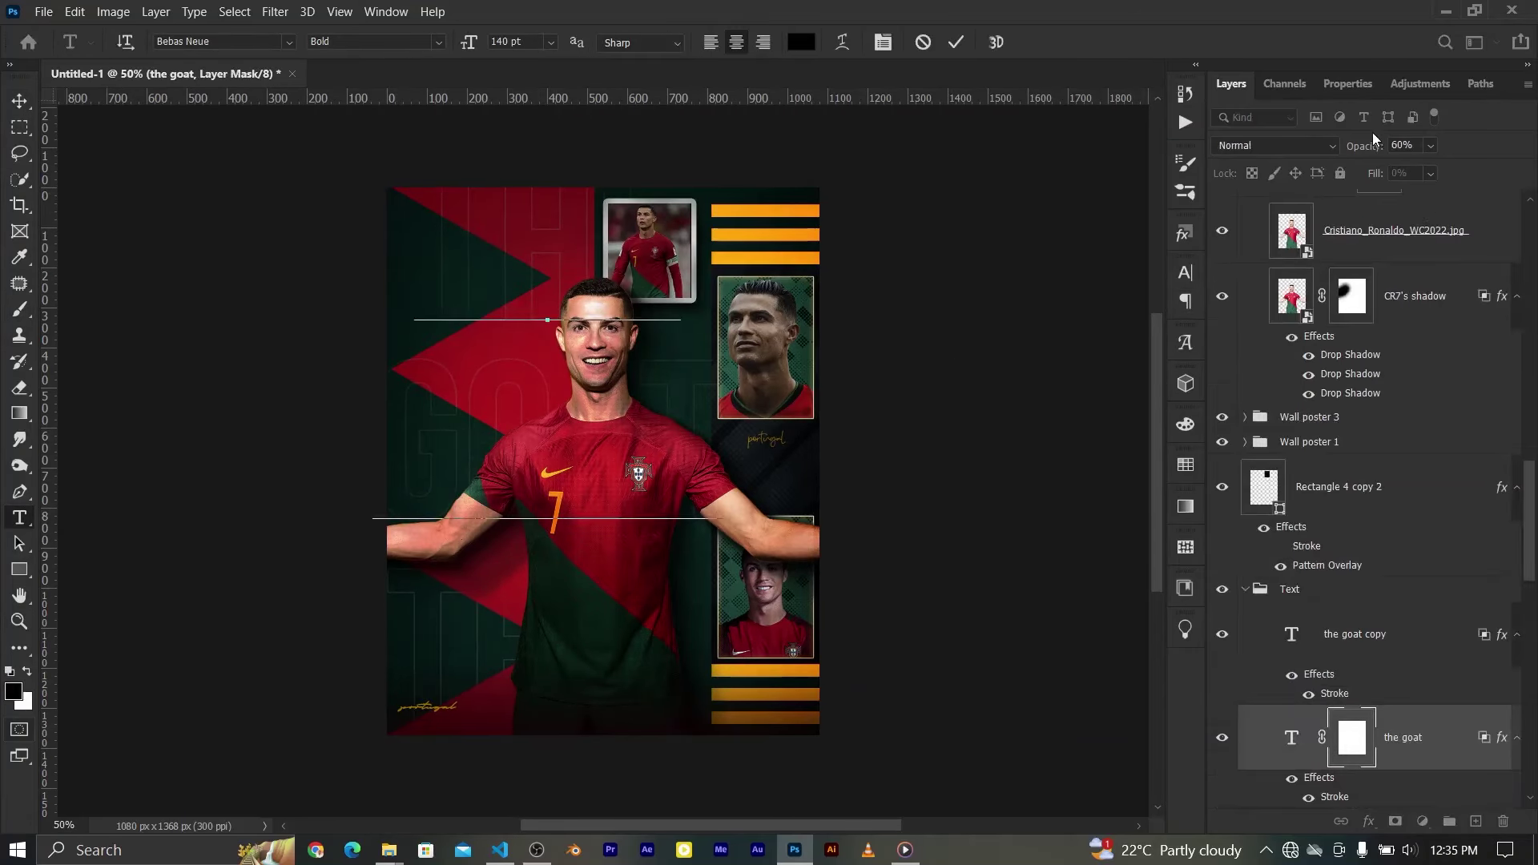
pyautogui.keyDown('shift'); pyautogui.click(1375, 635); pyautogui.keyUp('shift')
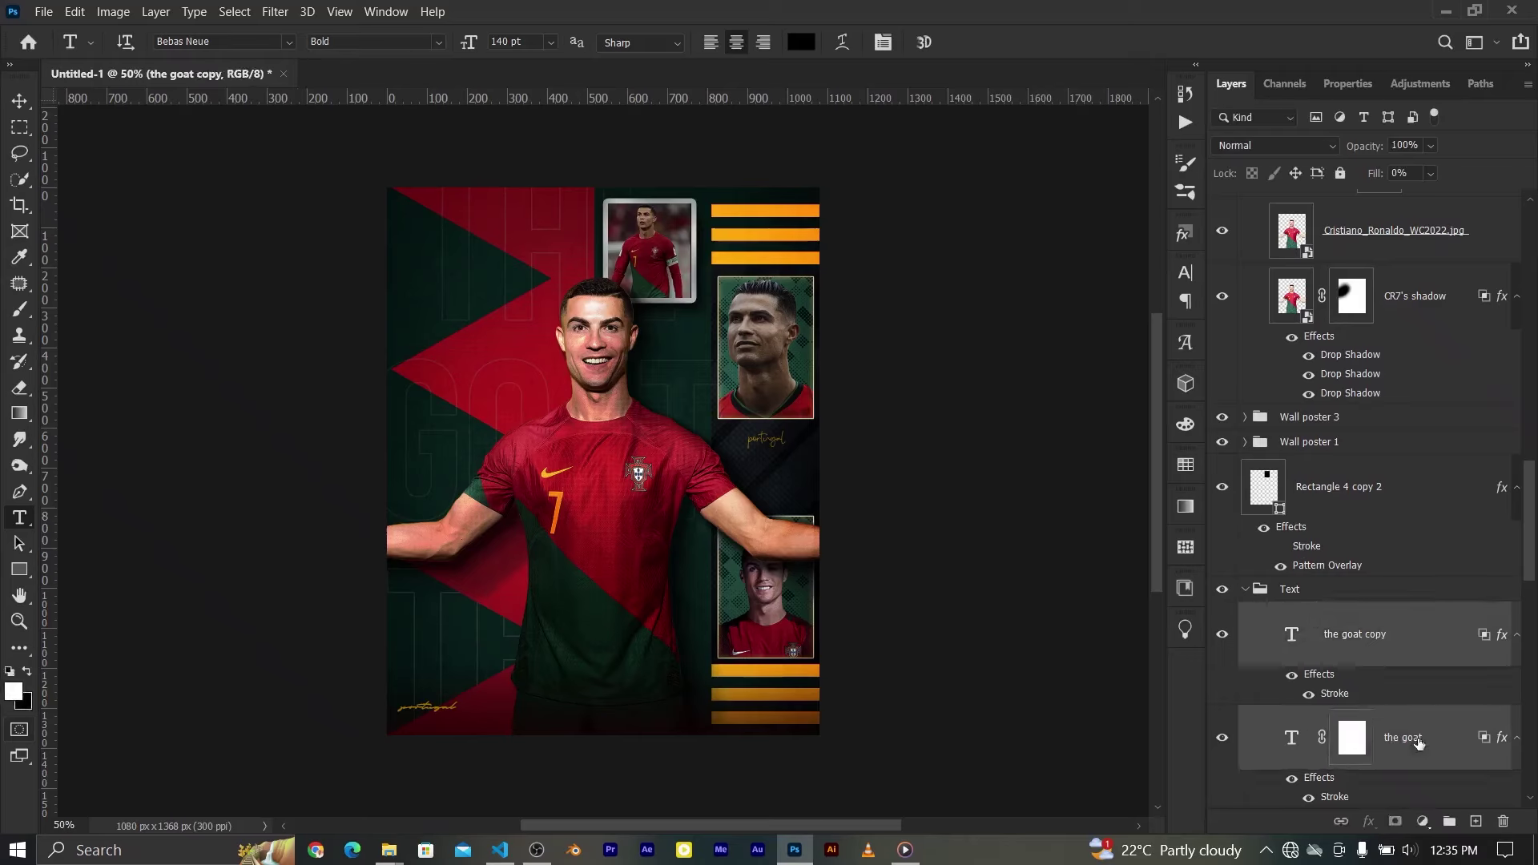
pyautogui.scroll(-2, 1362, 561)
pyautogui.click(1245, 460)
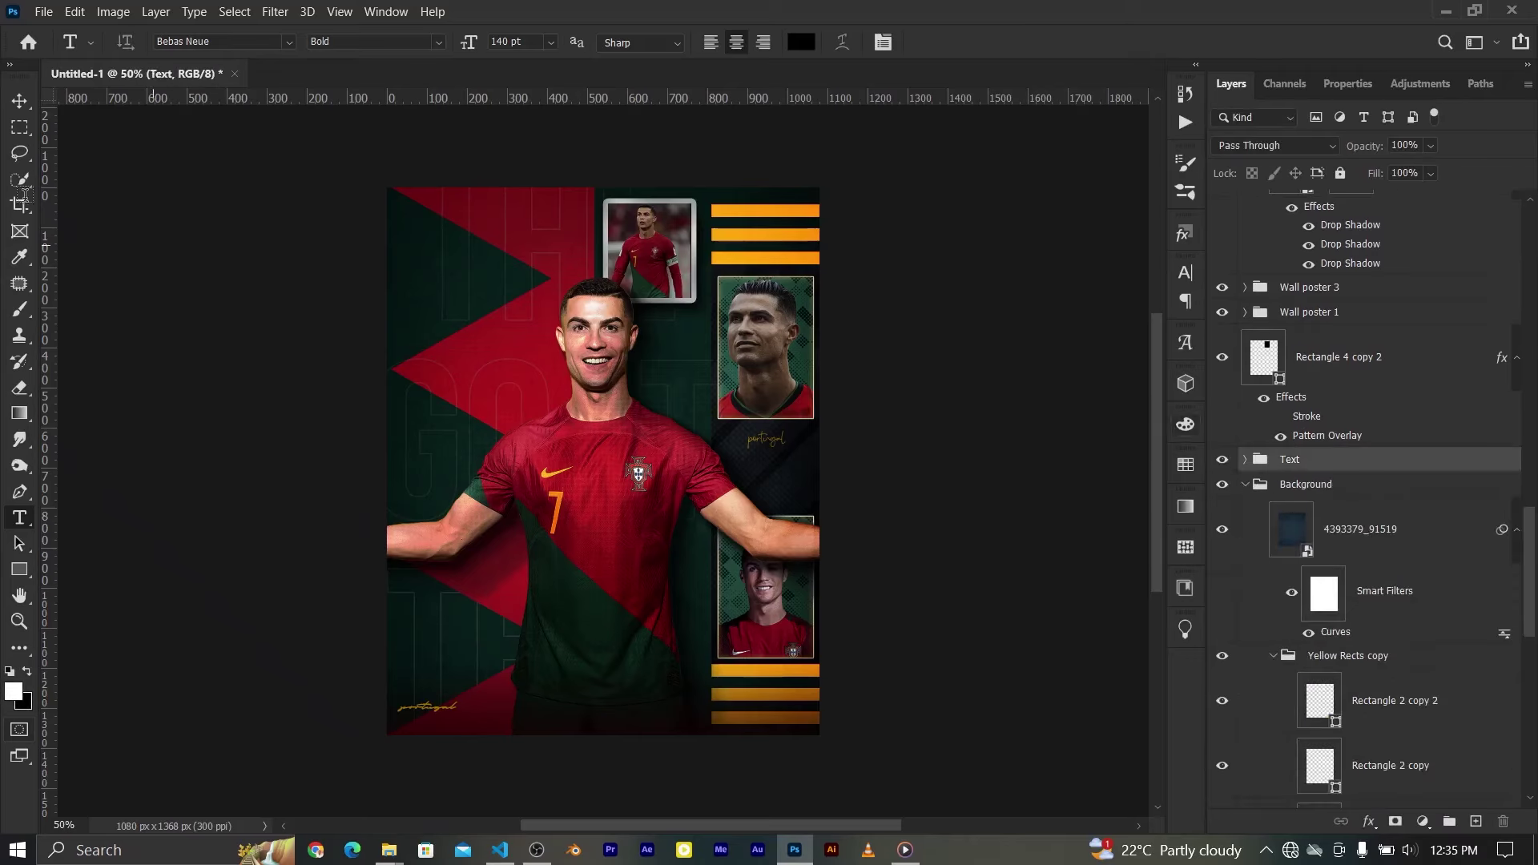
pyautogui.press('v')
pyautogui.scroll(5, 1362, 488)
pyautogui.click(1282, 236)
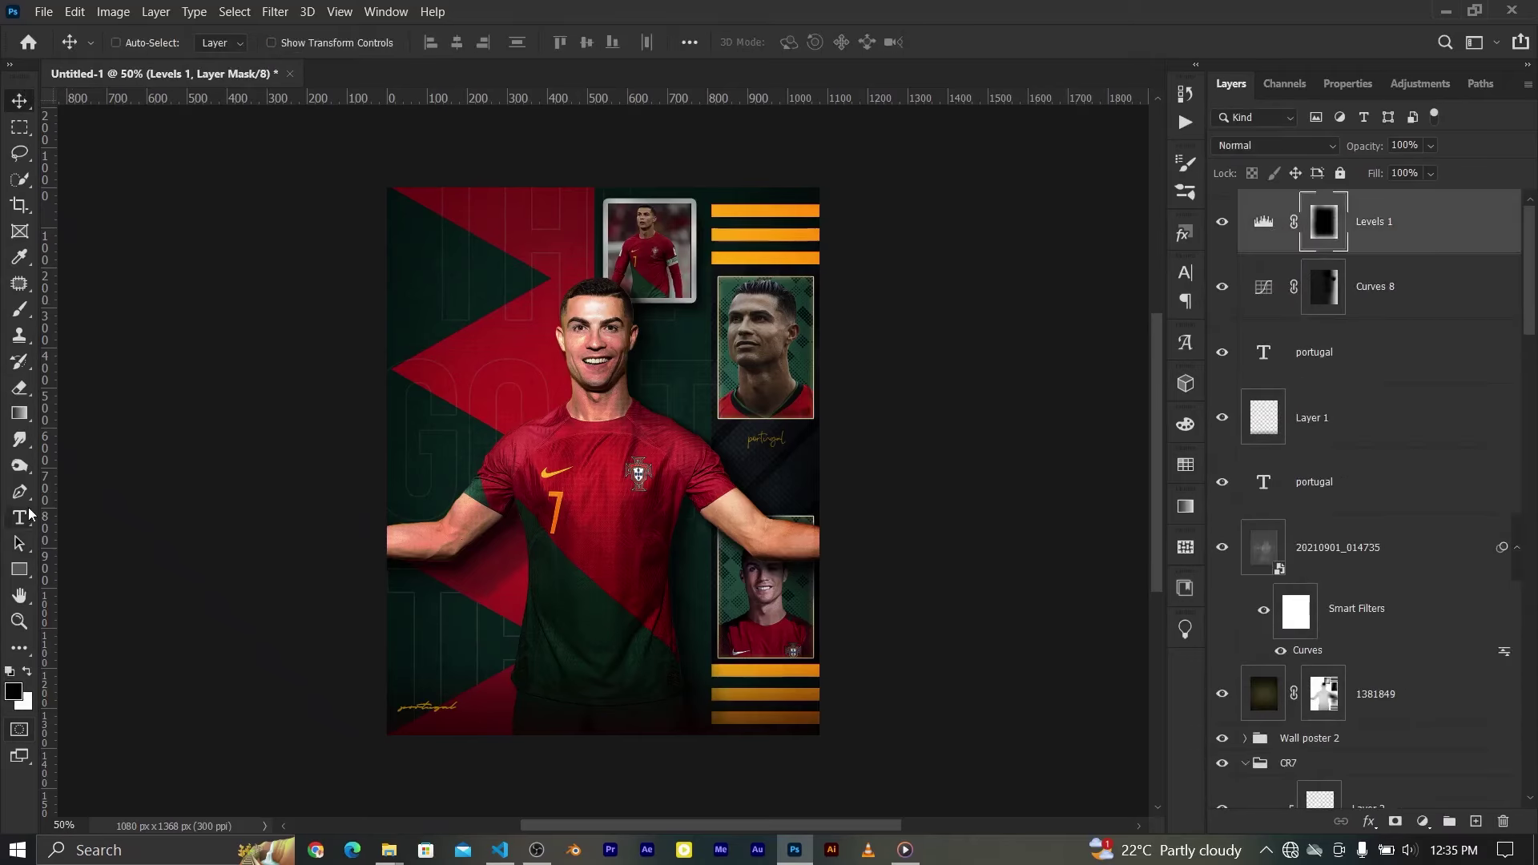
pyautogui.press('t')
pyautogui.press('x')
pyautogui.click(469, 244)
pyautogui.click(788, 334)
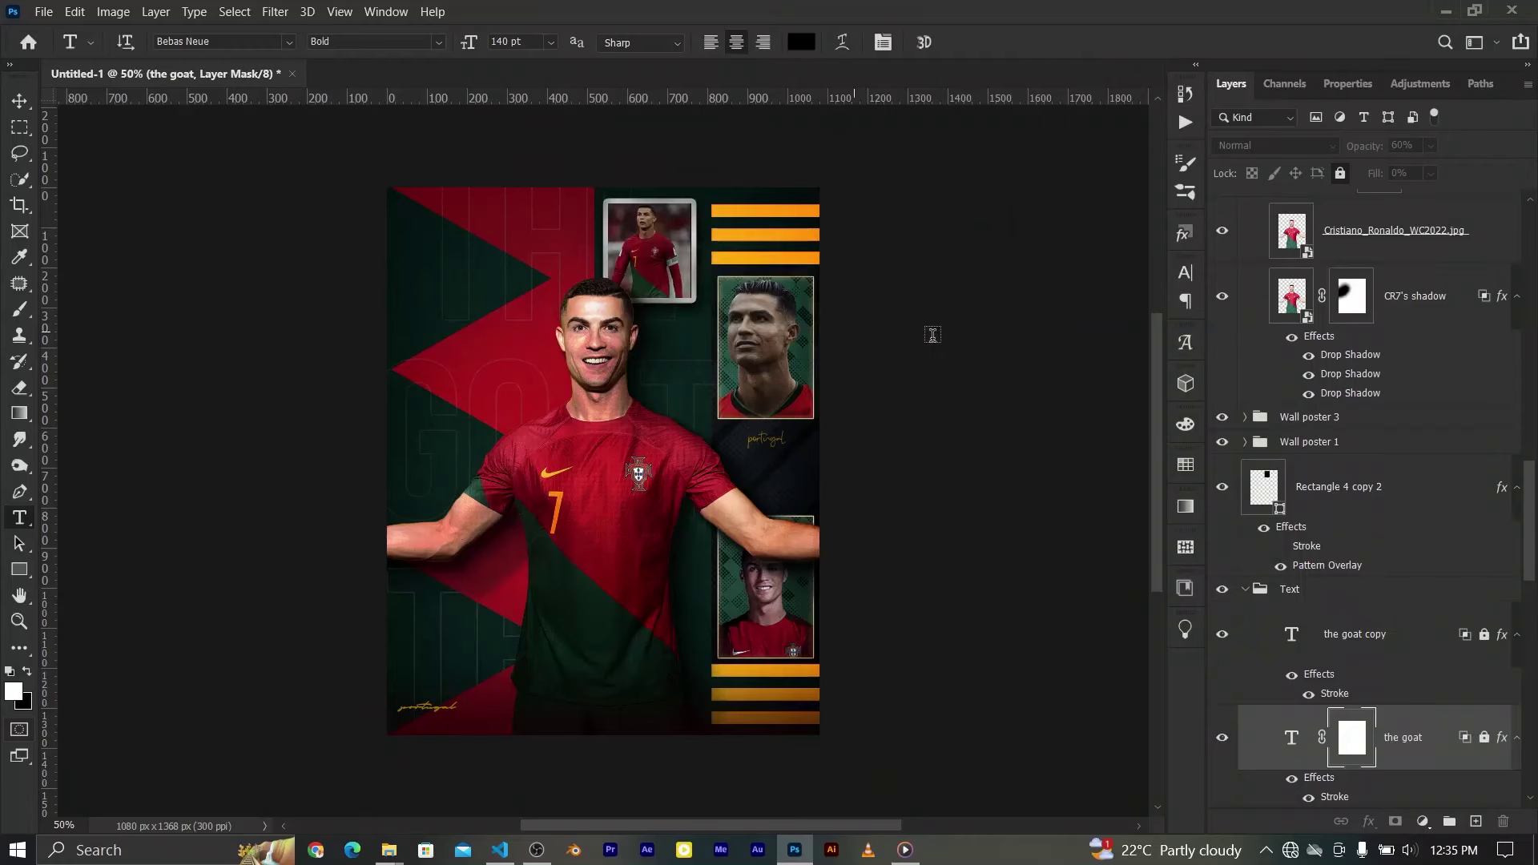
pyautogui.press('v')
pyautogui.click(1129, 309)
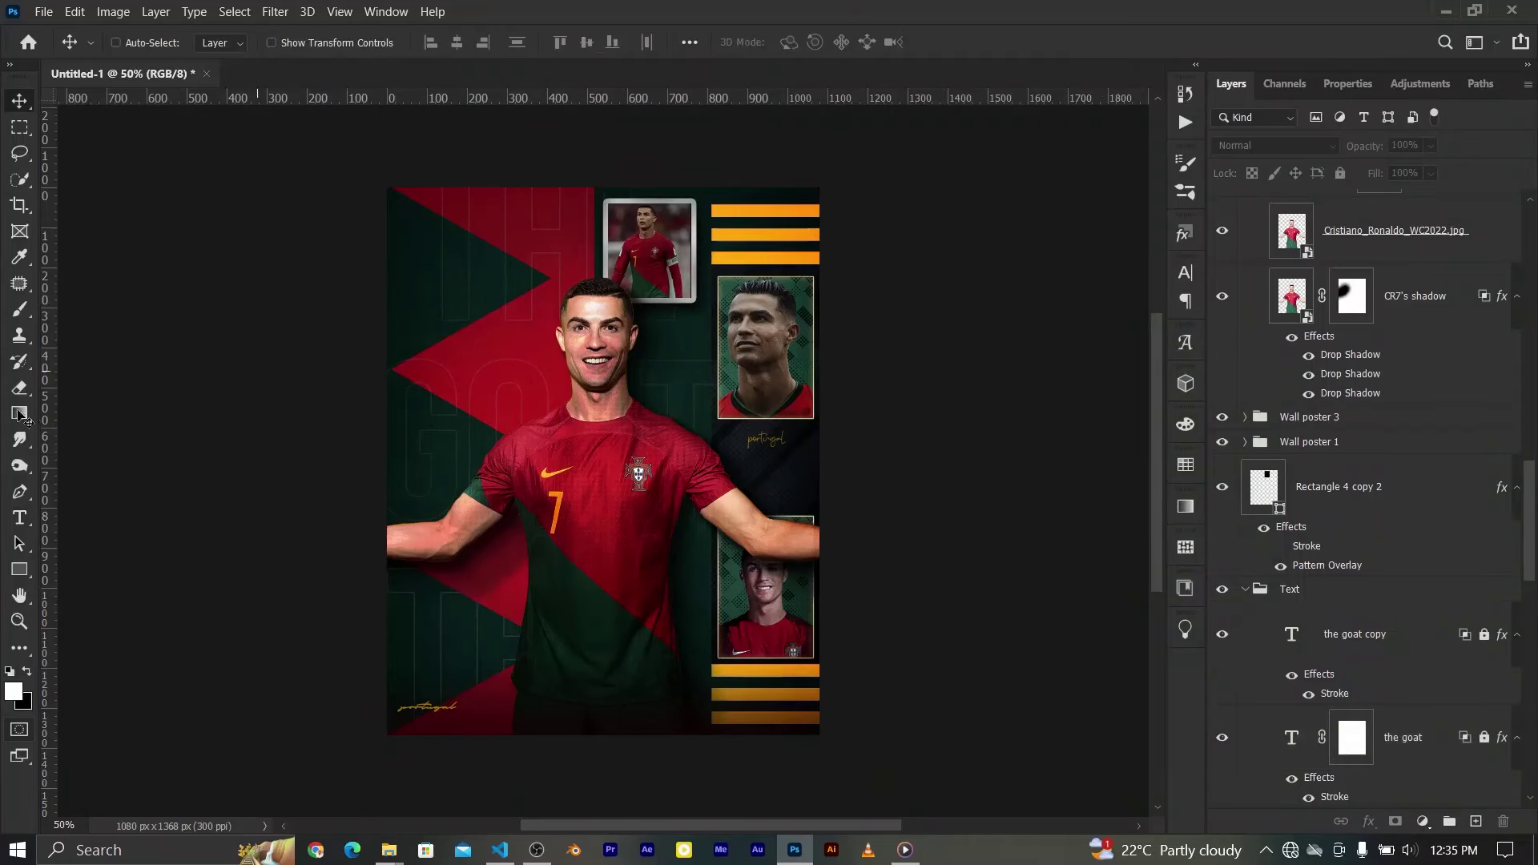
pyautogui.press('t')
pyautogui.scroll(5, 1121, 312)
pyautogui.scroll(2, 1518, 294)
pyautogui.hotkey('ctrl', '0')
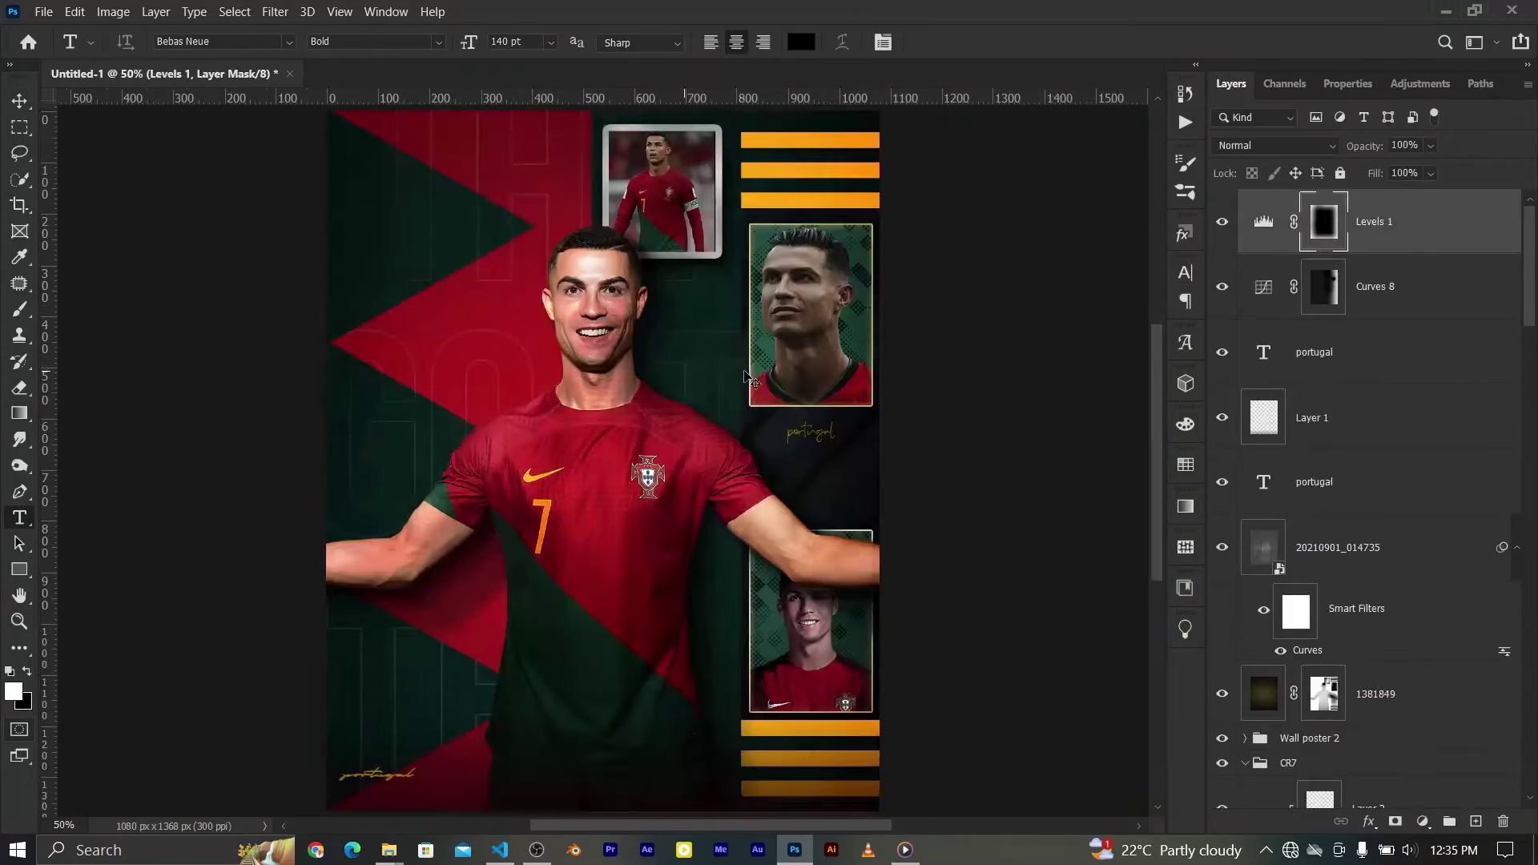
# Place the 900 text at the poster's top-left and scale it to about 85%
pyautogui.click(412, 211)
pyautogui.click(787, 334)
pyautogui.click(979, 248)
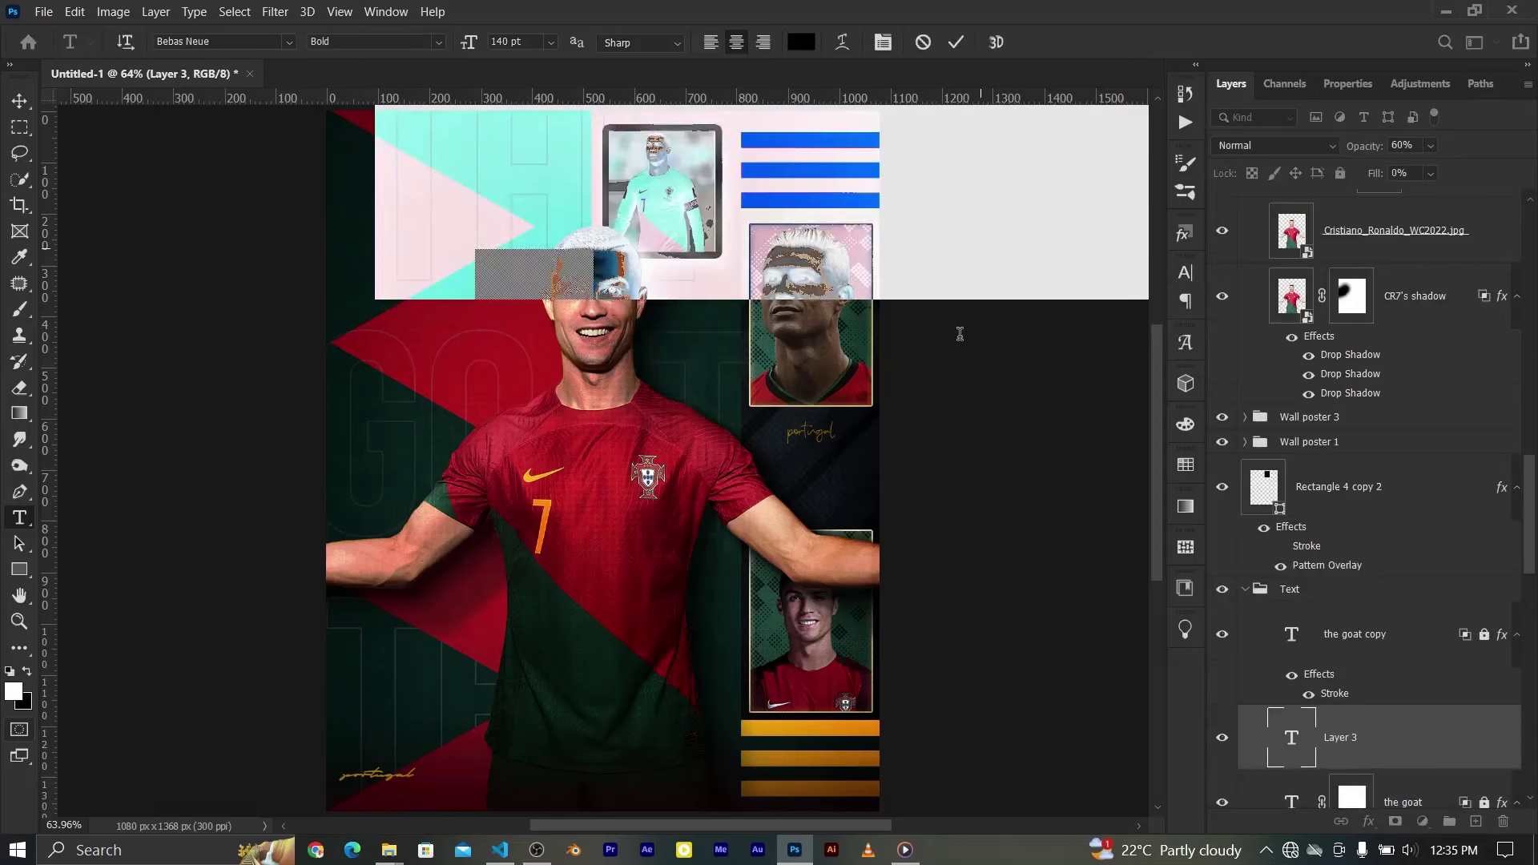
pyautogui.click(19, 100)
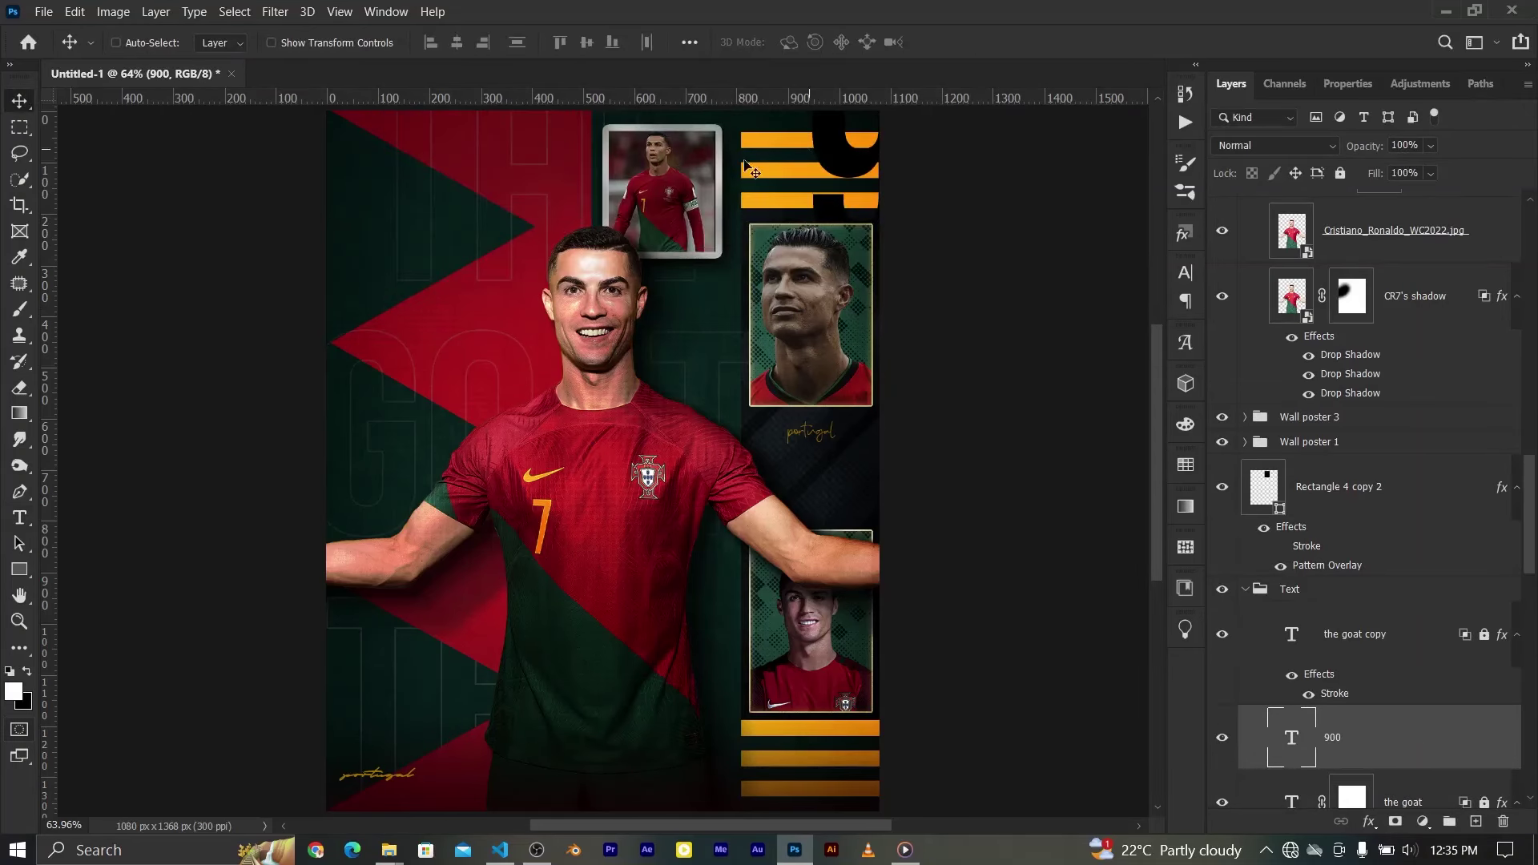
pyautogui.moveTo(851, 120); pyautogui.dragTo(369, 188)
pyautogui.hotkey('ctrl', '-')
pyautogui.hotkey('ctrl', 't')
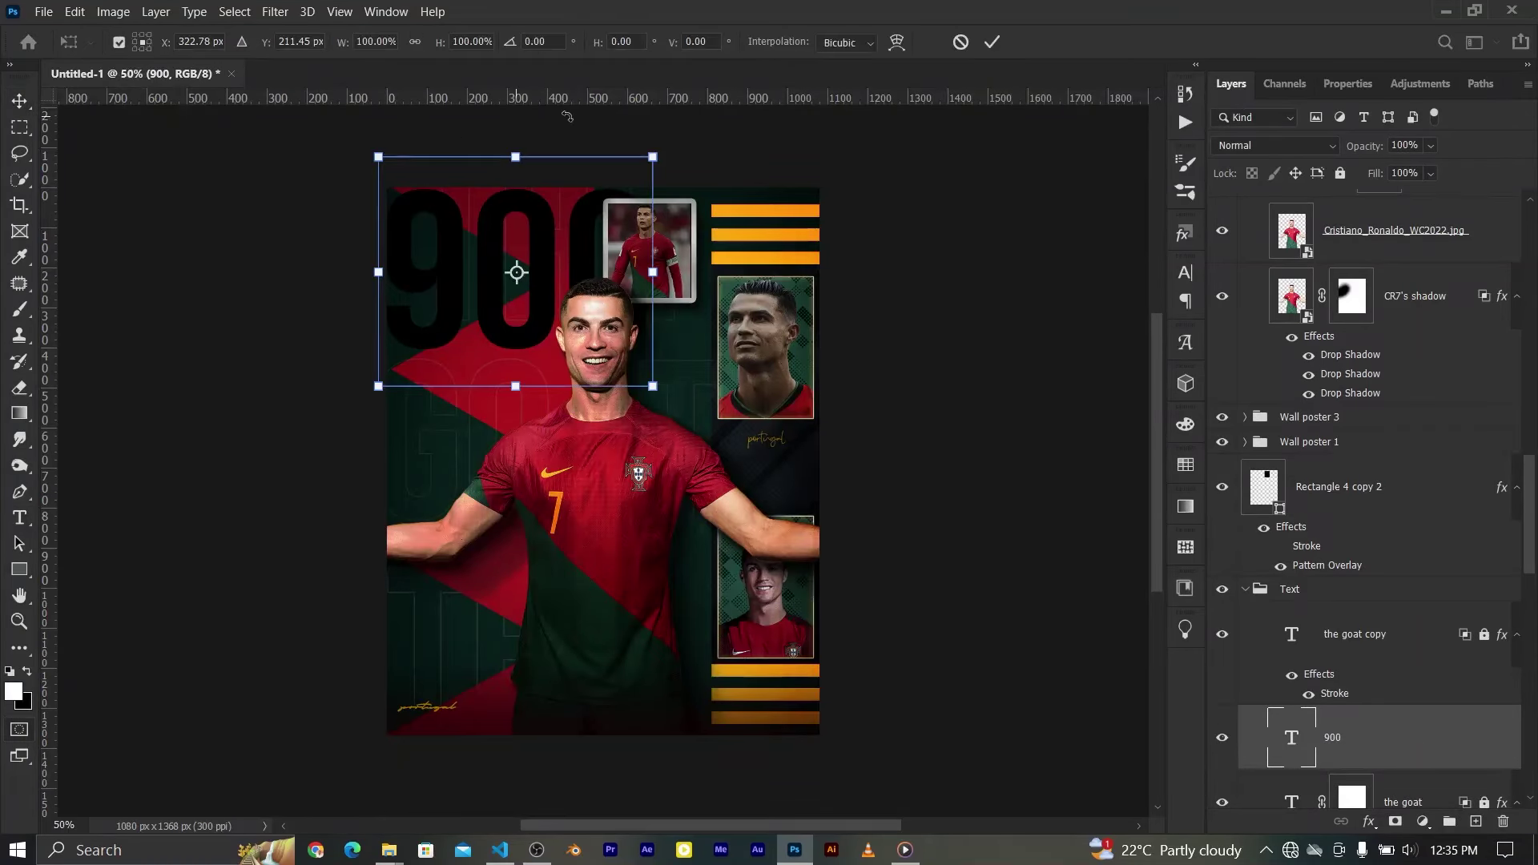
pyautogui.moveTo(655, 152); pyautogui.dragTo(637, 159)
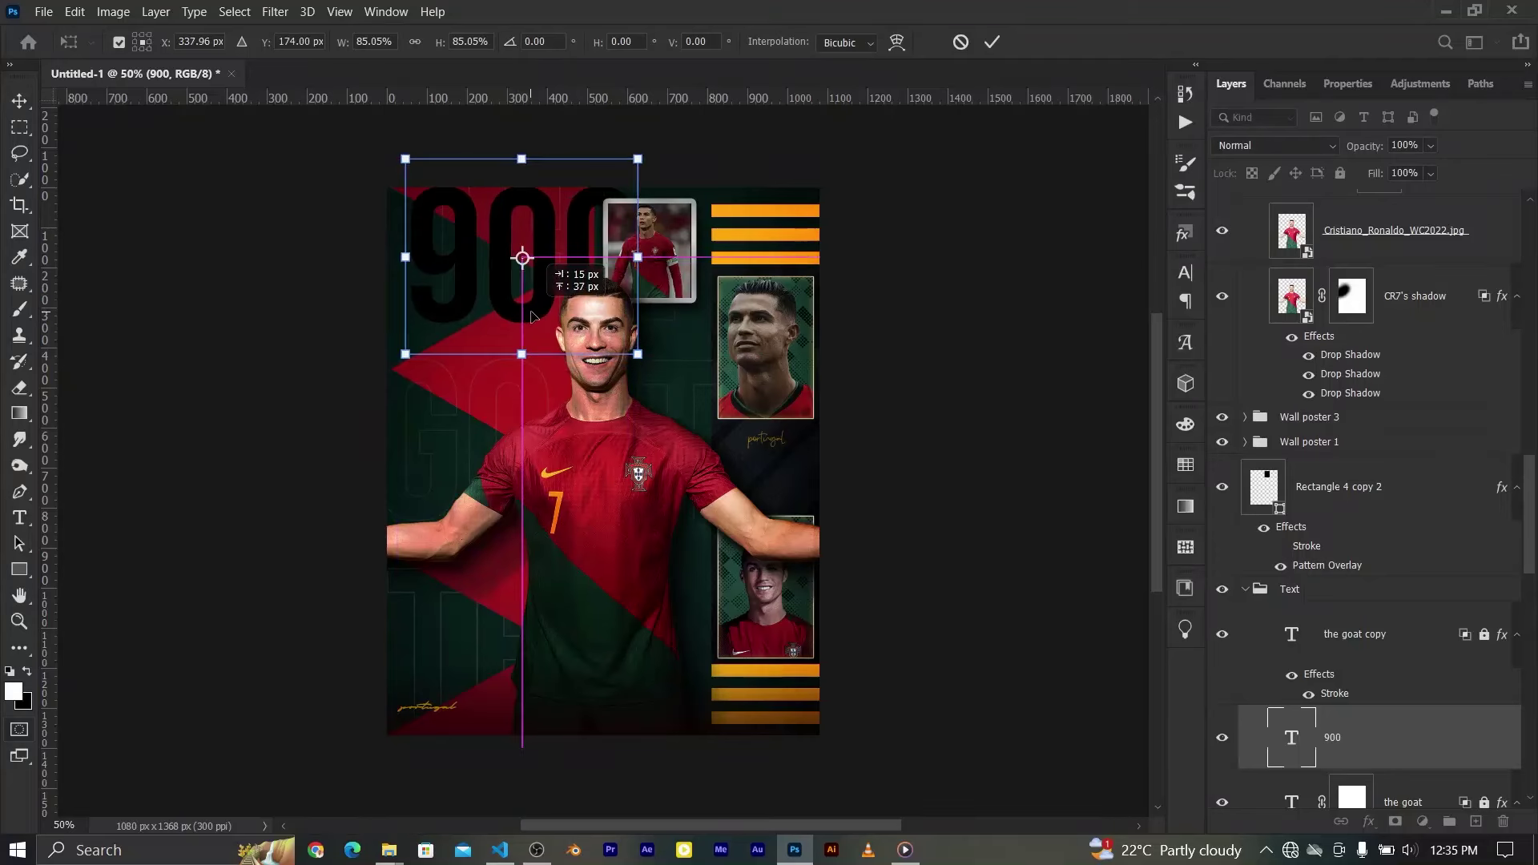
pyautogui.click(992, 40)
# Bring the 900 layer to the top, stack the digits vertically as 9/0/0, and shift them left
pyautogui.press('t')
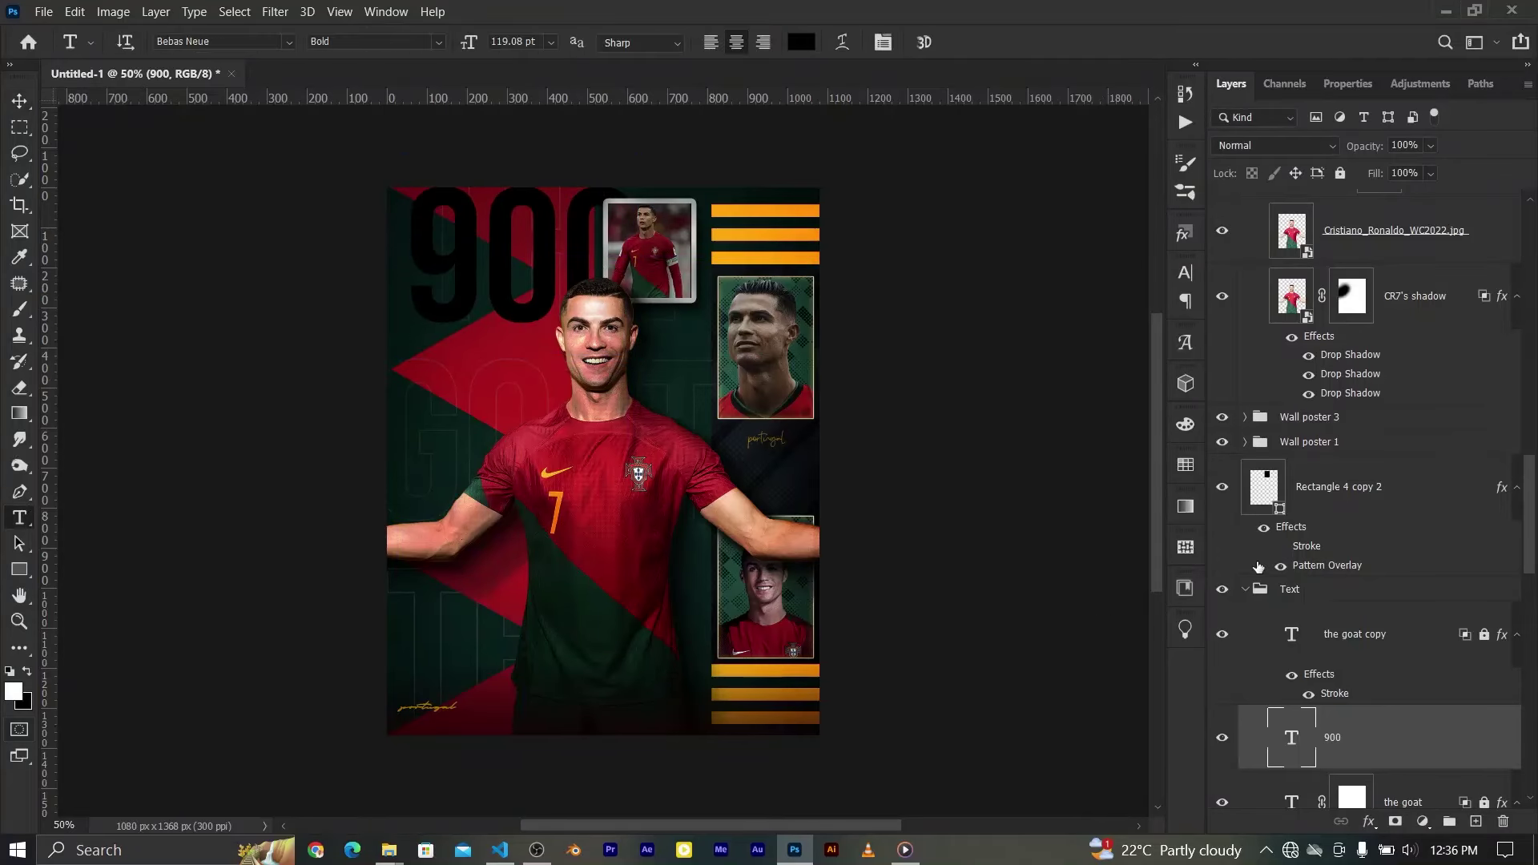
pyautogui.moveTo(1258, 566); pyautogui.dragTo(1259, 602)
pyautogui.hotkey('ctrl', 'shift', ']')
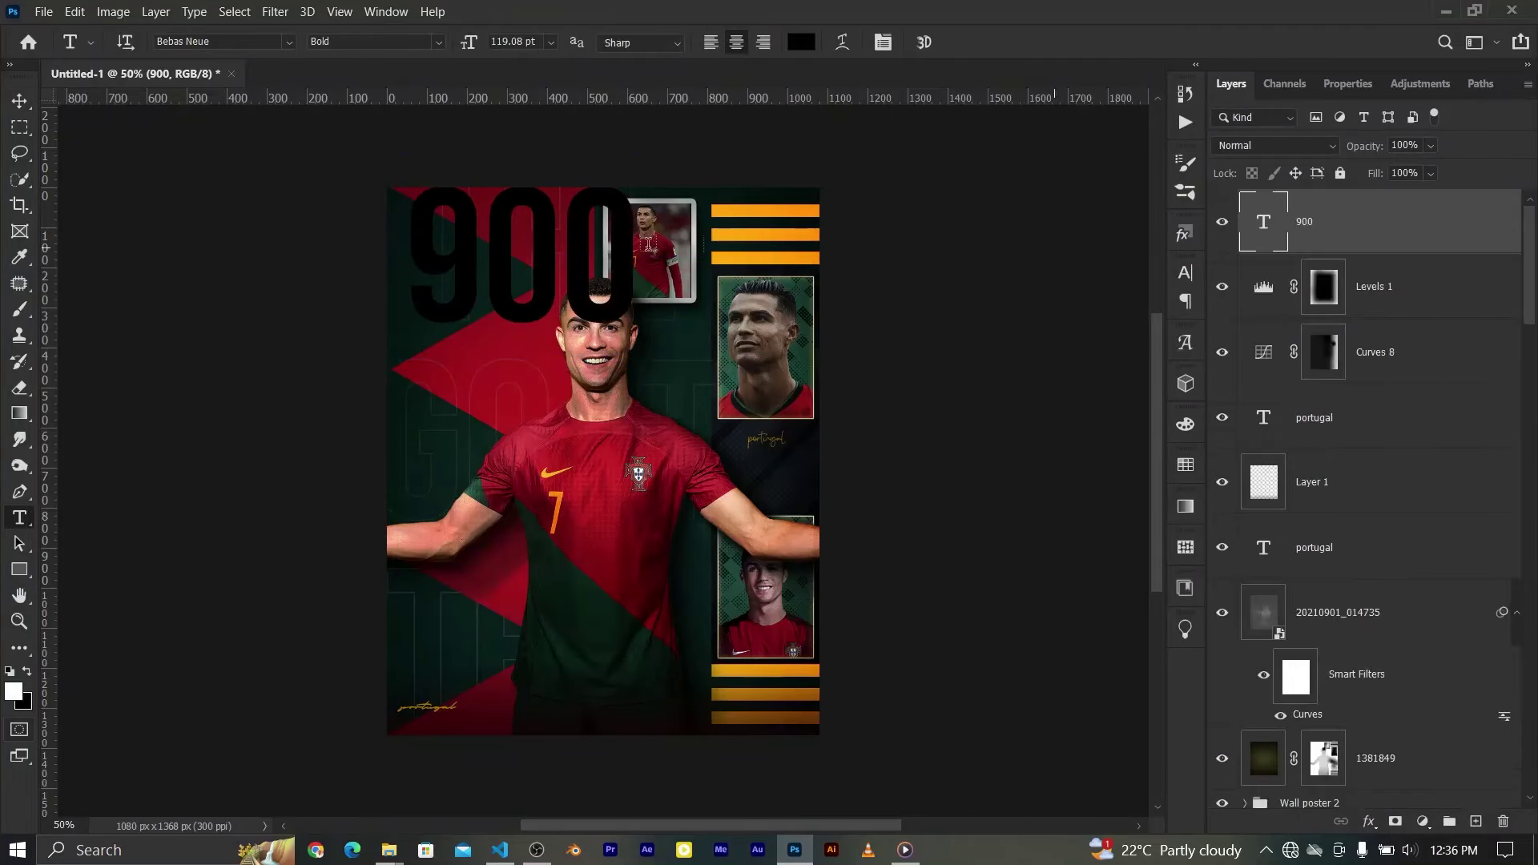
pyautogui.click(483, 256)
pyautogui.press('Return')
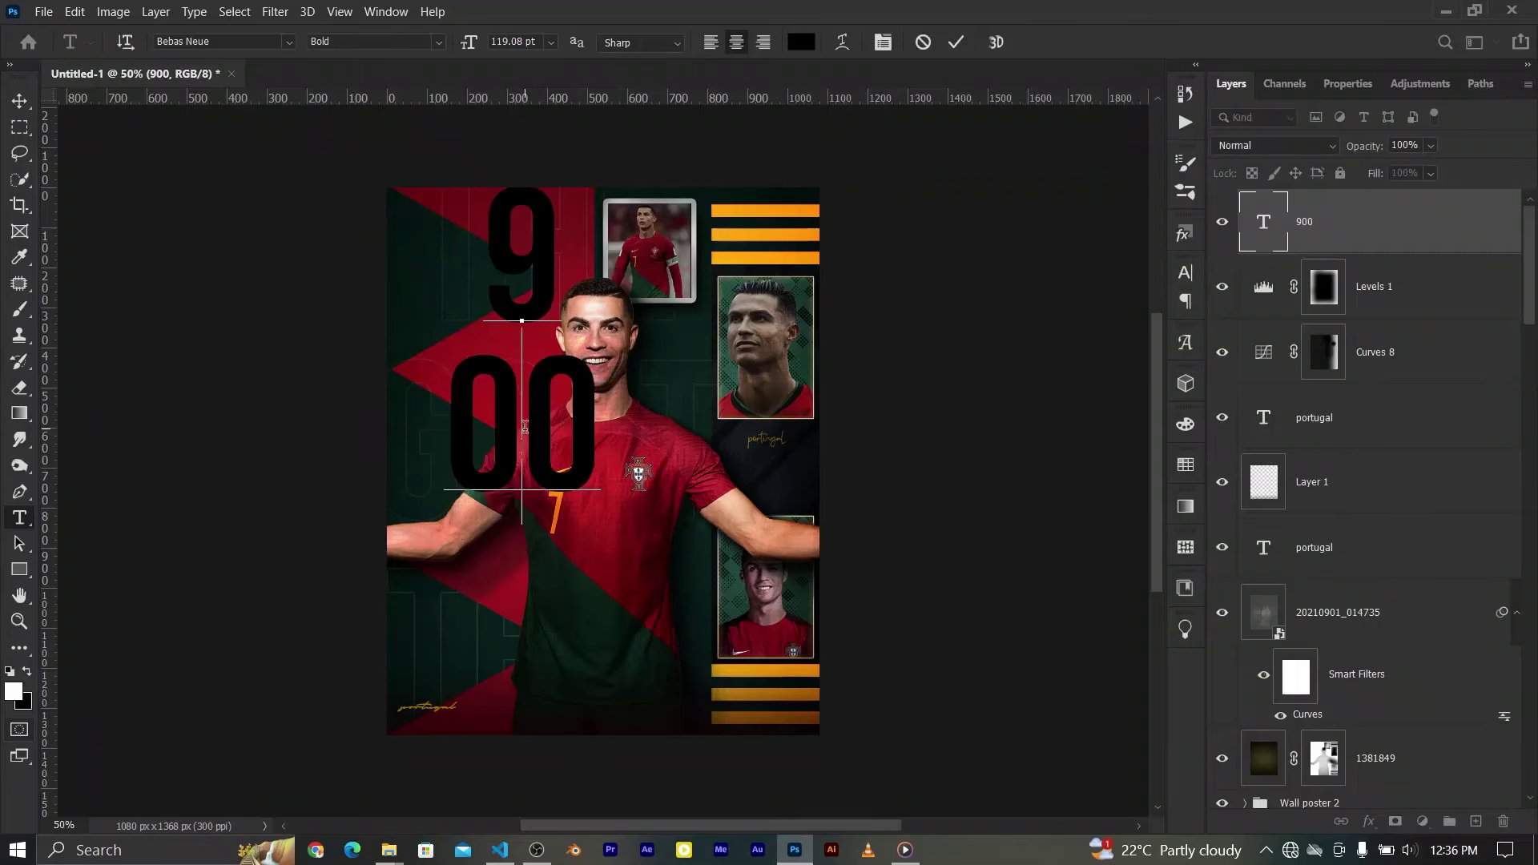
pyautogui.press('Return')
pyautogui.click(955, 42)
pyautogui.press('v')
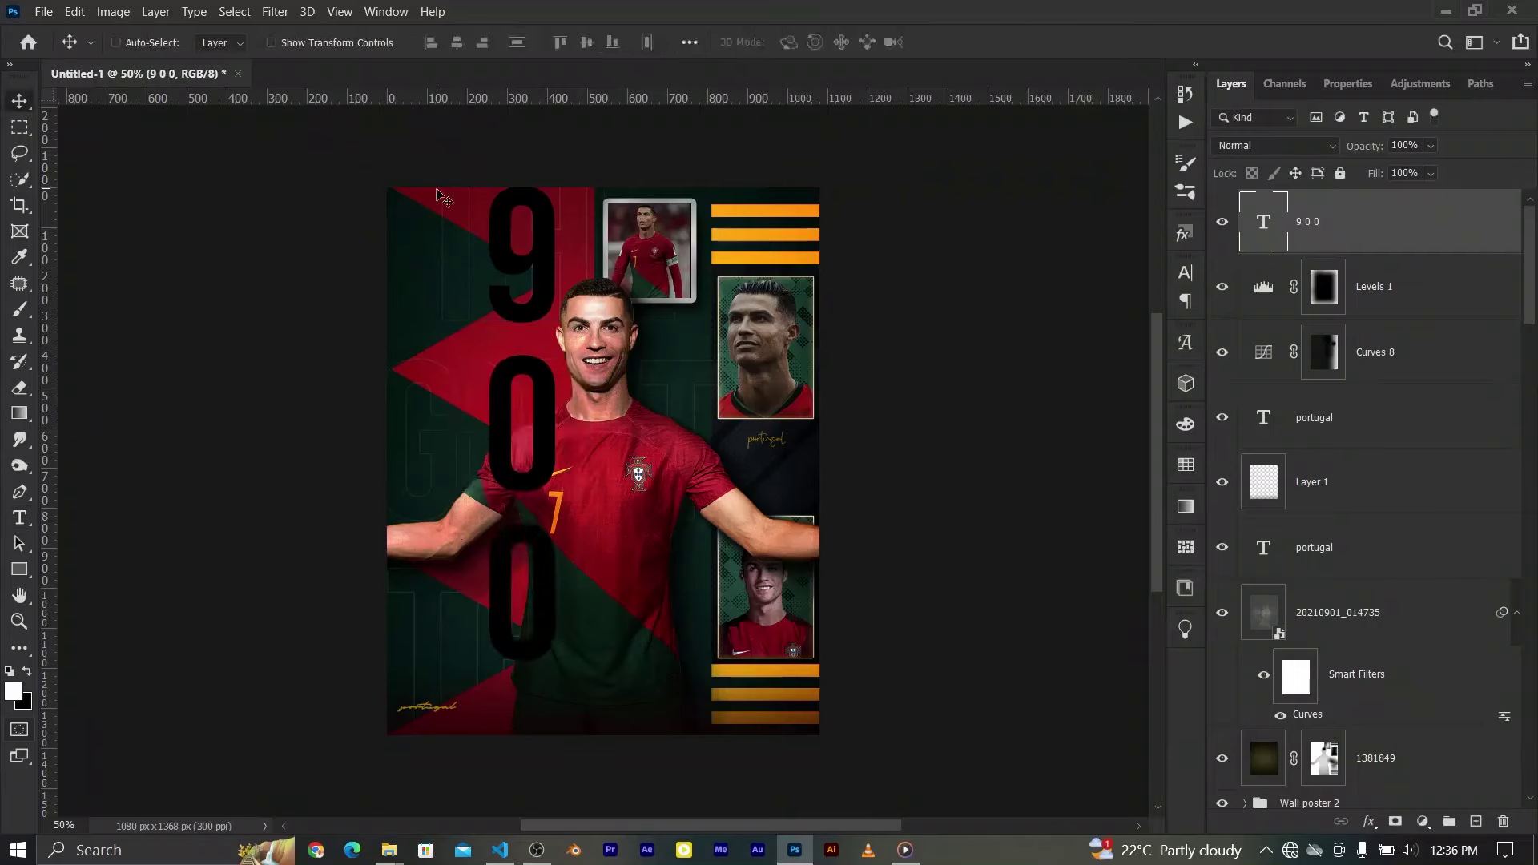
pyautogui.moveTo(529, 401); pyautogui.dragTo(469, 401)
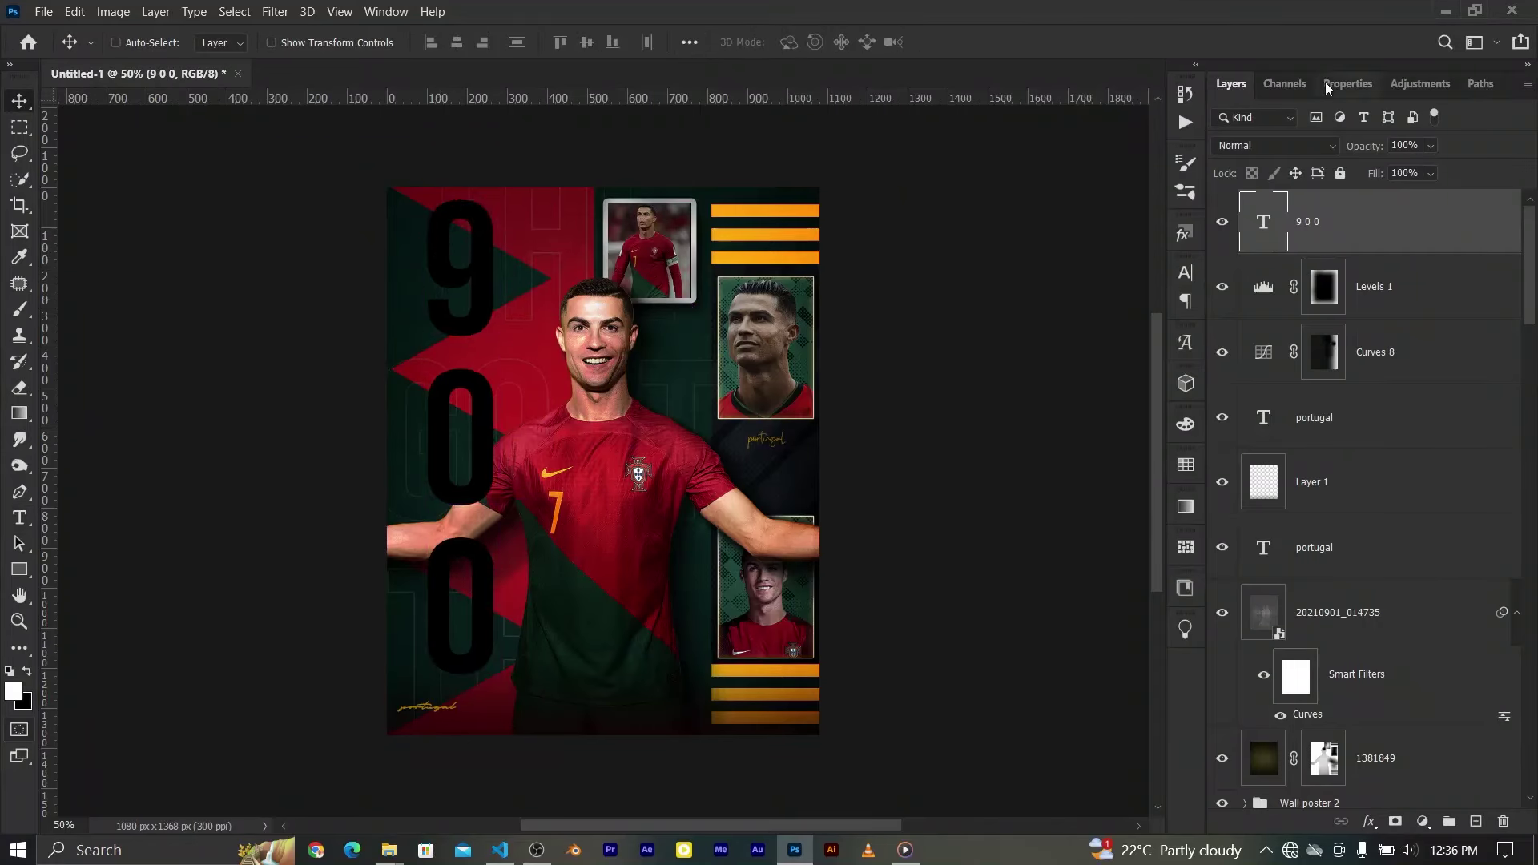
pyautogui.click(1347, 83)
# Add a Gradient Overlay to the 900 text and preview Nucly Gold presets like Simple and Liquid Gold
pyautogui.click(1230, 88)
pyautogui.click(1369, 821)
pyautogui.click(1394, 749)
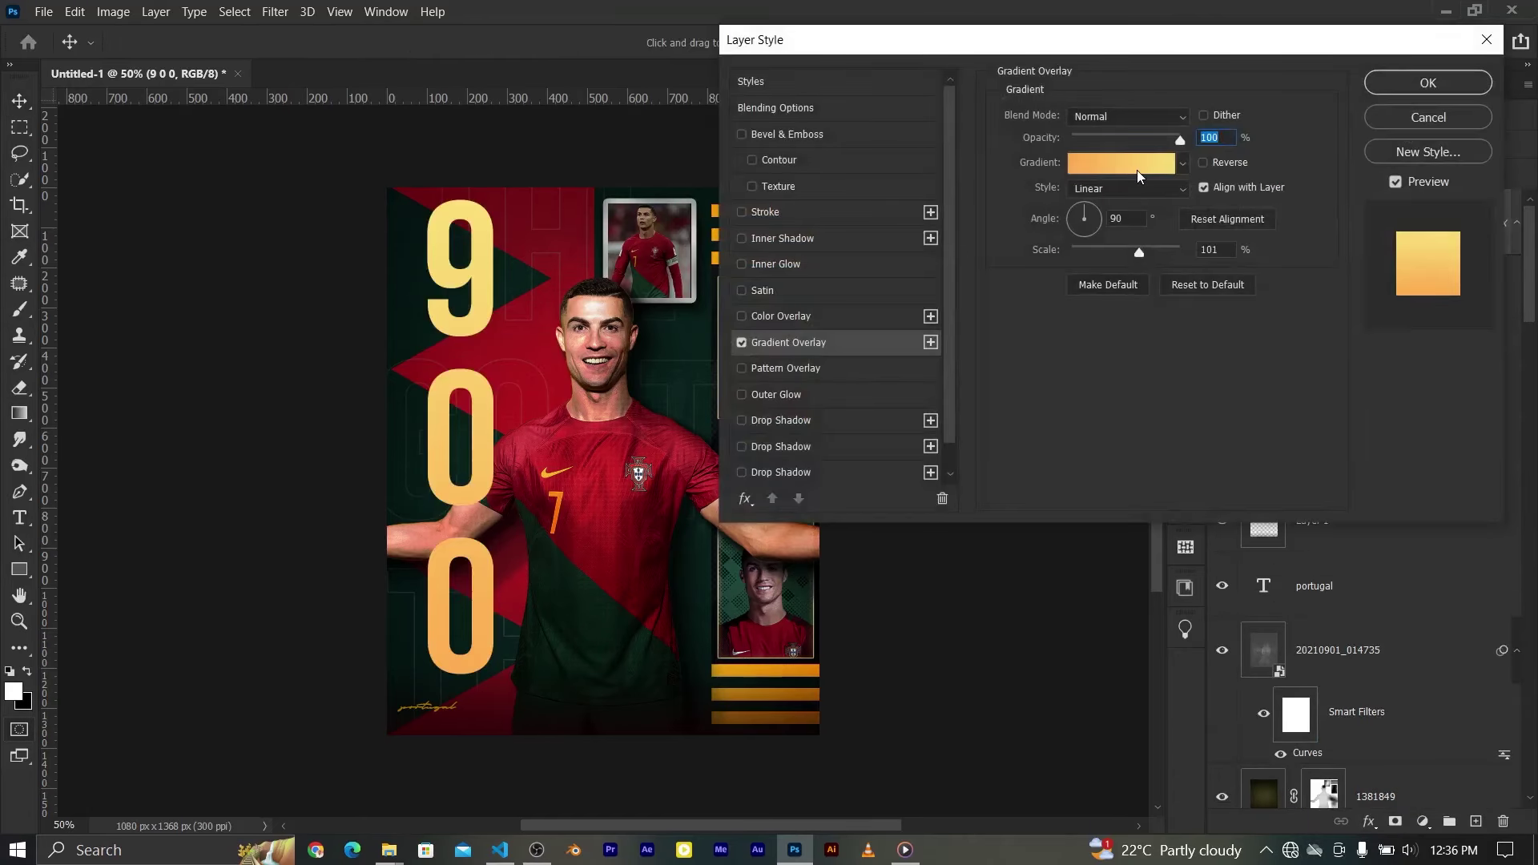
pyautogui.click(1133, 164)
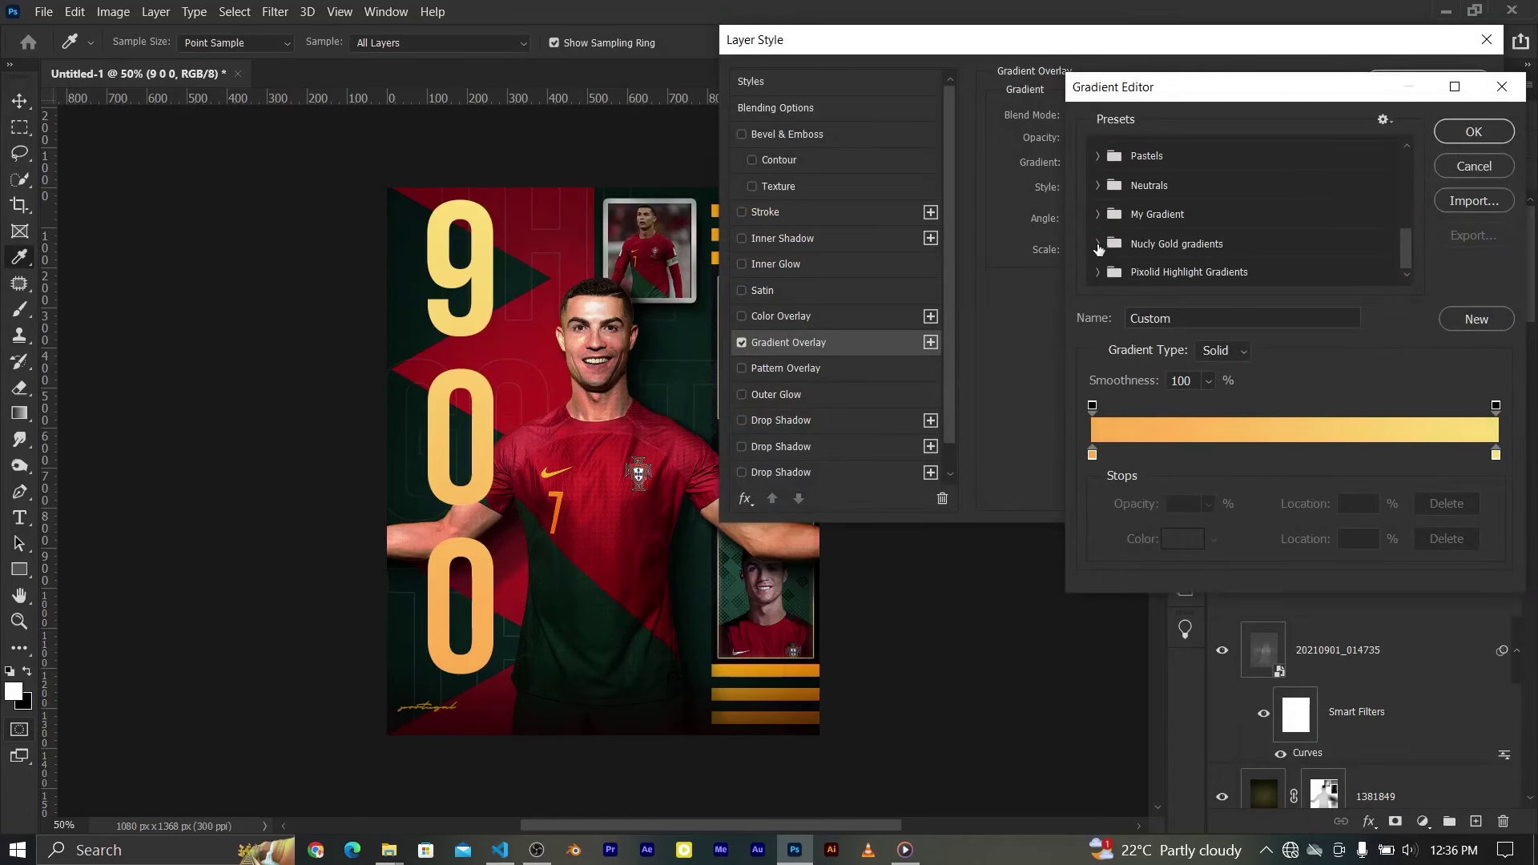
pyautogui.click(1097, 243)
pyautogui.click(1190, 274)
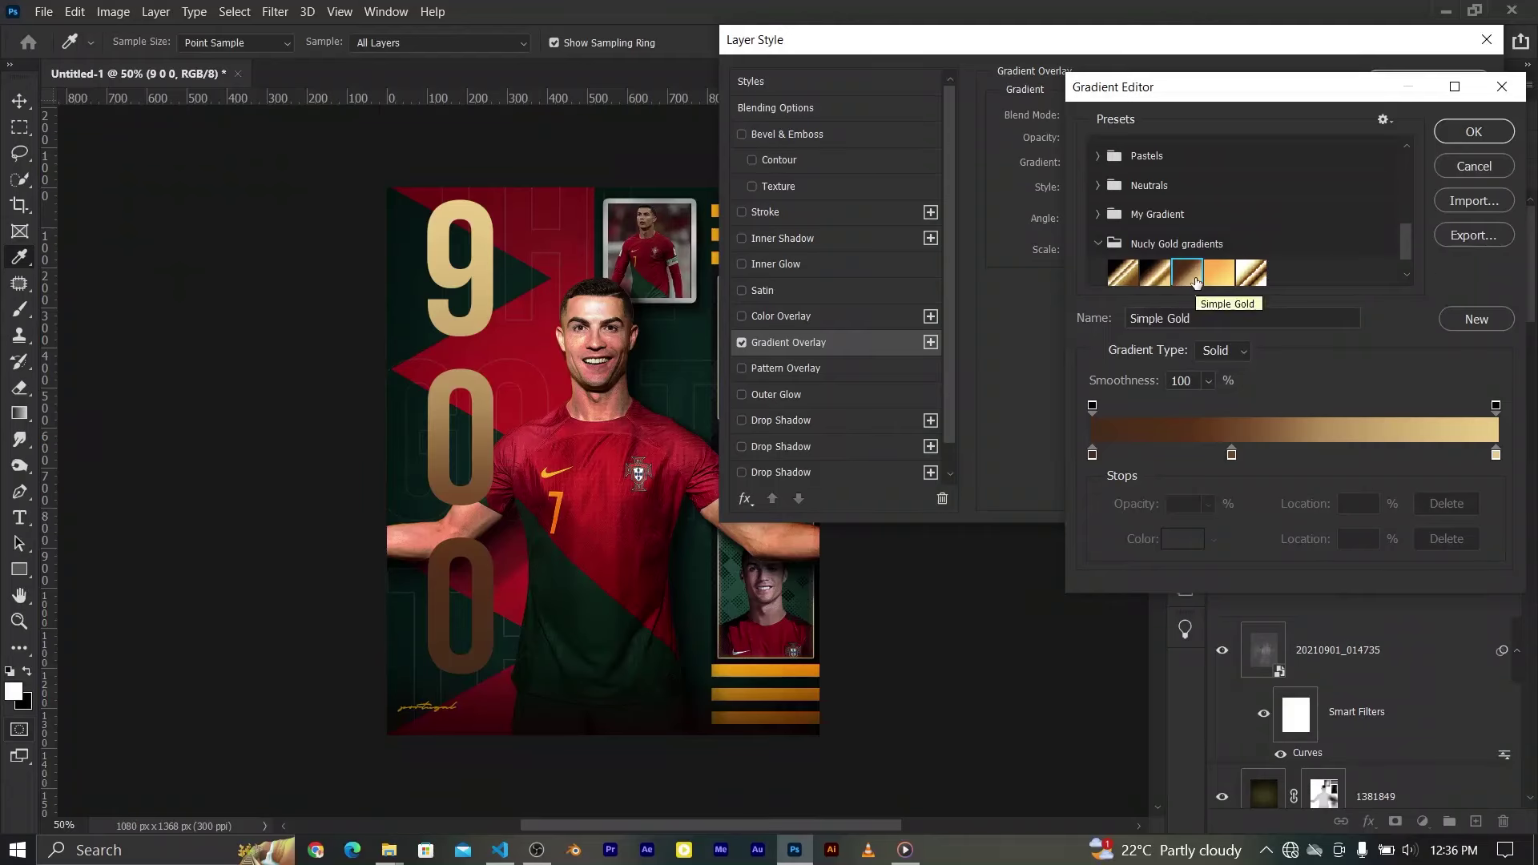
pyautogui.click(1250, 274)
pyautogui.click(1158, 276)
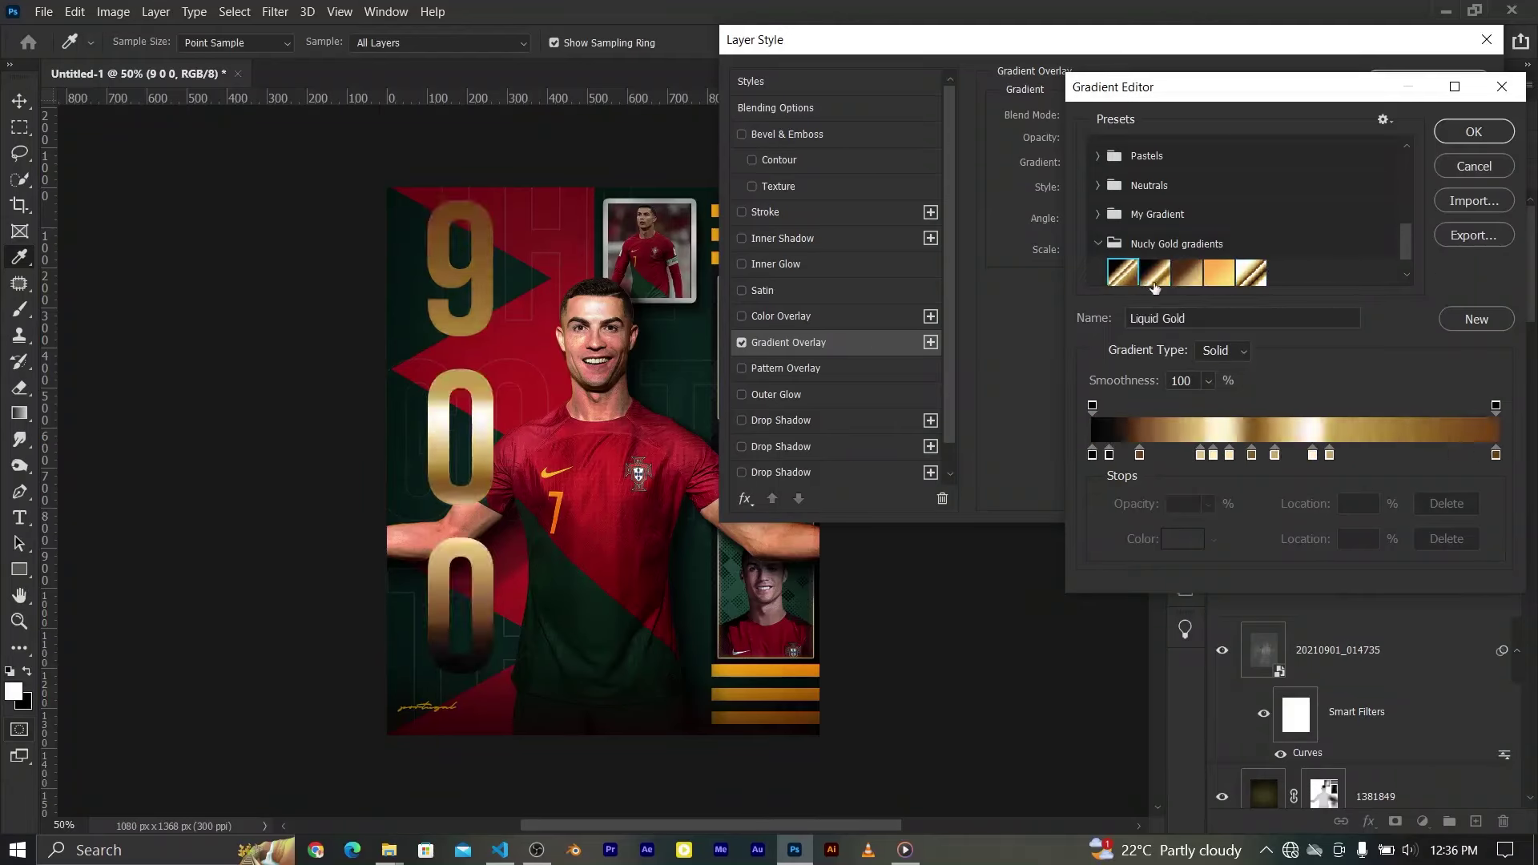
pyautogui.click(1198, 276)
pyautogui.click(1187, 276)
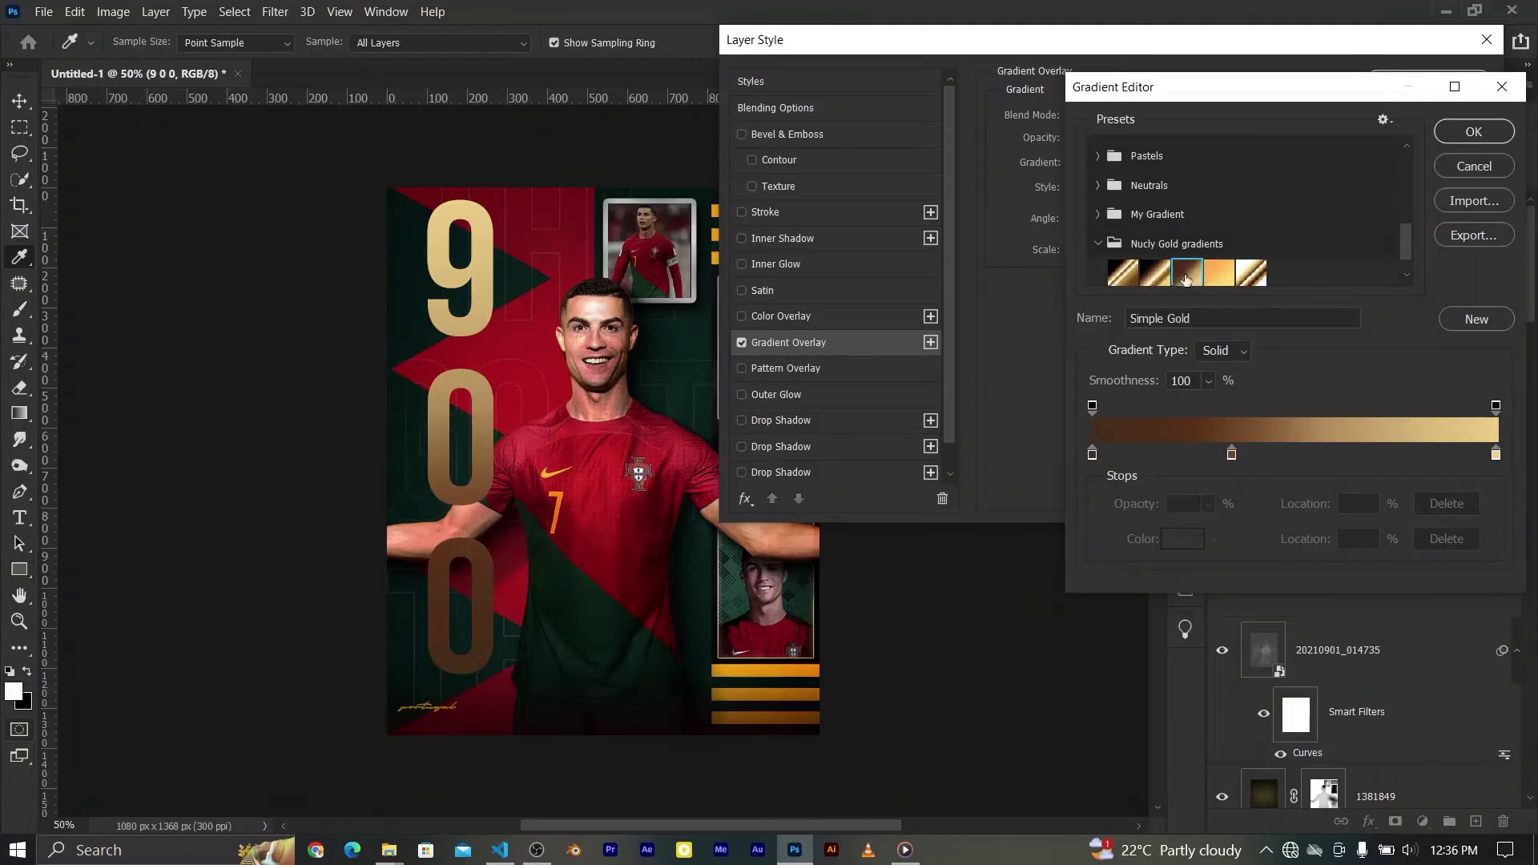
pyautogui.click(1475, 165)
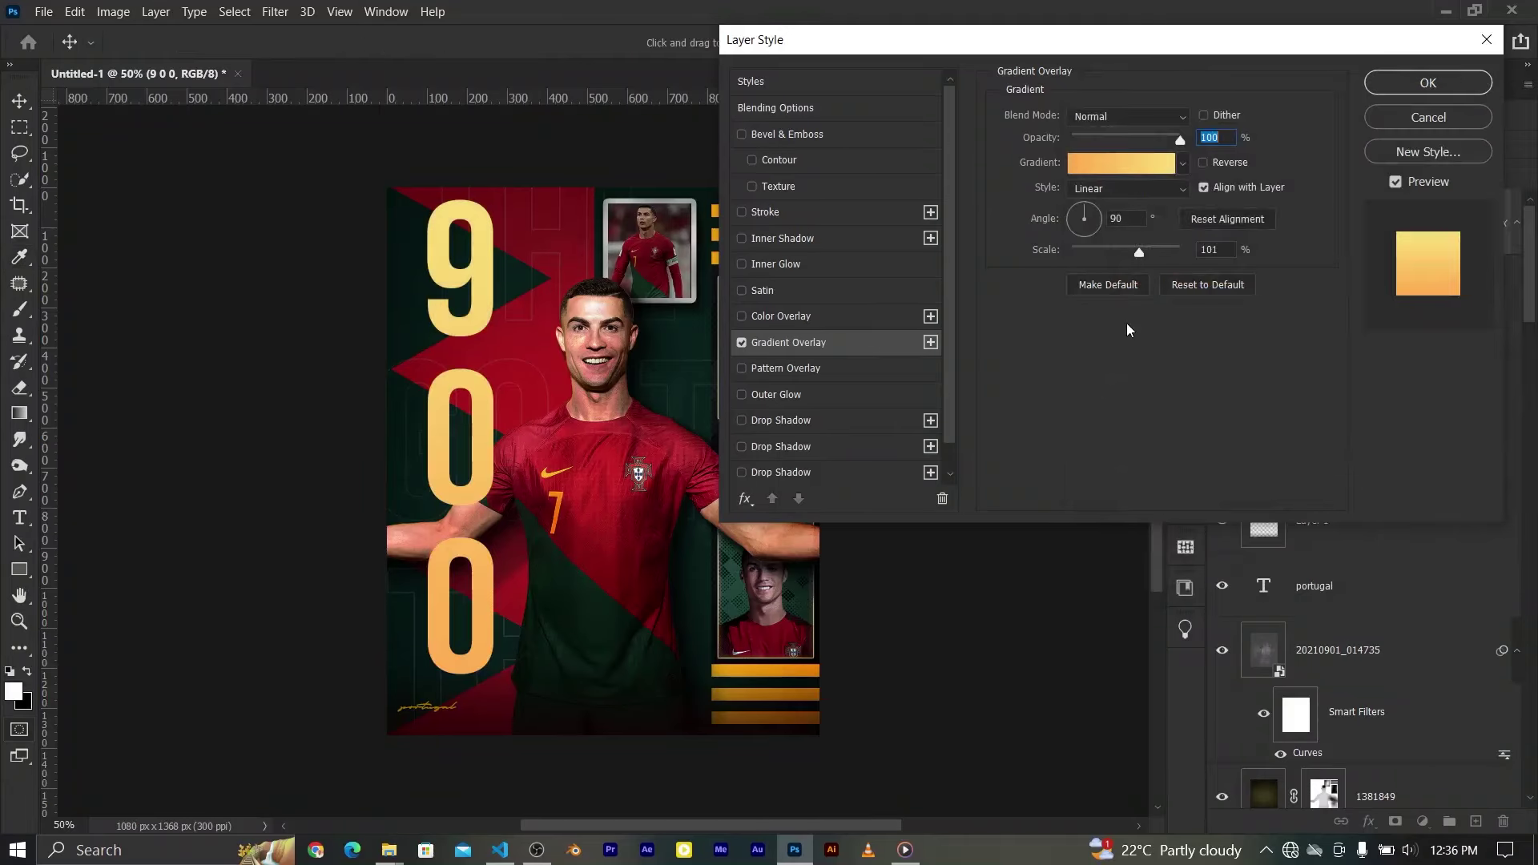
# Load the Simple Gold gradient and recolour its brown middle stop
pyautogui.click(1094, 164)
pyautogui.moveTo(1406, 168); pyautogui.dragTo(1406, 241)
pyautogui.click(1098, 243)
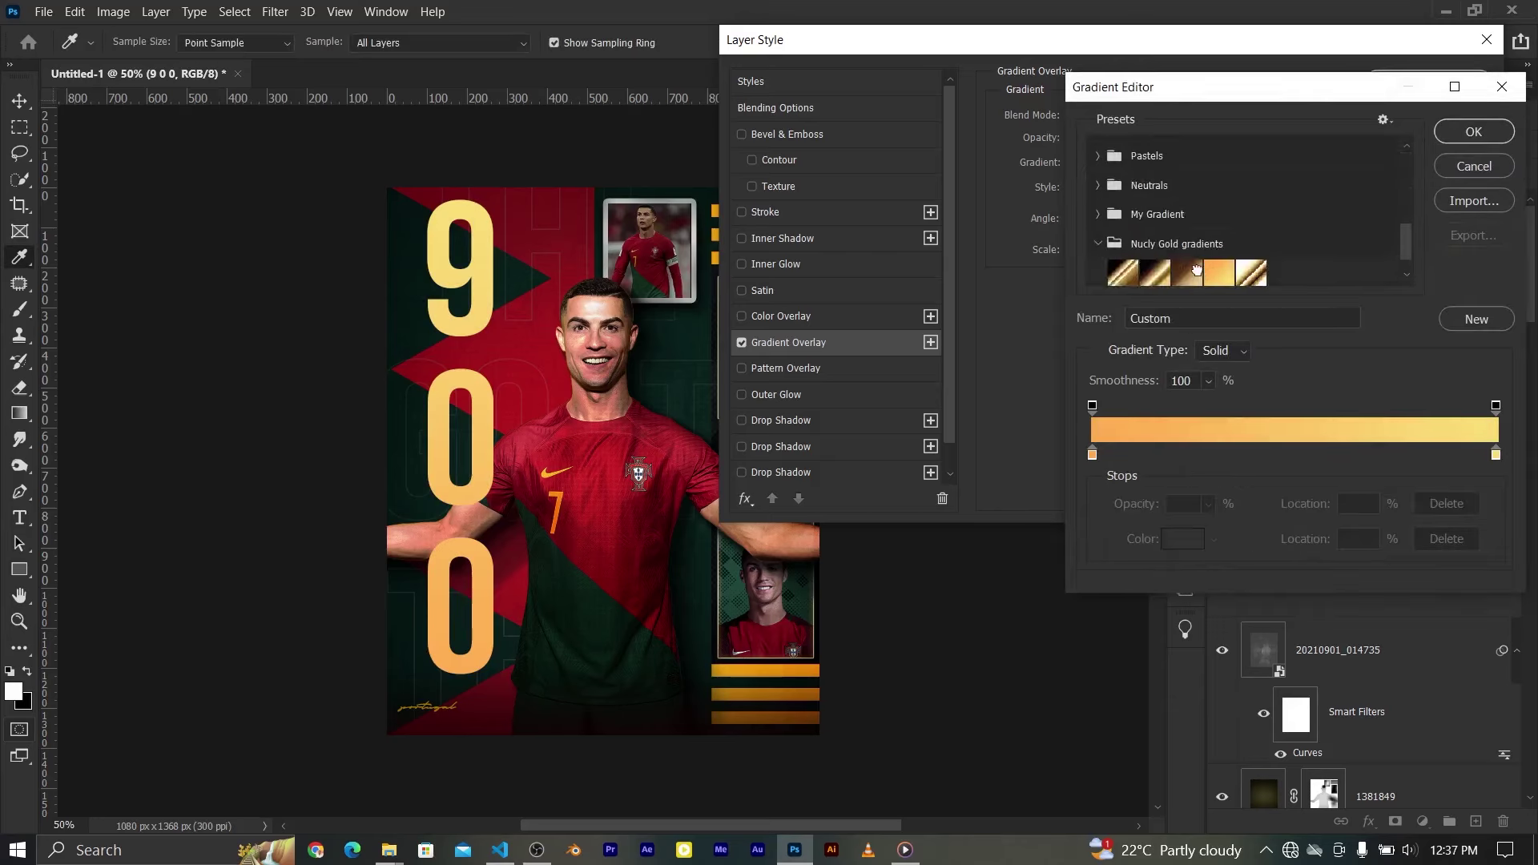
pyautogui.click(1188, 273)
pyautogui.click(1232, 455)
pyautogui.click(1184, 538)
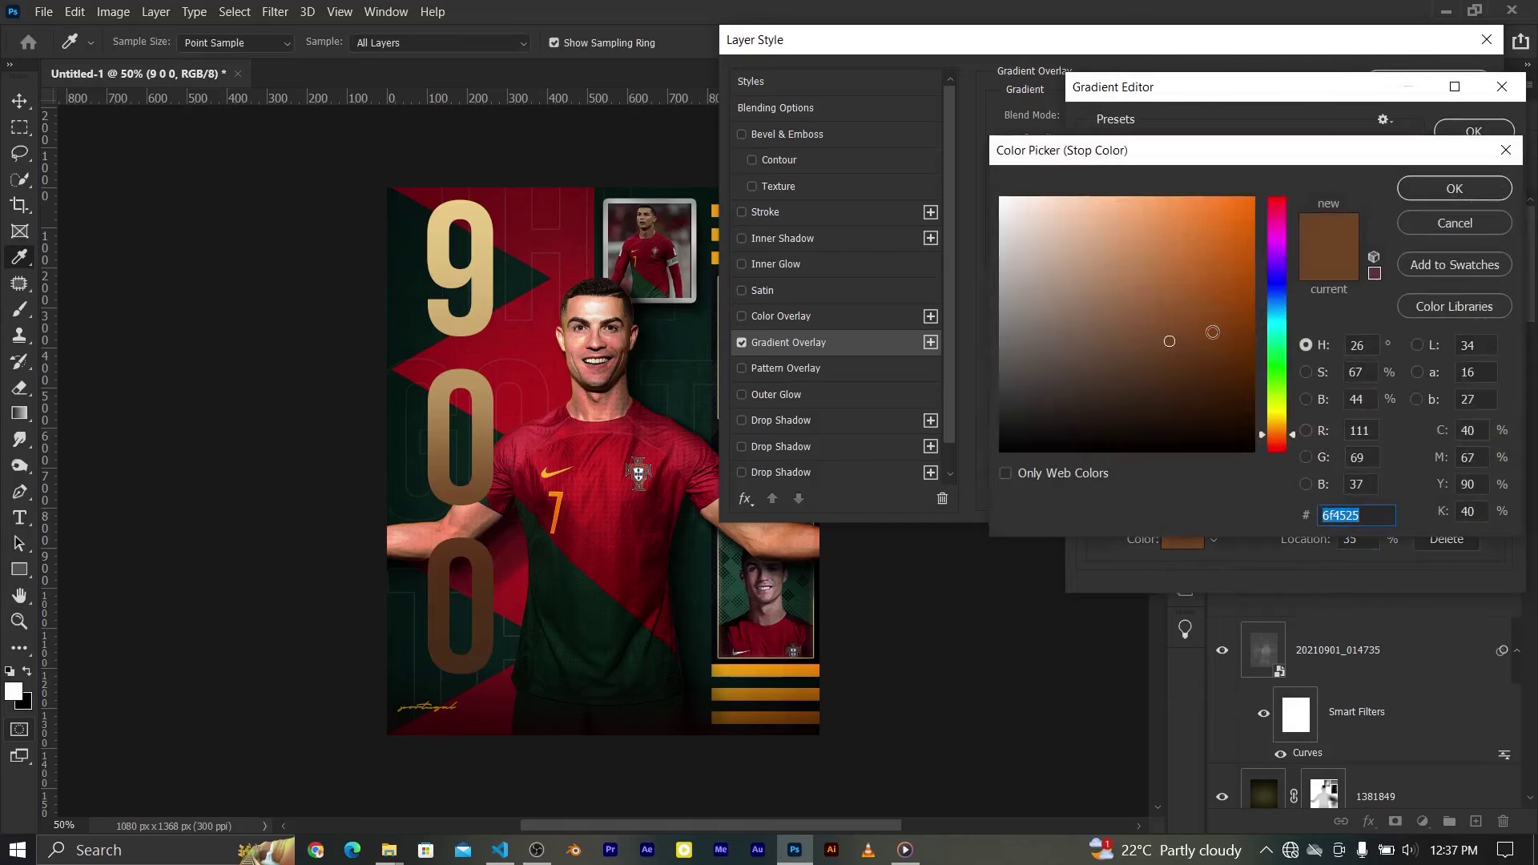
pyautogui.click(1188, 337)
pyautogui.click(1426, 185)
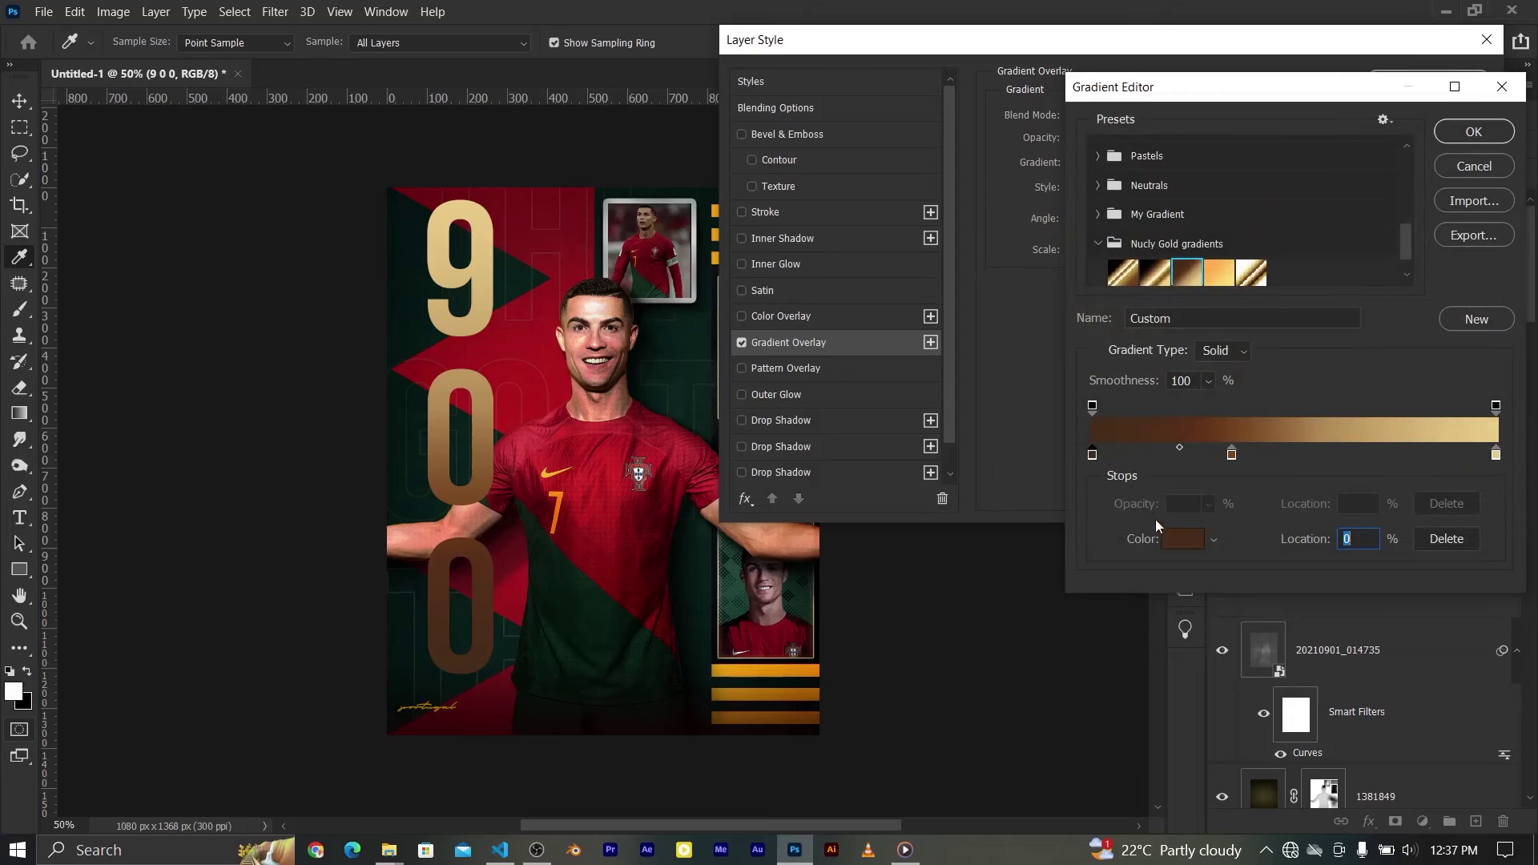
# Make the darkest stop deep brown, move a stop to 36%, and apply the gradient overlay
pyautogui.click(1181, 539)
pyautogui.click(512, 490)
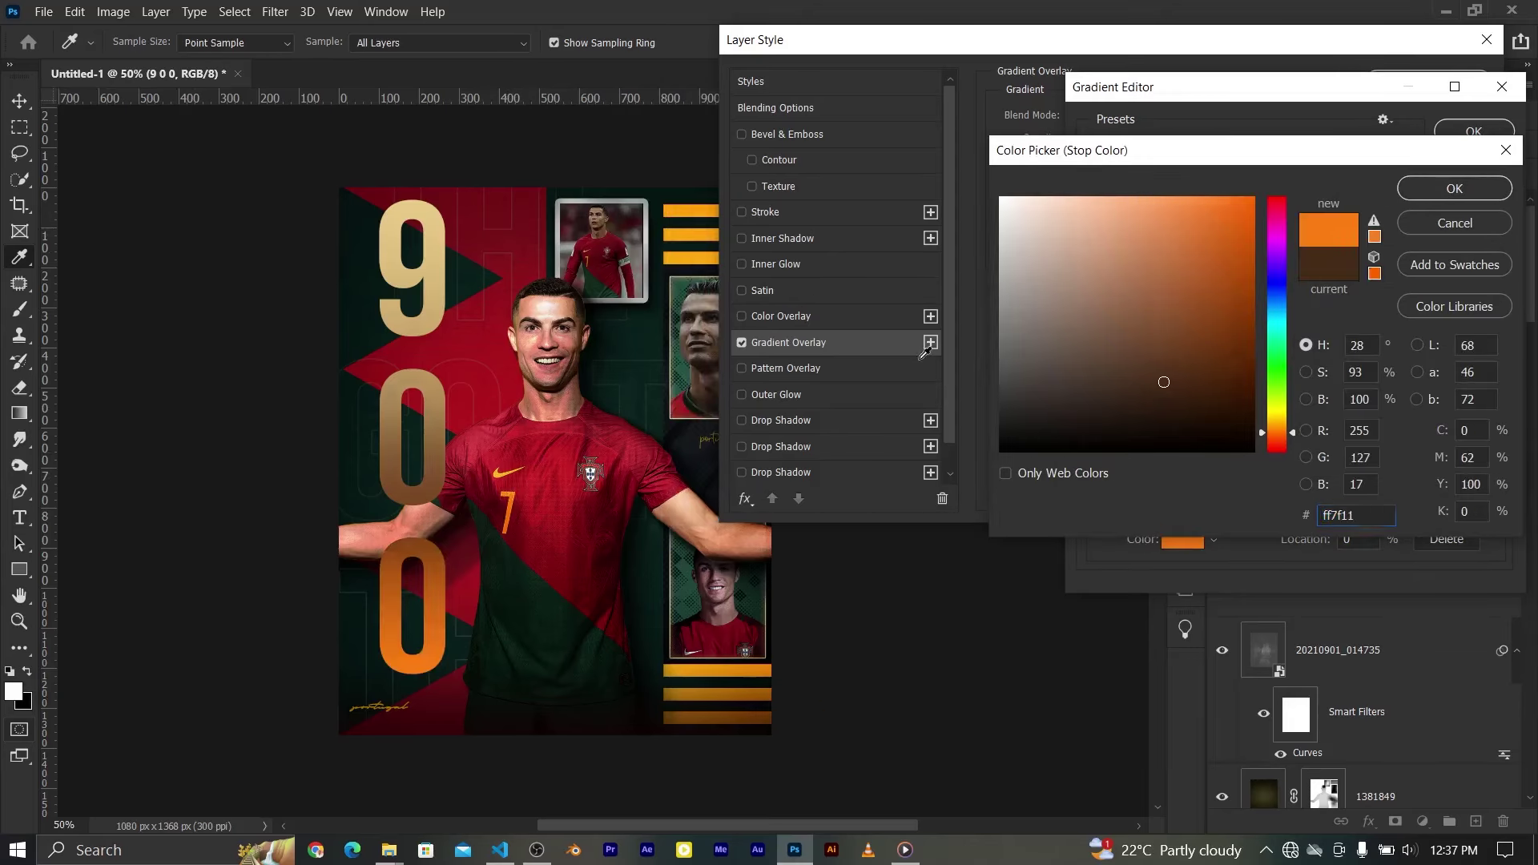
pyautogui.moveTo(1242, 317); pyautogui.dragTo(1246, 382)
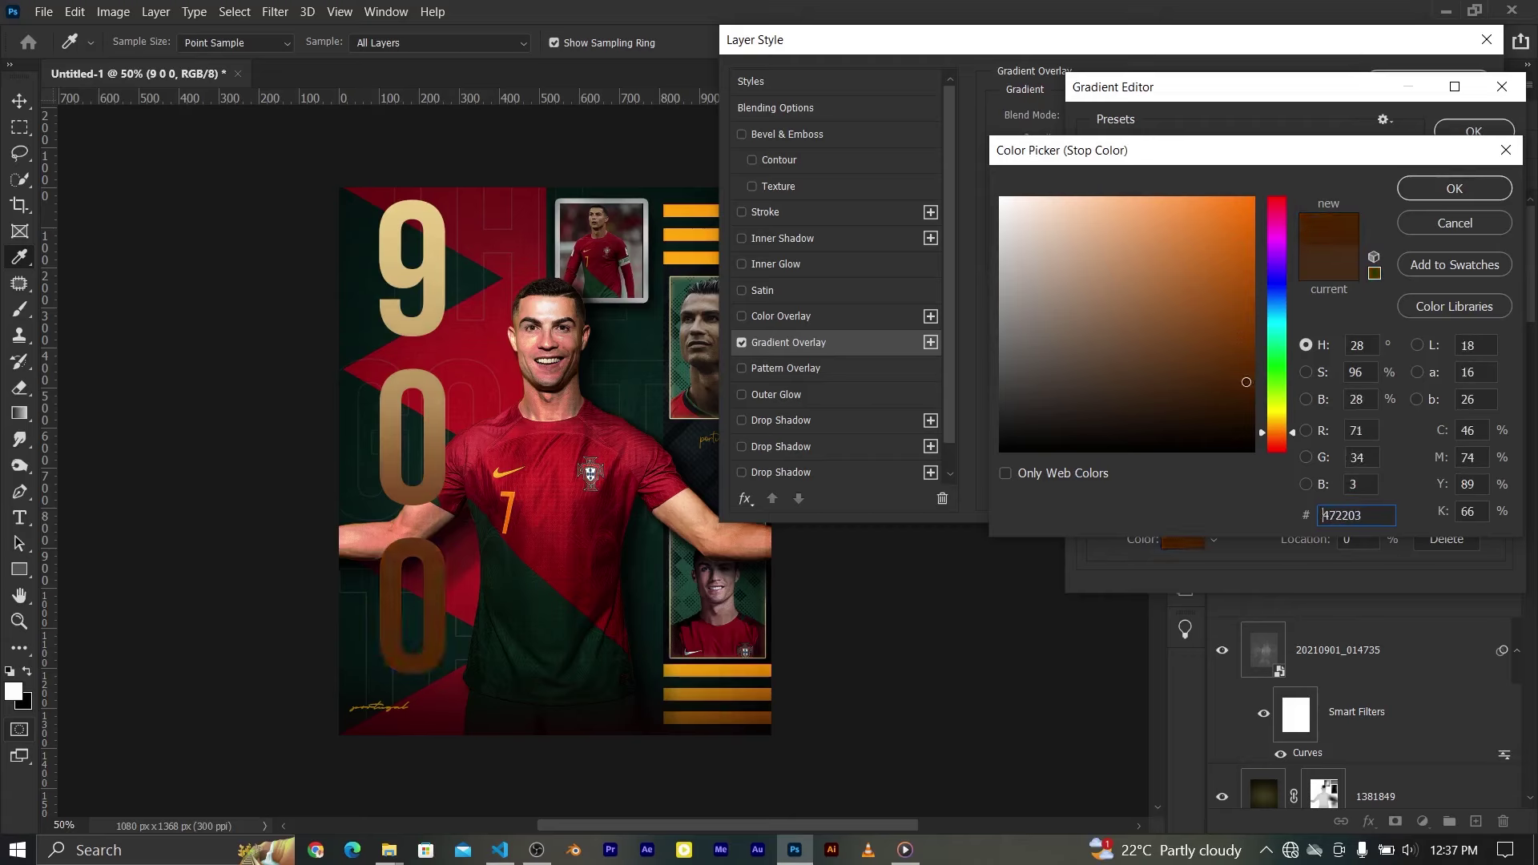
pyautogui.click(1455, 189)
pyautogui.click(1244, 456)
pyautogui.moveTo(1244, 455); pyautogui.dragTo(1378, 448)
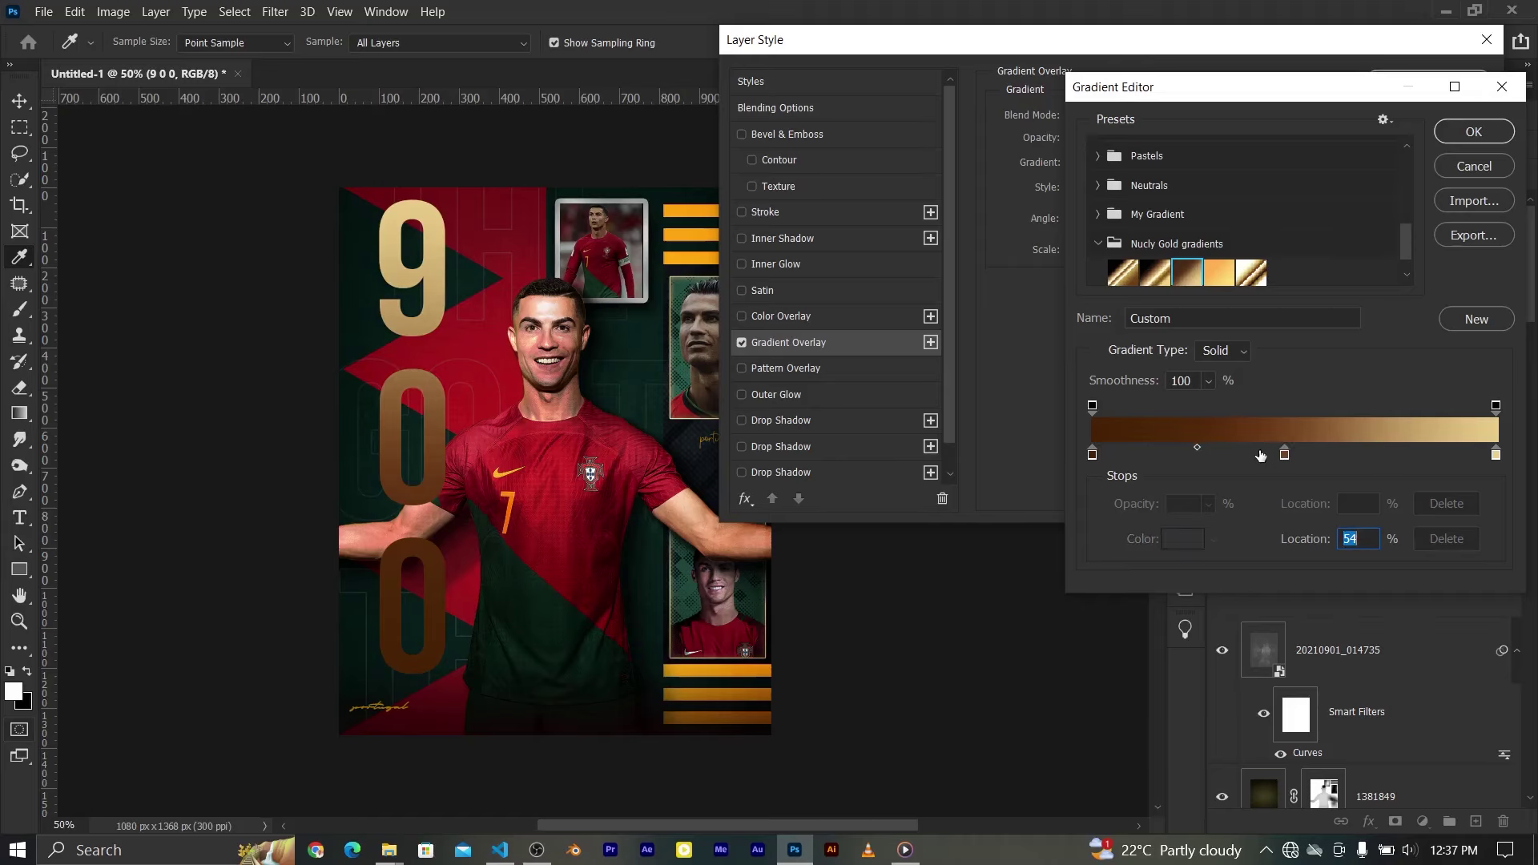
pyautogui.moveTo(1282, 455); pyautogui.dragTo(1238, 455)
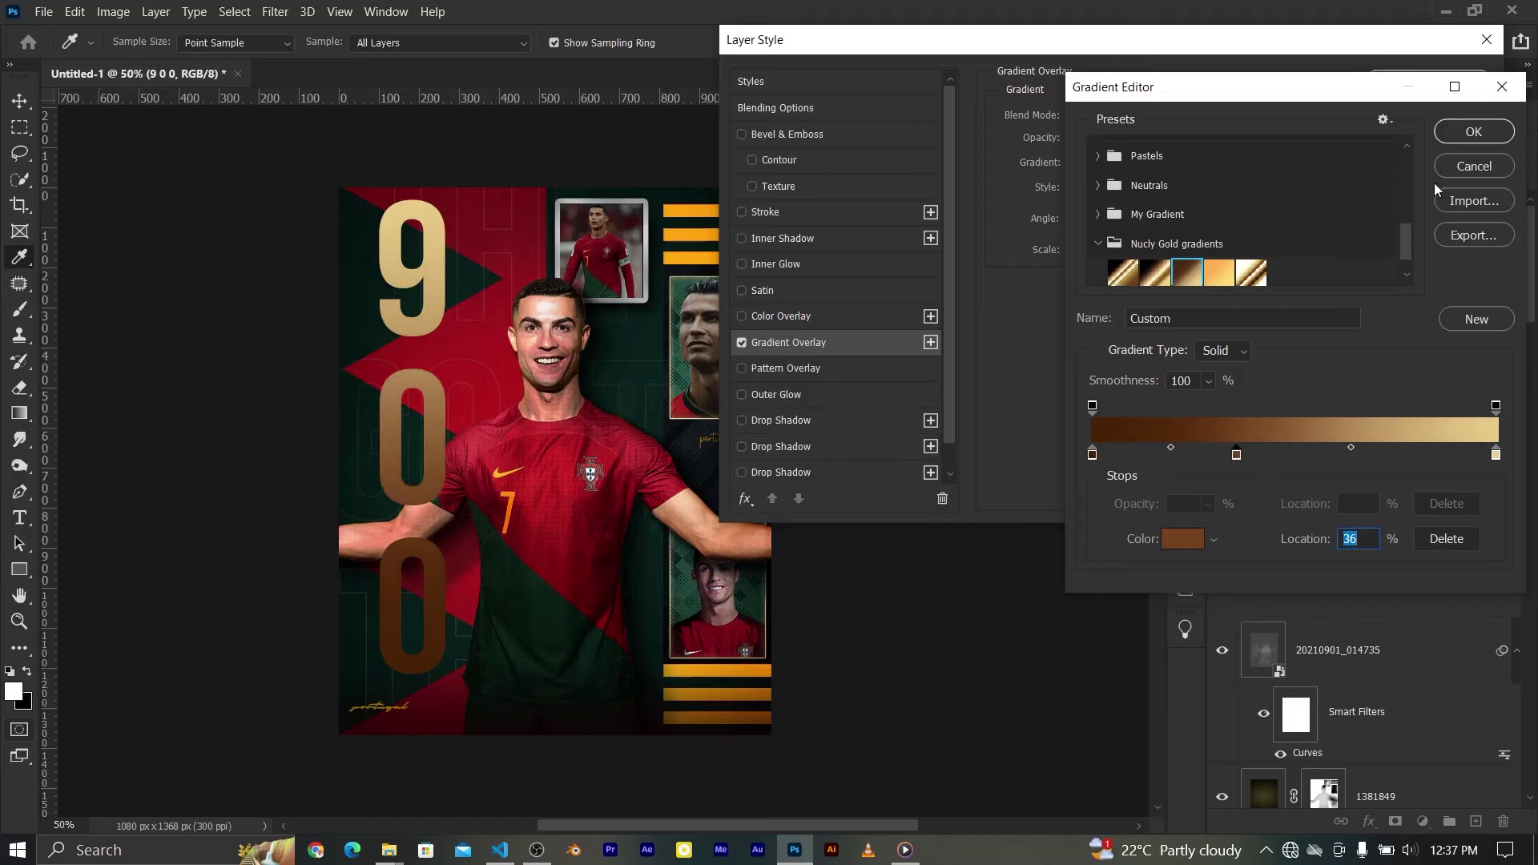
pyautogui.click(1475, 131)
pyautogui.click(1475, 83)
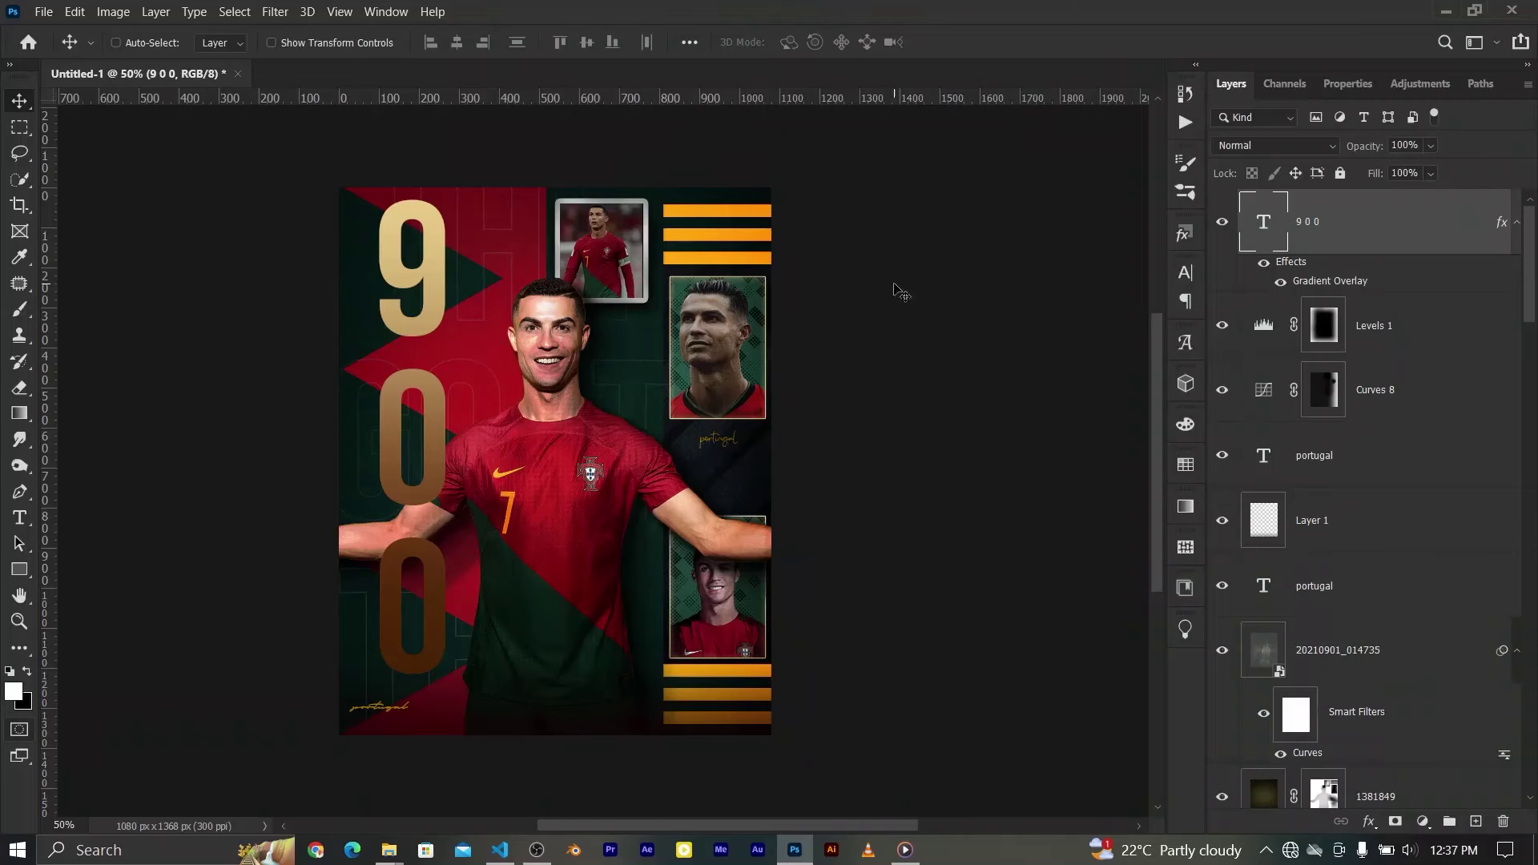
# Increase the 900 text's leading from 101.21 pt to 111 pt
pyautogui.click(1348, 83)
pyautogui.moveTo(1333, 344); pyautogui.dragTo(1328, 338)
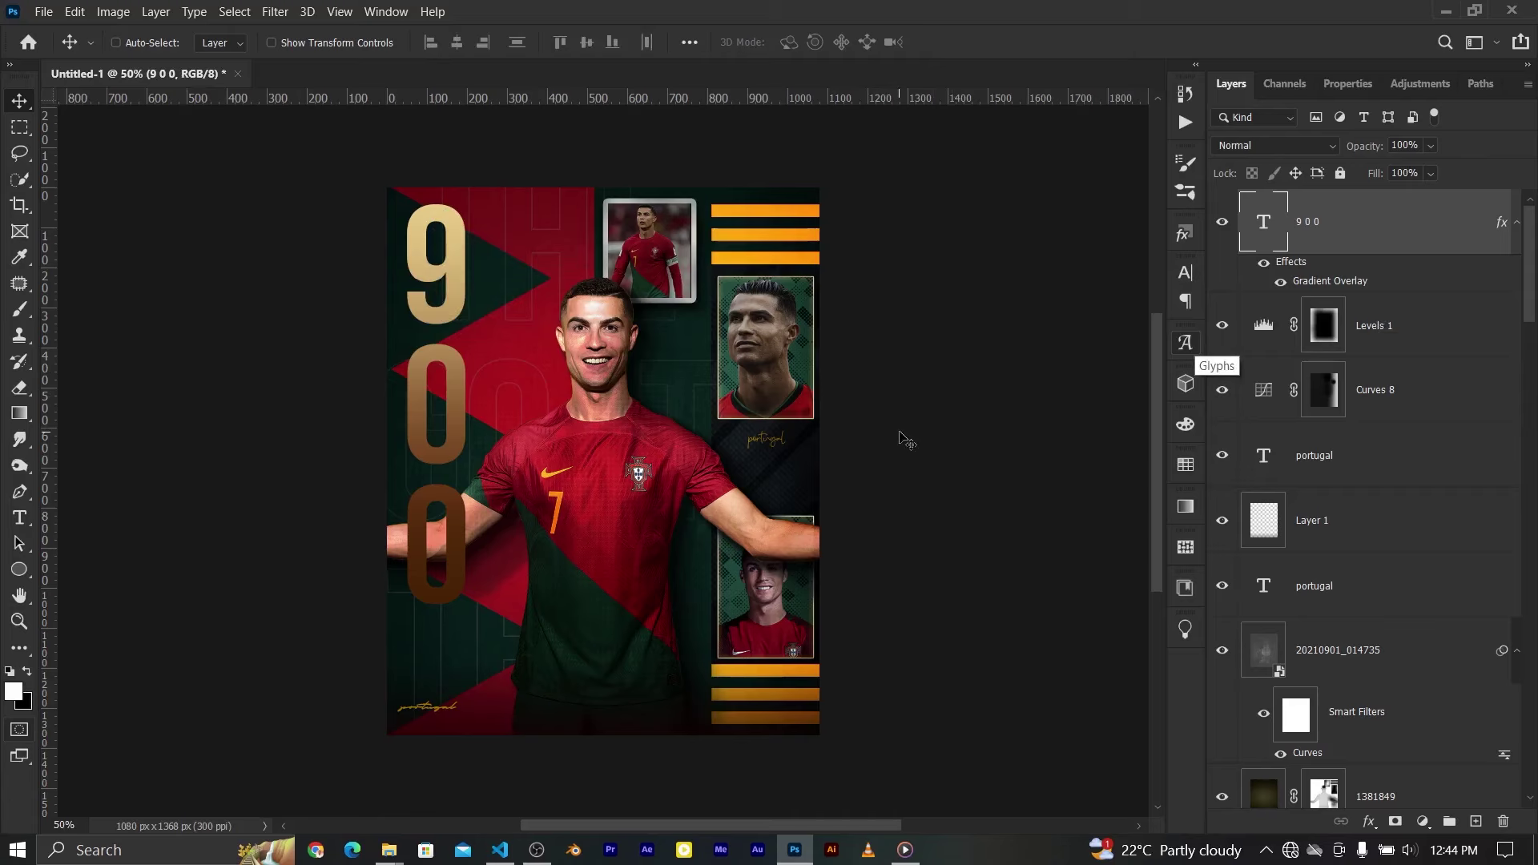
pyautogui.scroll(-5, 1250, 360)
pyautogui.scroll(-5, 1261, 304)
pyautogui.scroll(-5, 1266, 263)
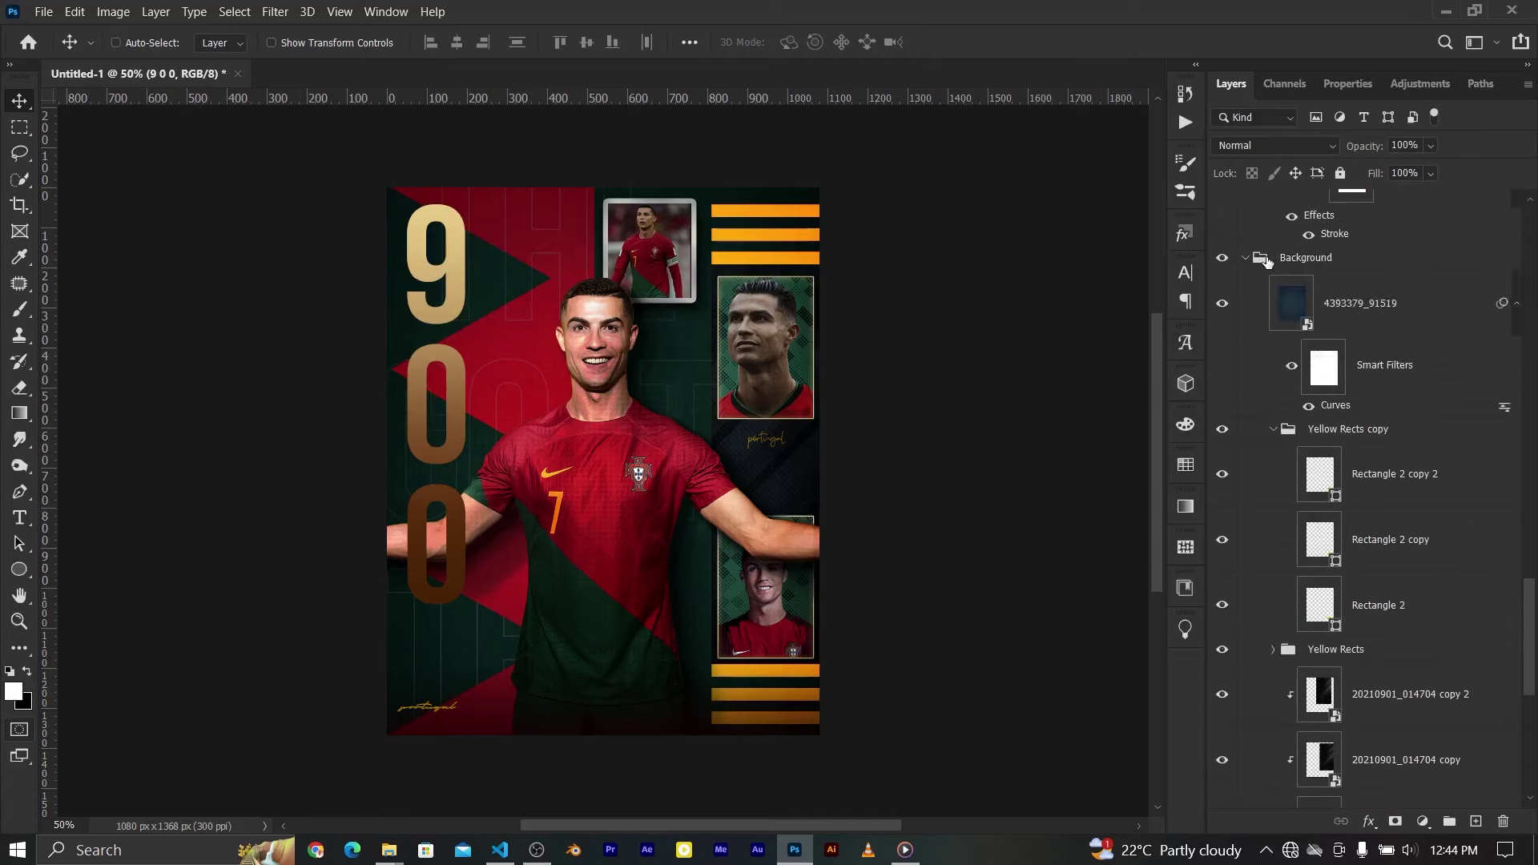
# Toggle the Yellow Rects groups, then target the Levels 1 mask with the Brush tool
pyautogui.click(1274, 431)
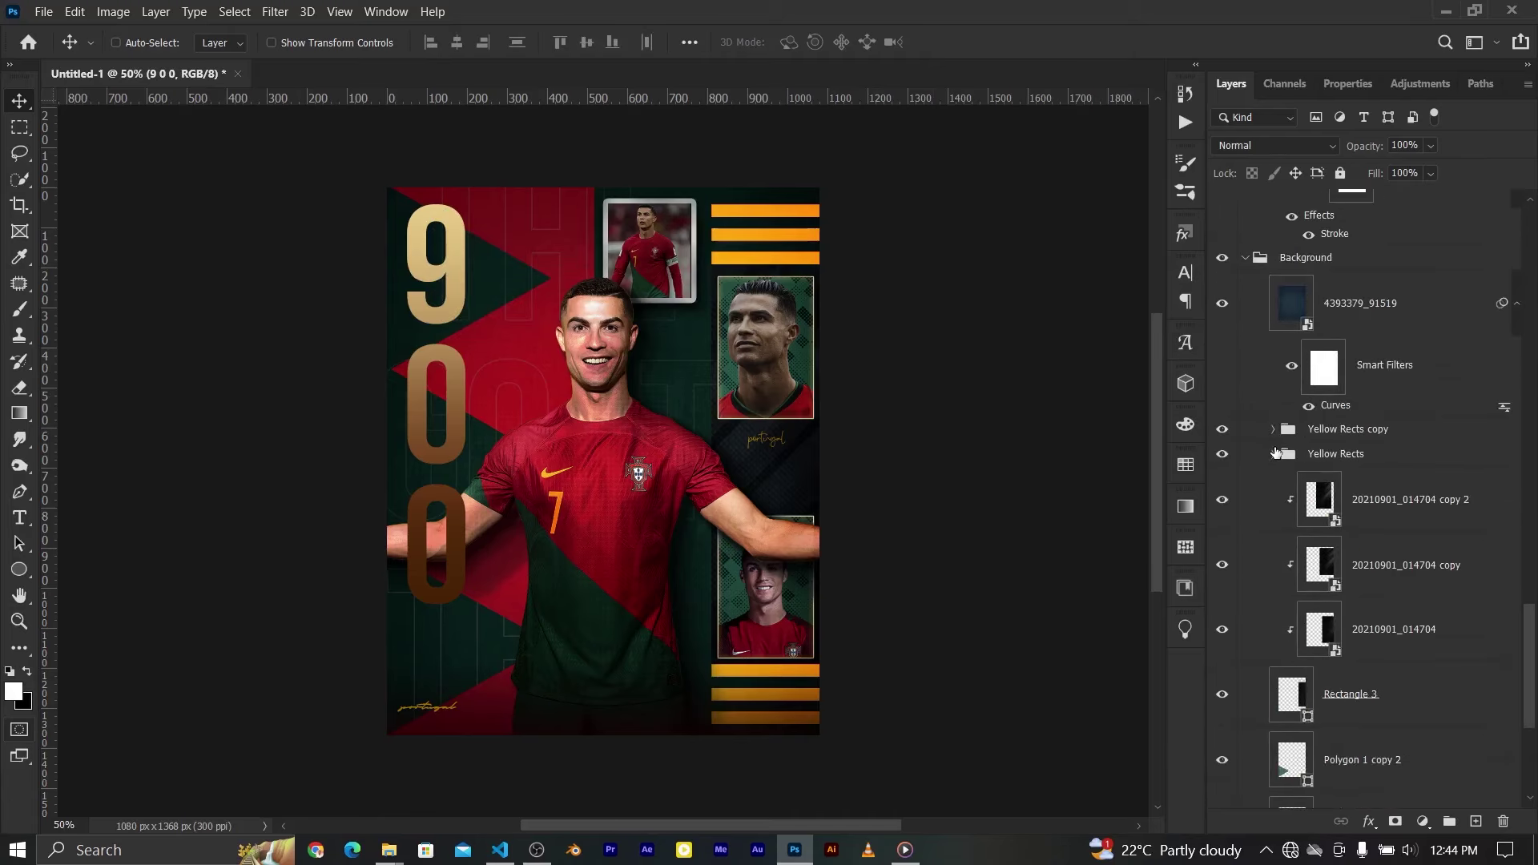
pyautogui.click(1286, 455)
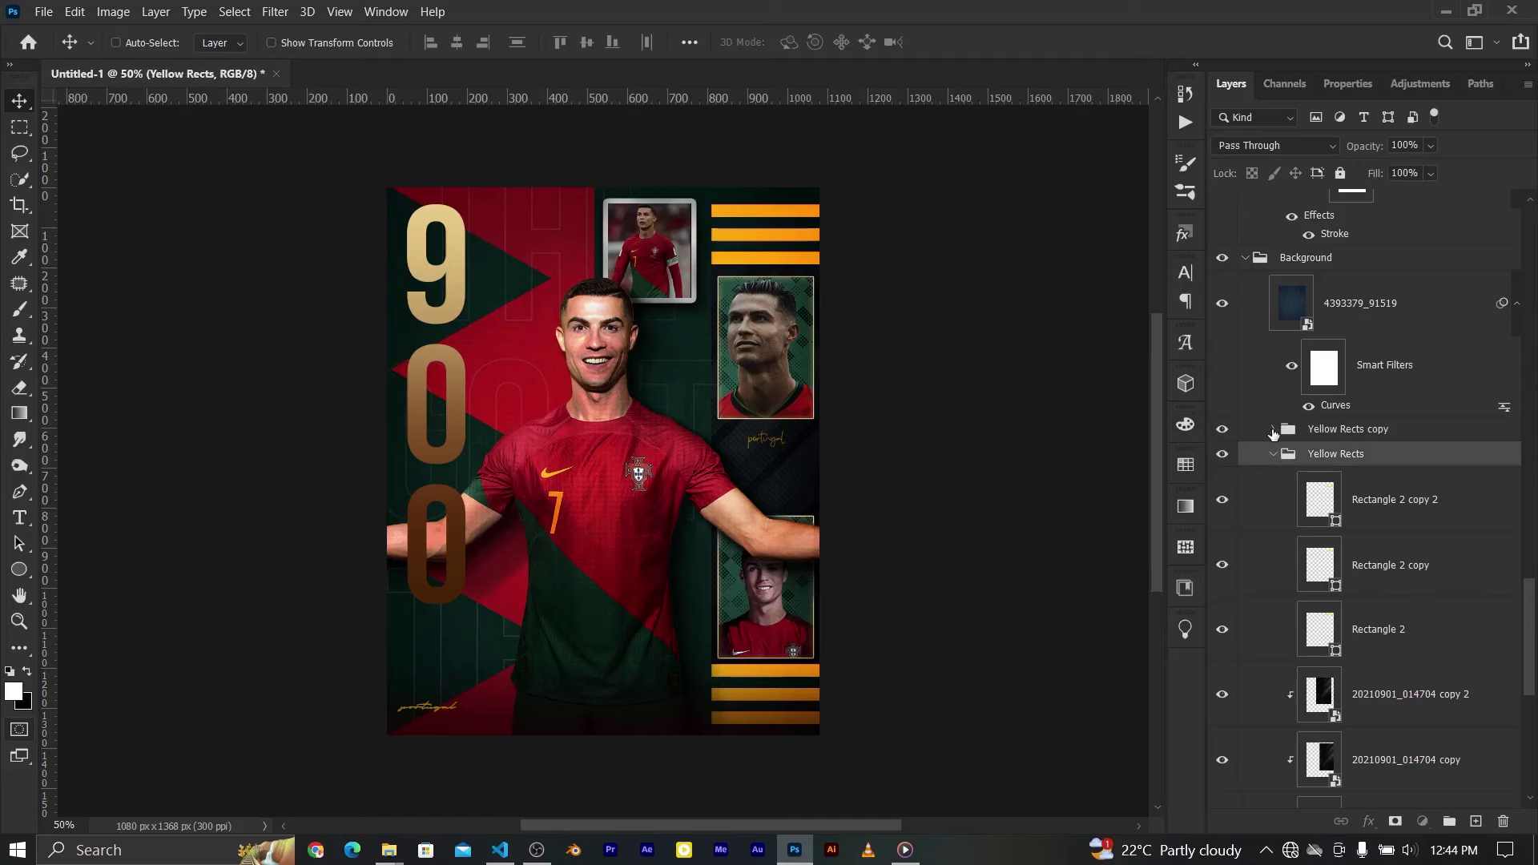
pyautogui.click(1274, 430)
pyautogui.scroll(5, 1286, 417)
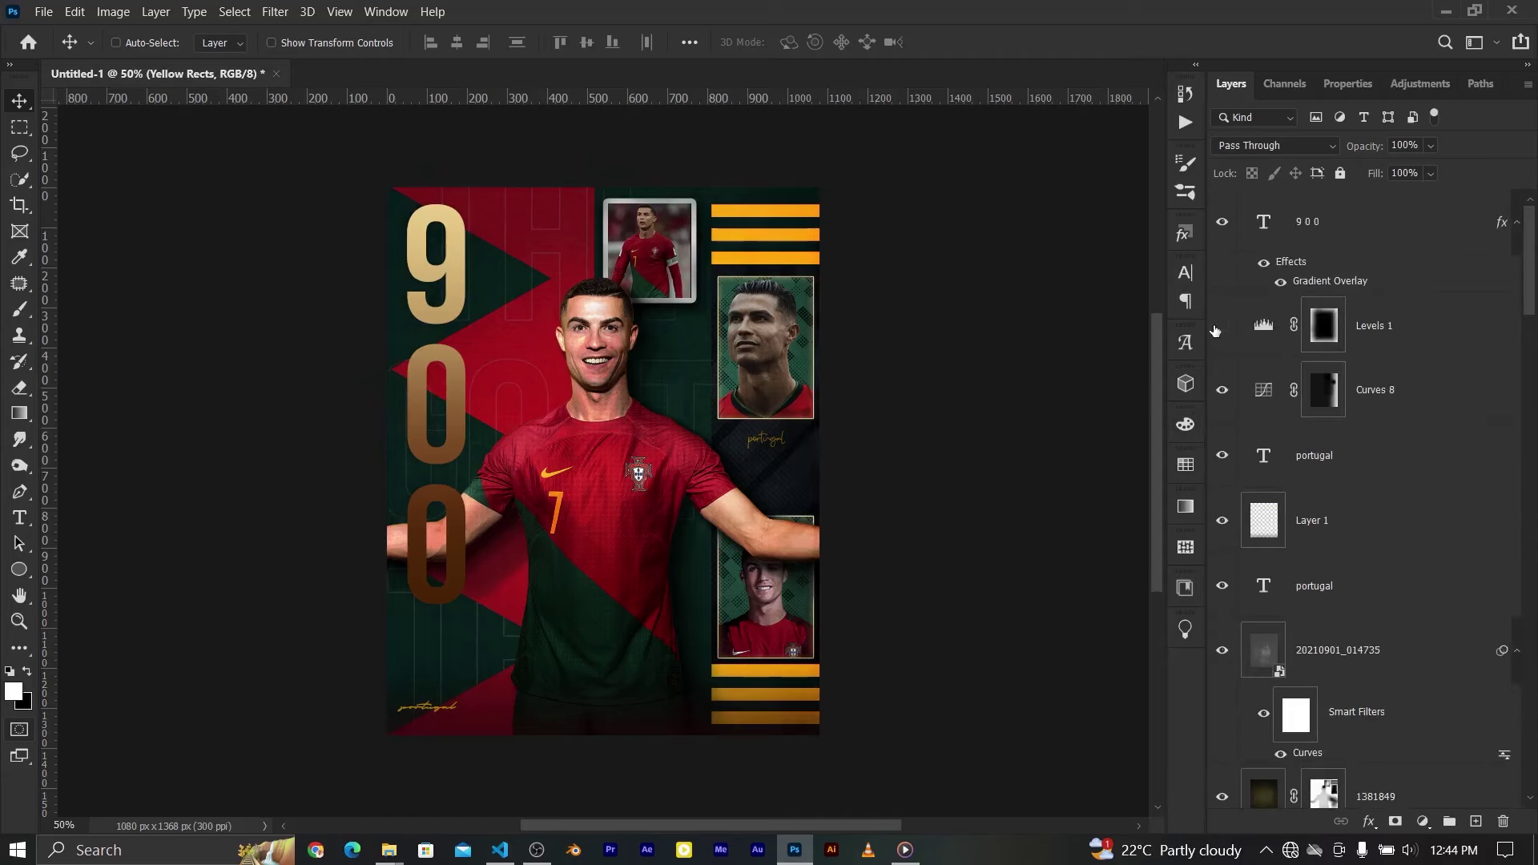
pyautogui.click(1250, 336)
pyautogui.click(24, 311)
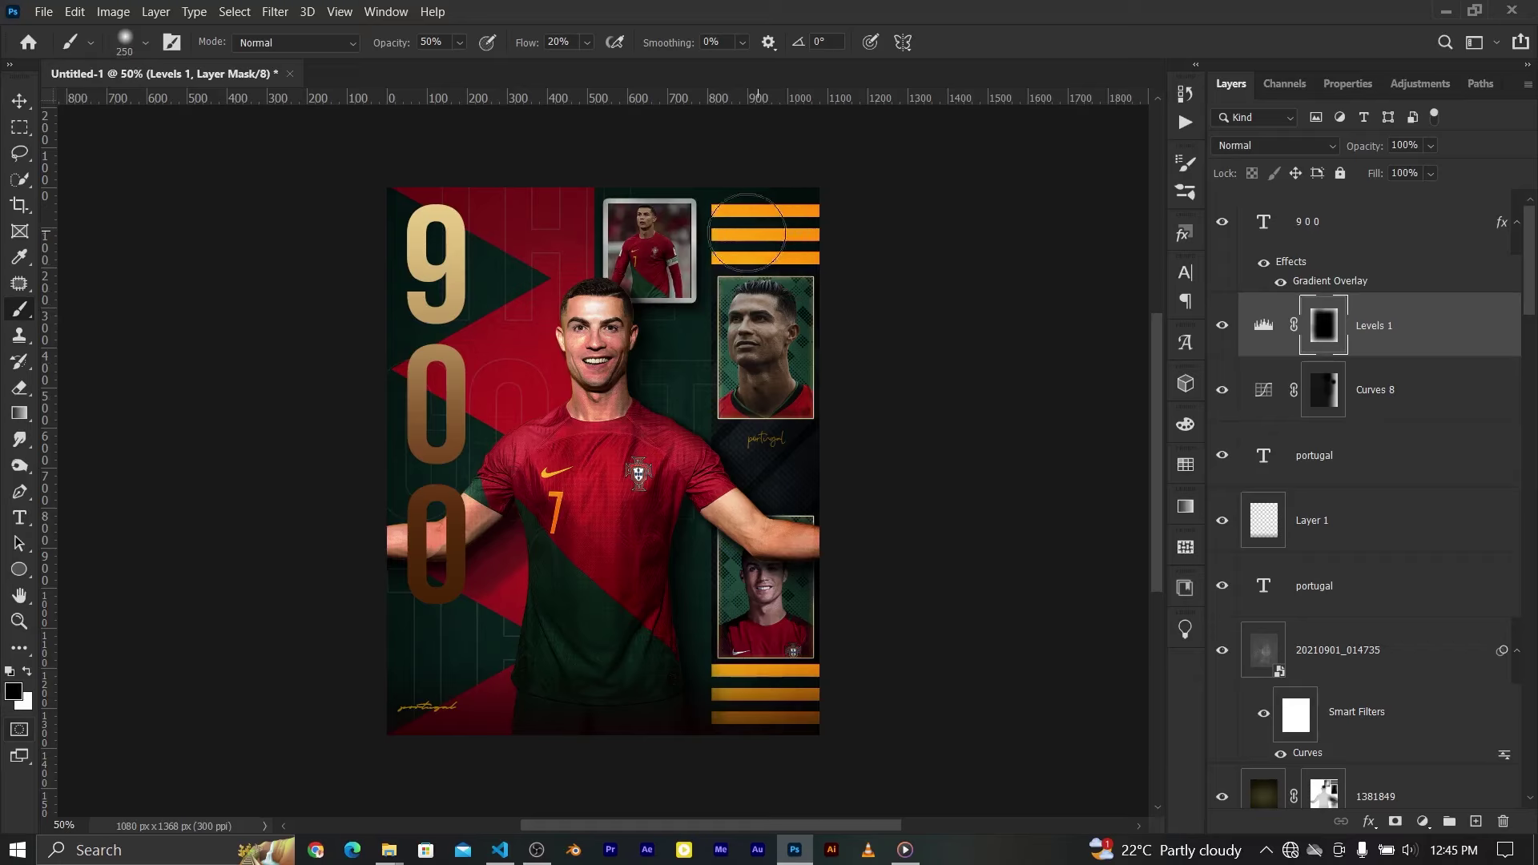
# Set a 175 px brush at 100% opacity and flow, painting the lower orange stripes out of Curves 8's mask
pyautogui.hotkey('shift', '0')
pyautogui.press('0')
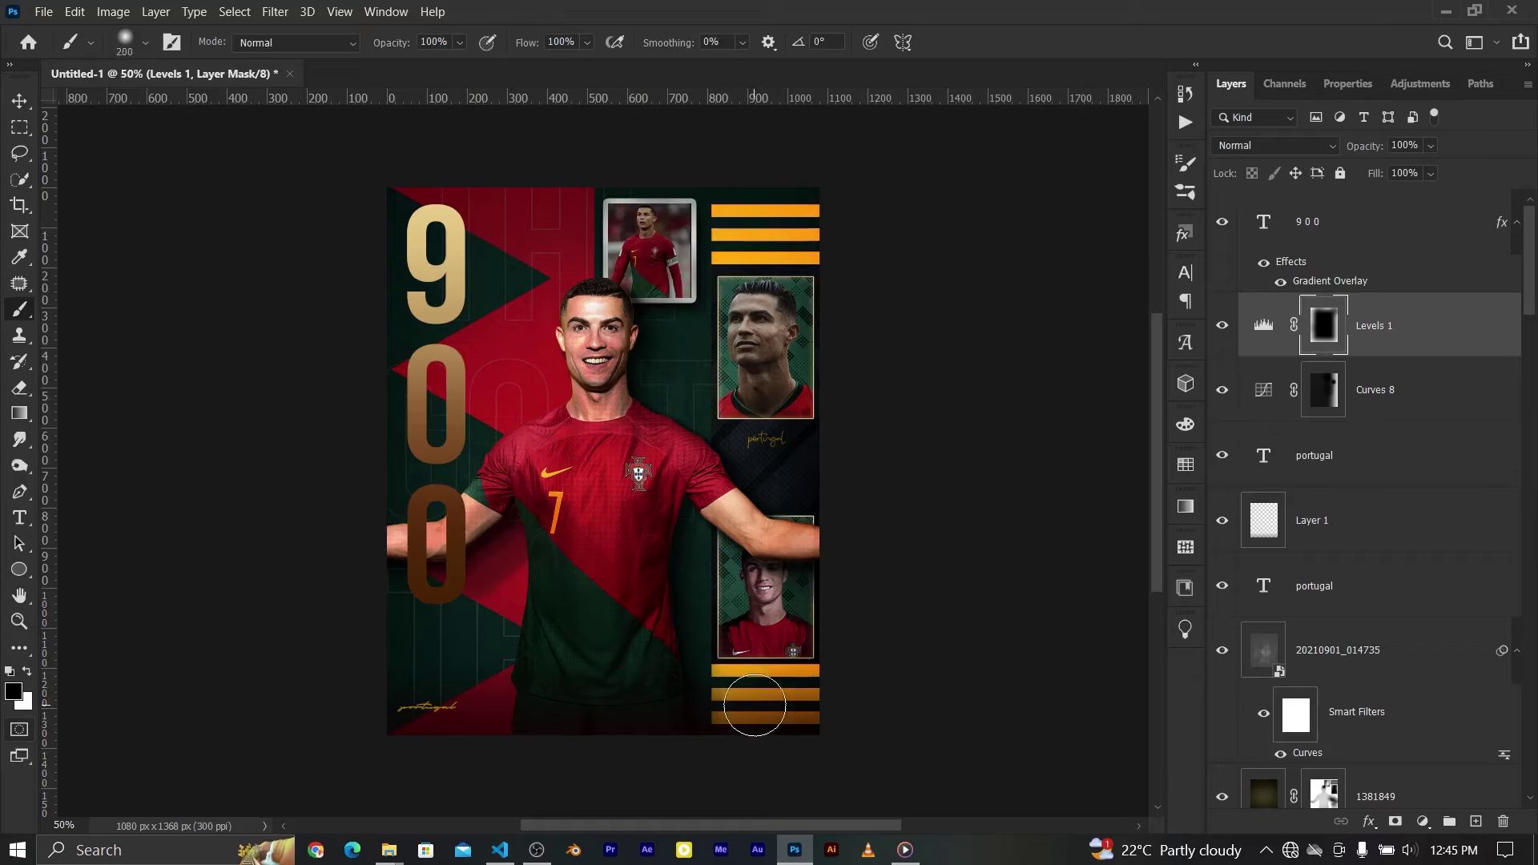
pyautogui.press('[')
pyautogui.press('[')
pyautogui.click(1375, 391)
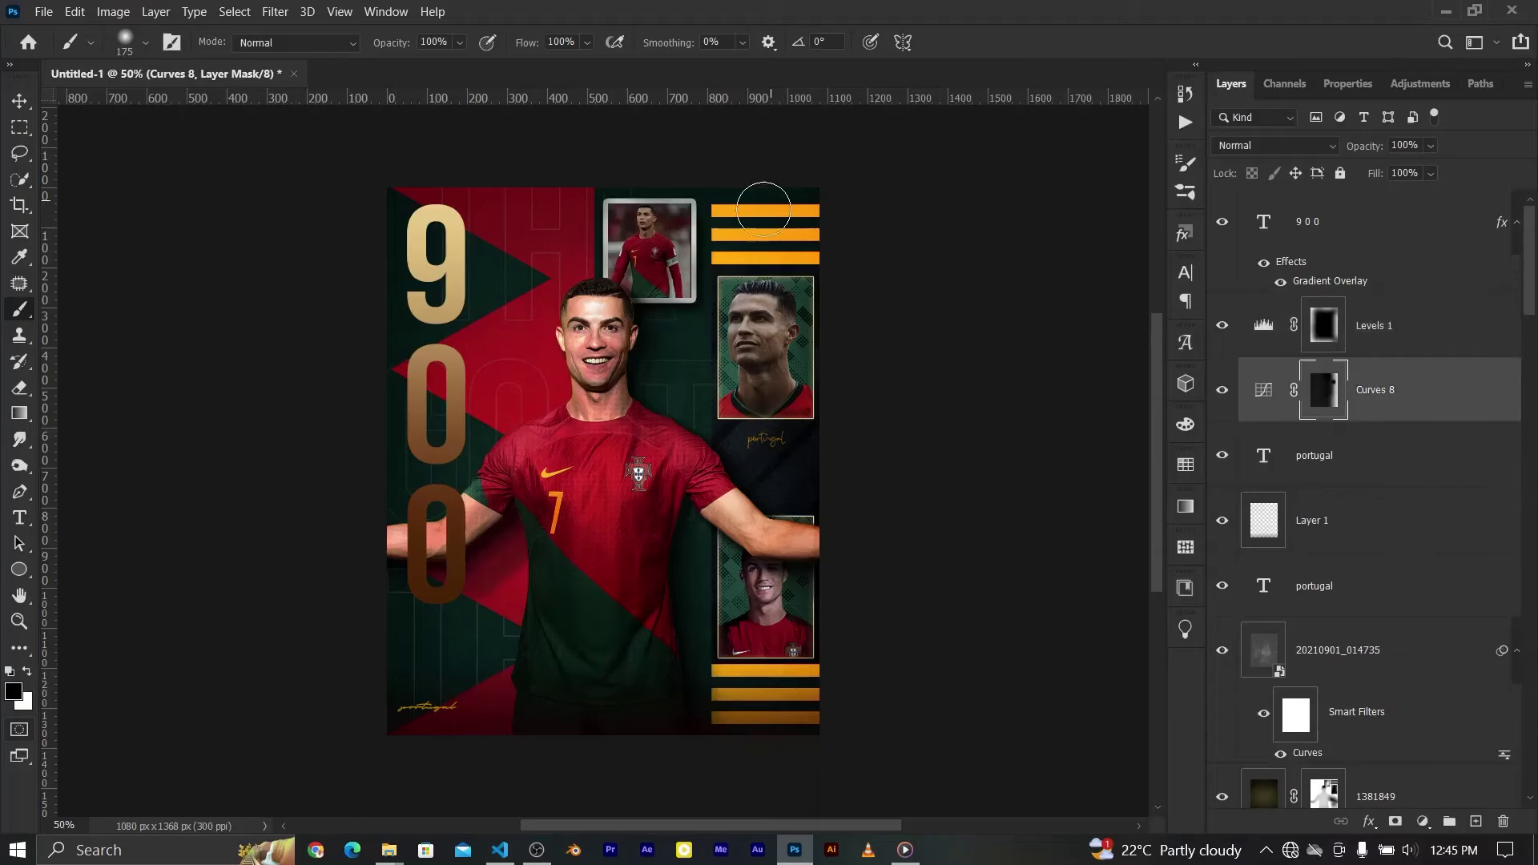
pyautogui.moveTo(773, 687); pyautogui.dragTo(733, 701)
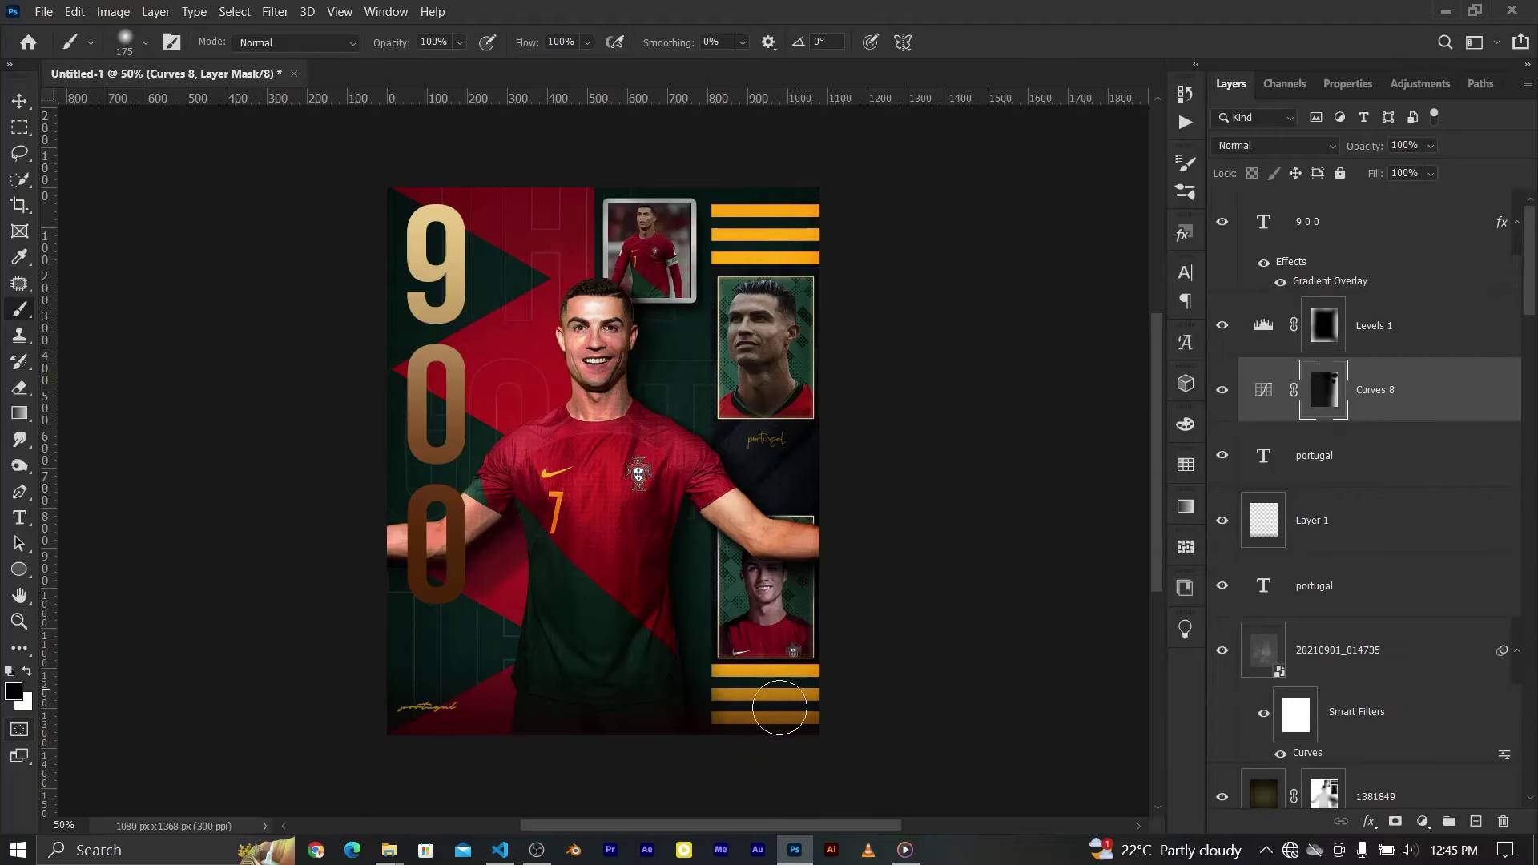
pyautogui.scroll(-3, 1231, 578)
pyautogui.scroll(-2, 1231, 578)
pyautogui.click(1323, 487)
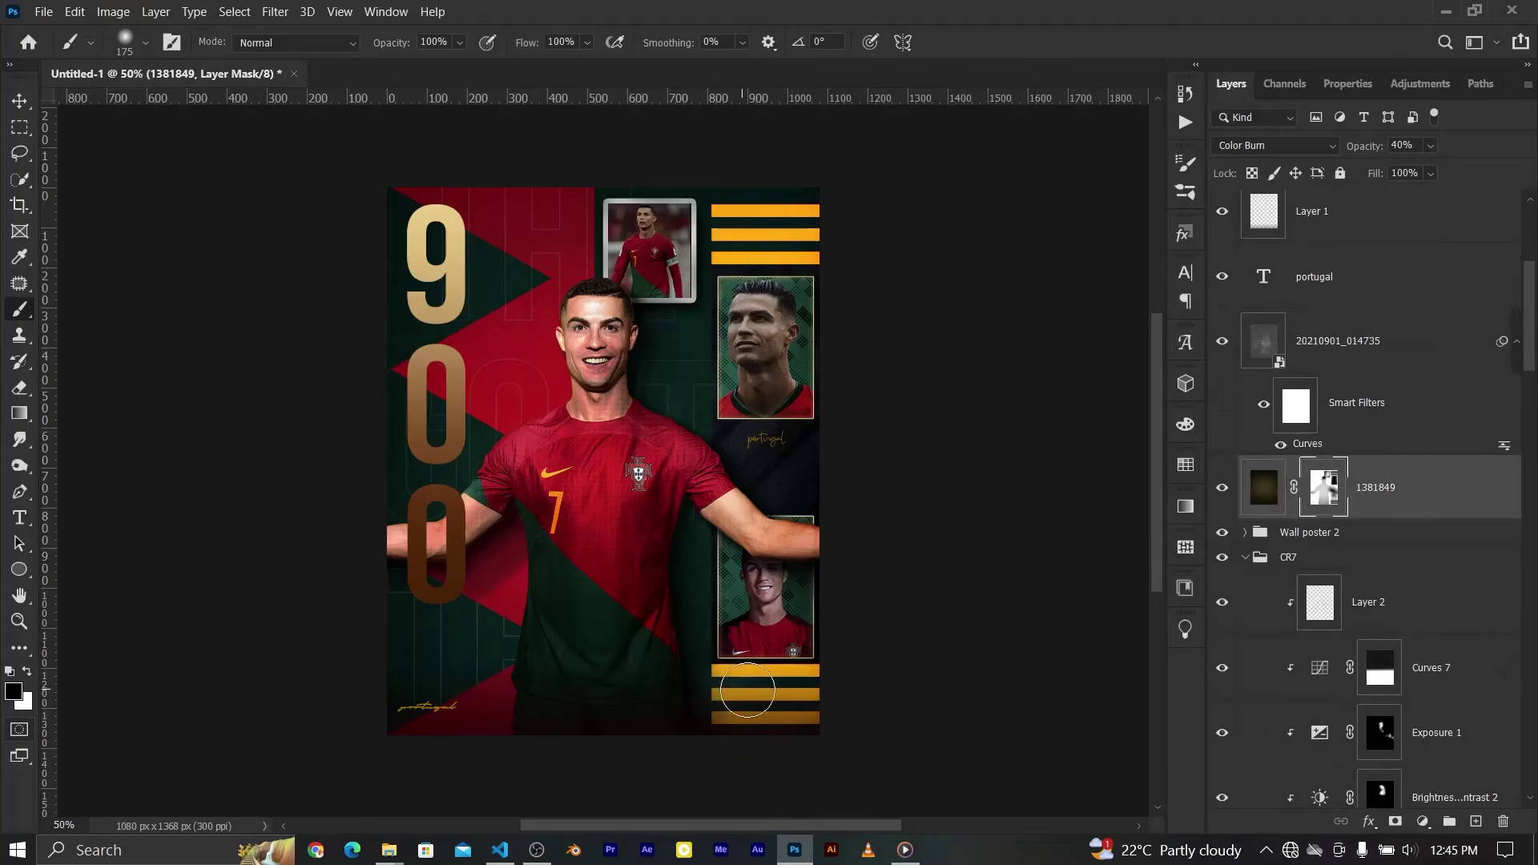
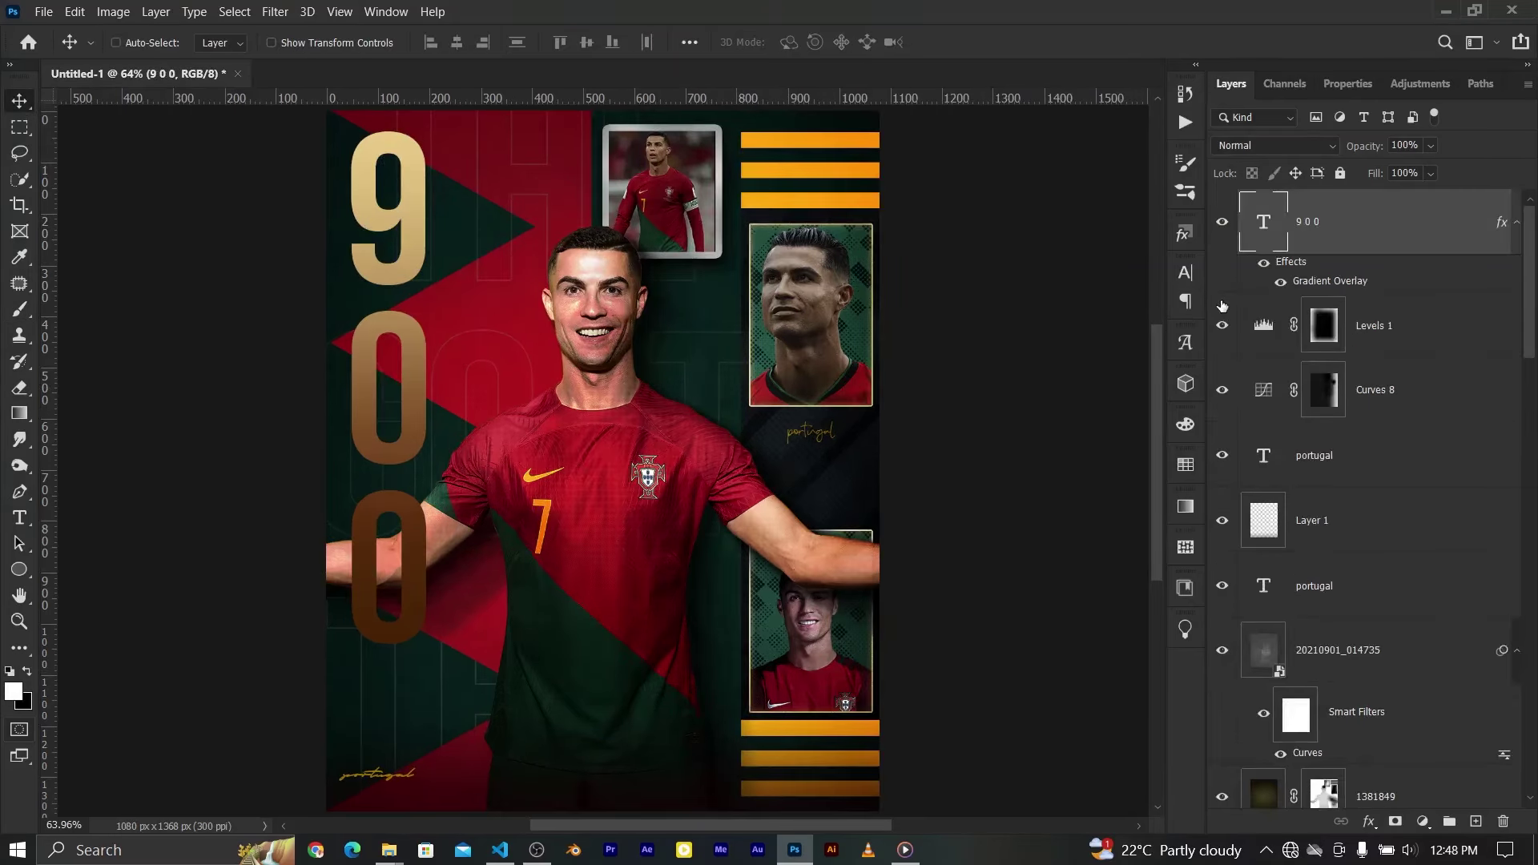
# Shrink the 900 numerals to 86 pt with tighter line spacing
pyautogui.hotkey('ctrl', '-')
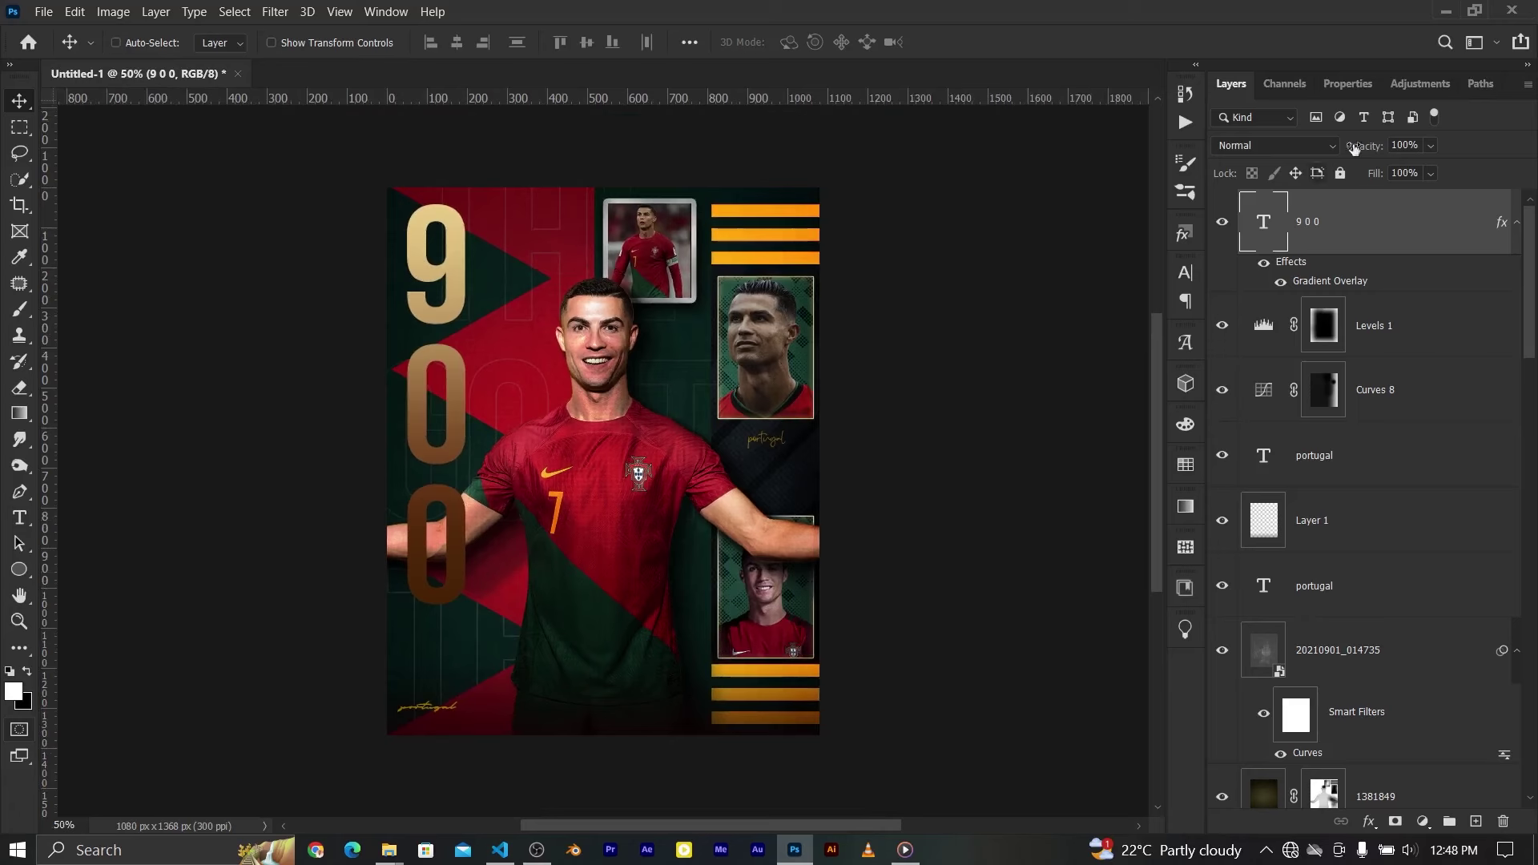
pyautogui.click(1348, 83)
pyautogui.moveTo(1228, 346); pyautogui.dragTo(1216, 356)
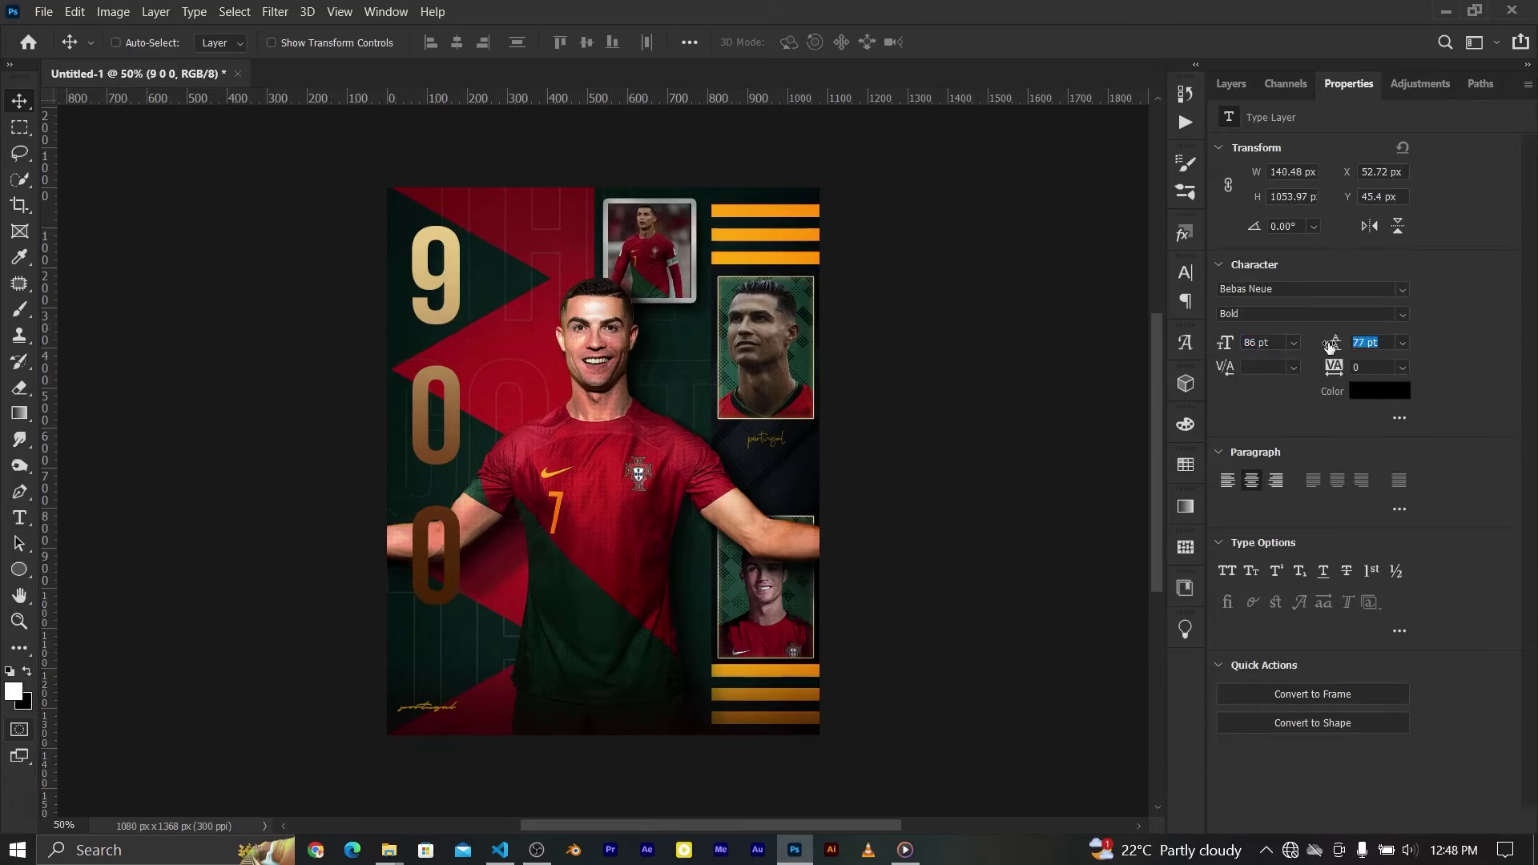
pyautogui.moveTo(1329, 346); pyautogui.dragTo(1317, 346)
pyautogui.click(1231, 84)
# Move the 900 numerals up and left toward the poster's top-left corner
pyautogui.moveTo(430, 365); pyautogui.dragTo(418, 333)
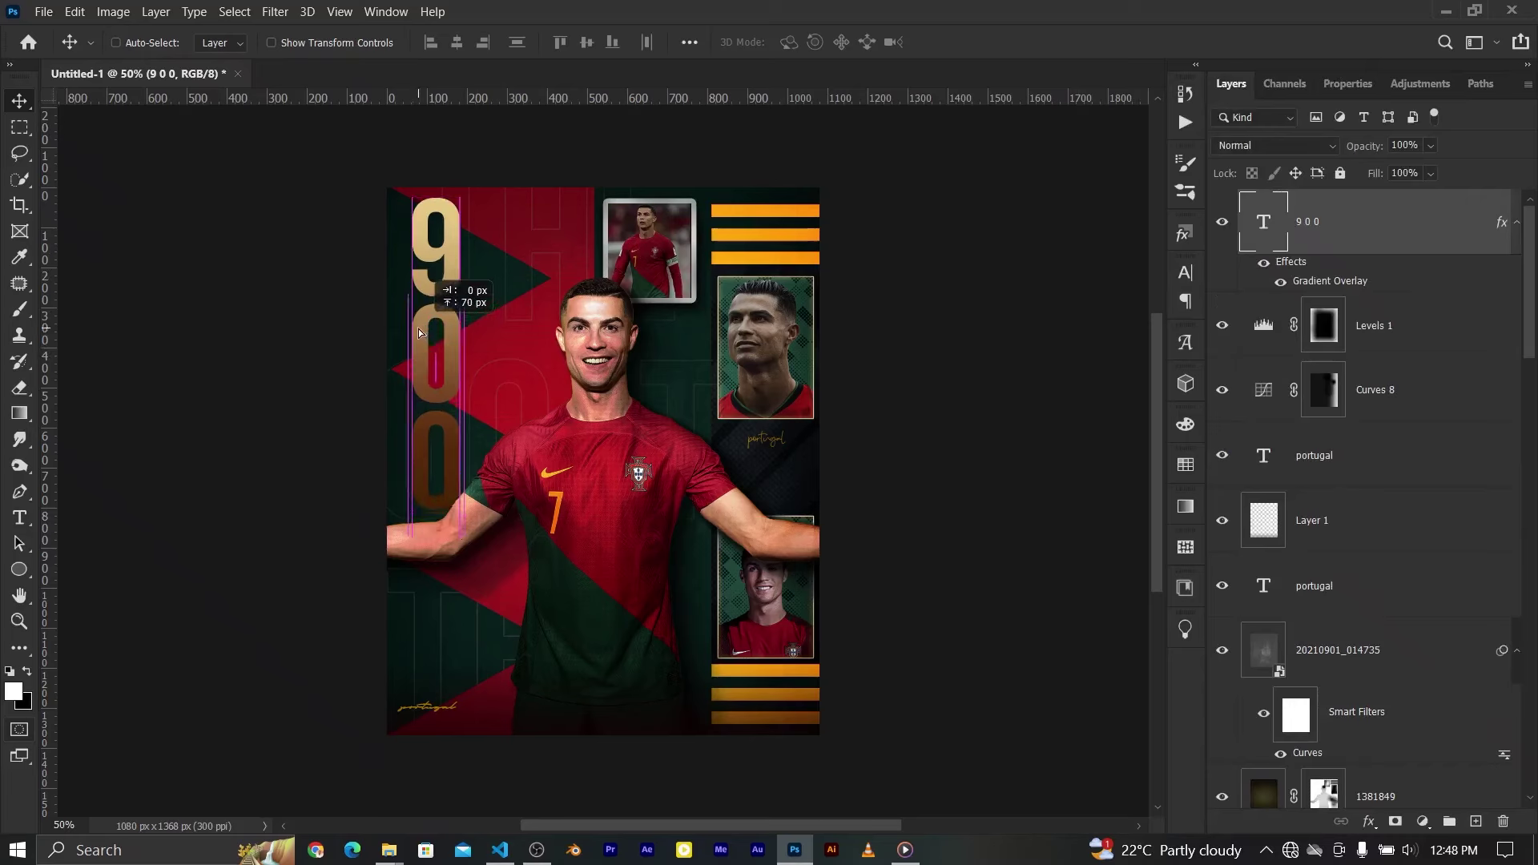
pyautogui.hotkey('shift', 'Left')
pyautogui.hotkey('shift', 'Left')
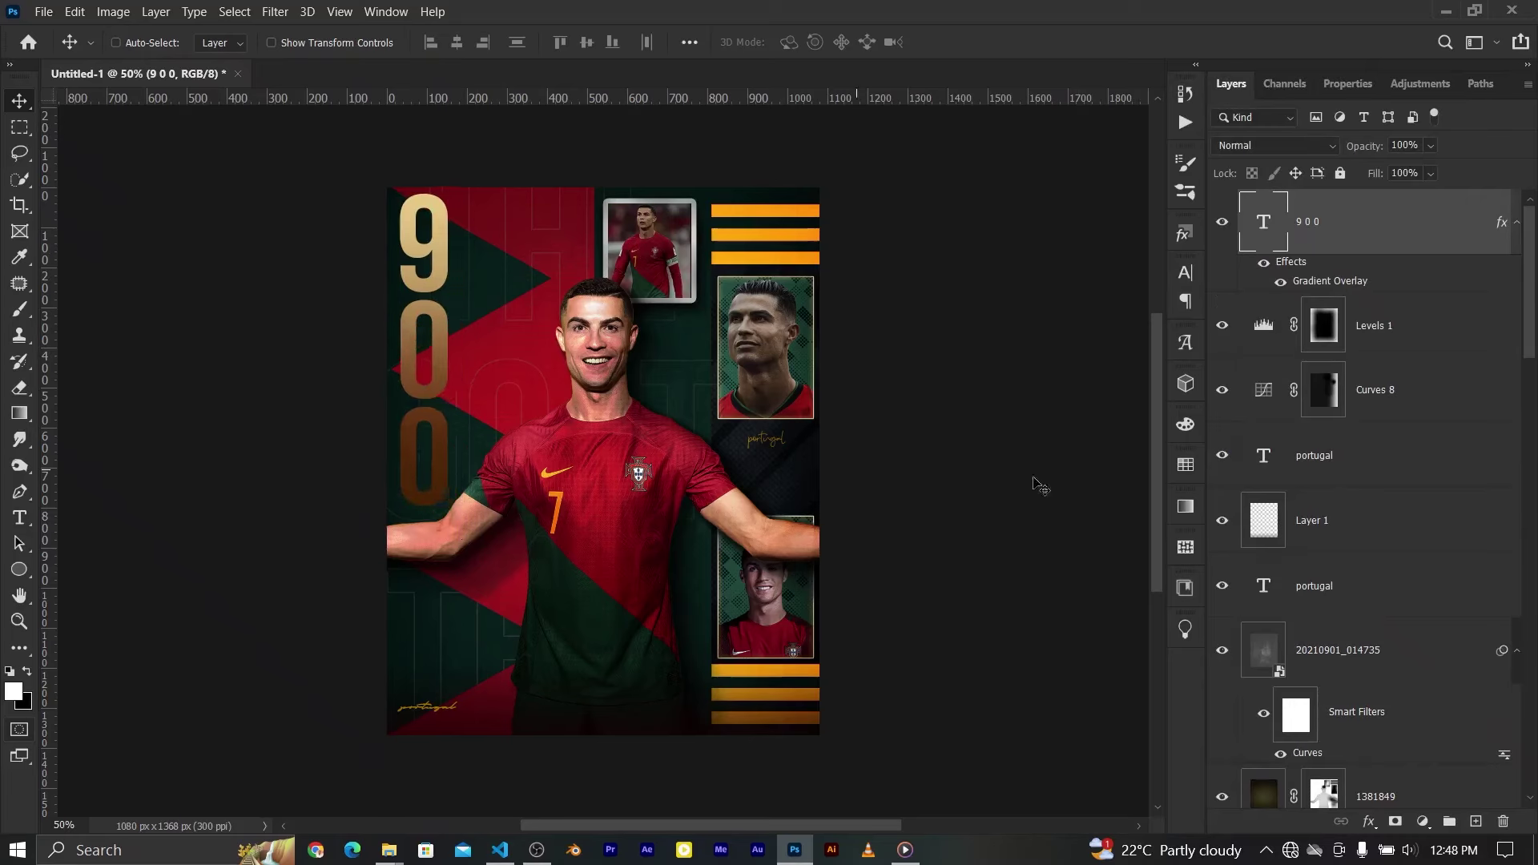
pyautogui.click(1348, 84)
pyautogui.click(1232, 84)
# Set the right stop of the 900 gradient overlay to a bright orange
pyautogui.doubleClick(1312, 280)
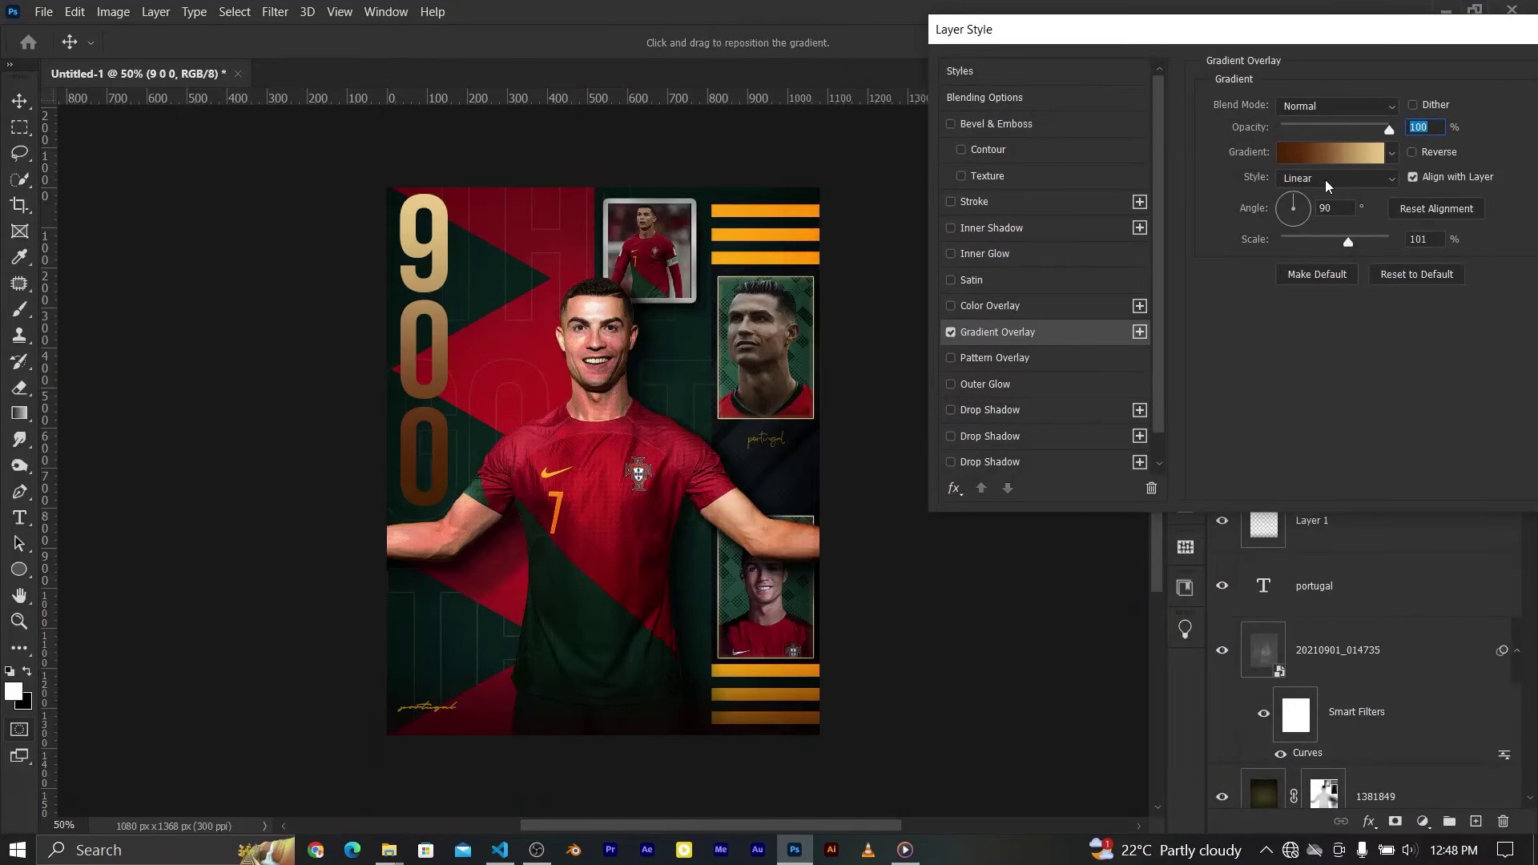
pyautogui.click(1293, 152)
pyautogui.click(1496, 454)
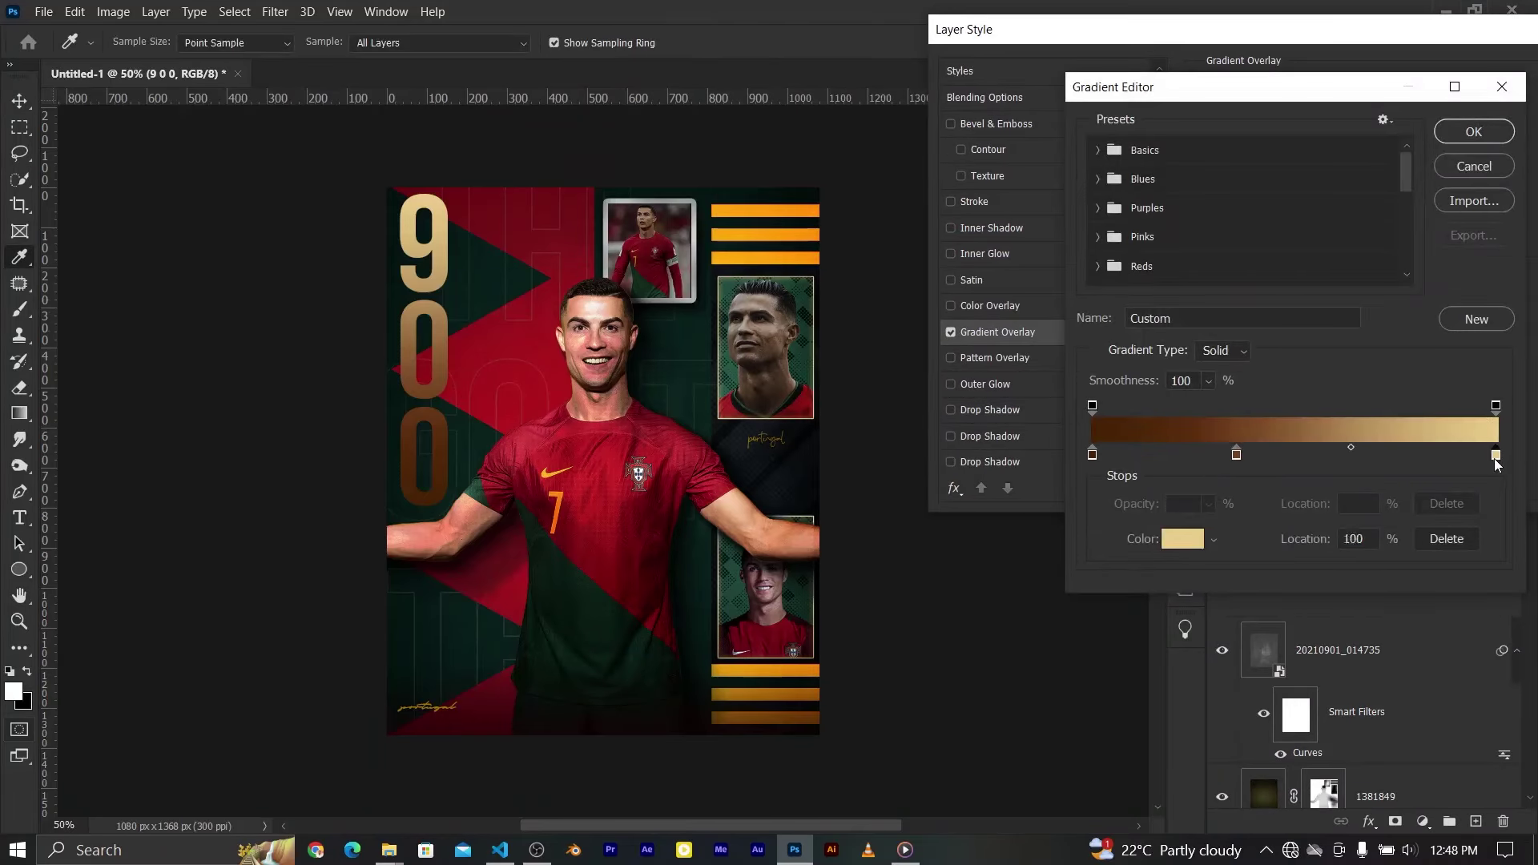
pyautogui.click(1176, 539)
pyautogui.click(1244, 198)
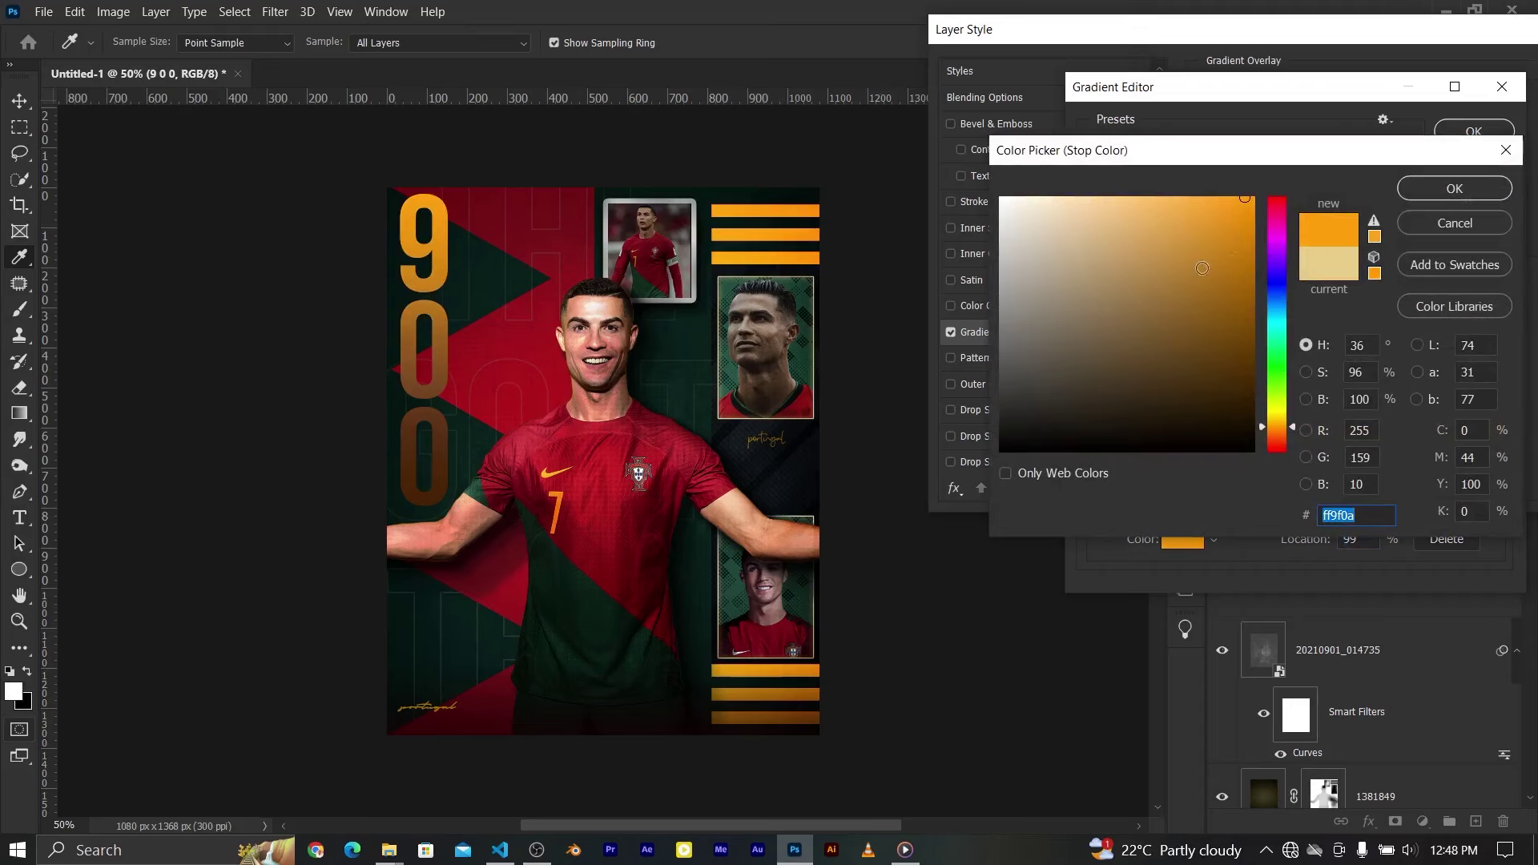
pyautogui.click(1245, 217)
pyautogui.click(1196, 201)
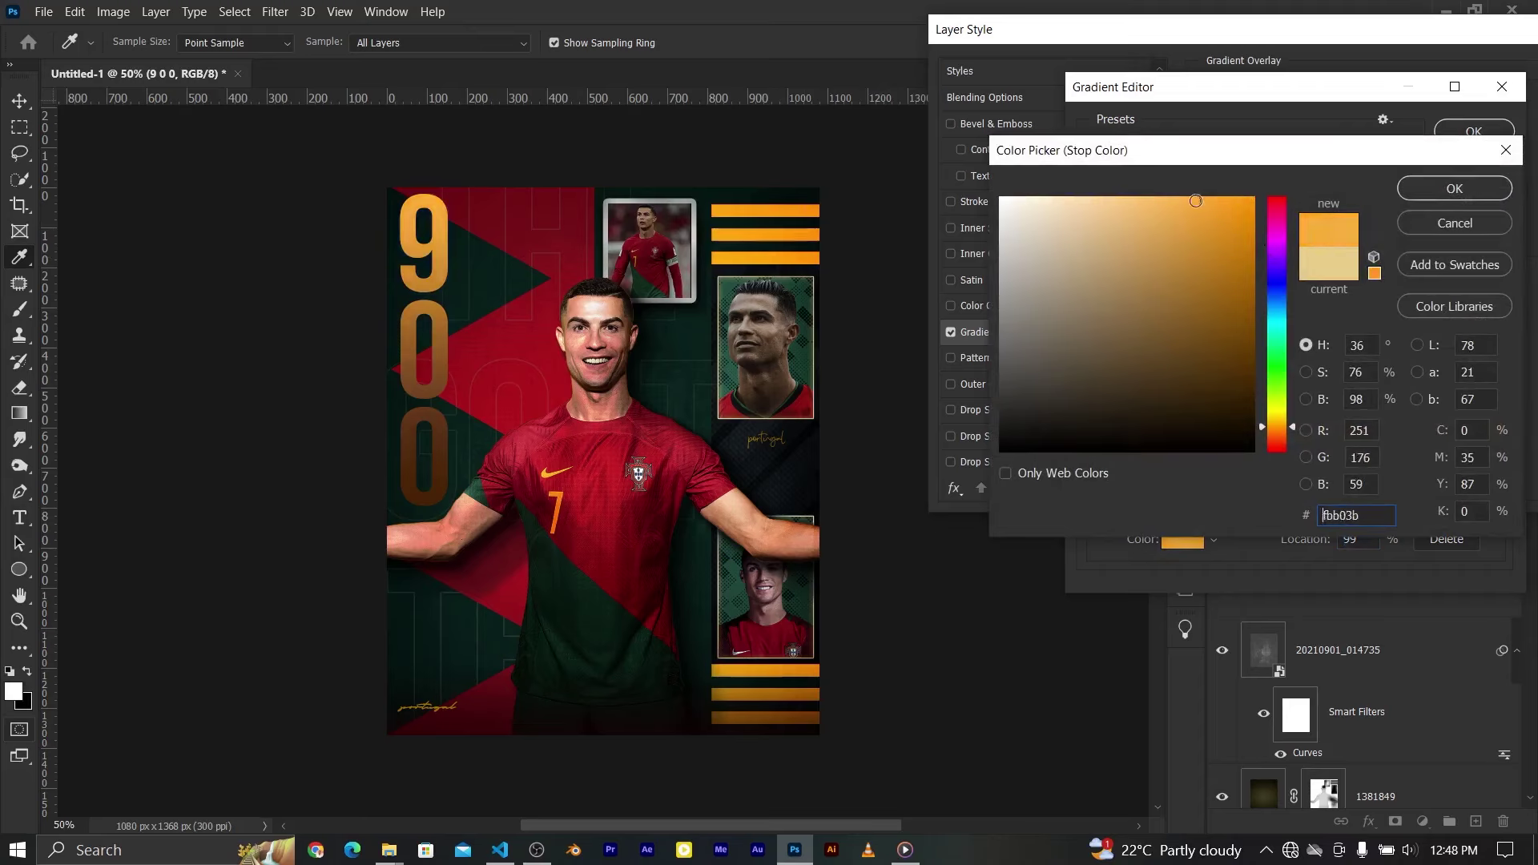
pyautogui.click(1153, 197)
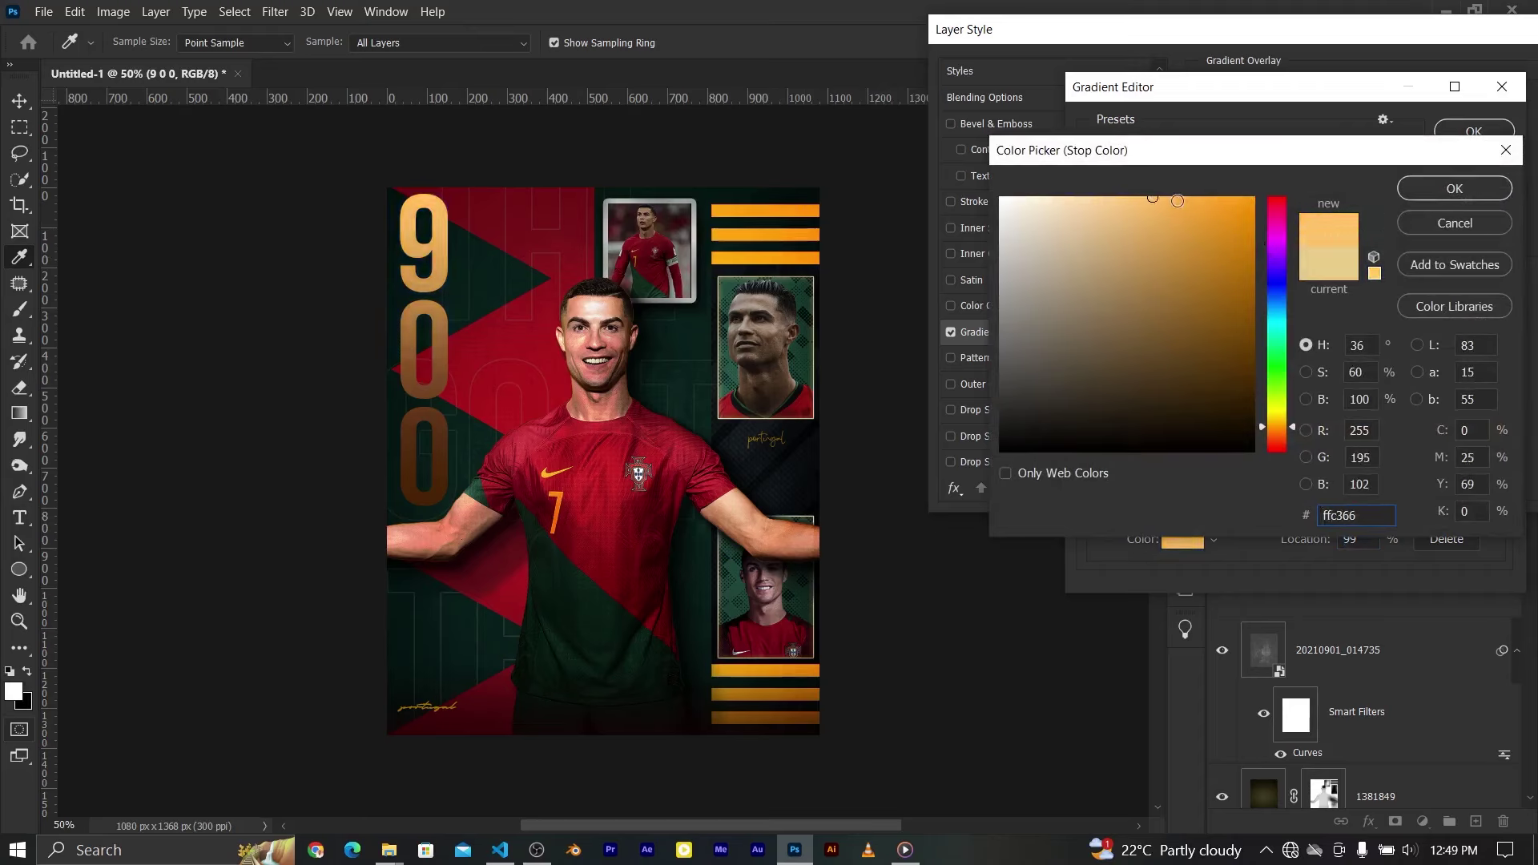
pyautogui.moveTo(1178, 201); pyautogui.dragTo(1198, 204)
pyautogui.click(1455, 188)
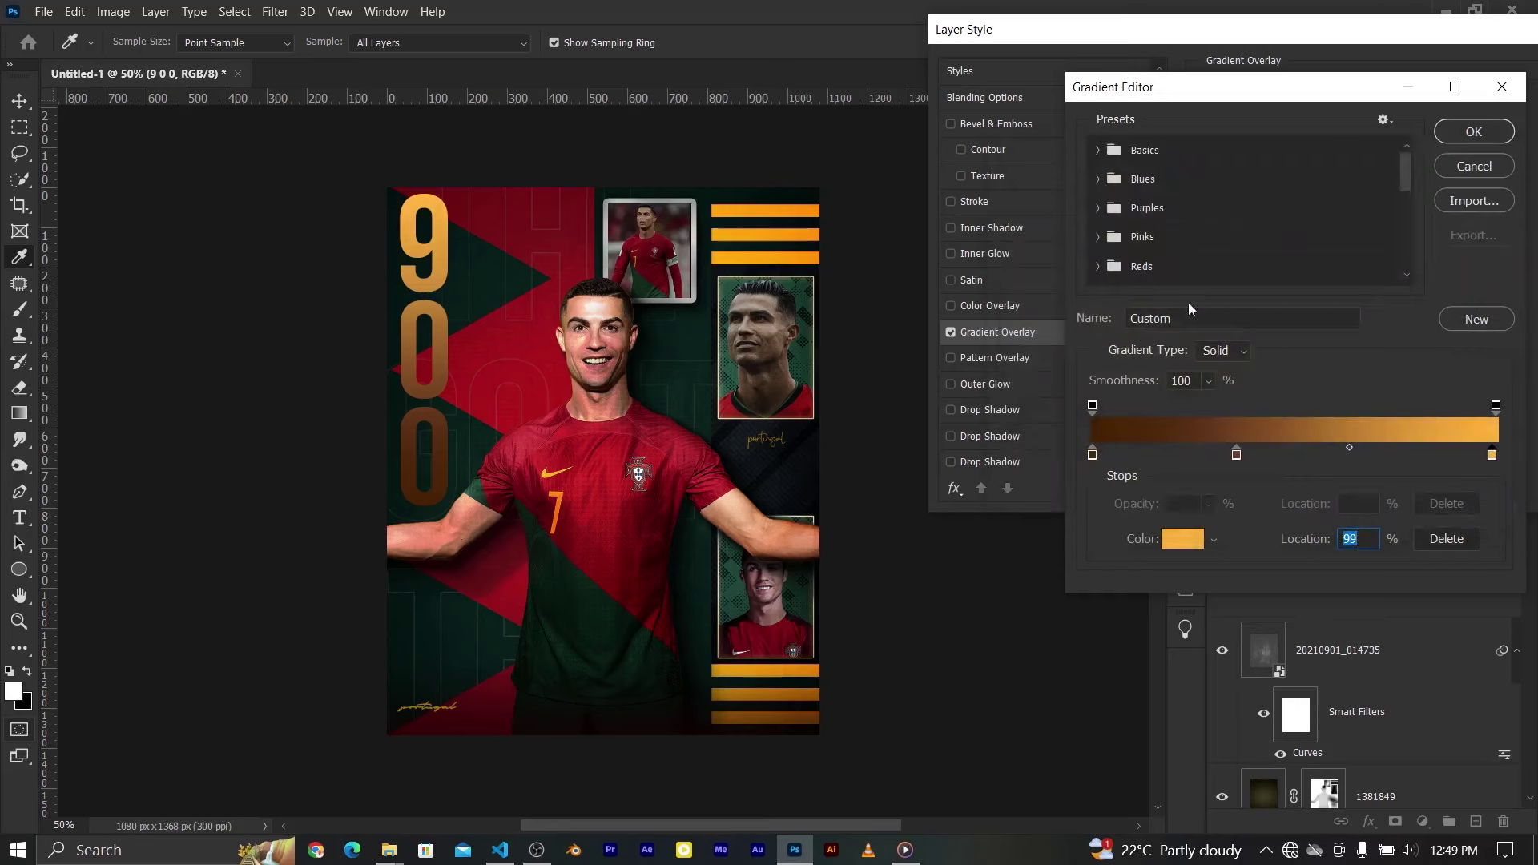
# Set the left gradient stop to deep amber (6c4507) and apply the gradient overlay
pyautogui.click(1092, 454)
pyautogui.click(1183, 539)
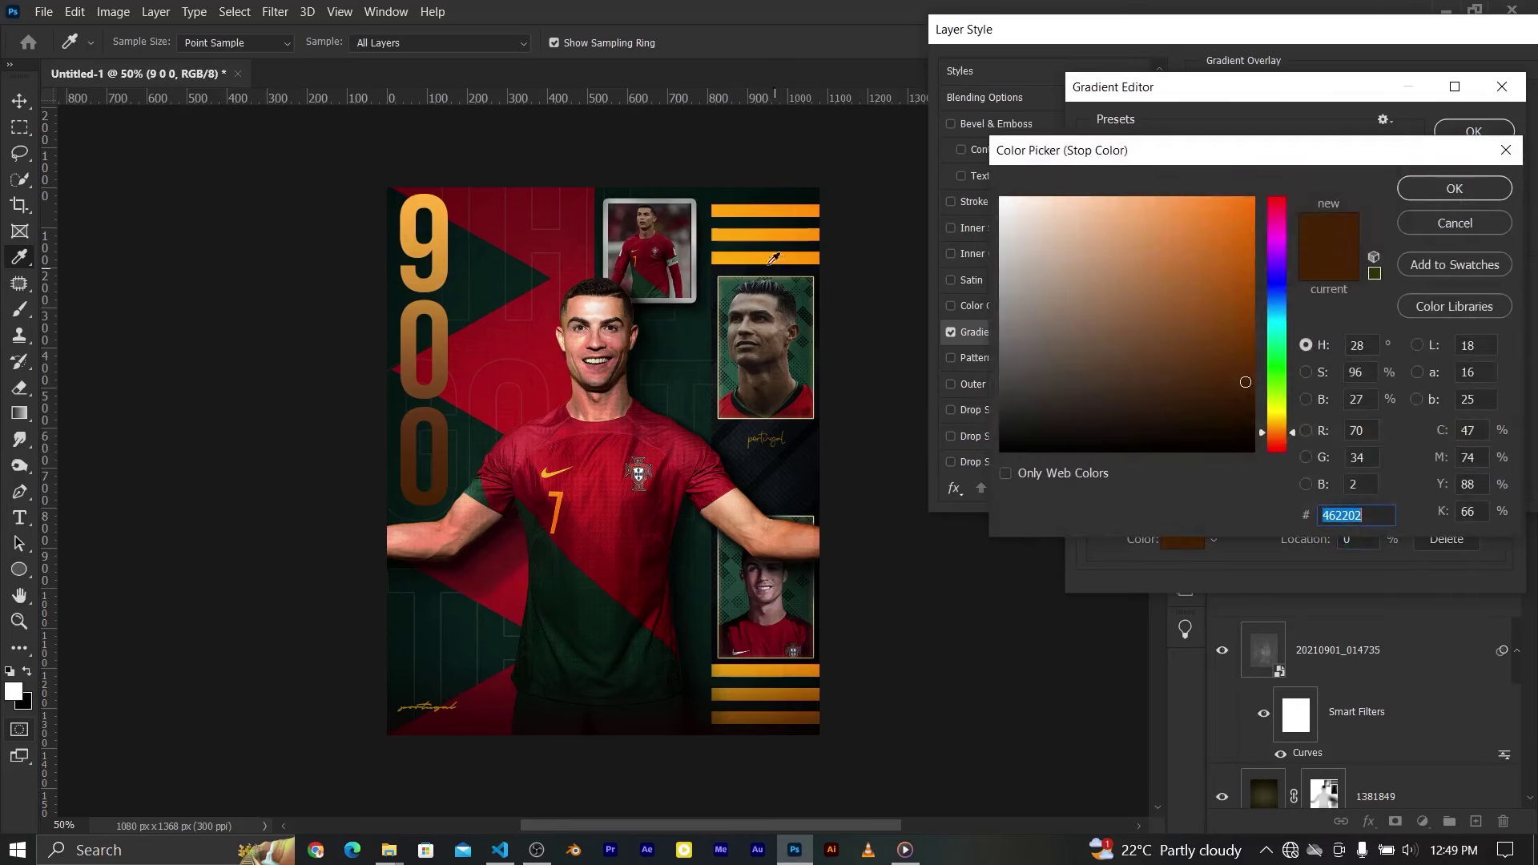
pyautogui.click(1123, 313)
pyautogui.click(1243, 197)
pyautogui.moveTo(1227, 275); pyautogui.dragTo(1239, 344)
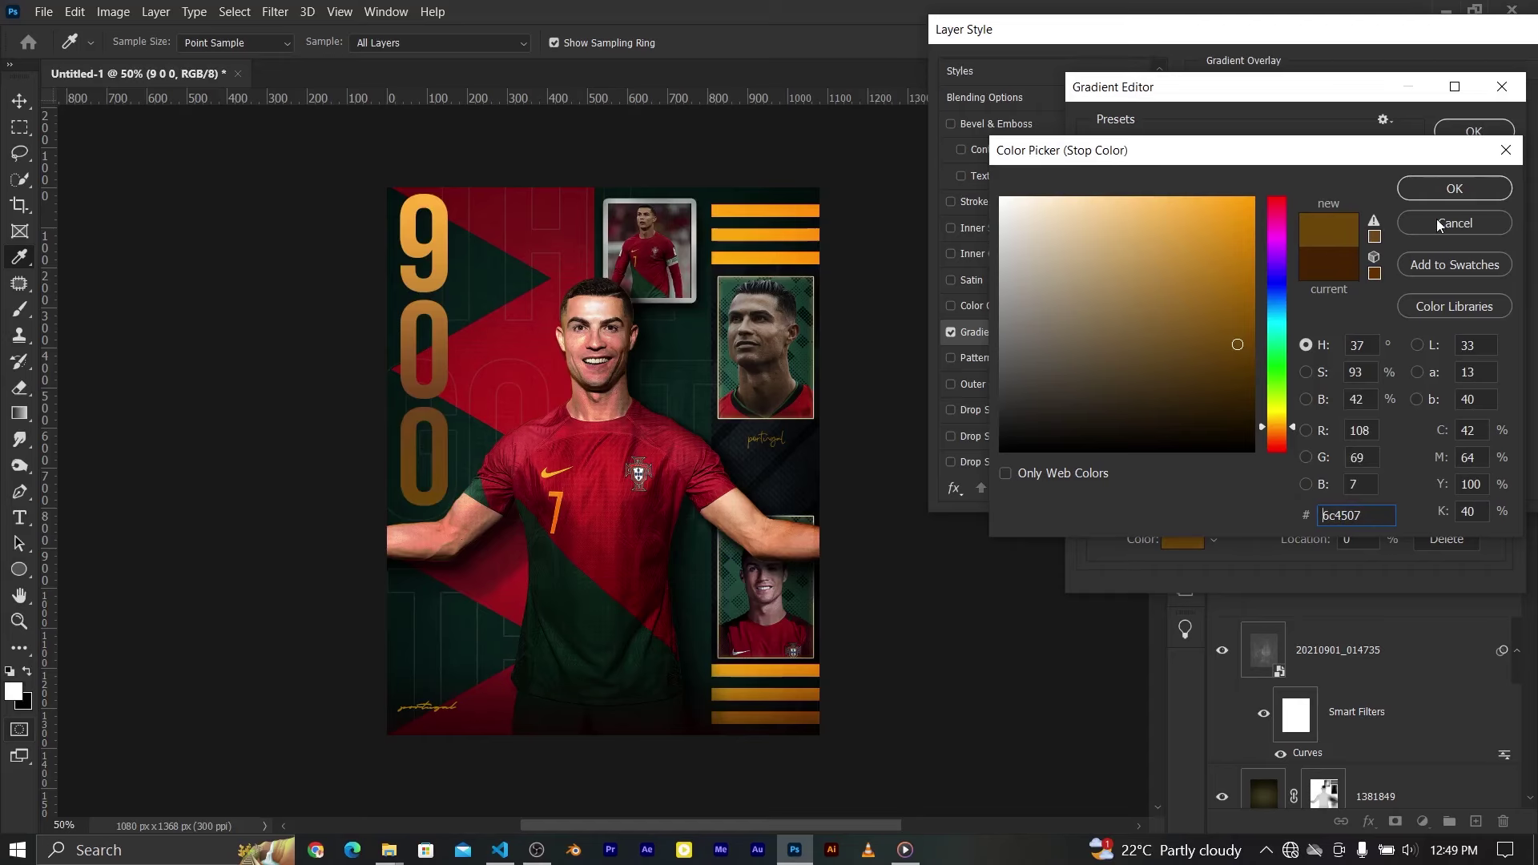
pyautogui.click(1455, 190)
pyautogui.click(1455, 136)
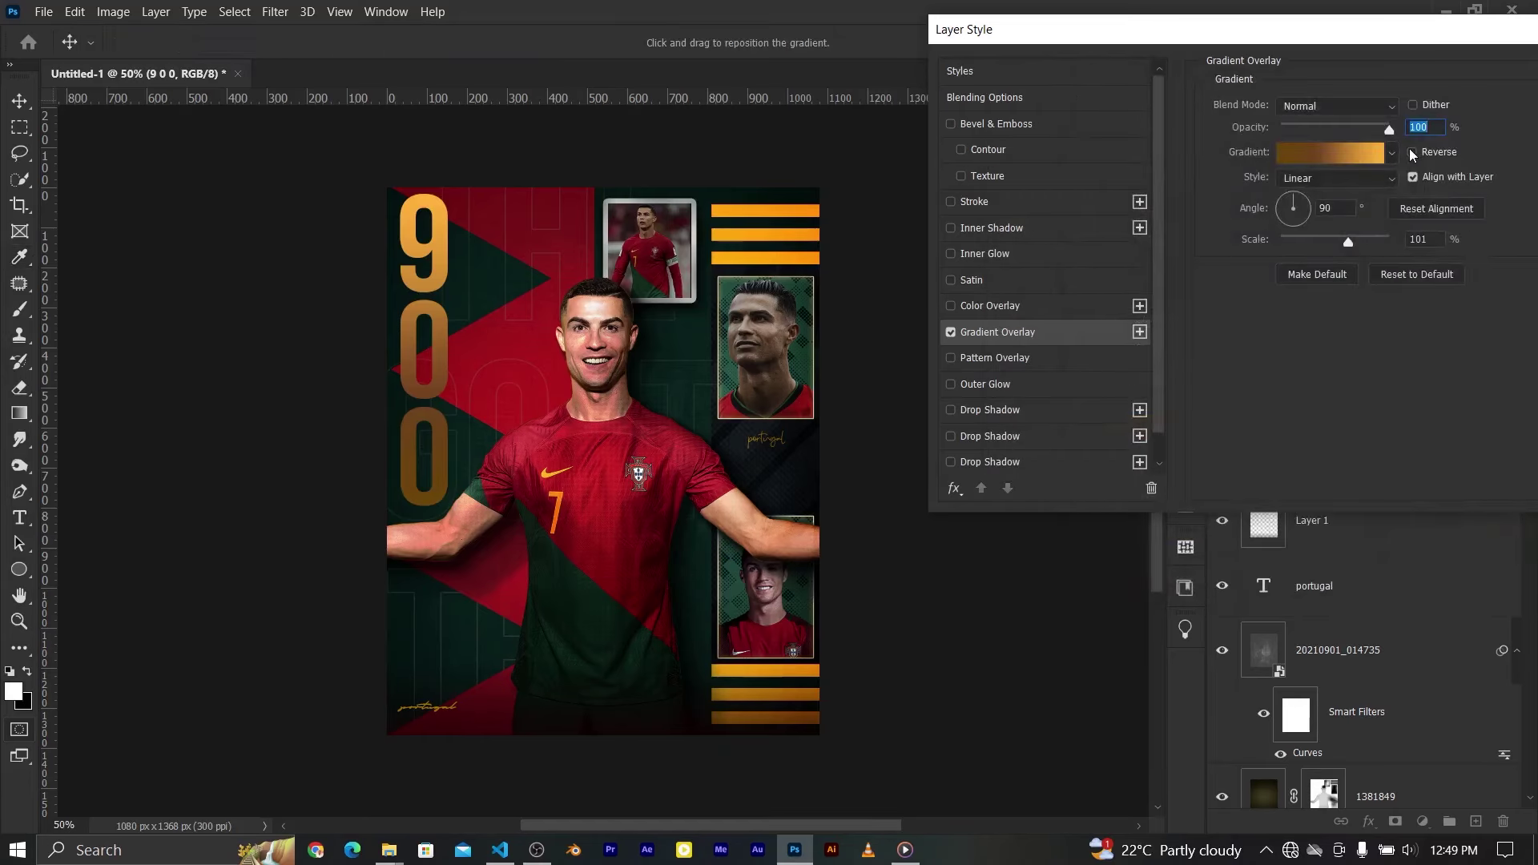
pyautogui.moveTo(1380, 41); pyautogui.dragTo(1263, 41)
pyautogui.press('Return')
# Add a GOALS text layer on the poster
pyautogui.click(20, 517)
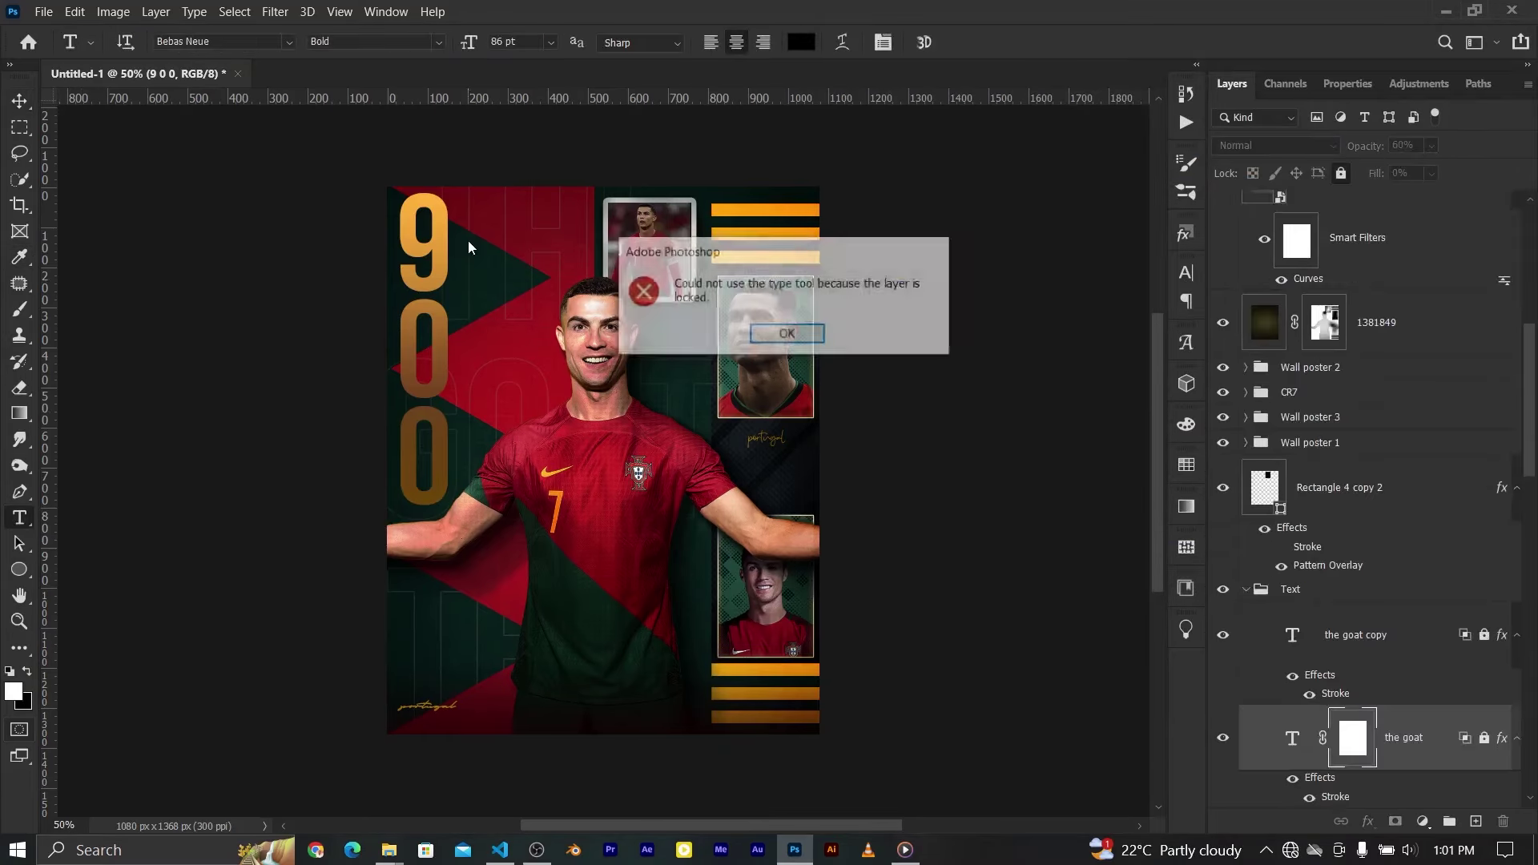
pyautogui.click(783, 333)
pyautogui.click(863, 285)
pyautogui.write('GOALS')
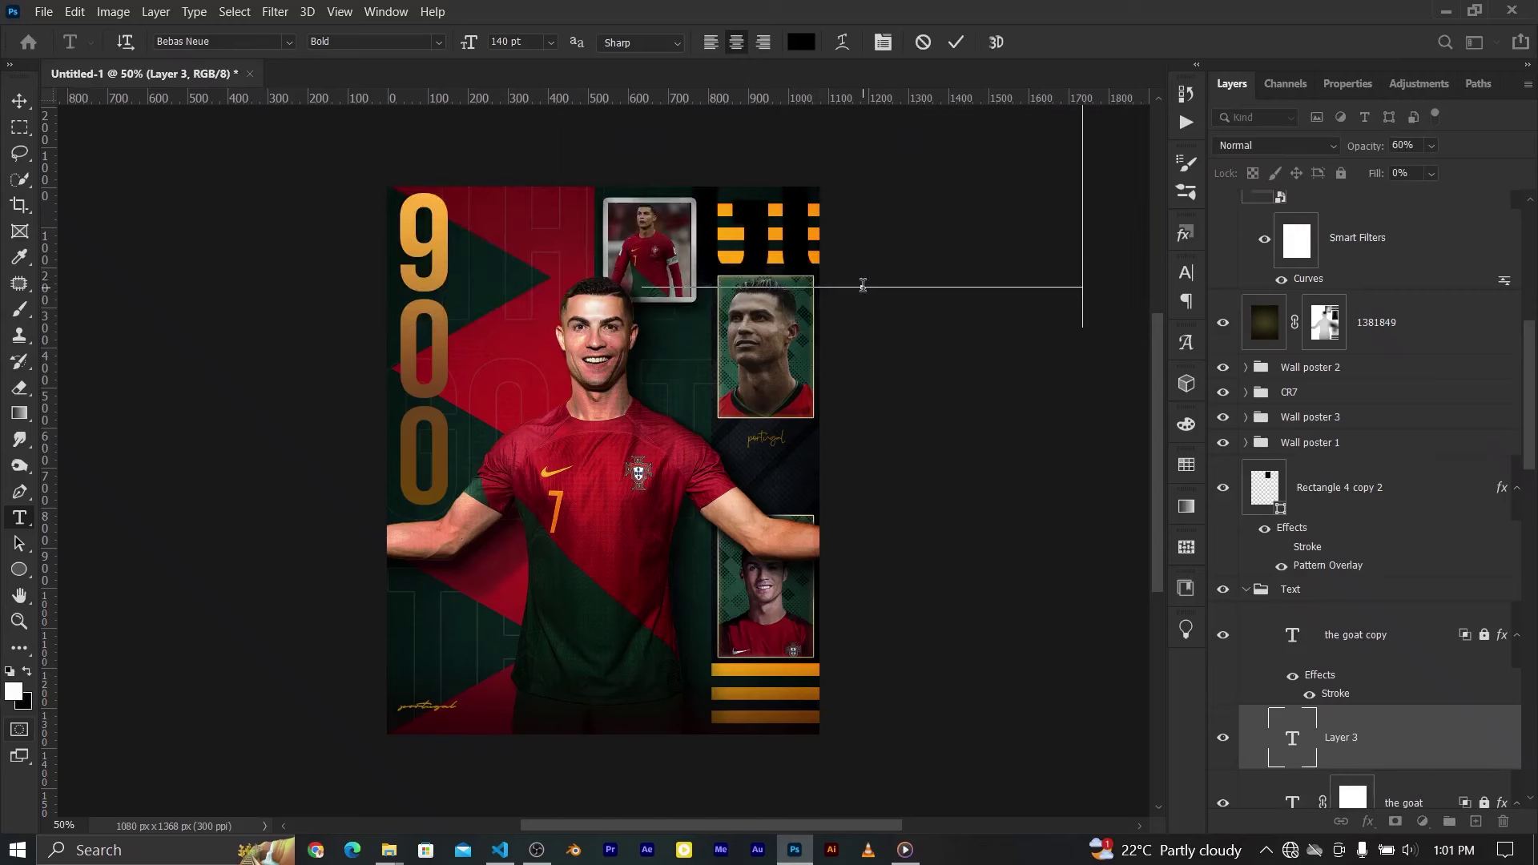
pyautogui.hotkey('ctrl', 'Return')
pyautogui.moveTo(535, 316); pyautogui.dragTo(536, 320)
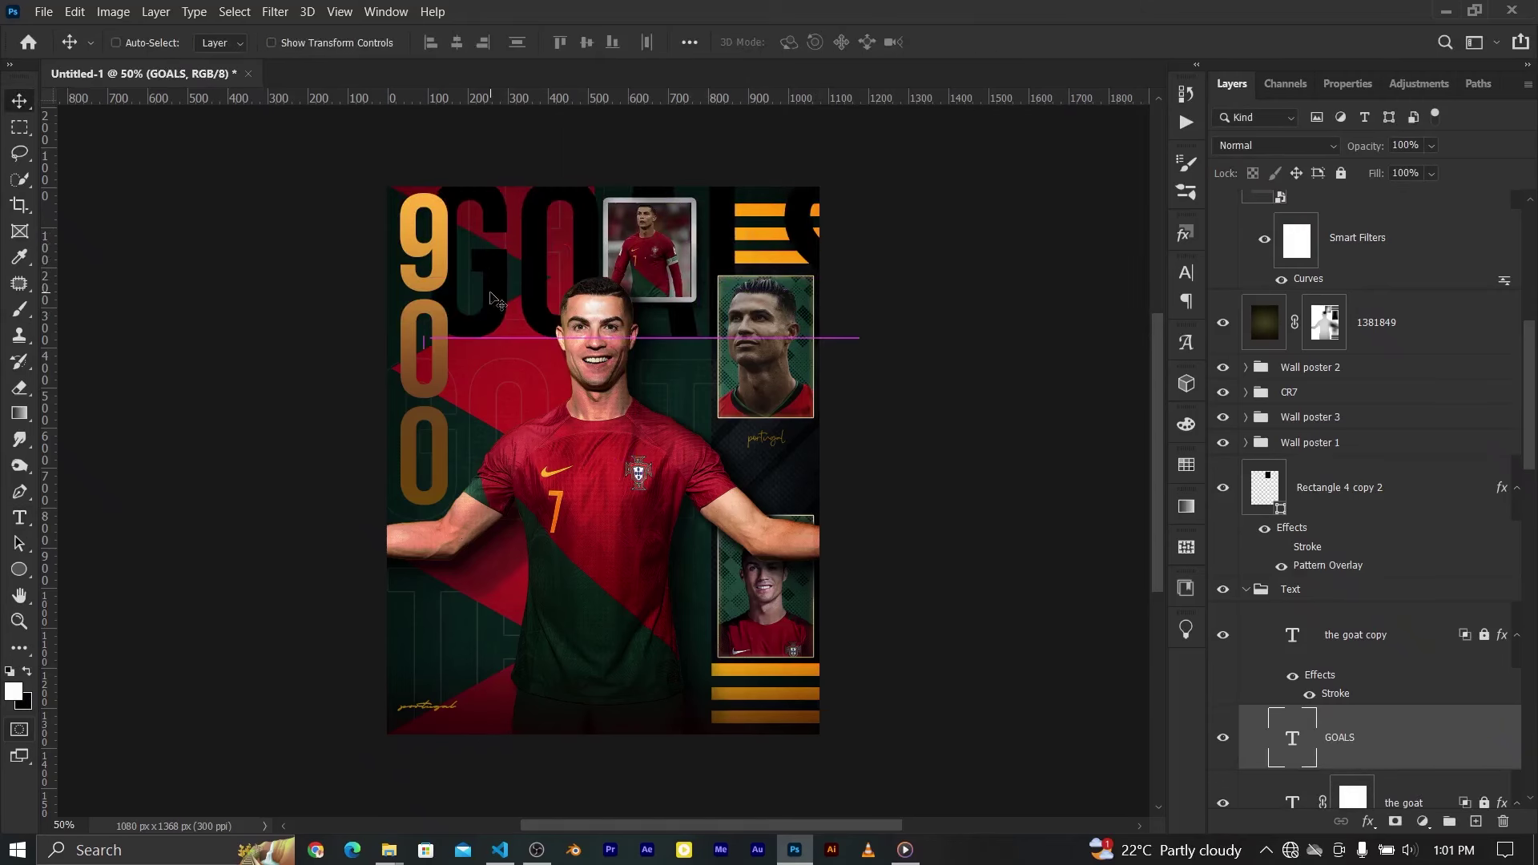
# Give GOALS 65 pt size, Optical kerning and an orange colour
pyautogui.click(1348, 84)
pyautogui.moveTo(1226, 342); pyautogui.dragTo(1250, 342)
pyautogui.press('Down')
pyautogui.press('Down')
pyautogui.press('Down')
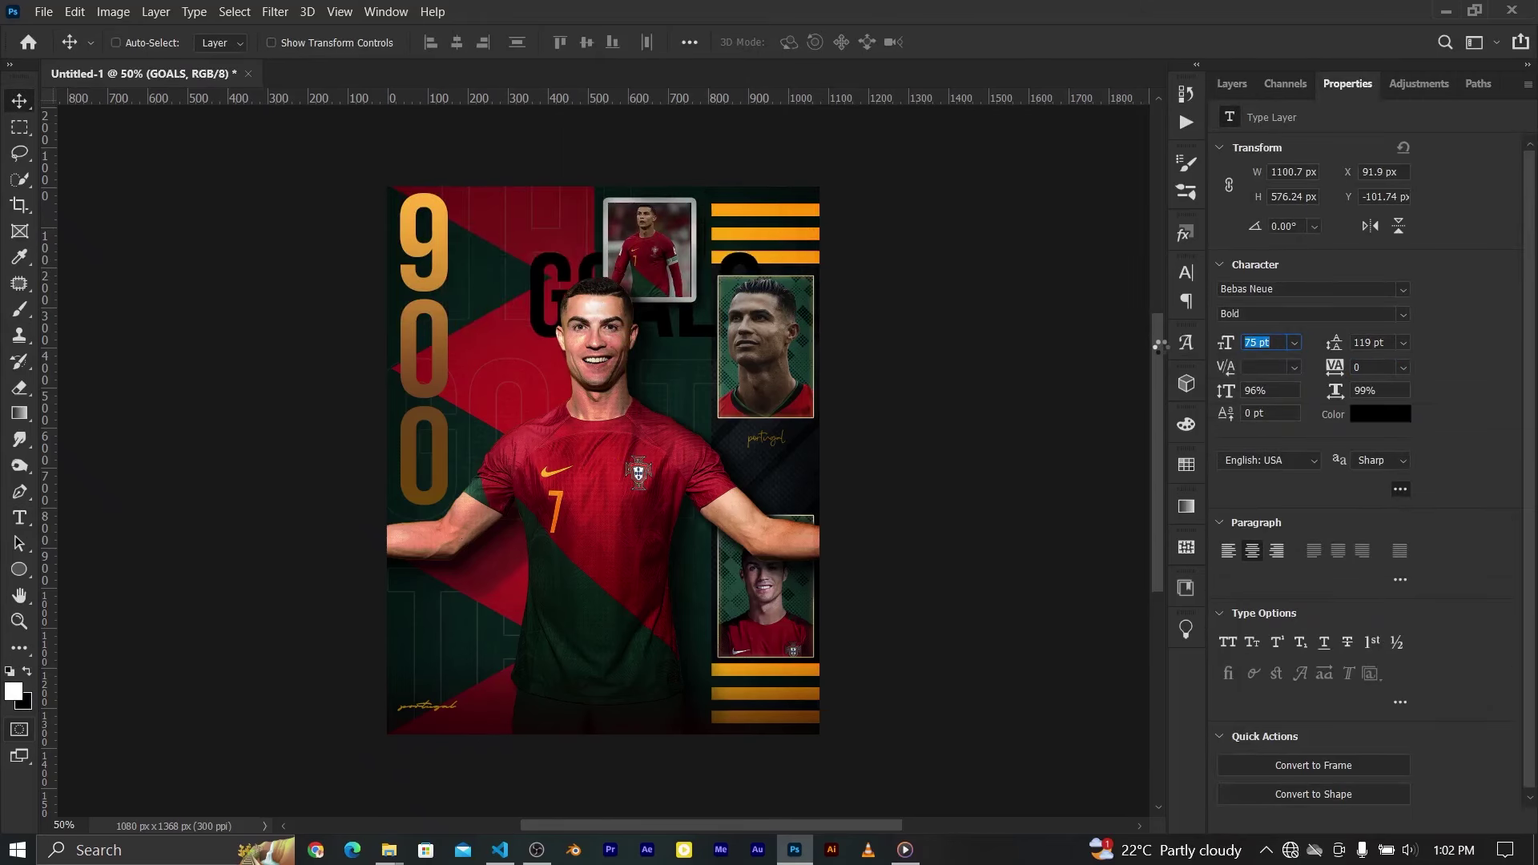
pyautogui.press('Down')
pyautogui.press('Down')
pyautogui.press('Down')
pyautogui.press('Down')
pyautogui.press('Down')
pyautogui.press('Down')
pyautogui.press('Down')
pyautogui.press('Down')
pyautogui.press('Down')
pyautogui.hotkey('shift', 'Down')
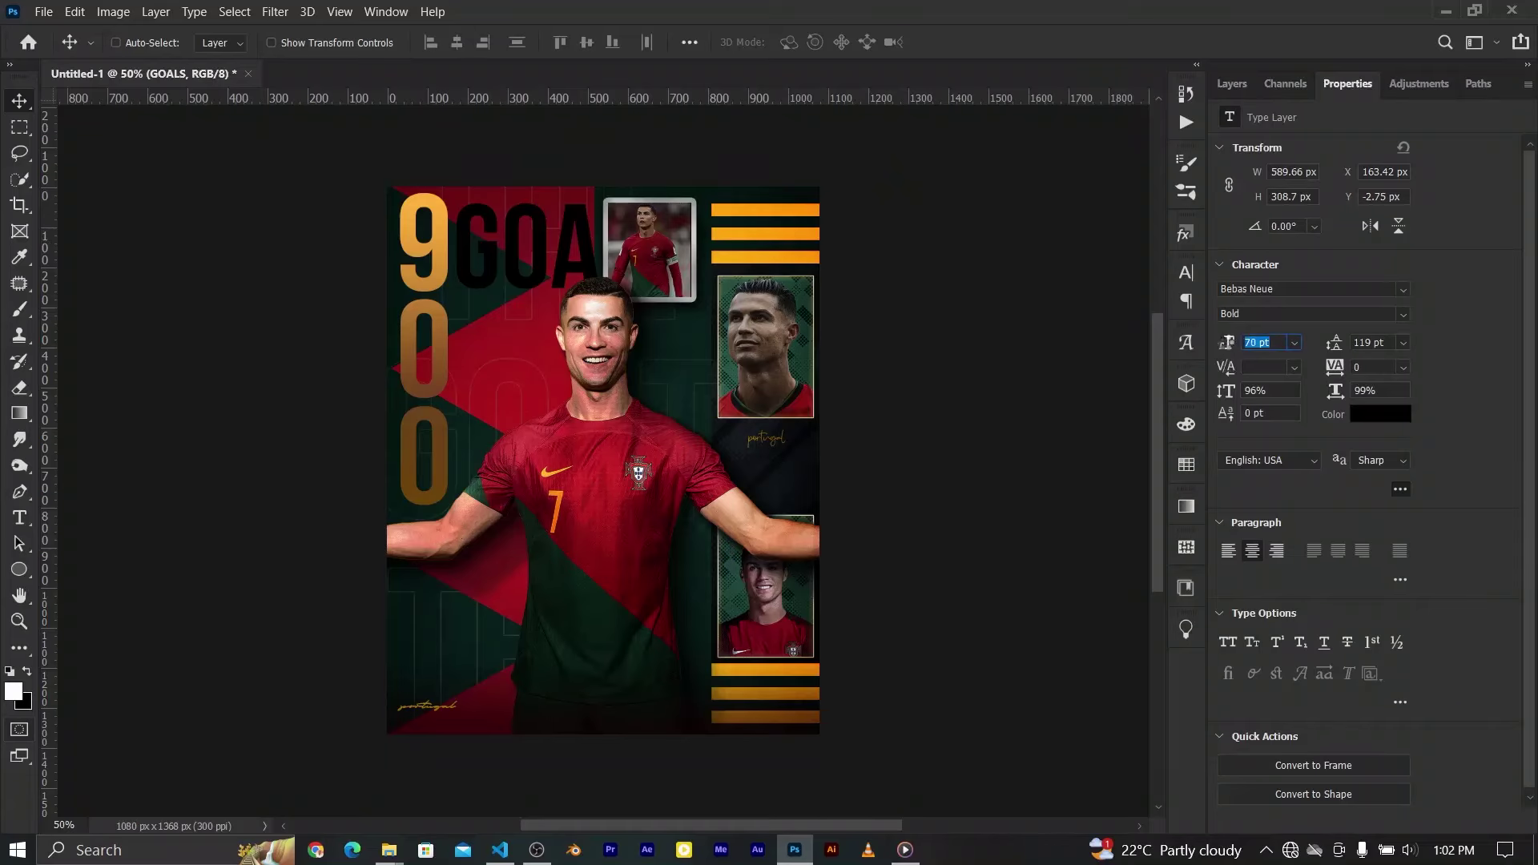
pyautogui.write('65')
pyautogui.click(1294, 367)
pyautogui.click(1253, 392)
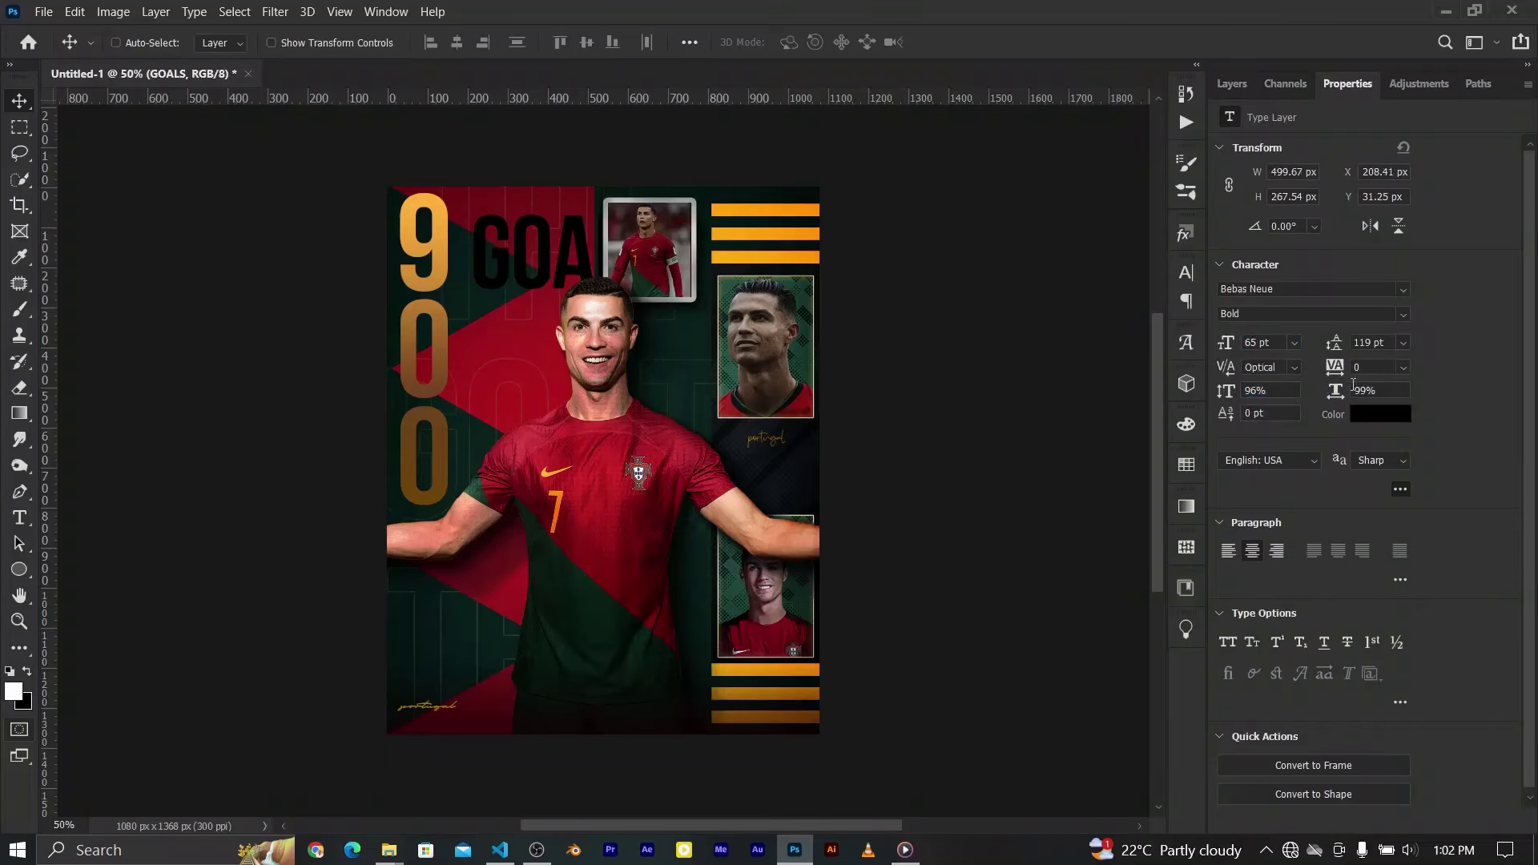
pyautogui.click(1402, 367)
pyautogui.click(1380, 413)
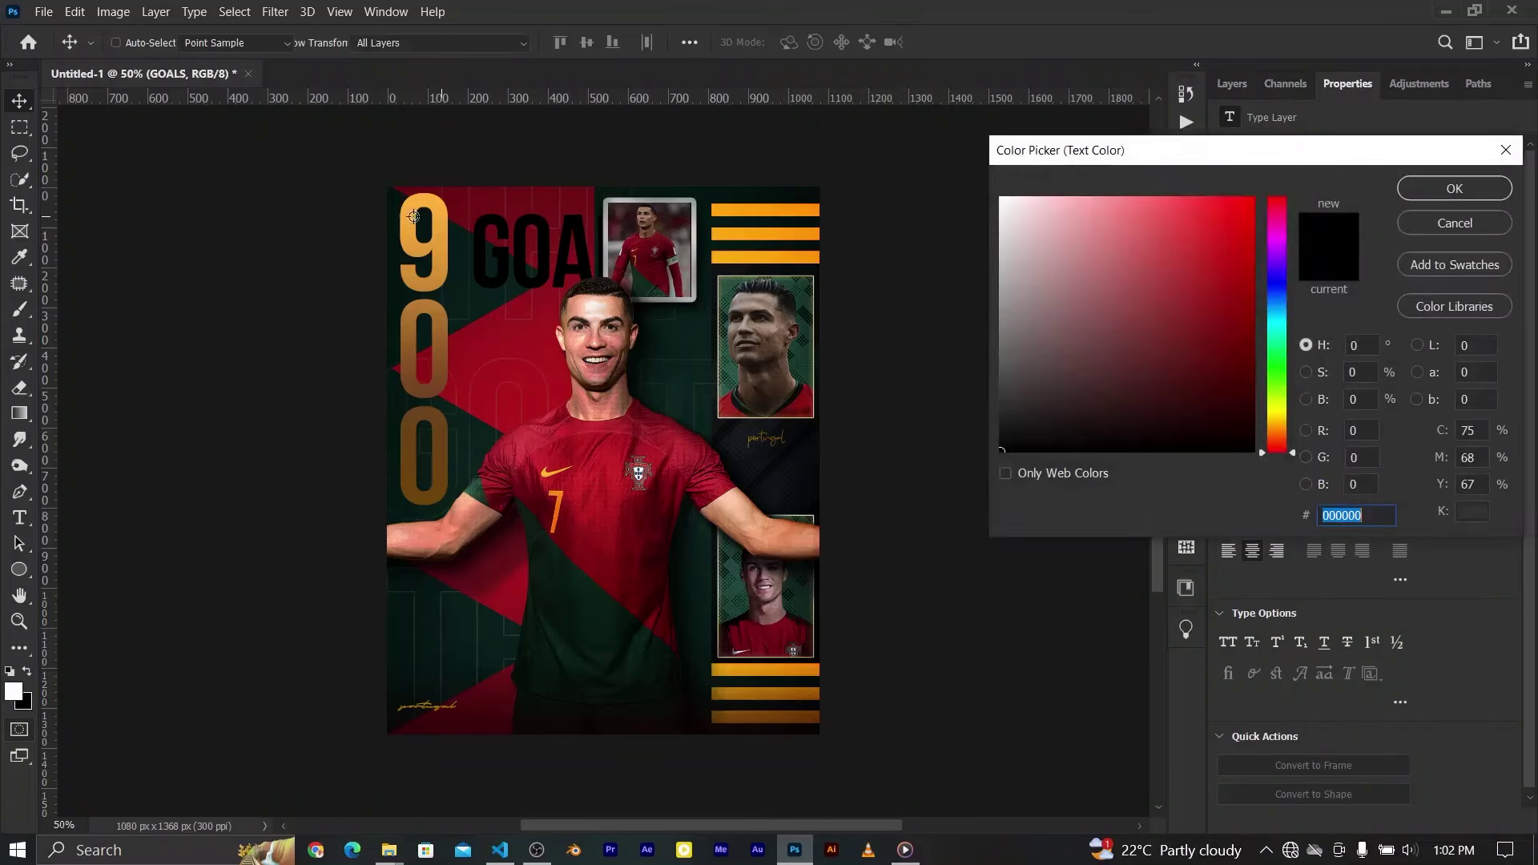
pyautogui.click(1197, 204)
pyautogui.click(1454, 188)
# Place GOALS beside the top 9 and show the layout guides
pyautogui.click(1231, 83)
pyautogui.scroll(5, 1380, 574)
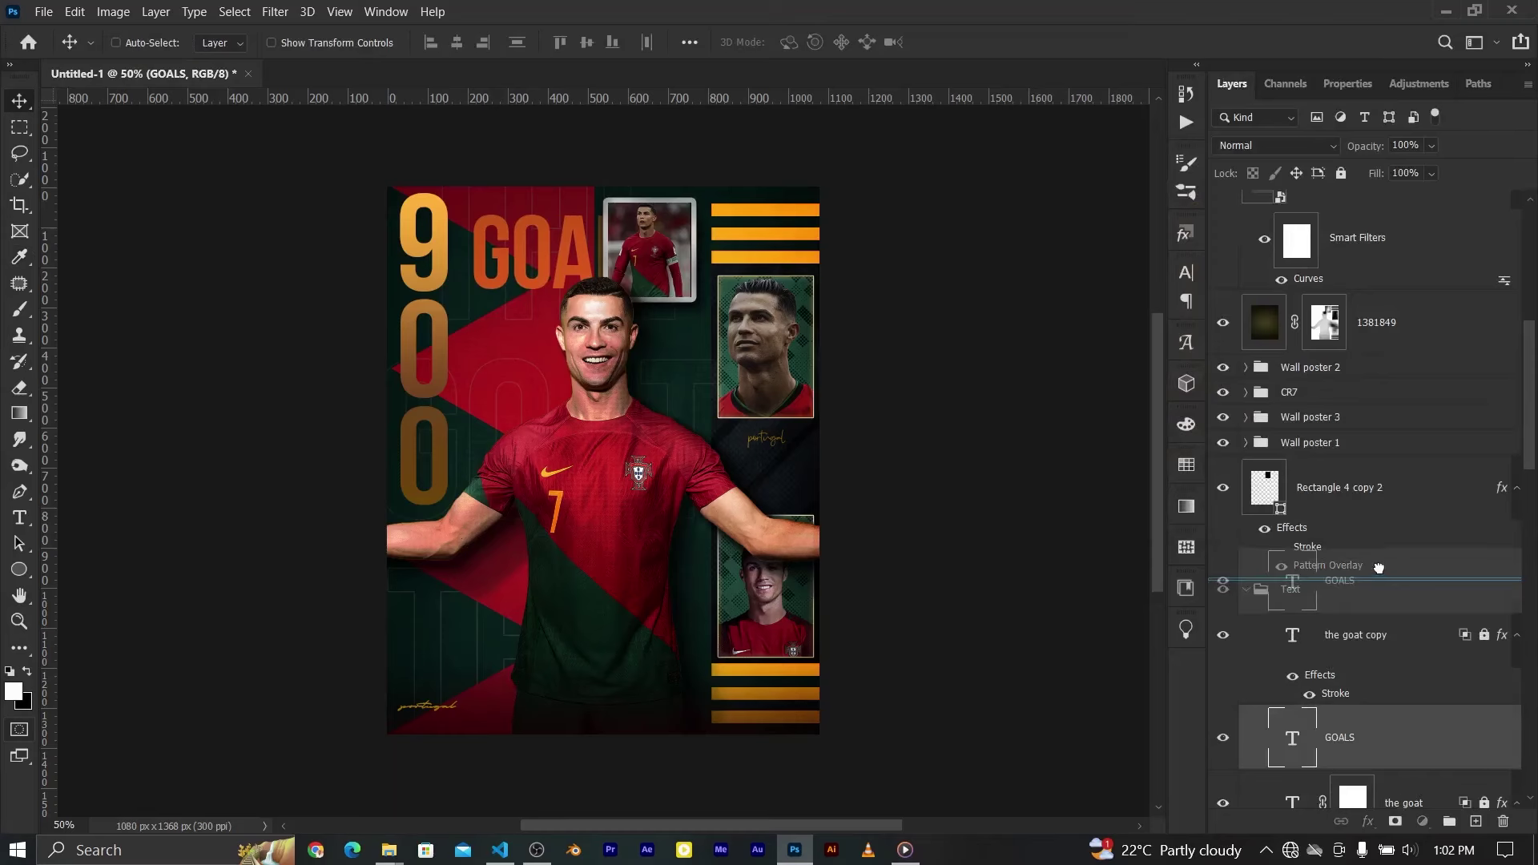
pyautogui.moveTo(534, 244)
pyautogui.mouseDown()
pyautogui.moveTo(511, 232)
pyautogui.moveTo(505, 248)
pyautogui.moveTo(501, 231)
pyautogui.mouseUp()
pyautogui.hotkey('ctrl', ';')
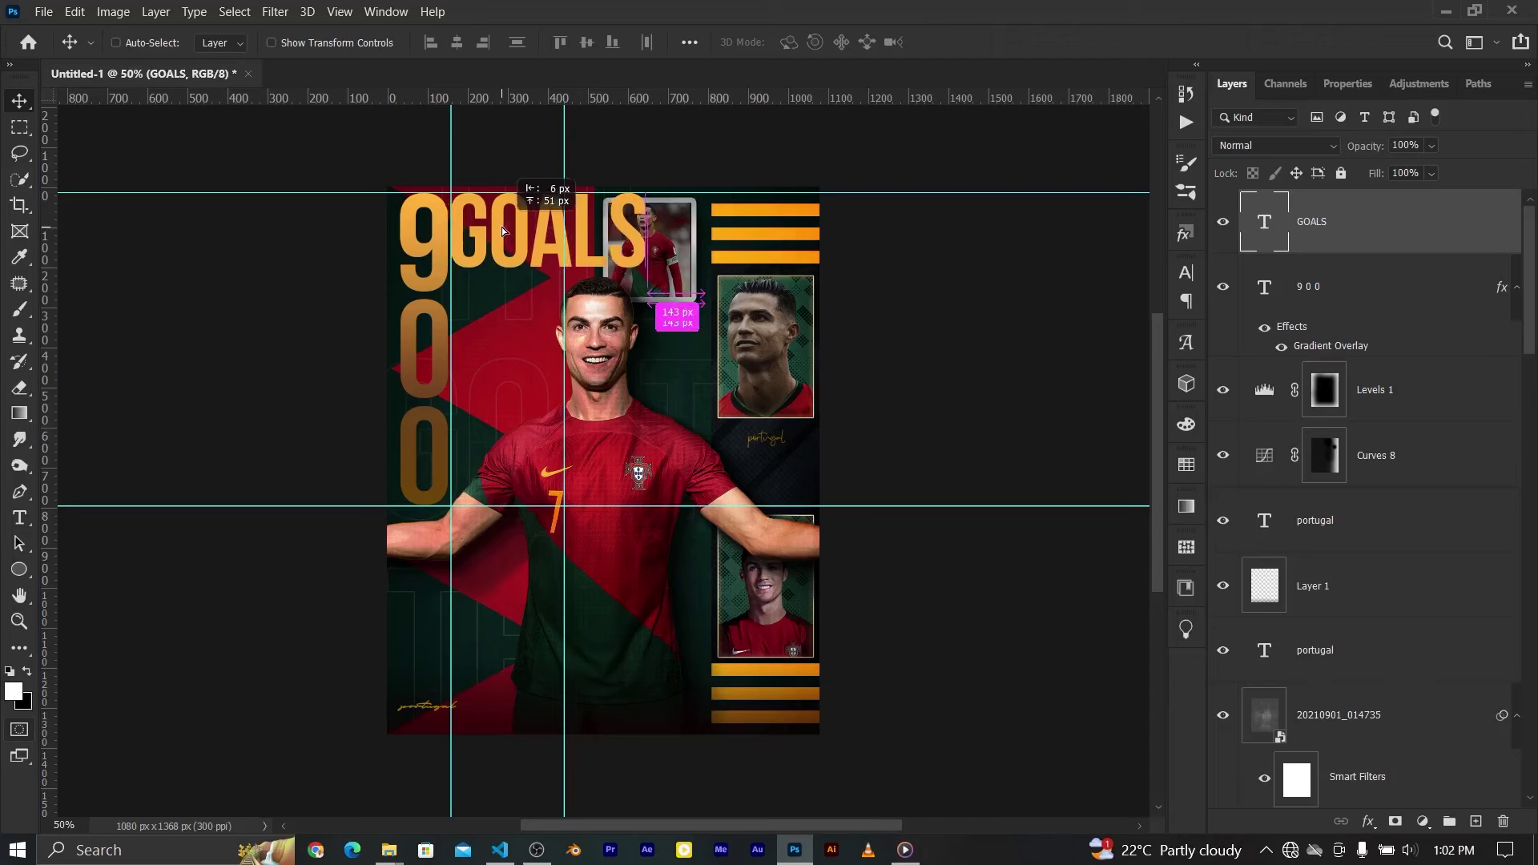
# Shrink GOALS to 50 pt with -40 tracking
pyautogui.click(1348, 83)
pyautogui.moveTo(1230, 342); pyautogui.dragTo(1206, 343)
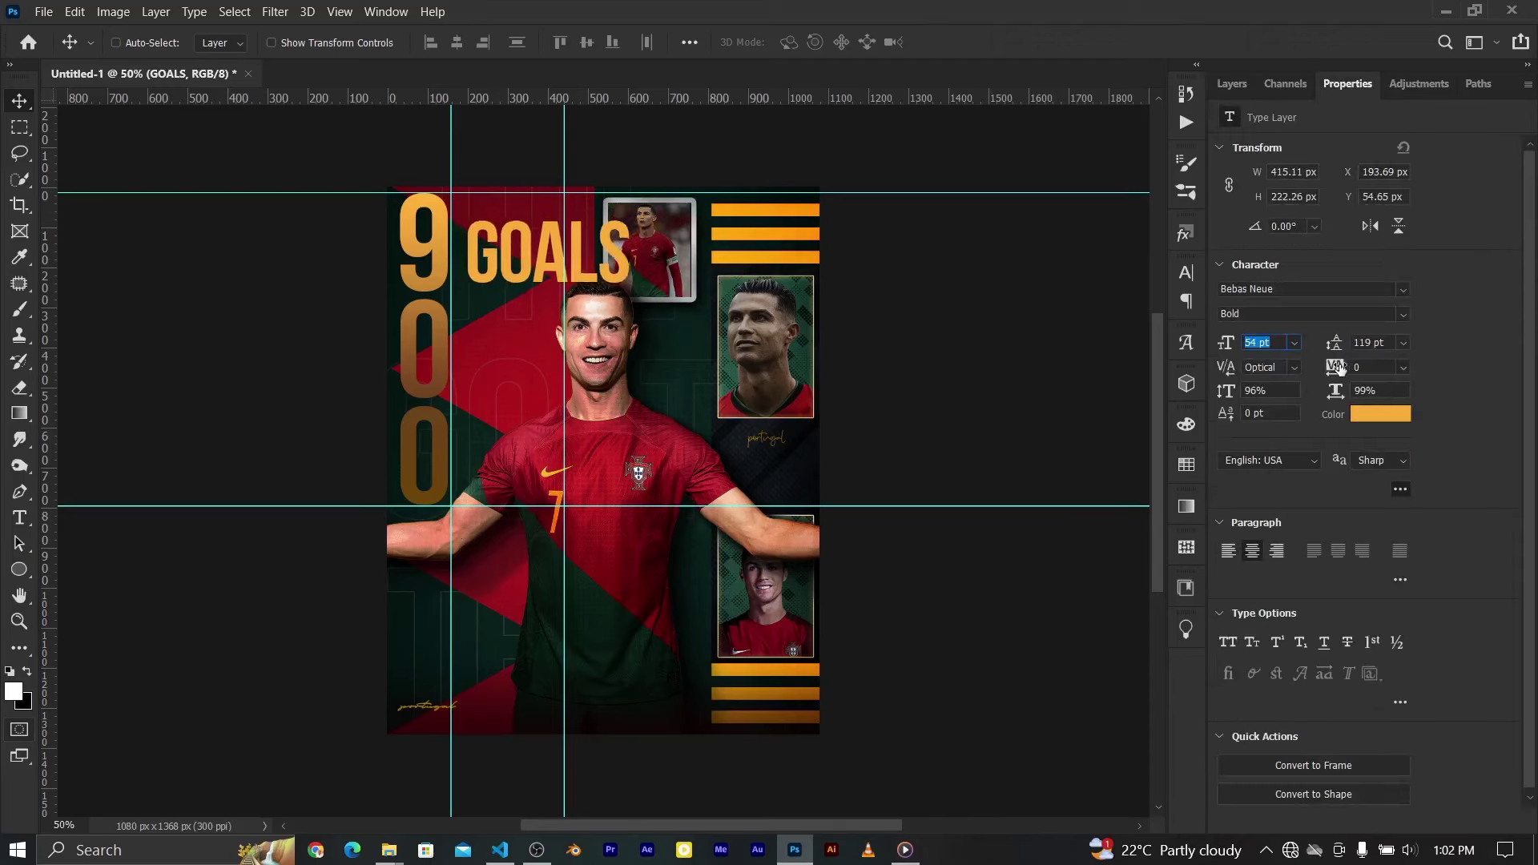
pyautogui.moveTo(1334, 367); pyautogui.dragTo(1314, 367)
pyautogui.moveTo(506, 244); pyautogui.dragTo(486, 225)
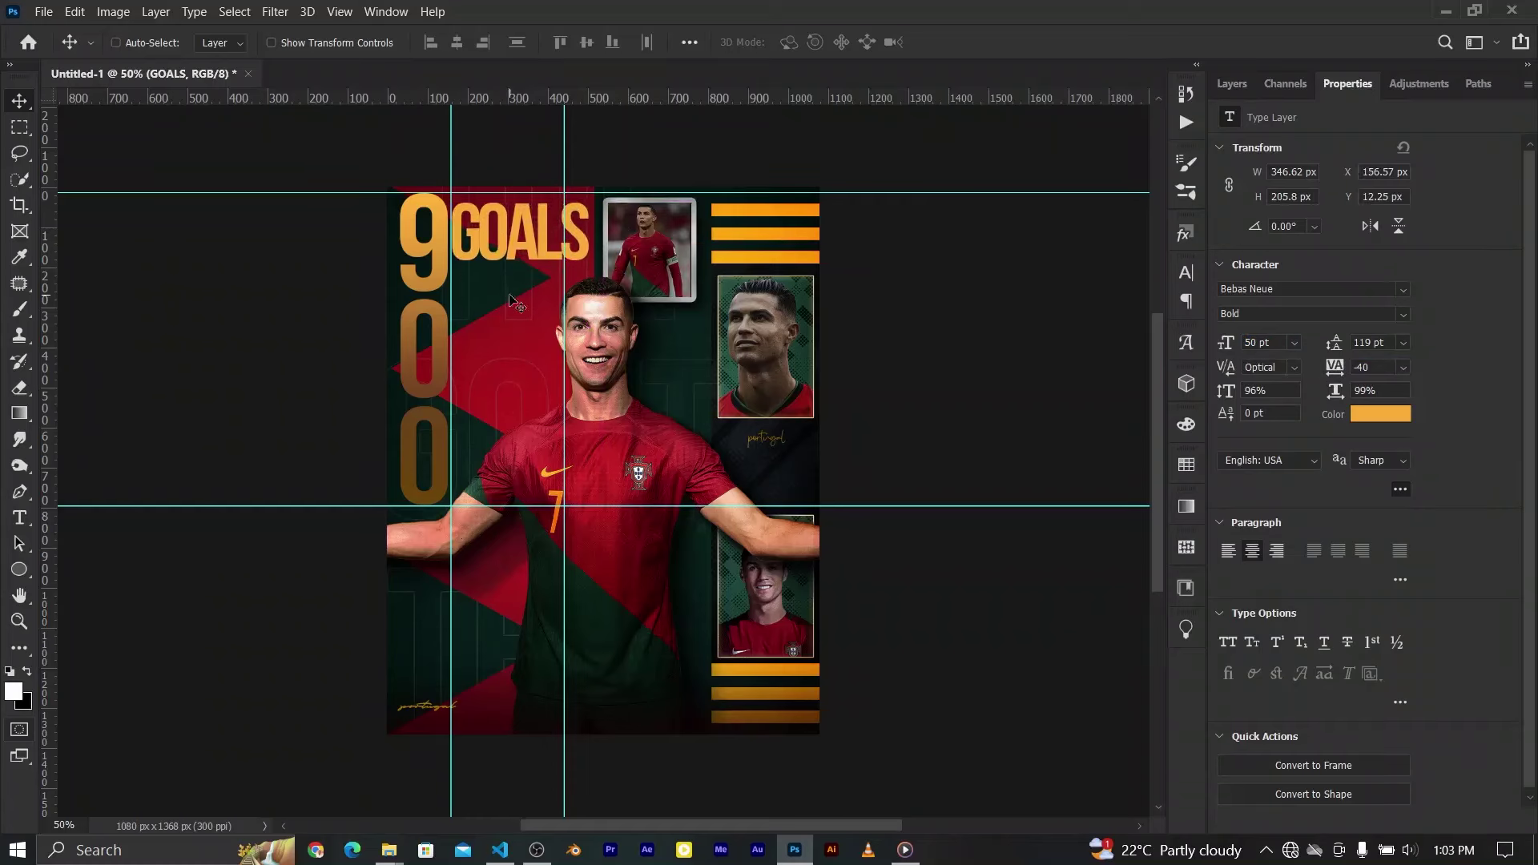
# Nudge GOALS up to align with the 9, then duplicate it down beside the middle 0
pyautogui.hotkey('shift', 'Up')
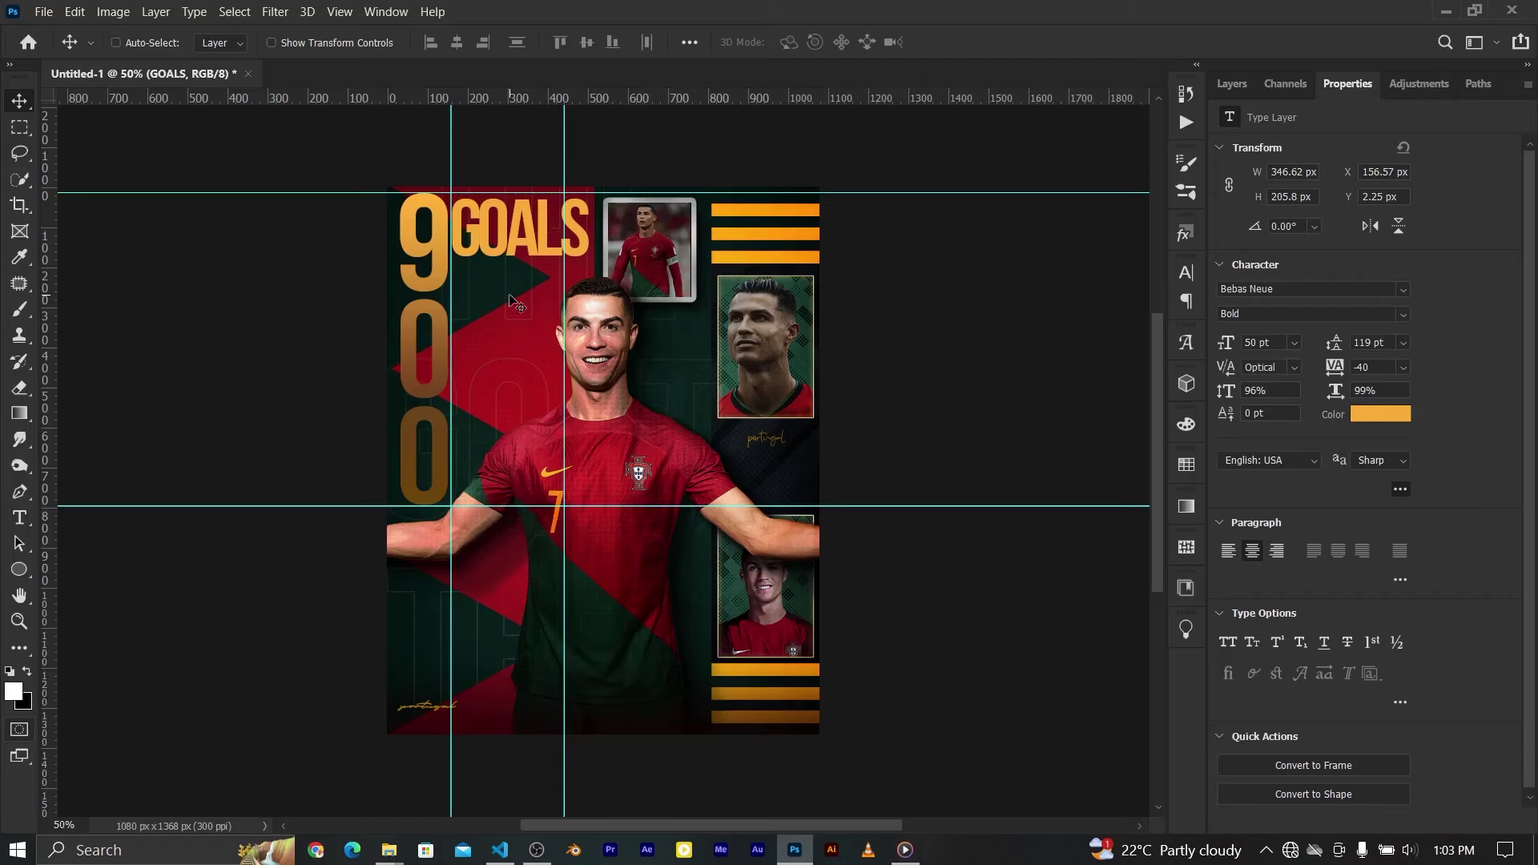
pyautogui.hotkey('shift', 'Up')
pyautogui.press('Up')
pyautogui.press('Up')
pyautogui.press('Up')
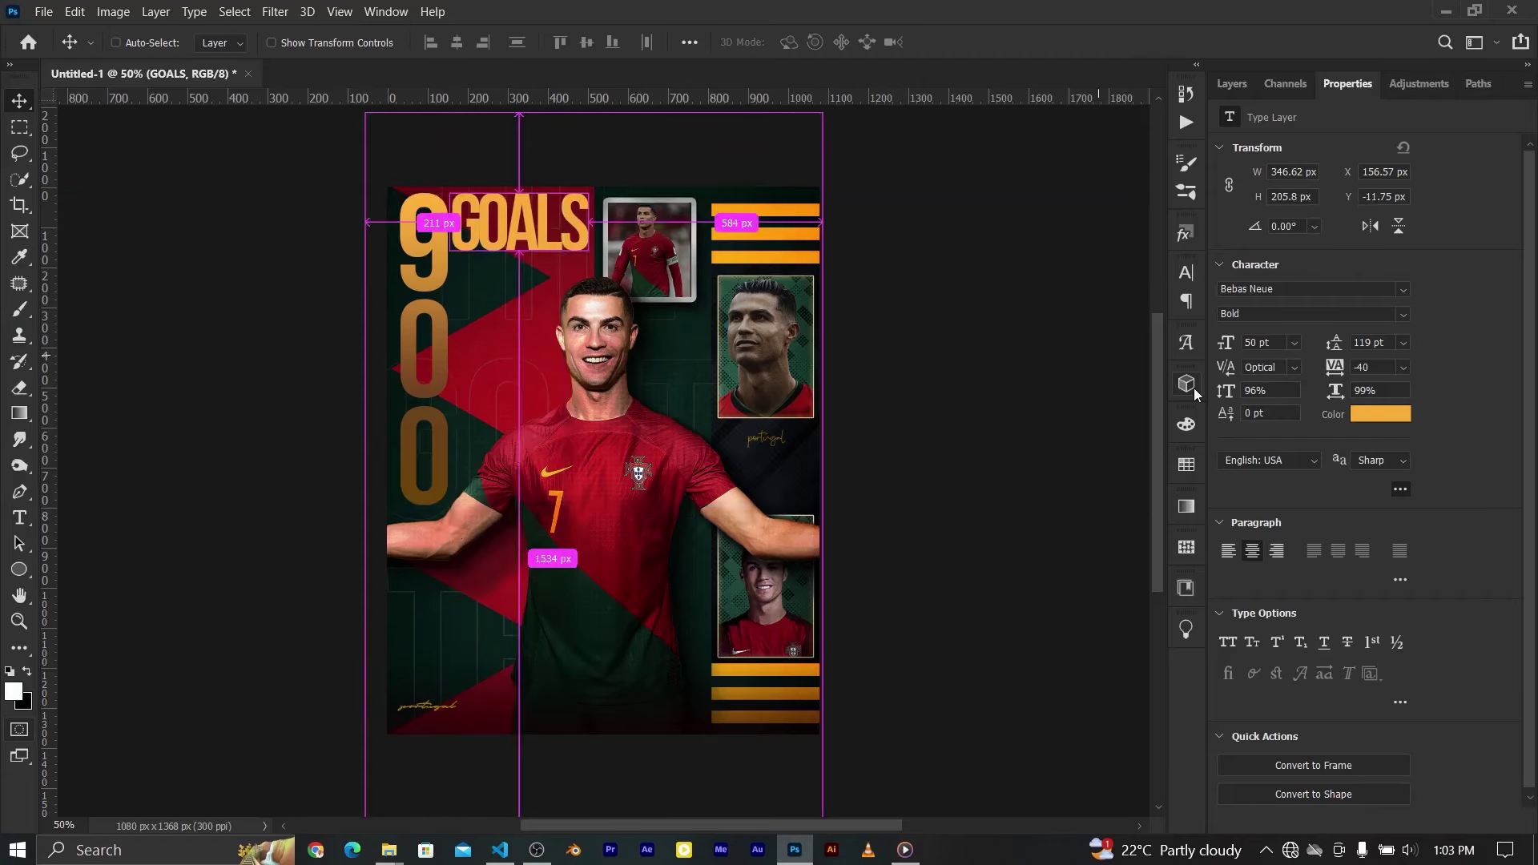
pyautogui.click(1236, 90)
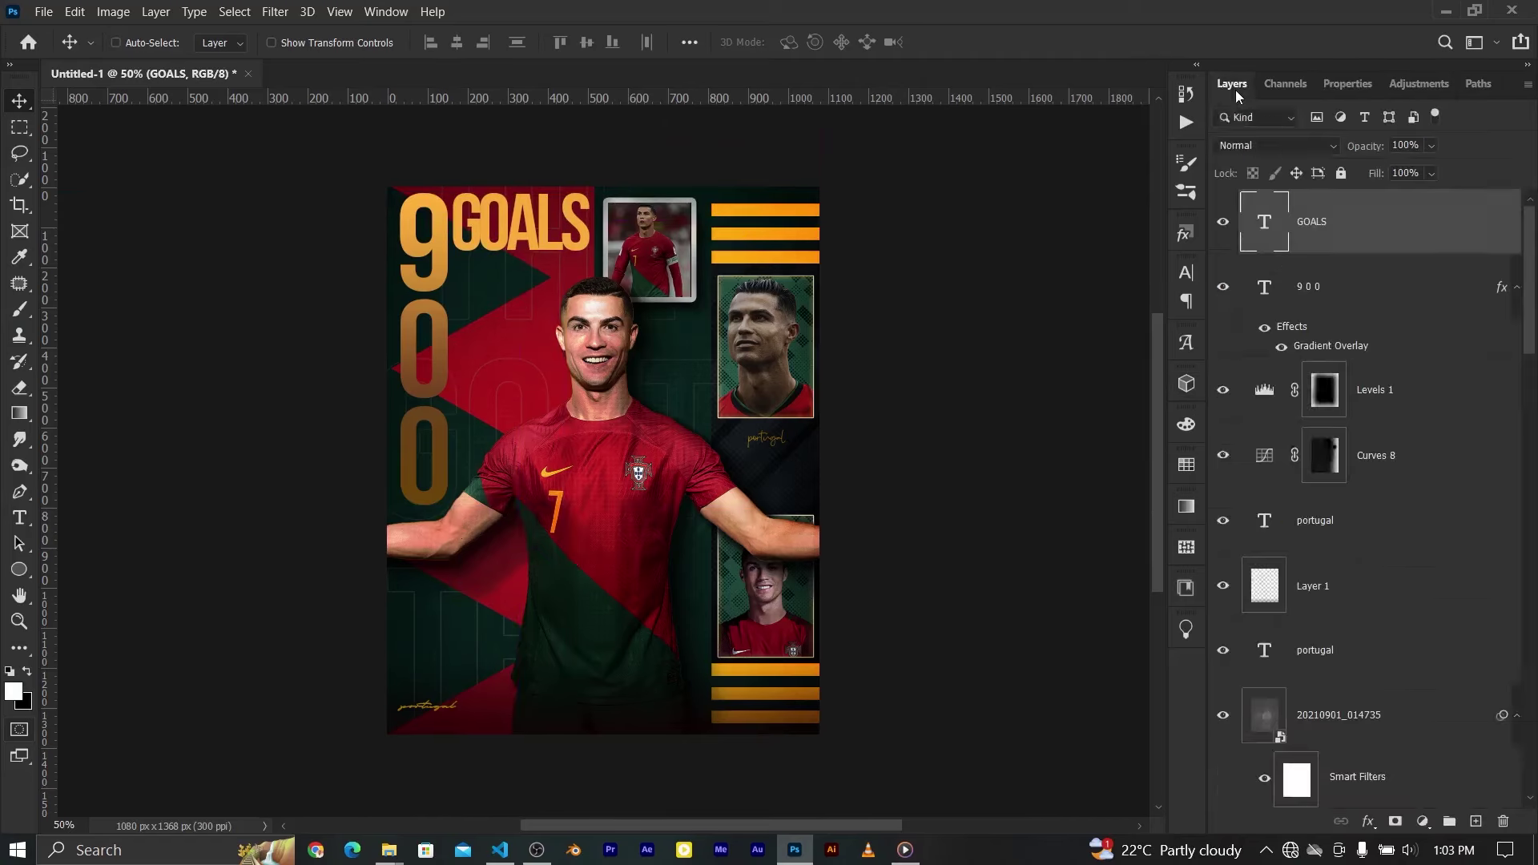
pyautogui.moveTo(497, 217); pyautogui.dragTo(499, 353)
# Retype the GOALS copy as CR7
pyautogui.doubleClick(498, 354)
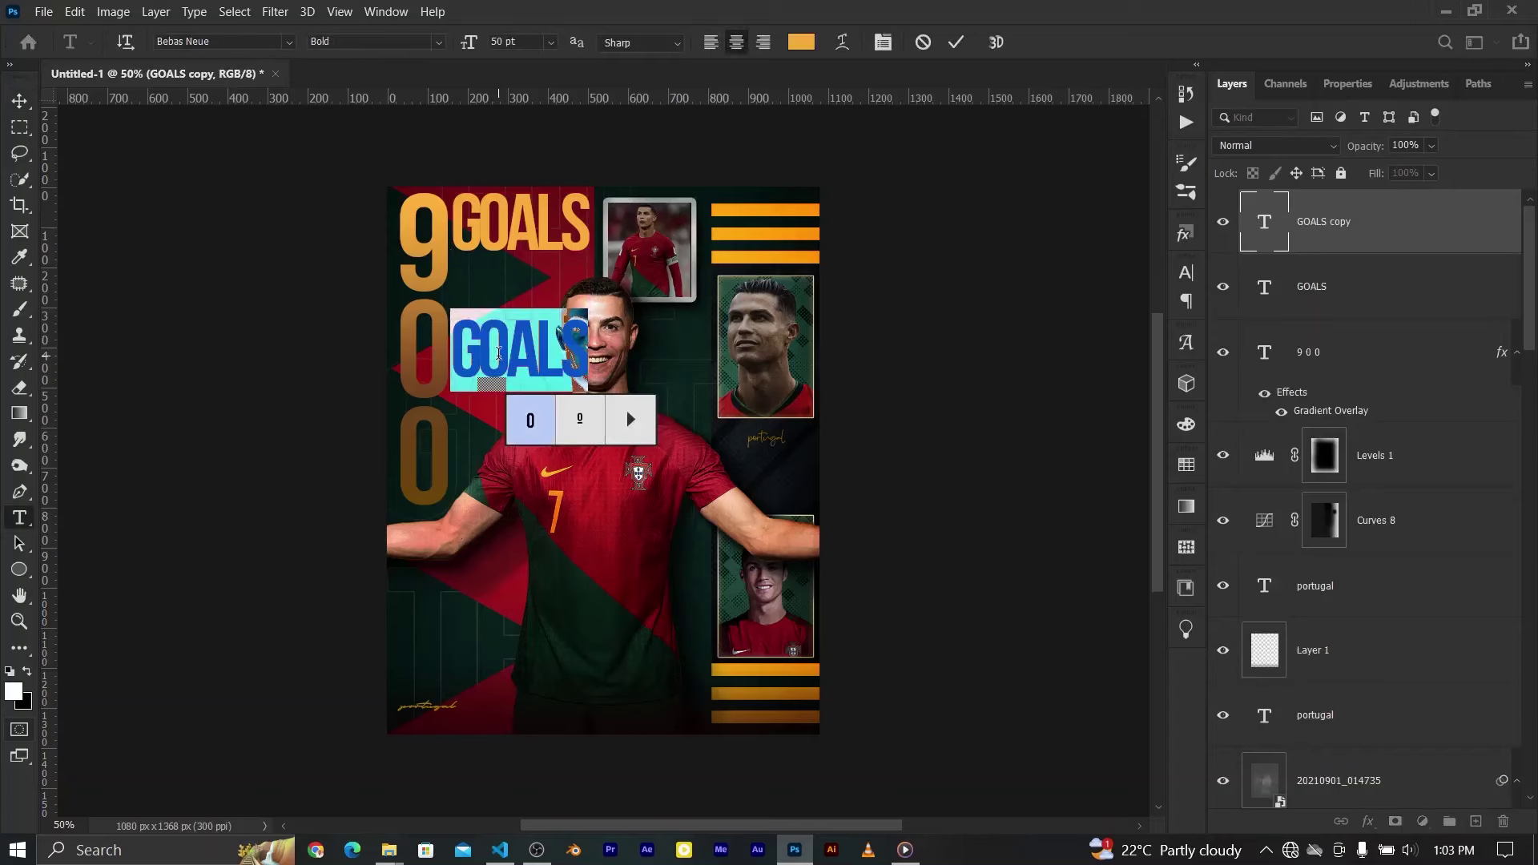
pyautogui.click(923, 43)
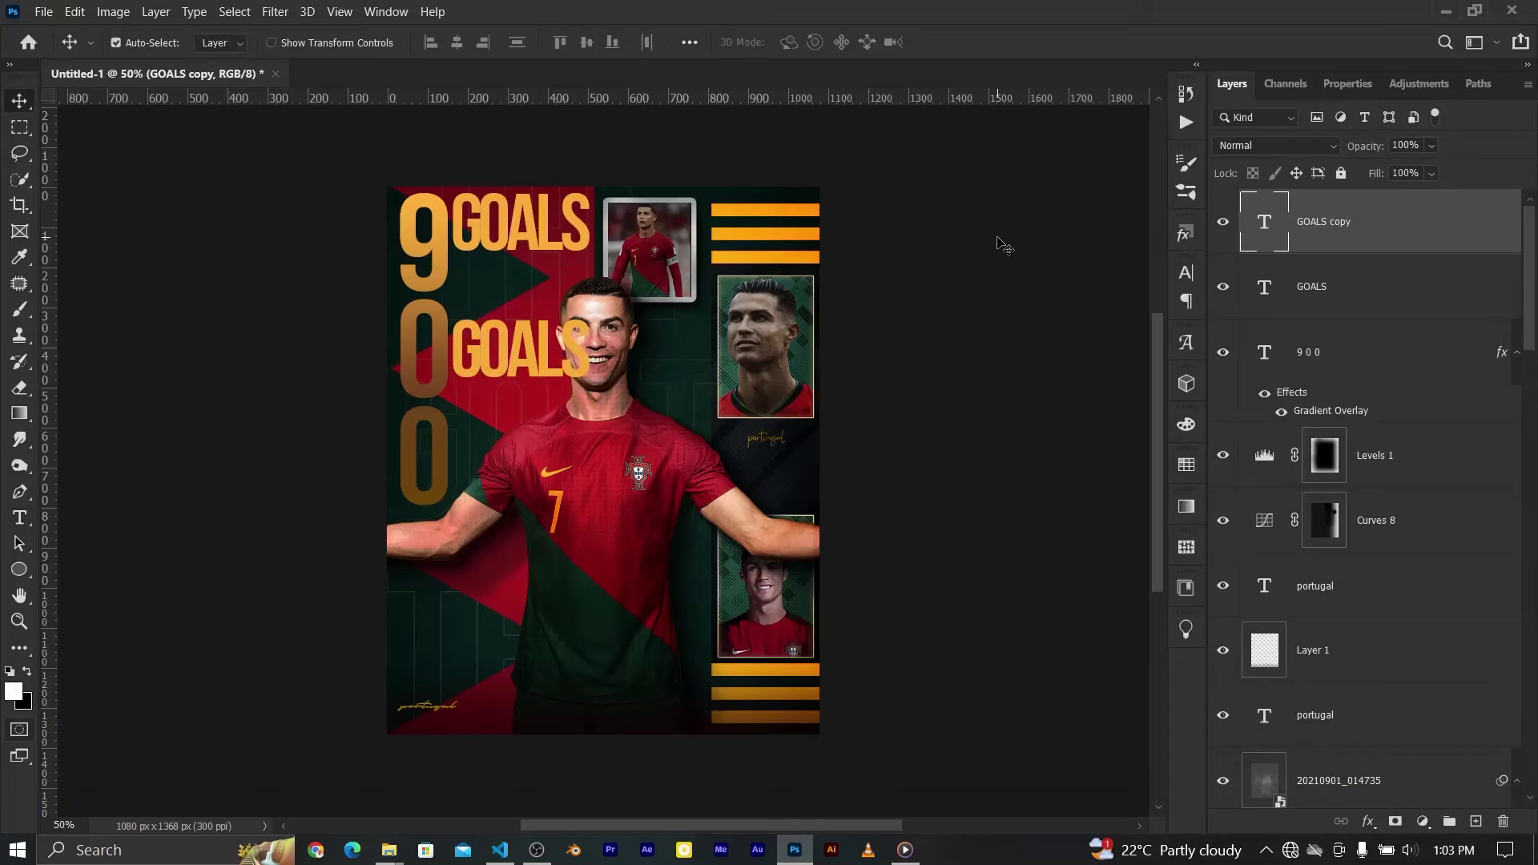
pyautogui.click(513, 357)
pyautogui.doubleClick(512, 353)
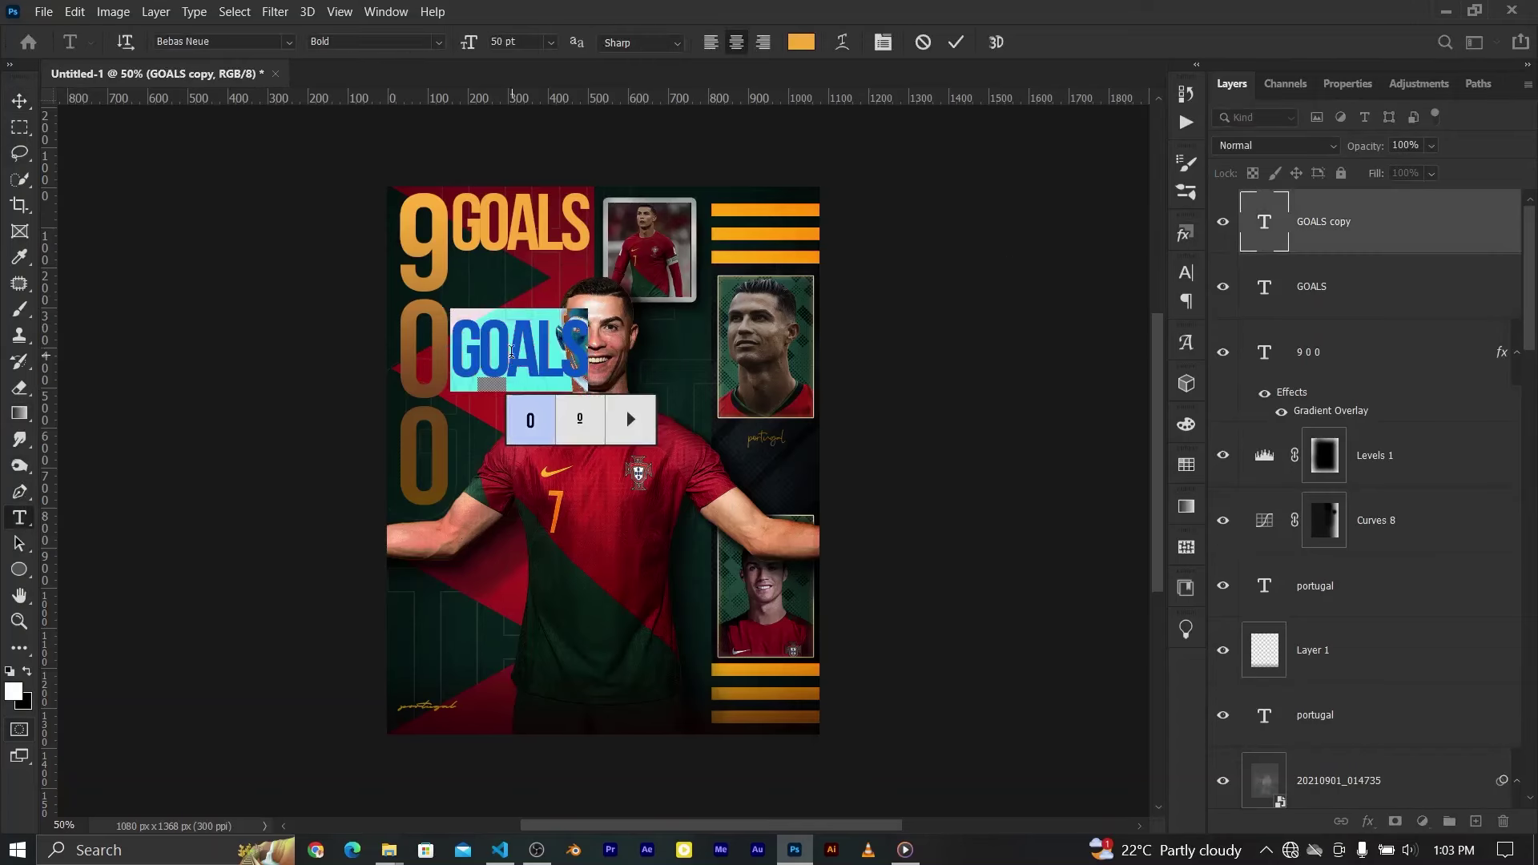
pyautogui.click(923, 42)
pyautogui.click(985, 289)
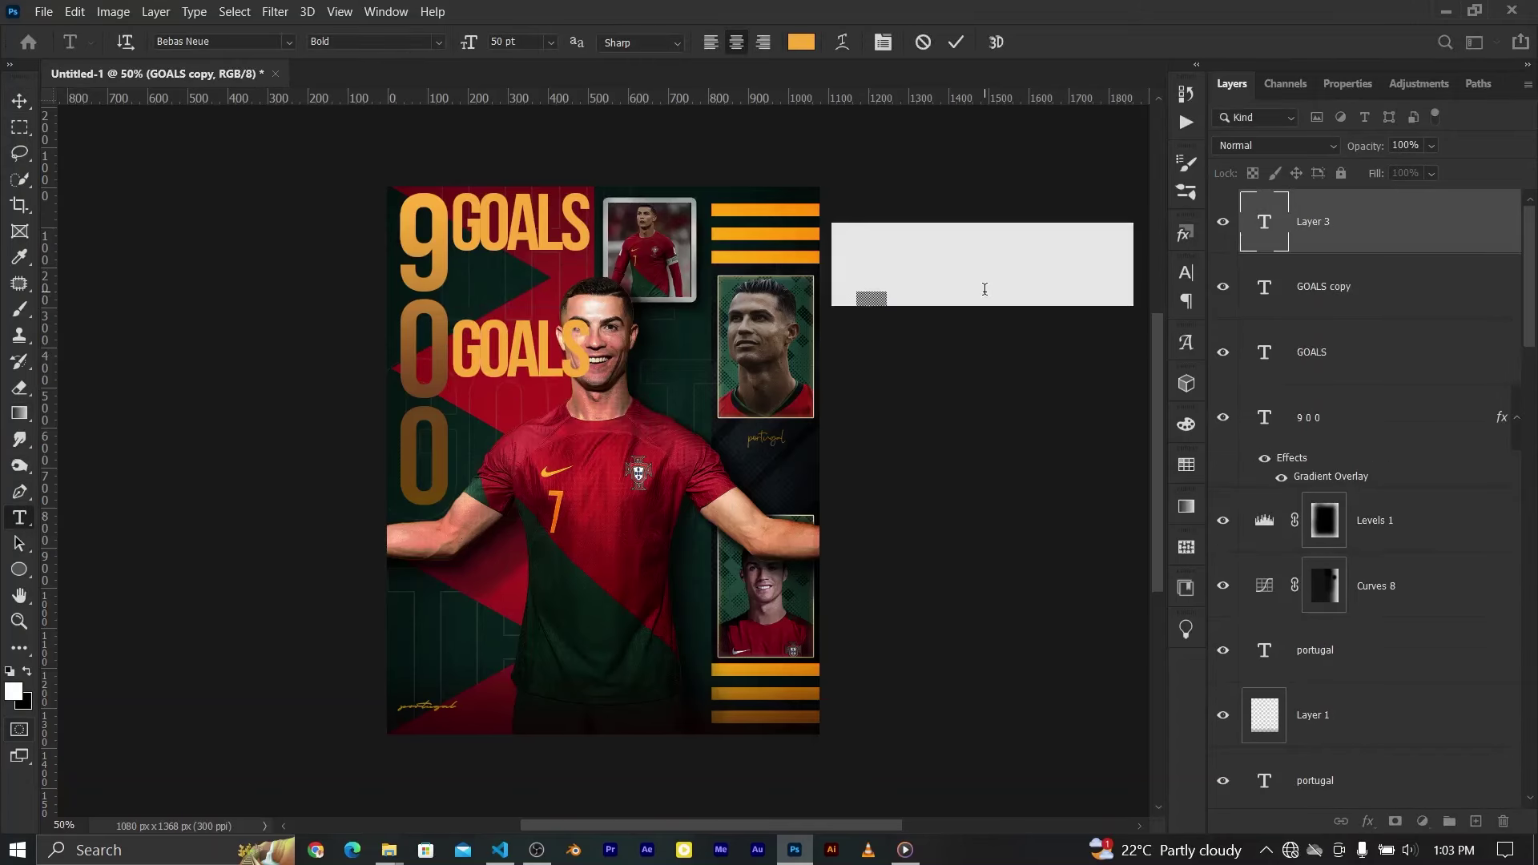
pyautogui.click(923, 45)
pyautogui.click(518, 362)
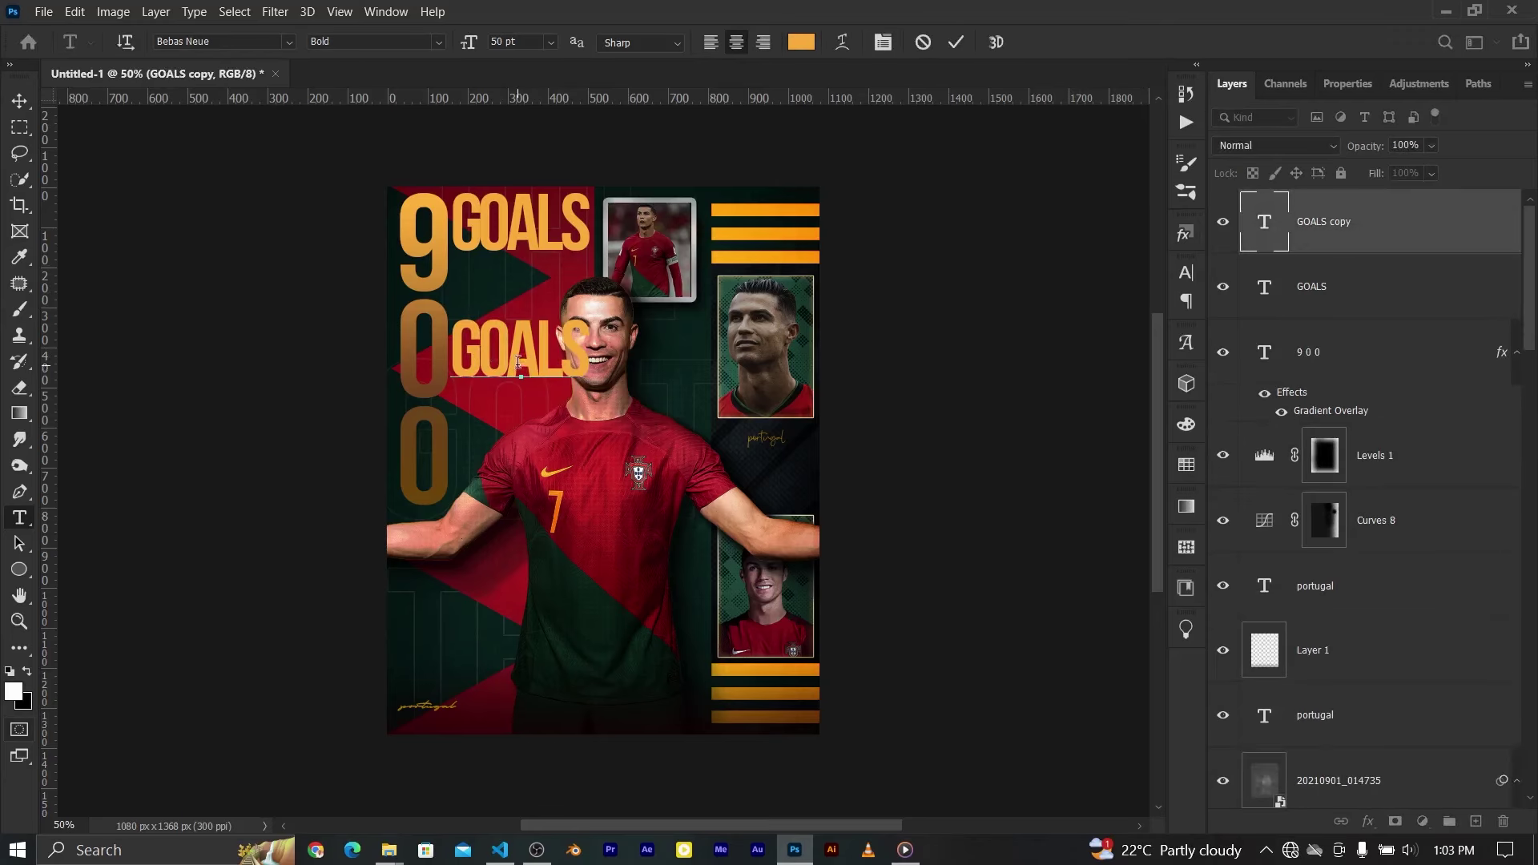
pyautogui.doubleClick(519, 362)
pyautogui.write('CR7')
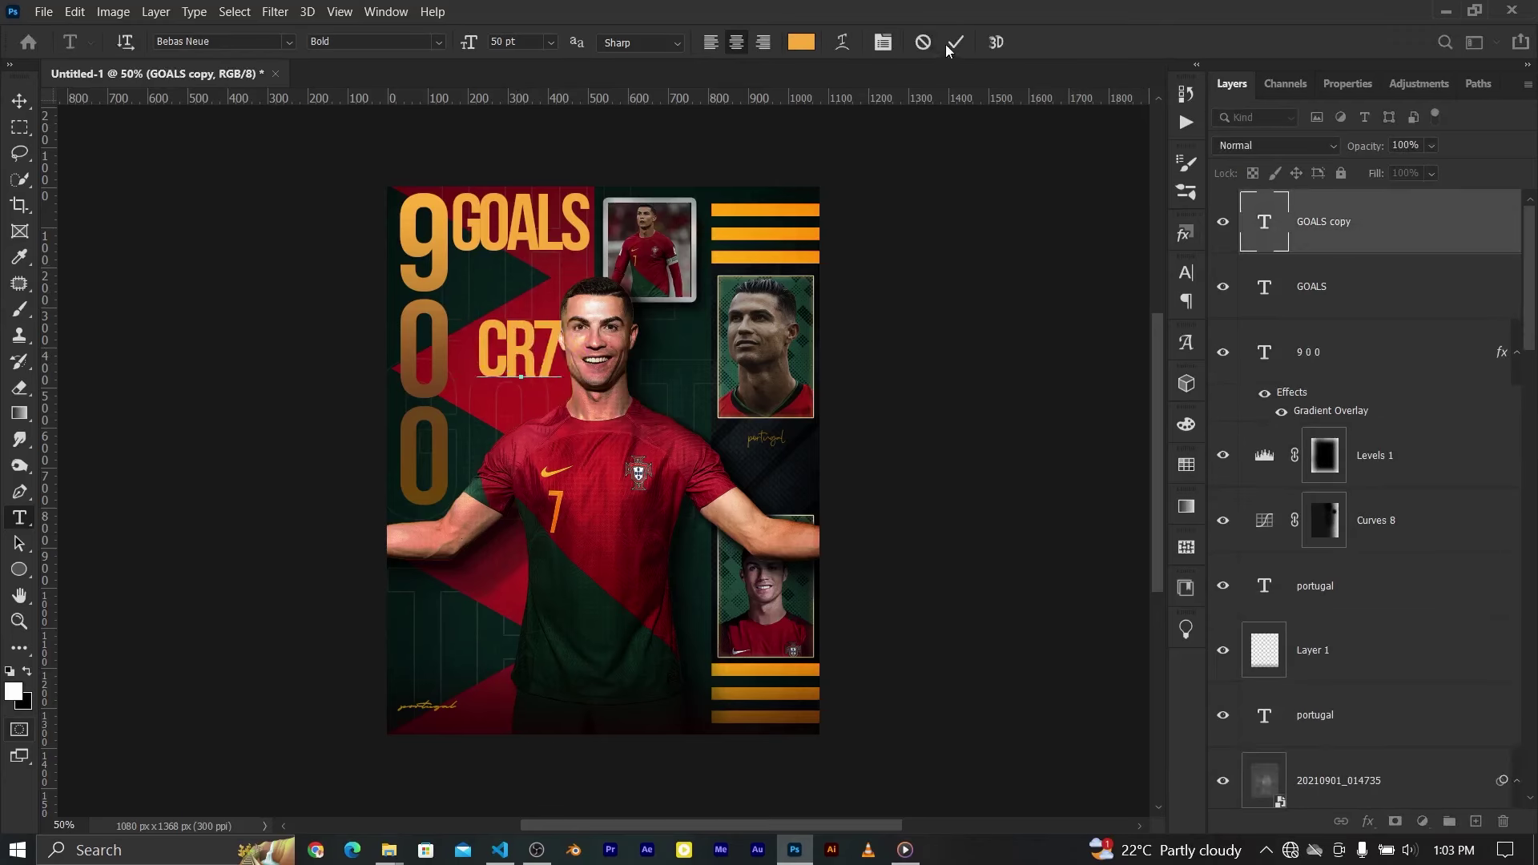
pyautogui.click(954, 43)
# Position CR7 beside the middle 0 with tracking 0 and the Onyx font
pyautogui.press('v')
pyautogui.moveTo(543, 363); pyautogui.dragTo(502, 361)
pyautogui.hotkey('ctrl', ';')
pyautogui.press('ctrl')
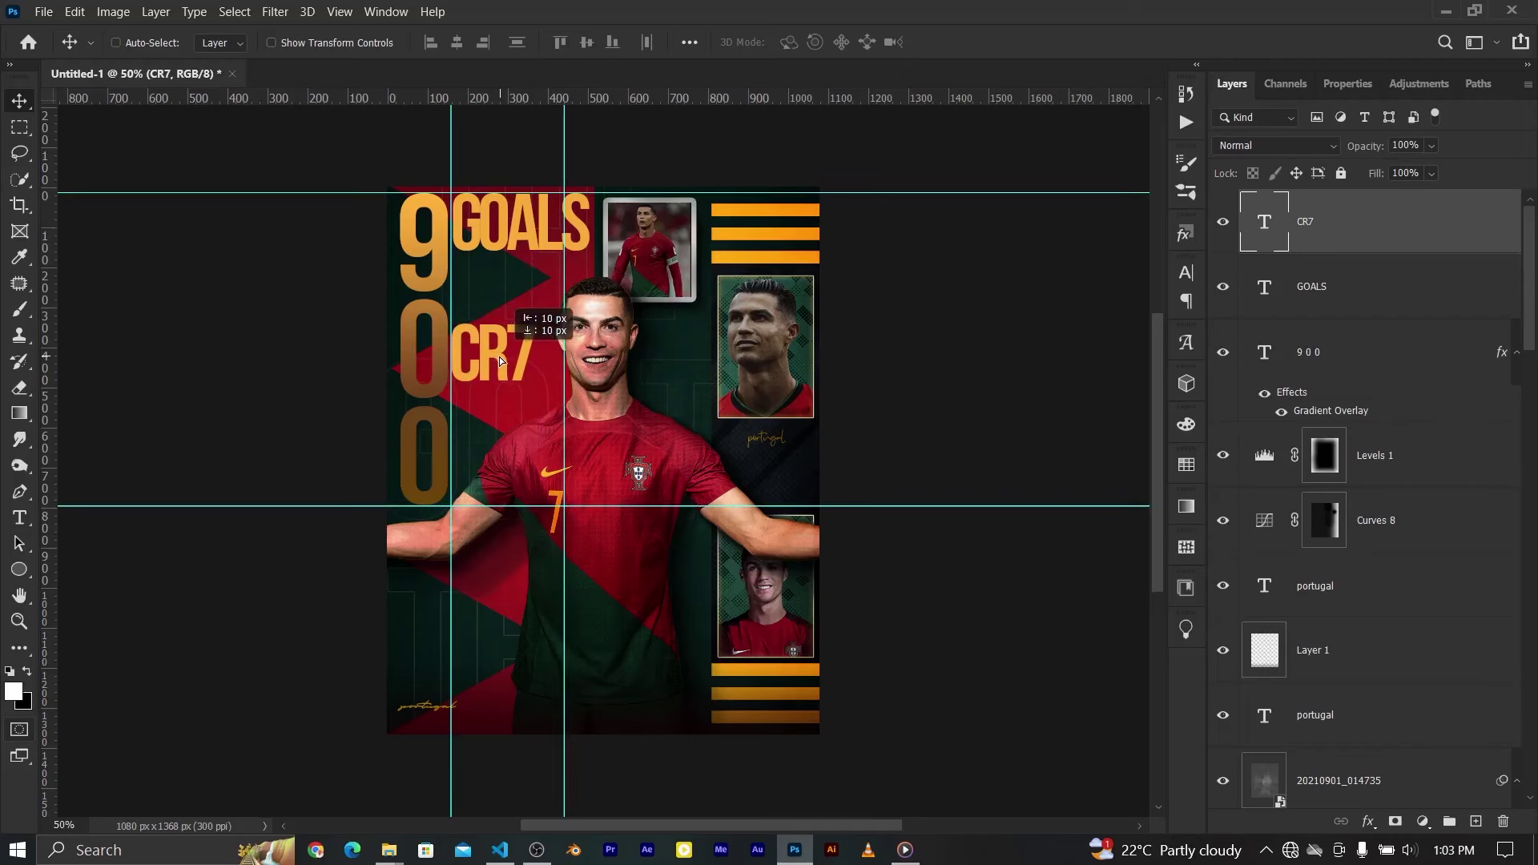
pyautogui.click(1348, 83)
pyautogui.moveTo(1334, 367); pyautogui.dragTo(1334, 369)
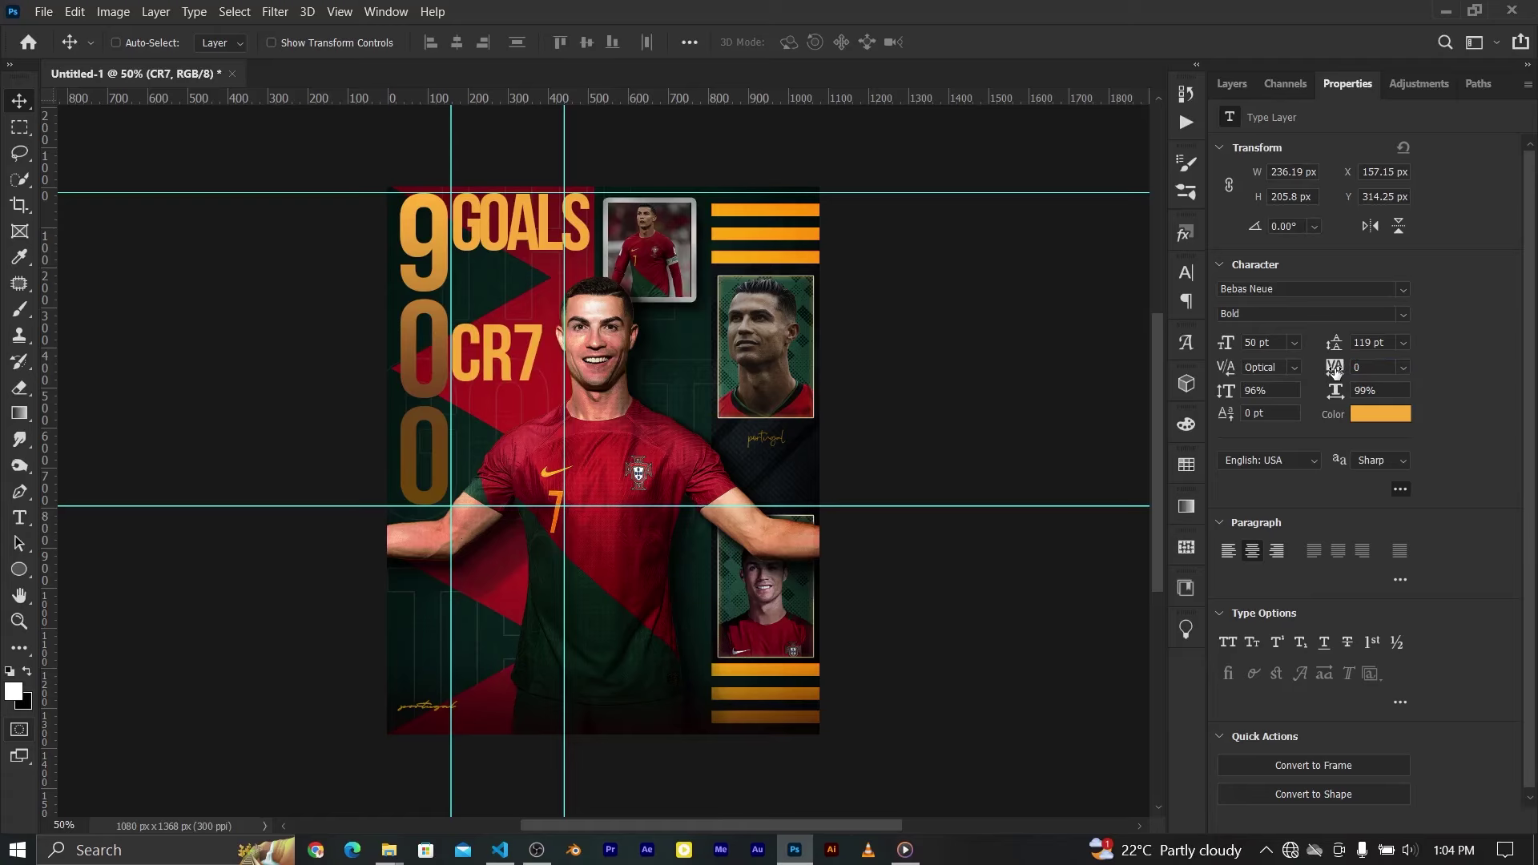
pyautogui.press('Left')
pyautogui.press('Left')
pyautogui.click(1404, 290)
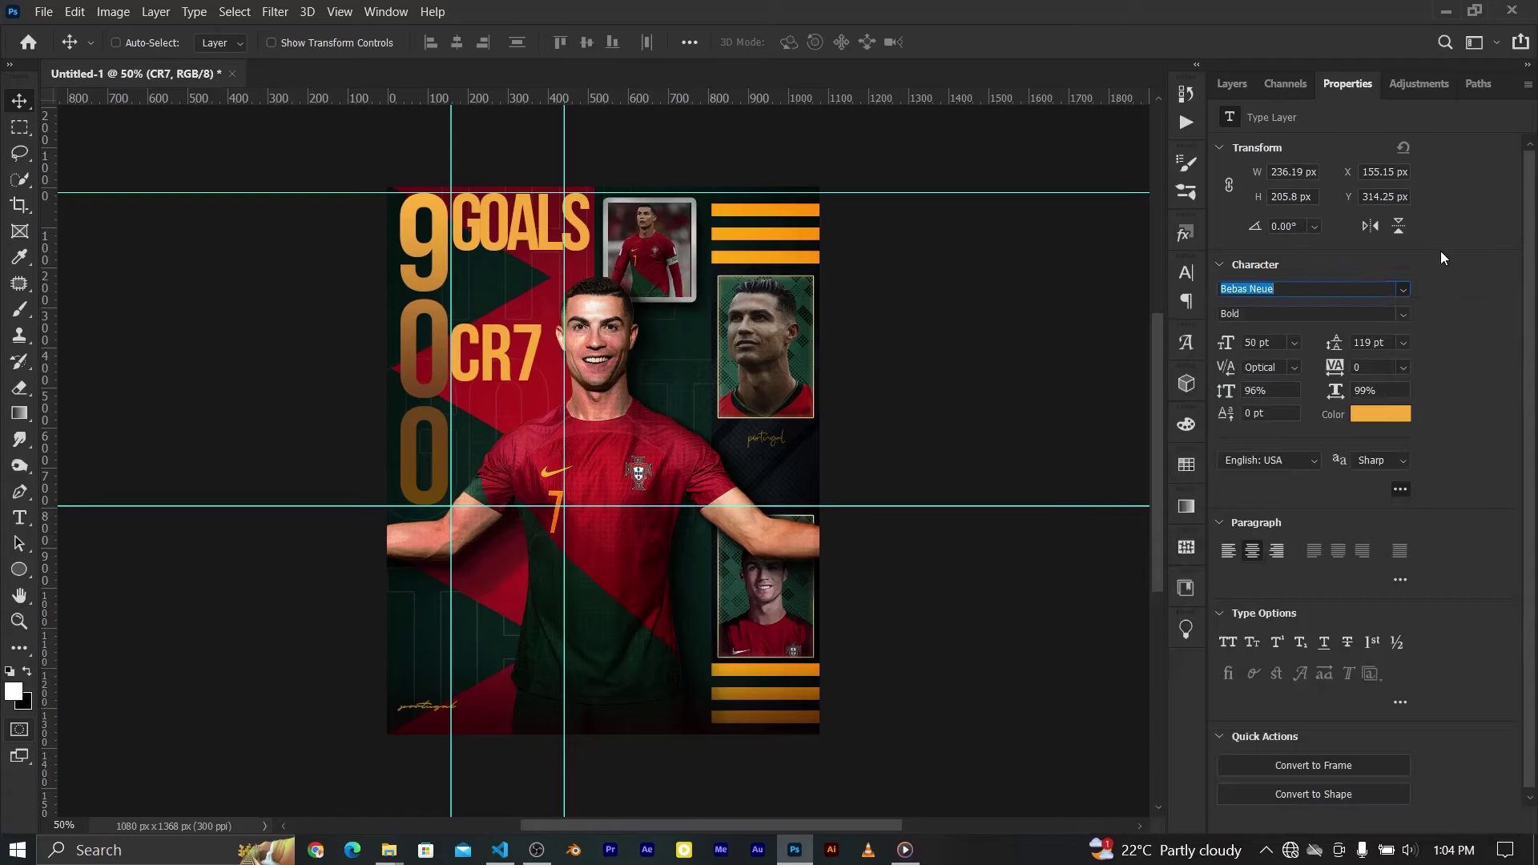
pyautogui.write('ONYX')
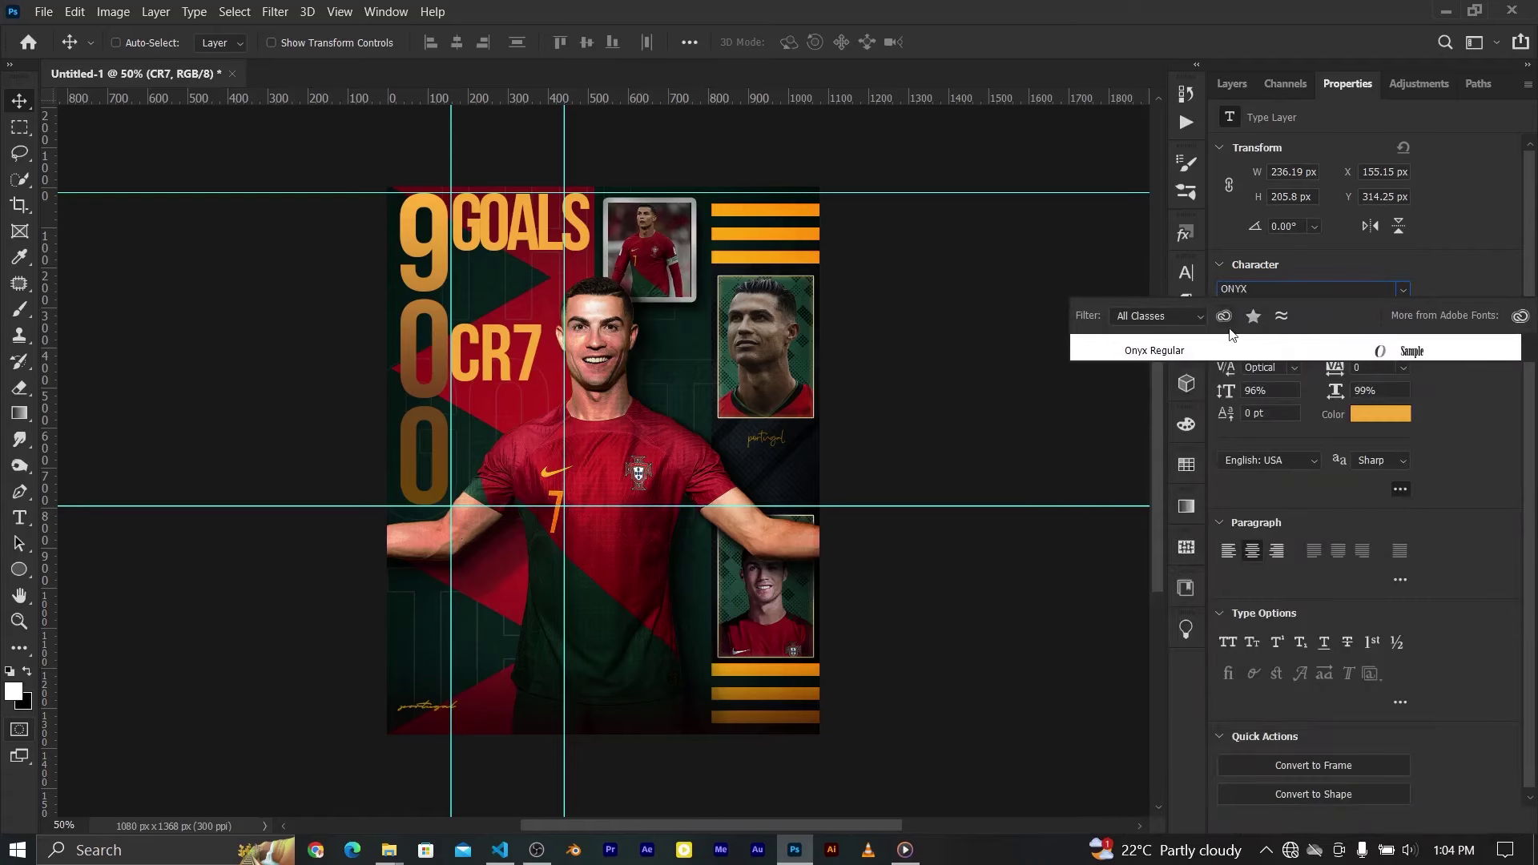
pyautogui.press('Return')
# Set the GOALS text to the Regular font style
pyautogui.press('F7')
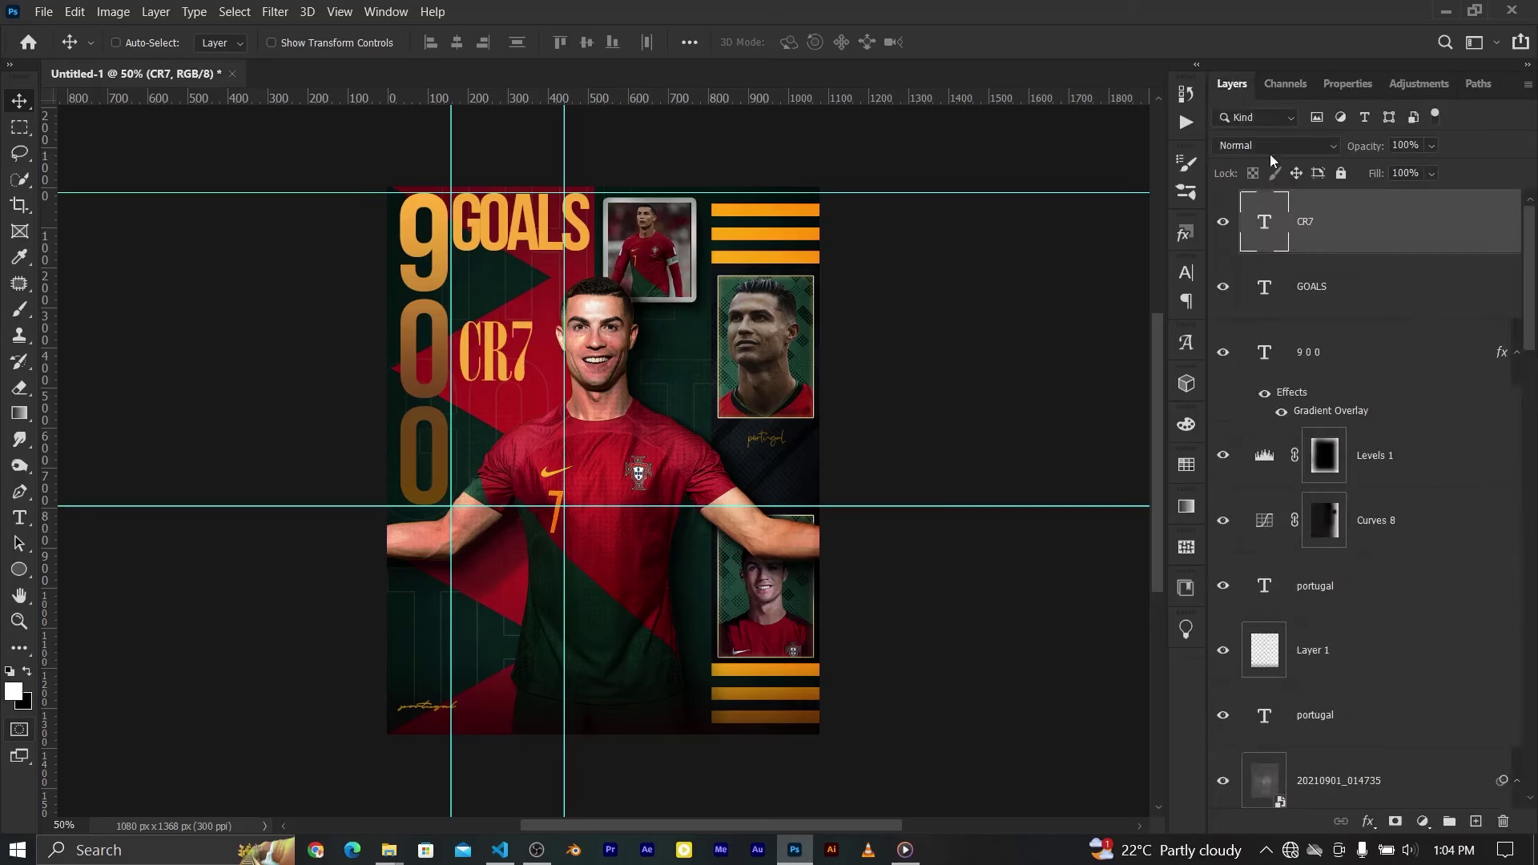
pyautogui.click(1314, 286)
pyautogui.click(1348, 83)
pyautogui.click(1403, 314)
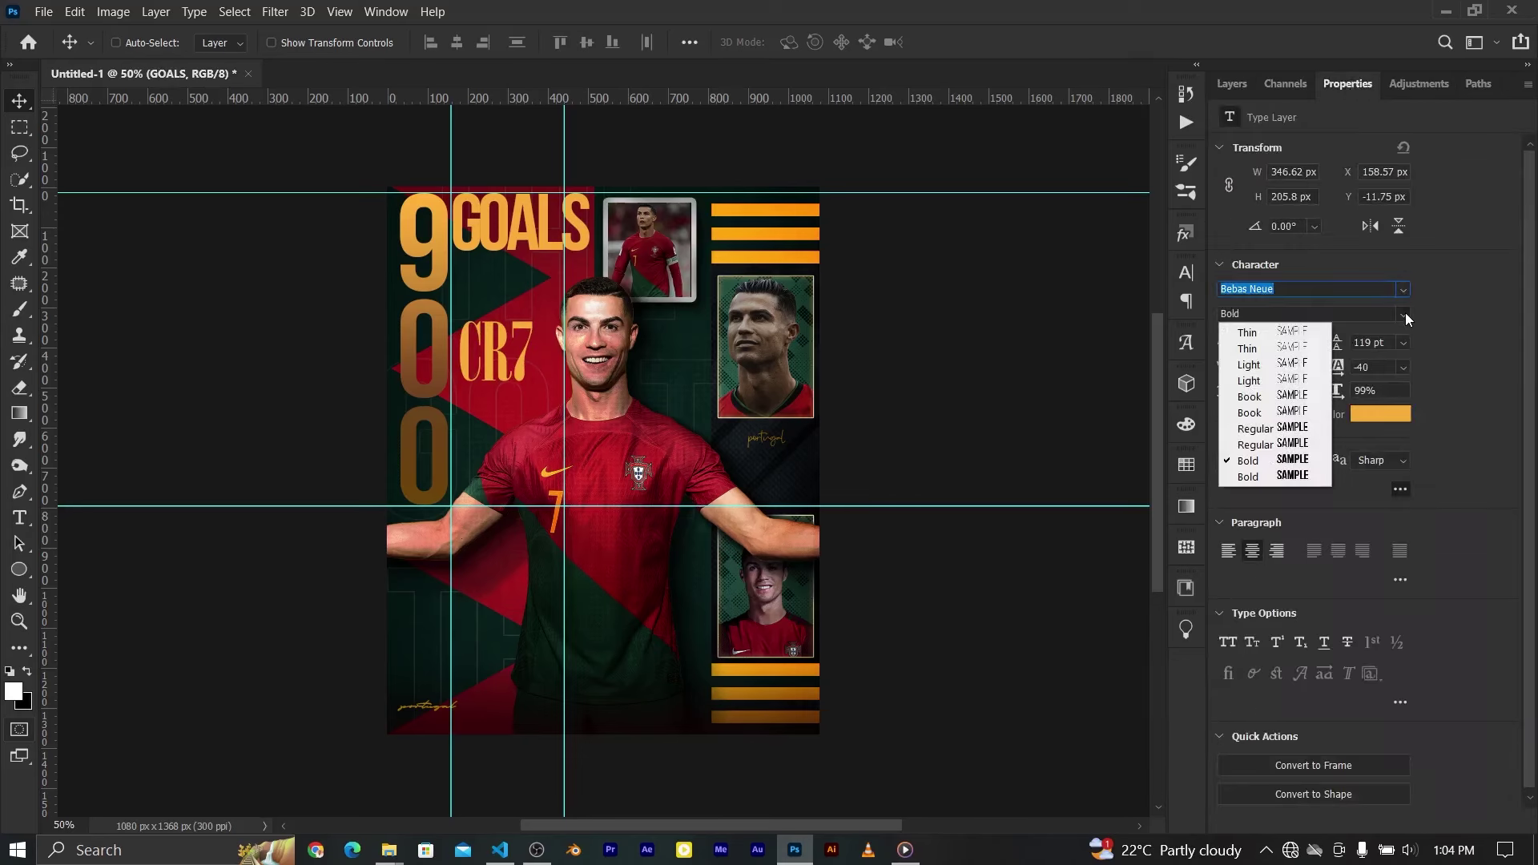
pyautogui.click(1258, 429)
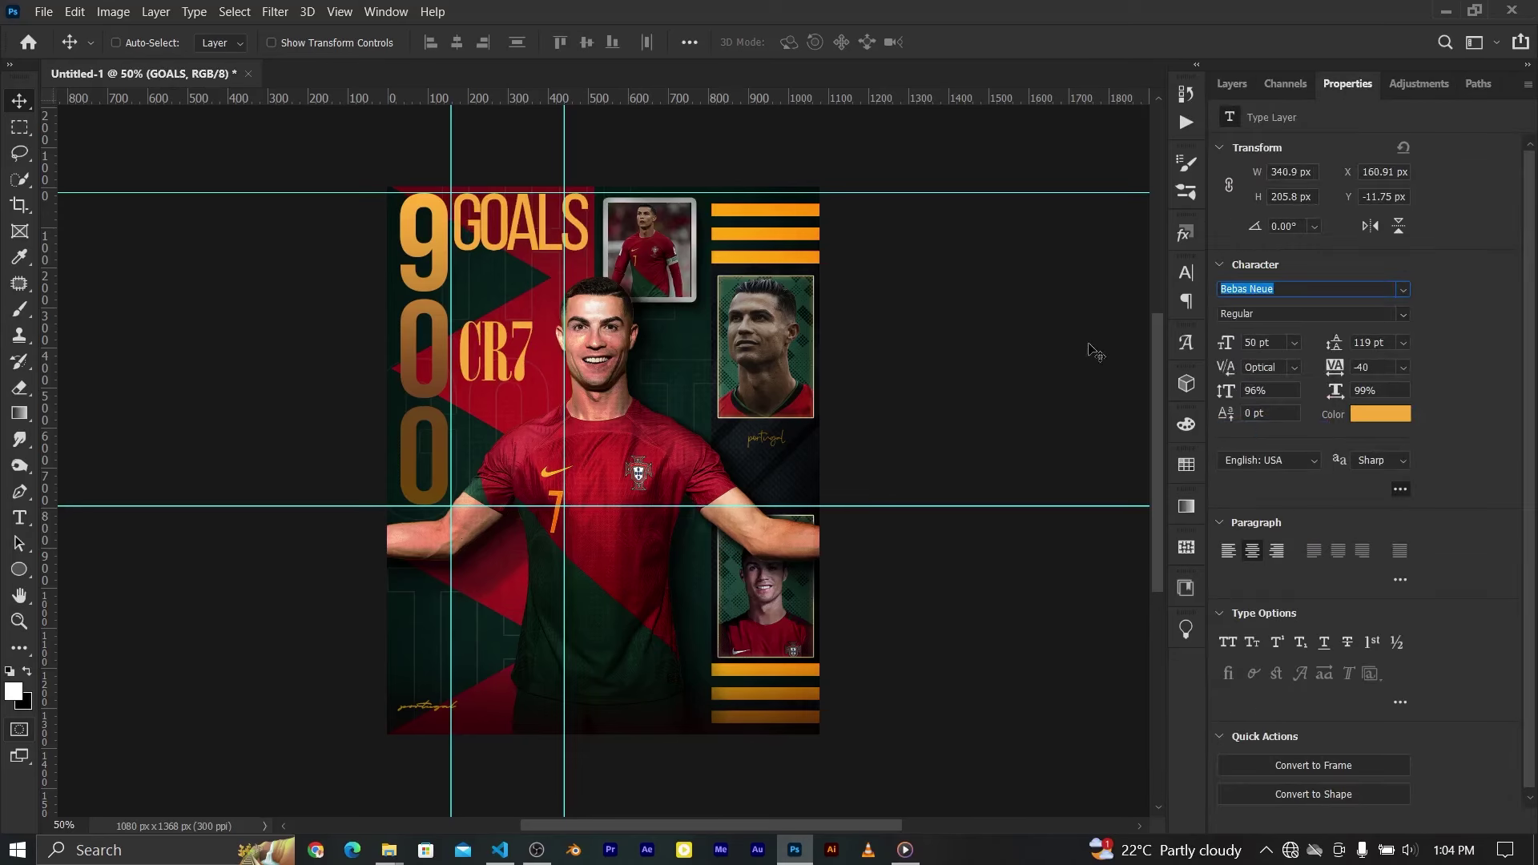
pyautogui.click(1231, 83)
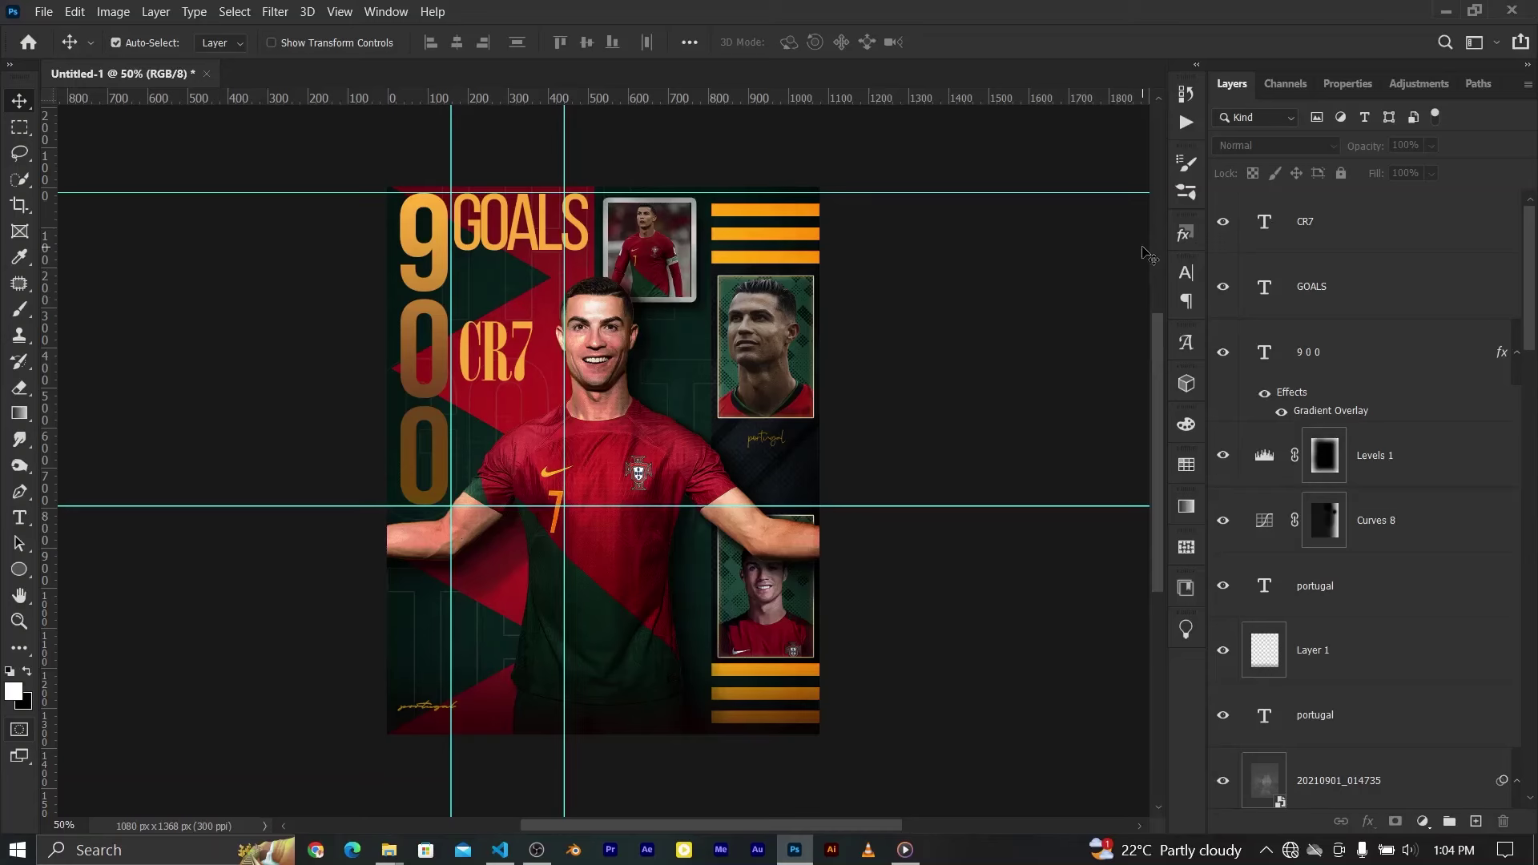
# Blend CR7 into the photo using Blend If underlying-layer sliders
pyautogui.hotkey('ctrl', ';')
pyautogui.doubleClick(1465, 225)
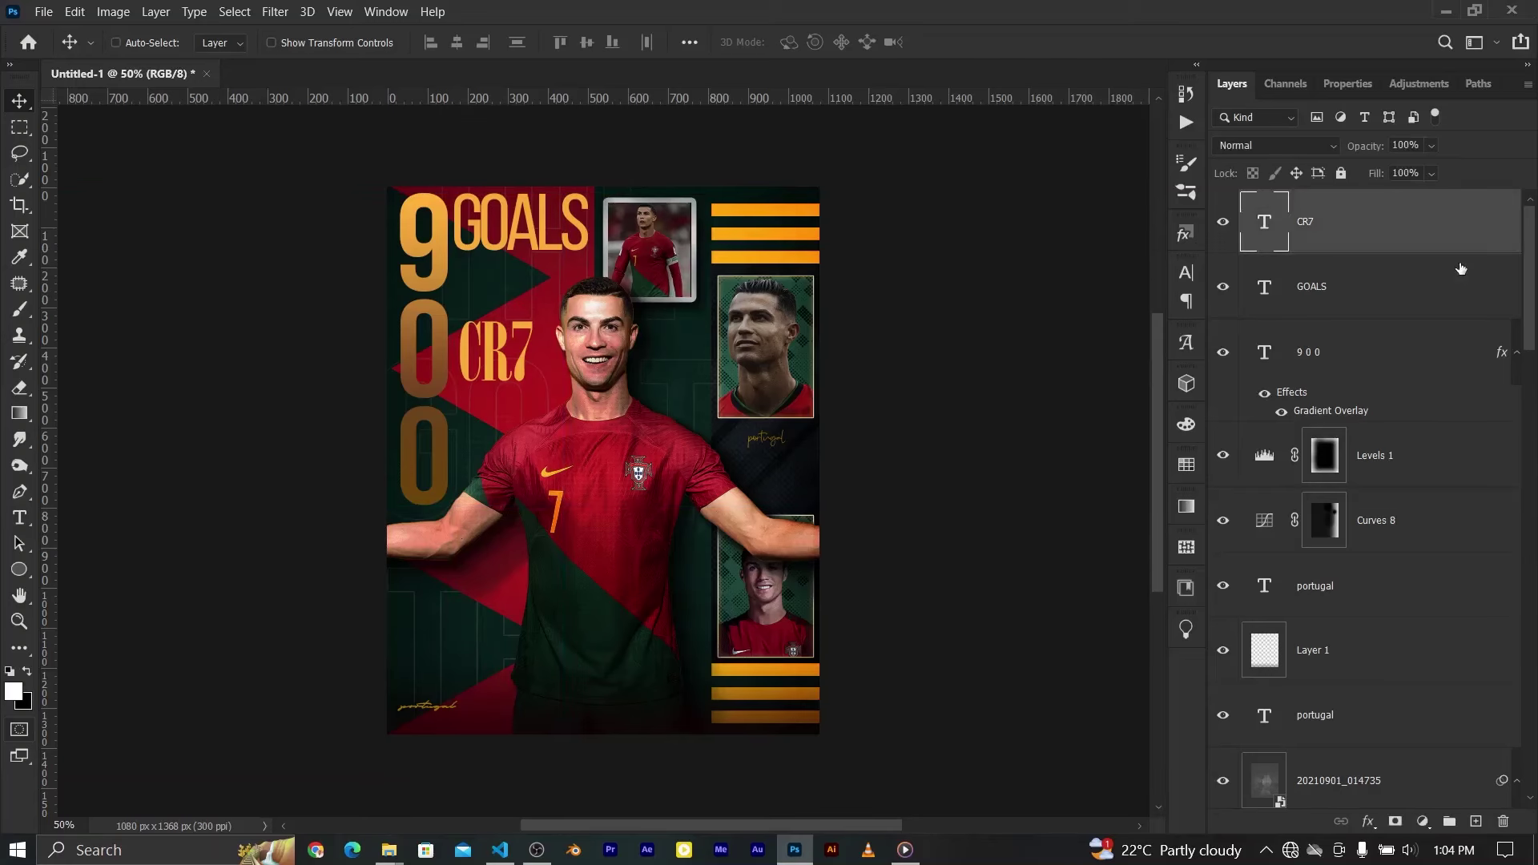
pyautogui.moveTo(1046, 434); pyautogui.dragTo(1149, 430)
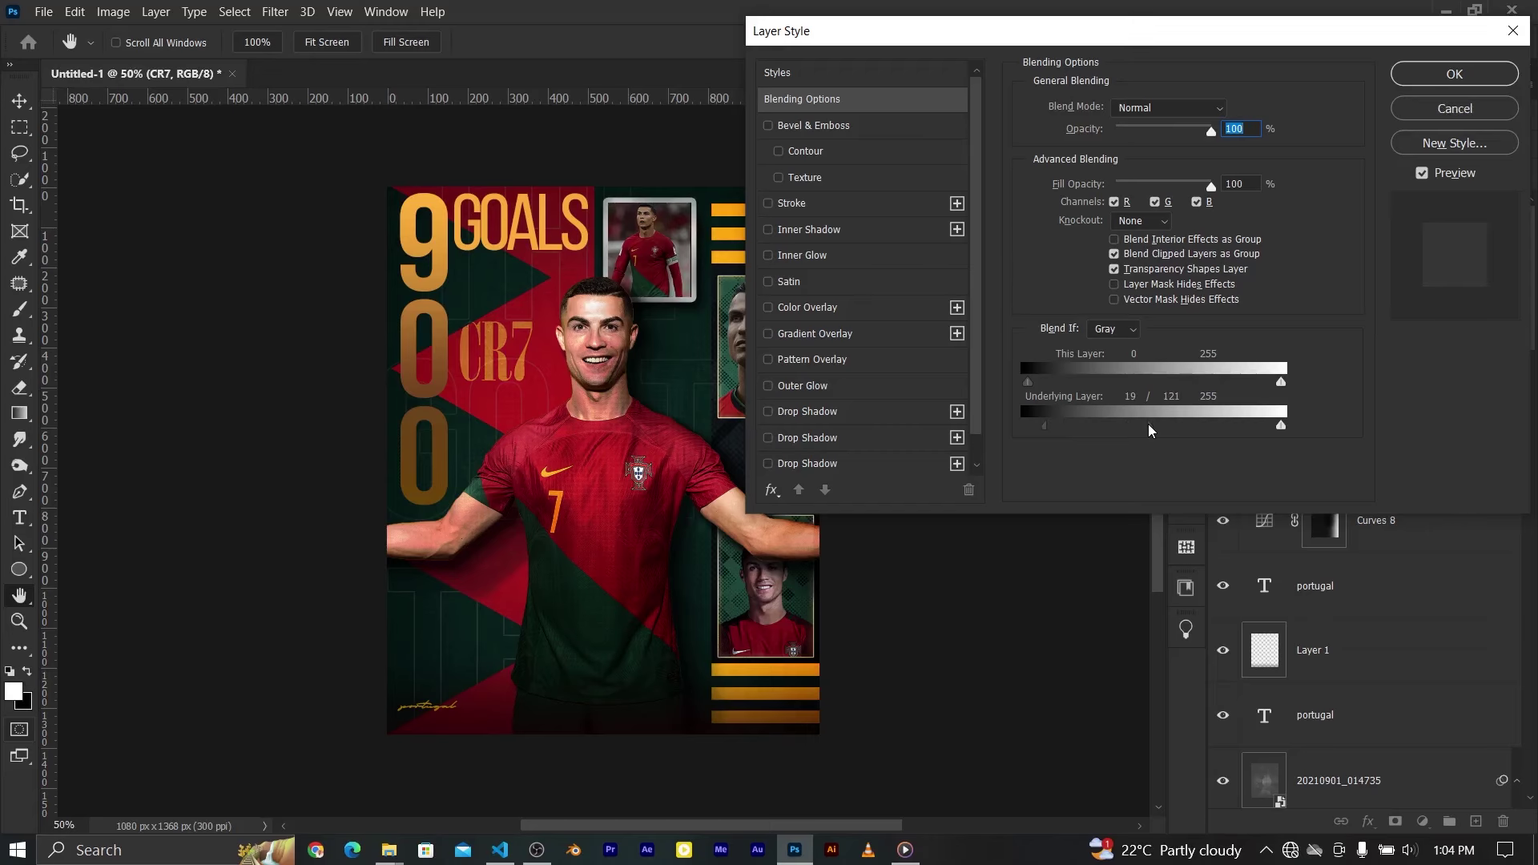
pyautogui.click(1435, 69)
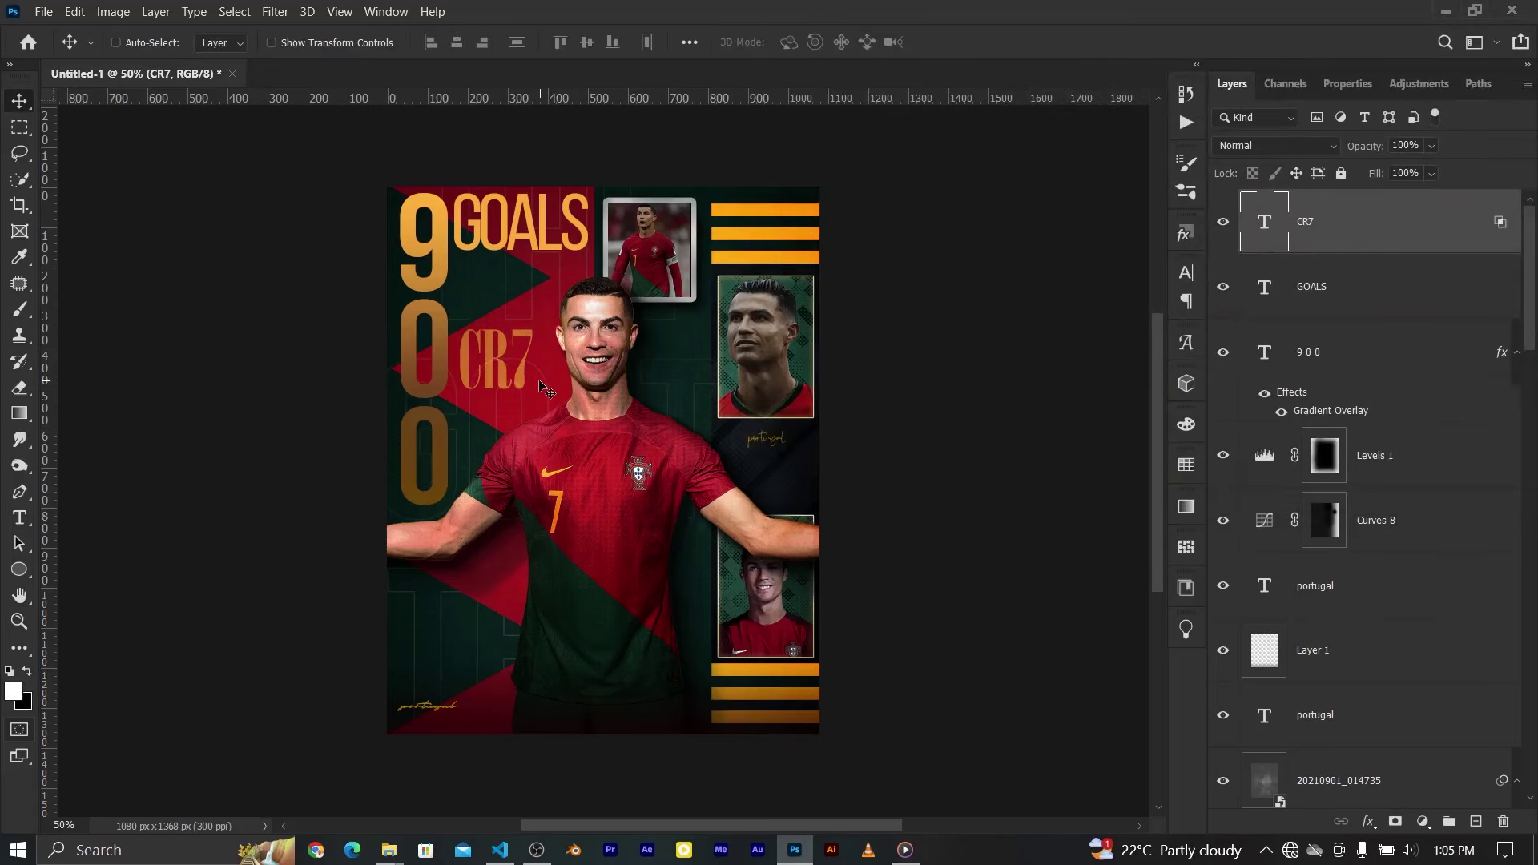
# Duplicate CR7 lower, shrink the copy to a small label and give it 400 tracking
pyautogui.moveTo(495, 366); pyautogui.dragTo(495, 590)
pyautogui.hotkey('ctrl', 't')
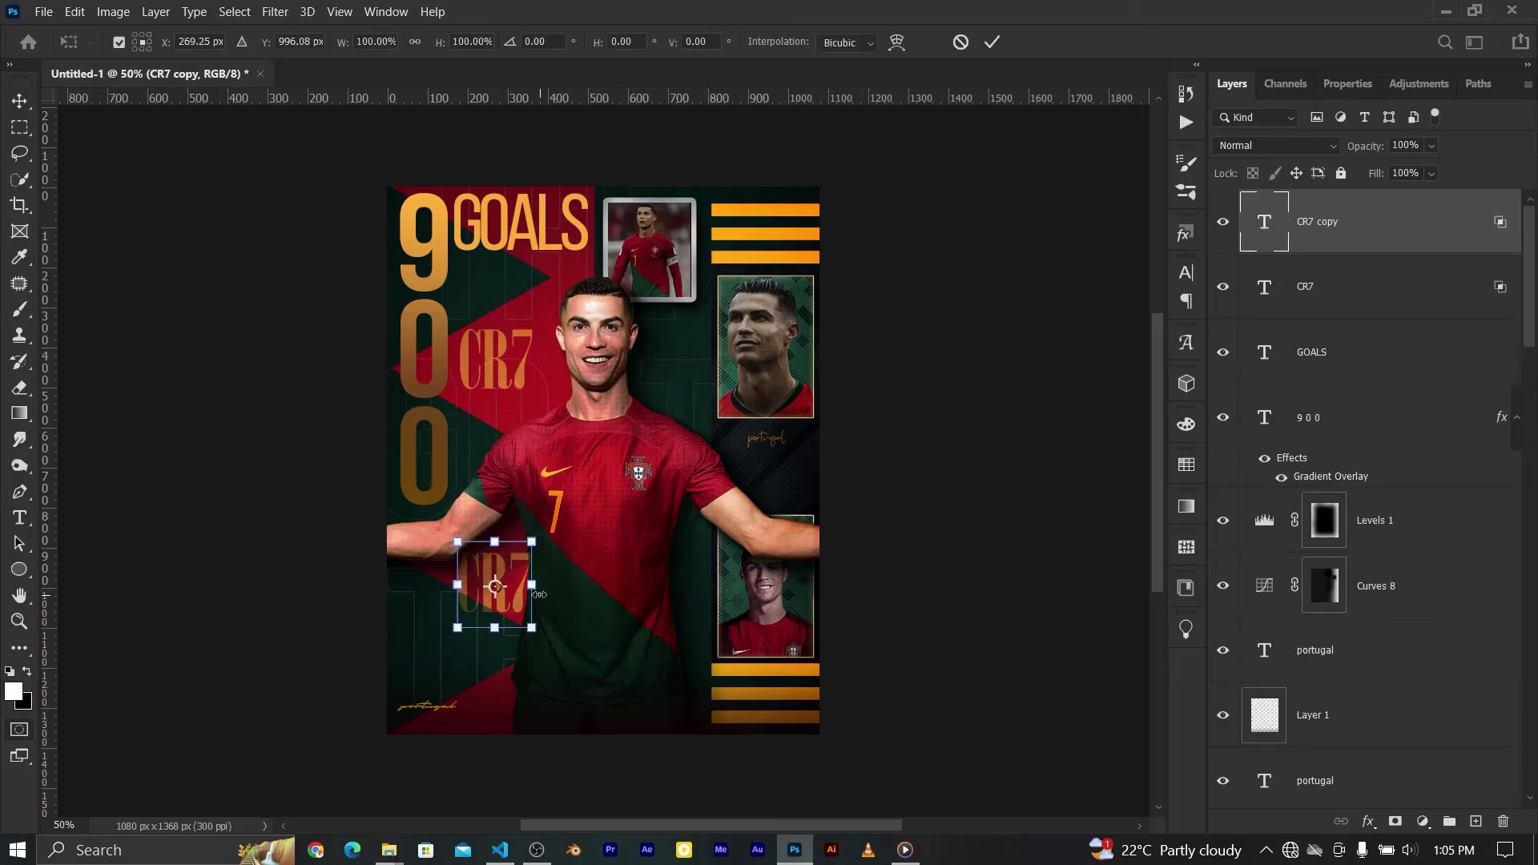
pyautogui.moveTo(532, 542); pyautogui.dragTo(514, 567)
pyautogui.click(992, 42)
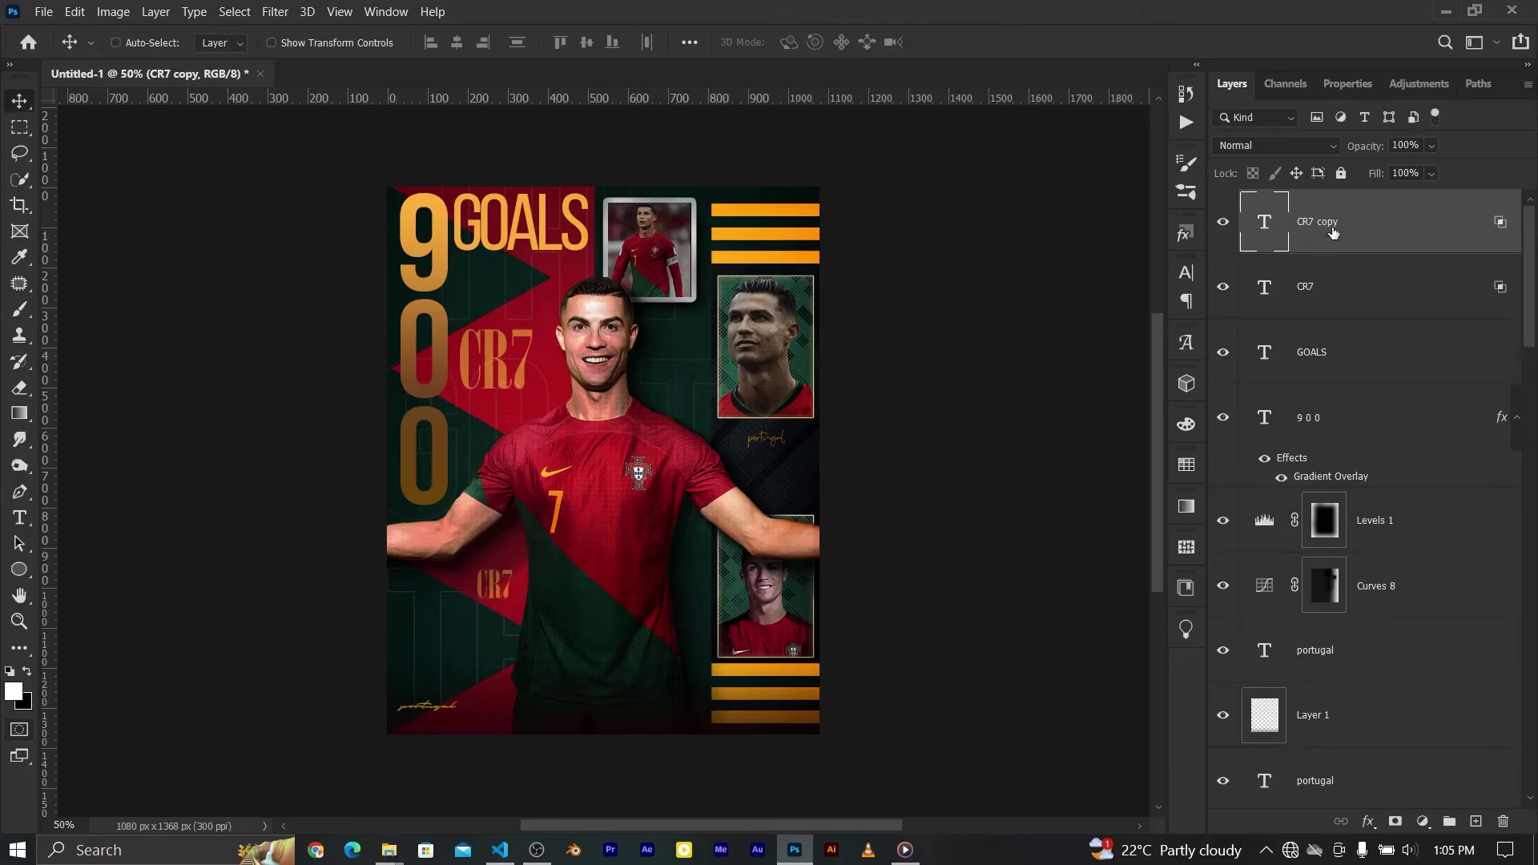
pyautogui.click(1347, 83)
pyautogui.click(1362, 367)
pyautogui.write('400')
pyautogui.press('Return')
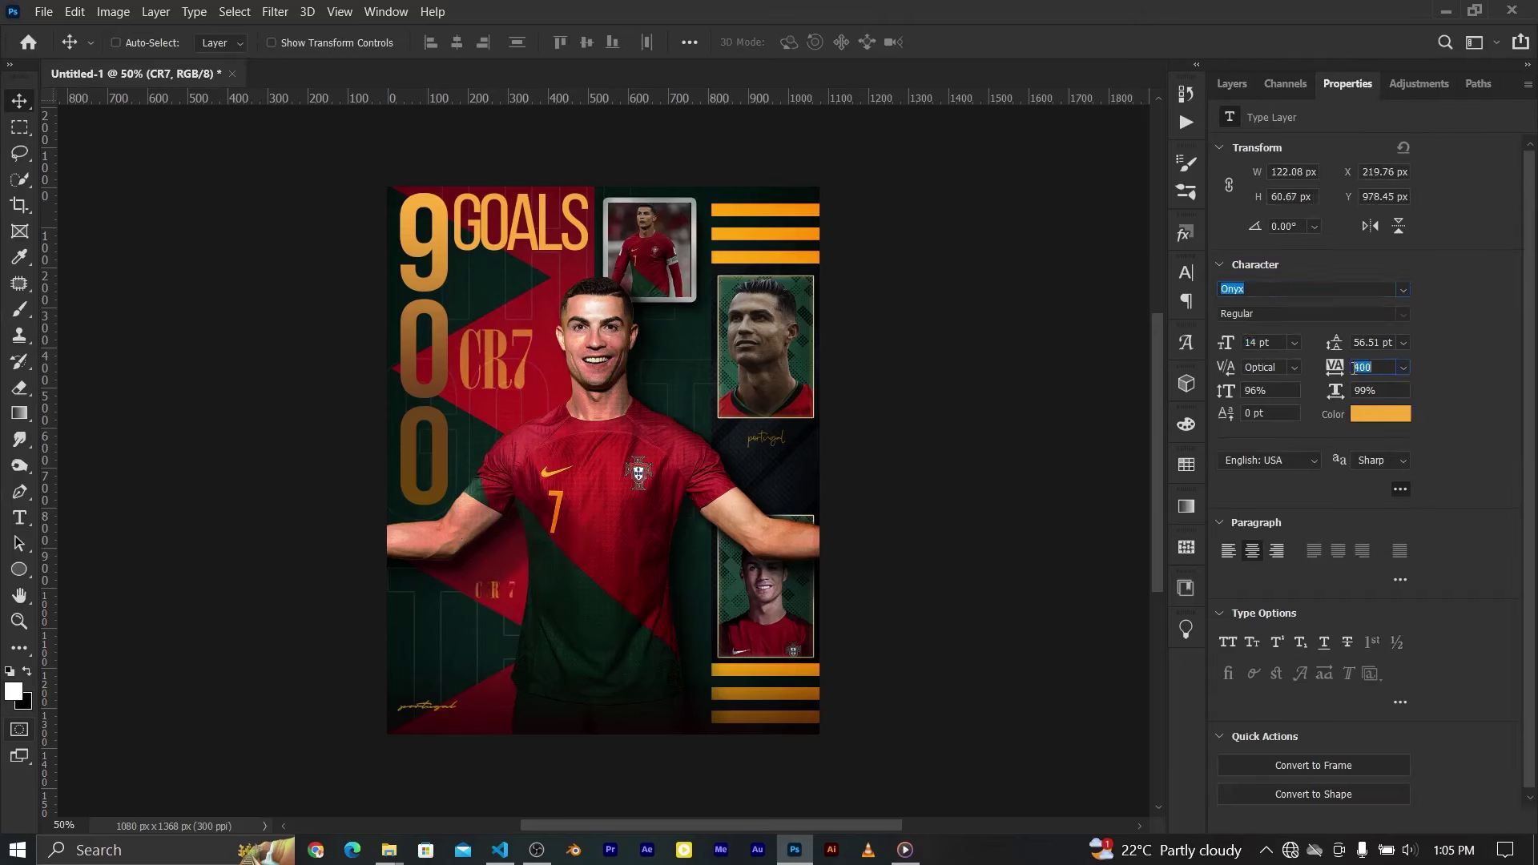
# Retype the small copy as PORTUGAL with 100 tracking
pyautogui.click(19, 517)
pyautogui.moveTo(480, 591); pyautogui.dragTo(593, 619)
pyautogui.write('PORT')
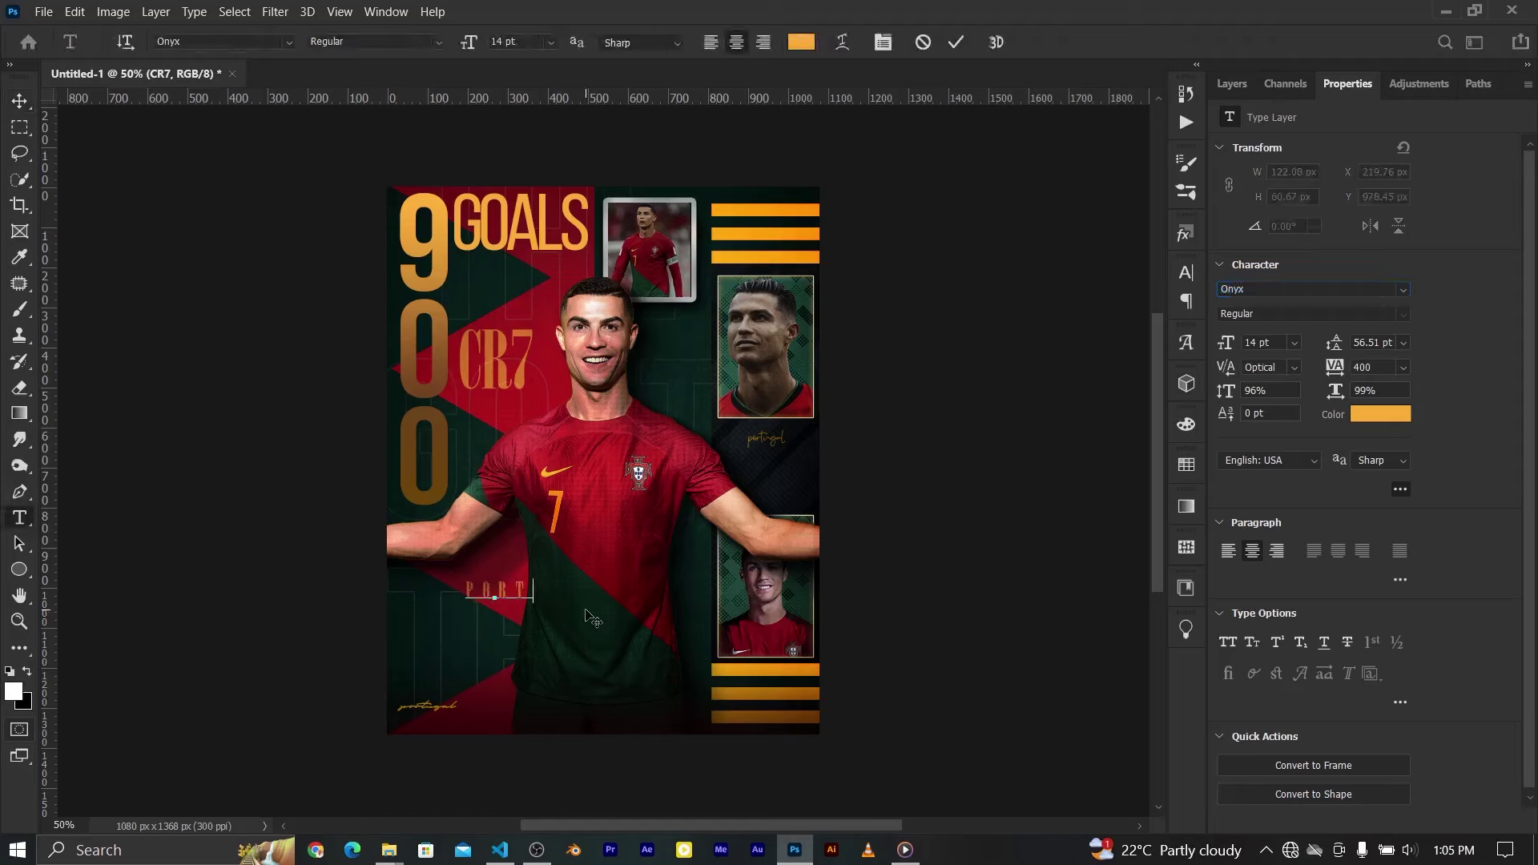
pyautogui.write('UGAL')
pyautogui.click(955, 44)
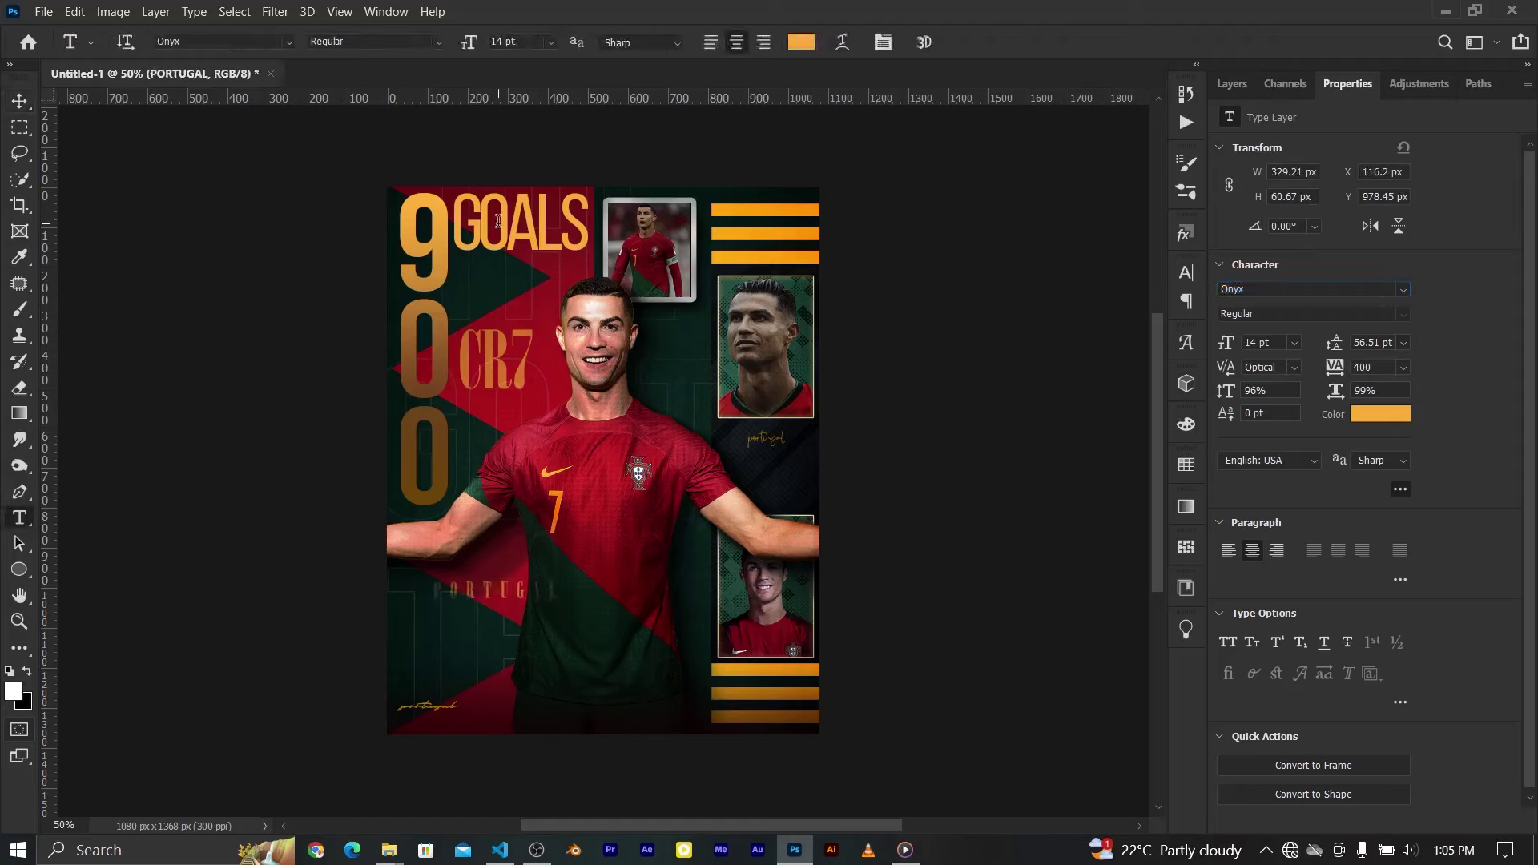
pyautogui.doubleClick(1385, 366)
pyautogui.write('1')
pyautogui.press('Return')
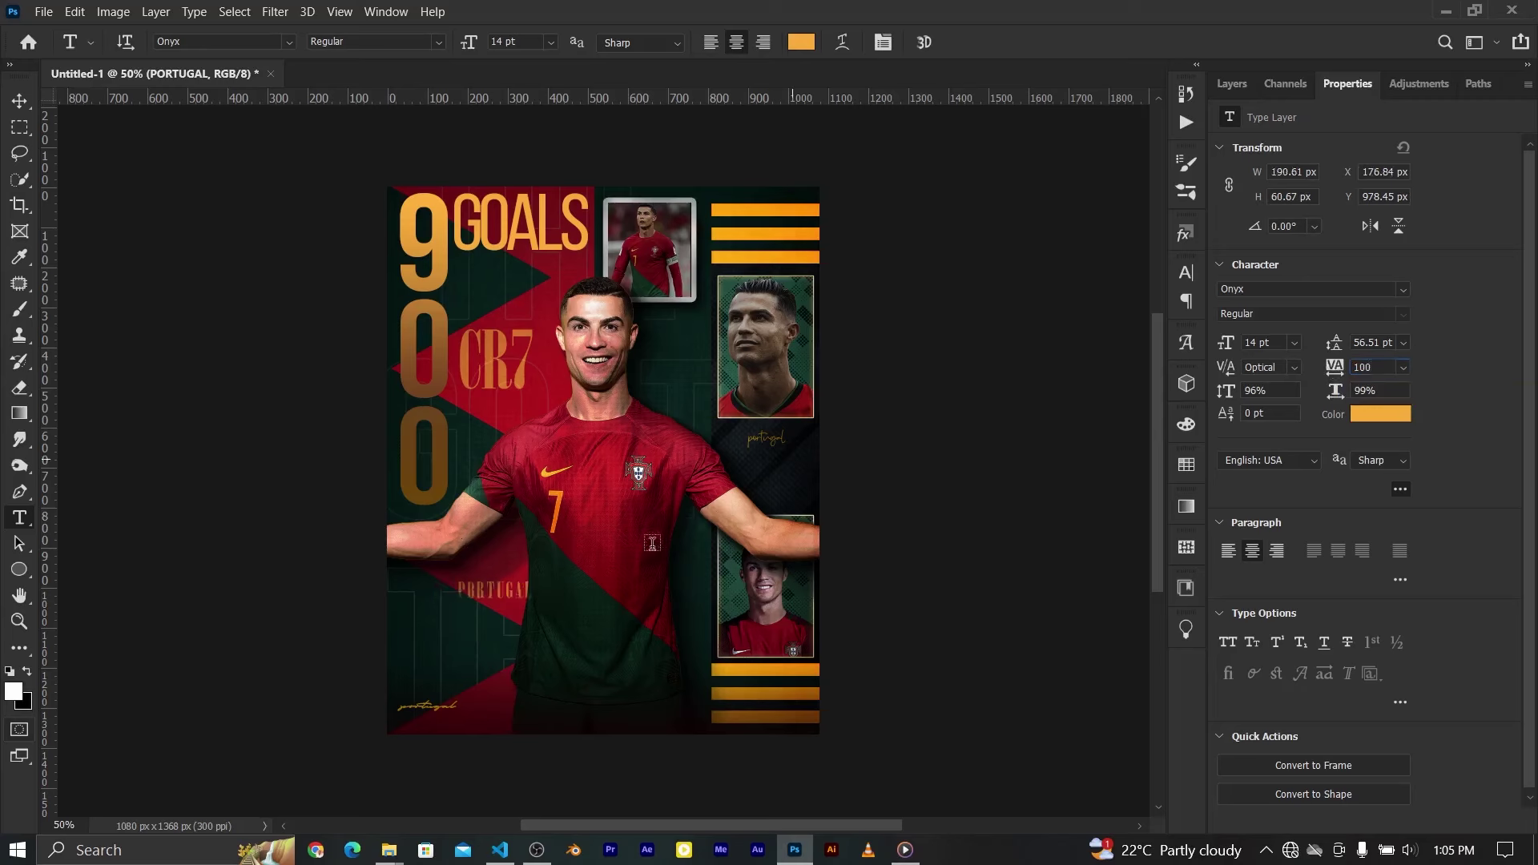
# Move PORTUGAL just below the arm and set it to Bebas Neue 8 pt
pyautogui.click(20, 100)
pyautogui.moveTo(480, 601); pyautogui.dragTo(483, 579)
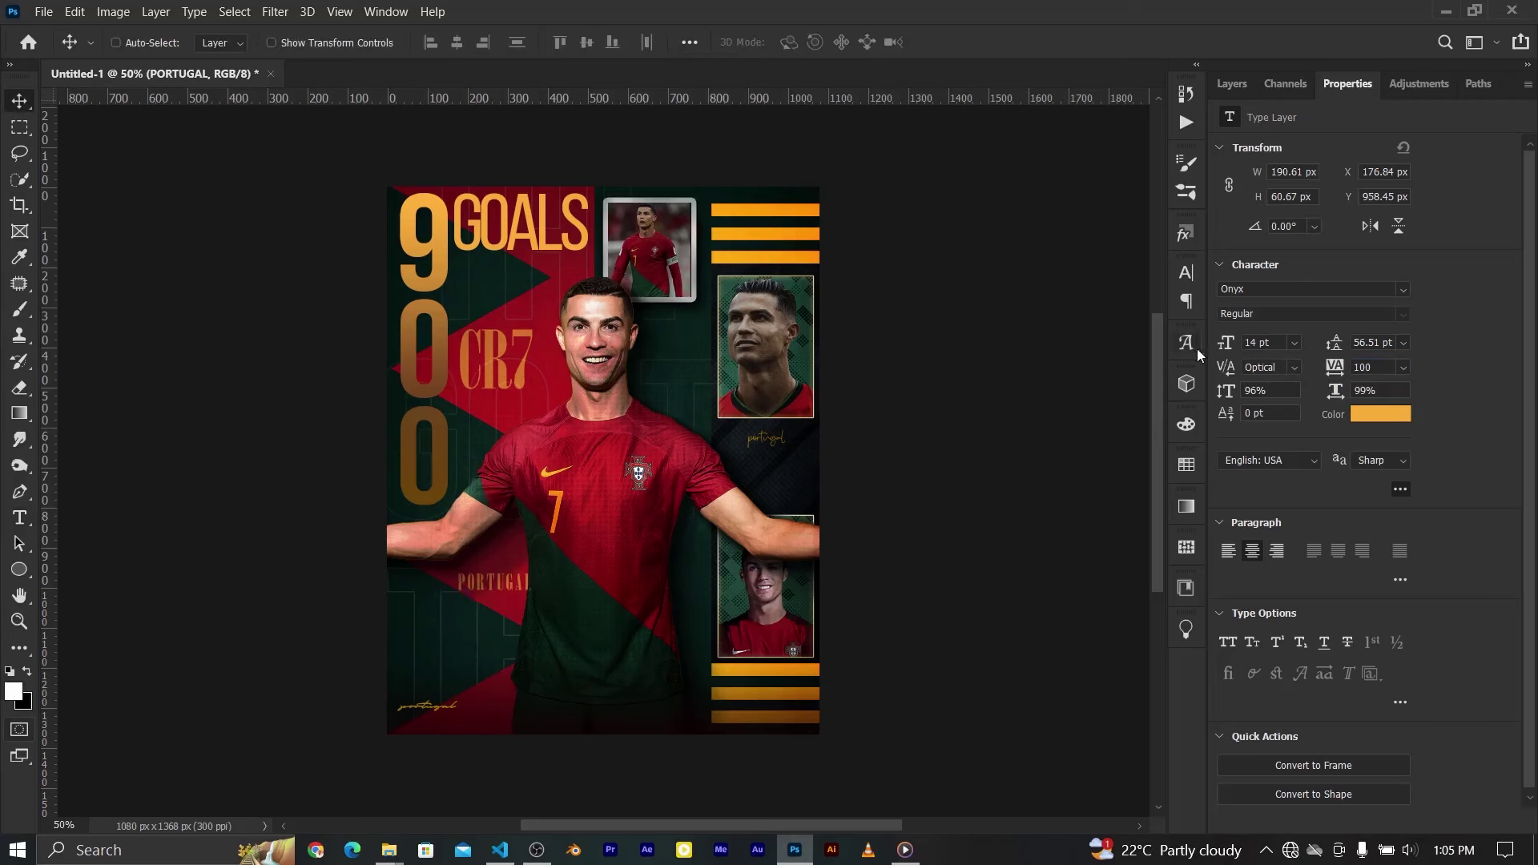
pyautogui.click(1403, 290)
pyautogui.click(1282, 369)
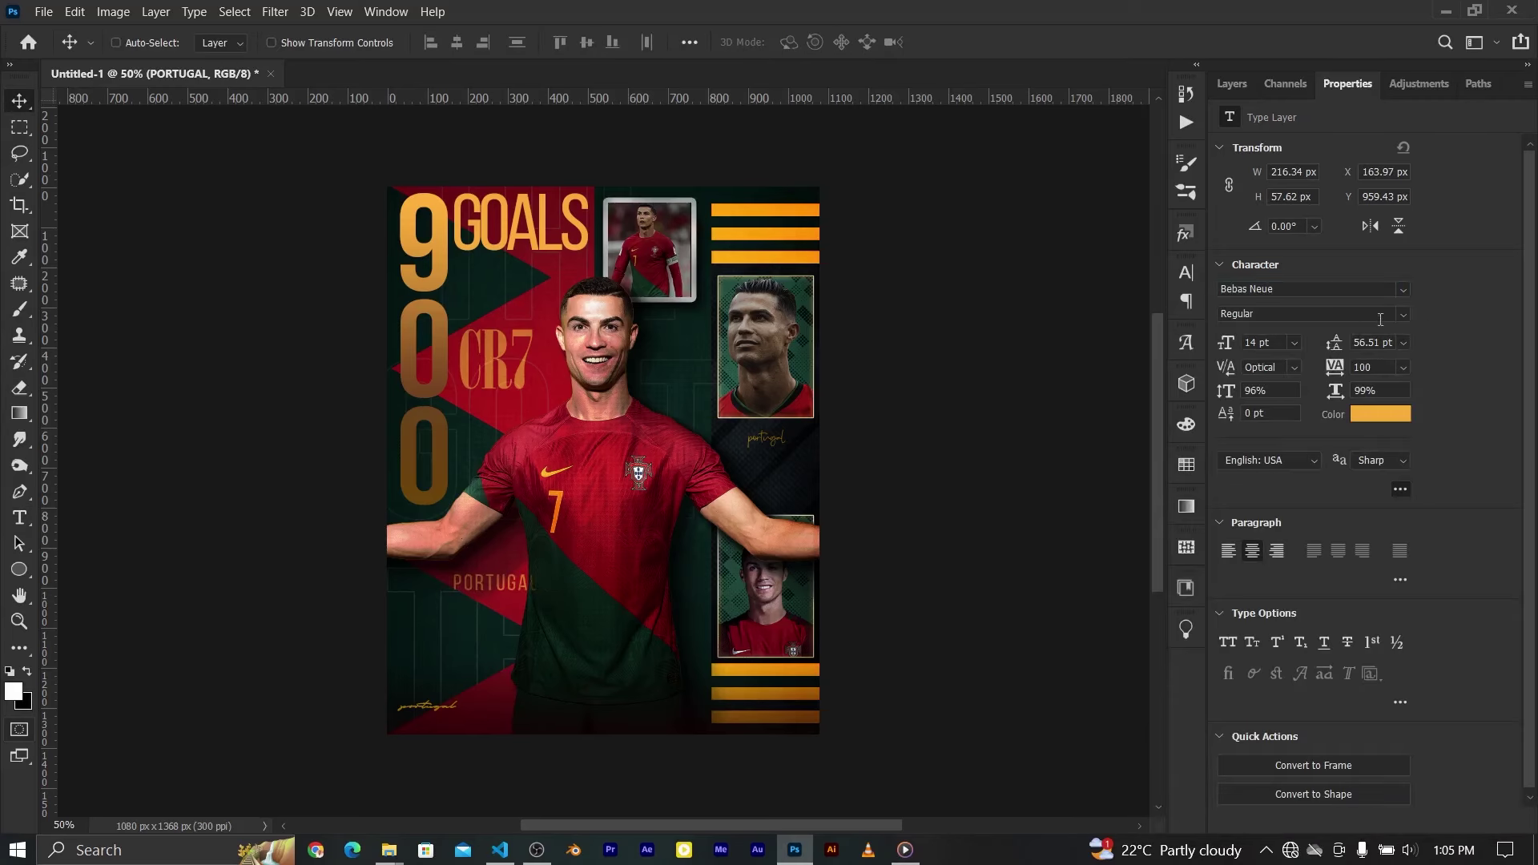
pyautogui.write('7')
pyautogui.moveTo(1229, 343); pyautogui.dragTo(1224, 344)
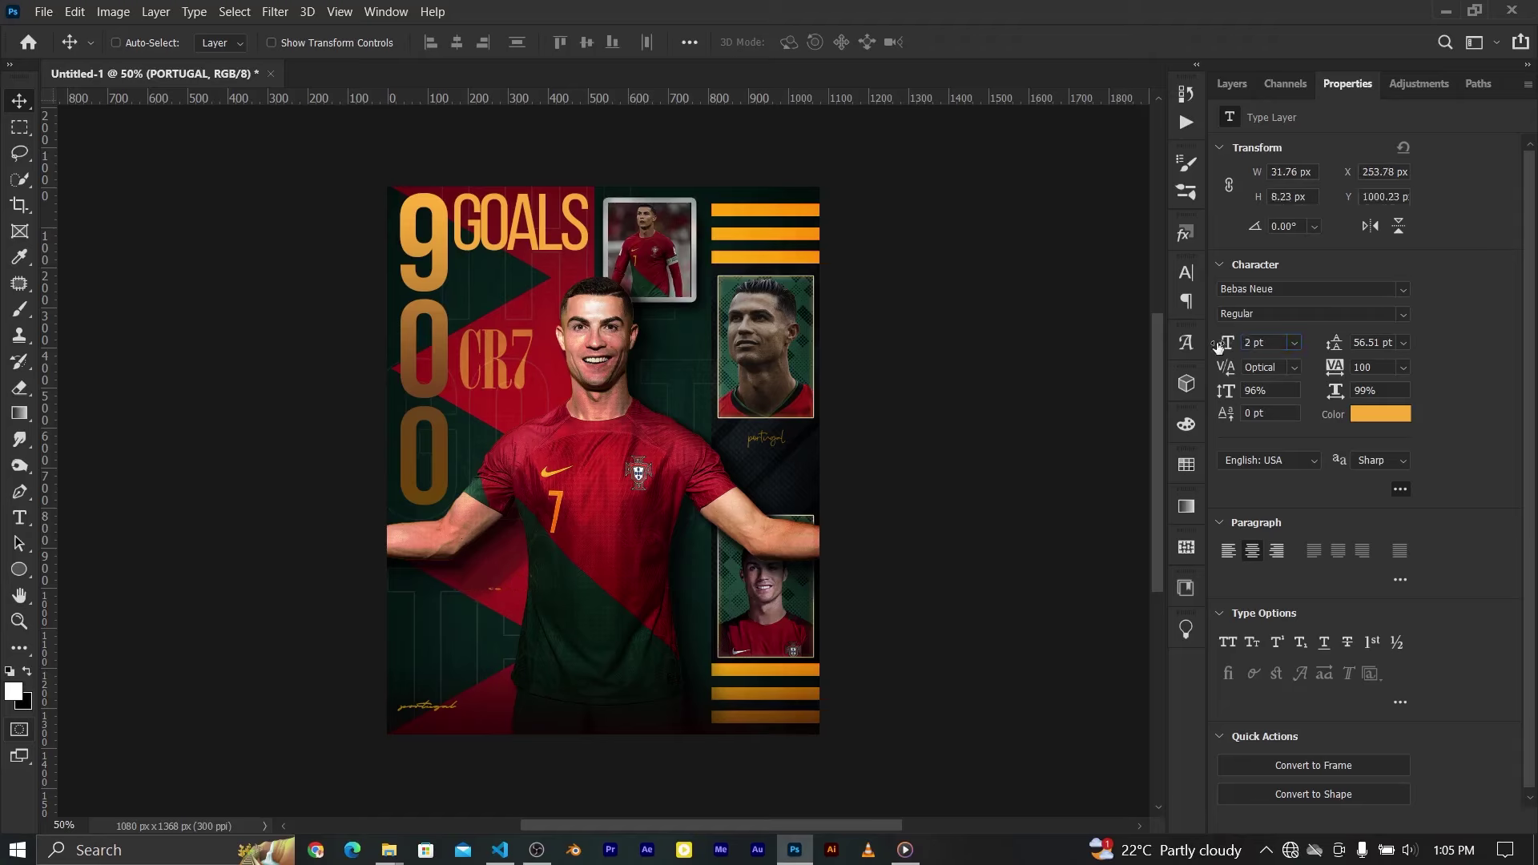
pyautogui.click(1232, 84)
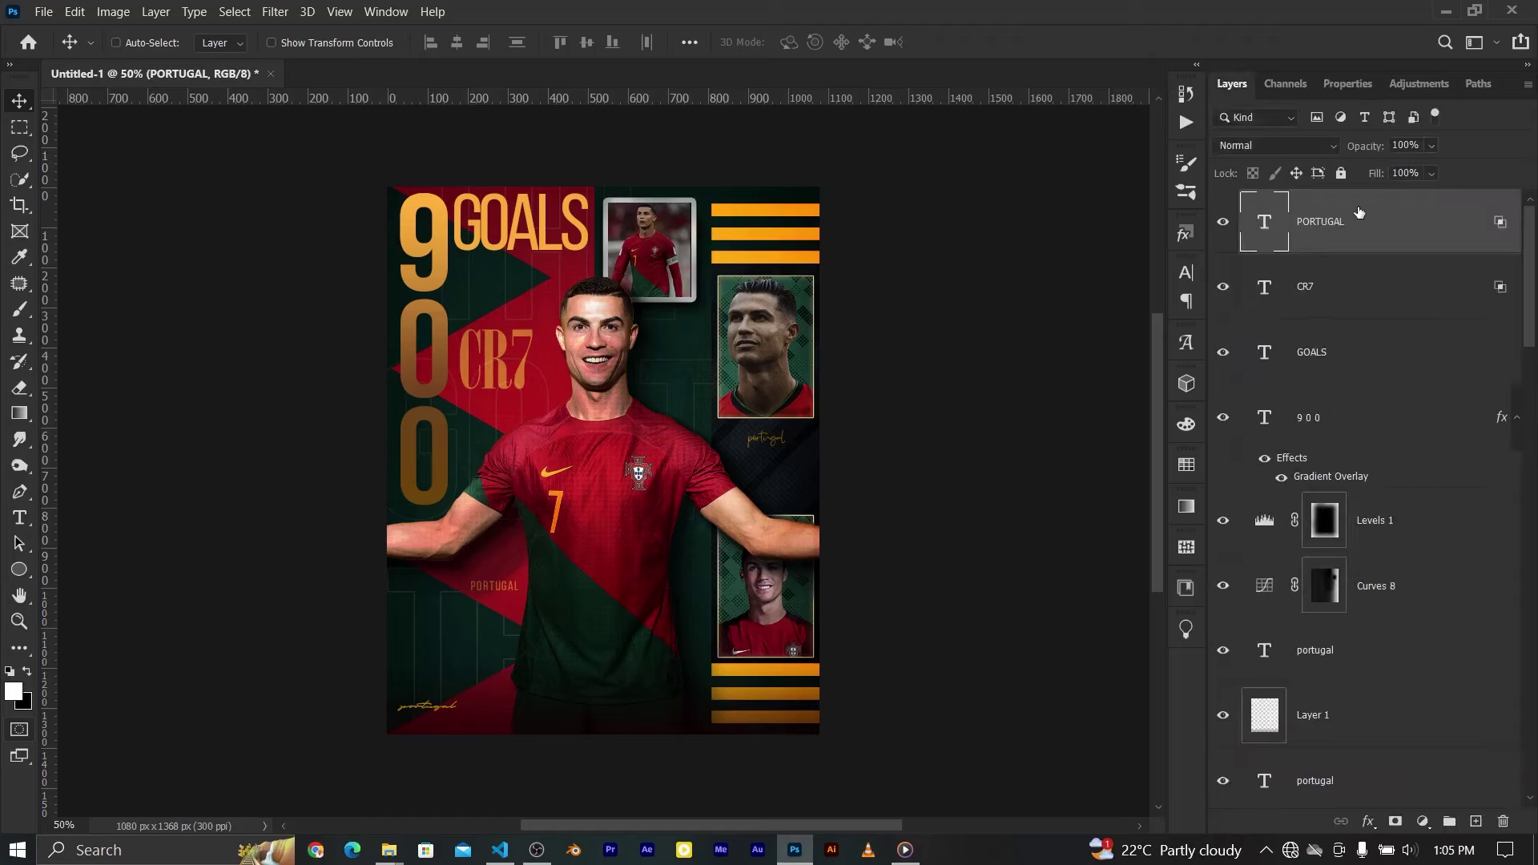
# Duplicate the PORTUGAL label beside the player's head as MADRID at 81% opacity
pyautogui.moveTo(1364, 150); pyautogui.dragTo(1347, 152)
pyautogui.moveTo(498, 589); pyautogui.dragTo(432, 644)
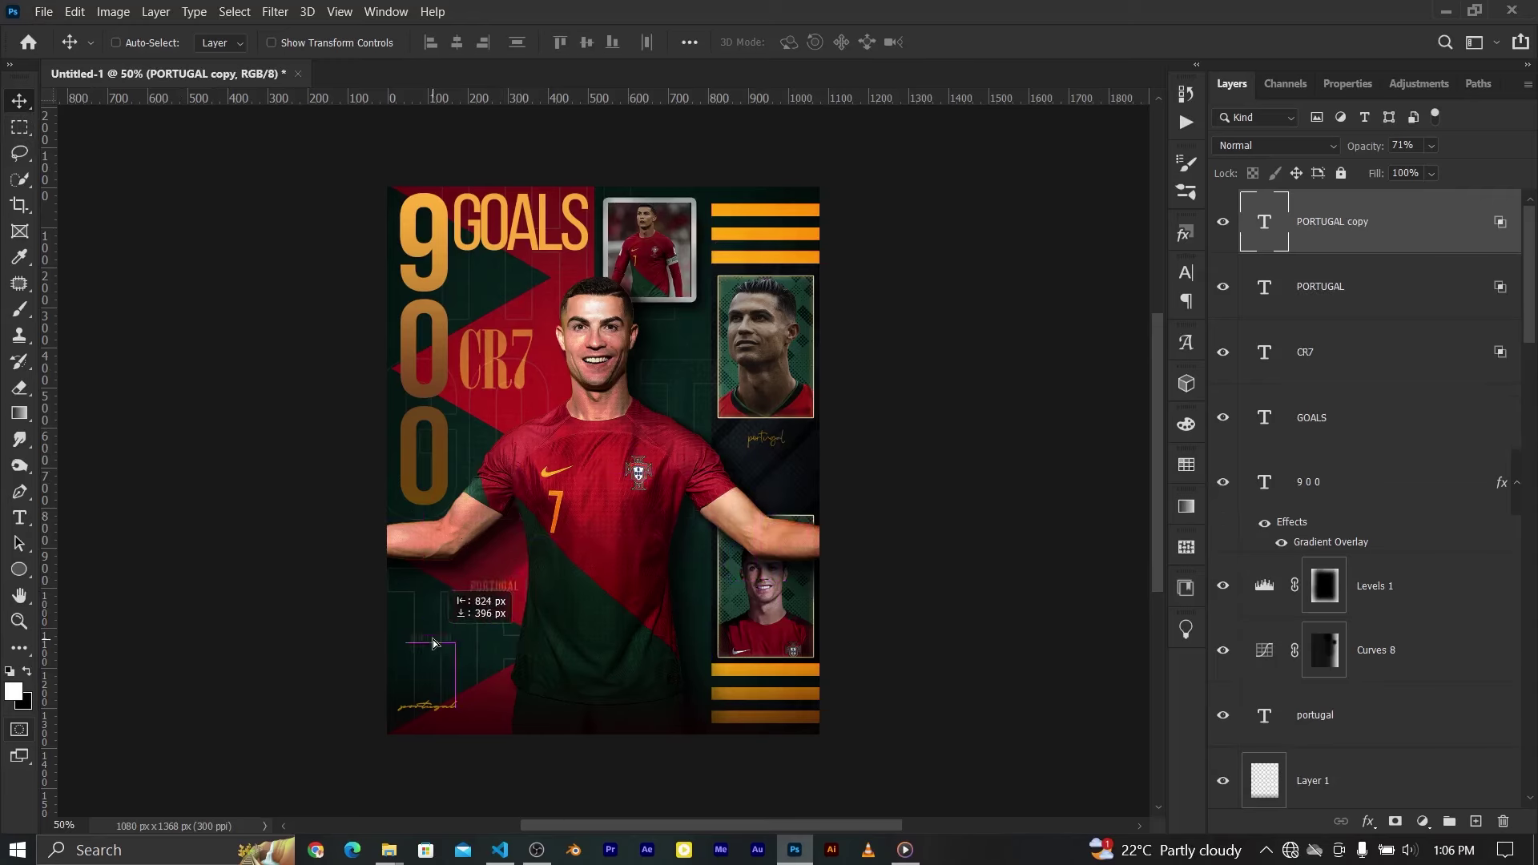
pyautogui.moveTo(433, 643); pyautogui.dragTo(681, 348)
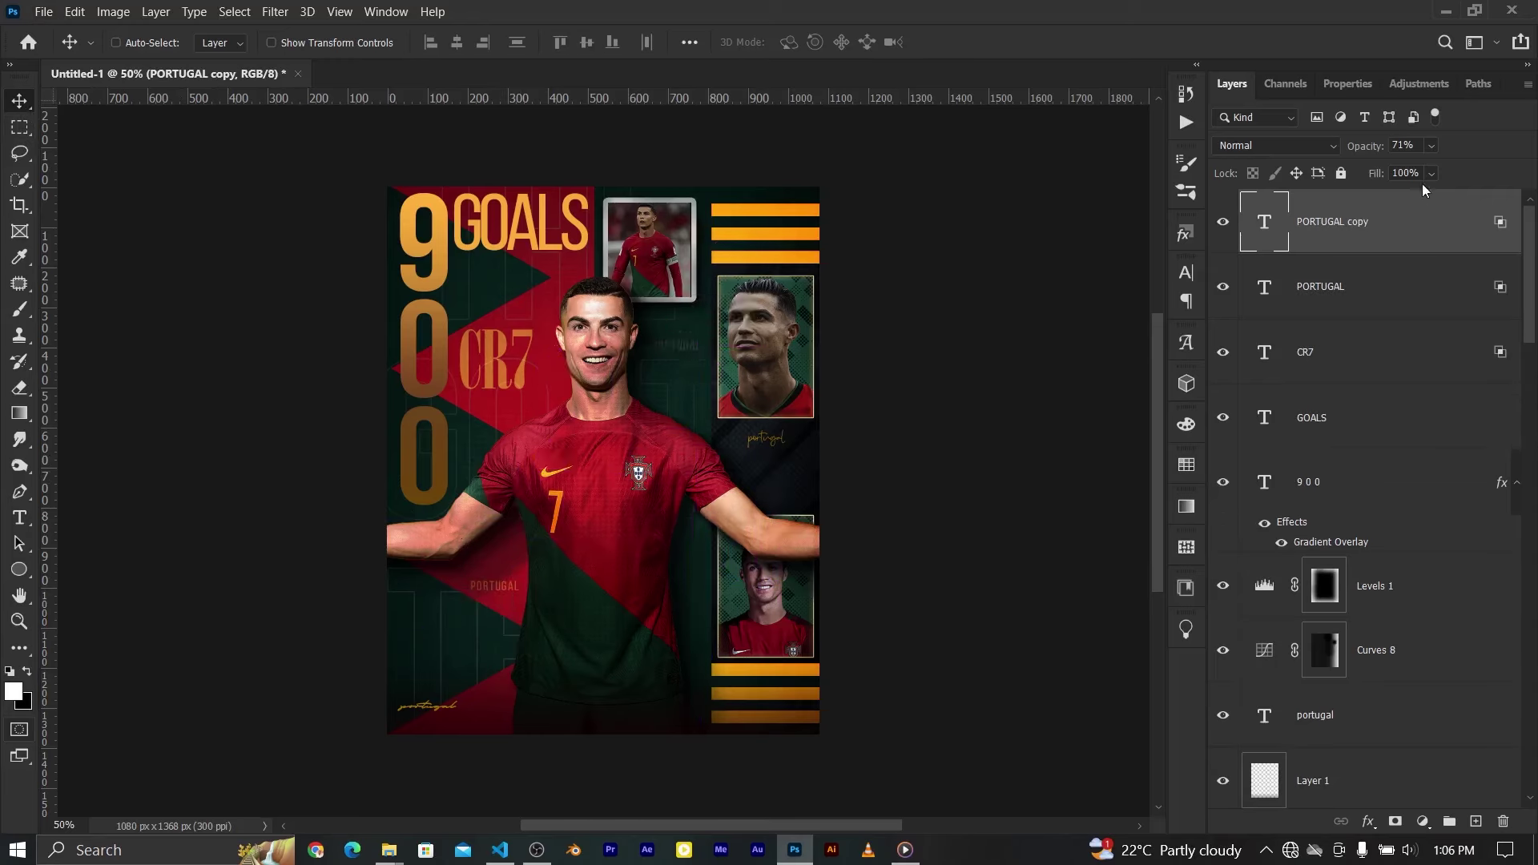
pyautogui.moveTo(1370, 152); pyautogui.dragTo(1378, 152)
pyautogui.click(19, 518)
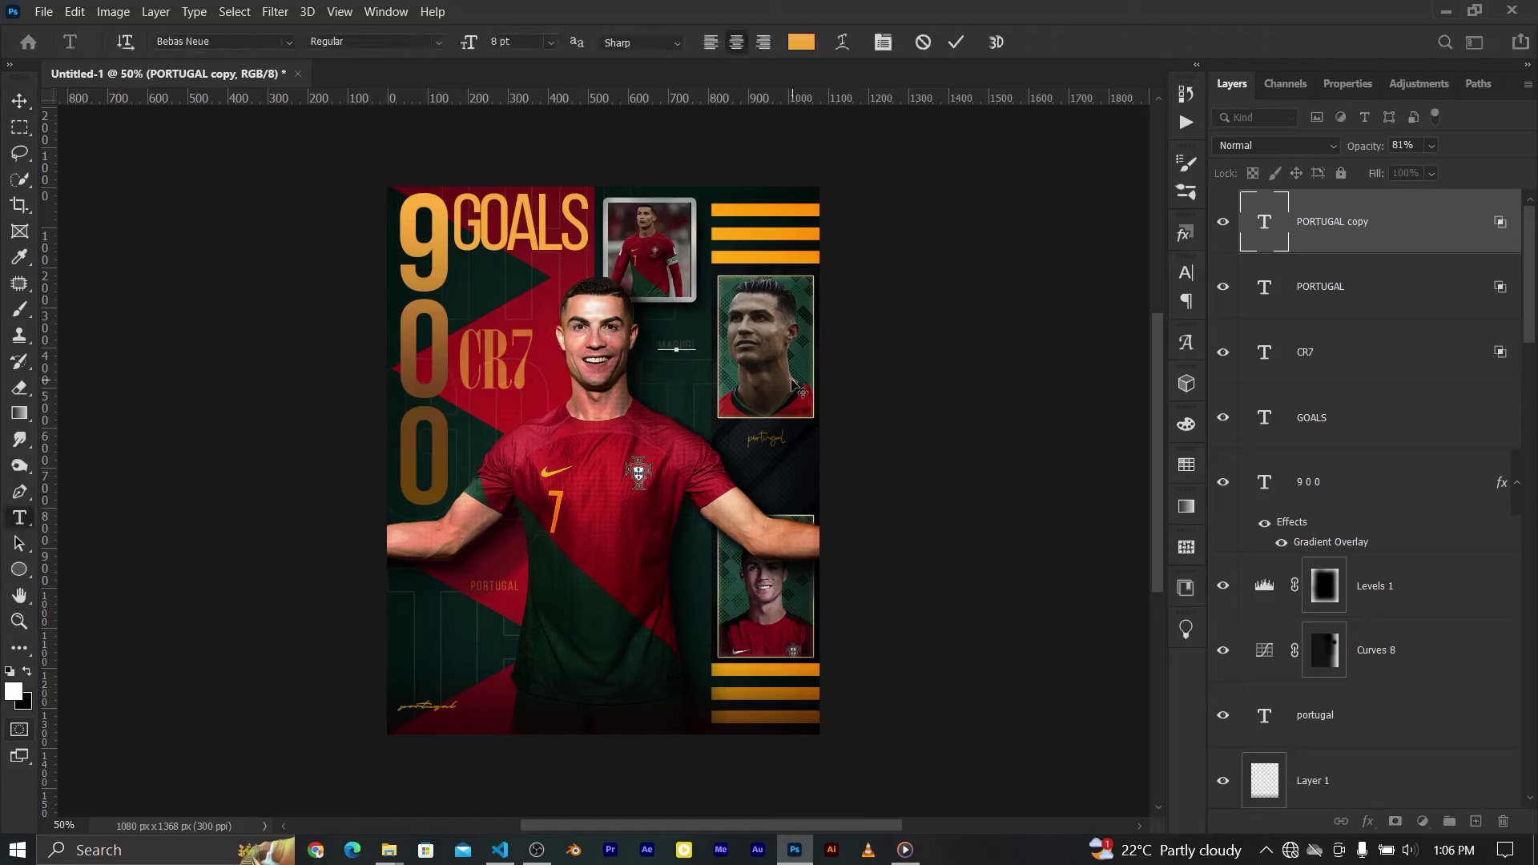
pyautogui.click(955, 42)
pyautogui.click(19, 100)
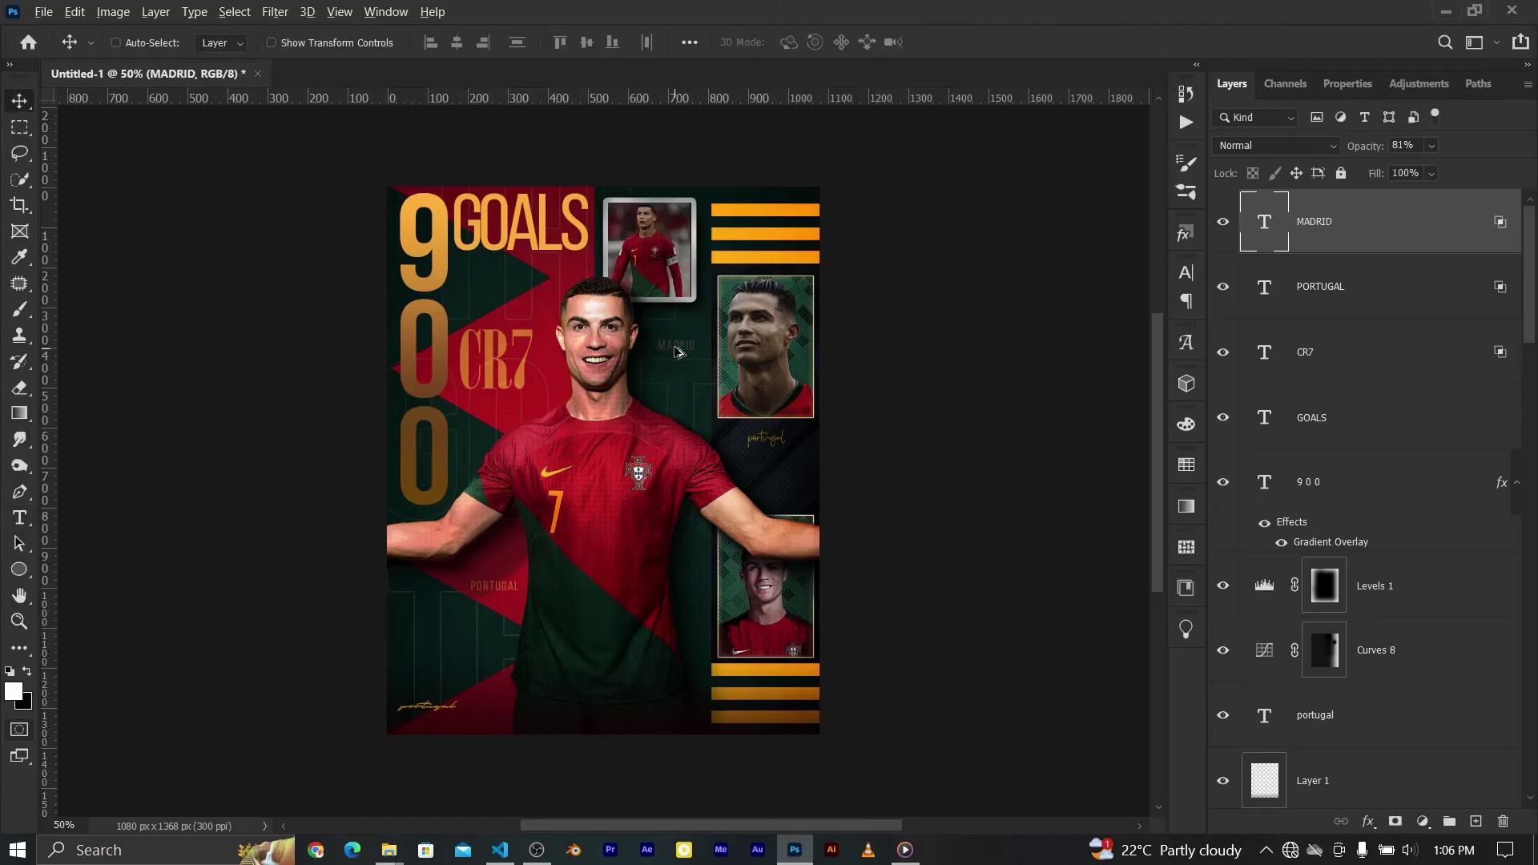
# Duplicate MADRID, retype the copy as MAN U. and place it just below MADRID
pyautogui.moveTo(677, 351); pyautogui.dragTo(677, 370)
pyautogui.press('t')
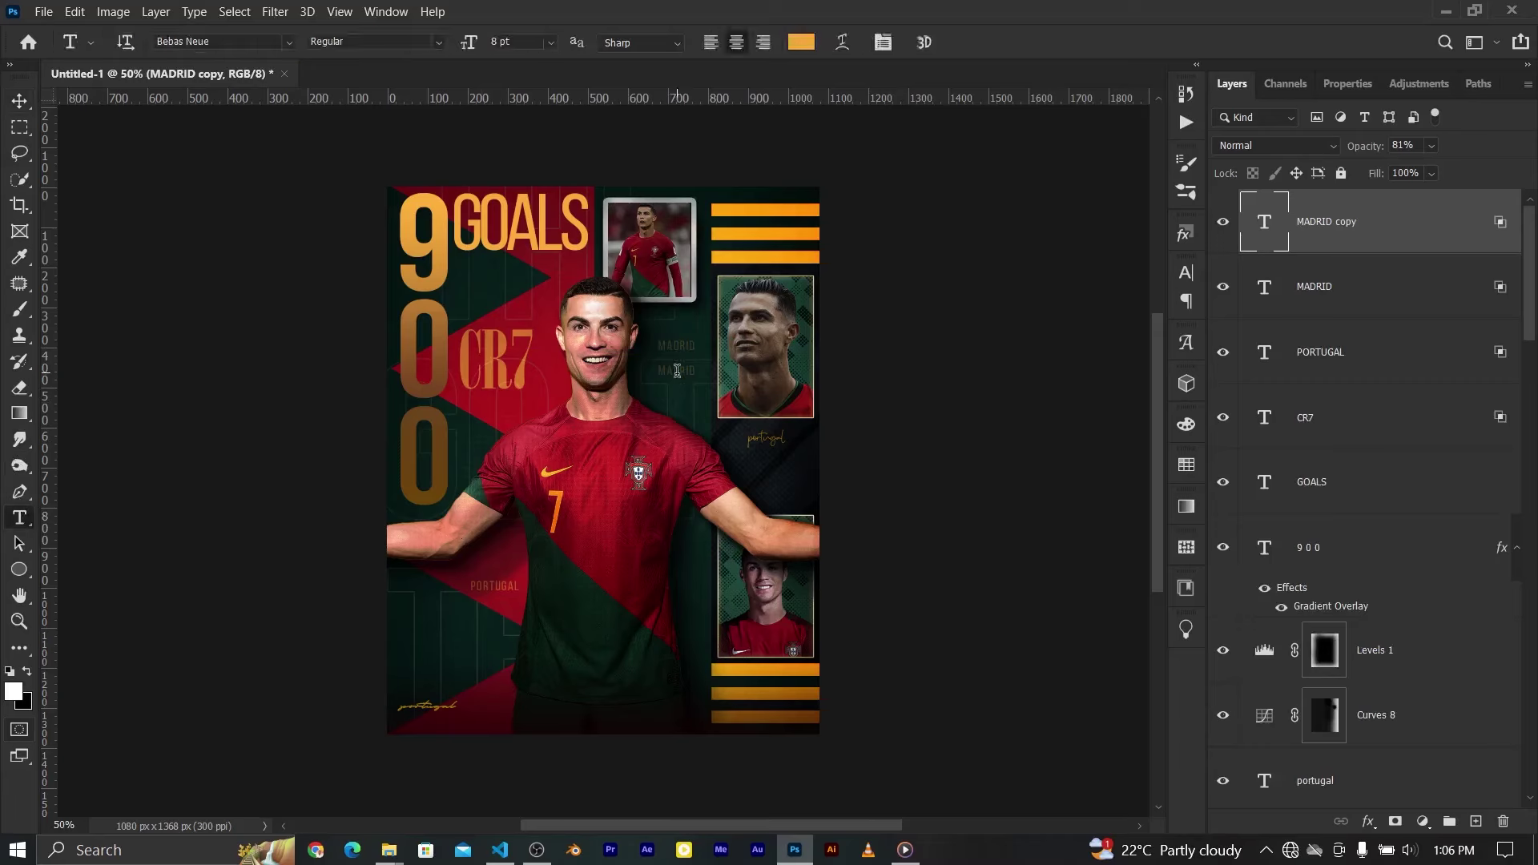
pyautogui.click(697, 371)
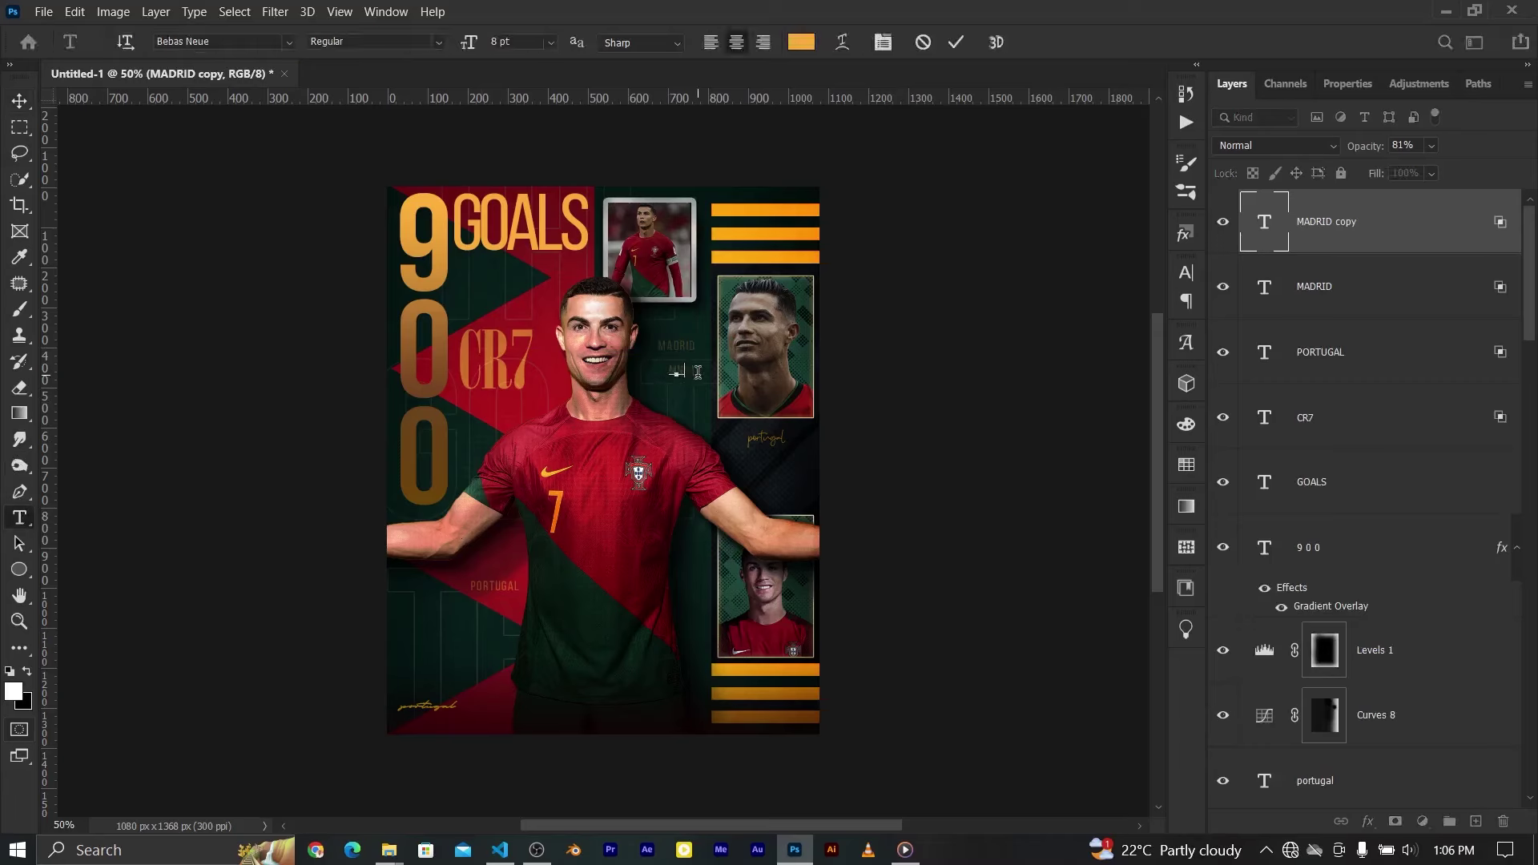
pyautogui.click(948, 48)
pyautogui.click(20, 102)
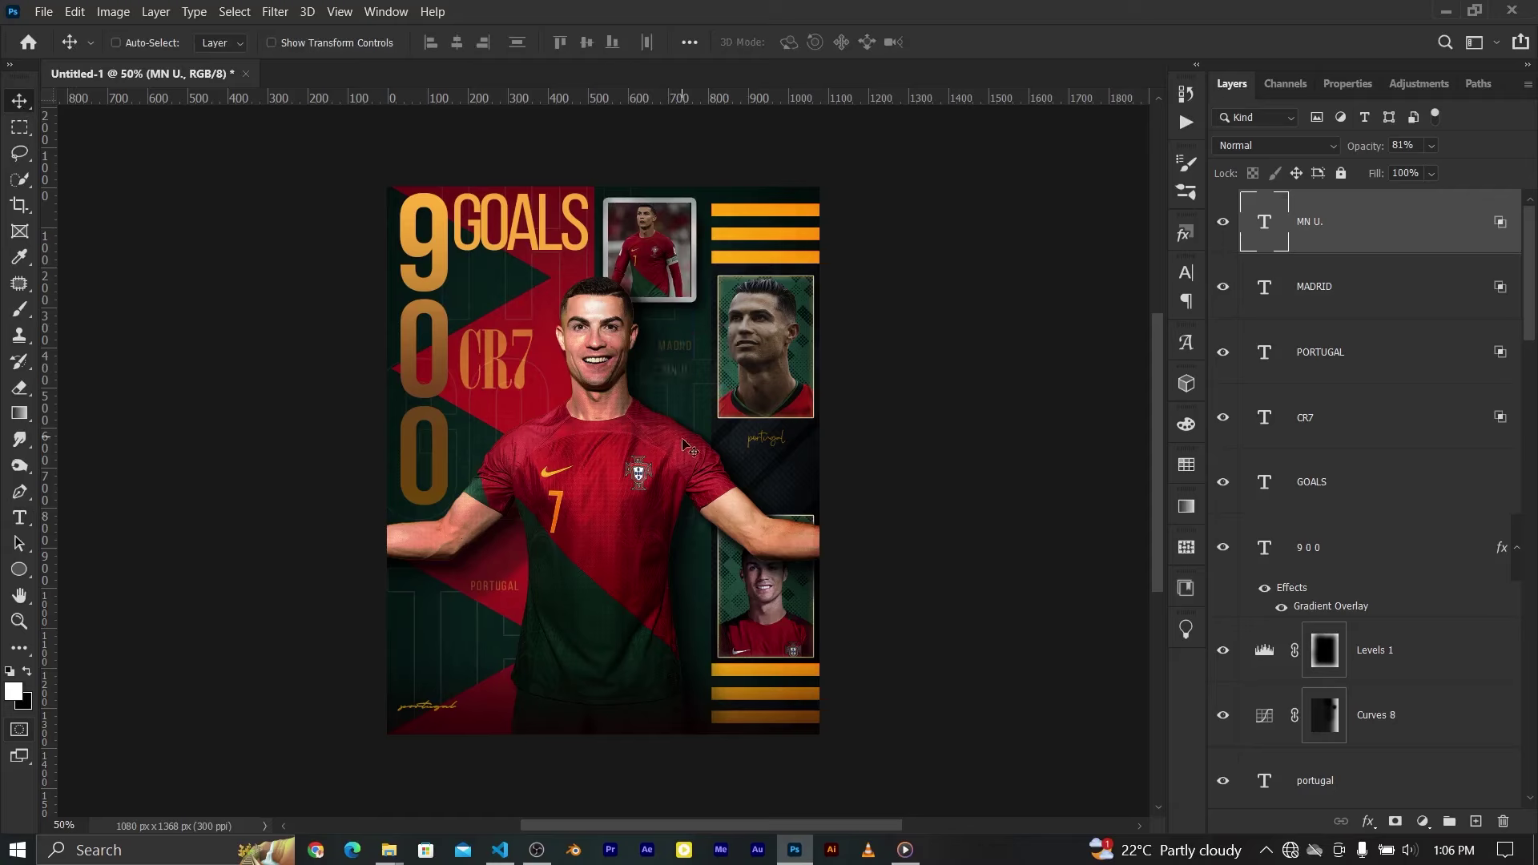
pyautogui.press('t')
pyautogui.click(676, 370)
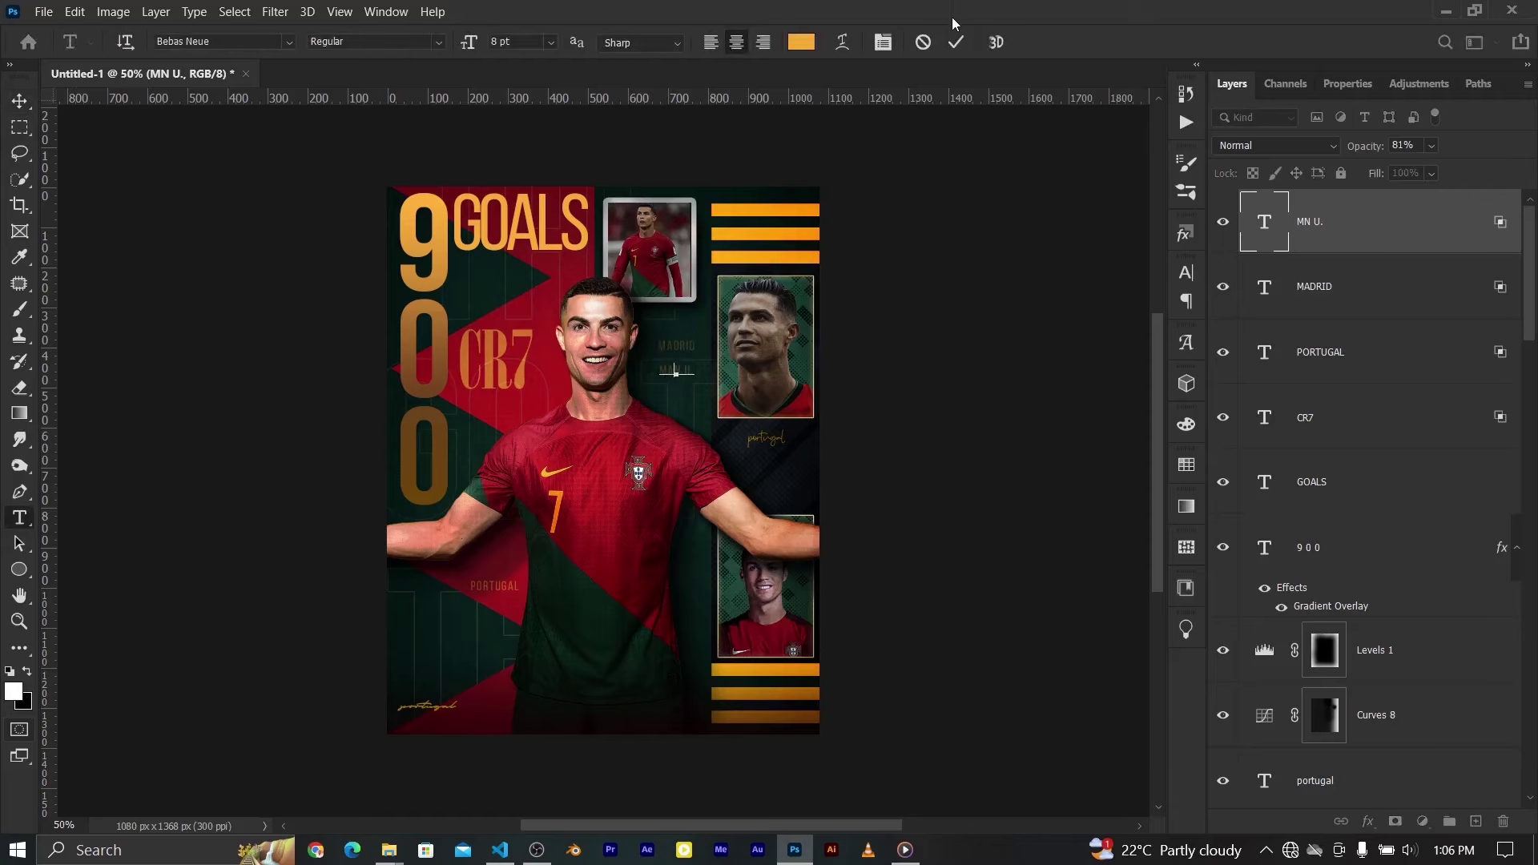
pyautogui.write('A')
pyautogui.click(956, 42)
pyautogui.press('v')
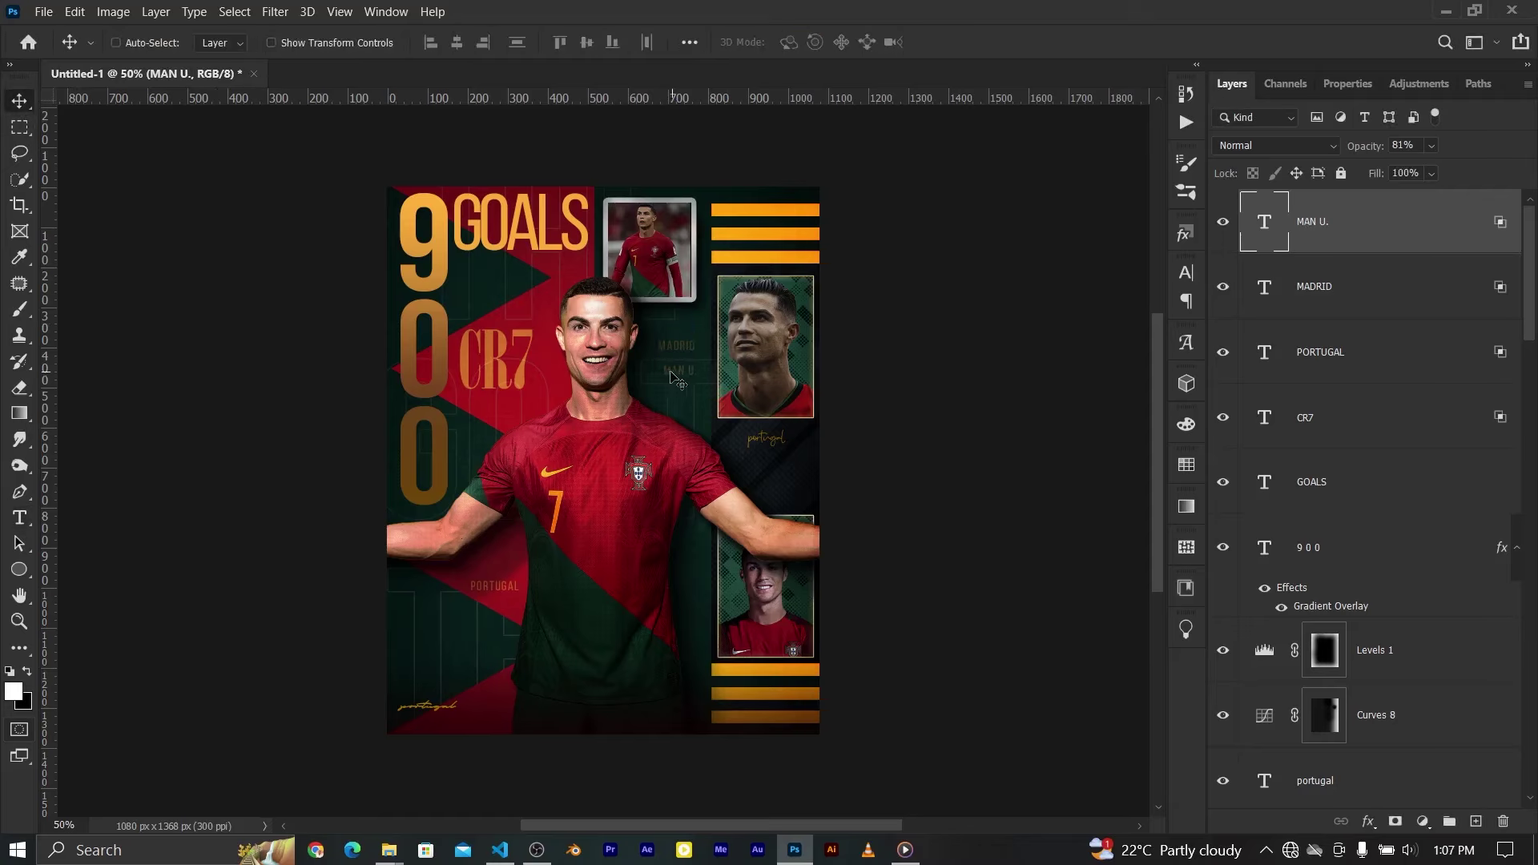
pyautogui.moveTo(675, 376); pyautogui.dragTo(669, 374)
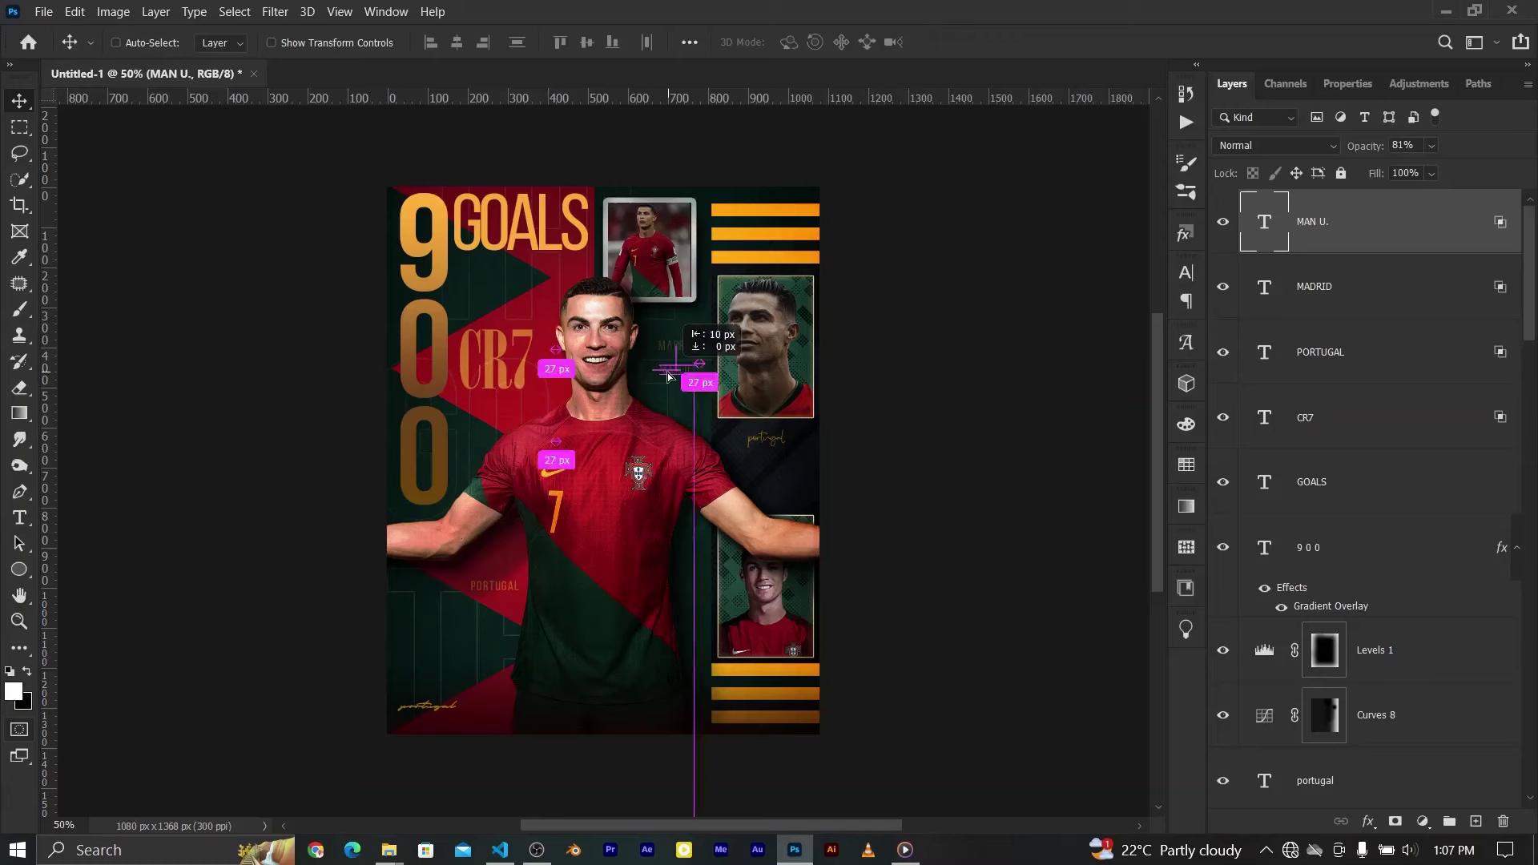
# Add a JUVENTUS copy below MAN U. and select all three club layers
pyautogui.hotkey('alt', '[')
pyautogui.moveTo(673, 375); pyautogui.dragTo(677, 420)
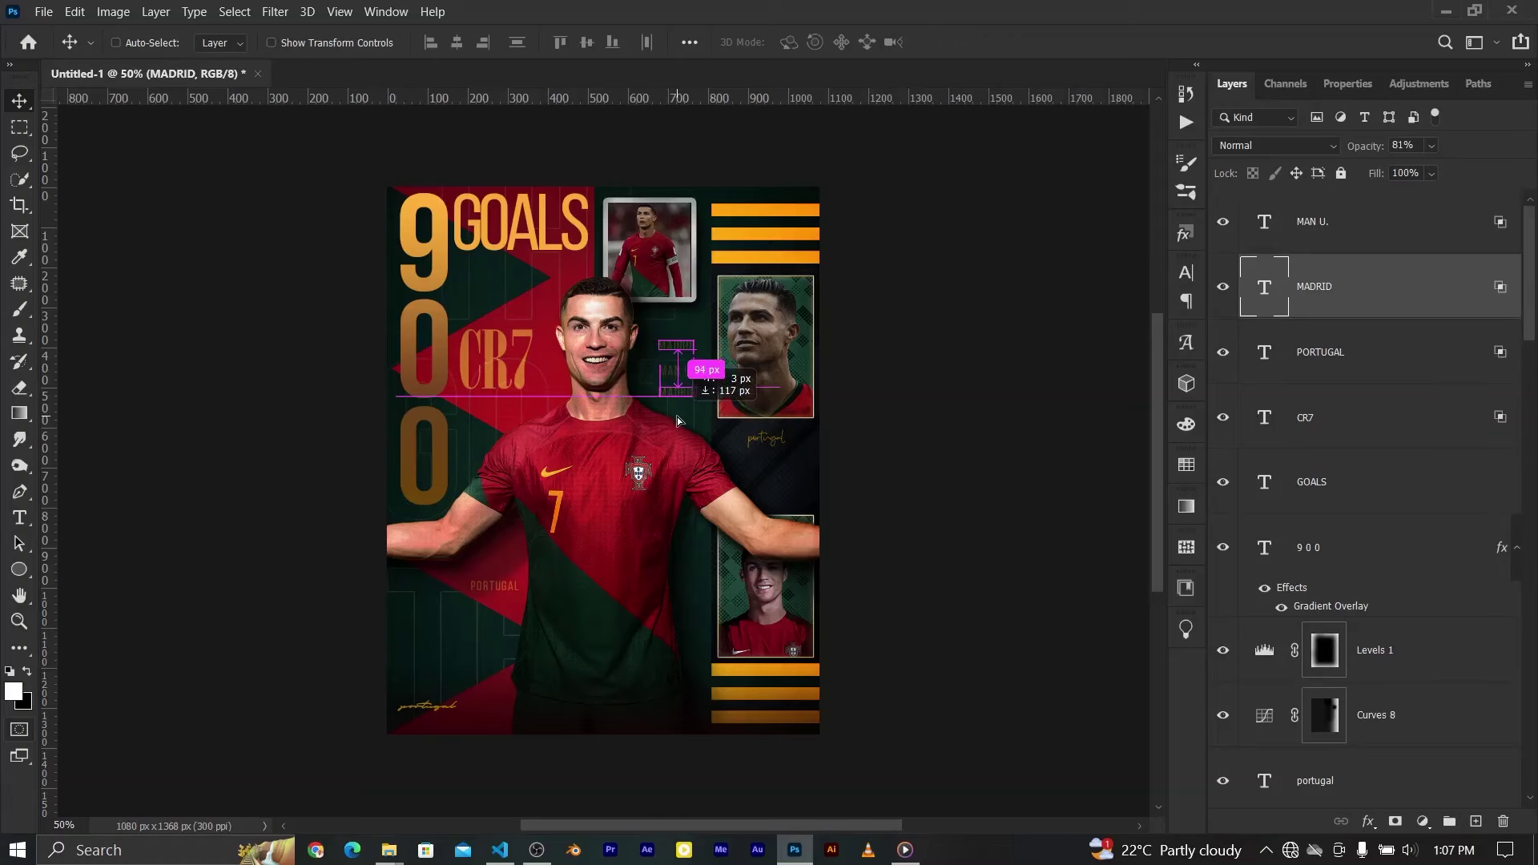
pyautogui.doubleClick(677, 392)
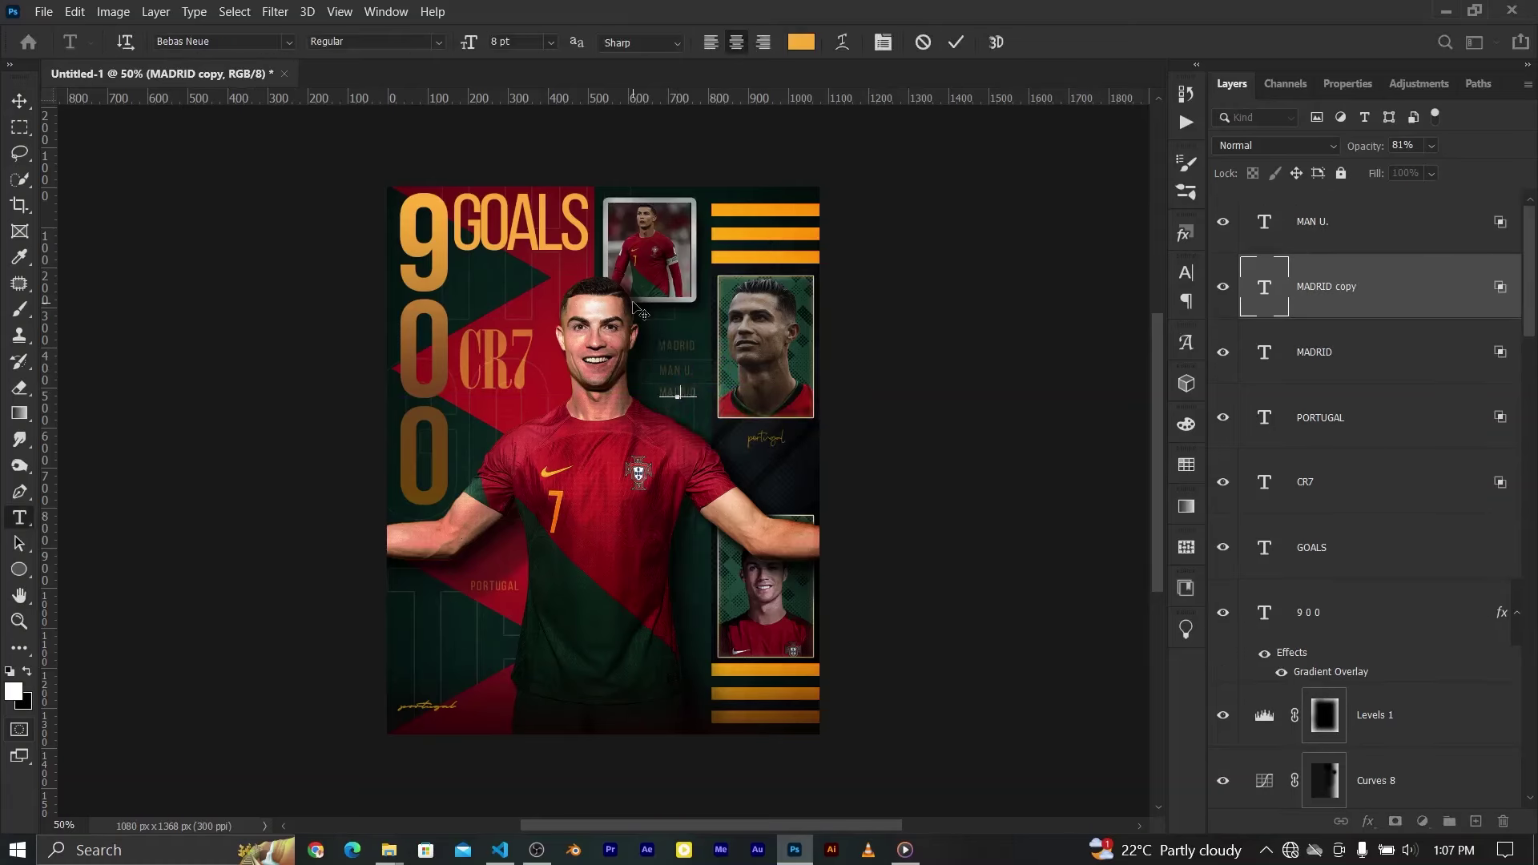
pyautogui.write('JUVENTUS')
pyautogui.click(19, 100)
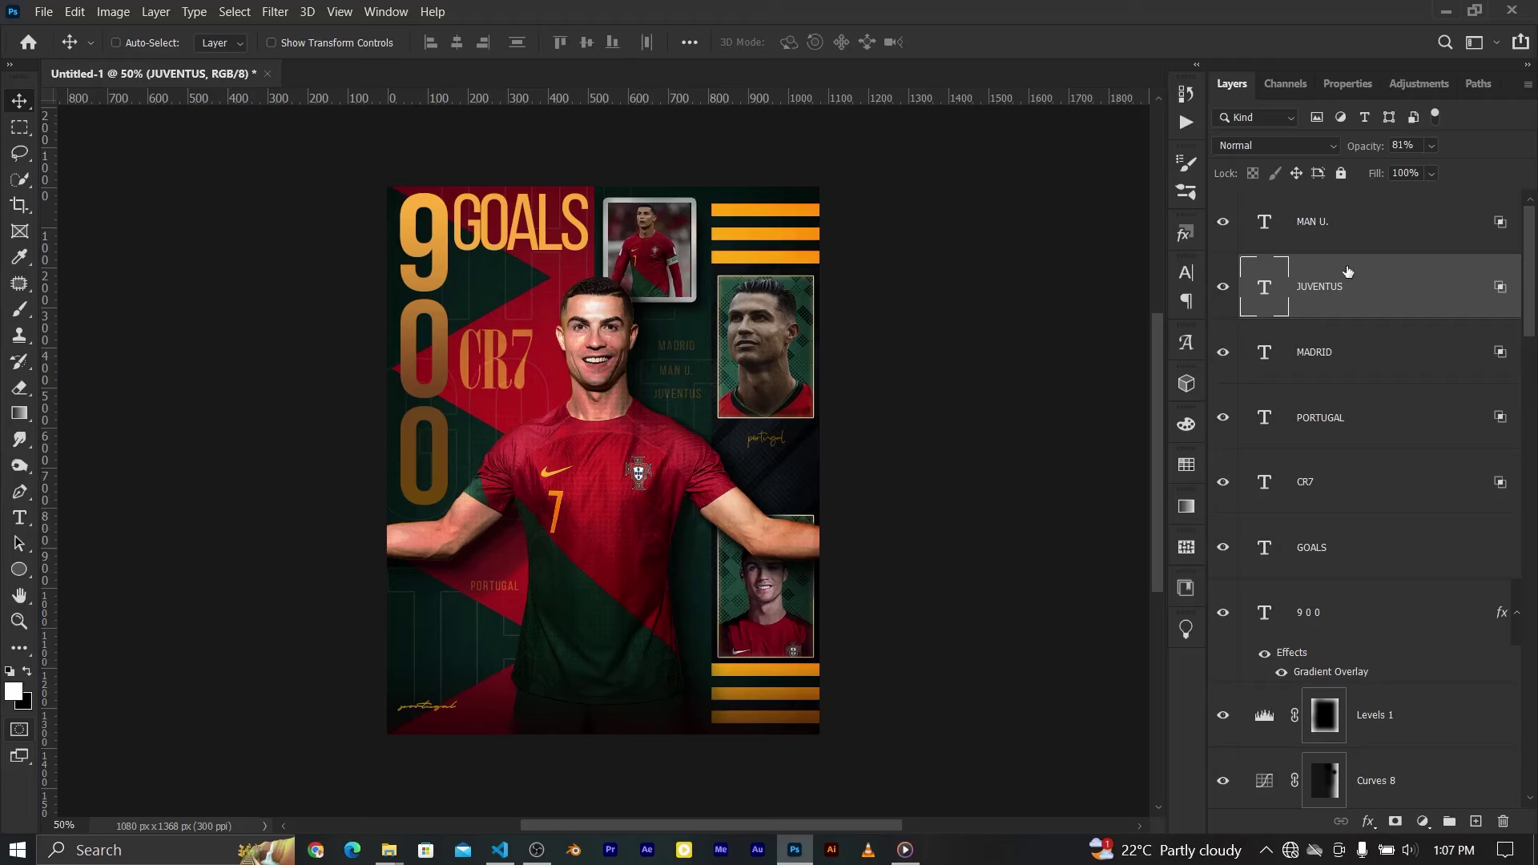
pyautogui.click(1351, 238)
pyautogui.keyDown('shift'); pyautogui.click(1362, 350); pyautogui.keyUp('shift')
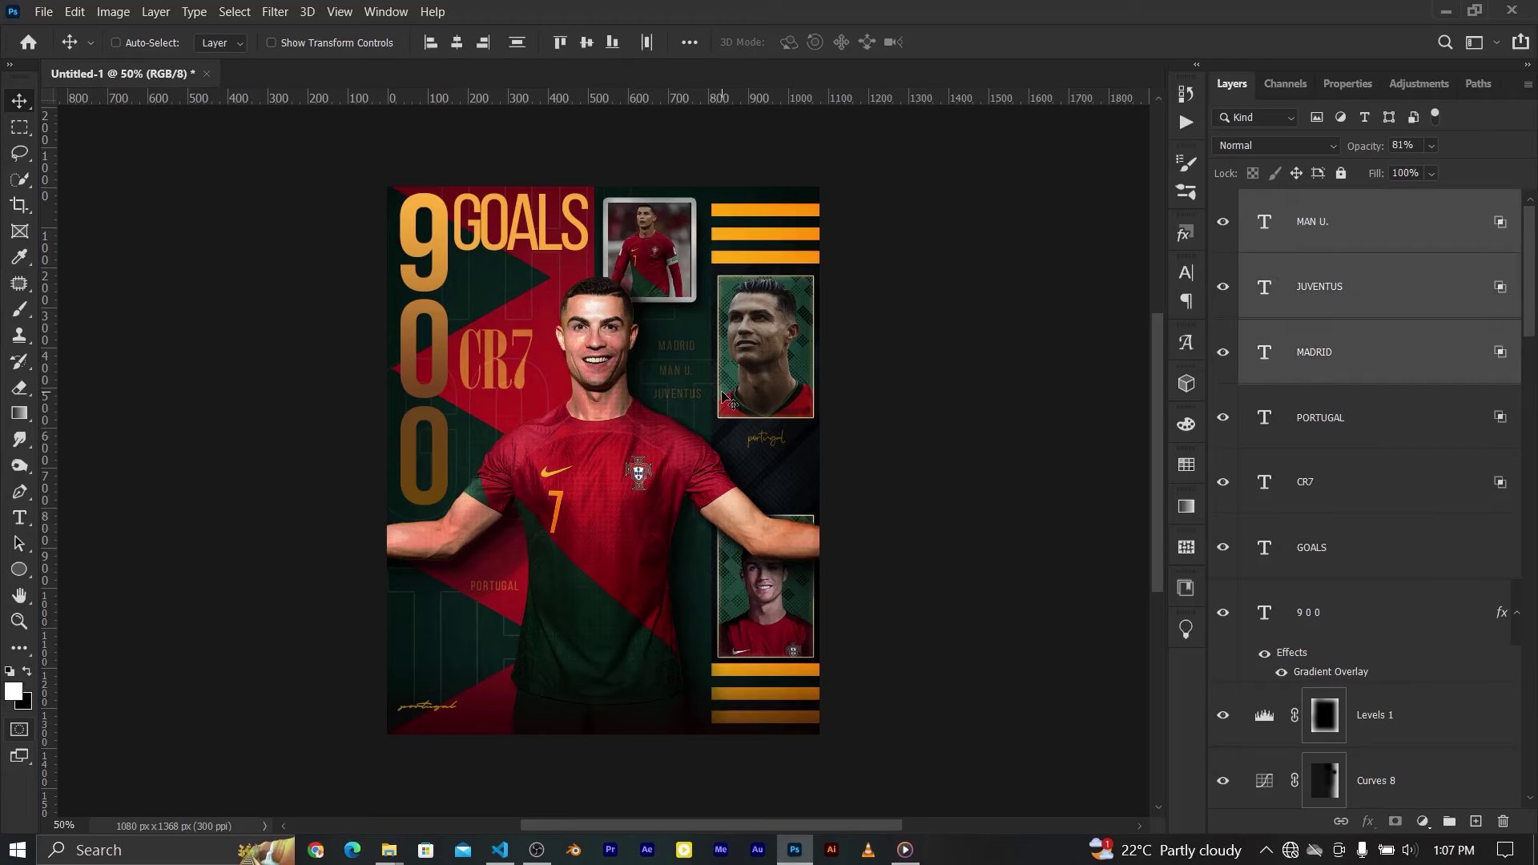
# Shrink the club names to 6 pt with a Light font weight
pyautogui.click(1348, 83)
pyautogui.moveTo(1226, 343)
pyautogui.mouseDown()
pyautogui.moveTo(1138, 348)
pyautogui.moveTo(1228, 345)
pyautogui.moveTo(1246, 395)
pyautogui.mouseUp()
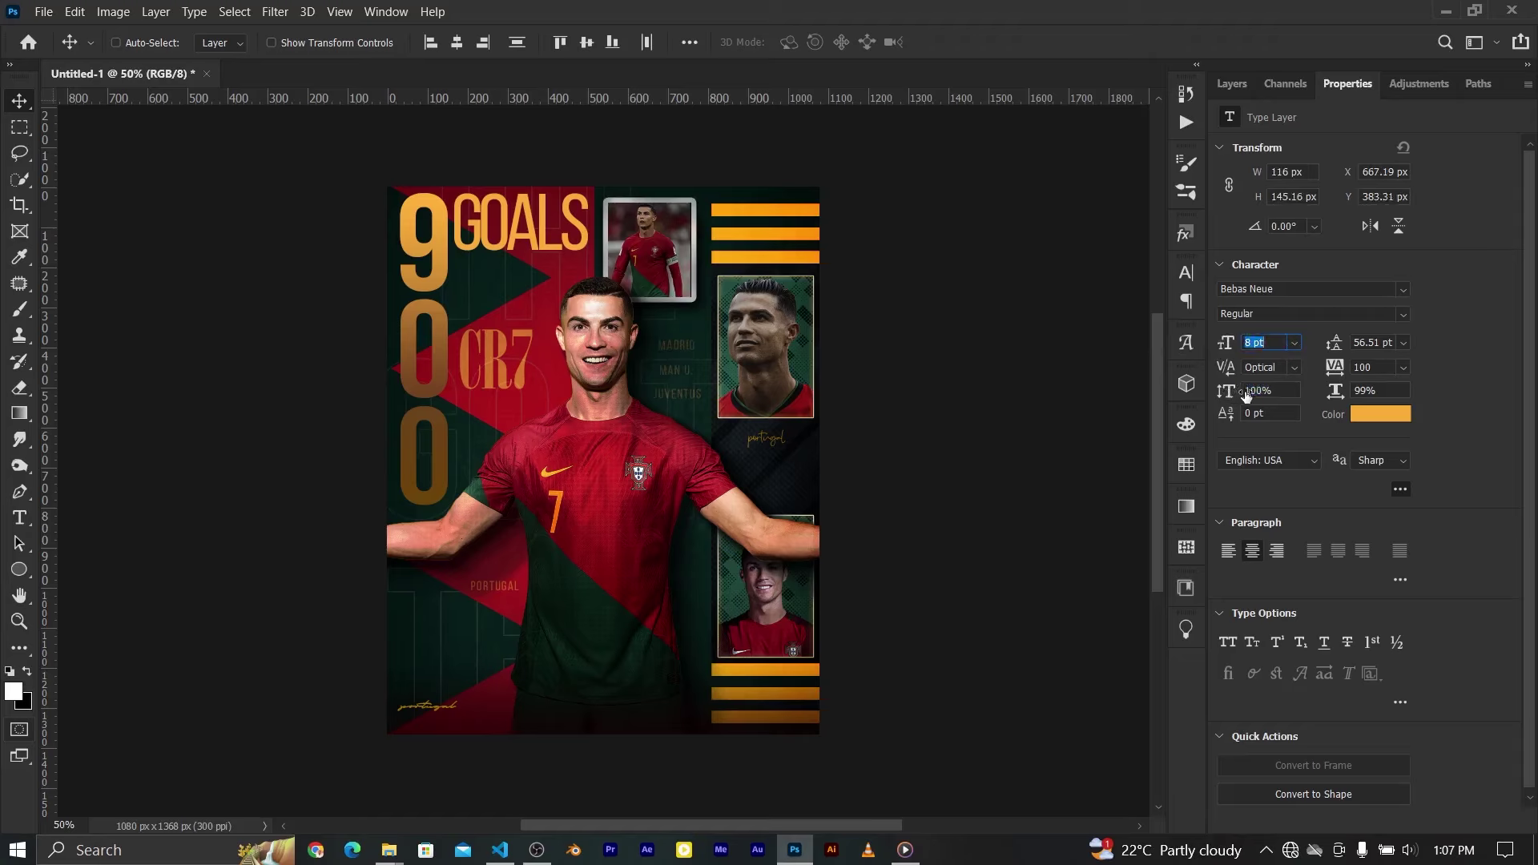
pyautogui.click(1402, 314)
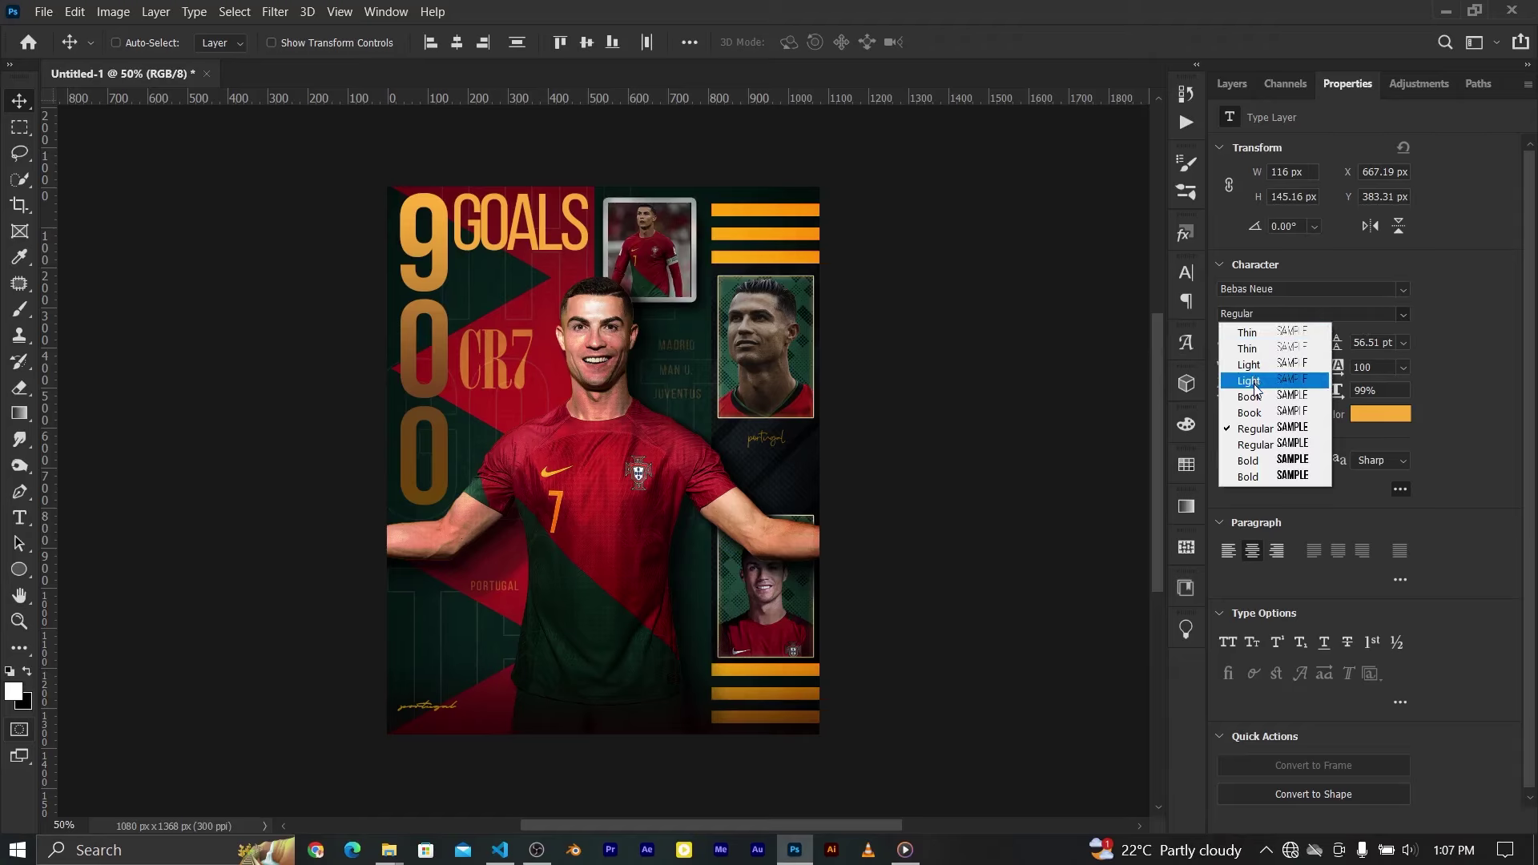
pyautogui.click(1262, 355)
pyautogui.press('F7')
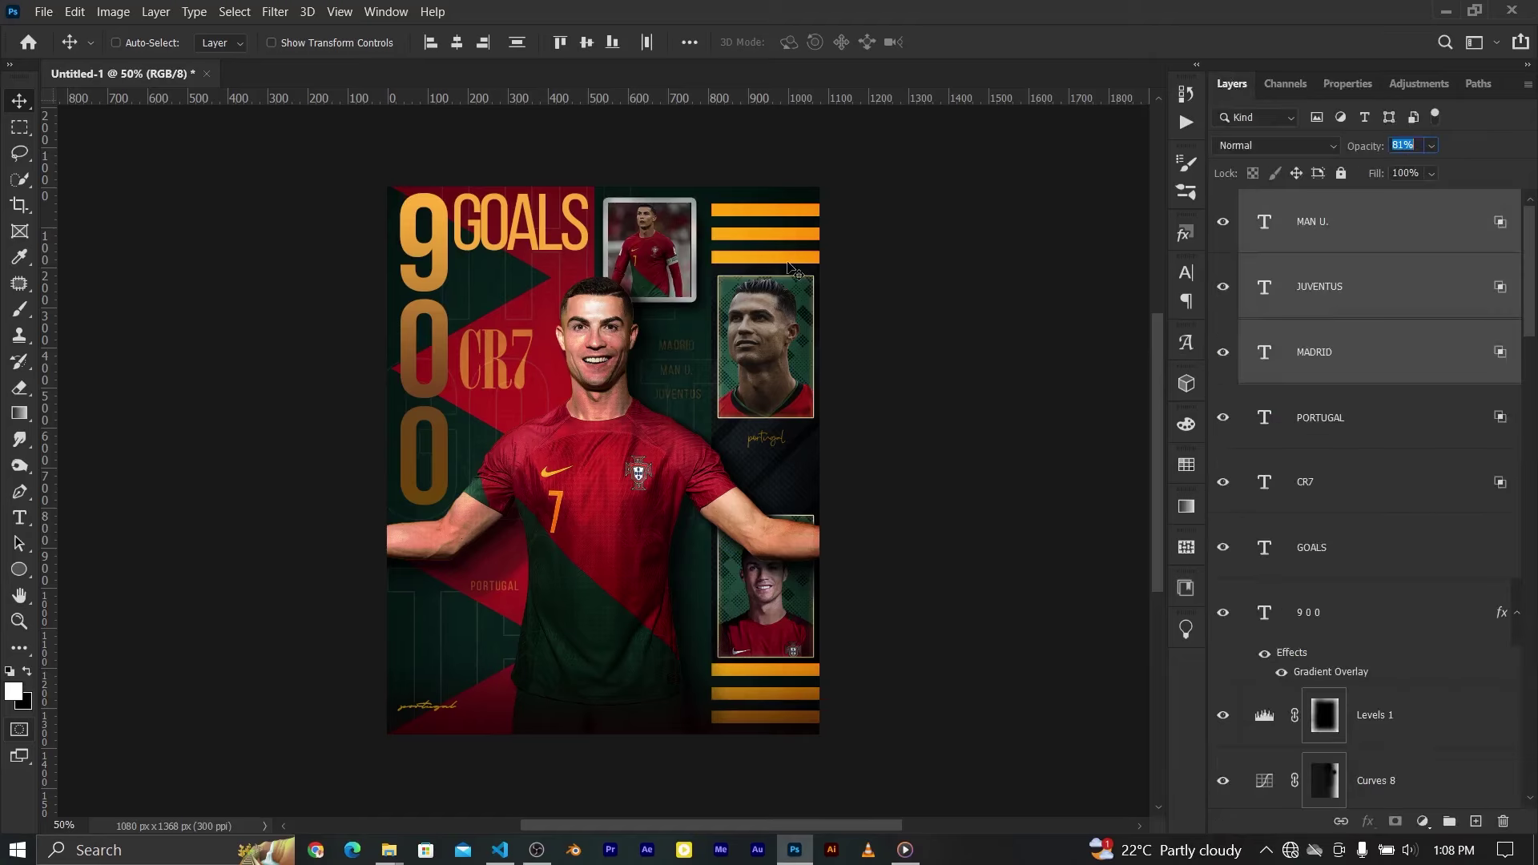
# Reselect MAN U. through MADRID and change their font weight to Book
pyautogui.click(1330, 224)
pyautogui.keyDown('shift'); pyautogui.click(1339, 345); pyautogui.keyUp('shift')
pyautogui.click(1346, 85)
pyautogui.click(1402, 314)
pyautogui.click(1247, 406)
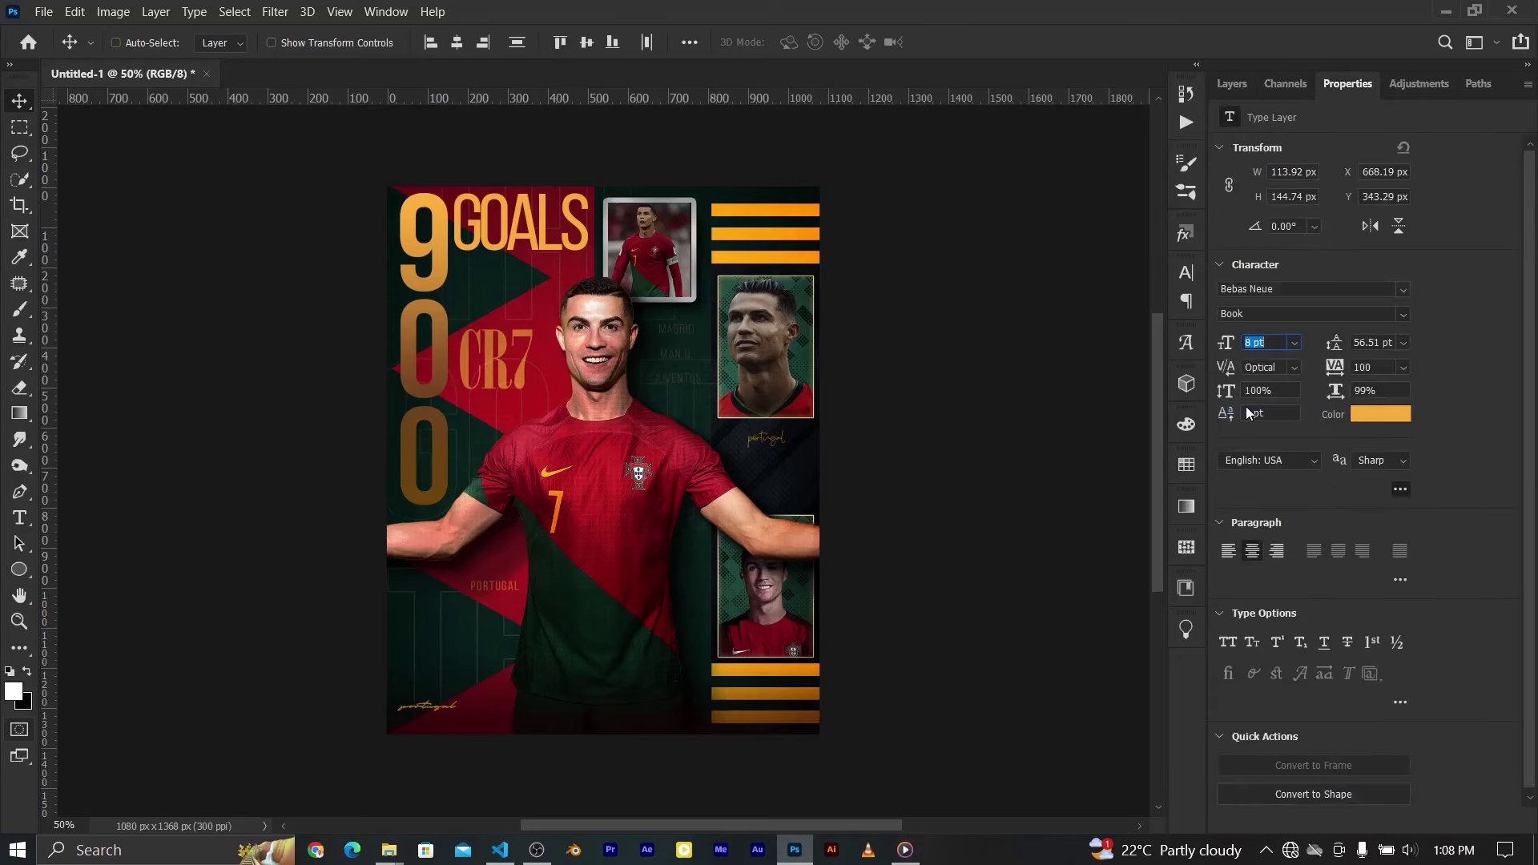
pyautogui.click(1232, 84)
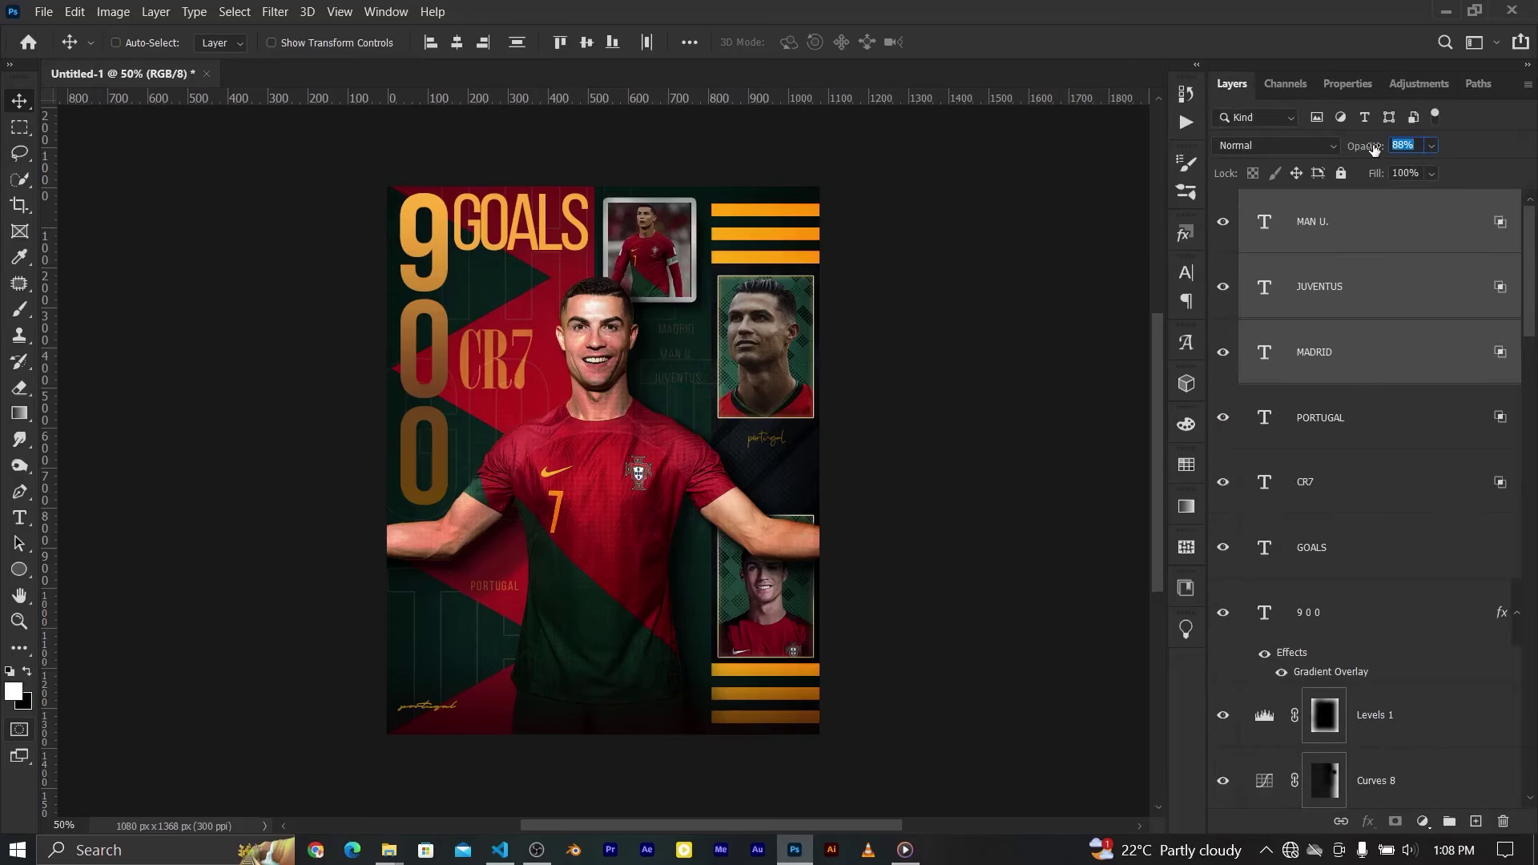
pyautogui.keyDown('ctrl'); pyautogui.click(1012, 268); pyautogui.keyUp('ctrl')
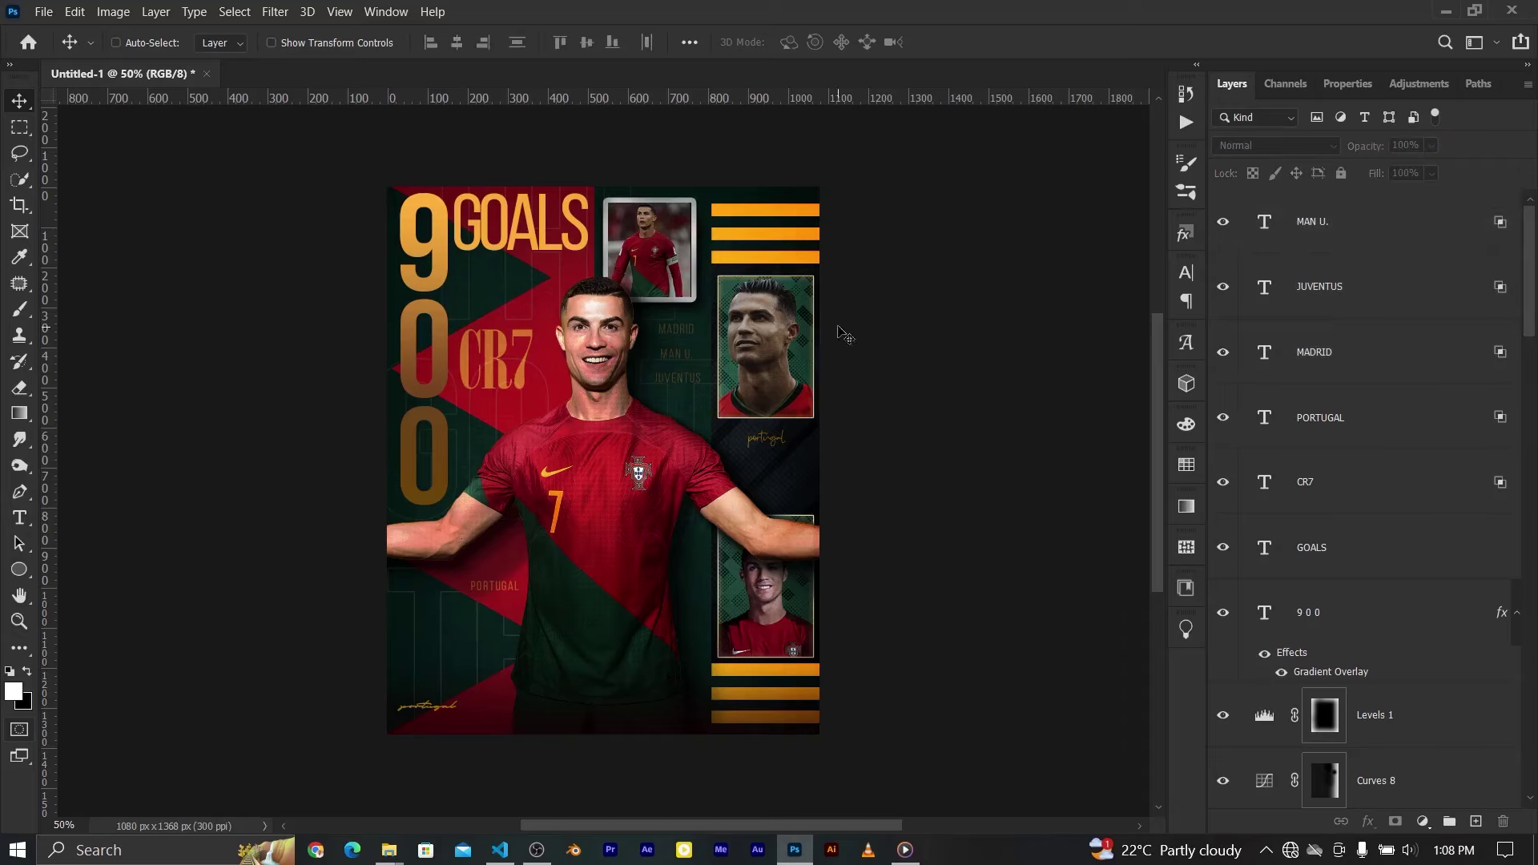
# Group the MAN U. through PORTUGAL text layers into Group 1
pyautogui.click(1251, 207)
pyautogui.keyDown('shift'); pyautogui.click(1282, 418); pyautogui.keyUp('shift')
pyautogui.hotkey('ctrl', 'g')
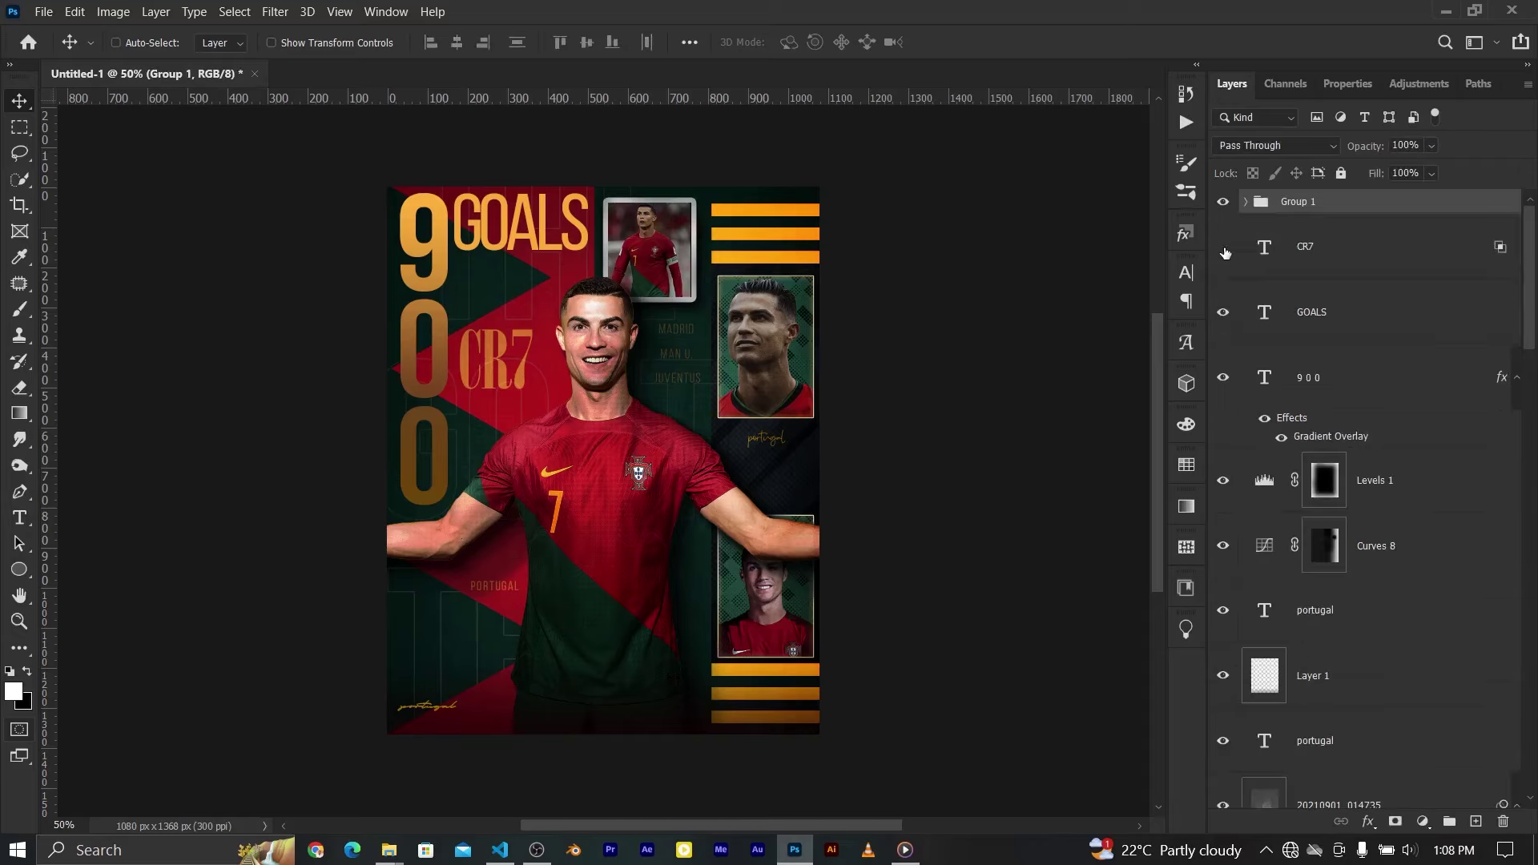
pyautogui.click(1224, 249)
# Hide the CR7 text and set the GOALS headline to Bold weight
pyautogui.click(1220, 252)
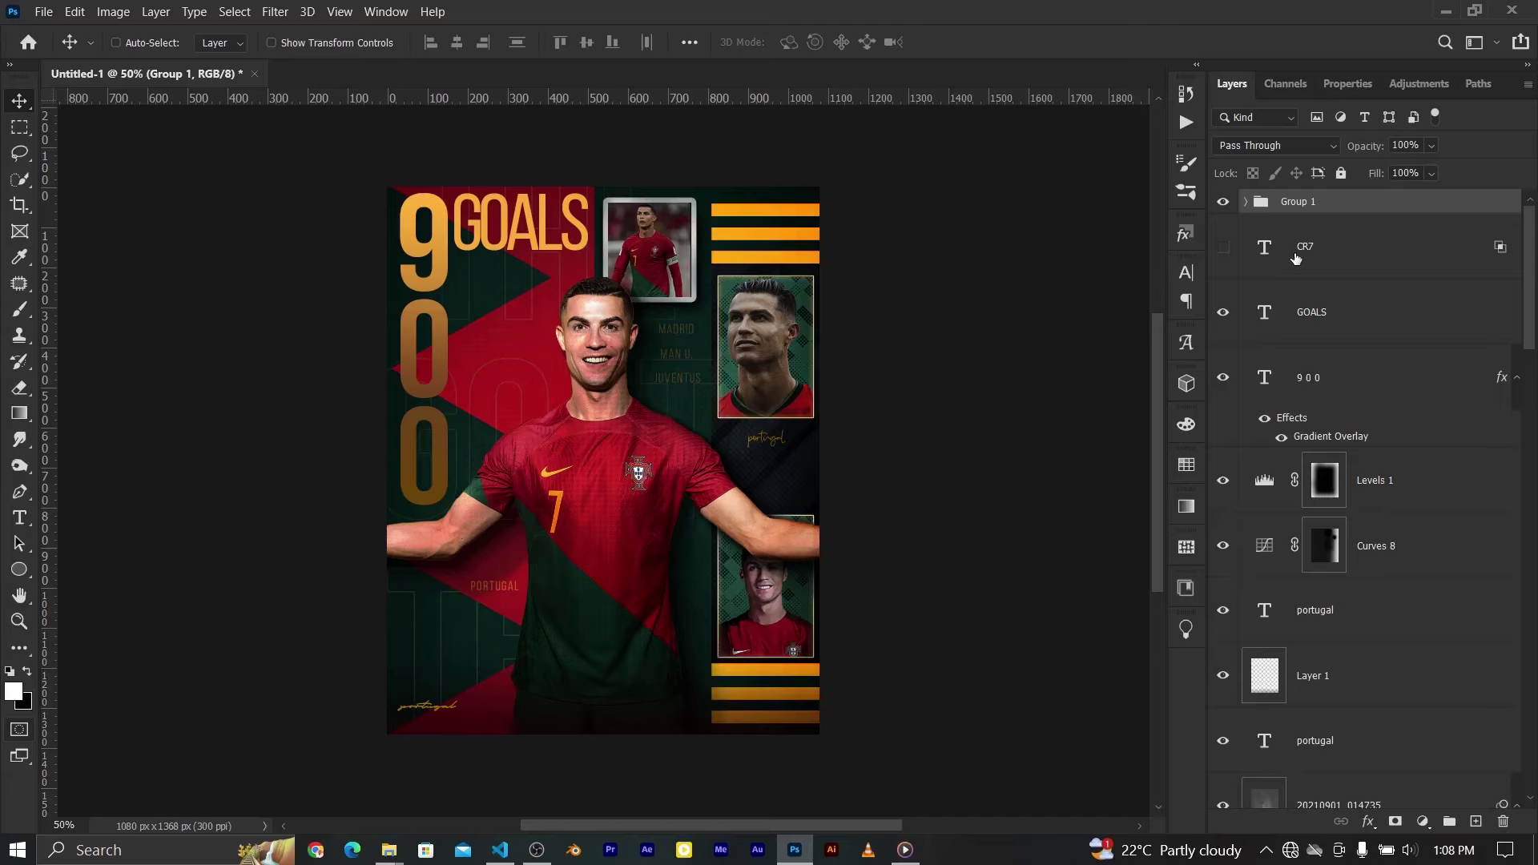
pyautogui.click(1223, 312)
pyautogui.click(1274, 312)
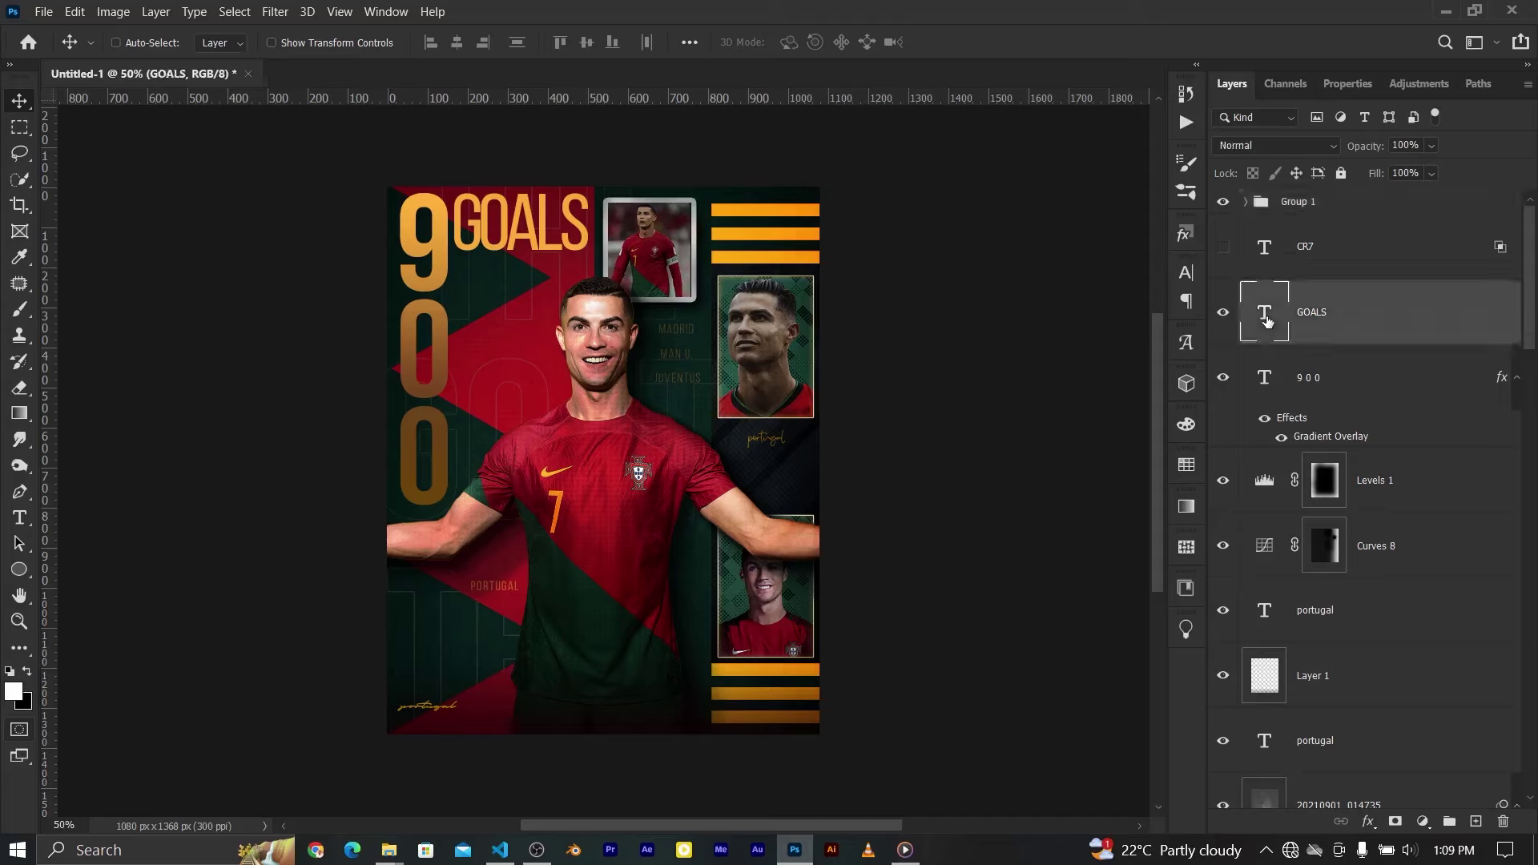
pyautogui.click(1223, 312)
pyautogui.click(1331, 84)
pyautogui.click(1406, 288)
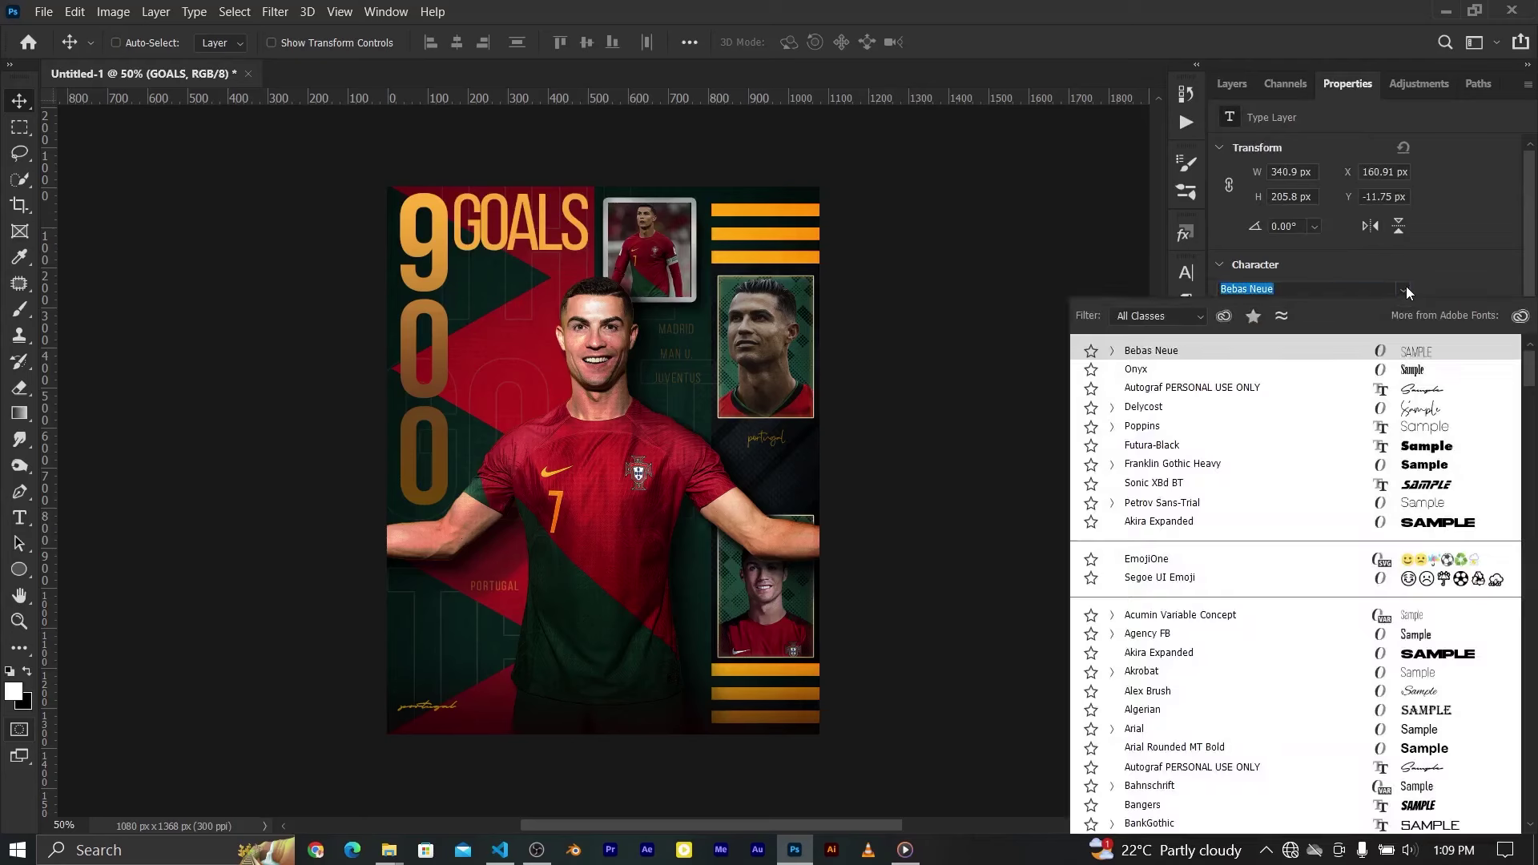
pyautogui.click(1406, 290)
pyautogui.click(1314, 313)
pyautogui.click(1278, 480)
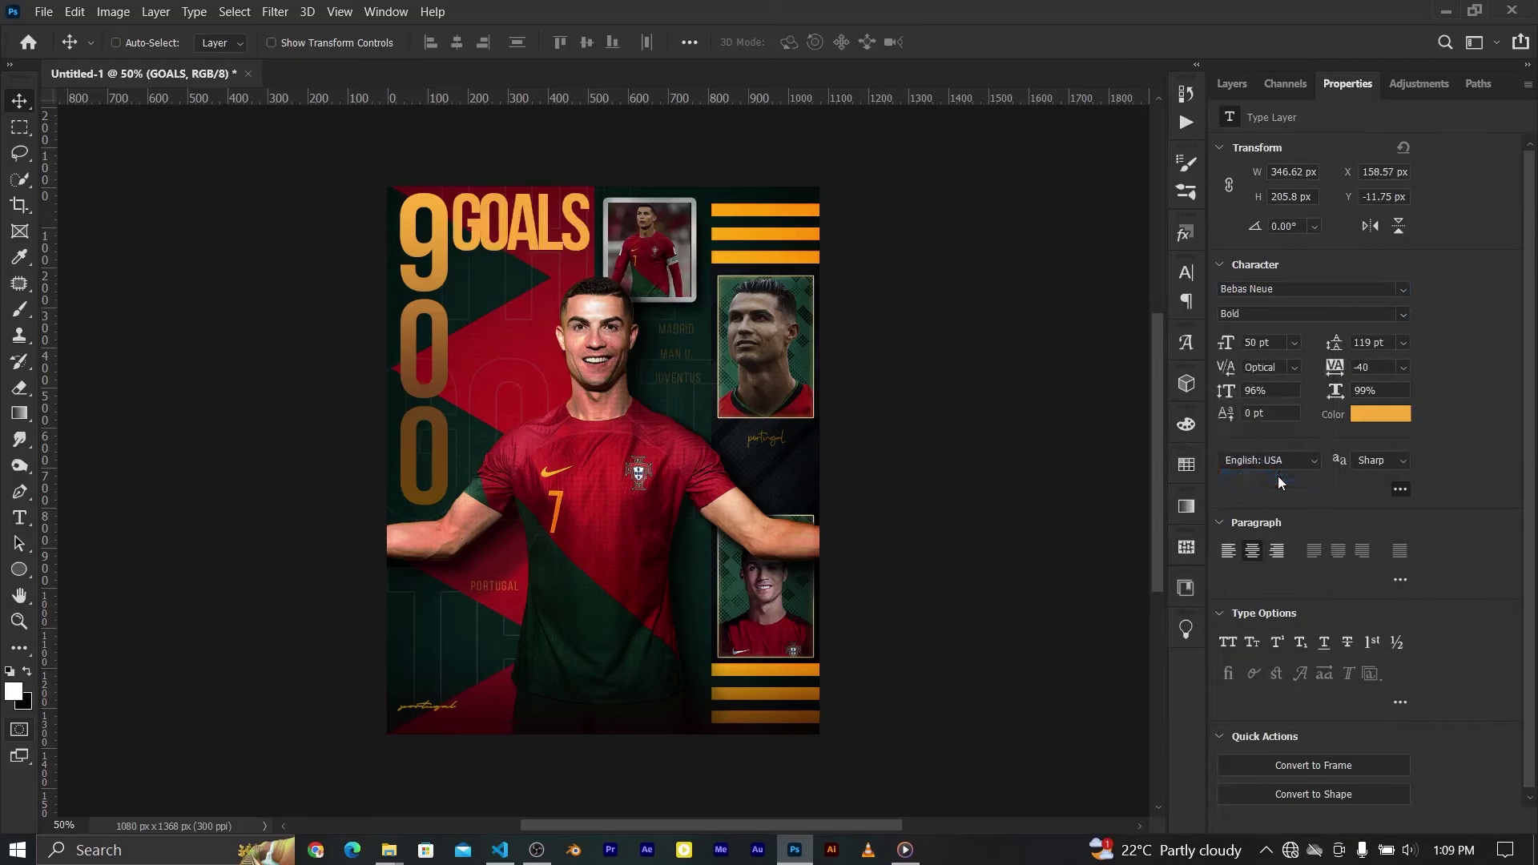
# Stretch GOALS to 141% vertical scale and position it beside the big 9
pyautogui.moveTo(1226, 390); pyautogui.dragTo(1282, 390)
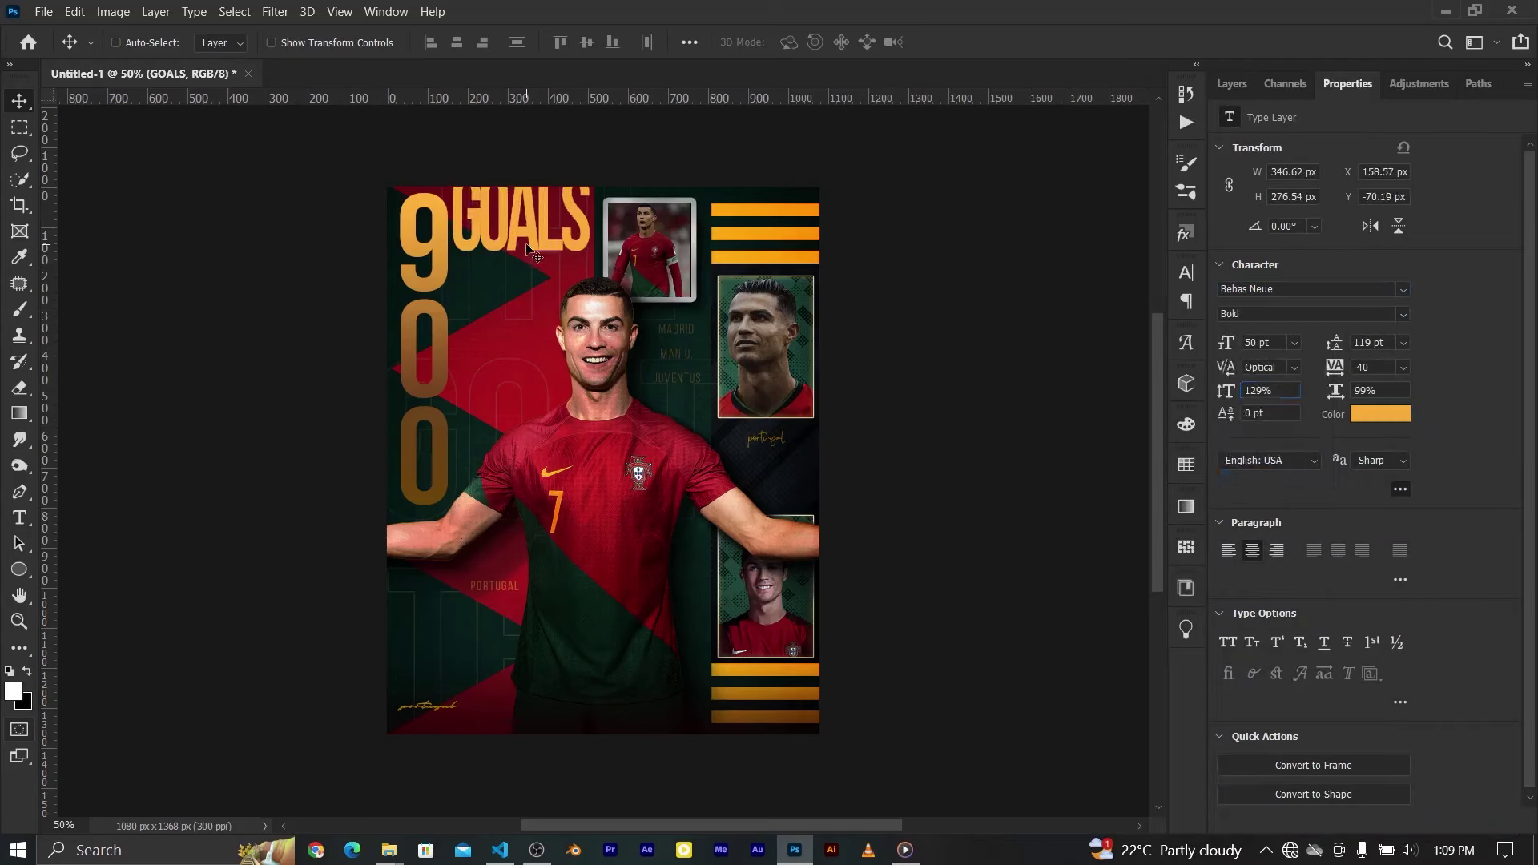
pyautogui.moveTo(522, 267); pyautogui.dragTo(521, 303)
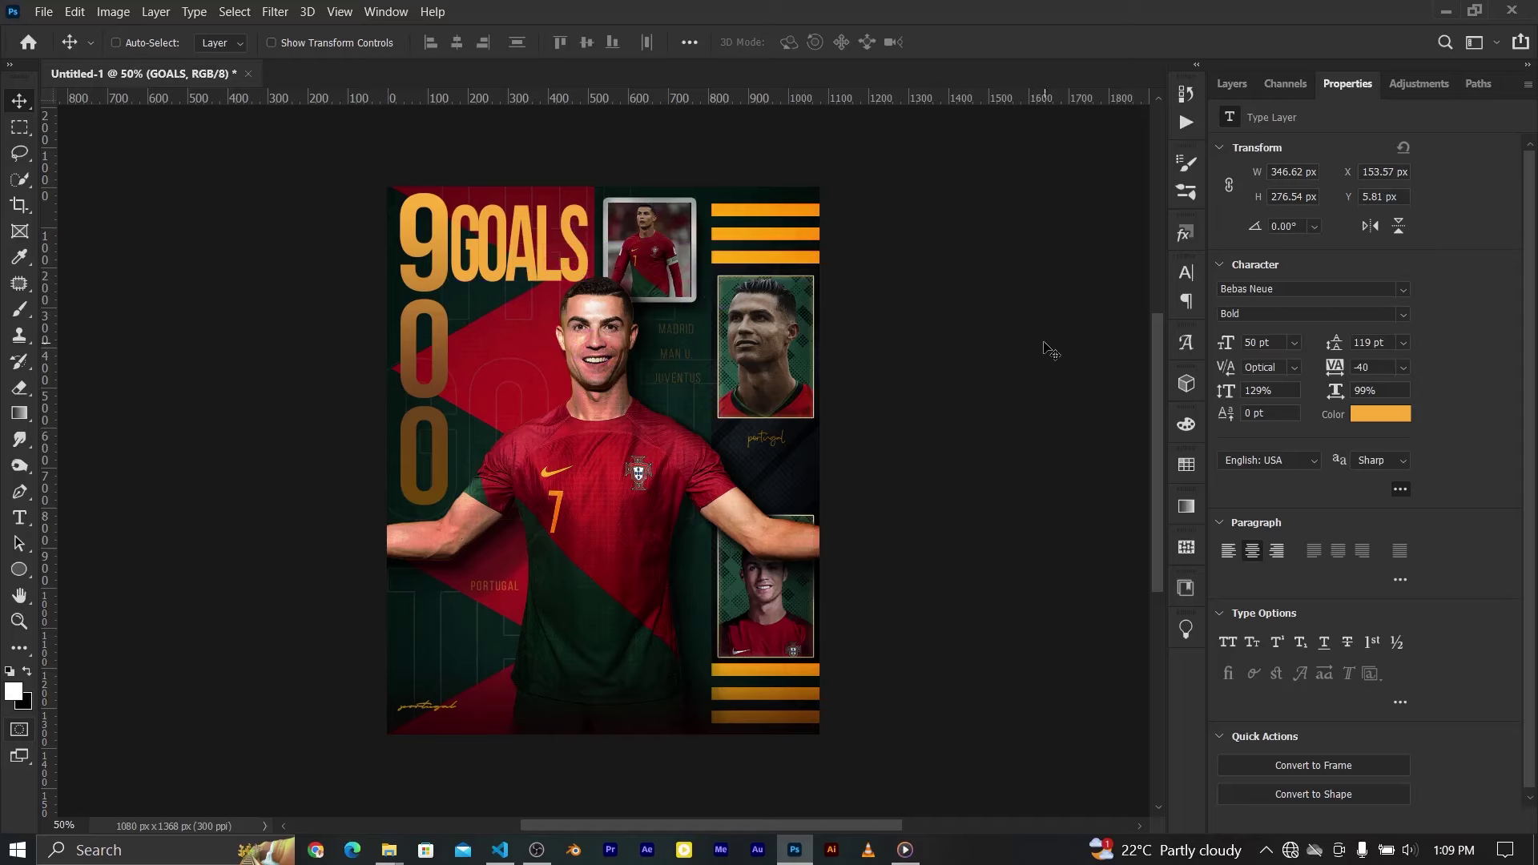
pyautogui.press('Right')
pyautogui.press('Right')
pyautogui.moveTo(1228, 391); pyautogui.dragTo(1240, 393)
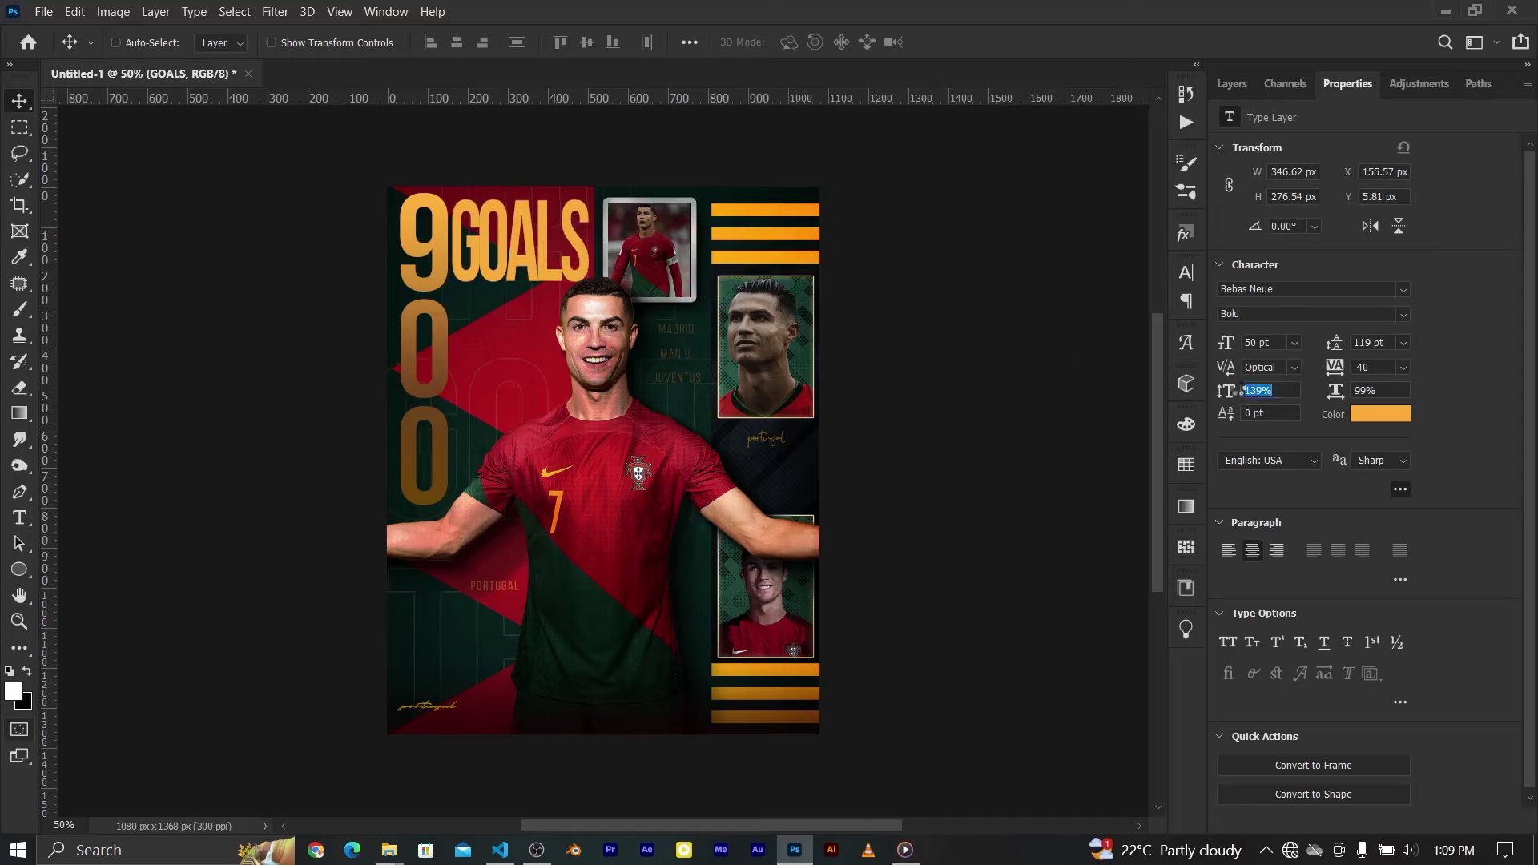
pyautogui.hotkey('shift', 'Up')
pyautogui.hotkey('ctrl', ';')
pyautogui.press('Up')
pyautogui.press('Up')
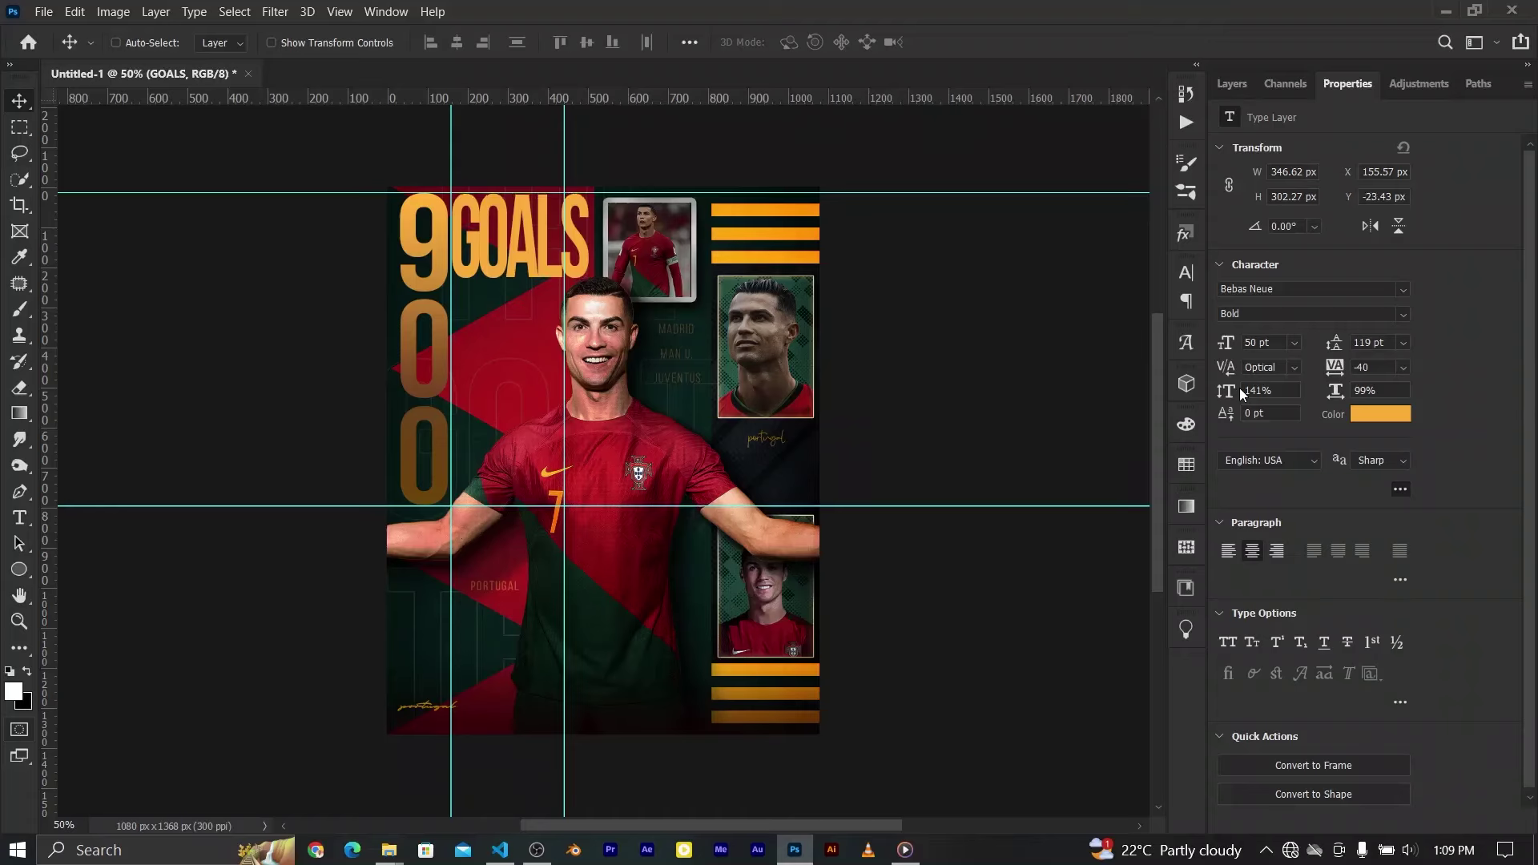
pyautogui.press('Up')
pyautogui.hotkey('ctrl', ';')
pyautogui.press('Right')
pyautogui.press('Right')
pyautogui.press('Up')
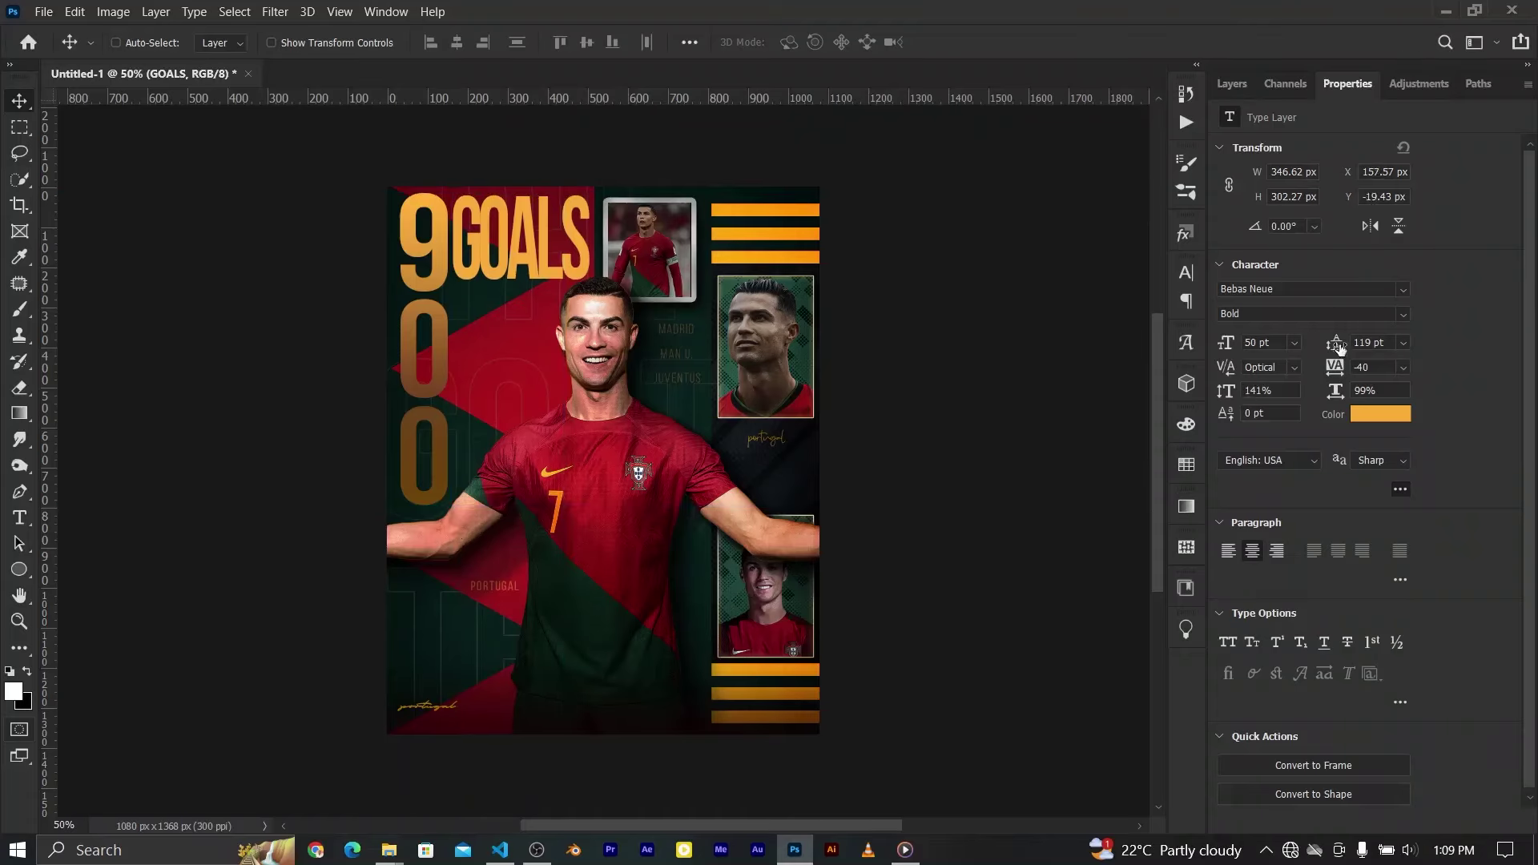
# Set GOALS to 48 pt with -20 tracking and nudge it up 10 px
pyautogui.moveTo(1225, 351); pyautogui.dragTo(1221, 351)
pyautogui.click(1349, 368)
pyautogui.write('-2')
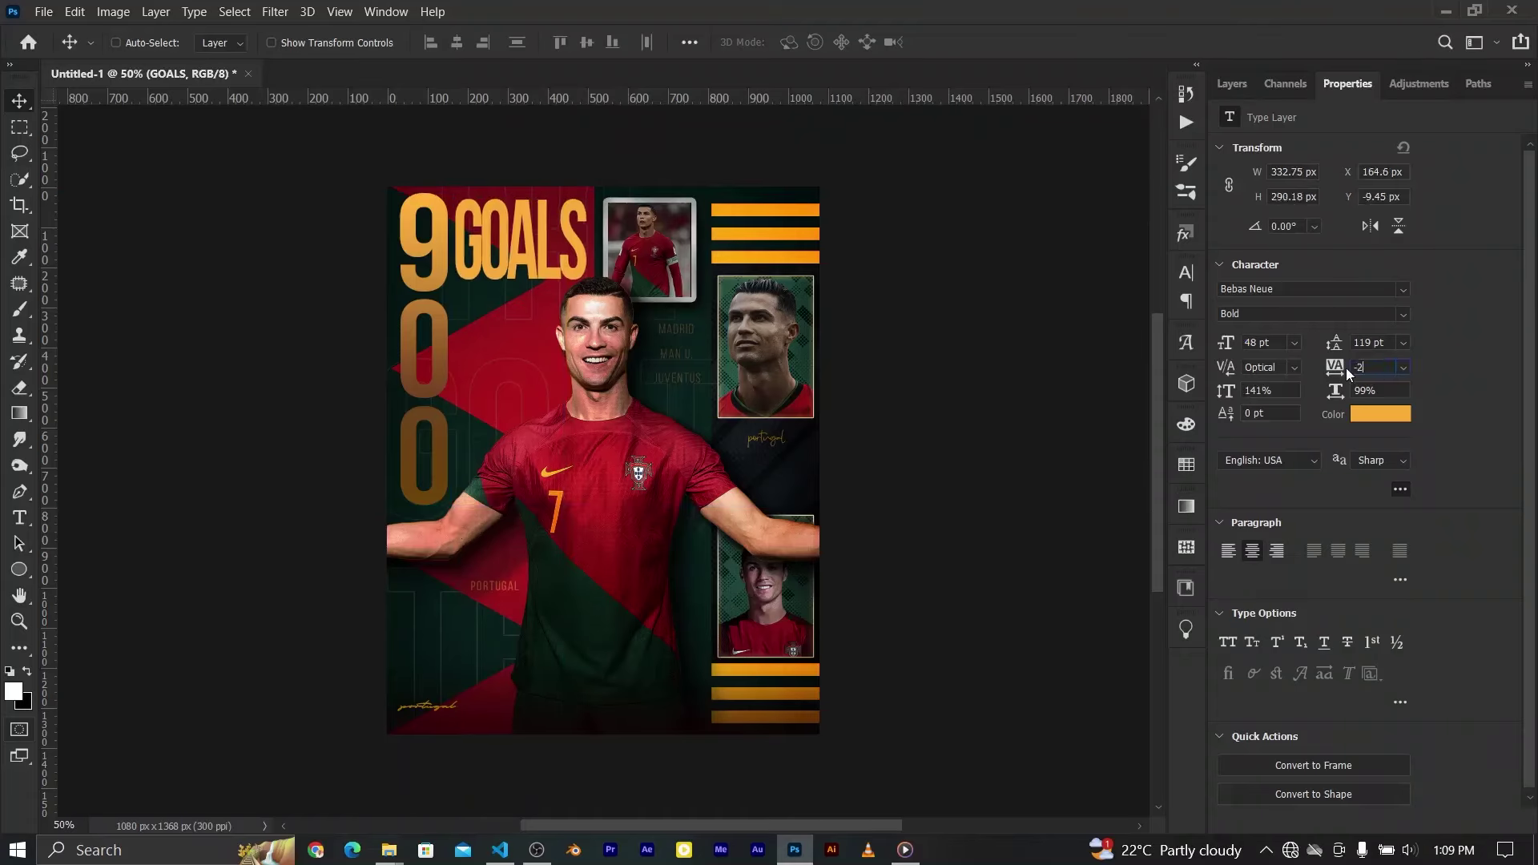
pyautogui.write('0')
pyautogui.press('Return')
pyautogui.hotkey('ctrl', ';')
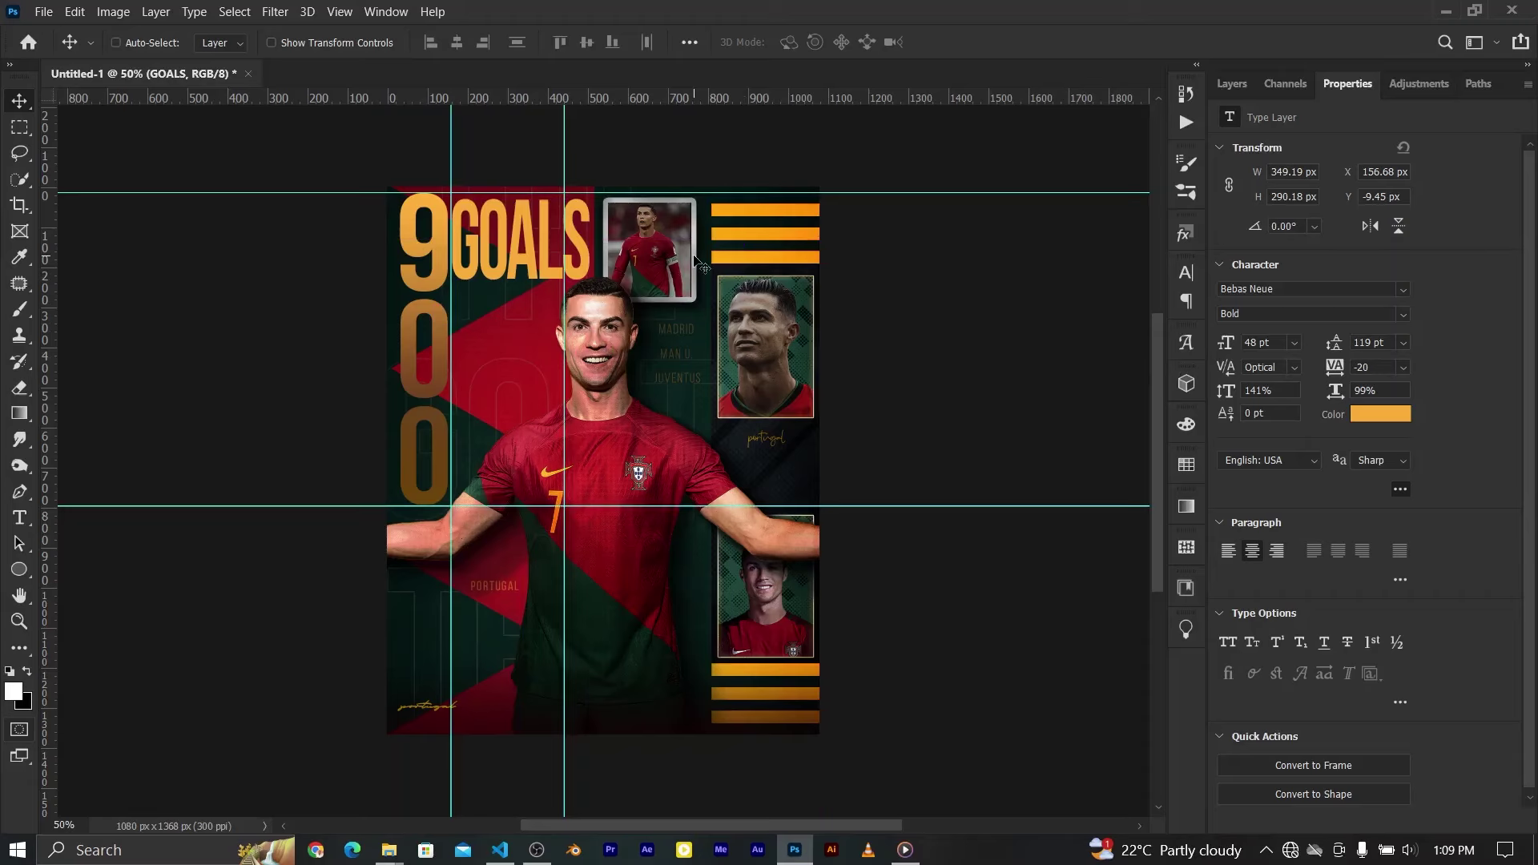
pyautogui.hotkey('shift', 'Up')
pyautogui.hotkey('ctrl', ';')
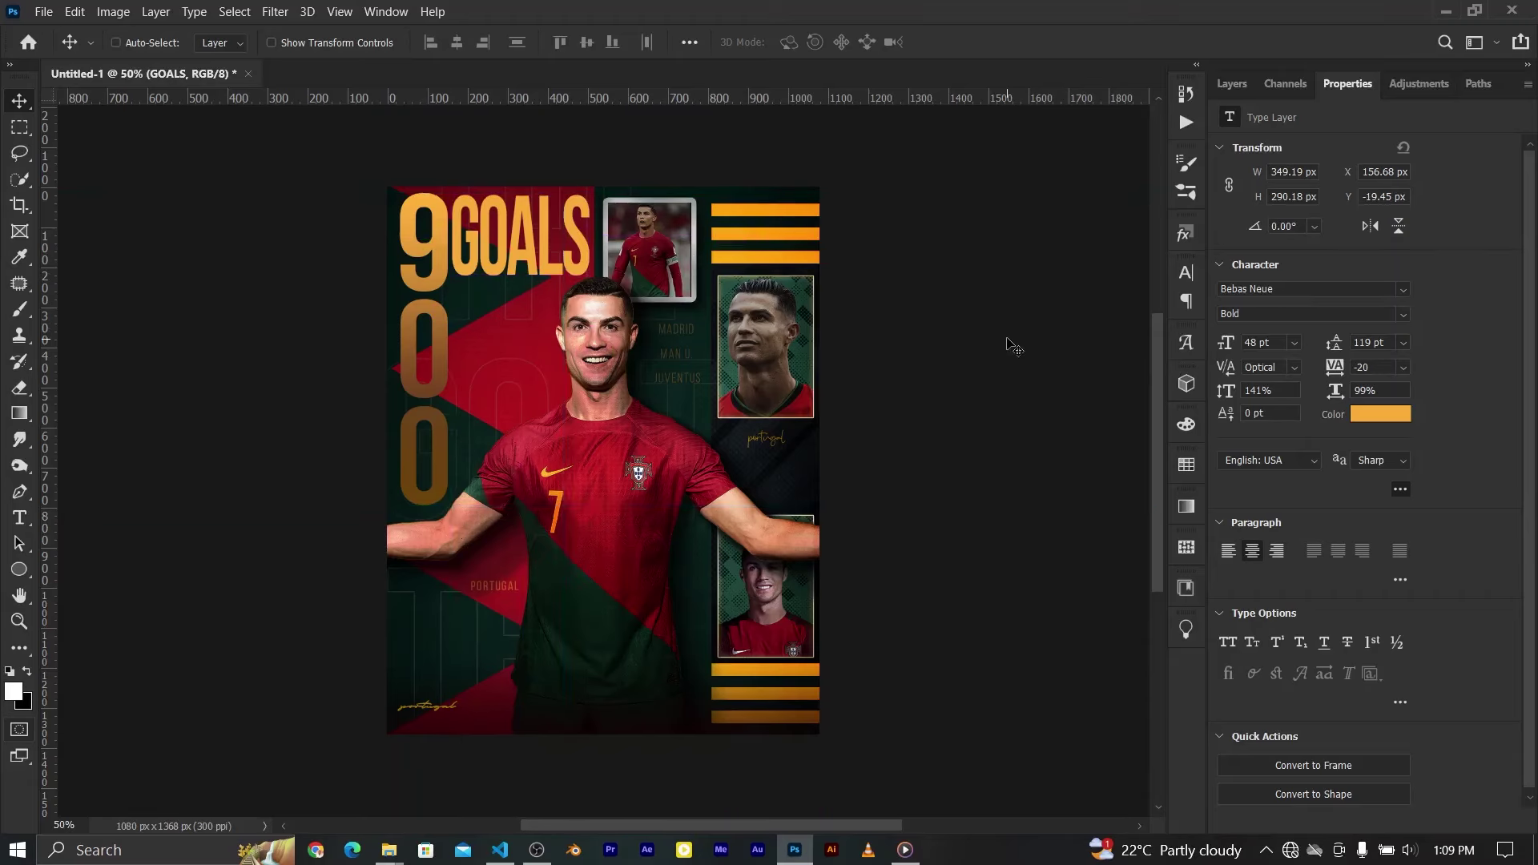
# Group the GOALS and 9 0 0 layers into a group named Texts
pyautogui.click(1234, 85)
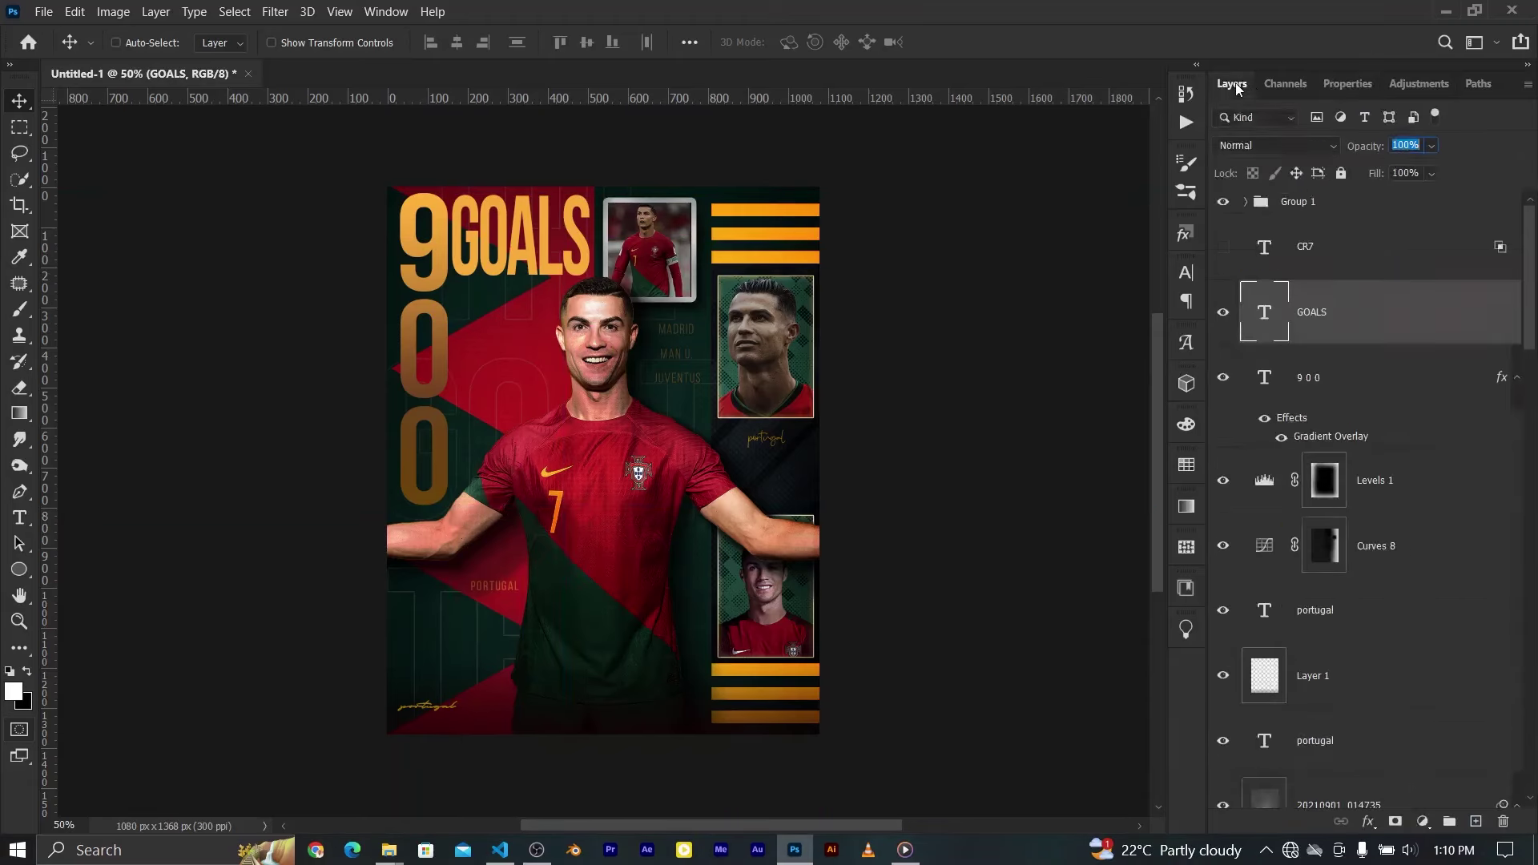
pyautogui.hotkey('ctrl', 'g')
pyautogui.doubleClick(1306, 202)
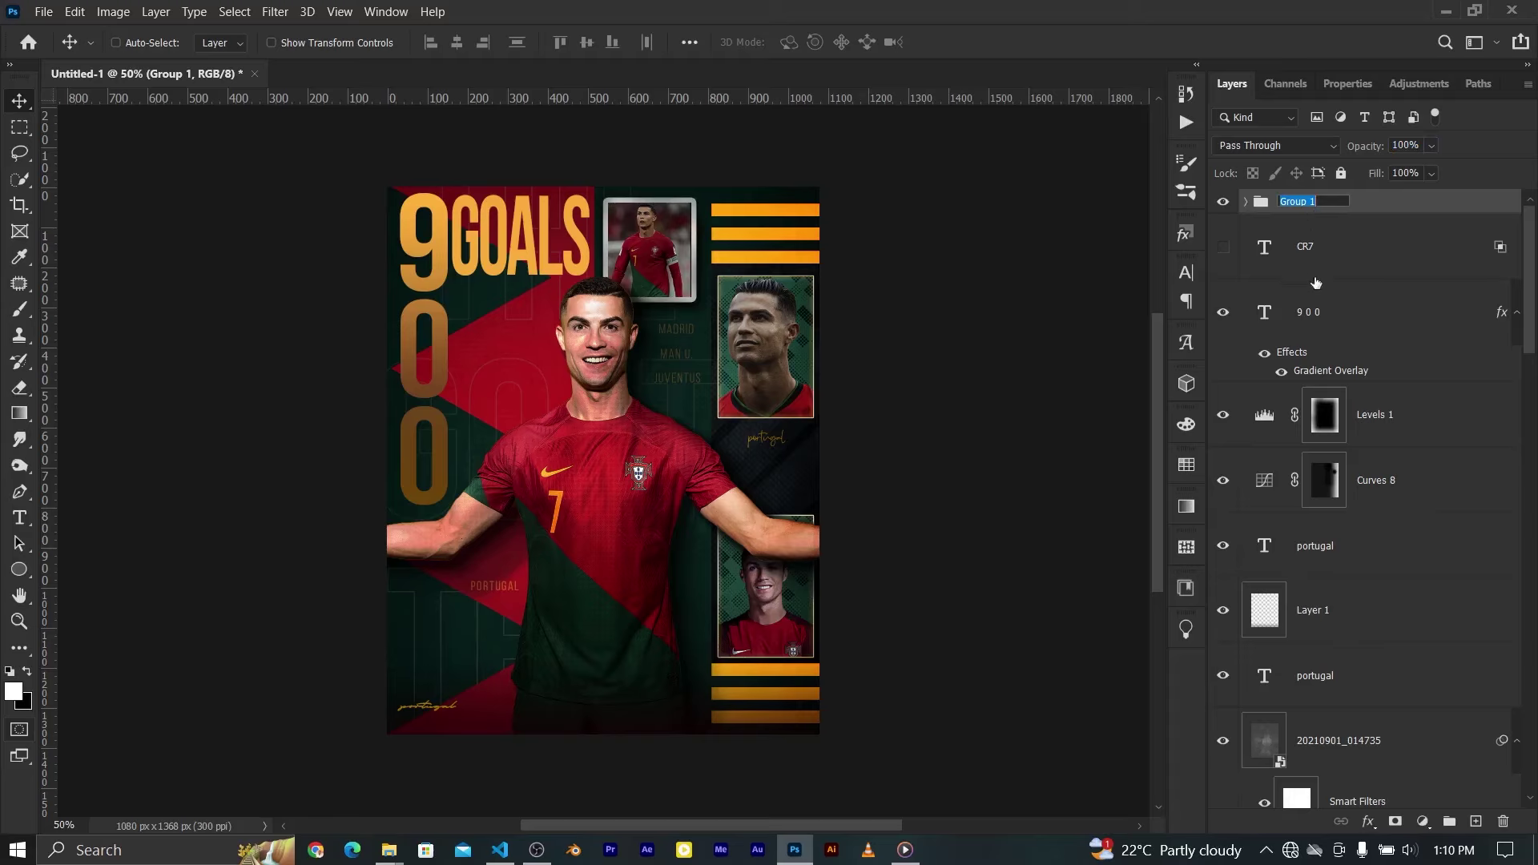
pyautogui.moveTo(1315, 283); pyautogui.dragTo(1296, 206)
pyautogui.write('tEXT')
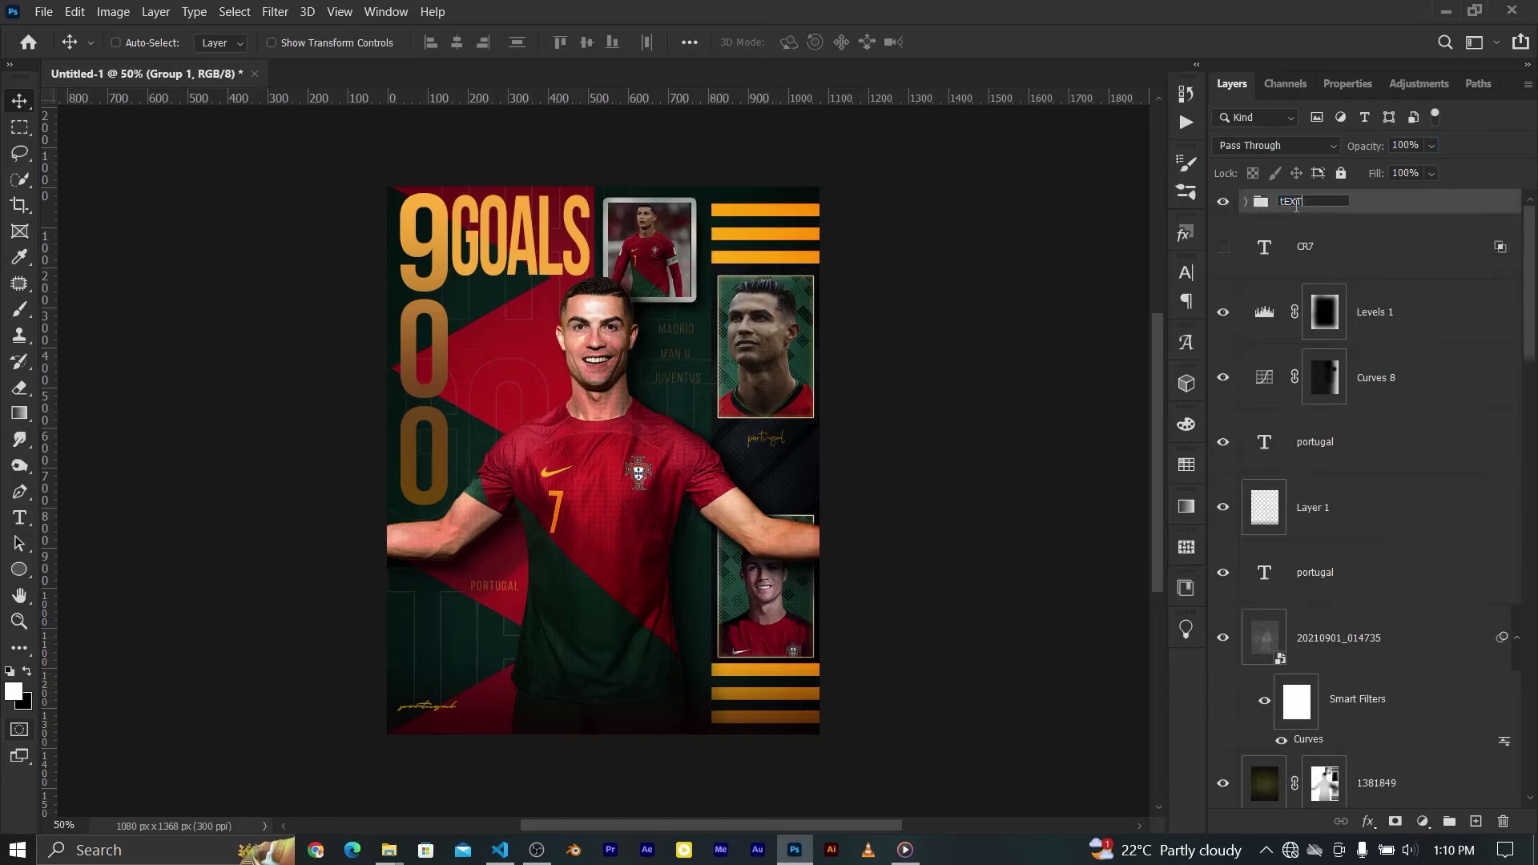
pyautogui.write('Texts')
pyautogui.press('Return')
# Show the CR7 text, shrink it, and move it onto the dark right-hand panel
pyautogui.click(1314, 247)
pyautogui.click(1224, 247)
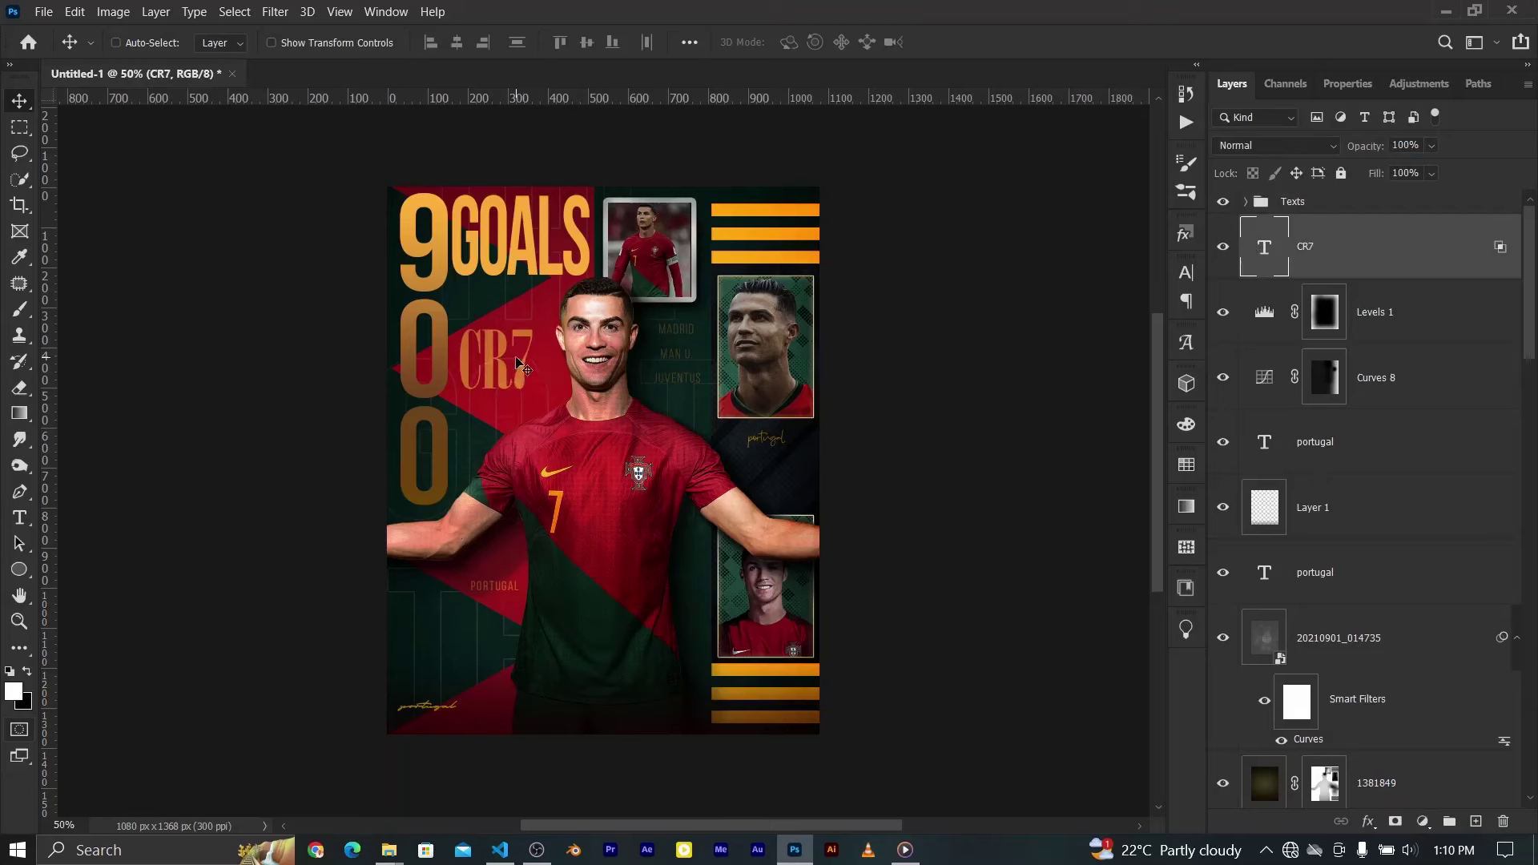
pyautogui.hotkey('ctrl', 't')
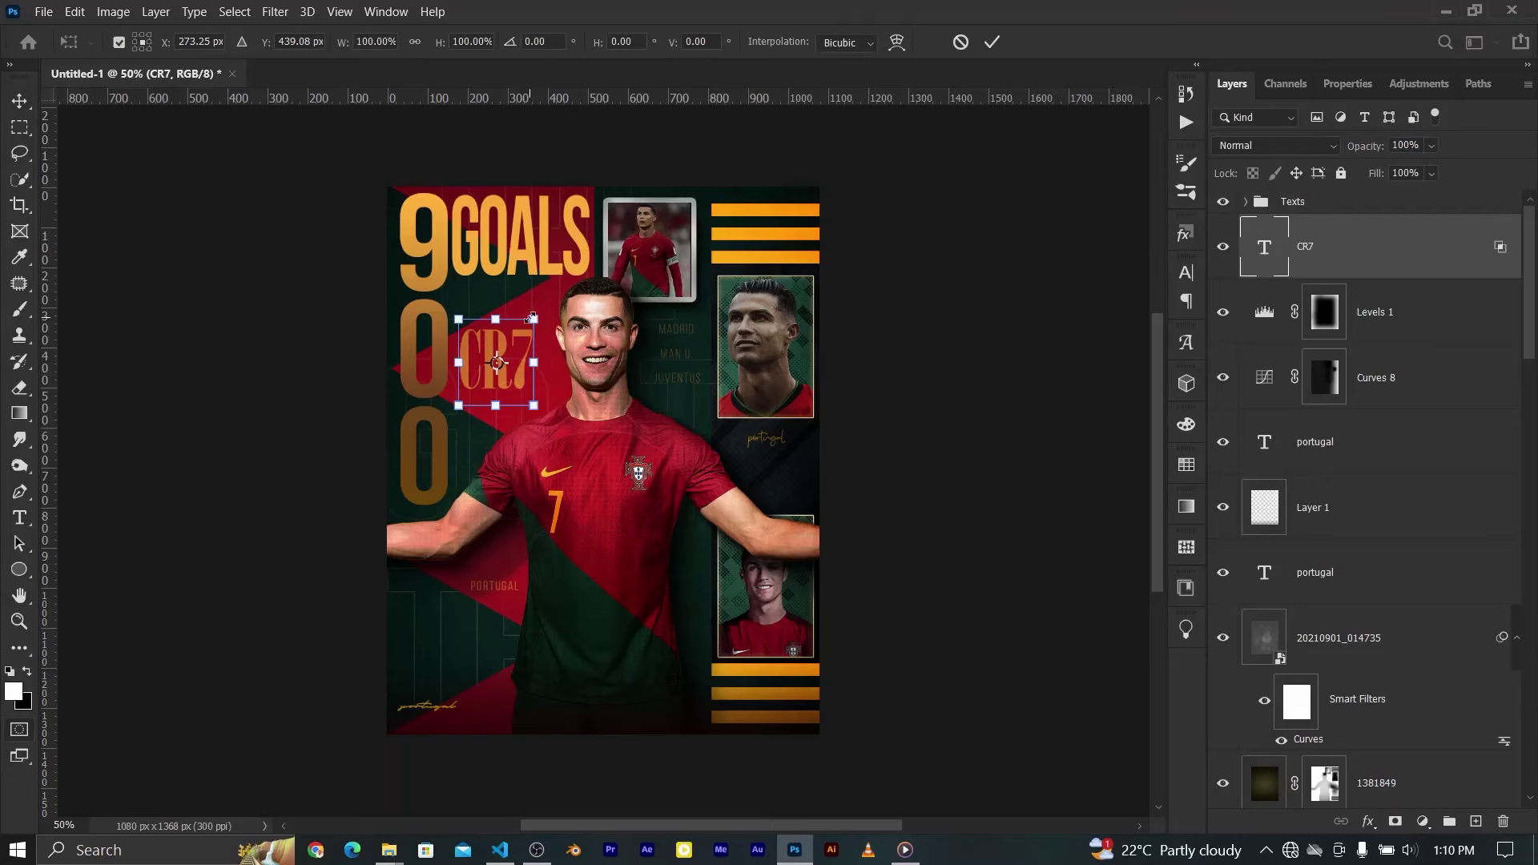
pyautogui.moveTo(532, 319); pyautogui.dragTo(502, 367)
pyautogui.press('Return')
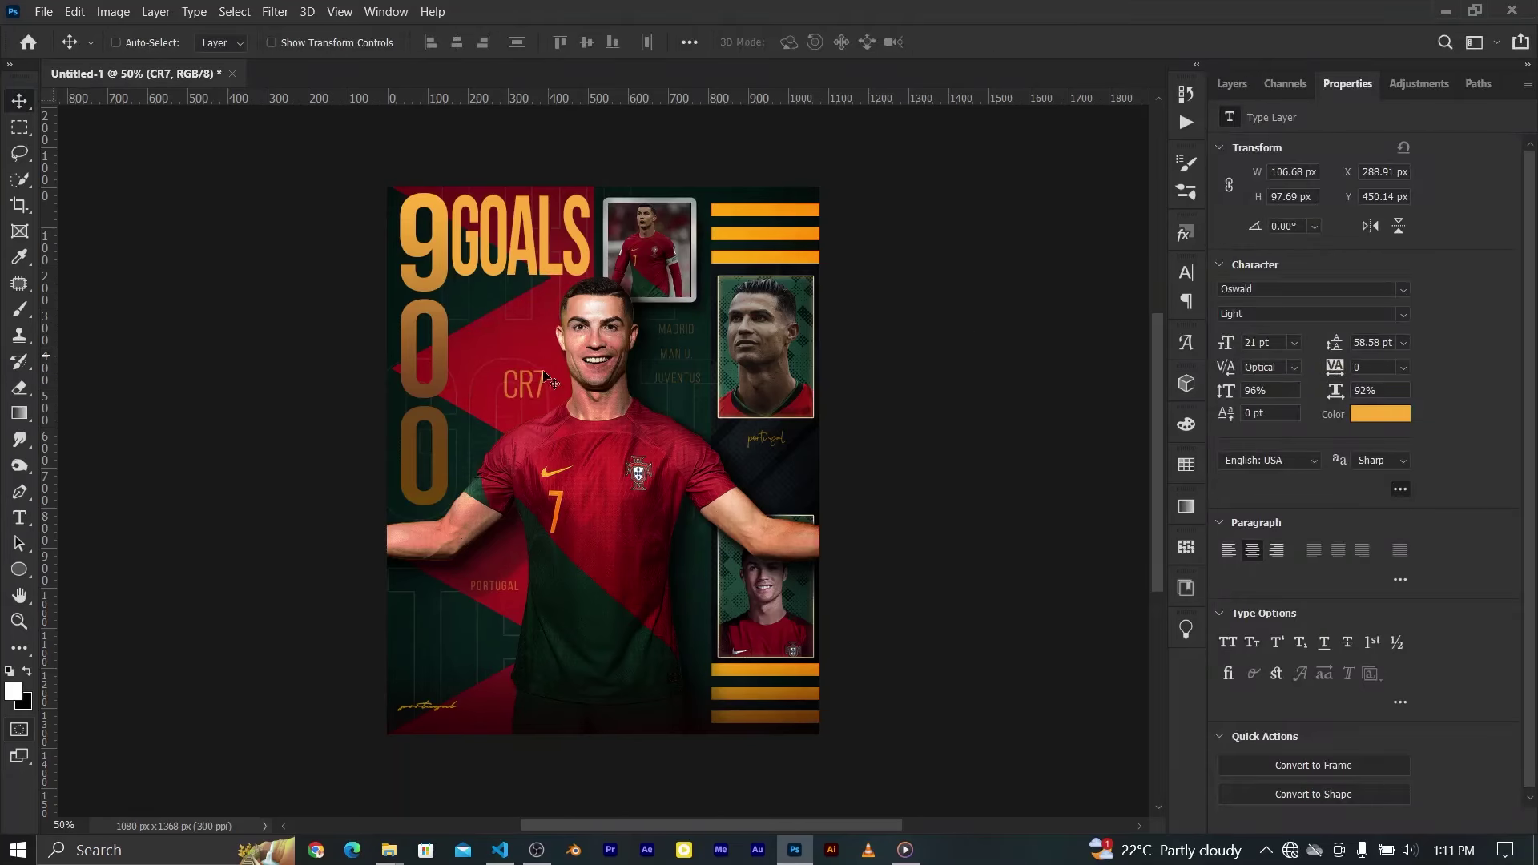
pyautogui.moveTo(545, 377)
pyautogui.mouseDown()
pyautogui.moveTo(511, 382)
pyautogui.moveTo(775, 480)
pyautogui.moveTo(766, 470)
pyautogui.mouseUp()
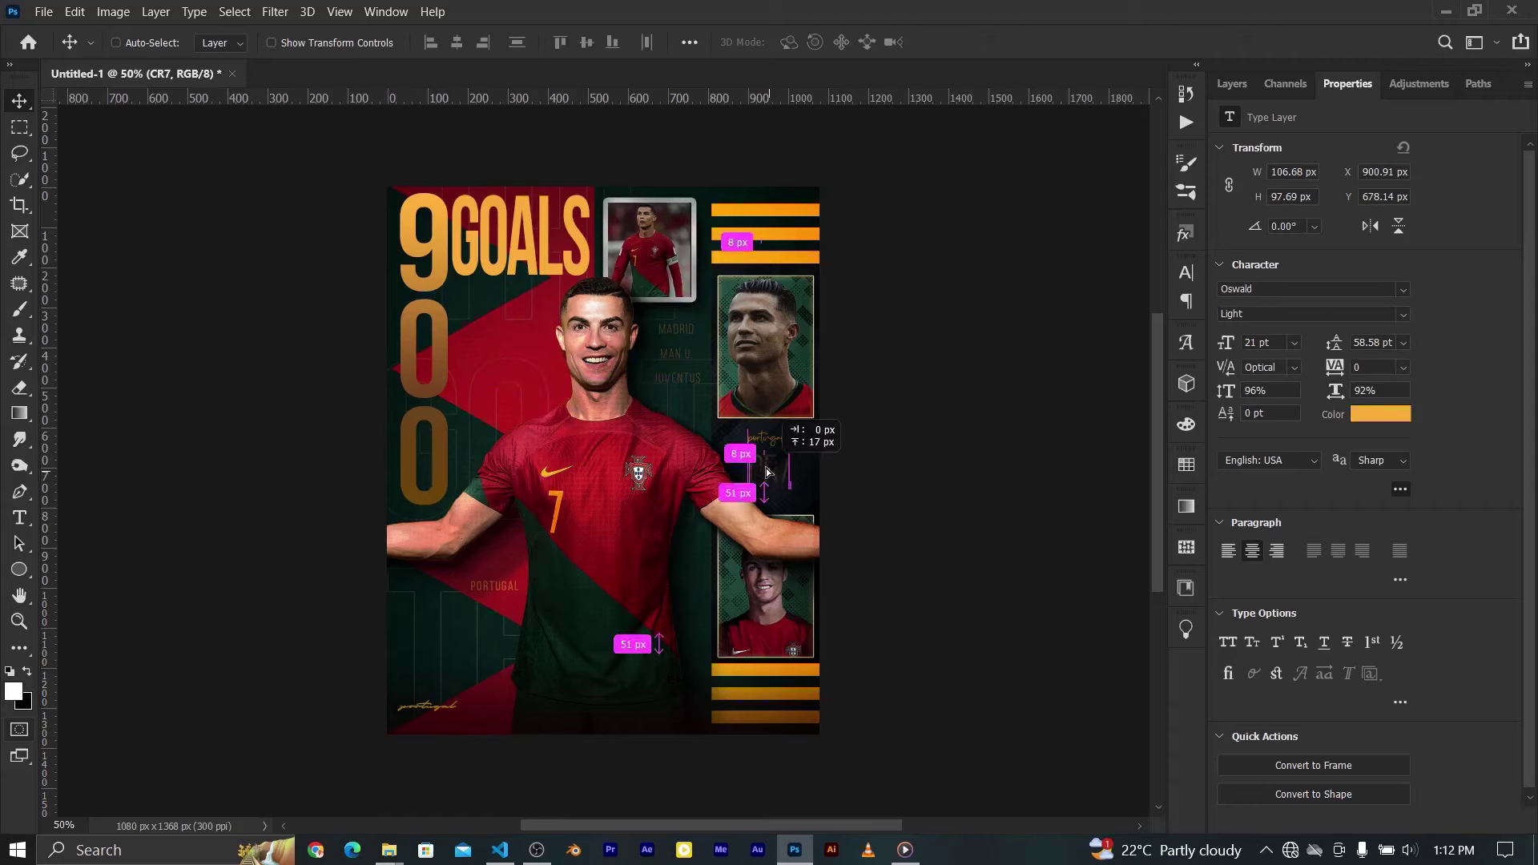
pyautogui.hotkey('shift', 'Down')
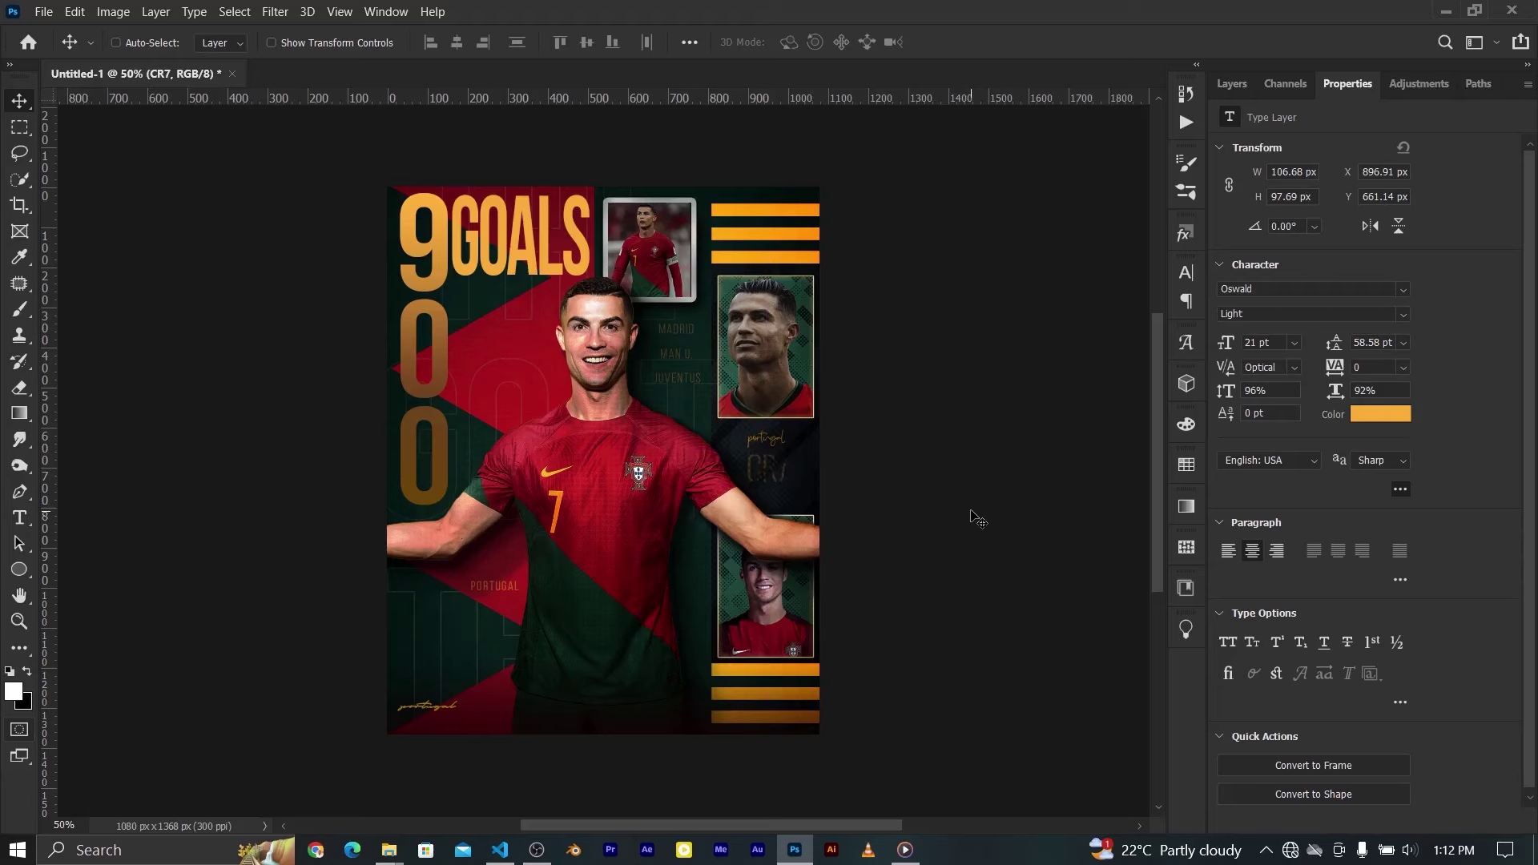
pyautogui.hotkey('shift', 'Left')
# Blend the CR7 text into the background using Blend If sliders
pyautogui.click(1234, 85)
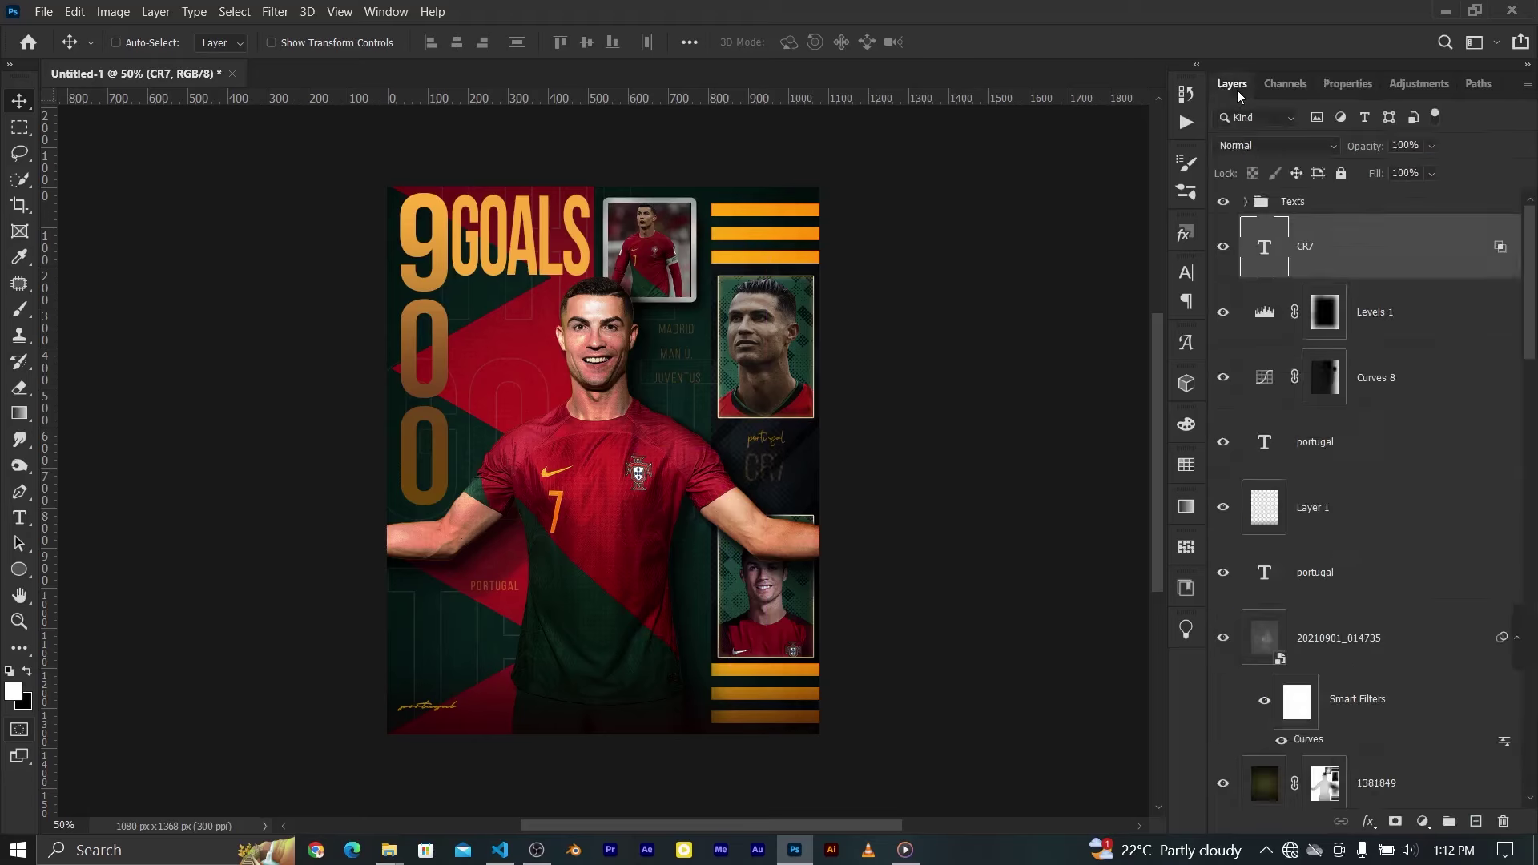
pyautogui.doubleClick(1369, 515)
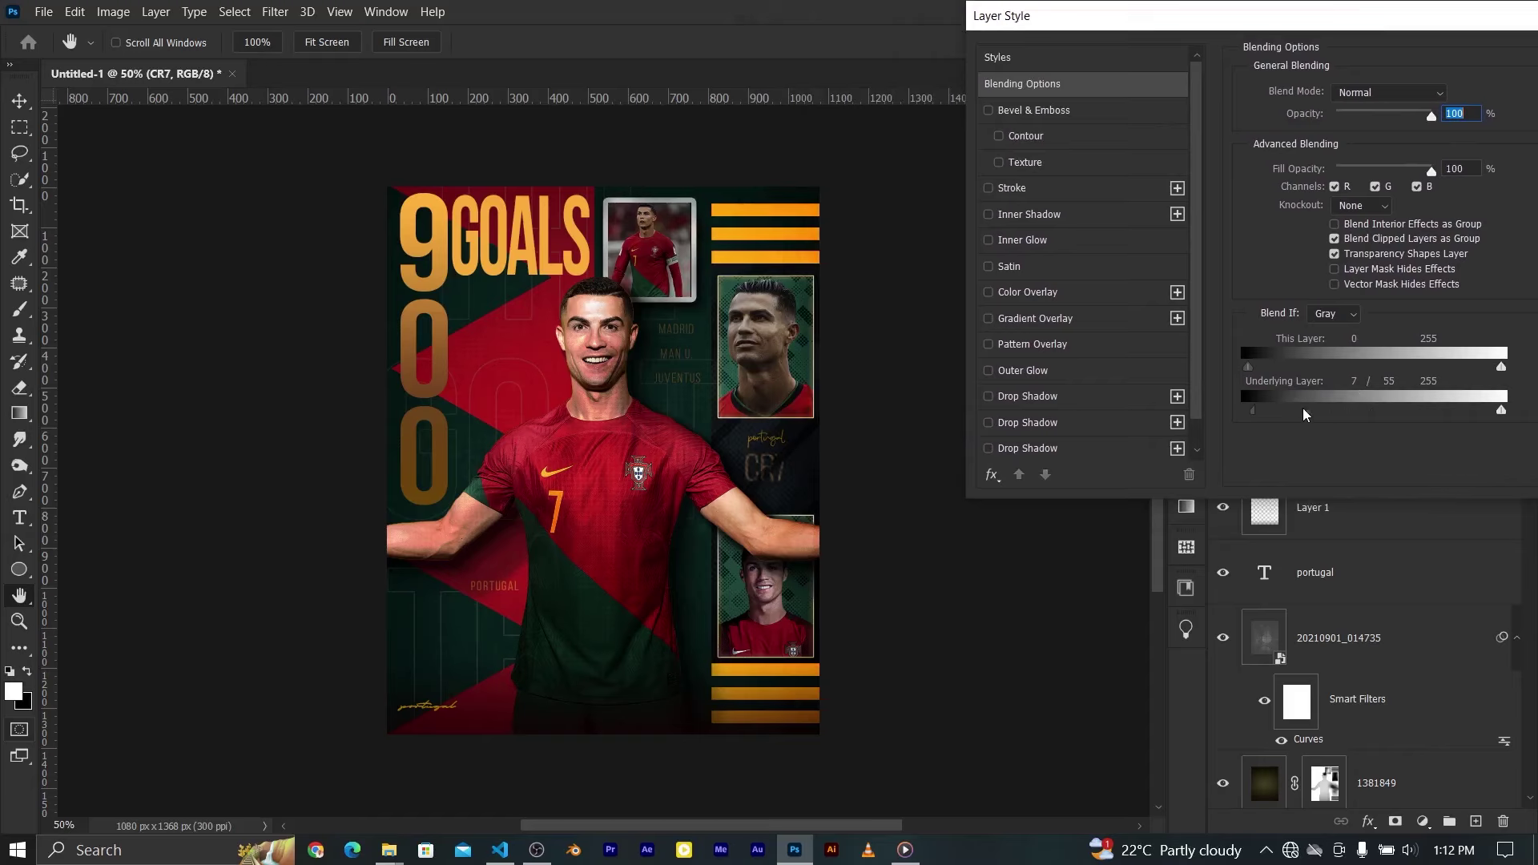
pyautogui.moveTo(1299, 412)
pyautogui.mouseDown()
pyautogui.moveTo(1316, 412)
pyautogui.moveTo(1253, 416)
pyautogui.mouseUp()
pyautogui.moveTo(1491, 399)
pyautogui.mouseDown()
pyautogui.moveTo(1449, 410)
pyautogui.moveTo(1503, 412)
pyautogui.moveTo(1299, 413)
pyautogui.mouseUp()
pyautogui.moveTo(1413, 416); pyautogui.dragTo(1464, 416)
pyautogui.moveTo(1426, 12); pyautogui.dragTo(1295, 30)
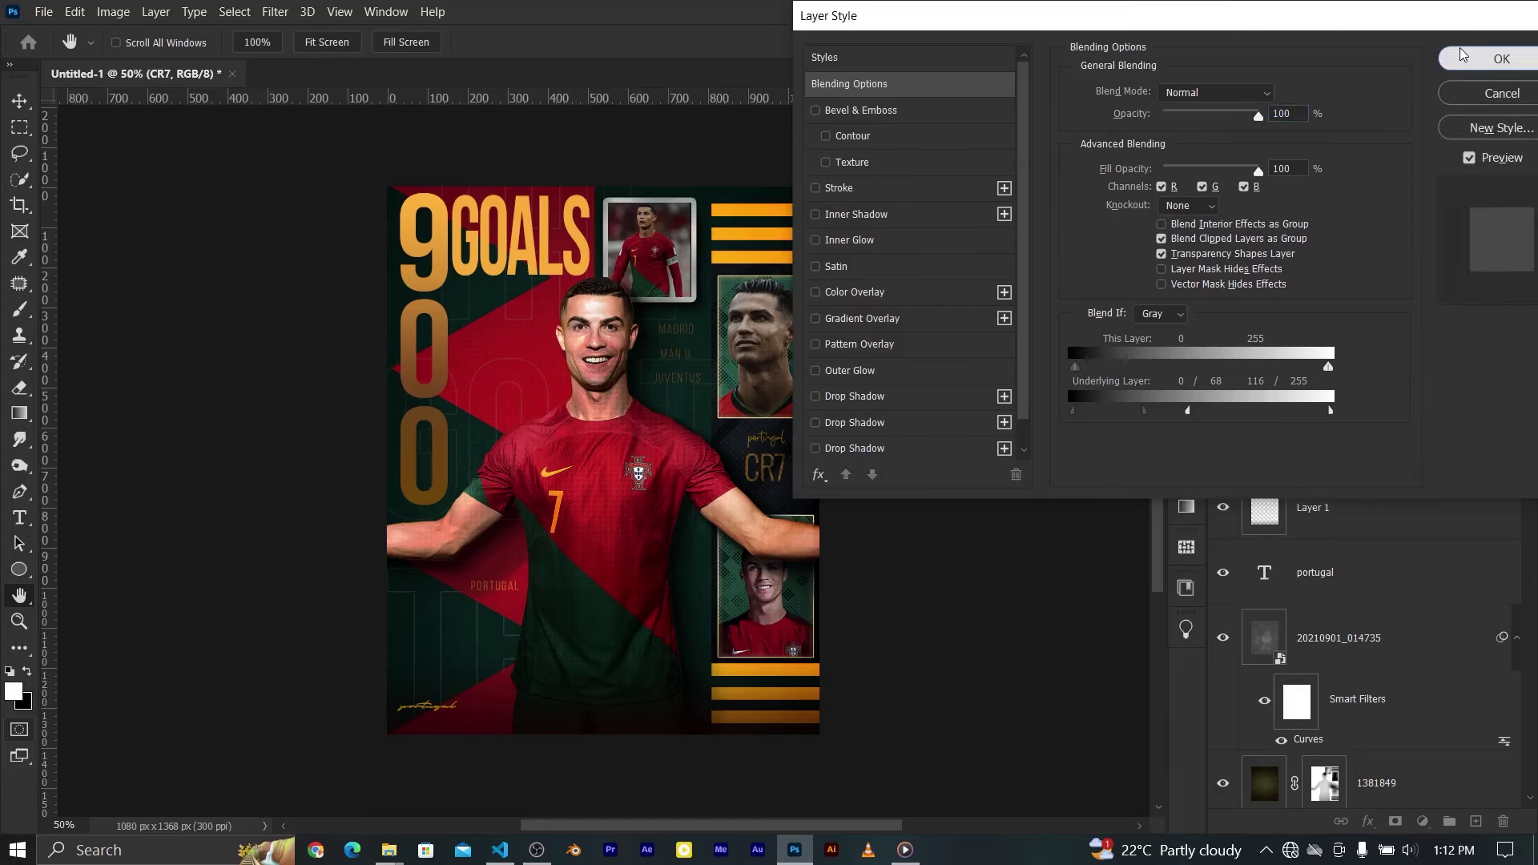
pyautogui.click(1489, 60)
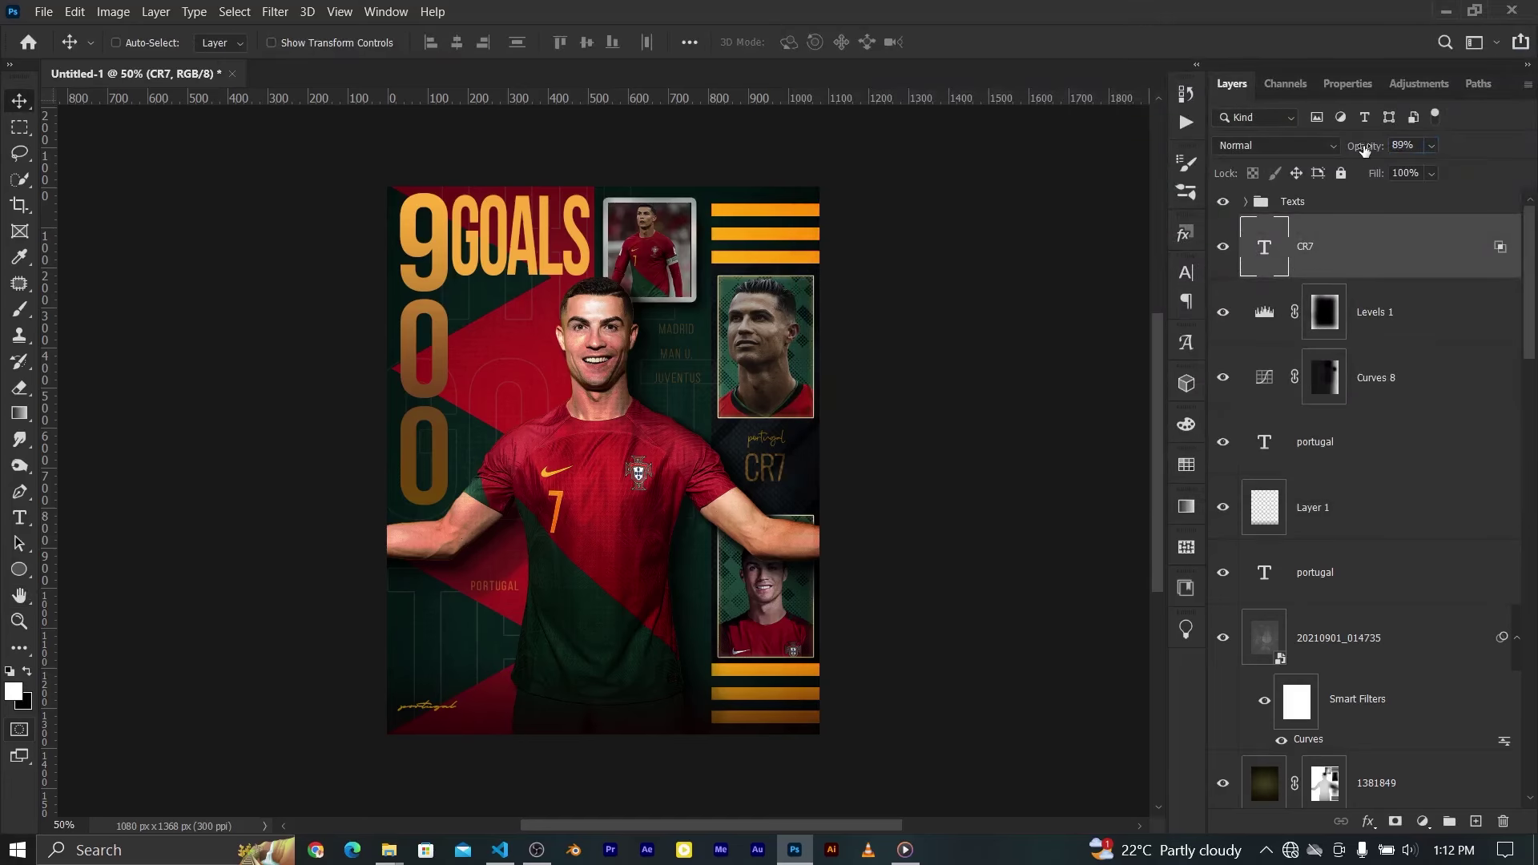
# Set the CR7 text layer's opacity to 80%
pyautogui.doubleClick(1405, 145)
pyautogui.write('80')
pyautogui.scroll(-10, 1298, 440)
pyautogui.scroll(-10, 1349, 499)
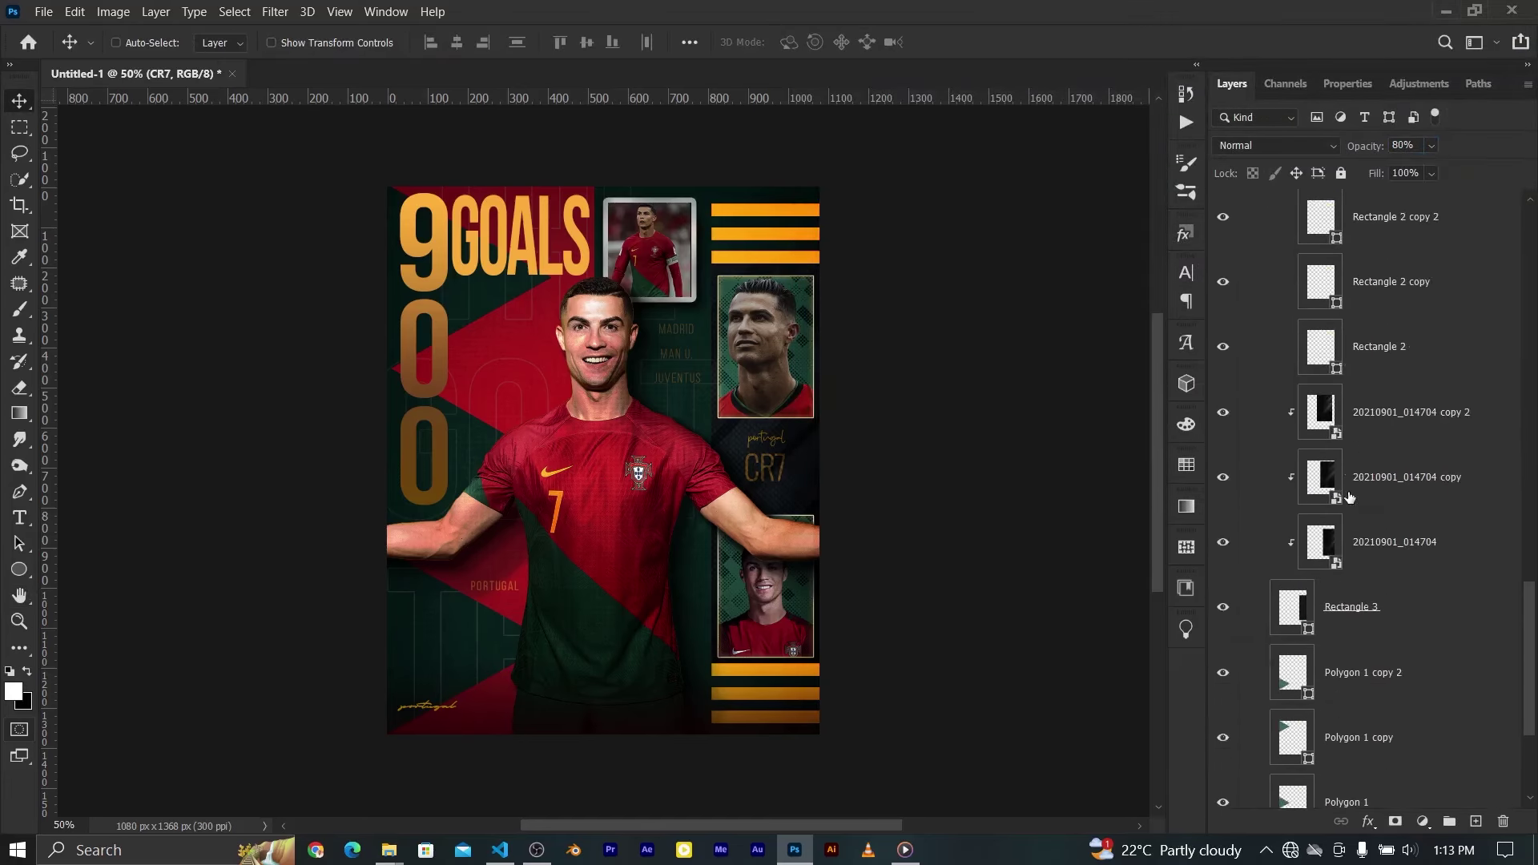
pyautogui.scroll(2, 1350, 498)
pyautogui.scroll(2, 1349, 499)
pyautogui.scroll(2, 1349, 498)
pyautogui.scroll(2, 1350, 496)
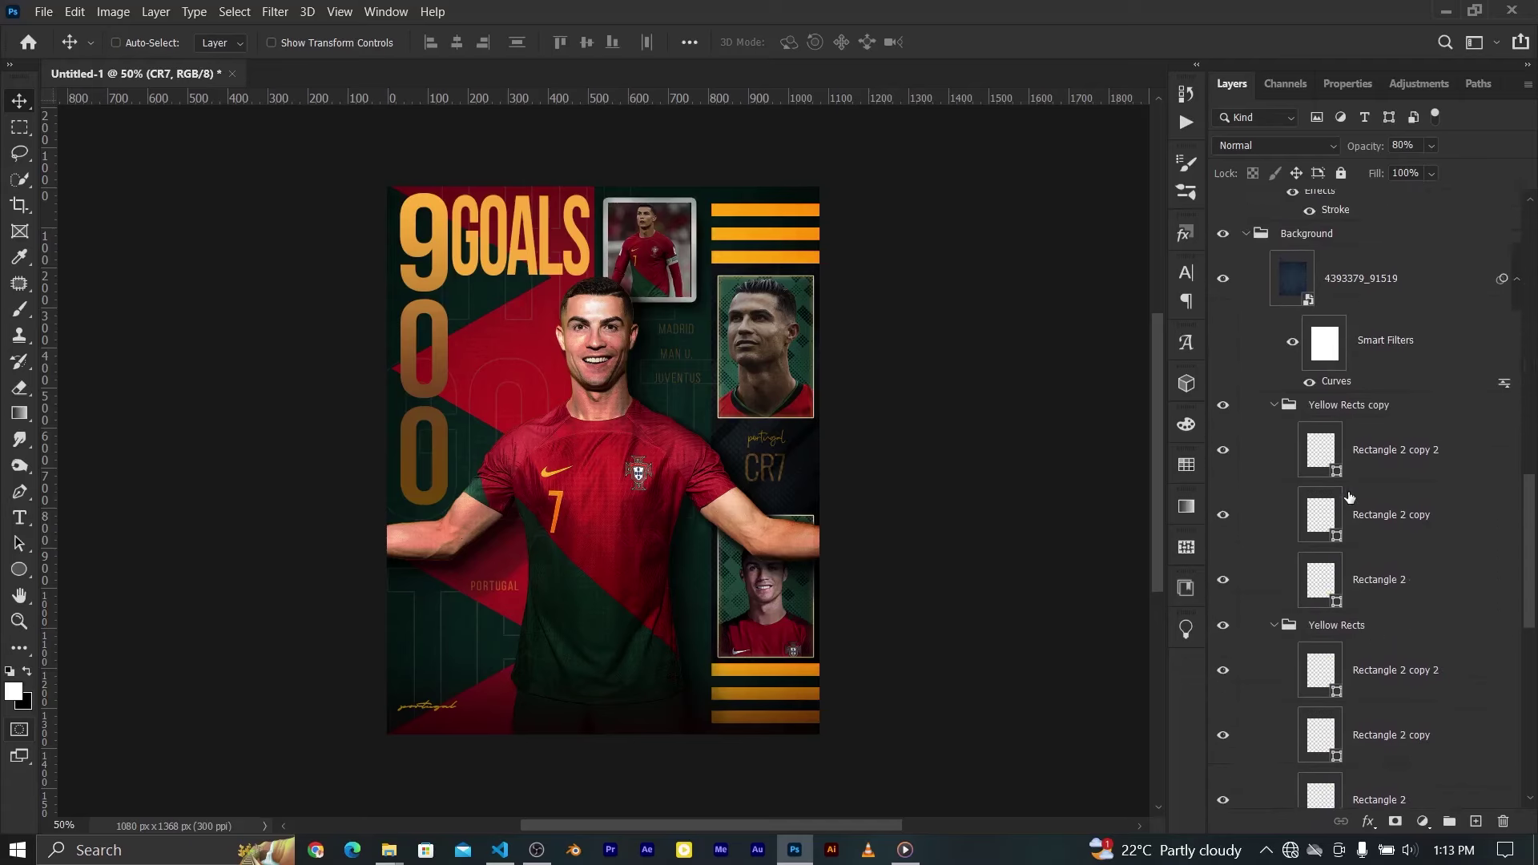
pyautogui.scroll(2, 1322, 449)
pyautogui.scroll(2, 1250, 352)
# In Camera Raw, add contrast, darken shadows, warm temperature, and boost vibrance and clarity on the player photo
pyautogui.click(1245, 332)
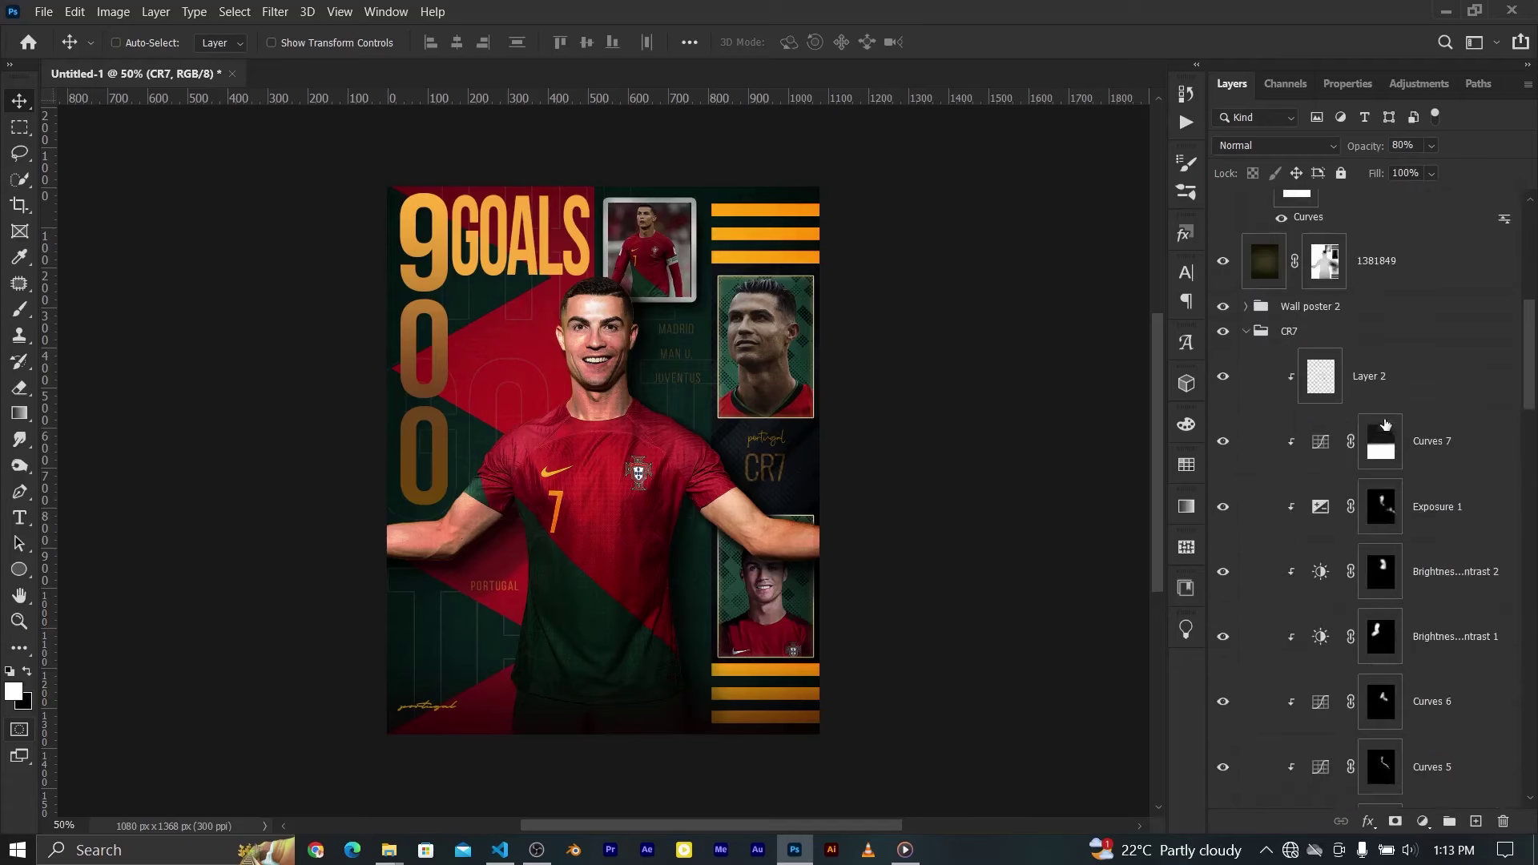
pyautogui.scroll(-5, 1282, 480)
pyautogui.scroll(-5, 1282, 520)
pyautogui.click(1293, 630)
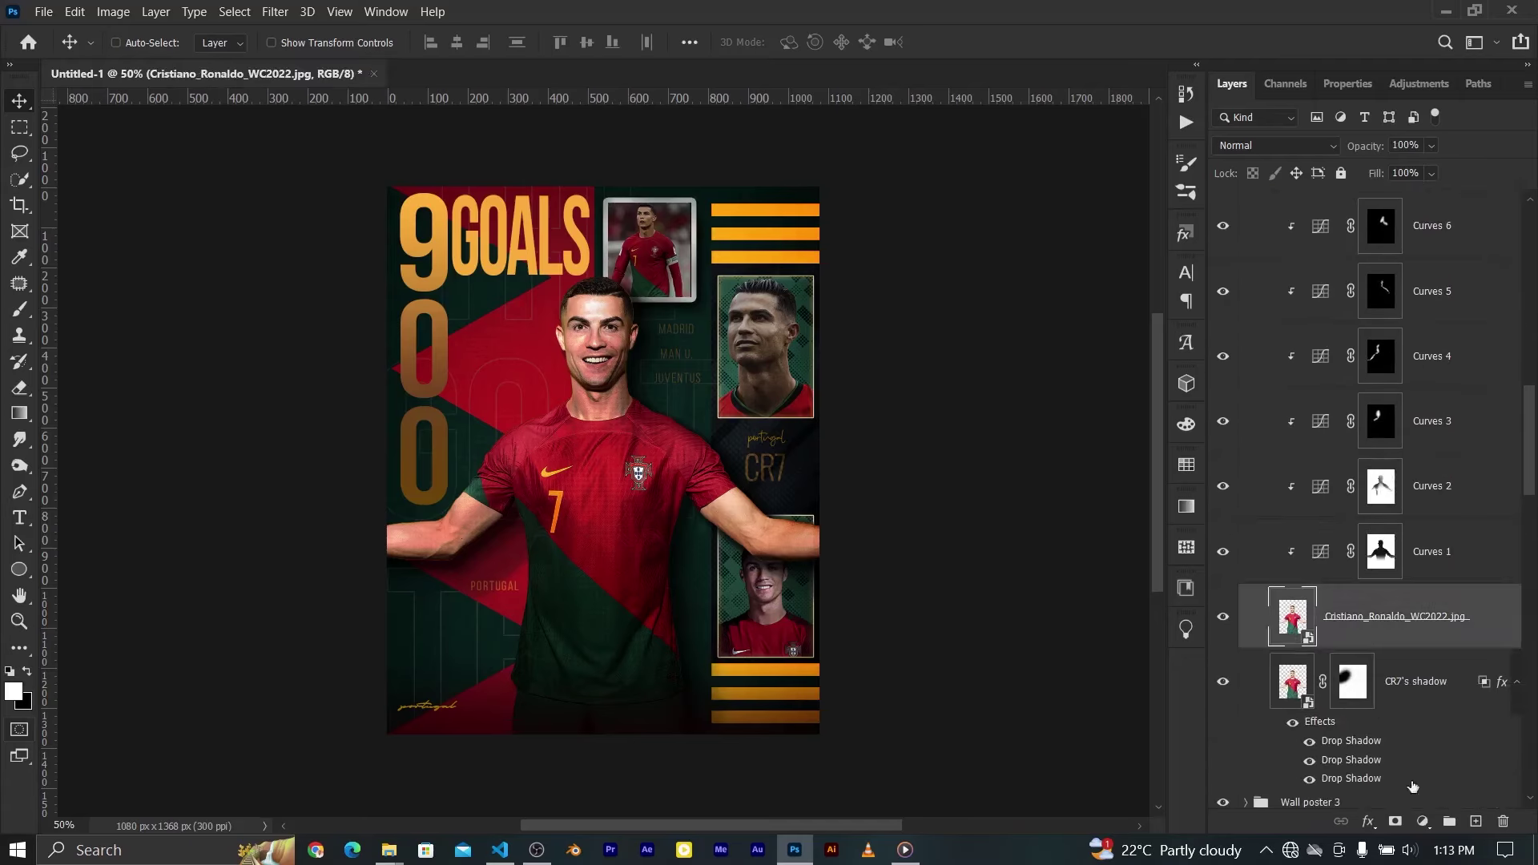
pyautogui.click(275, 11)
pyautogui.press('Escape')
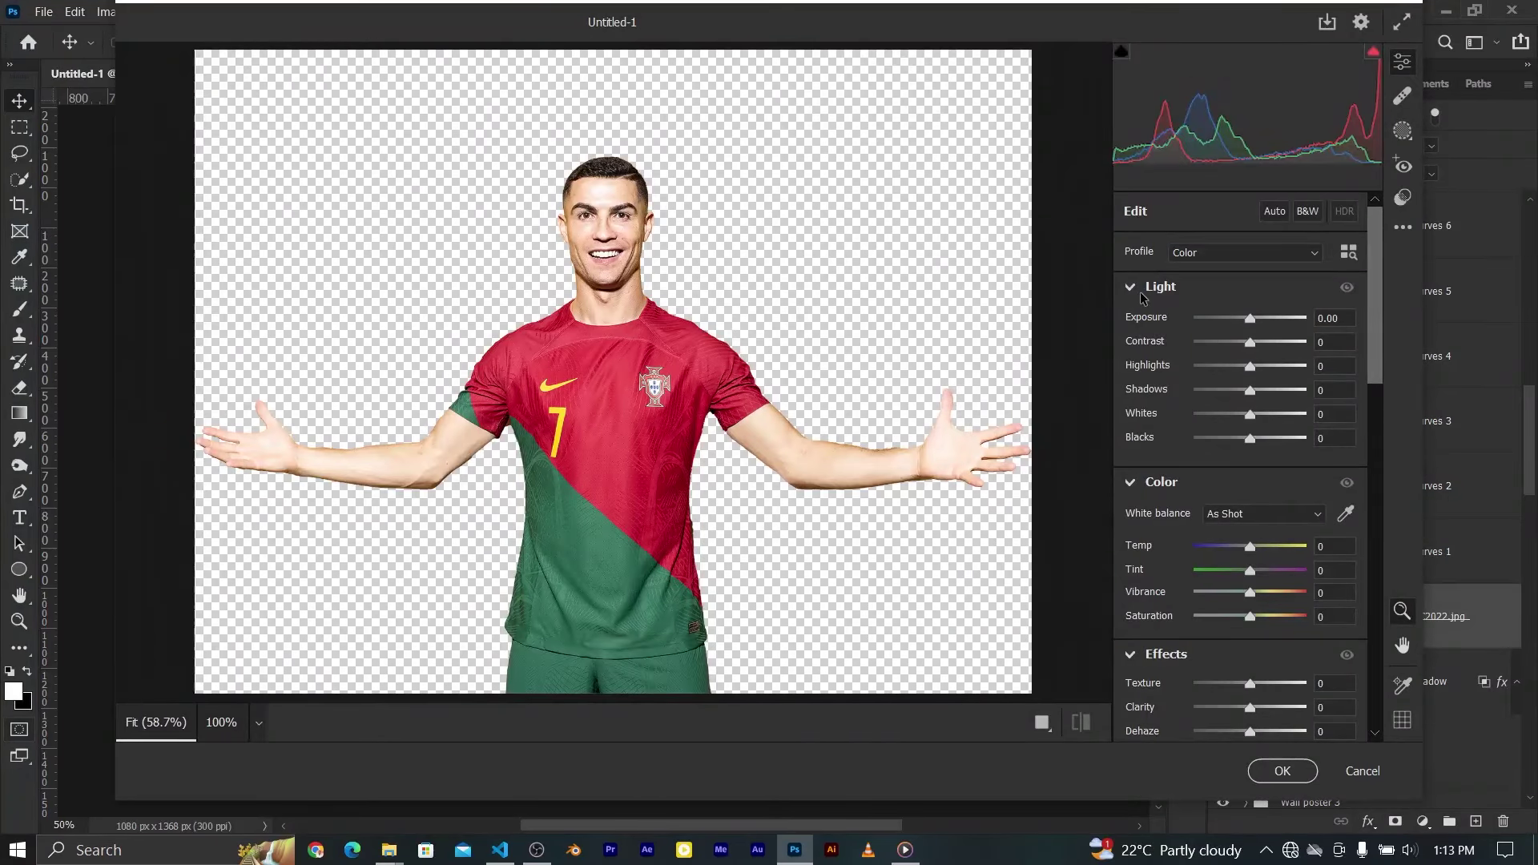
pyautogui.click(1143, 295)
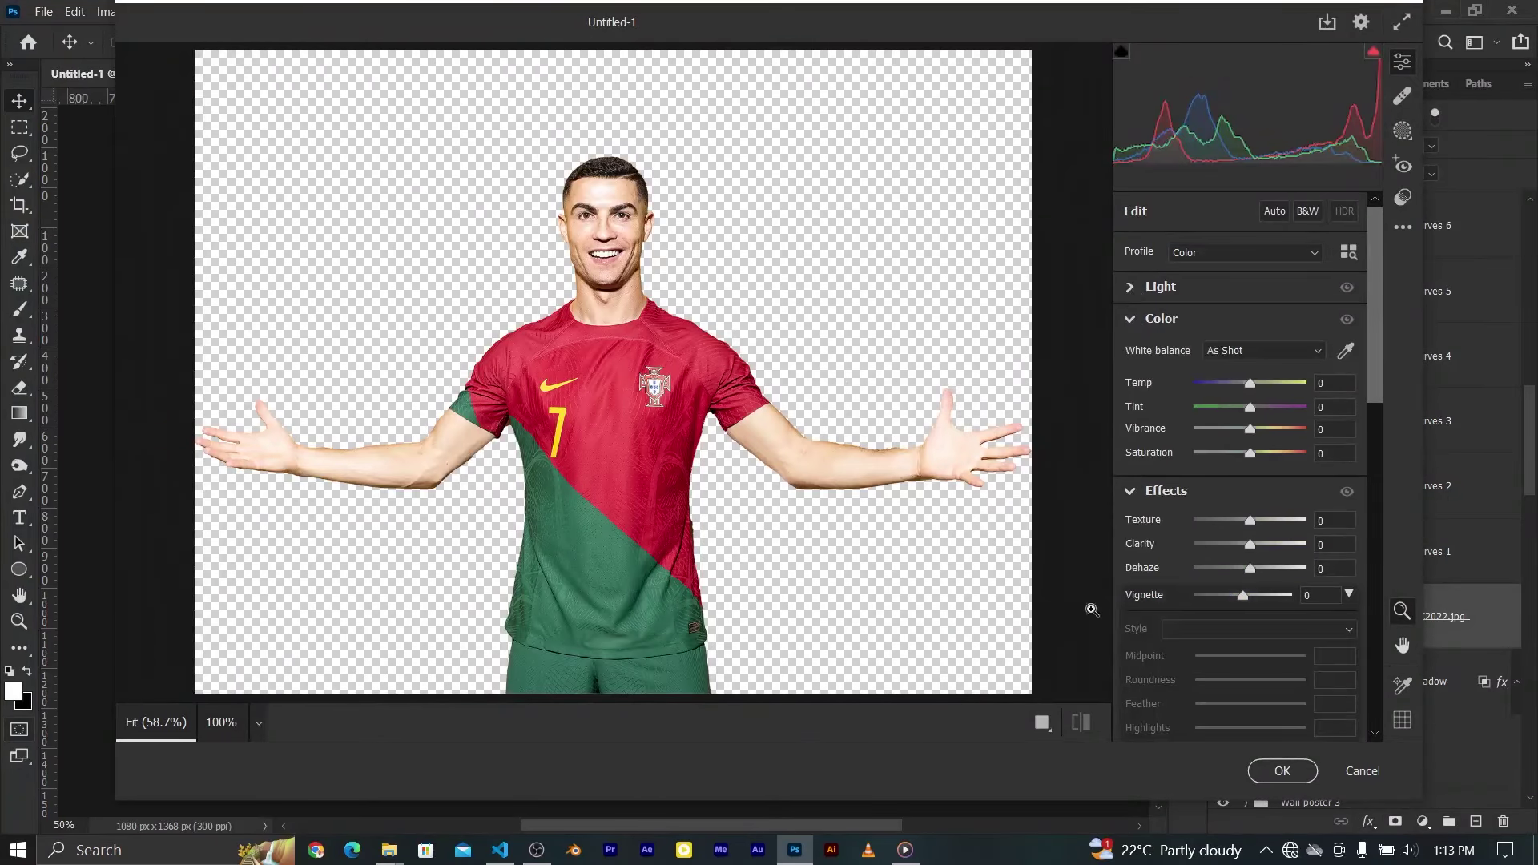
pyautogui.click(1133, 288)
pyautogui.moveTo(1250, 342); pyautogui.dragTo(1251, 319)
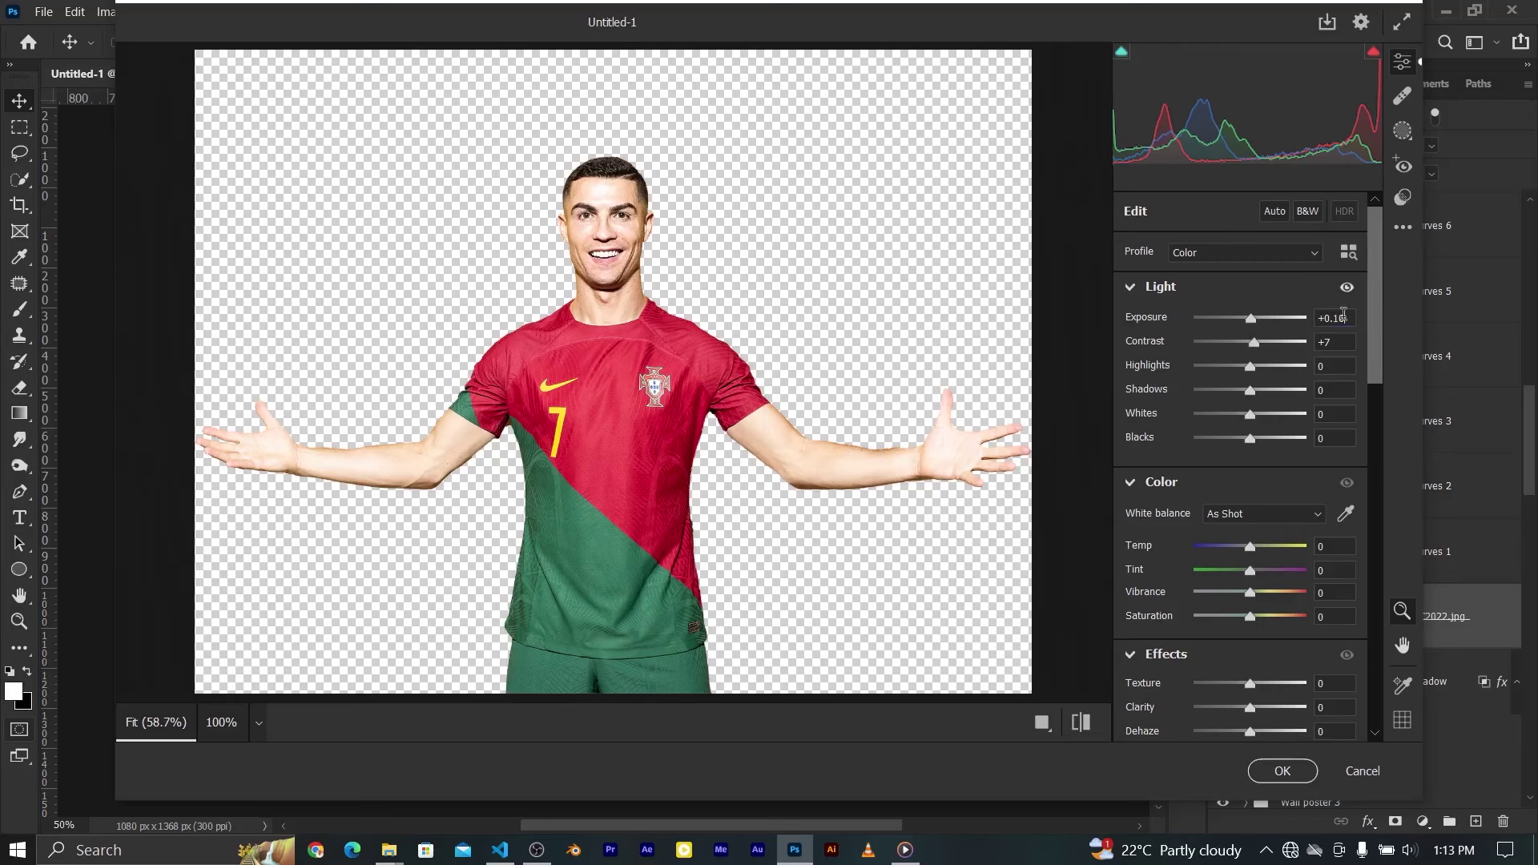
pyautogui.scroll(-1, 1344, 317)
pyautogui.moveTo(1250, 391); pyautogui.dragTo(1238, 391)
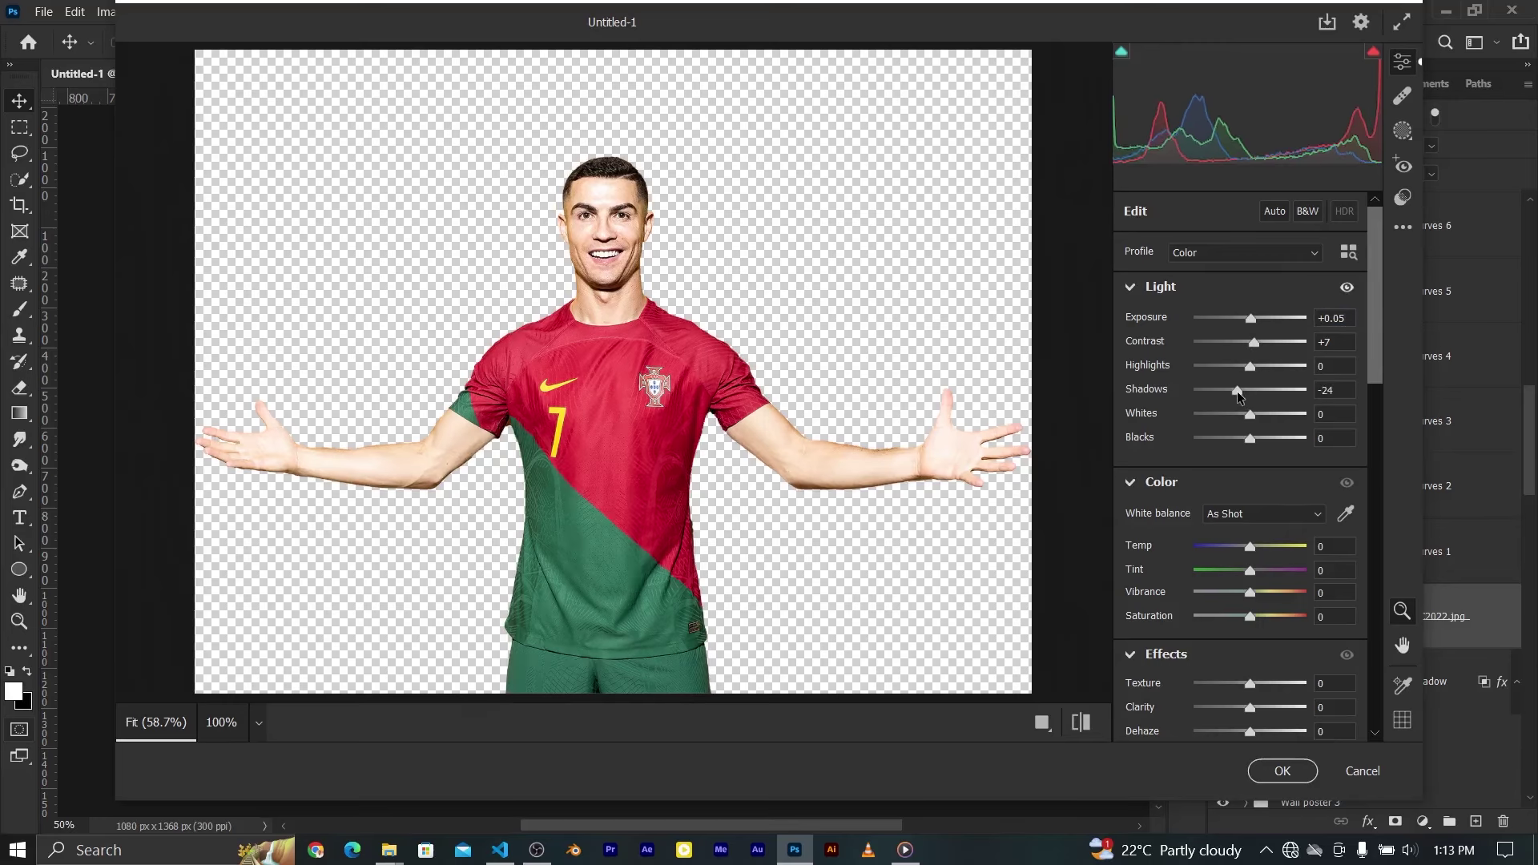
pyautogui.moveTo(1250, 547); pyautogui.dragTo(1263, 593)
pyautogui.moveTo(1249, 707)
pyautogui.mouseDown()
pyautogui.moveTo(1272, 708)
pyautogui.moveTo(1238, 683)
pyautogui.mouseUp()
# Add fine grain and sharpening of 17, then apply the Camera Raw filter
pyautogui.scroll(-3, 1375, 502)
pyautogui.scroll(-2, 1376, 445)
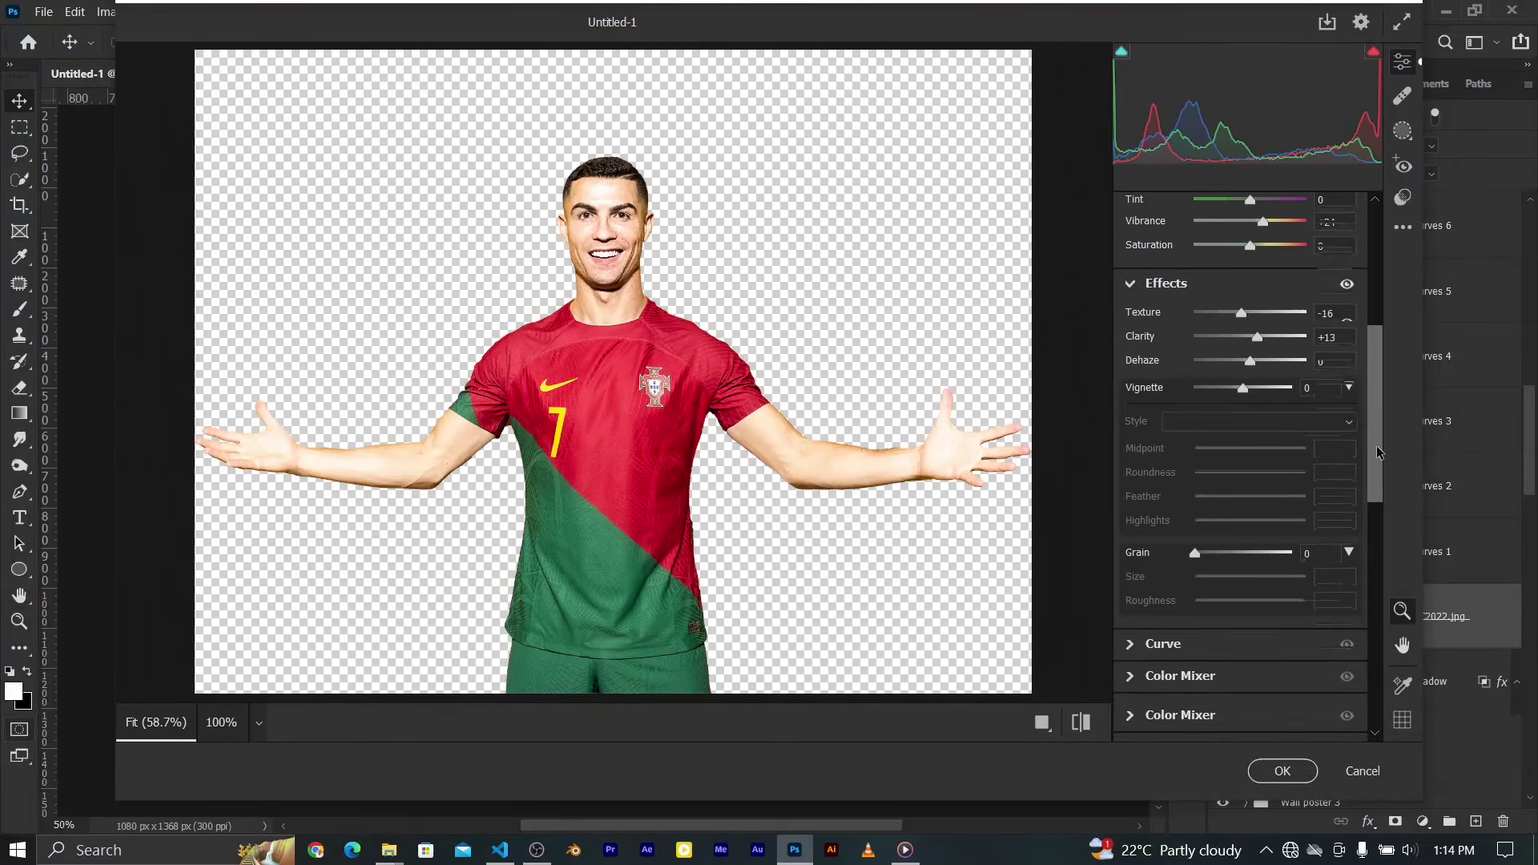
pyautogui.moveTo(1194, 553); pyautogui.dragTo(1197, 553)
pyautogui.scroll(-1, 1375, 505)
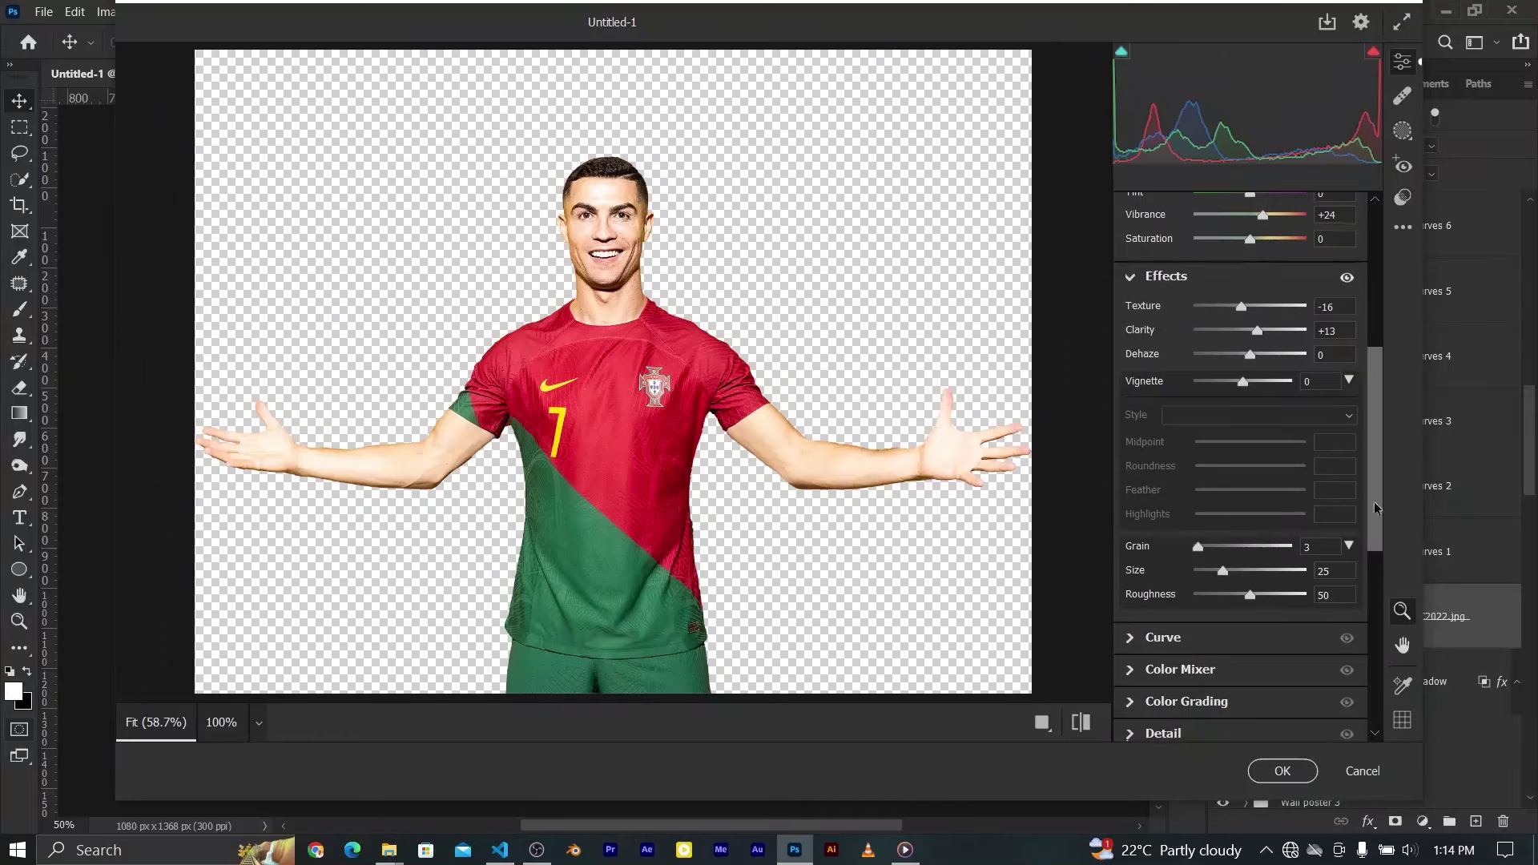
pyautogui.scroll(-5, 1375, 508)
pyautogui.click(1163, 335)
pyautogui.moveTo(1195, 369); pyautogui.dragTo(1211, 366)
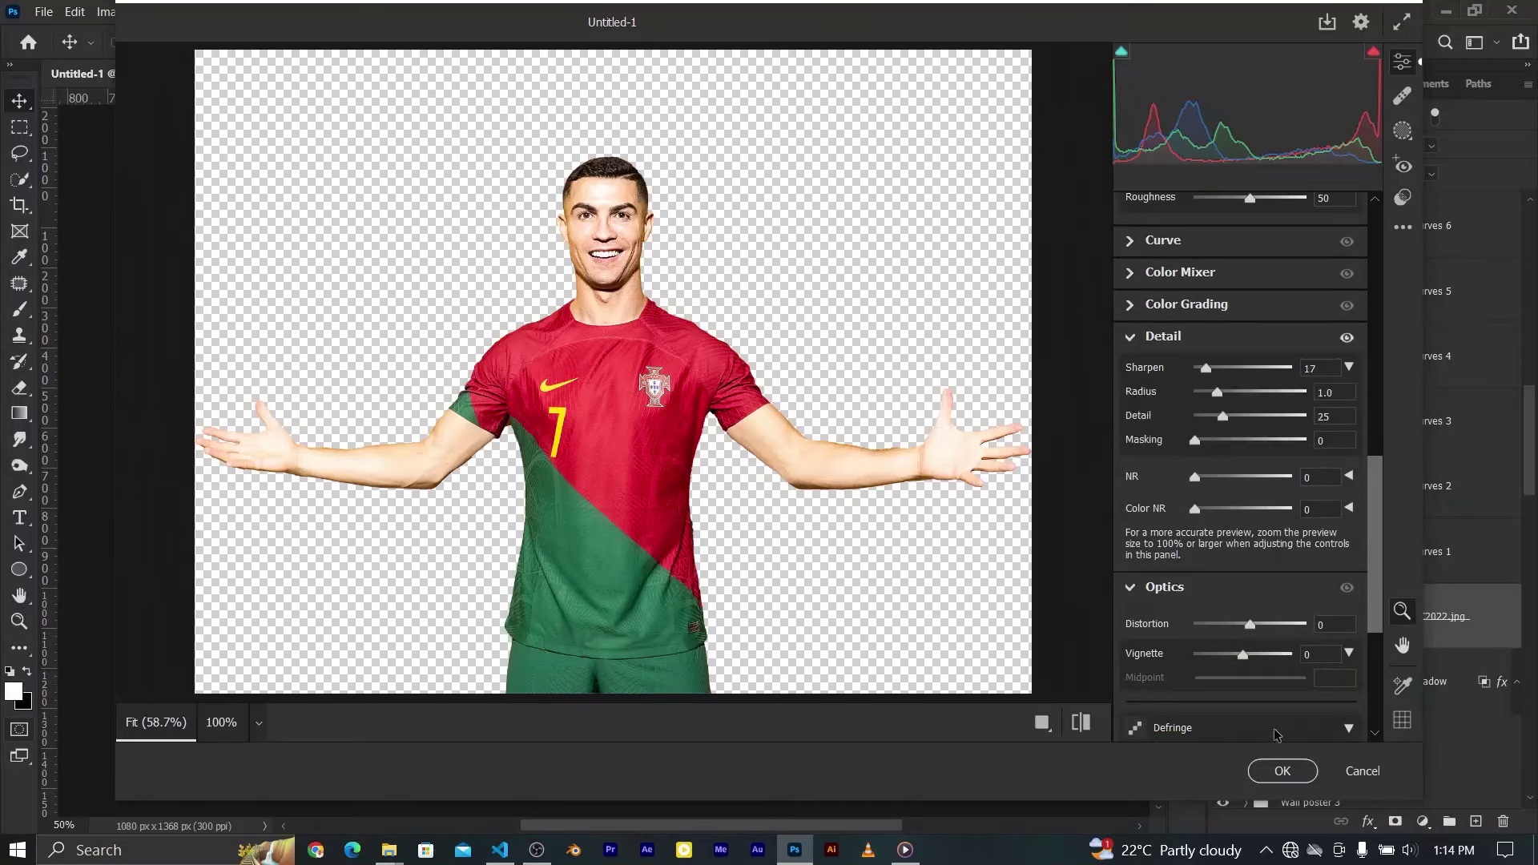
pyautogui.click(1081, 723)
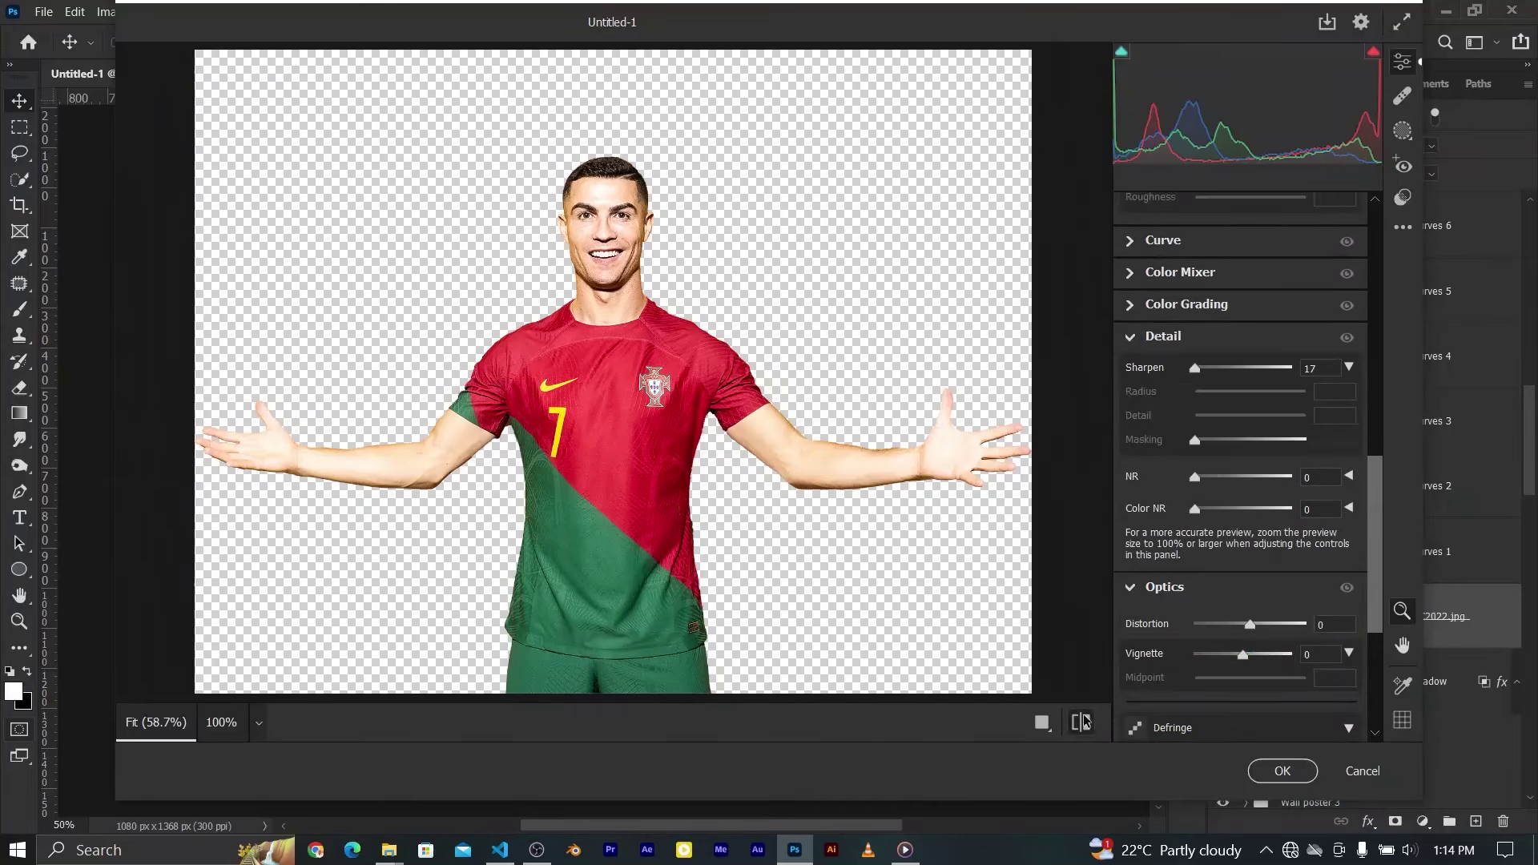
pyautogui.click(1279, 771)
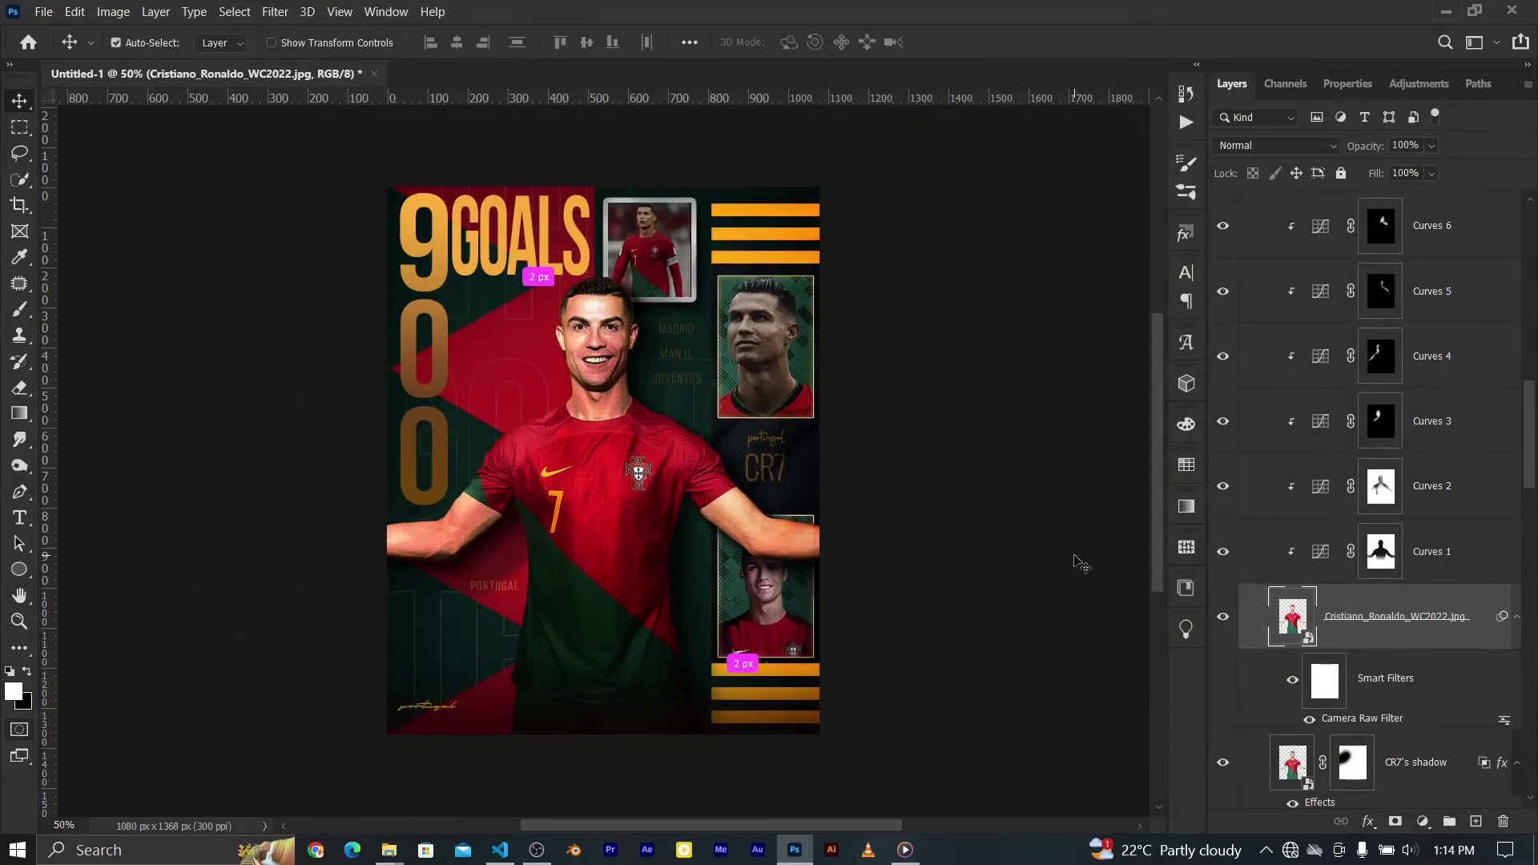
# Add a Vibrance adjustment layer over the poster, raised to +40
pyautogui.scroll(2, 1082, 563)
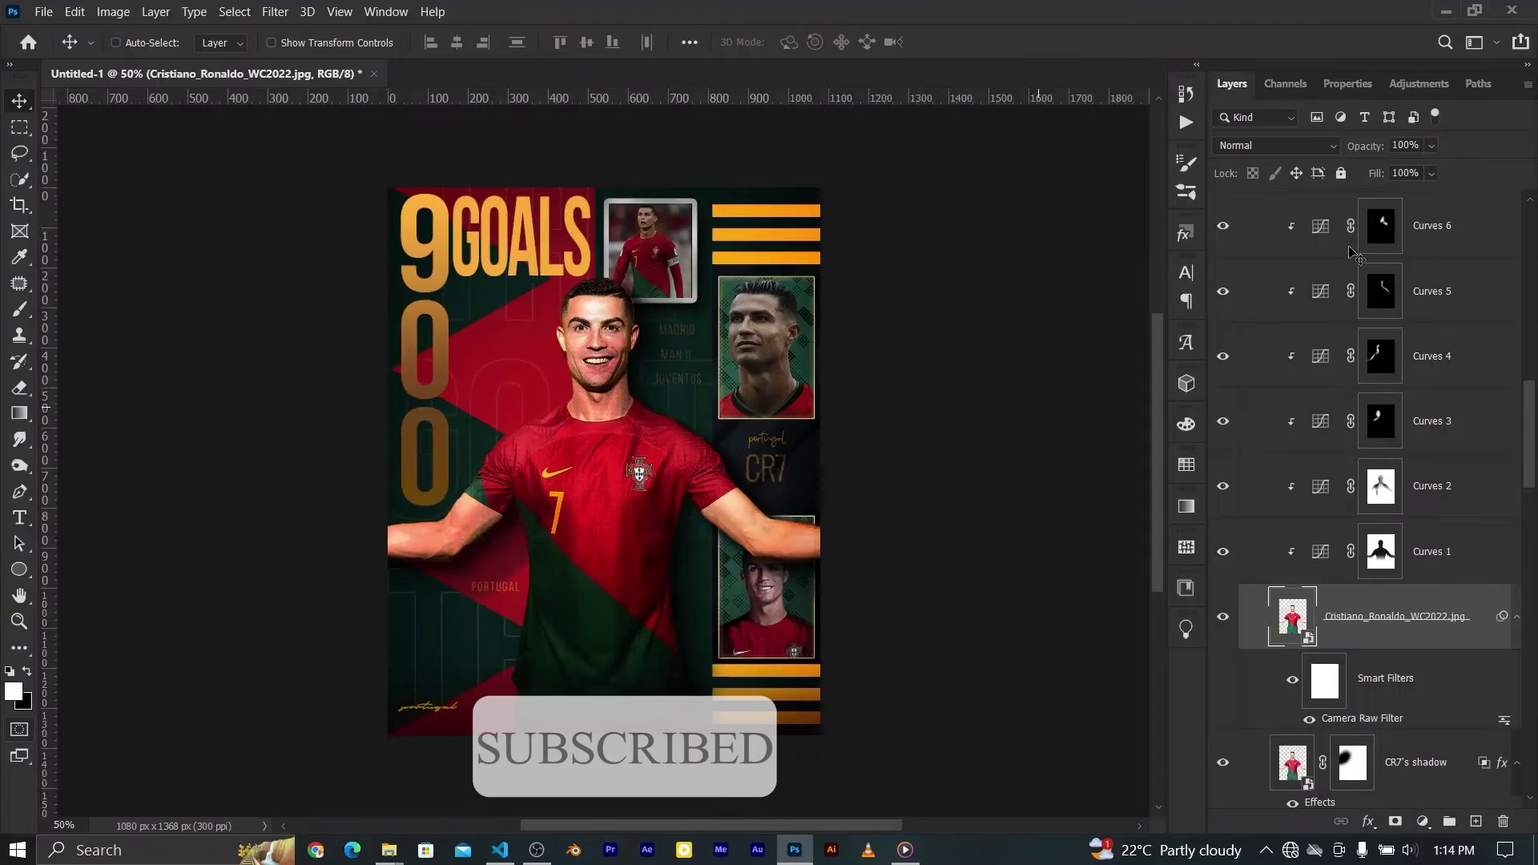
pyautogui.click(1418, 83)
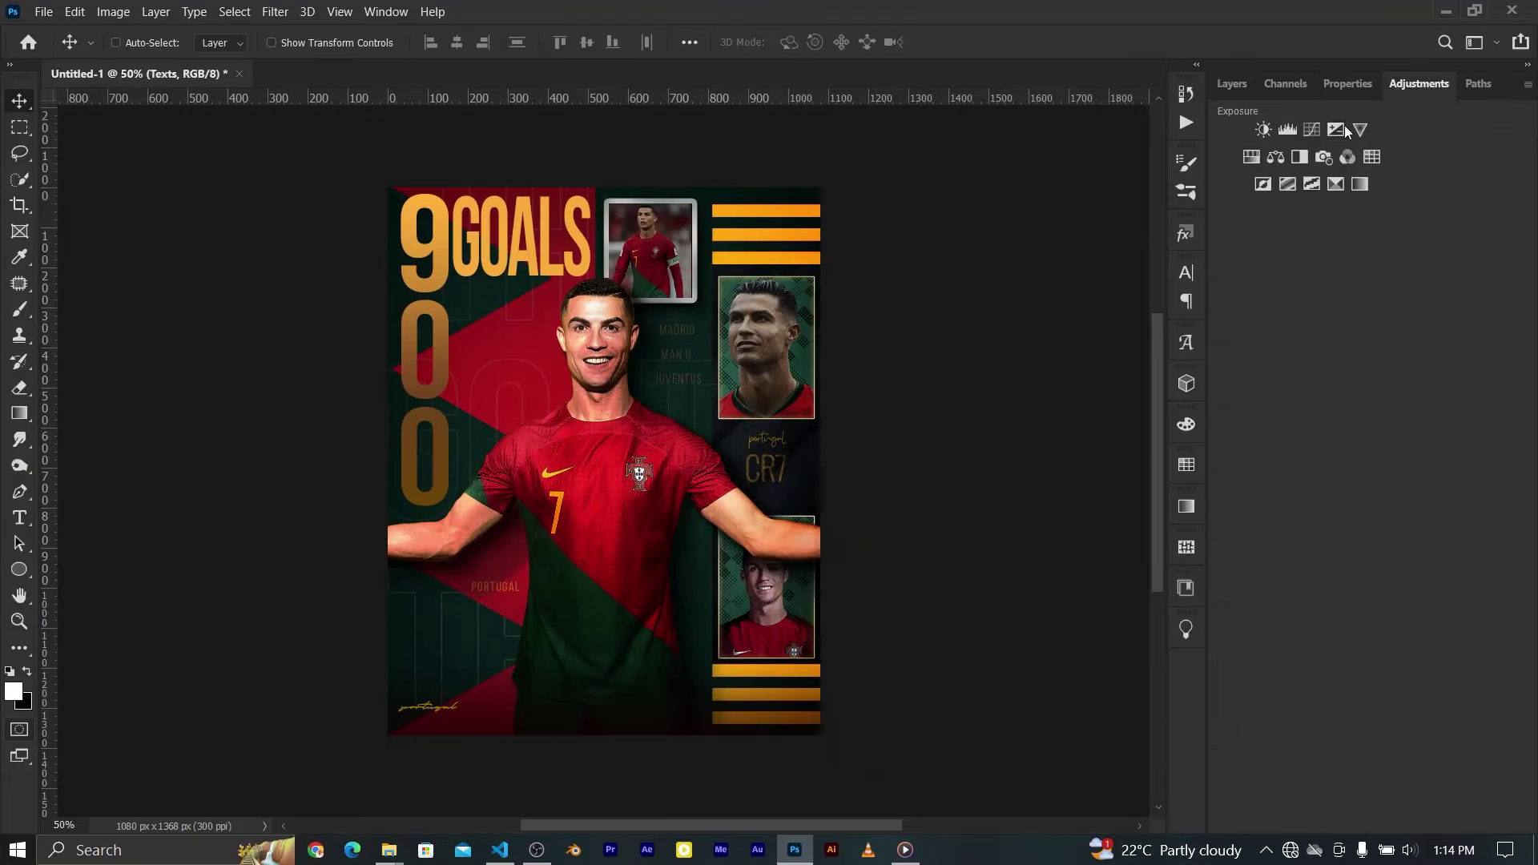
pyautogui.click(1259, 155)
pyautogui.moveTo(1365, 164); pyautogui.dragTo(1436, 176)
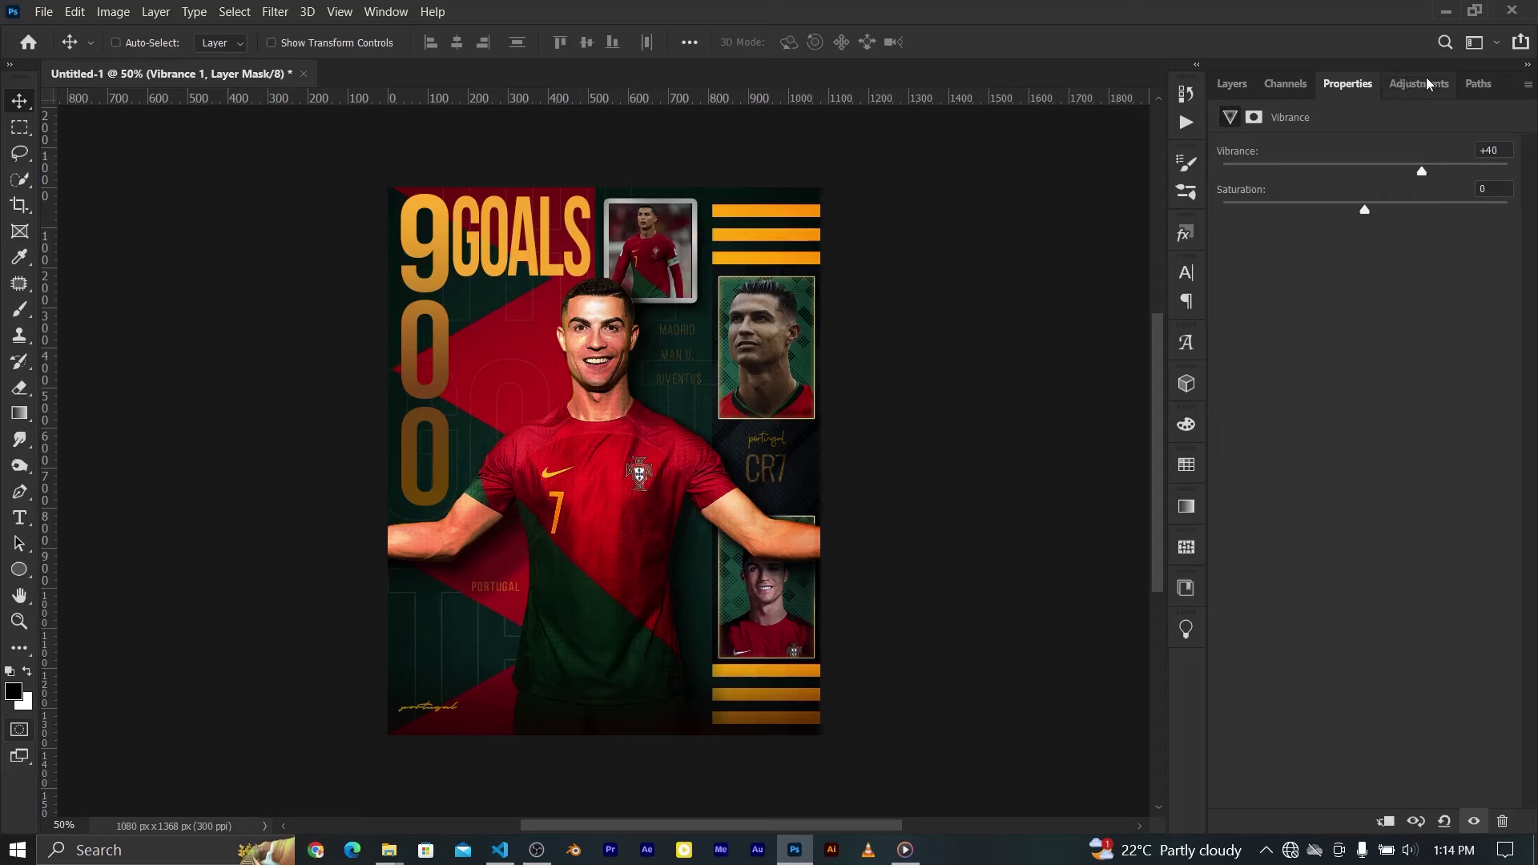
# Try a Curves adjustment lowering red in the midtones and shadows
pyautogui.click(1419, 83)
pyautogui.click(1306, 128)
pyautogui.click(1365, 176)
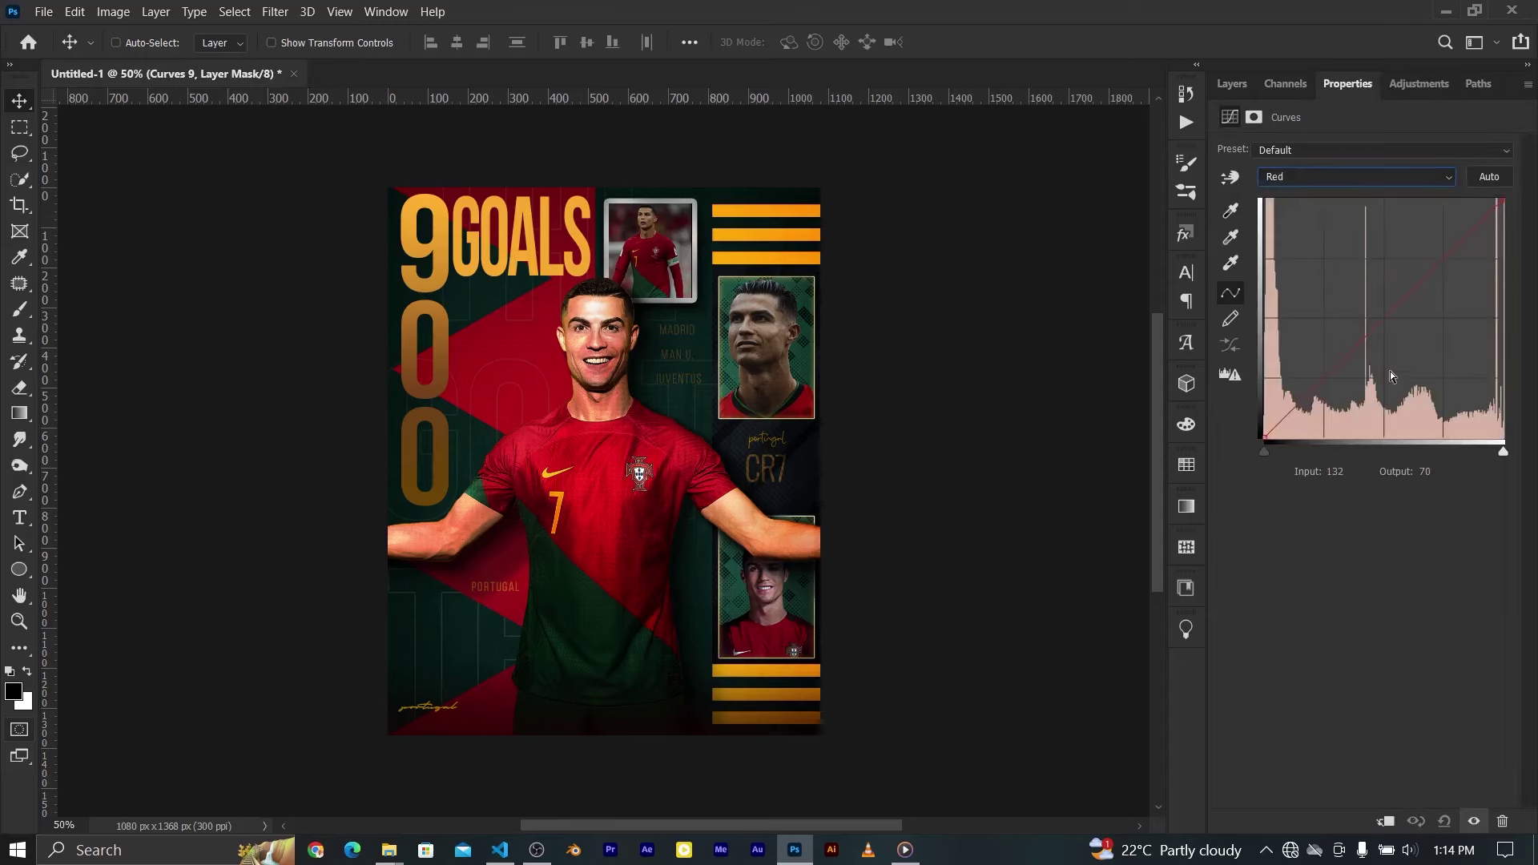
pyautogui.click(1388, 321)
pyautogui.moveTo(1391, 325); pyautogui.dragTo(1464, 247)
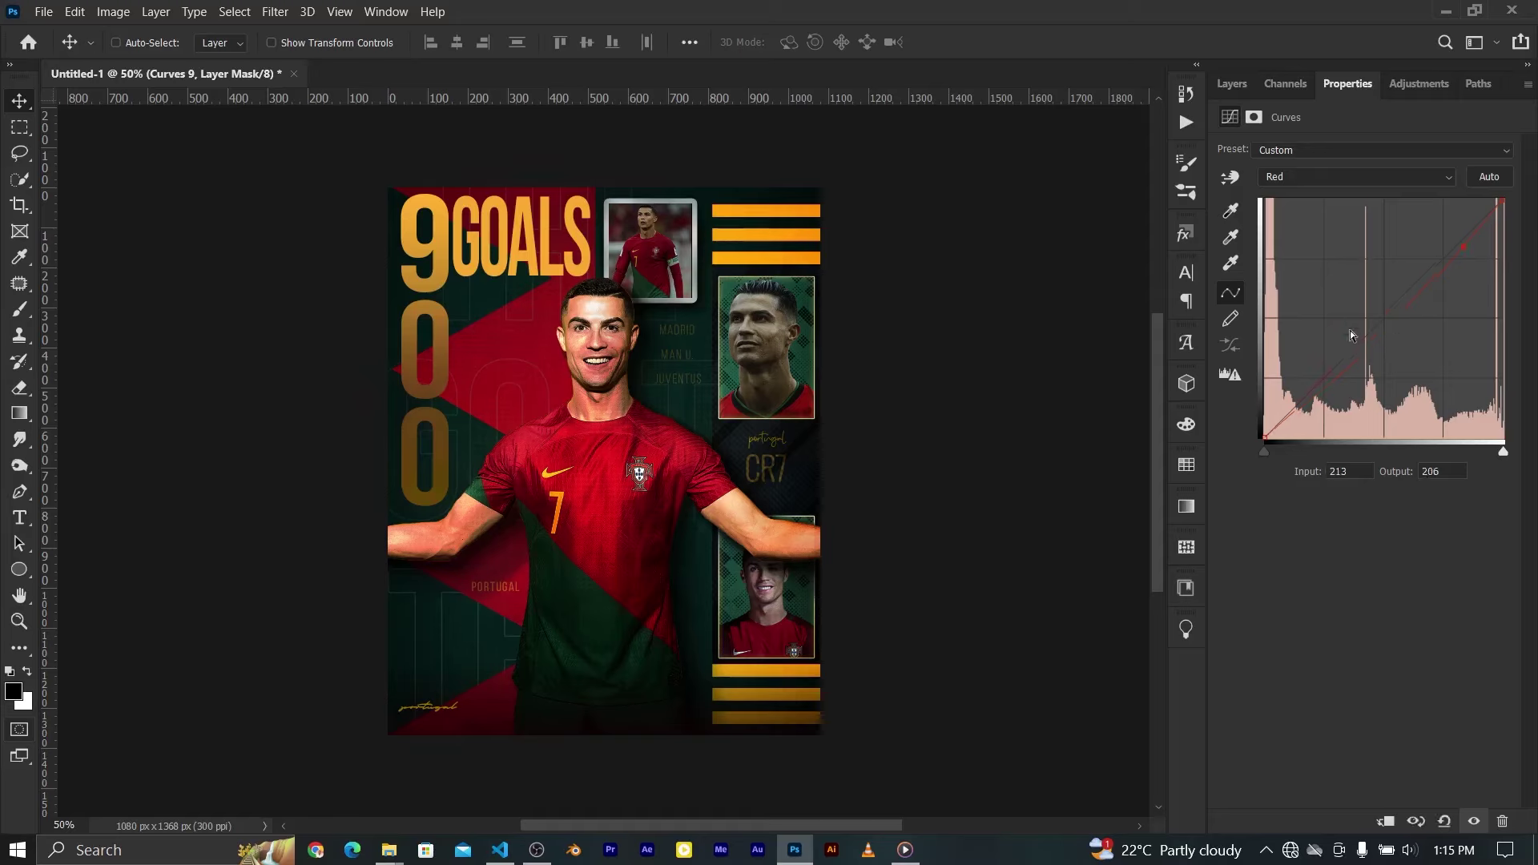
pyautogui.click(1307, 394)
pyautogui.moveTo(1308, 398); pyautogui.dragTo(1310, 402)
# Dismiss the error messages and delete the Curves 9 layer
pyautogui.click(1231, 84)
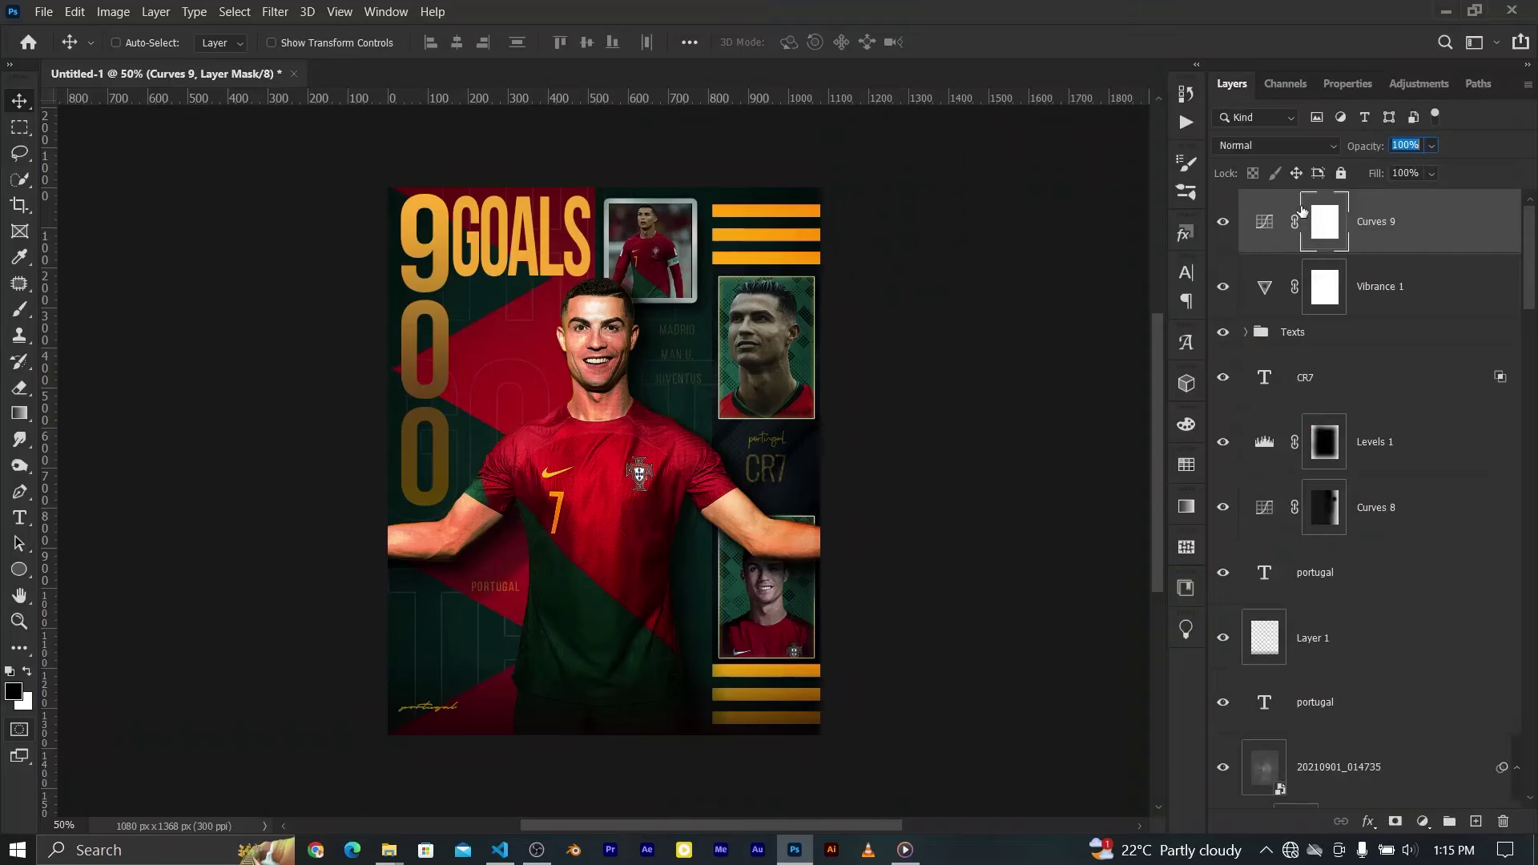
pyautogui.click(1265, 222)
pyautogui.press('Return')
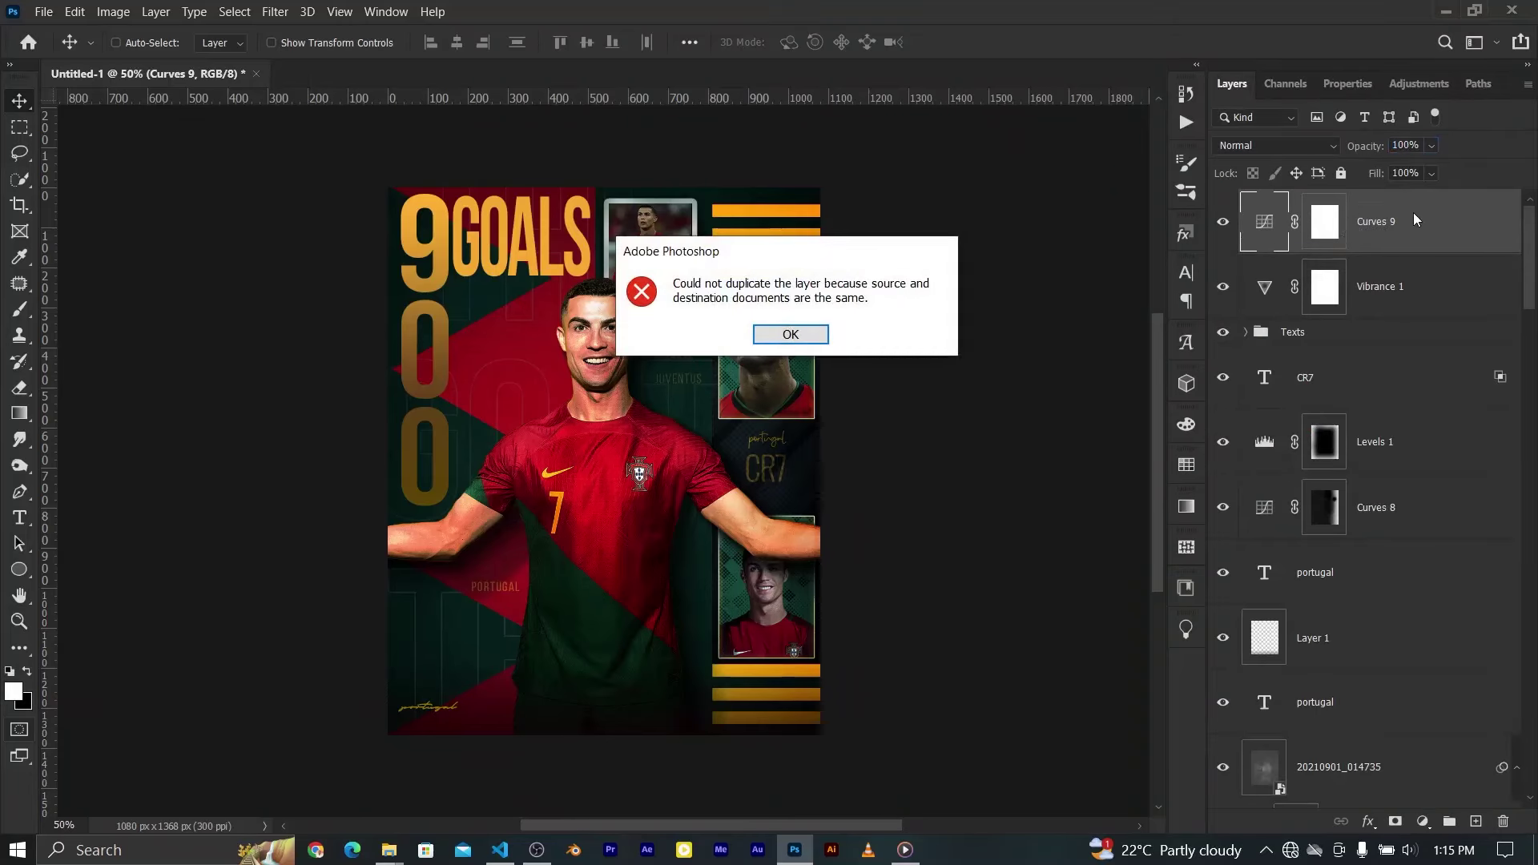
pyautogui.press('Return')
pyautogui.moveTo(1388, 232); pyautogui.dragTo(1493, 819)
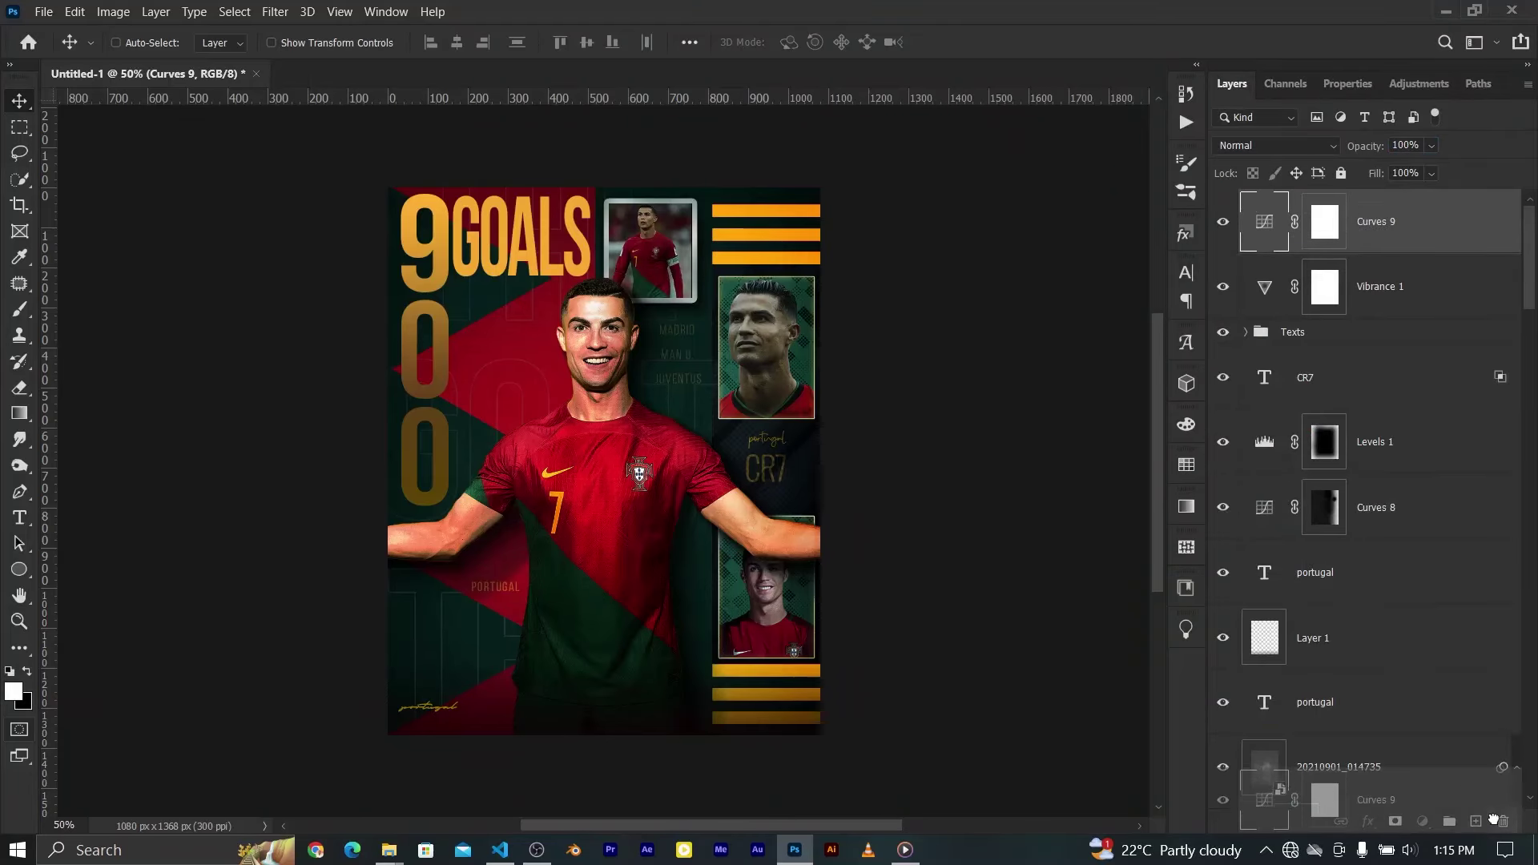
pyautogui.click(1419, 83)
# Add a Color Balance layer: midtones Cyan–Red -5, Yellow–Blue -3; shadows Yellow–Blue -7
pyautogui.click(1275, 157)
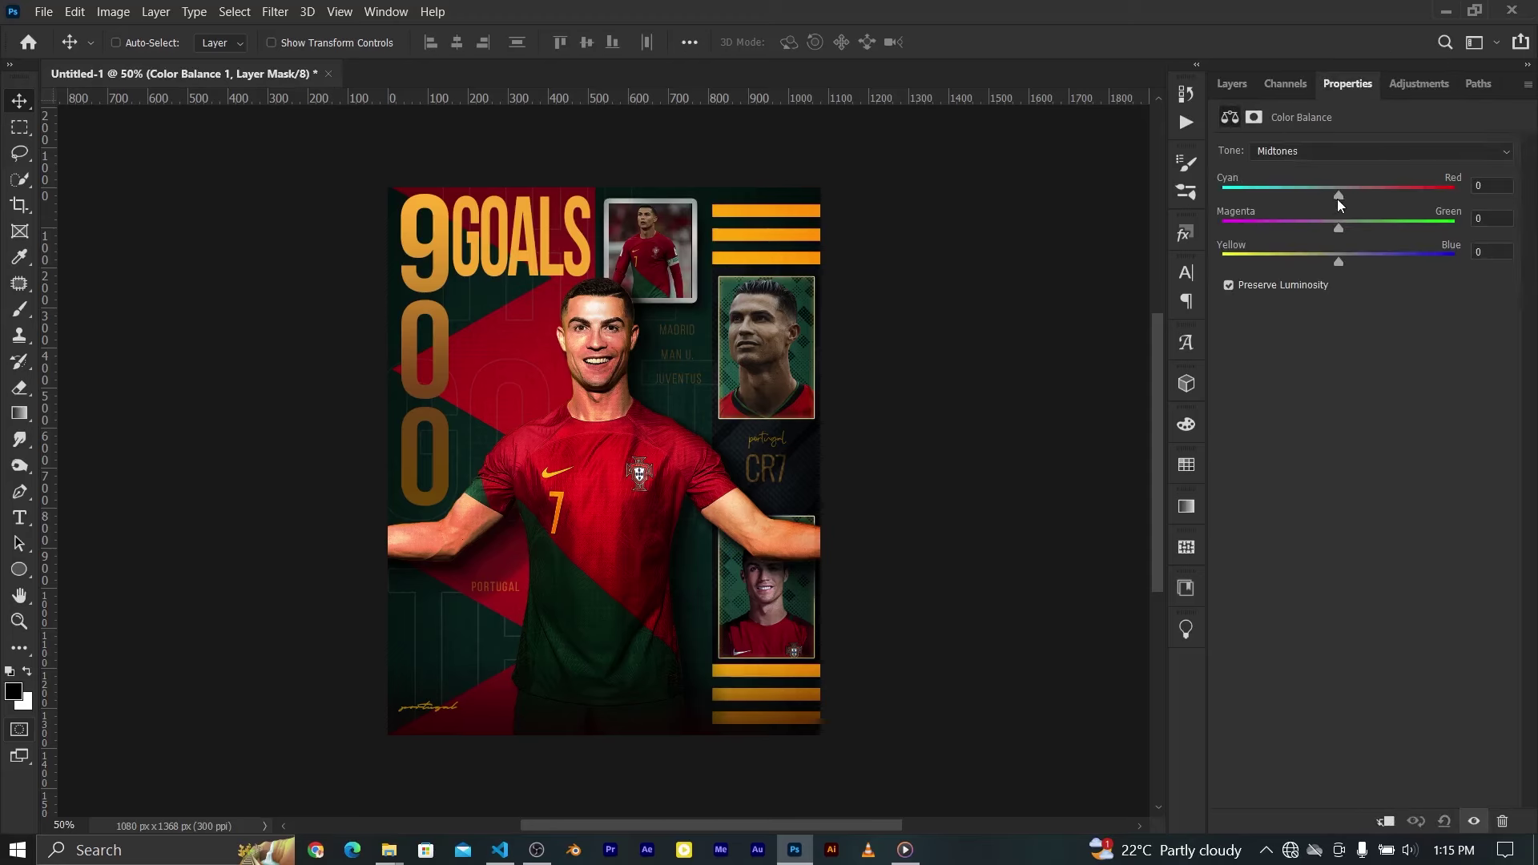
pyautogui.moveTo(1338, 195)
pyautogui.mouseDown()
pyautogui.moveTo(1306, 200)
pyautogui.moveTo(1334, 197)
pyautogui.mouseUp()
pyautogui.moveTo(1338, 261); pyautogui.dragTo(1327, 266)
pyautogui.click(1308, 152)
pyautogui.moveTo(1339, 261); pyautogui.dragTo(1339, 261)
pyautogui.click(1233, 84)
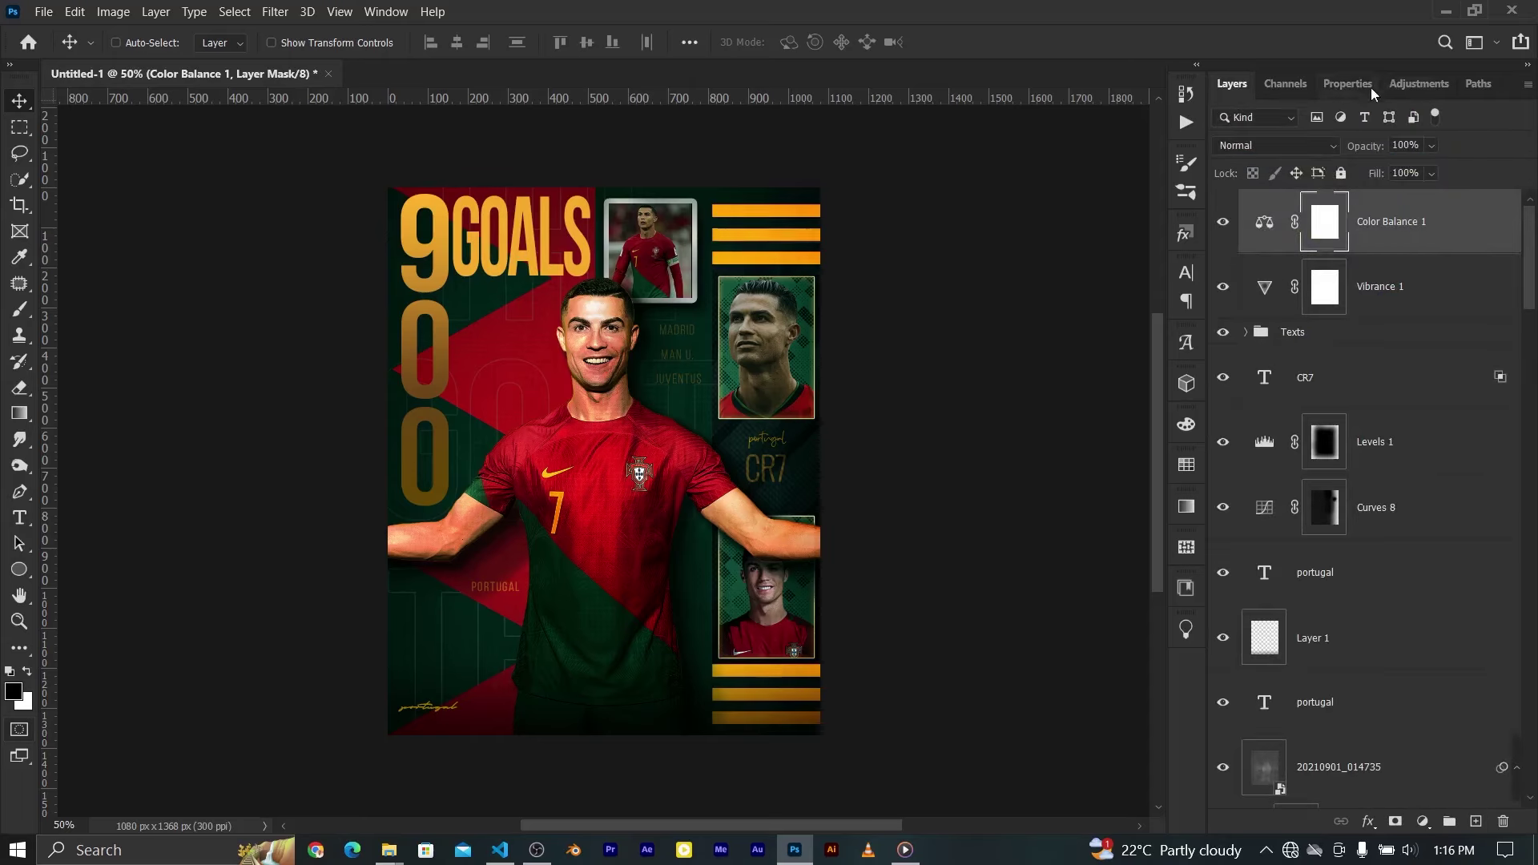
pyautogui.click(1398, 83)
# Add a darkening Curves adjustment through an elliptical selection drawn around the player
pyautogui.rightClick(19, 128)
pyautogui.click(96, 146)
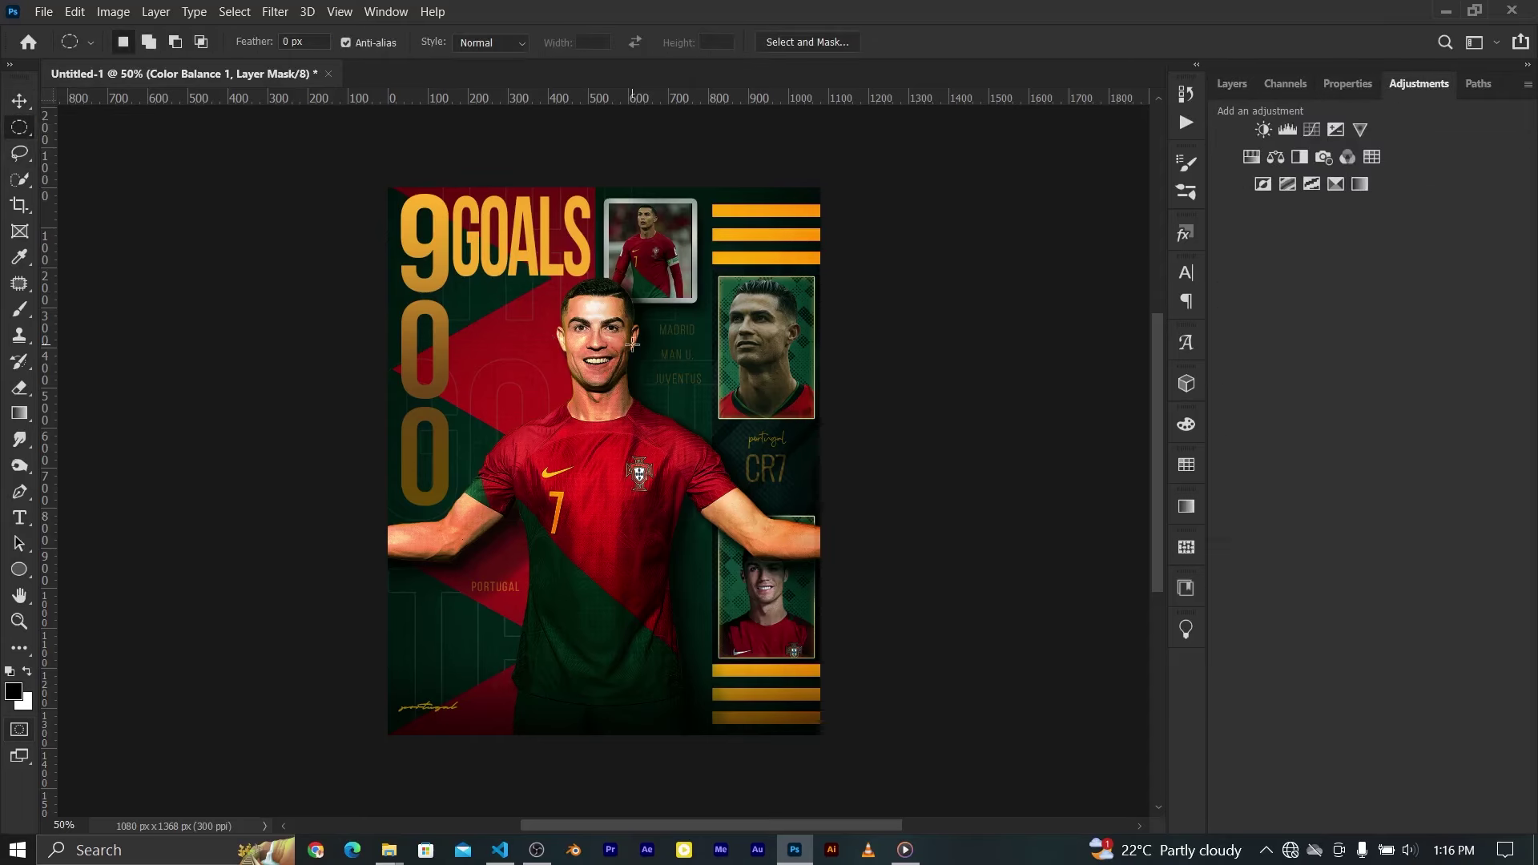
pyautogui.moveTo(447, 238); pyautogui.dragTo(739, 721)
pyautogui.click(1311, 130)
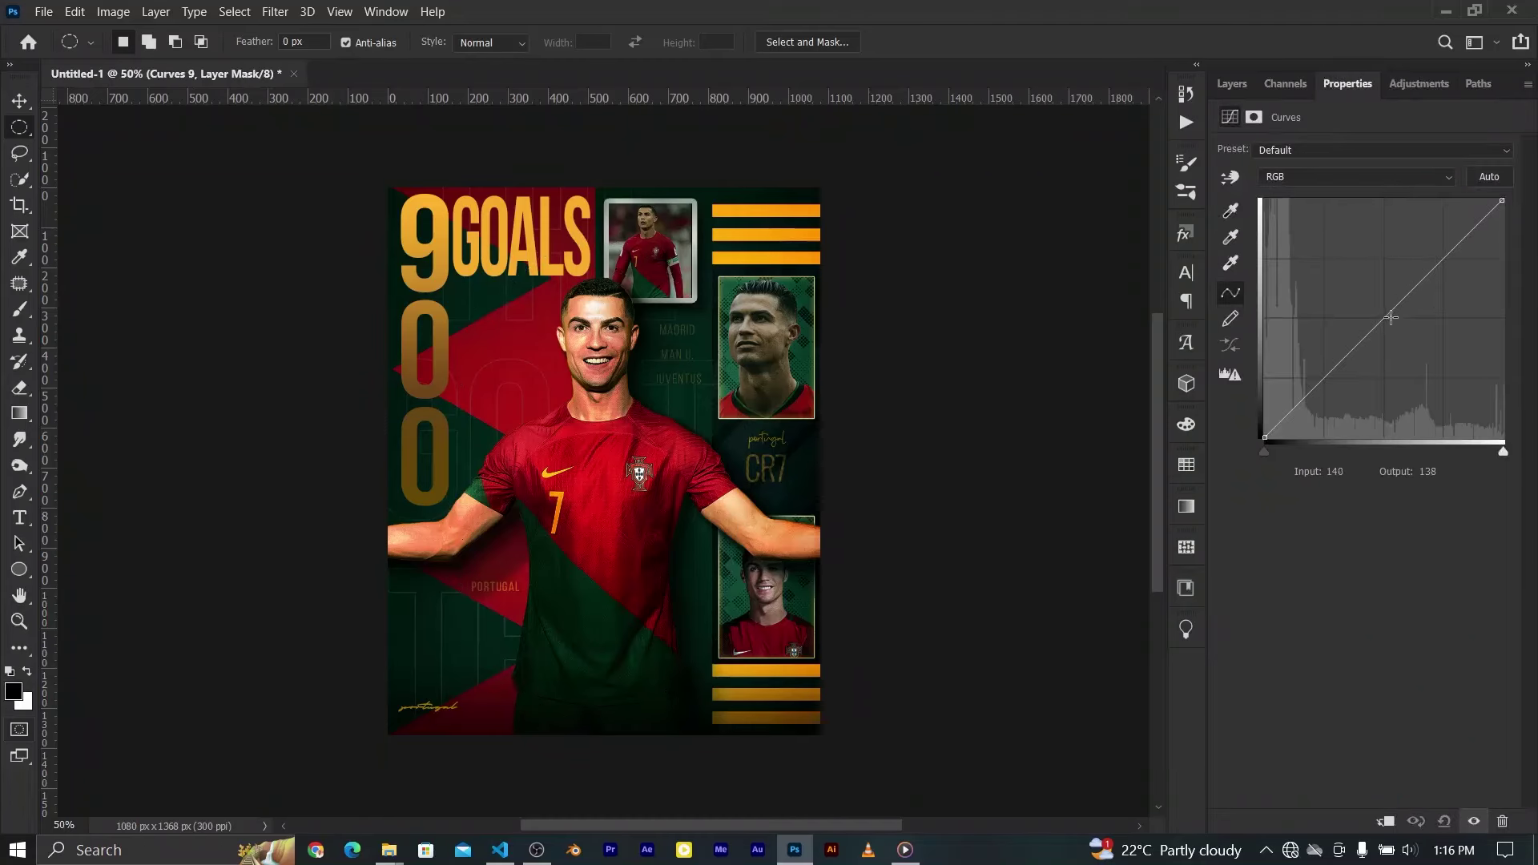
pyautogui.moveTo(1388, 319); pyautogui.dragTo(1390, 324)
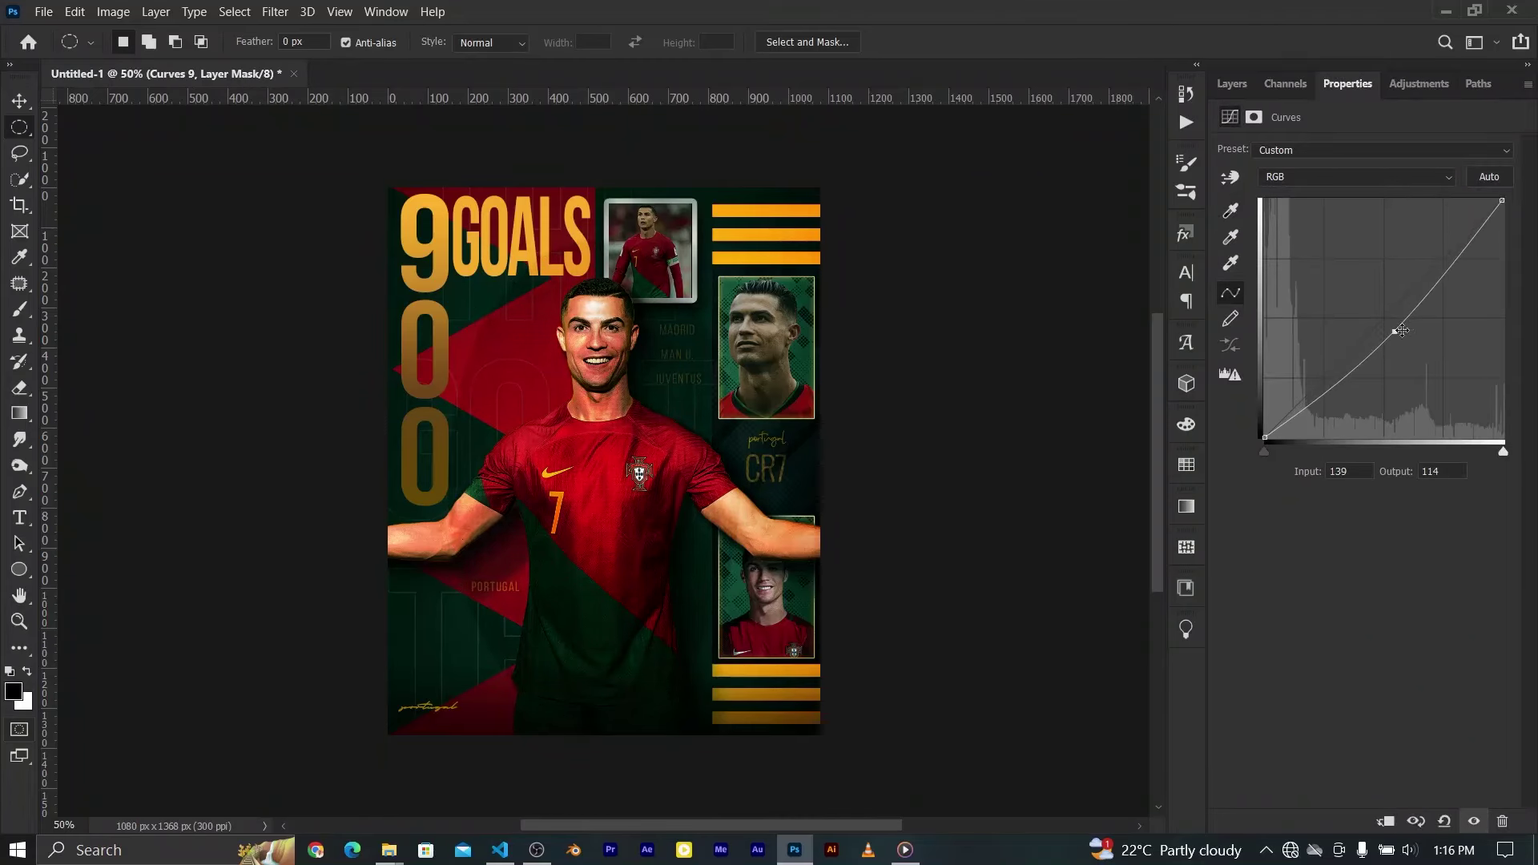
# Invert the Curves 9 mask and feather it to about 32 px so only the edges darken
pyautogui.click(1254, 117)
pyautogui.click(1451, 386)
pyautogui.moveTo(1223, 282); pyautogui.dragTo(1356, 282)
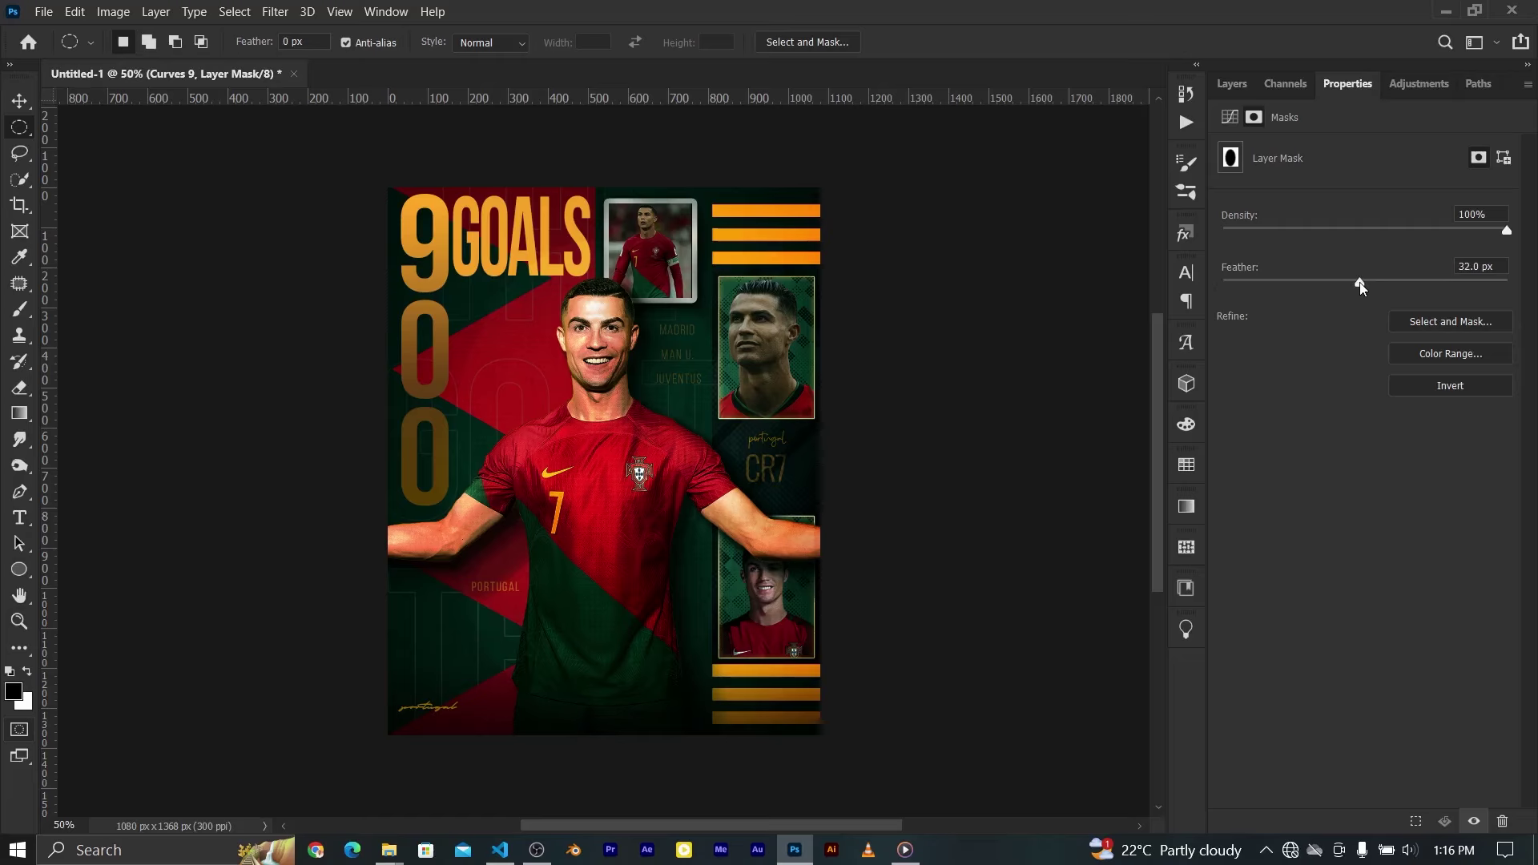
pyautogui.click(1229, 84)
pyautogui.click(1221, 221)
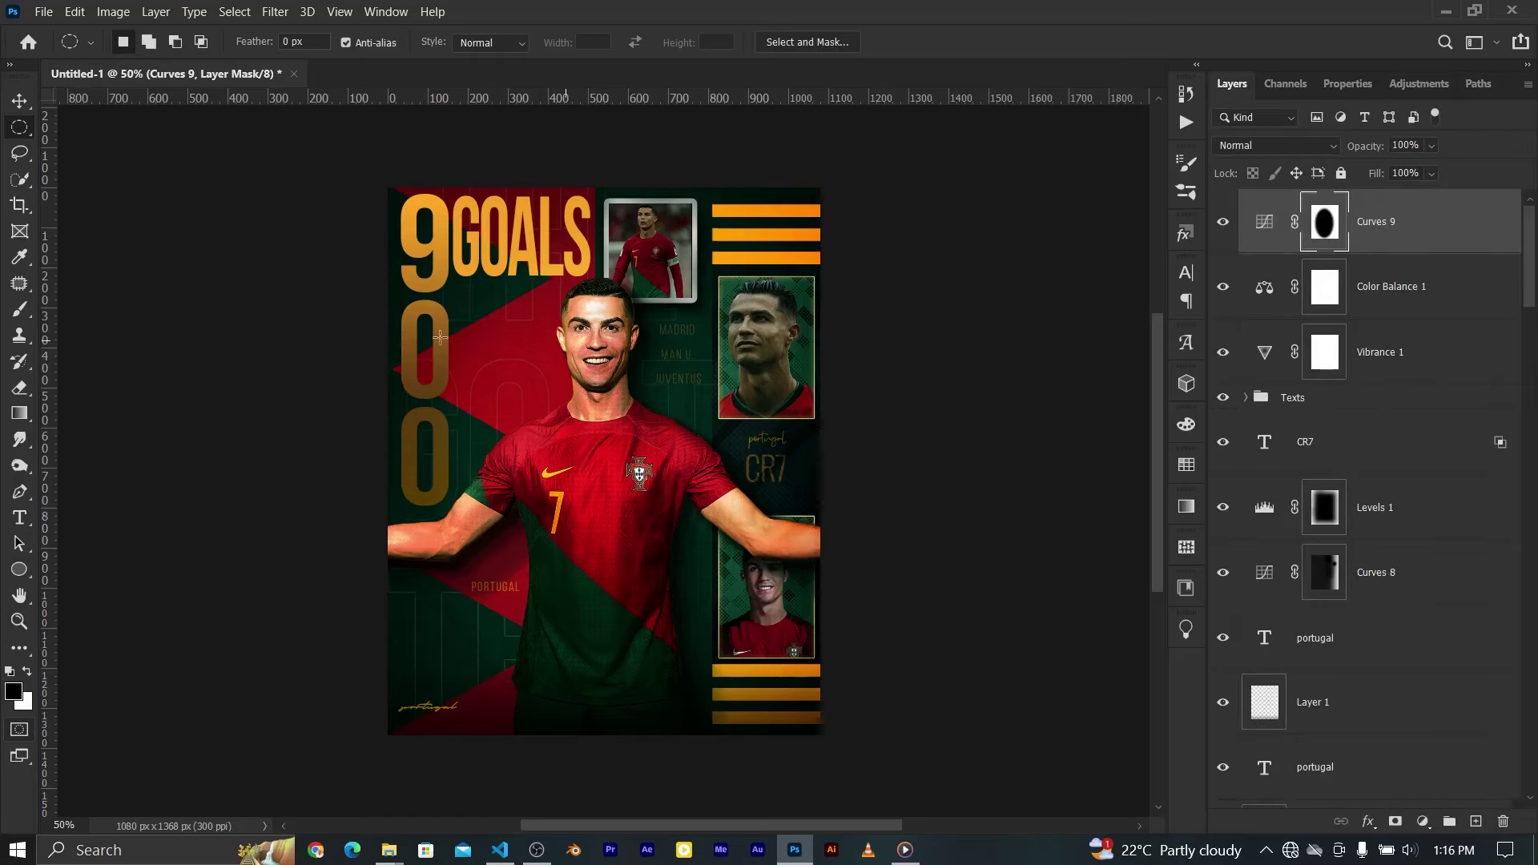
# Paint the Curves 9 mask over the left 0 digits, then zoom in
pyautogui.press('b')
pyautogui.moveTo(418, 336); pyautogui.dragTo(415, 466)
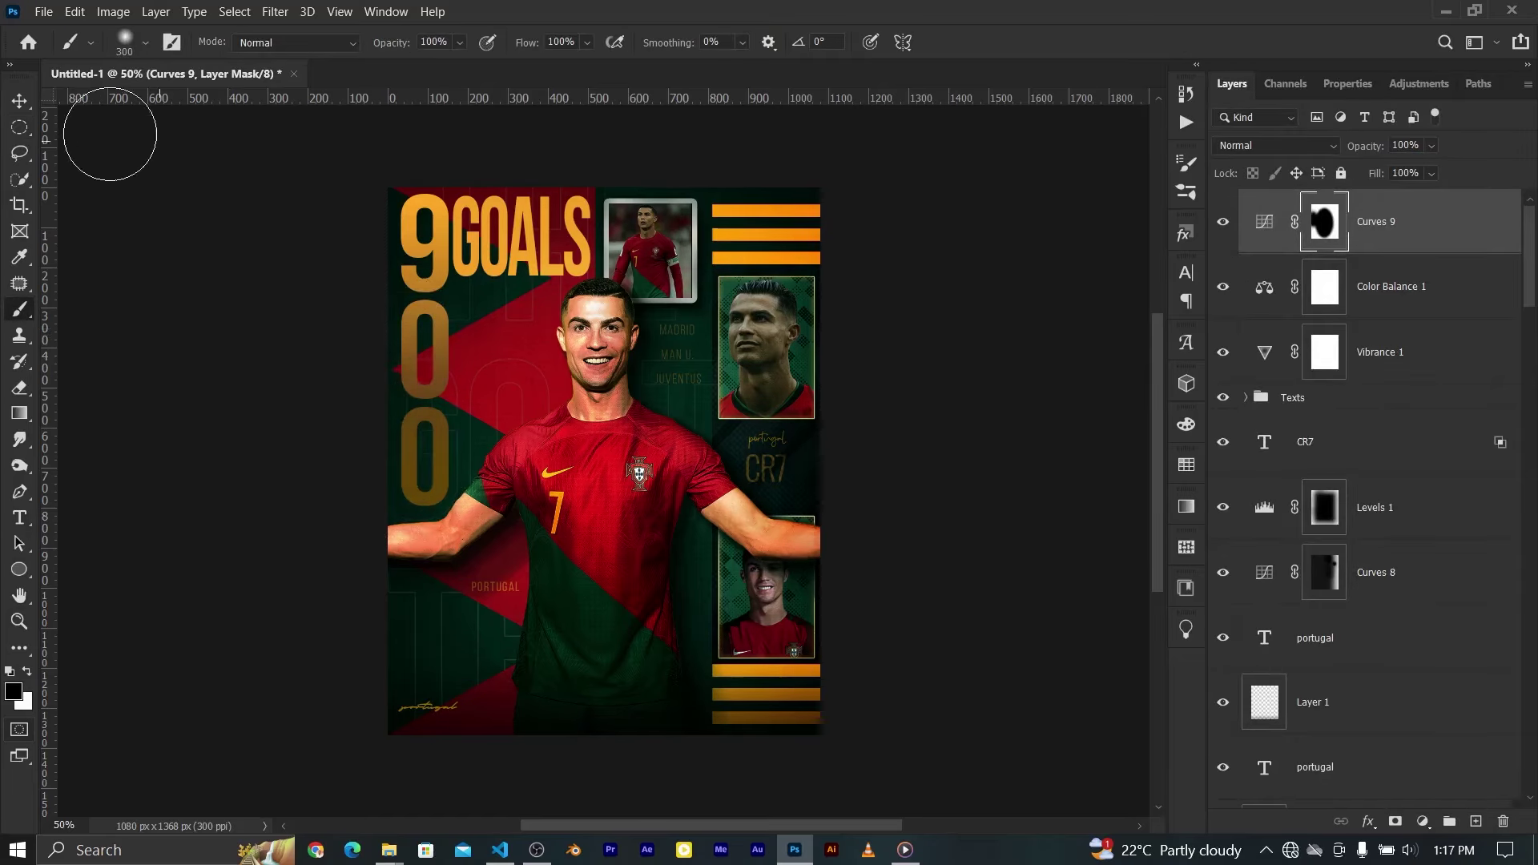
pyautogui.press('v')
pyautogui.hotkey('ctrl', '+')
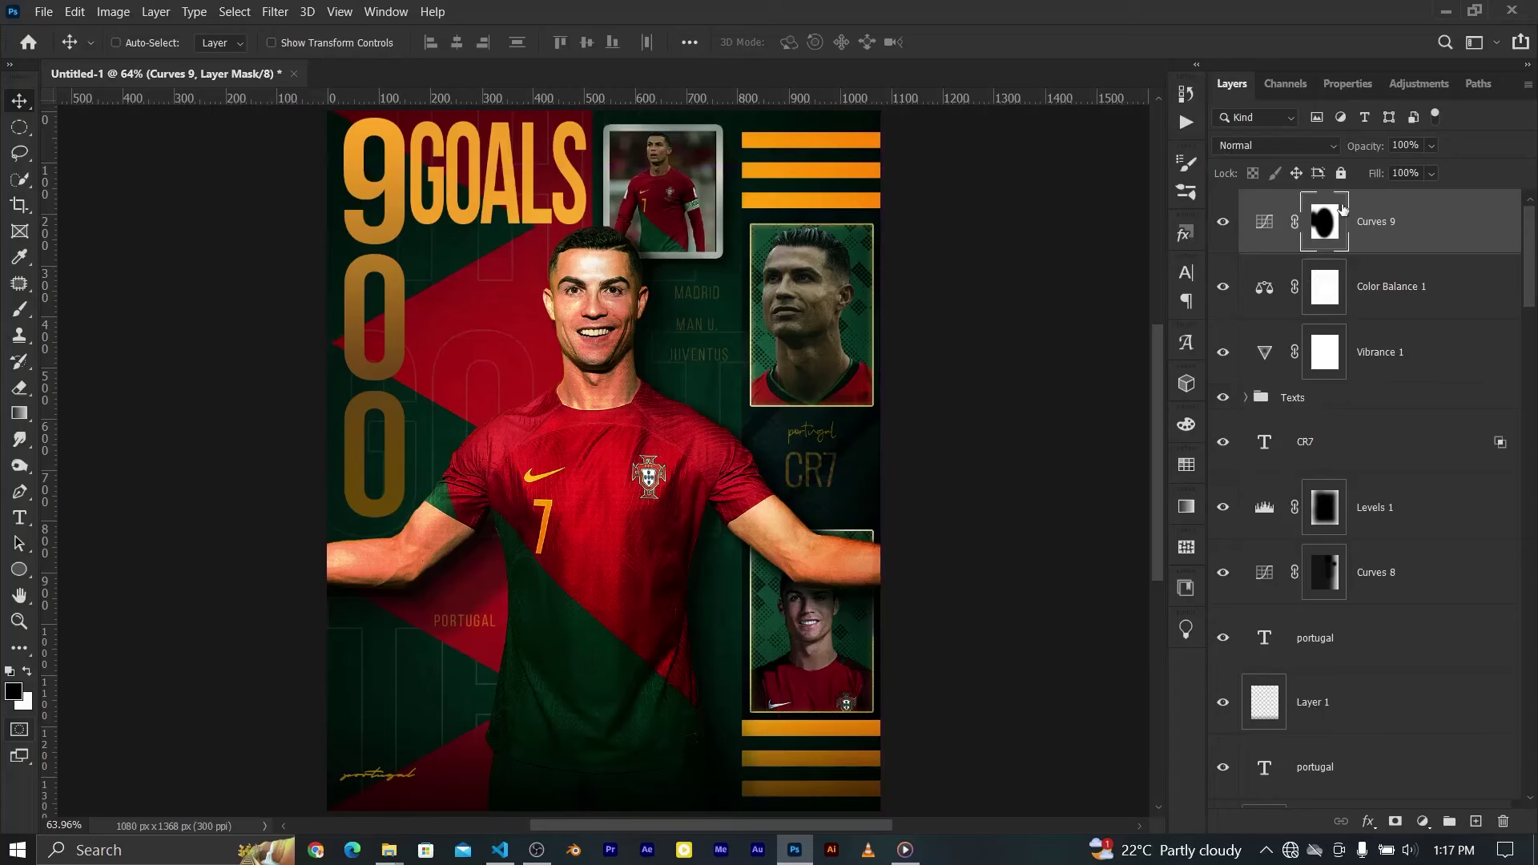
# Select Layer 1, enlarge the brush to 700, and zoom back out to the whole poster
pyautogui.click(1314, 701)
pyautogui.press('b')
pyautogui.scroll(-1, 448, 392)
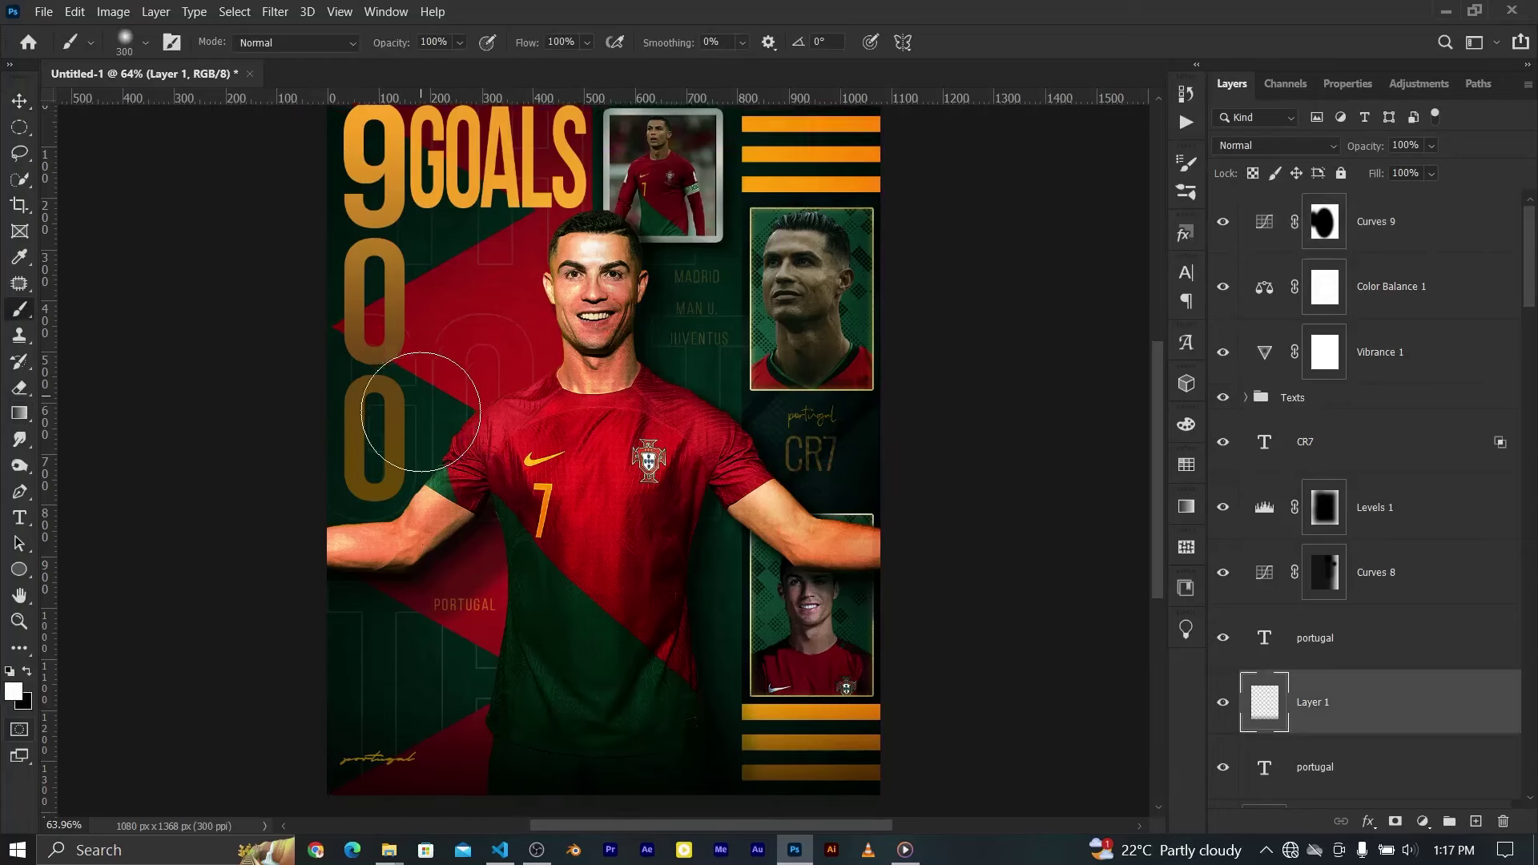
pyautogui.scroll(-4, 421, 411)
pyautogui.scroll(-3, 420, 412)
pyautogui.press(']')
pyautogui.press(']')
pyautogui.press(']')
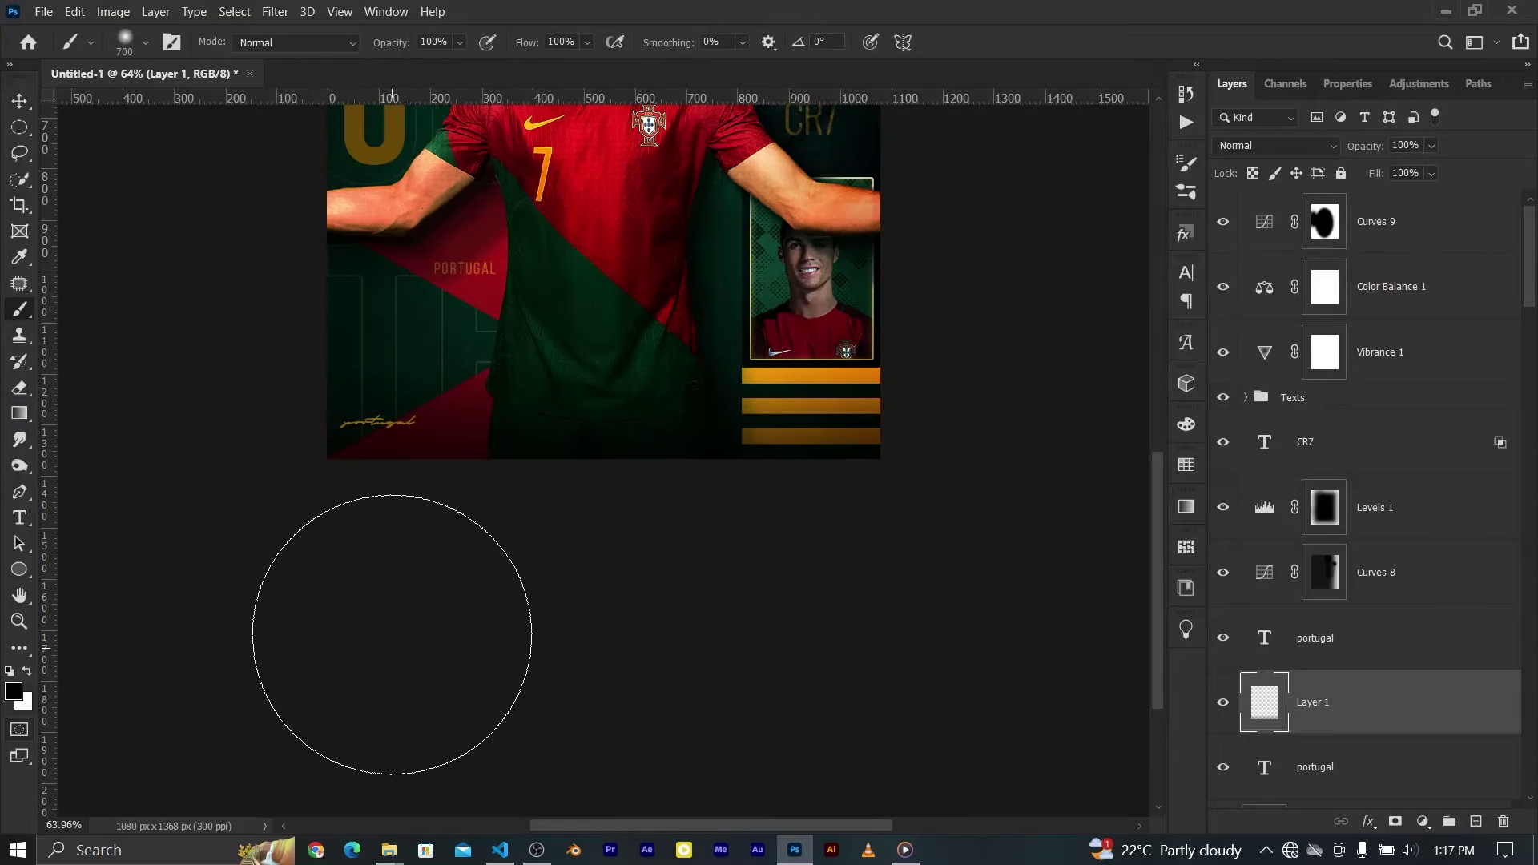
pyautogui.hotkey('ctrl', '-')
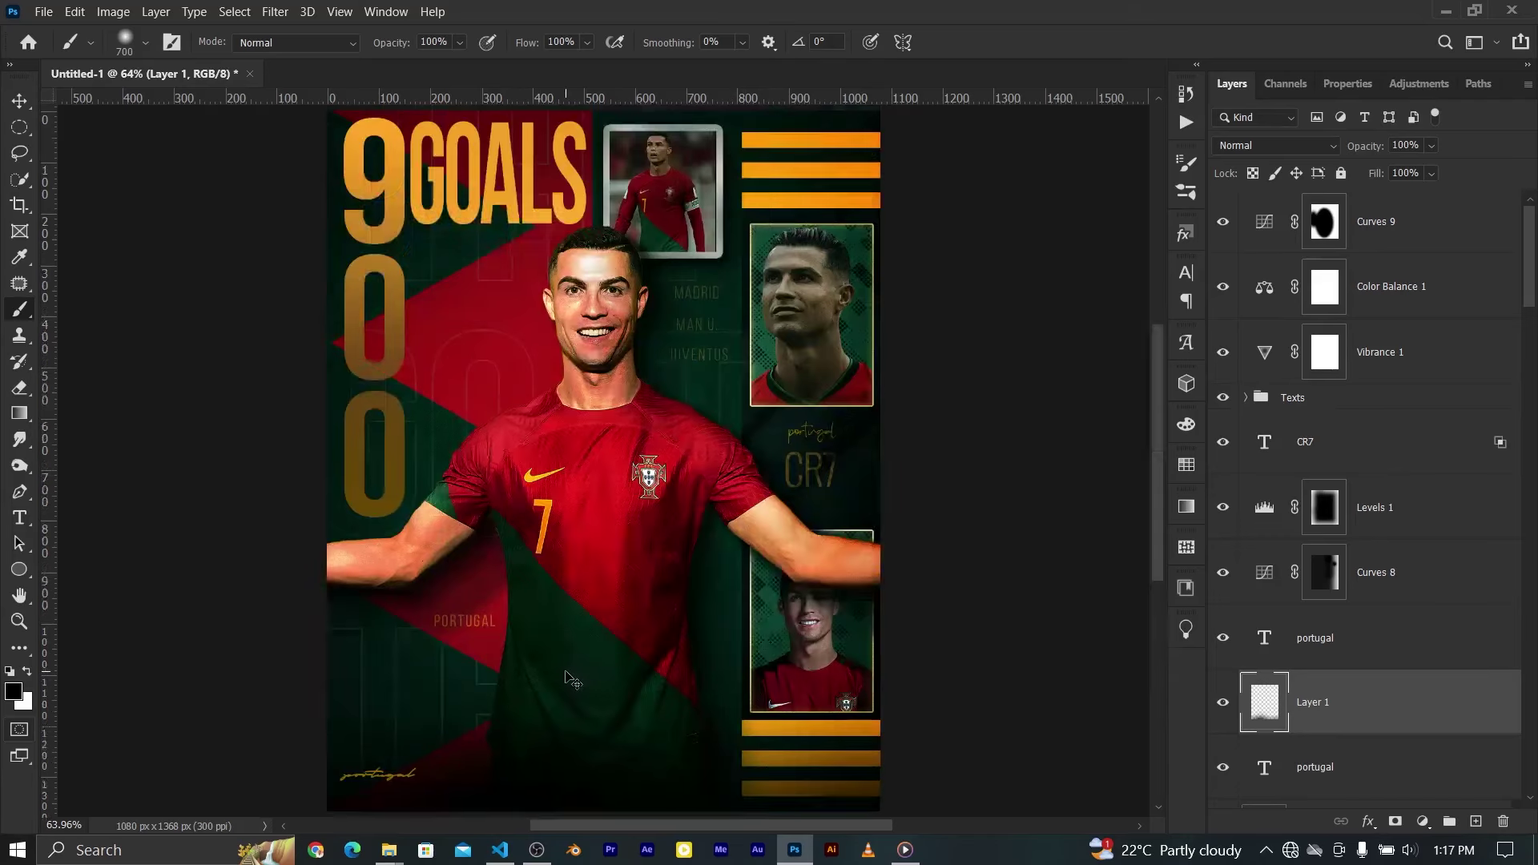
pyautogui.click(17, 99)
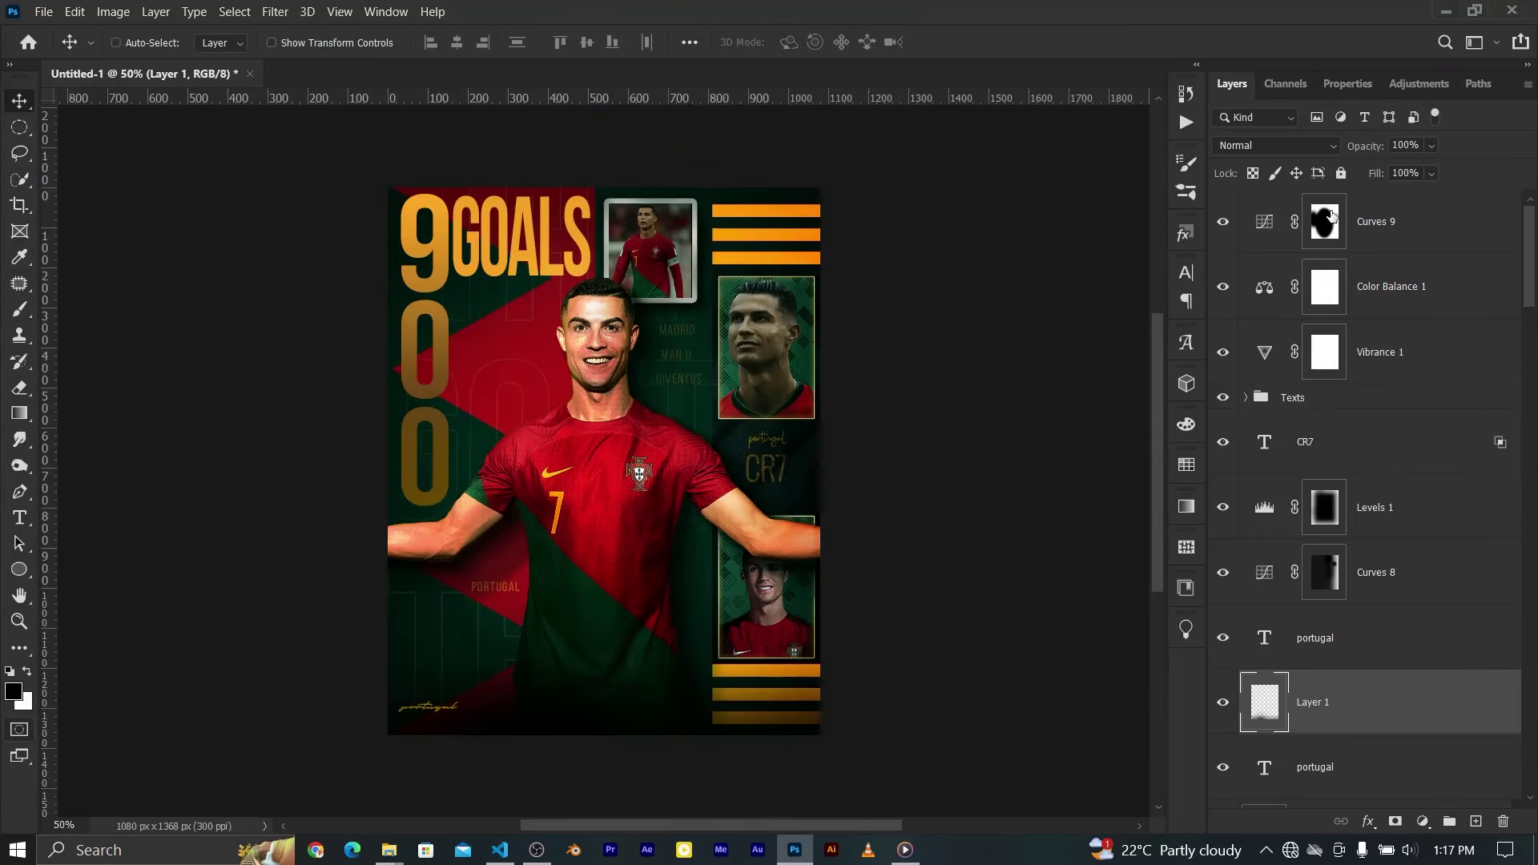
# Compare before and after, then lower Color Balance 1 opacity to 60%
pyautogui.moveTo(1224, 221)
pyautogui.mouseDown()
pyautogui.moveTo(1225, 353)
pyautogui.moveTo(1224, 221)
pyautogui.mouseUp()
pyautogui.click(1256, 306)
pyautogui.click(1360, 147)
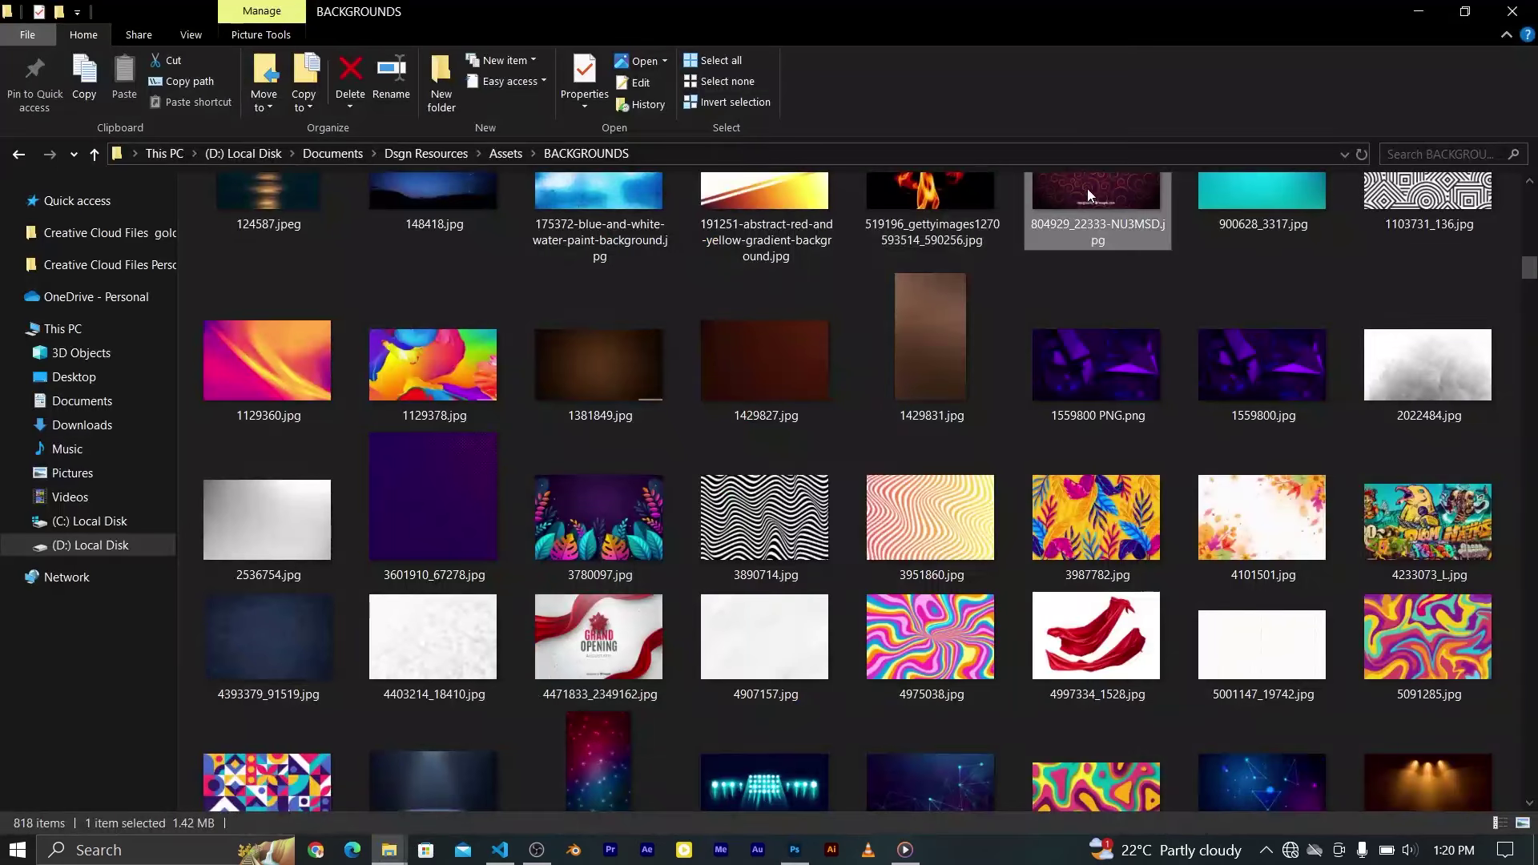
# Place the red swirl pattern image into the poster and reposition its layer in the stack
pyautogui.moveTo(1088, 189); pyautogui.dragTo(609, 443)
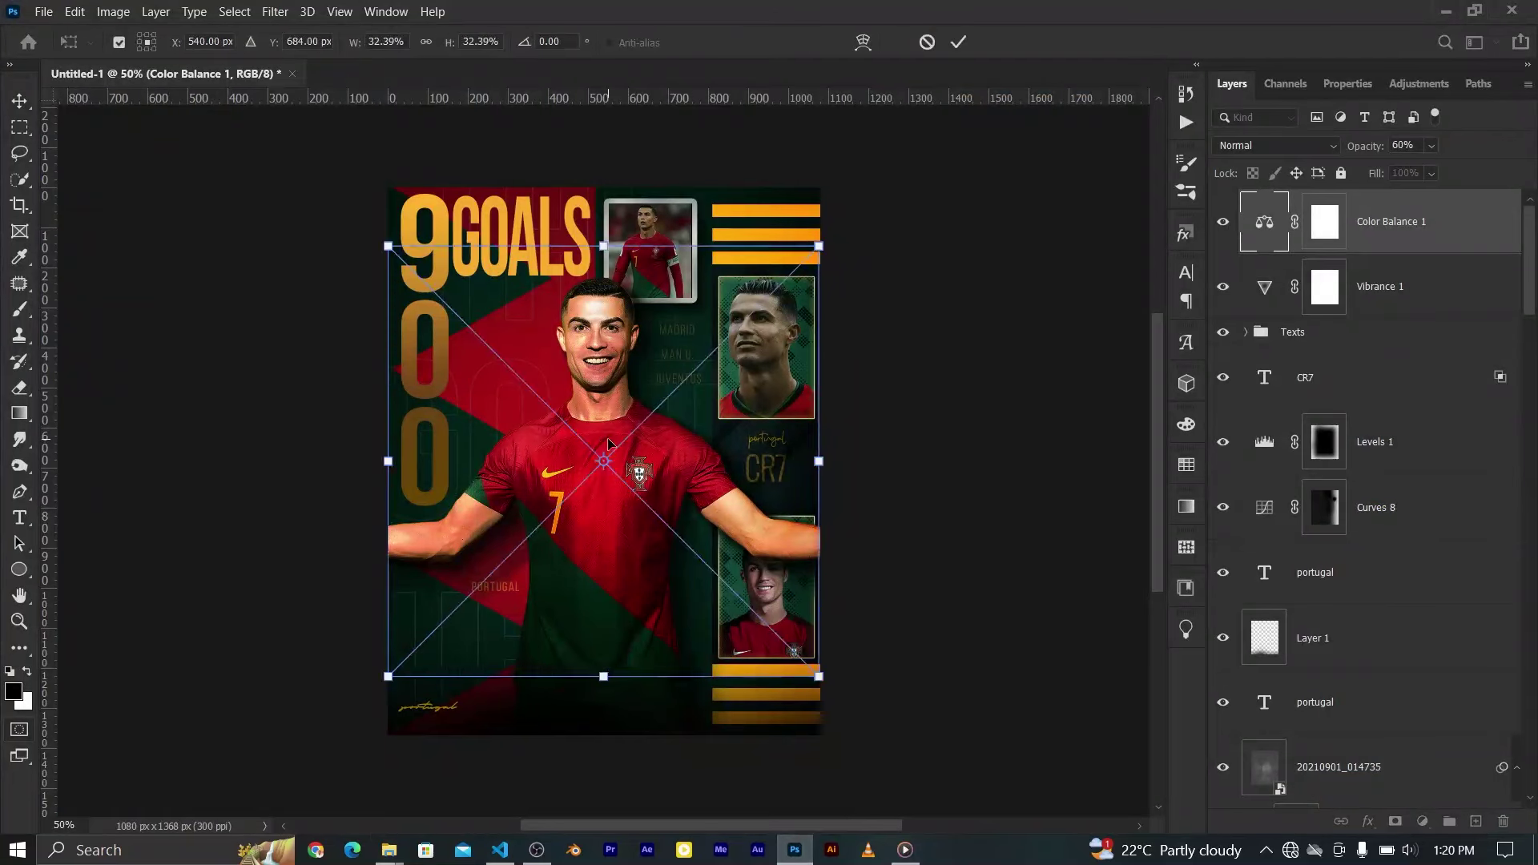
pyautogui.scroll(5, 609, 443)
pyautogui.click(958, 41)
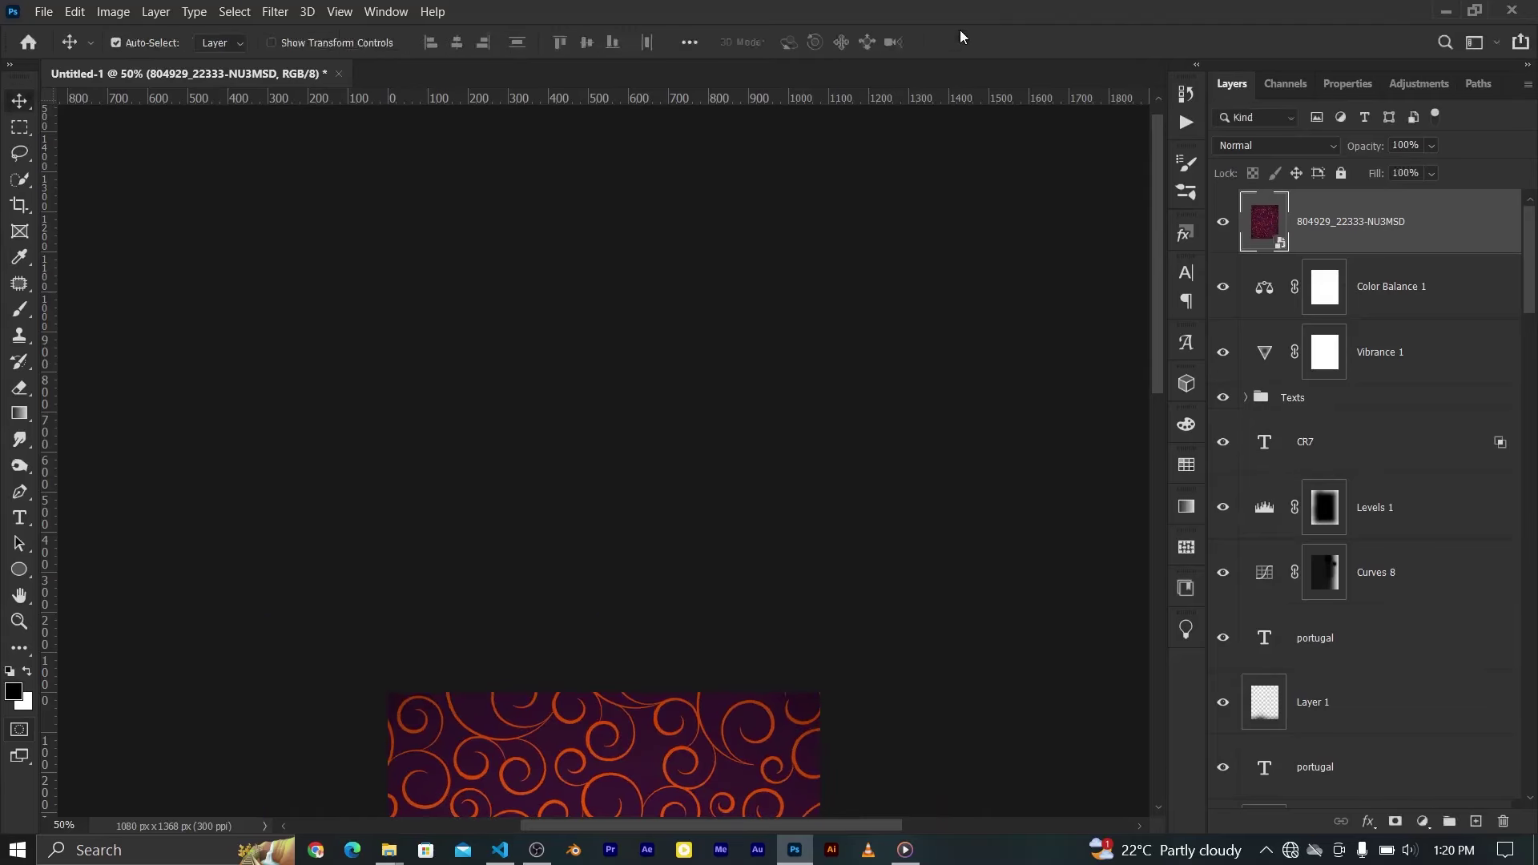
pyautogui.hotkey('ctrl', '0')
pyautogui.hotkey('ctrl', 'shift', '[')
pyautogui.moveTo(1362, 774); pyautogui.dragTo(1378, 613)
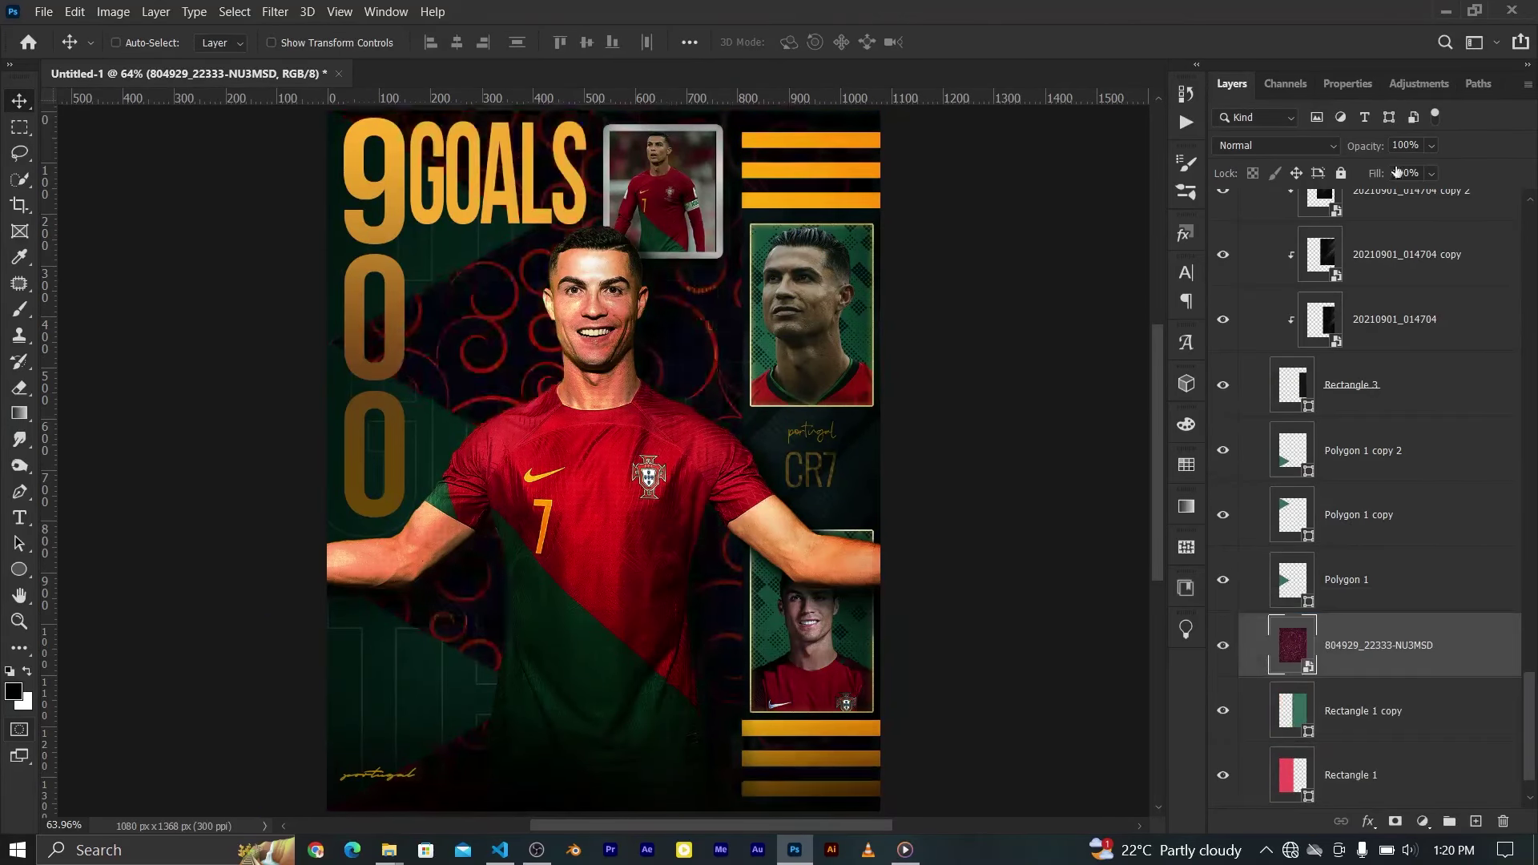
# Blend the swirl layer in Lighten mode at 63% opacity, above Polygon 1 copy 2
pyautogui.click(1278, 145)
pyautogui.click(1234, 313)
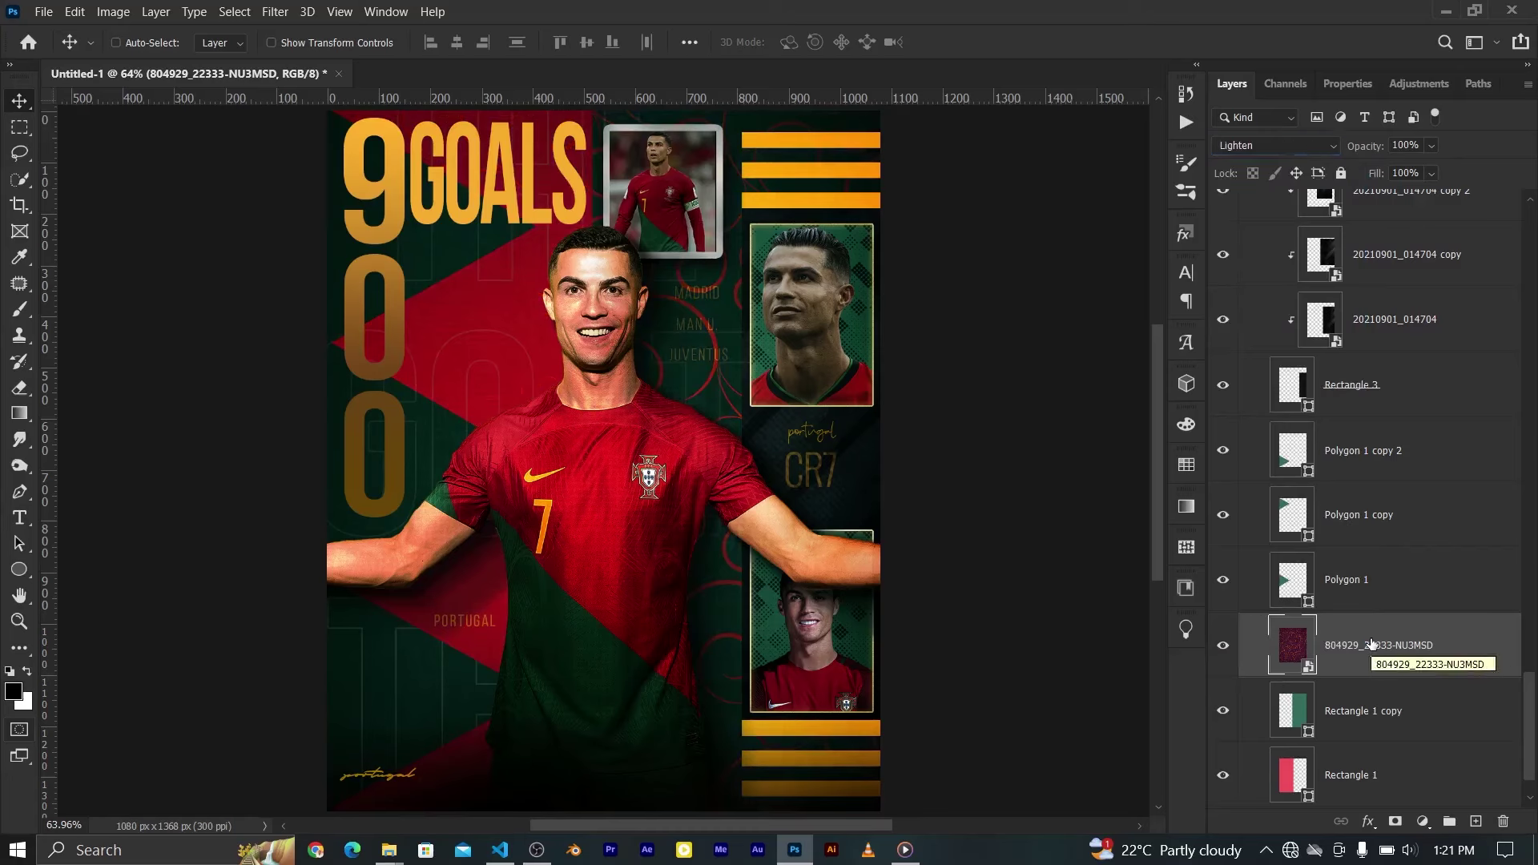
pyautogui.moveTo(1372, 645); pyautogui.dragTo(1382, 455)
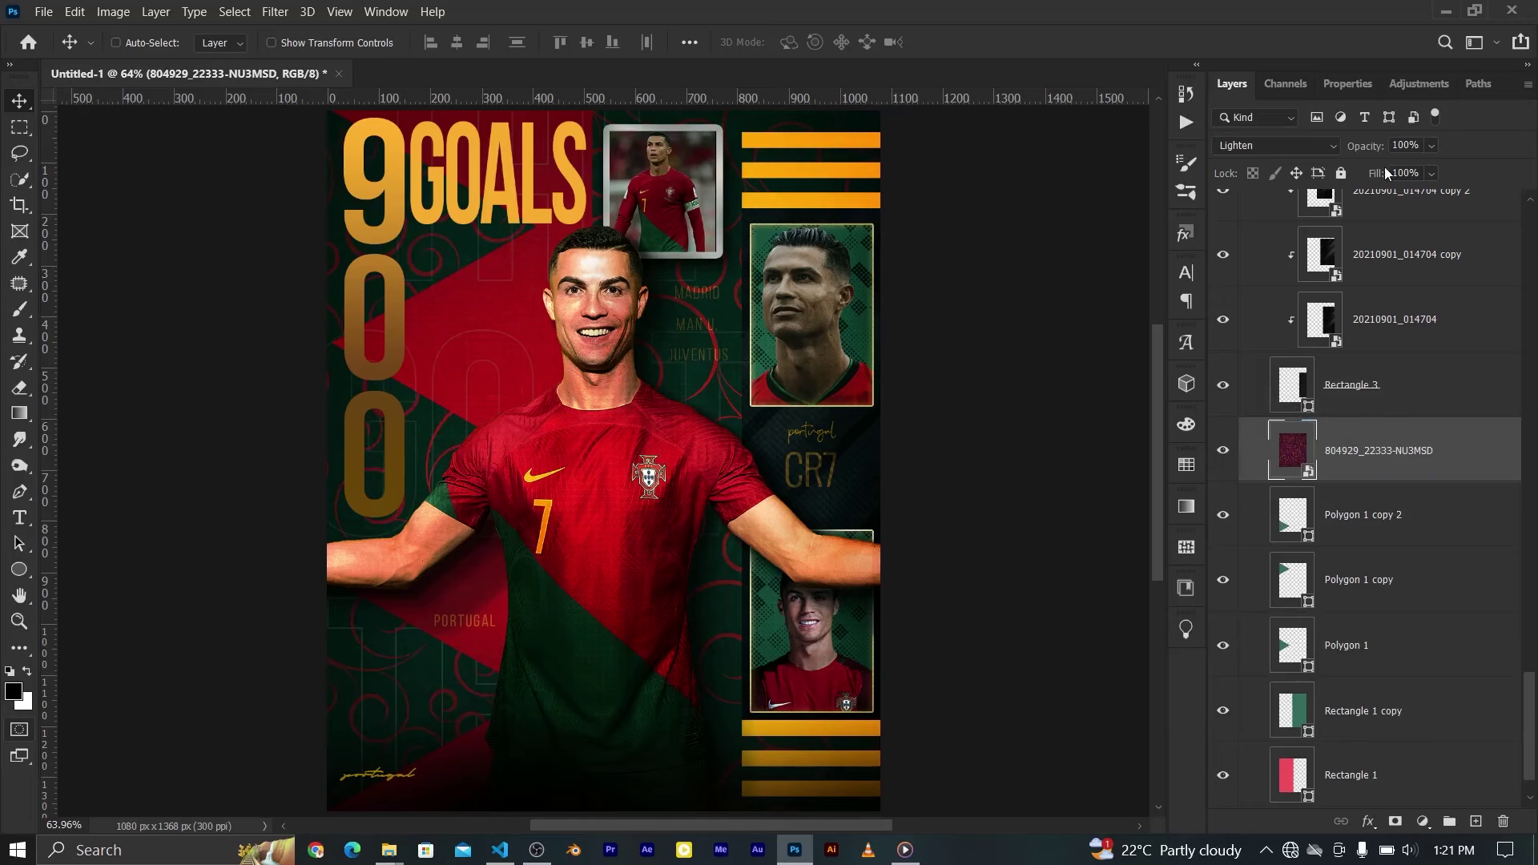
pyautogui.moveTo(1366, 147)
pyautogui.mouseDown()
pyautogui.moveTo(1302, 149)
pyautogui.moveTo(1381, 145)
pyautogui.mouseUp()
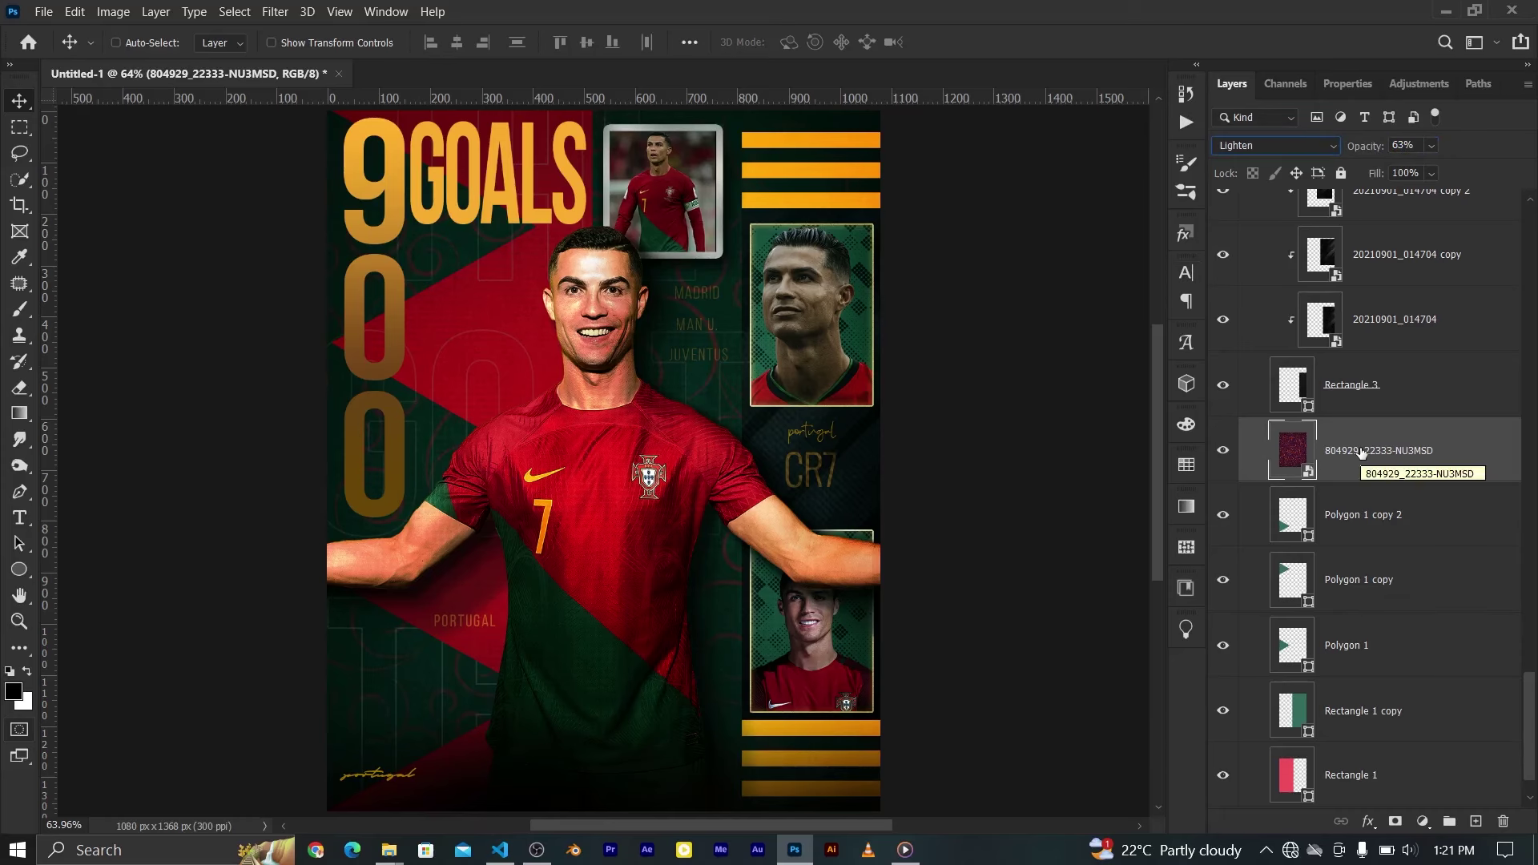
pyautogui.hotkey('ctrl', '-')
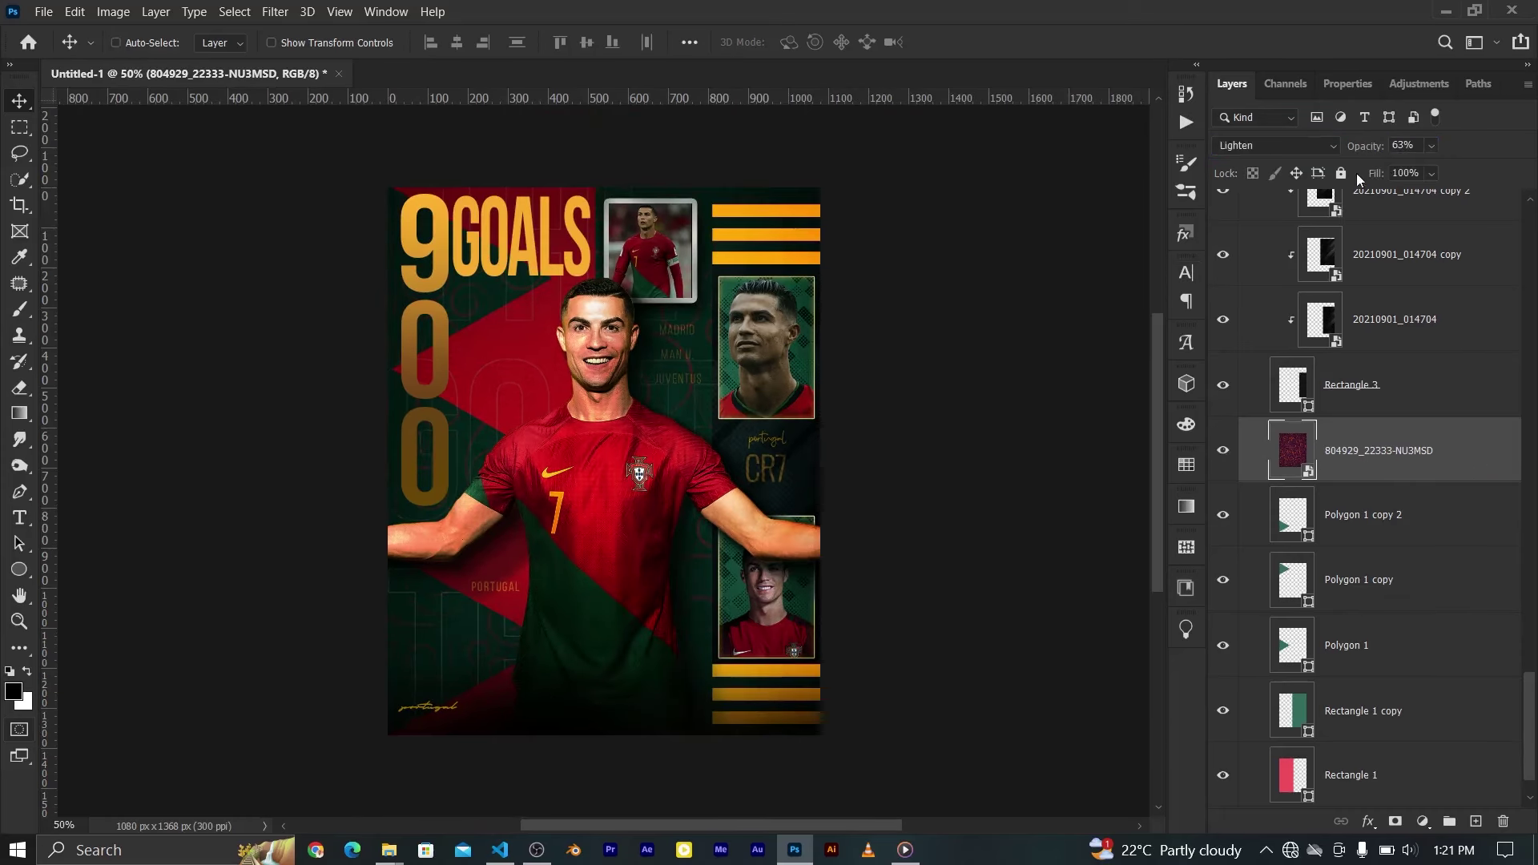
# Set the swirl to 40% opacity and place nucly-concrete-14, rotated -90° and scaled to fill the canvas
pyautogui.doubleClick(1406, 145)
pyautogui.write('40')
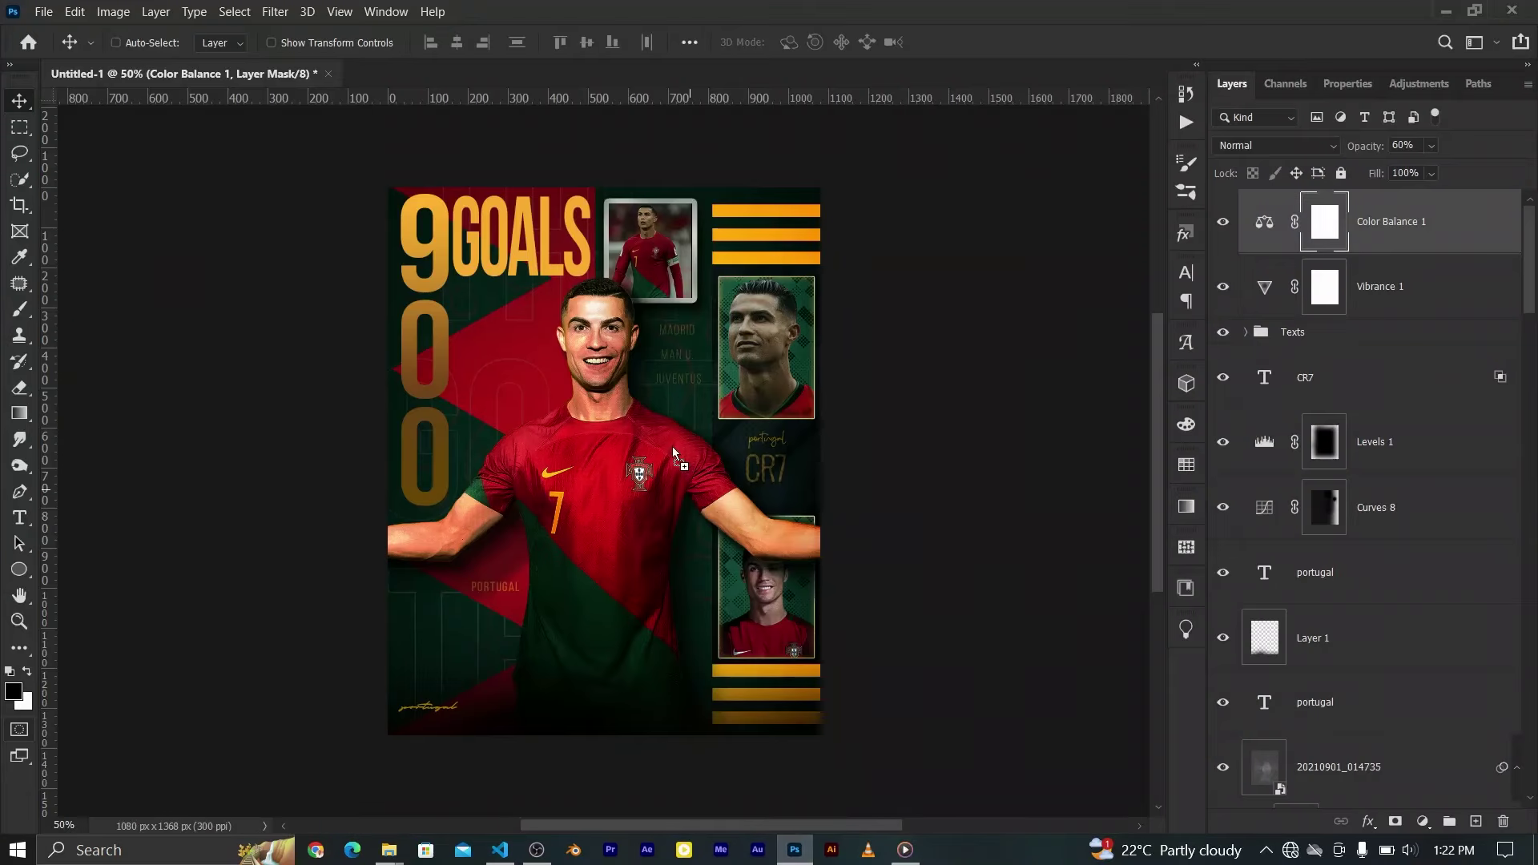
pyautogui.moveTo(673, 453); pyautogui.dragTo(673, 453)
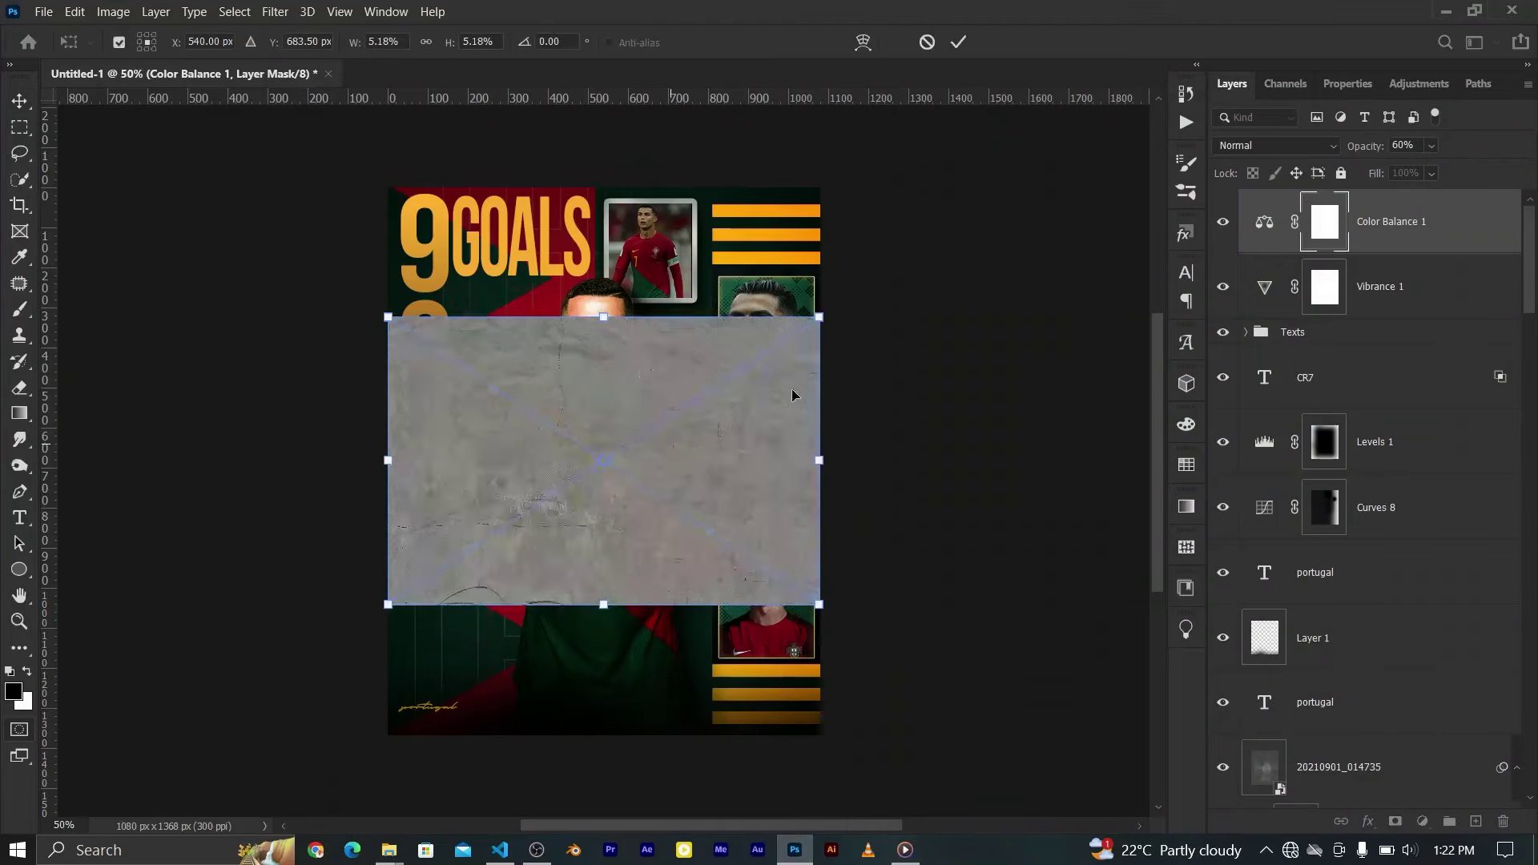
pyautogui.moveTo(852, 296)
pyautogui.mouseDown()
pyautogui.moveTo(485, 205)
pyautogui.moveTo(423, 245)
pyautogui.mouseUp()
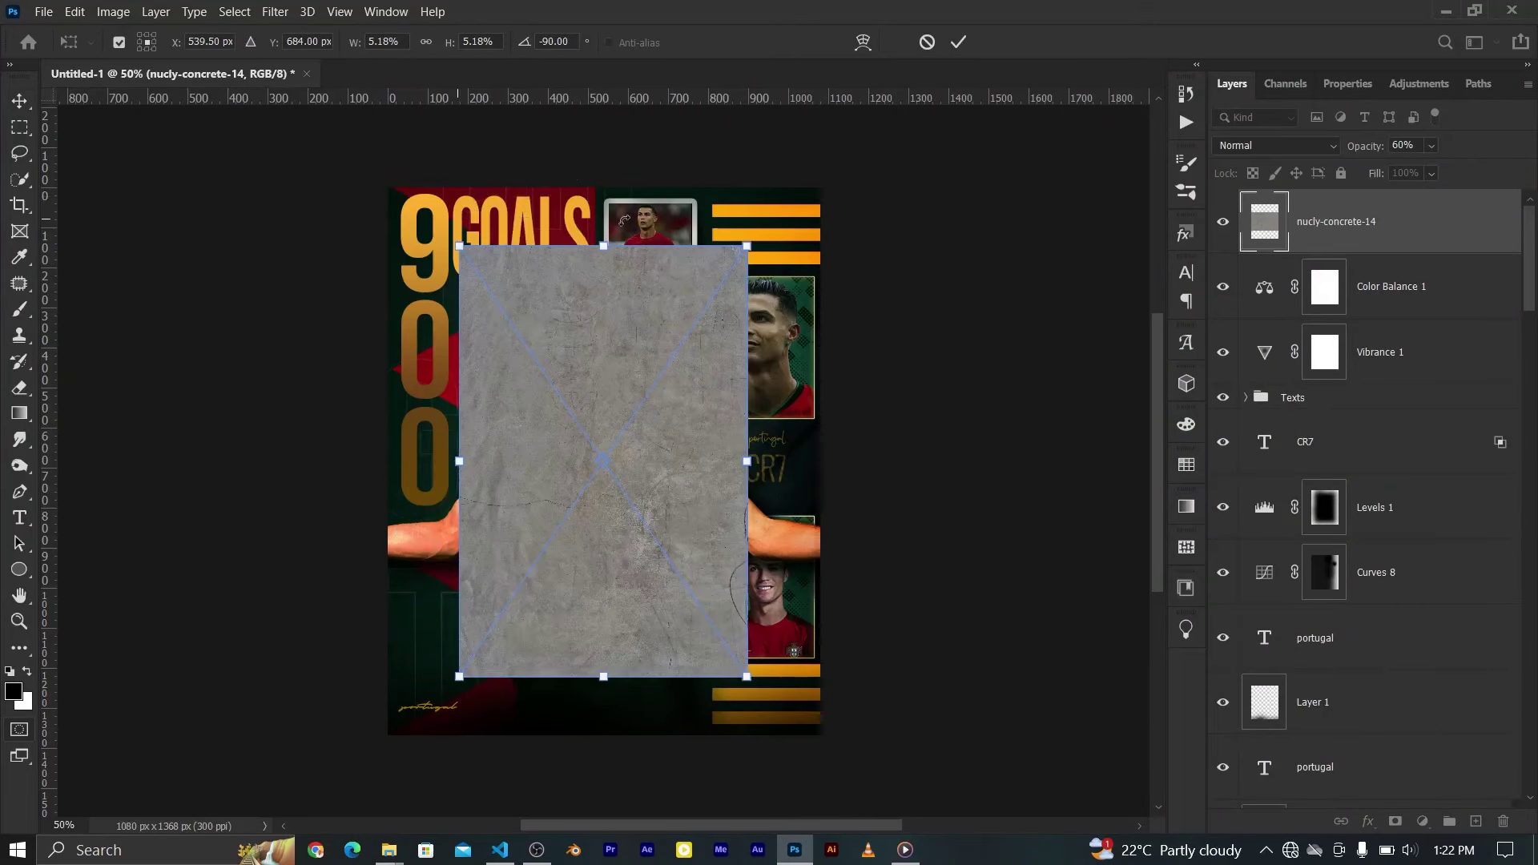
pyautogui.moveTo(748, 224); pyautogui.dragTo(820, 137)
pyautogui.click(958, 42)
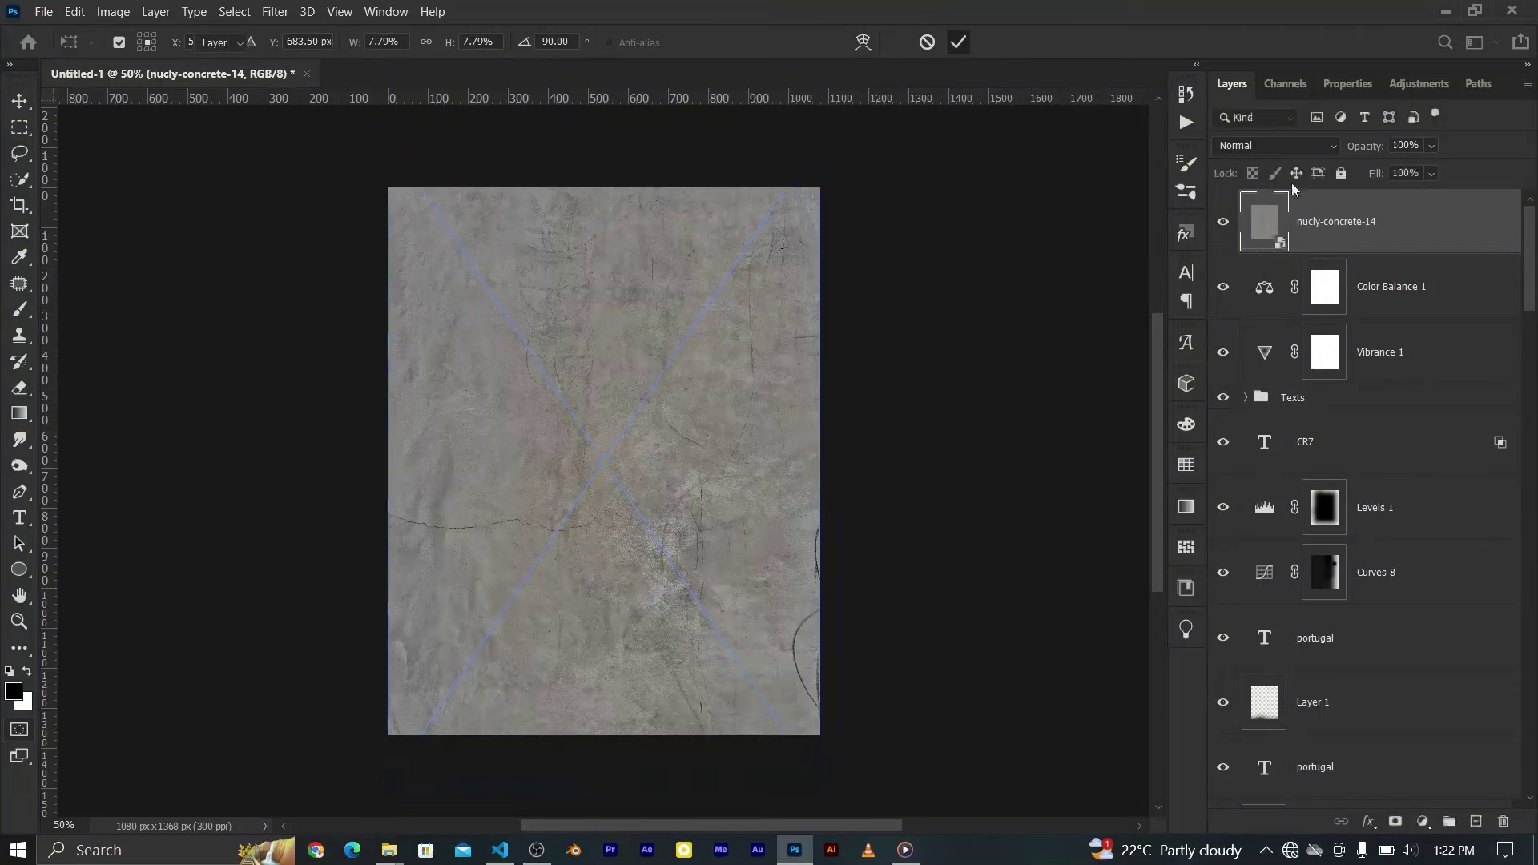
# Blend the concrete texture in Soft Light and add a Brightness/Contrast adjustment (3, 13)
pyautogui.click(1282, 145)
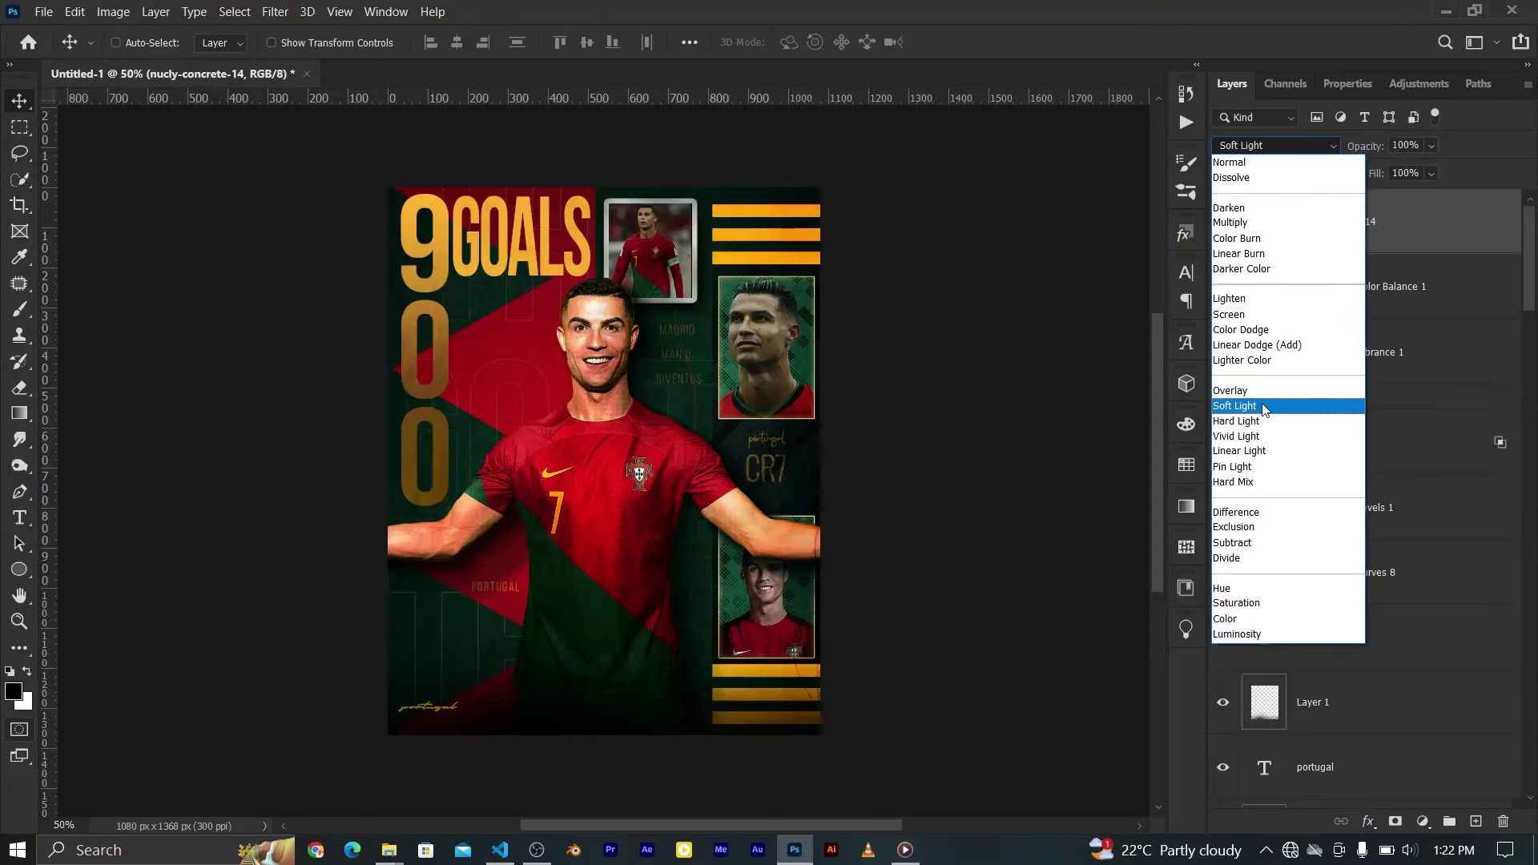
pyautogui.click(1263, 406)
pyautogui.hotkey('ctrl', '0')
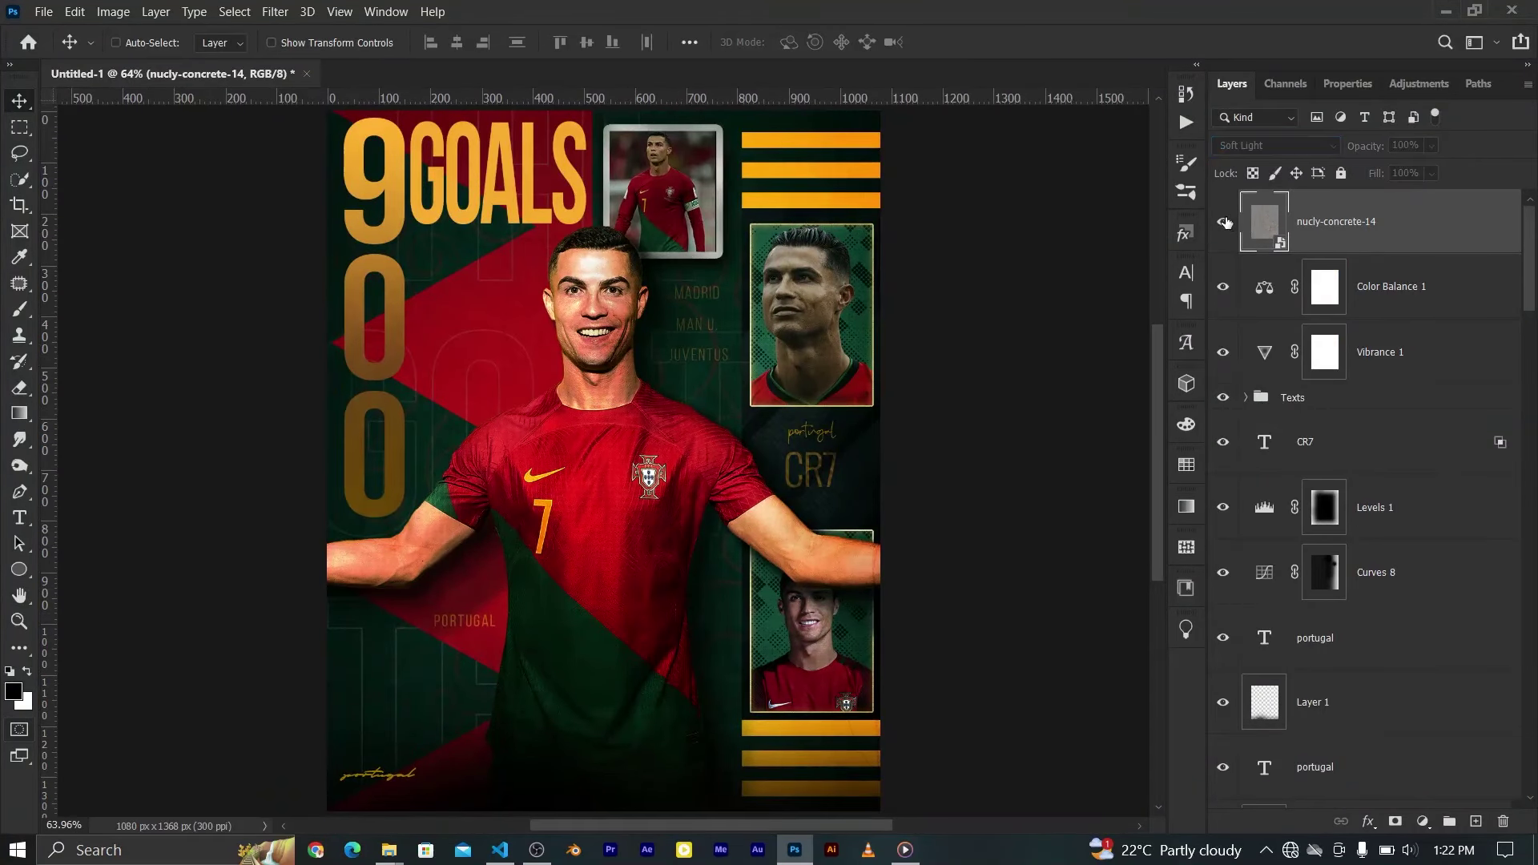
pyautogui.click(1417, 85)
pyautogui.click(1264, 130)
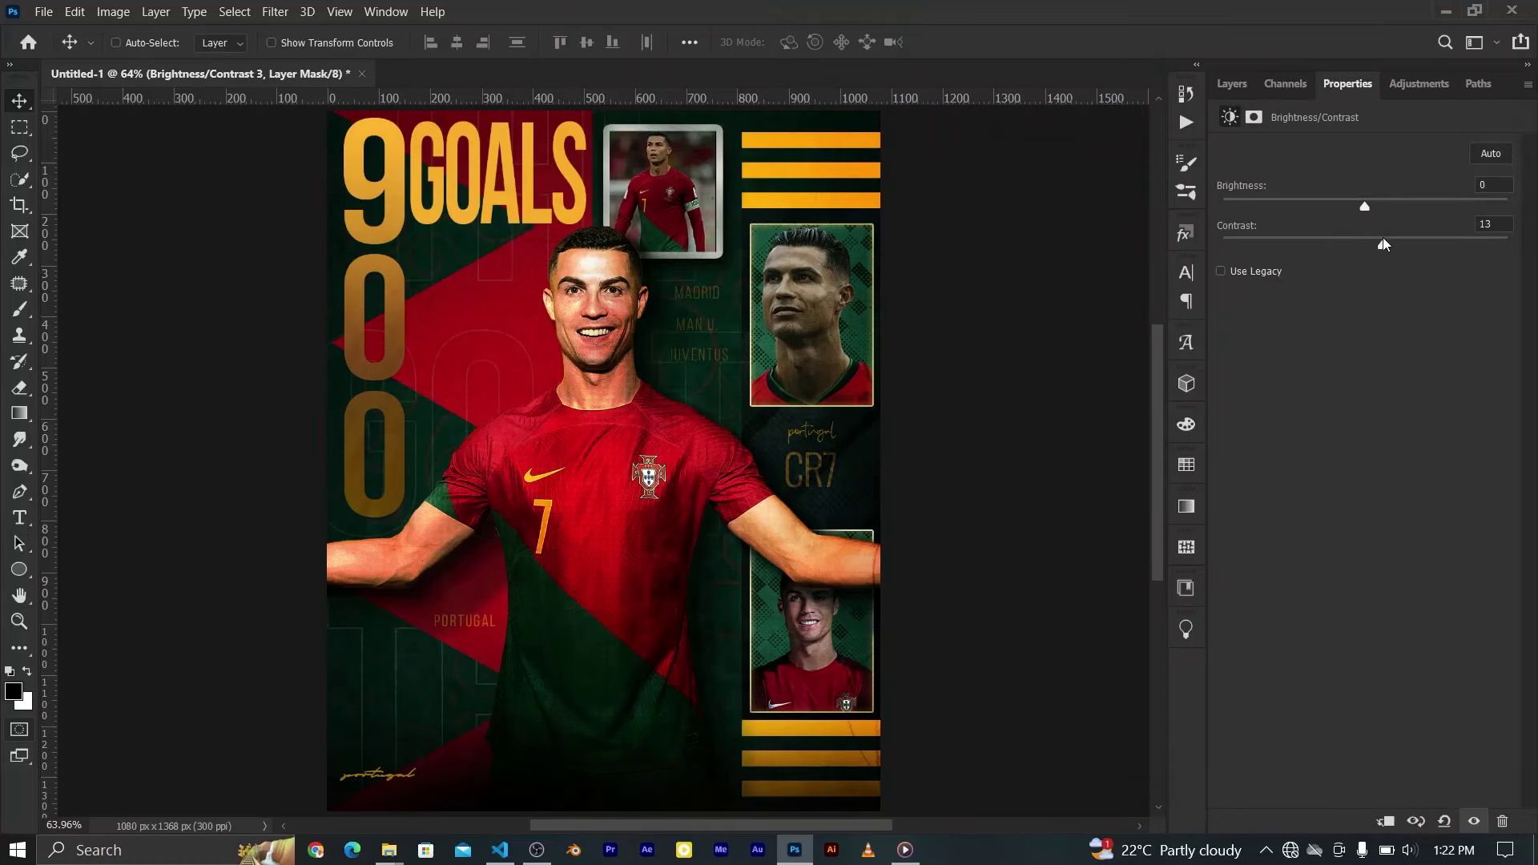
# Zoom out and scroll the Layers panel to confirm Brightness/Contrast 3 sits above nucly-concrete-14
pyautogui.click(1232, 85)
pyautogui.hotkey('ctrl', '-')
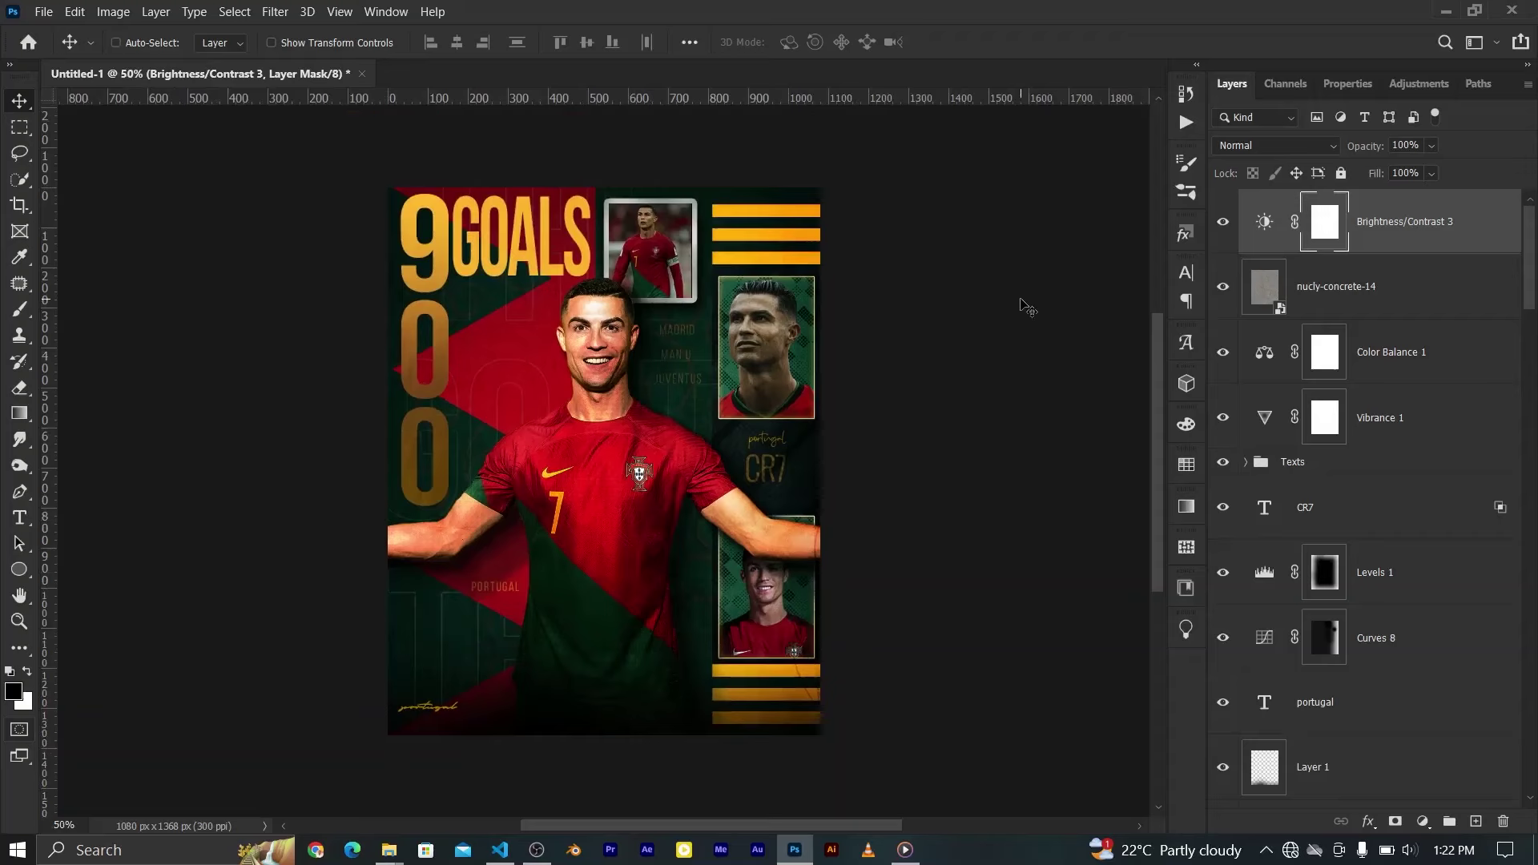
pyautogui.scroll(-5, 1352, 453)
pyautogui.scroll(-5, 1353, 452)
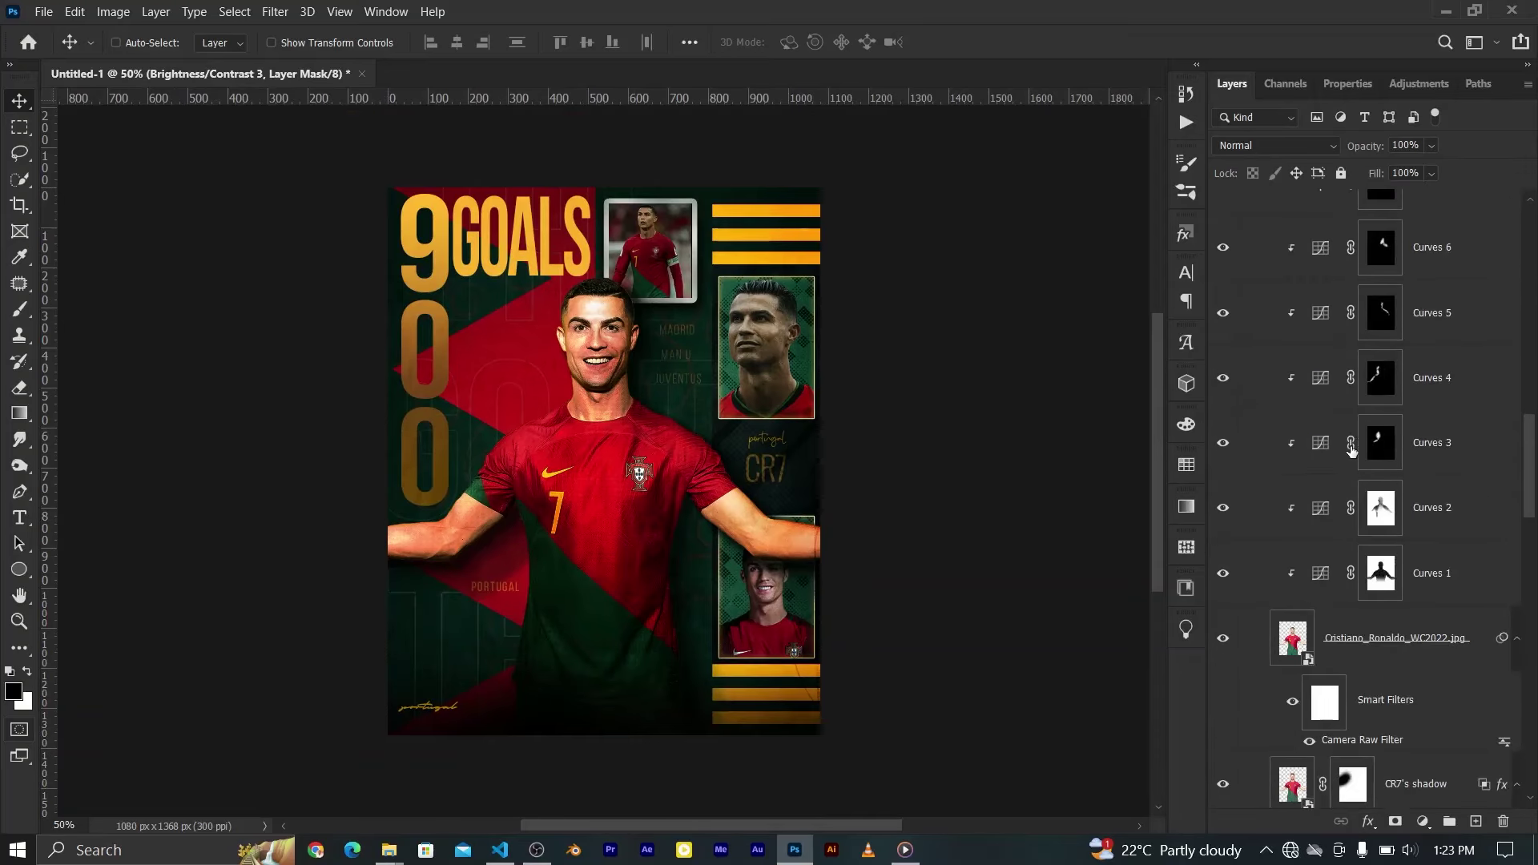
pyautogui.scroll(-5, 1353, 453)
pyautogui.scroll(5, 1353, 453)
pyautogui.scroll(5, 1353, 453)
pyautogui.scroll(5, 1352, 453)
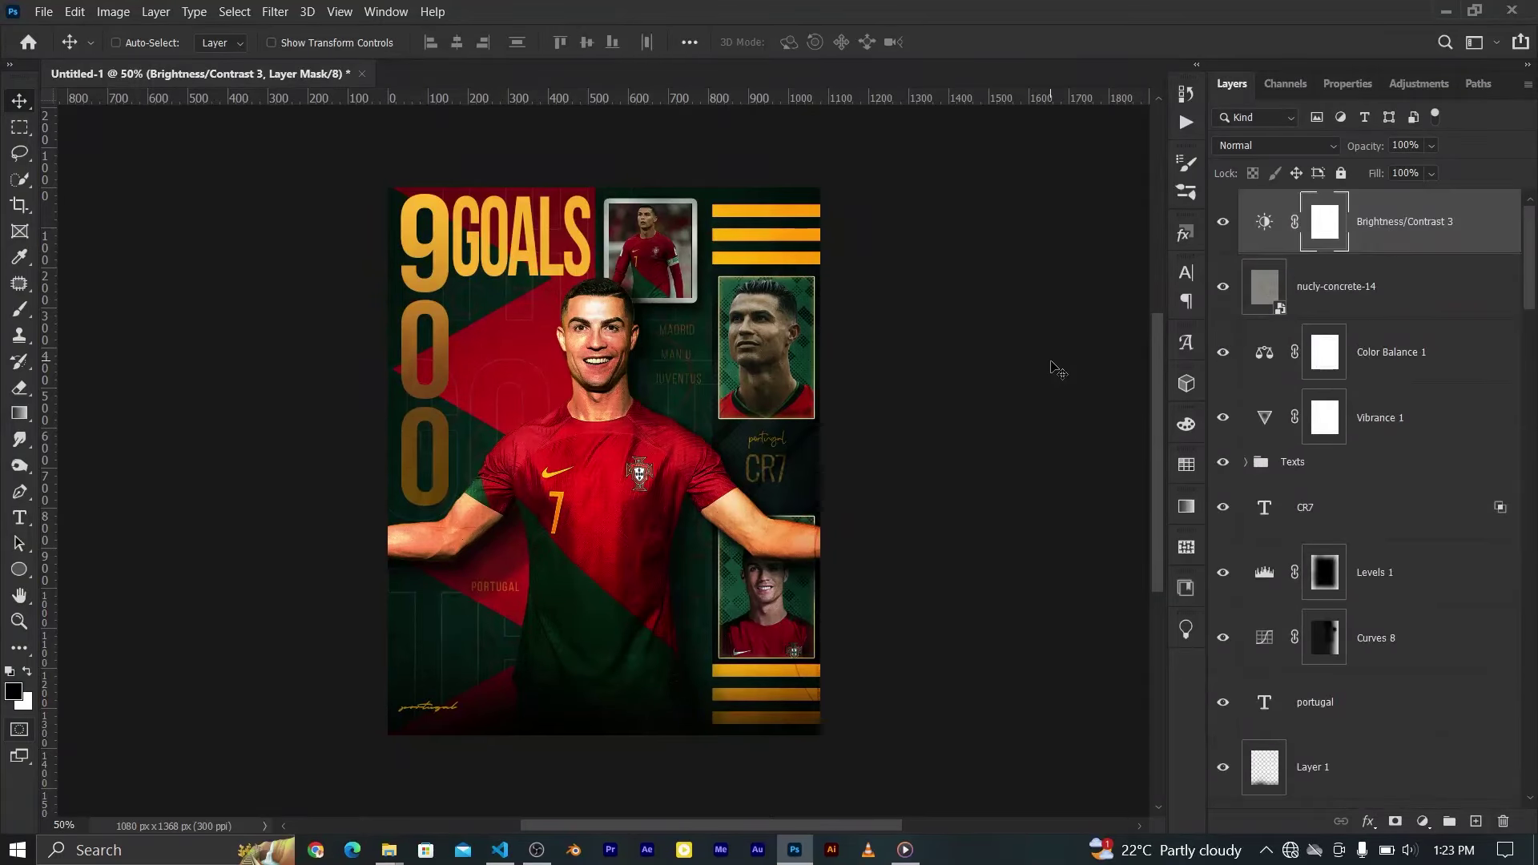